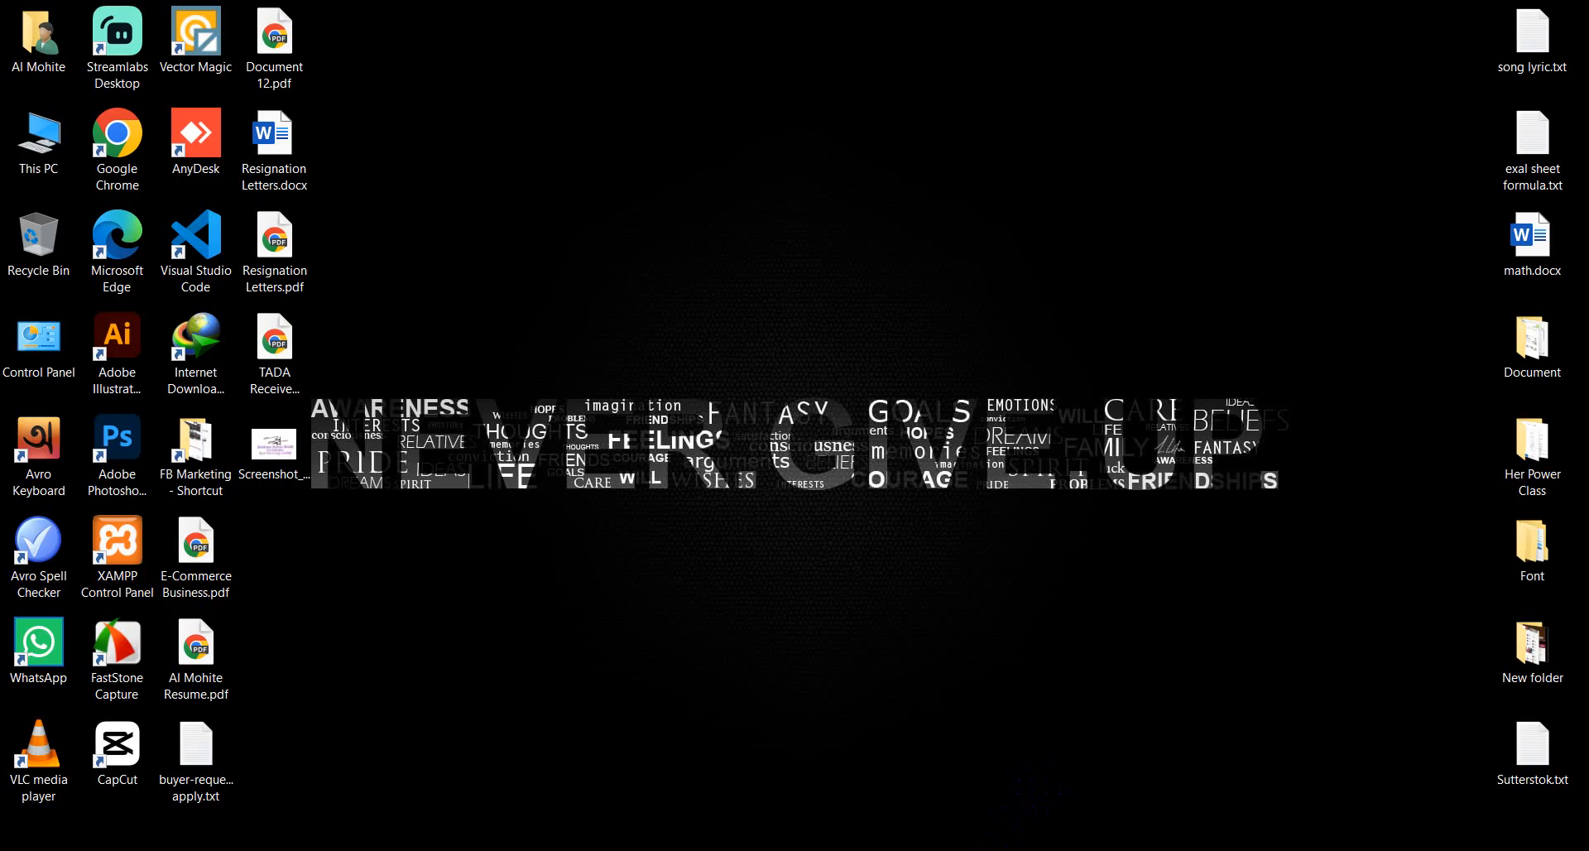
# Step: Open Photoshop and create a blank 1280 x 1280 px document at 300 ppi with RGB colour and a white background
pyautogui.click(770, 849)
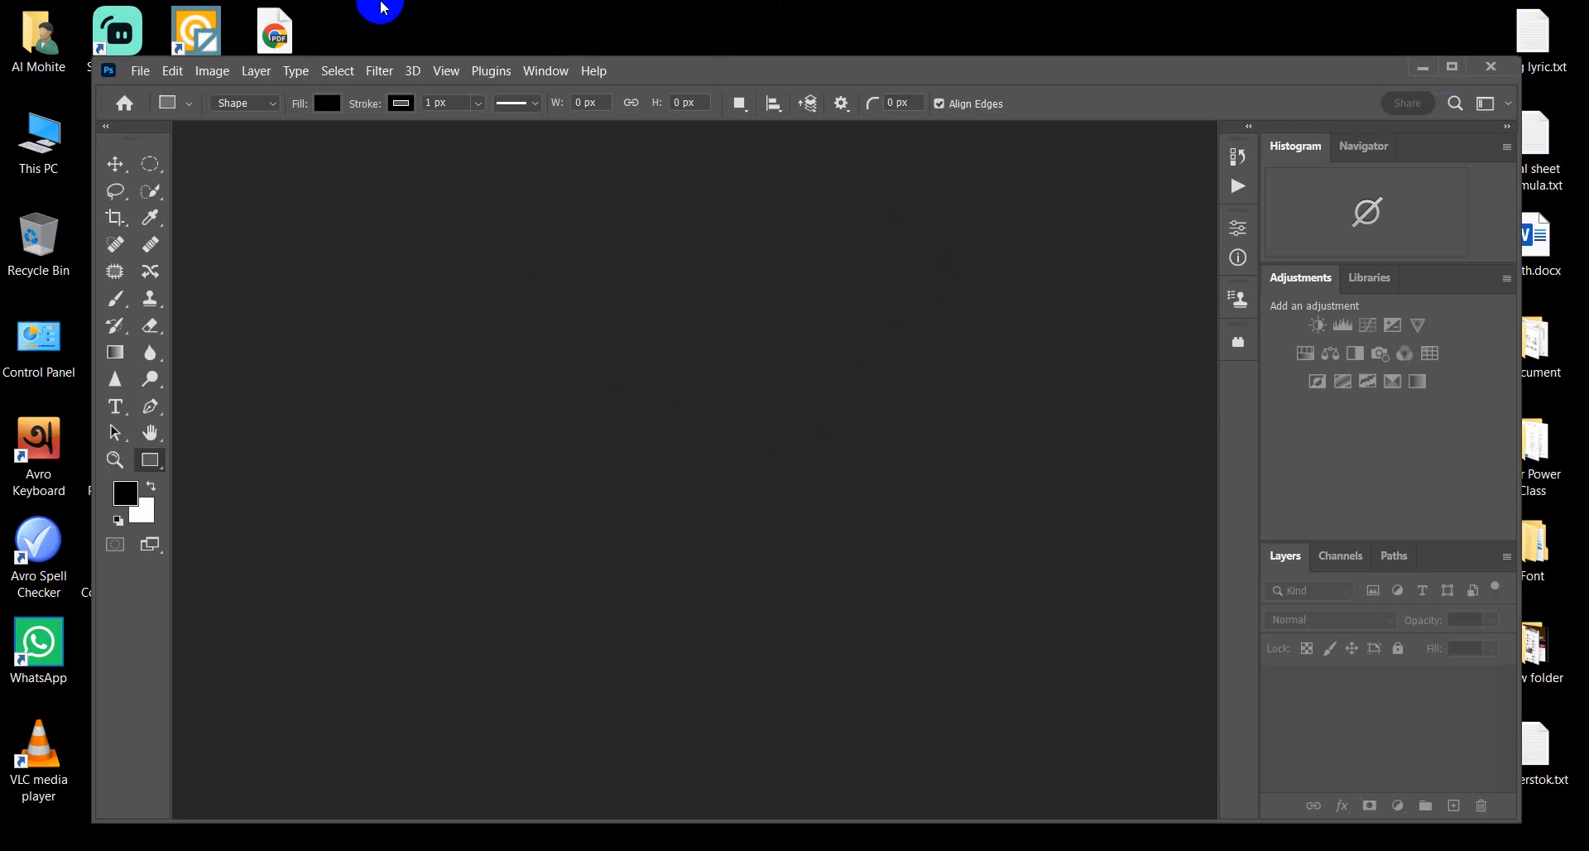
pyautogui.click(141, 72)
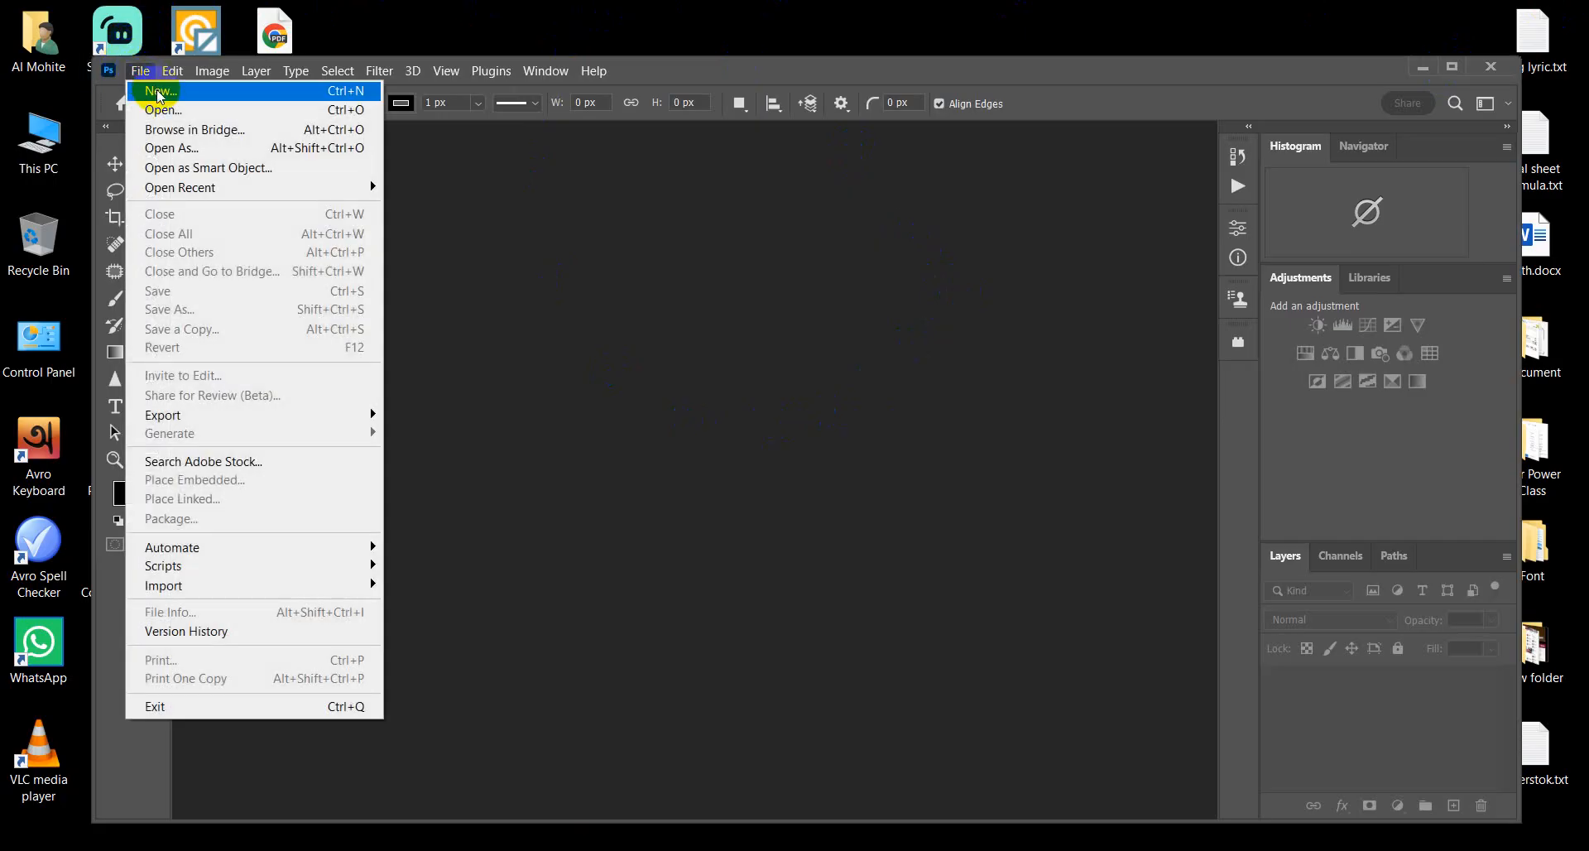
pyautogui.click(160, 91)
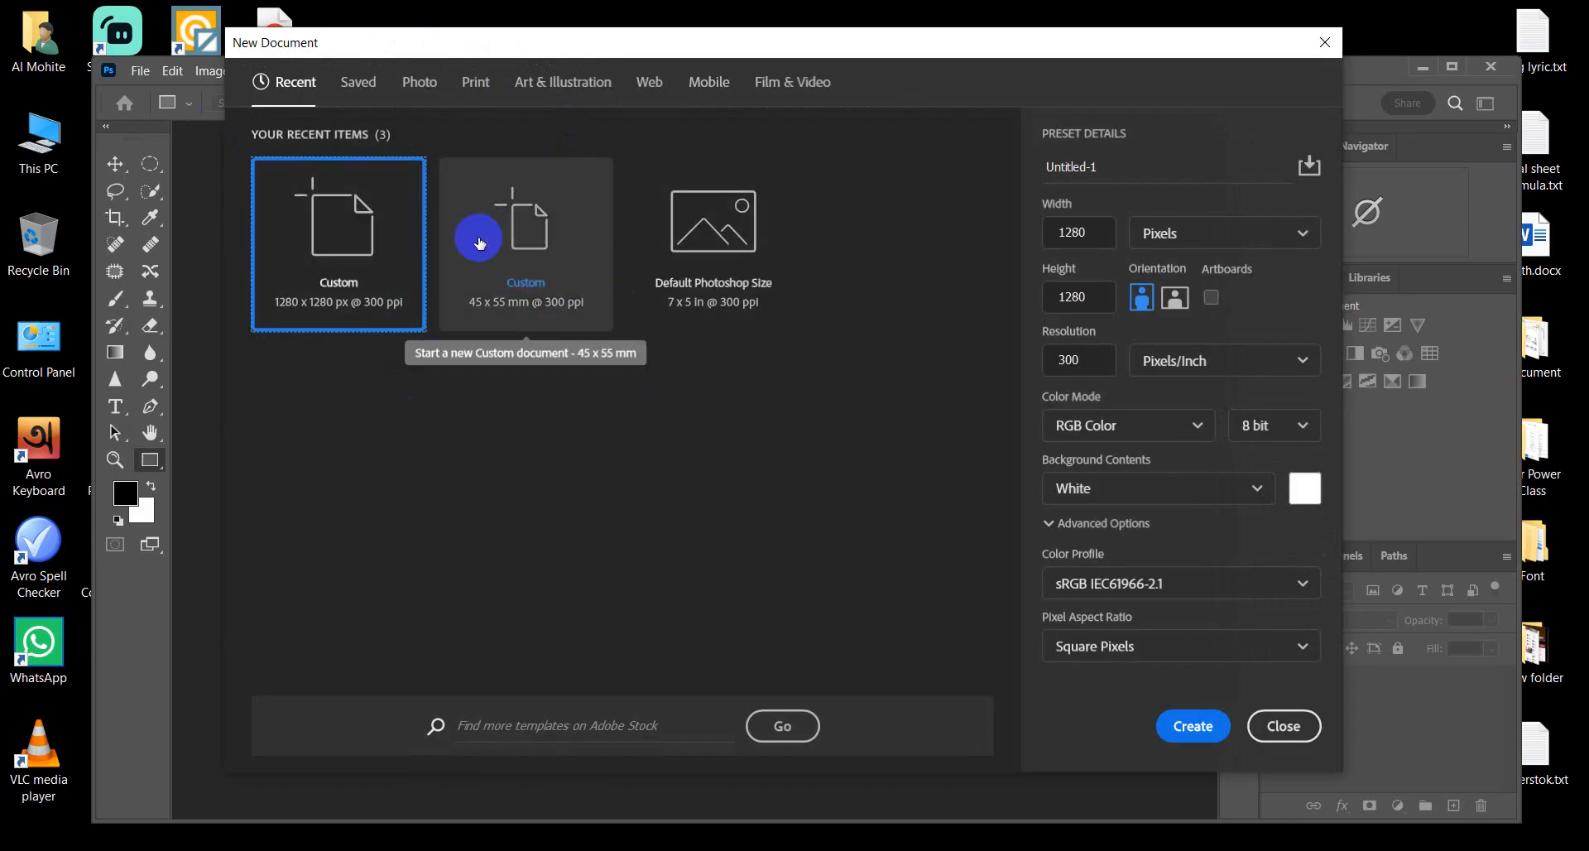
pyautogui.click(1191, 726)
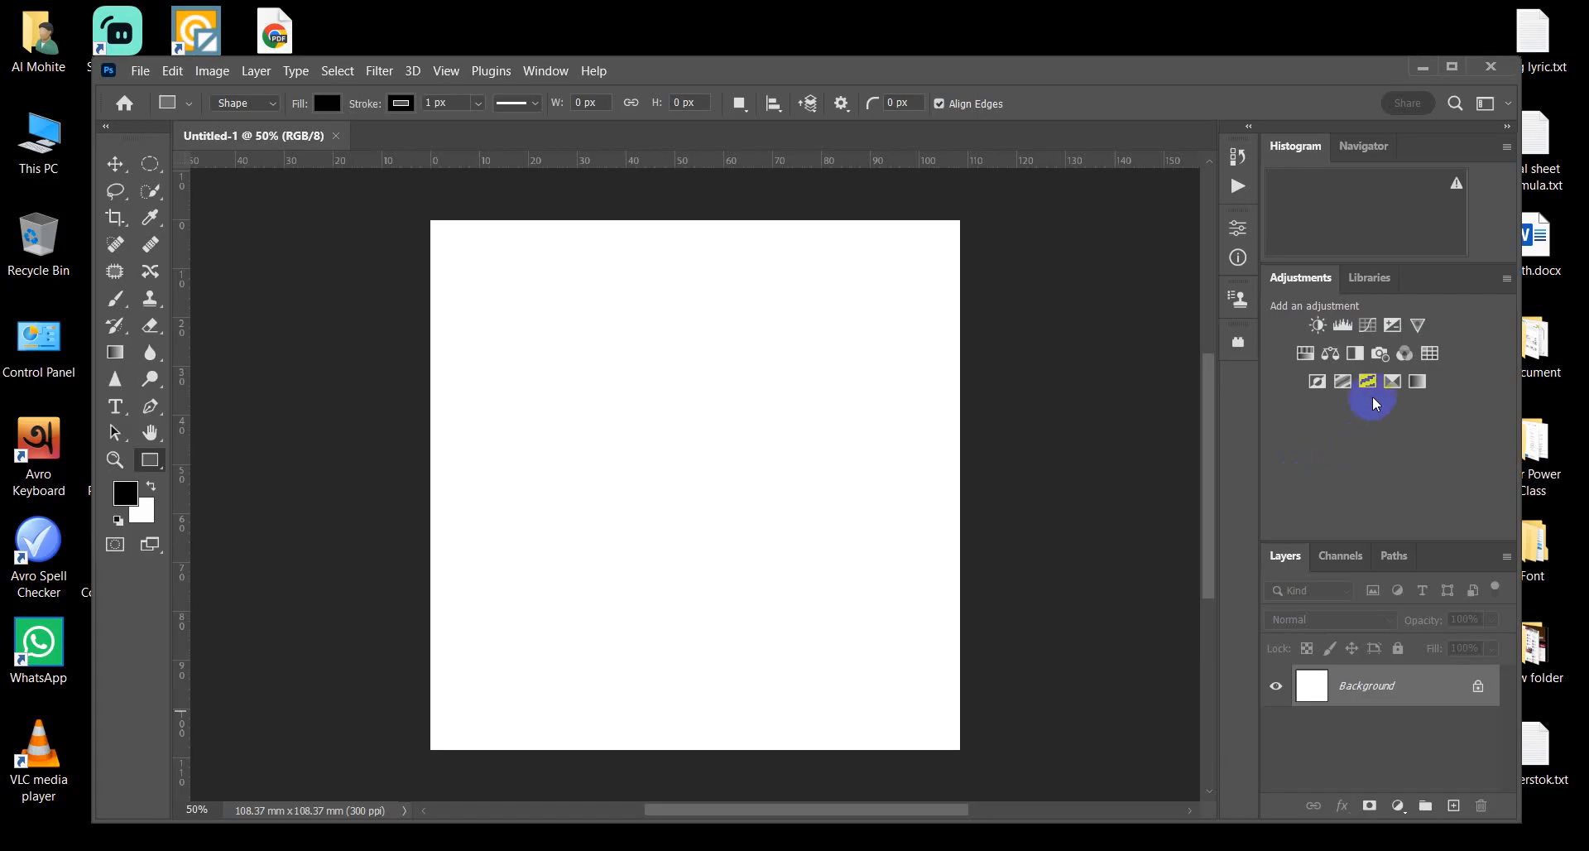
pyautogui.moveTo(91, 56); pyautogui.dragTo(58, 51)
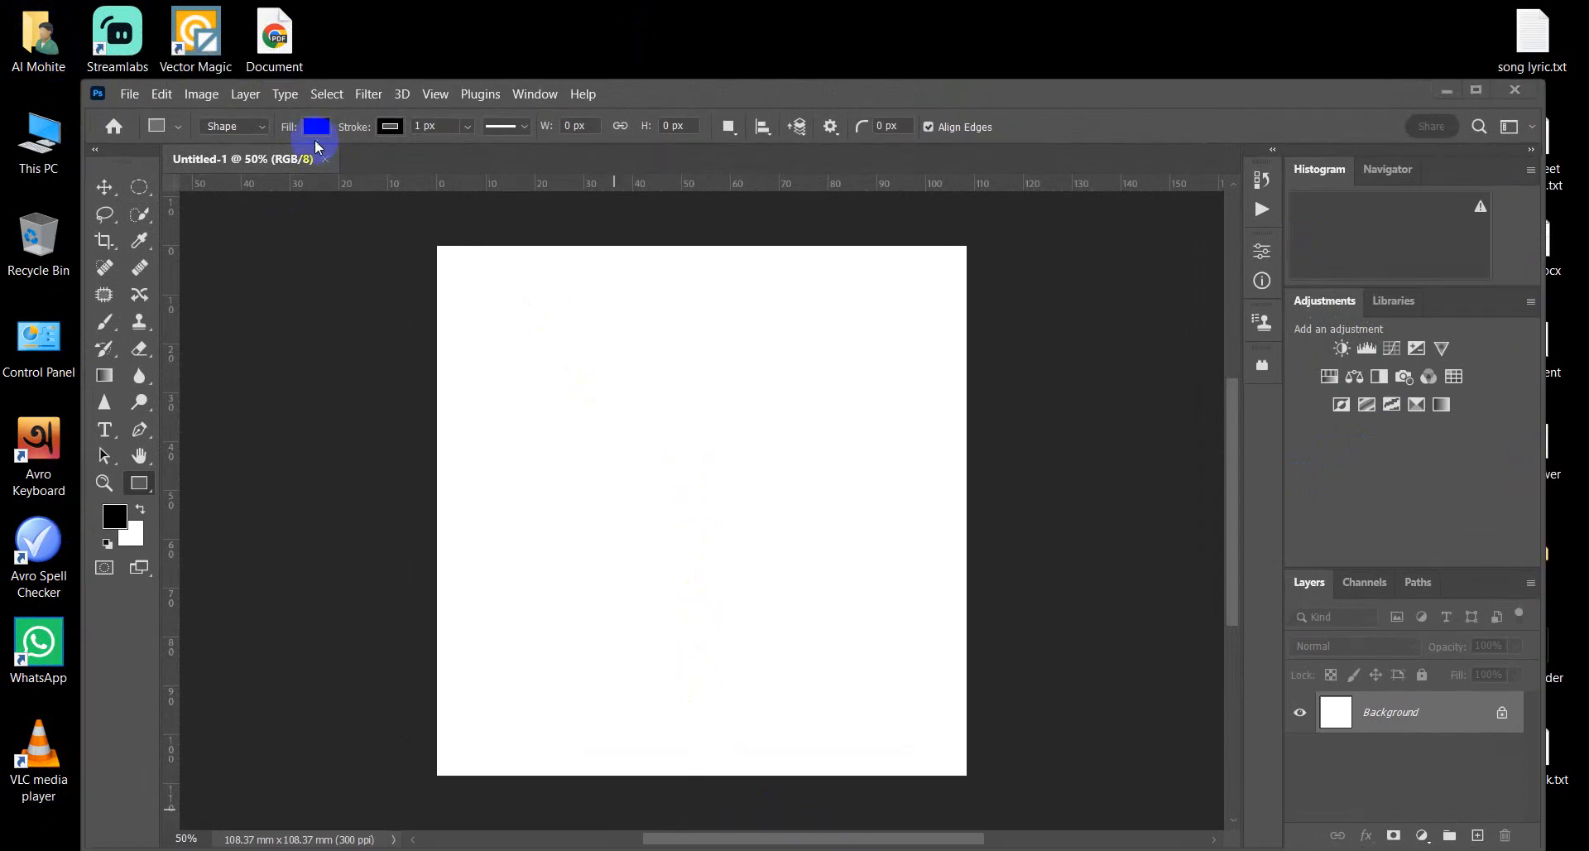
pyautogui.click(130, 95)
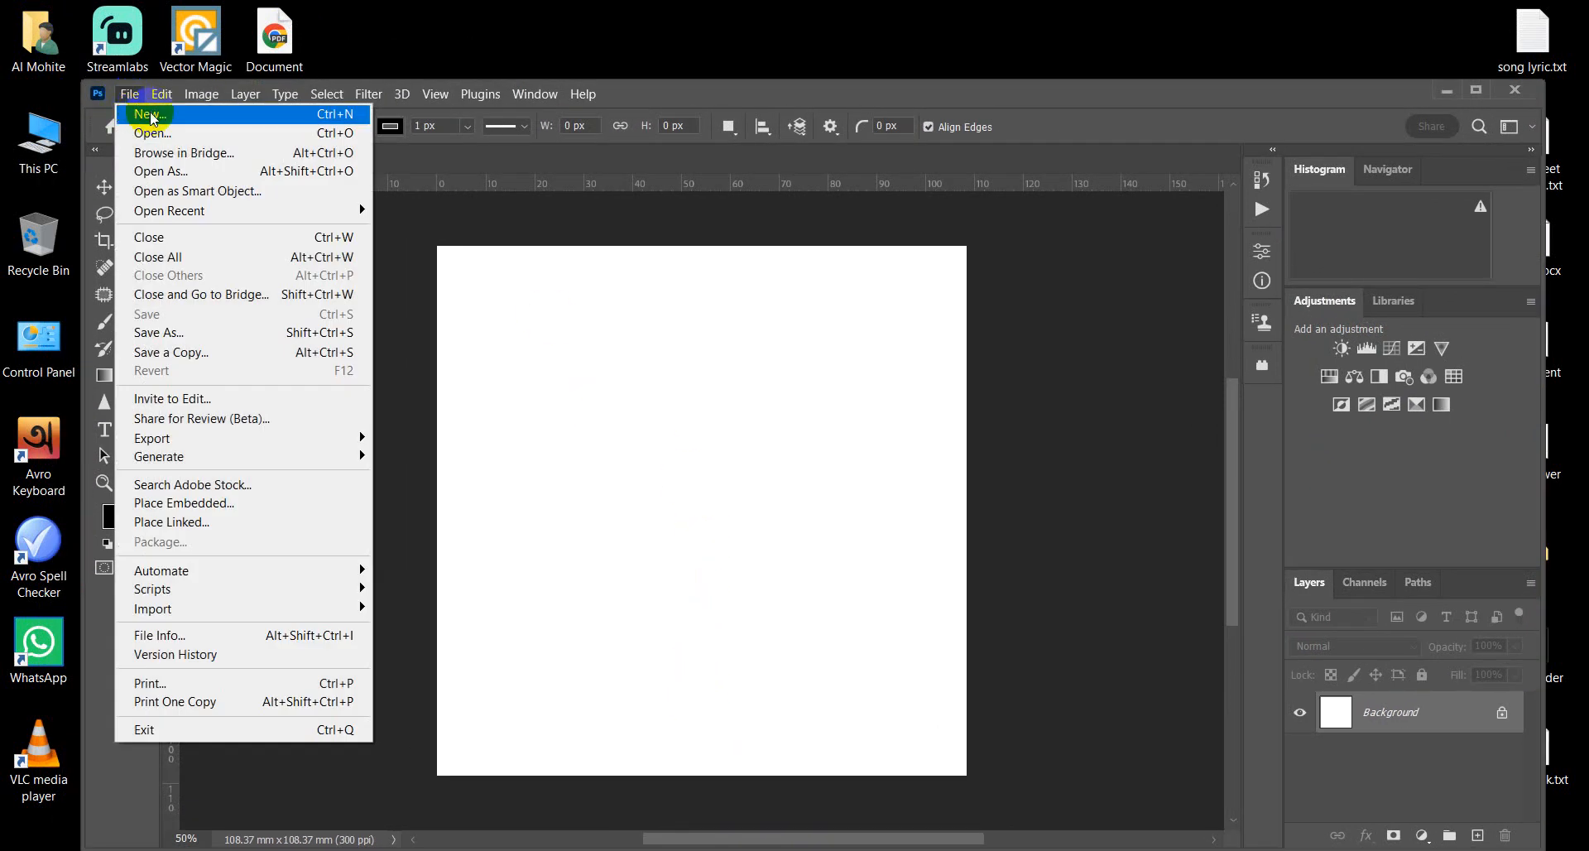
pyautogui.click(139, 113)
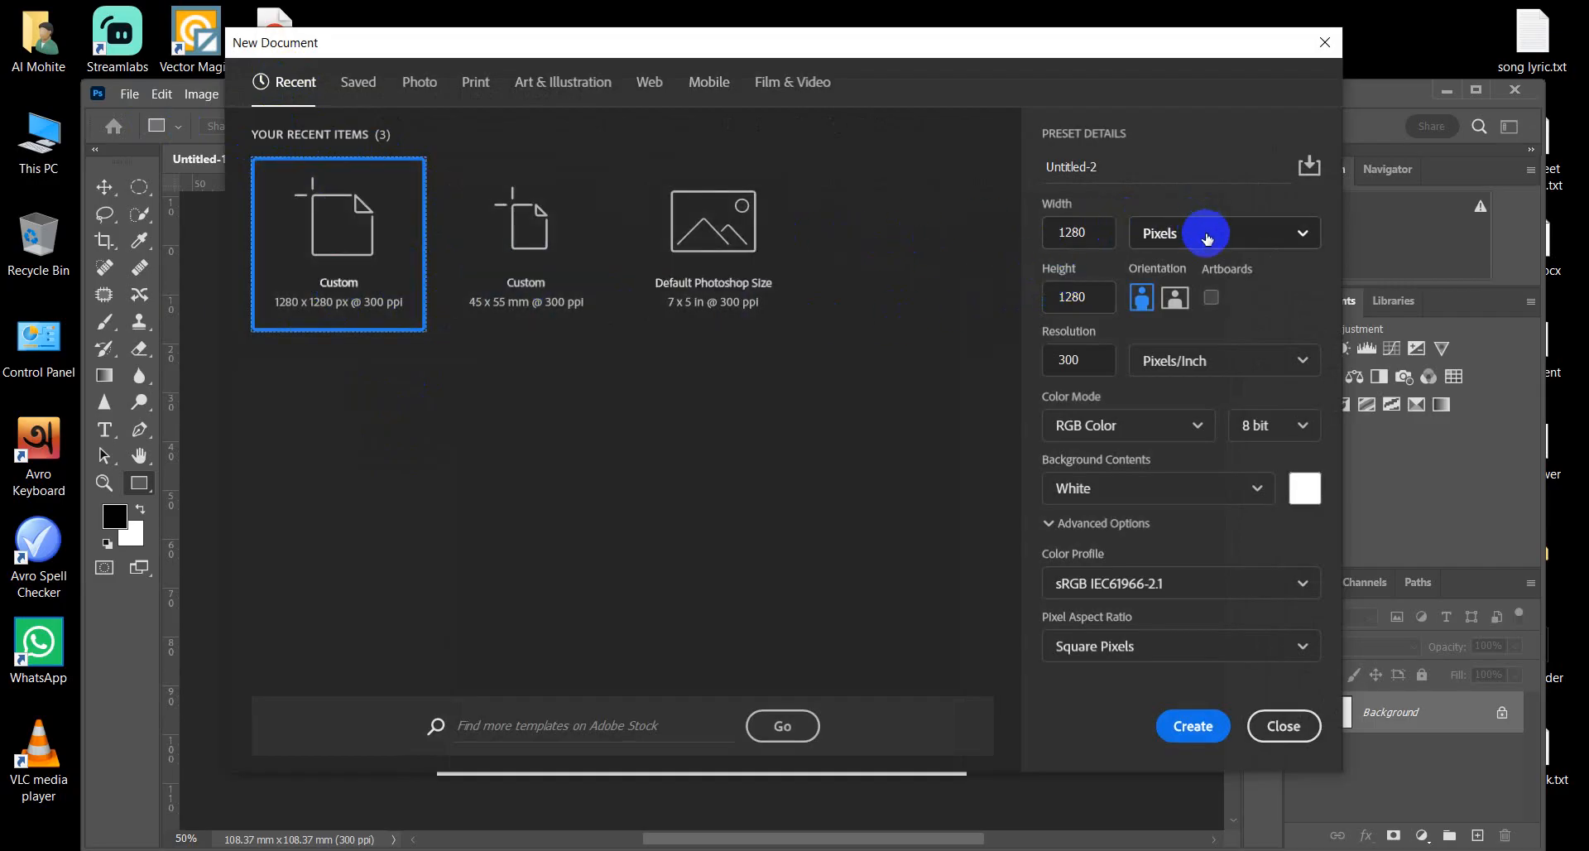
pyautogui.click(1079, 233)
pyautogui.click(1100, 298)
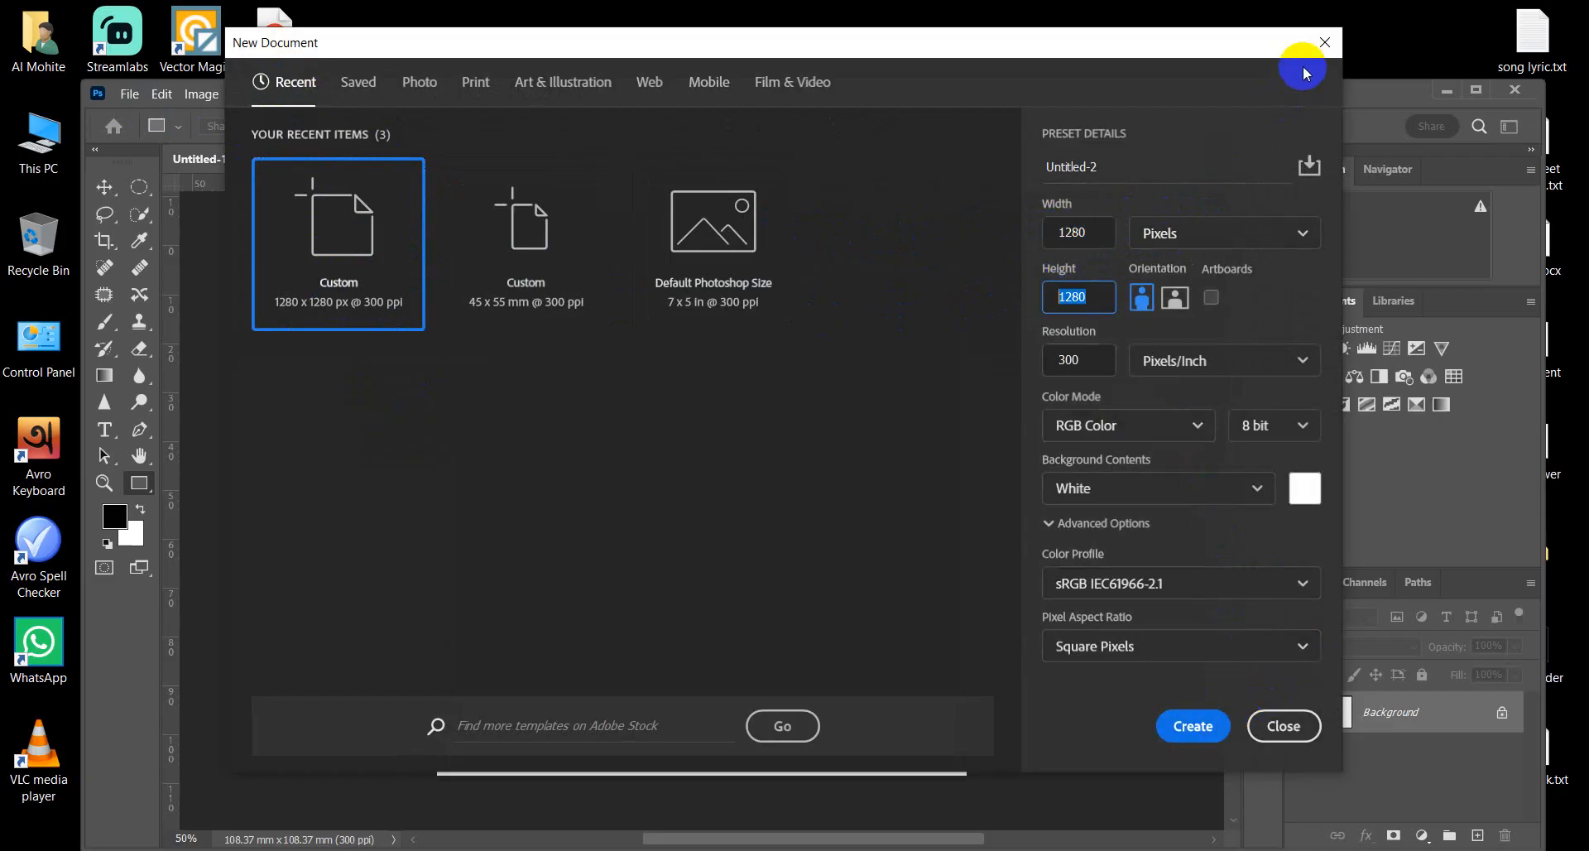
pyautogui.click(1324, 42)
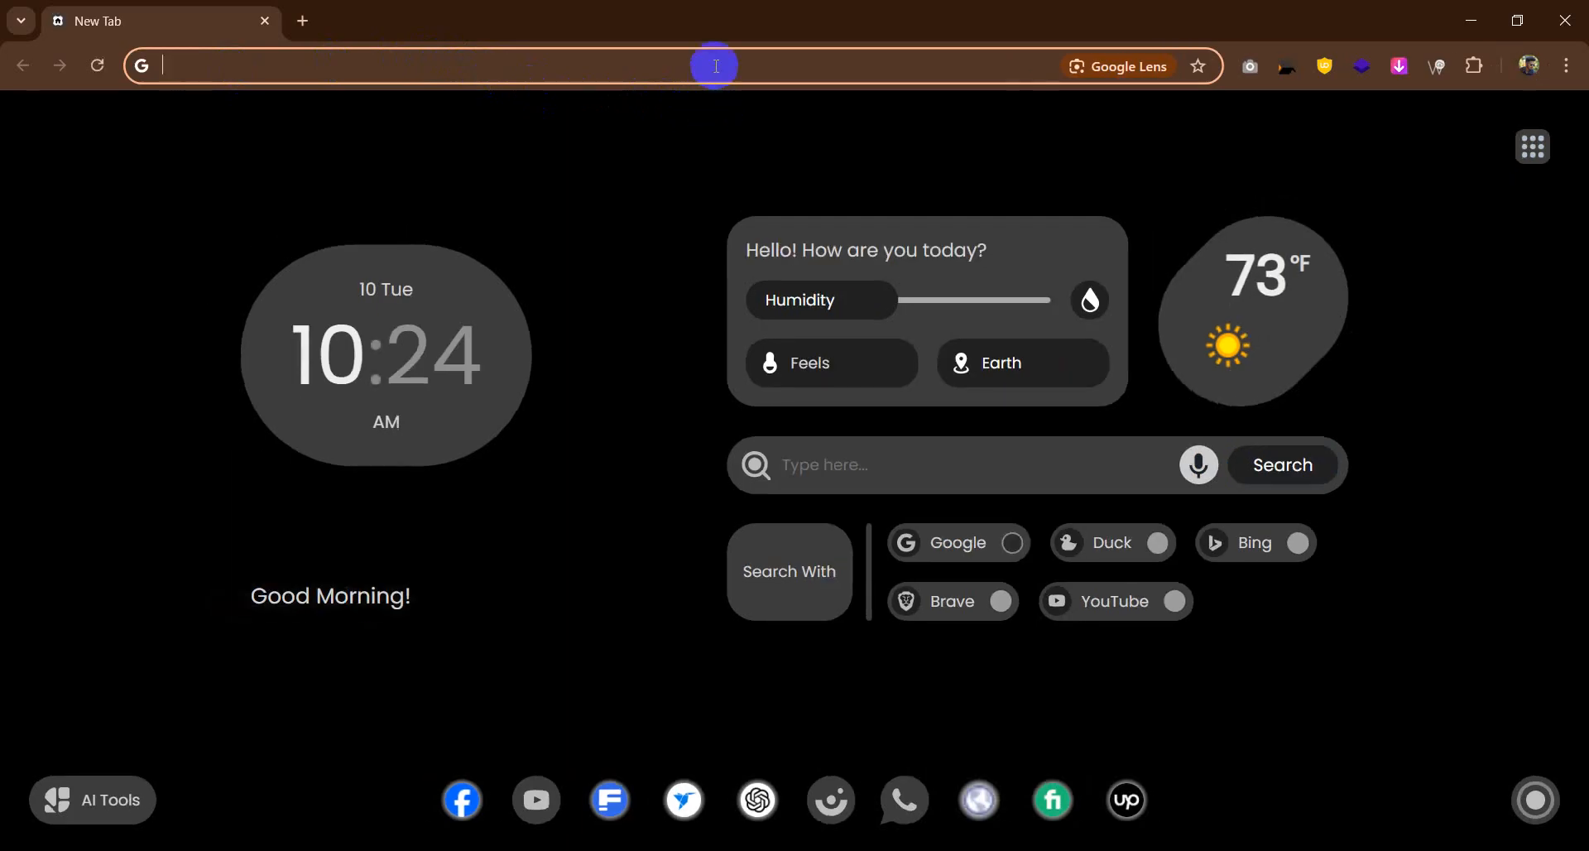
pyautogui.click(715, 62)
pyautogui.hotkey('ctrl', 'v')
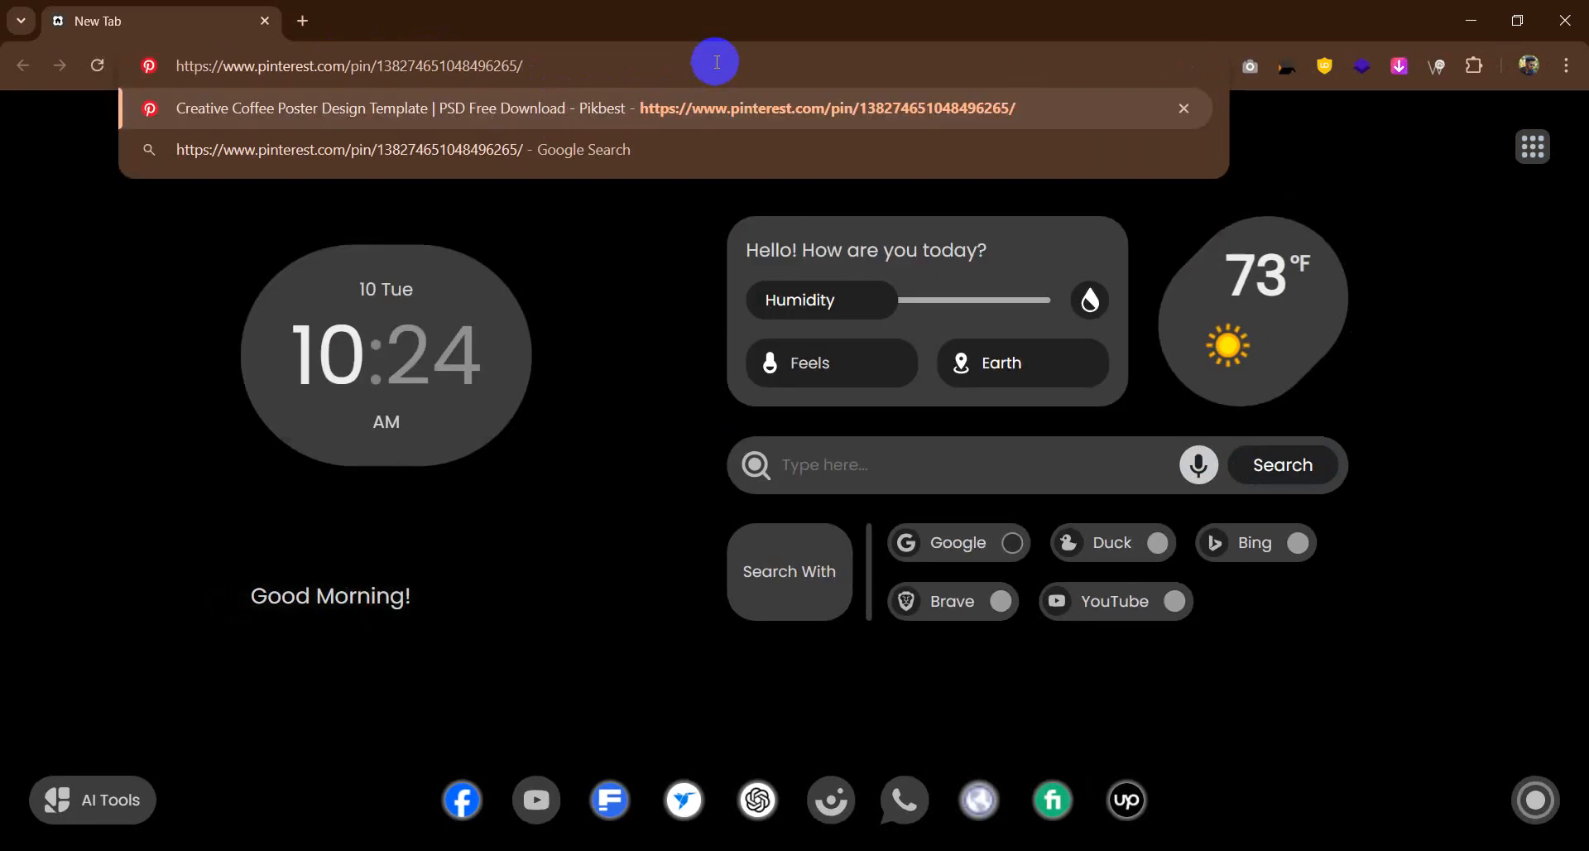
pyautogui.press('Return')
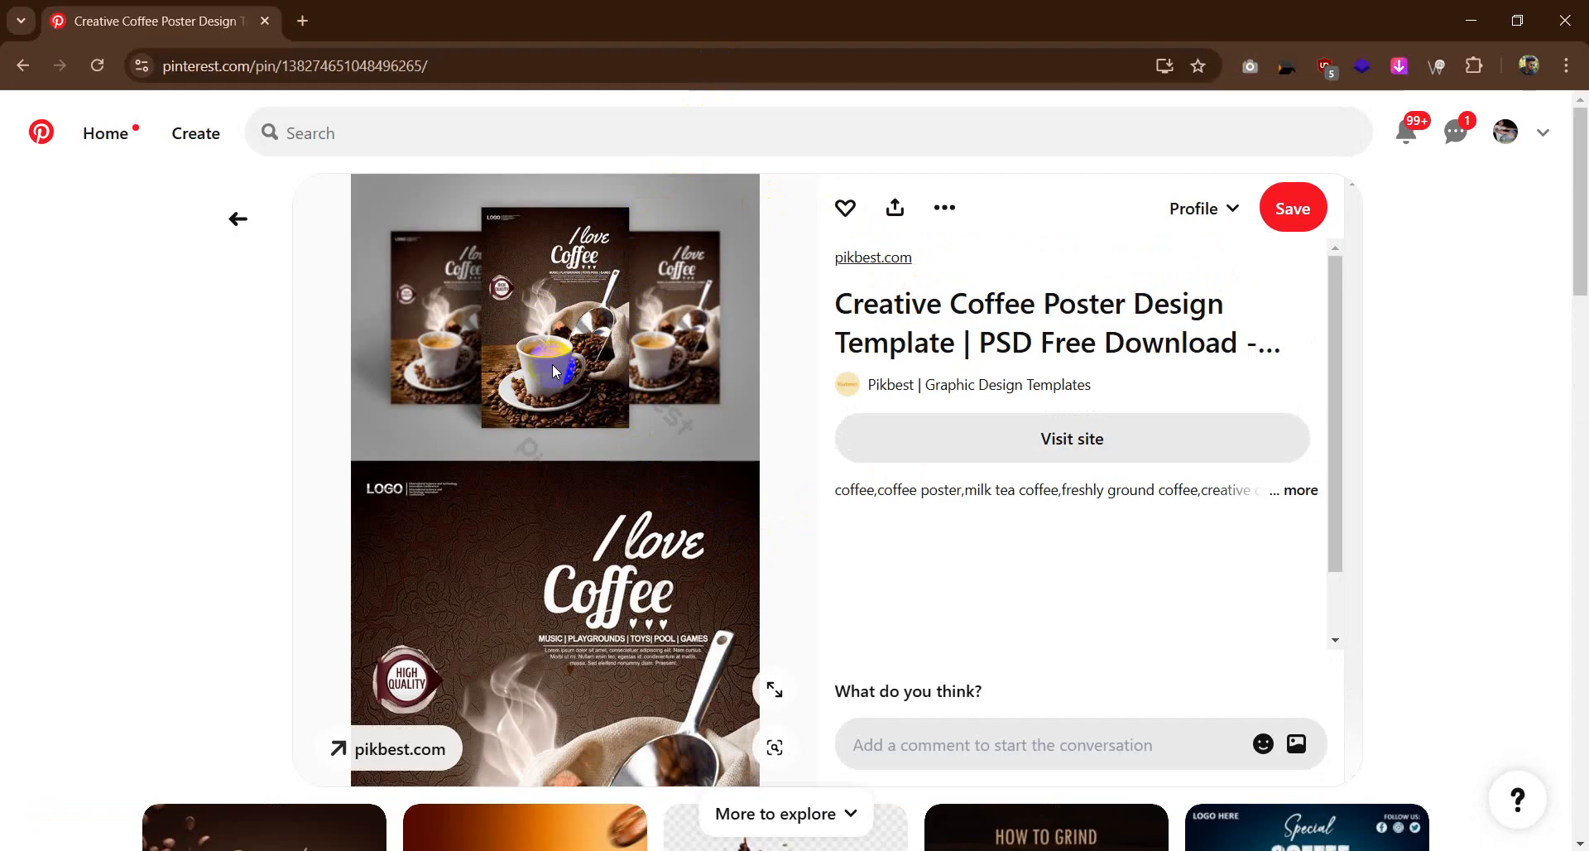
# Step: Search Google for "heart smoke" in a new browser tab
pyautogui.click(303, 21)
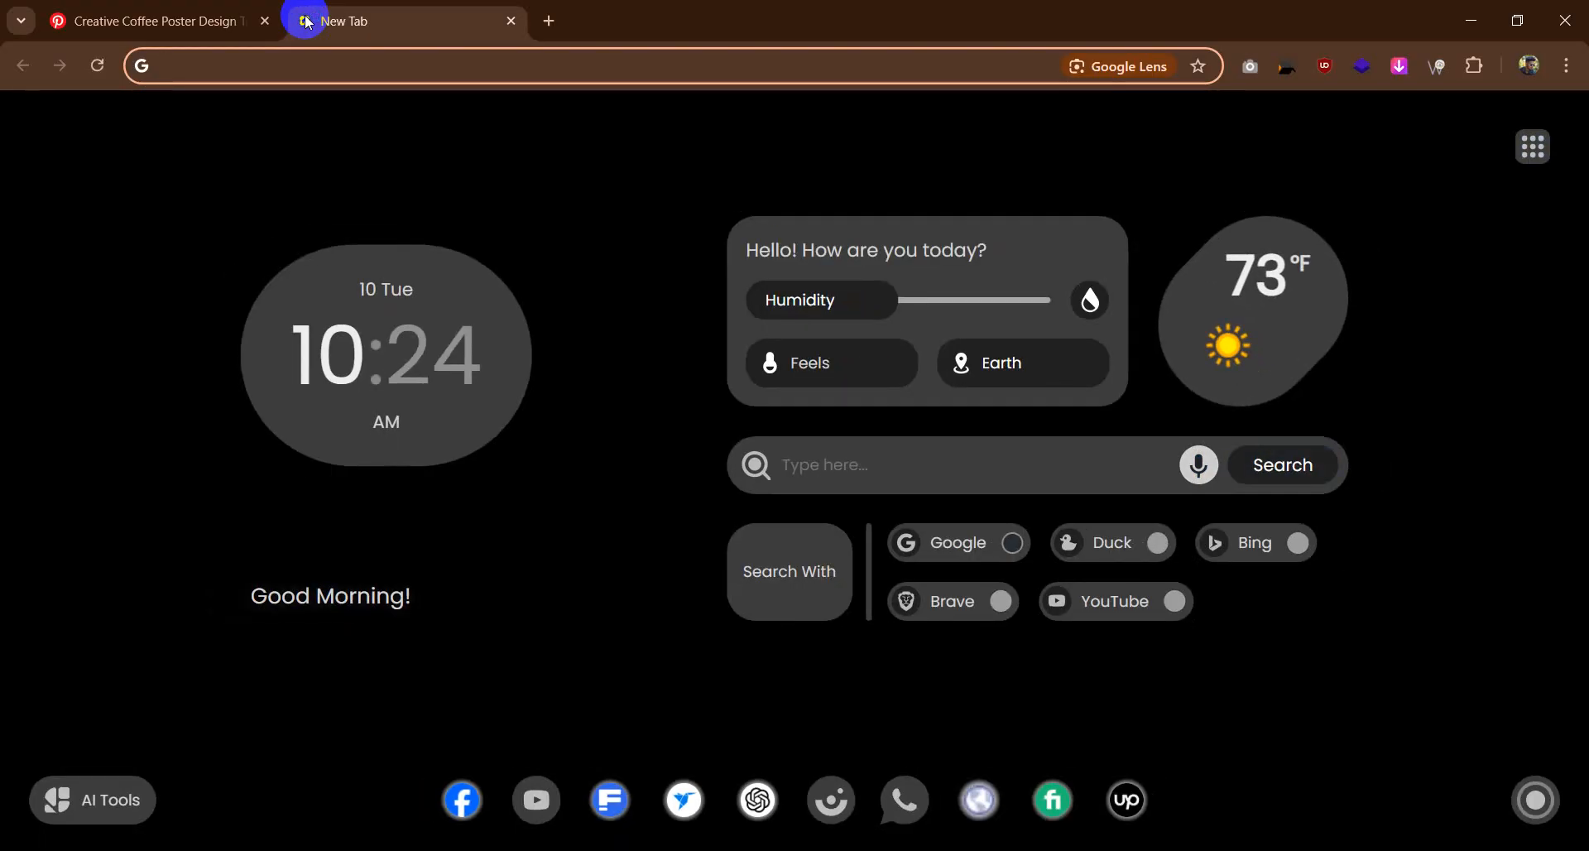
pyautogui.write('hera')
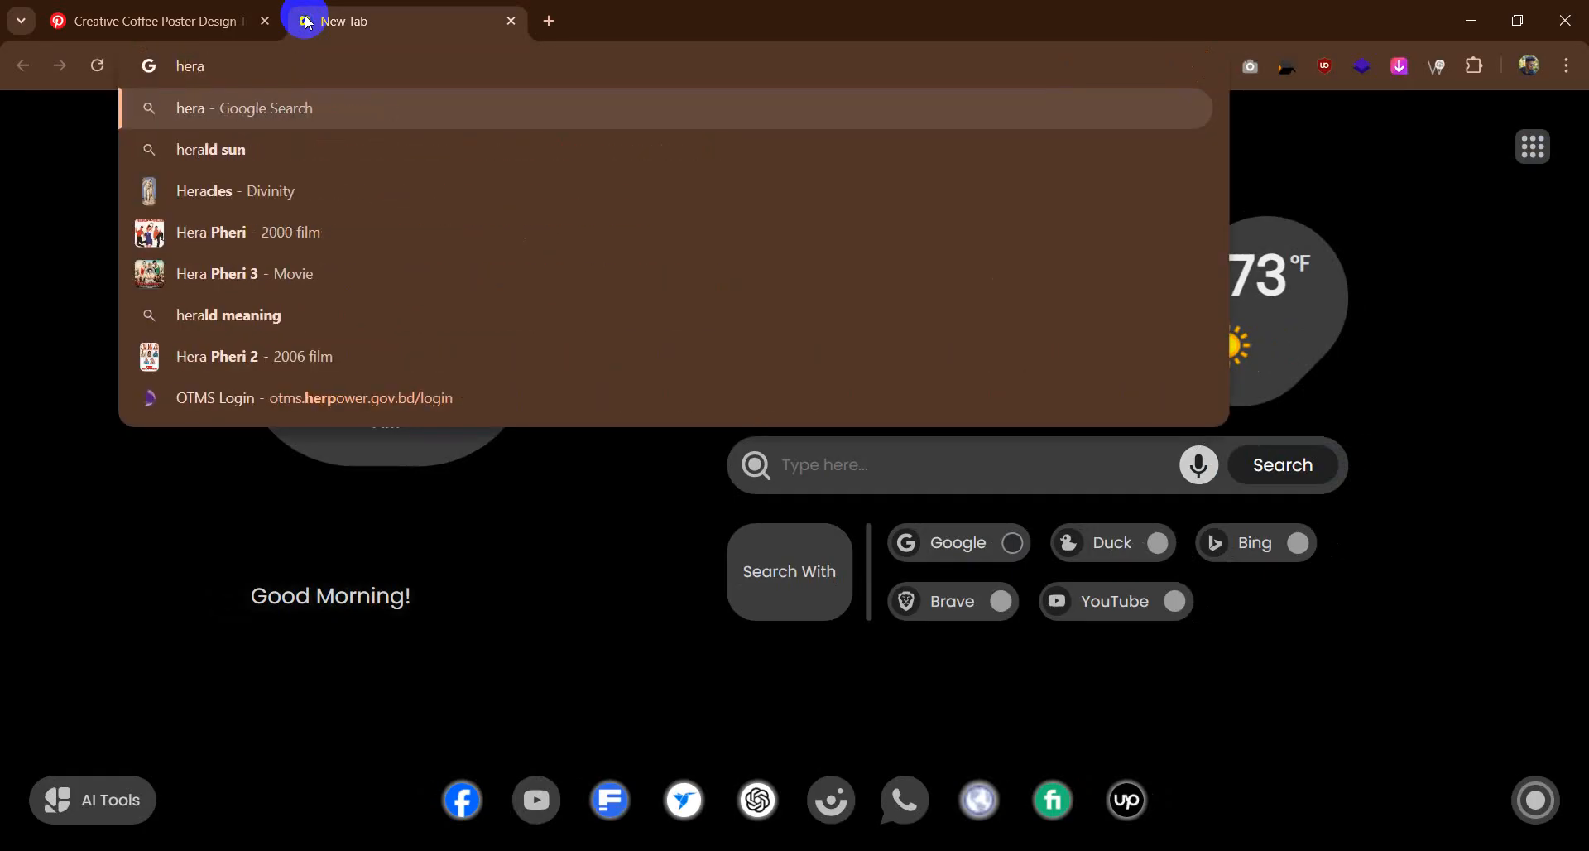
pyautogui.press('BackSpace')
pyautogui.write('t')
pyautogui.press('BackSpace')
pyautogui.press('BackSpace')
pyautogui.write('art')
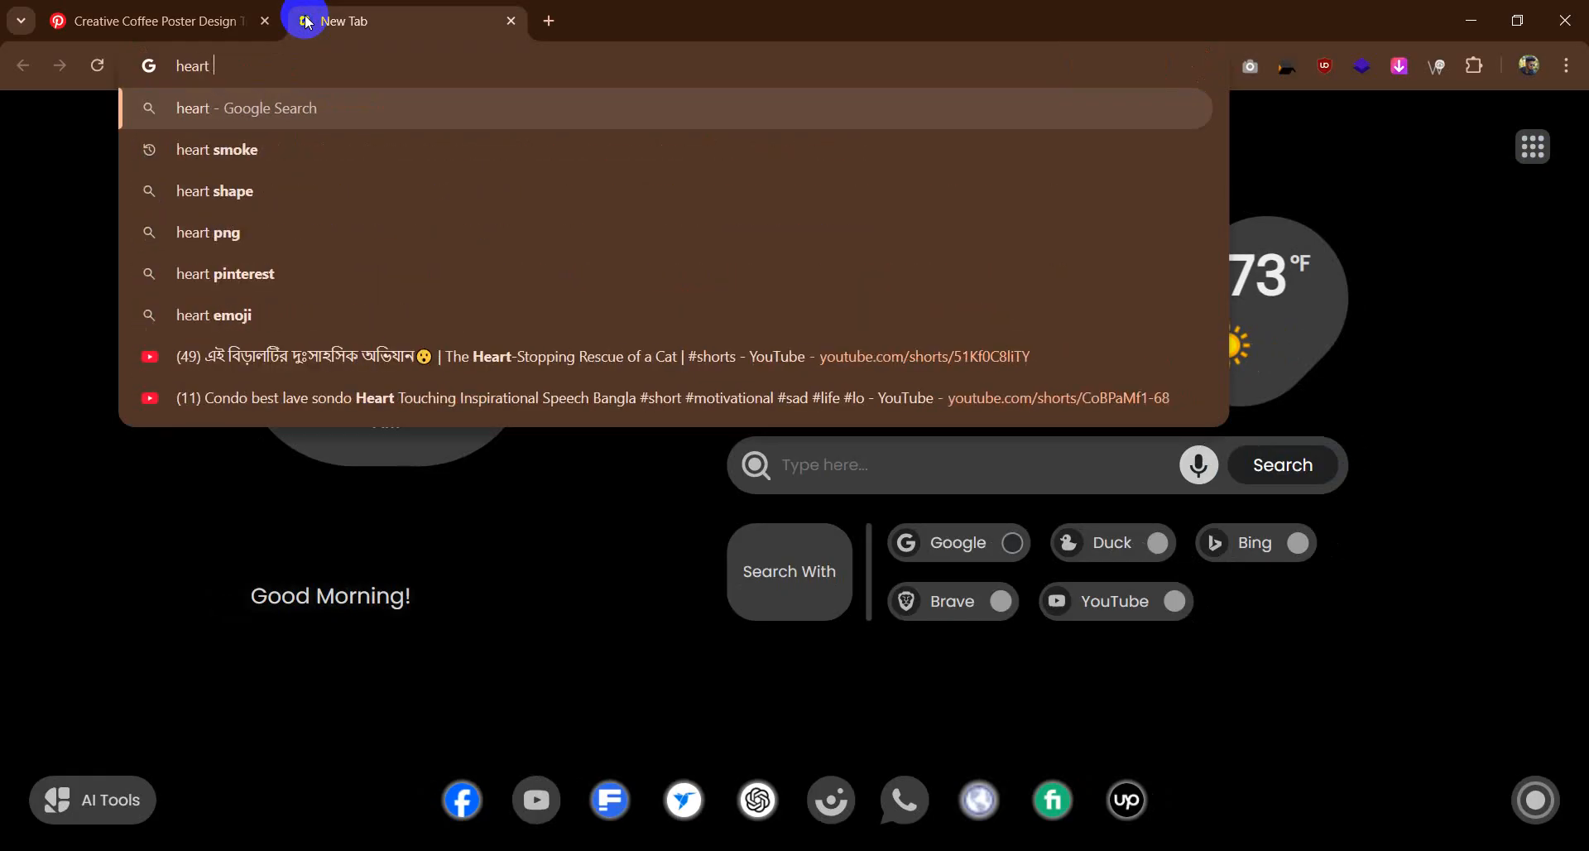
pyautogui.click(251, 144)
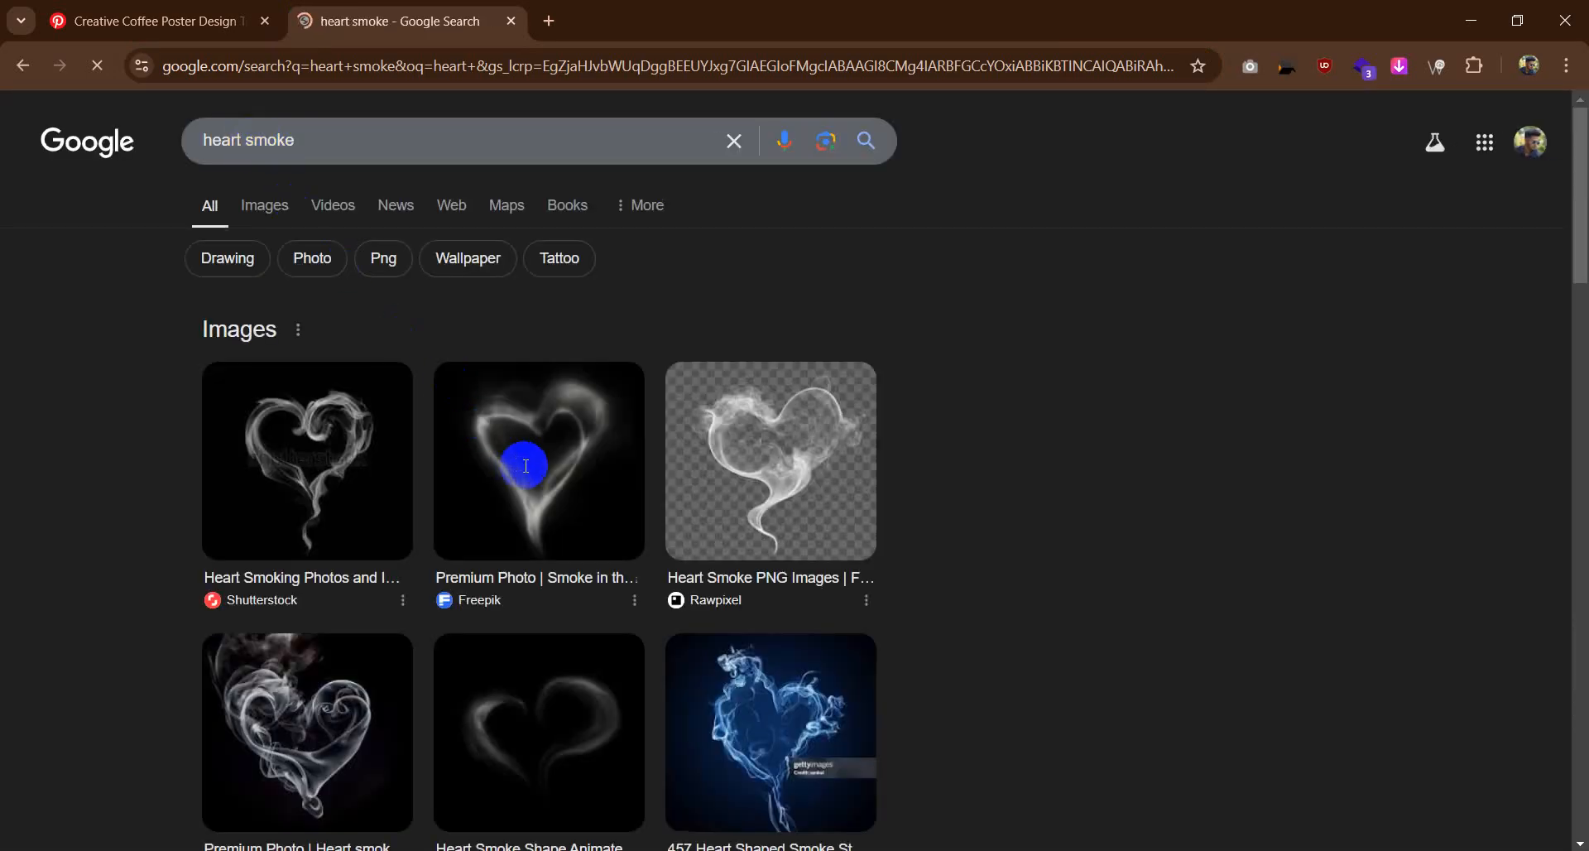
# Step: Look through the heart smoke web results for a suitable heart-shaped smoke picture
pyautogui.scroll(-3, 325, 504)
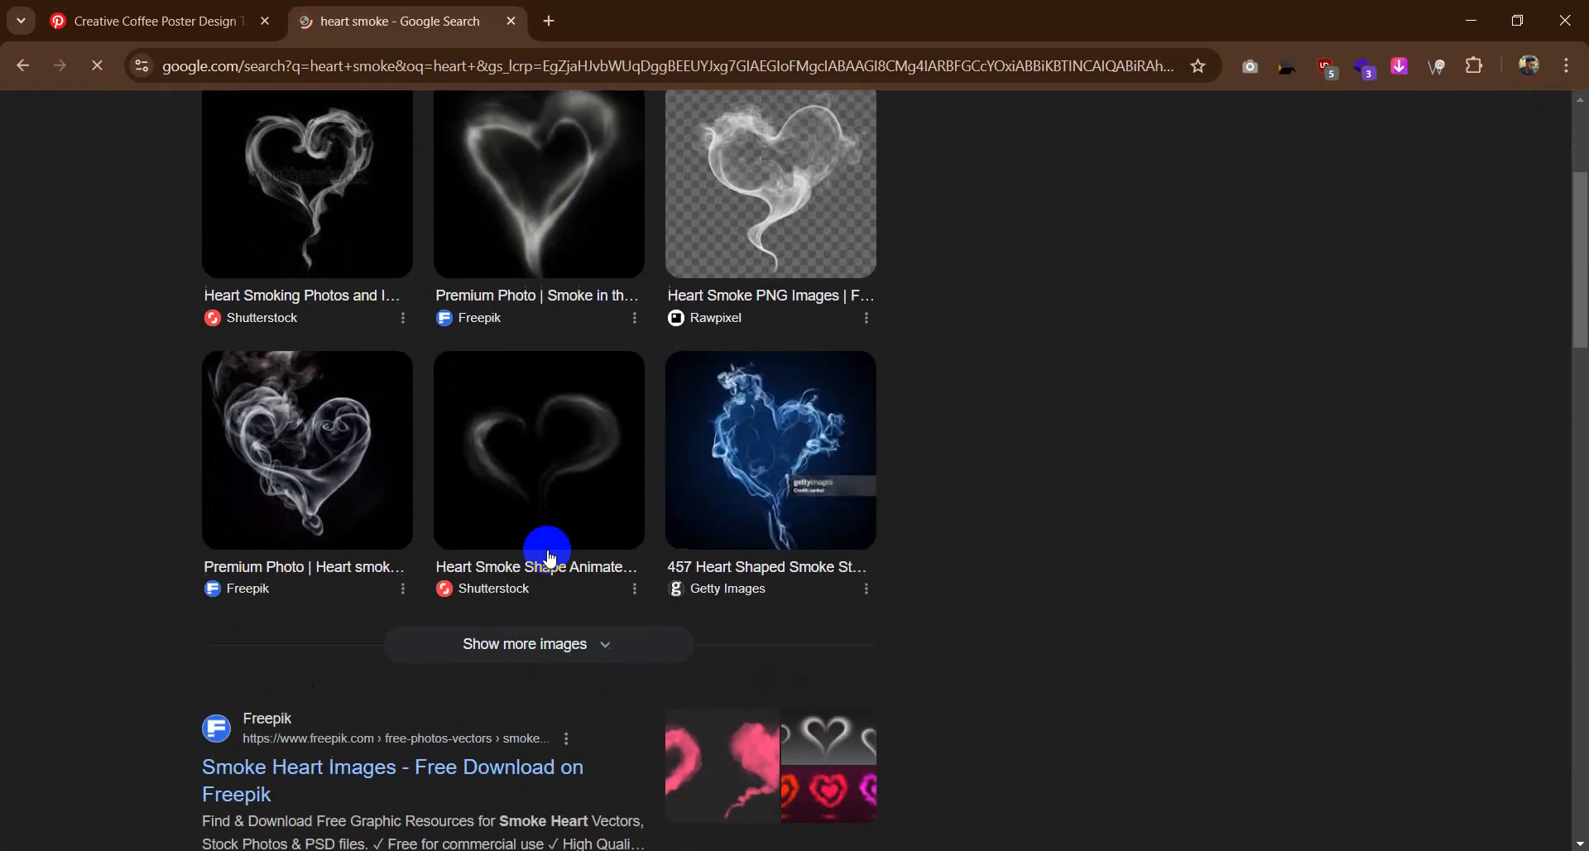
pyautogui.scroll(1, 741, 312)
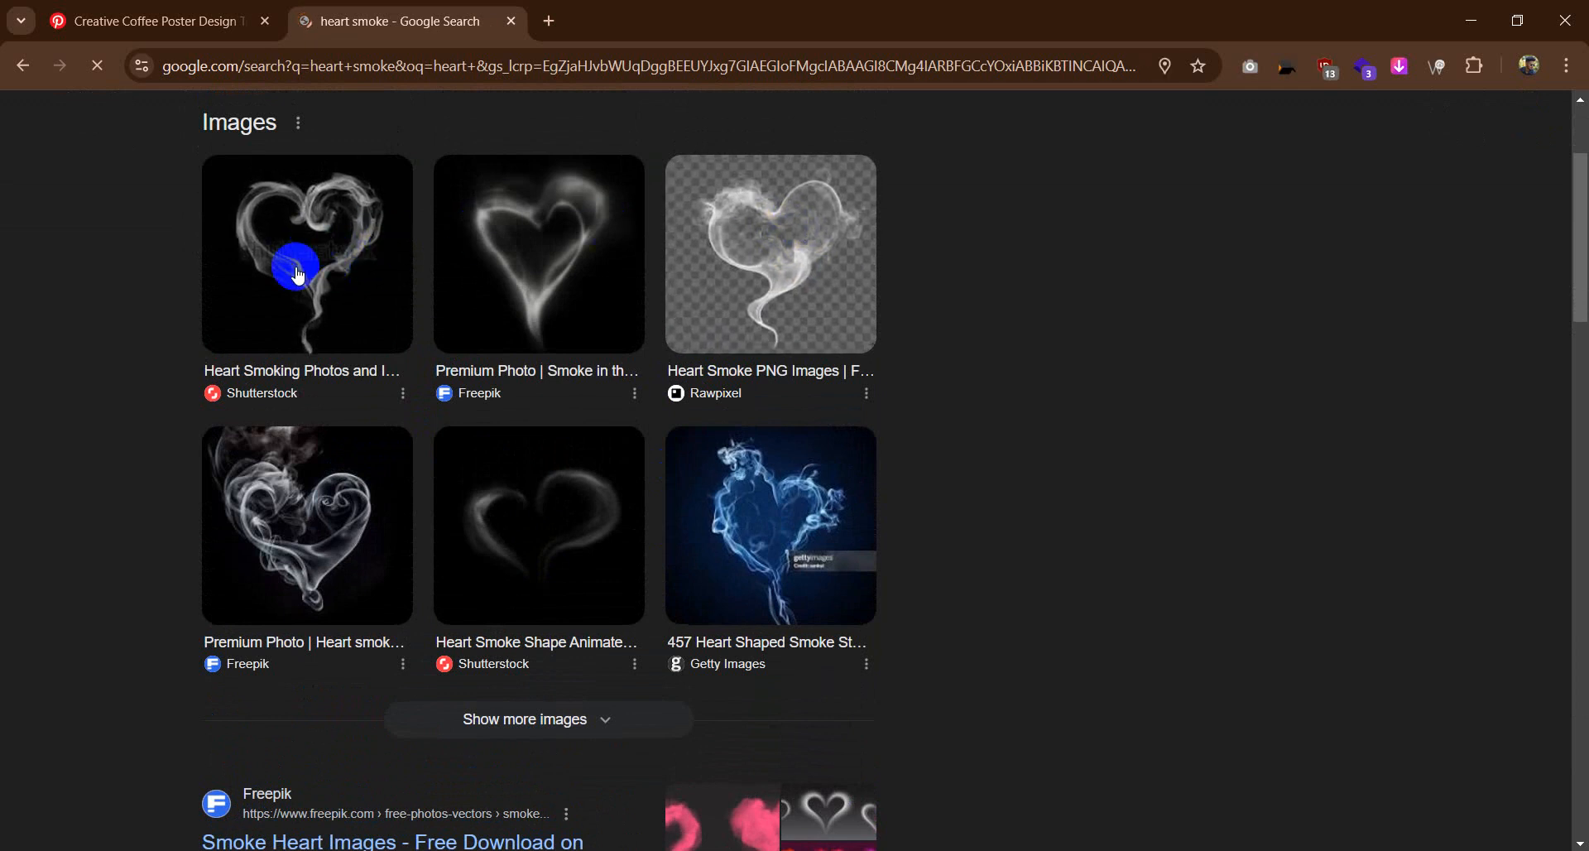
pyautogui.scroll(-7, 662, 325)
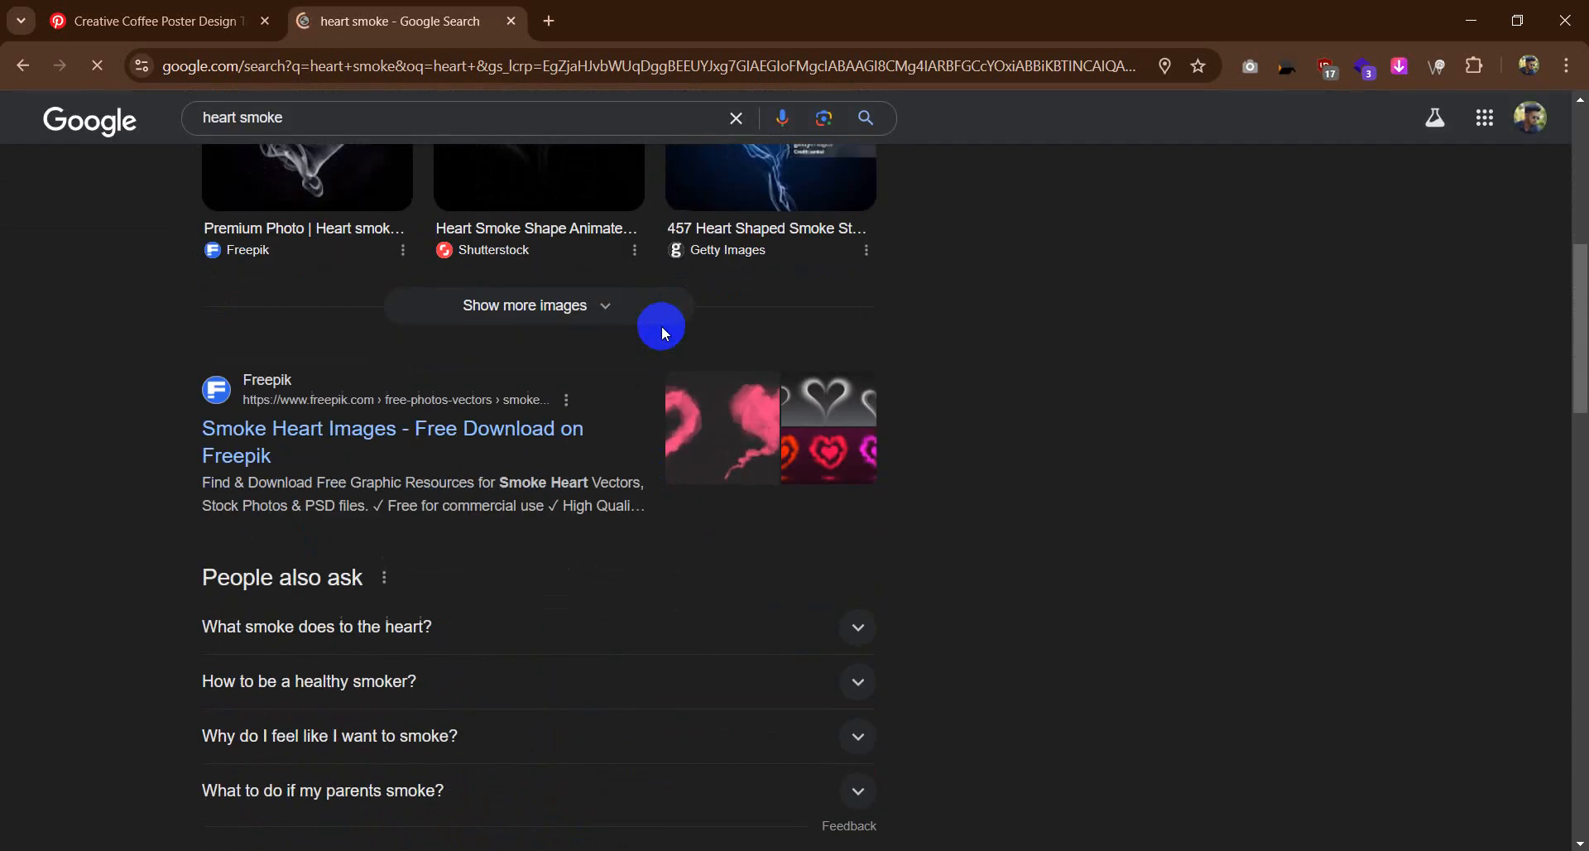
pyautogui.scroll(5, 662, 325)
pyautogui.scroll(3, 431, 318)
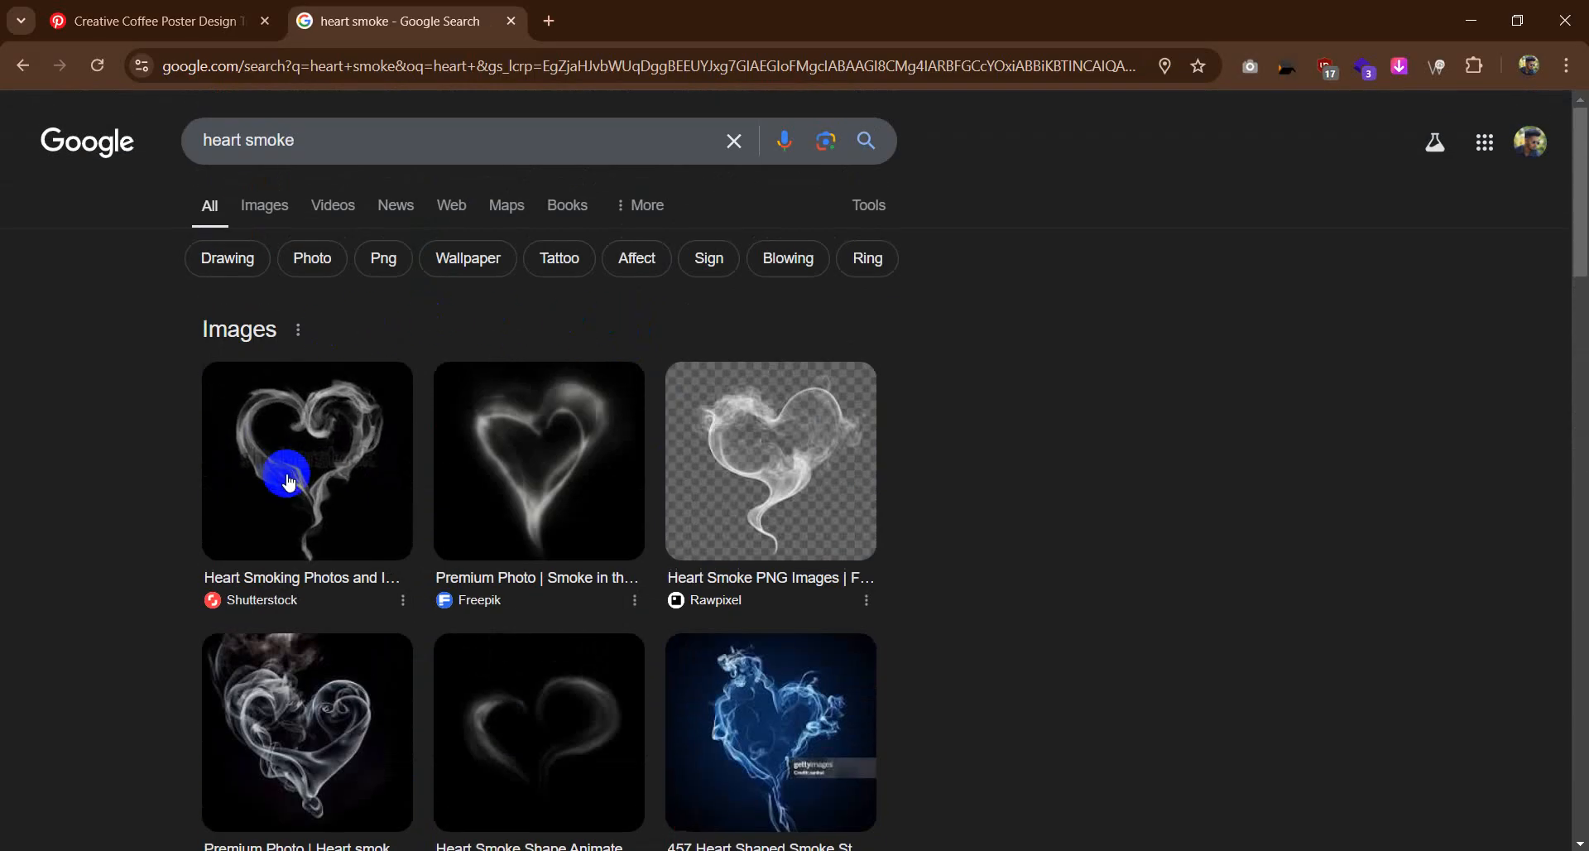
pyautogui.scroll(-15, 695, 468)
pyautogui.scroll(12, 283, 249)
pyautogui.scroll(3, 276, 230)
# Step: Switch to the image results and open the iStock white heart smoke picture on black in a new tab
pyautogui.click(281, 203)
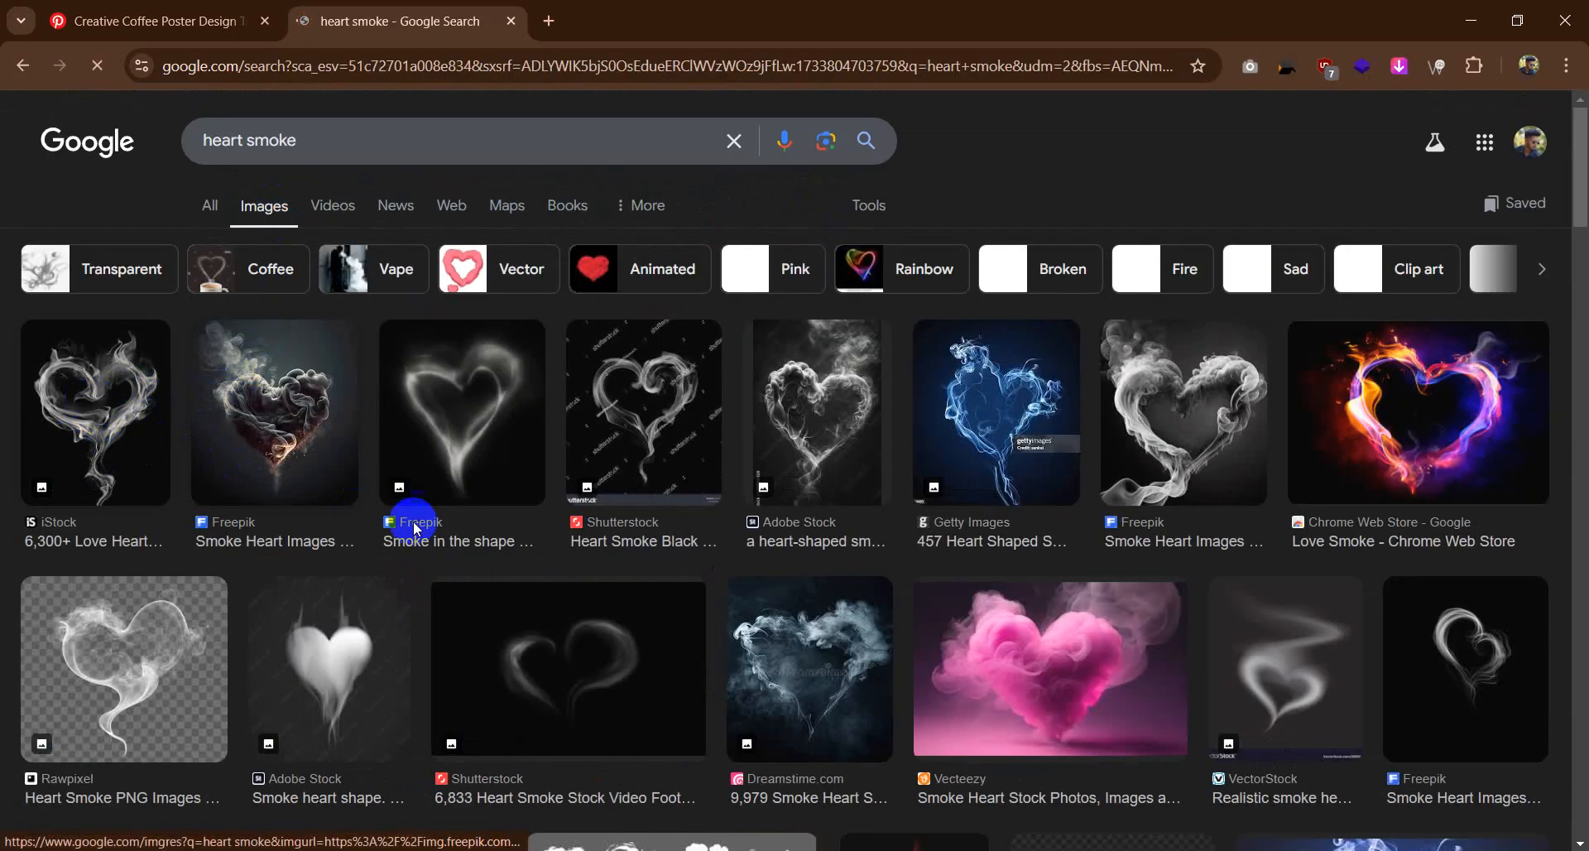
pyautogui.scroll(-5, 1123, 521)
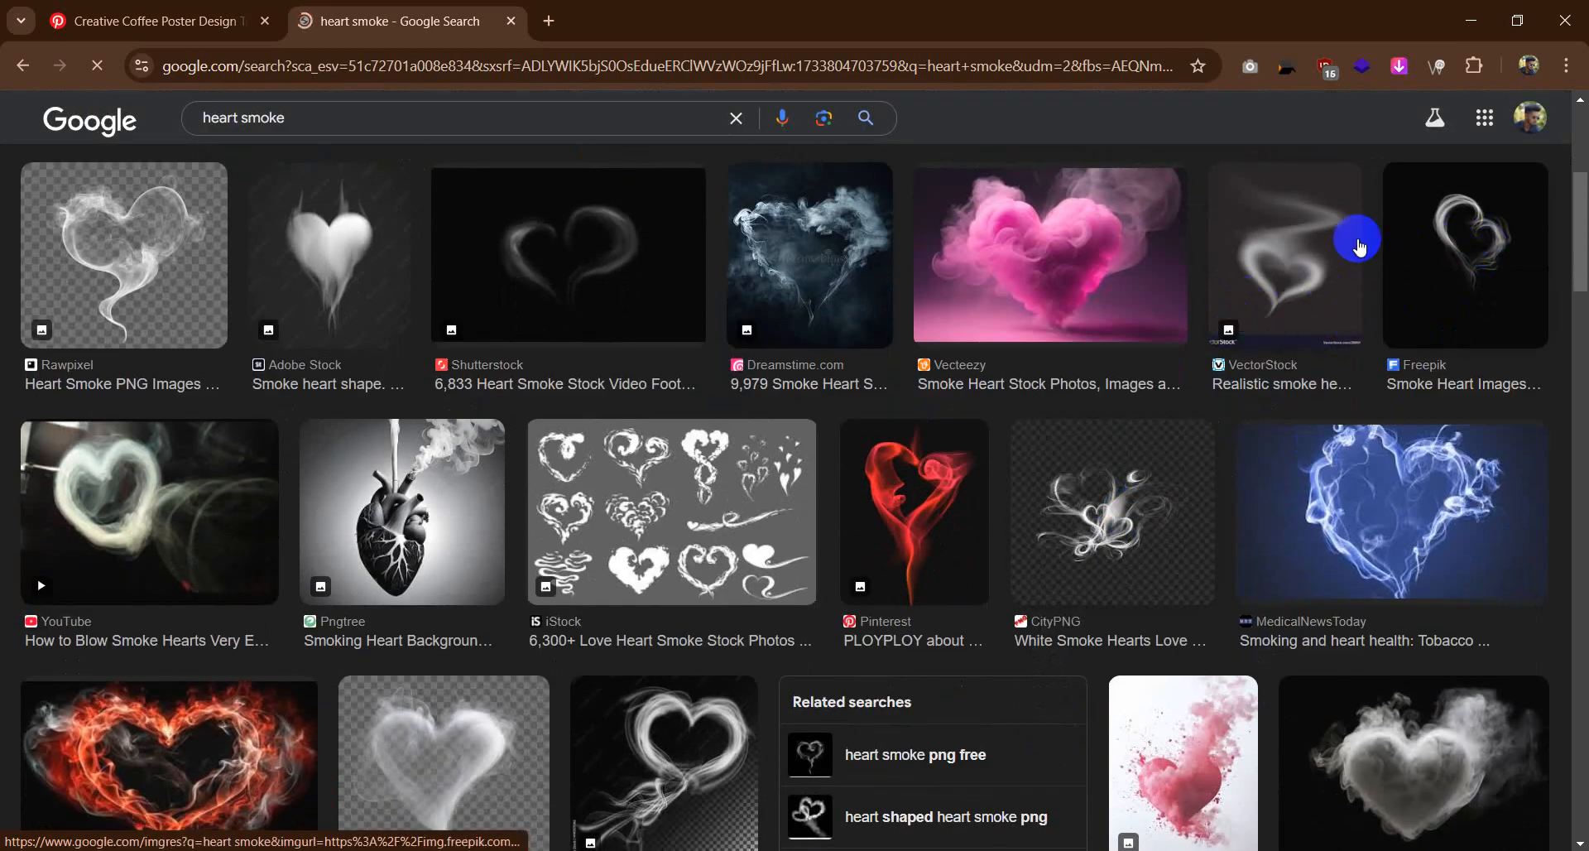
pyautogui.scroll(-5, 742, 474)
pyautogui.scroll(-5, 656, 461)
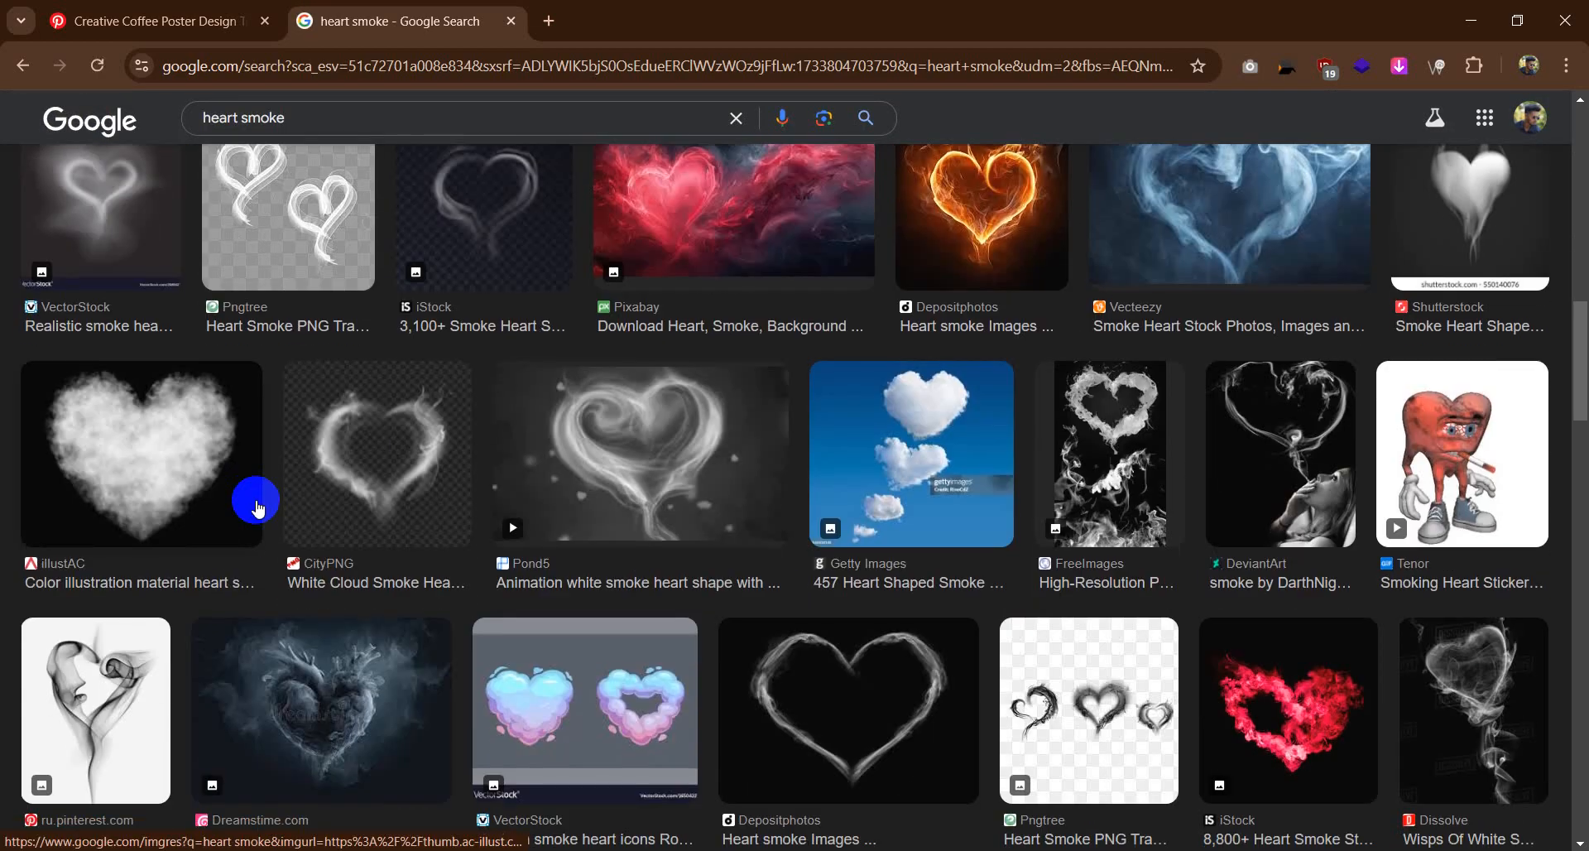
pyautogui.scroll(15, 183, 456)
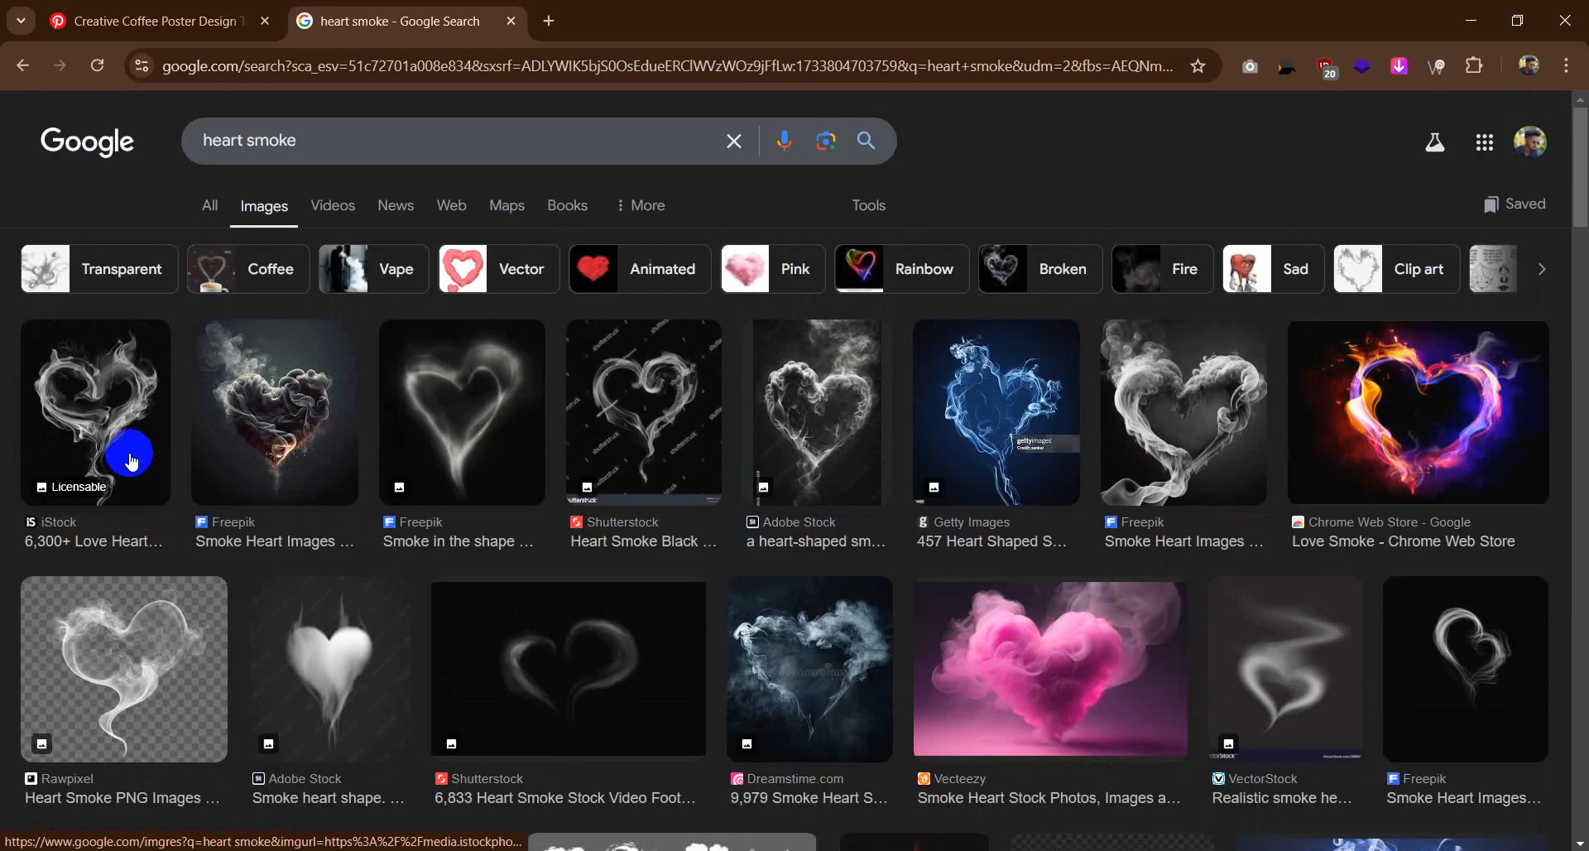
pyautogui.rightClick(114, 414)
pyautogui.click(195, 425)
pyautogui.click(726, 10)
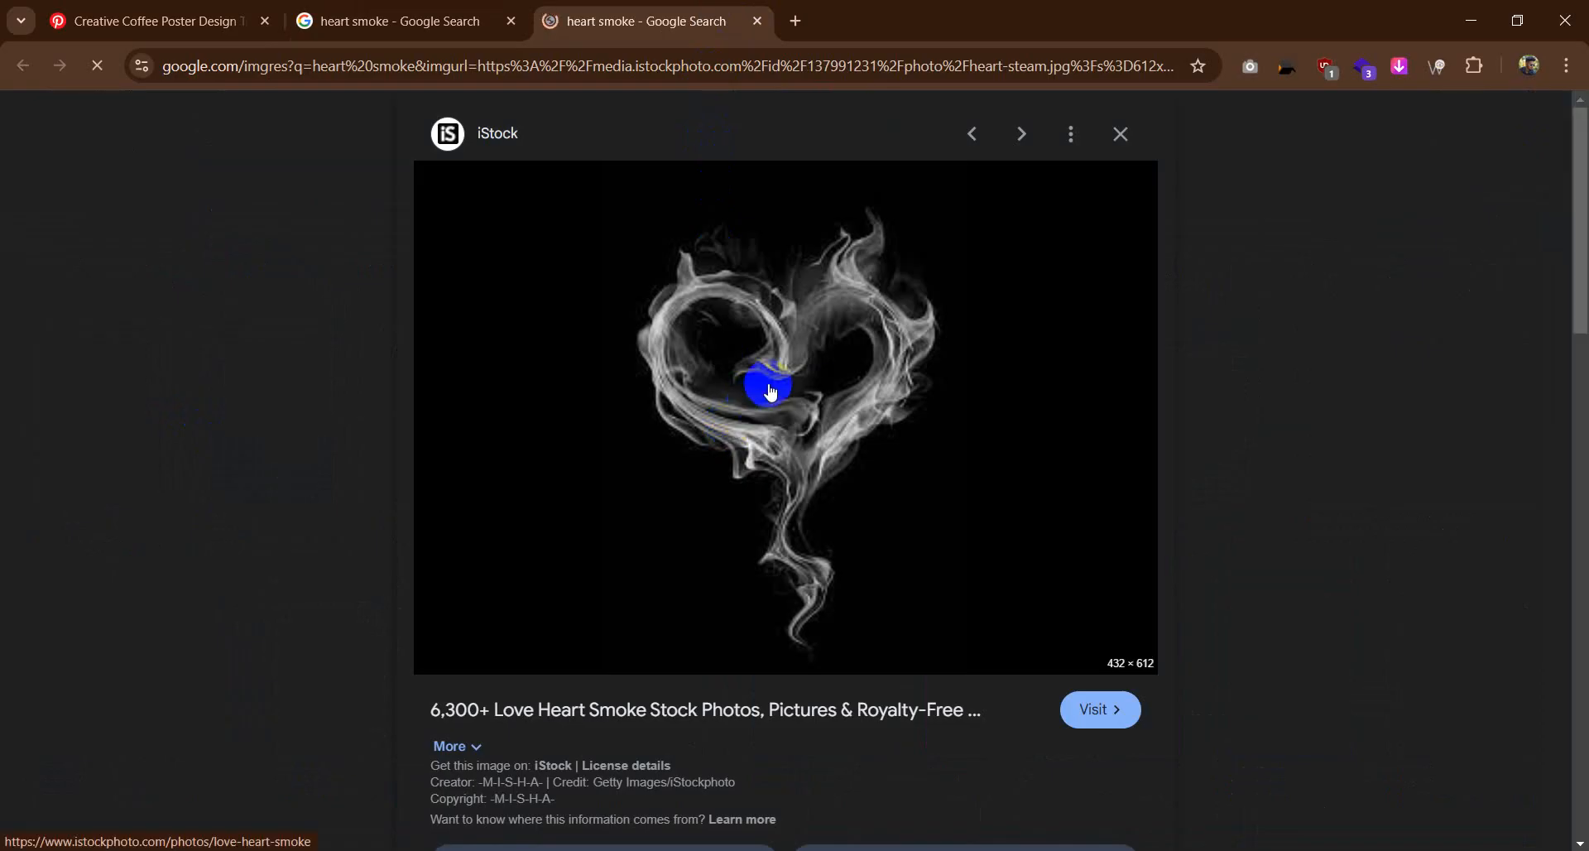
# Step: Save the enlarged iStock heart smoke image to the computer
pyautogui.rightClick(767, 332)
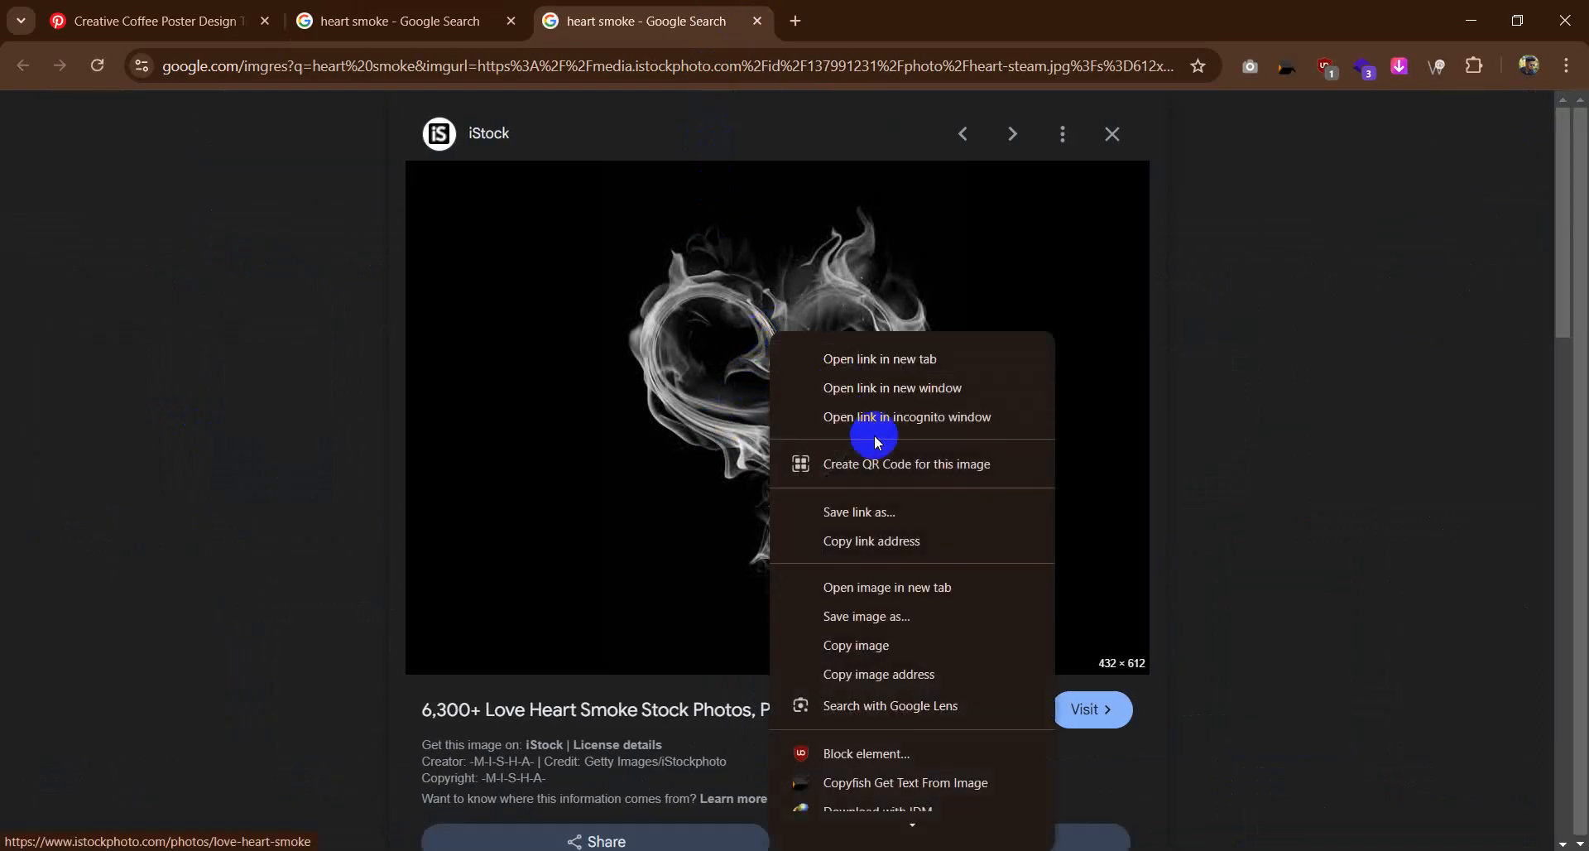
pyautogui.click(852, 616)
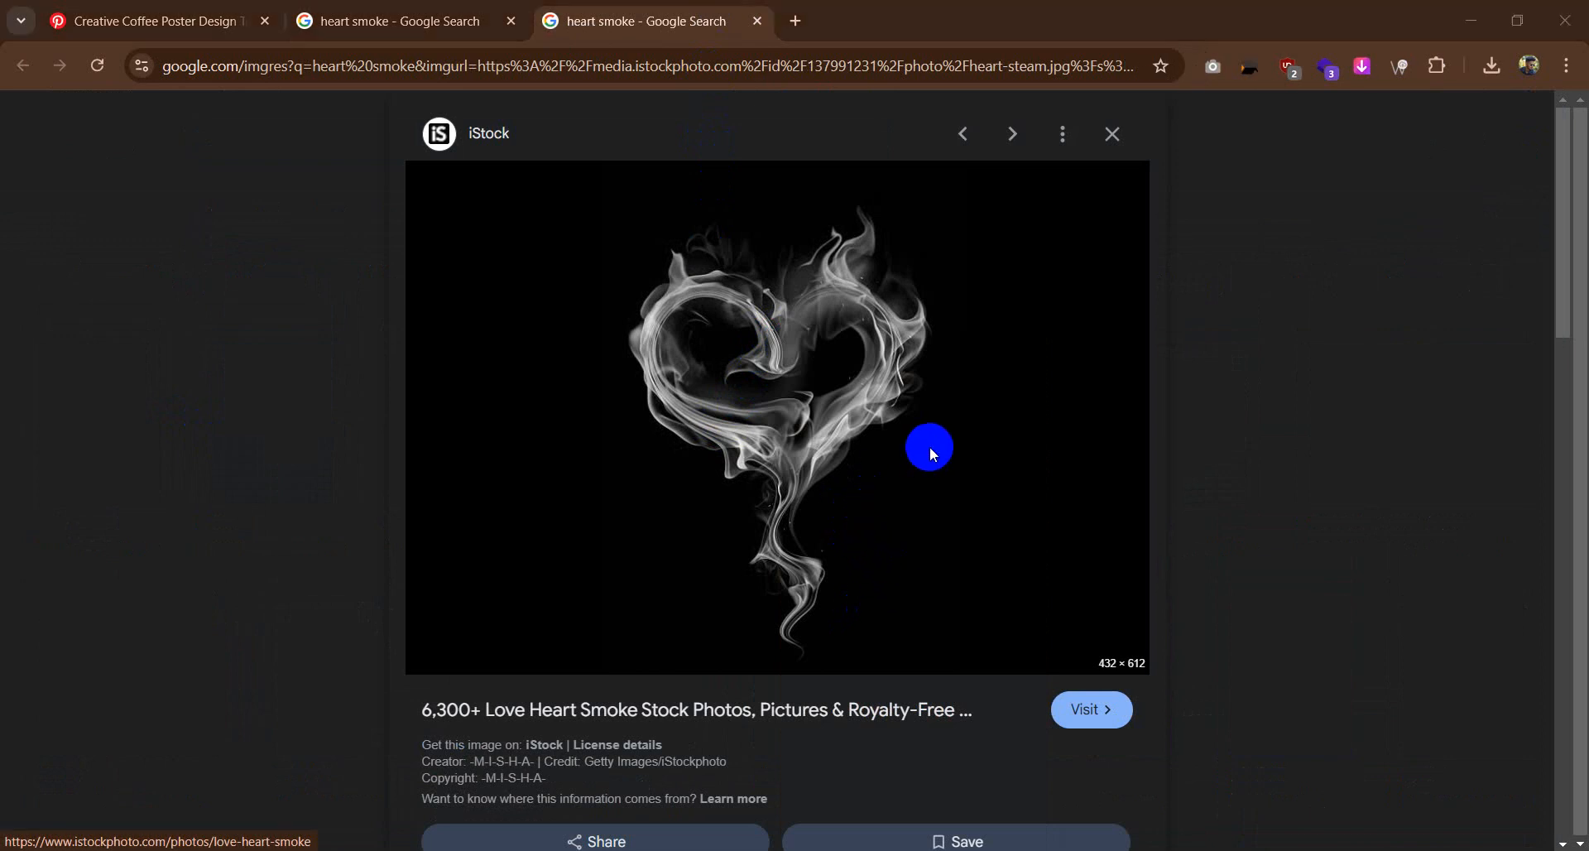
pyautogui.click(643, 473)
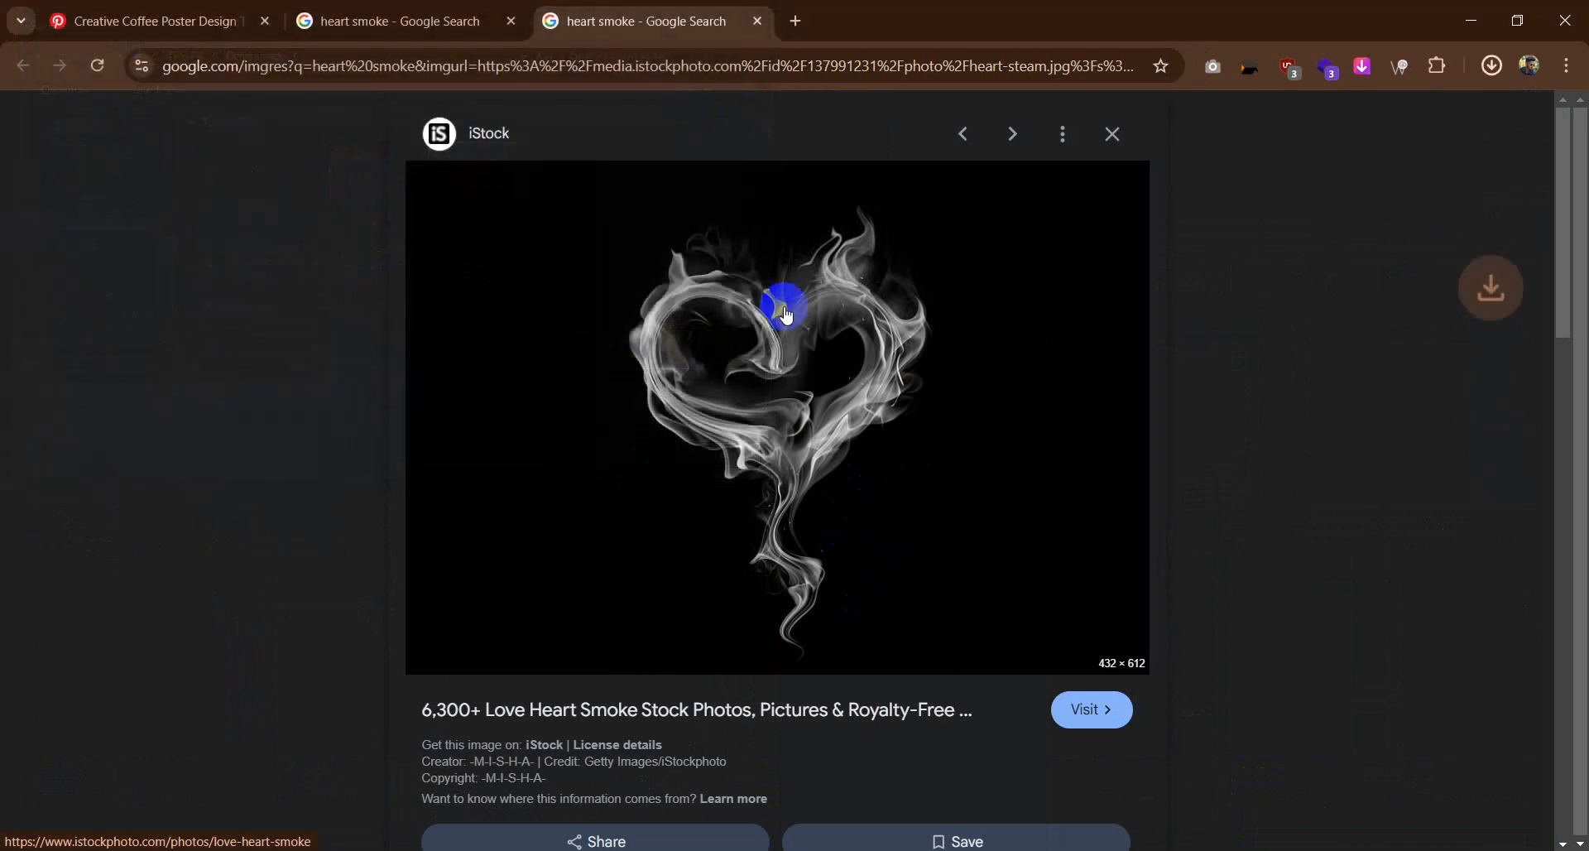
pyautogui.press('Escape')
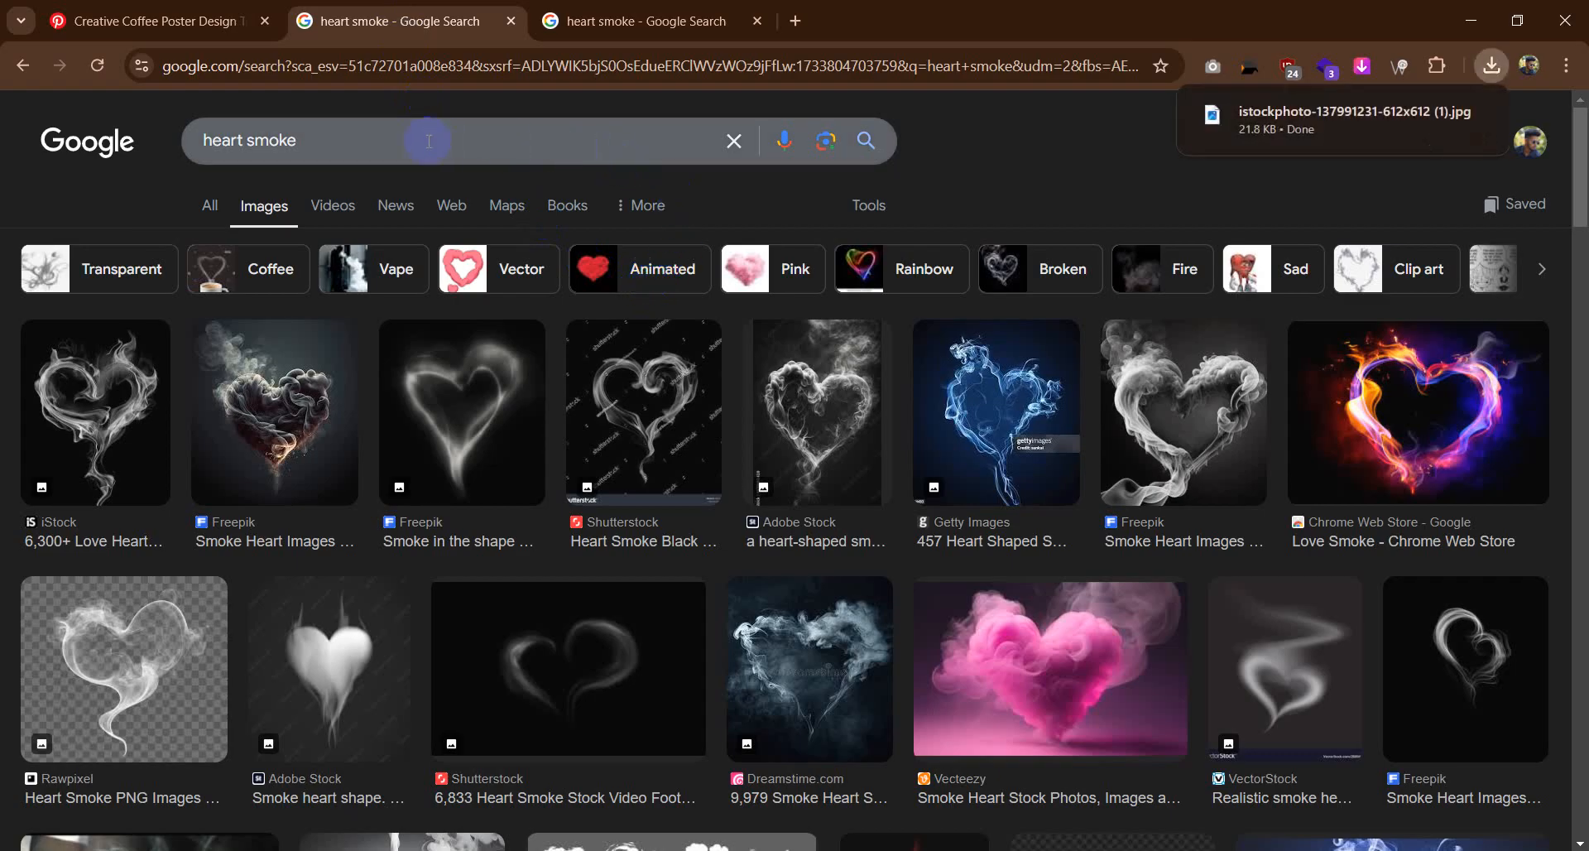
# Step: Replace the heart smoke query in the image search with "coffee" and run it
pyautogui.moveTo(273, 141); pyautogui.dragTo(145, 132)
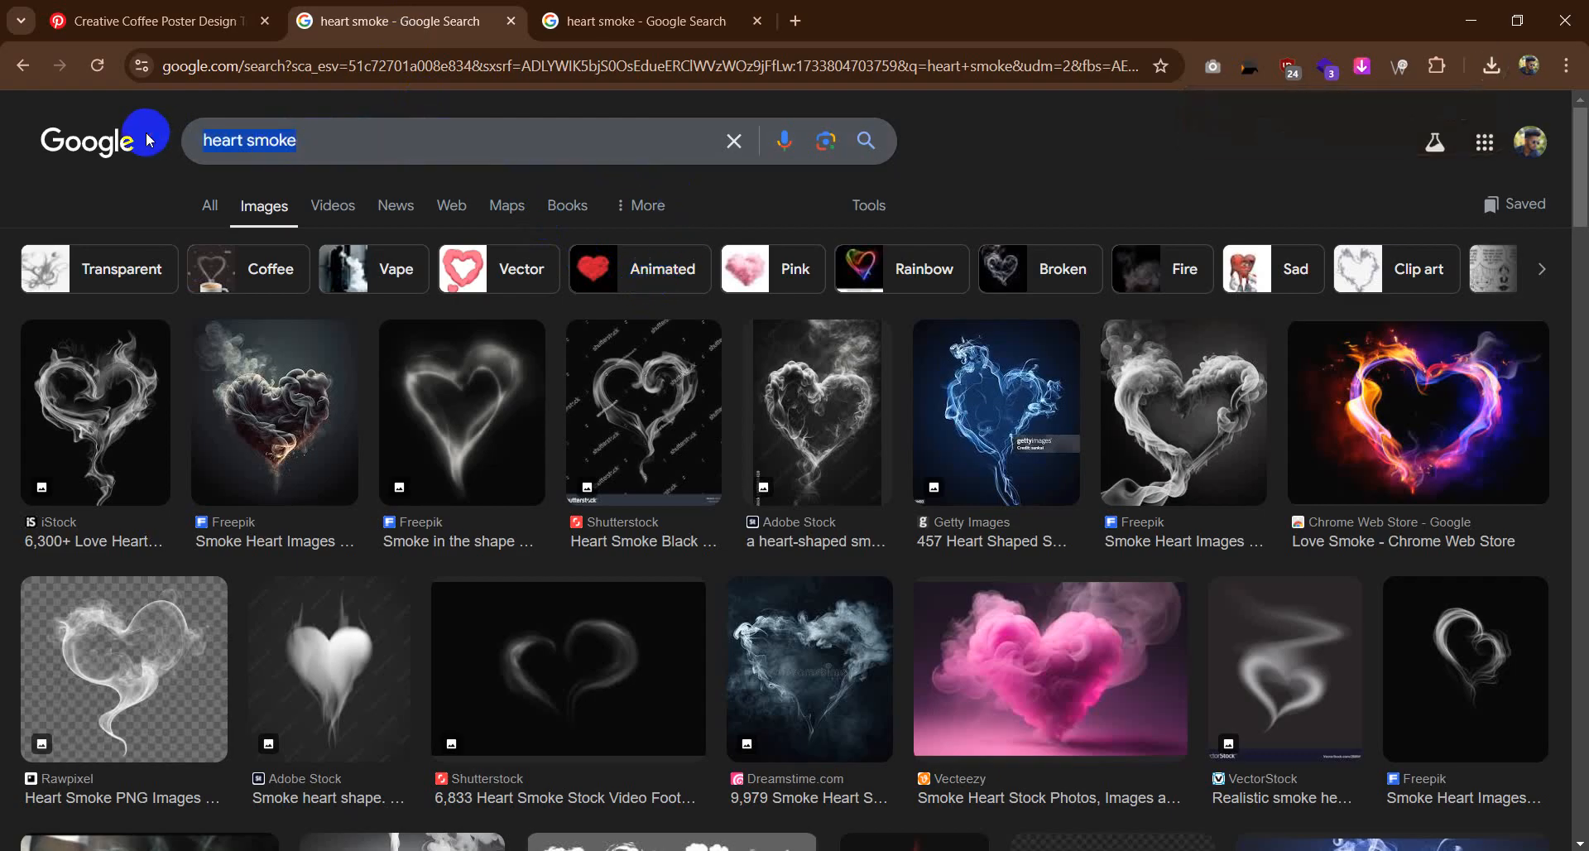
pyautogui.write('coffee')
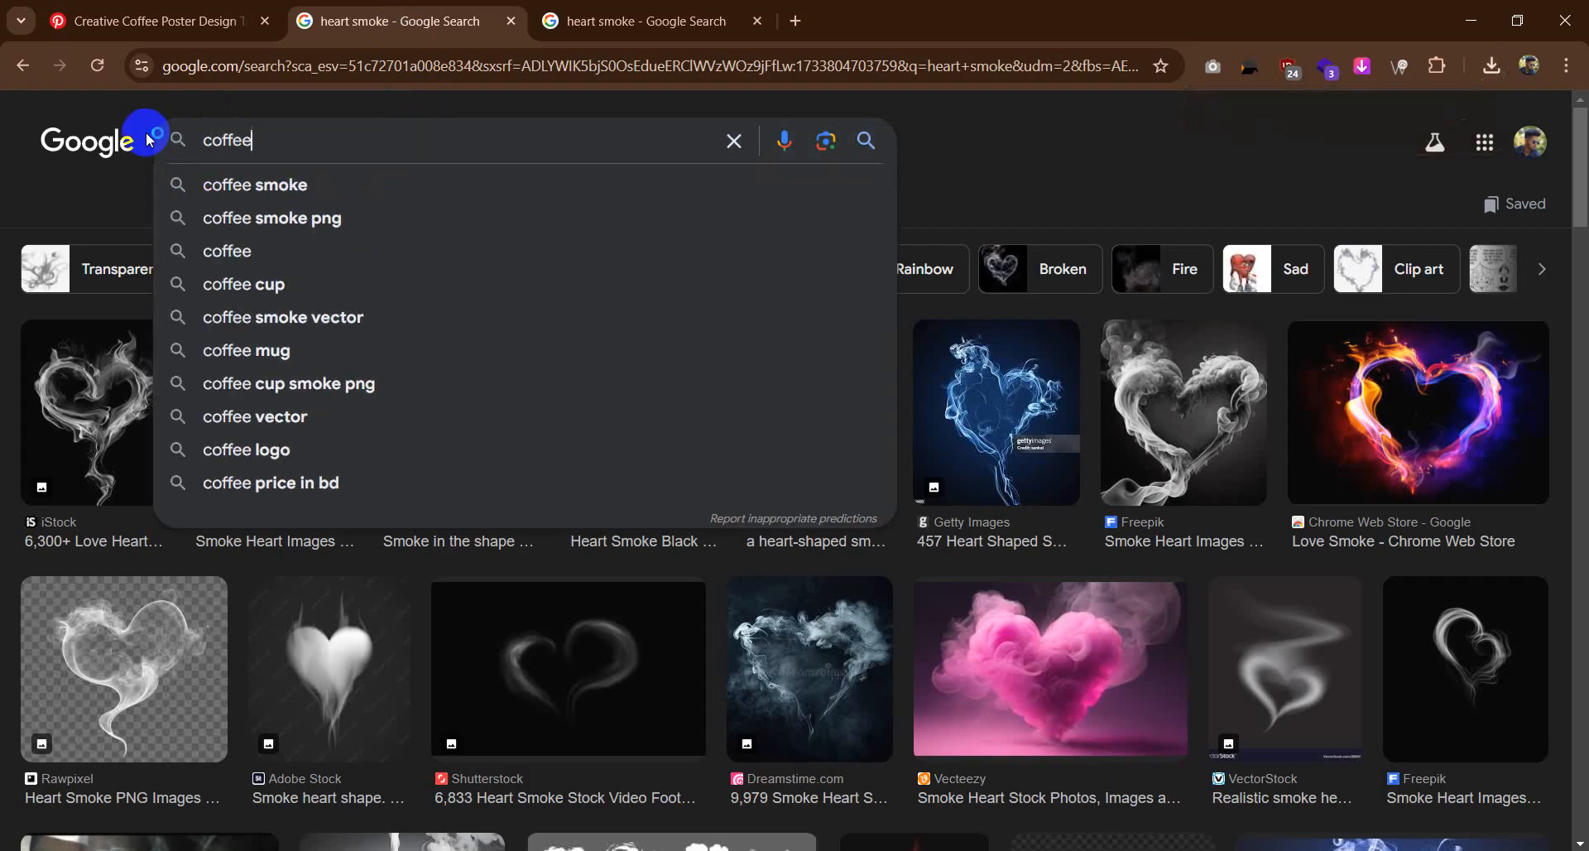
pyautogui.press('Return')
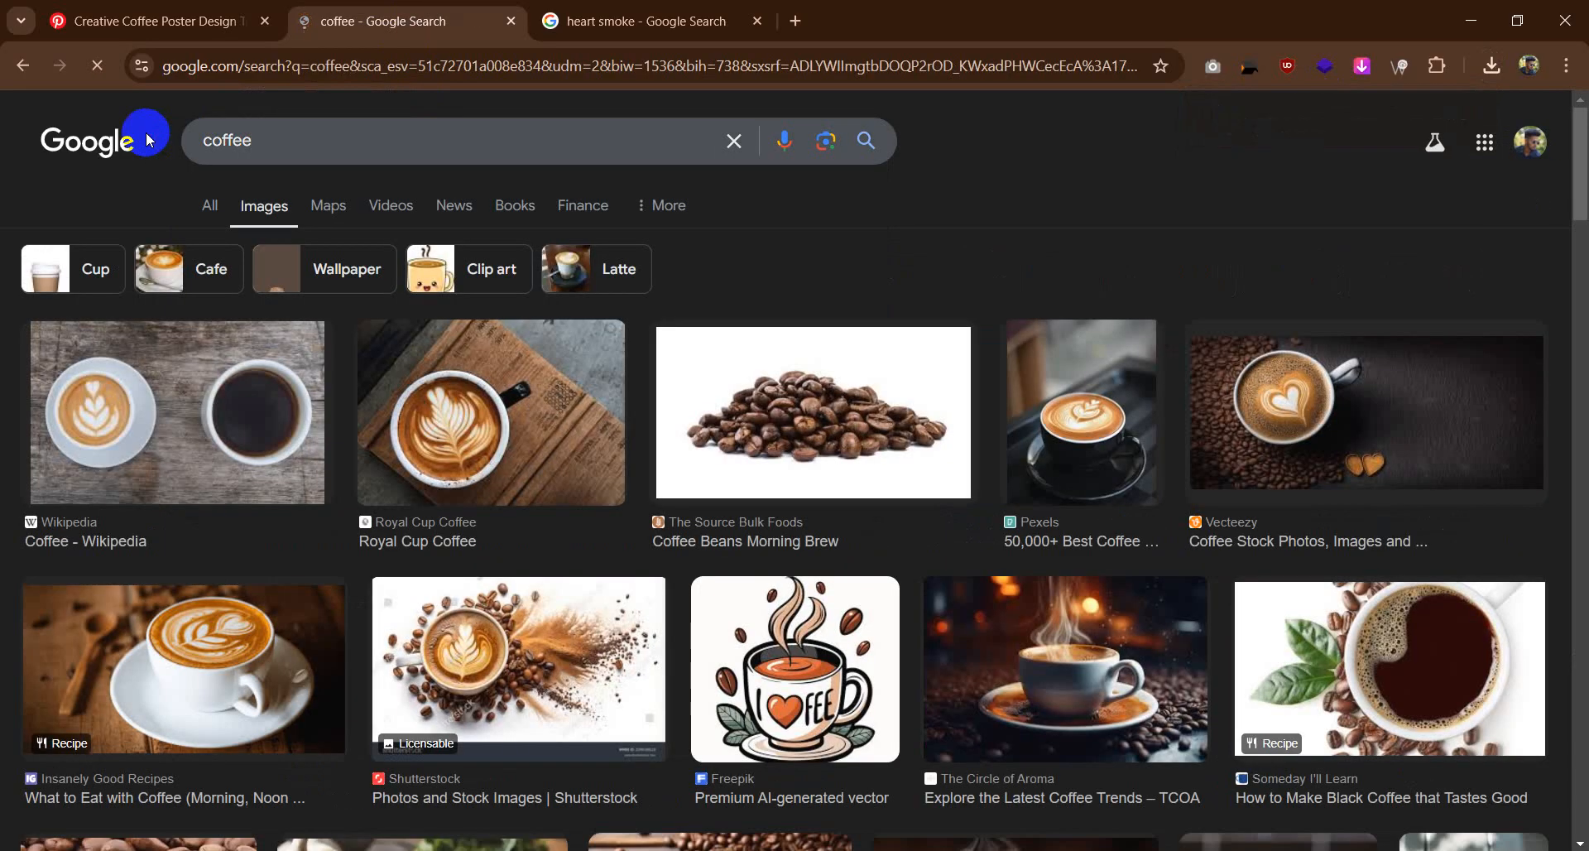
# Step: Preview the Pexels photo of a latte in a black cup and open its Pexels source page
pyautogui.scroll(-2, 1058, 193)
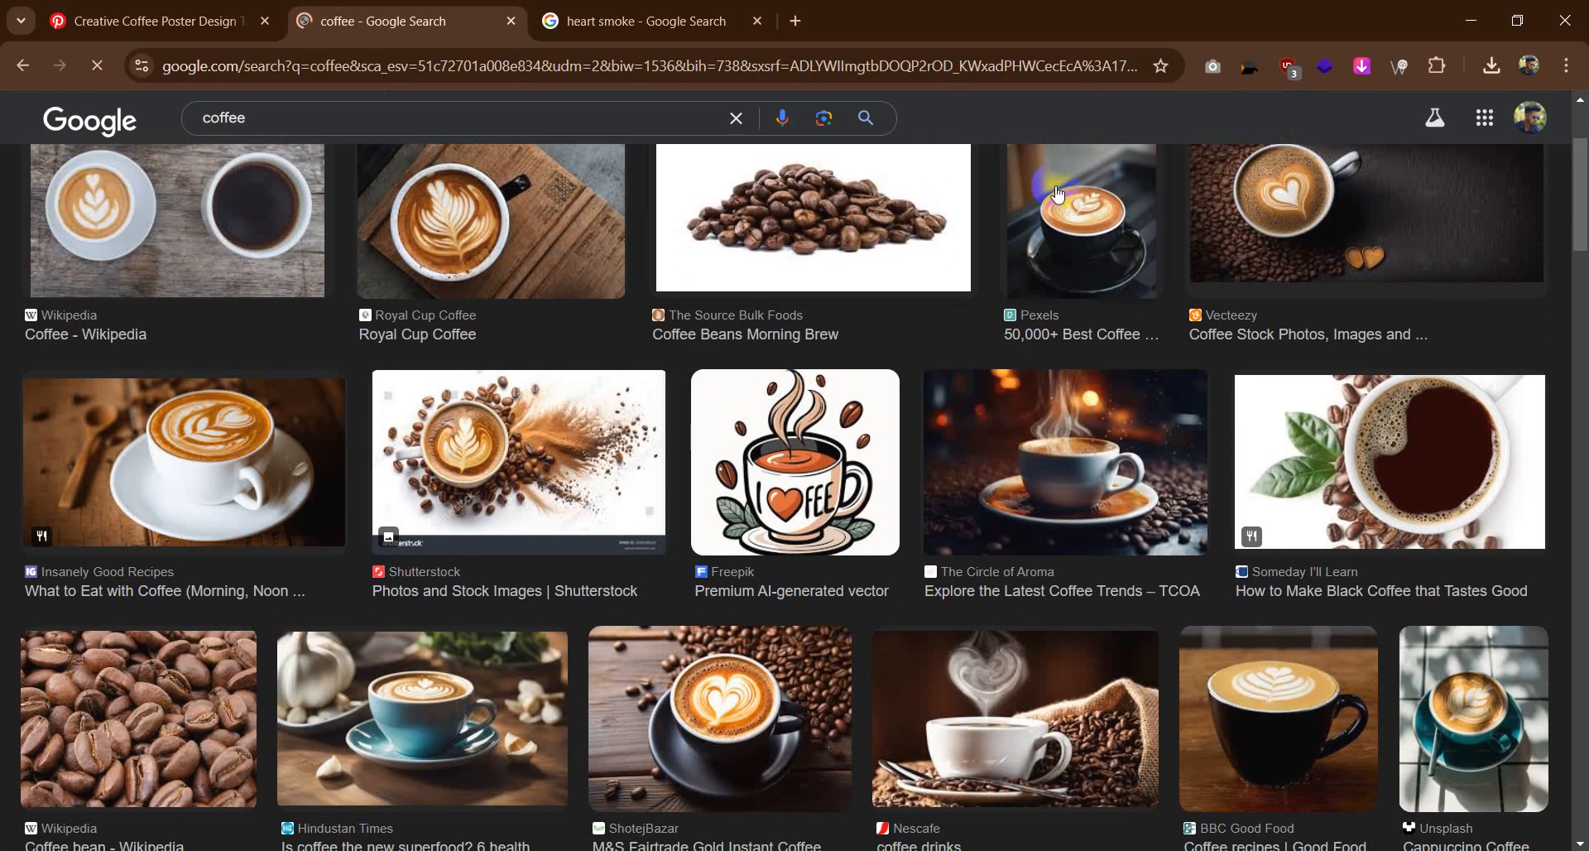
pyautogui.scroll(1, 1171, 343)
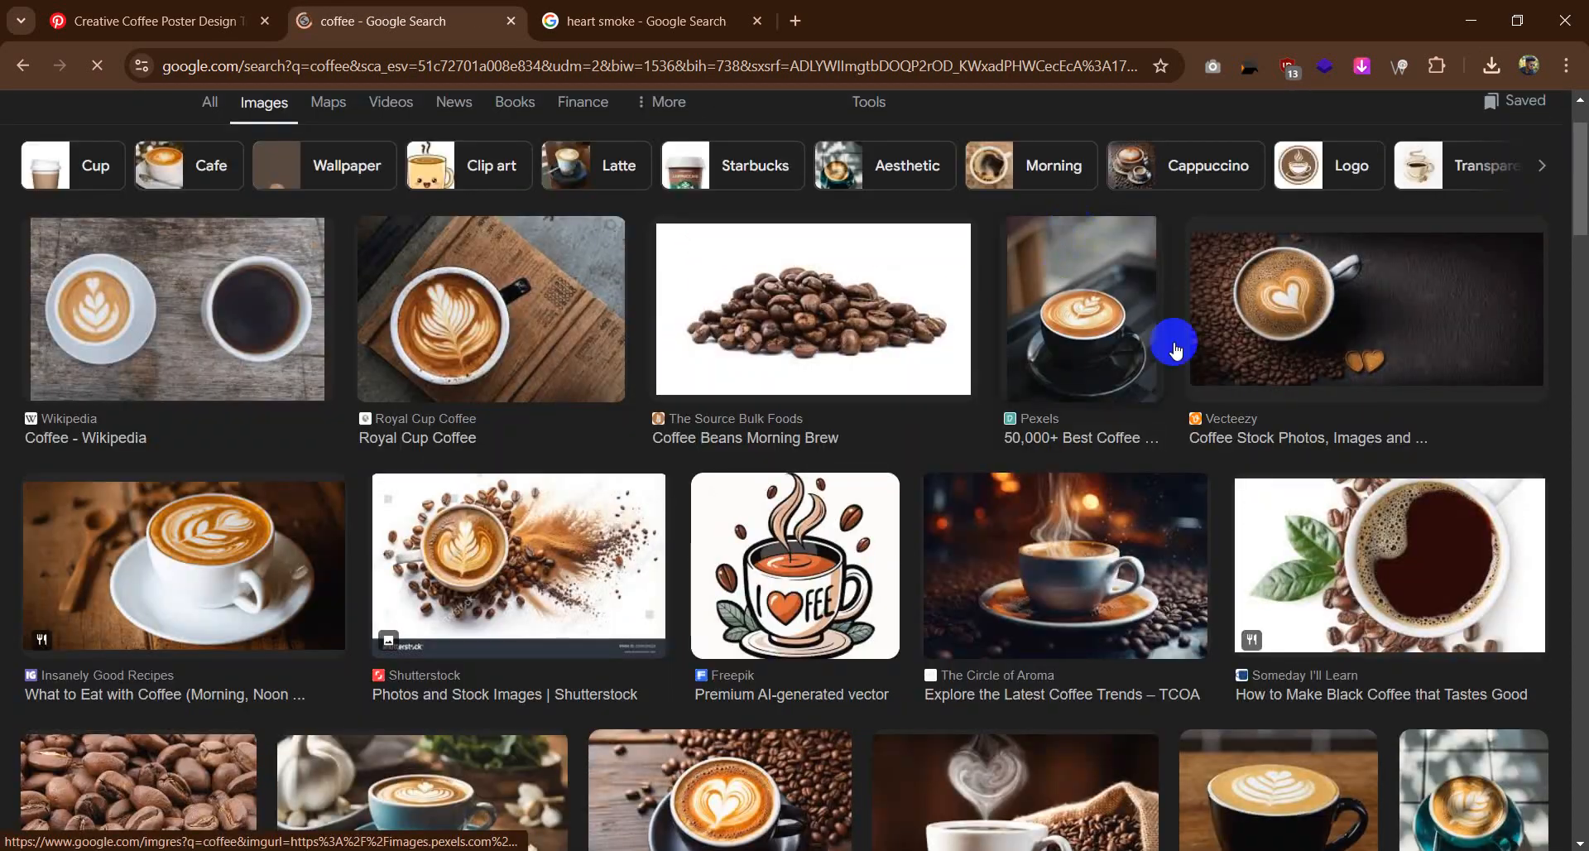
pyautogui.click(1142, 291)
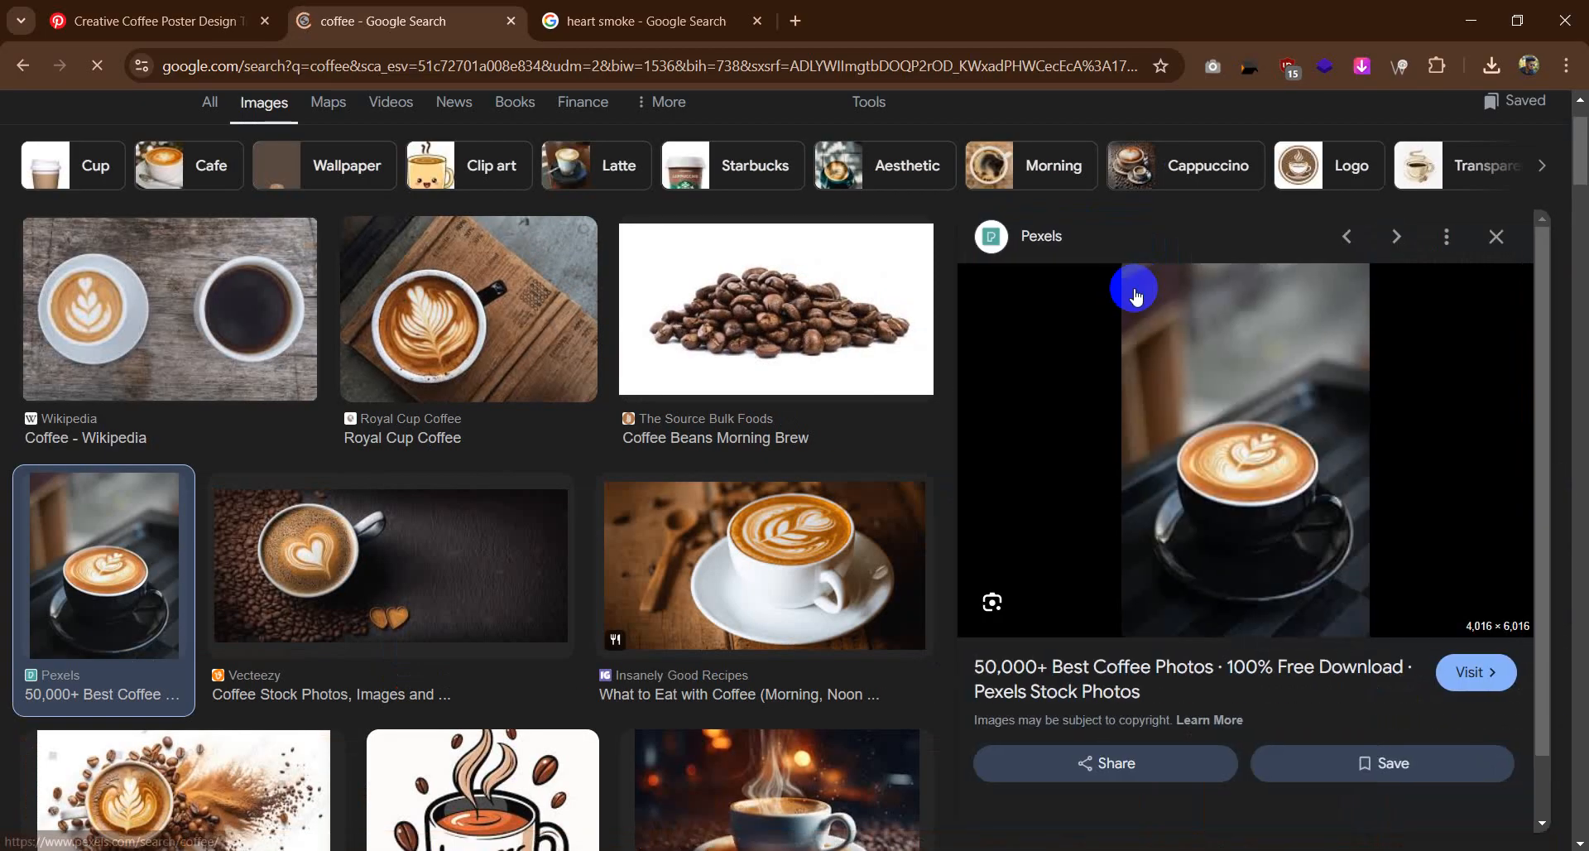
pyautogui.click(1246, 401)
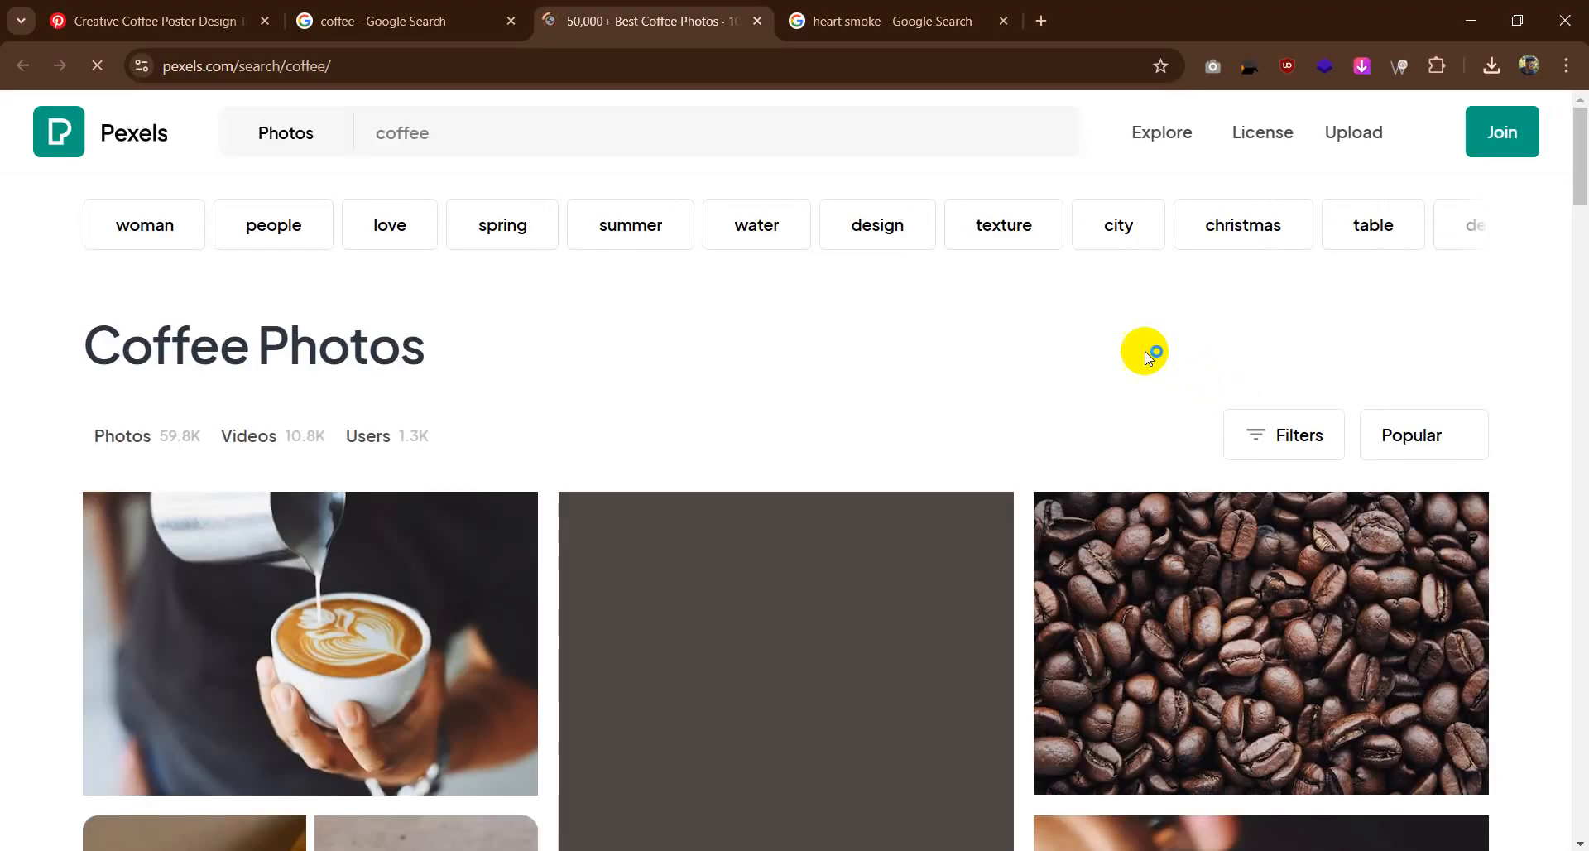
# Step: Open the Pexels photo page of the white latte cup on a wooden table from the coffee results
pyautogui.scroll(-8, 548, 374)
pyautogui.scroll(-3, 1138, 485)
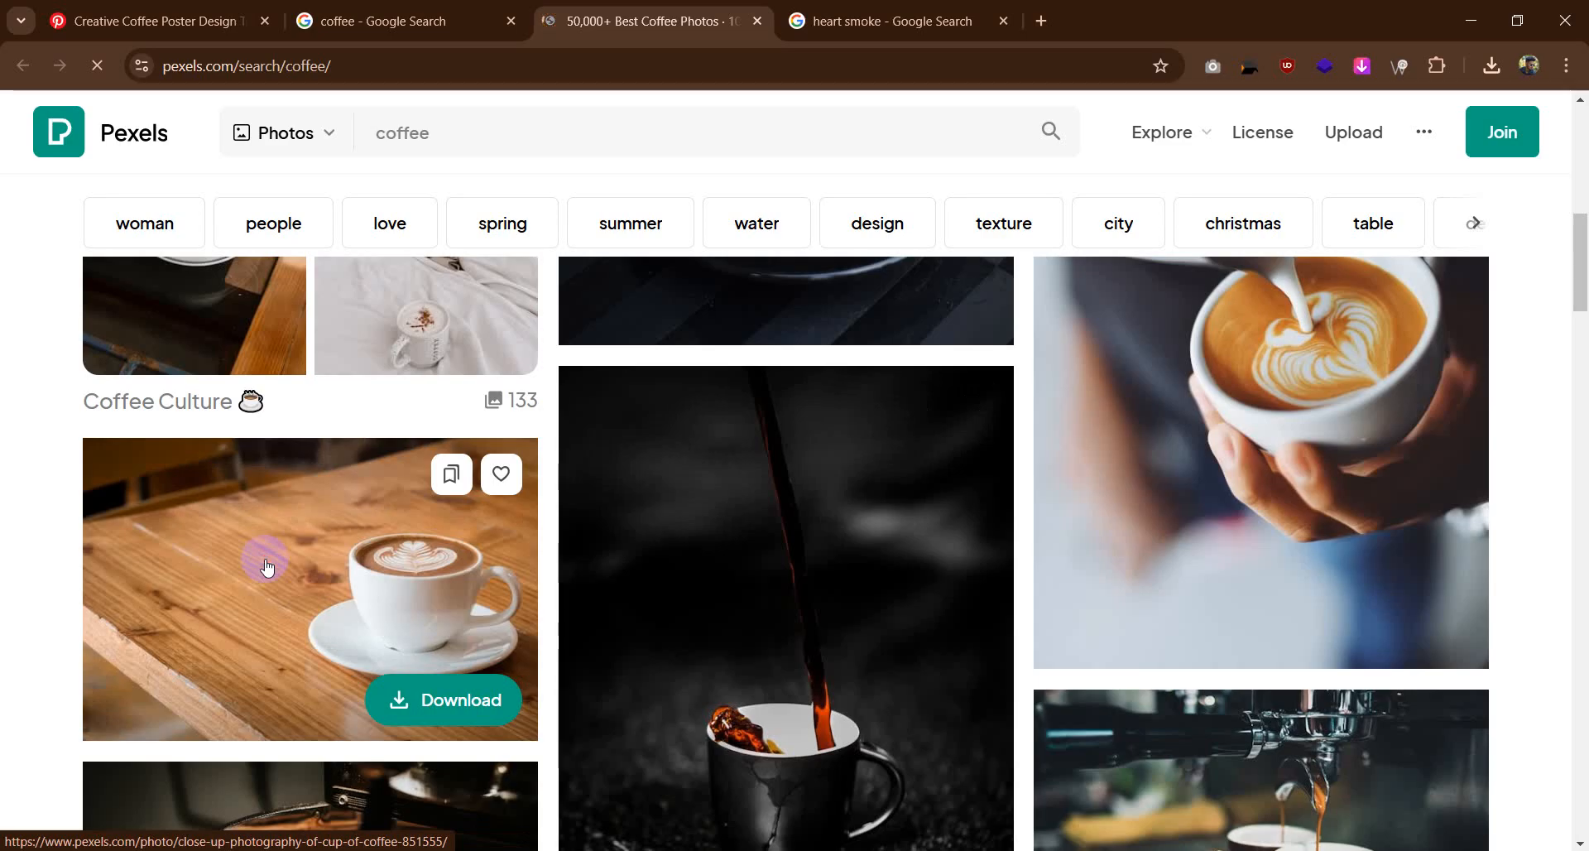
pyautogui.click(398, 563)
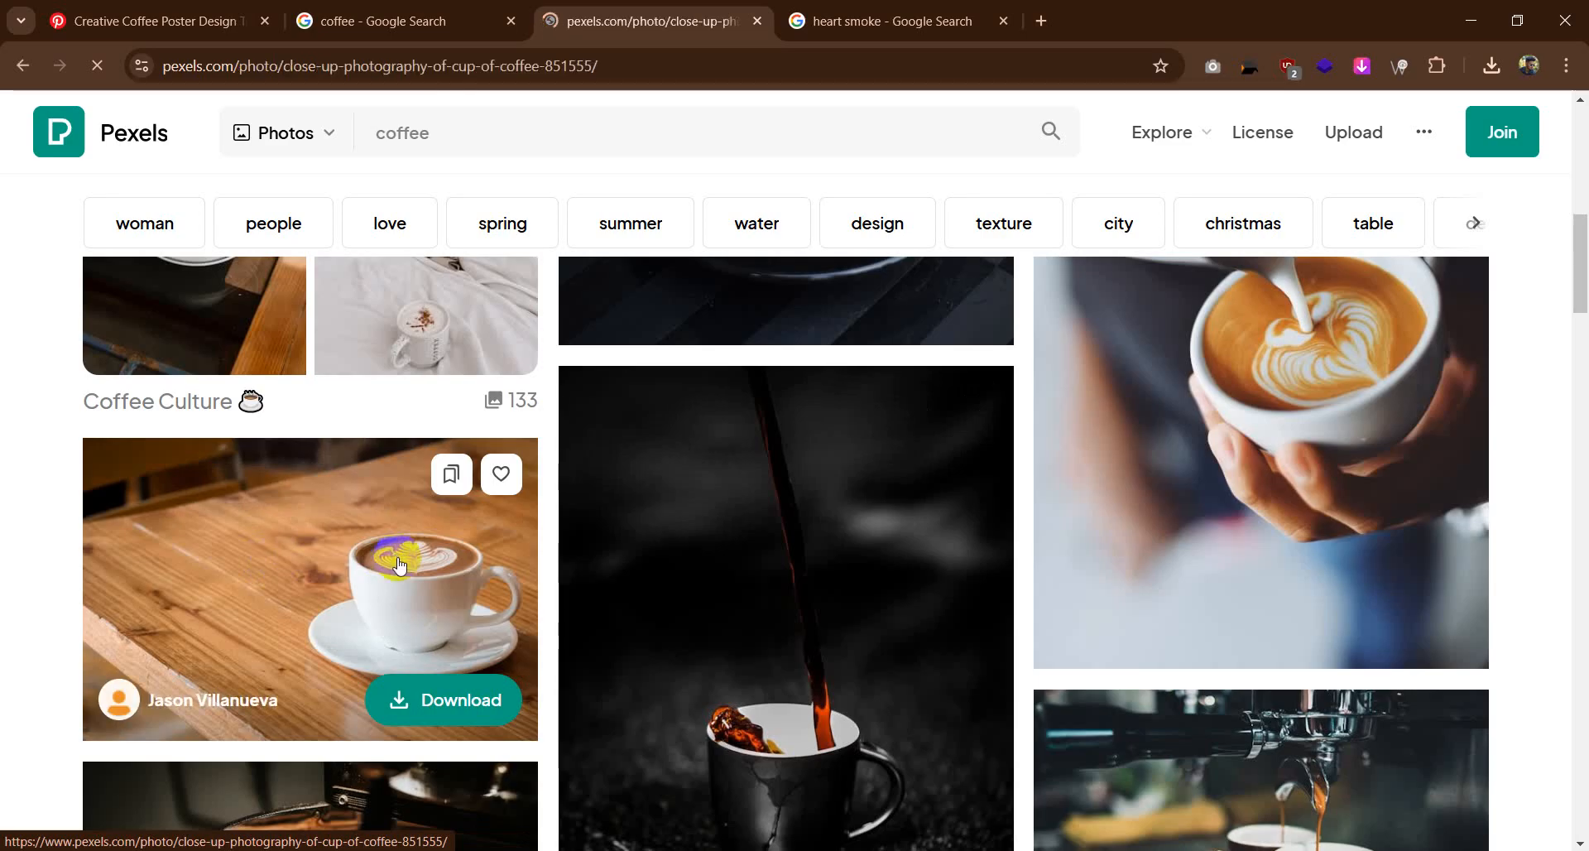
pyautogui.scroll(-3, 631, 563)
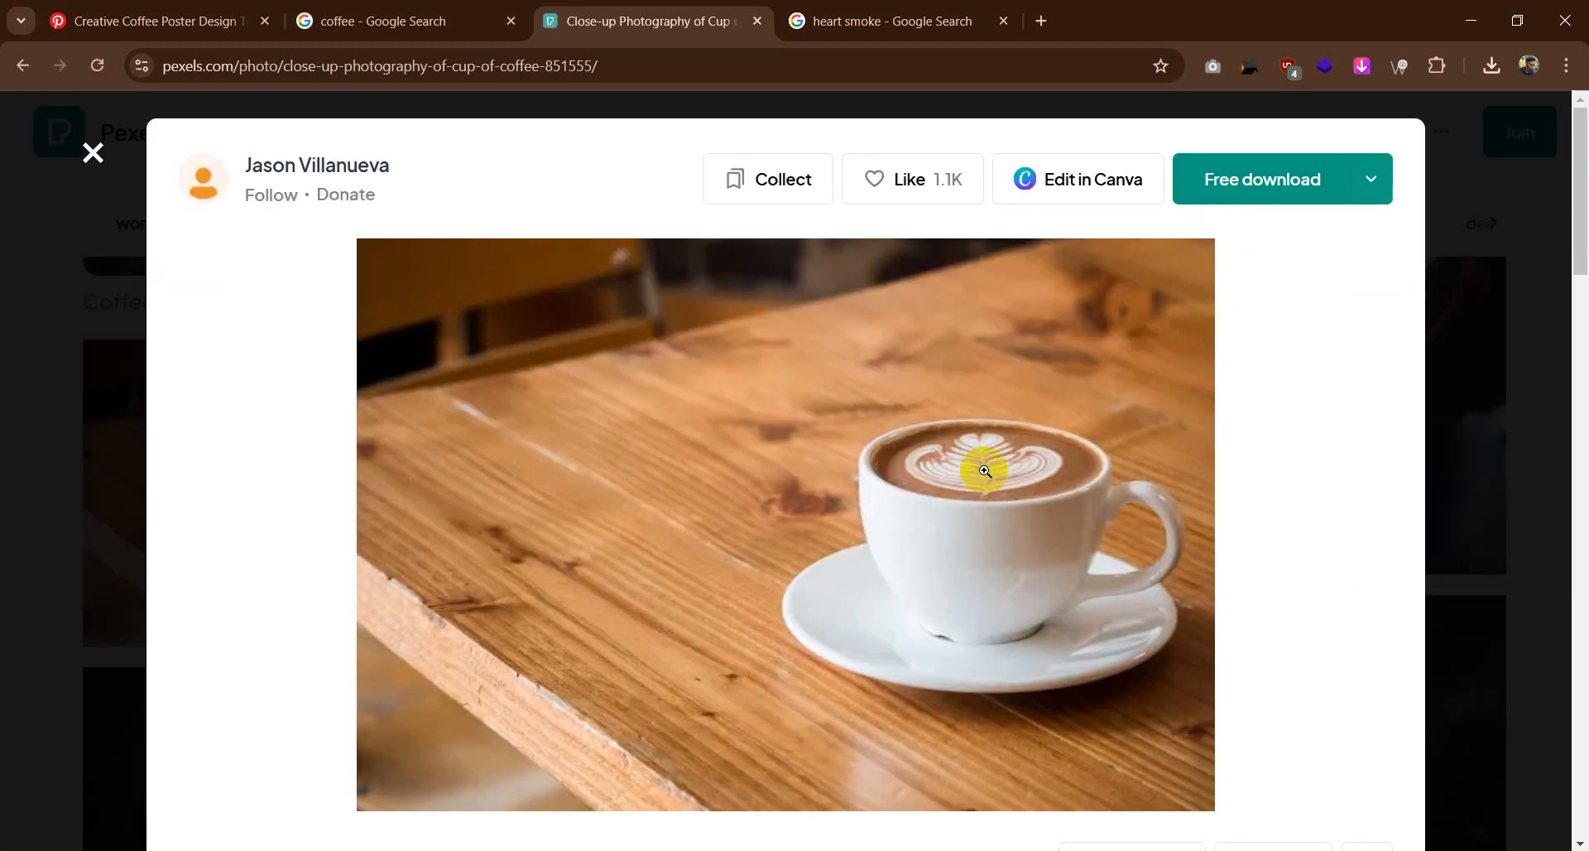
pyautogui.scroll(-5, 948, 543)
pyautogui.scroll(4, 949, 543)
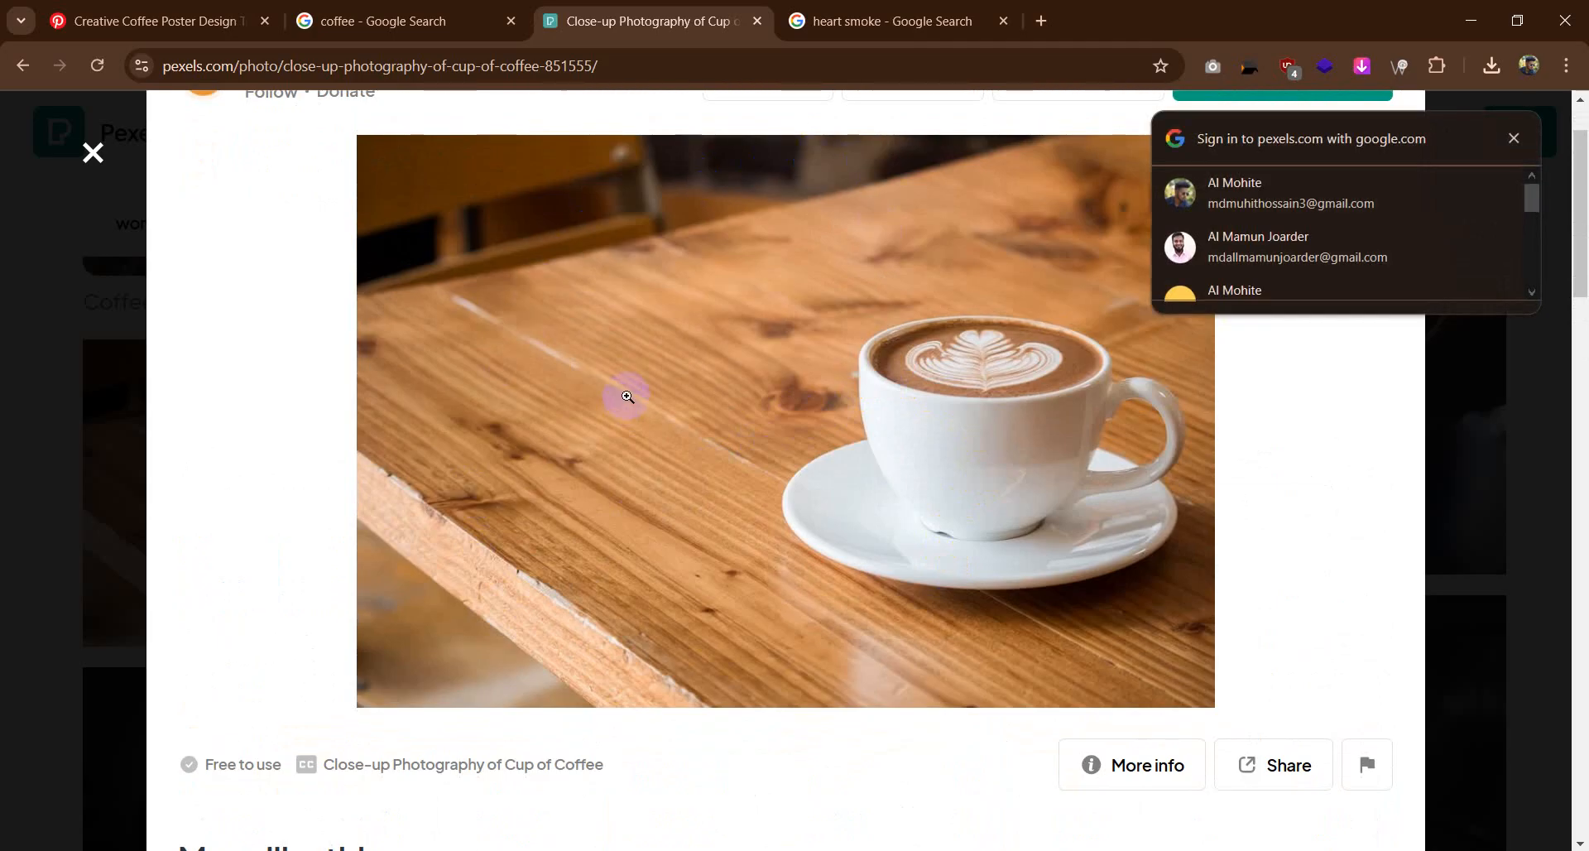
pyautogui.scroll(1, 627, 396)
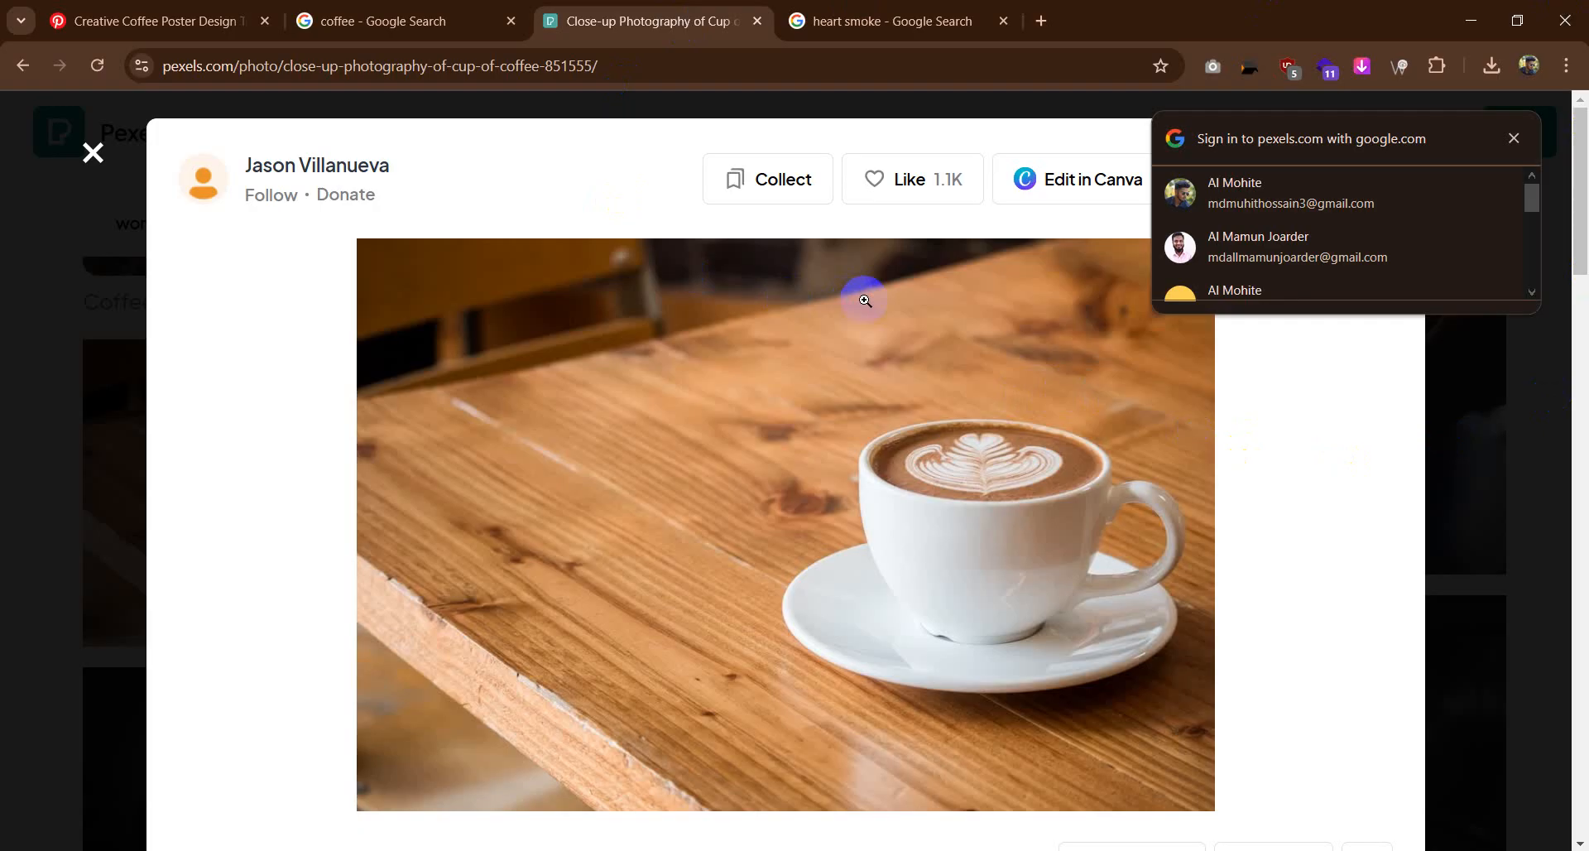
pyautogui.rightClick(777, 381)
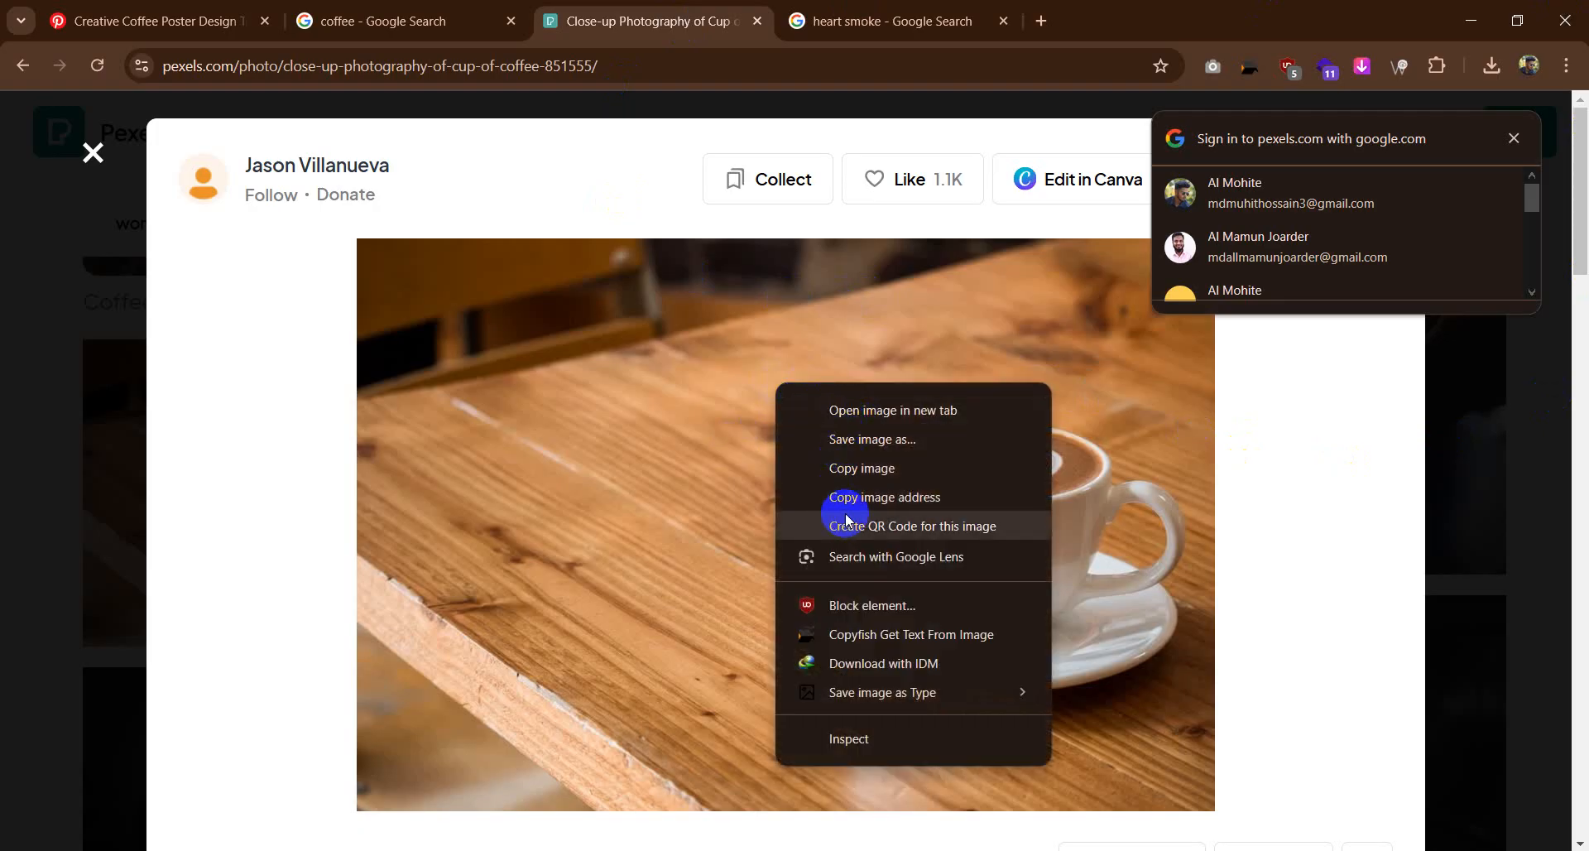
pyautogui.click(879, 448)
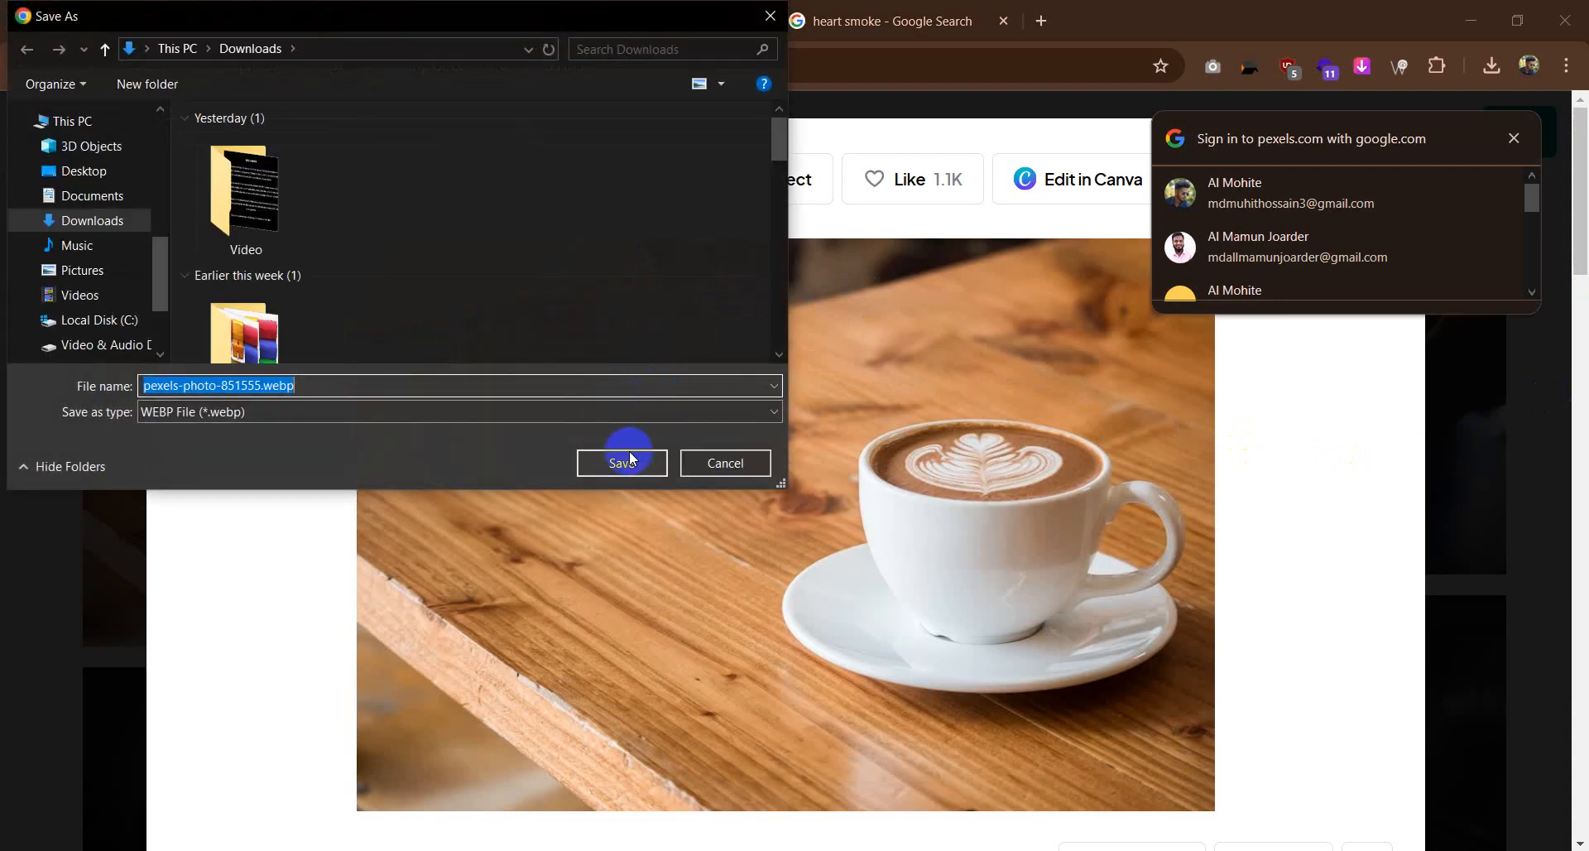
pyautogui.click(768, 468)
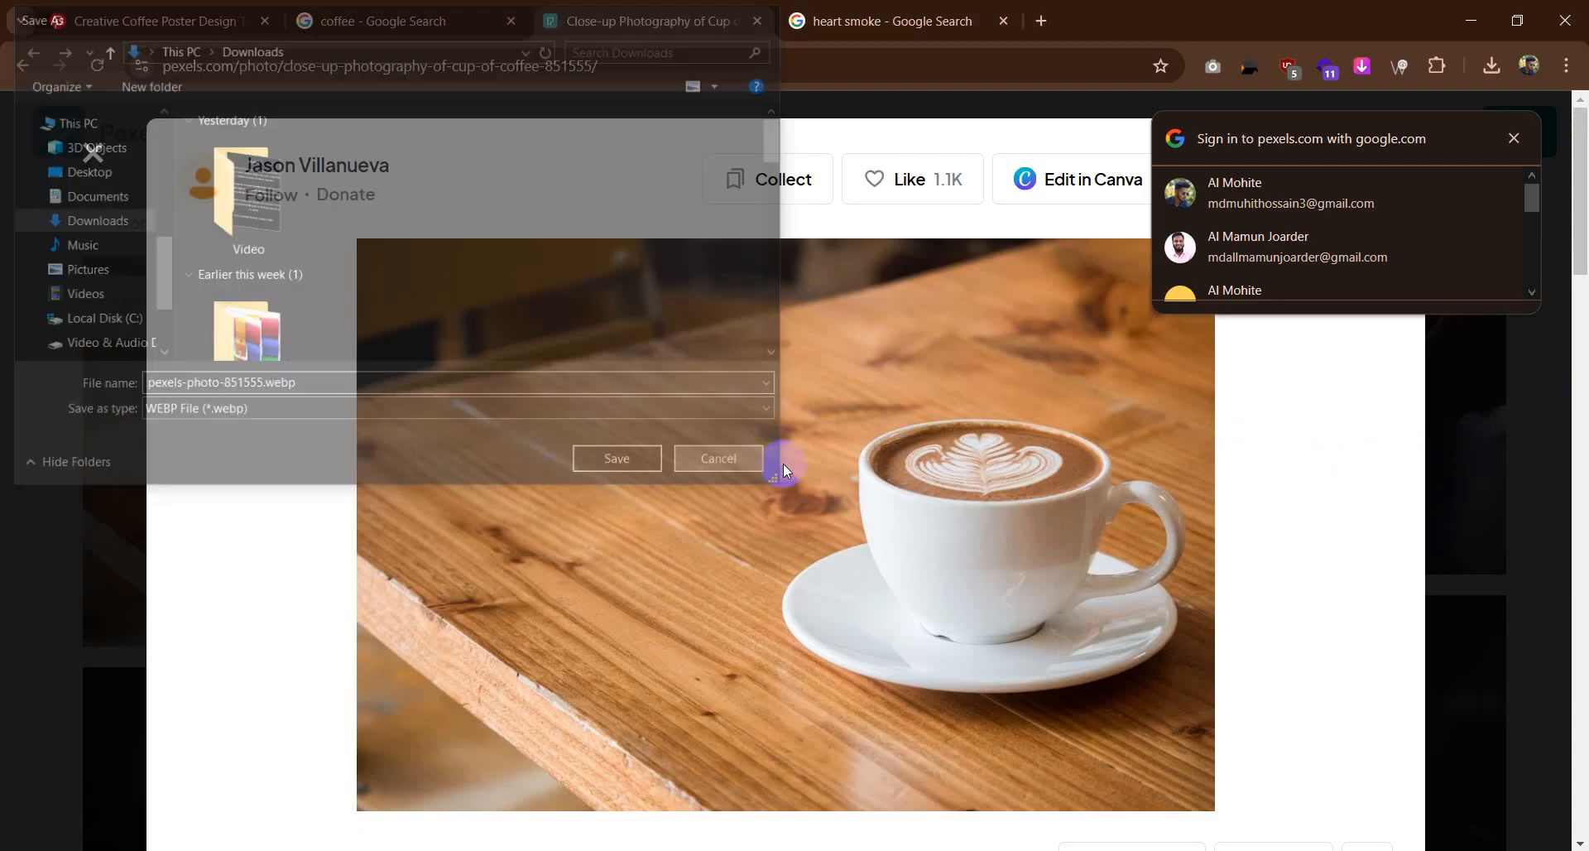
# Step: Save the displayed latte cup image as a JPG in Downloads under the name download (13).jpeg
pyautogui.rightClick(858, 455)
pyautogui.moveTo(983, 762)
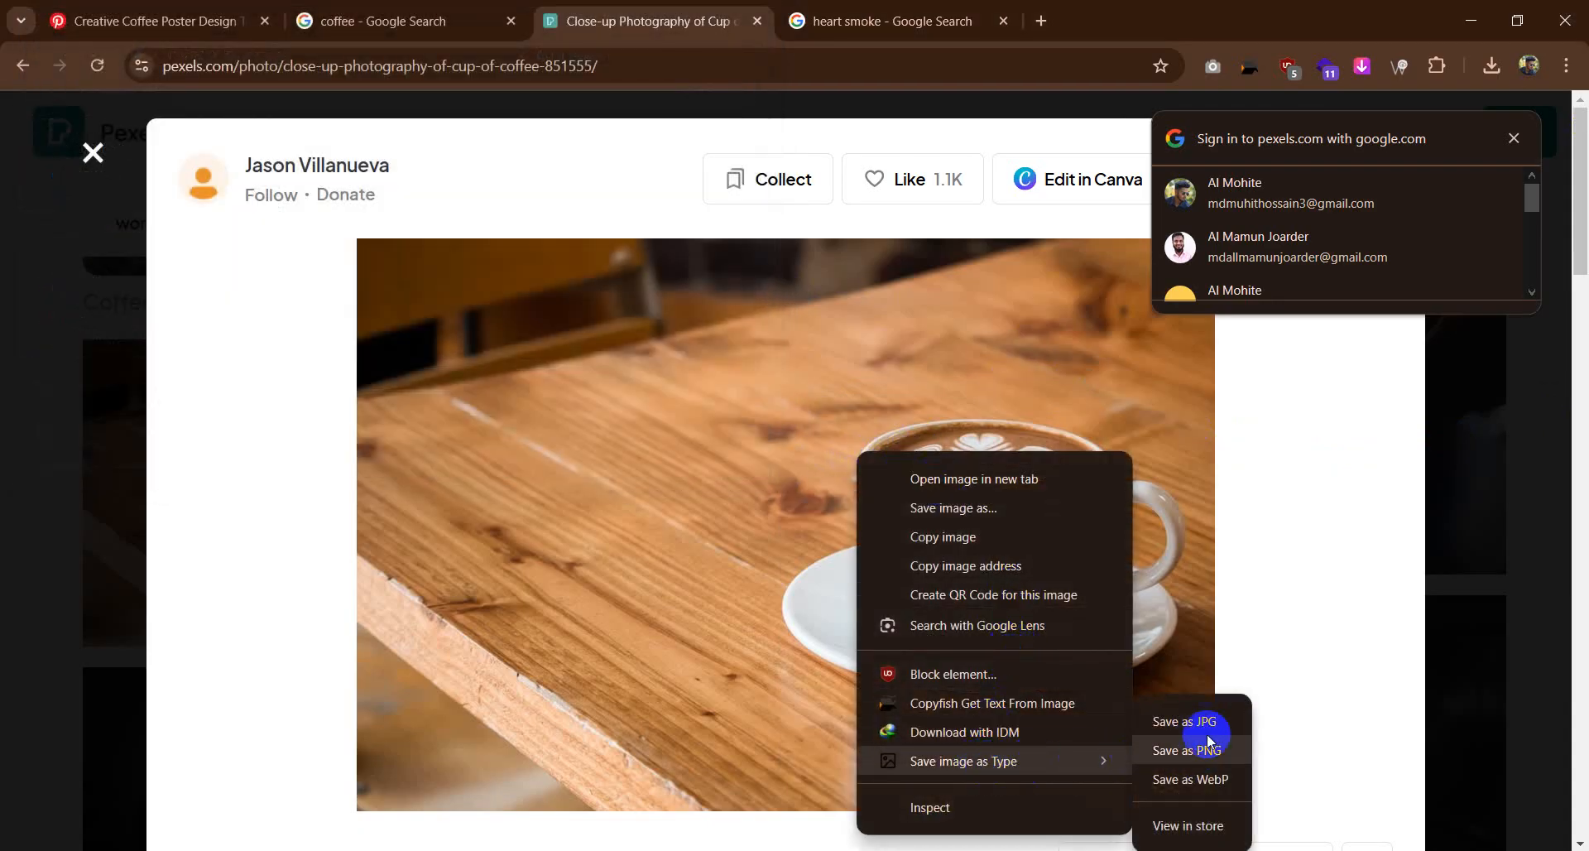
pyautogui.click(1194, 734)
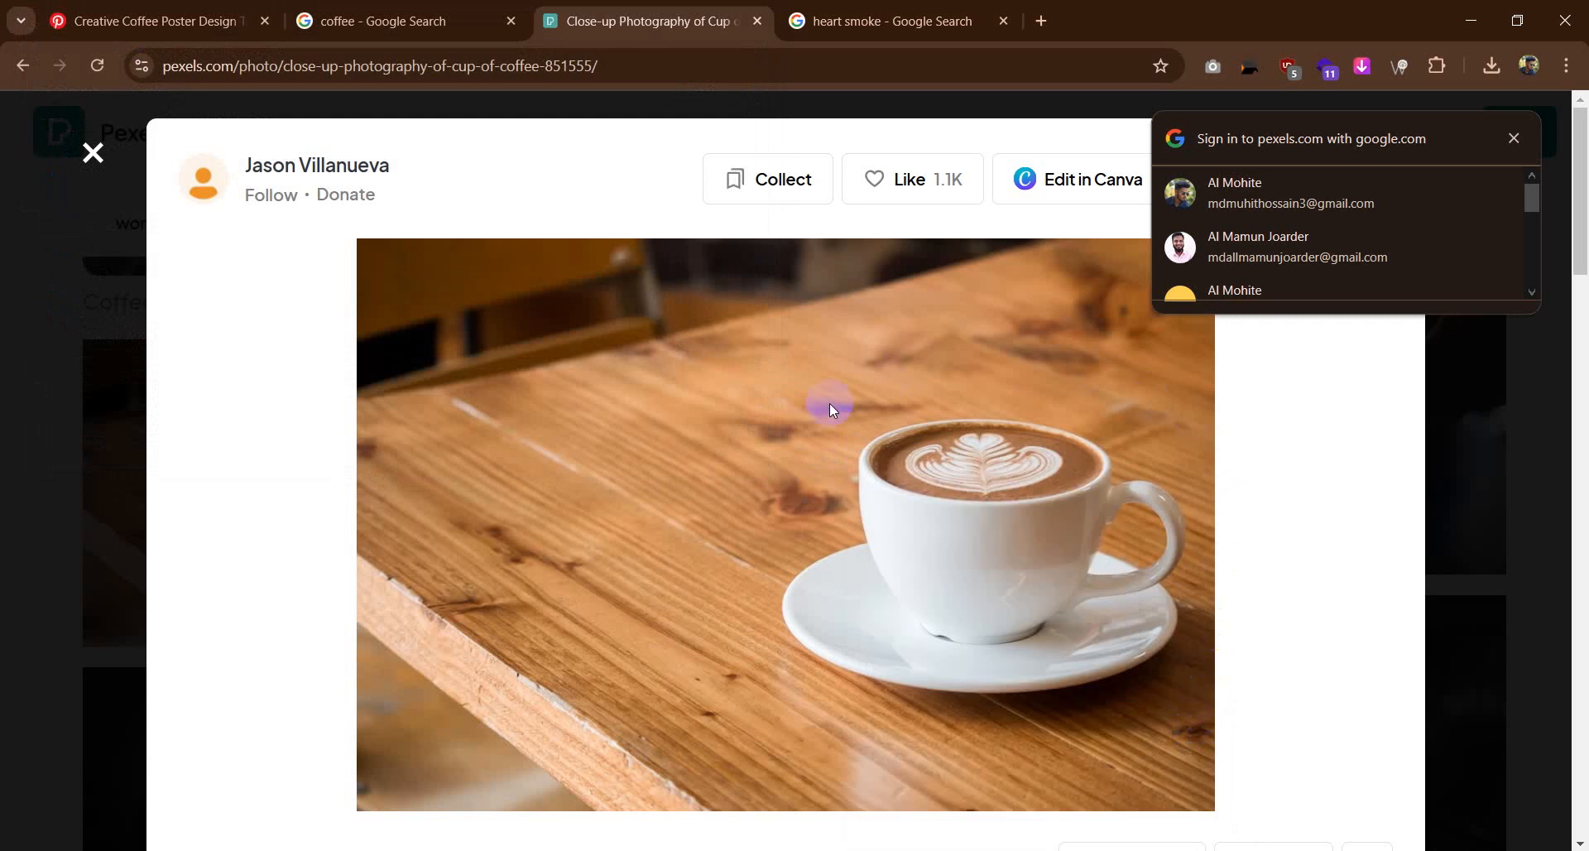
pyautogui.click(616, 464)
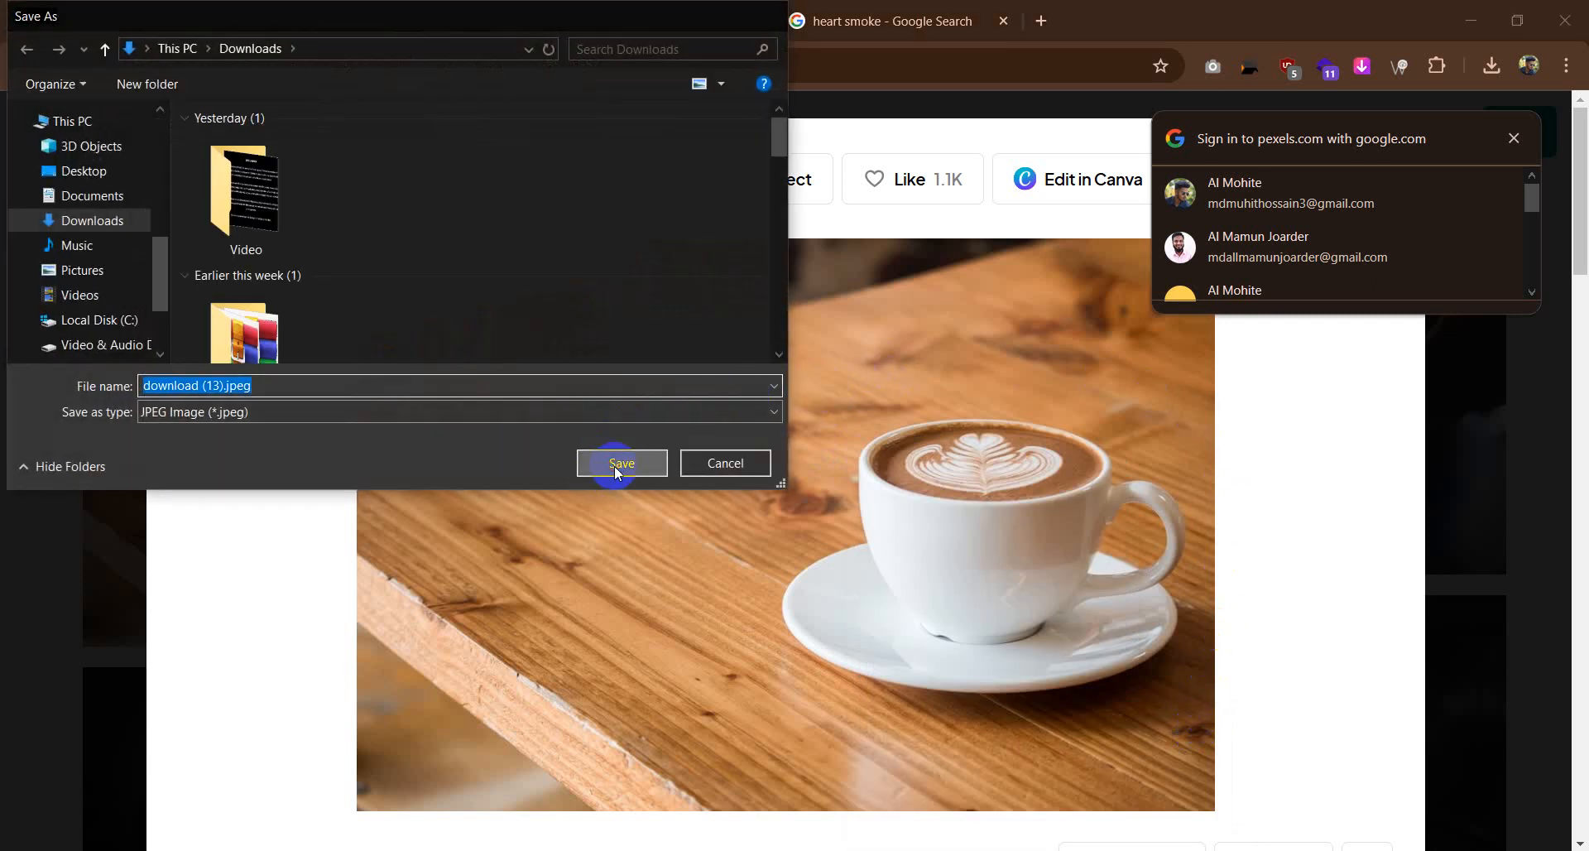
# Step: Dismiss the Google sign-in prompt and save the free full-size download of the latte cup photo to Downloads as a JPG
pyautogui.scroll(-6, 770, 484)
pyautogui.scroll(6, 768, 480)
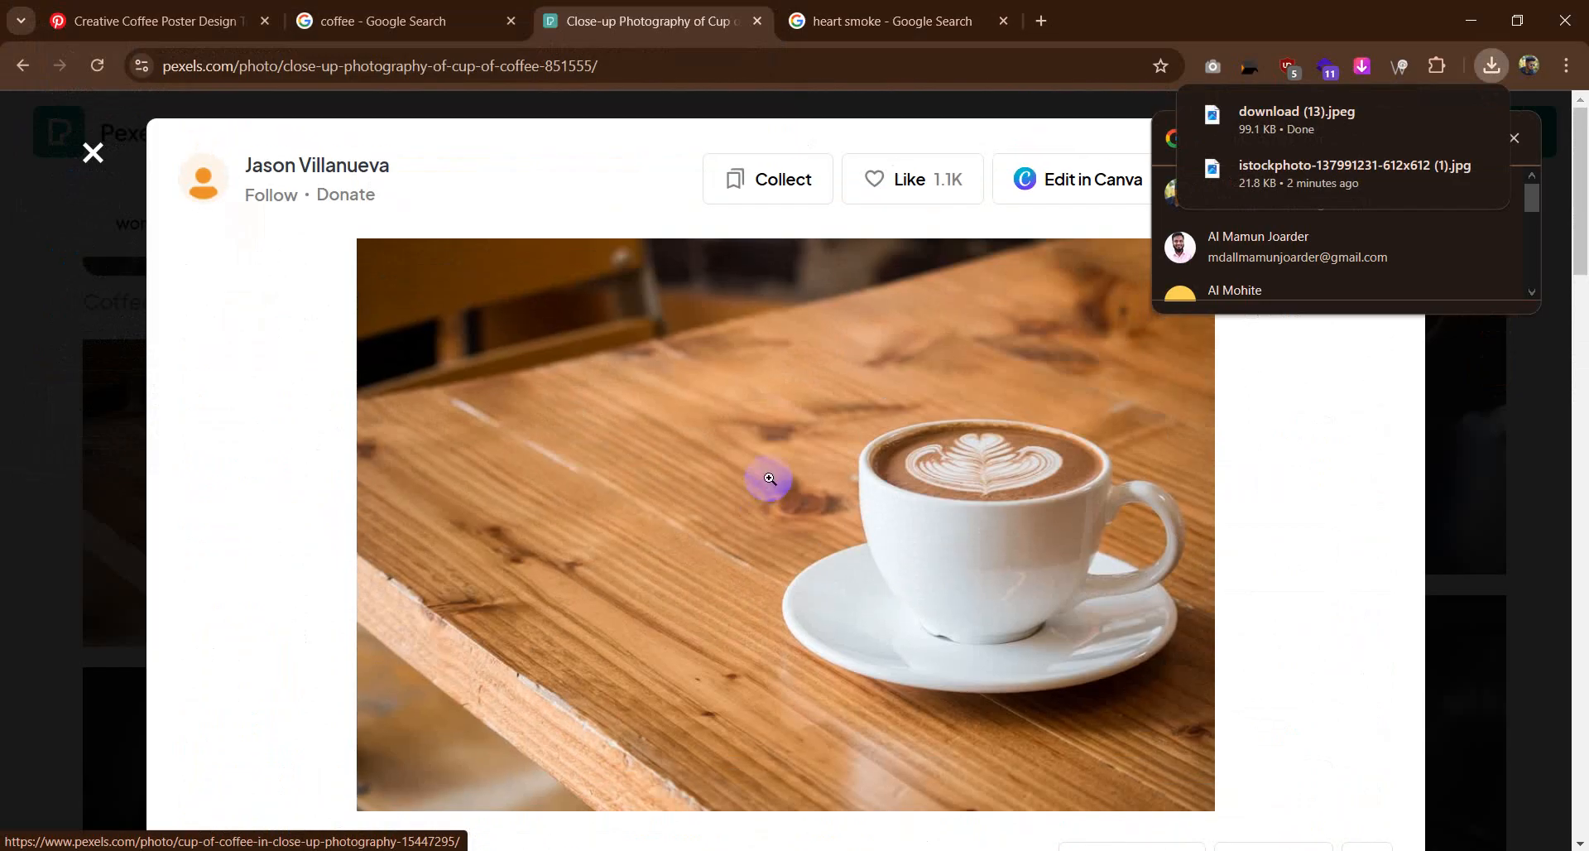
pyautogui.click(1515, 139)
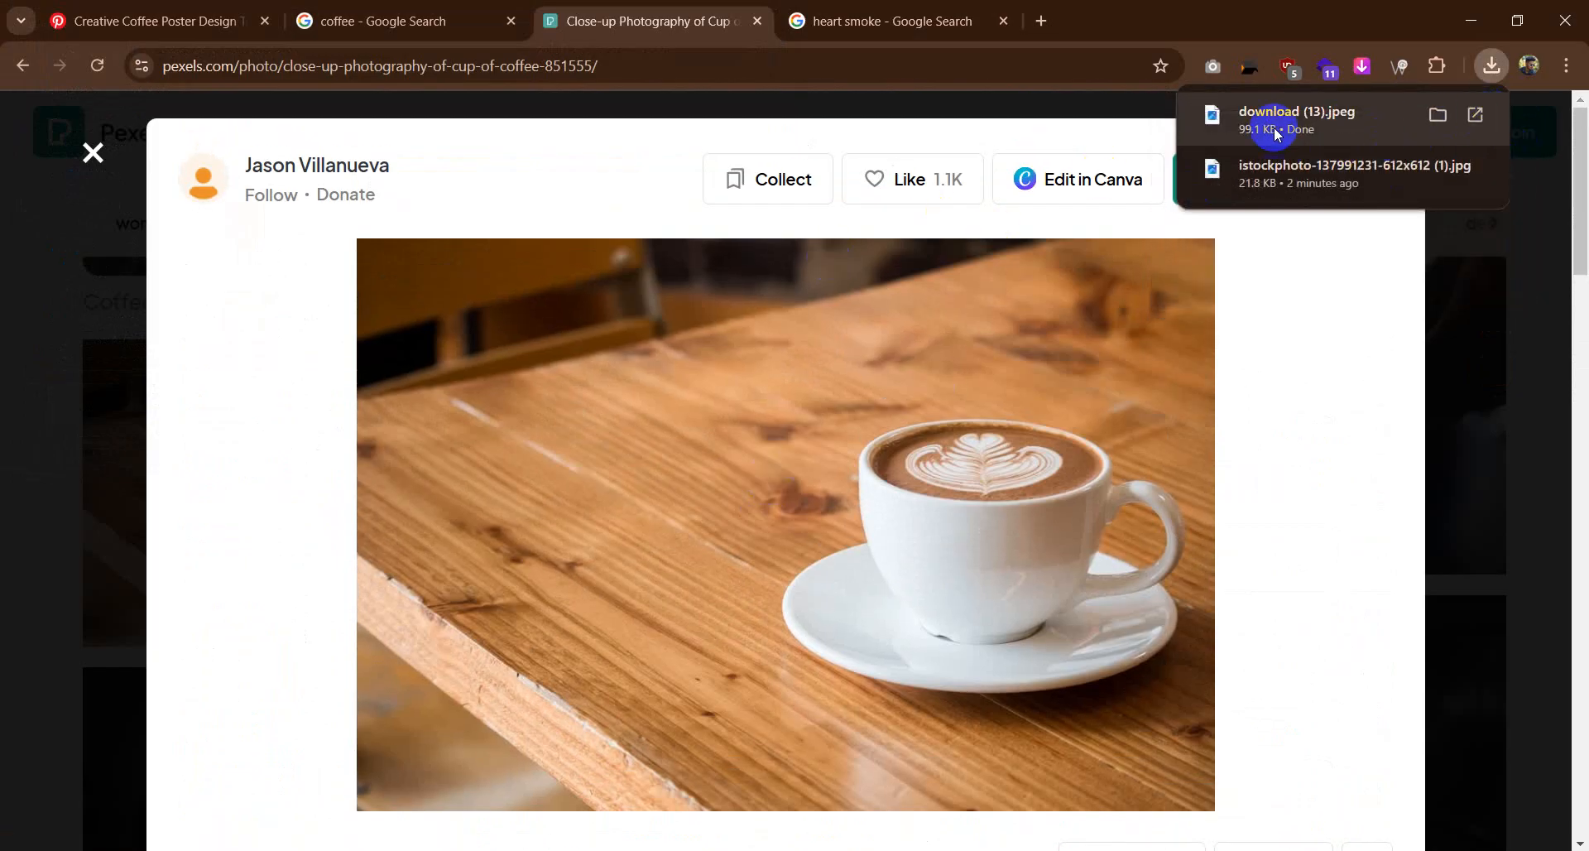
pyautogui.click(1048, 124)
pyautogui.click(1228, 174)
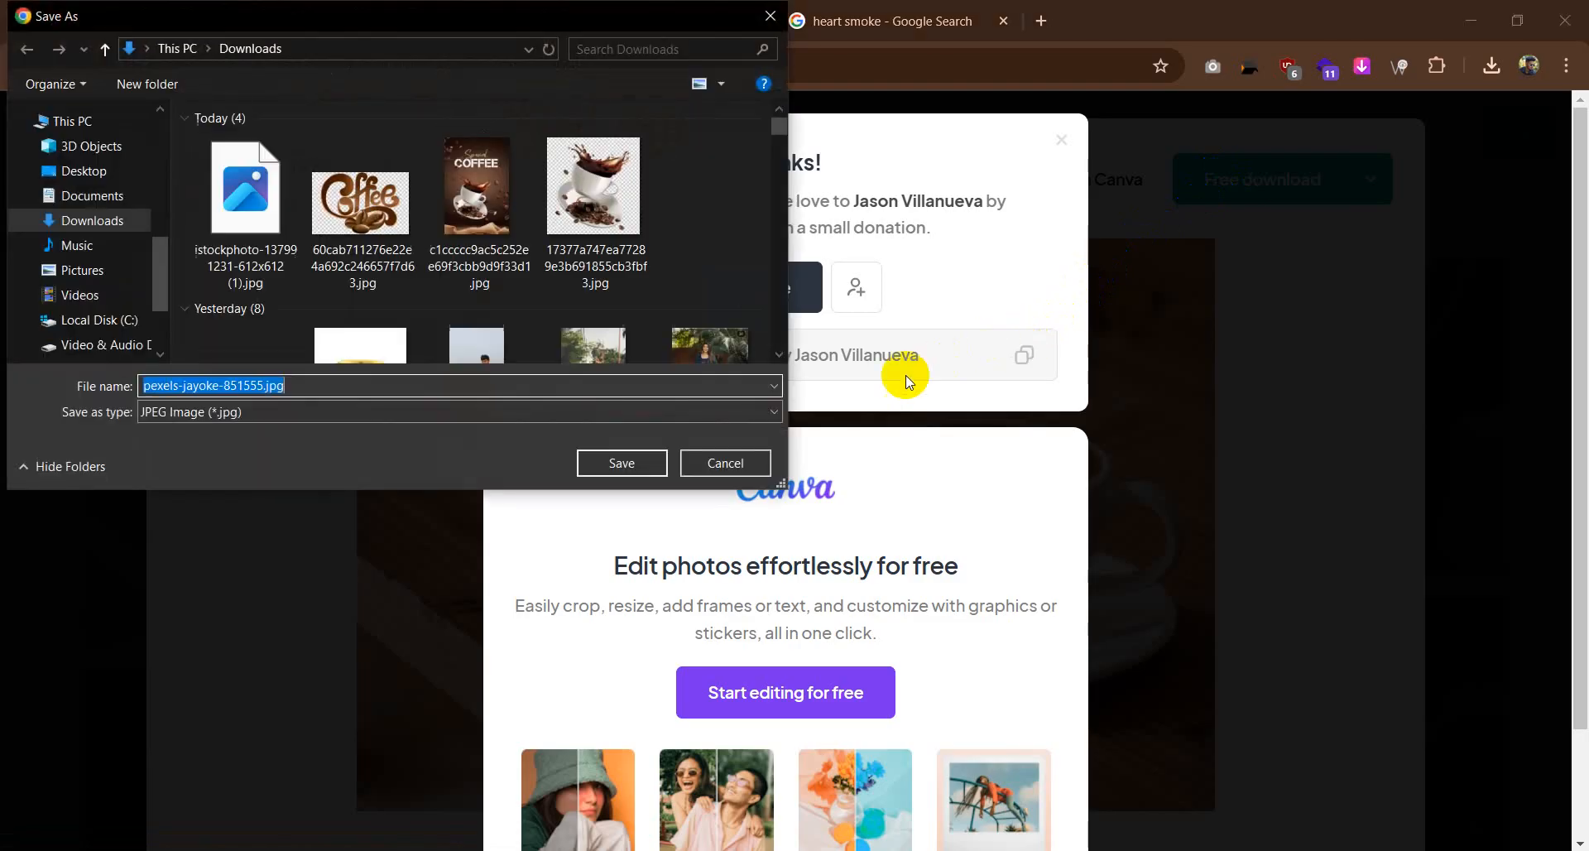
pyautogui.click(645, 462)
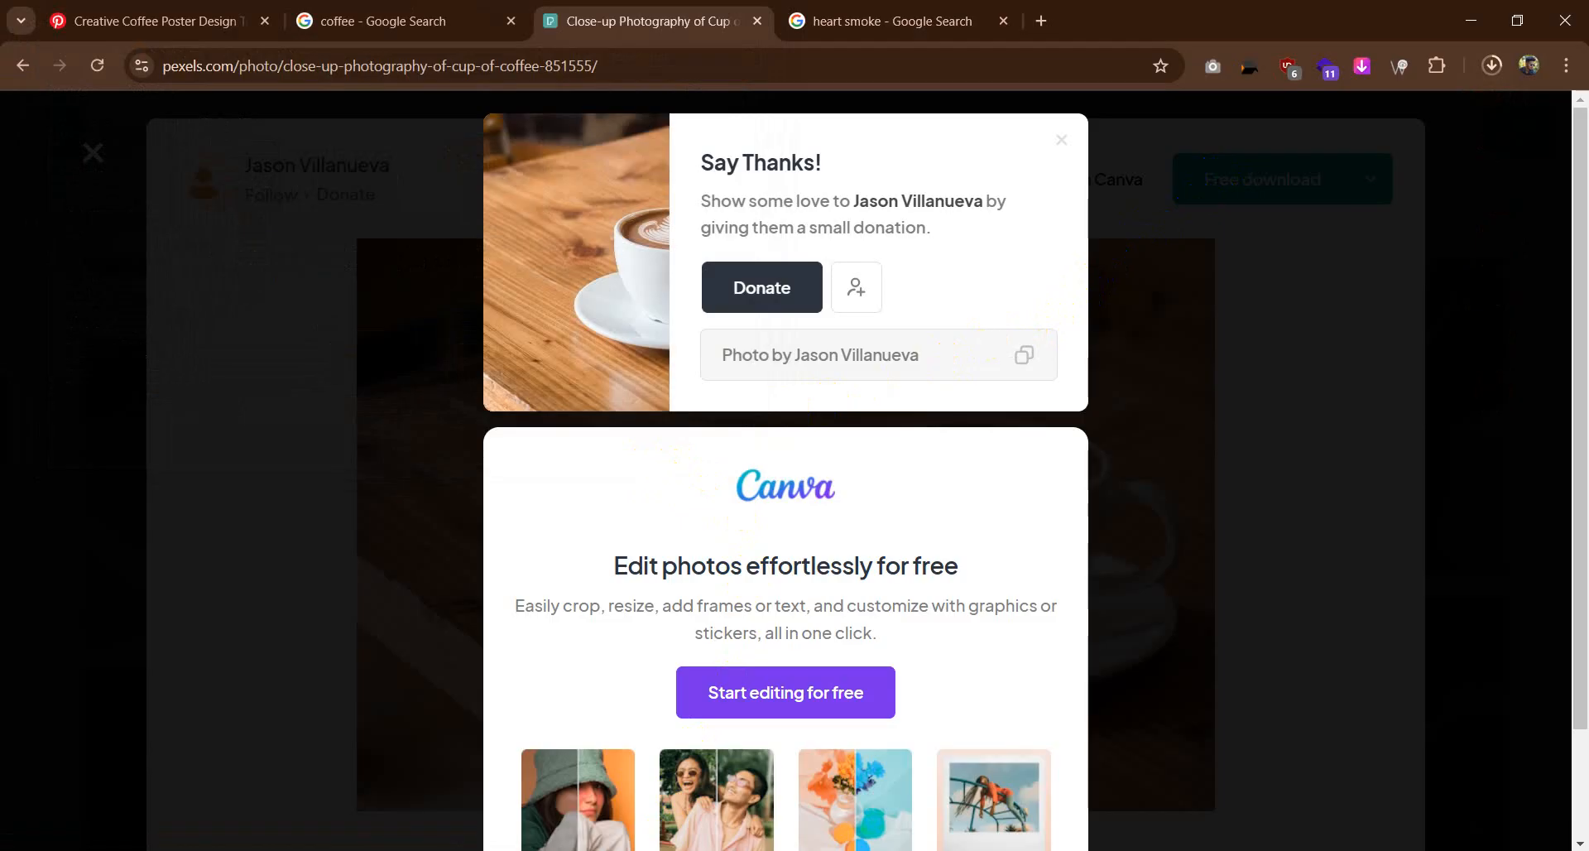
pyautogui.hotkey('alt', 'Tab')
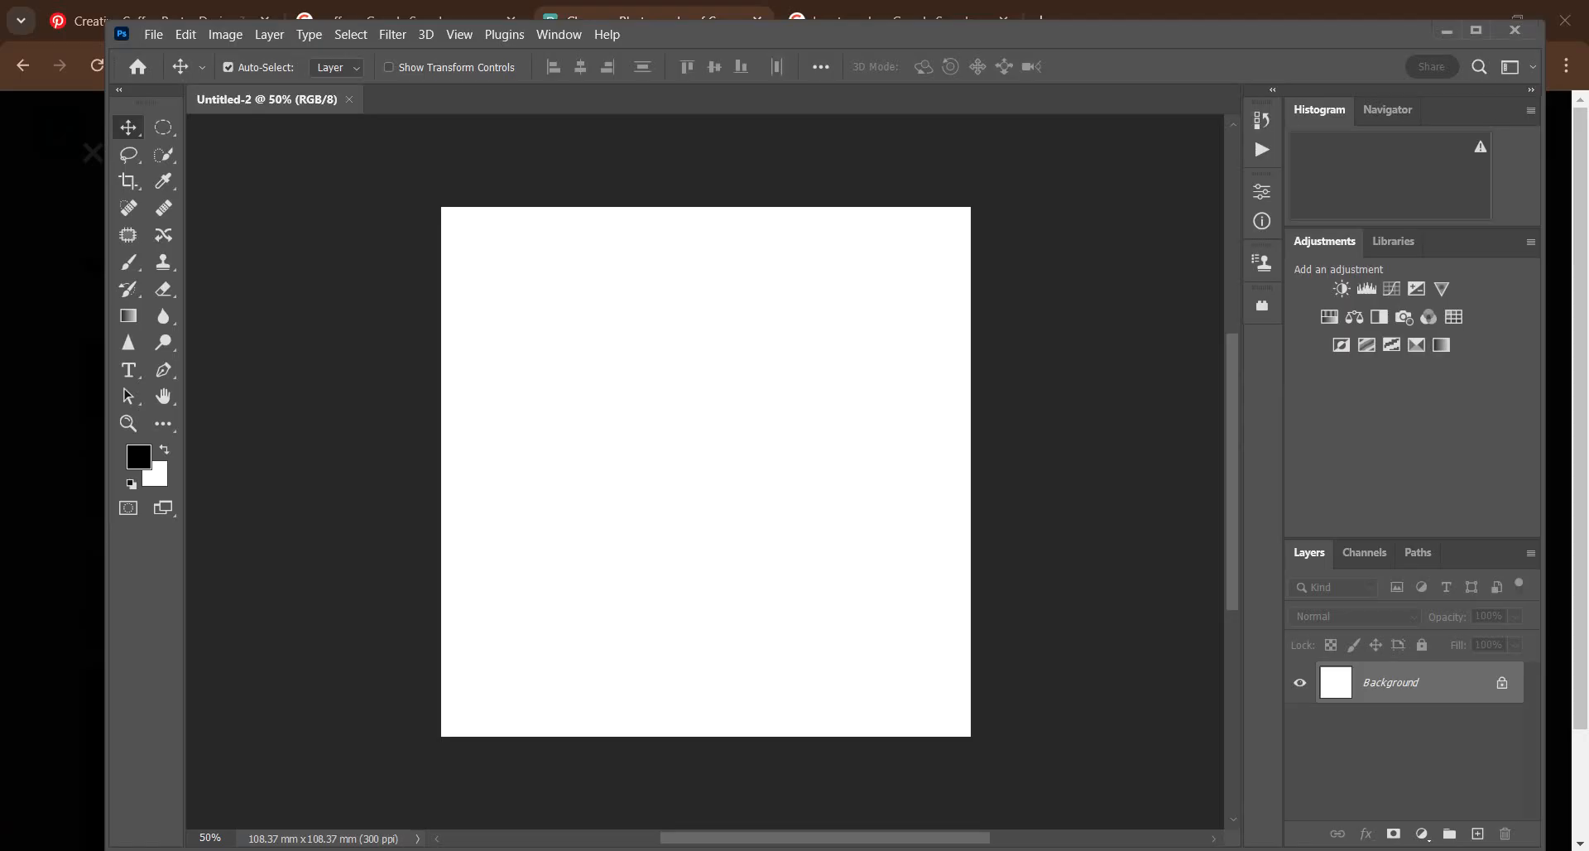
pyautogui.click(164, 35)
pyautogui.click(169, 37)
pyautogui.click(162, 36)
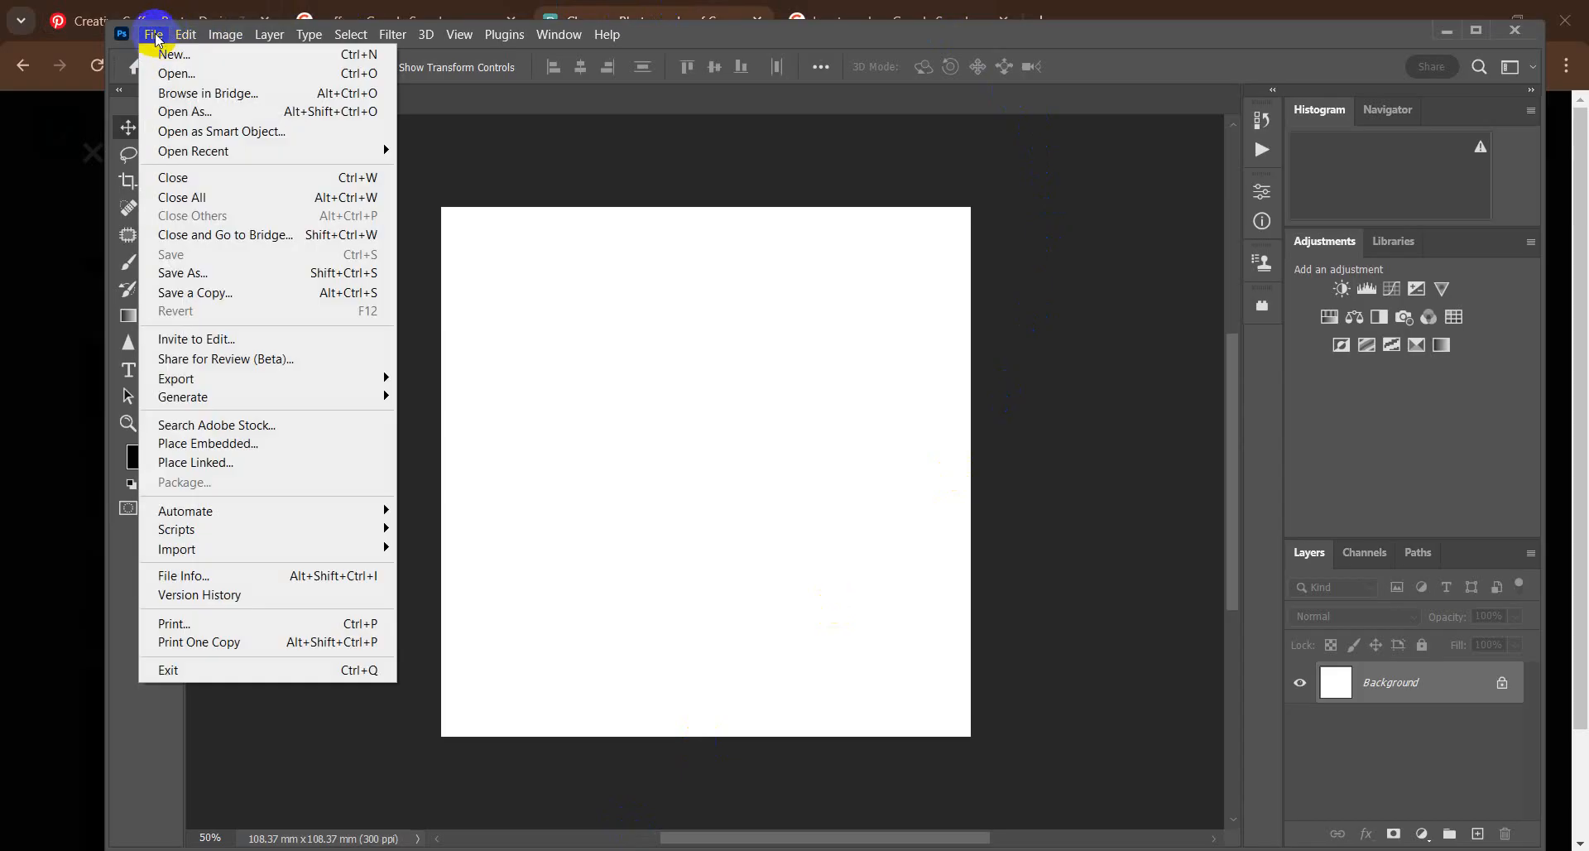
pyautogui.click(174, 76)
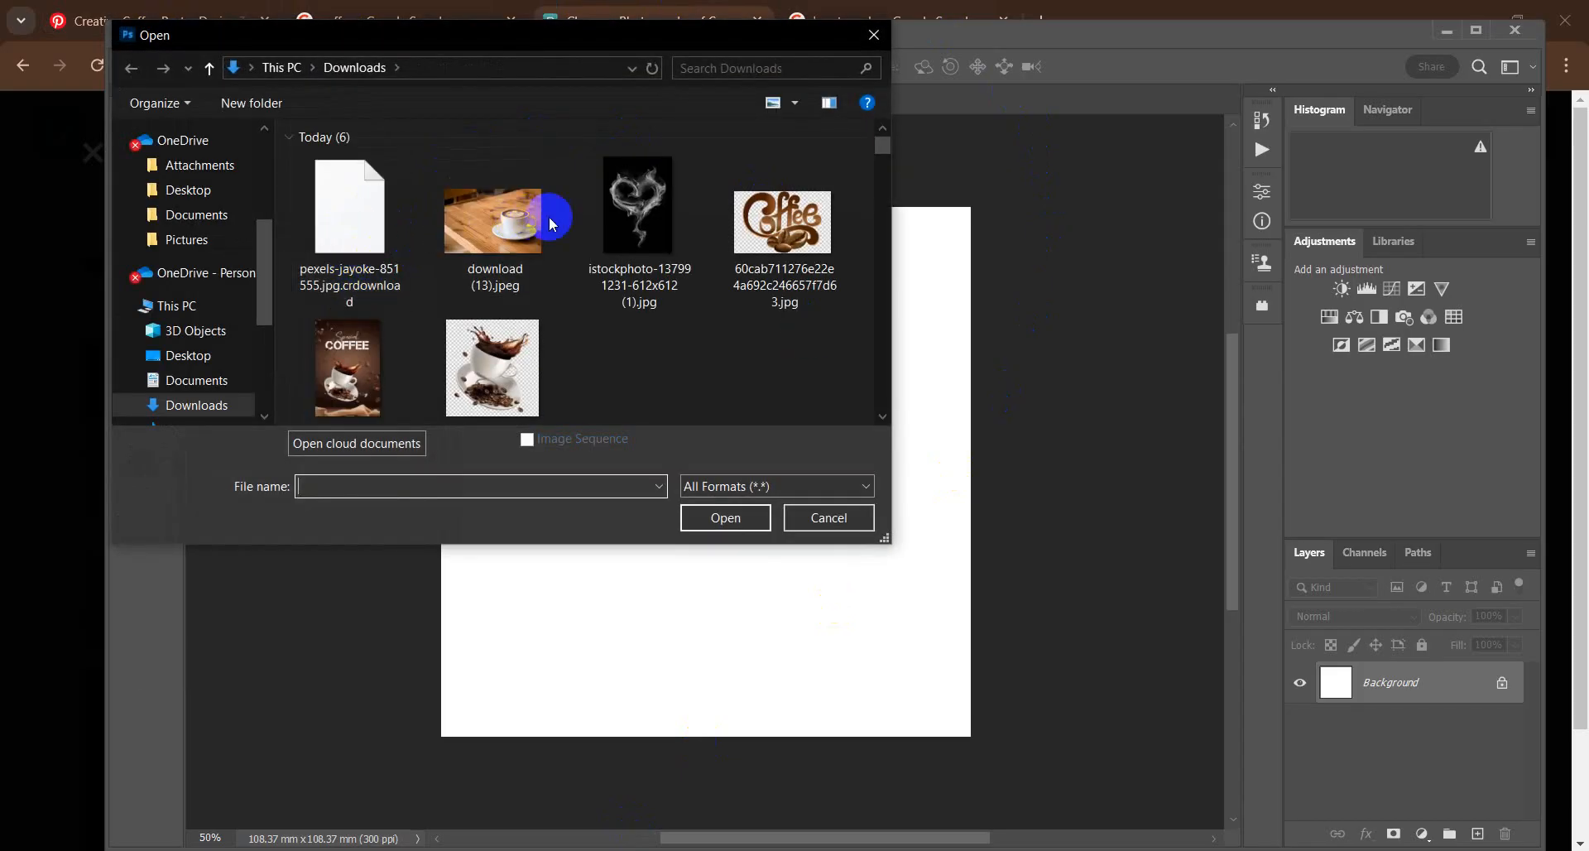
pyautogui.click(627, 220)
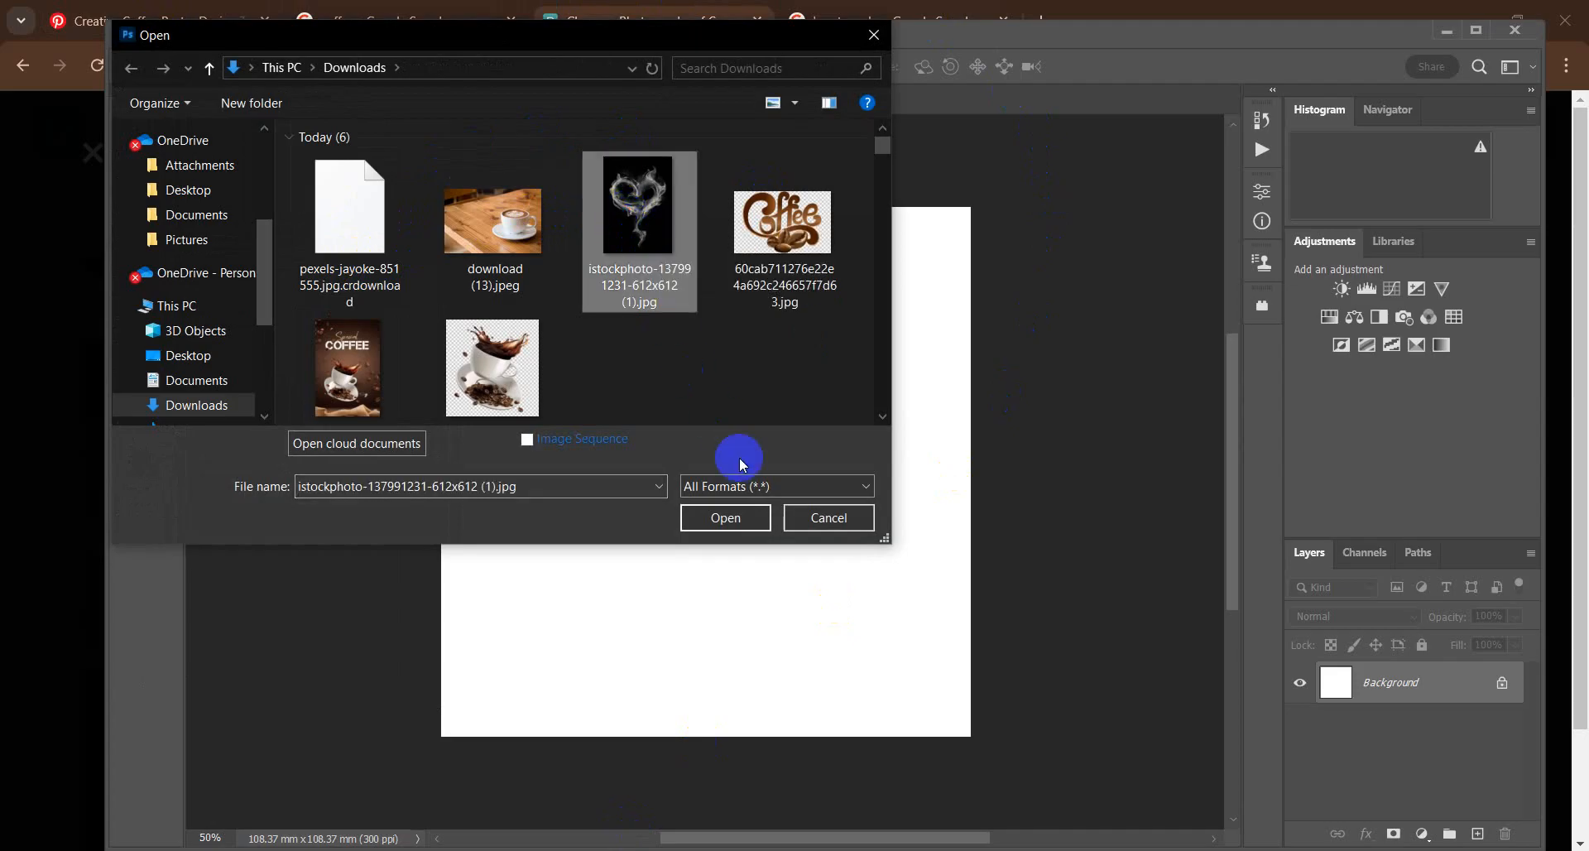
pyautogui.click(743, 519)
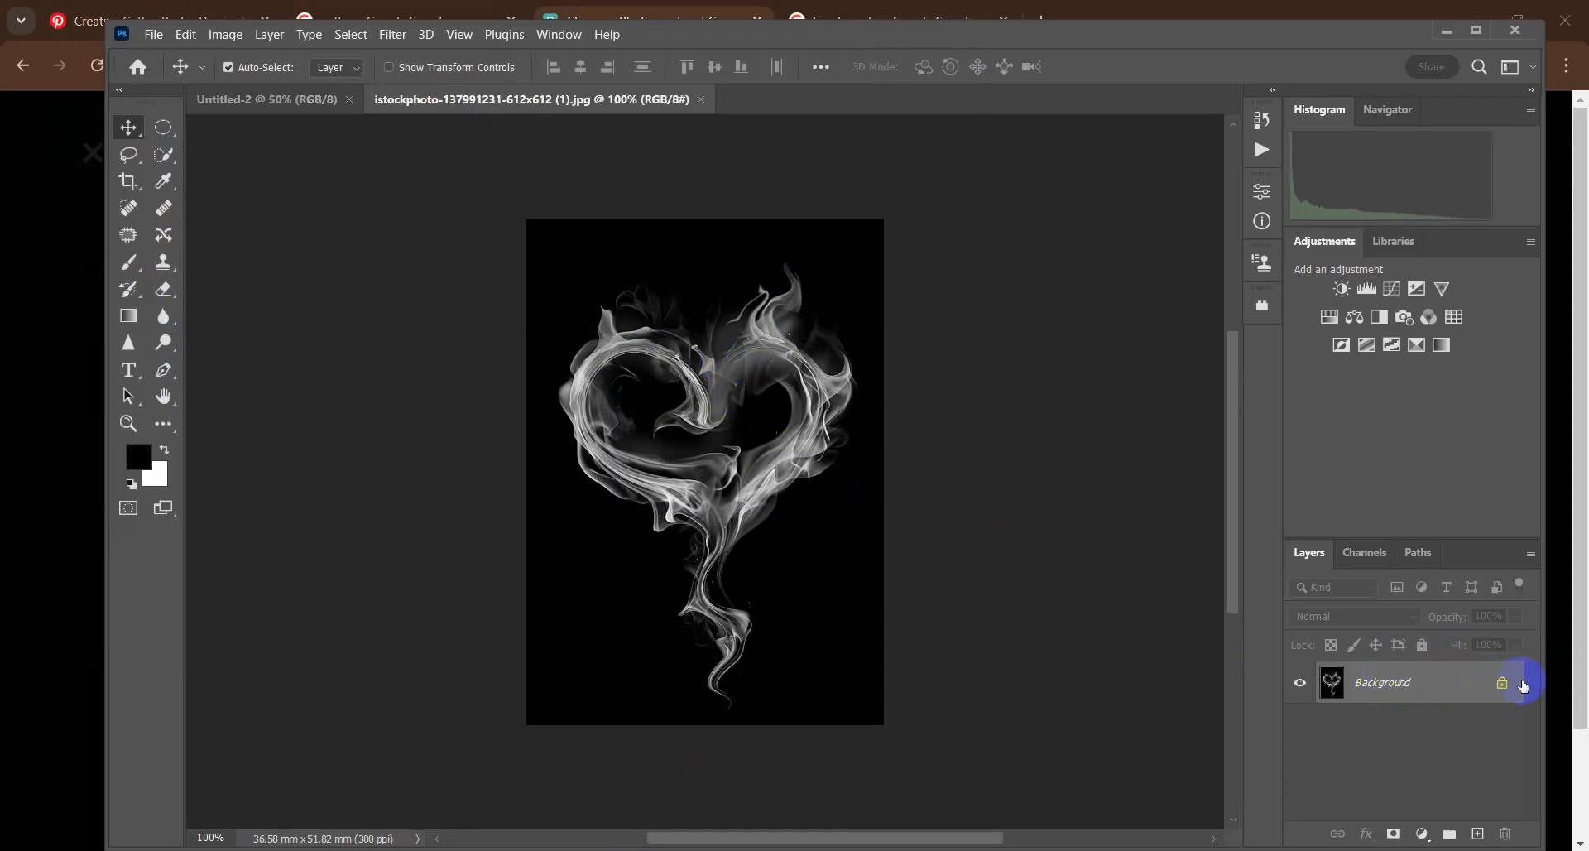
# Step: Duplicate the heart smoke Background layer and invert the copy's colours
pyautogui.moveTo(1479, 684); pyautogui.dragTo(1477, 833)
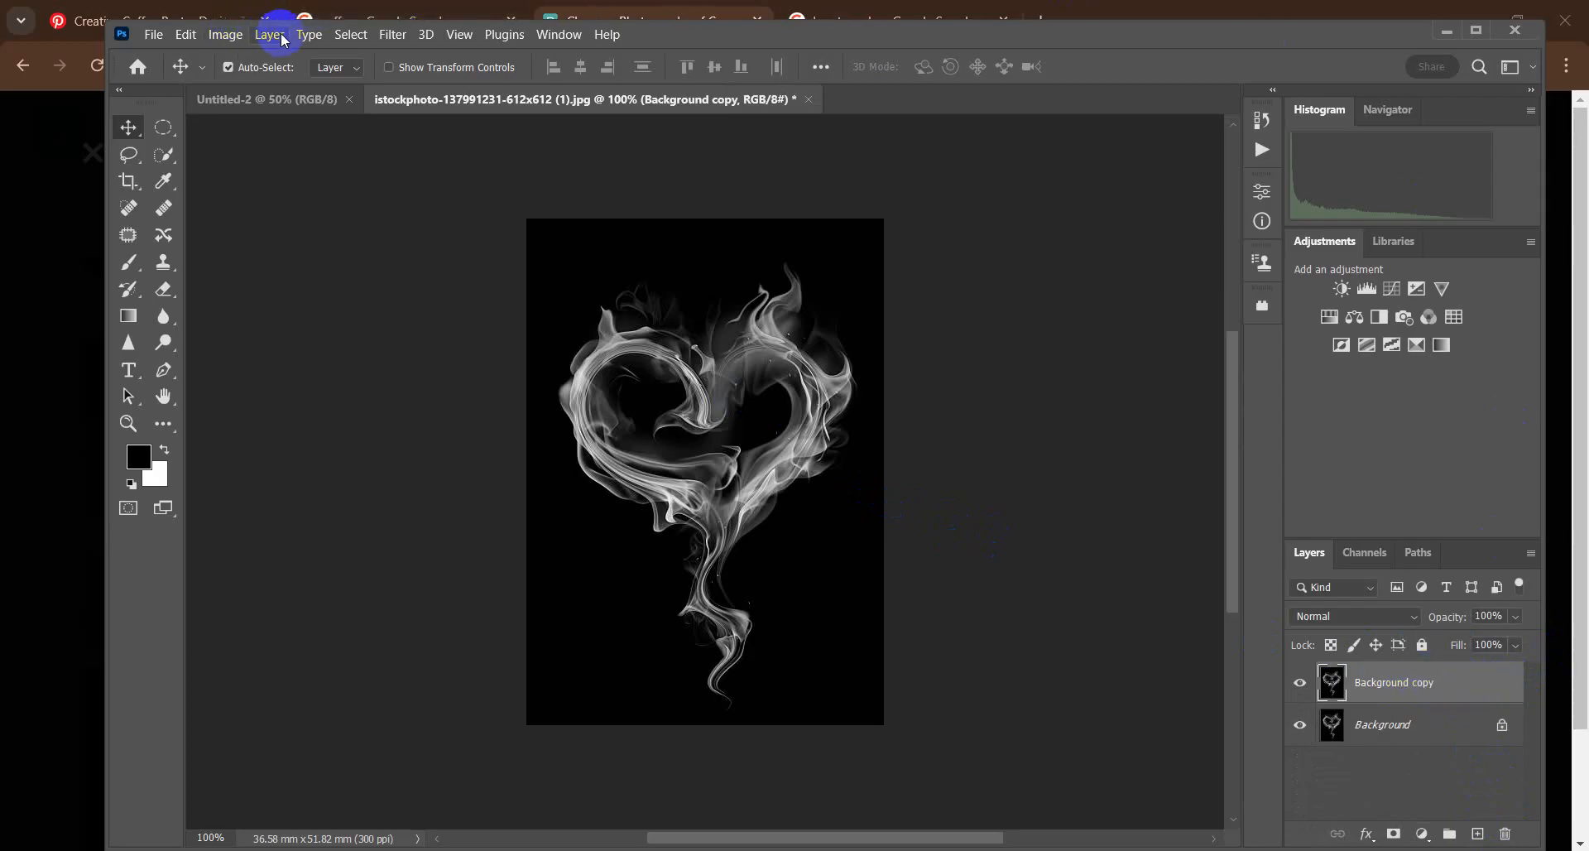
pyautogui.click(346, 35)
pyautogui.click(276, 35)
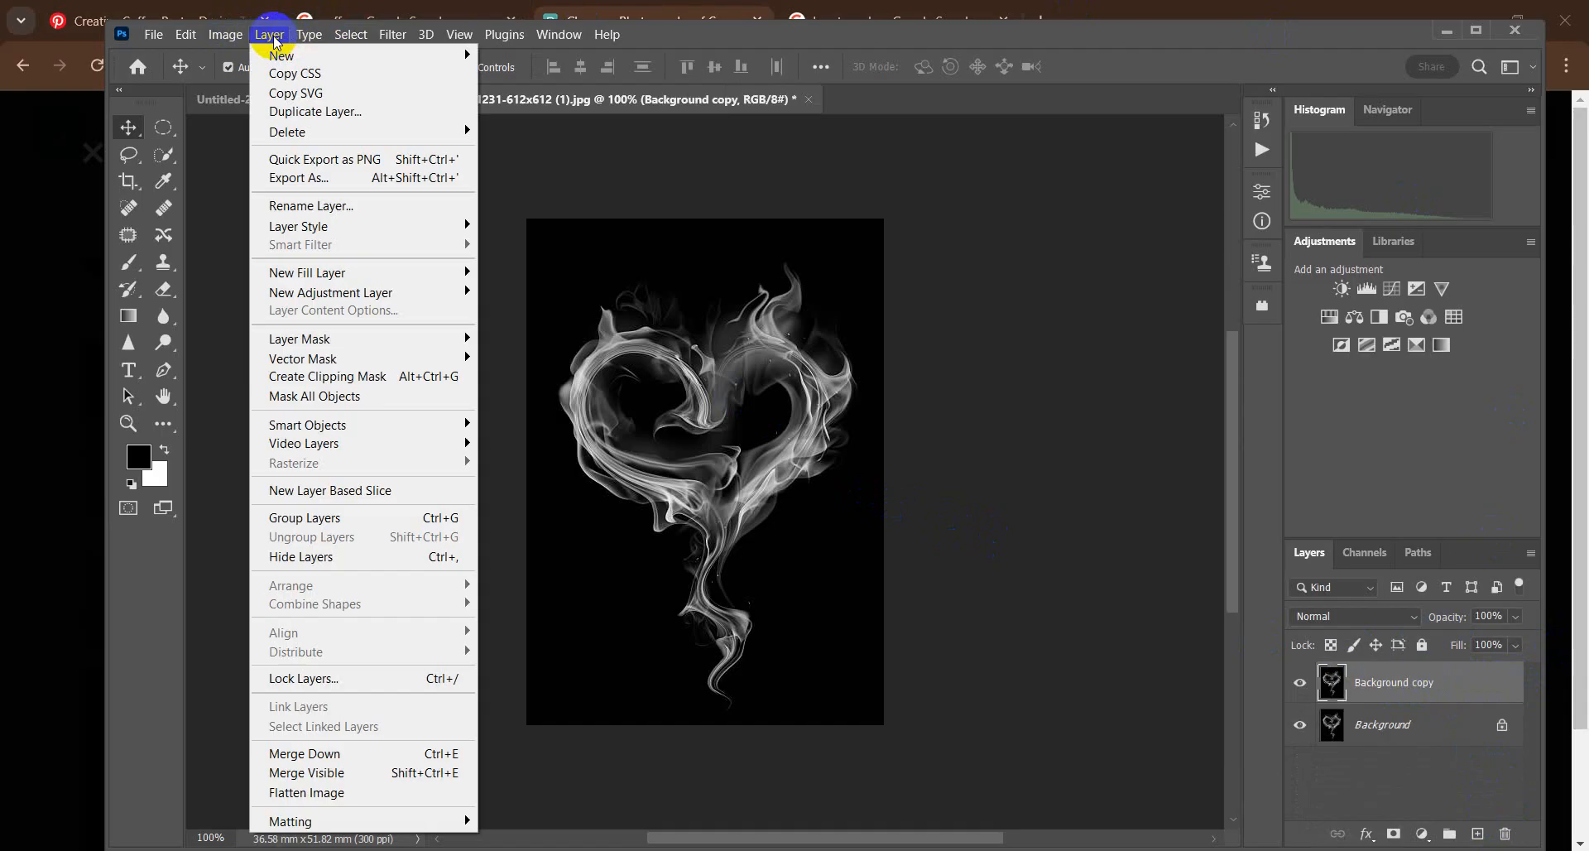
pyautogui.click(226, 35)
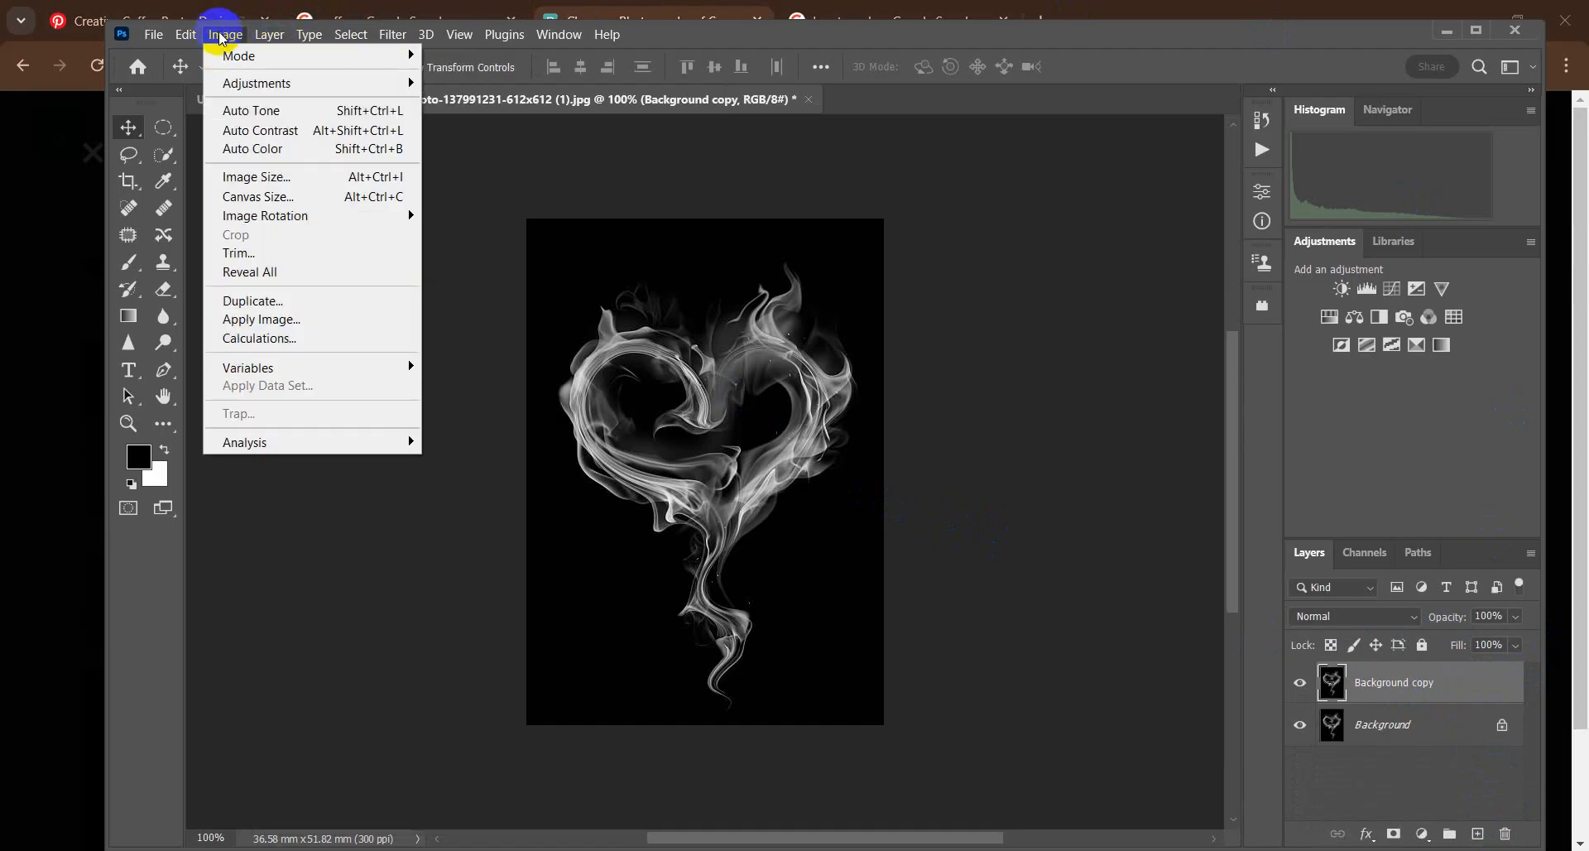
pyautogui.moveTo(222, 83)
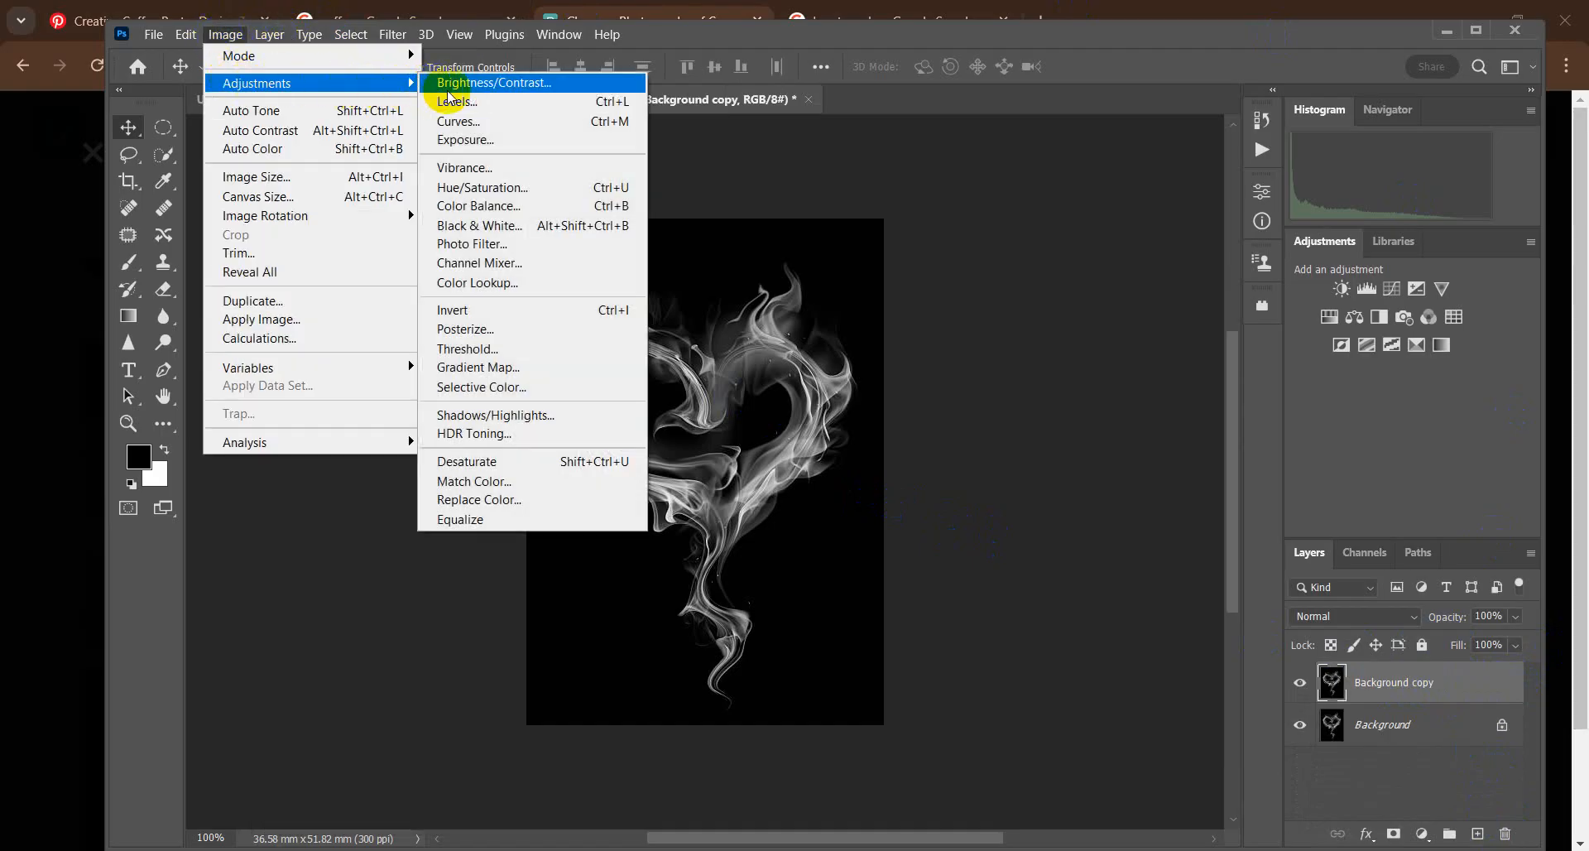
pyautogui.click(488, 310)
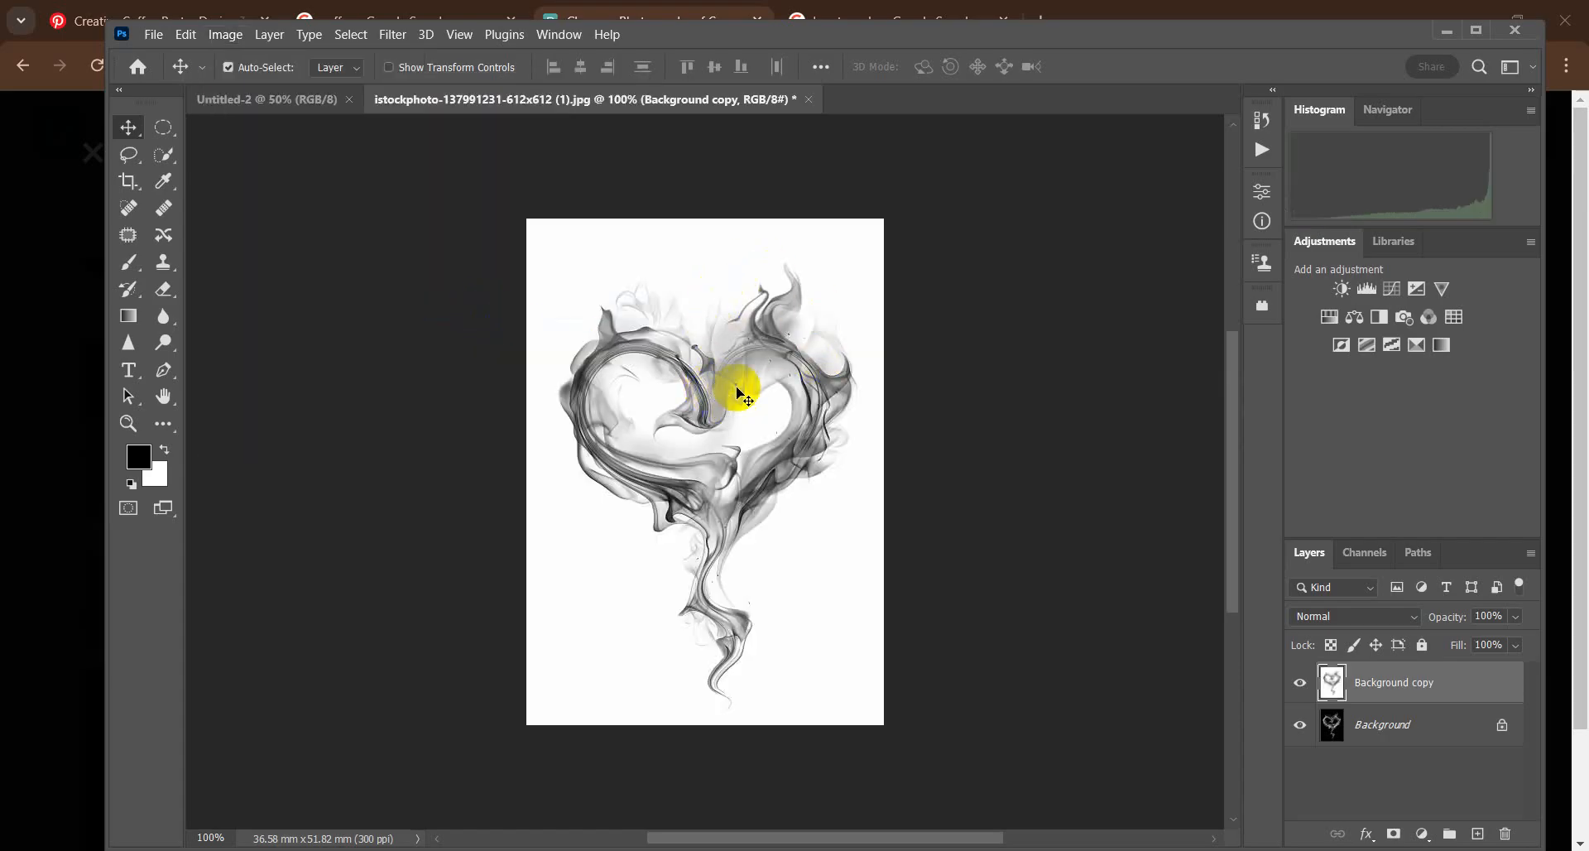
# Step: Define a brush preset named "smoke" from the inverted heart smoke image
pyautogui.click(225, 34)
pyautogui.moveTo(182, 41)
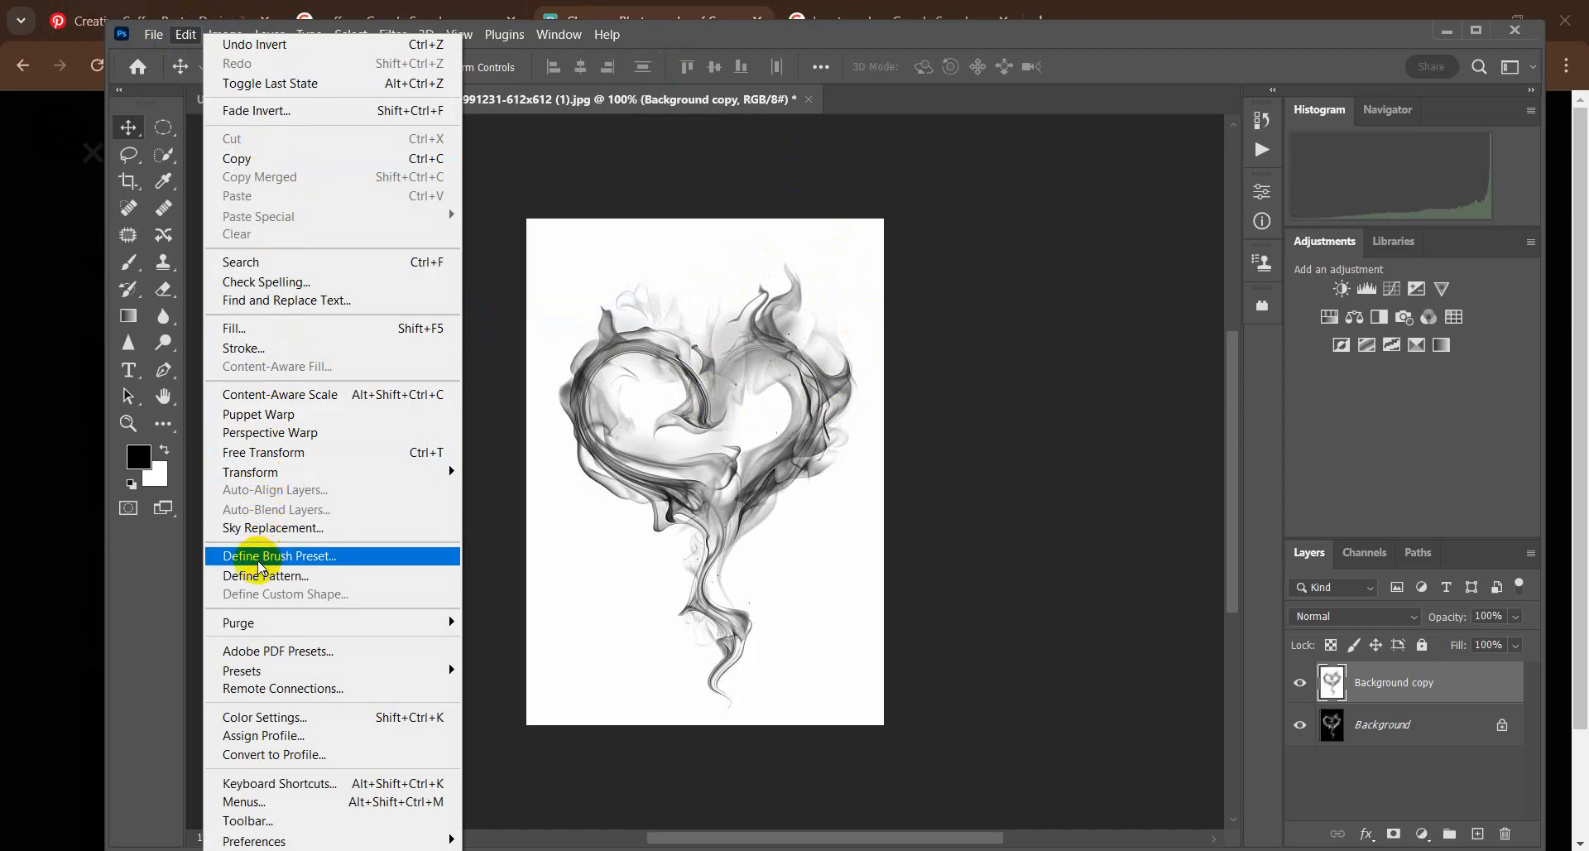
pyautogui.click(306, 556)
pyautogui.moveTo(890, 265); pyautogui.dragTo(575, 294)
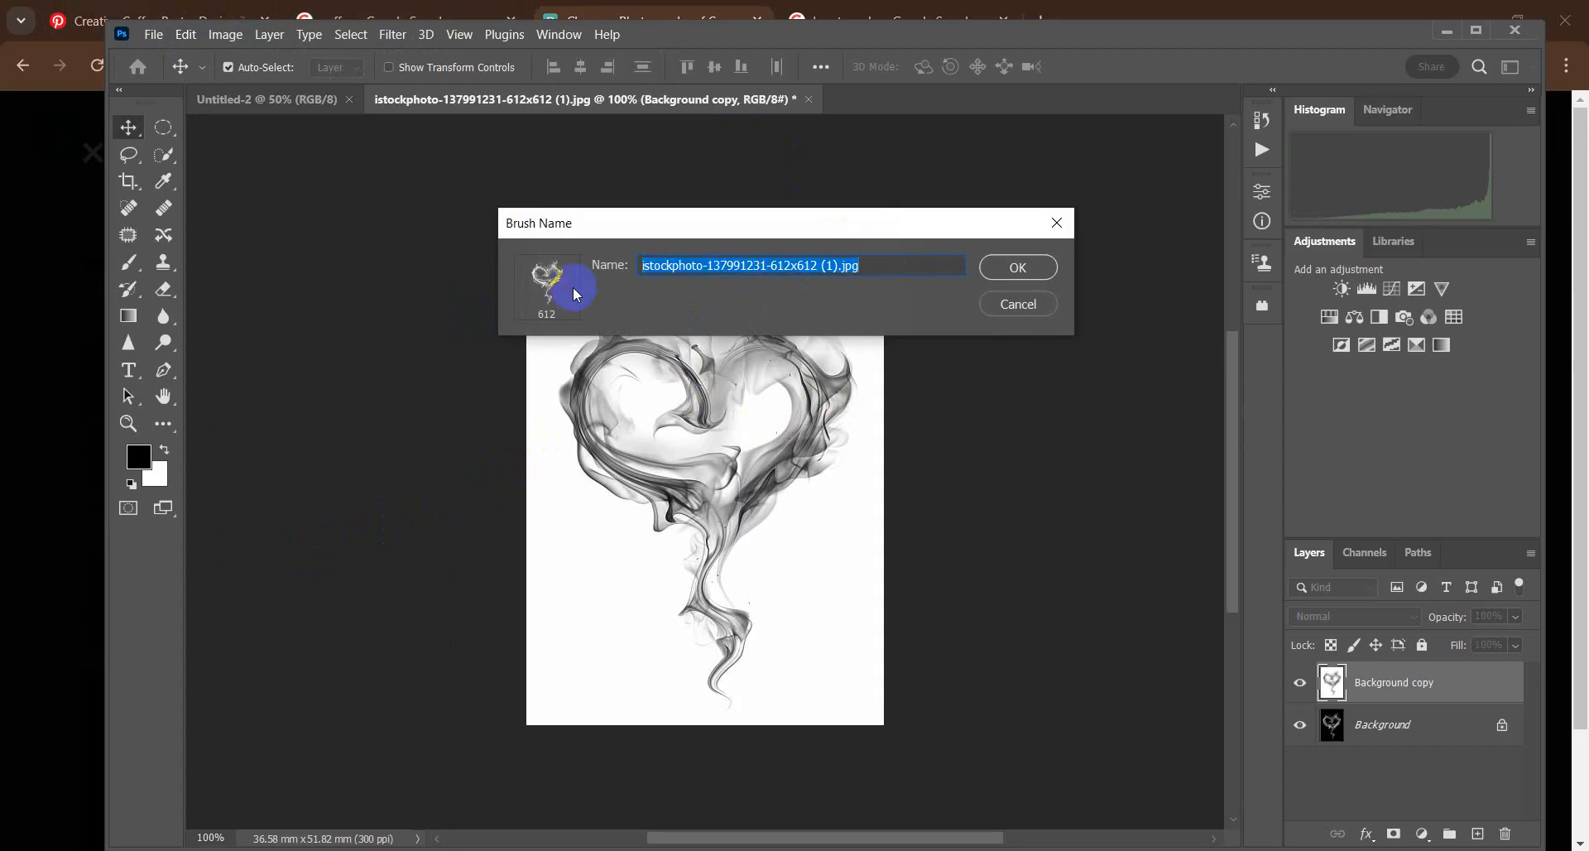
pyautogui.write('smoke')
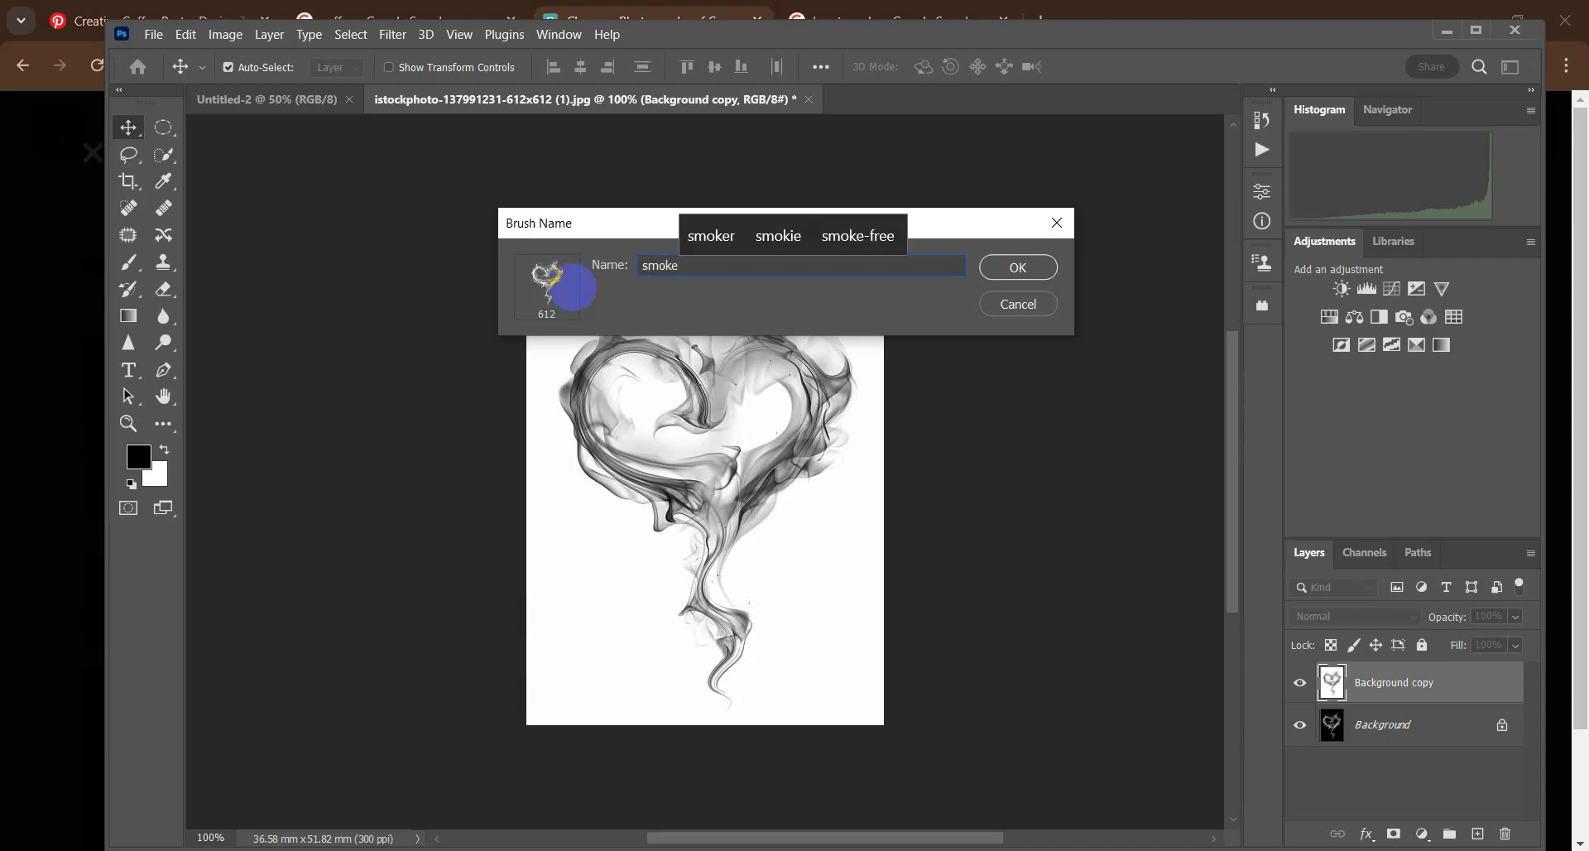
pyautogui.click(1018, 266)
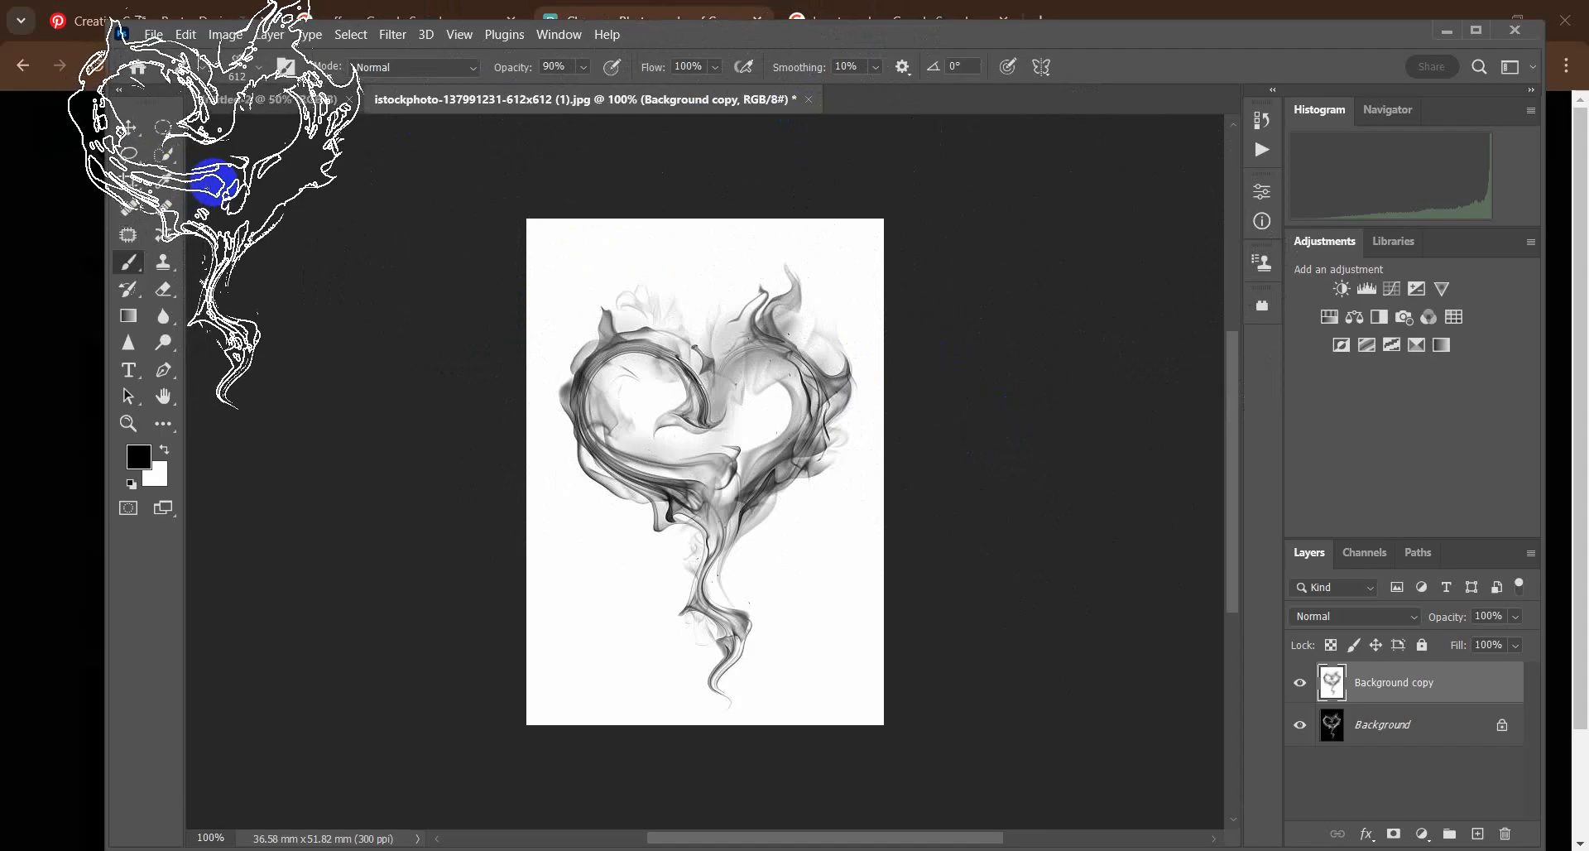
# Step: Switch back to the Move tool and close the heart smoke document without saving it
pyautogui.click(128, 128)
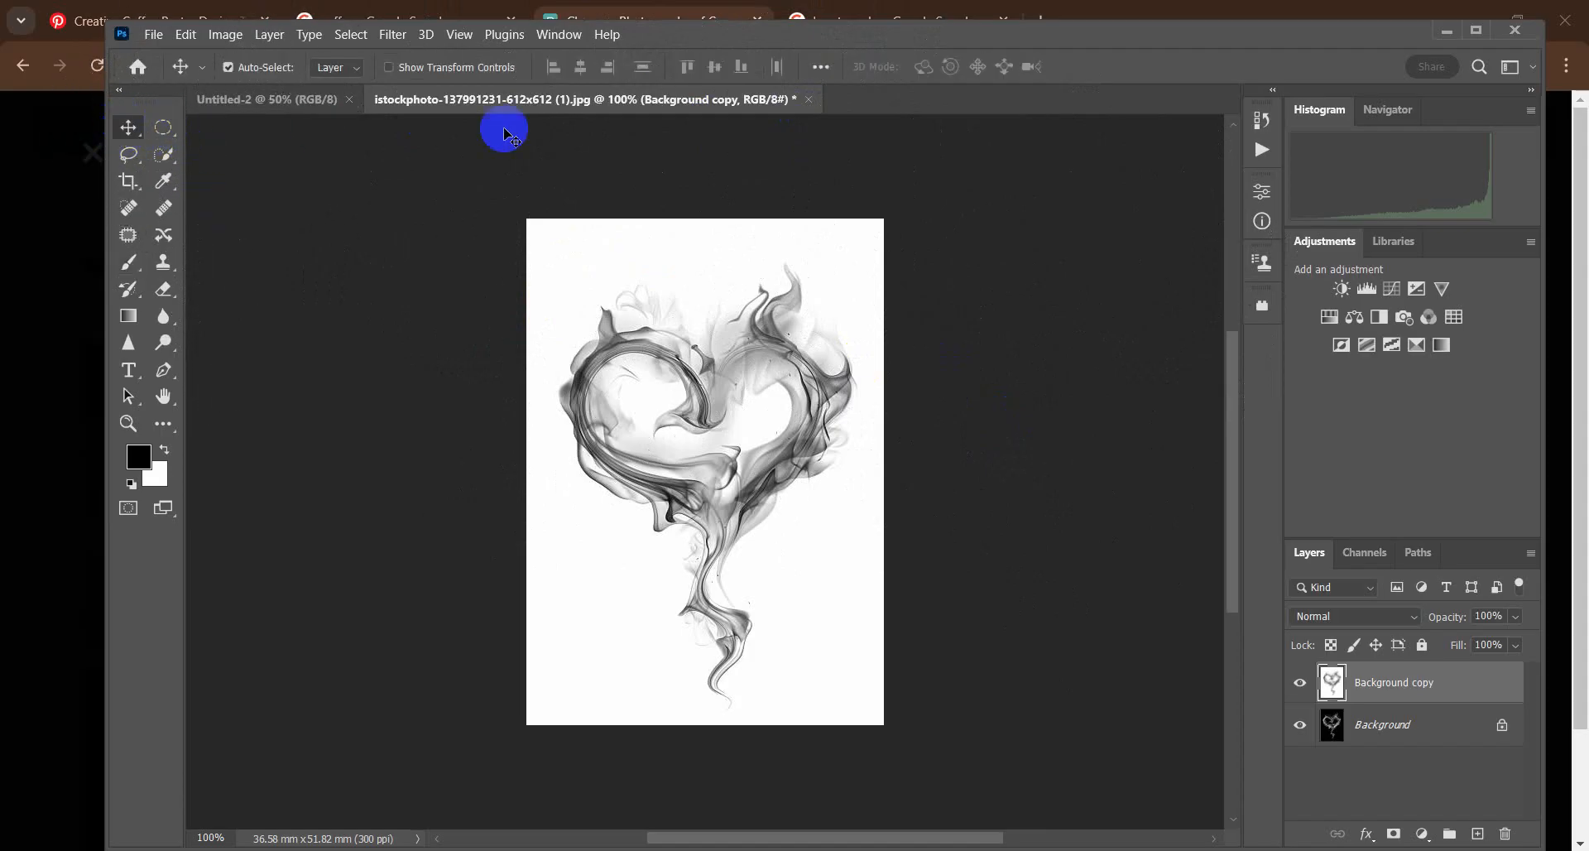
pyautogui.click(813, 101)
pyautogui.click(869, 354)
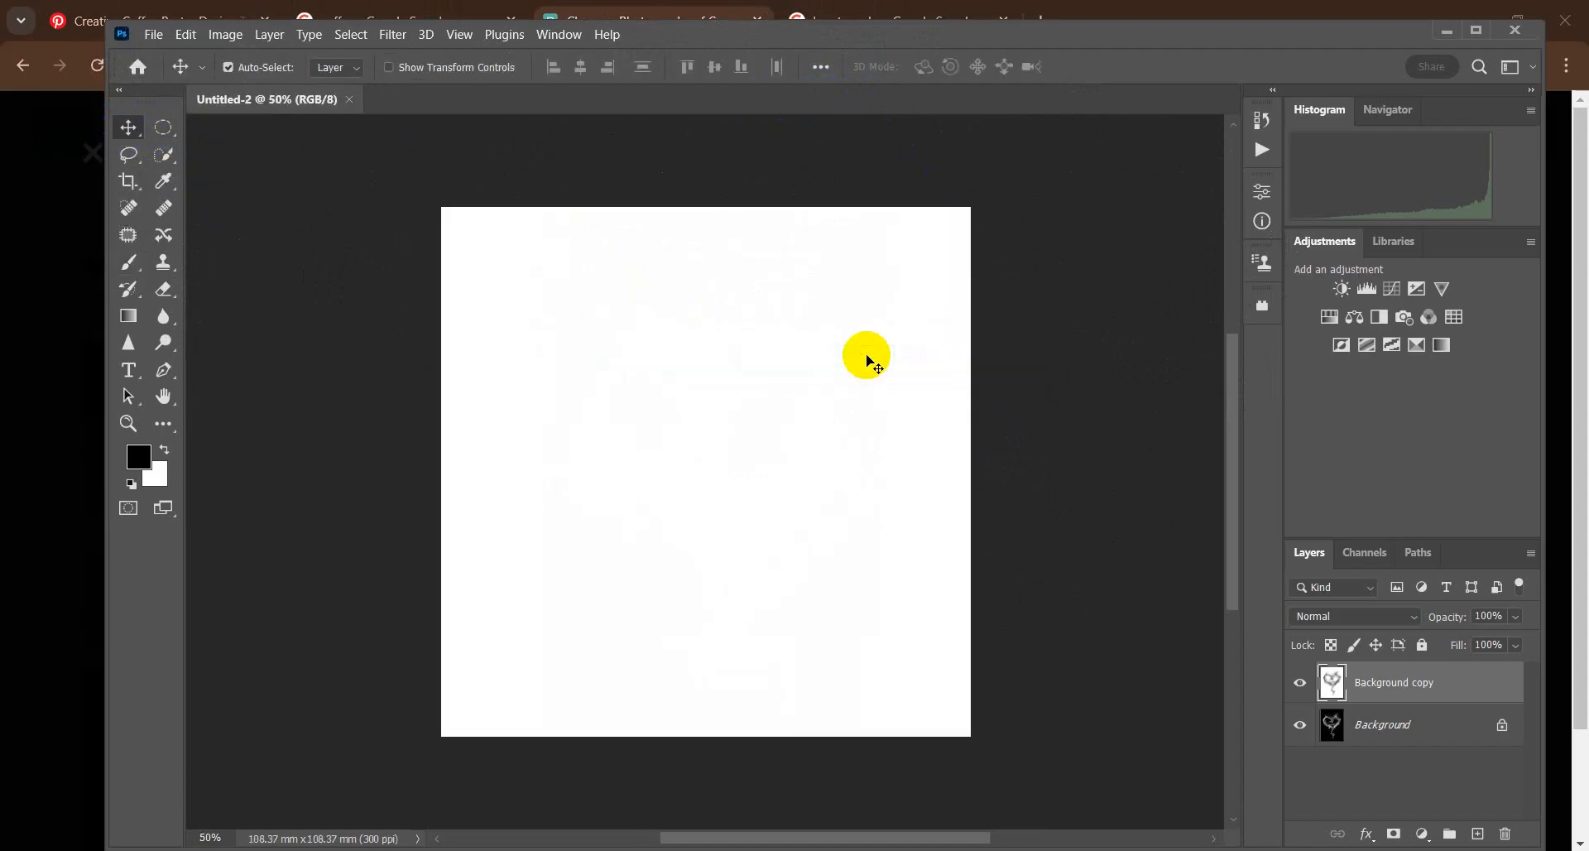
# Step: Open the full-size Pexels latte cup JPG from Downloads and bring the cup into close view
pyautogui.click(154, 34)
pyautogui.click(202, 71)
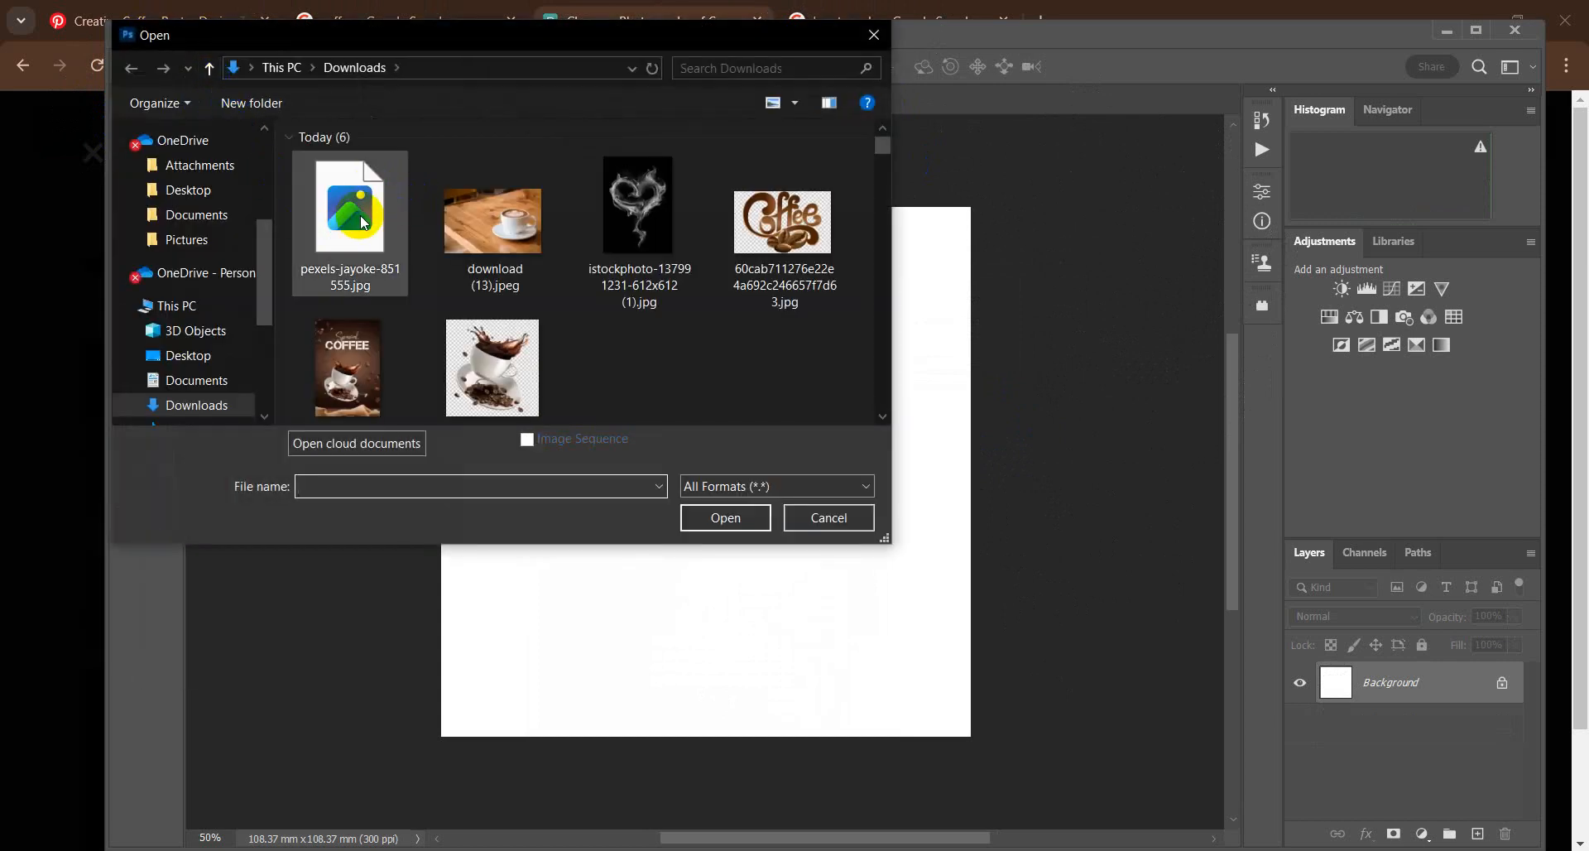
pyautogui.click(360, 215)
pyautogui.click(360, 221)
pyautogui.click(735, 516)
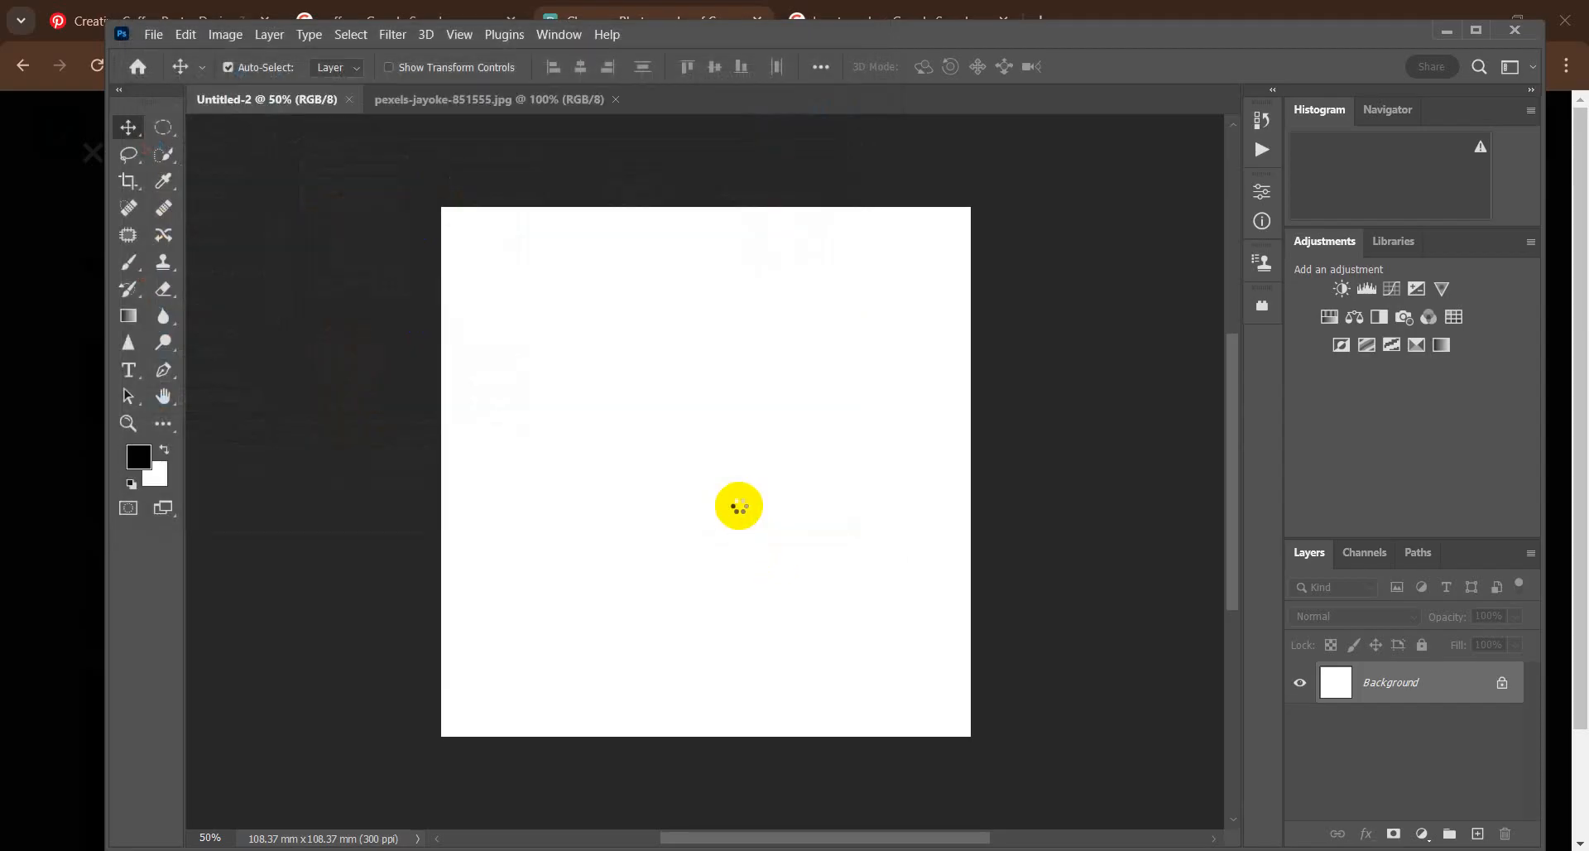
pyautogui.scroll(3, 922, 376)
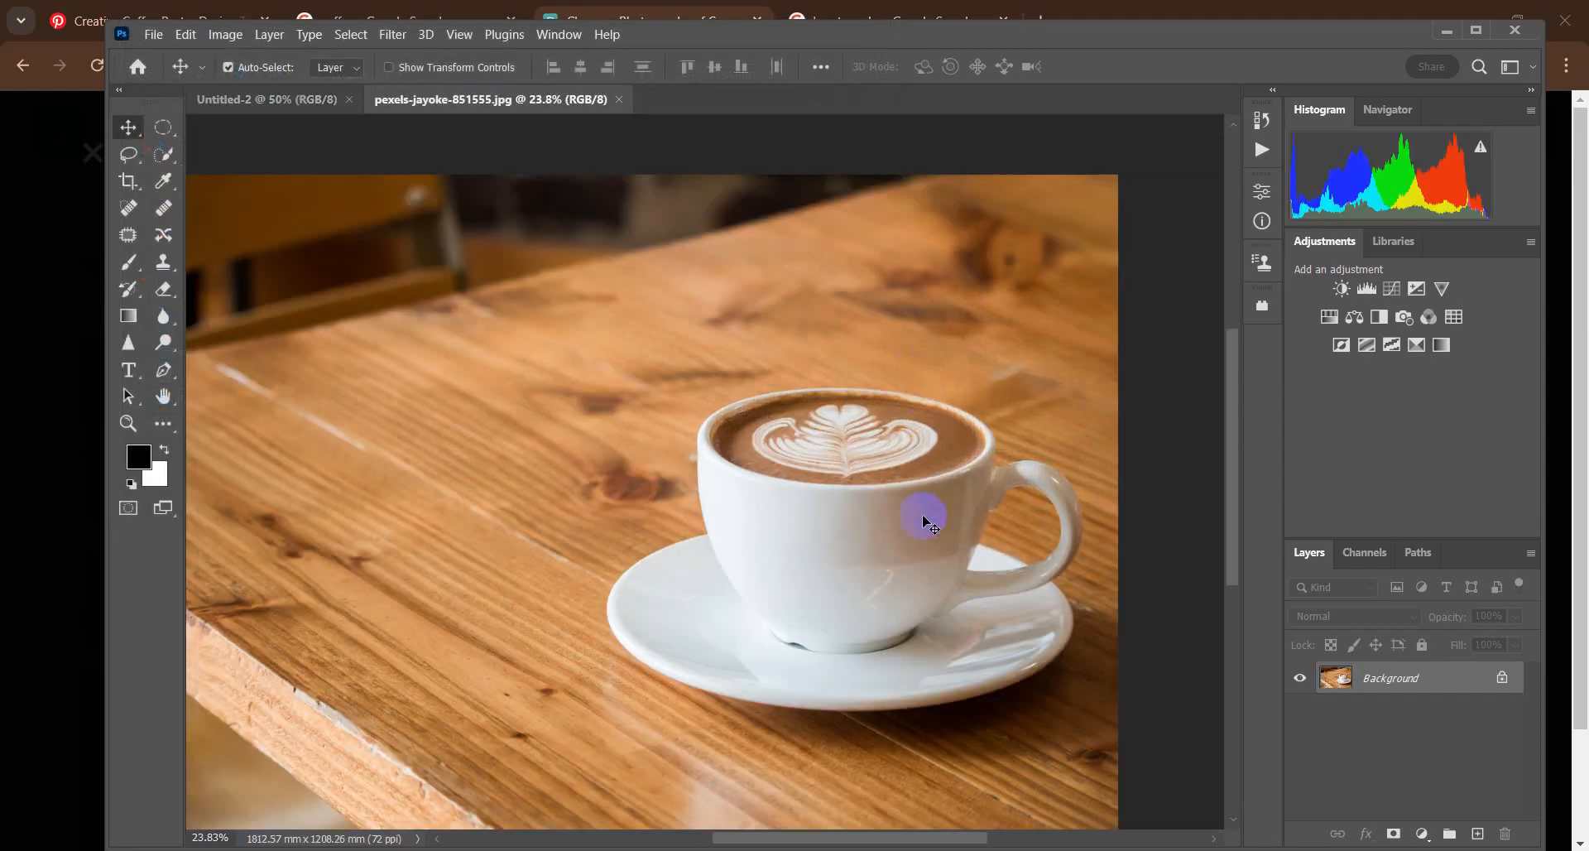
pyautogui.scroll(2, 877, 472)
pyautogui.scroll(-3, 836, 523)
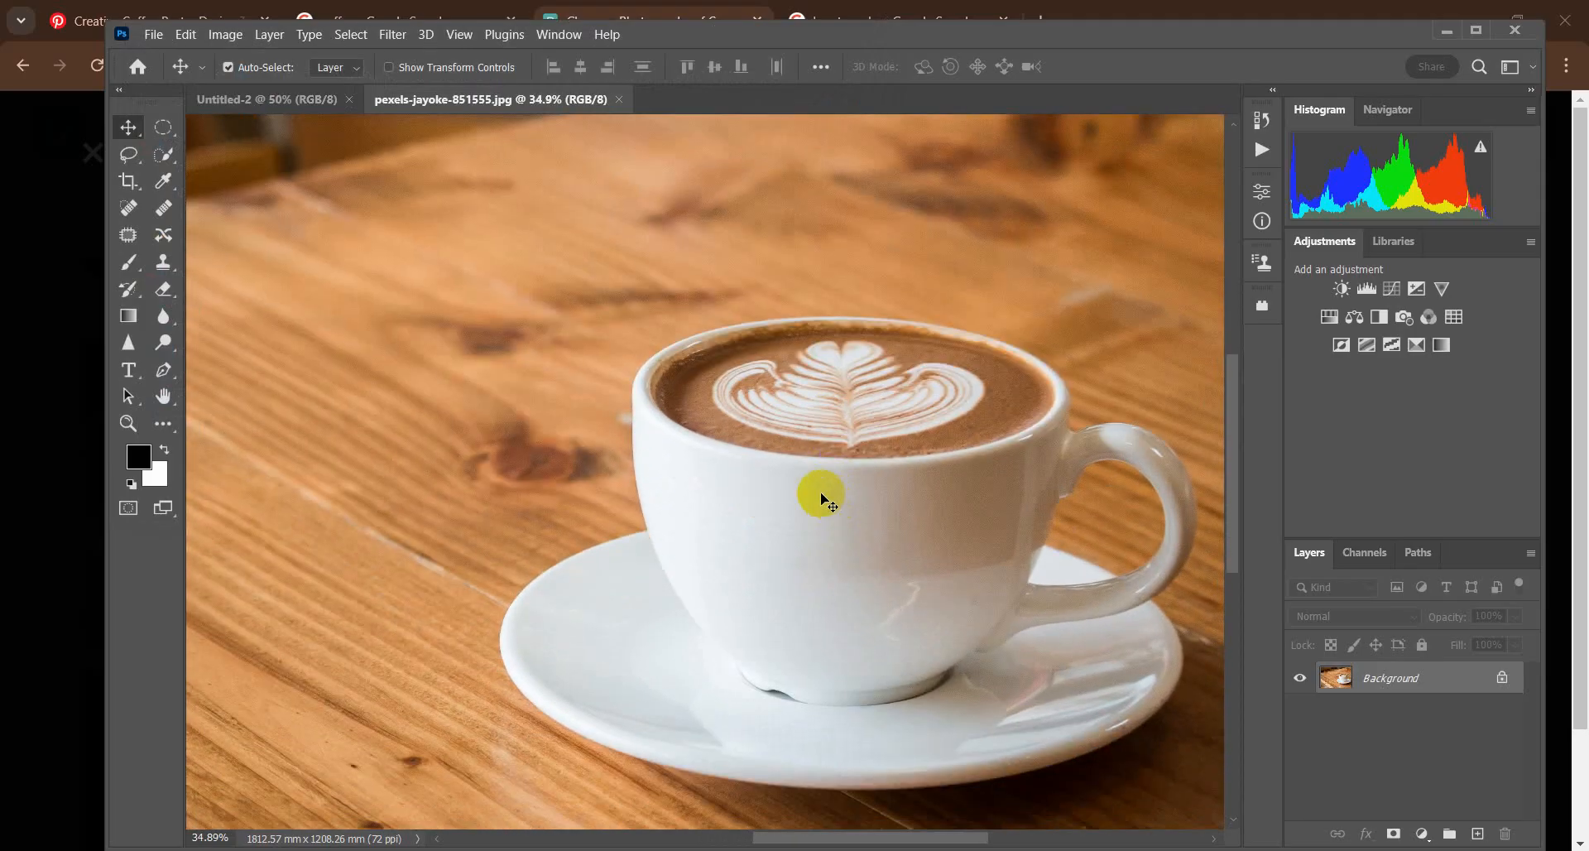
pyautogui.scroll(1, 805, 460)
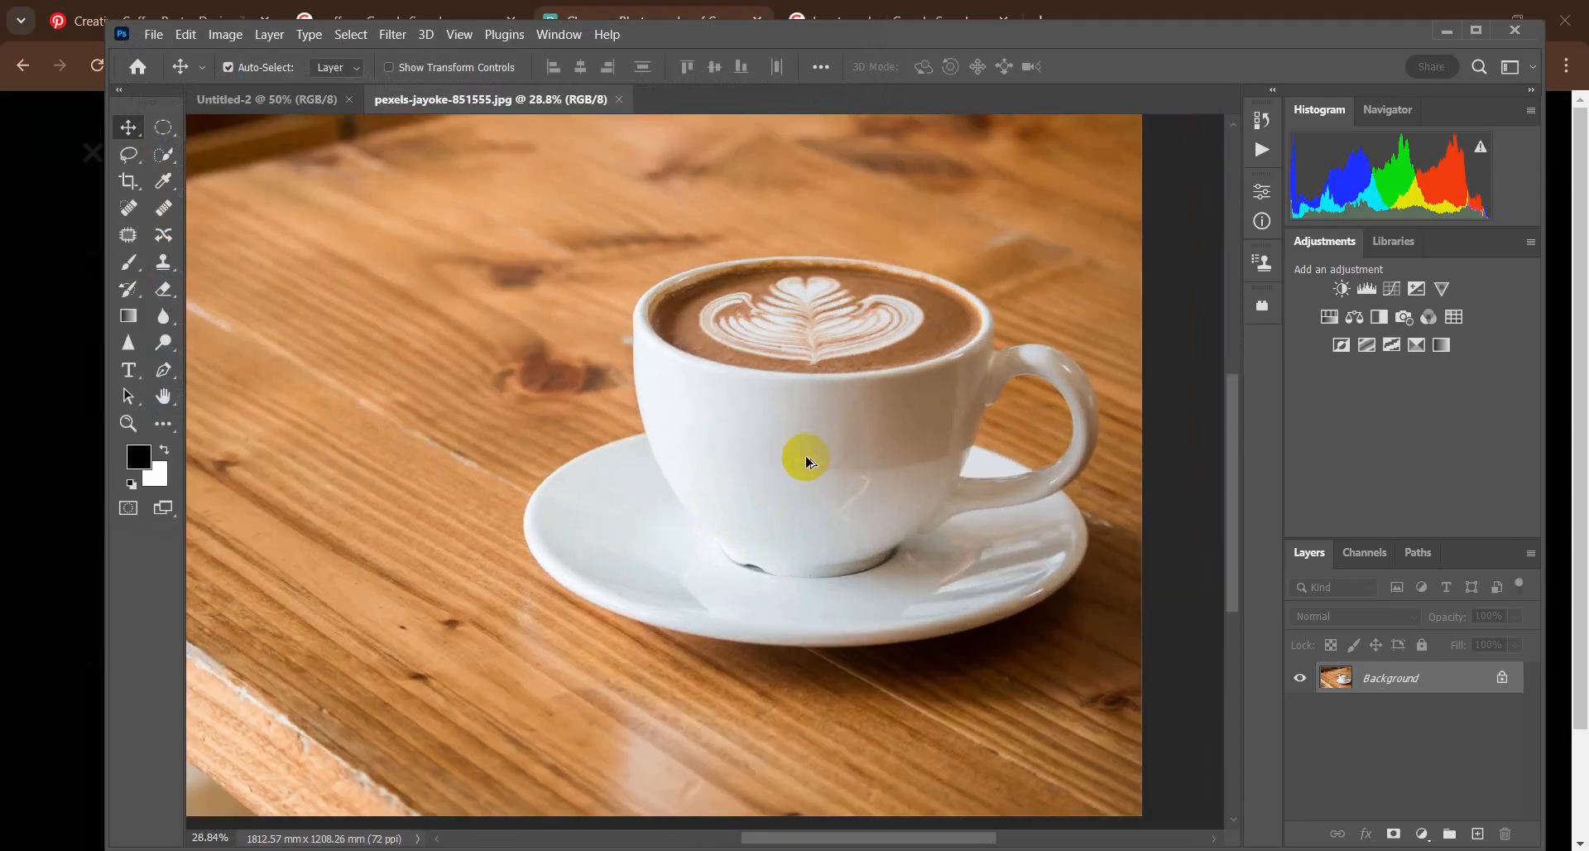
pyautogui.scroll(-2, 804, 458)
pyautogui.click(311, 104)
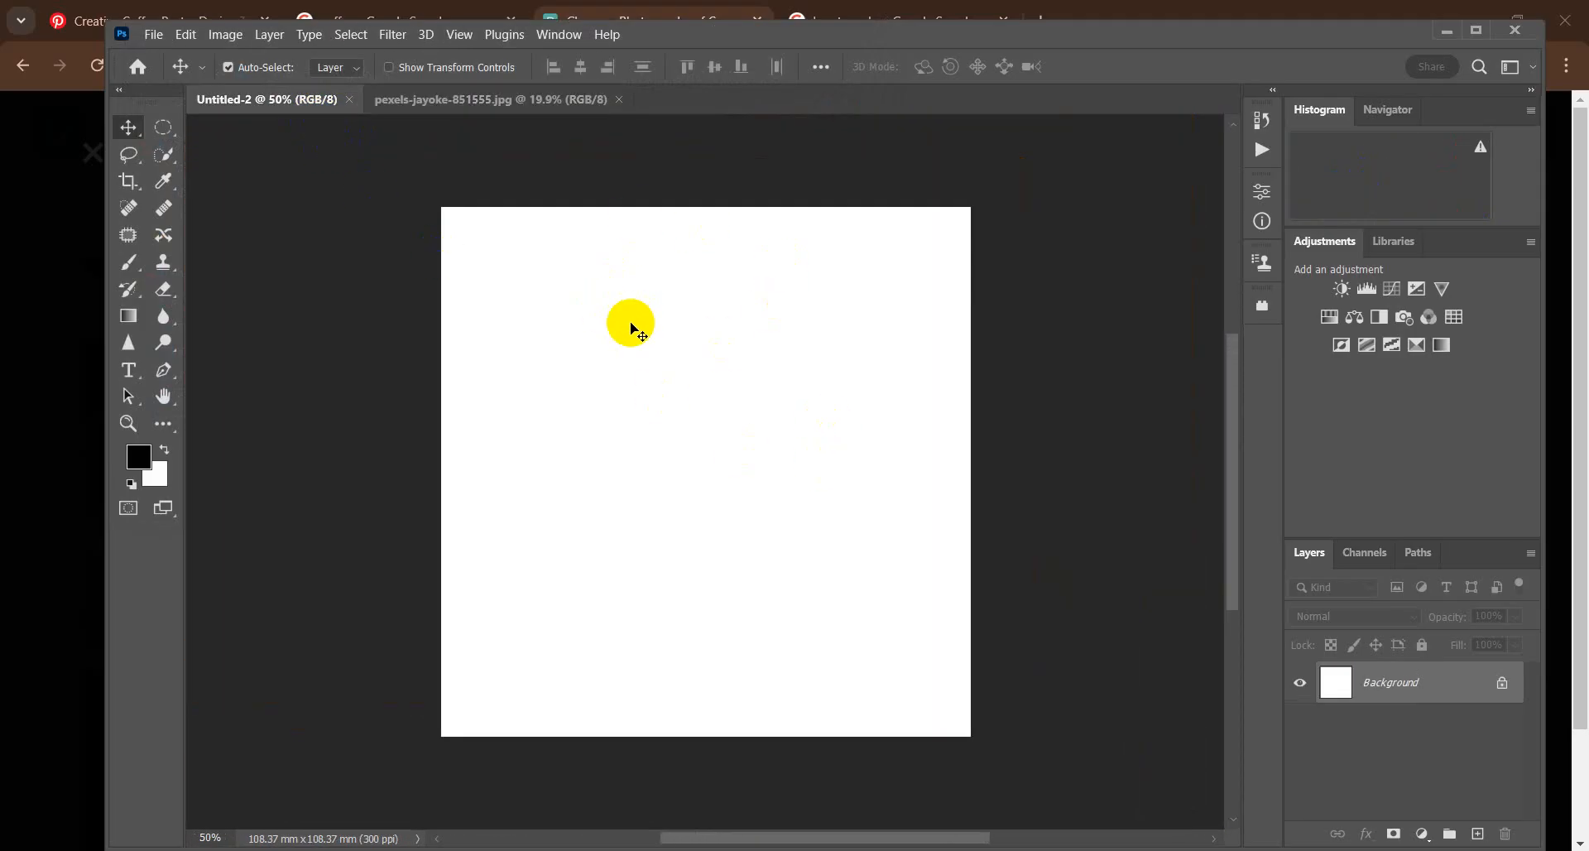
pyautogui.click(450, 110)
pyautogui.scroll(4, 872, 457)
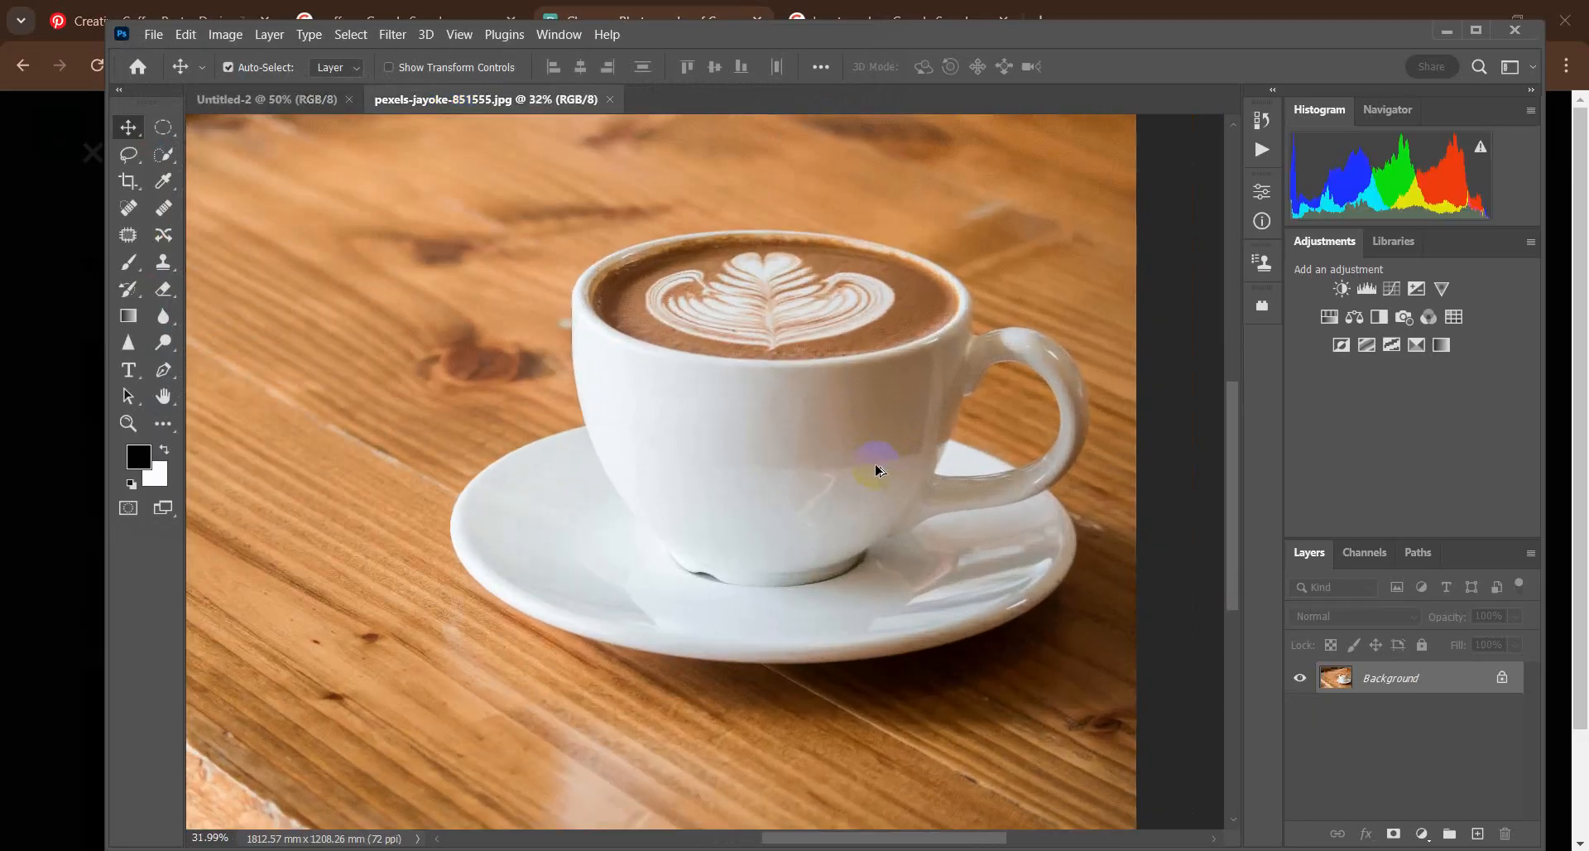
# Step: In the Untitled-2 document, draw a black-filled rectangle about 1556 x 1473 px that covers the whole canvas
pyautogui.click(265, 103)
pyautogui.scroll(-1, 633, 257)
pyautogui.click(164, 424)
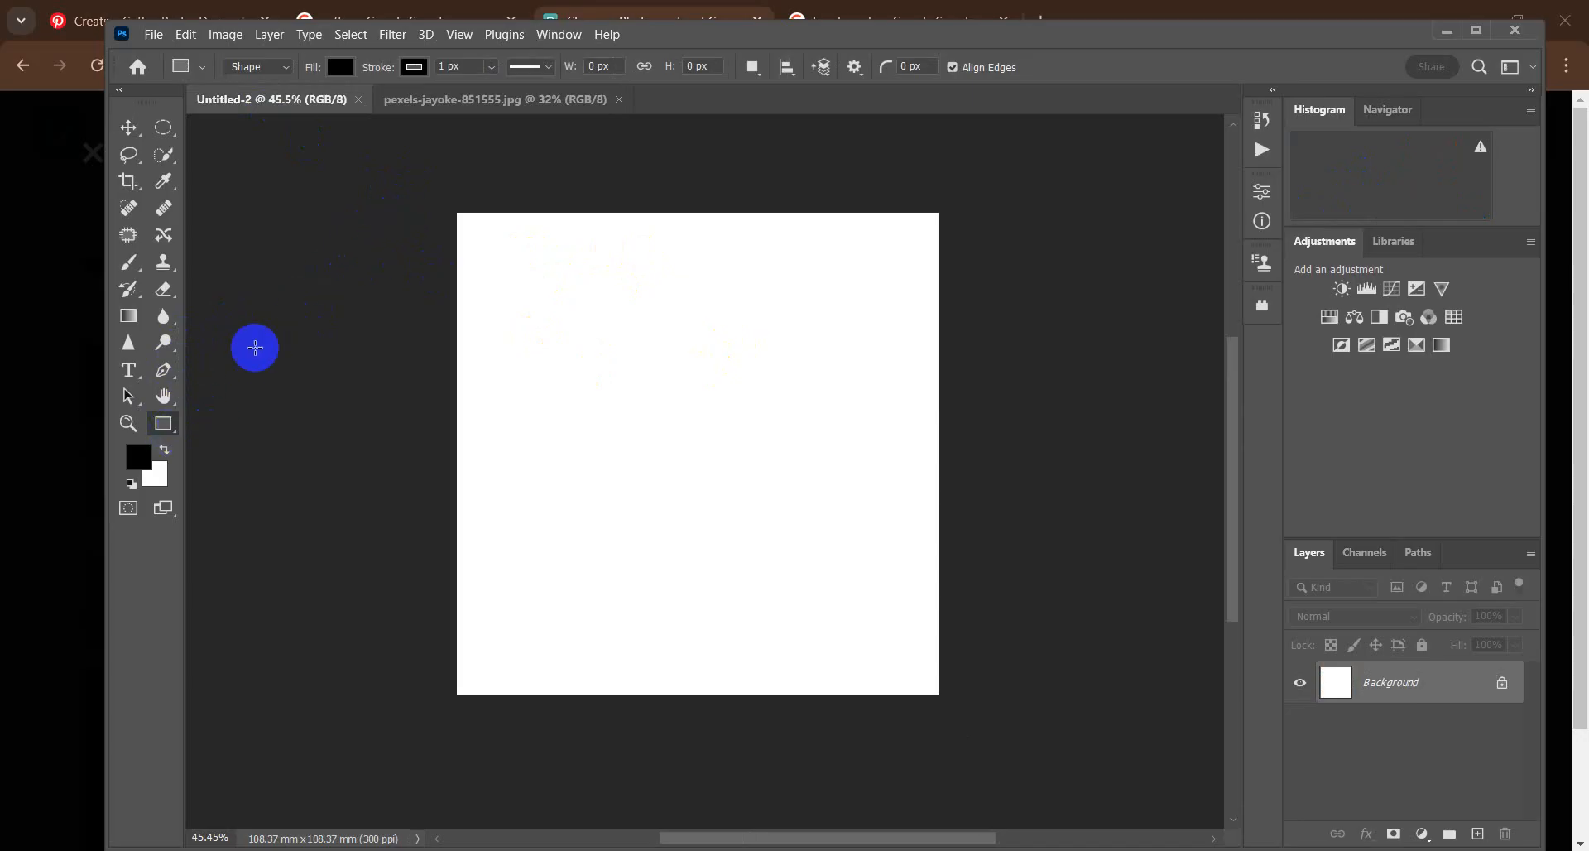
pyautogui.click(165, 424)
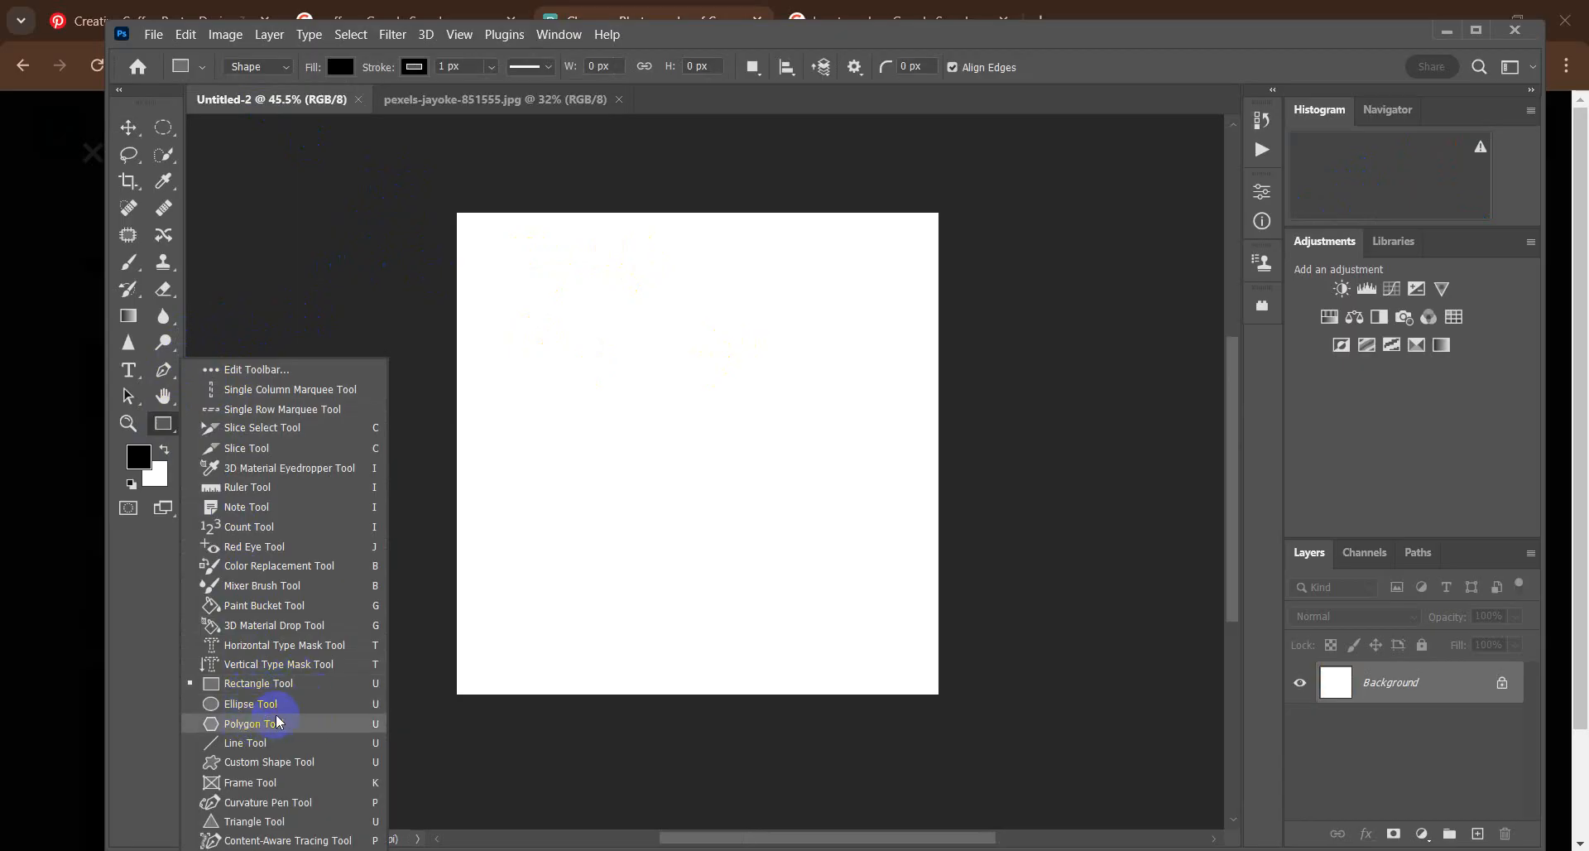
pyautogui.click(275, 684)
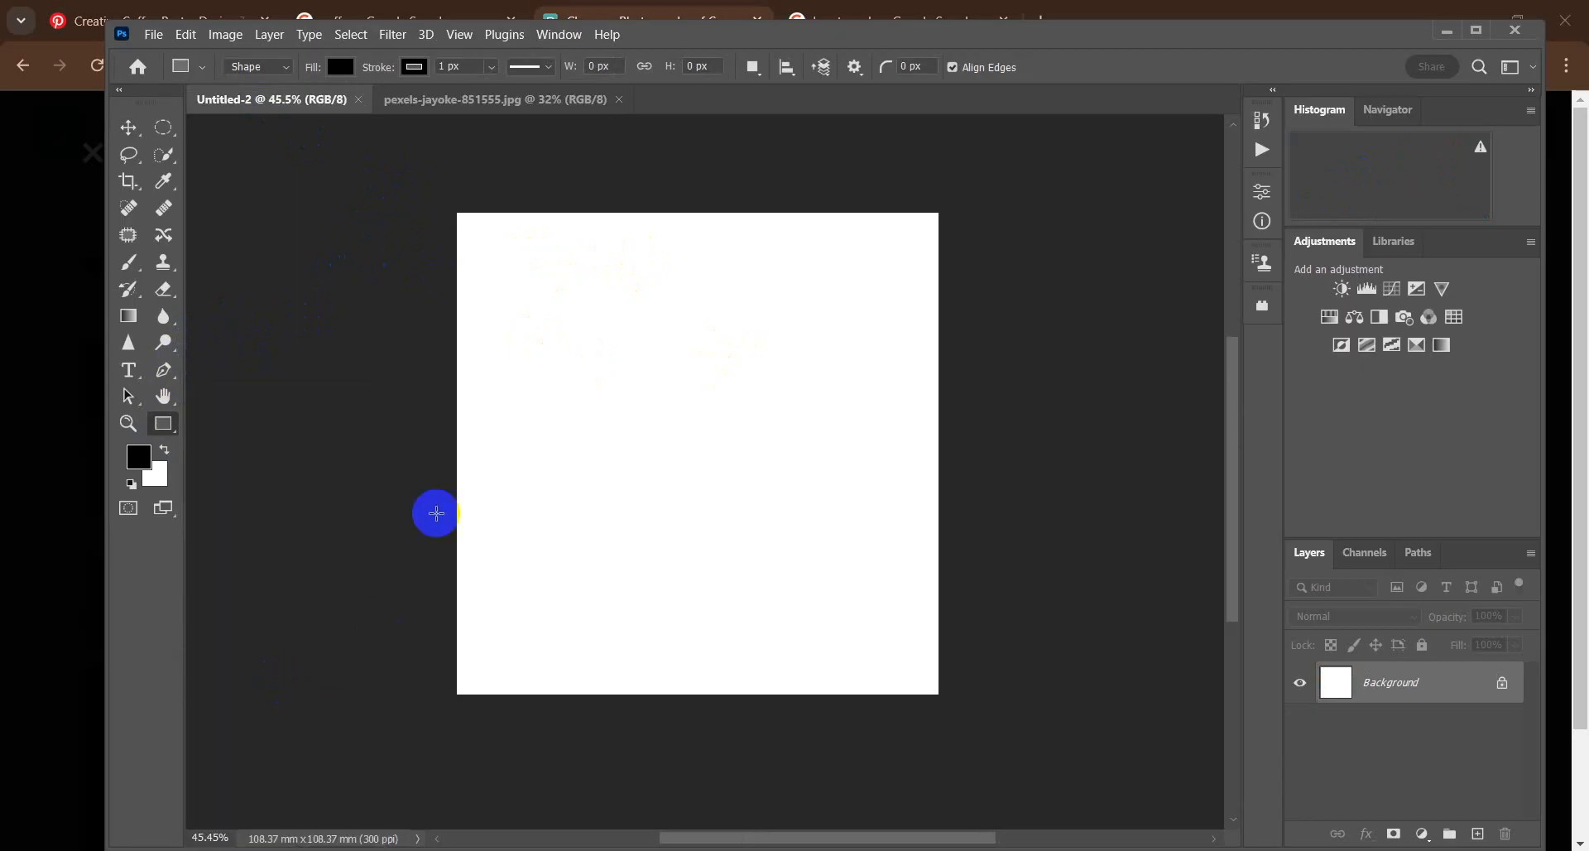
pyautogui.moveTo(417, 192); pyautogui.dragTo(1002, 745)
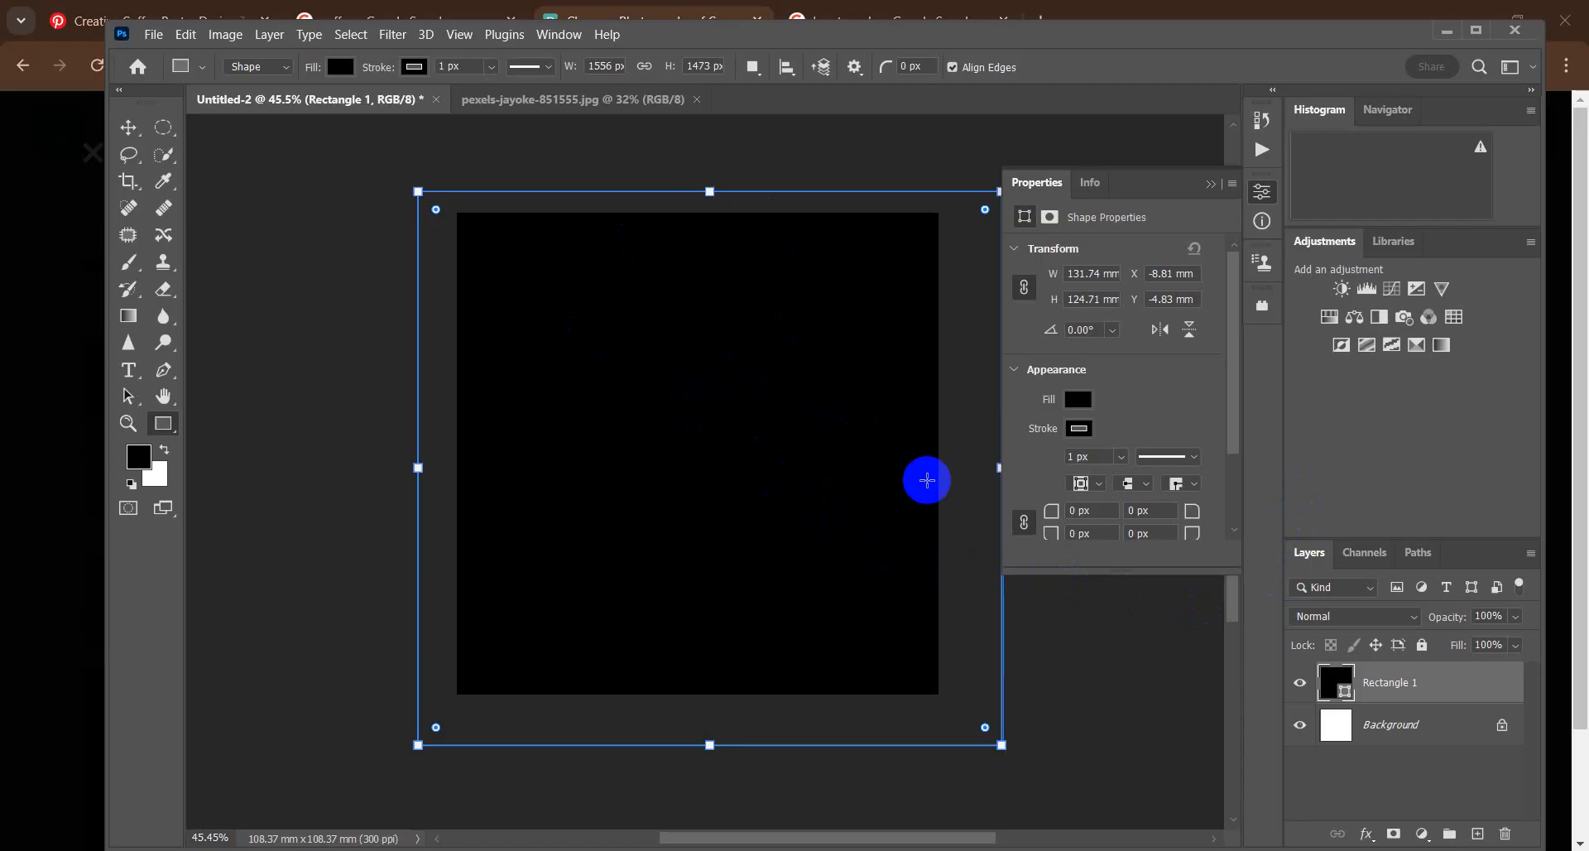
pyautogui.click(1209, 183)
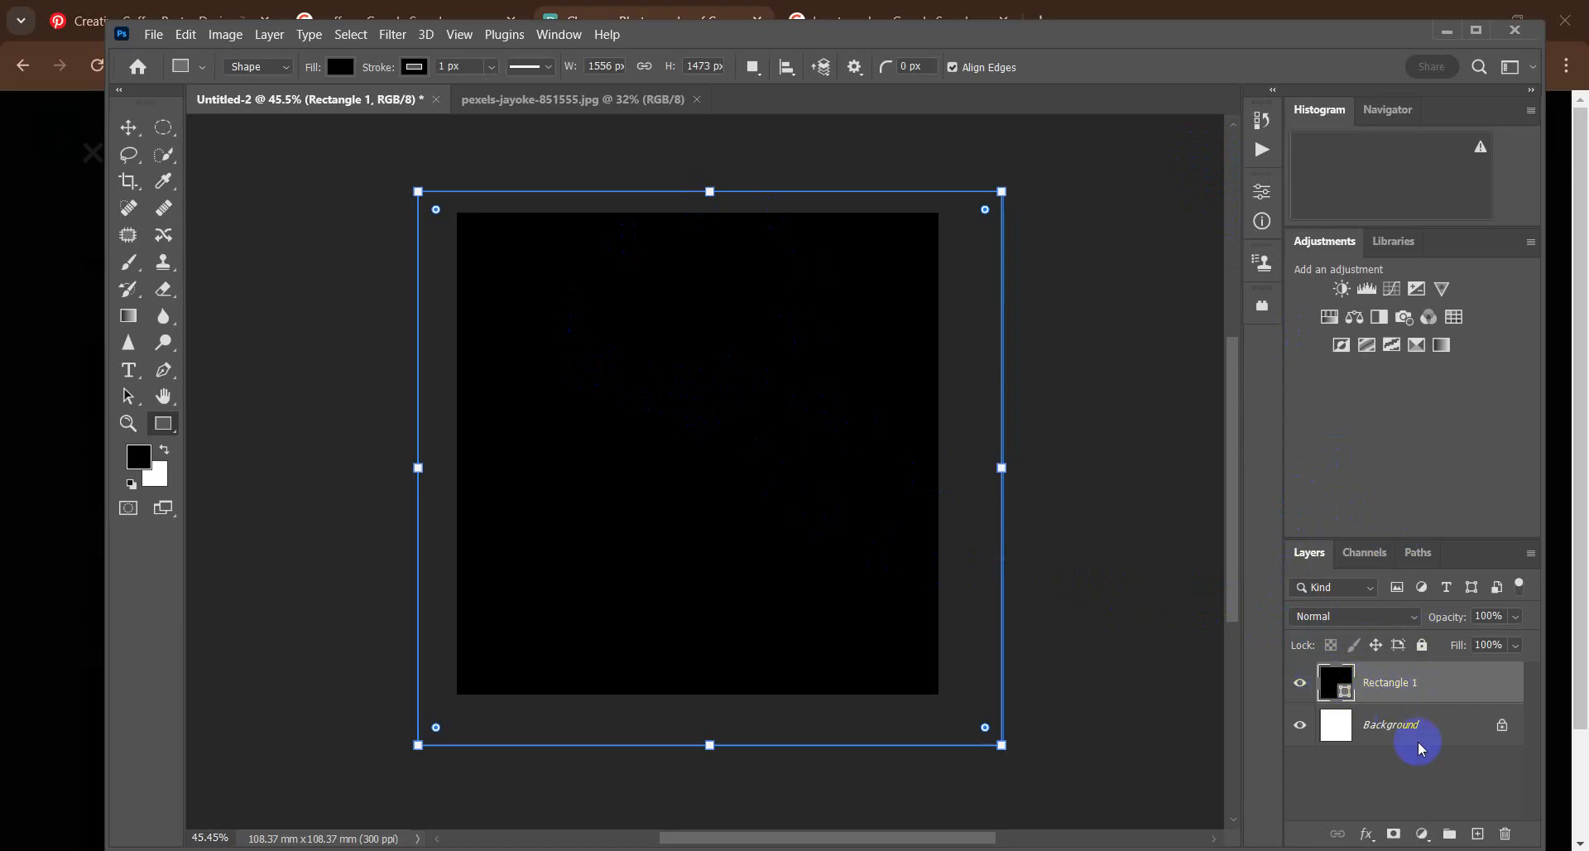
pyautogui.click(1423, 833)
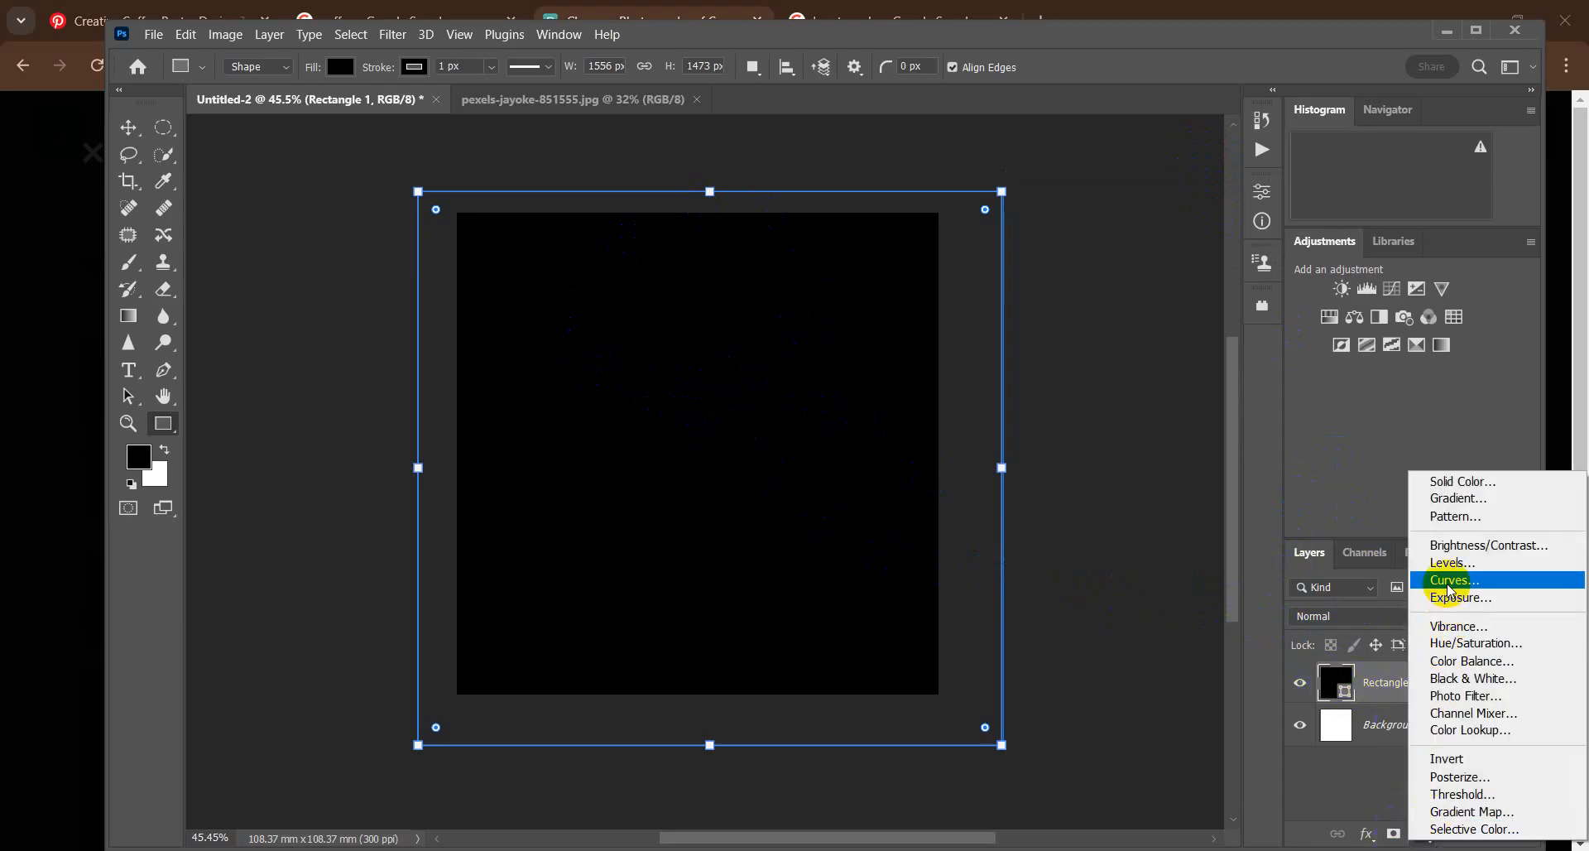
pyautogui.click(1450, 497)
pyautogui.moveTo(799, 165); pyautogui.dragTo(1119, 171)
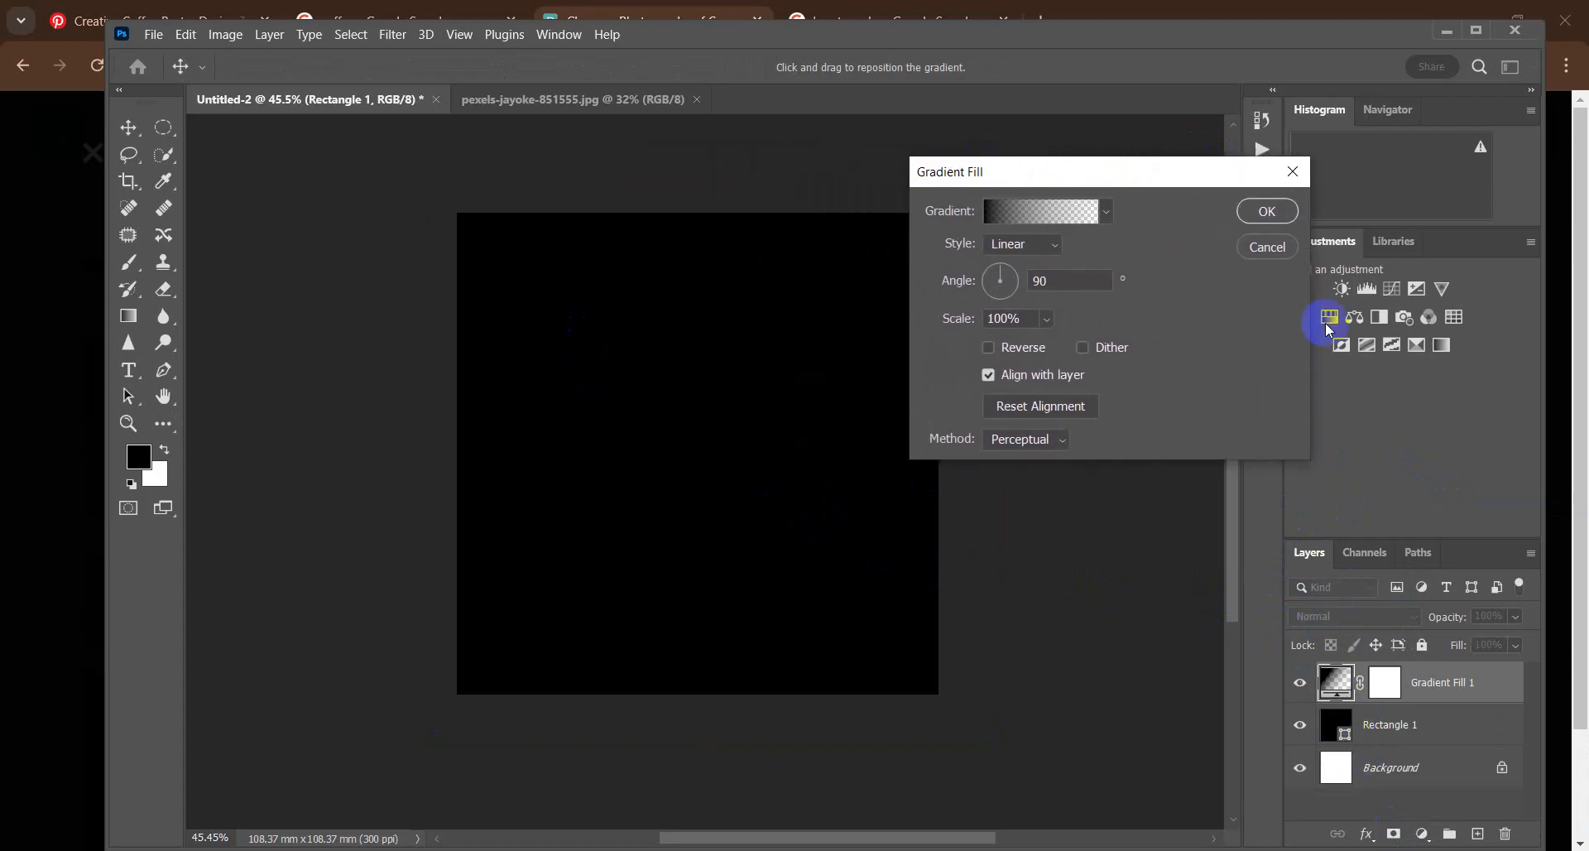
pyautogui.click(1293, 171)
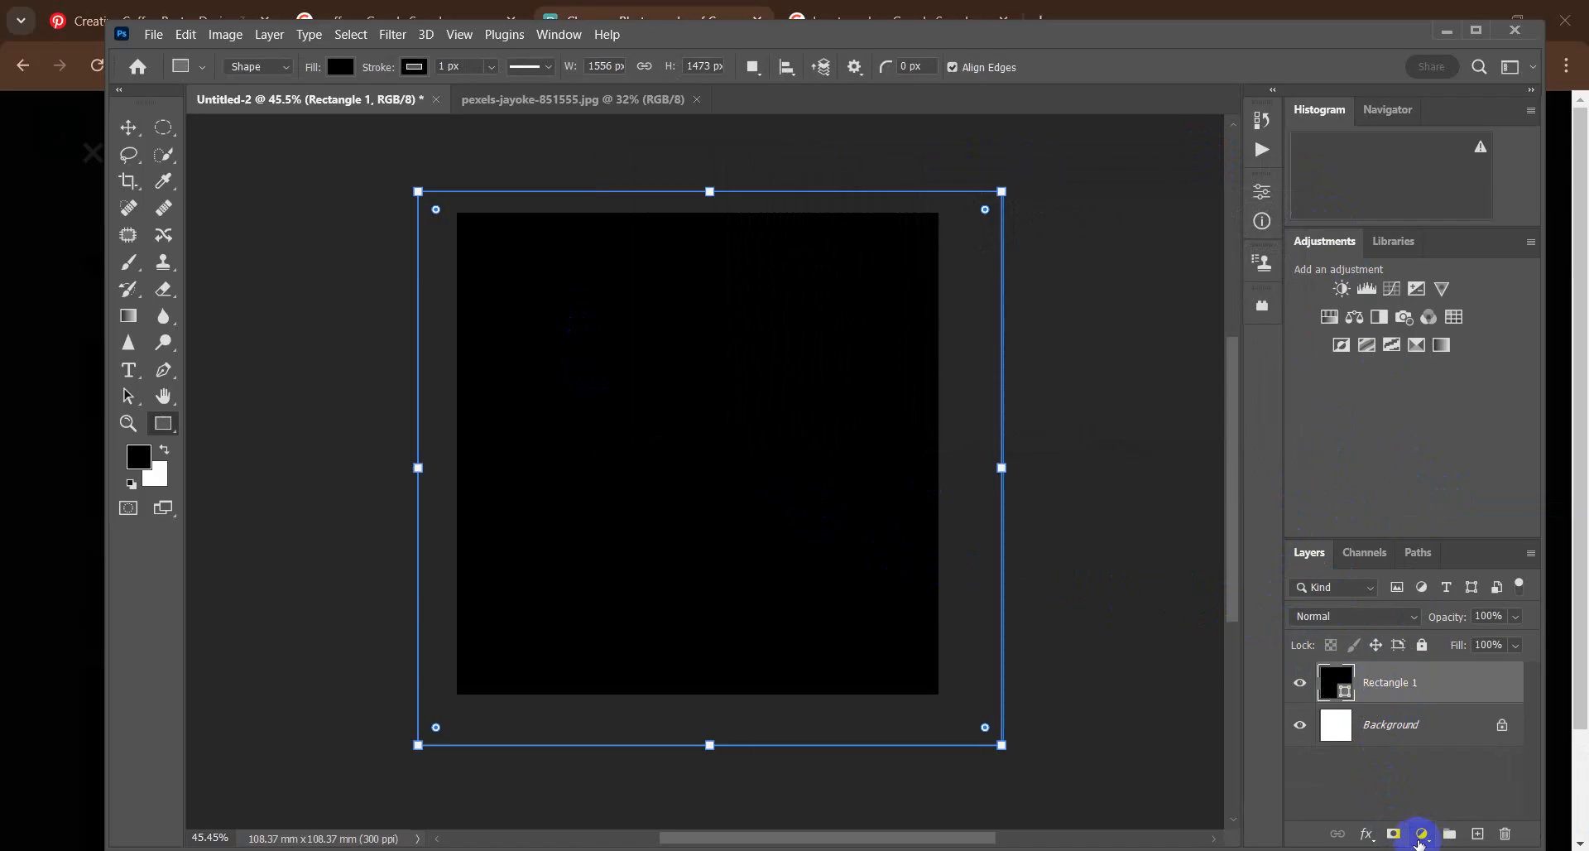
# Step: Start a Gradient fill layer above the black rectangle and set its style to Radial
pyautogui.click(1421, 834)
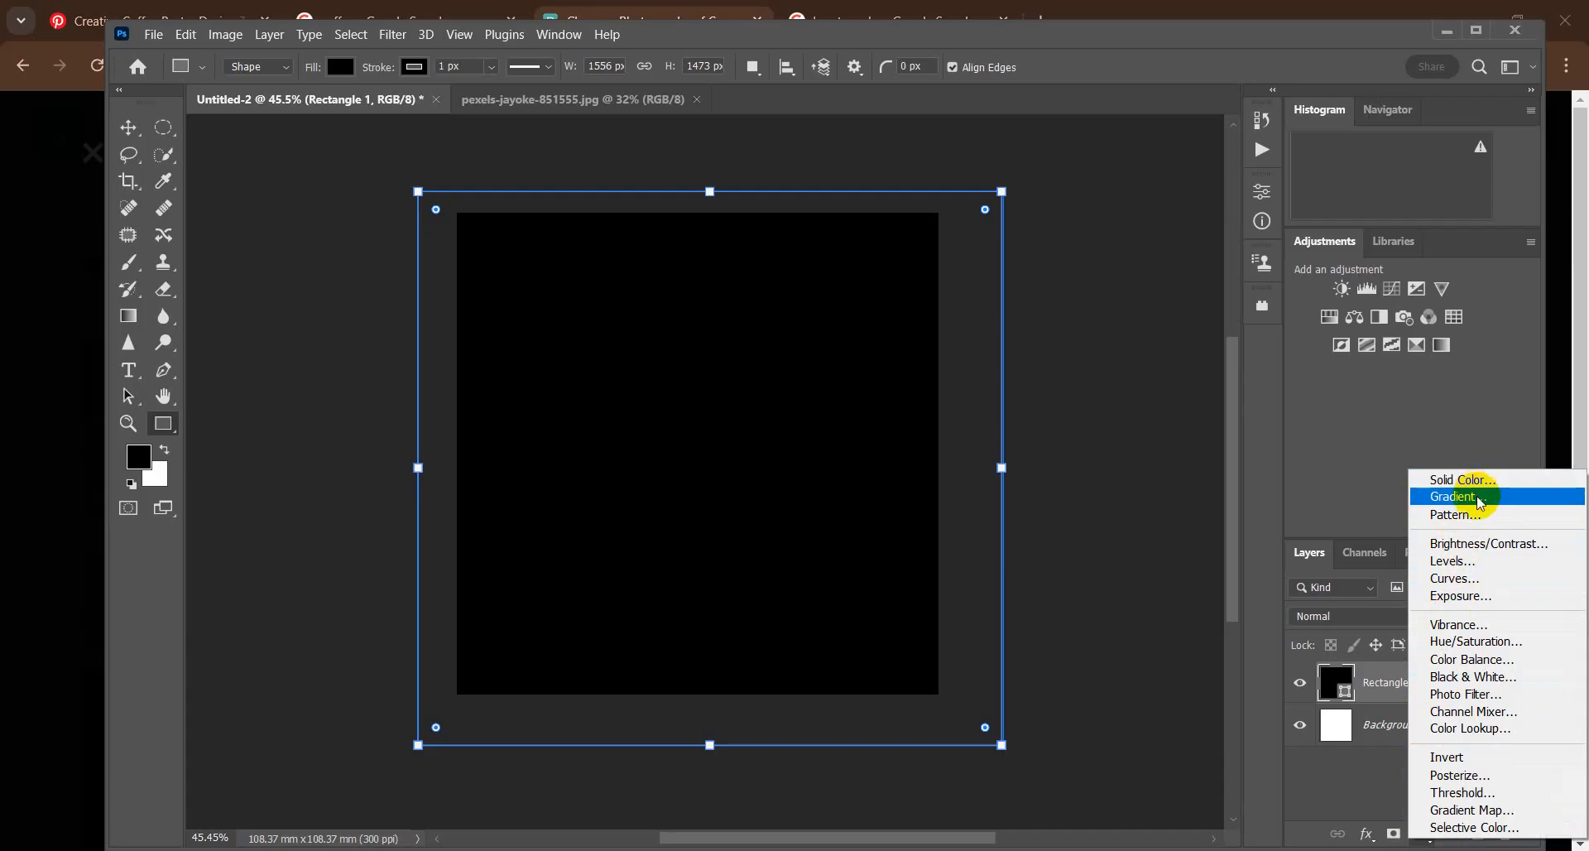
pyautogui.click(1479, 497)
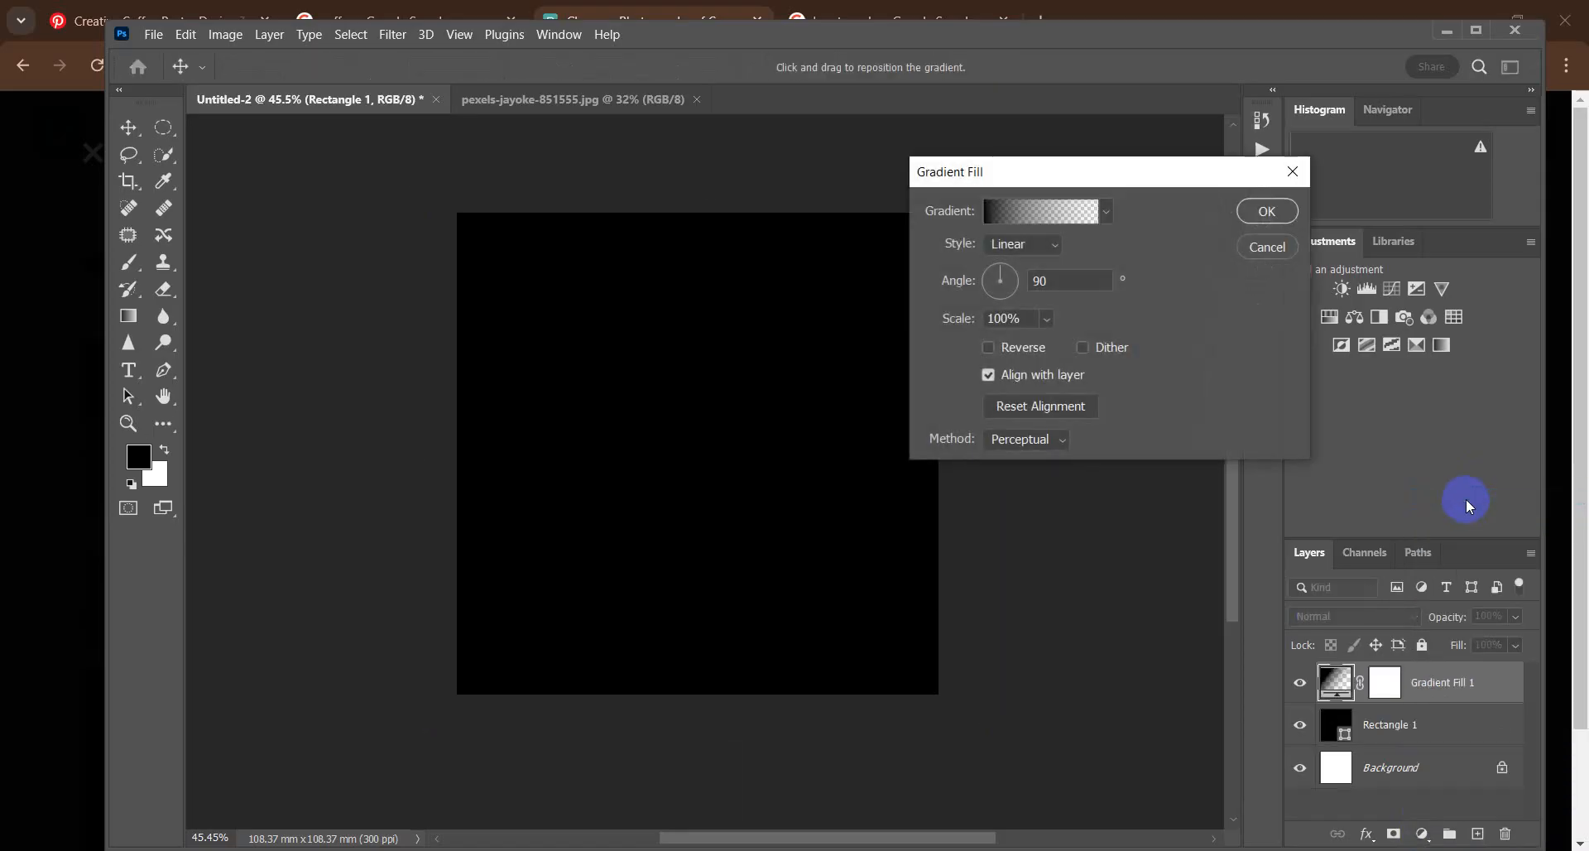
pyautogui.click(1056, 248)
pyautogui.click(1018, 291)
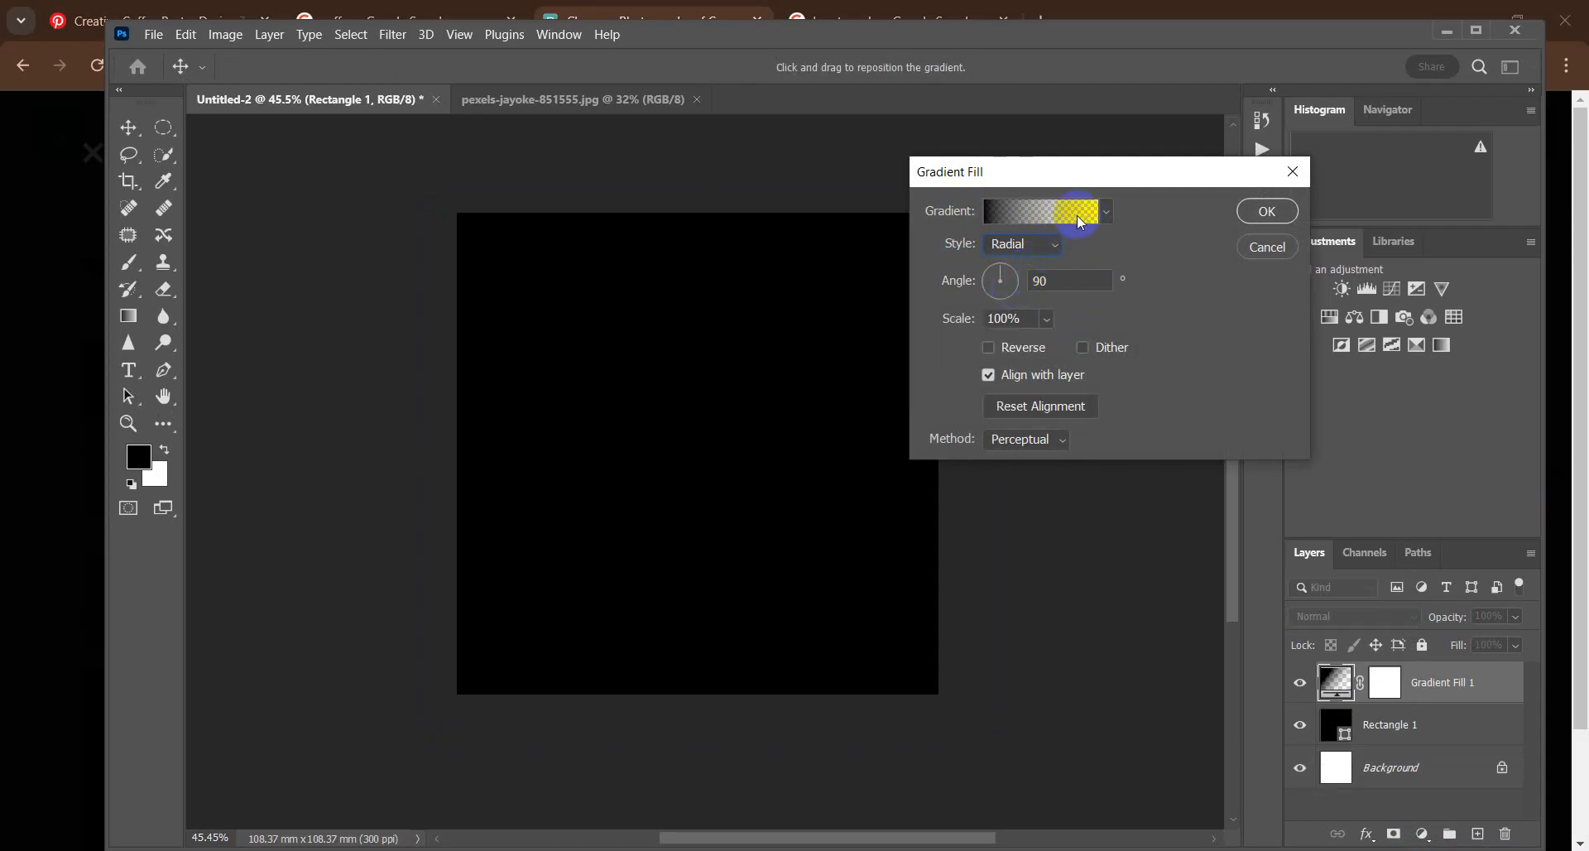
pyautogui.click(1054, 246)
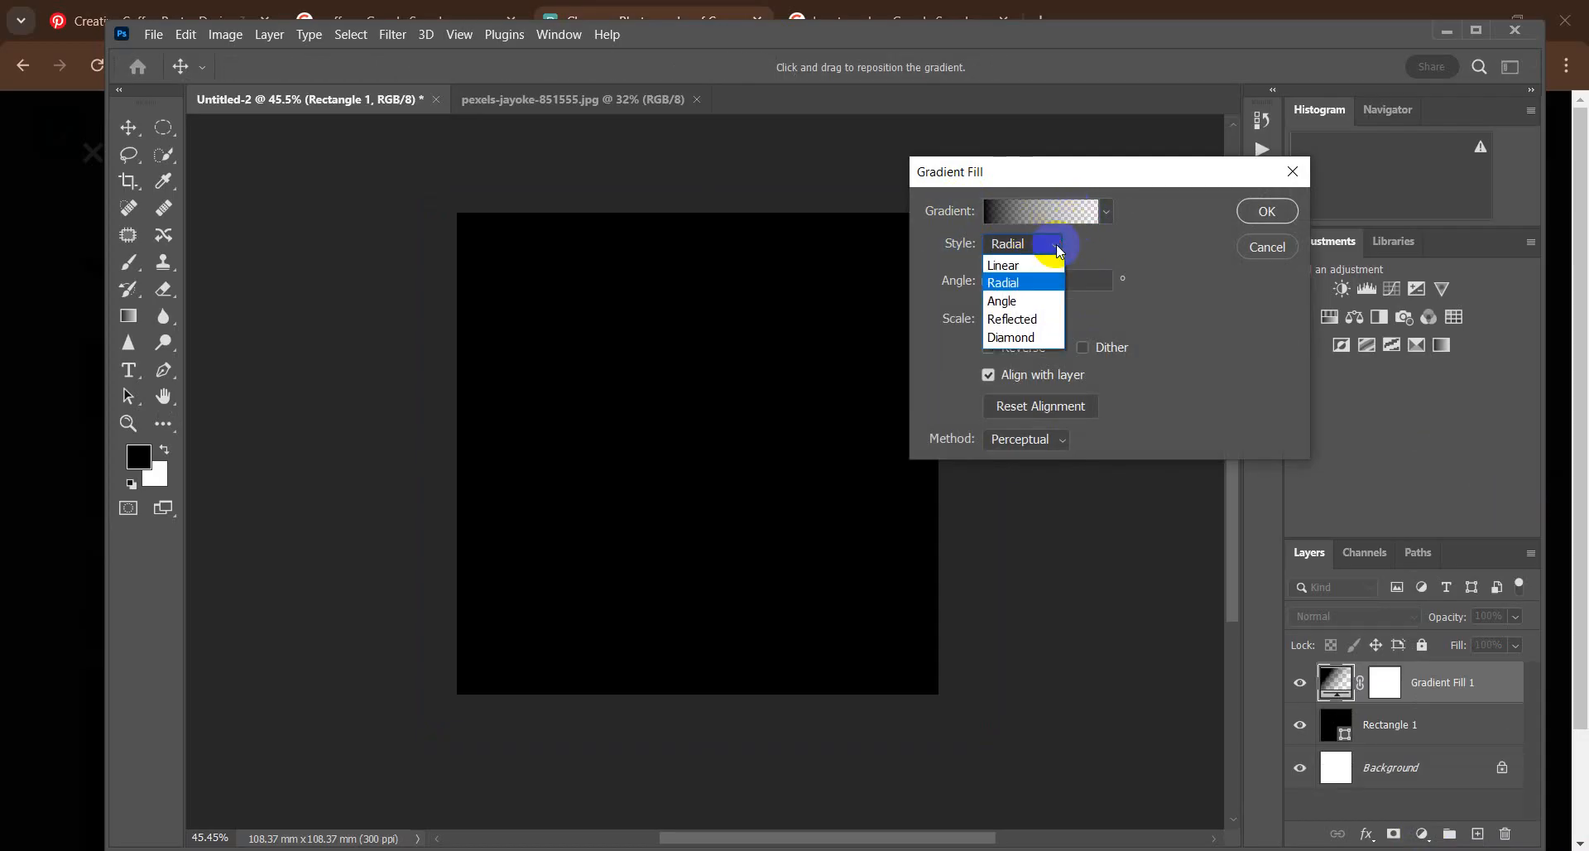
pyautogui.click(1029, 291)
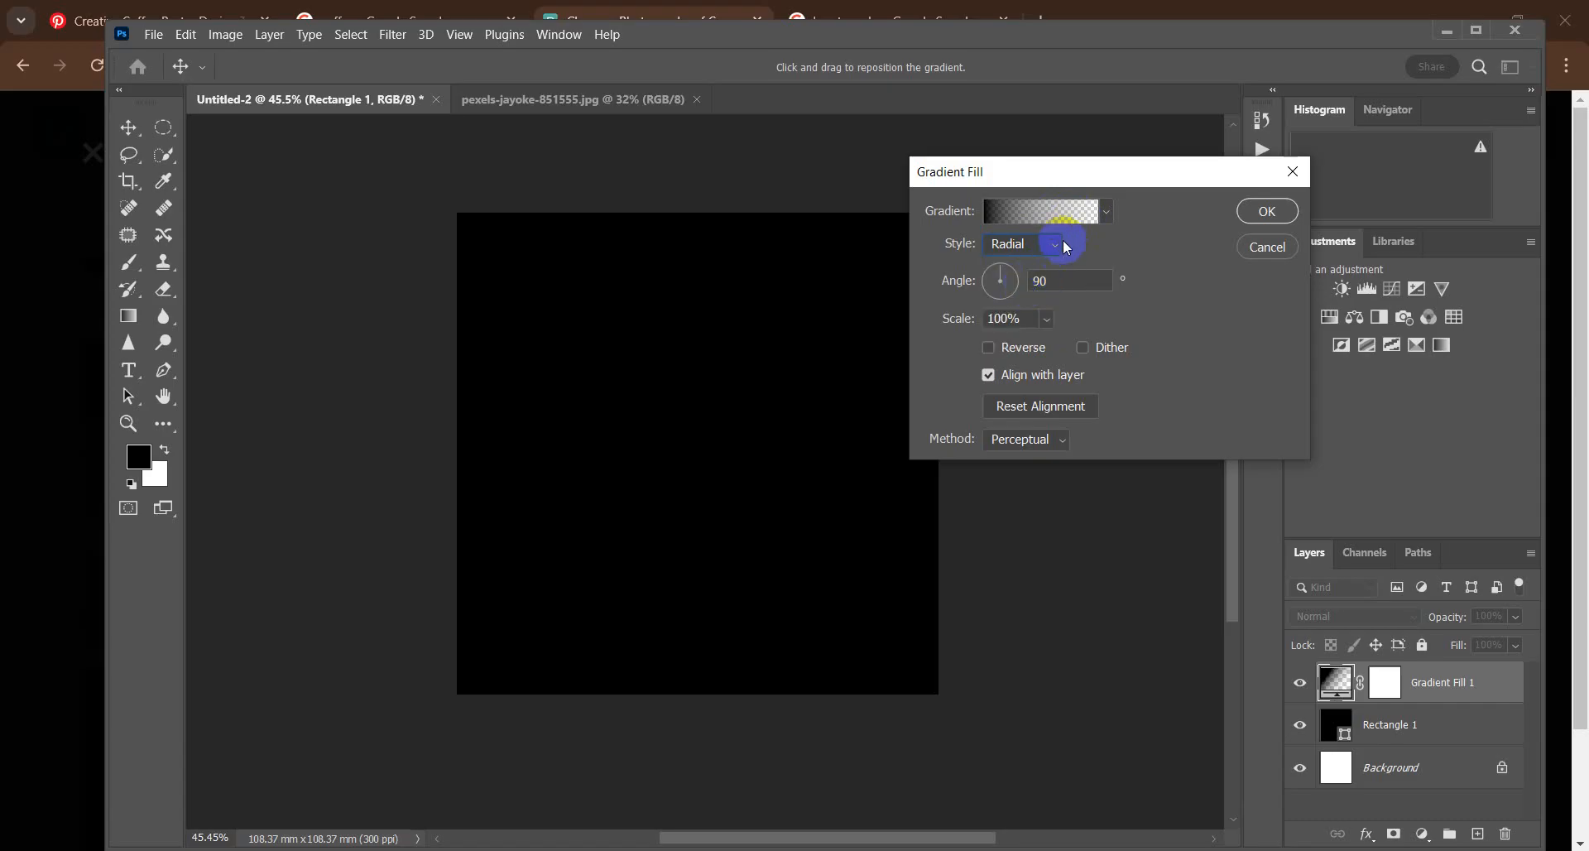
# Step: Try the Foreground to Background preset from the Basics group in the Gradient Editor
pyautogui.click(1029, 212)
pyautogui.moveTo(710, 84); pyautogui.dragTo(1042, 91)
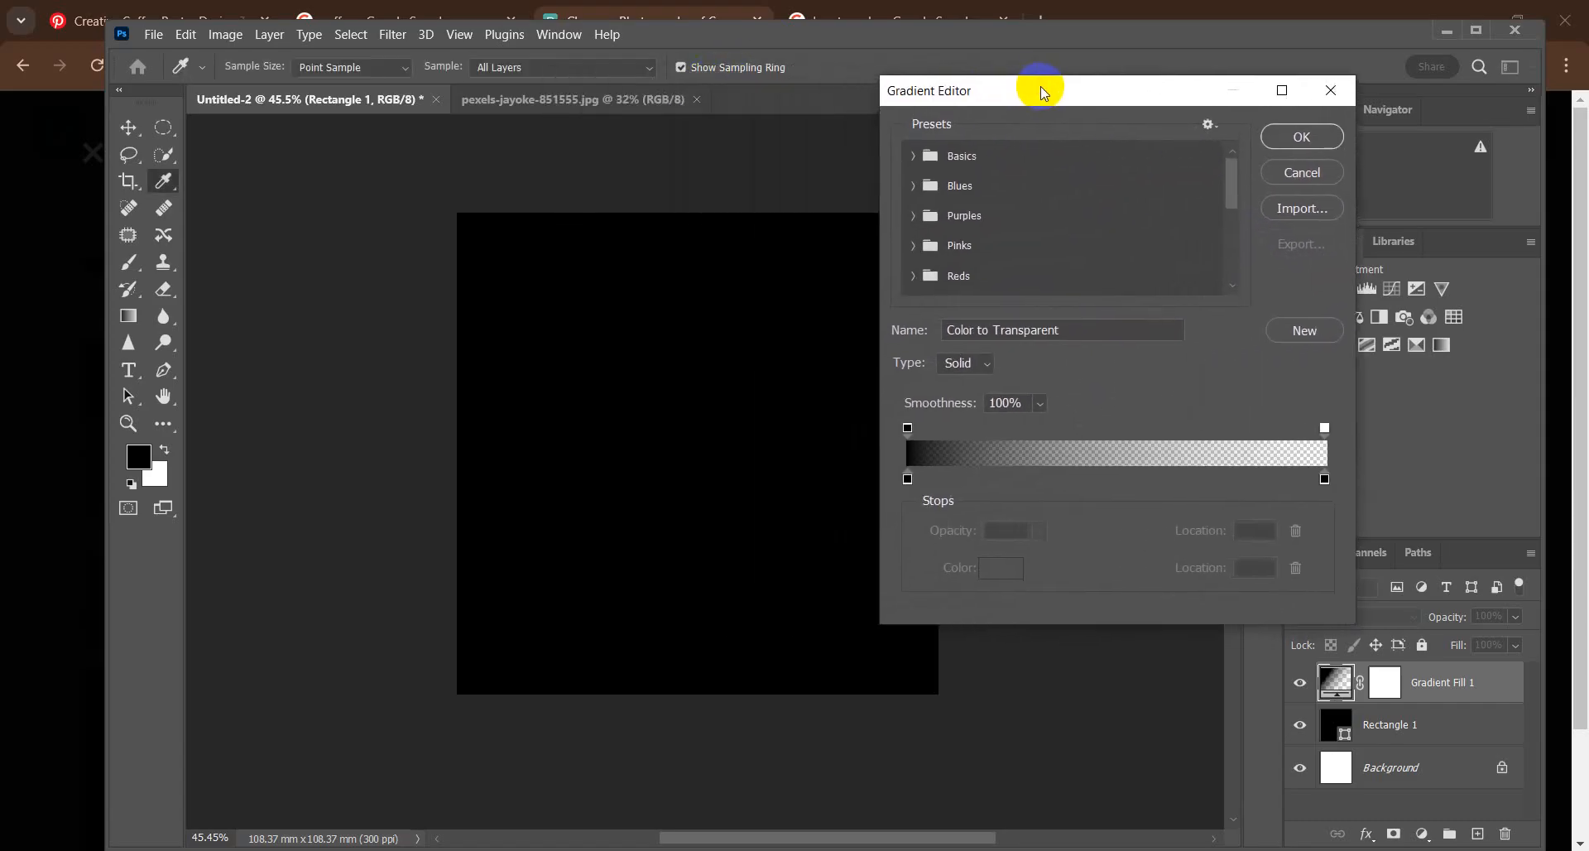
pyautogui.click(911, 155)
pyautogui.click(999, 190)
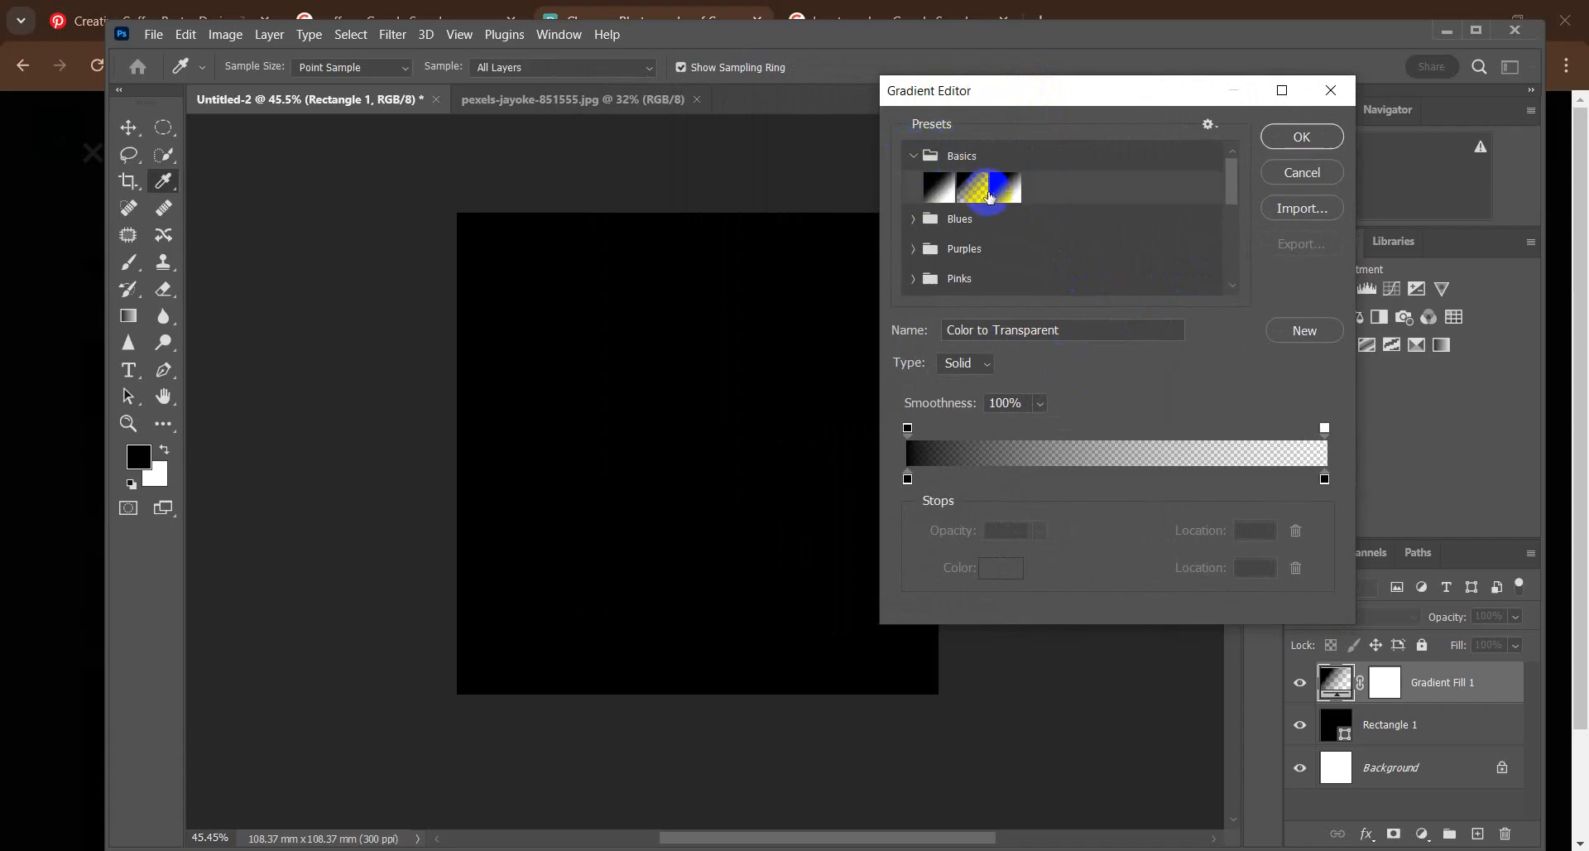
pyautogui.click(972, 189)
pyautogui.click(939, 189)
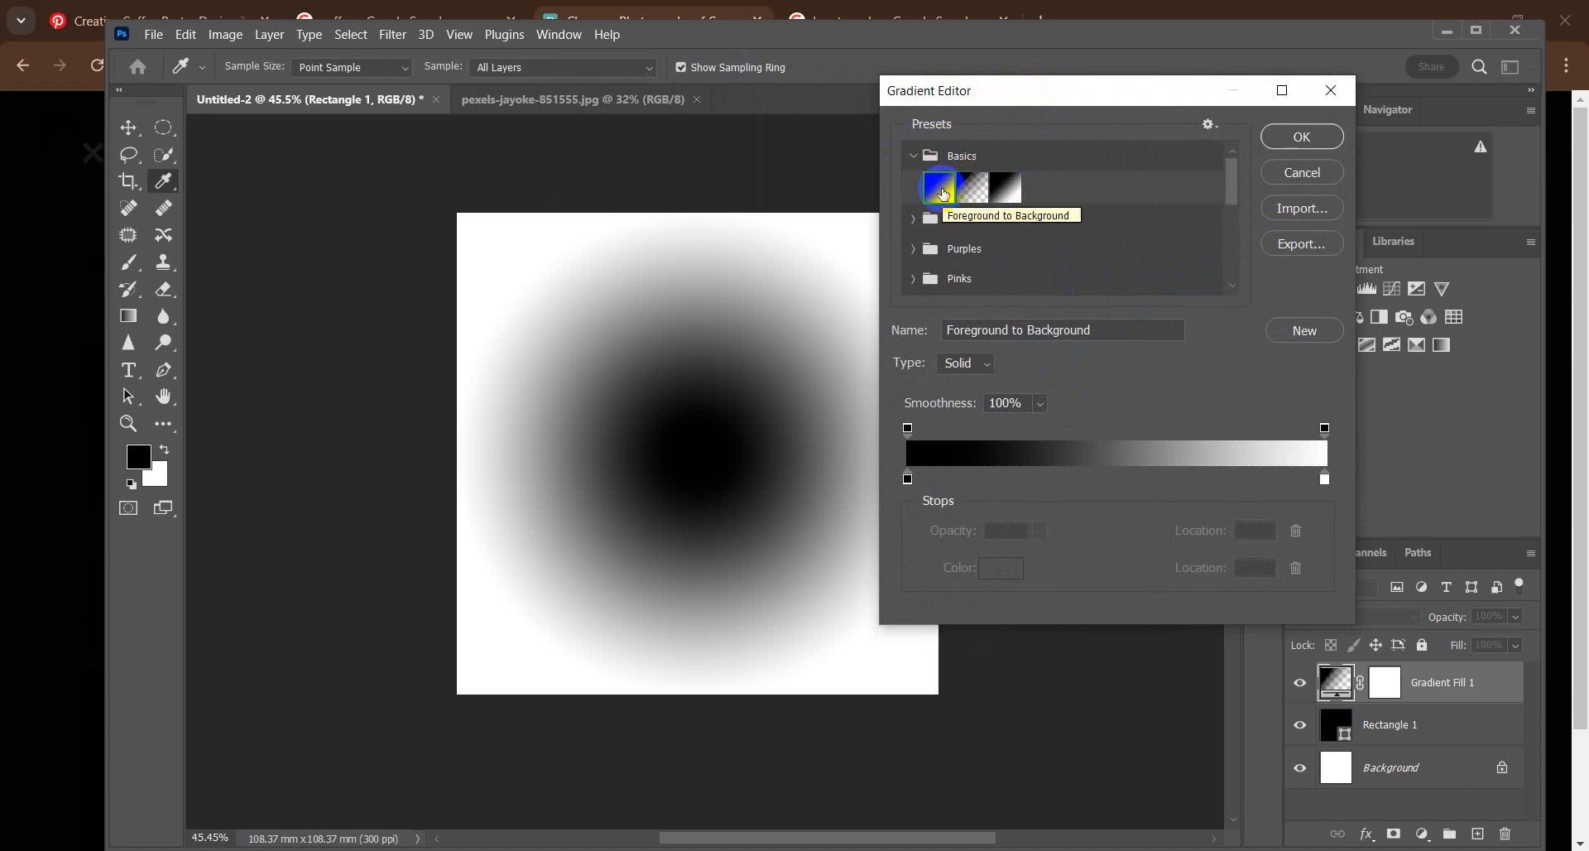
pyautogui.click(974, 189)
pyautogui.click(939, 188)
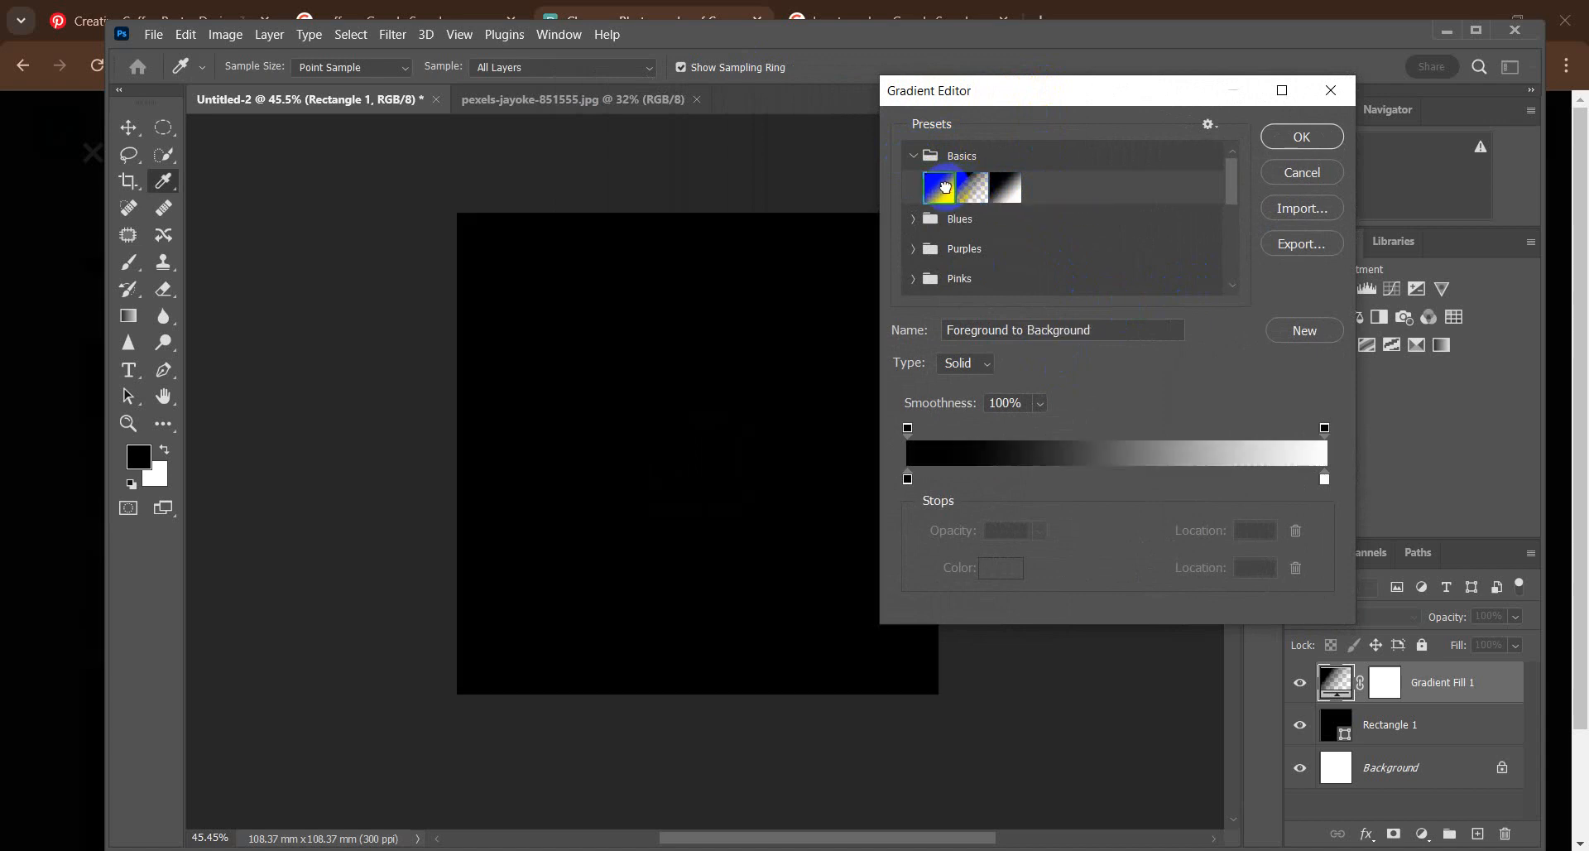
pyautogui.click(914, 157)
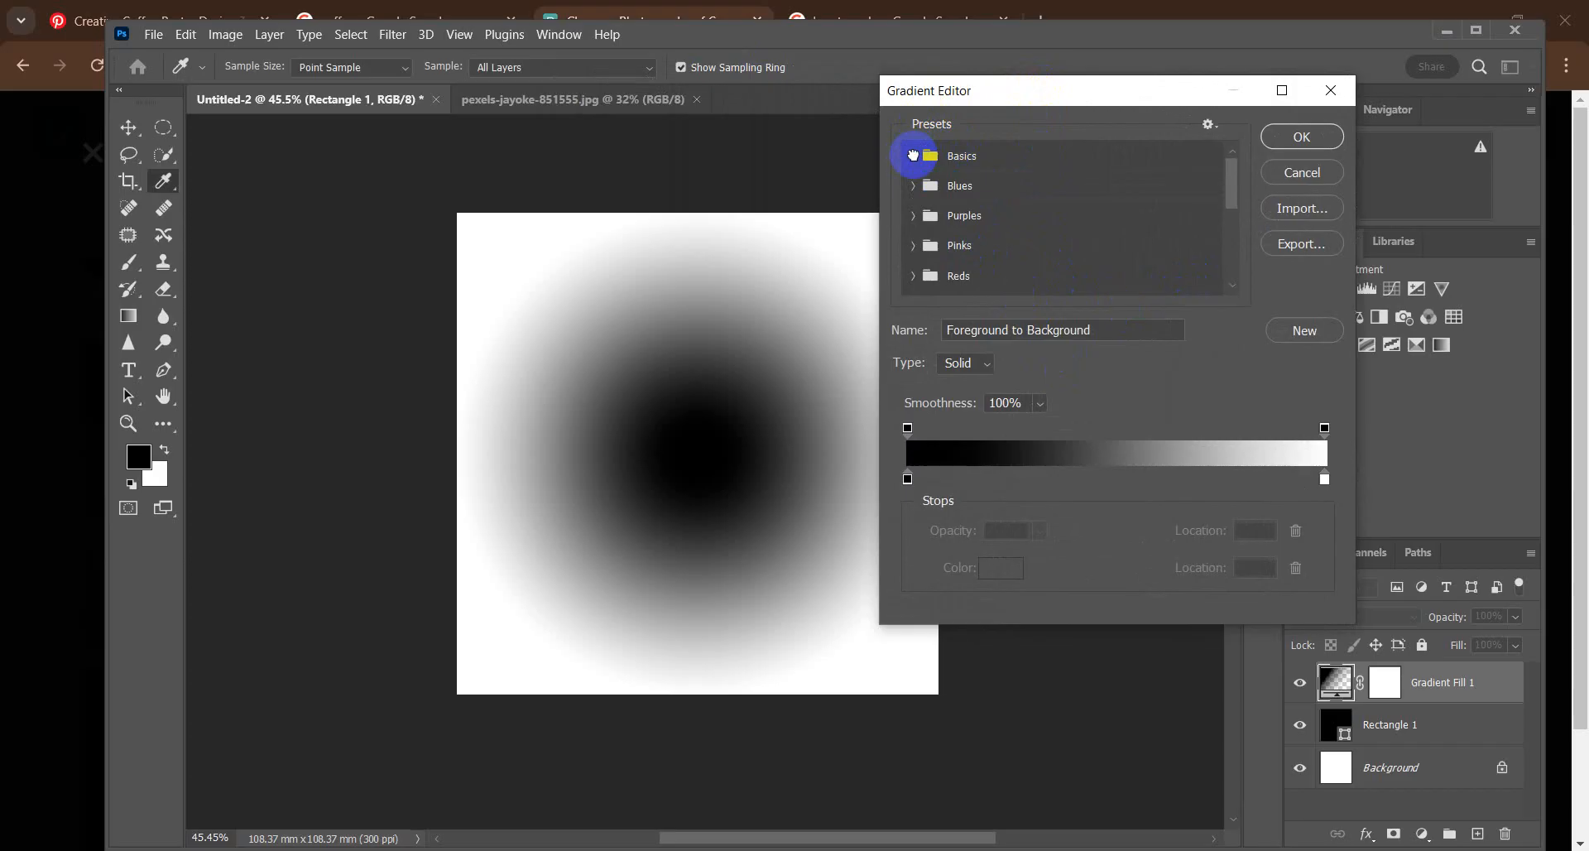
# Step: Try reversing the gradient to run from white to black with its colour midpoint at 22%, and cancel the gradient fill
pyautogui.moveTo(1325, 428); pyautogui.dragTo(1056, 432)
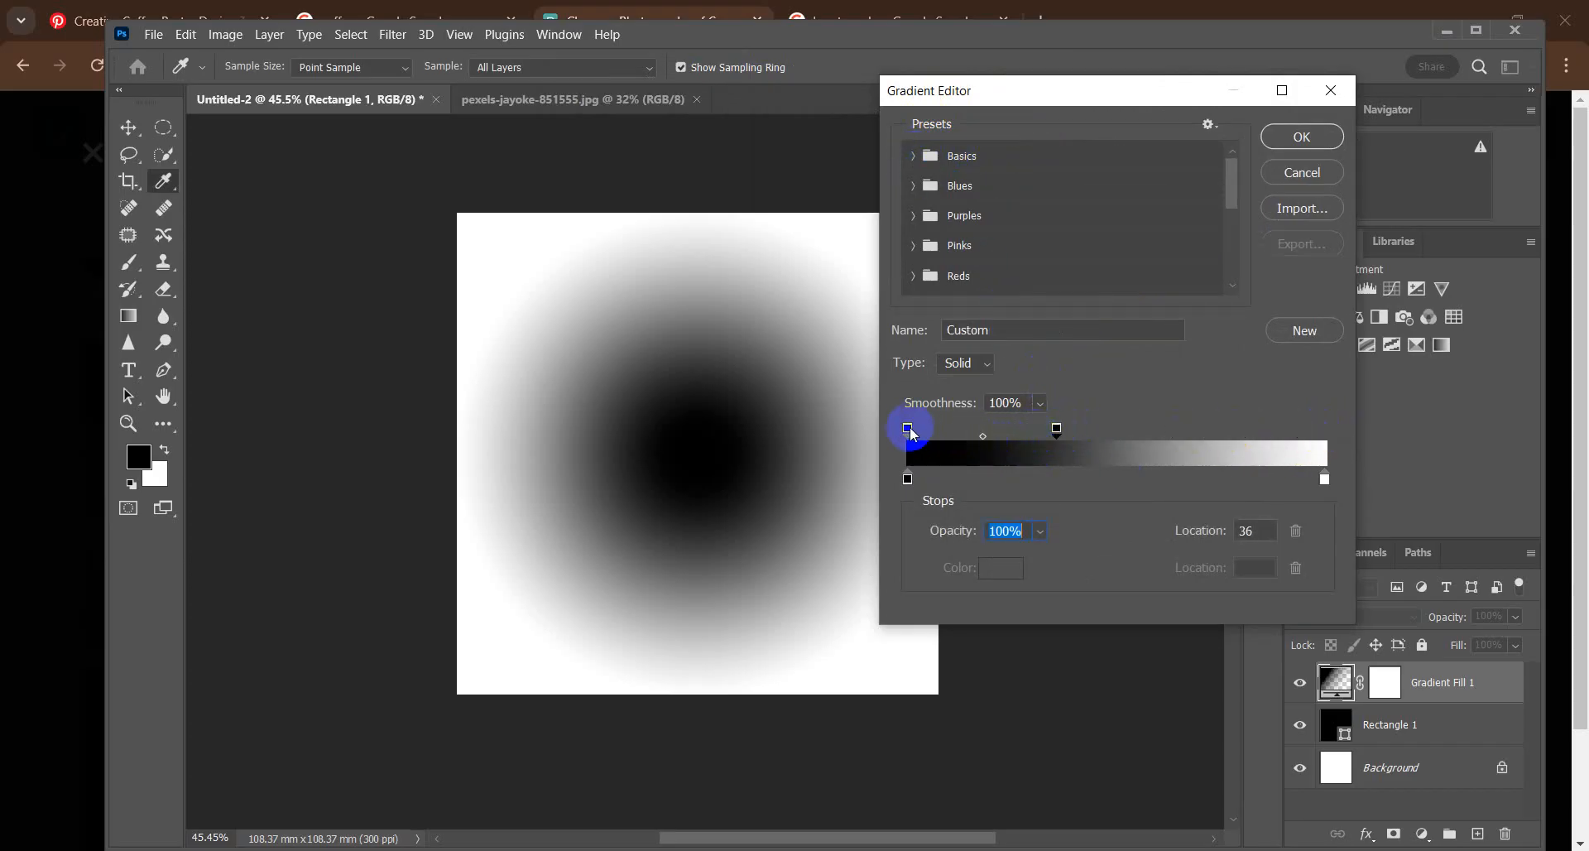
pyautogui.moveTo(910, 431); pyautogui.dragTo(1342, 416)
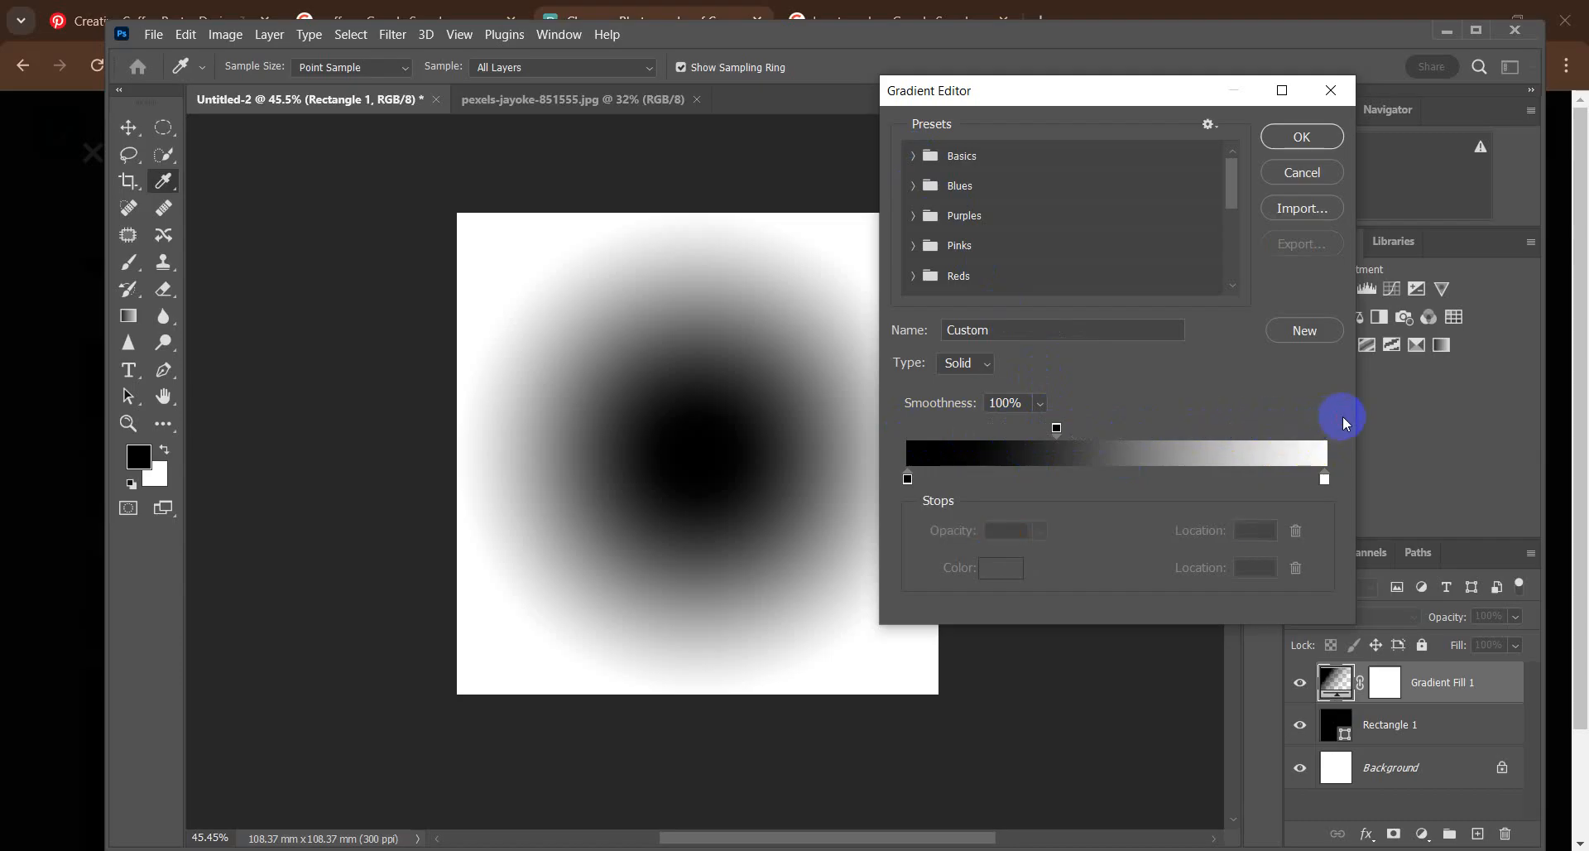
pyautogui.moveTo(908, 478); pyautogui.dragTo(1199, 471)
pyautogui.moveTo(1326, 480); pyautogui.dragTo(909, 473)
pyautogui.moveTo(1056, 428); pyautogui.dragTo(1329, 416)
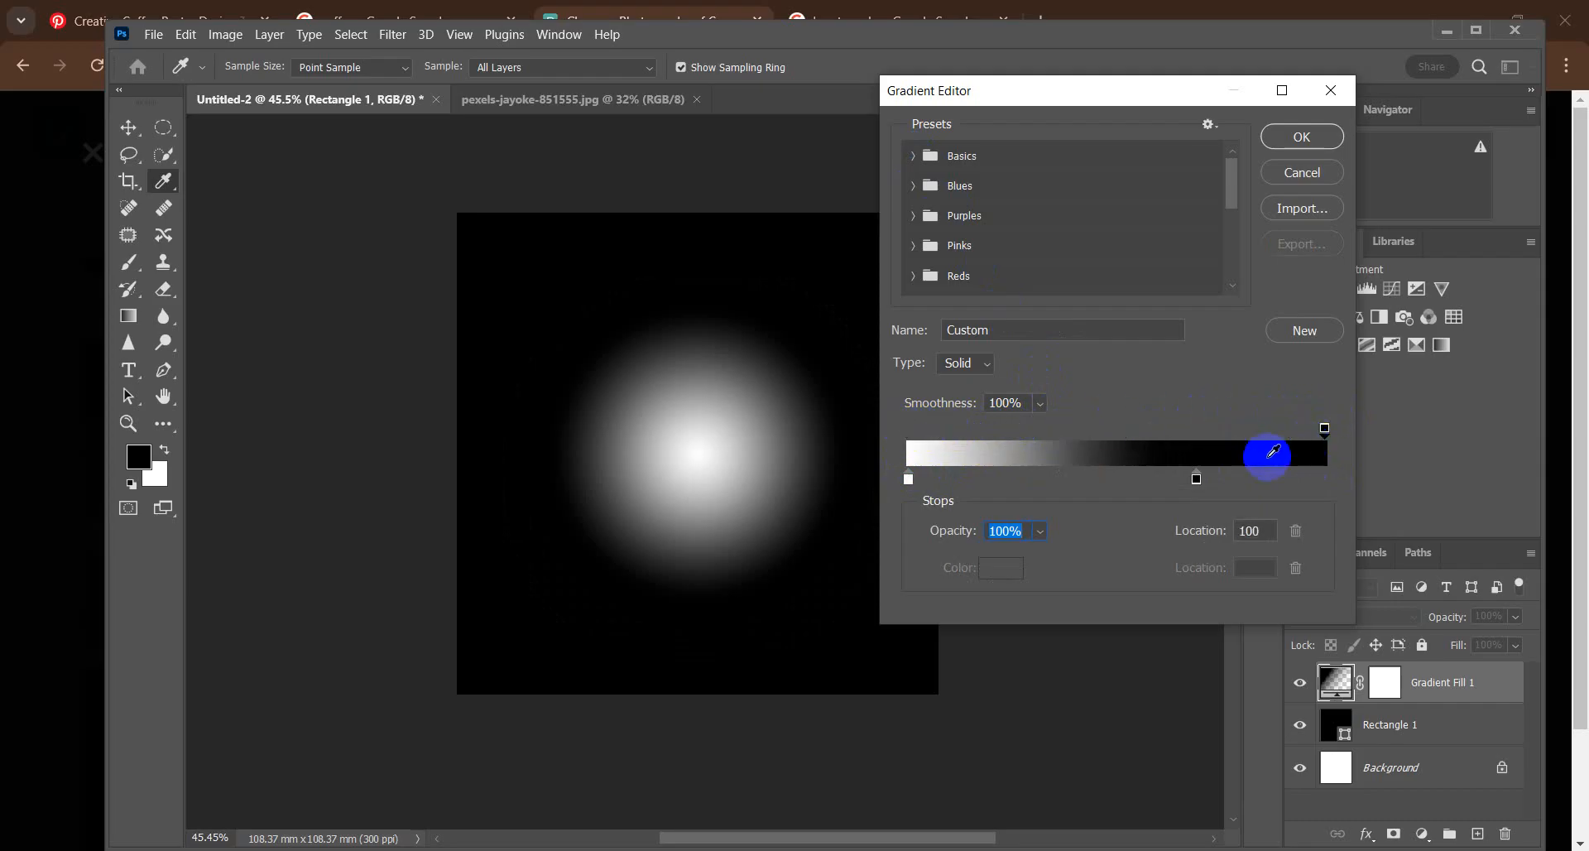
pyautogui.moveTo(1197, 477); pyautogui.dragTo(1330, 475)
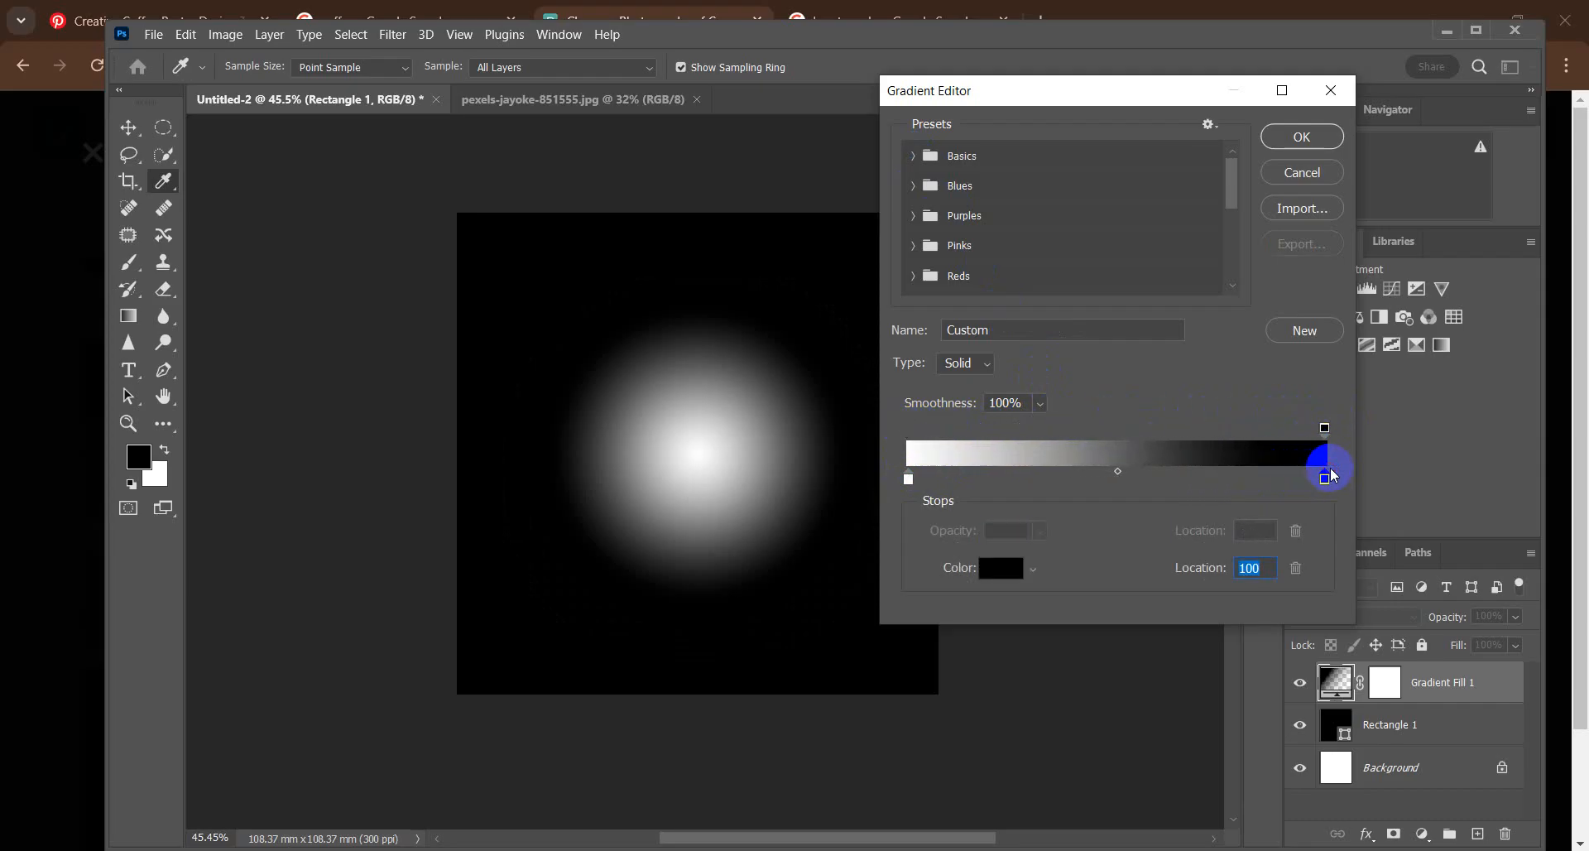
pyautogui.moveTo(1113, 474); pyautogui.dragTo(1003, 479)
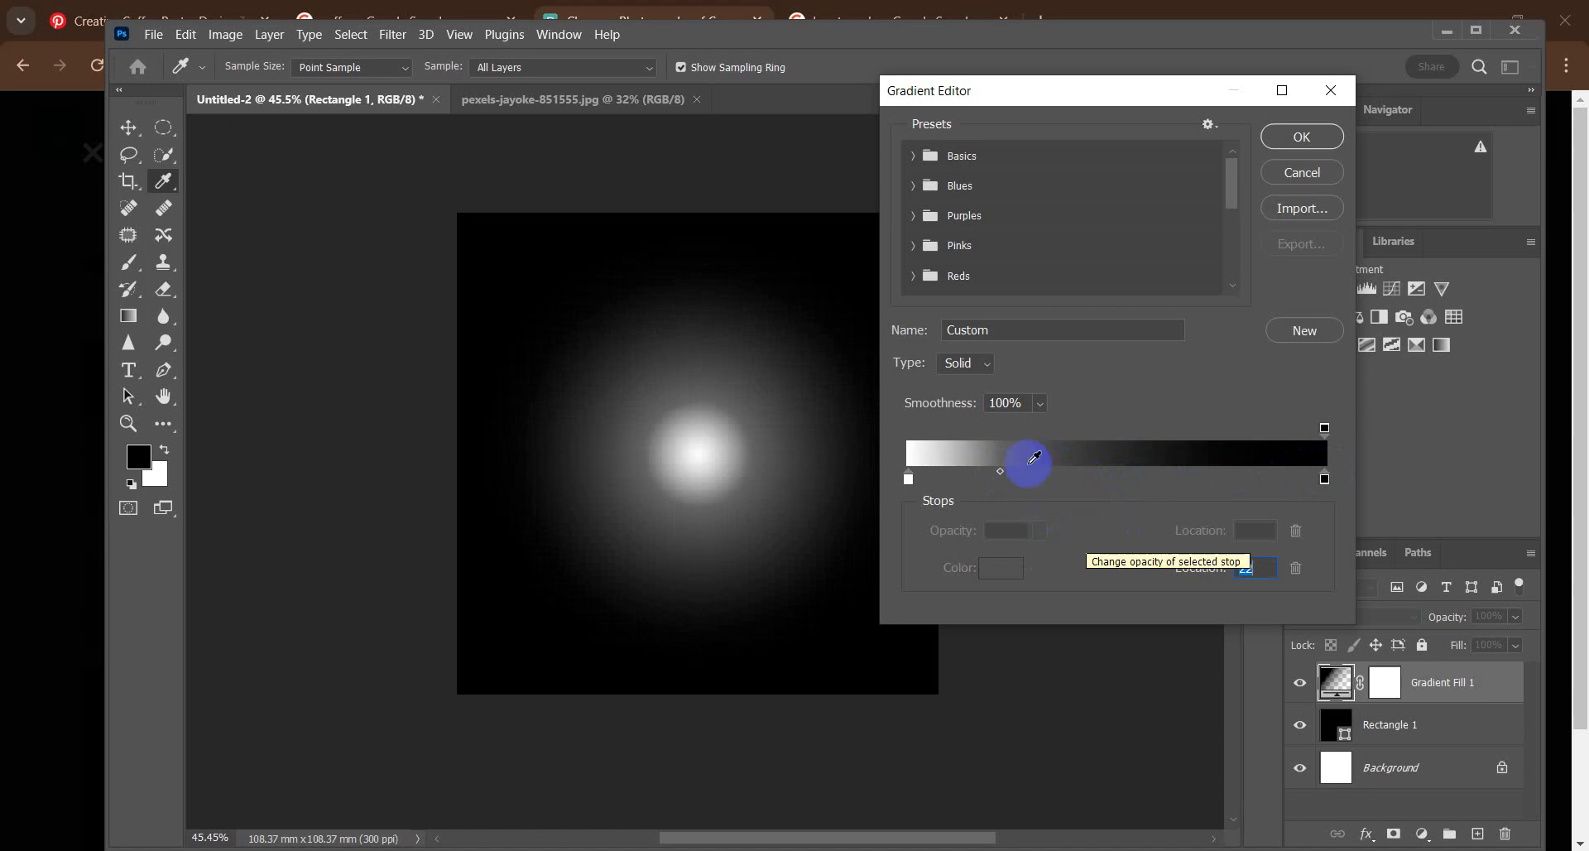
pyautogui.click(1330, 90)
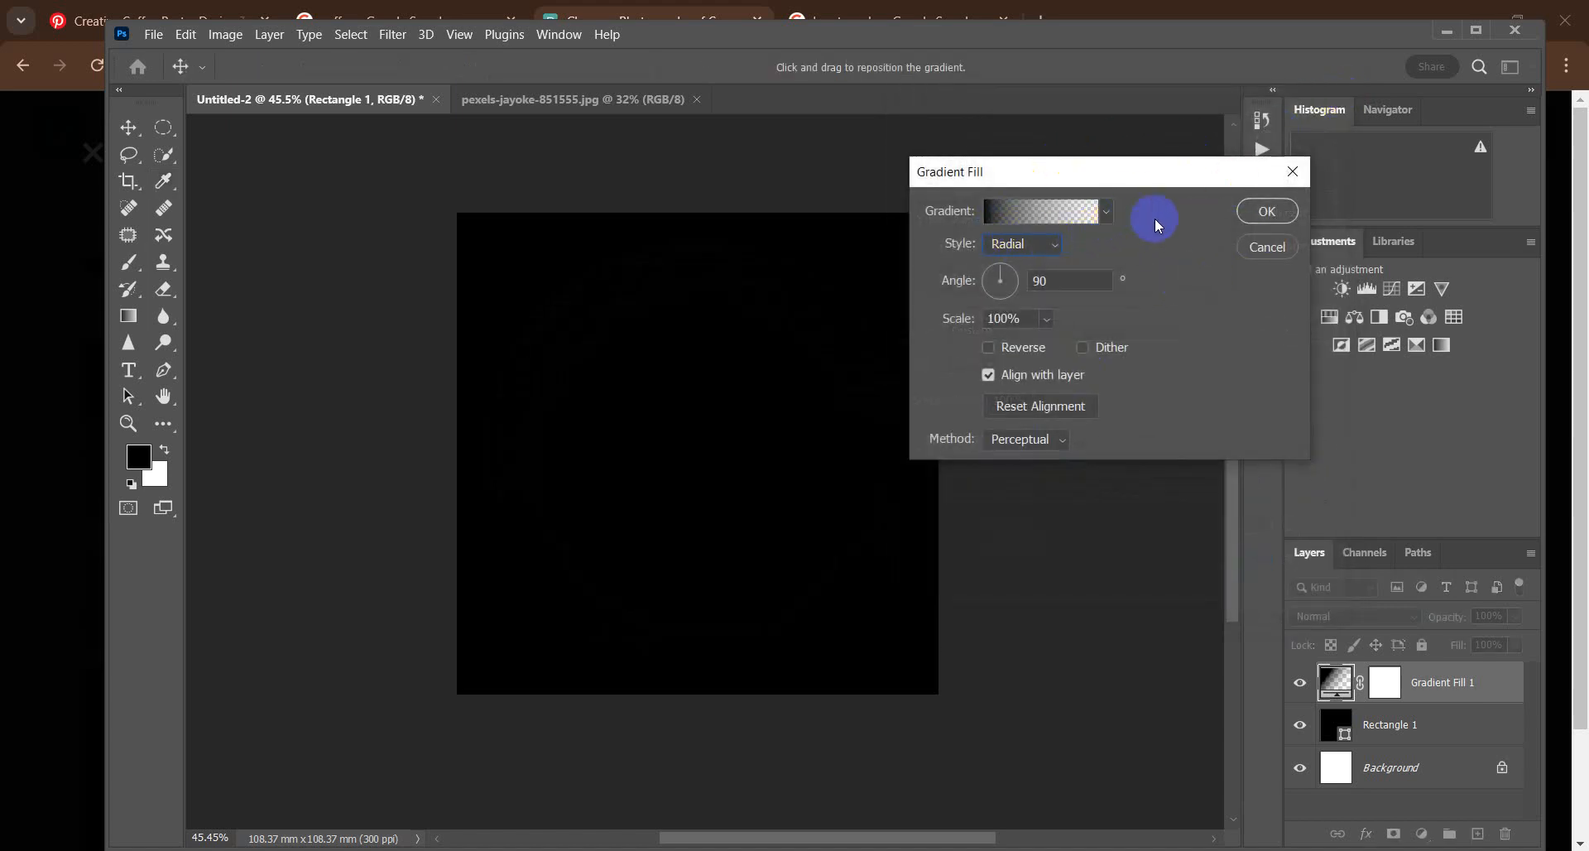
pyautogui.click(1291, 171)
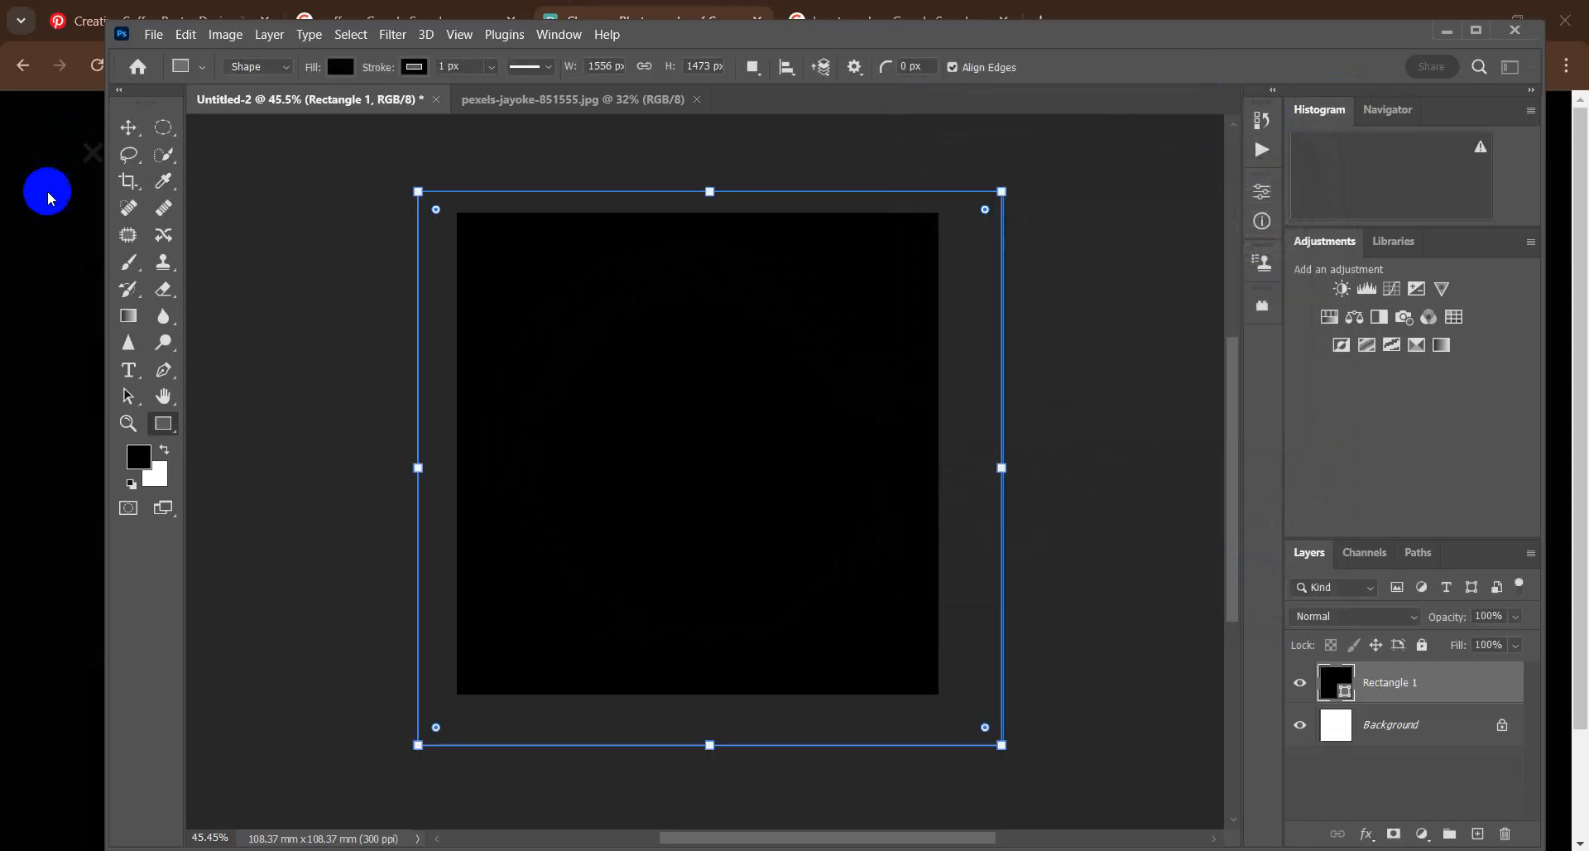
# Step: Activate the Brush tool and rasterize the Rectangle 1 layer so it can be painted on
pyautogui.click(127, 263)
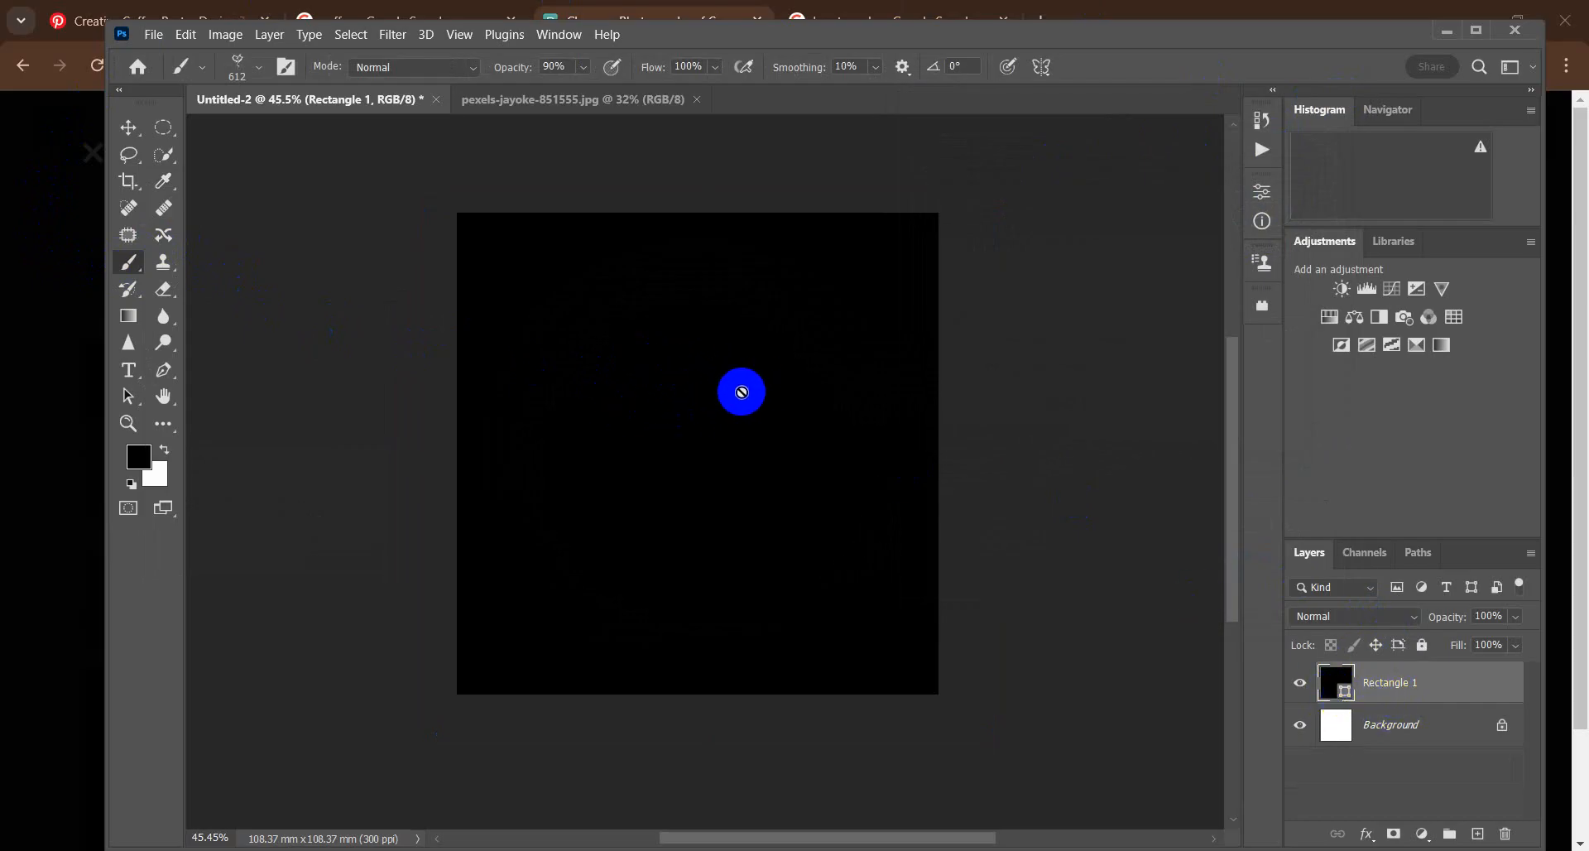
pyautogui.rightClick(1367, 687)
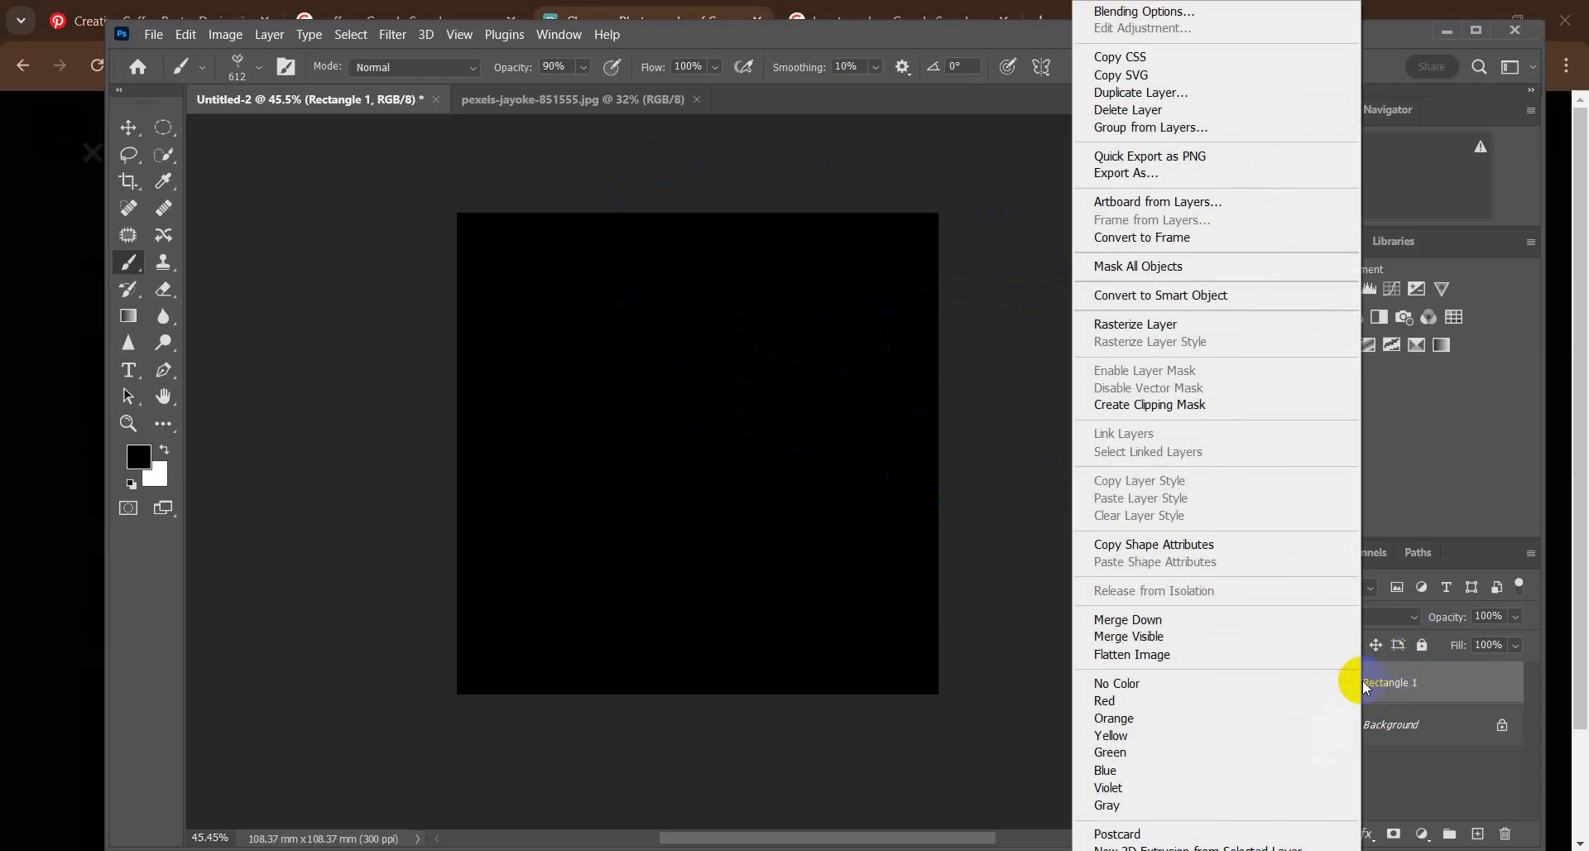
pyautogui.click(1170, 326)
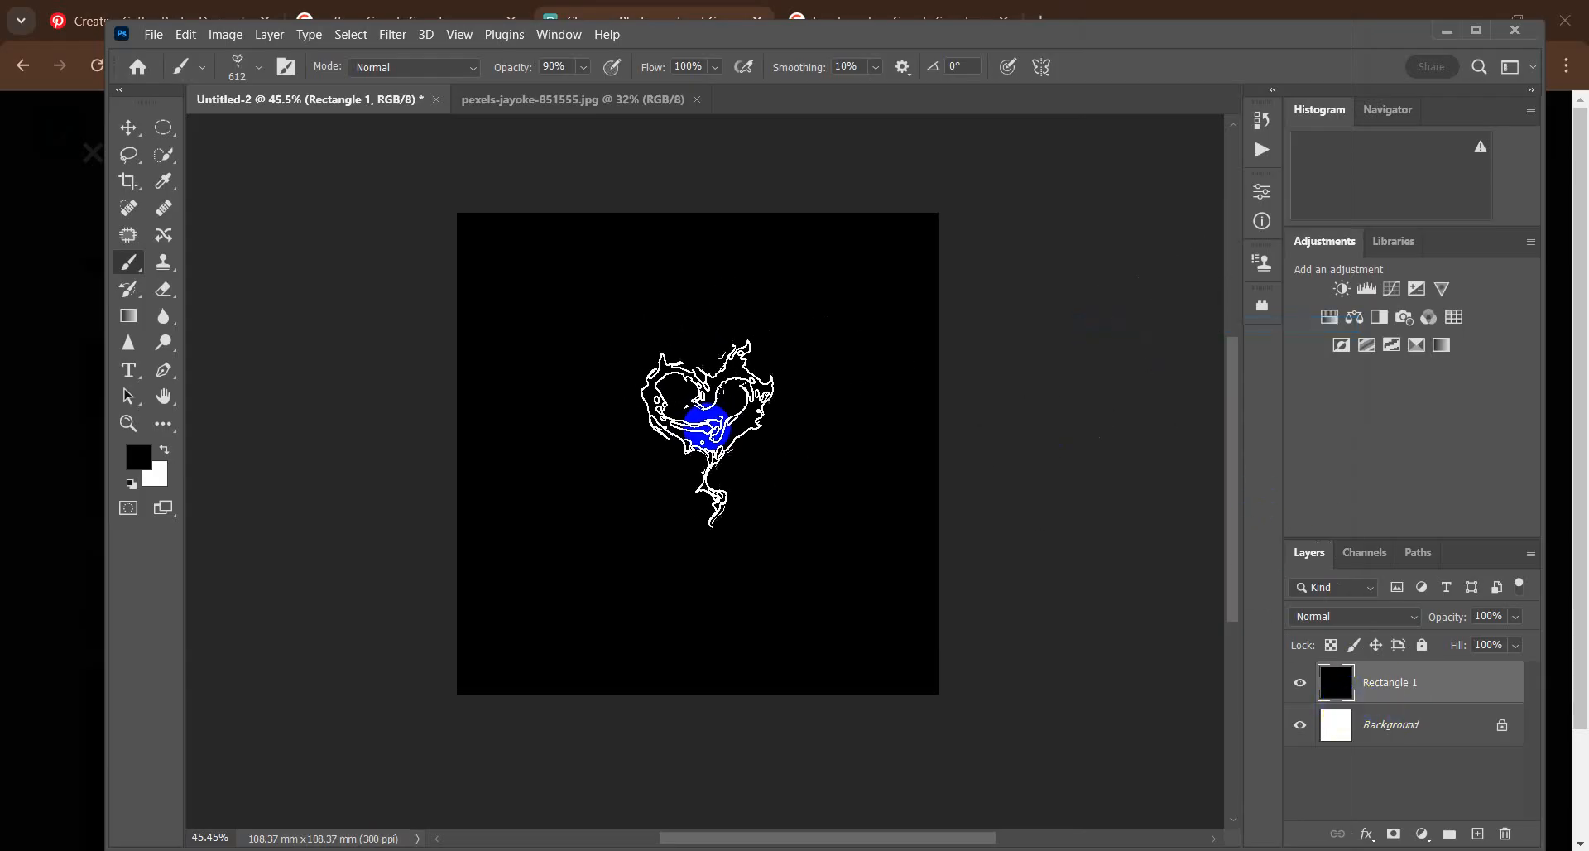
# Step: Choose the Soft Round brush from General Brushes at 612 px and make white the foreground colour
pyautogui.click(135, 129)
pyautogui.click(126, 263)
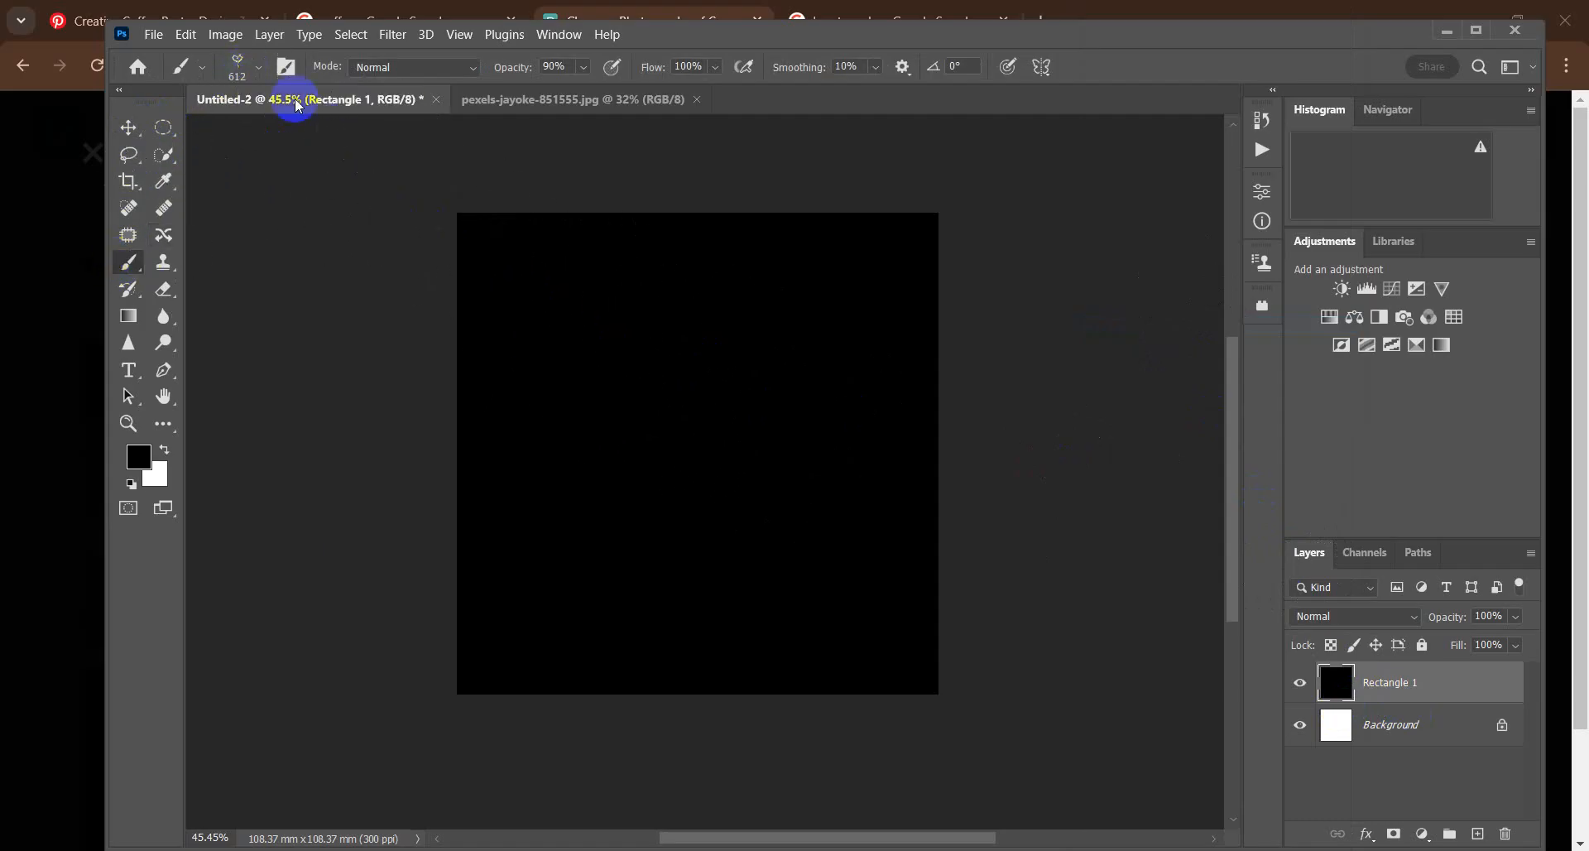
pyautogui.click(259, 72)
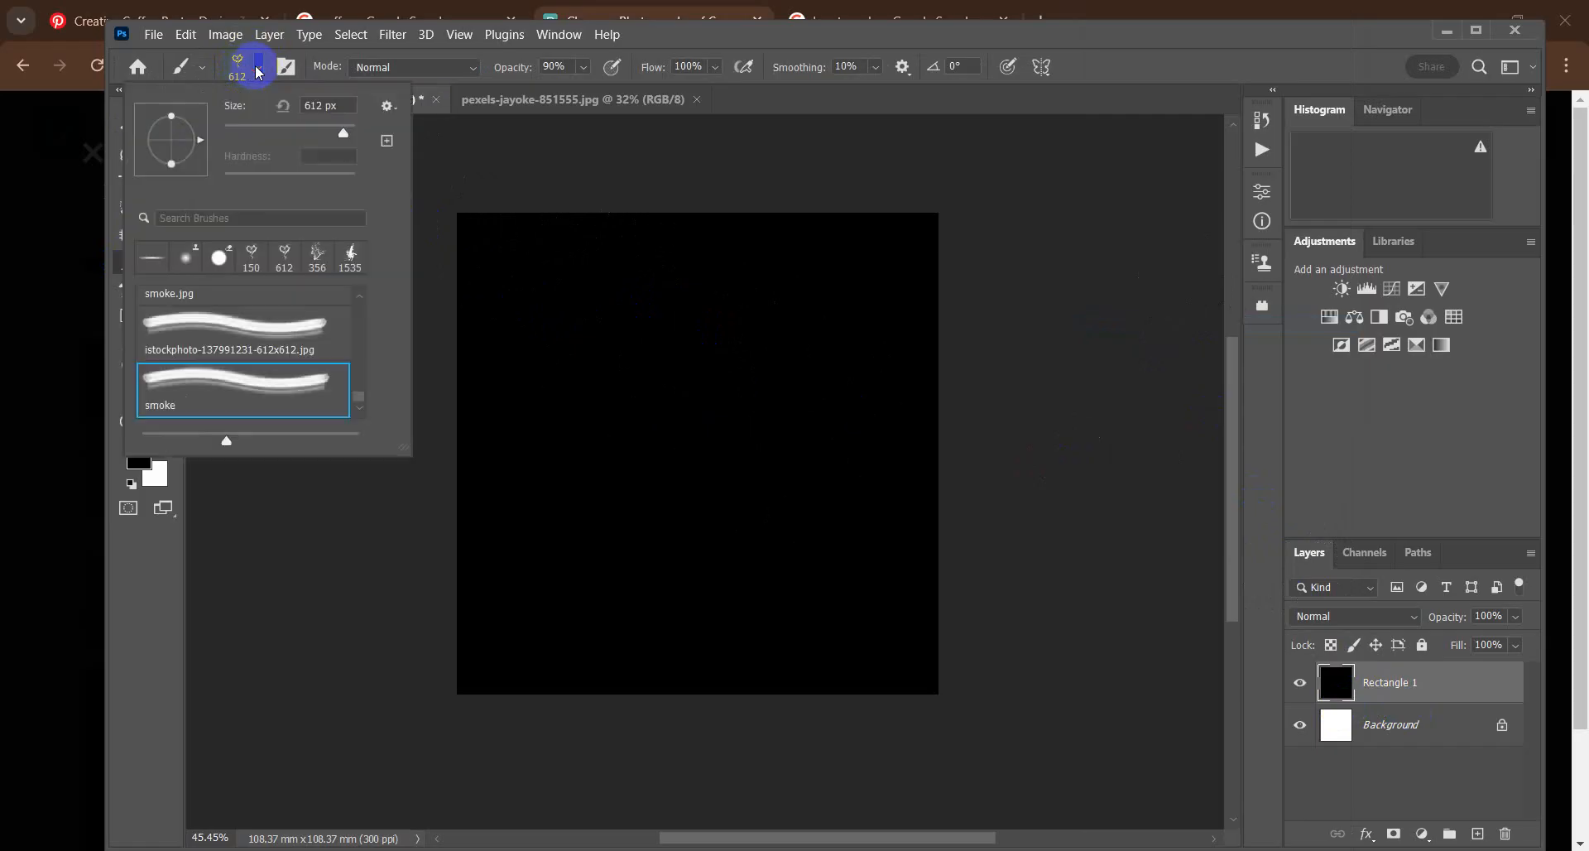
pyautogui.scroll(8, 236, 340)
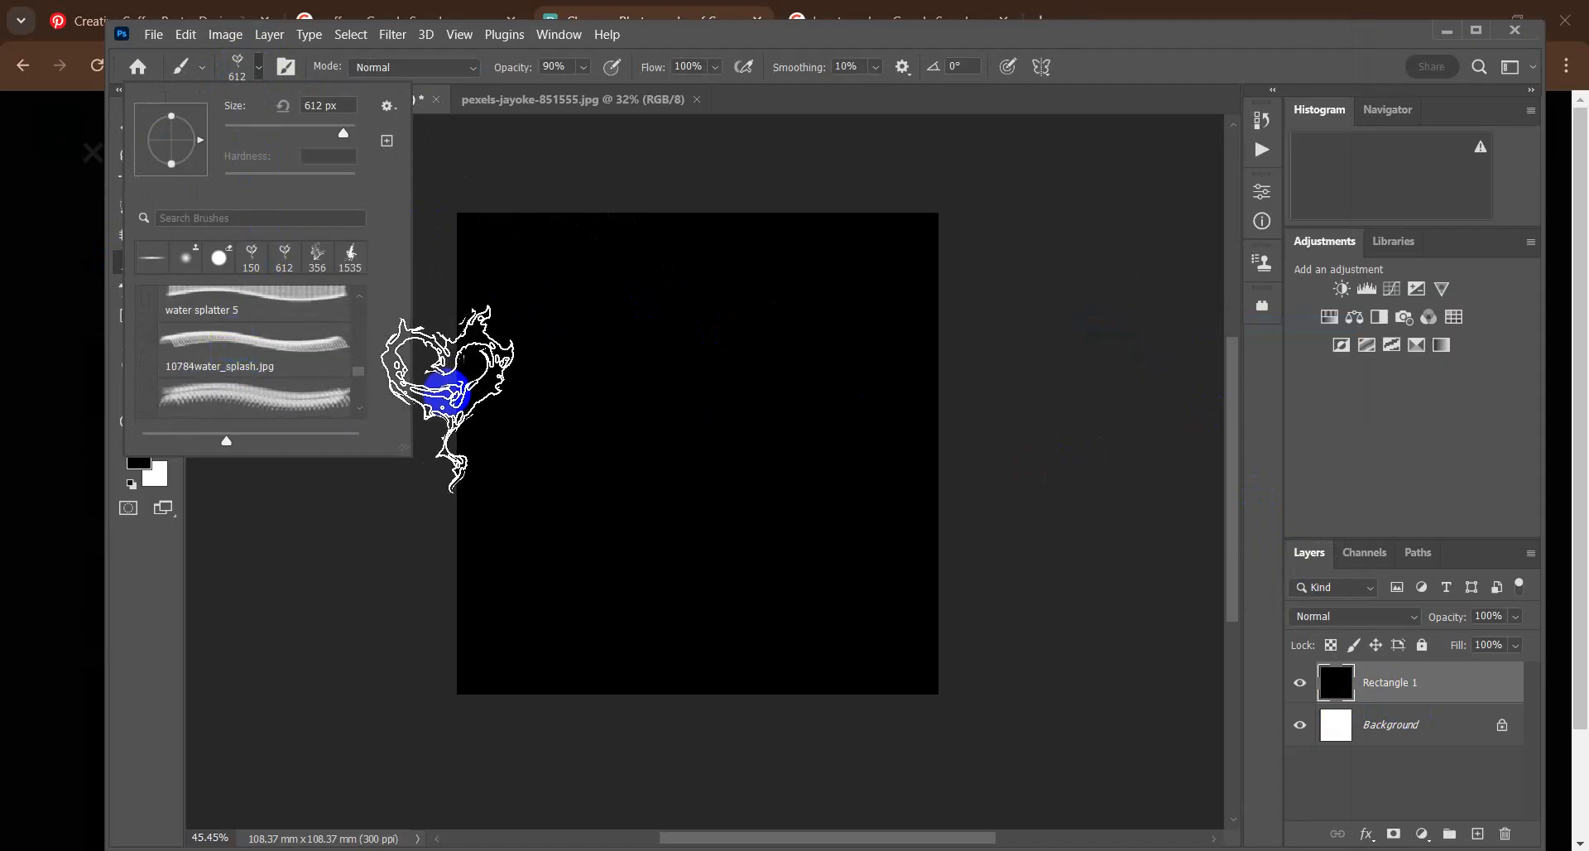
pyautogui.scroll(3, 358, 343)
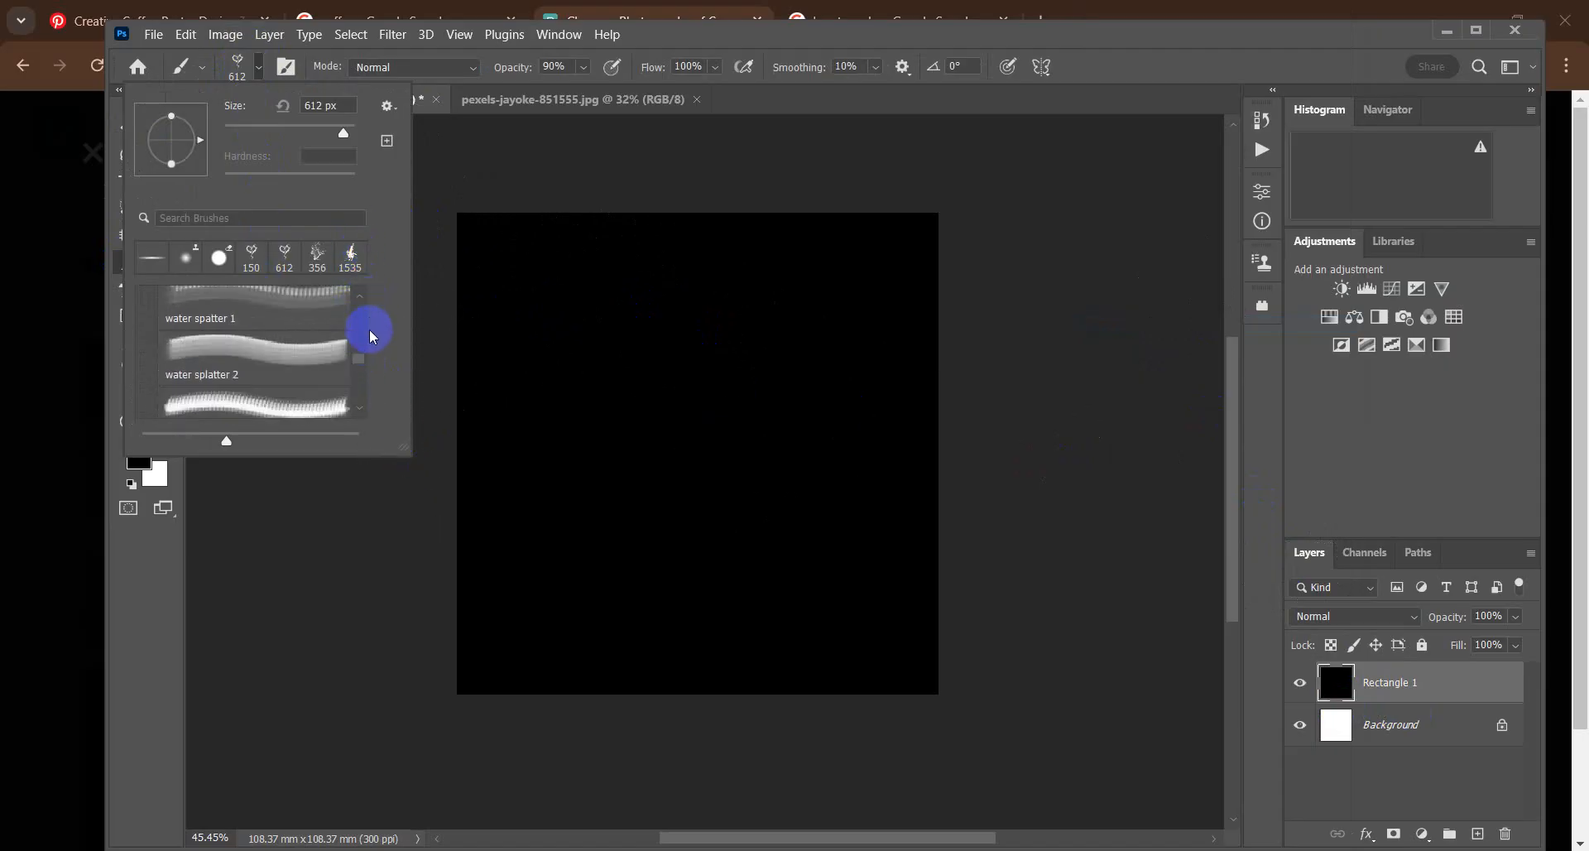
pyautogui.moveTo(359, 362); pyautogui.dragTo(359, 306)
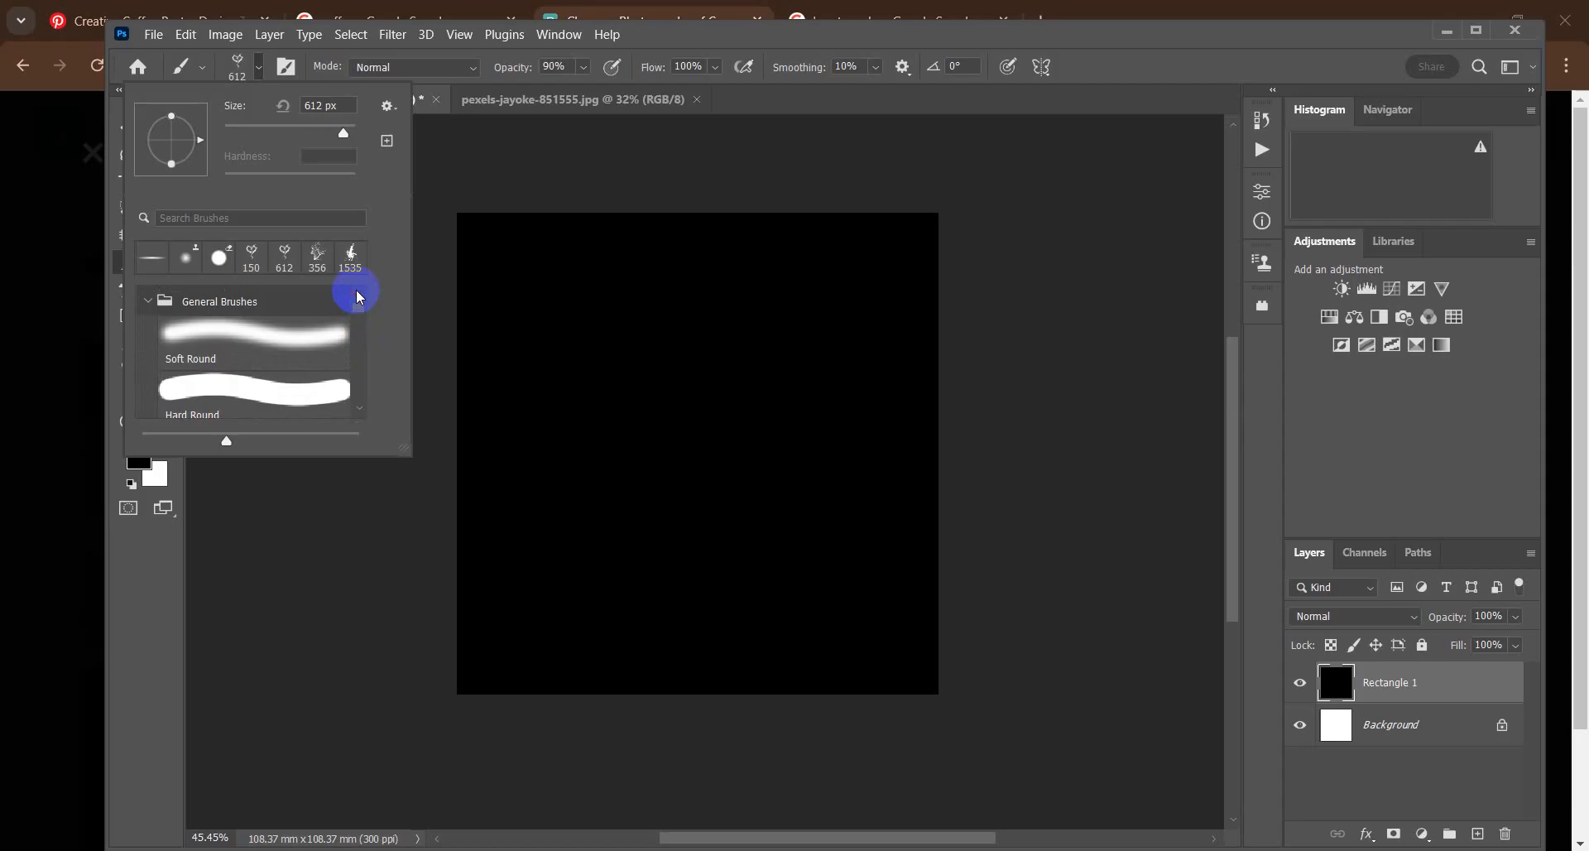
pyautogui.click(217, 349)
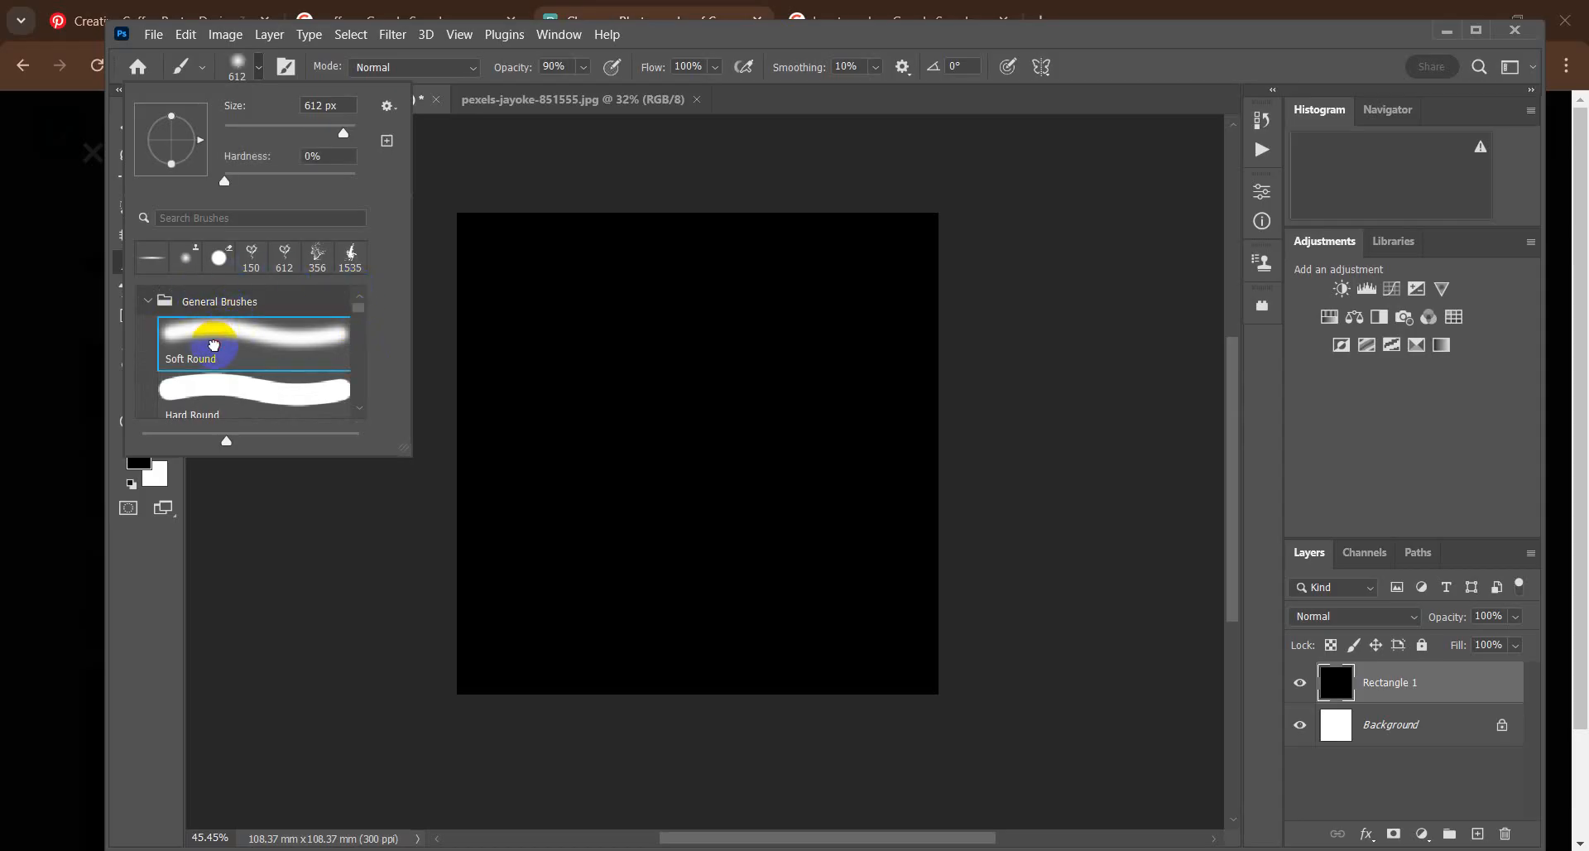
pyautogui.click(704, 432)
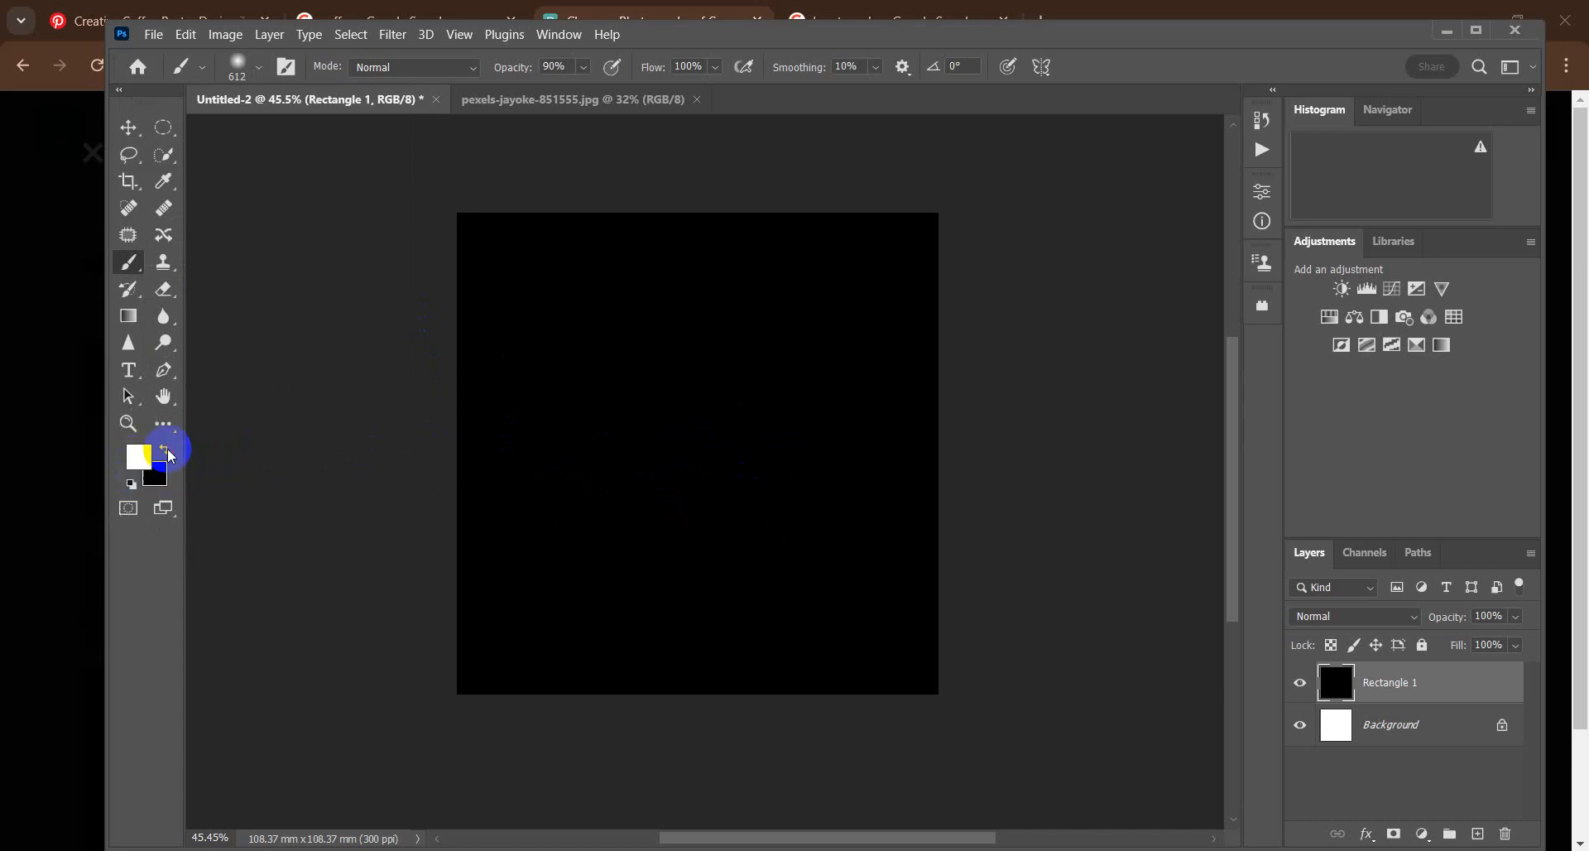
# Step: Try painting and repositioning a white soft glow directly on the Rectangle 1 layer, and undo those changes
pyautogui.click(680, 456)
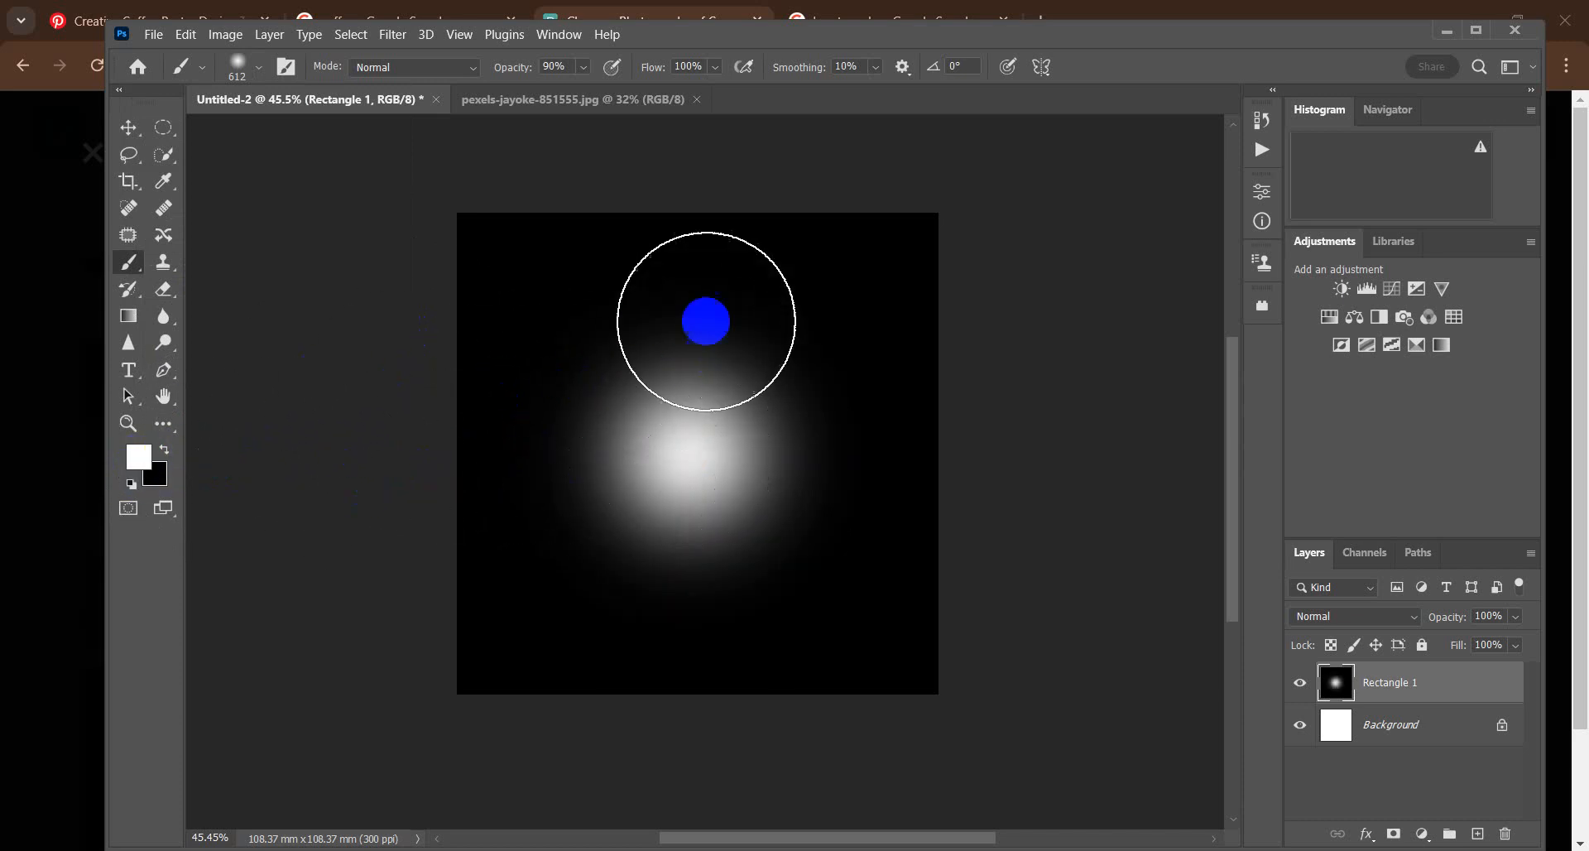
pyautogui.click(128, 127)
pyautogui.moveTo(702, 445); pyautogui.dragTo(710, 449)
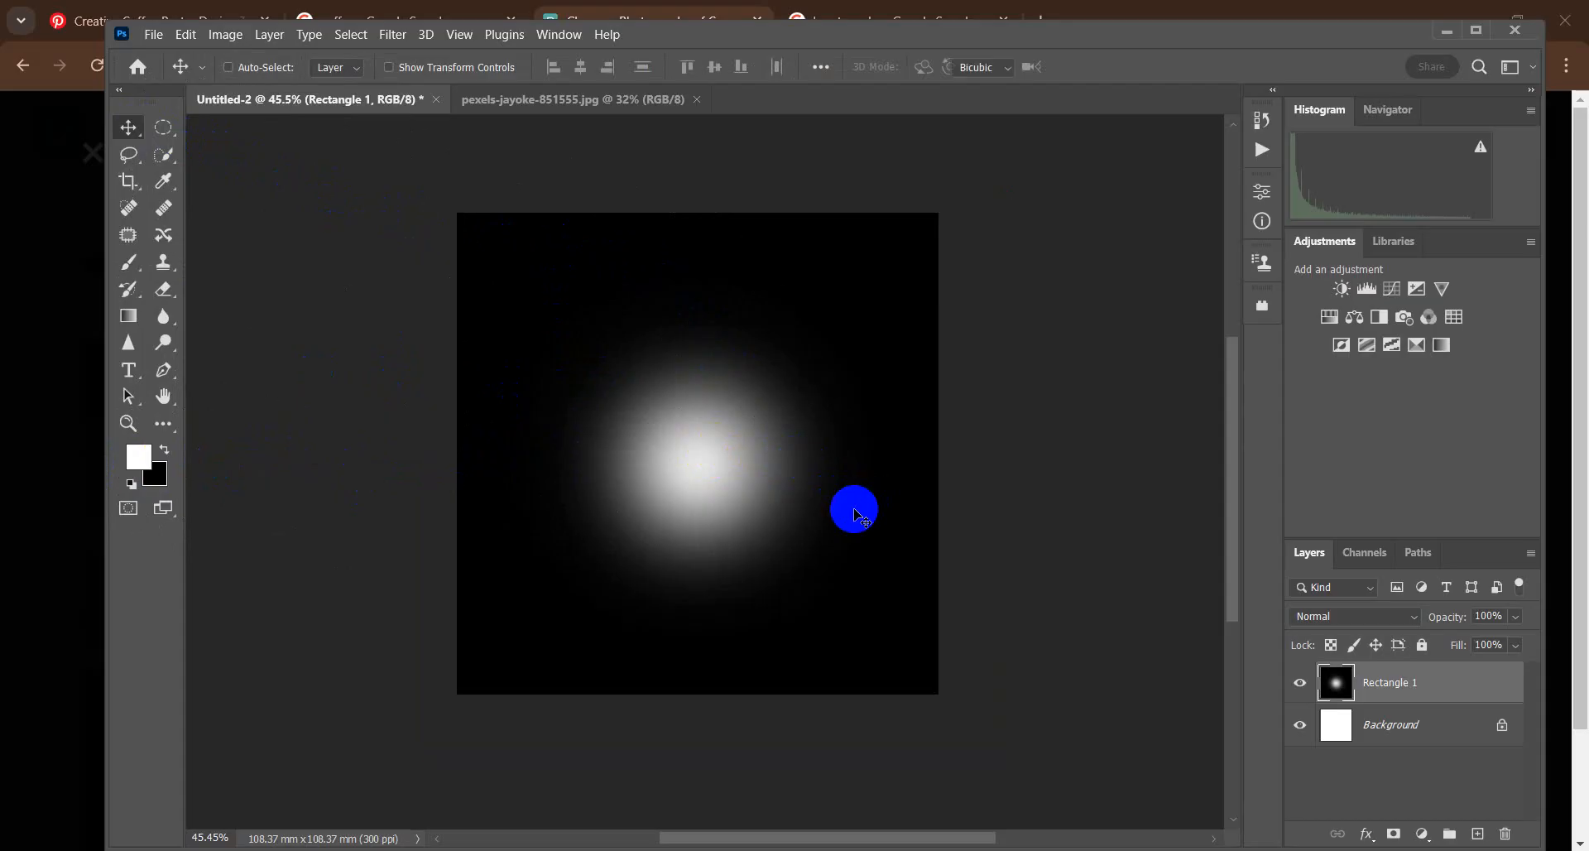
pyautogui.hotkey('ctrl', 't')
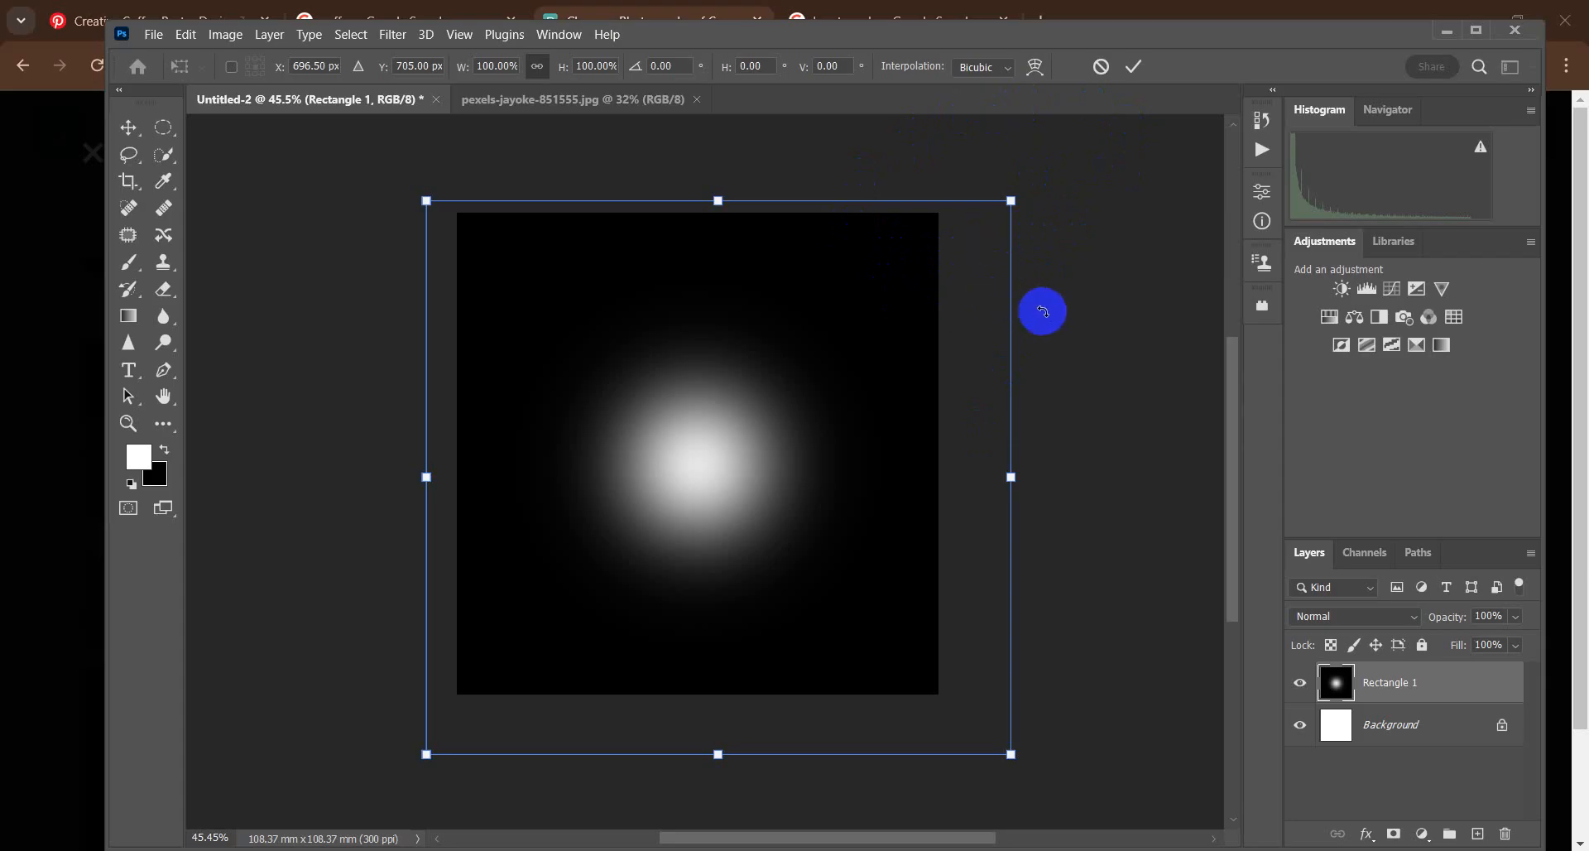
pyautogui.click(1101, 67)
pyautogui.hotkey('ctrl', 'z')
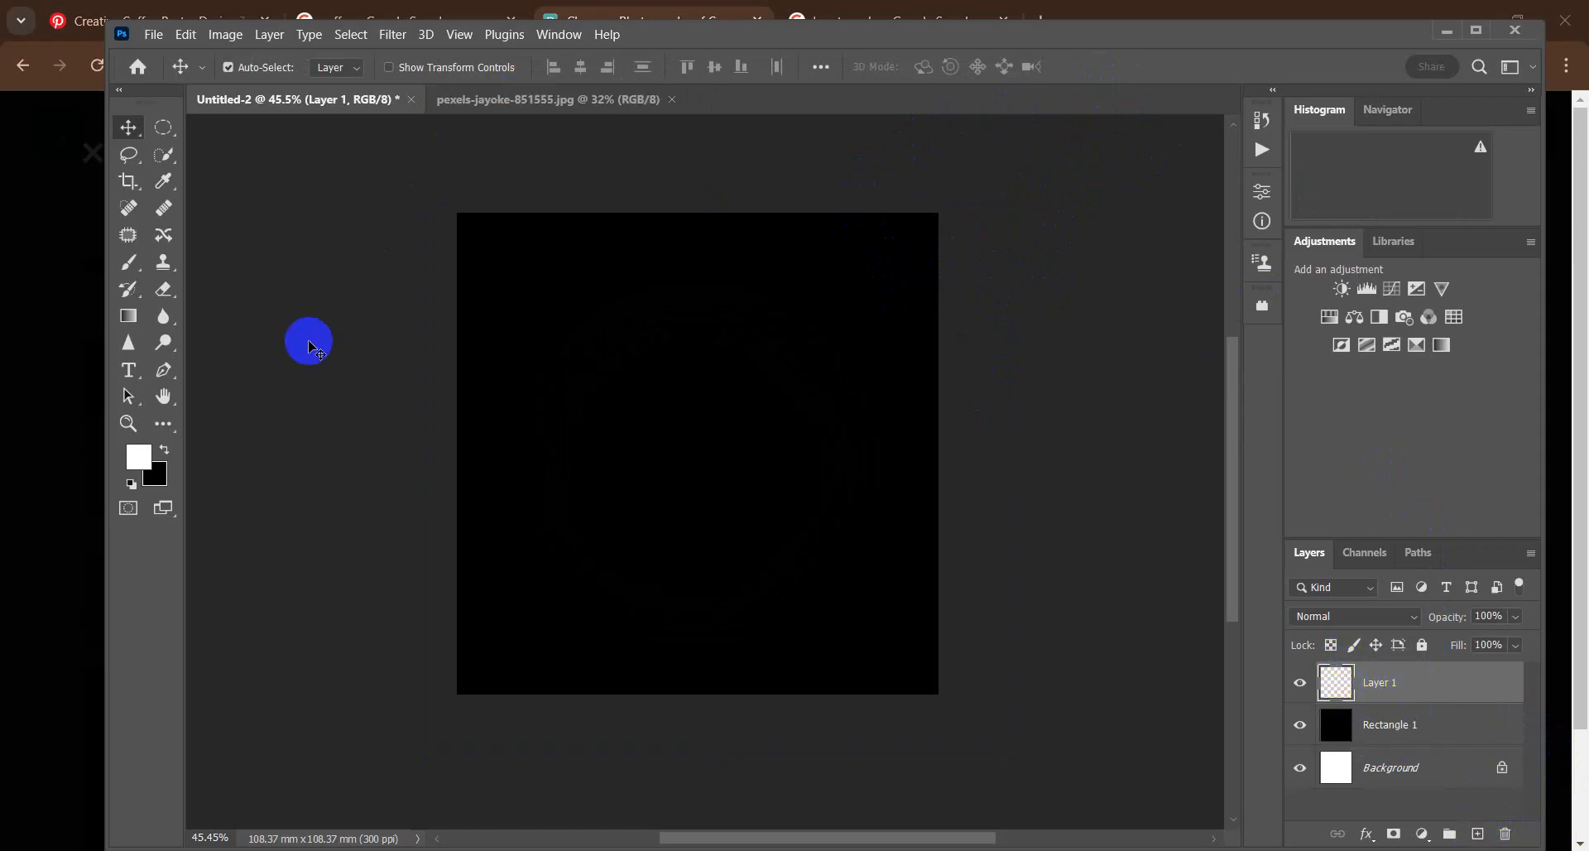
# Step: Paint a white soft-brush glow near the canvas centre on a new layer above the black rectangle
pyautogui.click(130, 263)
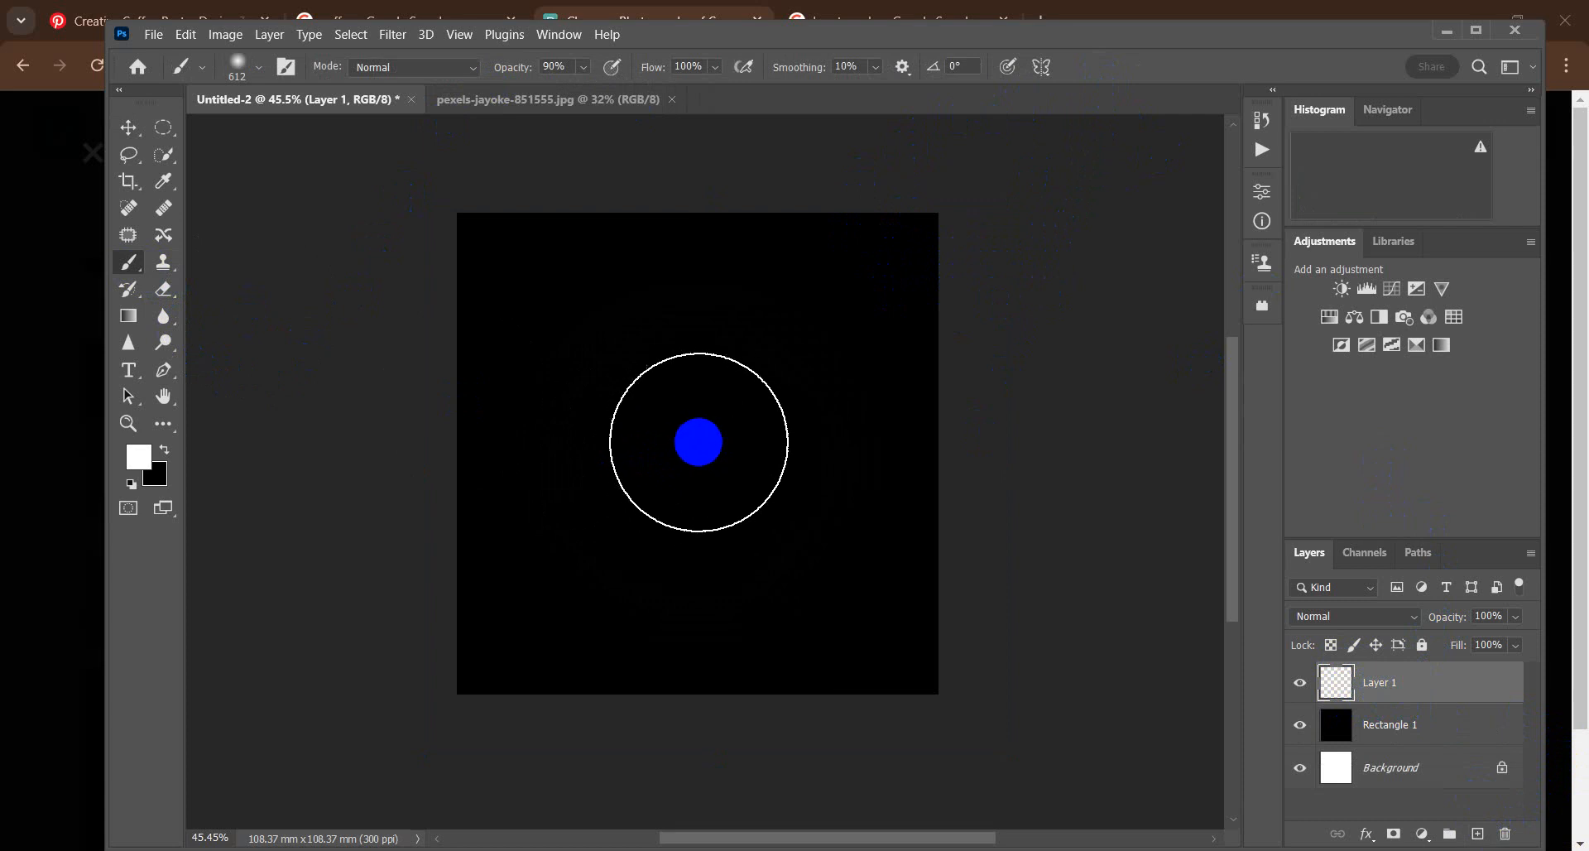
pyautogui.click(687, 444)
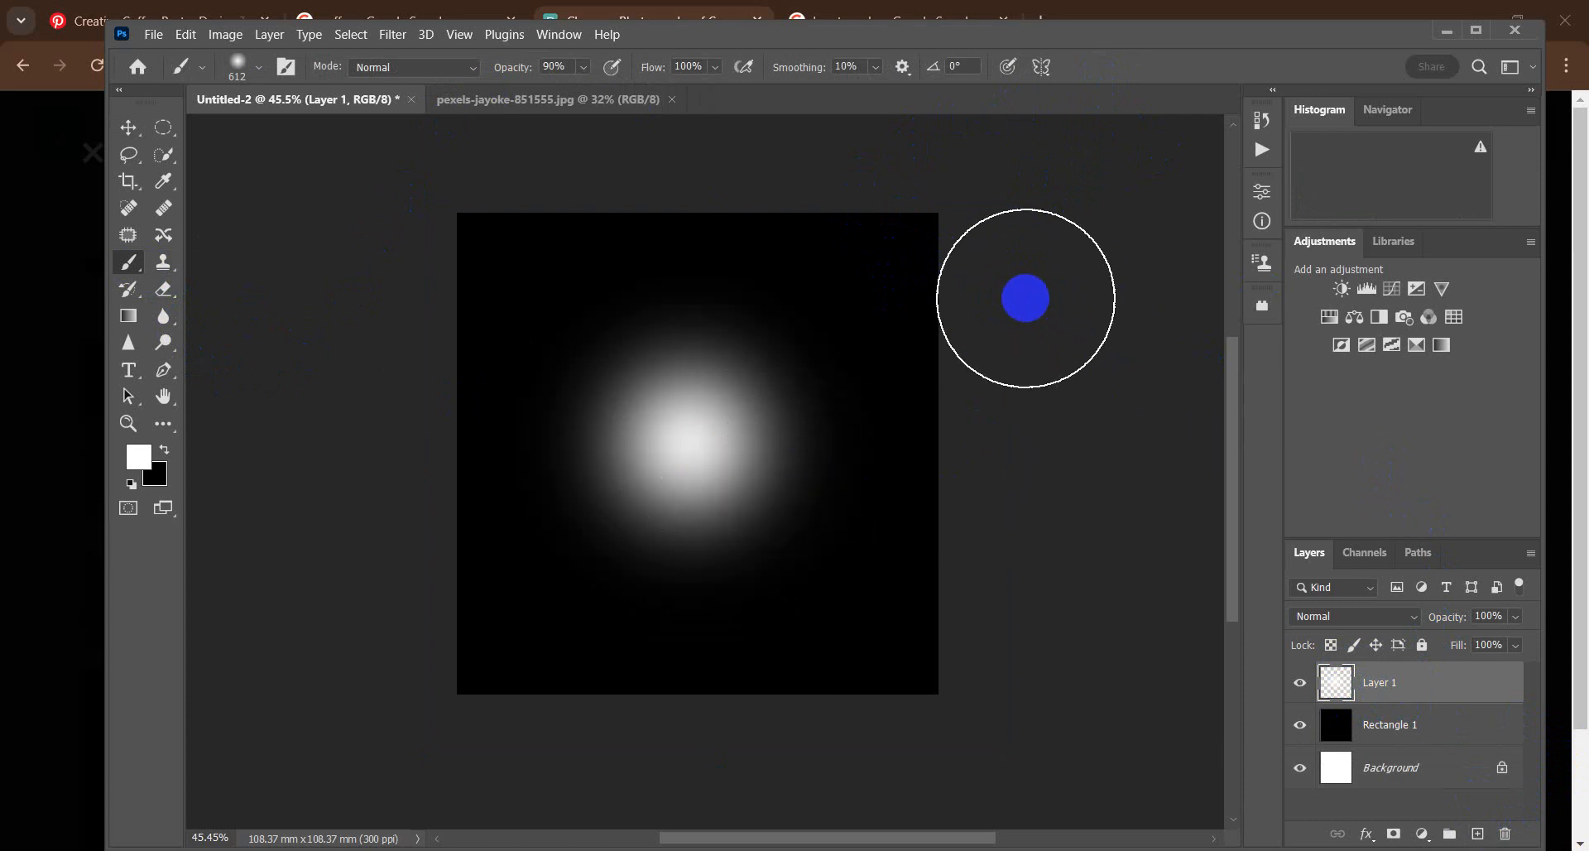
pyautogui.hotkey('ctrl', 't')
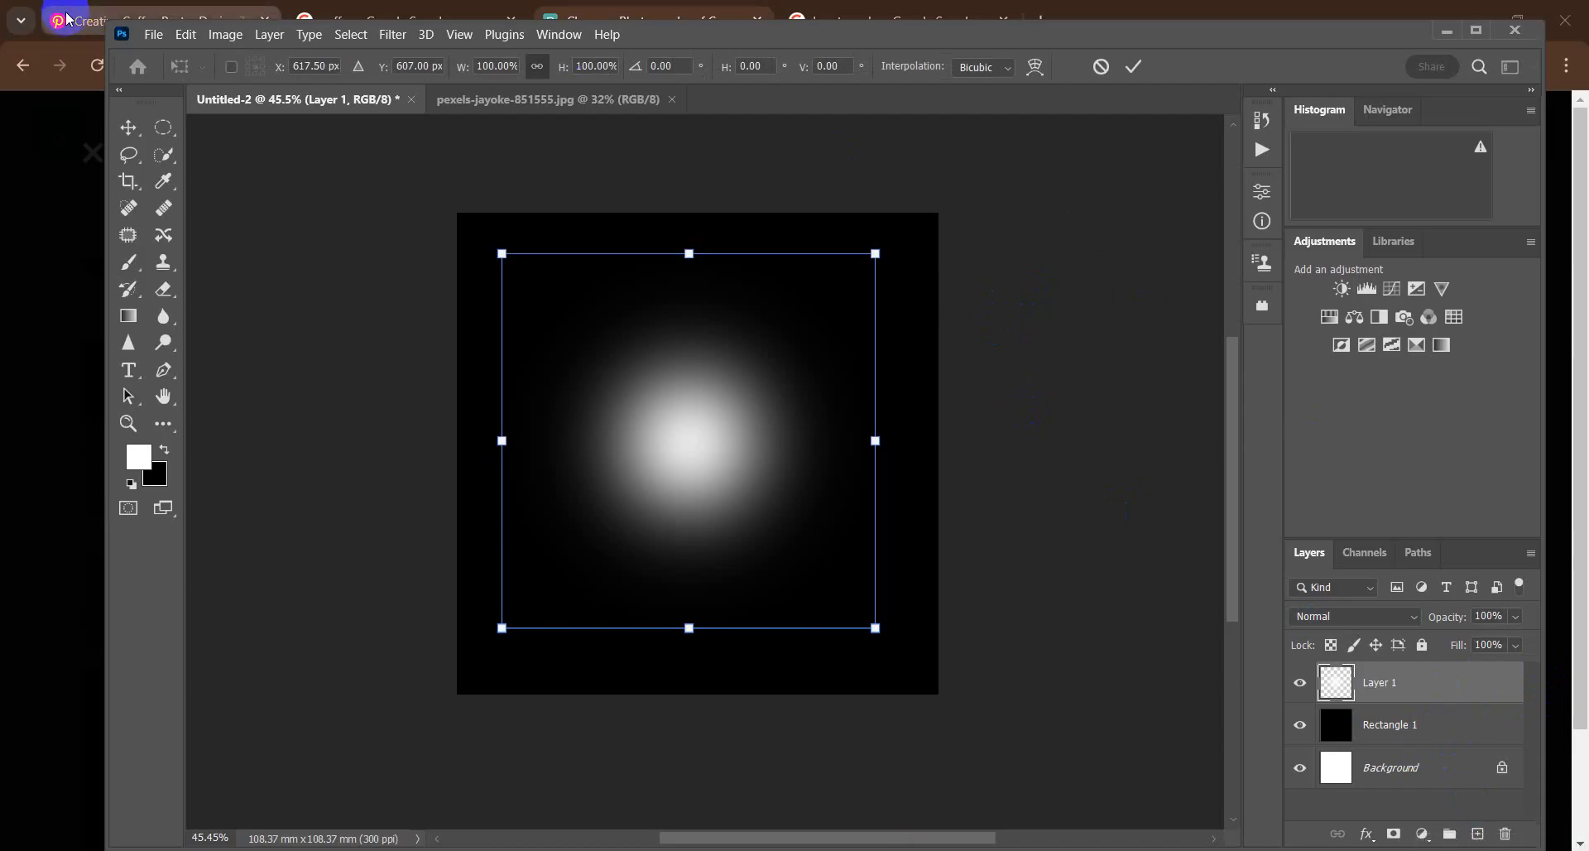
pyautogui.click(130, 129)
pyautogui.moveTo(673, 416); pyautogui.dragTo(675, 421)
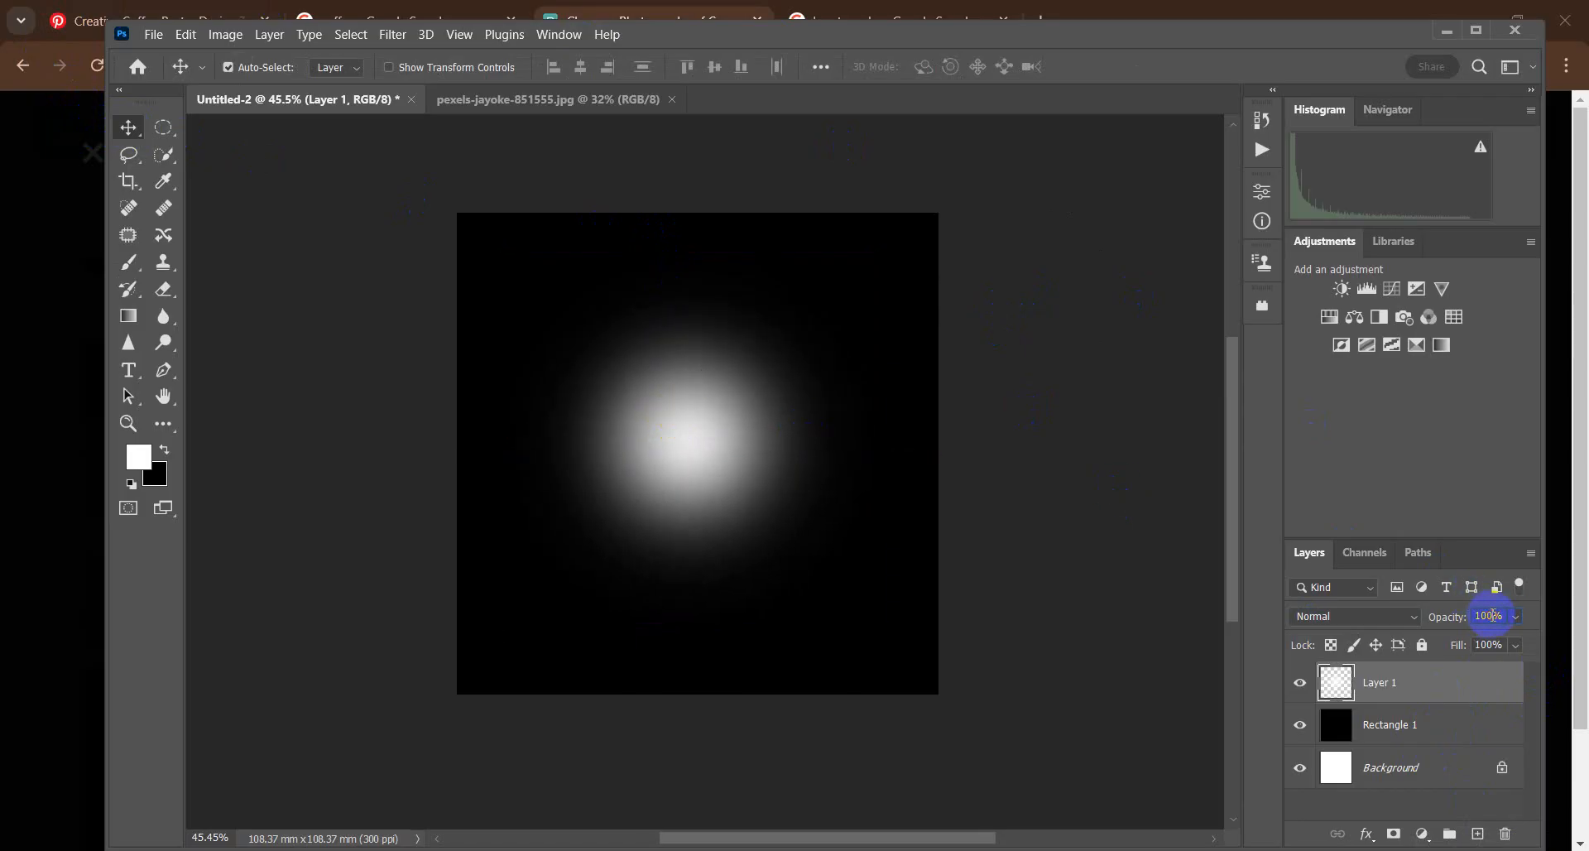
# Step: Enlarge the glow on Layer 1 to about 128% and set the layer's opacity to 100%
pyautogui.scroll(-8, 1490, 615)
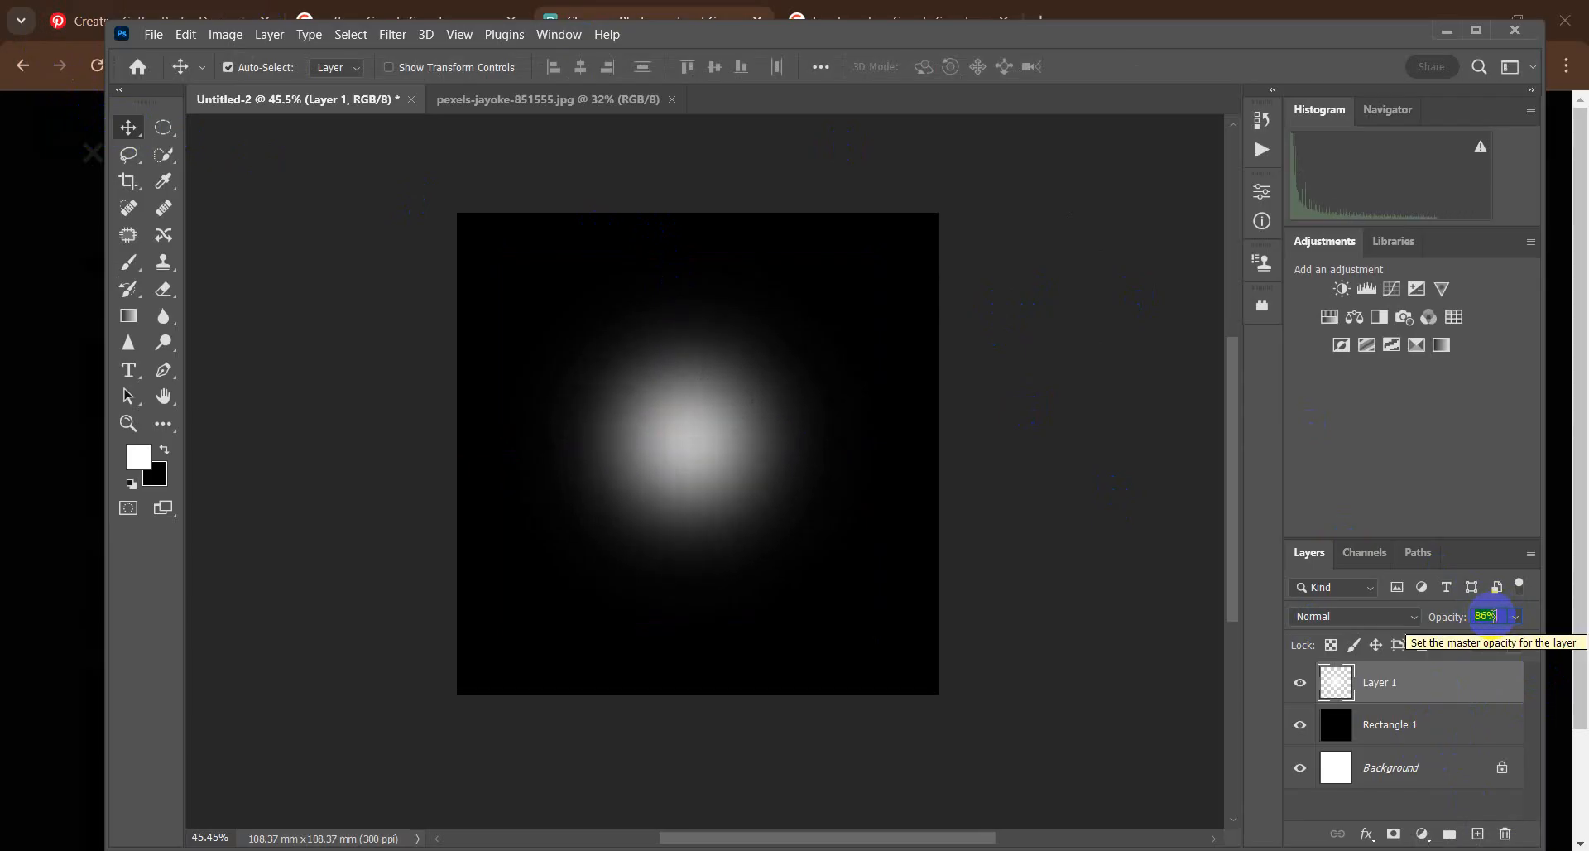
pyautogui.click(124, 123)
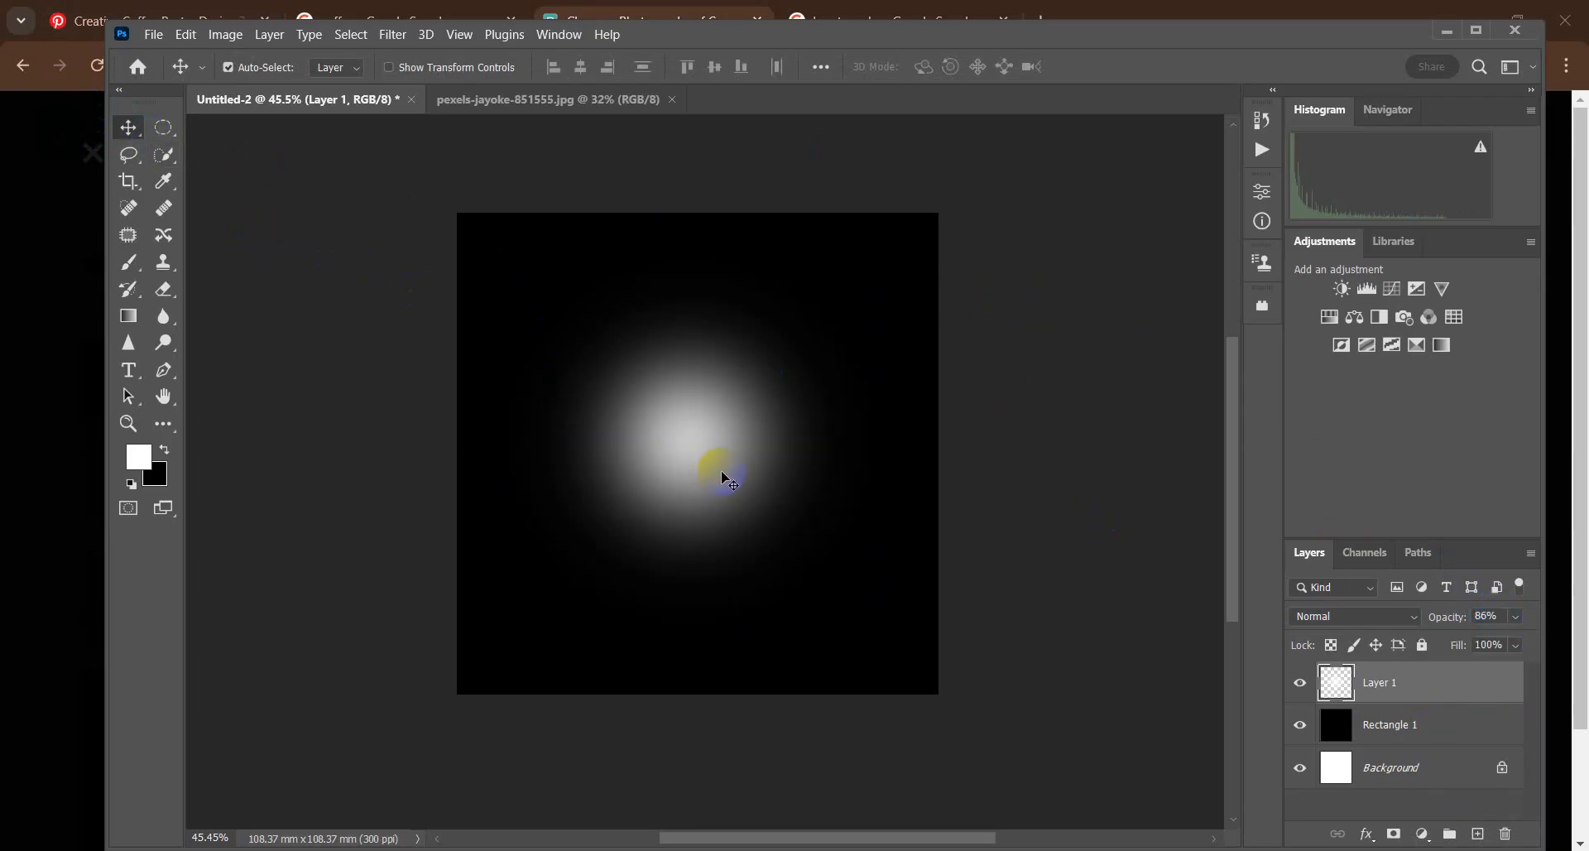
pyautogui.hotkey('ctrl', 't')
pyautogui.moveTo(873, 625); pyautogui.dragTo(946, 668)
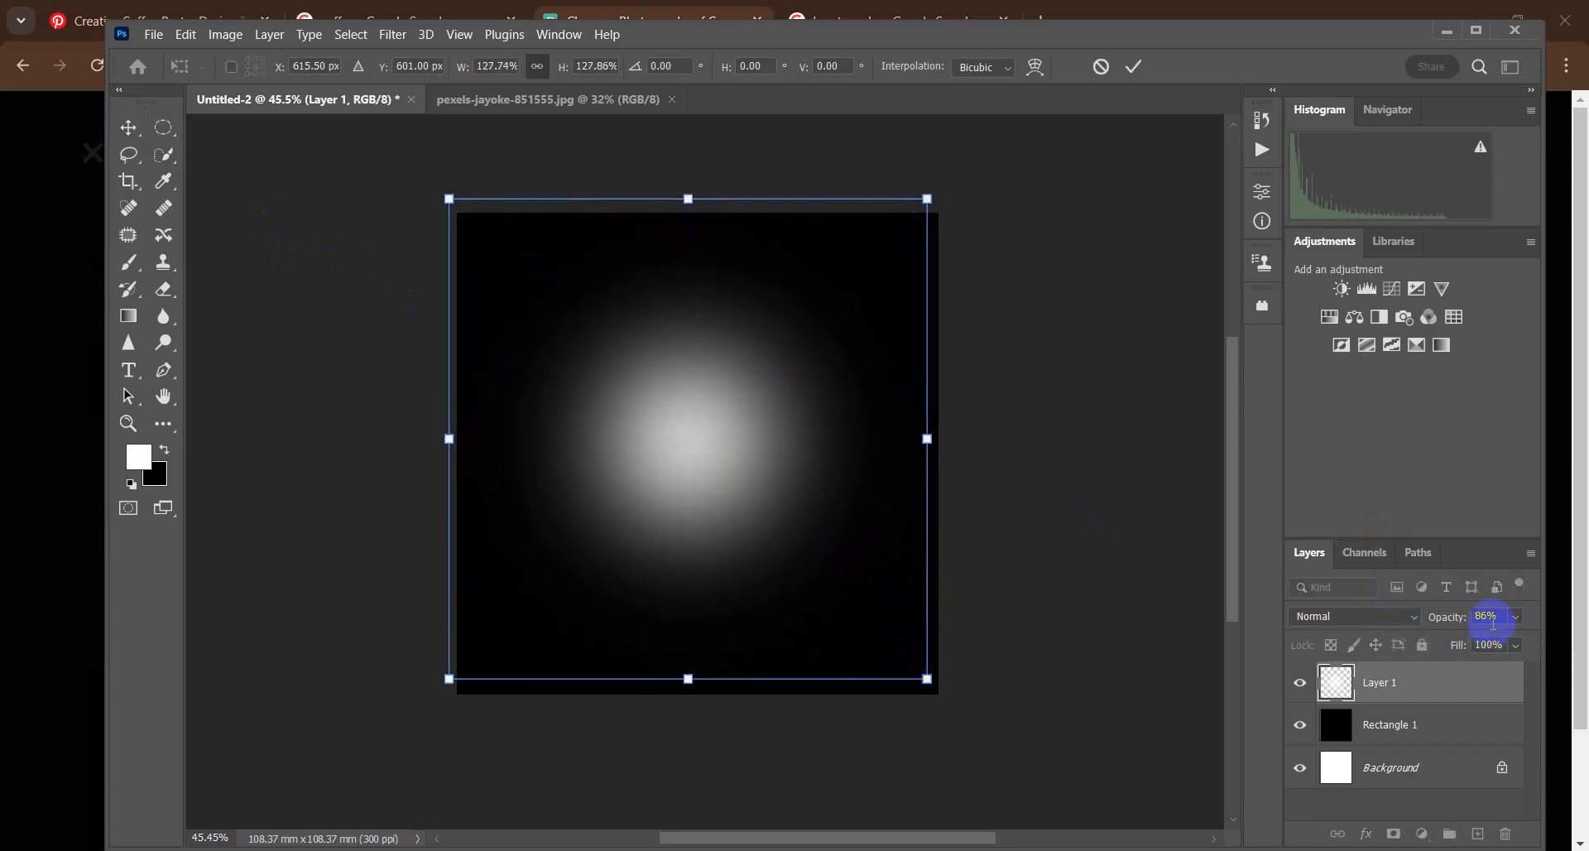
pyautogui.scroll(13, 1489, 617)
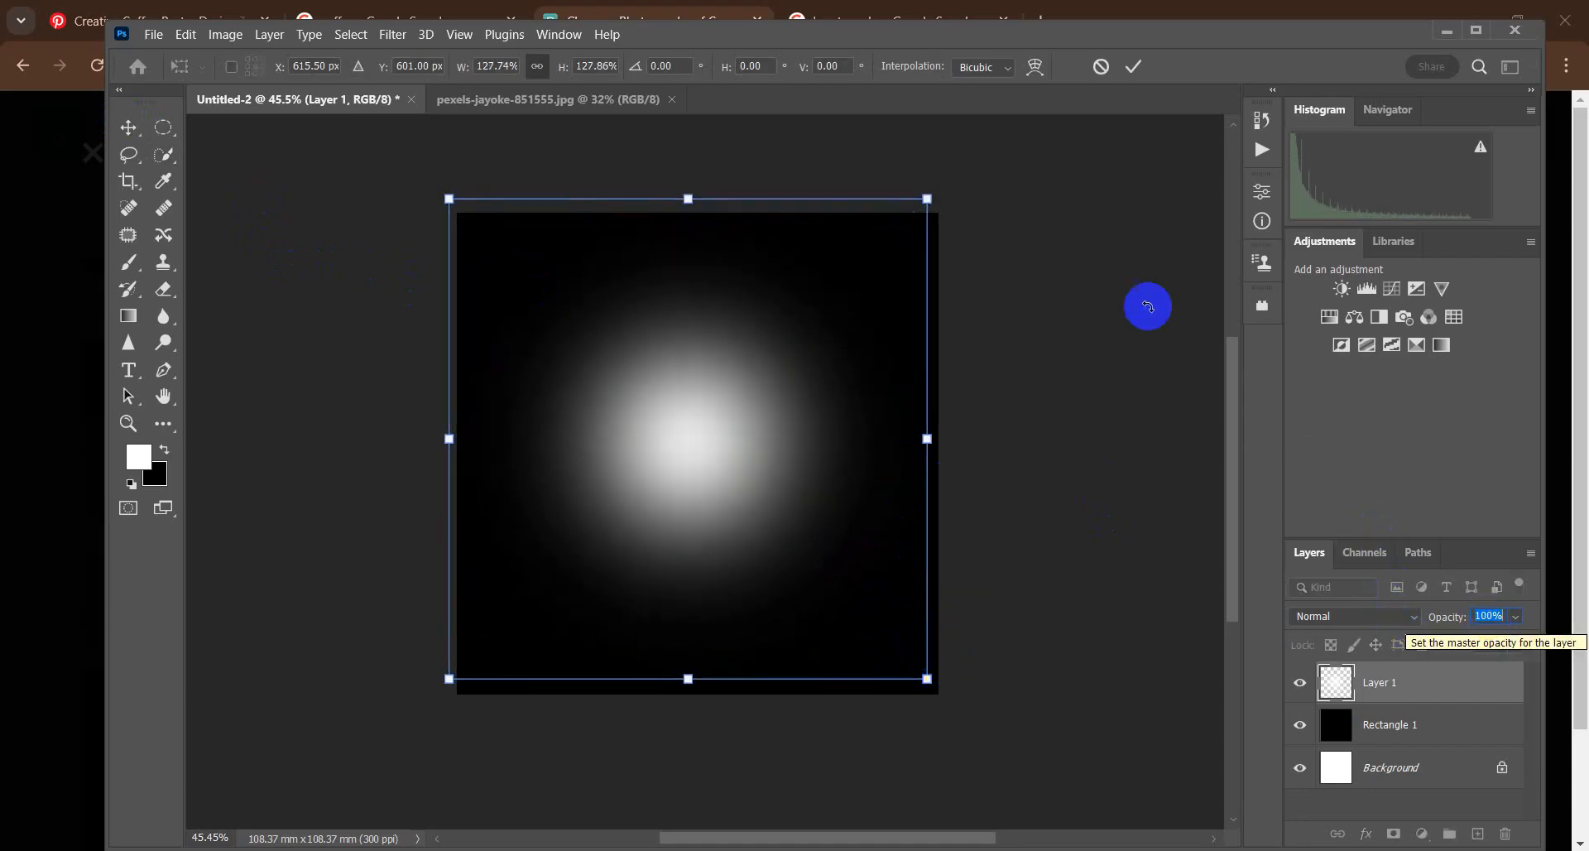
pyautogui.click(393, 34)
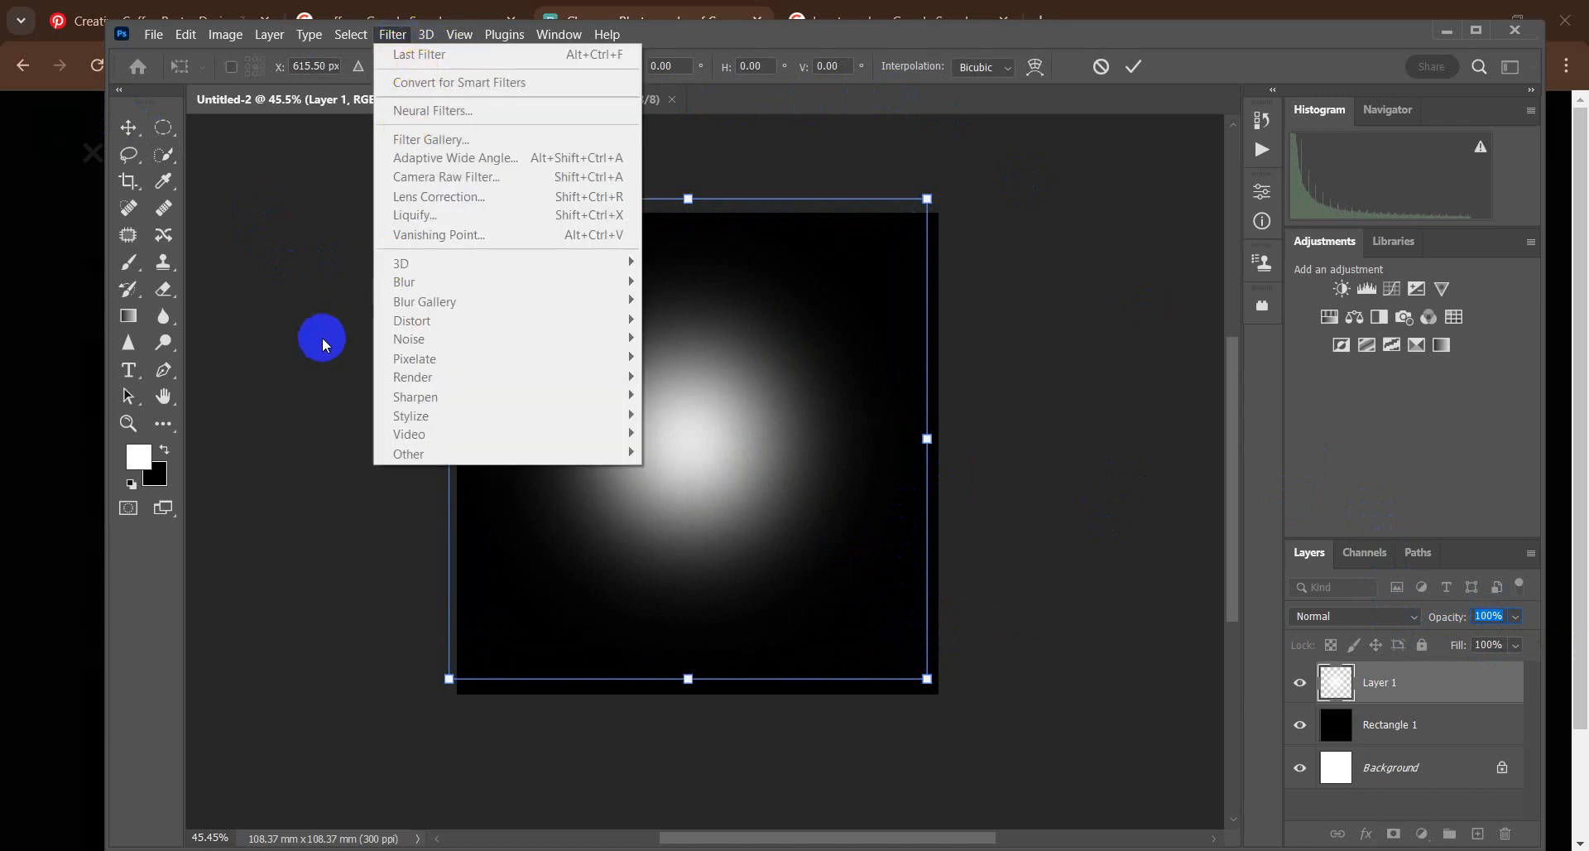
pyautogui.click(297, 238)
pyautogui.click(1136, 70)
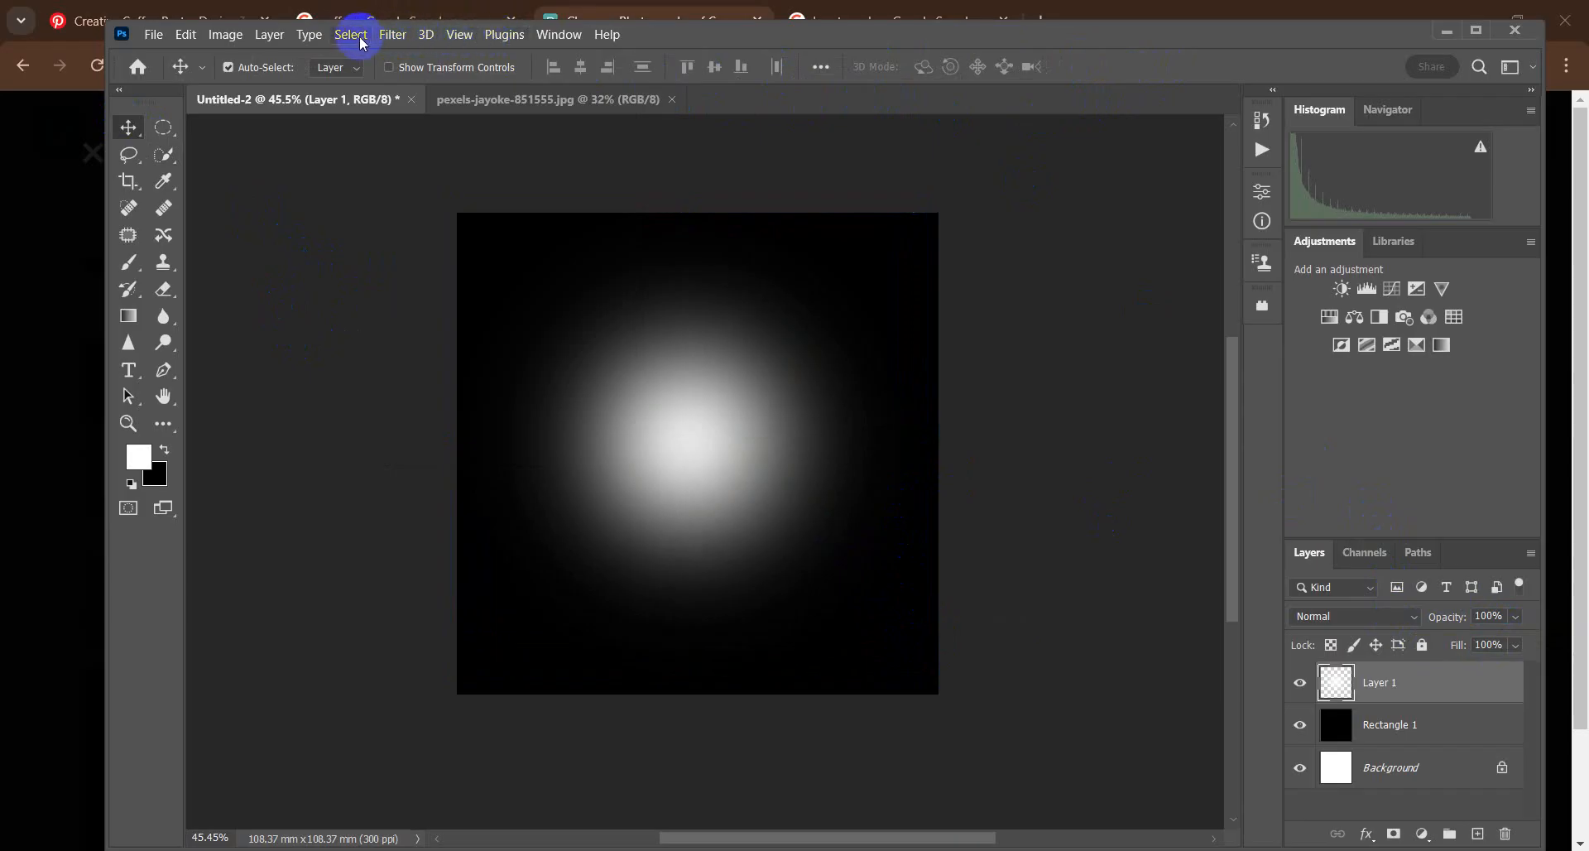
# Step: Apply a Gaussian Blur with a radius of 9.0 pixels to the glow on Layer 1
pyautogui.click(445, 39)
pyautogui.click(447, 41)
pyautogui.click(392, 37)
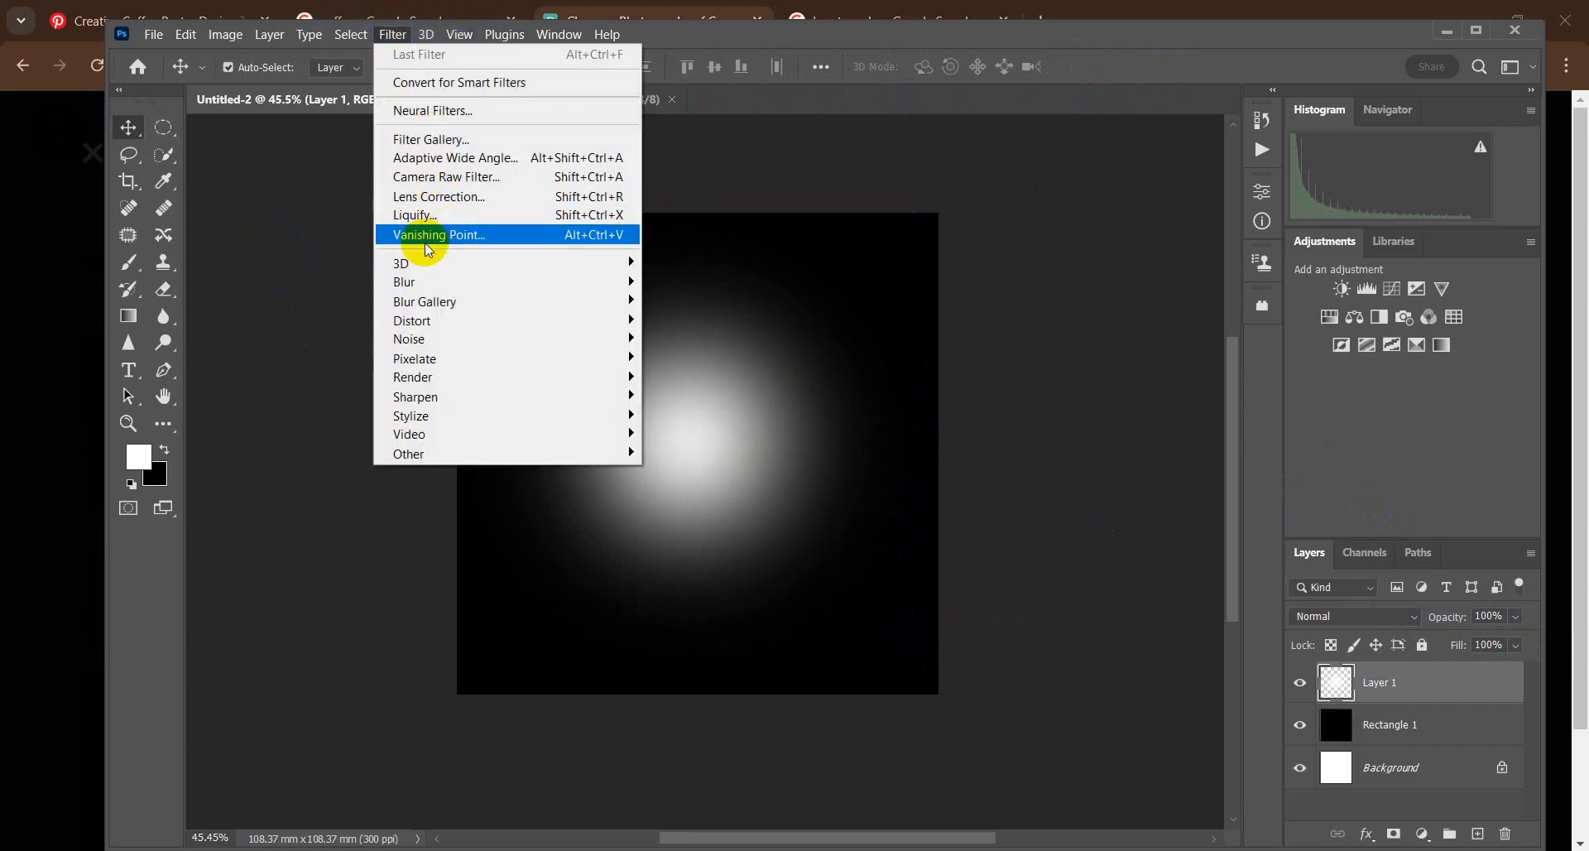
pyautogui.moveTo(427, 288)
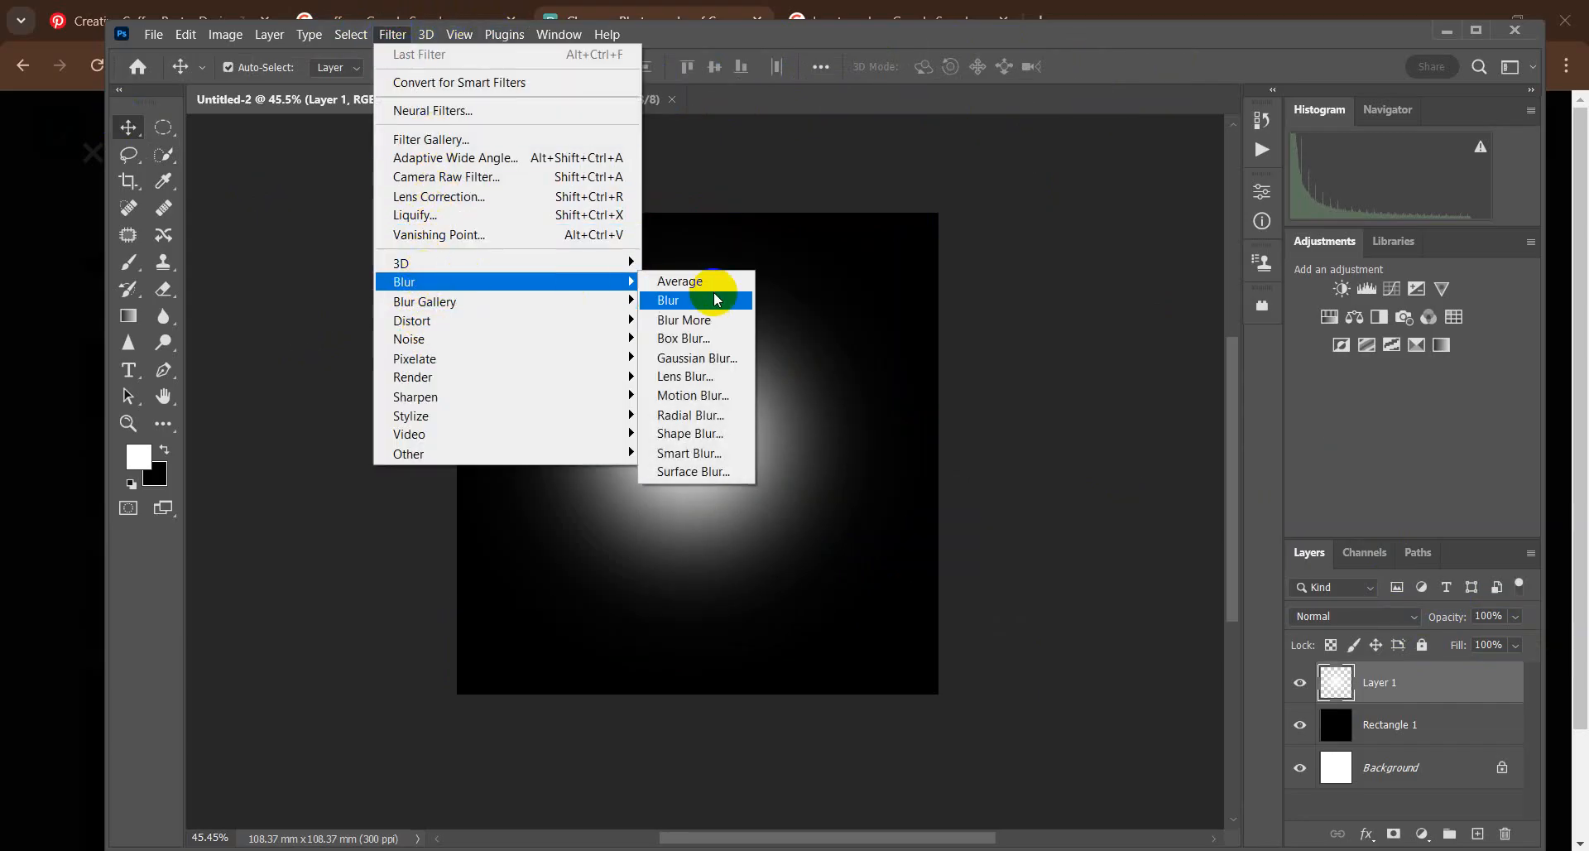
pyautogui.click(723, 364)
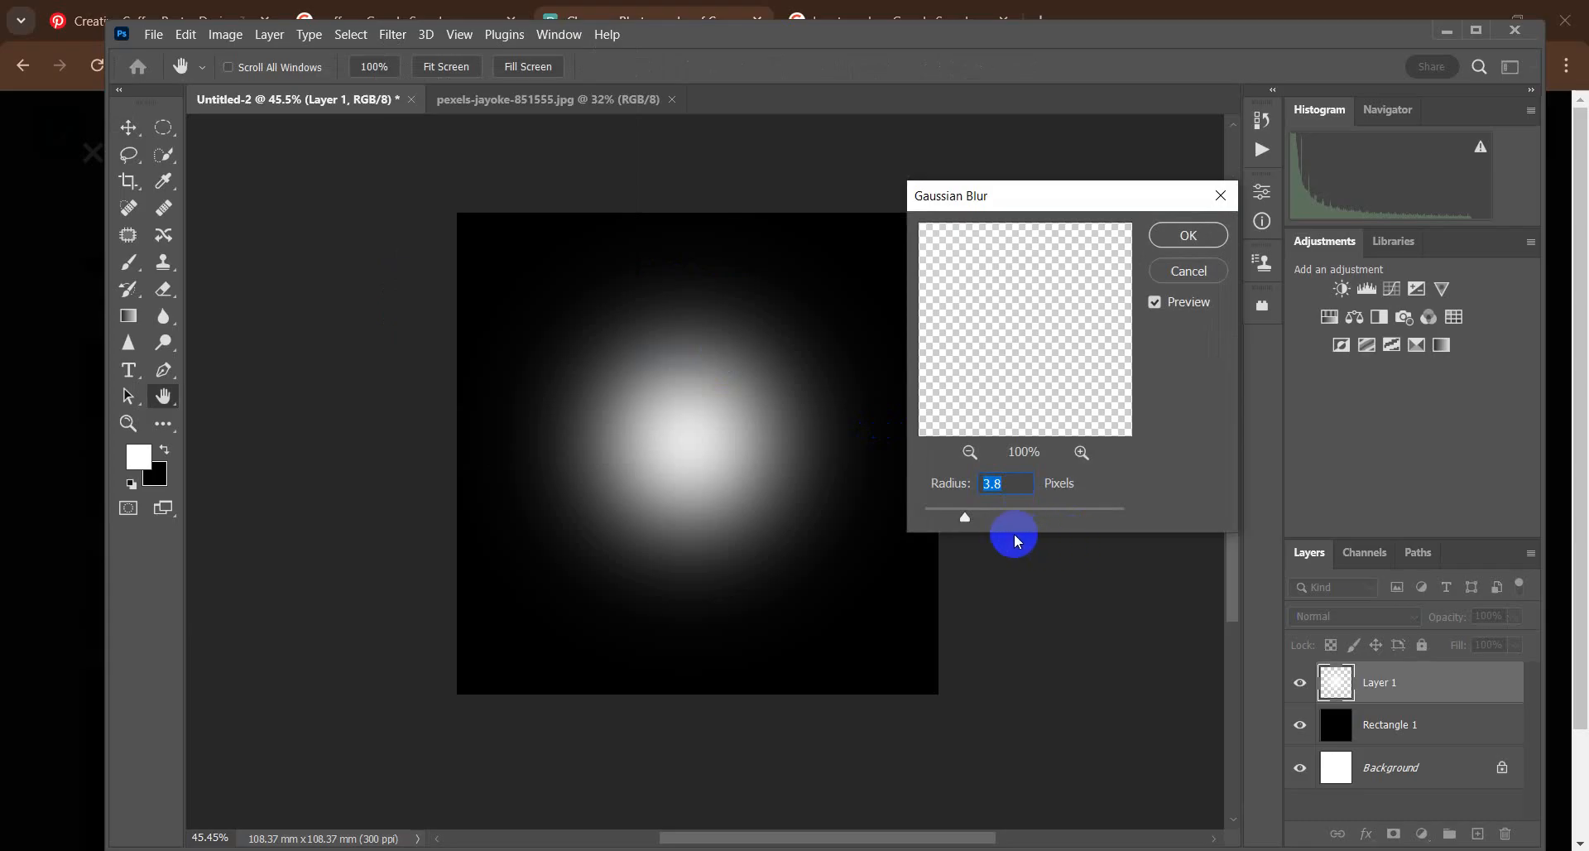
pyautogui.moveTo(960, 518); pyautogui.dragTo(1000, 515)
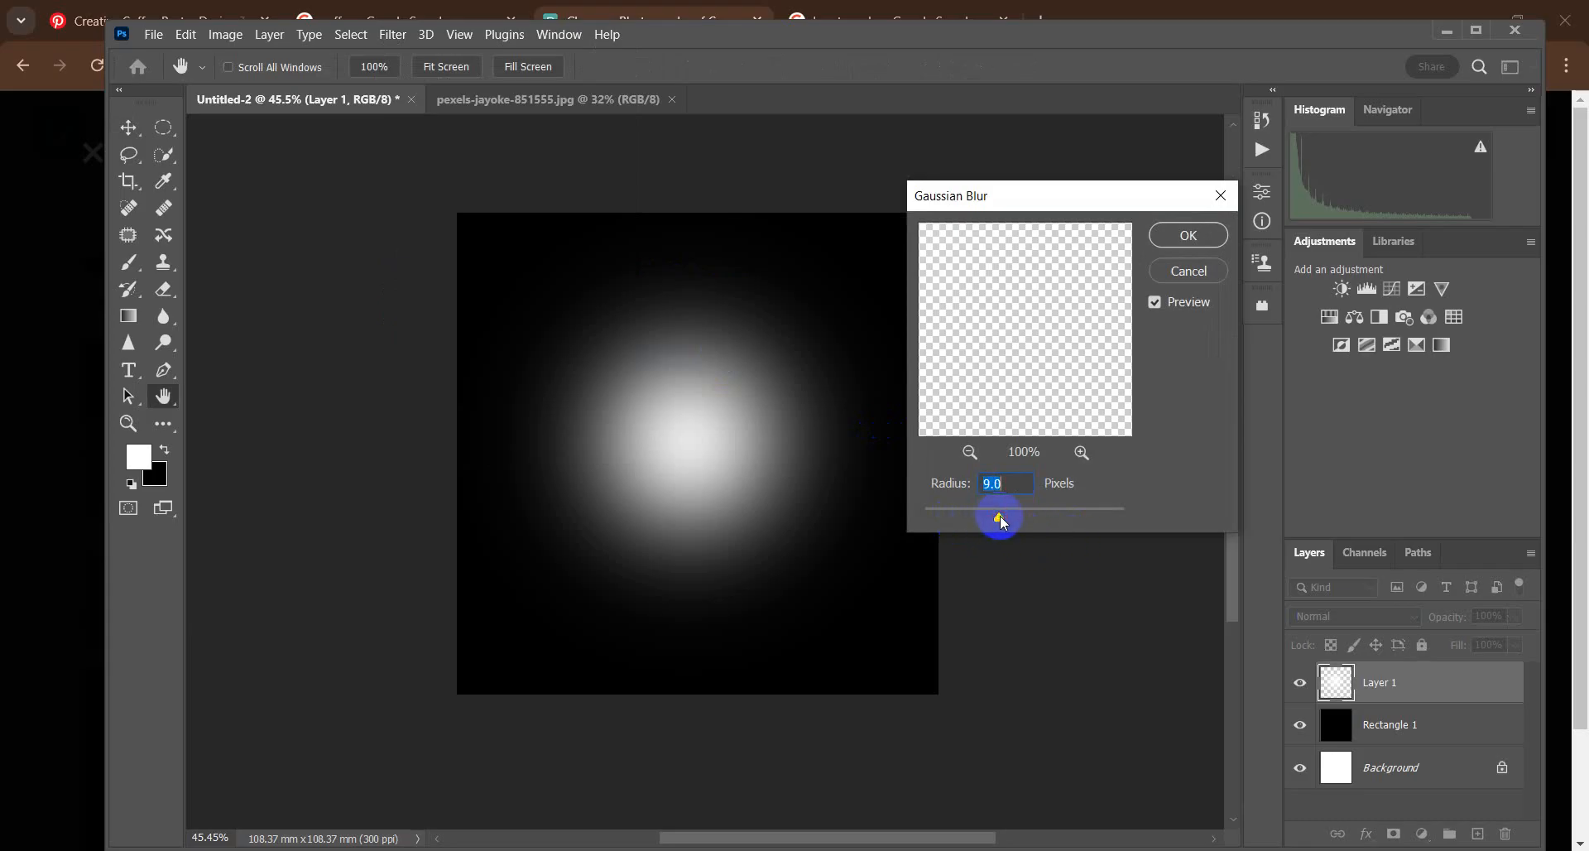
pyautogui.click(1186, 236)
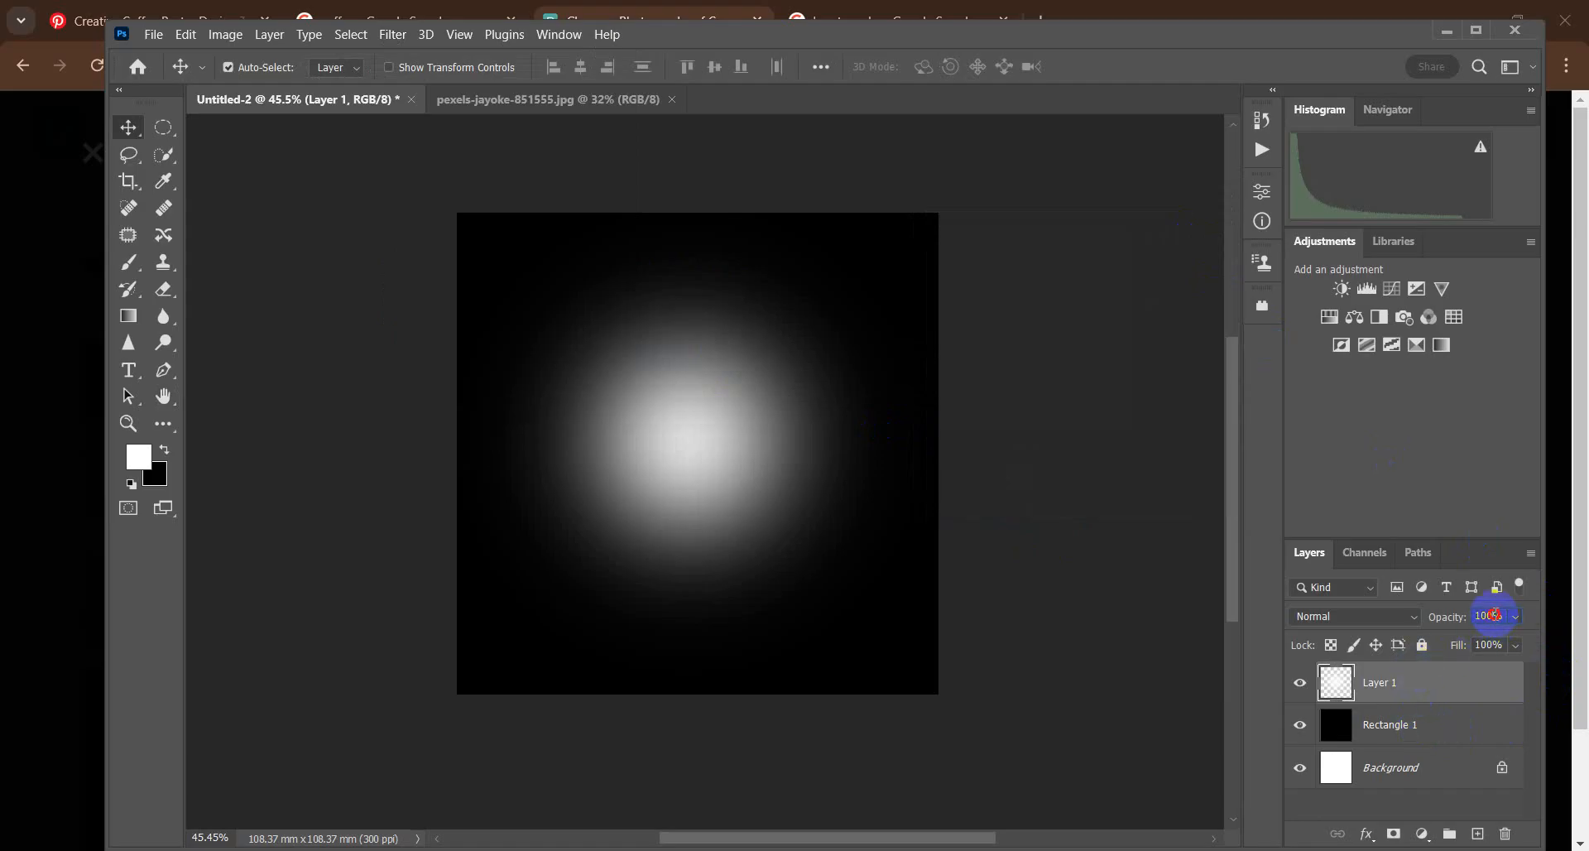
# Step: Set the glow layer's opacity to 89%, centre the glow on the canvas and deselect the layer
pyautogui.write('89')
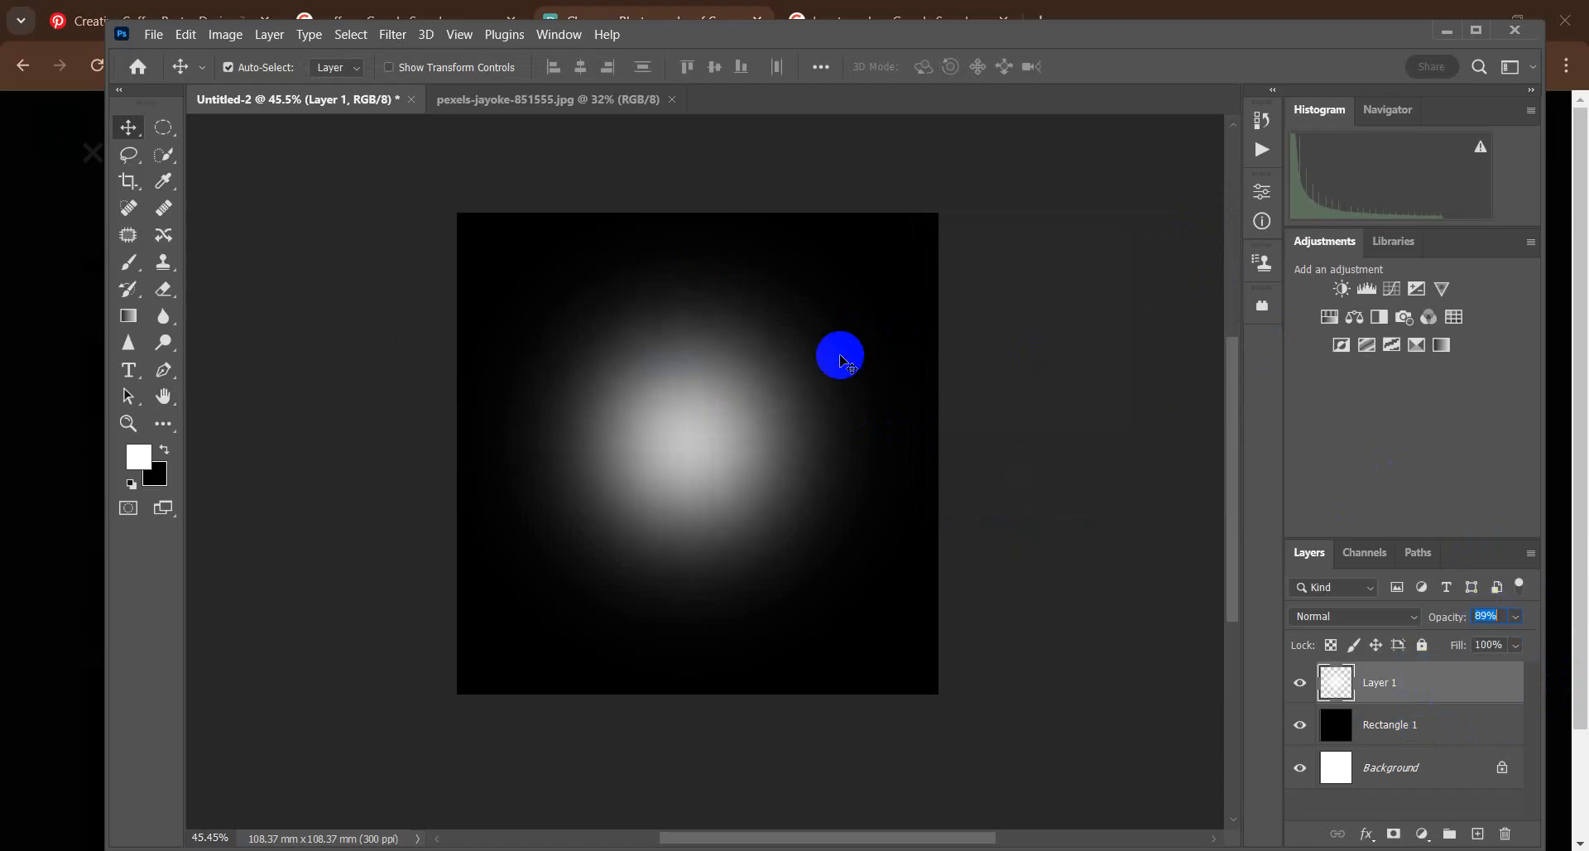
pyautogui.moveTo(702, 446); pyautogui.dragTo(713, 458)
pyautogui.click(989, 370)
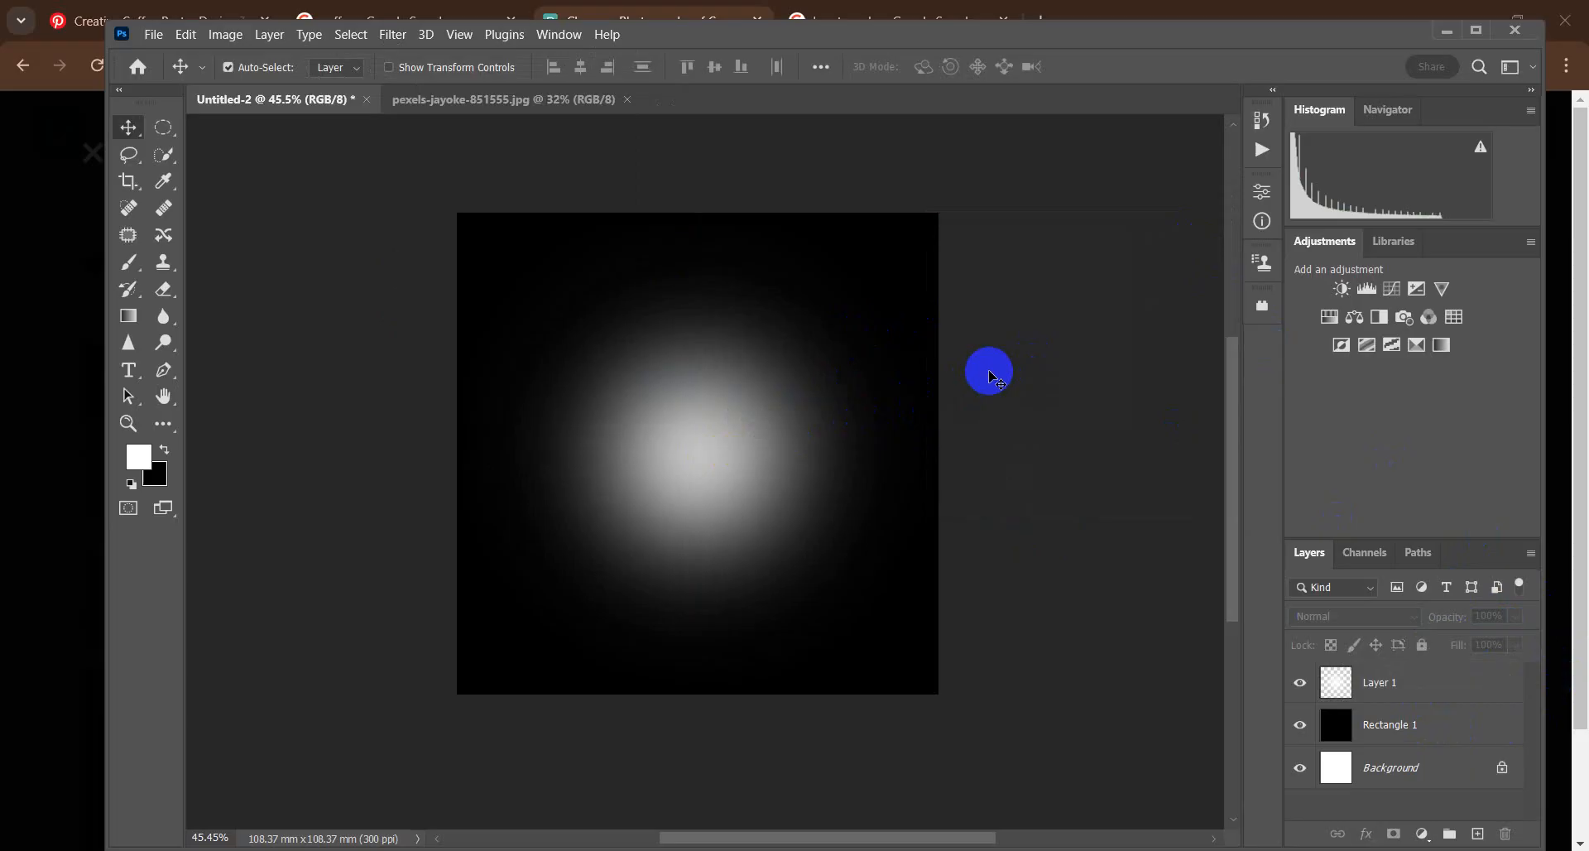
# Step: Select the coffee cup and saucer in the pexels-jayoke-851555.jpg document with the Quick Selection tool
pyautogui.click(441, 97)
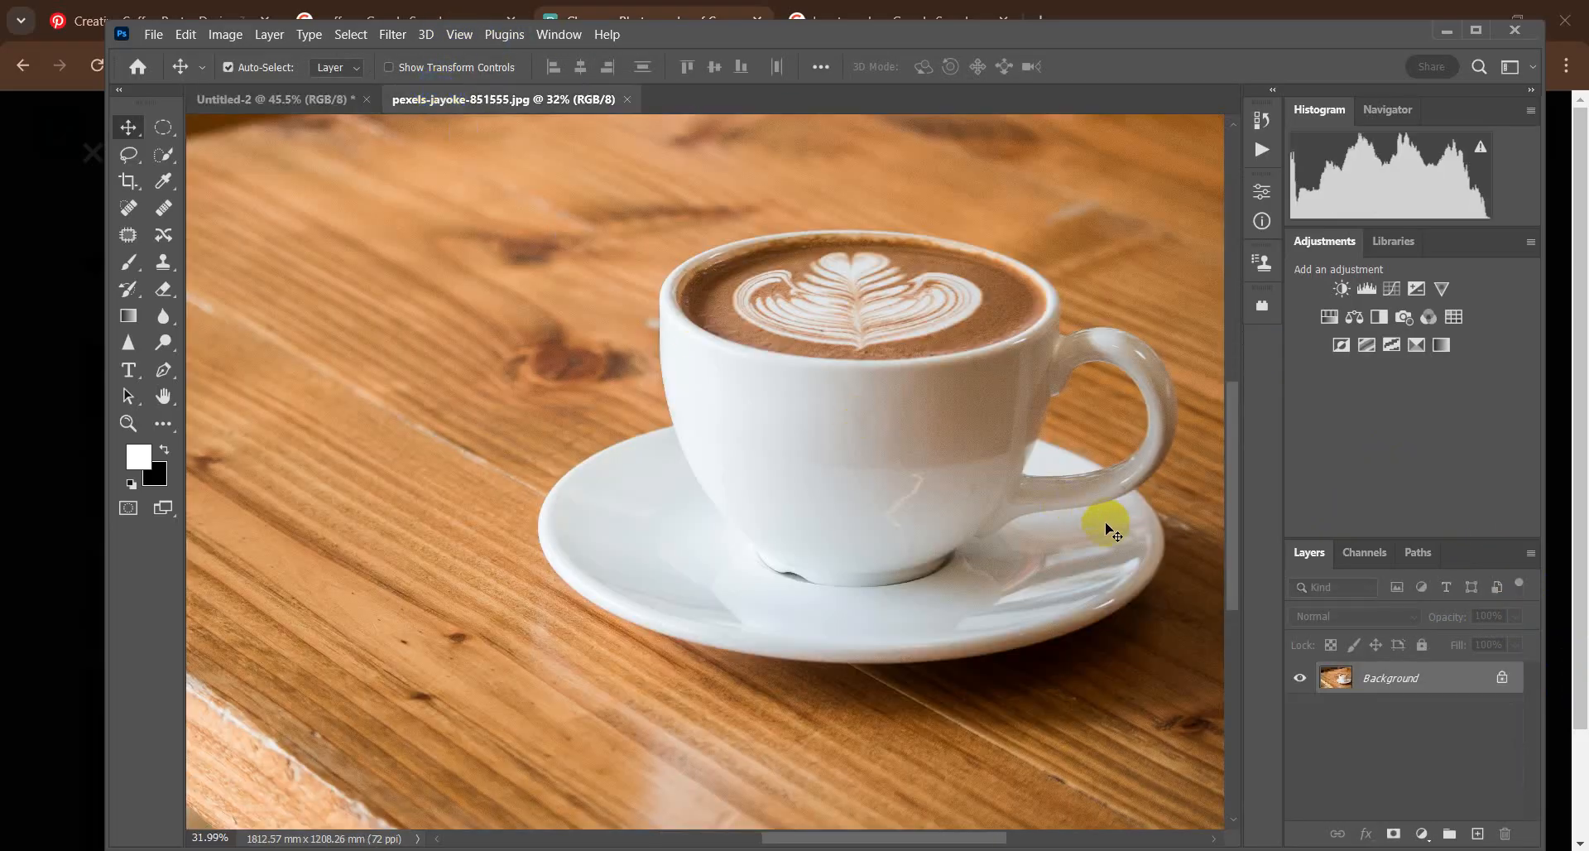
pyautogui.click(150, 155)
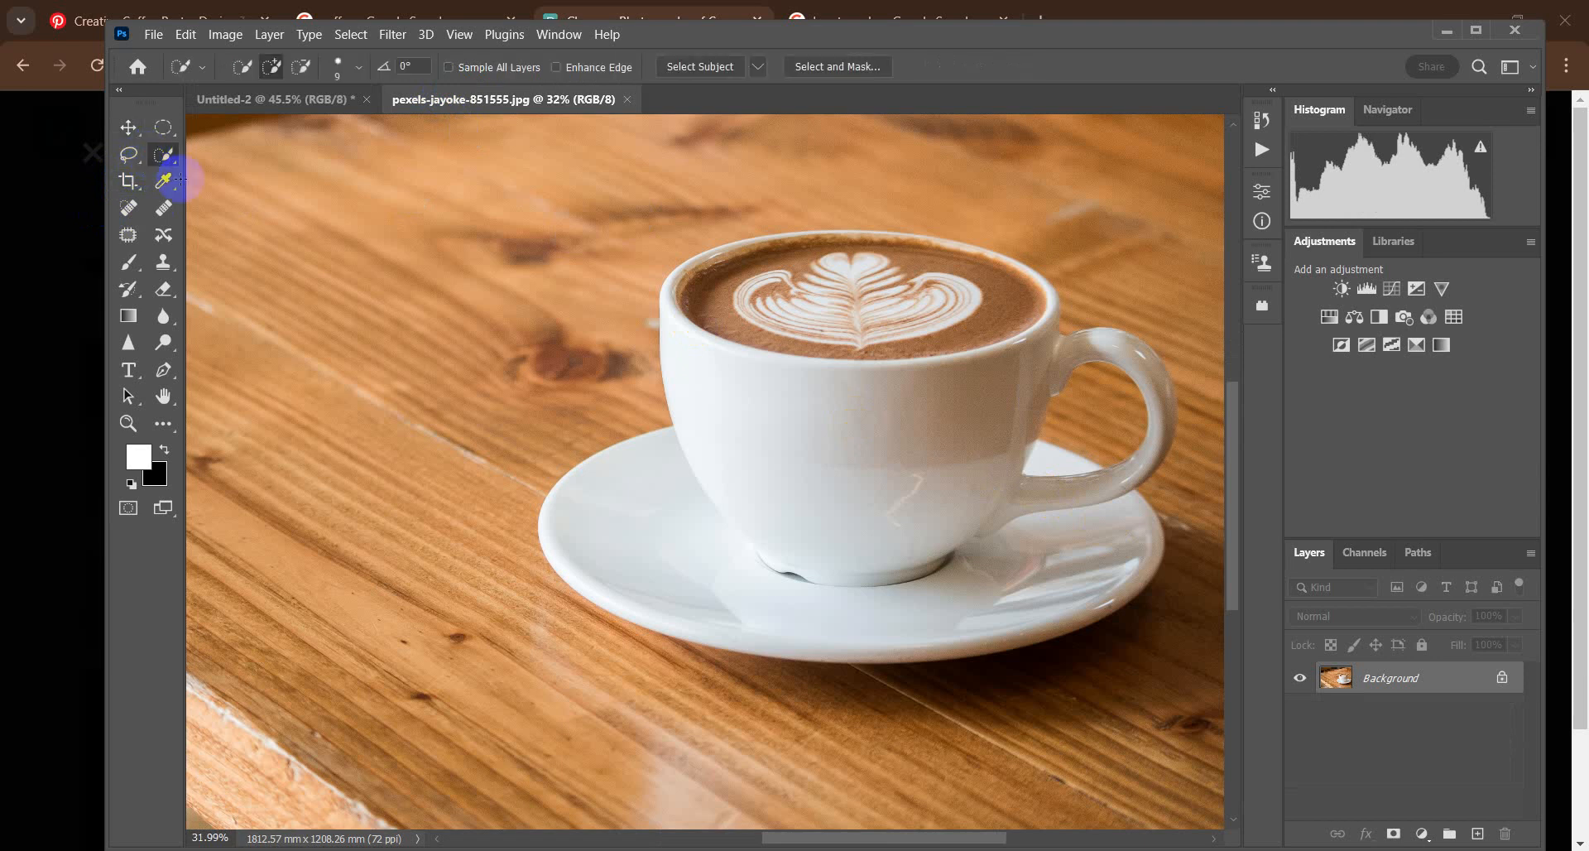
pyautogui.moveTo(854, 440)
pyautogui.mouseDown()
pyautogui.moveTo(847, 550)
pyautogui.moveTo(848, 401)
pyautogui.moveTo(929, 298)
pyautogui.moveTo(919, 259)
pyautogui.moveTo(756, 241)
pyautogui.moveTo(709, 254)
pyautogui.moveTo(844, 237)
pyautogui.moveTo(996, 255)
pyautogui.moveTo(1068, 305)
pyautogui.moveTo(1091, 346)
pyautogui.moveTo(1163, 365)
pyautogui.moveTo(1165, 431)
pyautogui.moveTo(1142, 489)
pyautogui.moveTo(1191, 408)
pyautogui.moveTo(1109, 397)
pyautogui.moveTo(1287, 363)
pyautogui.mouseUp()
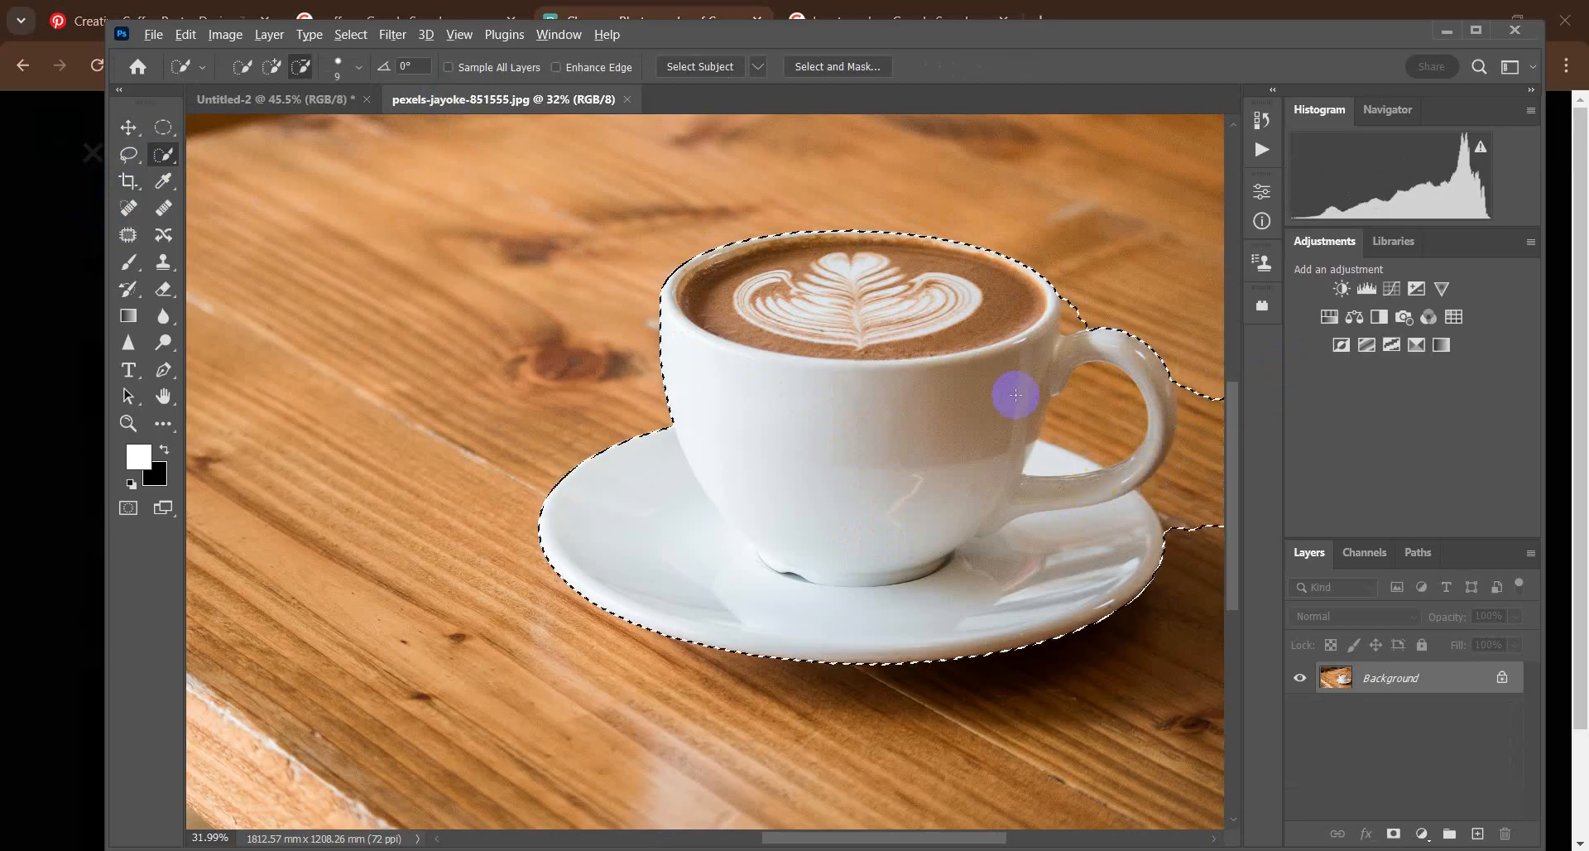
# Step: Subtract the wooden table area beyond the cup handle and saucer from the quick selection
pyautogui.scroll(-4, 608, 355)
pyautogui.scroll(7, 1096, 384)
pyautogui.scroll(2, 1123, 441)
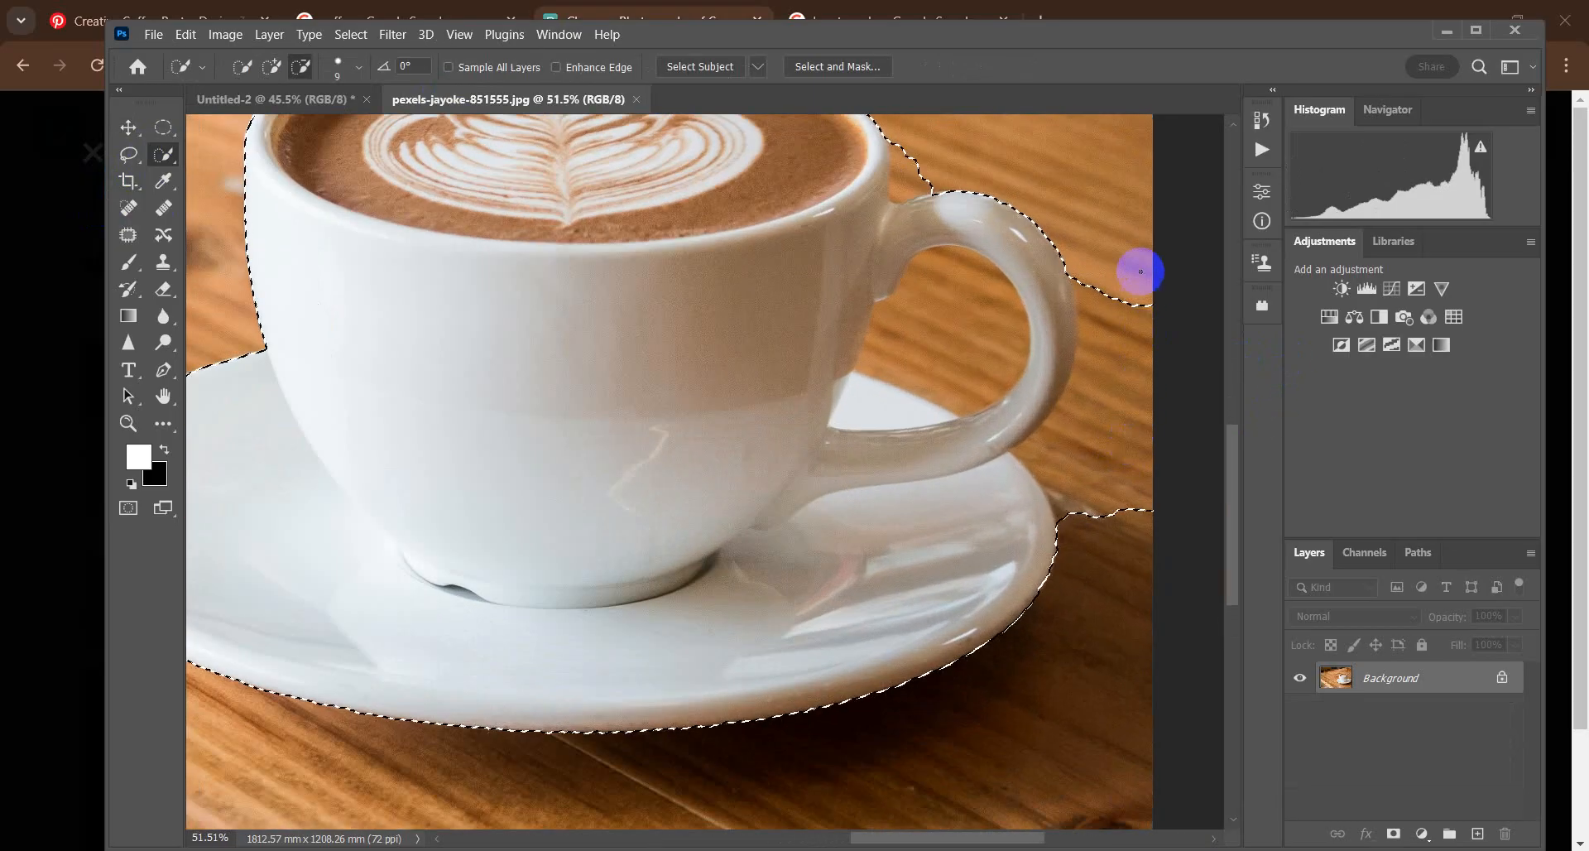
pyautogui.moveTo(1113, 284)
pyautogui.mouseDown()
pyautogui.moveTo(1110, 523)
pyautogui.moveTo(1142, 371)
pyautogui.moveTo(1139, 255)
pyautogui.mouseUp()
pyautogui.moveTo(1120, 482)
pyautogui.mouseDown()
pyautogui.moveTo(1090, 540)
pyautogui.moveTo(1057, 484)
pyautogui.mouseUp()
# Step: Subtract the remaining wood where the cup handle meets the saucer from the quick selection
pyautogui.scroll(2, 1057, 484)
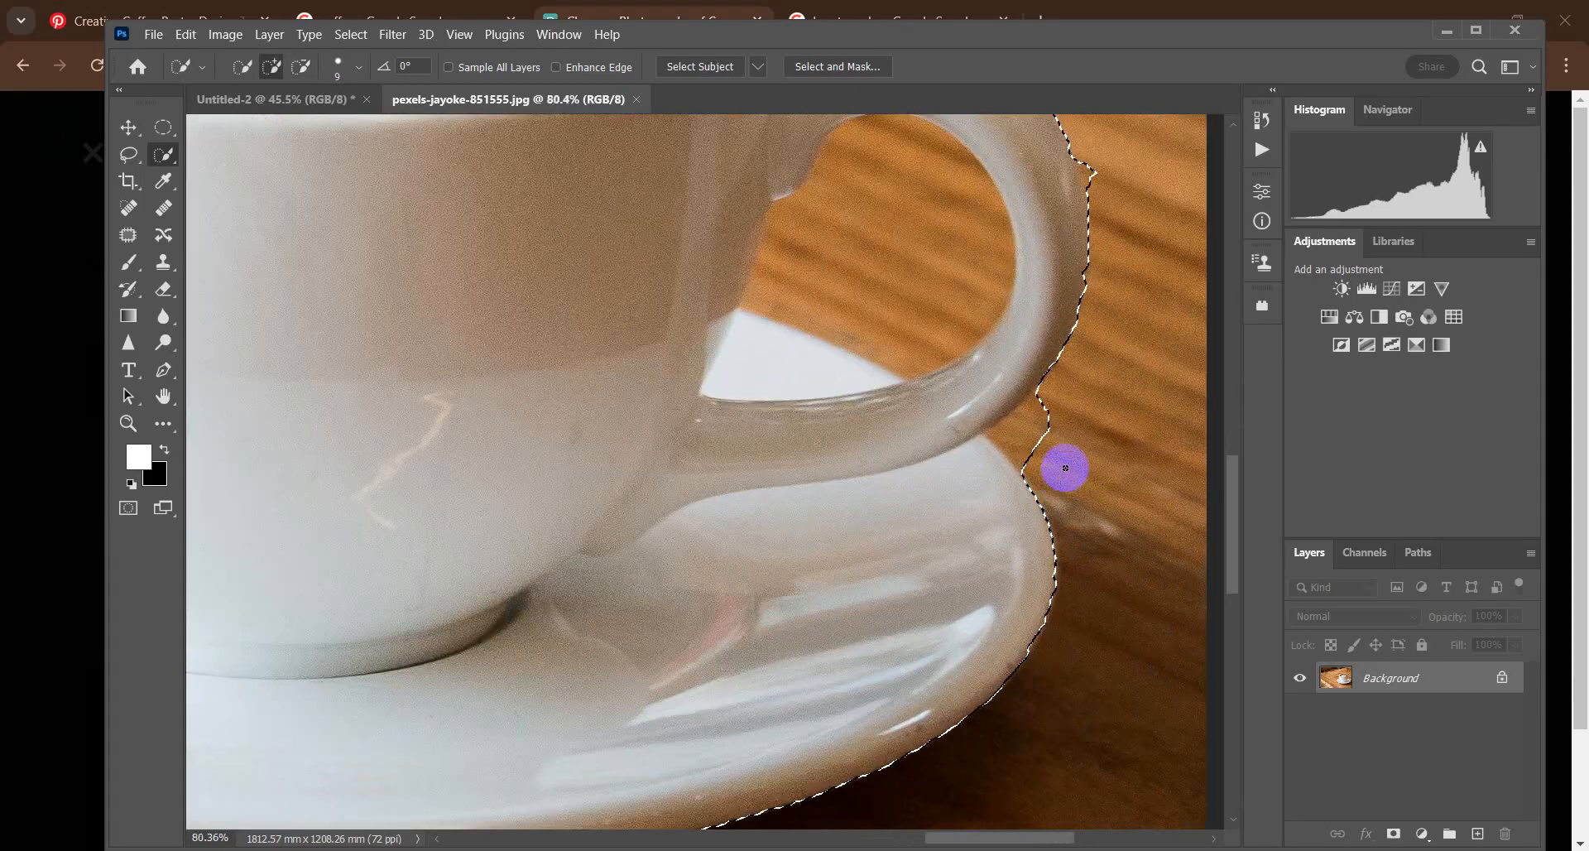
pyautogui.scroll(2, 1064, 464)
pyautogui.moveTo(1024, 411)
pyautogui.mouseDown()
pyautogui.moveTo(1093, 362)
pyautogui.moveTo(965, 430)
pyautogui.moveTo(1003, 496)
pyautogui.mouseUp()
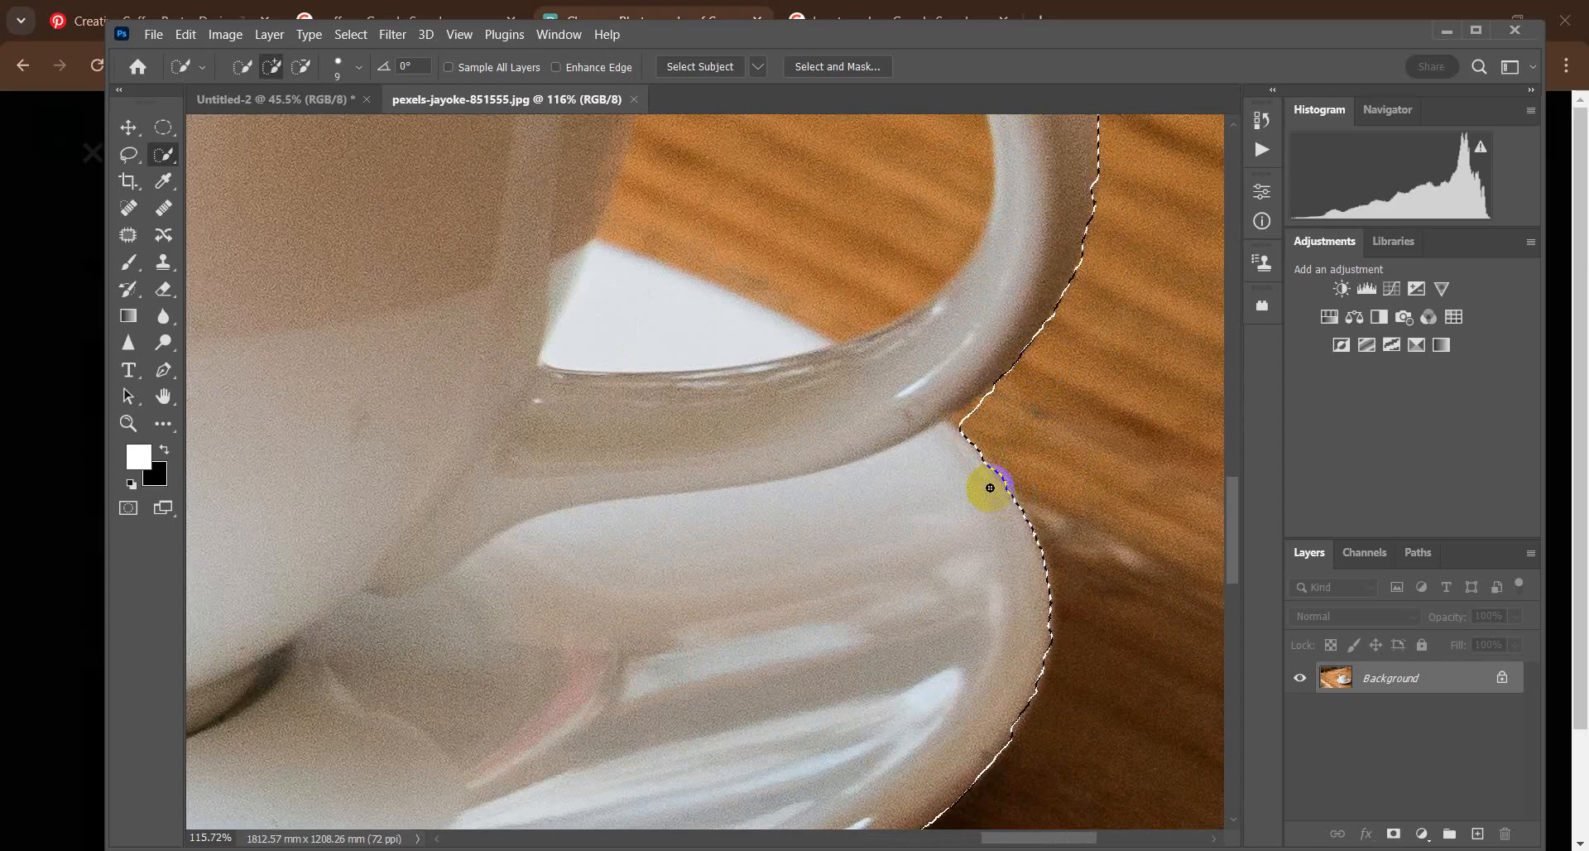
pyautogui.scroll(-2, 1128, 485)
pyautogui.scroll(3, 1022, 431)
pyautogui.scroll(2, 1037, 447)
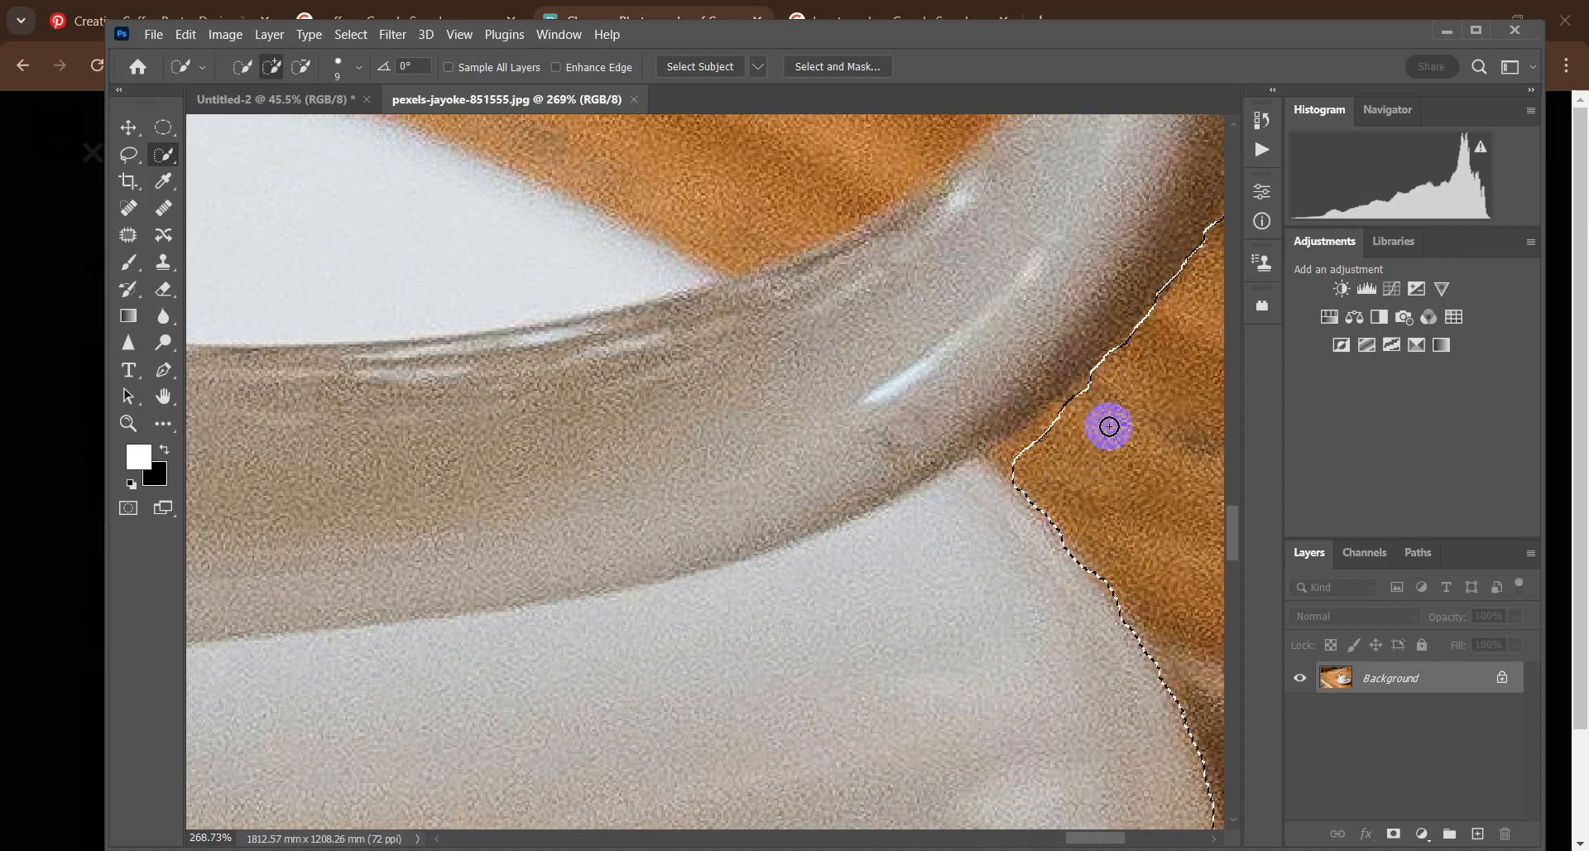
pyautogui.keyDown('alt'); pyautogui.click(1070, 434); pyautogui.keyUp('alt')
pyautogui.scroll(-8, 1081, 444)
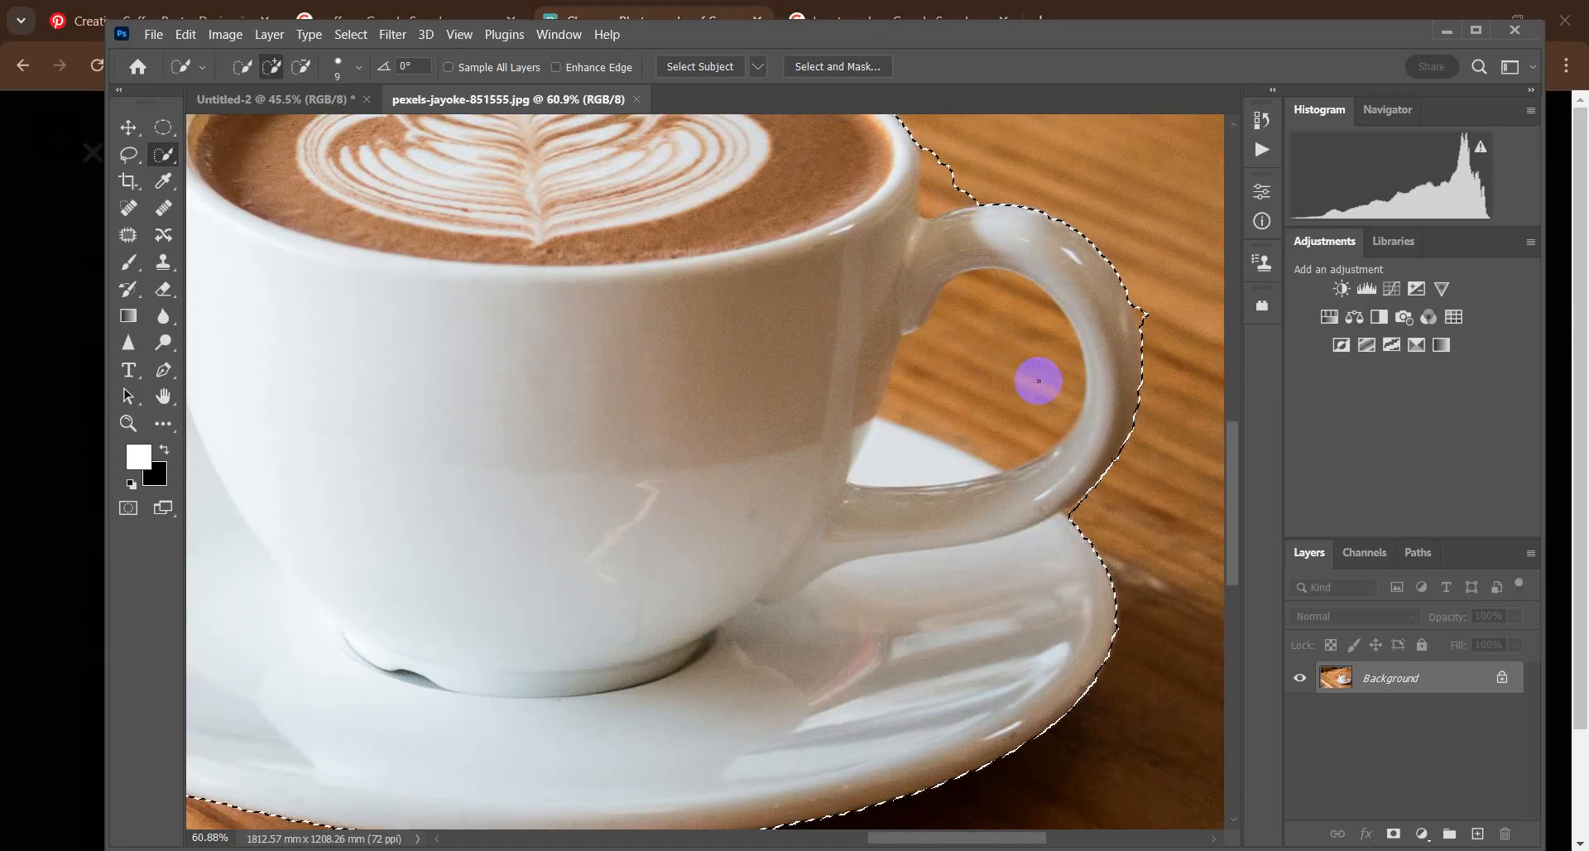
# Step: Subtract the wood inside the handle opening and between the cup rim and handle from the quick selection
pyautogui.moveTo(961, 338); pyautogui.dragTo(1043, 409)
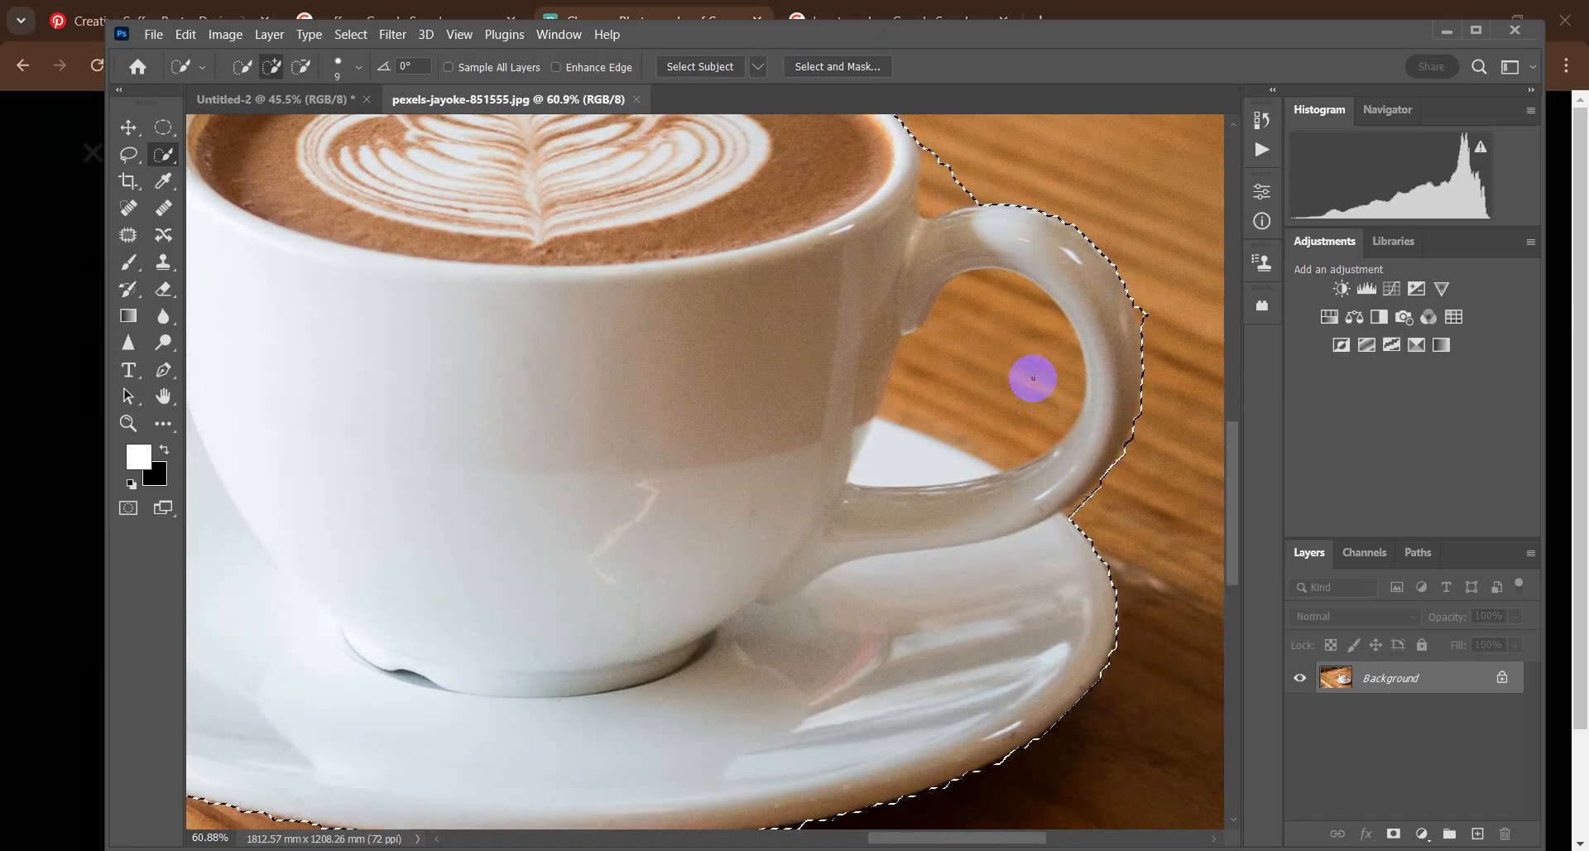
pyautogui.keyDown('alt'); pyautogui.click(1017, 369); pyautogui.keyUp('alt')
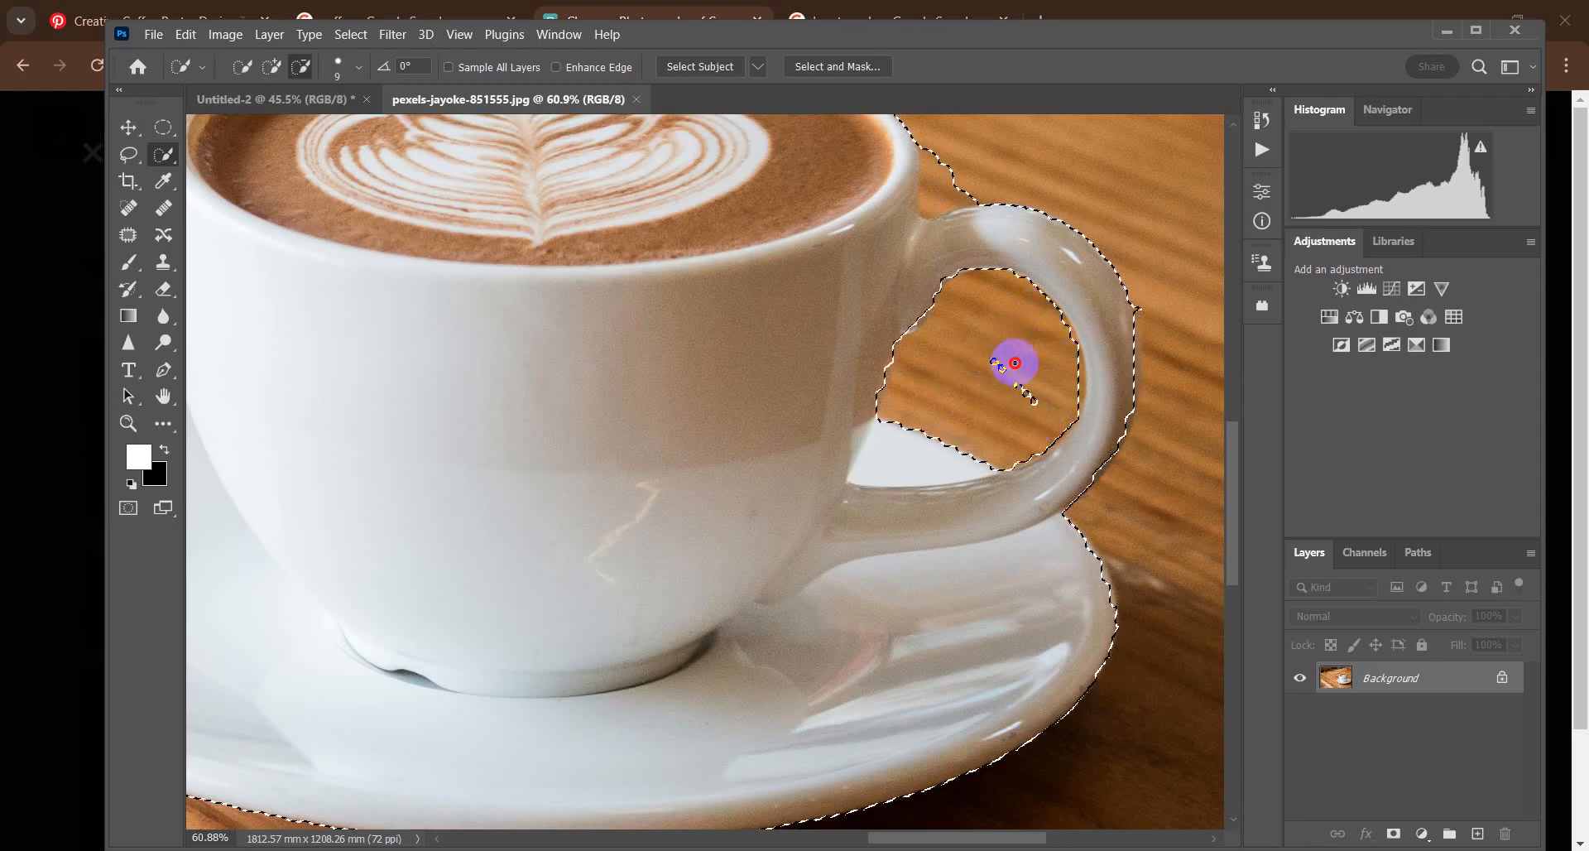
pyautogui.moveTo(1036, 404); pyautogui.dragTo(978, 343)
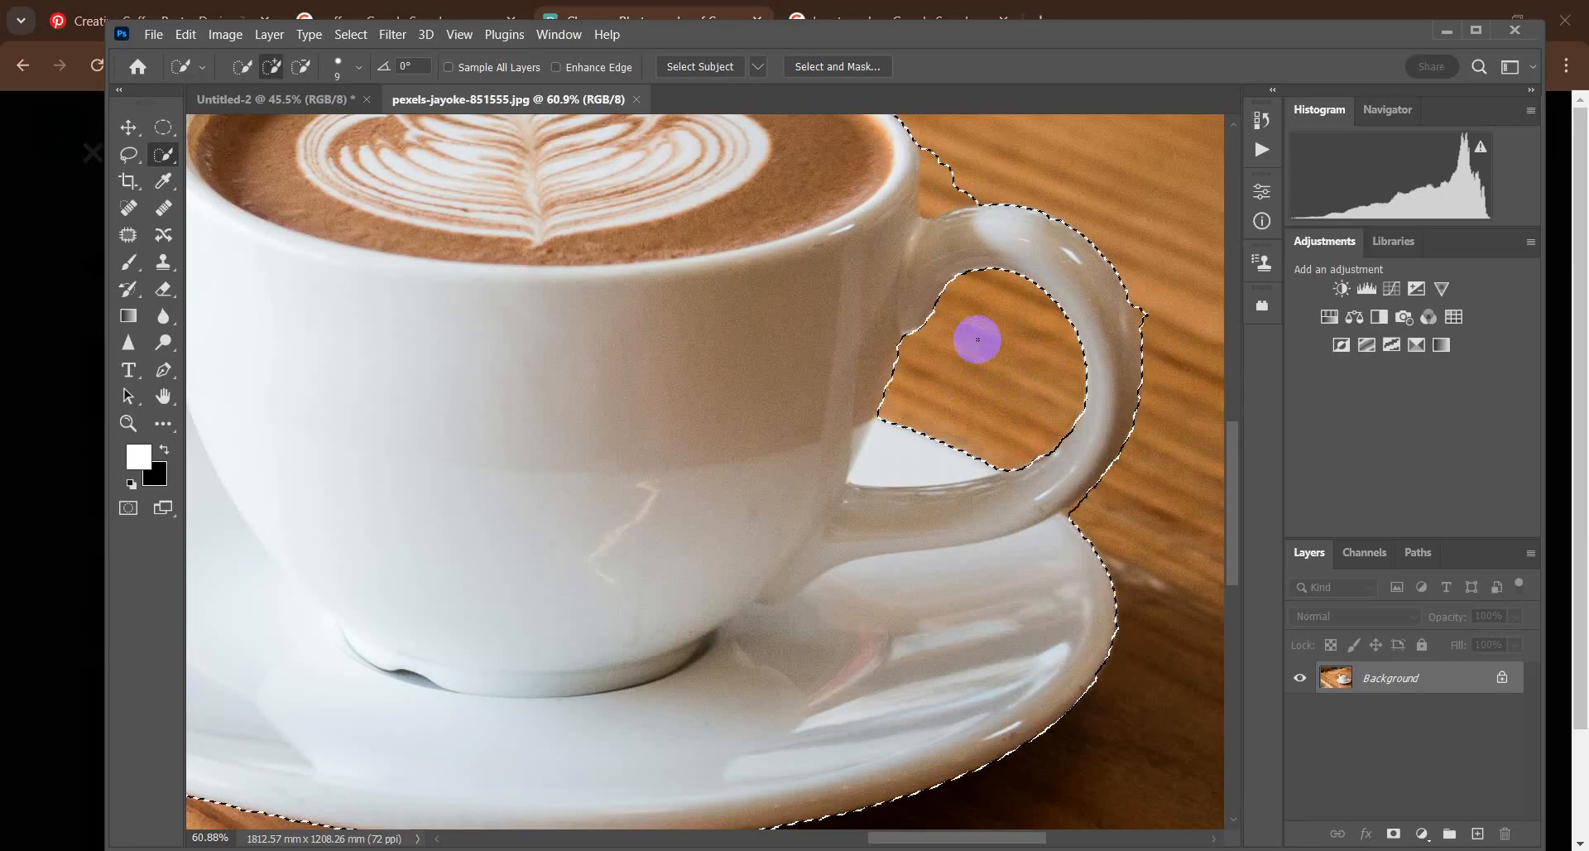
pyautogui.scroll(2, 979, 351)
pyautogui.moveTo(944, 230)
pyautogui.mouseDown()
pyautogui.moveTo(927, 292)
pyautogui.moveTo(979, 274)
pyautogui.moveTo(924, 227)
pyautogui.mouseUp()
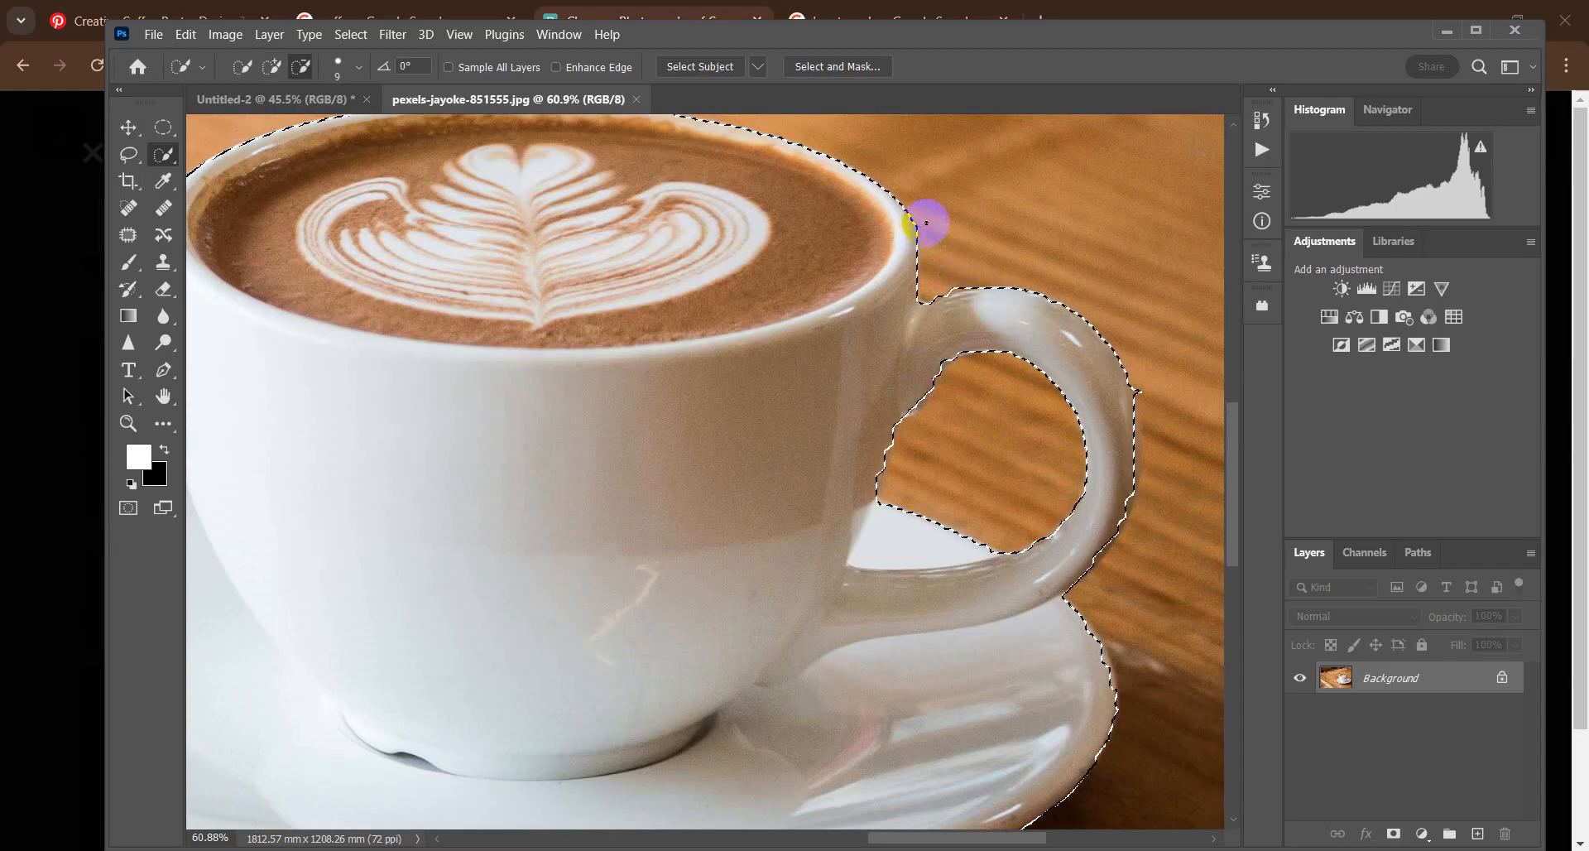
pyautogui.scroll(-2, 1100, 305)
pyautogui.scroll(-1, 1095, 303)
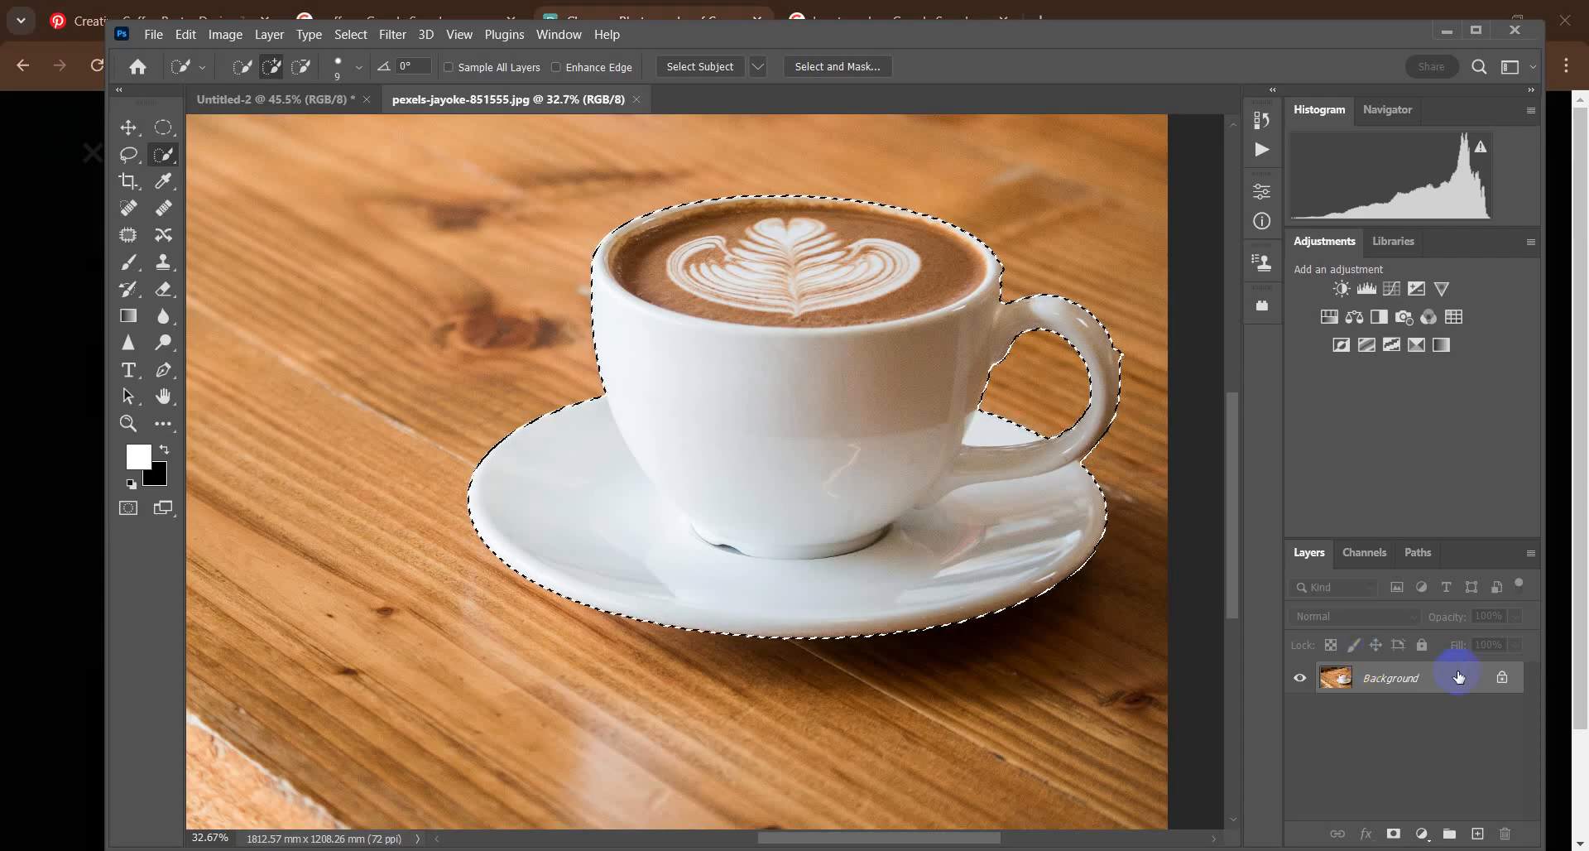
# Step: Duplicate the Background layer and delete everything outside the cup and saucer from the copy, with the original layer hidden
pyautogui.moveTo(1464, 696); pyautogui.dragTo(1478, 832)
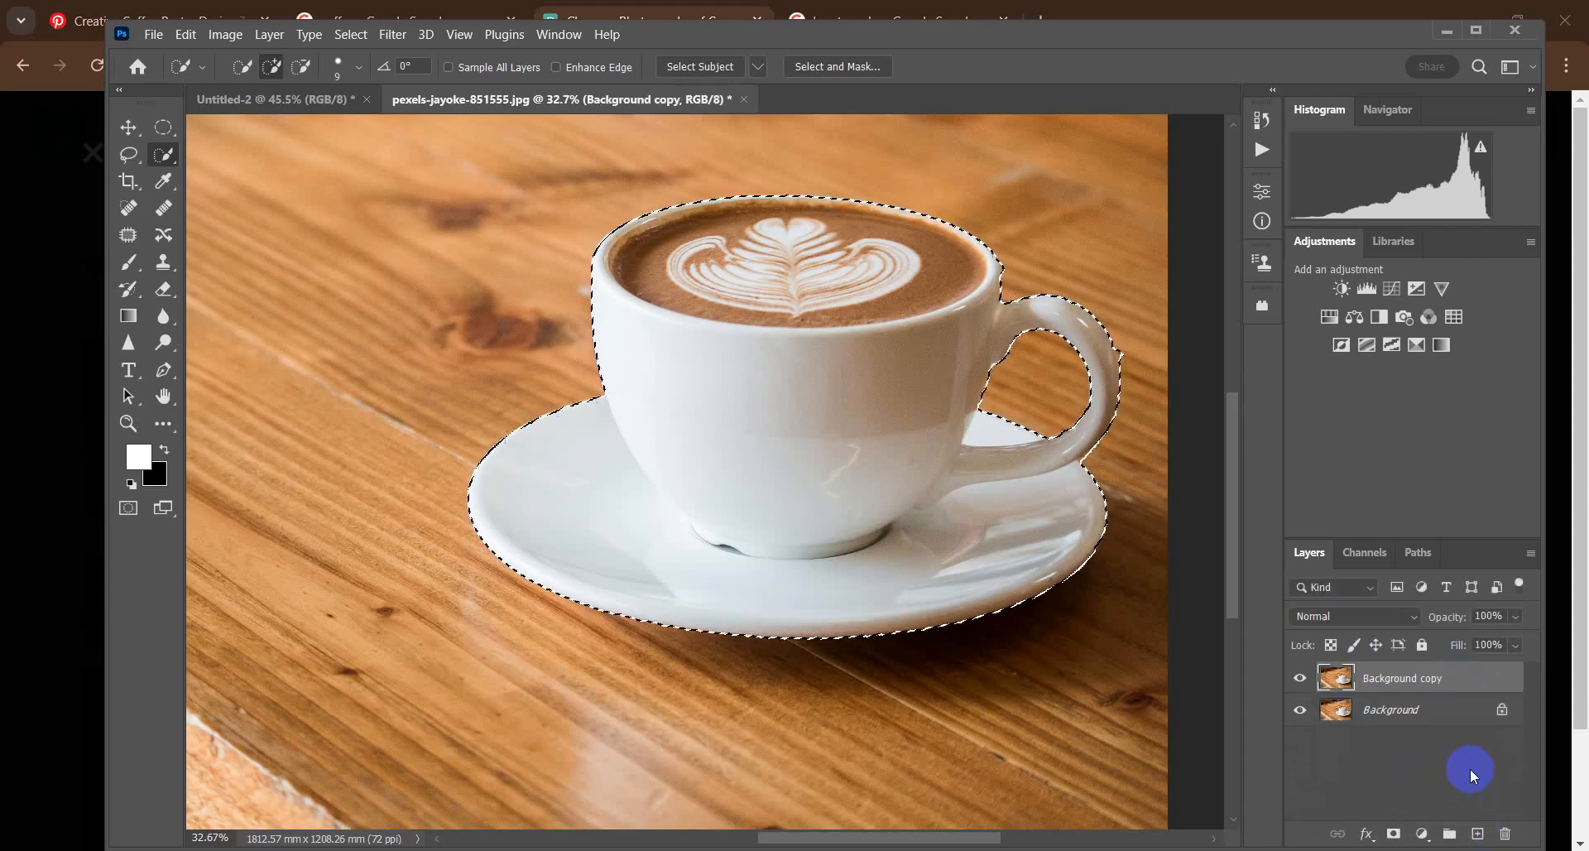
pyautogui.hotkey('ctrl', 'shift', 'i')
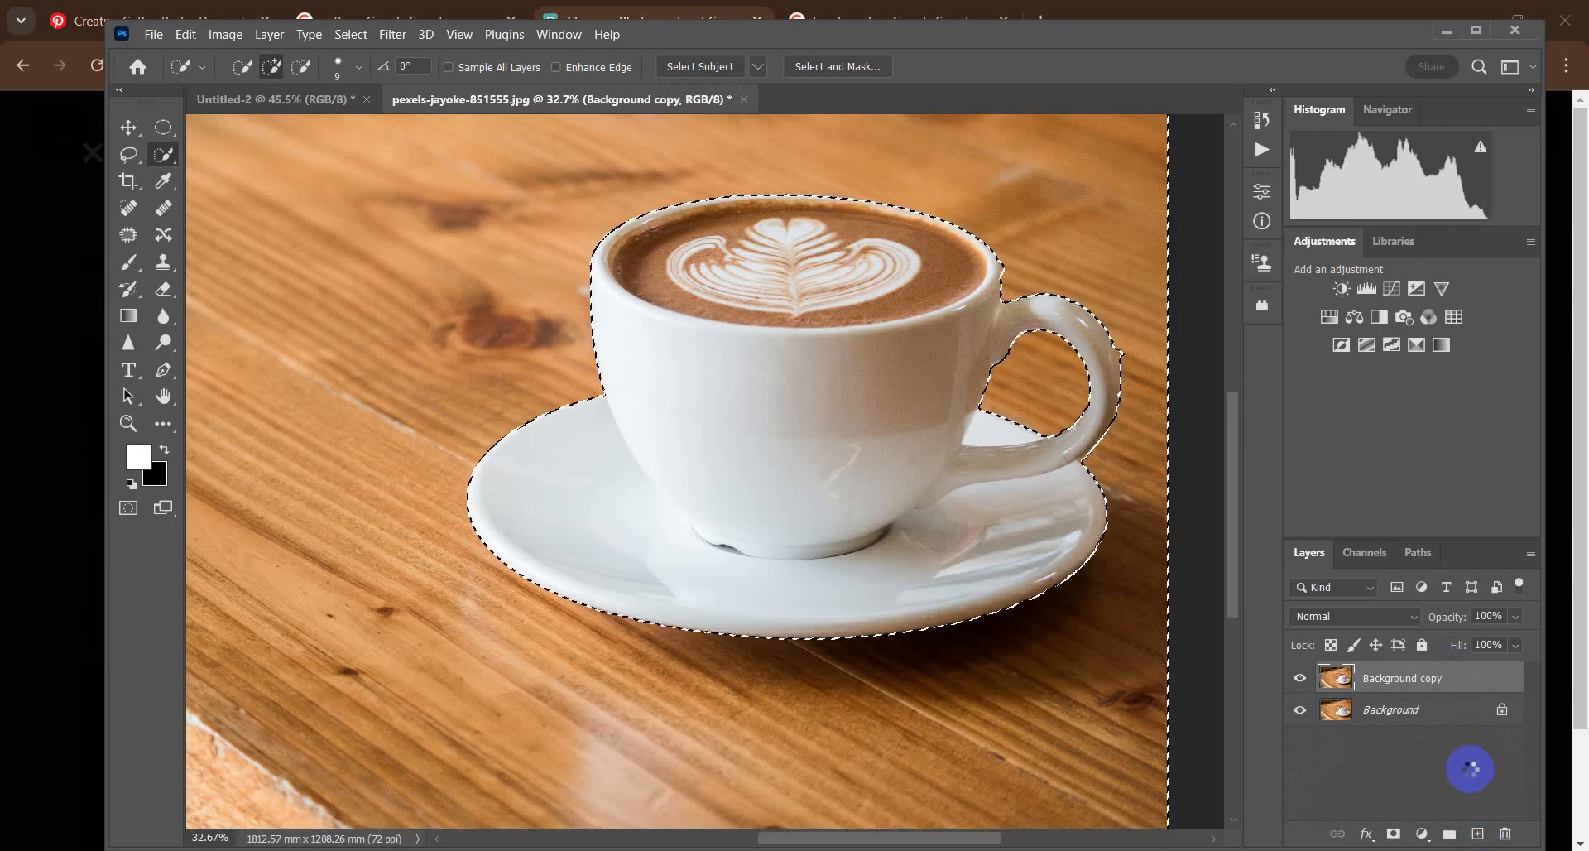
pyautogui.click(1301, 710)
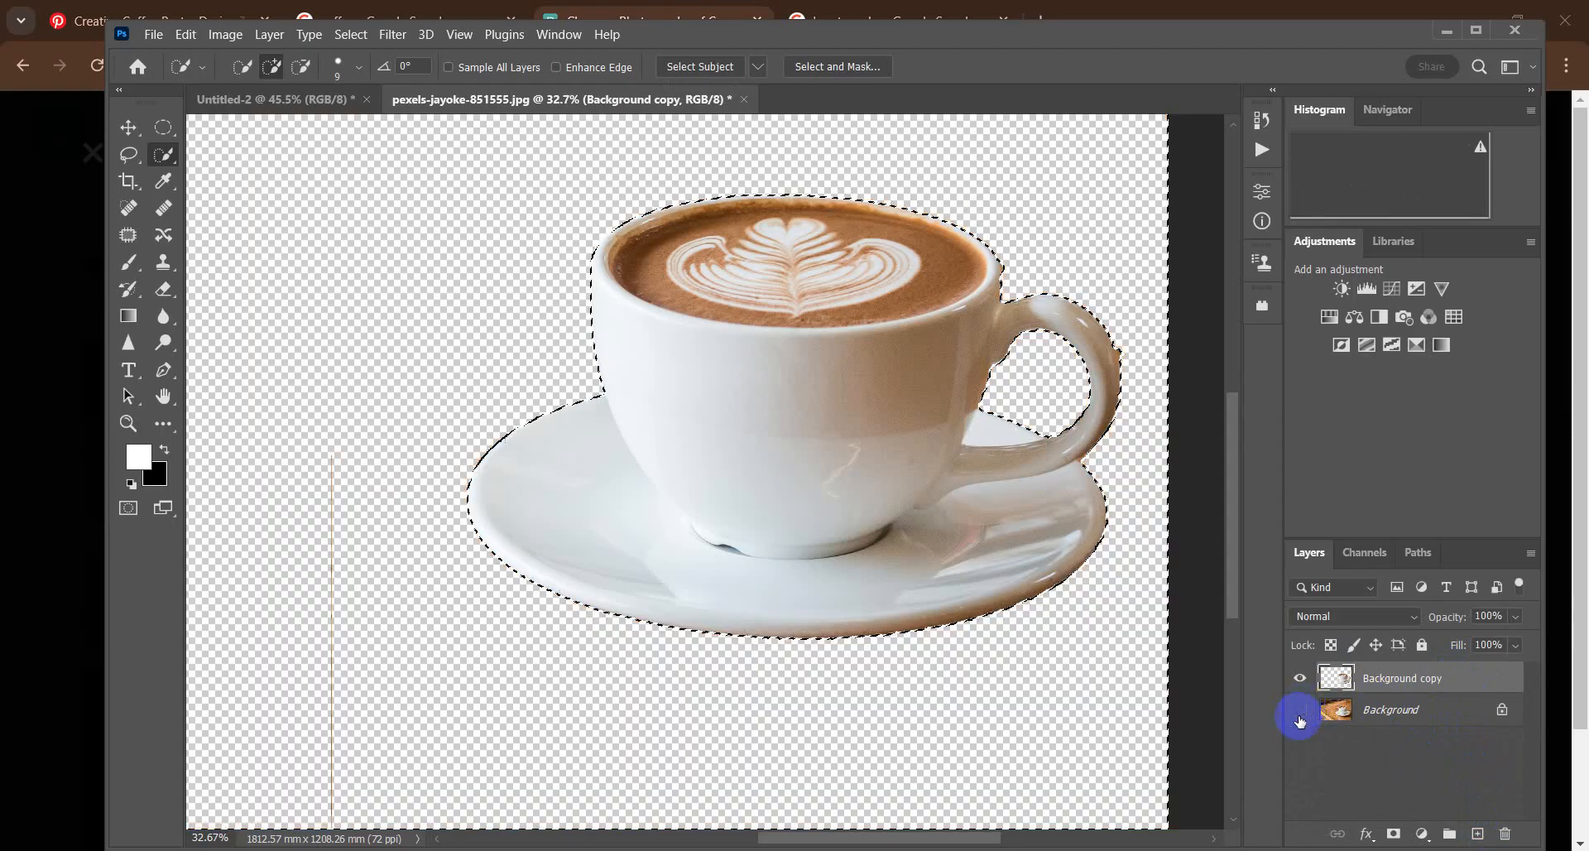
pyautogui.hotkey('ctrl', 'd')
# Step: Undo the deletion around the cup on the Background copy layer and clear the selection
pyautogui.scroll(-3, 892, 460)
pyautogui.scroll(5, 968, 431)
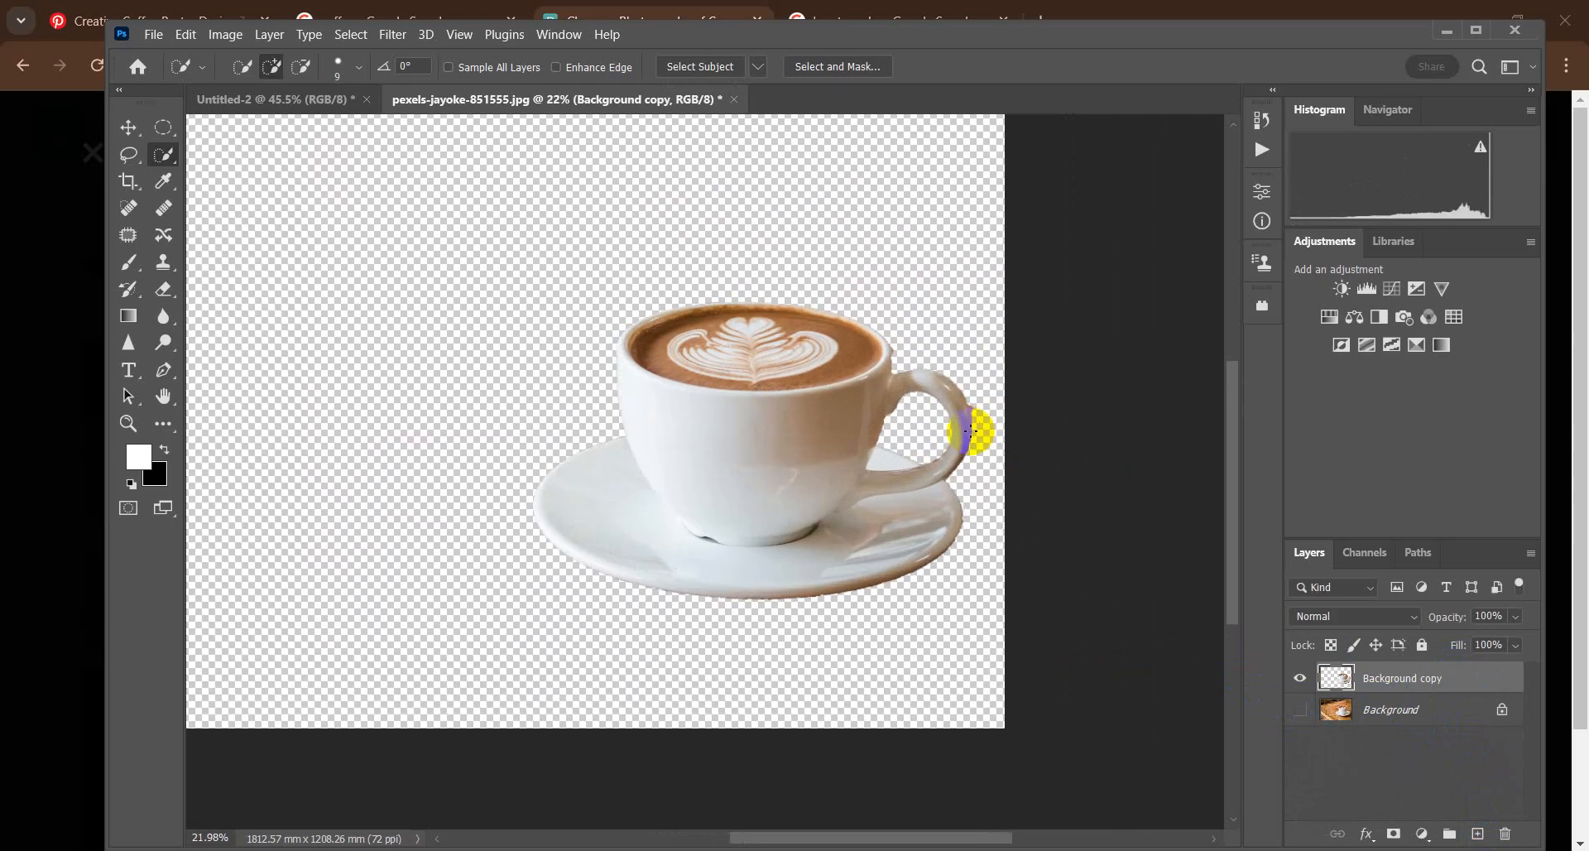
pyautogui.scroll(1, 960, 429)
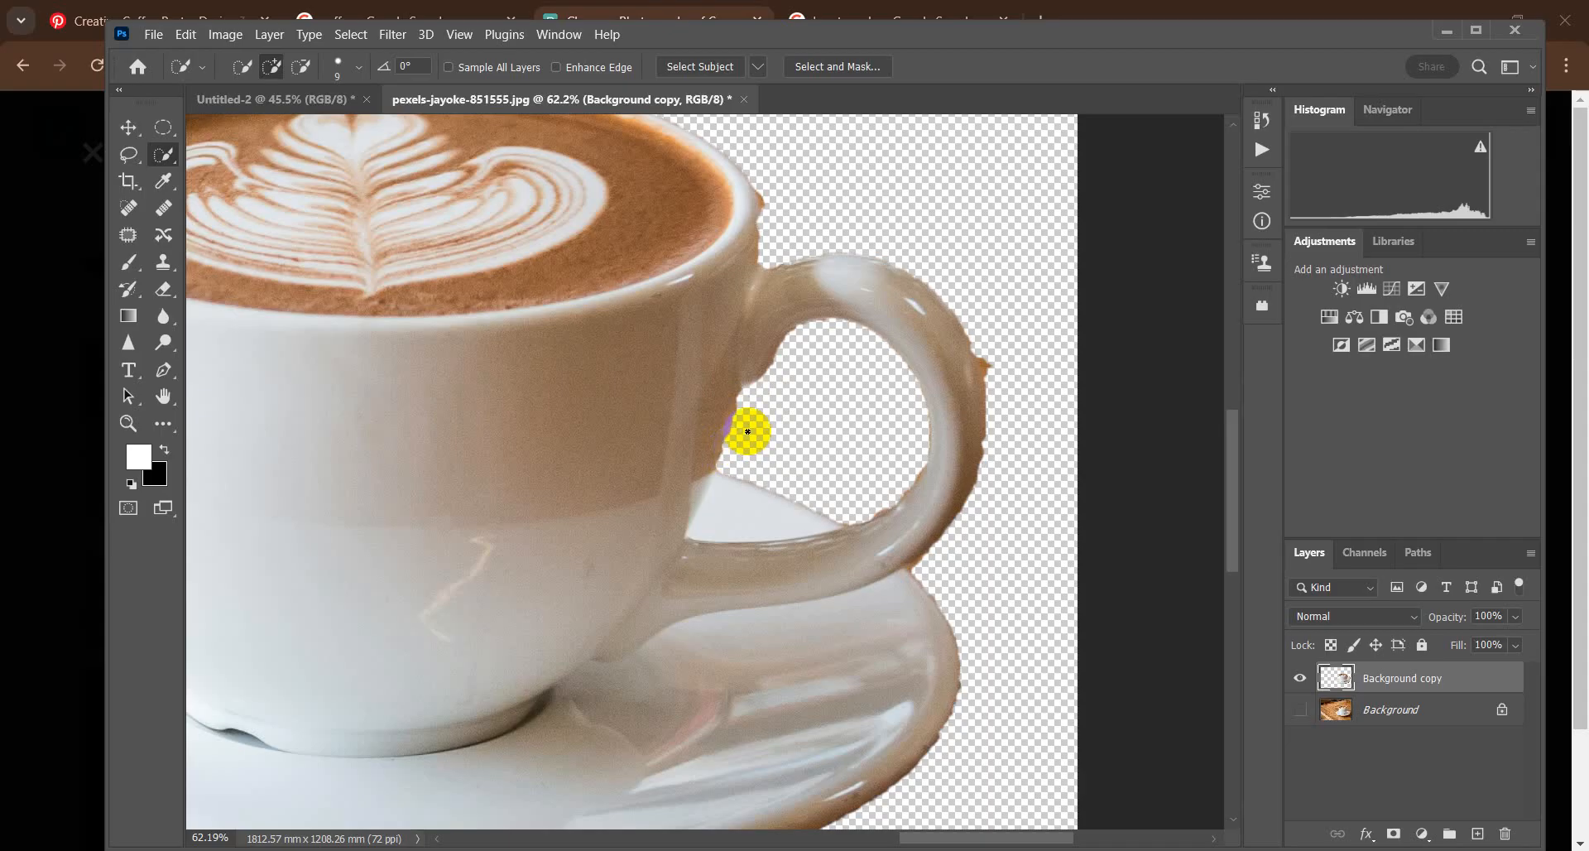
pyautogui.scroll(-2, 880, 489)
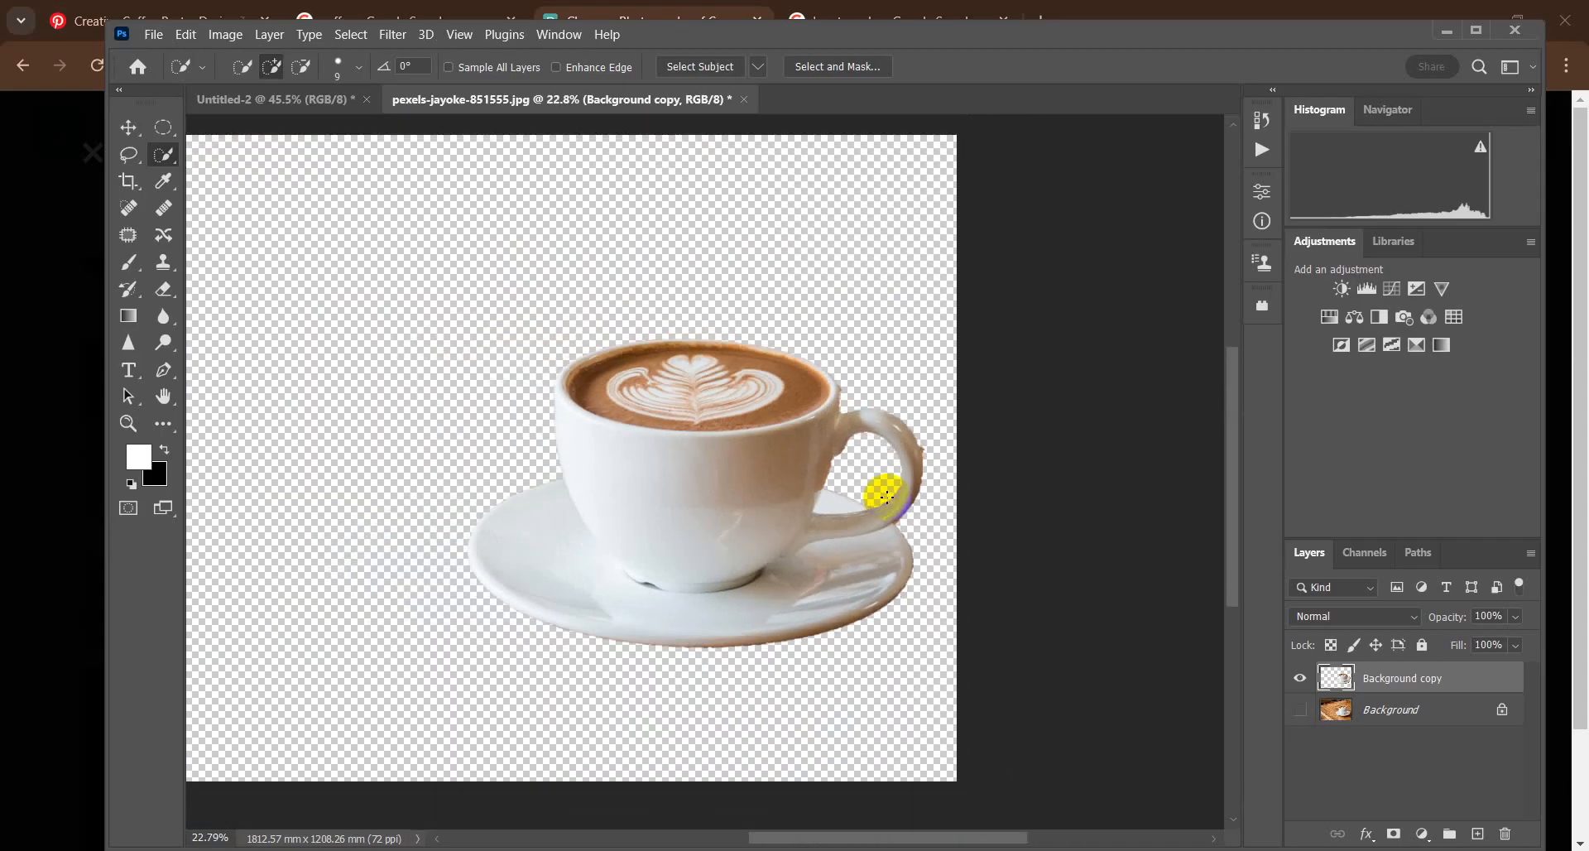
pyautogui.scroll(-2, 770, 556)
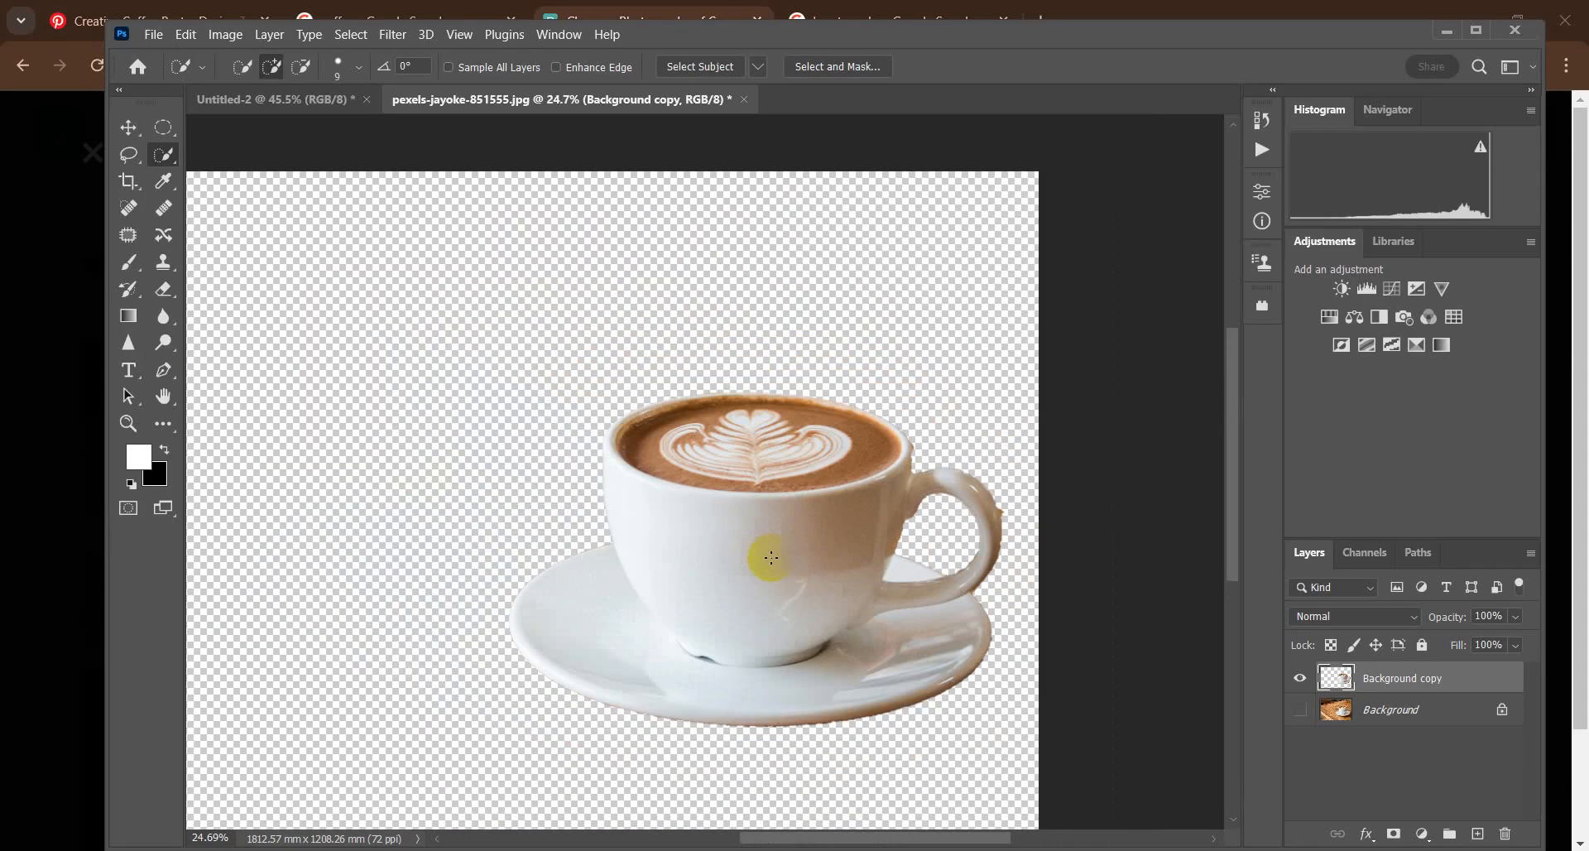
pyautogui.click(778, 565)
pyautogui.click(1300, 709)
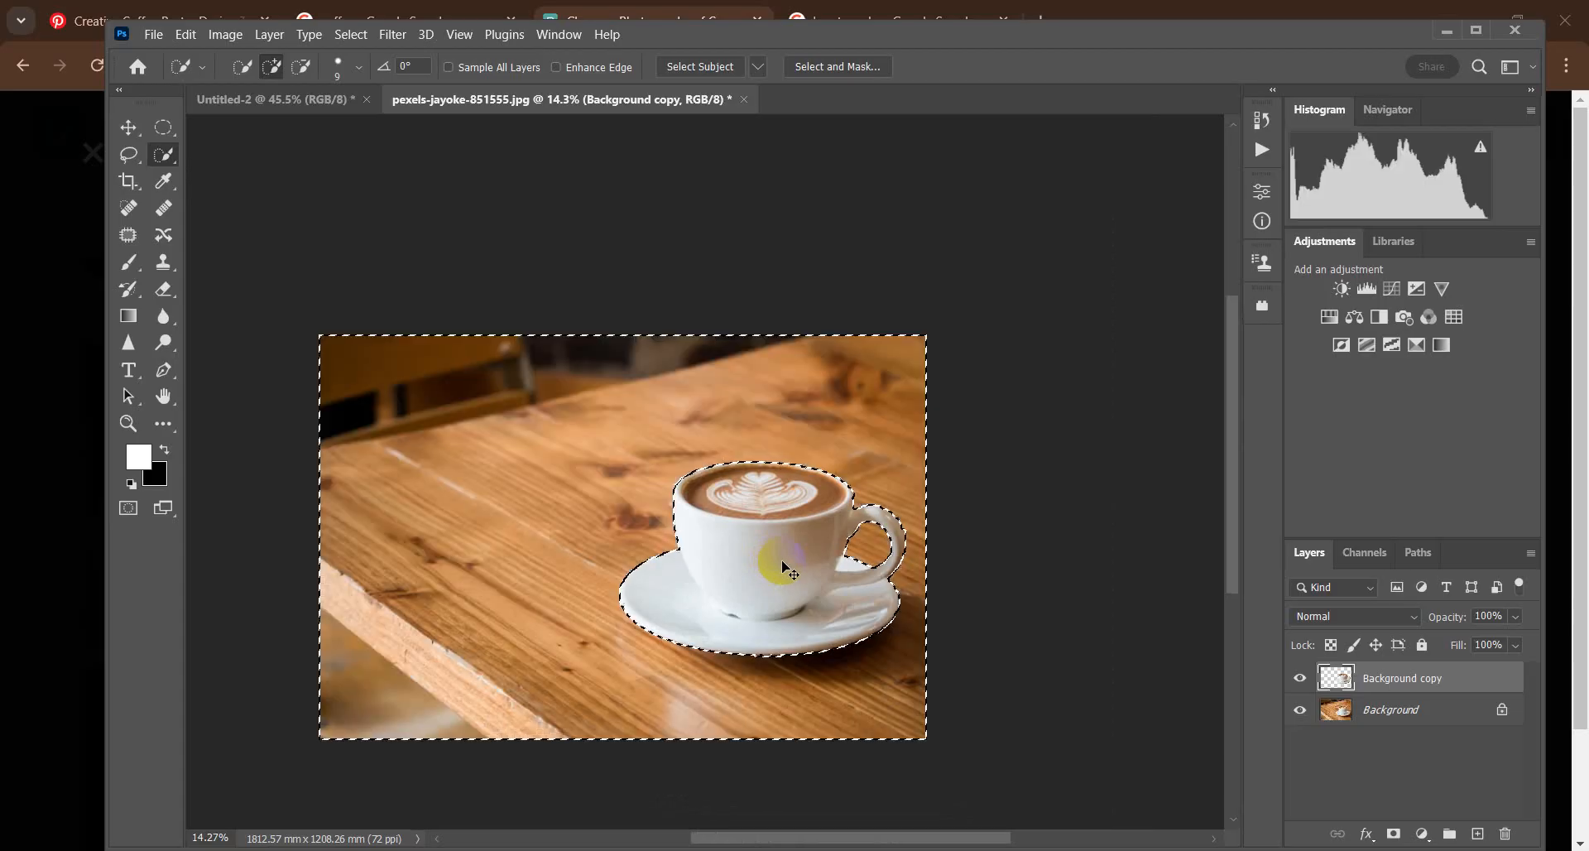
pyautogui.click(1300, 709)
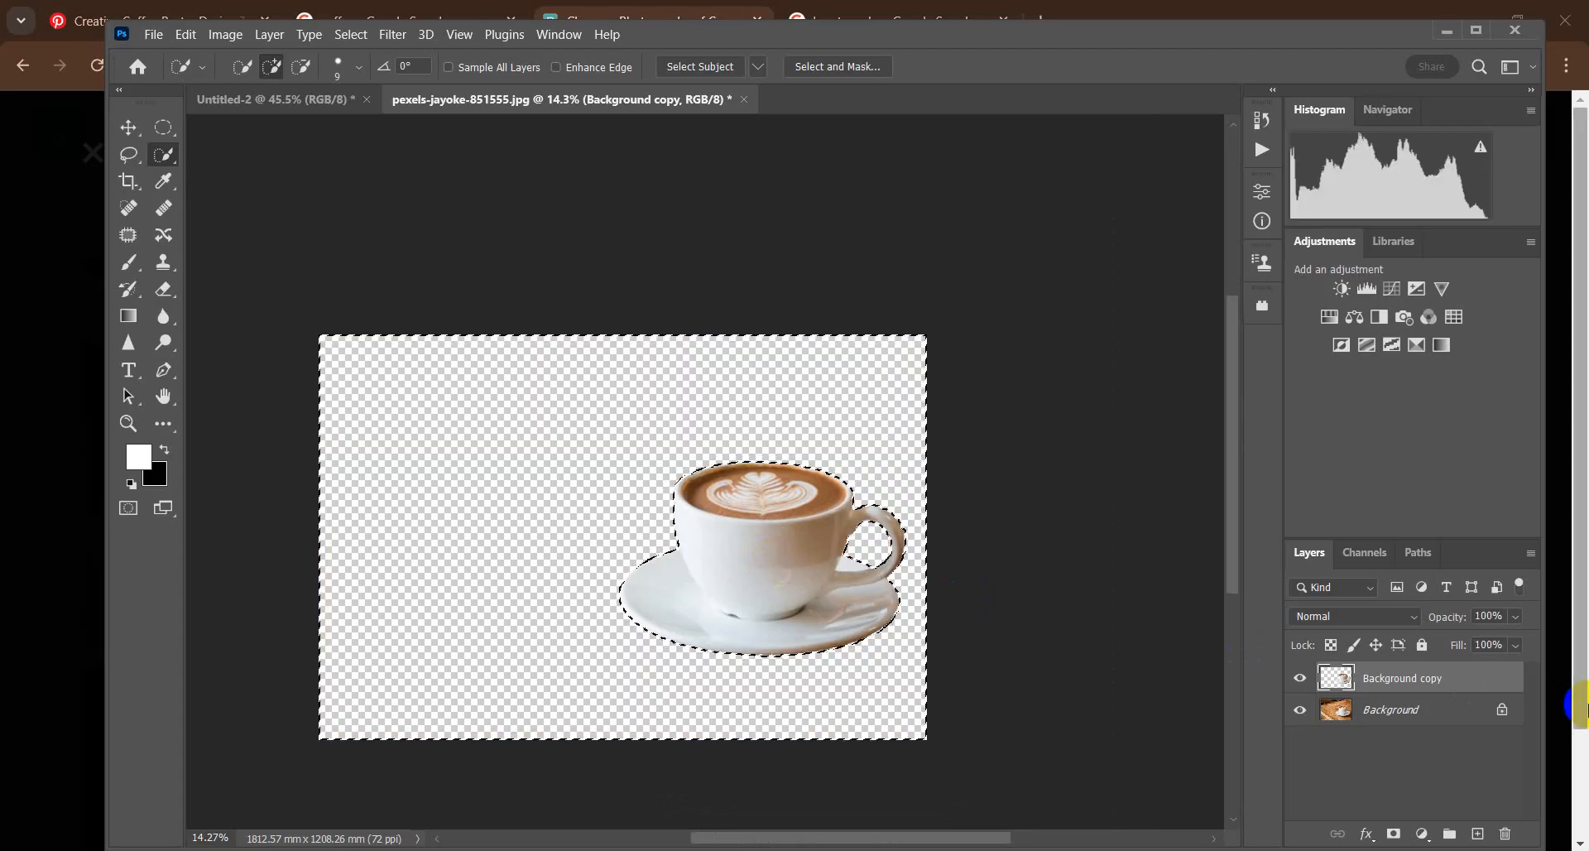
pyautogui.click(1300, 710)
pyautogui.hotkey('ctrl', 'z')
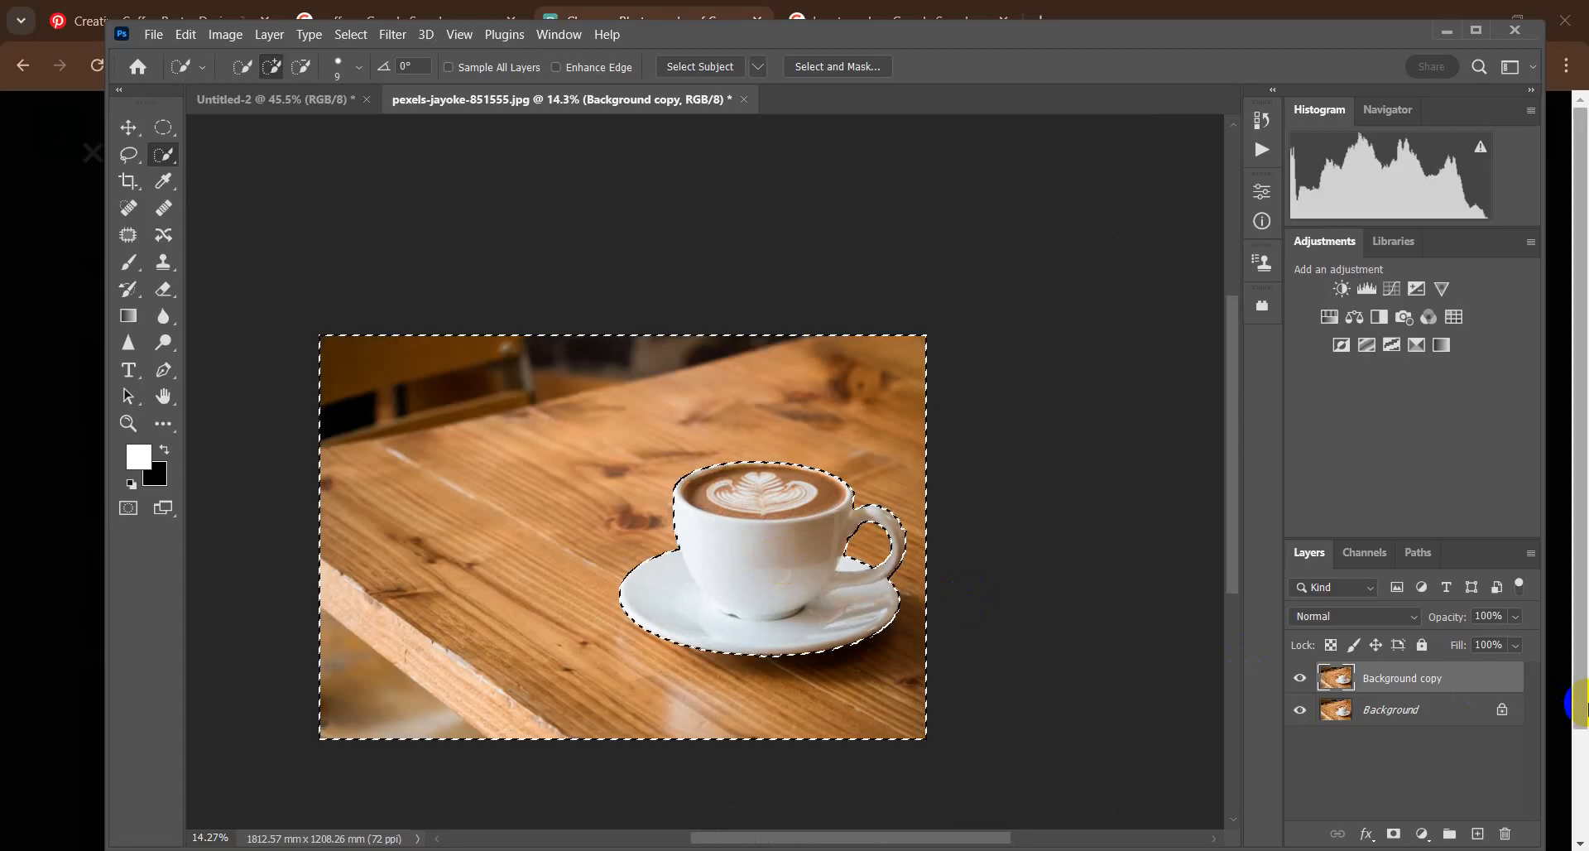
pyautogui.hotkey('ctrl', 'd')
# Step: Cut out the cup and saucer on the Background copy layer using Select Subject and hide the Background layer
pyautogui.scroll(1, 779, 509)
pyautogui.scroll(4, 778, 509)
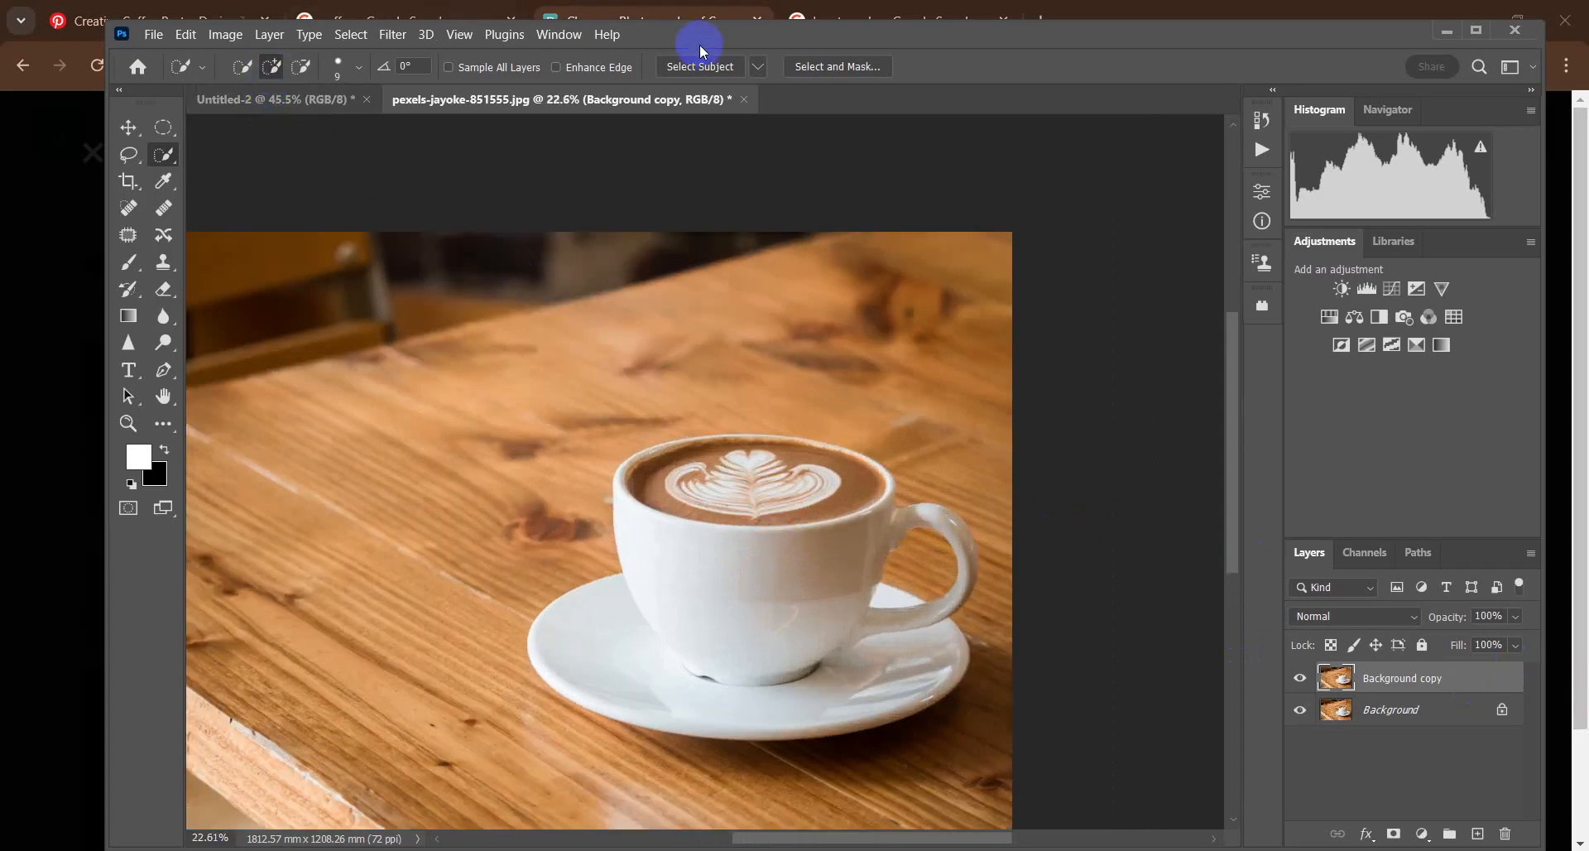
pyautogui.click(674, 66)
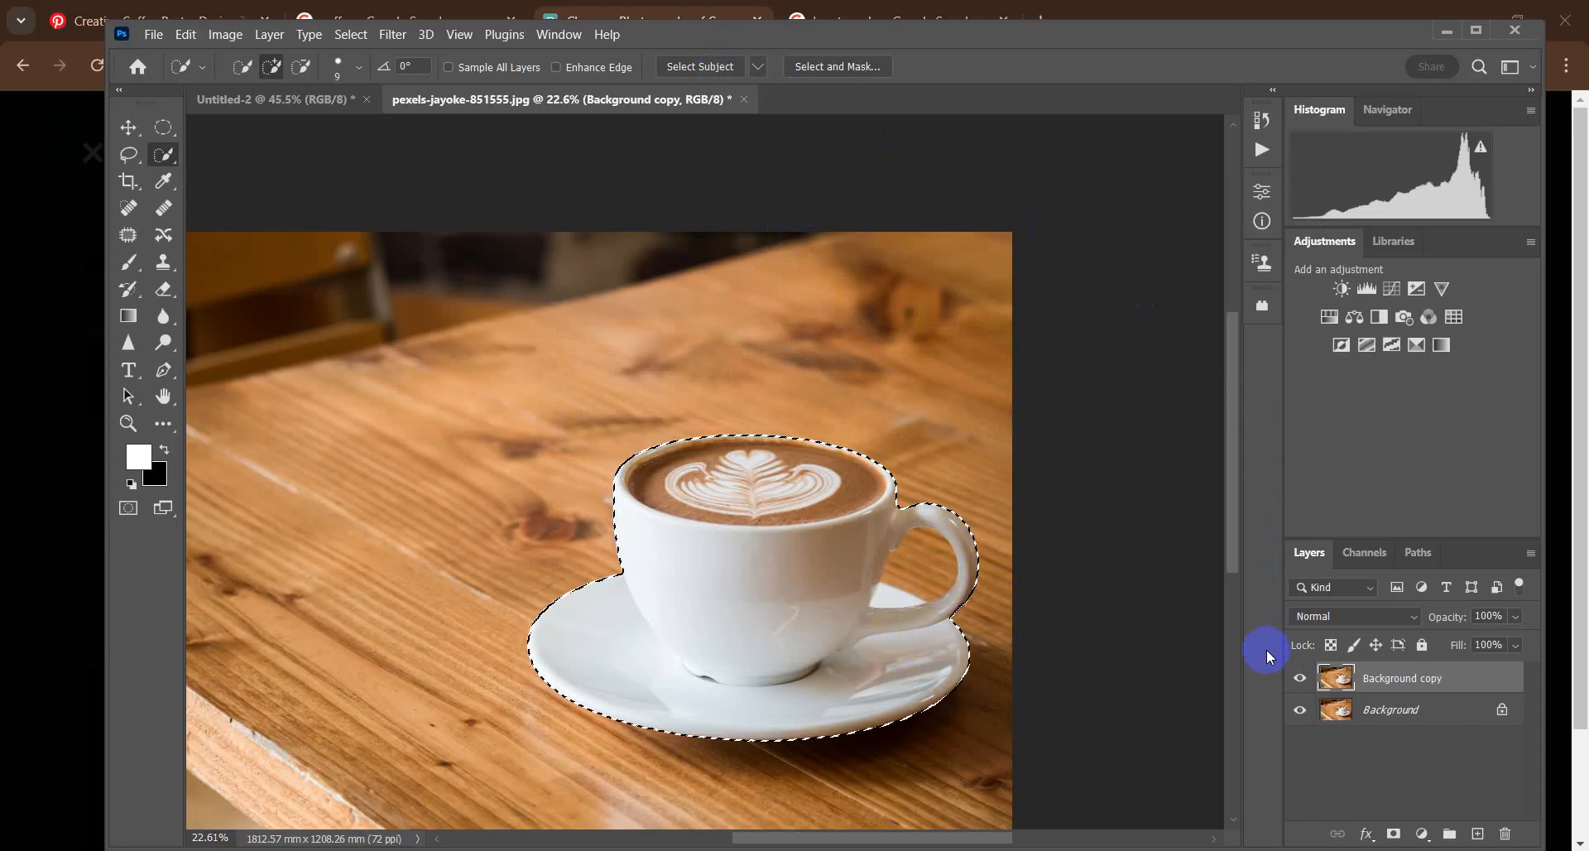
pyautogui.hotkey('ctrl', 'shift', 'i')
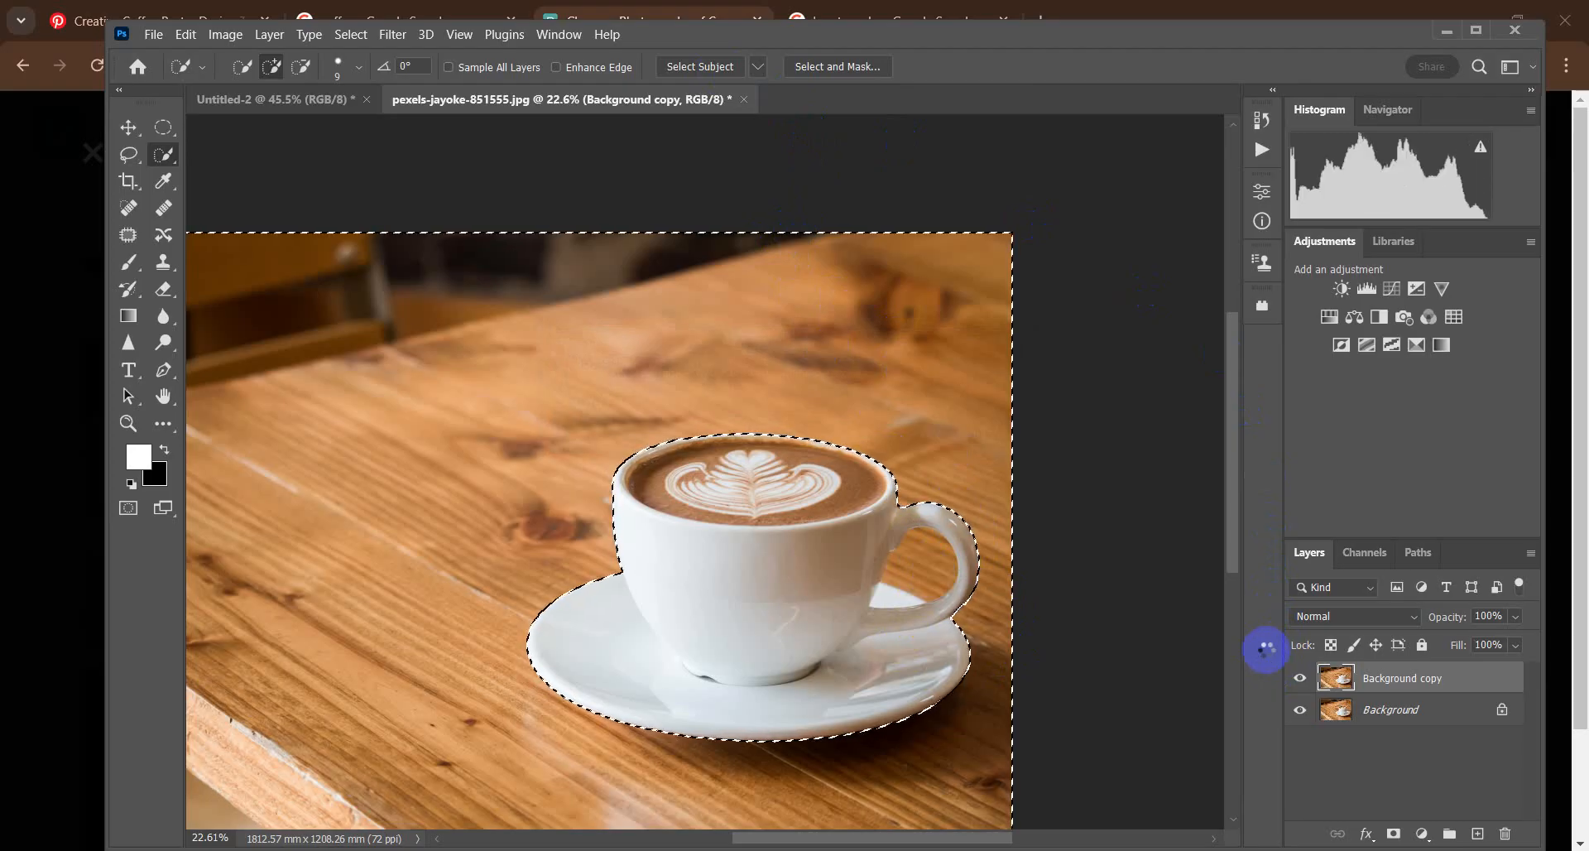
pyautogui.click(1302, 712)
pyautogui.hotkey('ctrl', 'd')
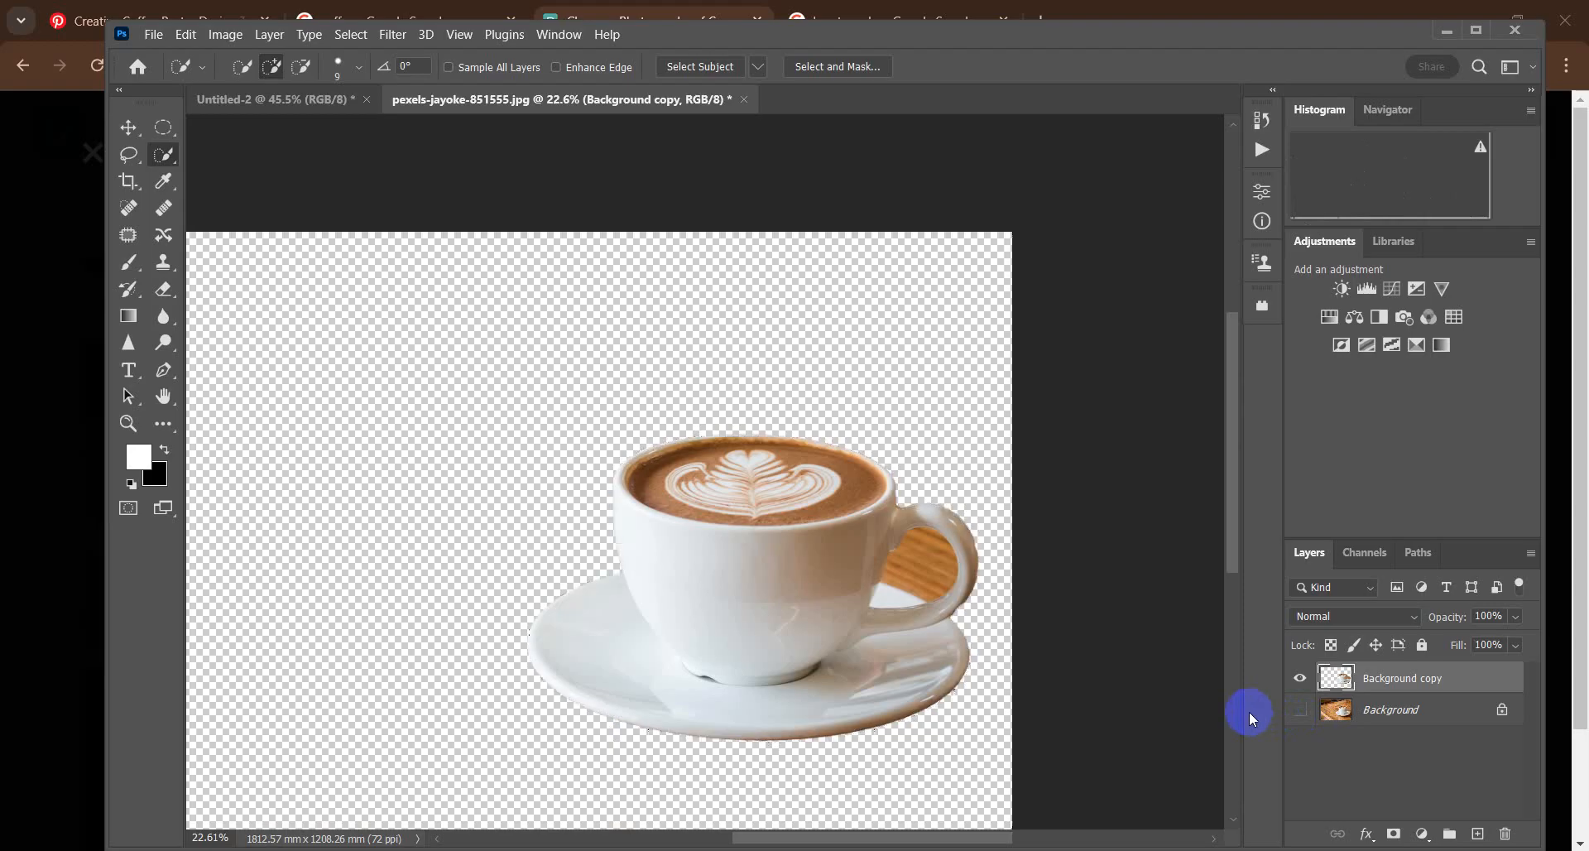
# Step: Try to select the wooden area inside the cup handle with the Quick Selection tool
pyautogui.scroll(5, 1005, 593)
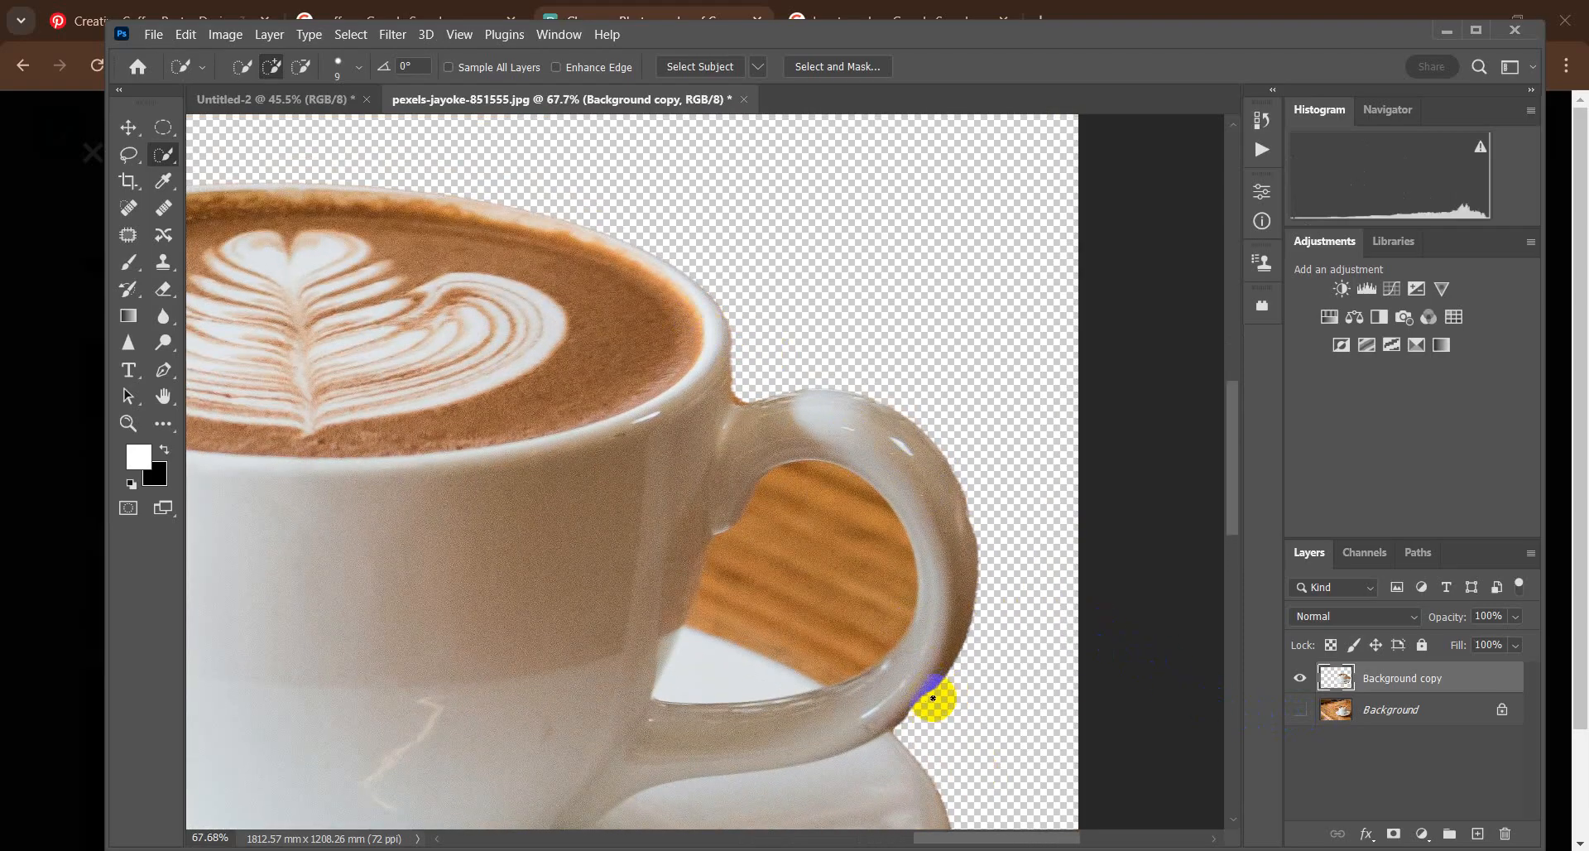
pyautogui.scroll(-3, 1047, 534)
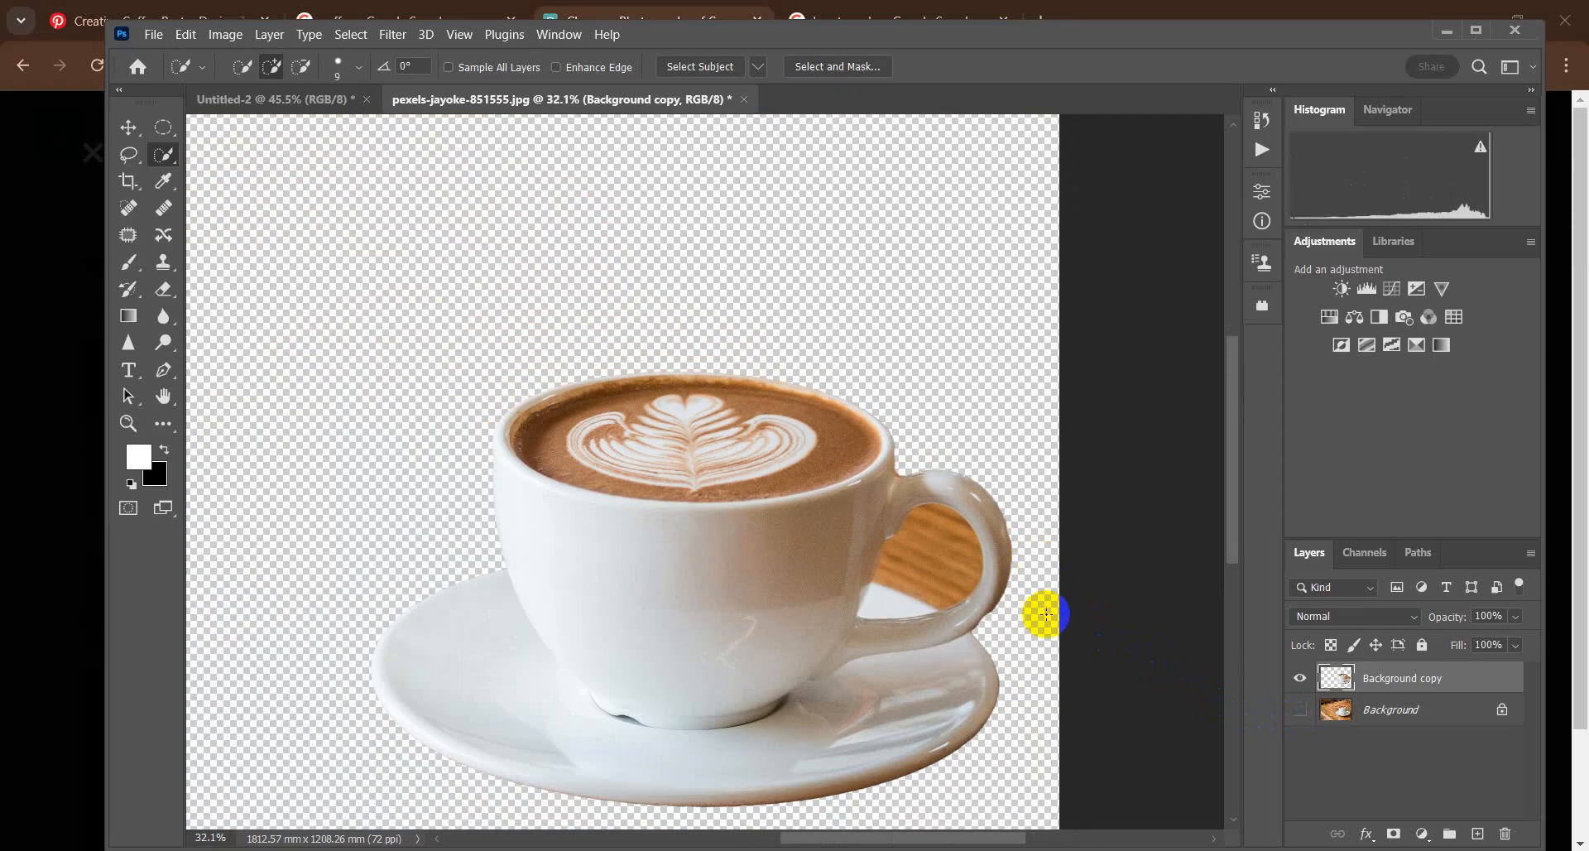
pyautogui.scroll(2, 973, 589)
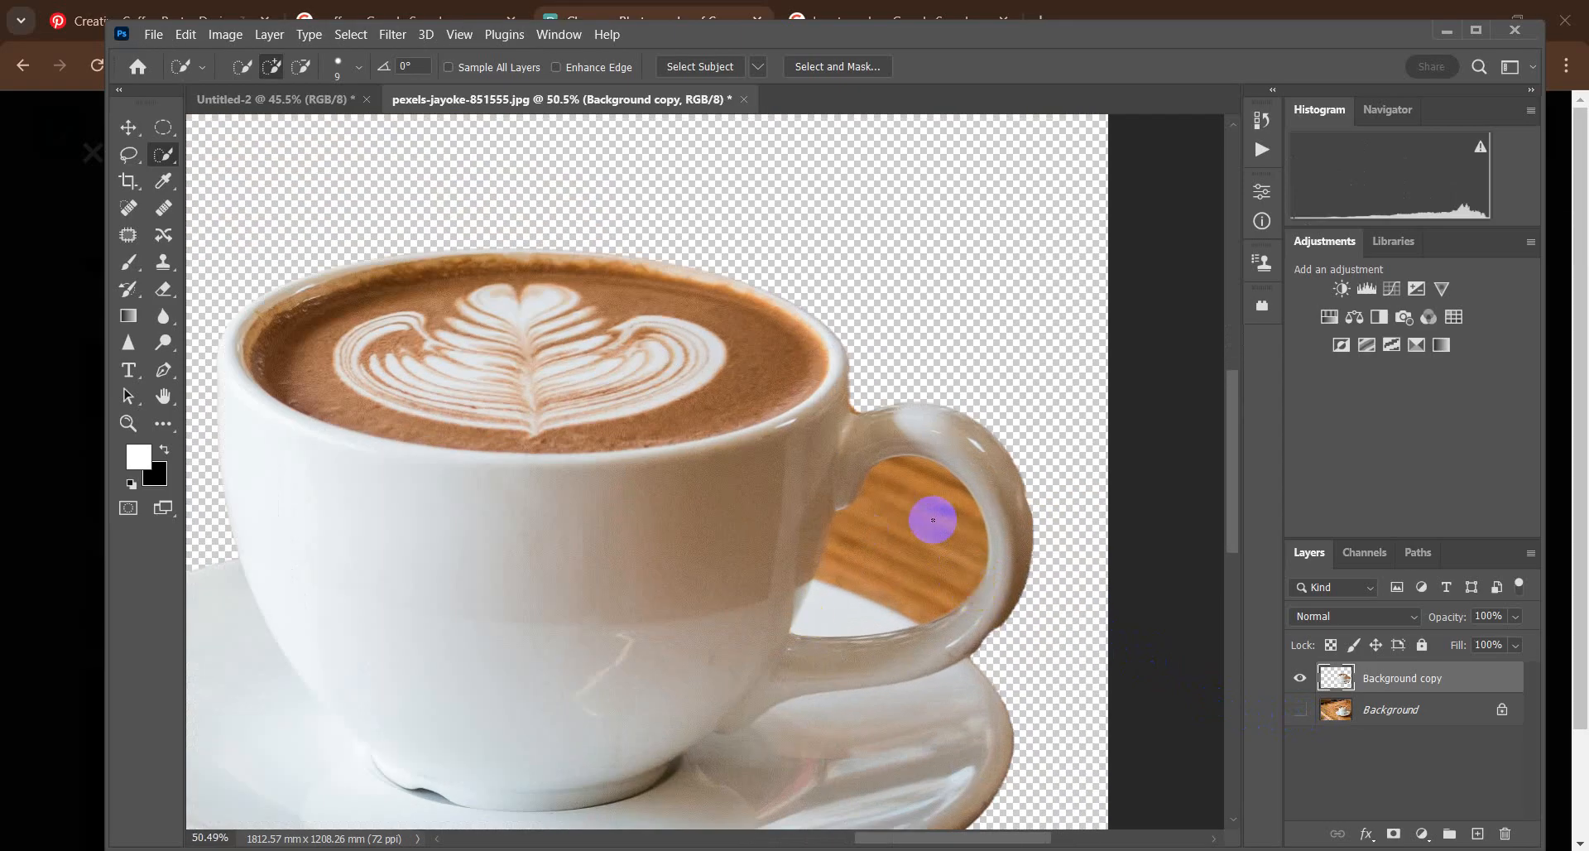
pyautogui.scroll(3, 869, 461)
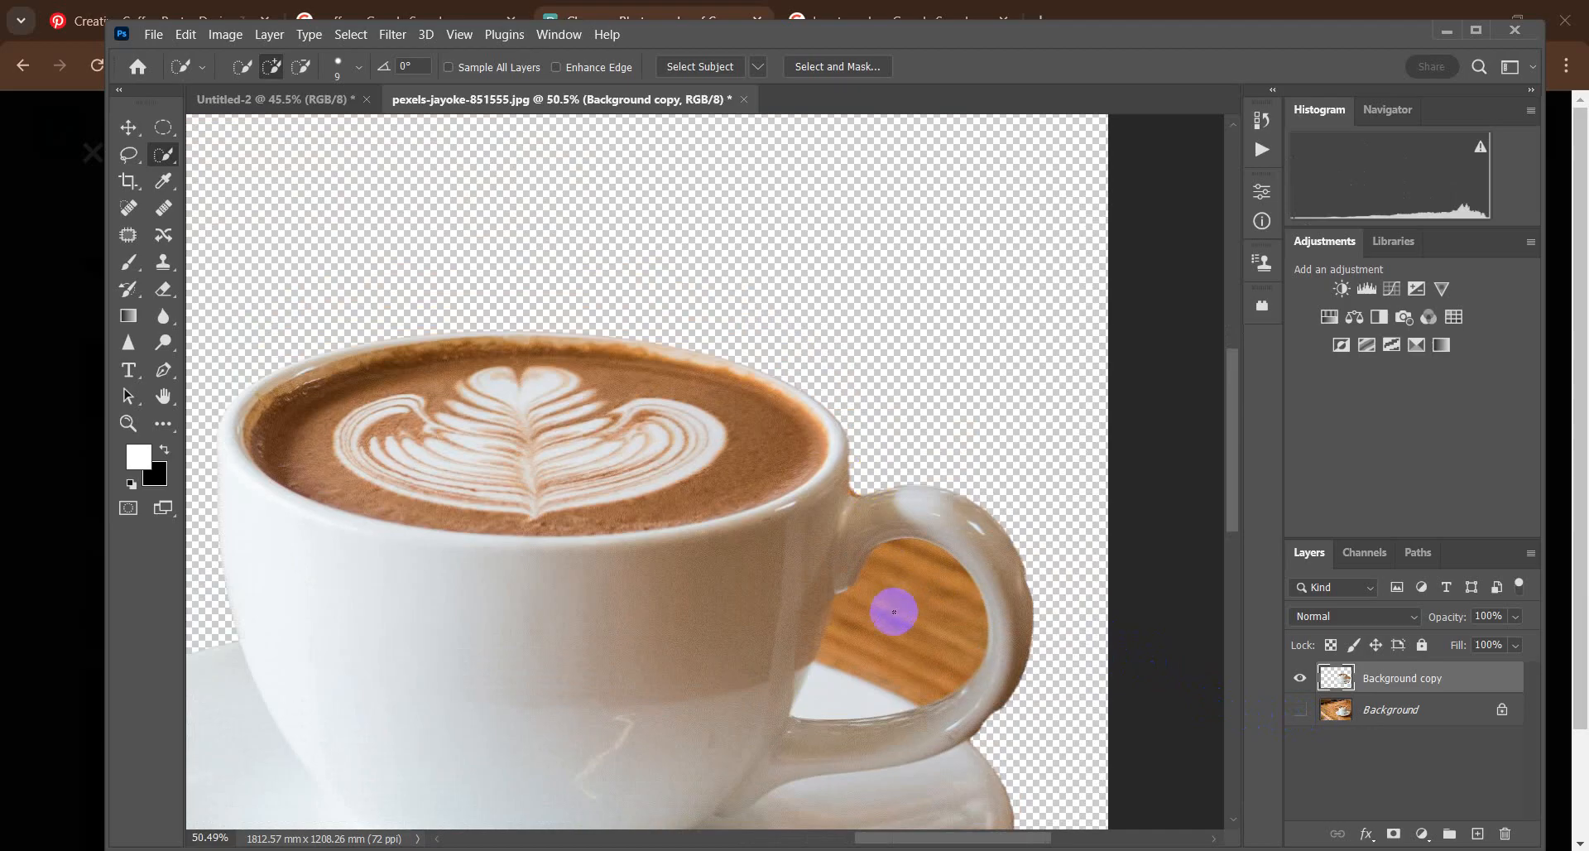
pyautogui.scroll(-4, 901, 610)
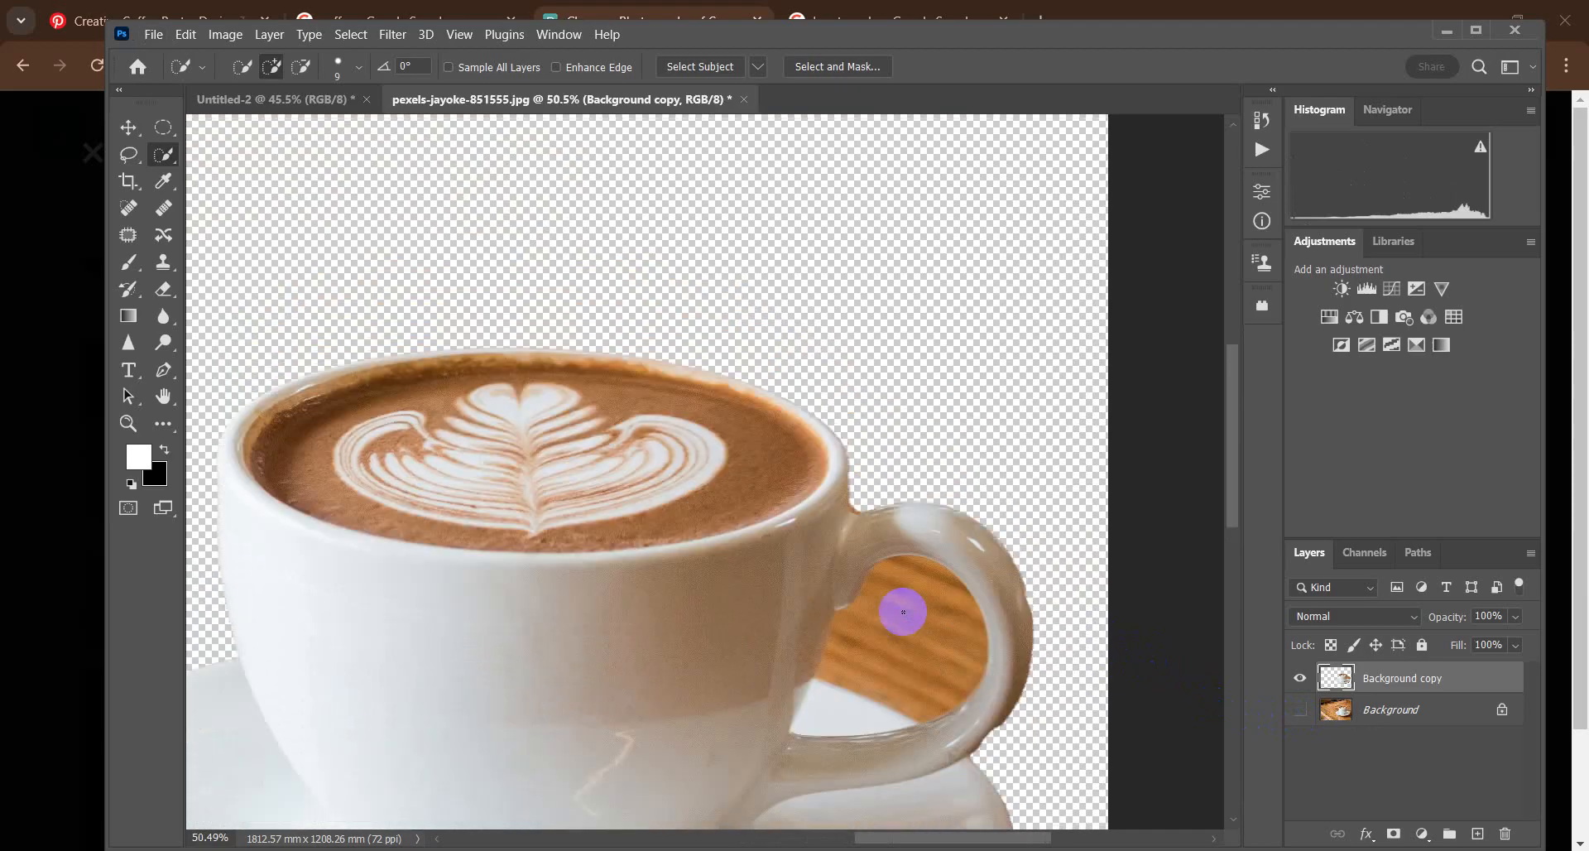
pyautogui.scroll(5, 907, 606)
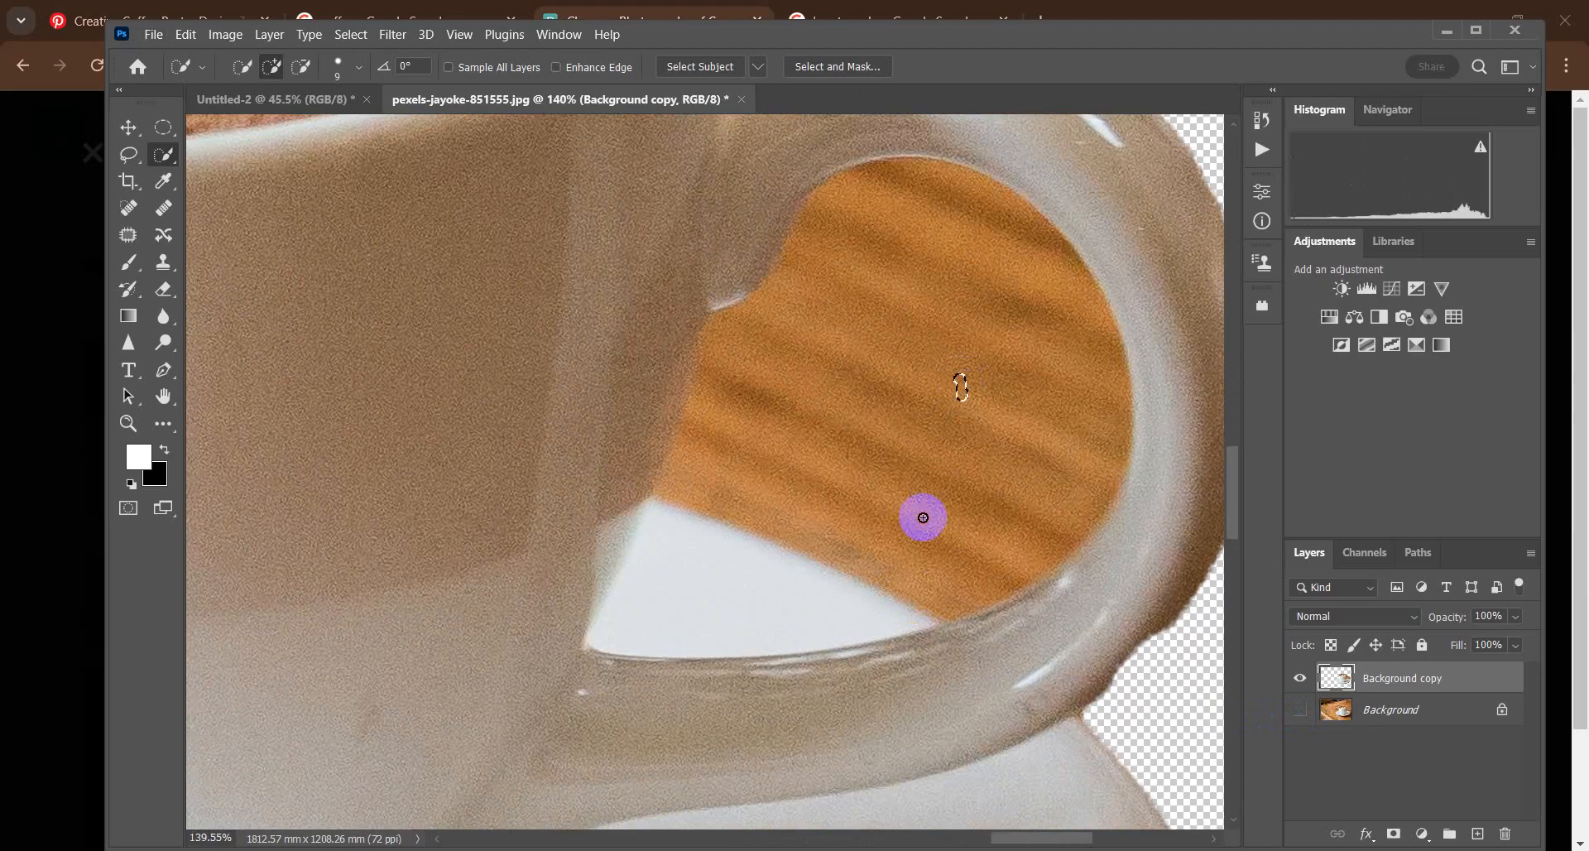
pyautogui.click(922, 518)
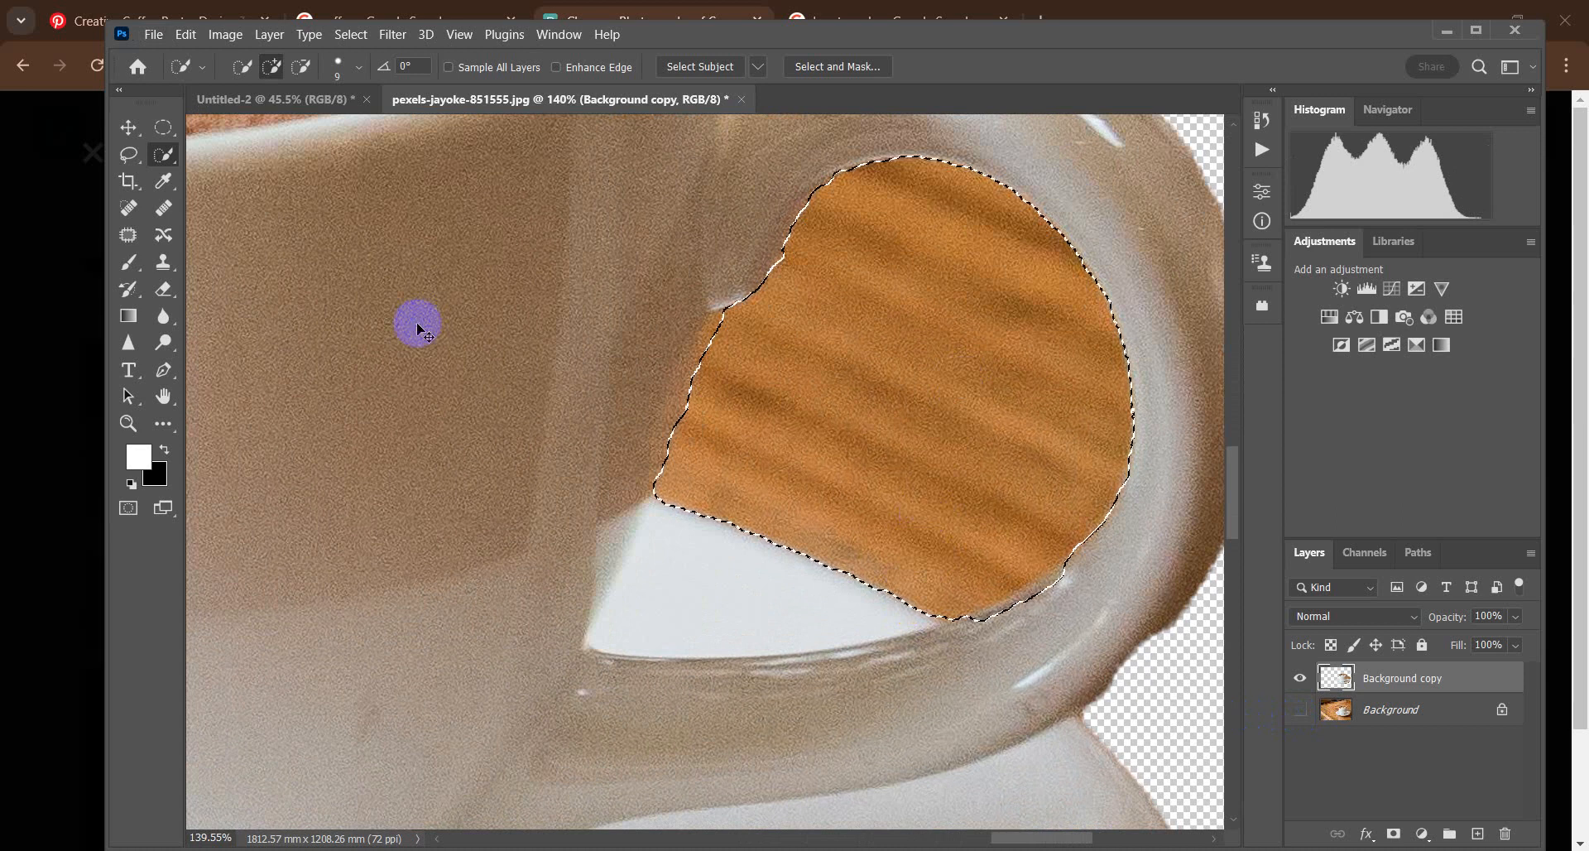
pyautogui.hotkey('ctrl', 'd')
# Step: Erase wood in the middle of the handle opening and along the cup wall with a 20 px Eraser
pyautogui.click(165, 288)
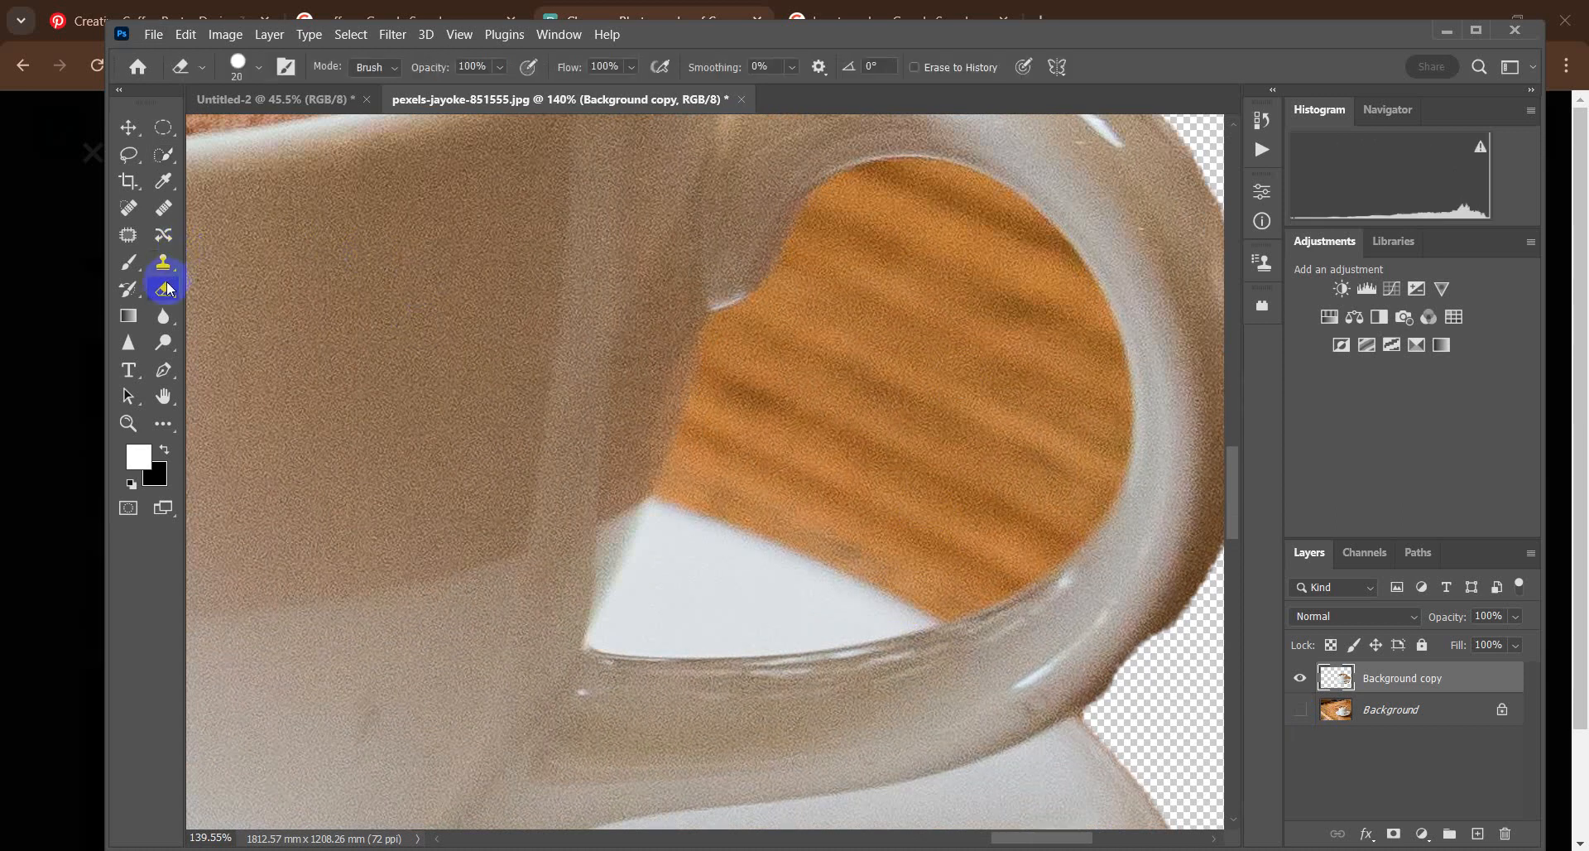
pyautogui.moveTo(860, 298)
pyautogui.mouseDown()
pyautogui.moveTo(860, 359)
pyautogui.moveTo(886, 428)
pyautogui.moveTo(929, 402)
pyautogui.moveTo(850, 419)
pyautogui.moveTo(842, 437)
pyautogui.moveTo(834, 406)
pyautogui.moveTo(907, 347)
pyautogui.moveTo(905, 286)
pyautogui.moveTo(851, 213)
pyautogui.moveTo(929, 191)
pyautogui.moveTo(965, 213)
pyautogui.moveTo(981, 264)
pyautogui.moveTo(906, 409)
pyautogui.moveTo(796, 441)
pyautogui.moveTo(857, 337)
pyautogui.mouseUp()
pyautogui.scroll(5, 749, 360)
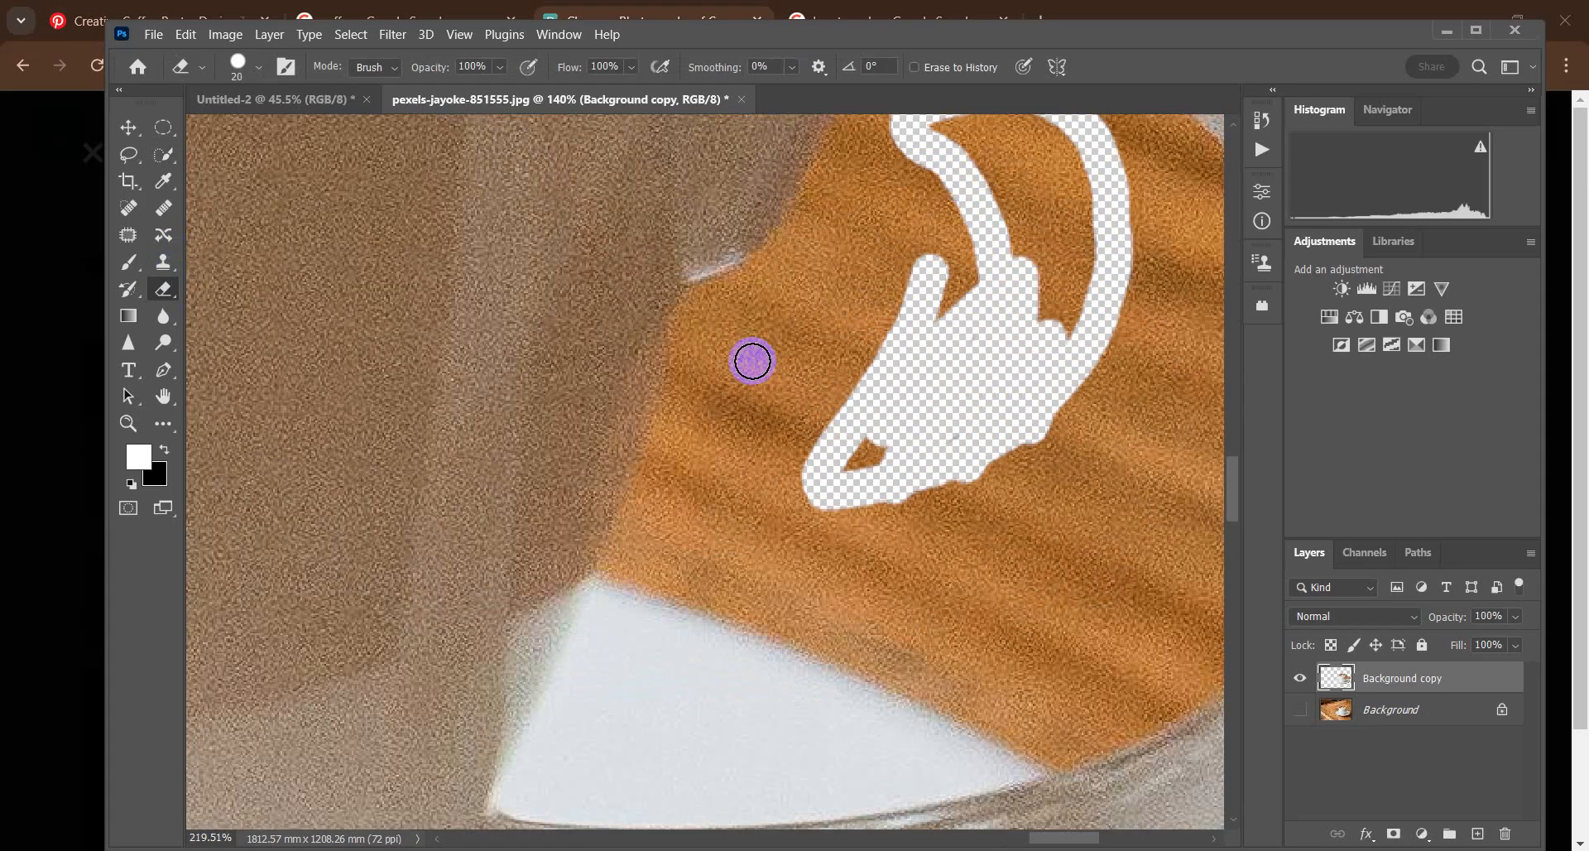
pyautogui.moveTo(690, 277)
pyautogui.mouseDown()
pyautogui.moveTo(681, 363)
pyautogui.moveTo(676, 279)
pyautogui.moveTo(610, 613)
pyautogui.moveTo(558, 676)
pyautogui.moveTo(642, 517)
pyautogui.mouseUp()
pyautogui.scroll(-3, 836, 457)
pyautogui.scroll(-2, 749, 511)
# Step: Undo the stray eraser stroke across the cup wall and erase wood along the upper inner edge of the handle opening
pyautogui.moveTo(737, 488); pyautogui.dragTo(633, 542)
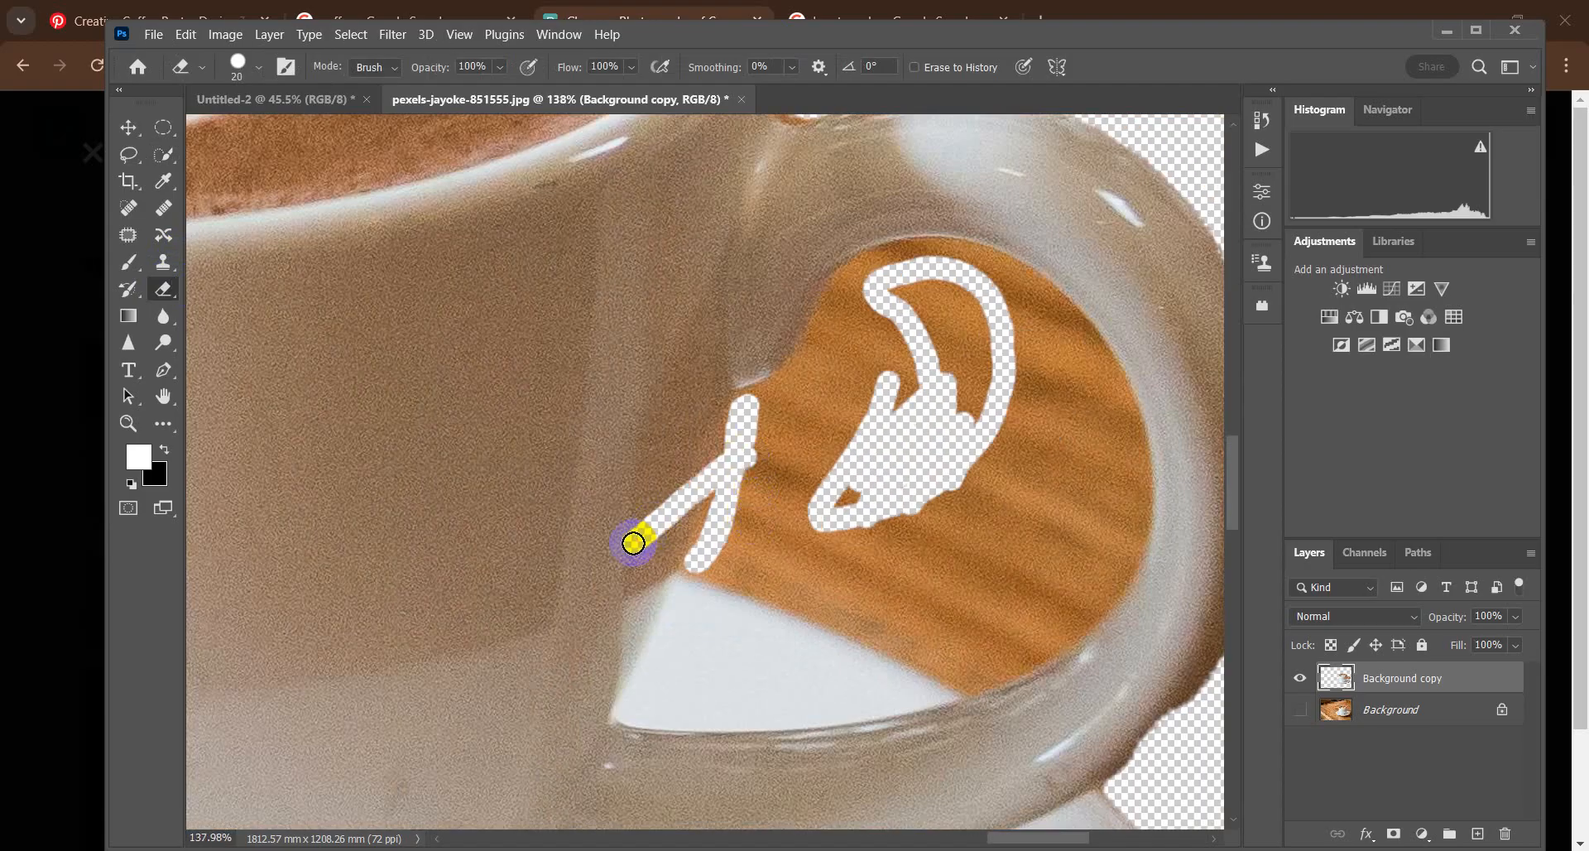
pyautogui.hotkey('ctrl', 'z')
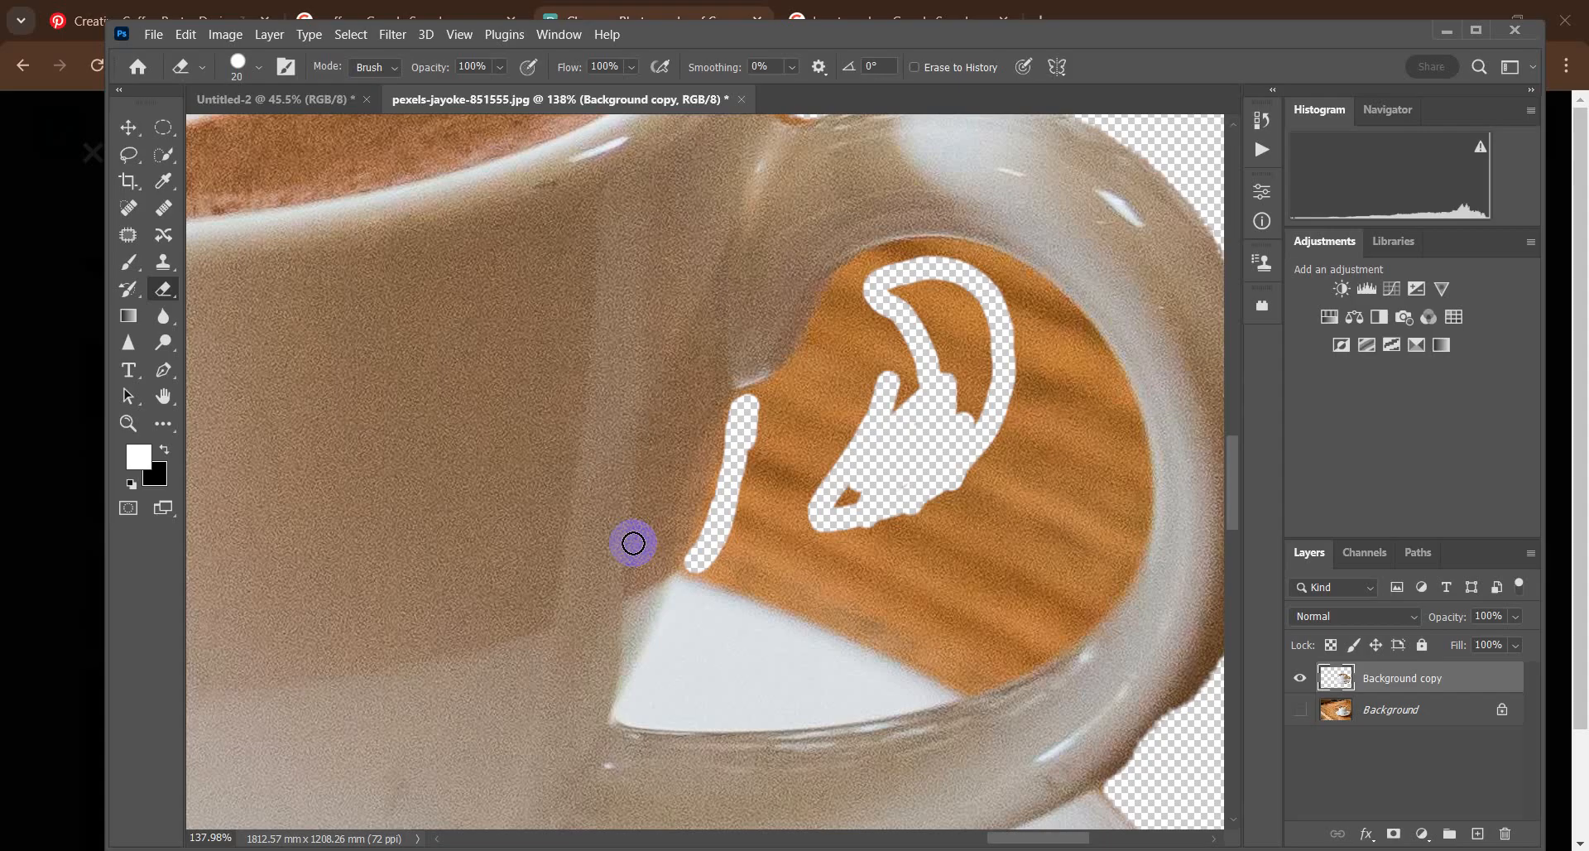
pyautogui.scroll(2, 925, 257)
pyautogui.moveTo(883, 259)
pyautogui.mouseDown()
pyautogui.moveTo(847, 267)
pyautogui.moveTo(943, 254)
pyautogui.moveTo(906, 248)
pyautogui.moveTo(919, 246)
pyautogui.moveTo(1011, 273)
pyautogui.moveTo(961, 248)
pyautogui.moveTo(1062, 295)
pyautogui.moveTo(1044, 276)
pyautogui.moveTo(1112, 352)
pyautogui.moveTo(1078, 325)
pyautogui.moveTo(1106, 374)
pyautogui.mouseUp()
pyautogui.scroll(-2, 971, 362)
pyautogui.scroll(-2, 861, 390)
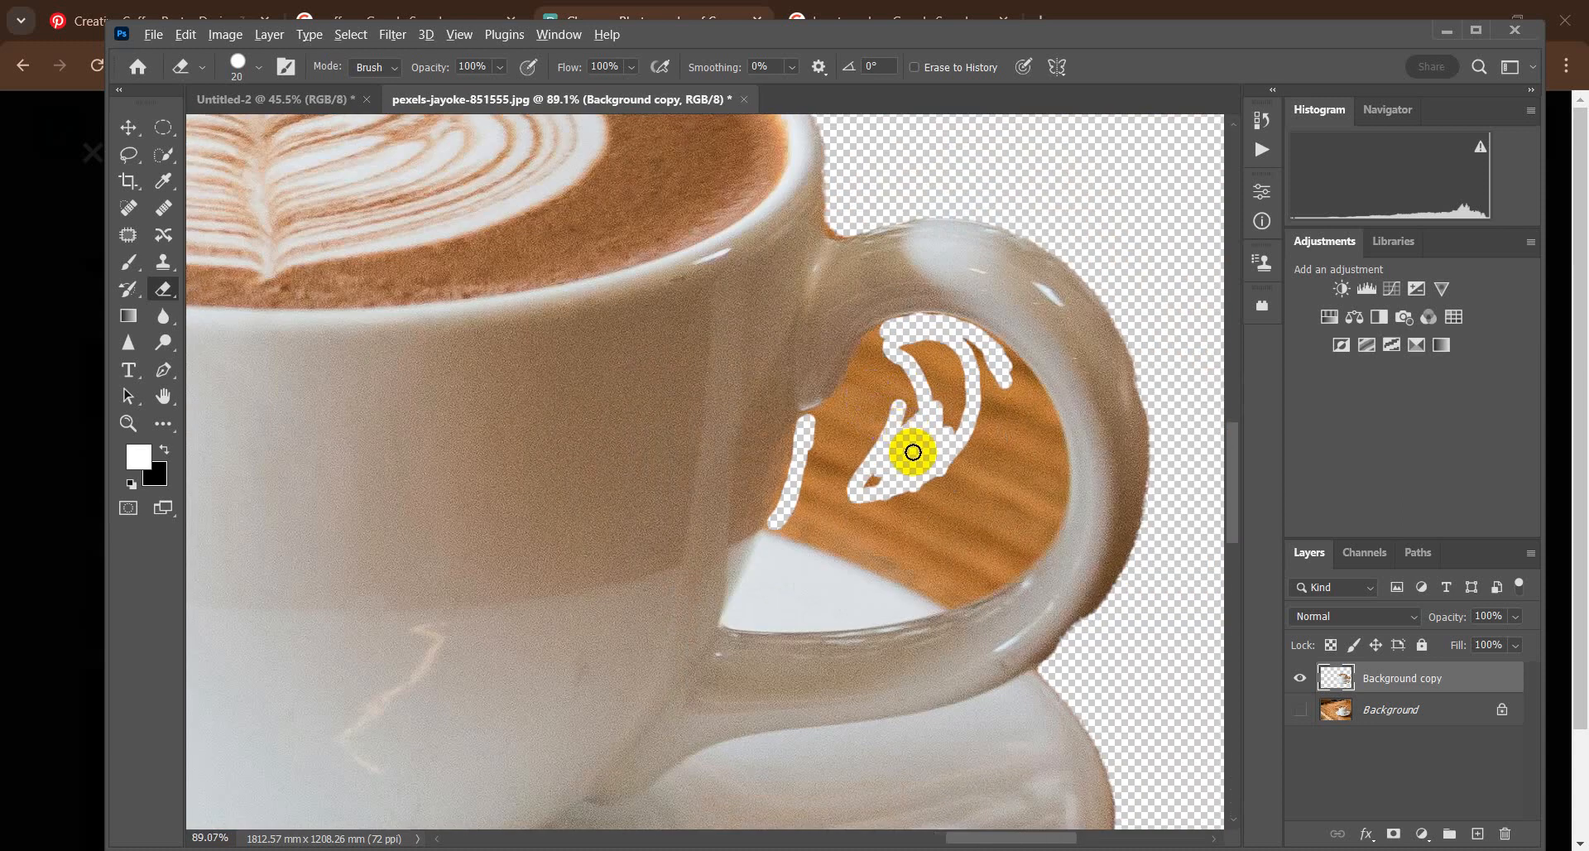
pyautogui.scroll(2, 911, 450)
pyautogui.scroll(2, 948, 618)
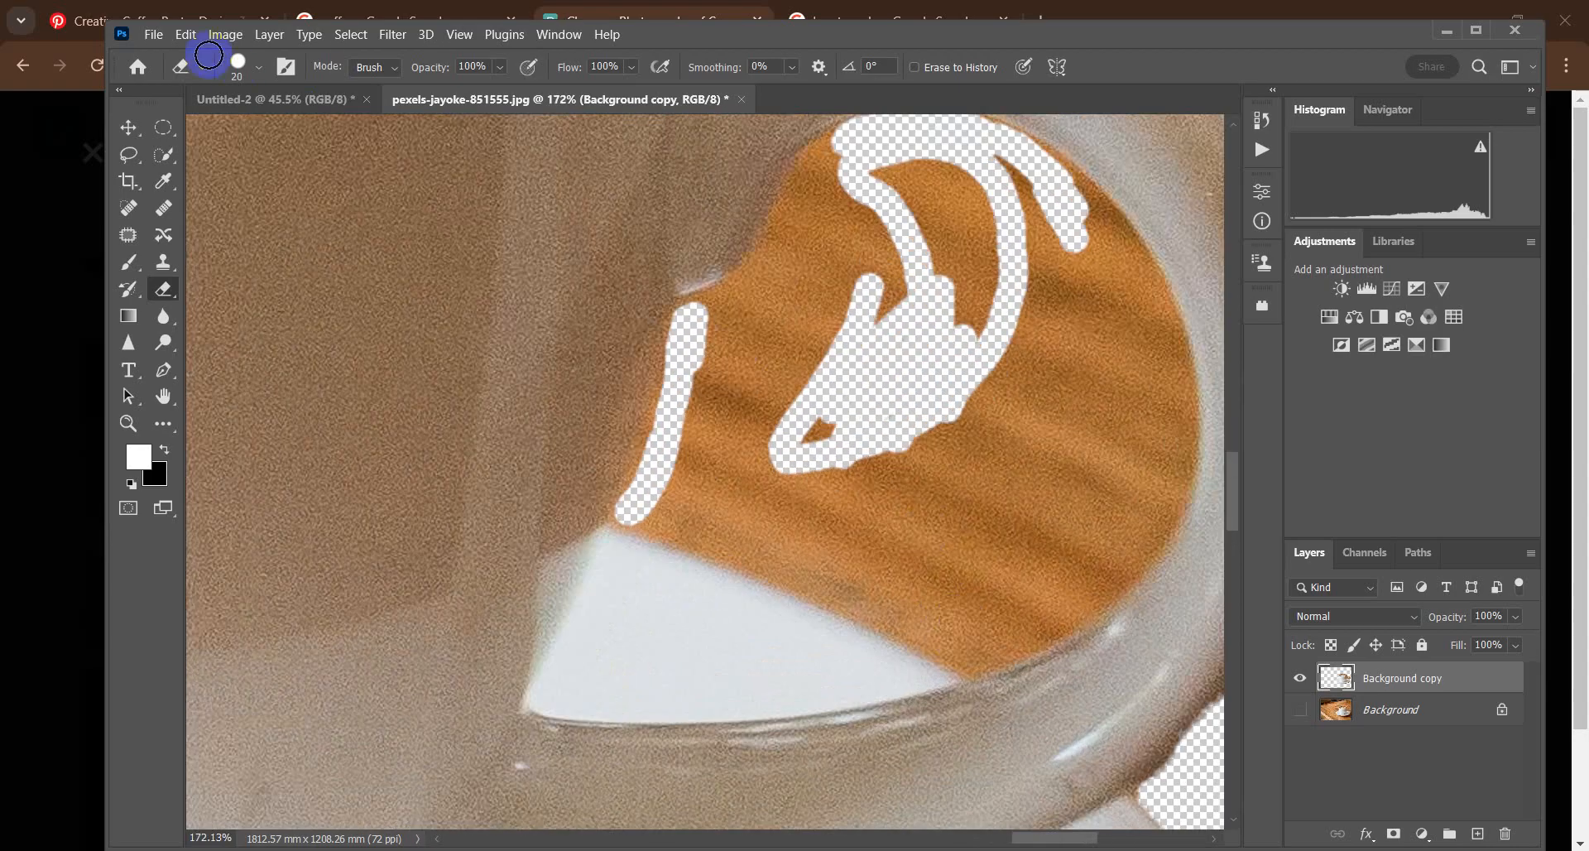
# Step: Select the remaining wood inside the handle opening and beside the cup wall with the Quick Selection tool and delete it
pyautogui.click(163, 156)
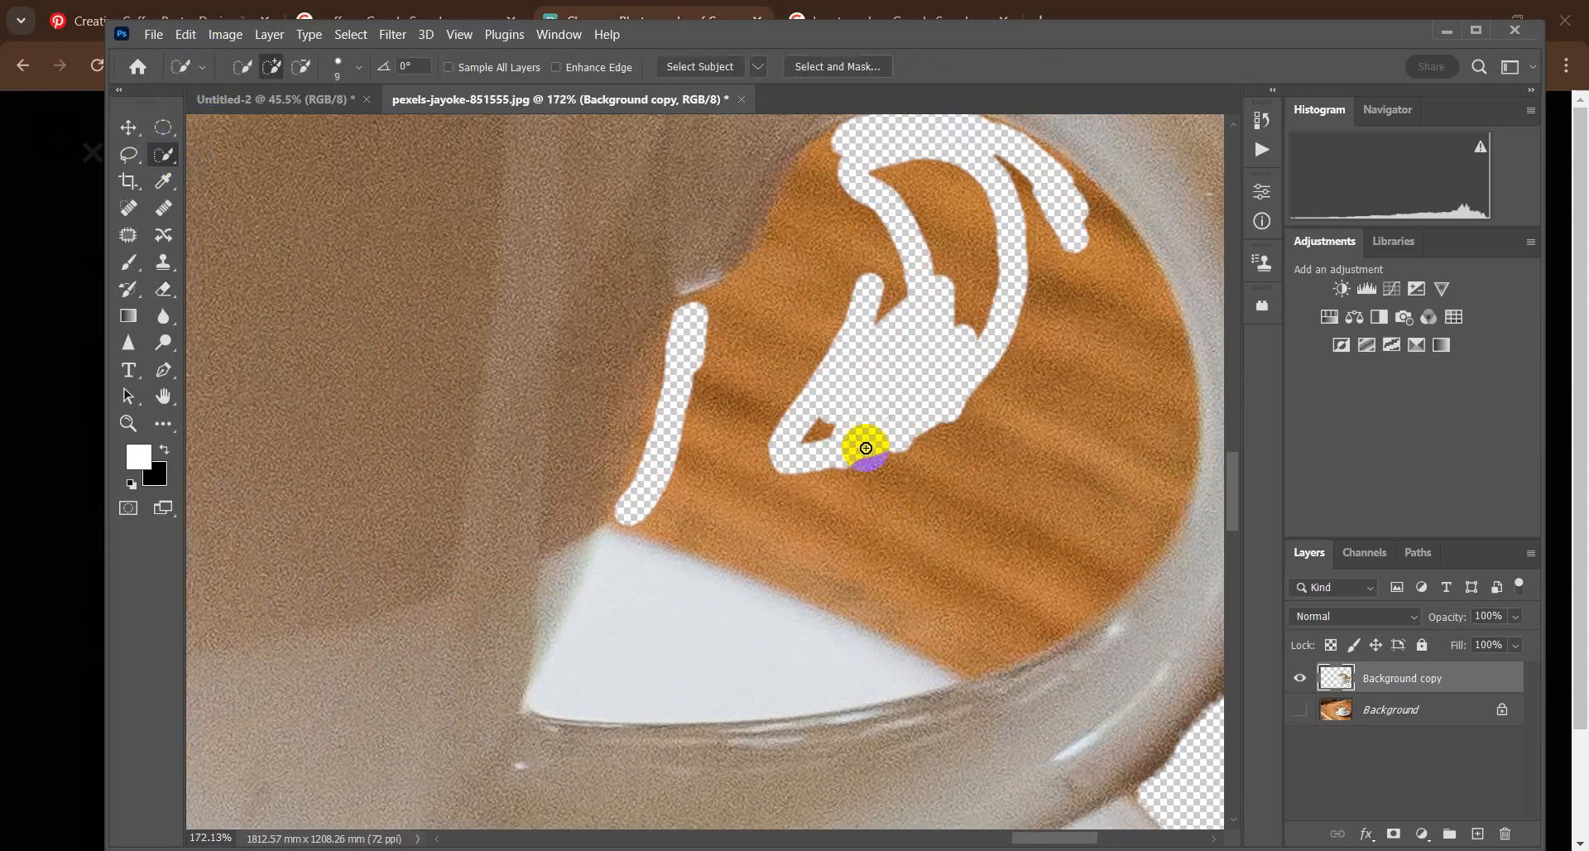
pyautogui.moveTo(1032, 313)
pyautogui.mouseDown()
pyautogui.moveTo(1116, 491)
pyautogui.moveTo(1038, 575)
pyautogui.mouseUp()
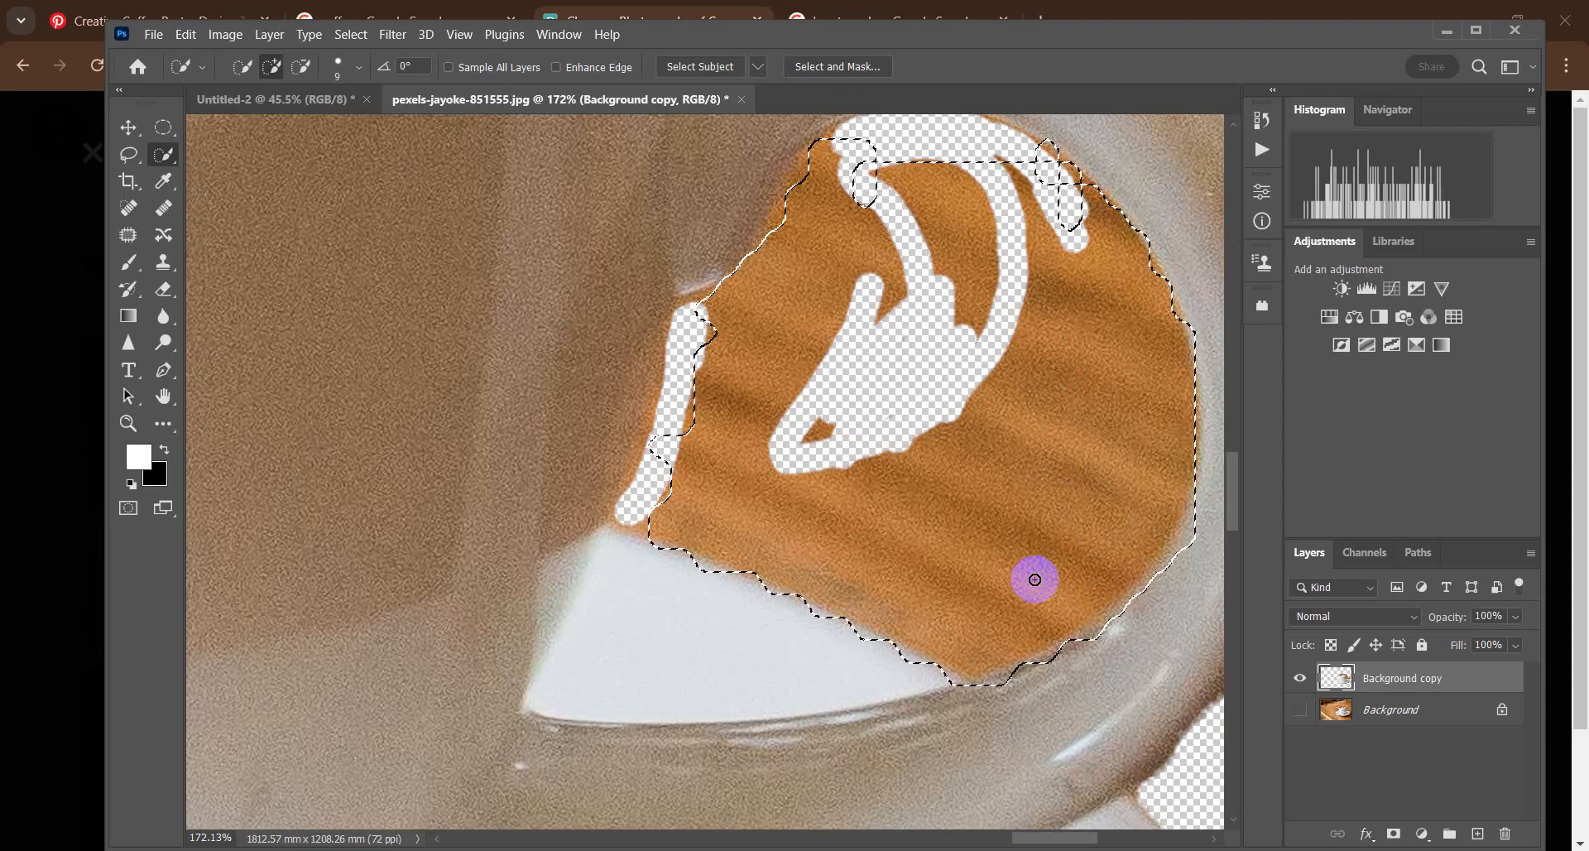
pyautogui.press('Delete')
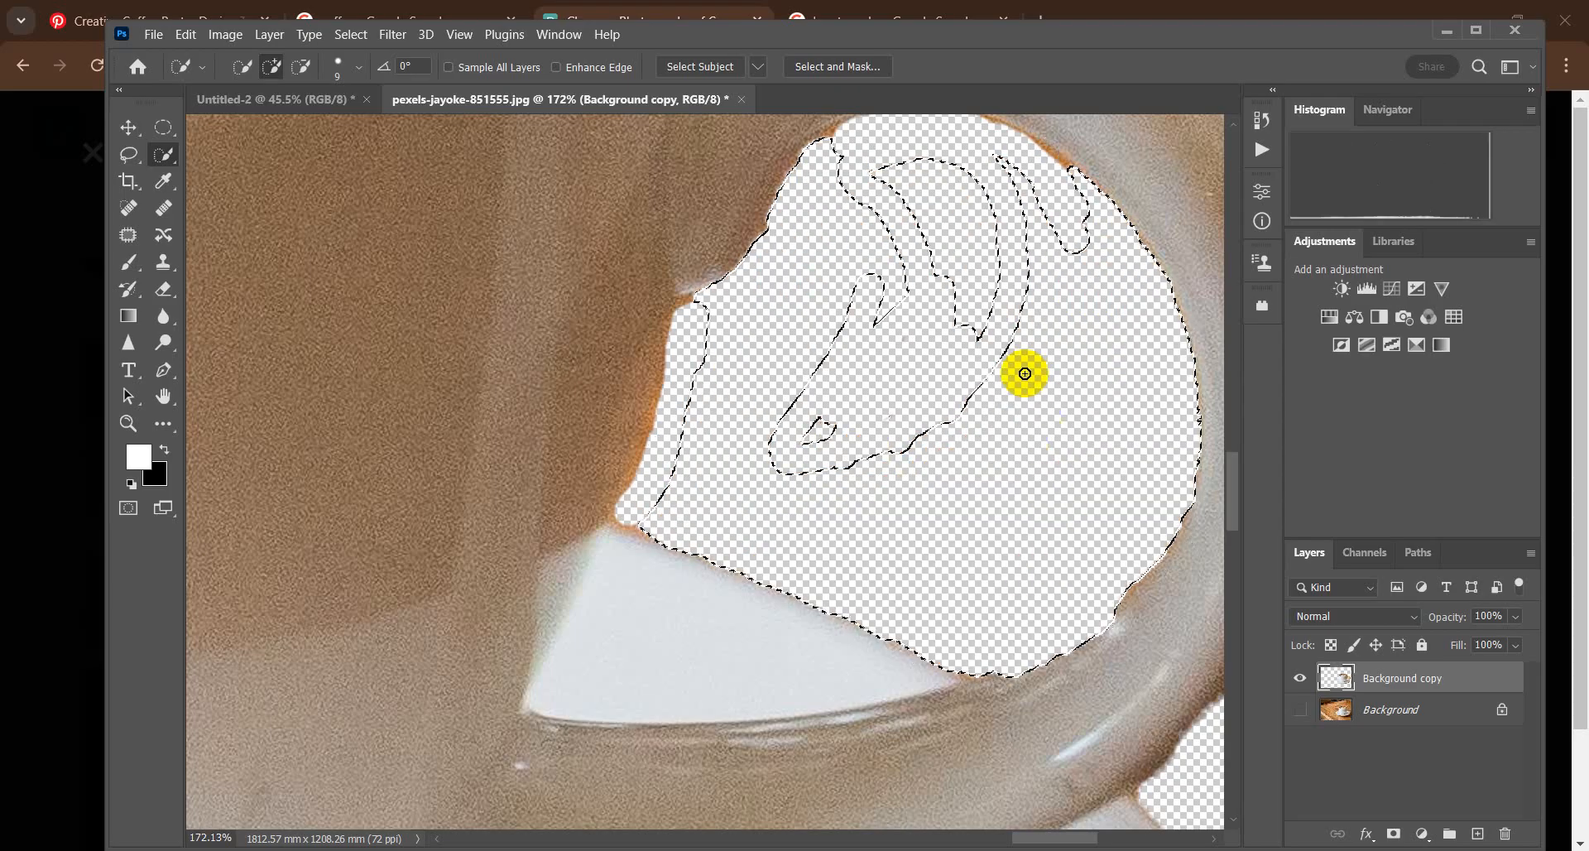
pyautogui.moveTo(676, 368); pyautogui.dragTo(660, 399)
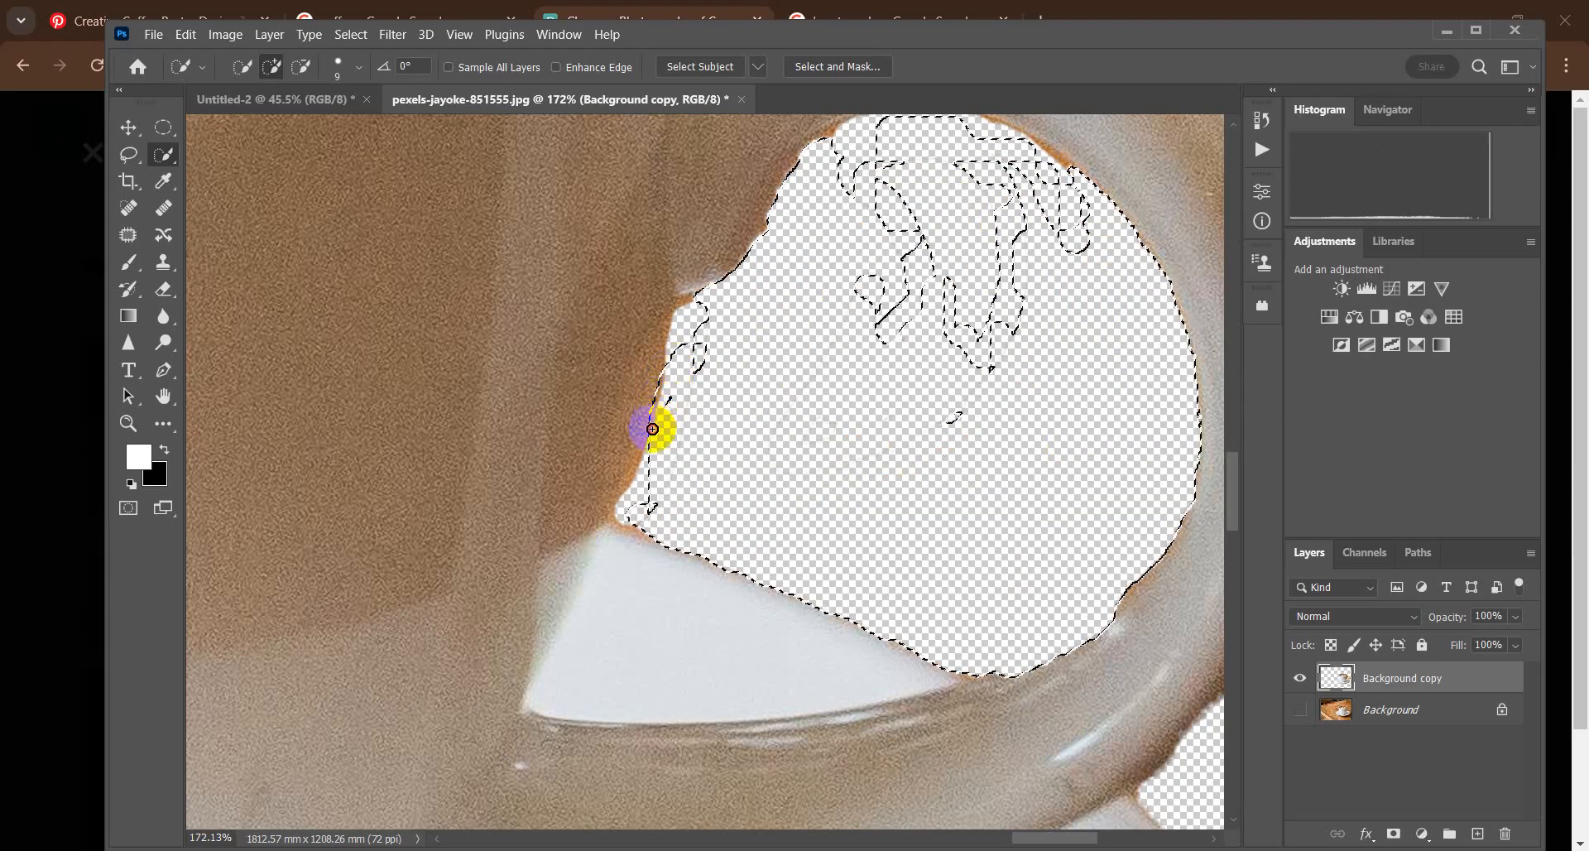
pyautogui.moveTo(628, 499); pyautogui.dragTo(630, 498)
pyautogui.press('Delete')
pyautogui.scroll(-3, 1026, 234)
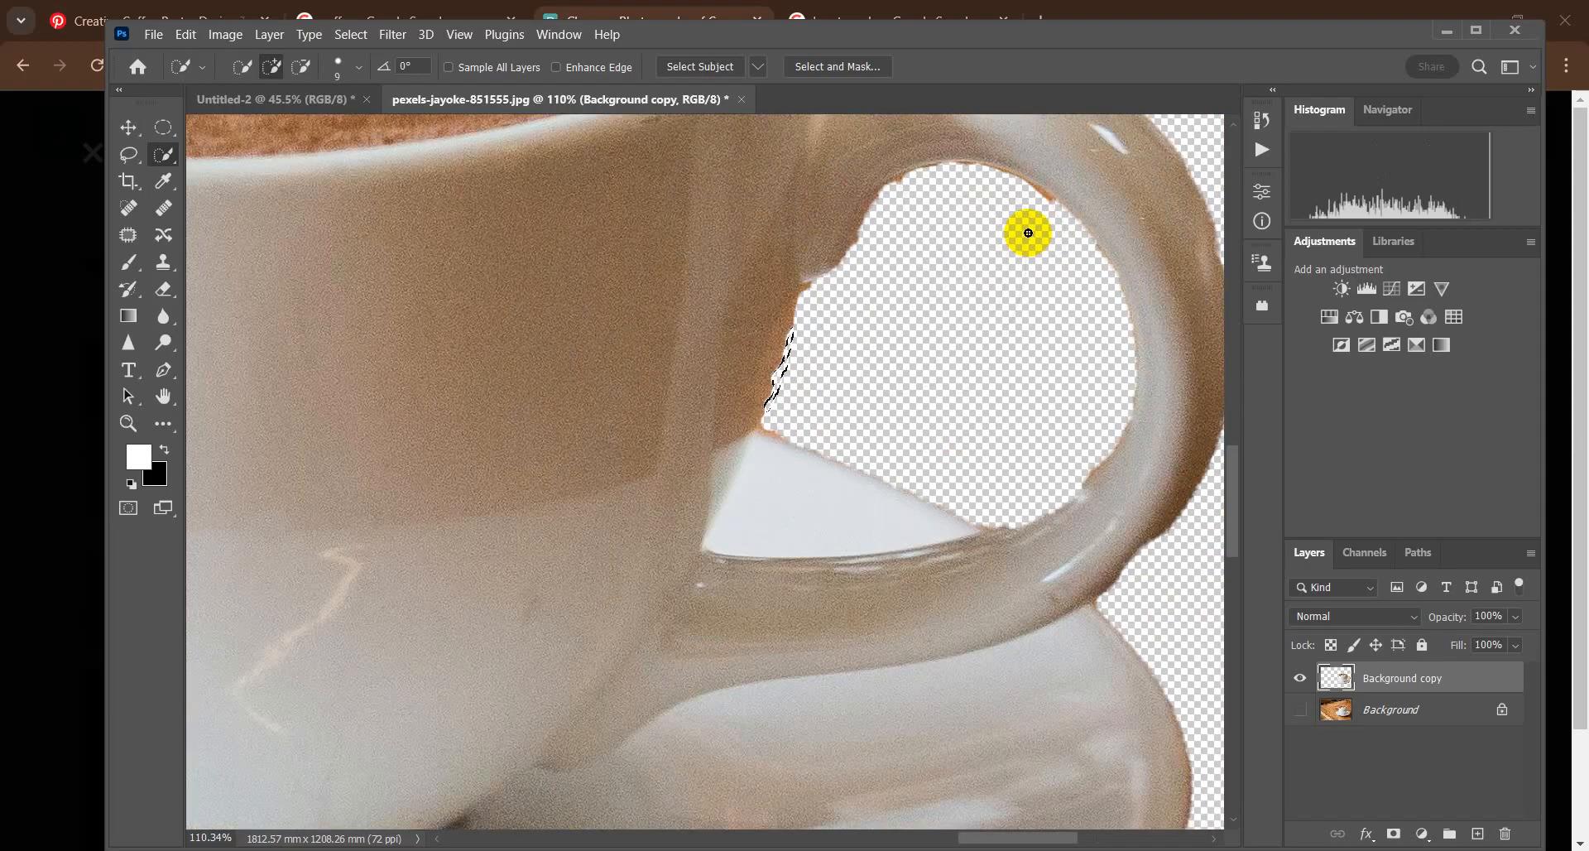
# Step: Clear the selection and erase the orange fringe along the inner edges of the handle opening with the 20 px Eraser
pyautogui.click(166, 292)
pyautogui.scroll(5, 965, 259)
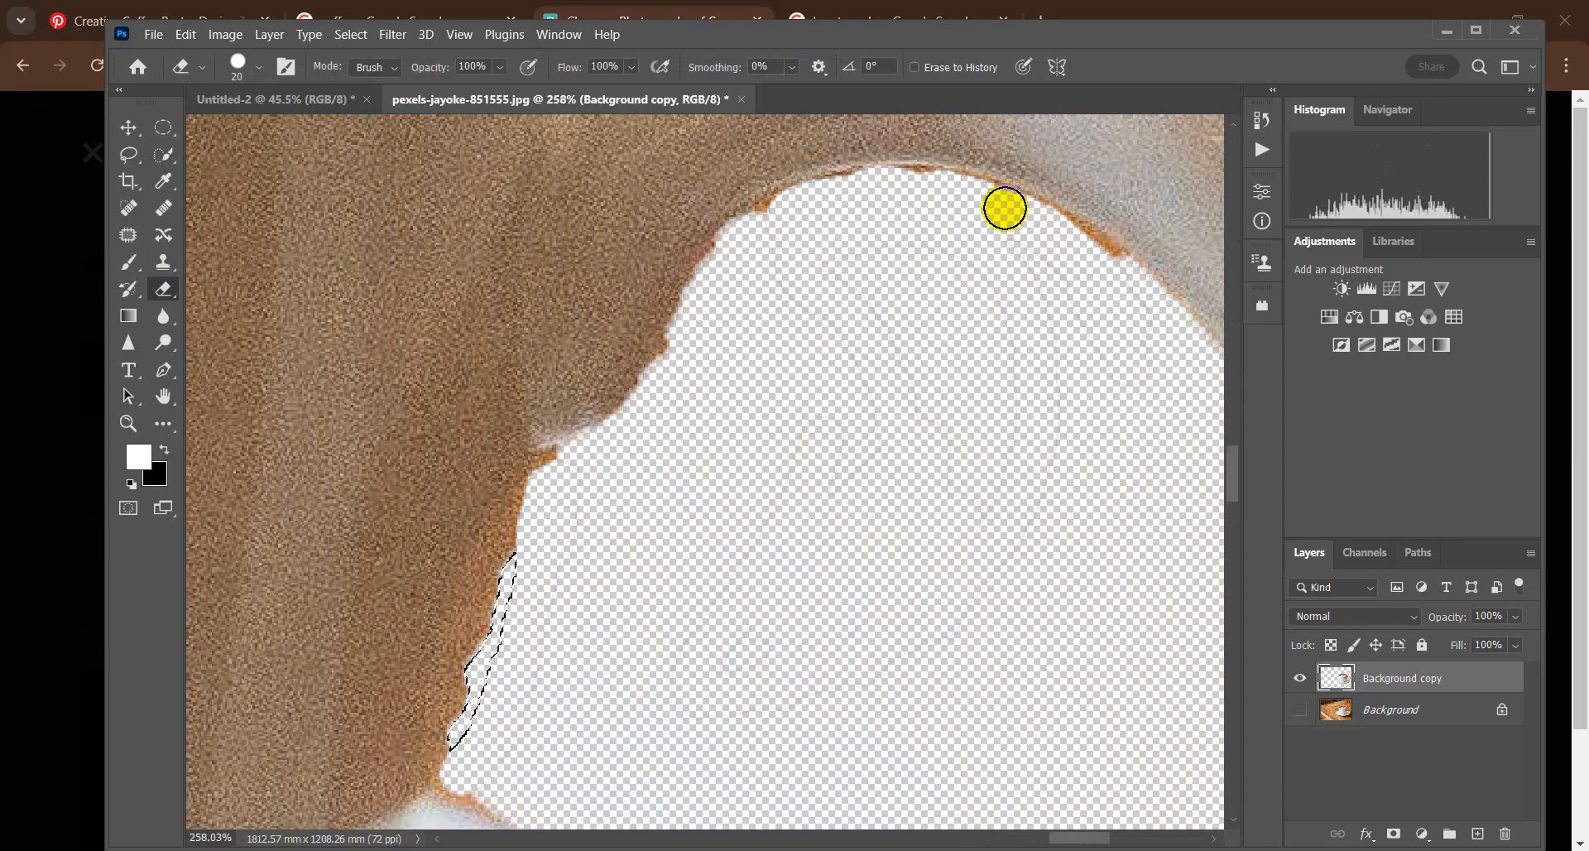
pyautogui.moveTo(1004, 207); pyautogui.dragTo(1096, 263)
pyautogui.hotkey('ctrl', 'd')
pyautogui.moveTo(983, 203)
pyautogui.mouseDown()
pyautogui.moveTo(1100, 269)
pyautogui.moveTo(880, 206)
pyautogui.moveTo(804, 205)
pyautogui.moveTo(701, 316)
pyautogui.moveTo(668, 396)
pyautogui.moveTo(598, 462)
pyautogui.moveTo(562, 471)
pyautogui.moveTo(558, 505)
pyautogui.moveTo(604, 496)
pyautogui.mouseUp()
pyautogui.moveTo(1122, 273)
pyautogui.mouseDown()
pyautogui.moveTo(1050, 249)
pyautogui.moveTo(1035, 224)
pyautogui.moveTo(903, 194)
pyautogui.moveTo(944, 195)
pyautogui.moveTo(841, 191)
pyautogui.moveTo(863, 193)
pyautogui.mouseUp()
pyautogui.scroll(-5, 822, 251)
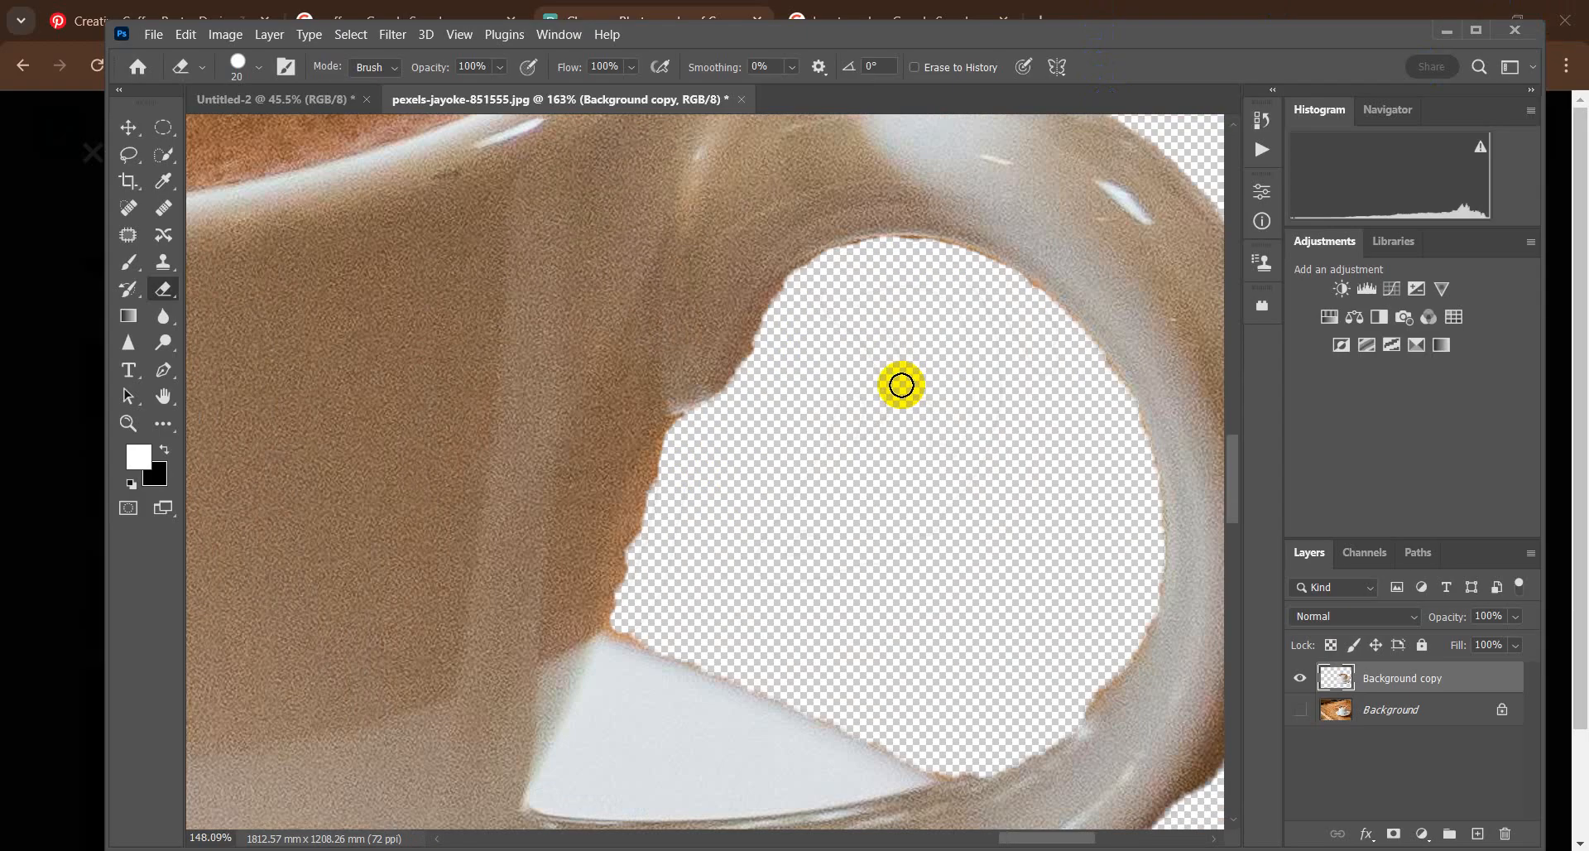
# Step: Move the cut-out cup and saucer from the photo into the Untitled-2 poster document
pyautogui.scroll(-4, 974, 495)
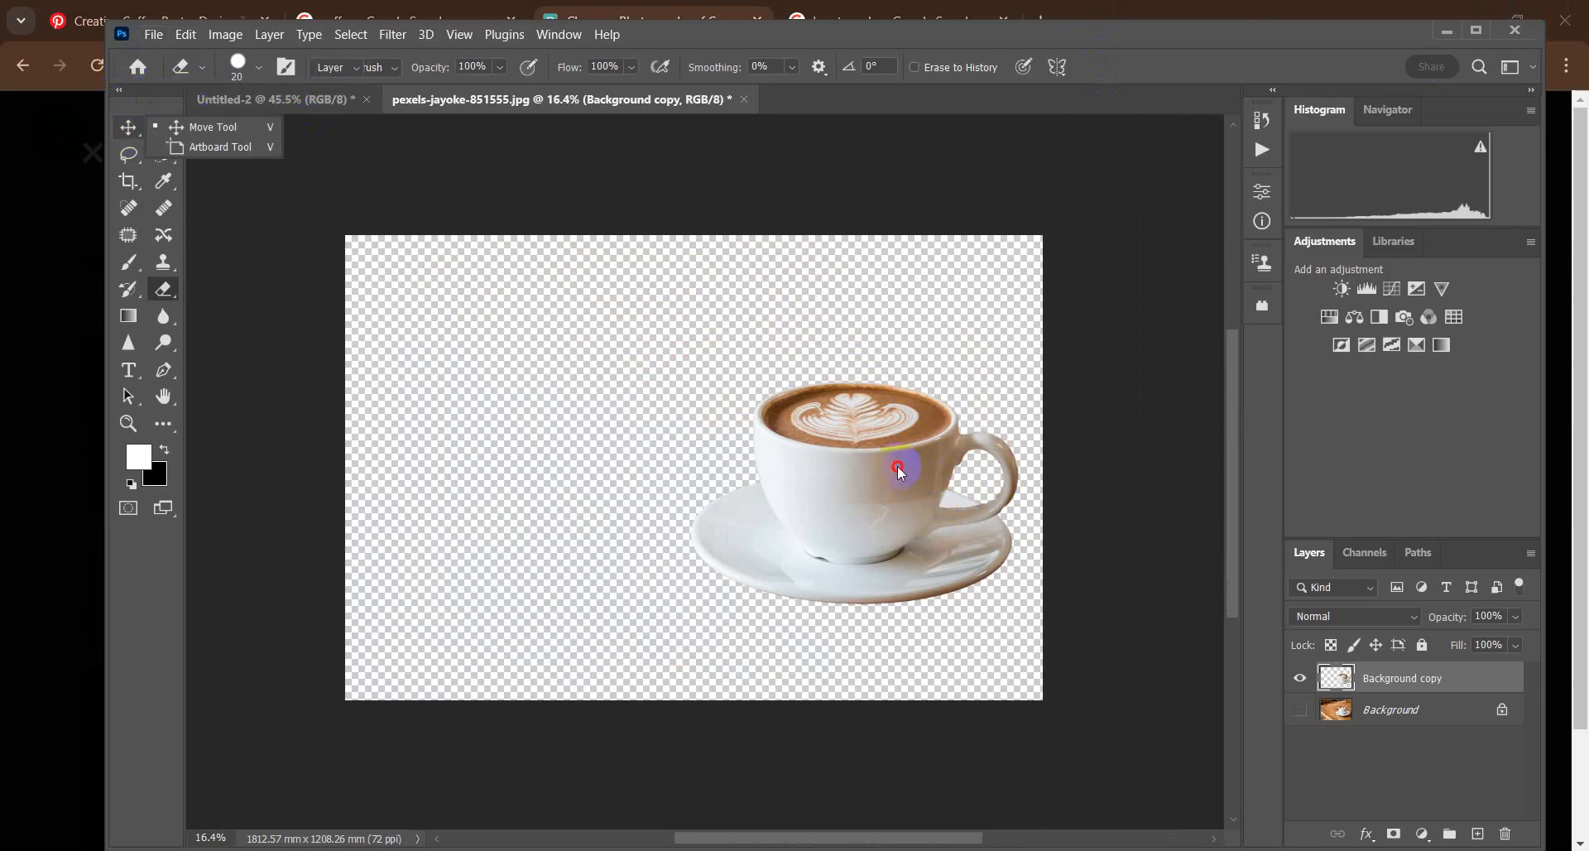
pyautogui.press('v')
pyautogui.moveTo(858, 473)
pyautogui.mouseDown()
pyautogui.moveTo(823, 457)
pyautogui.moveTo(772, 370)
pyautogui.moveTo(656, 383)
pyautogui.moveTo(348, 100)
pyautogui.moveTo(628, 354)
pyautogui.moveTo(718, 568)
pyautogui.mouseUp()
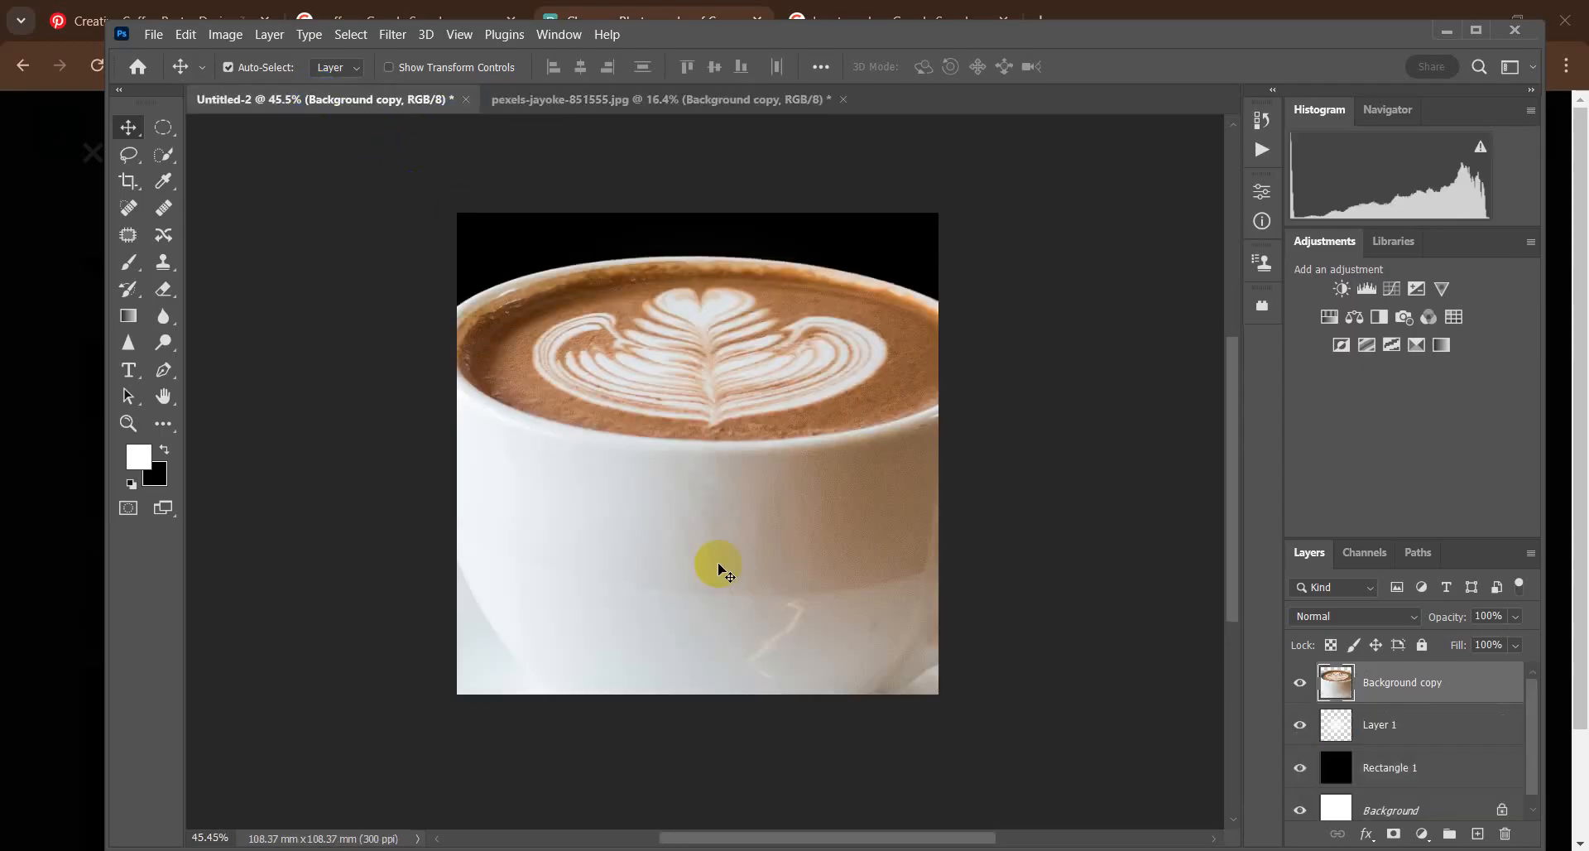
# Step: Scale the cup and saucer down proportionally and place them in the lower middle of the poster, overlapping the glow's lower part
pyautogui.hotkey('ctrl', 't')
pyautogui.scroll(-9, 931, 397)
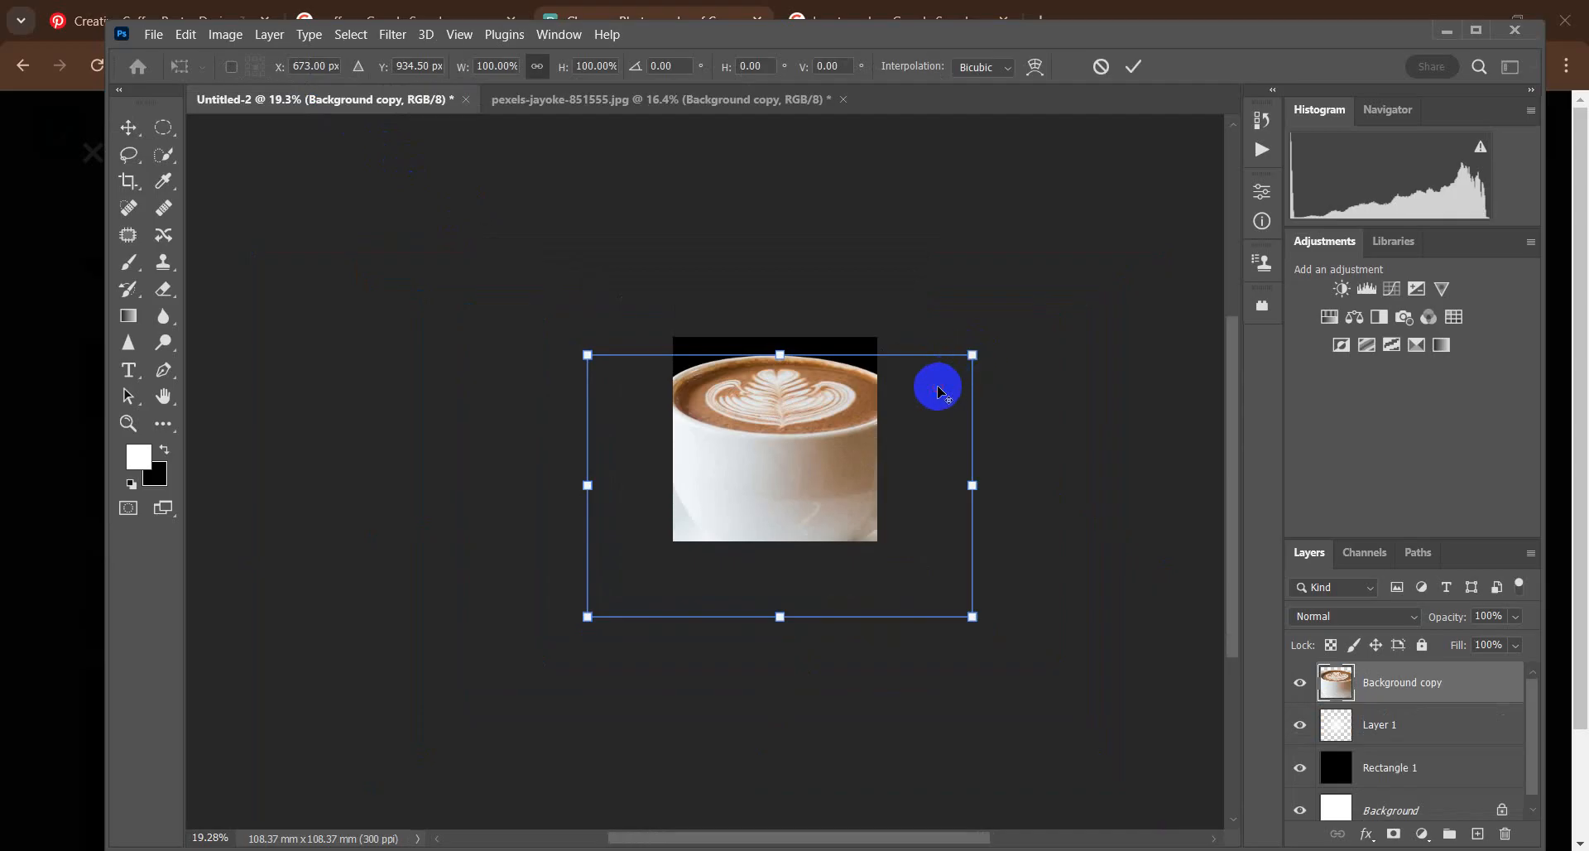
pyautogui.moveTo(968, 354); pyautogui.dragTo(862, 485)
pyautogui.scroll(8, 811, 501)
pyautogui.scroll(1, 805, 504)
pyautogui.moveTo(764, 473); pyautogui.dragTo(751, 460)
pyautogui.moveTo(871, 341); pyautogui.dragTo(860, 347)
pyautogui.click(1132, 66)
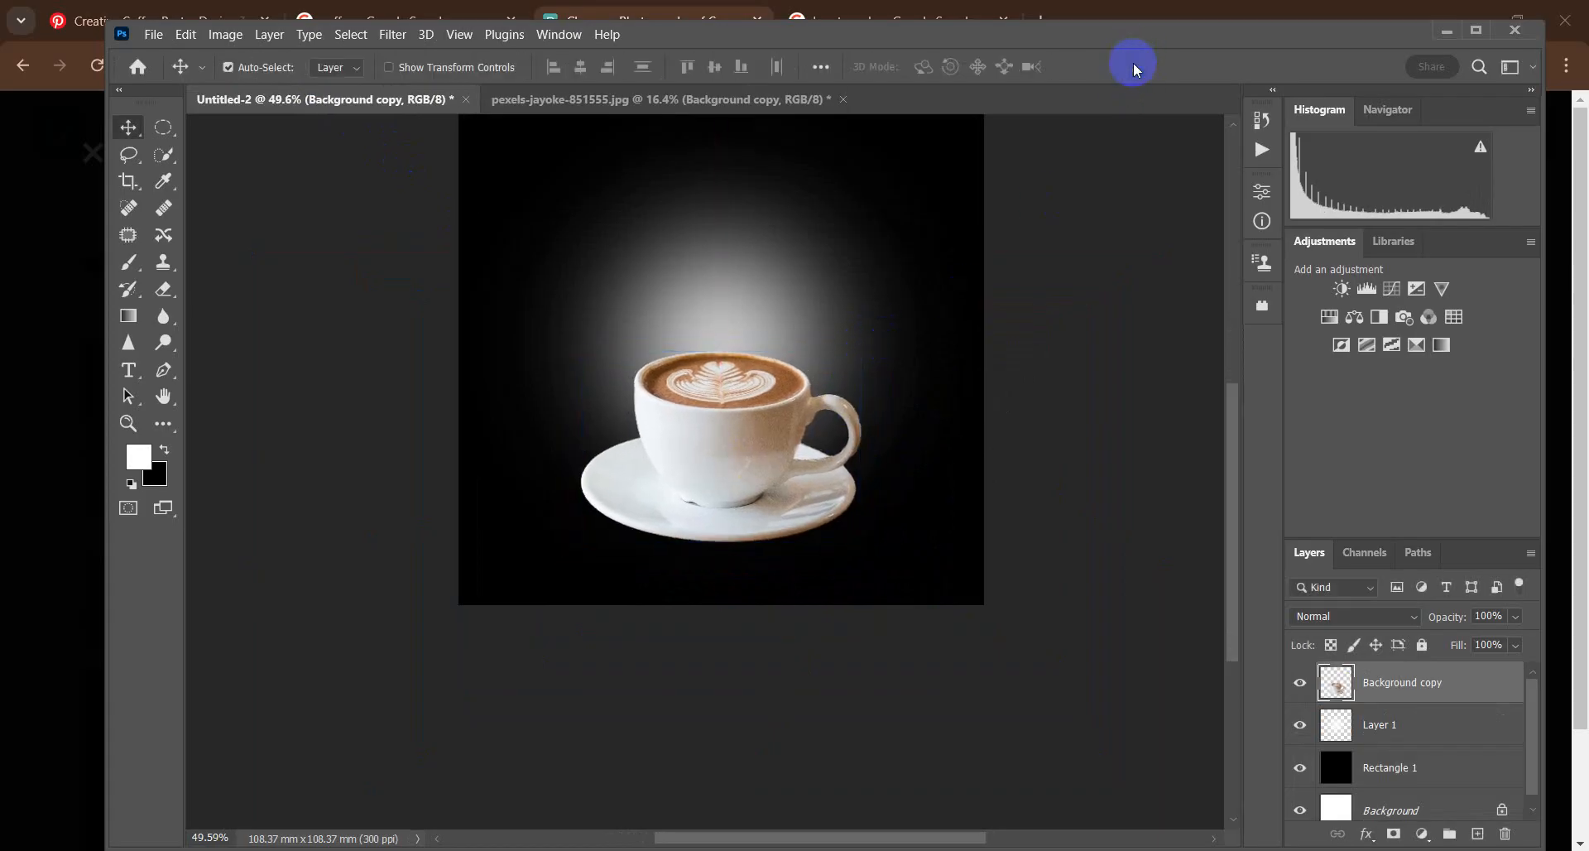
# Step: Choose the smoke preset for the Brush tool at a size of 612 px
pyautogui.scroll(2, 1011, 424)
pyautogui.scroll(-3, 1007, 424)
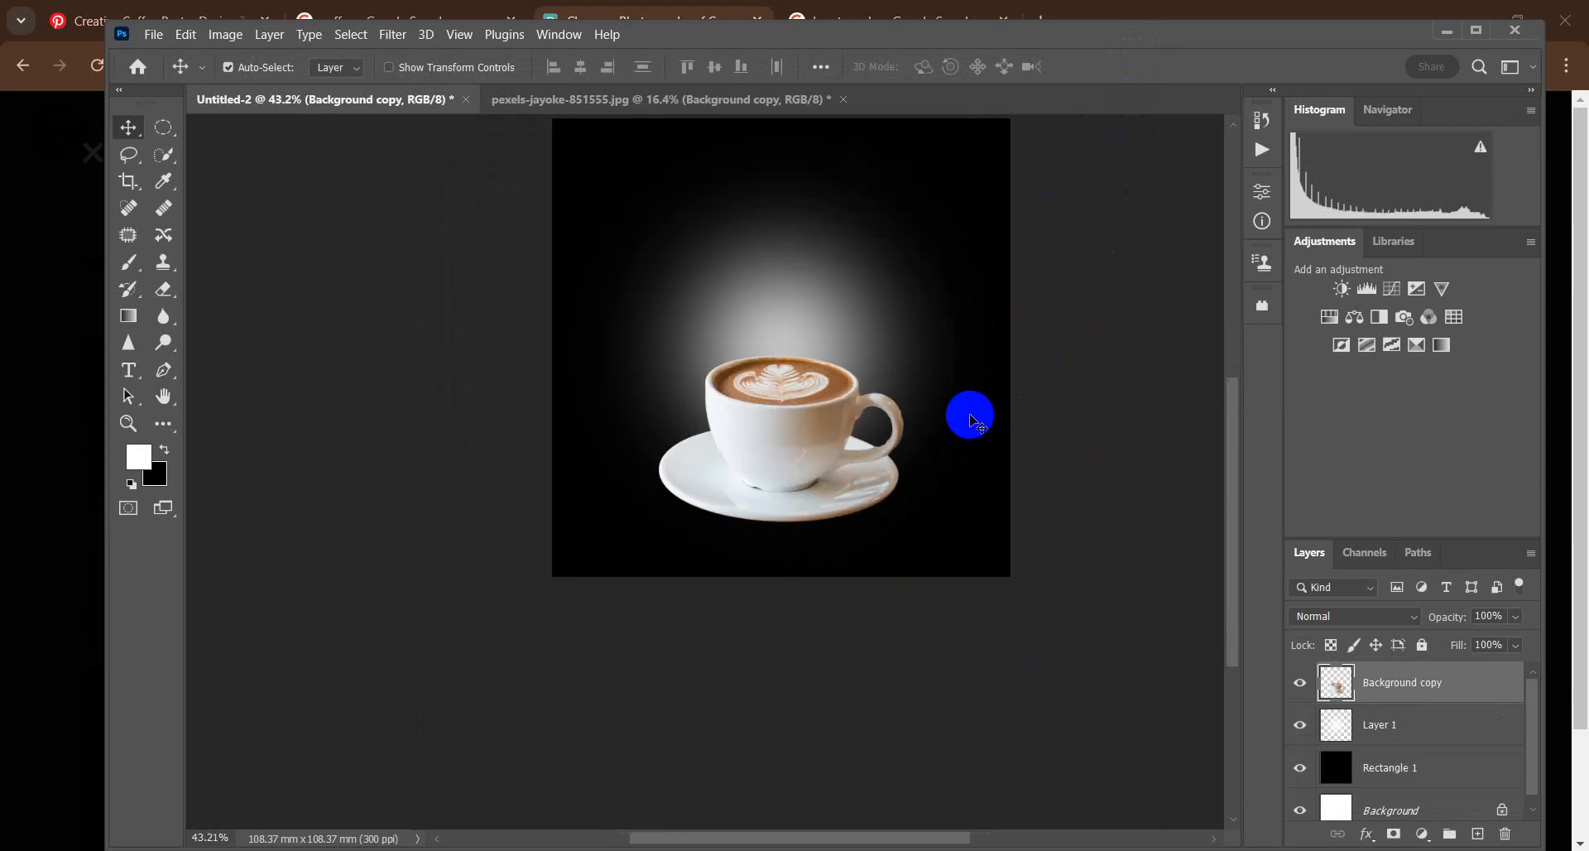
pyautogui.scroll(2, 847, 290)
pyautogui.scroll(2, 810, 412)
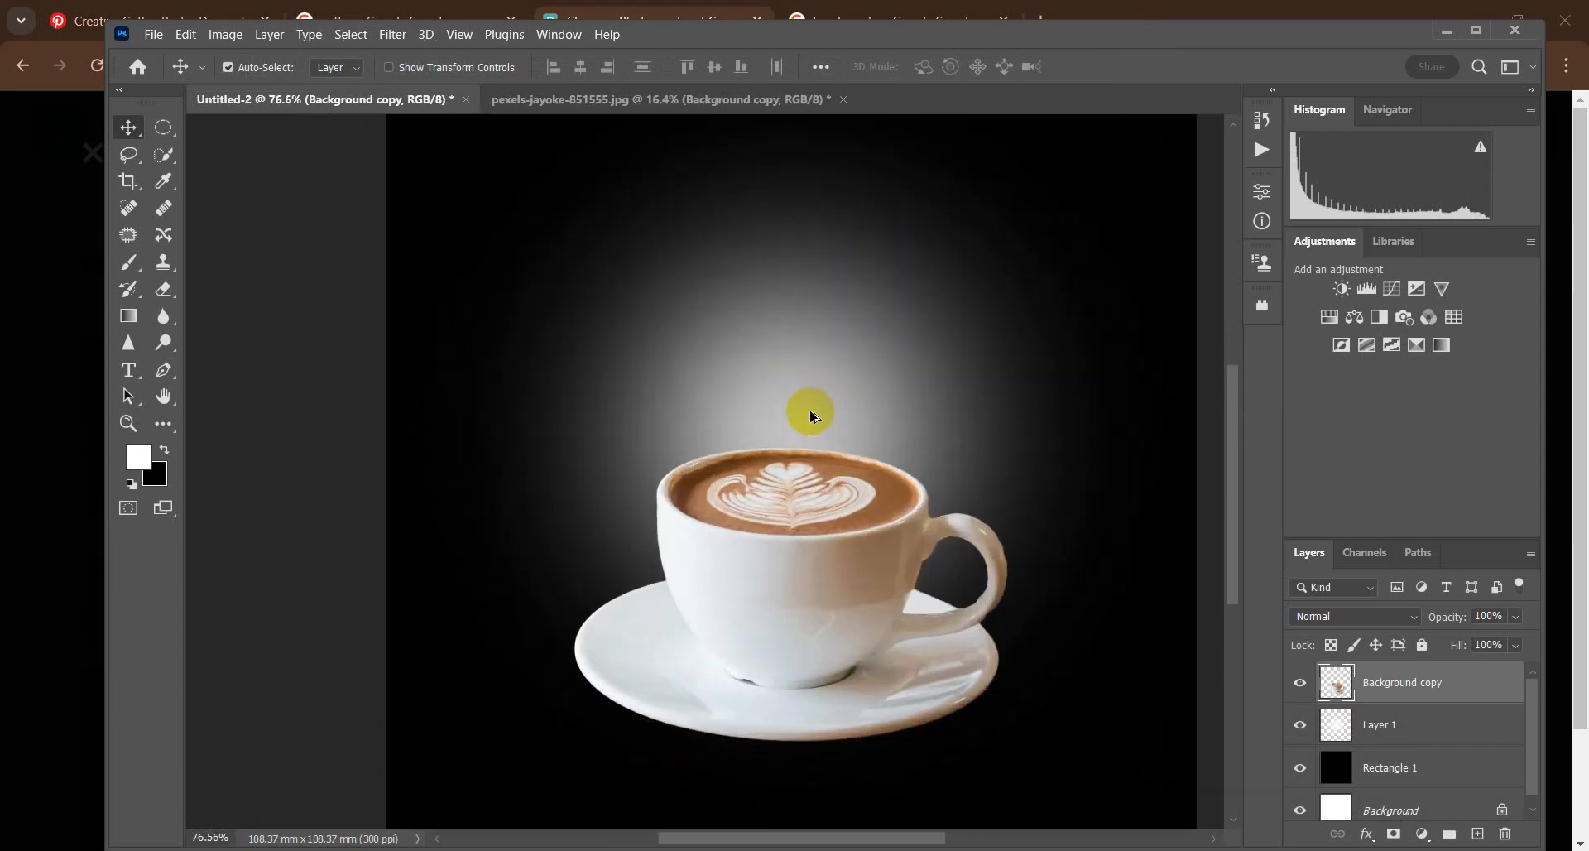
pyautogui.scroll(-1, 758, 414)
pyautogui.scroll(2, 759, 419)
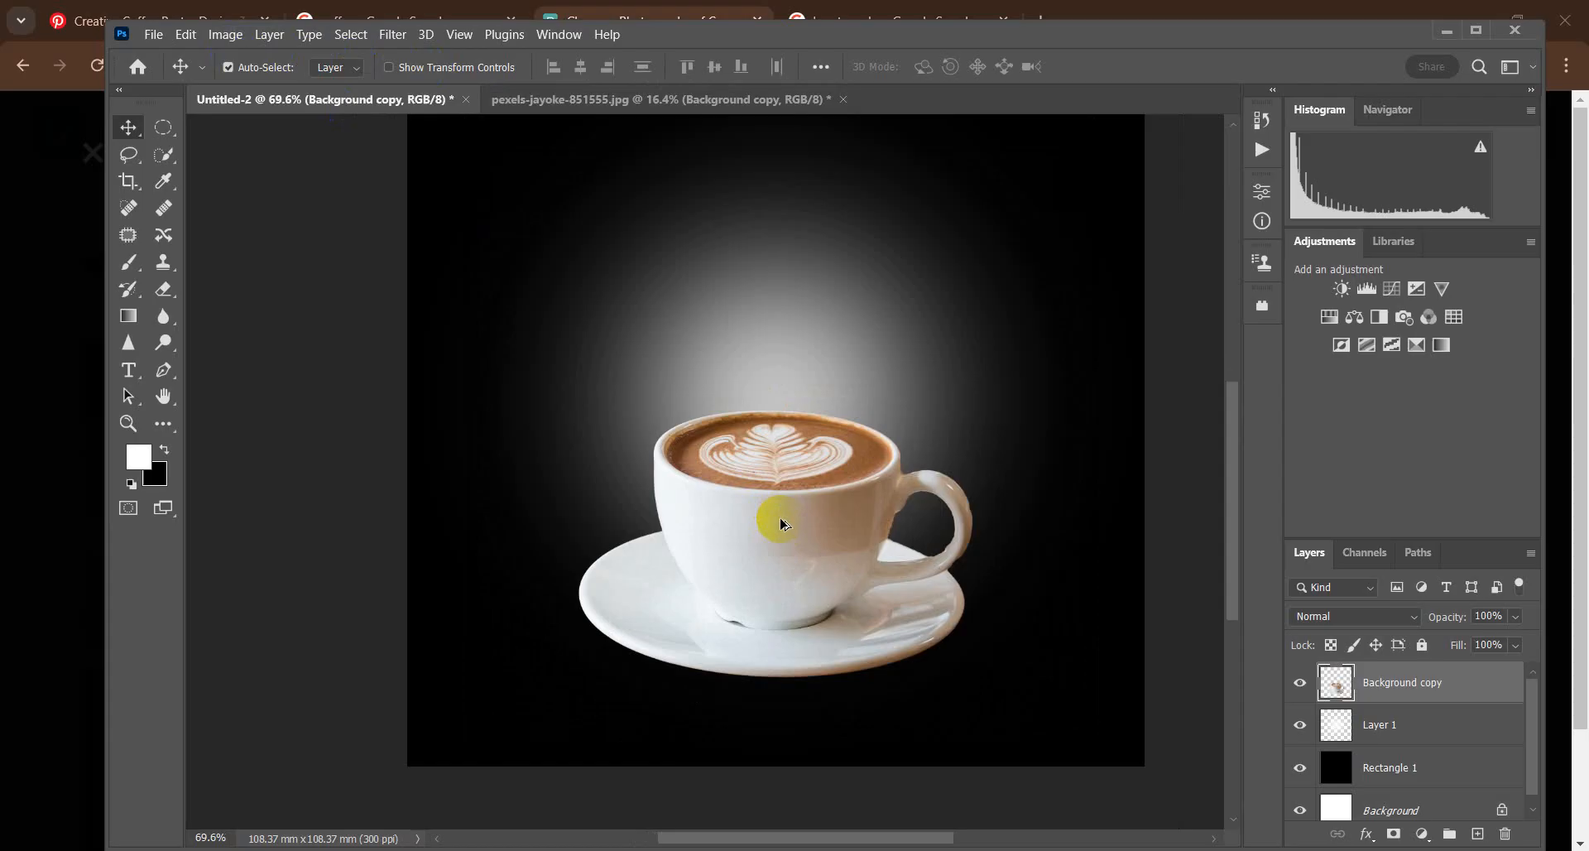
pyautogui.click(129, 265)
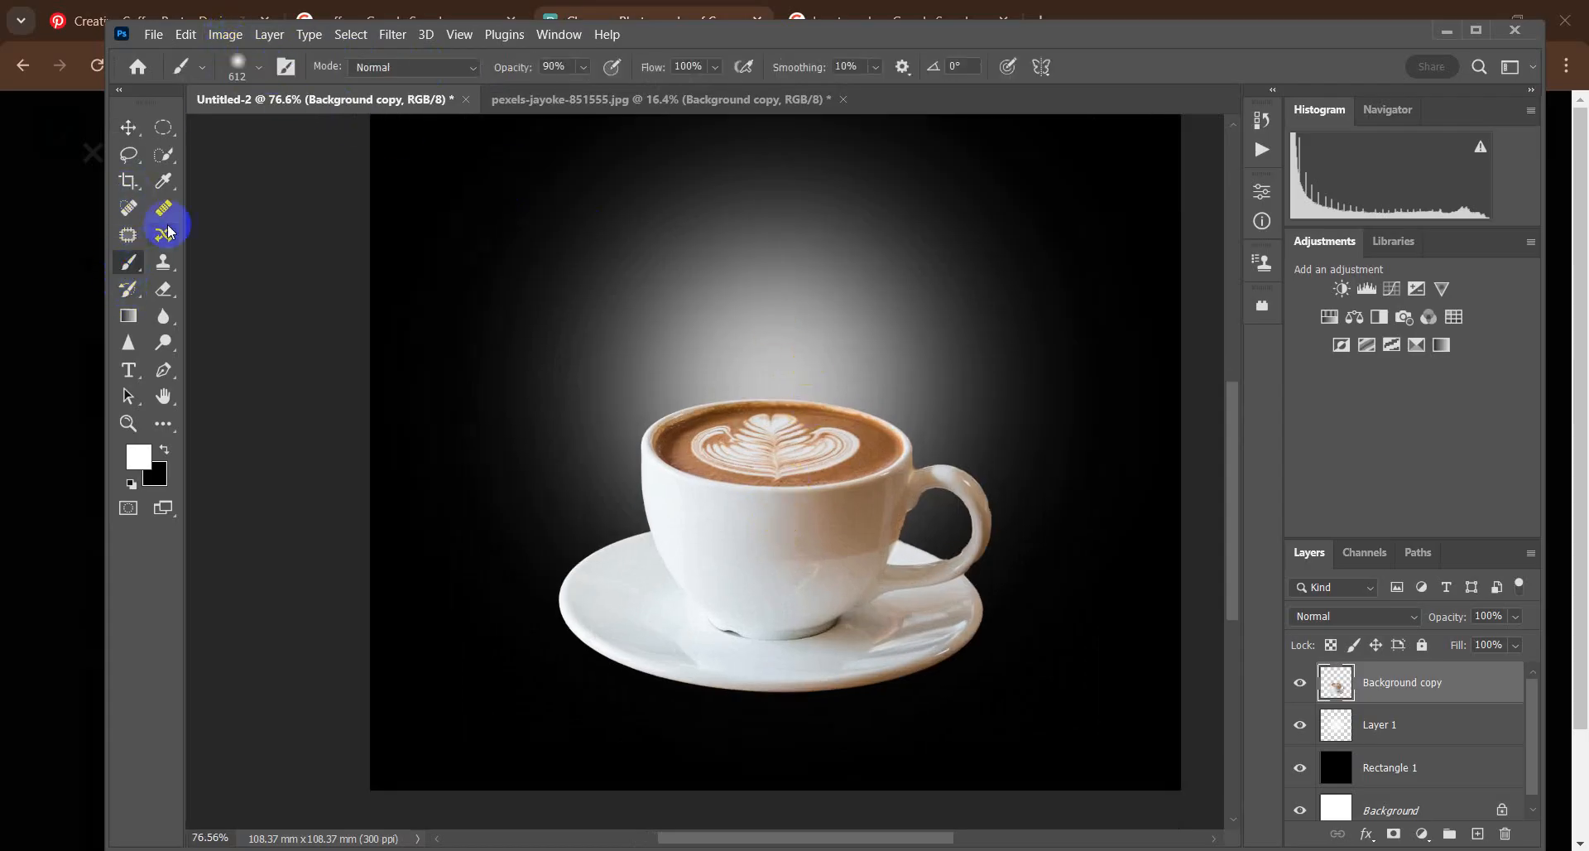
pyautogui.click(258, 73)
pyautogui.click(264, 358)
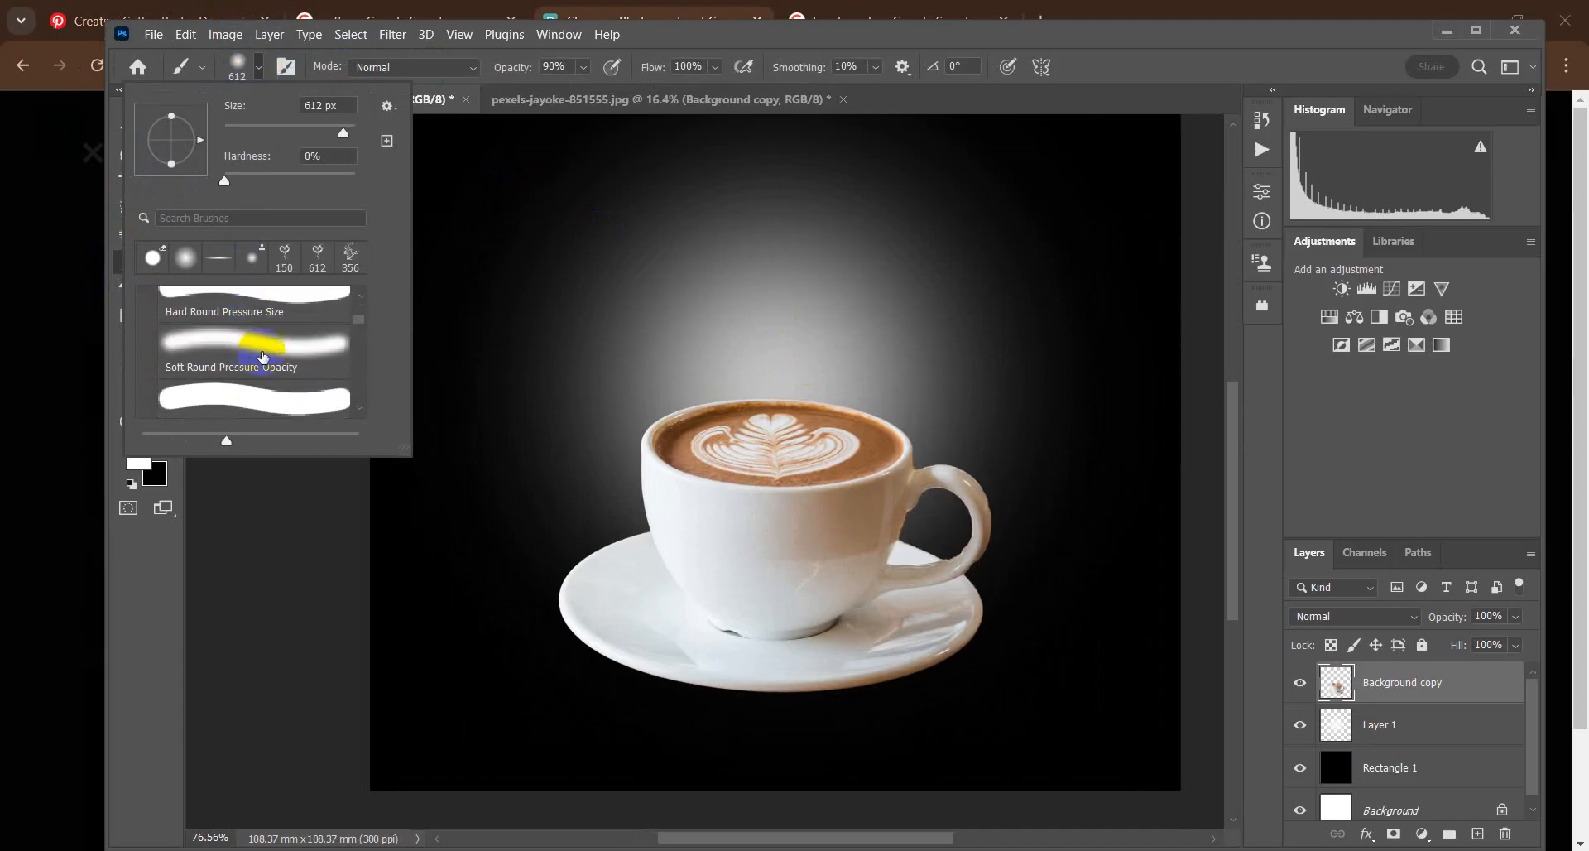
pyautogui.moveTo(359, 328); pyautogui.dragTo(354, 418)
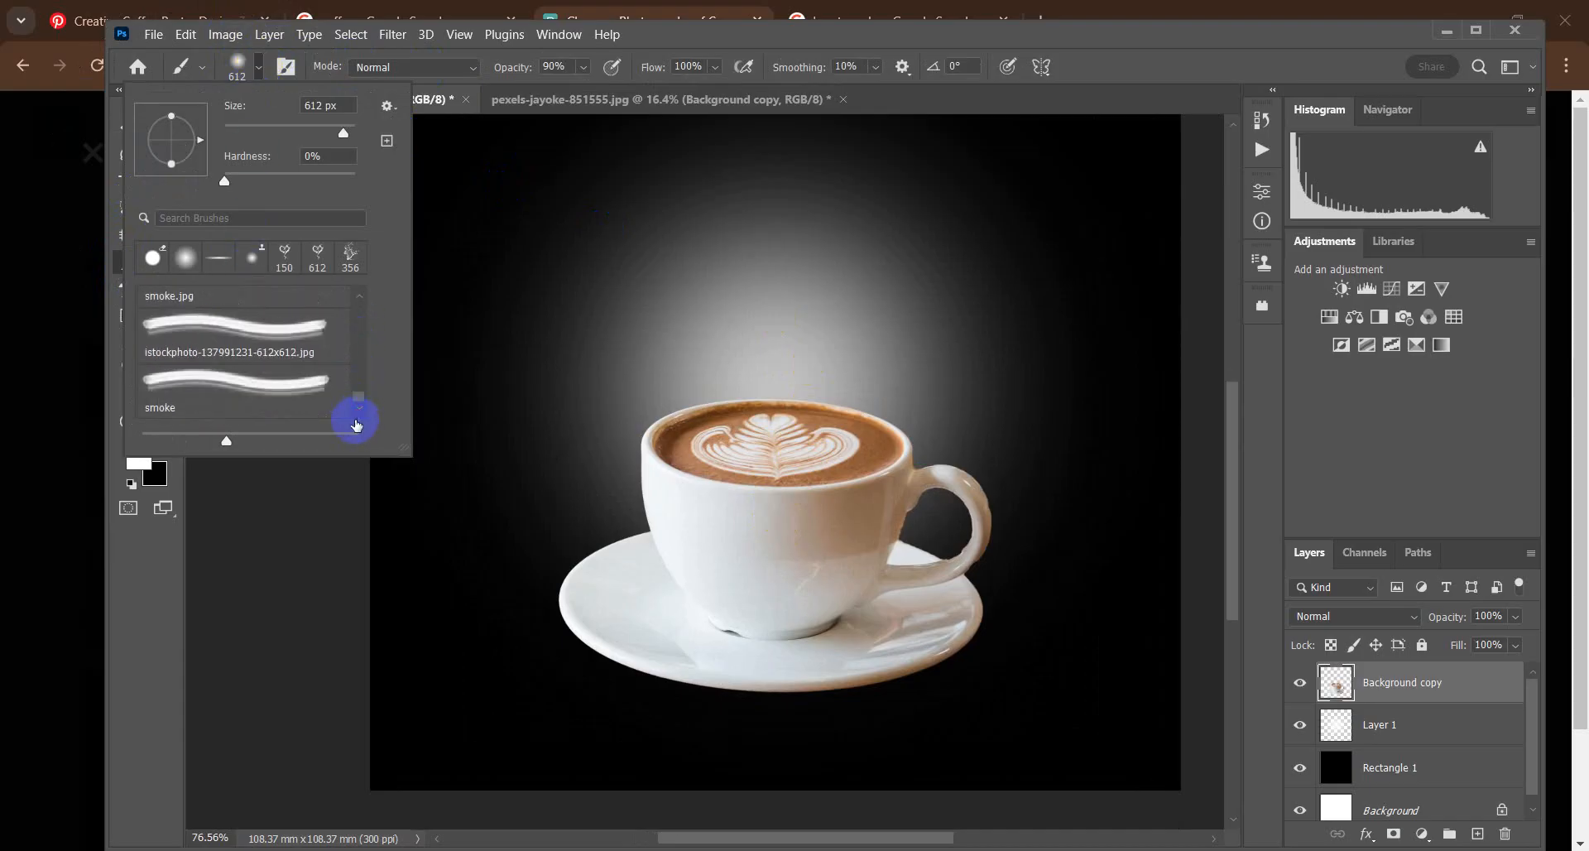
pyautogui.click(206, 384)
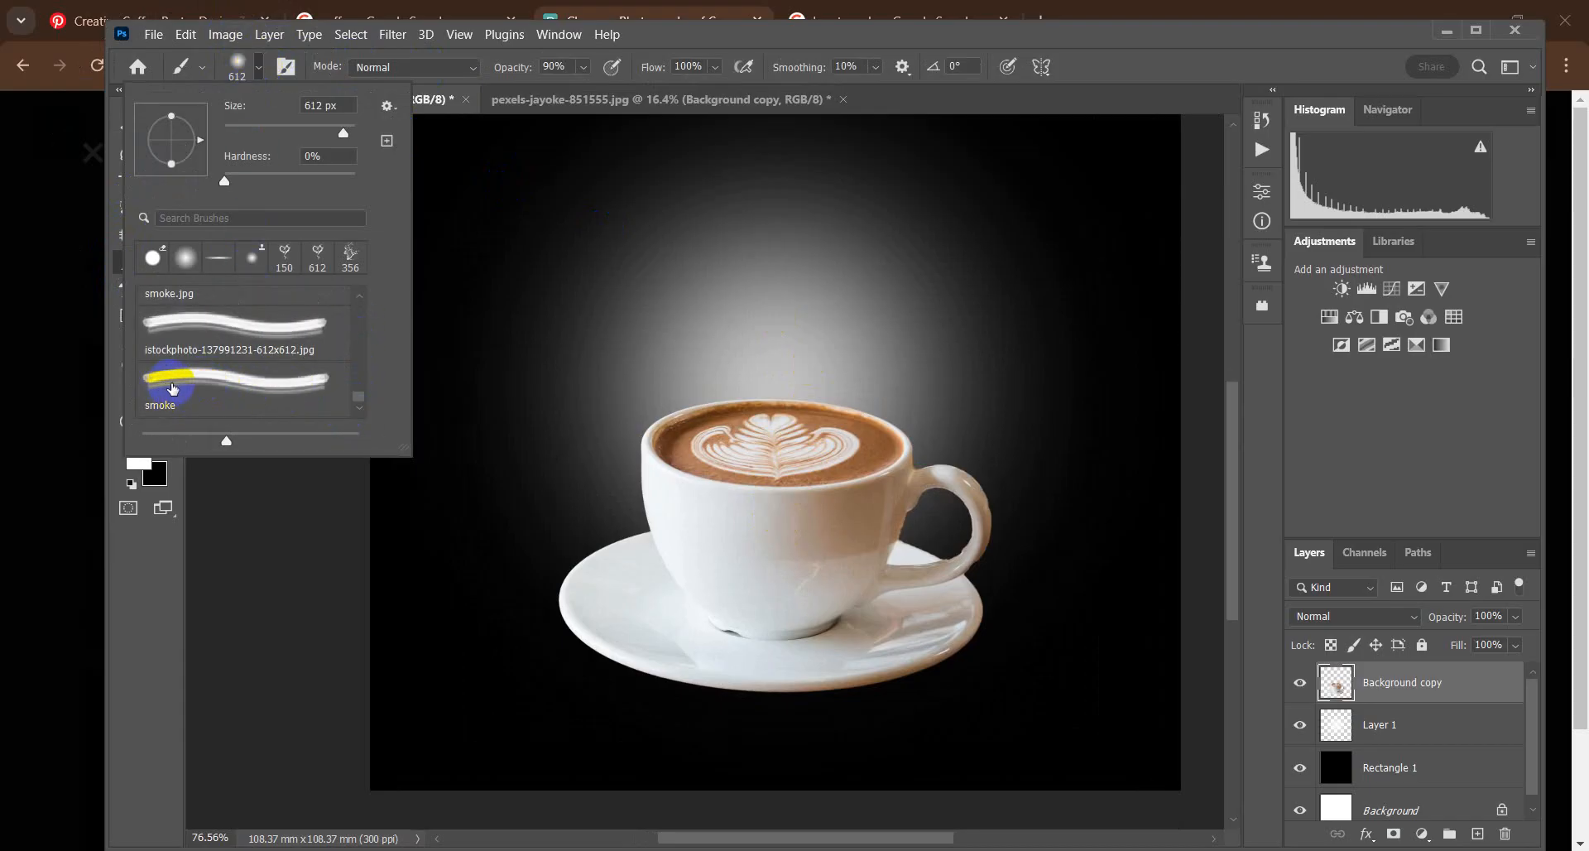
# Step: Stamp the white heart smoke above the coffee on the Background copy layer and try to move it separately from the cup
pyautogui.click(775, 279)
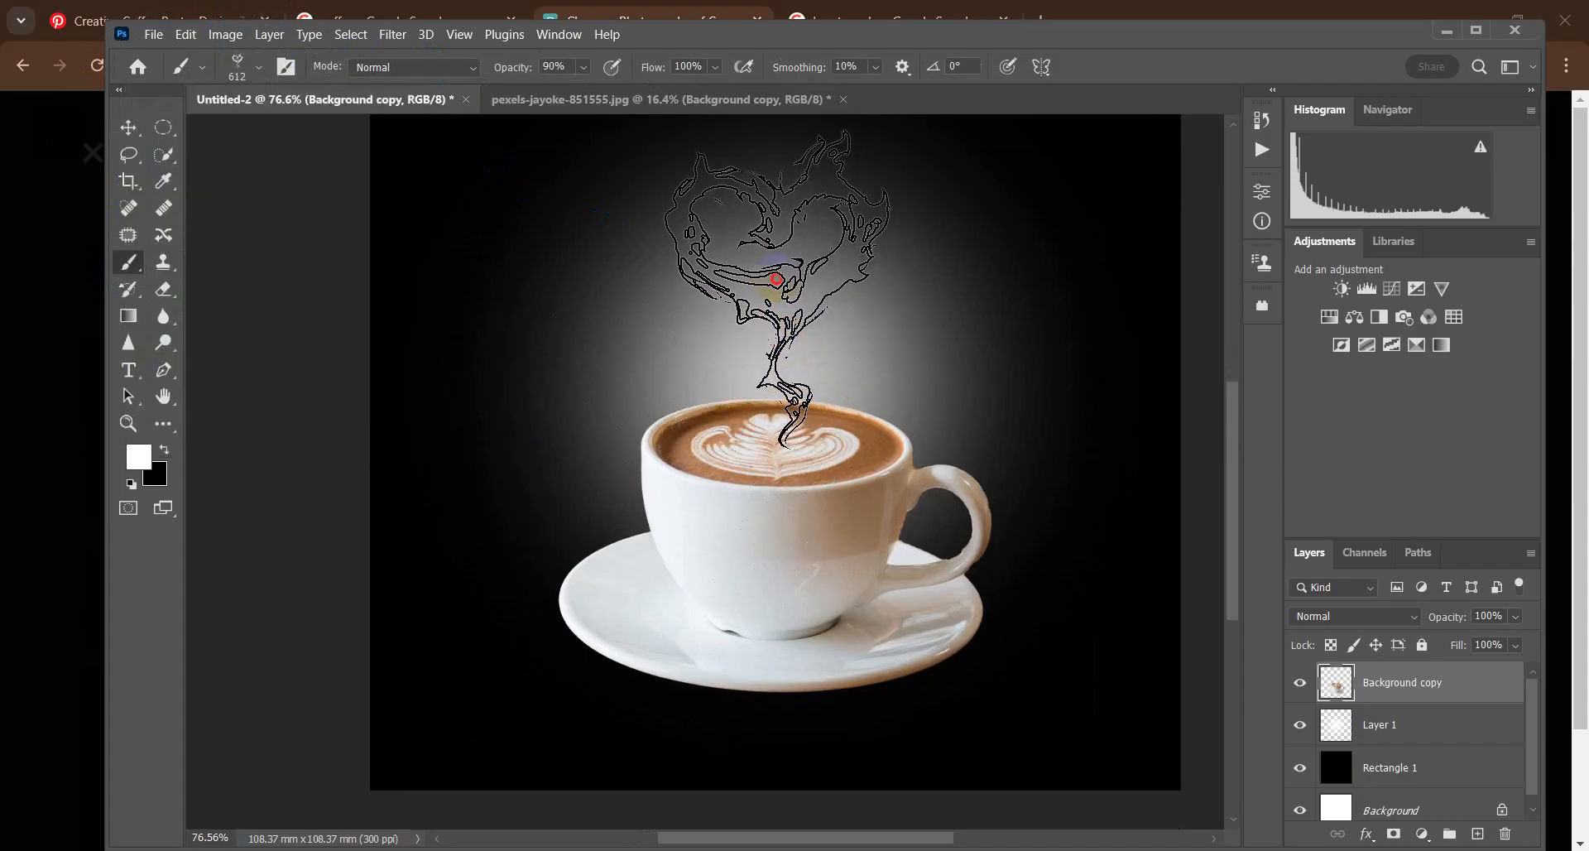
pyautogui.click(776, 280)
pyautogui.scroll(-3, 525, 401)
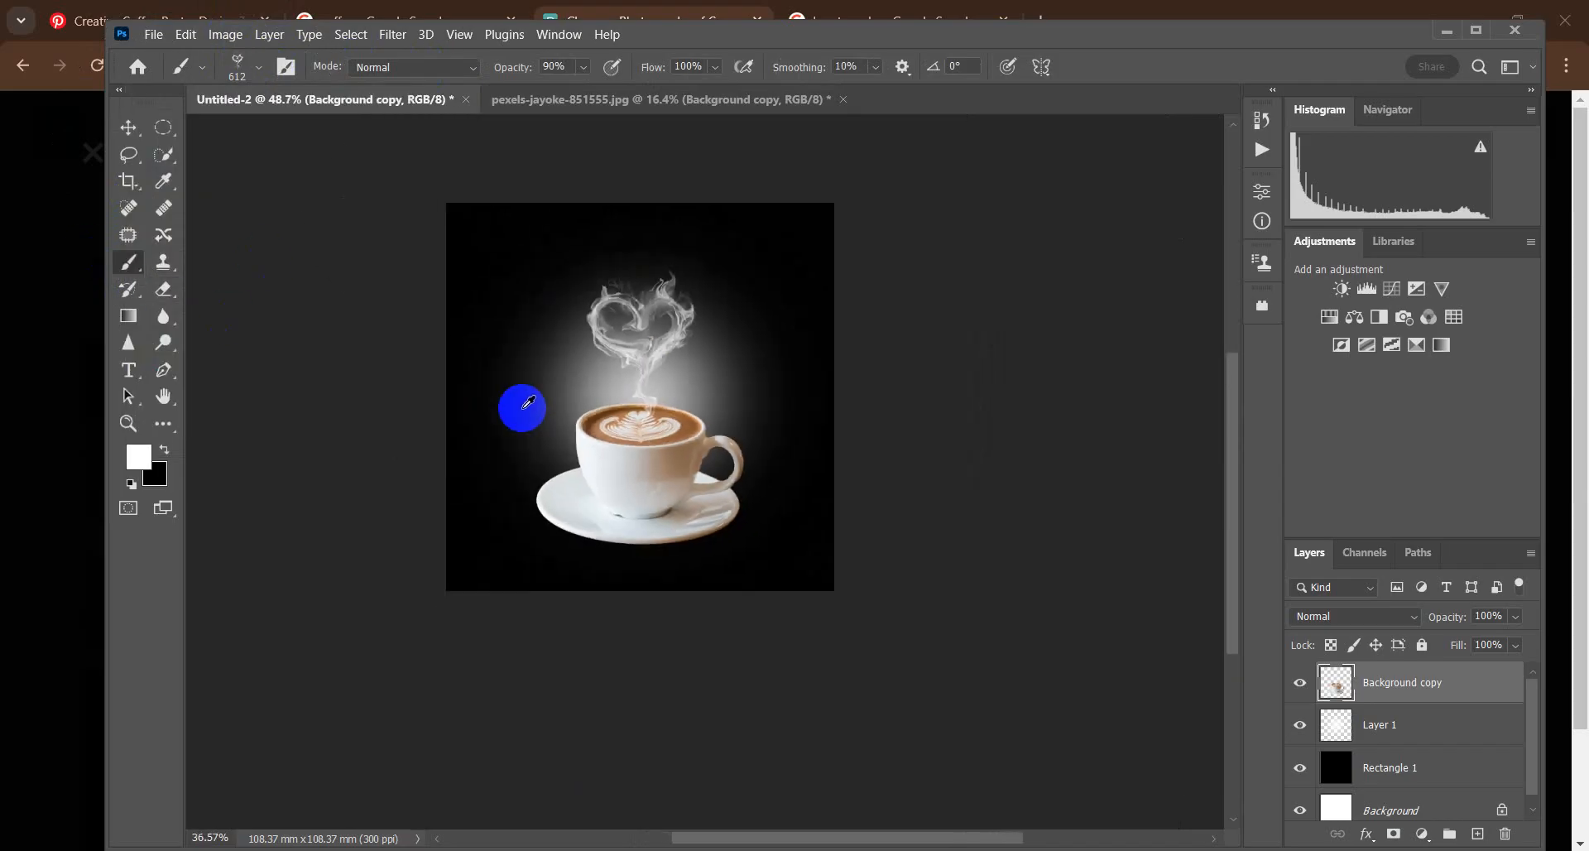
pyautogui.click(128, 130)
pyautogui.scroll(2, 555, 267)
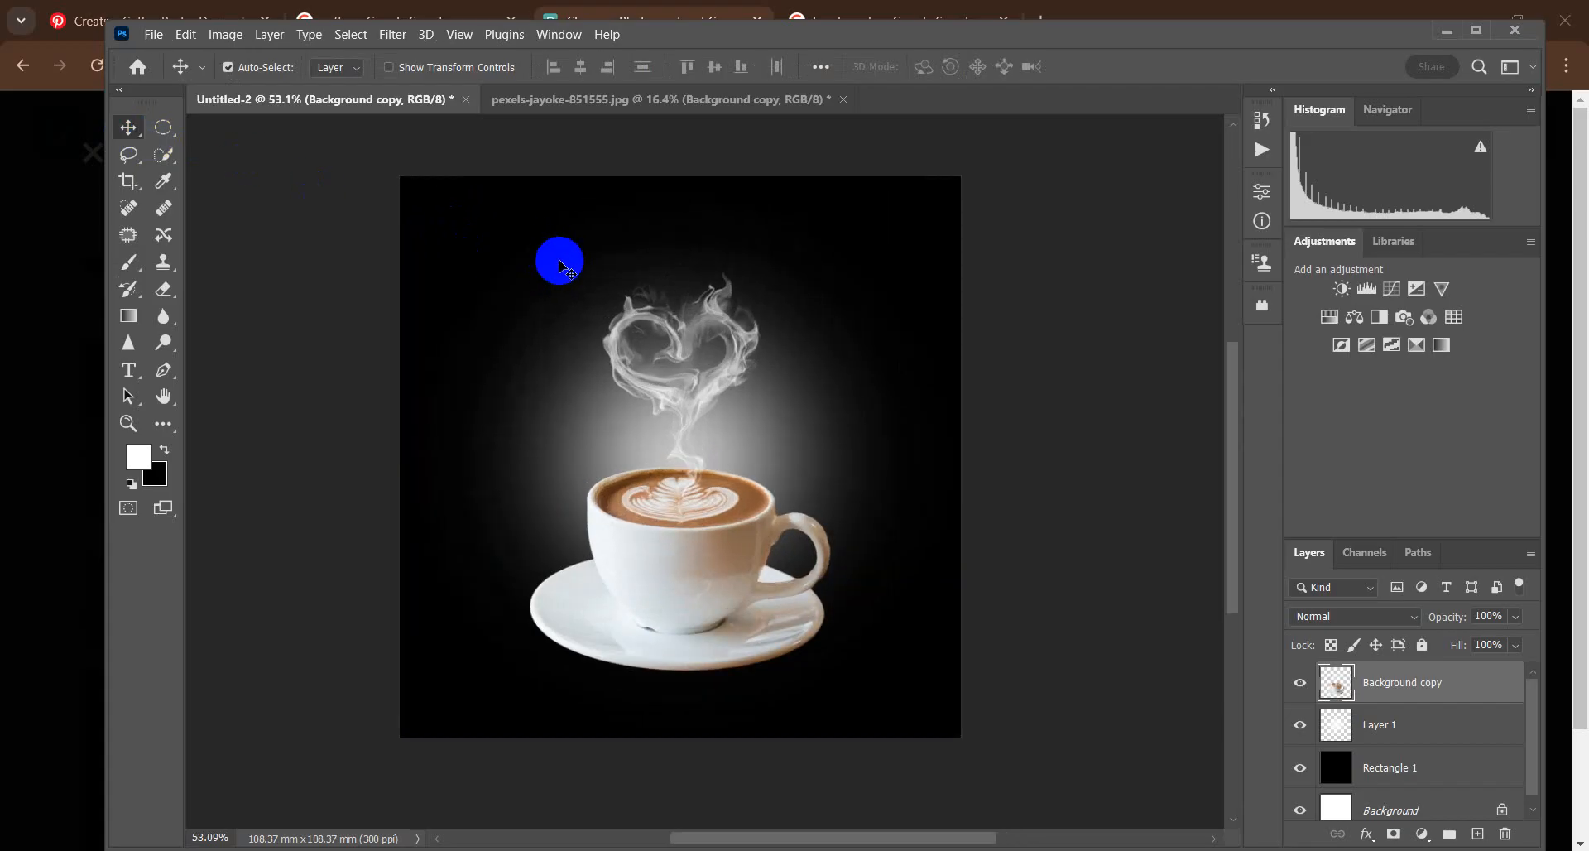
pyautogui.scroll(2, 891, 379)
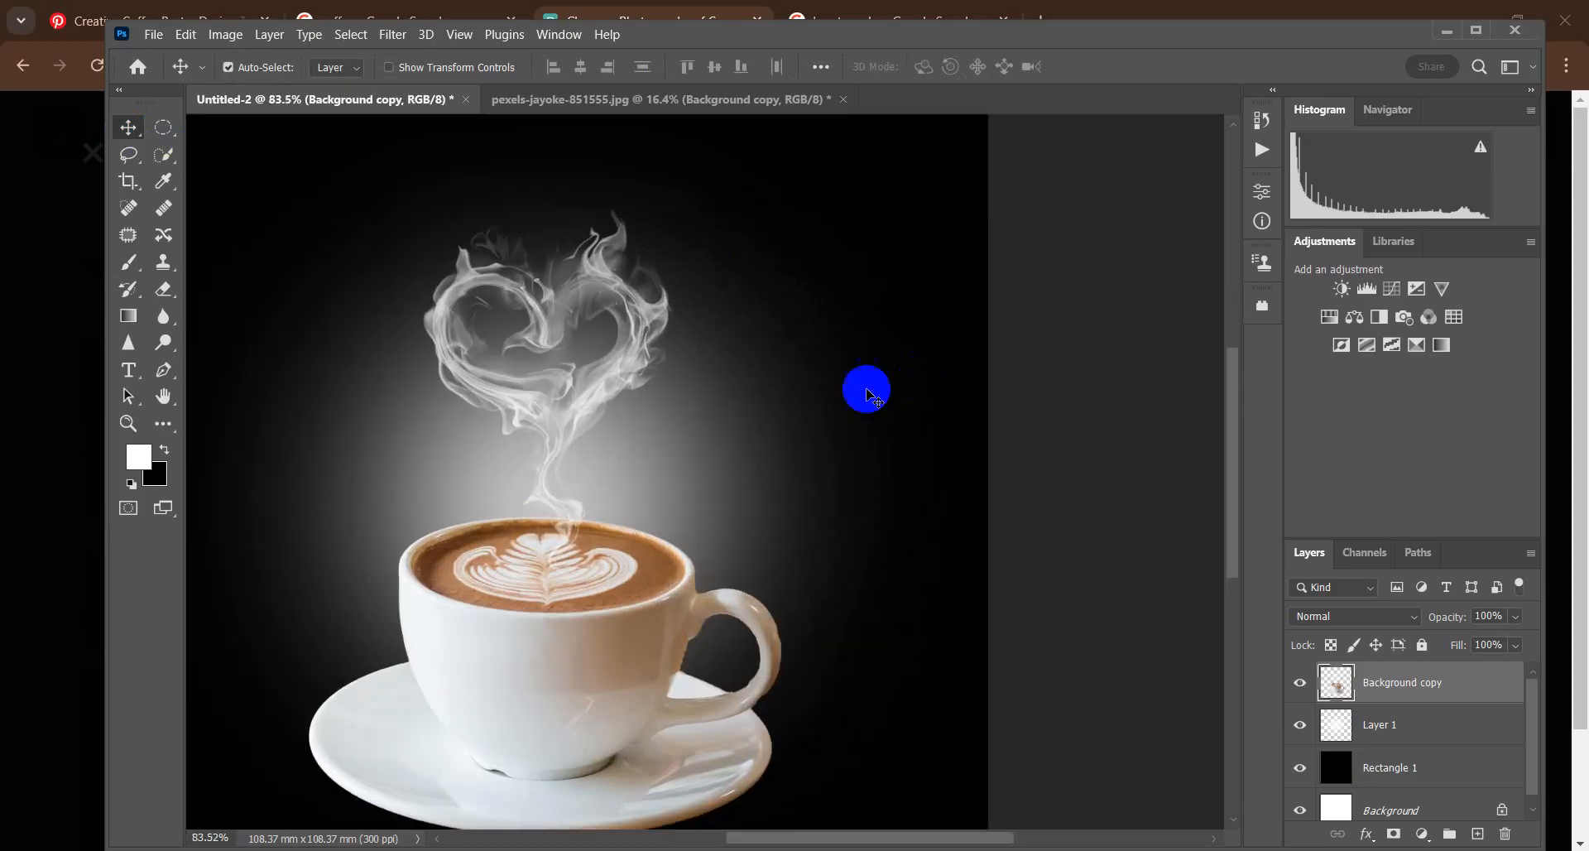
pyautogui.scroll(2, 458, 372)
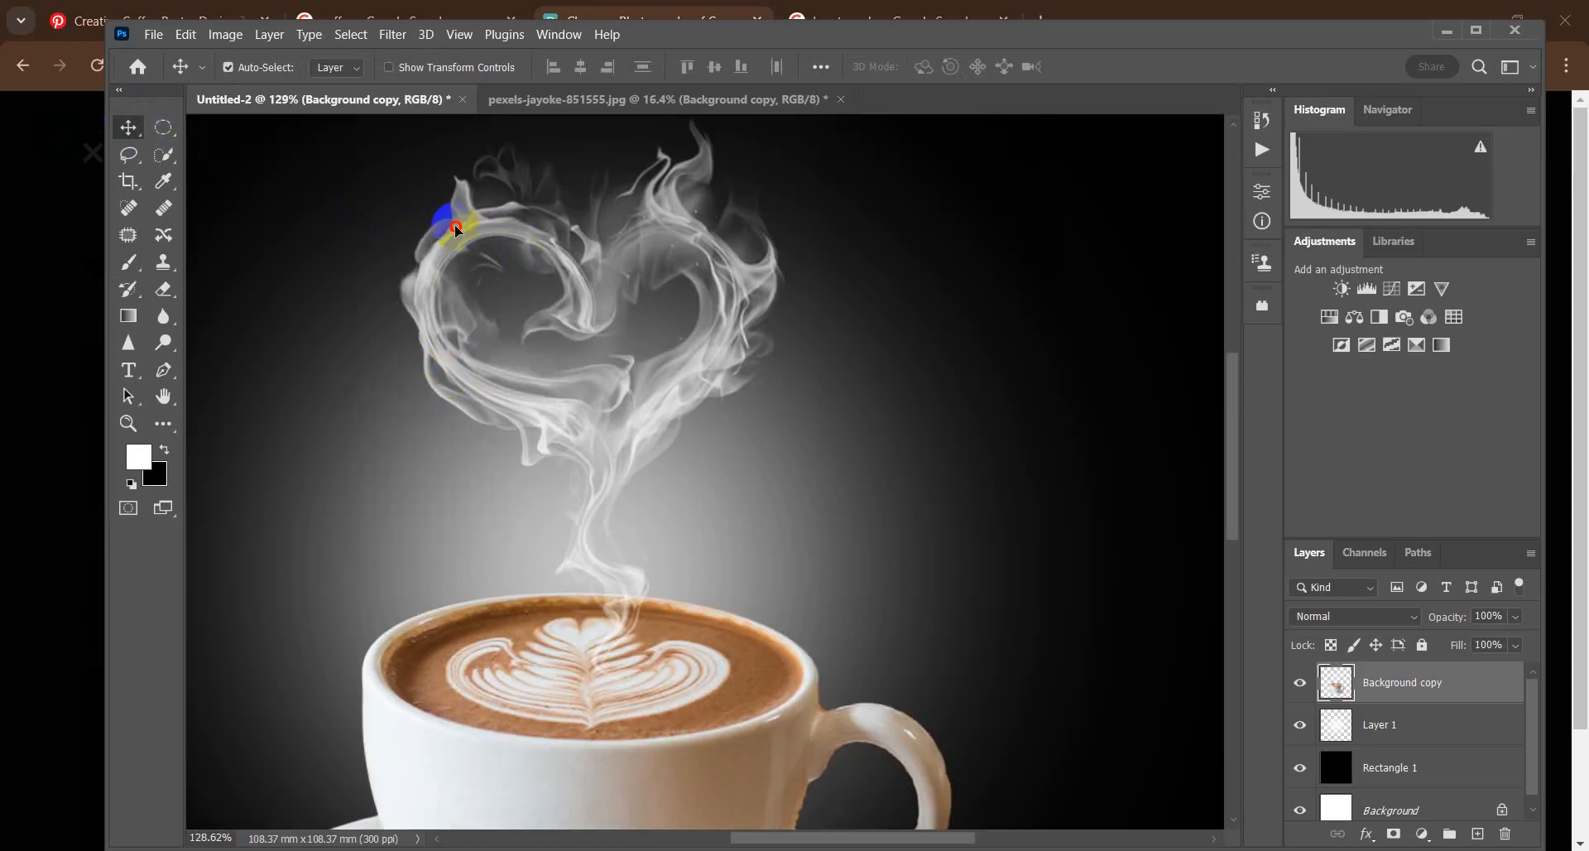
pyautogui.moveTo(511, 244); pyautogui.dragTo(444, 220)
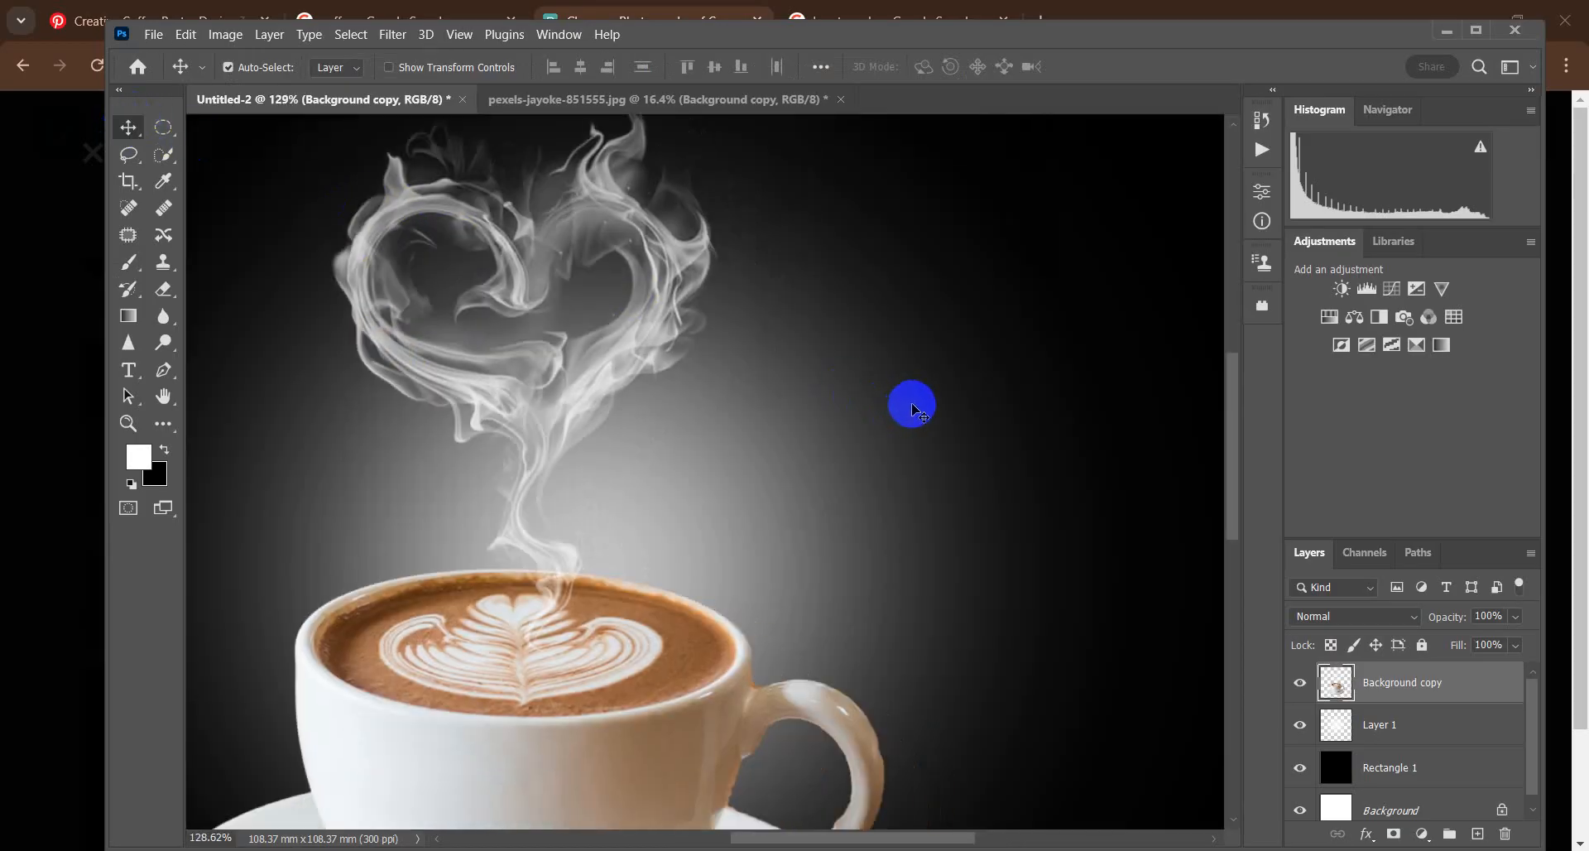
# Step: Undo the move and the smoke stamp on the Background copy layer
pyautogui.hotkey('ctrl', 'z')
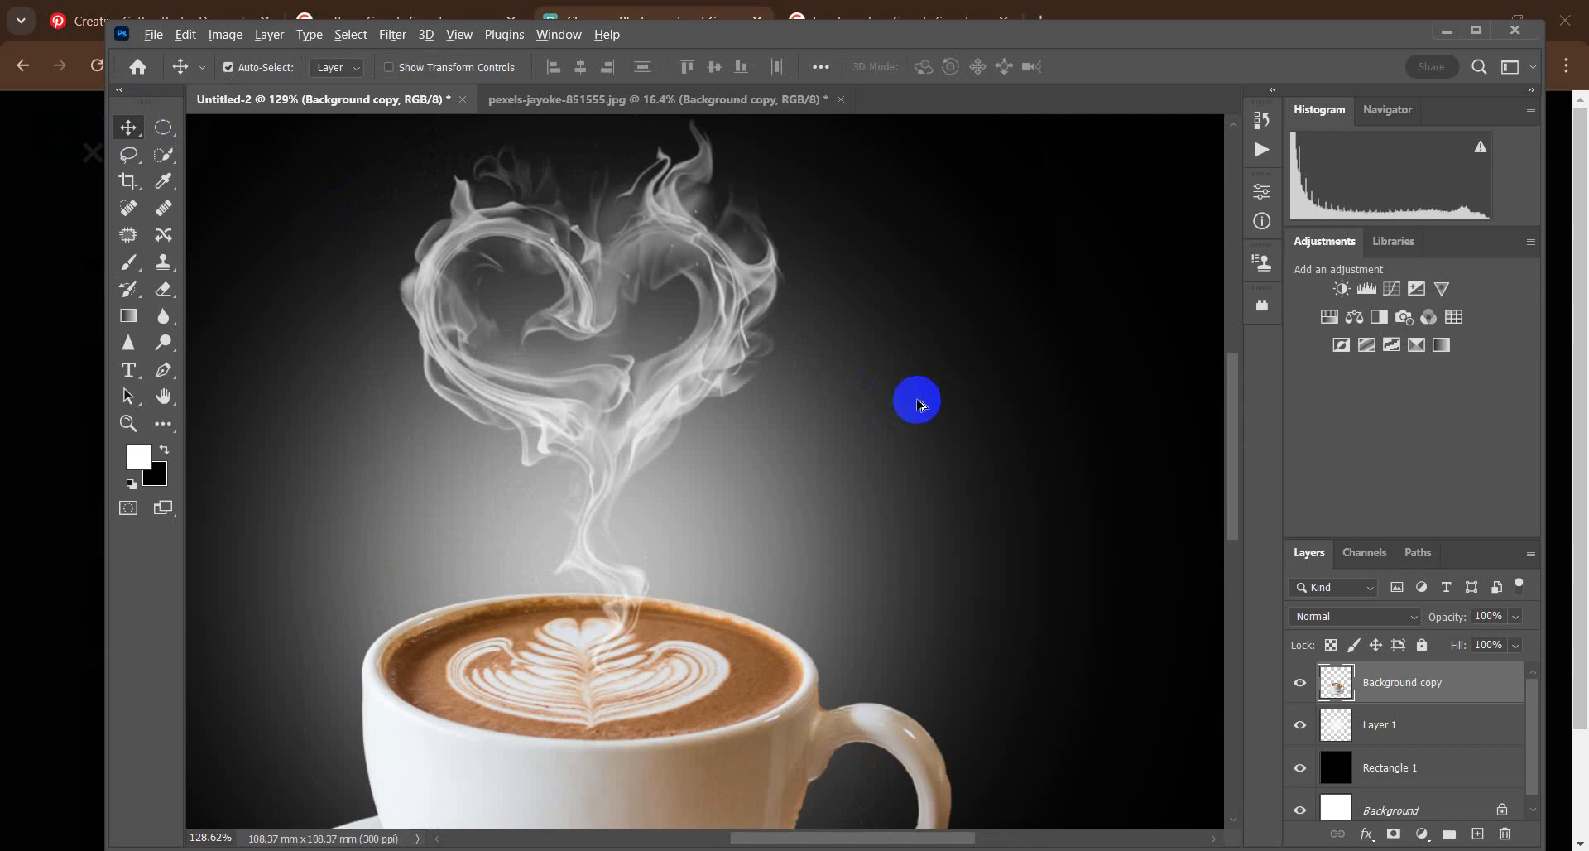
pyautogui.scroll(-2, 918, 400)
pyautogui.hotkey('ctrl', 'z')
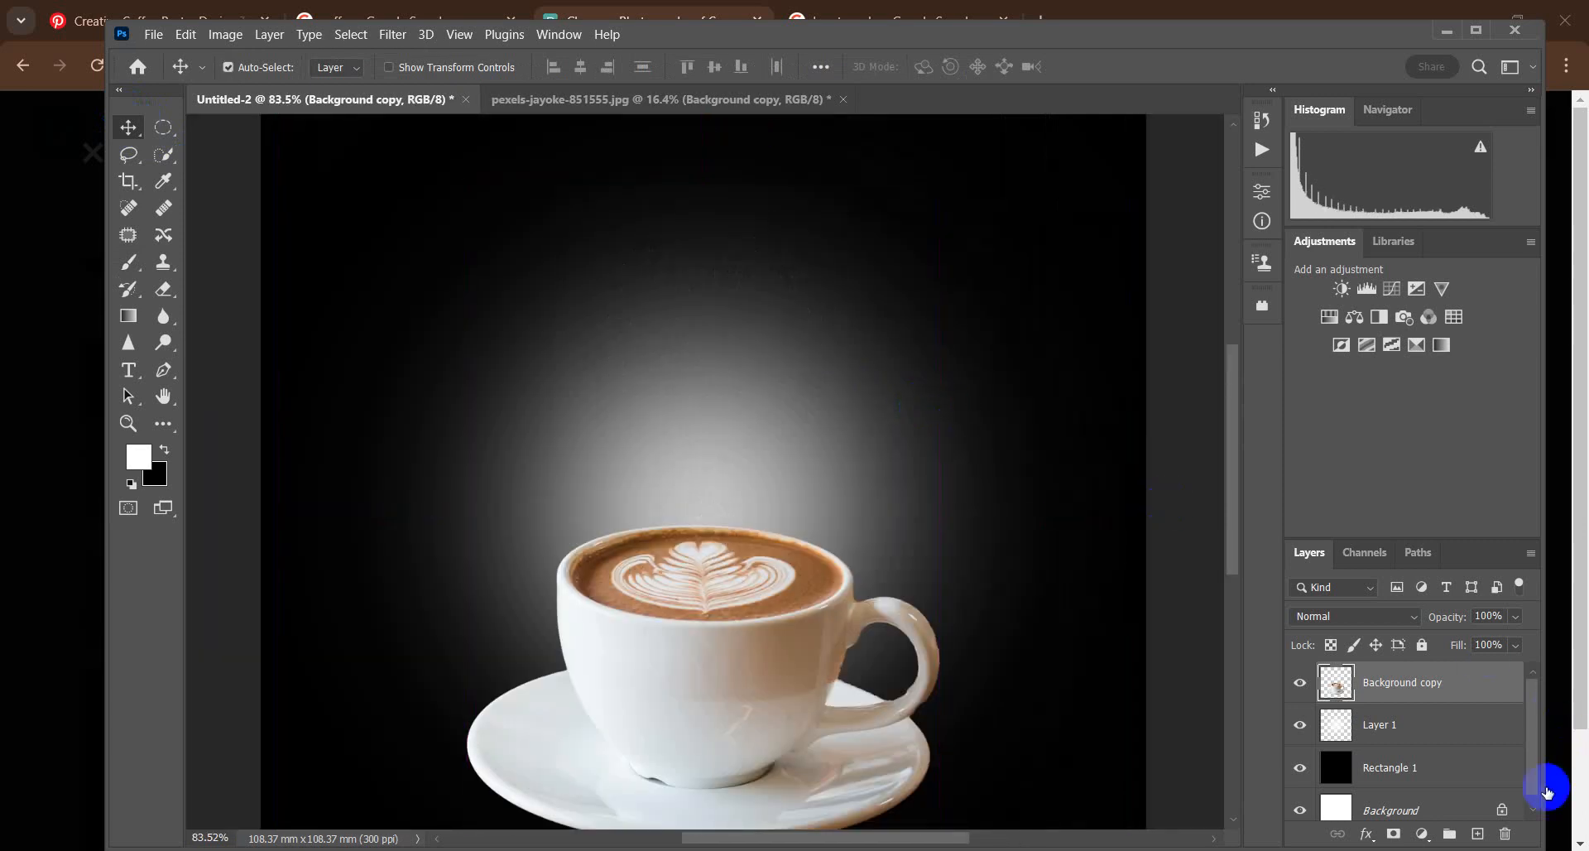
# Step: Create a new layer above the cup and stamp the white 612 px heart smoke over the coffee on it
pyautogui.click(1477, 833)
pyautogui.click(128, 262)
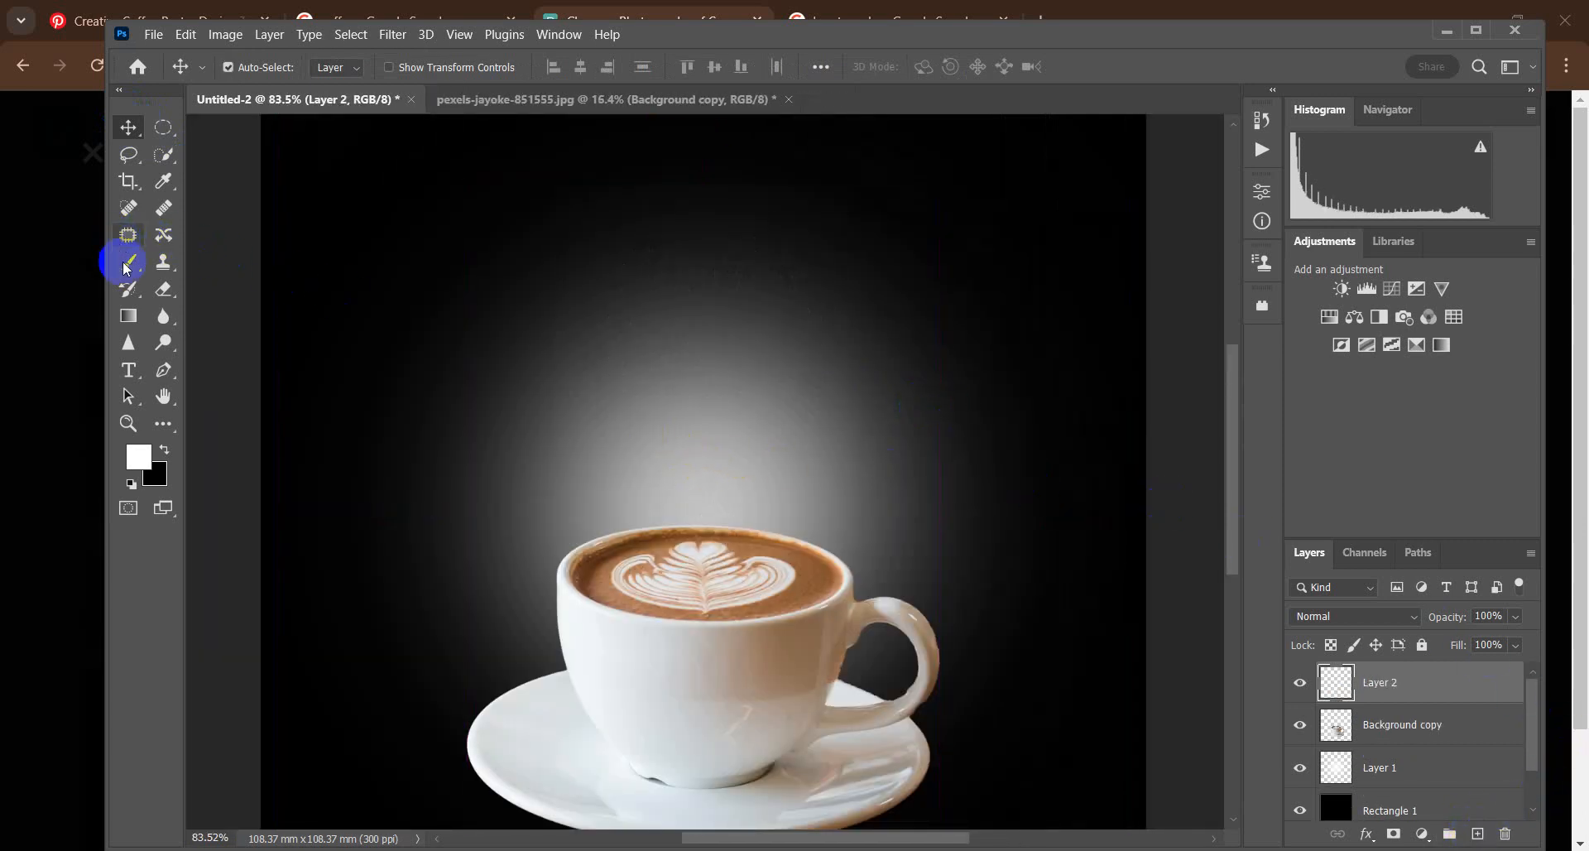
pyautogui.click(687, 364)
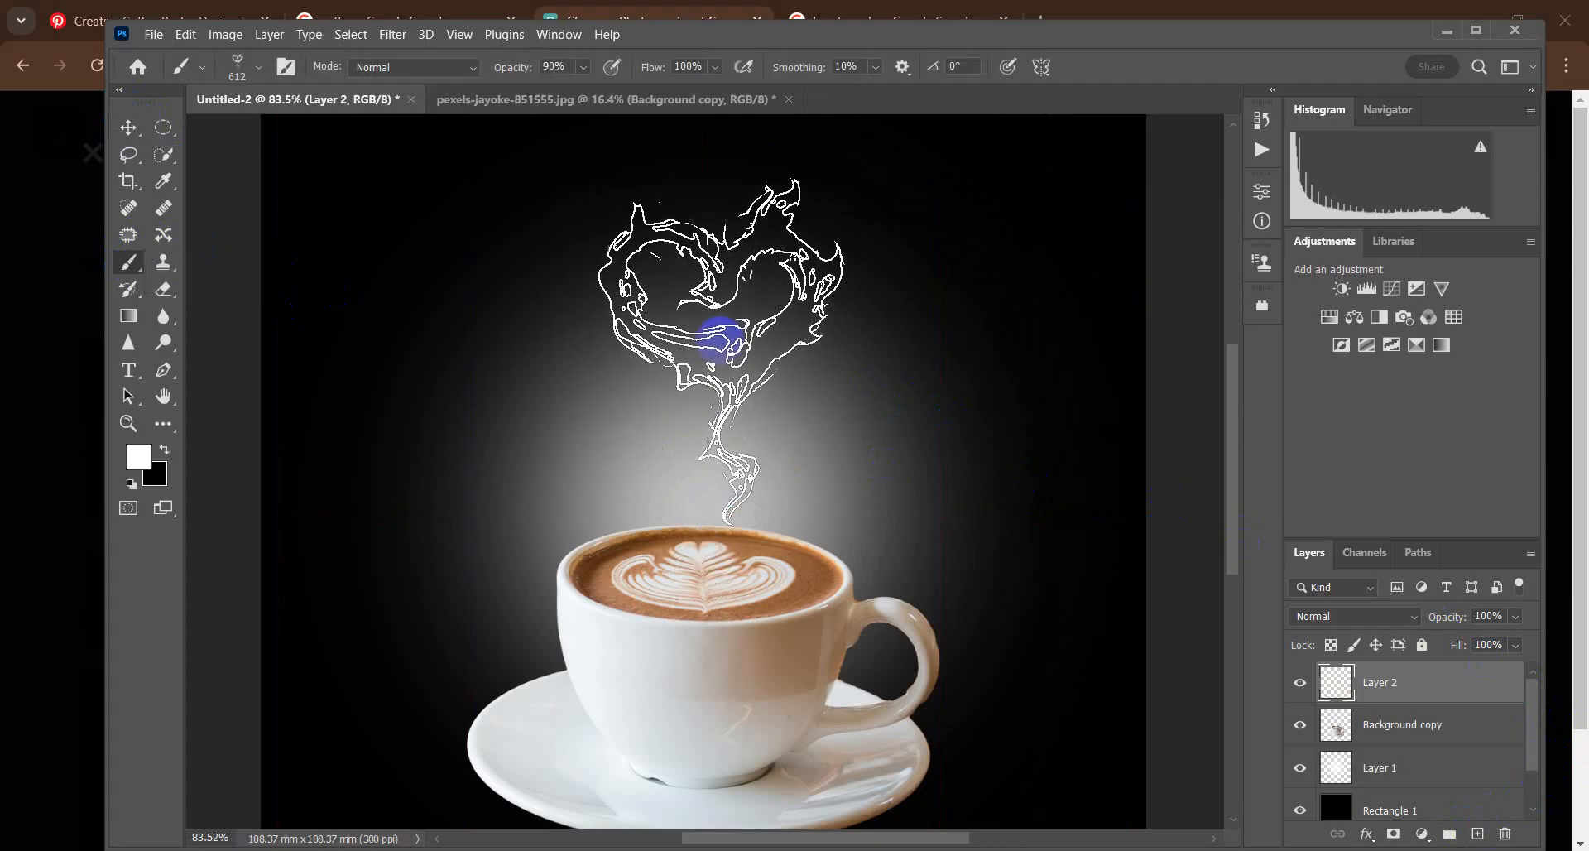
# Step: Reduce the opacity of the heart smoke on Layer 2 to 51% and deselect the layer
pyautogui.click(125, 129)
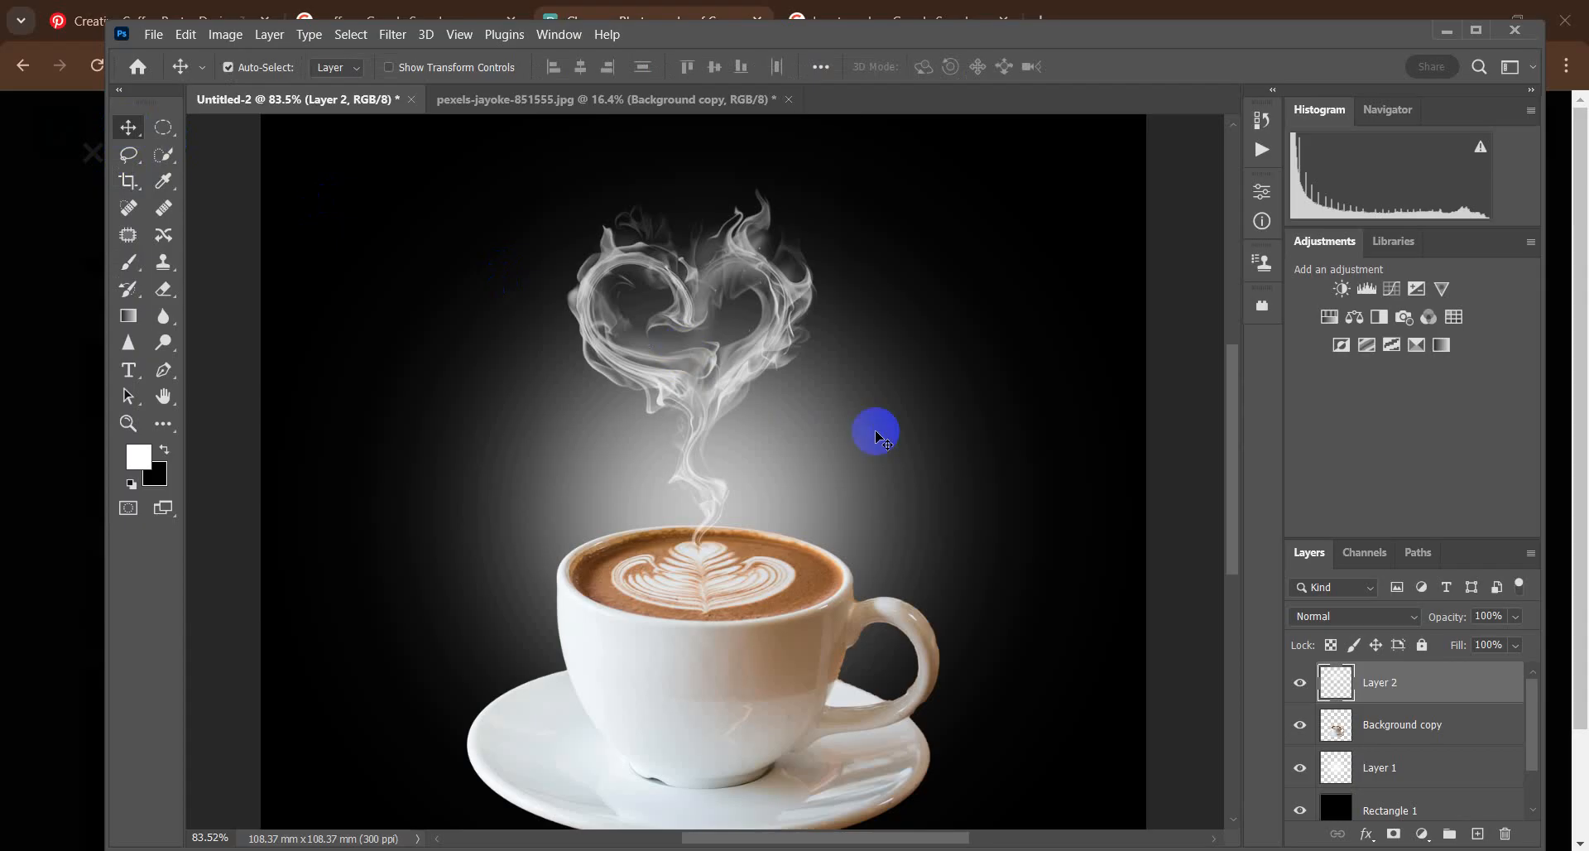
pyautogui.scroll(-3, 882, 435)
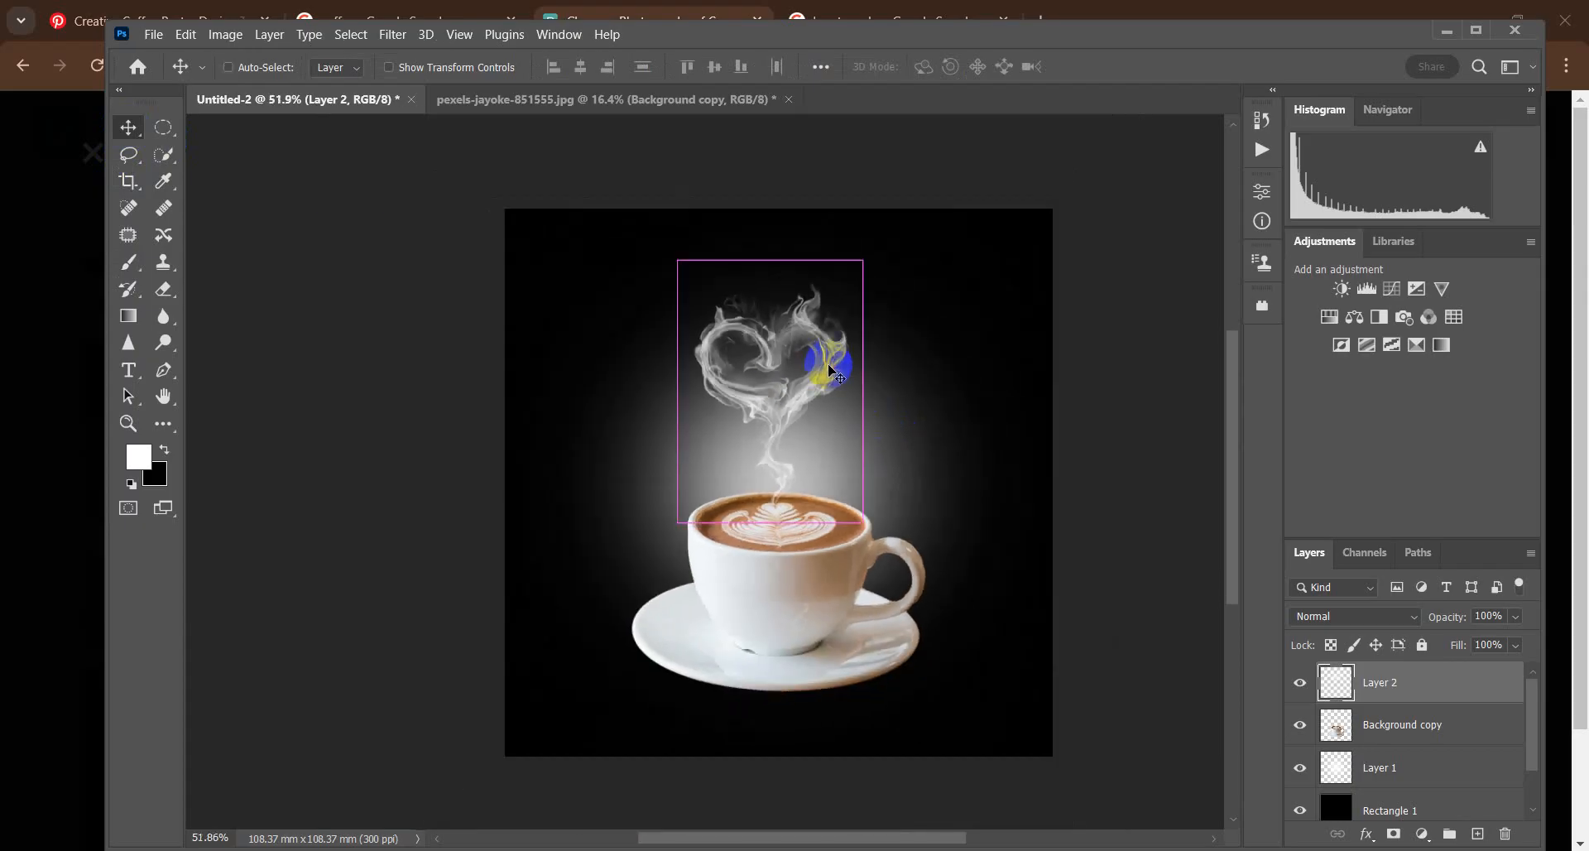
pyautogui.hotkey('ctrl', 't')
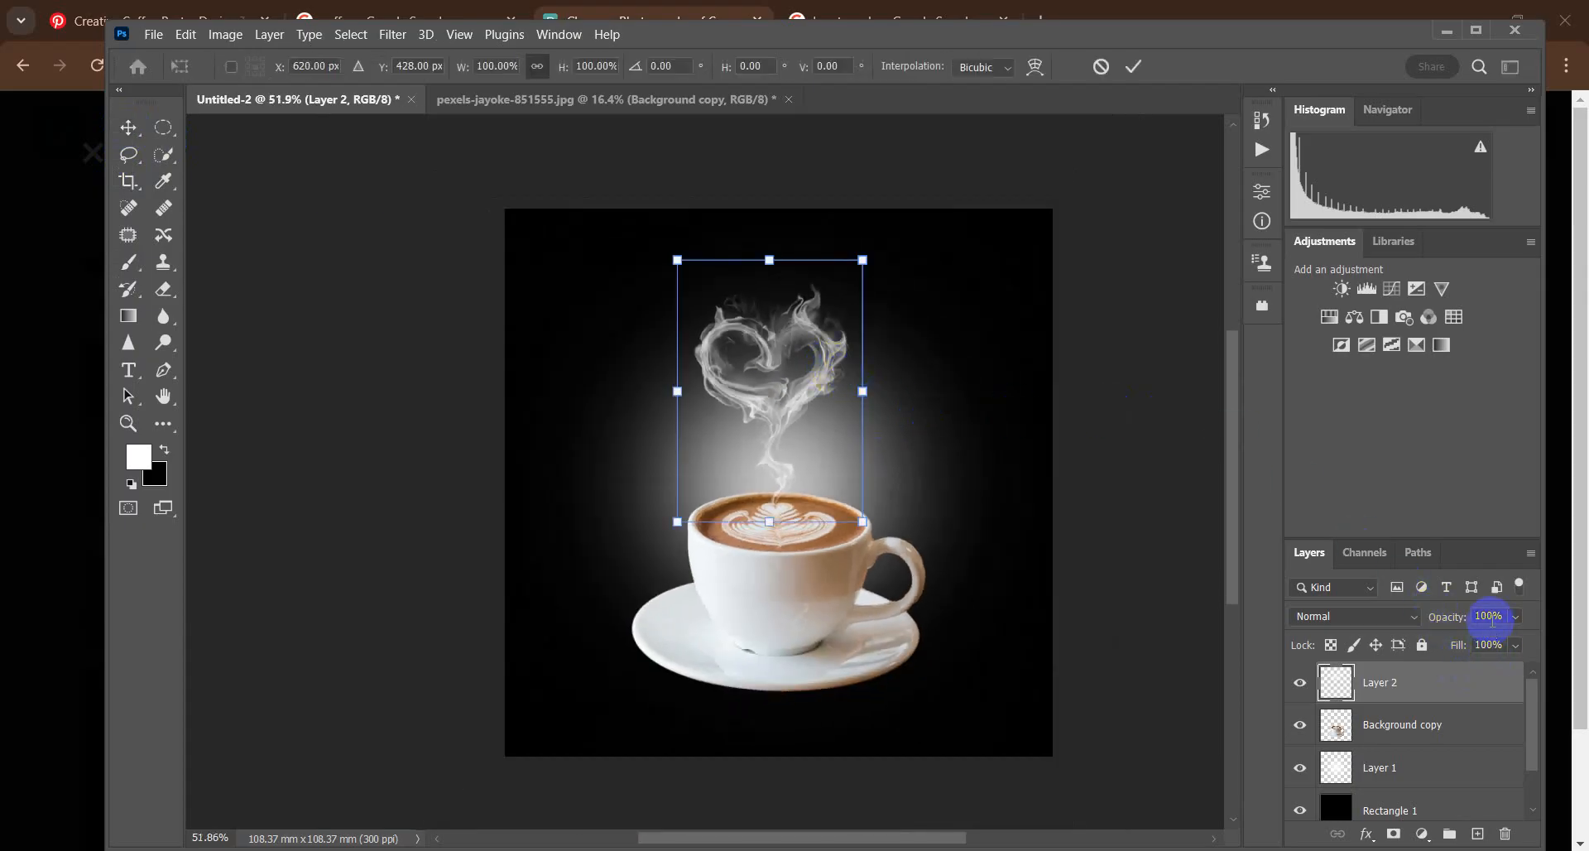
pyautogui.scroll(-7, 1492, 617)
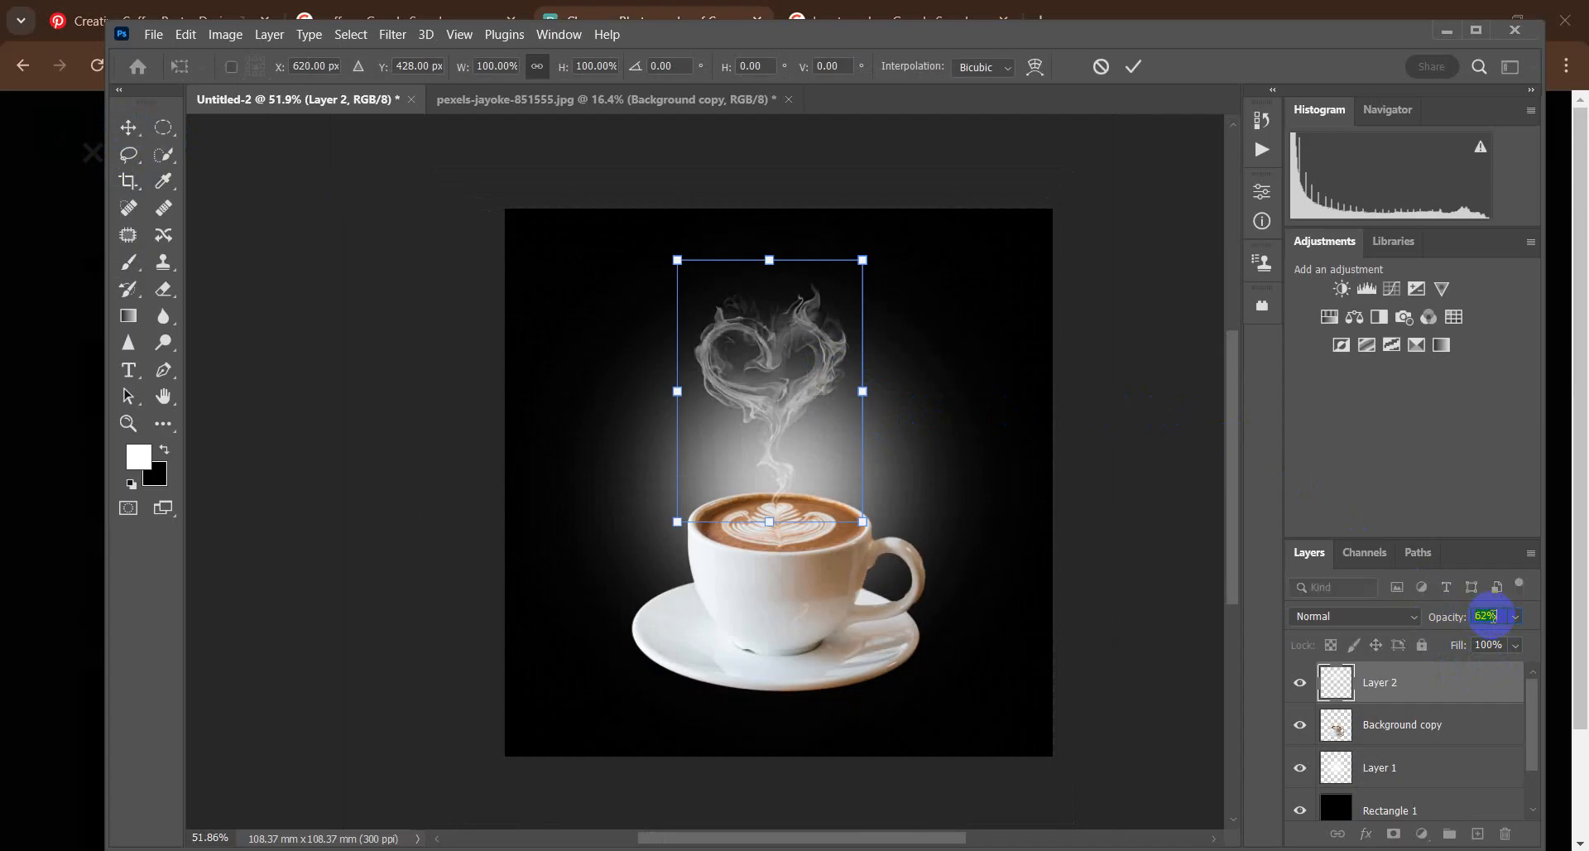
pyautogui.scroll(-8, 1491, 616)
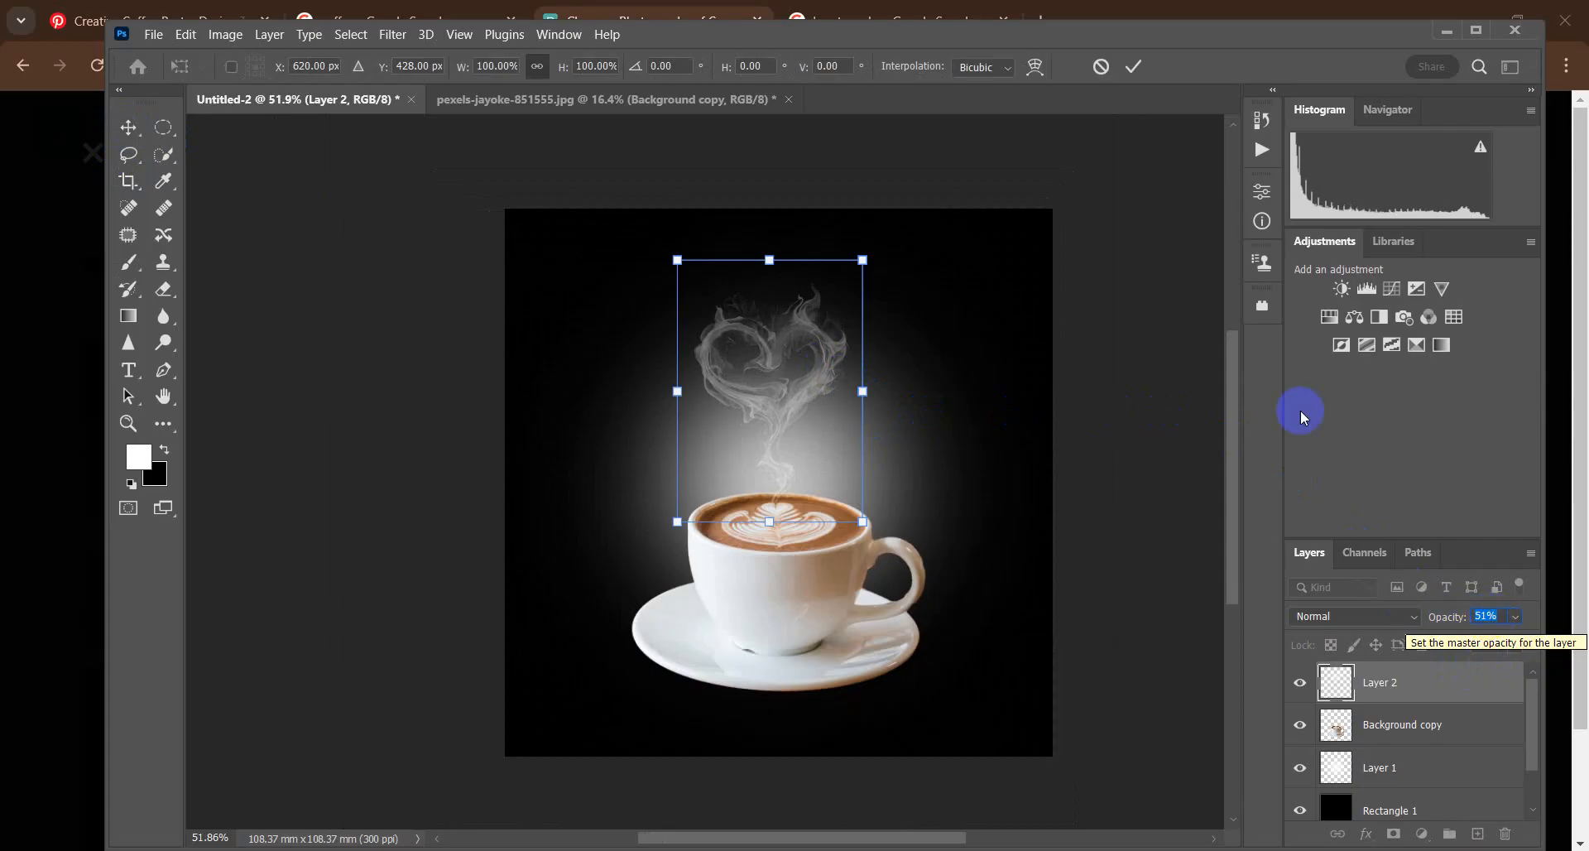
pyautogui.click(1133, 68)
pyautogui.click(1145, 240)
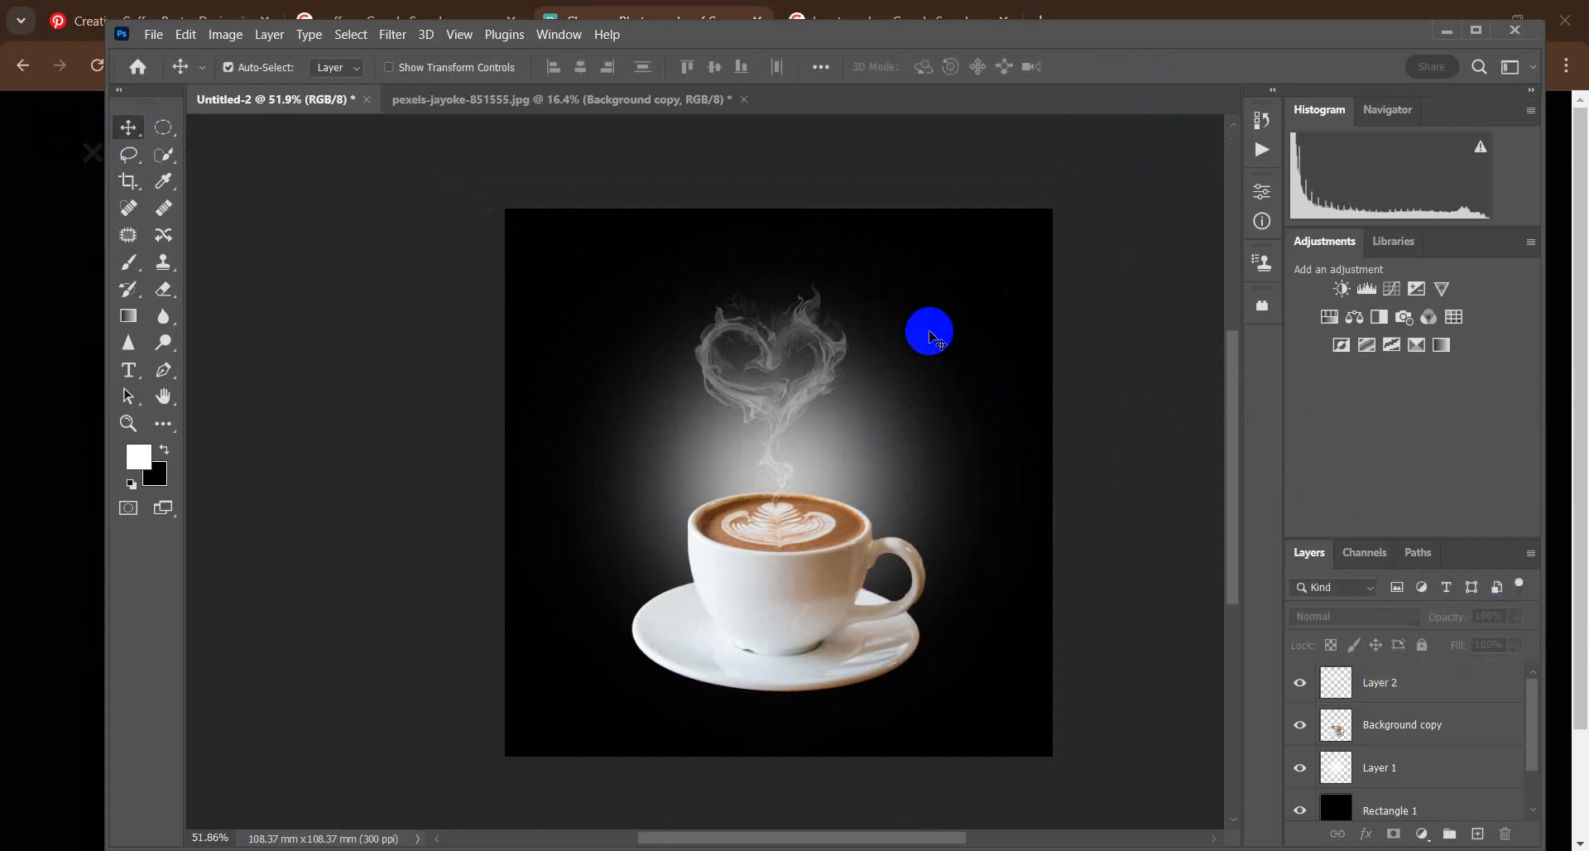
pyautogui.scroll(-3, 862, 430)
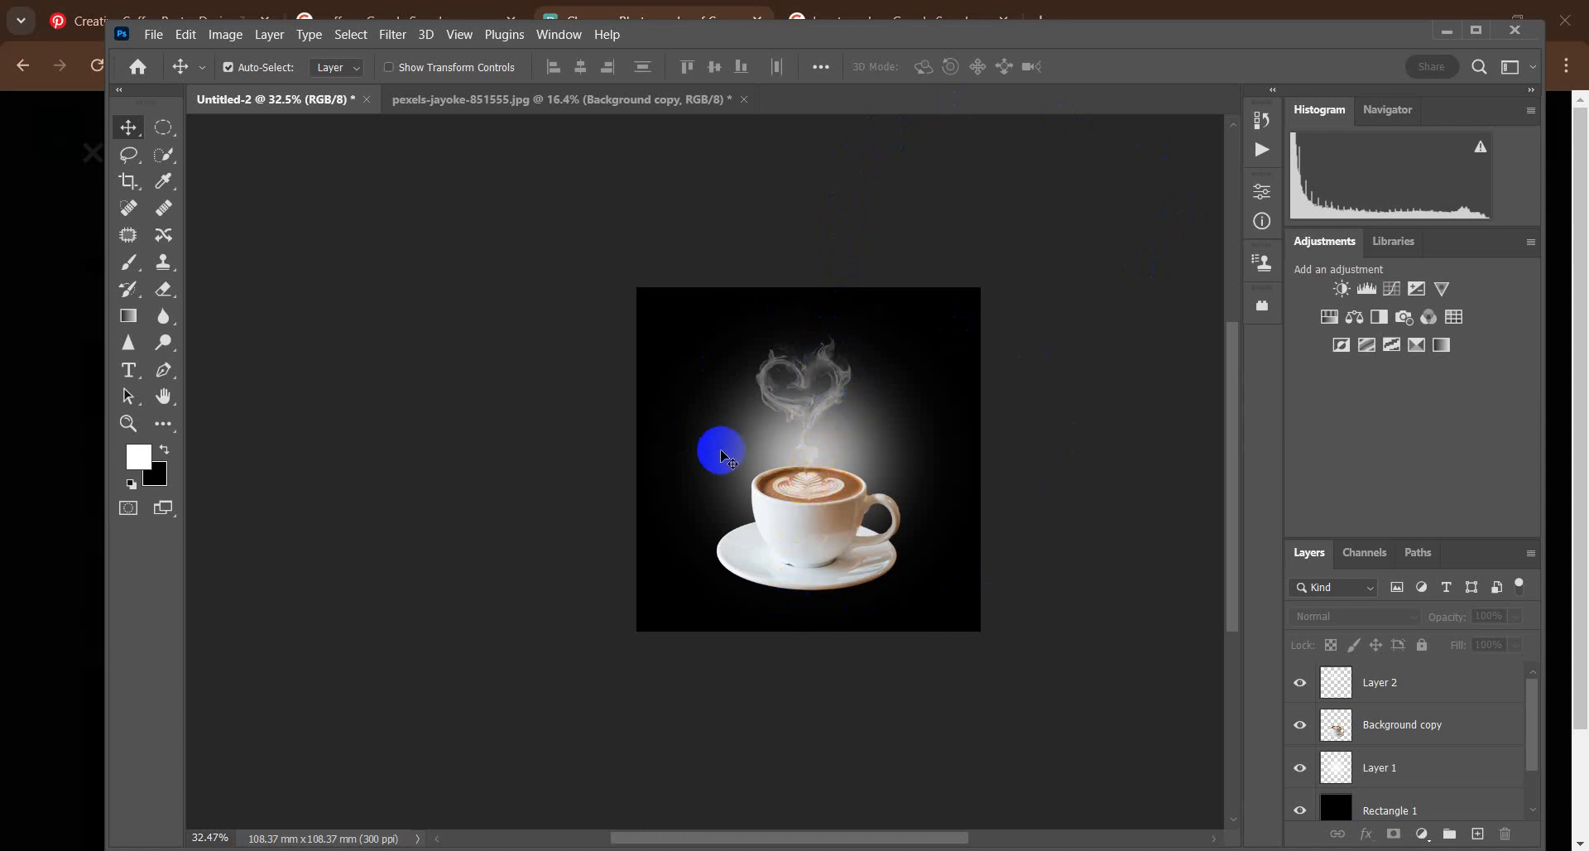
# Step: Switch to Chrome and close the Pexels coffee cup photo page, keeping the coffee image search open
pyautogui.click(465, 850)
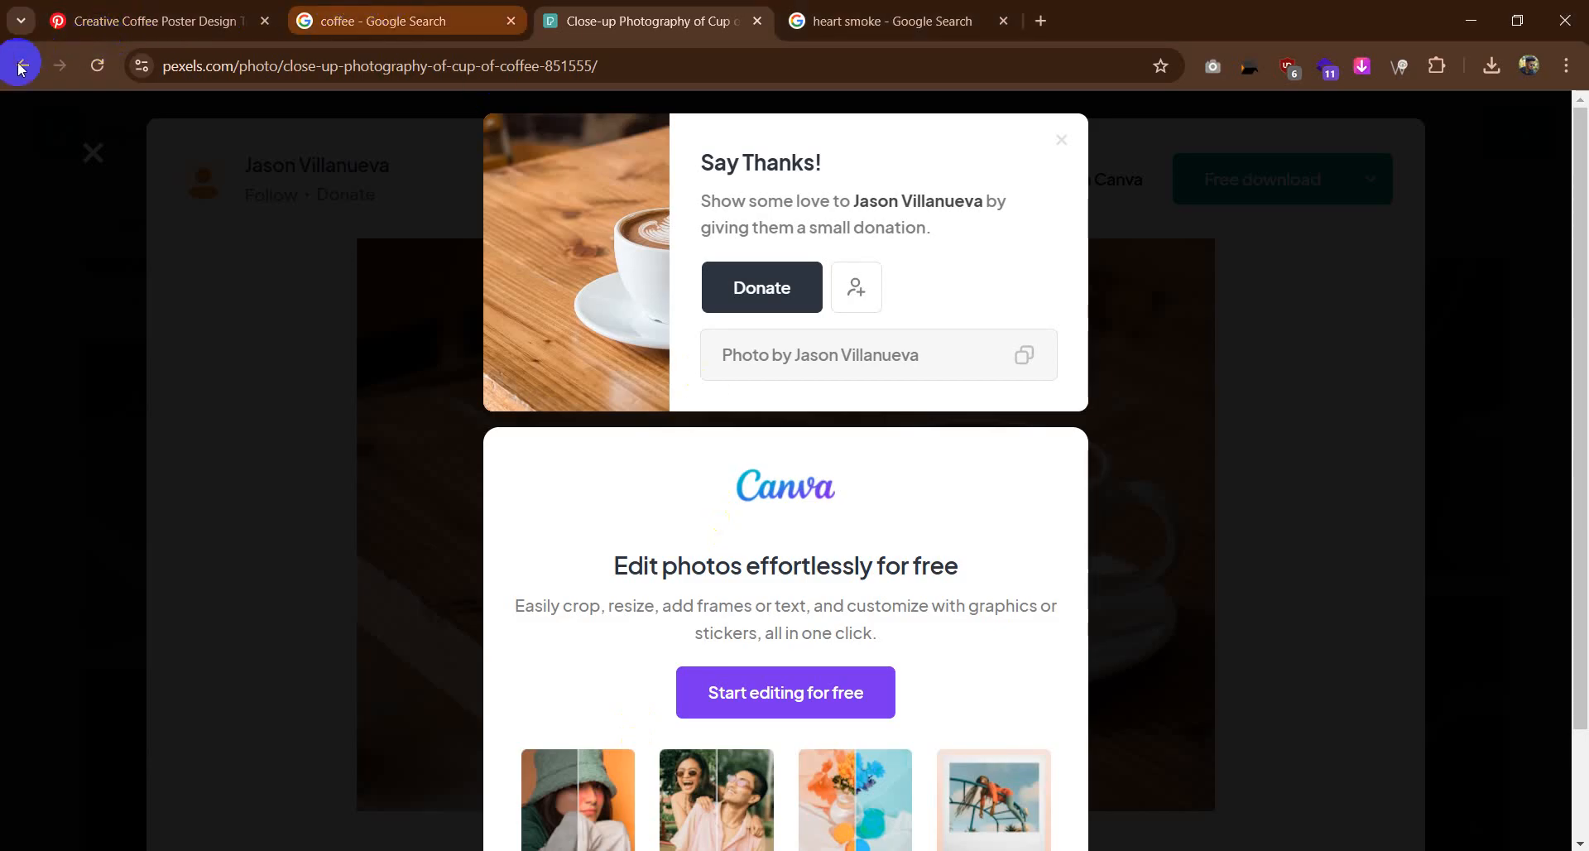
pyautogui.click(370, 23)
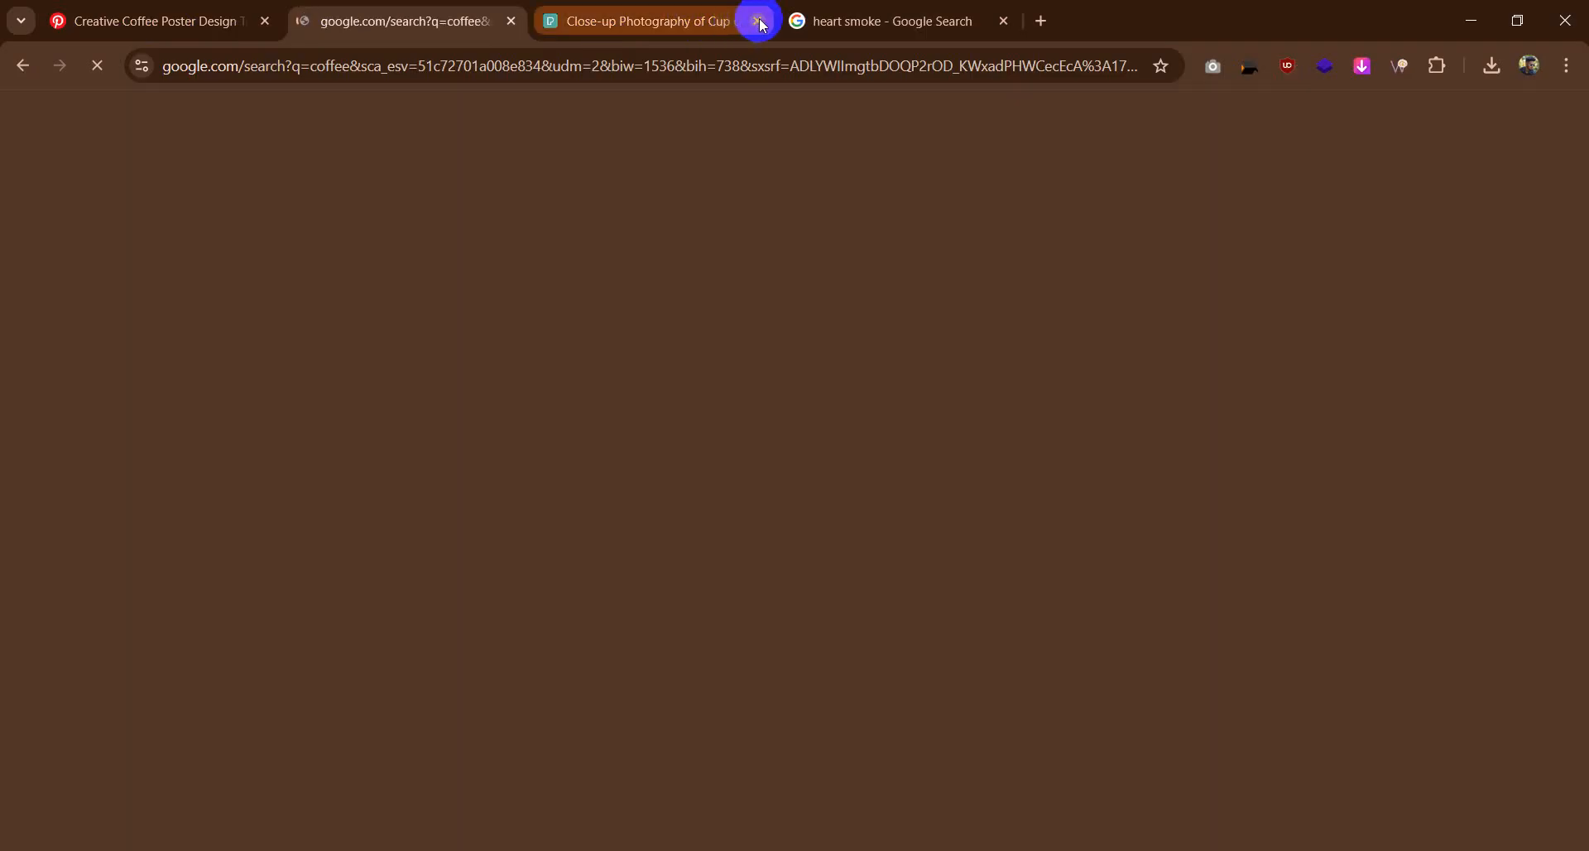
pyautogui.click(758, 21)
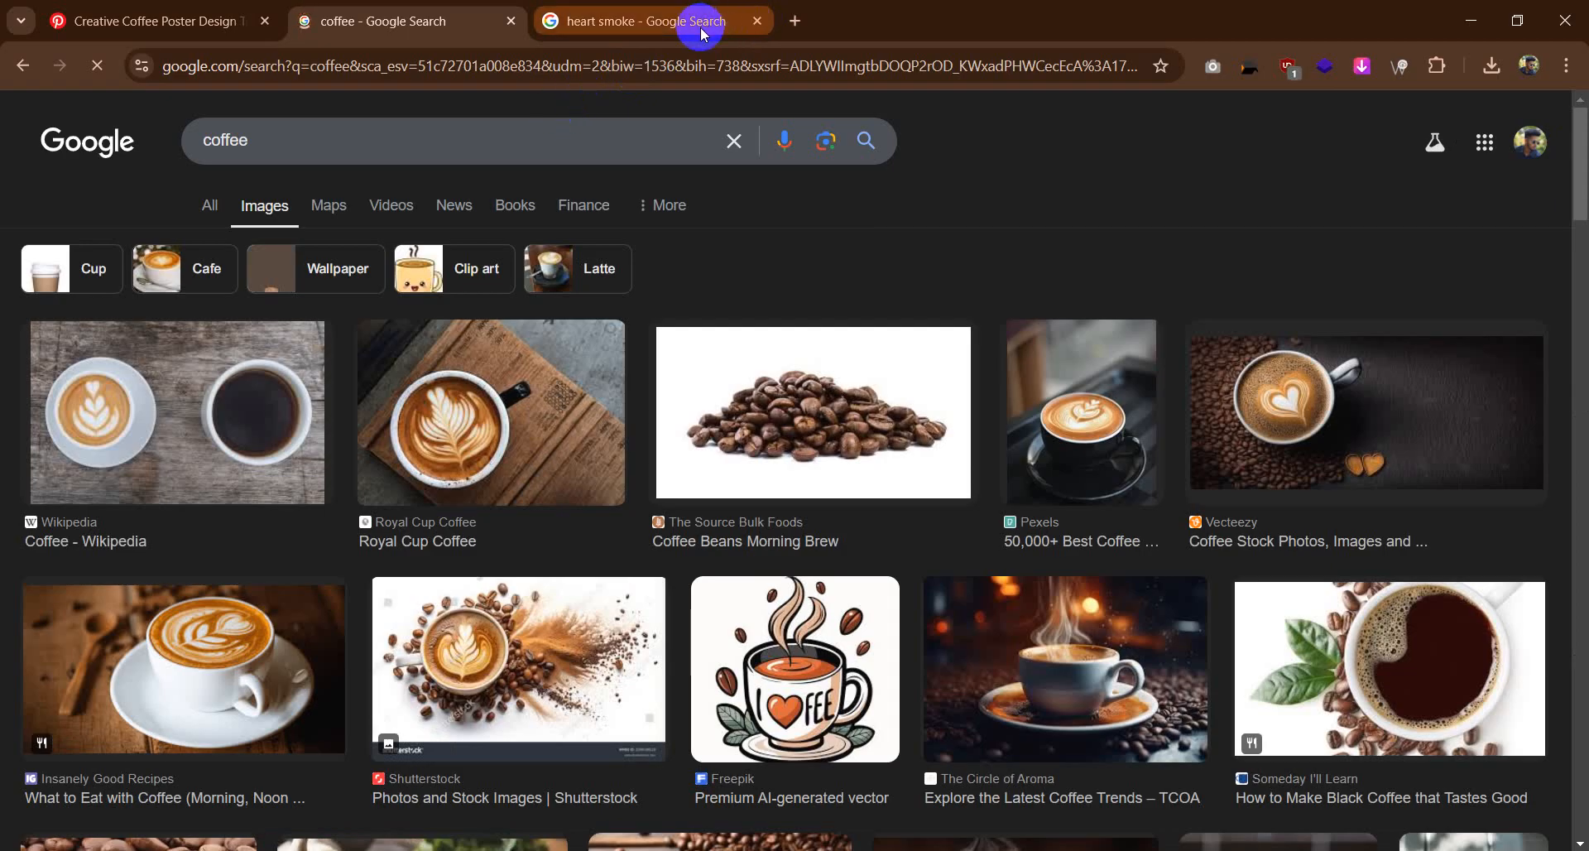
# Step: Examine the iStock heart smoke picture and browse the related heart-shaped smoke images
pyautogui.click(701, 33)
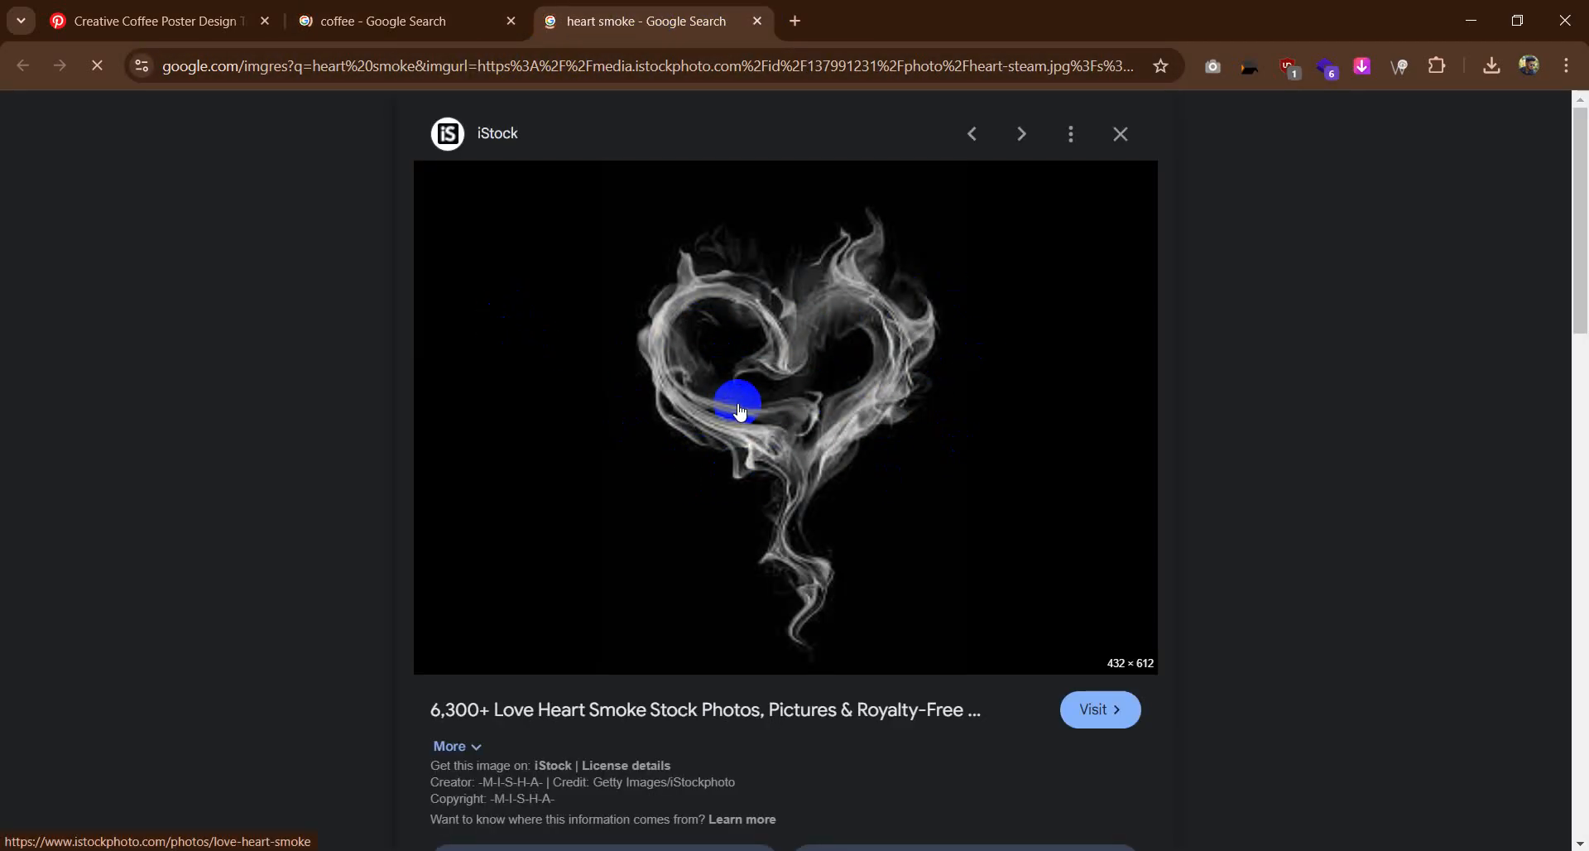
pyautogui.scroll(-5, 855, 472)
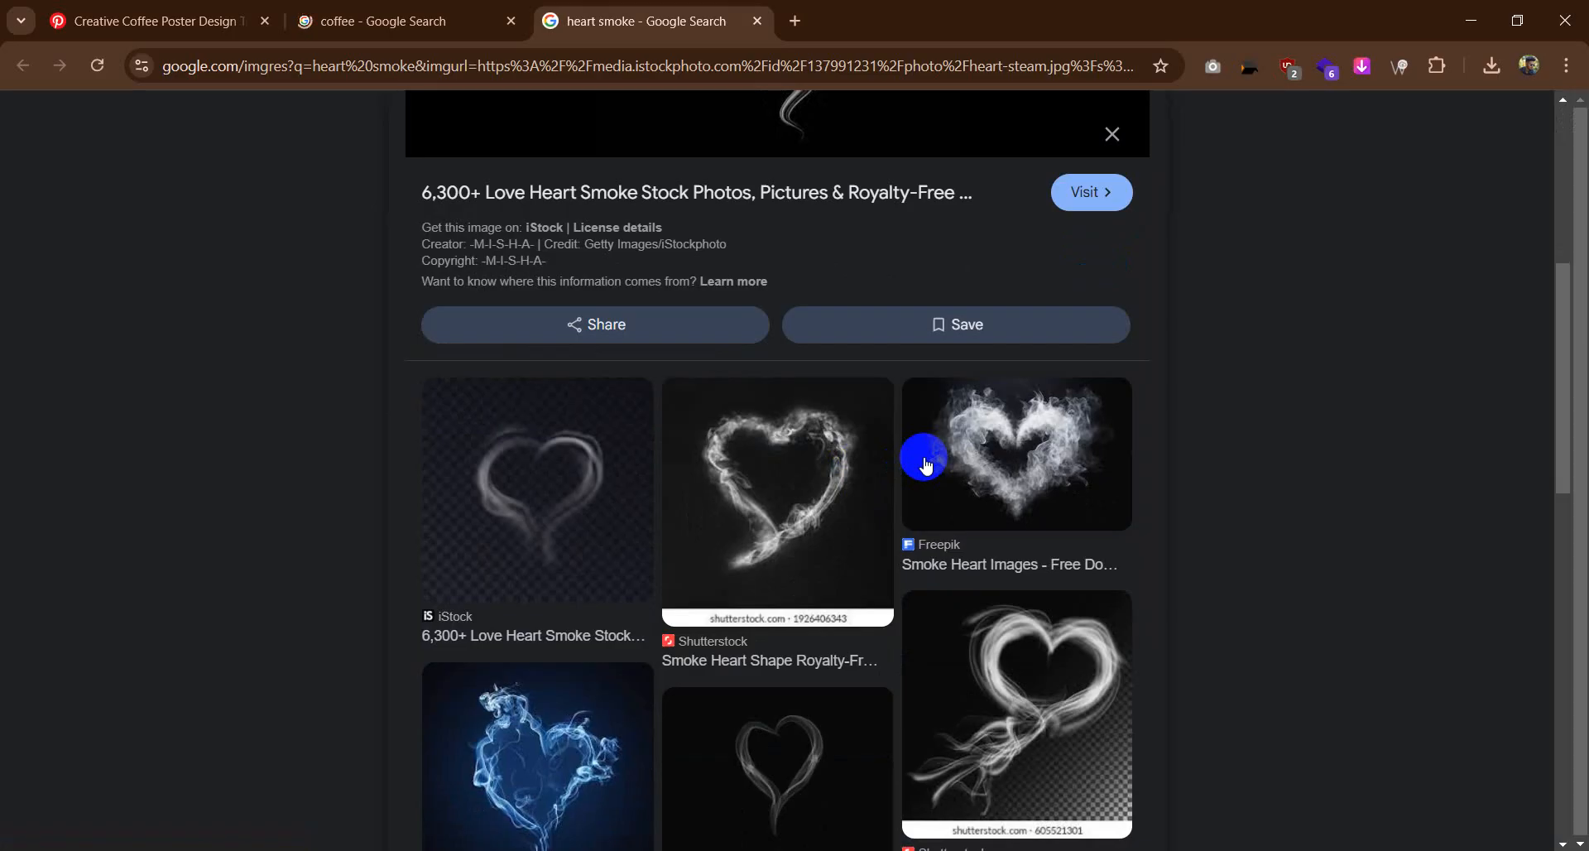
pyautogui.scroll(-5, 729, 496)
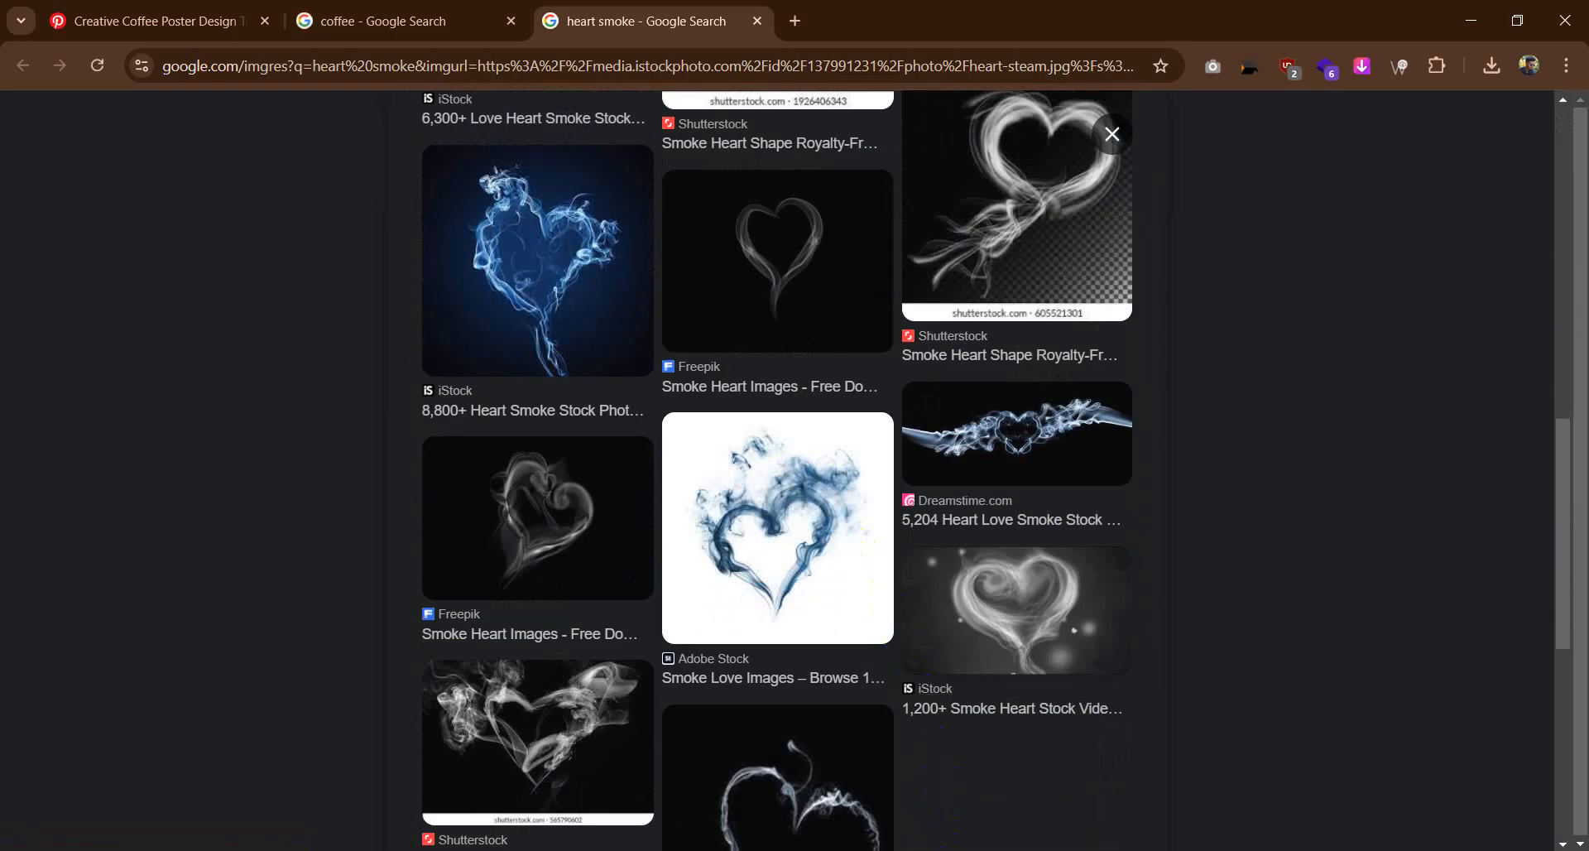
pyautogui.scroll(-5, 638, 524)
pyautogui.scroll(4, 798, 464)
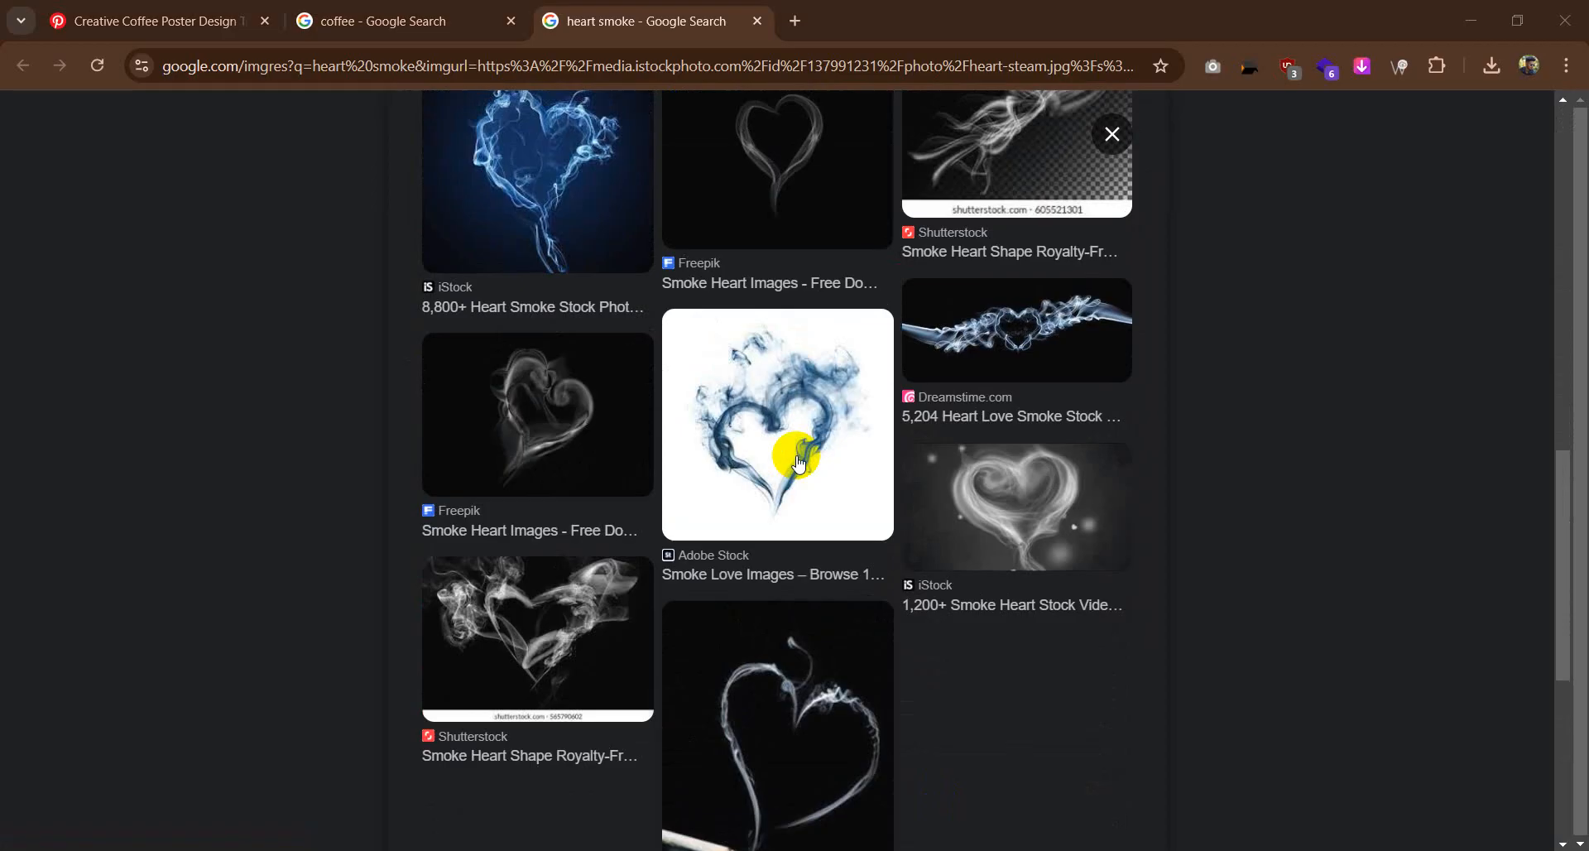
pyautogui.scroll(12, 798, 464)
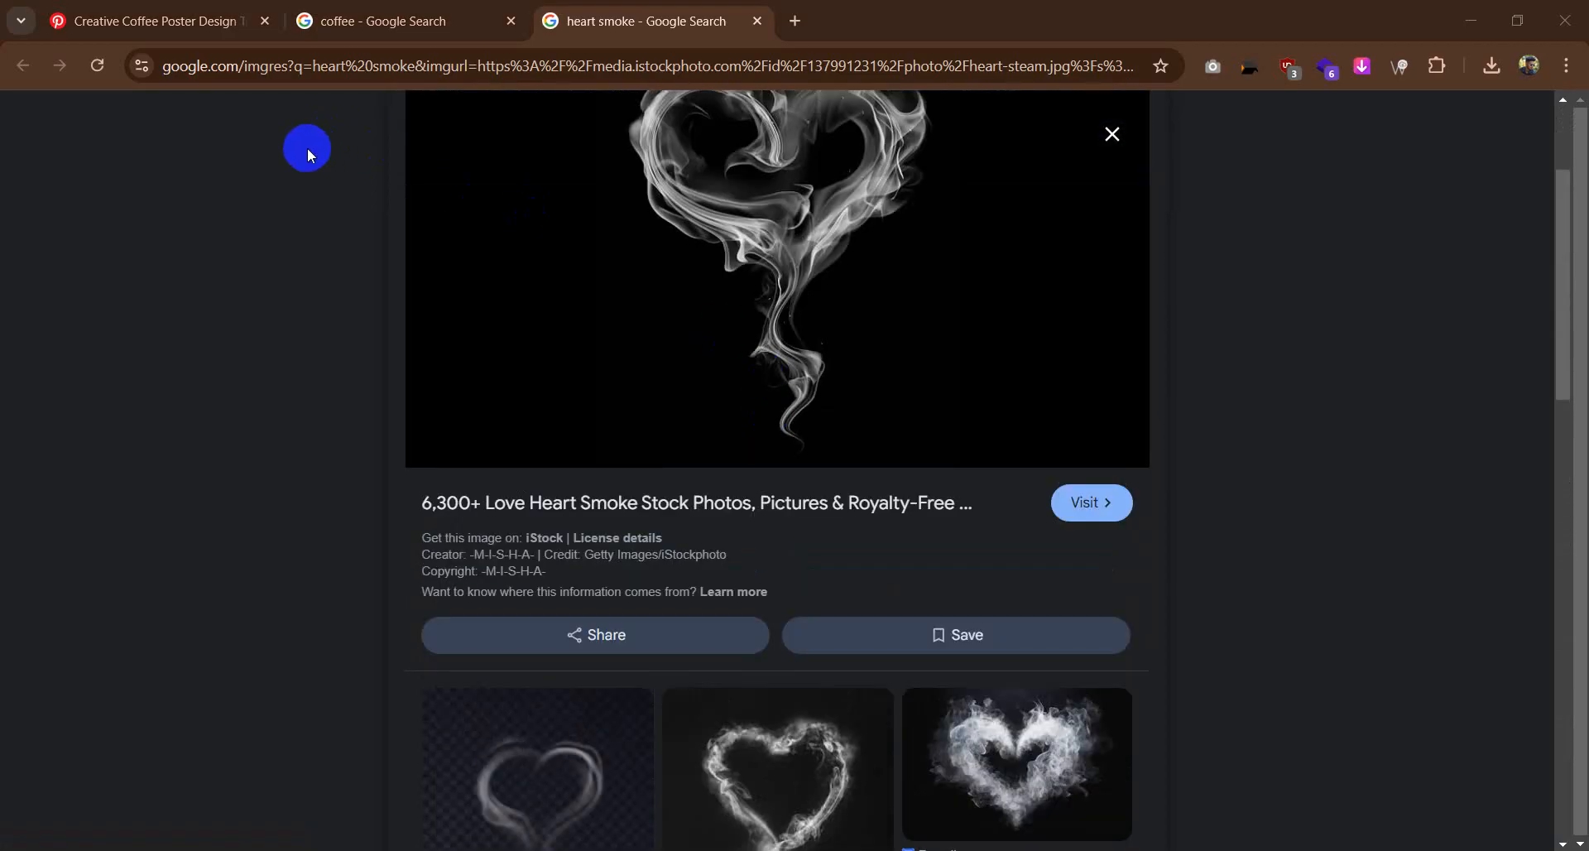
pyautogui.scroll(2, 306, 148)
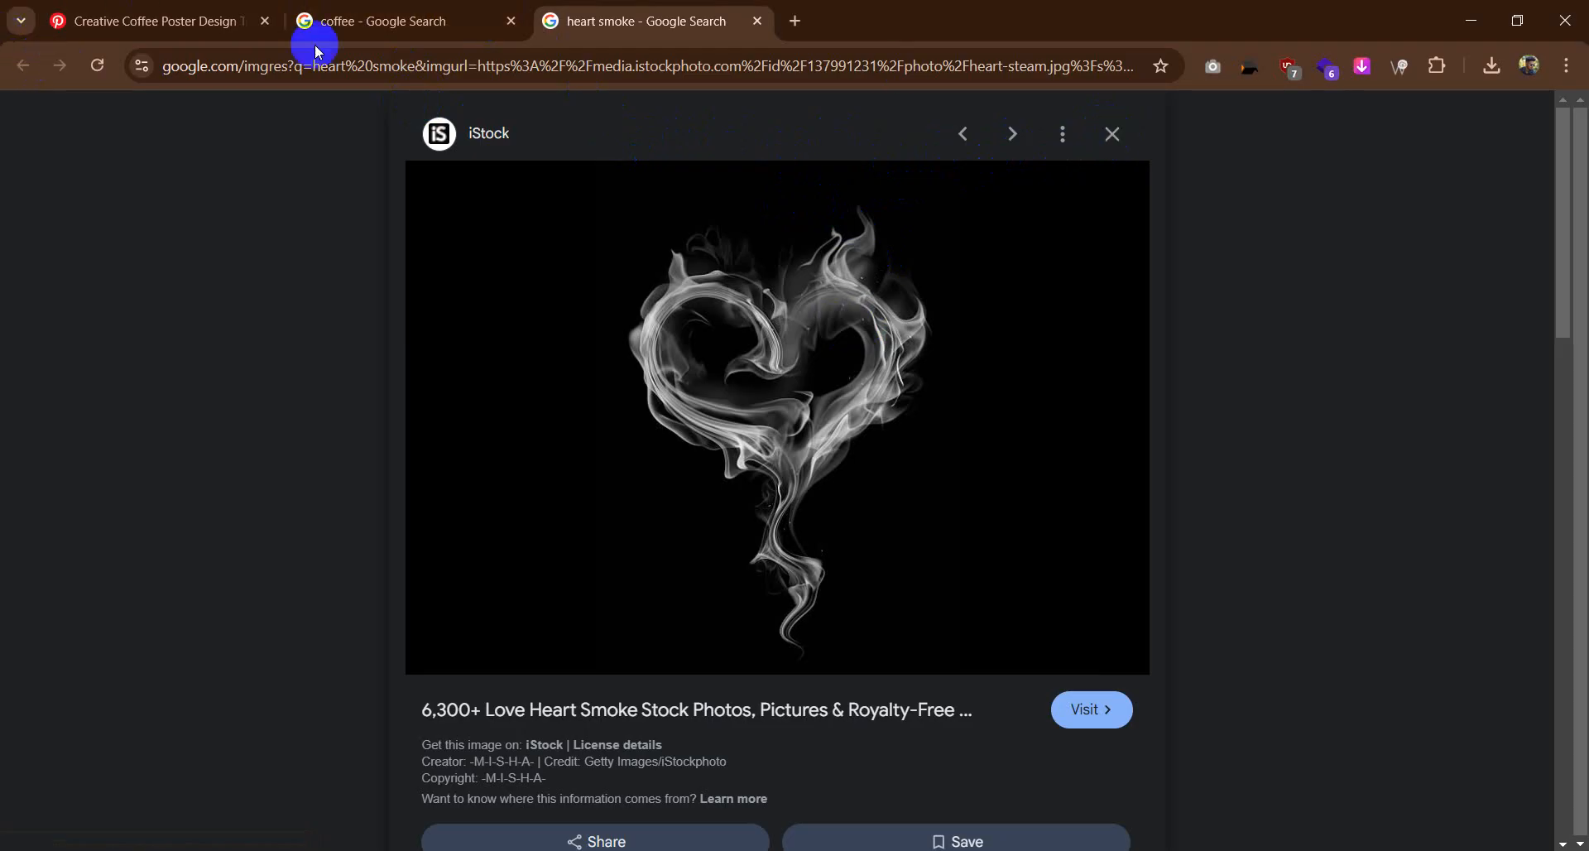
# Step: Close the heart smoke search page and search Google Images for "smoke" instead of coffee
pyautogui.click(389, 23)
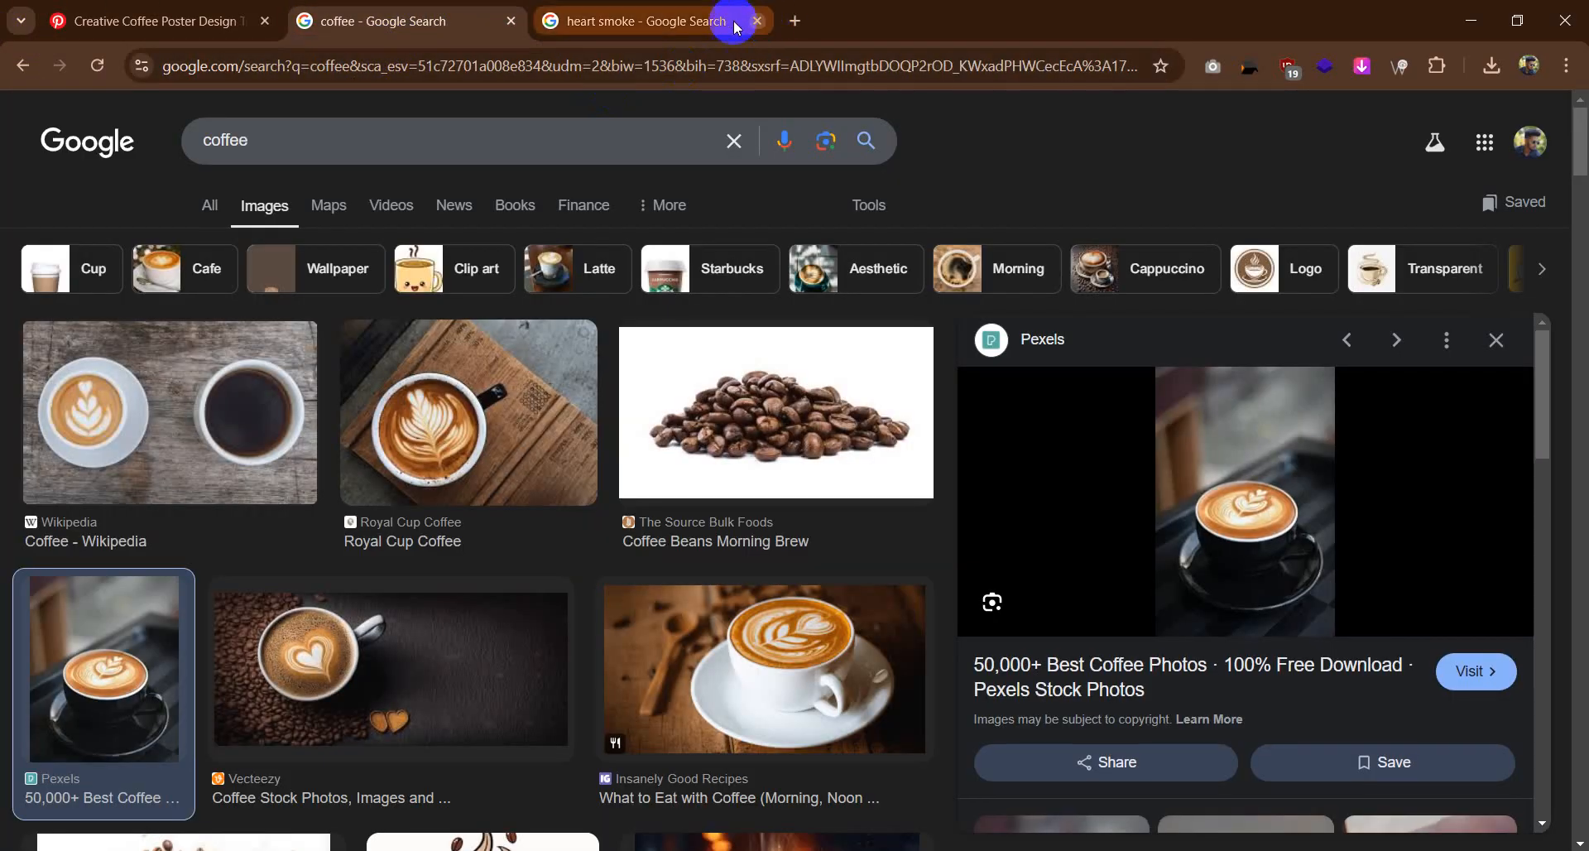
pyautogui.click(757, 21)
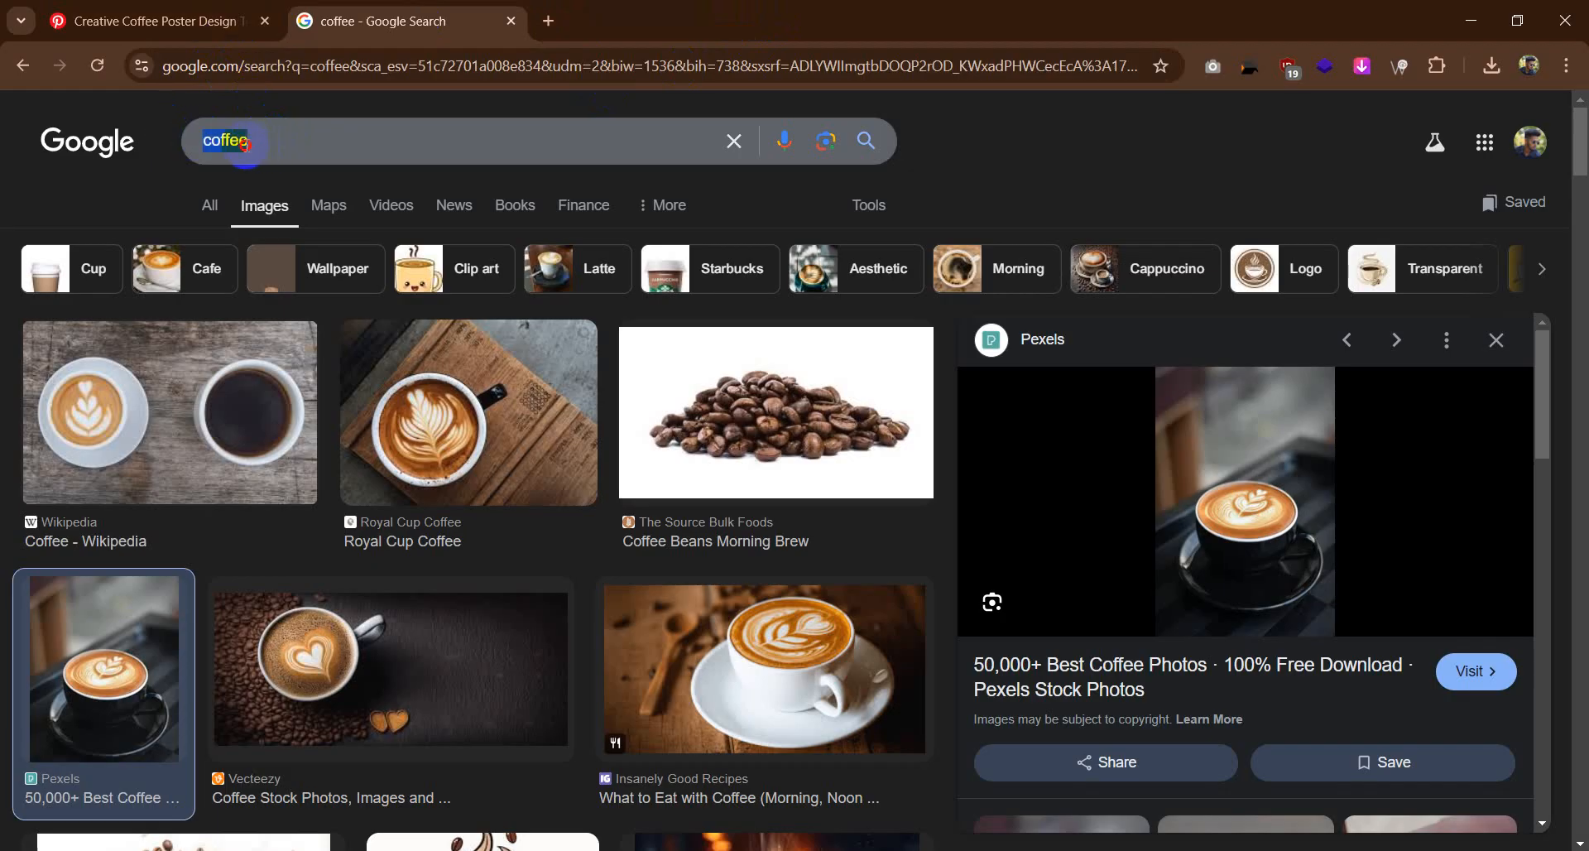
pyautogui.write('smoke')
pyautogui.press('Return')
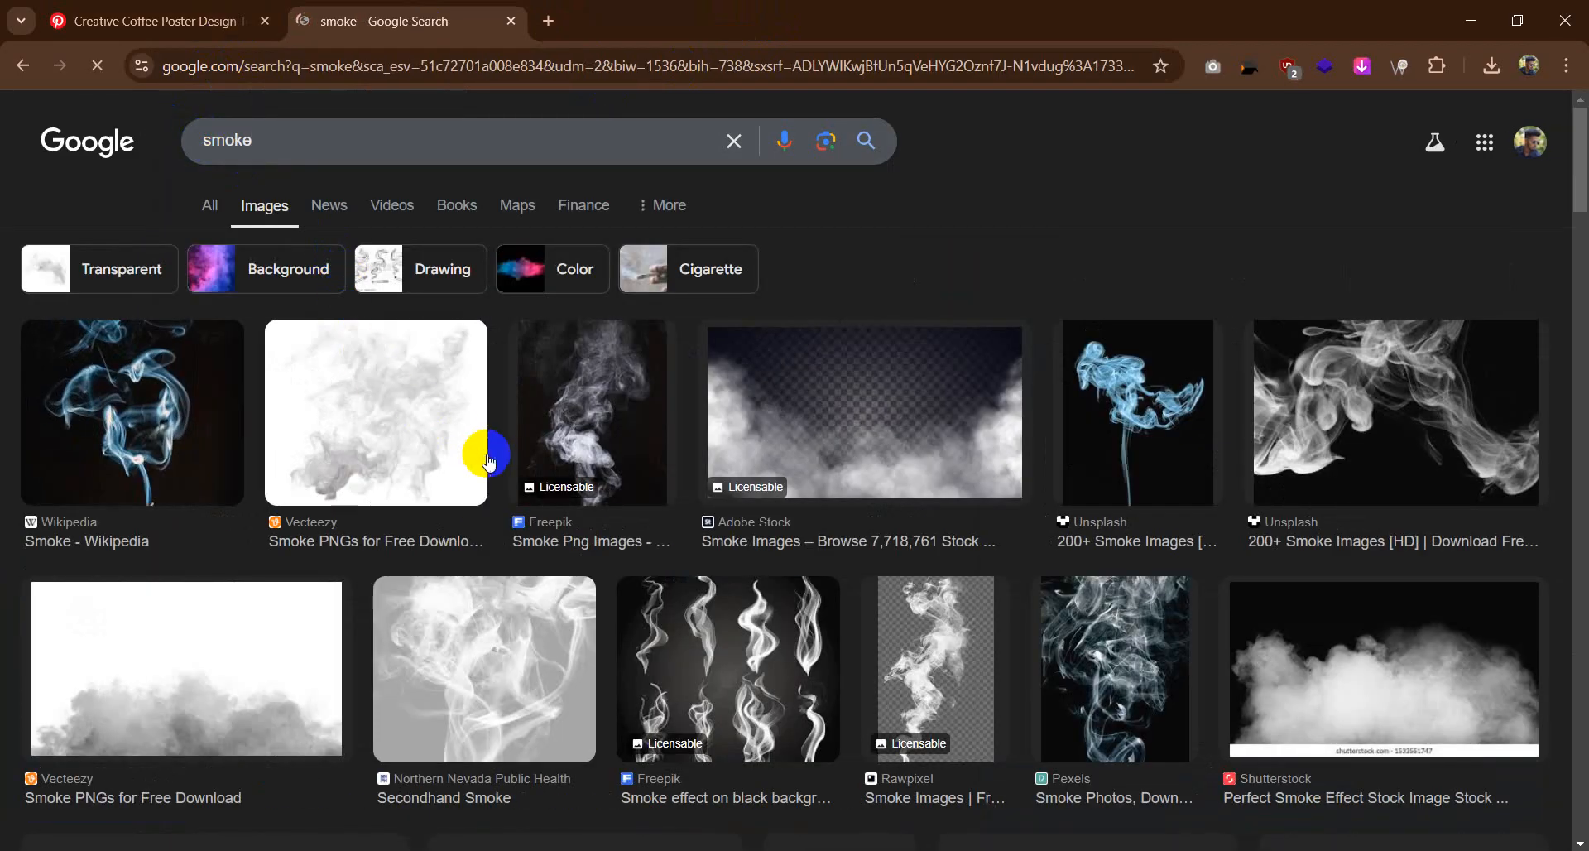
# Step: Look through the smoke image results and preview the Freepik picture with several smoke shapes on black
pyautogui.scroll(-4, 1134, 467)
pyautogui.scroll(-5, 826, 567)
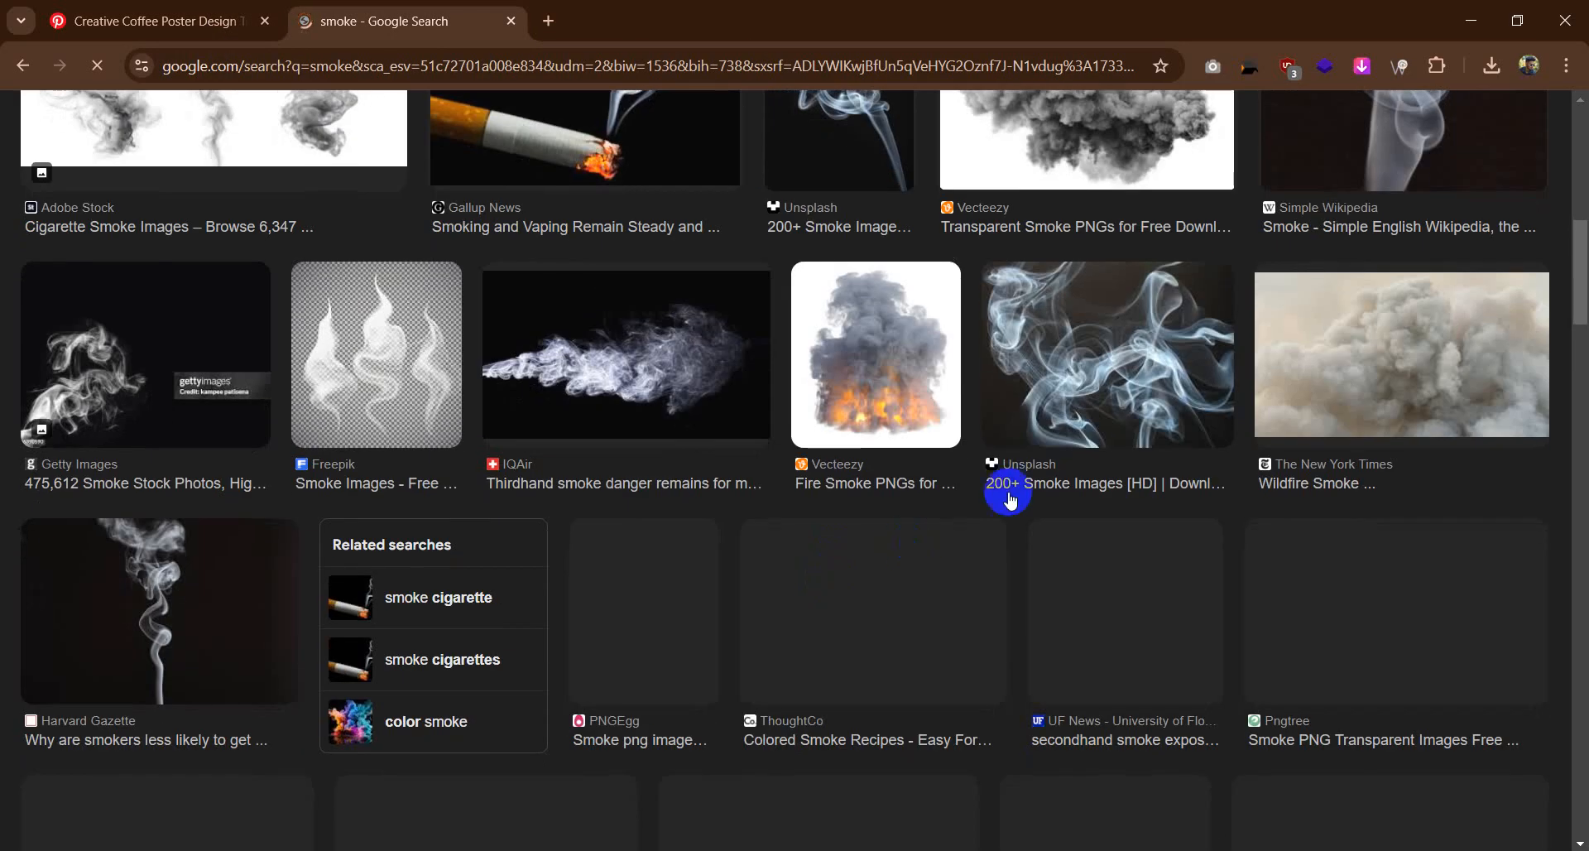
pyautogui.scroll(4, 621, 443)
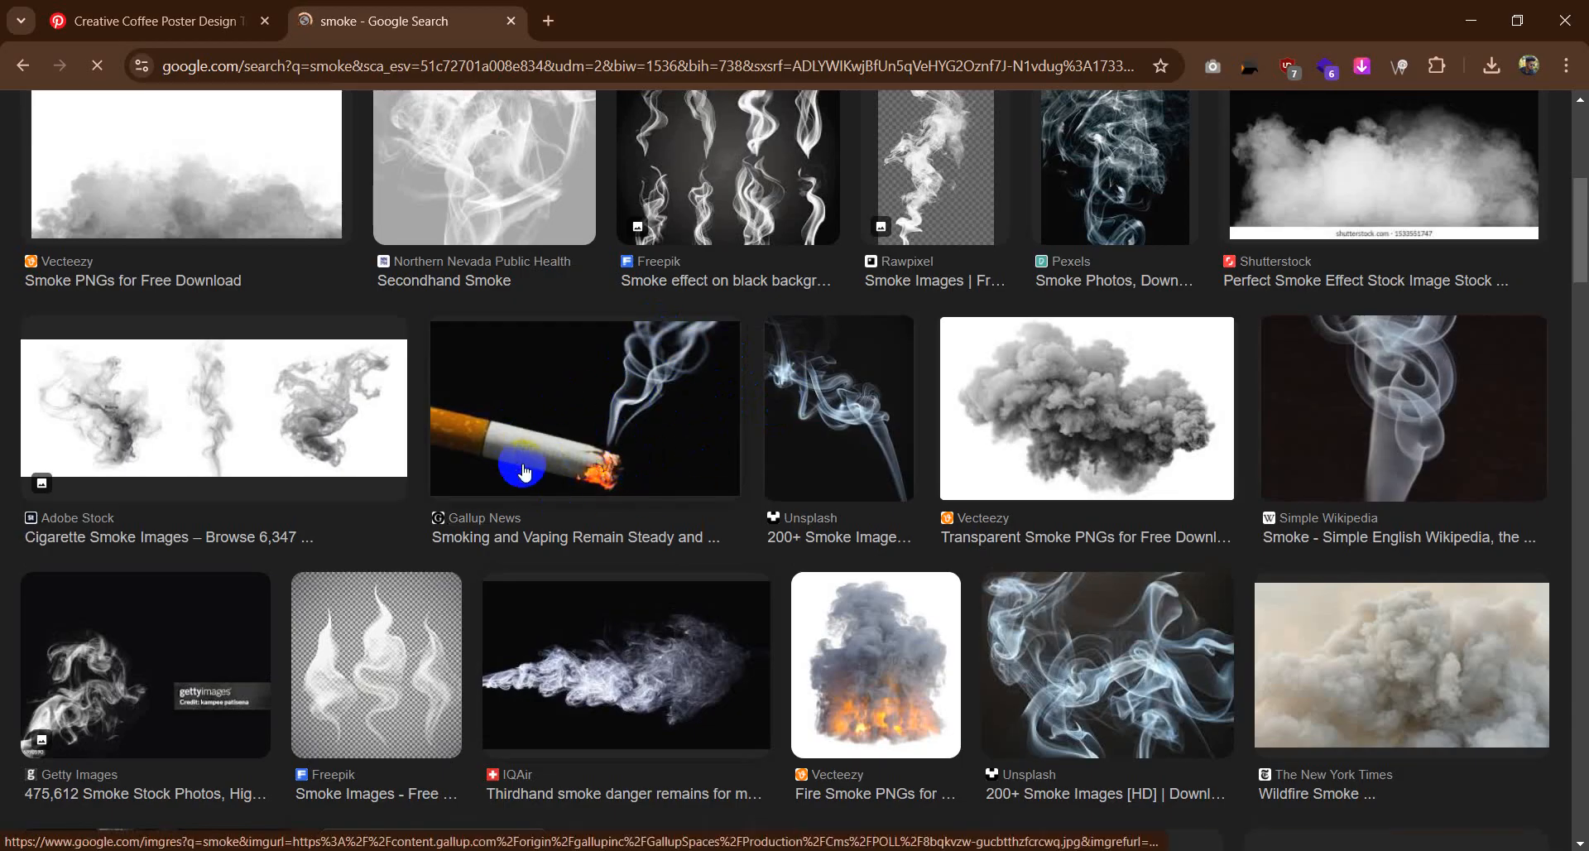
pyautogui.scroll(-5, 611, 609)
pyautogui.scroll(-10, 613, 612)
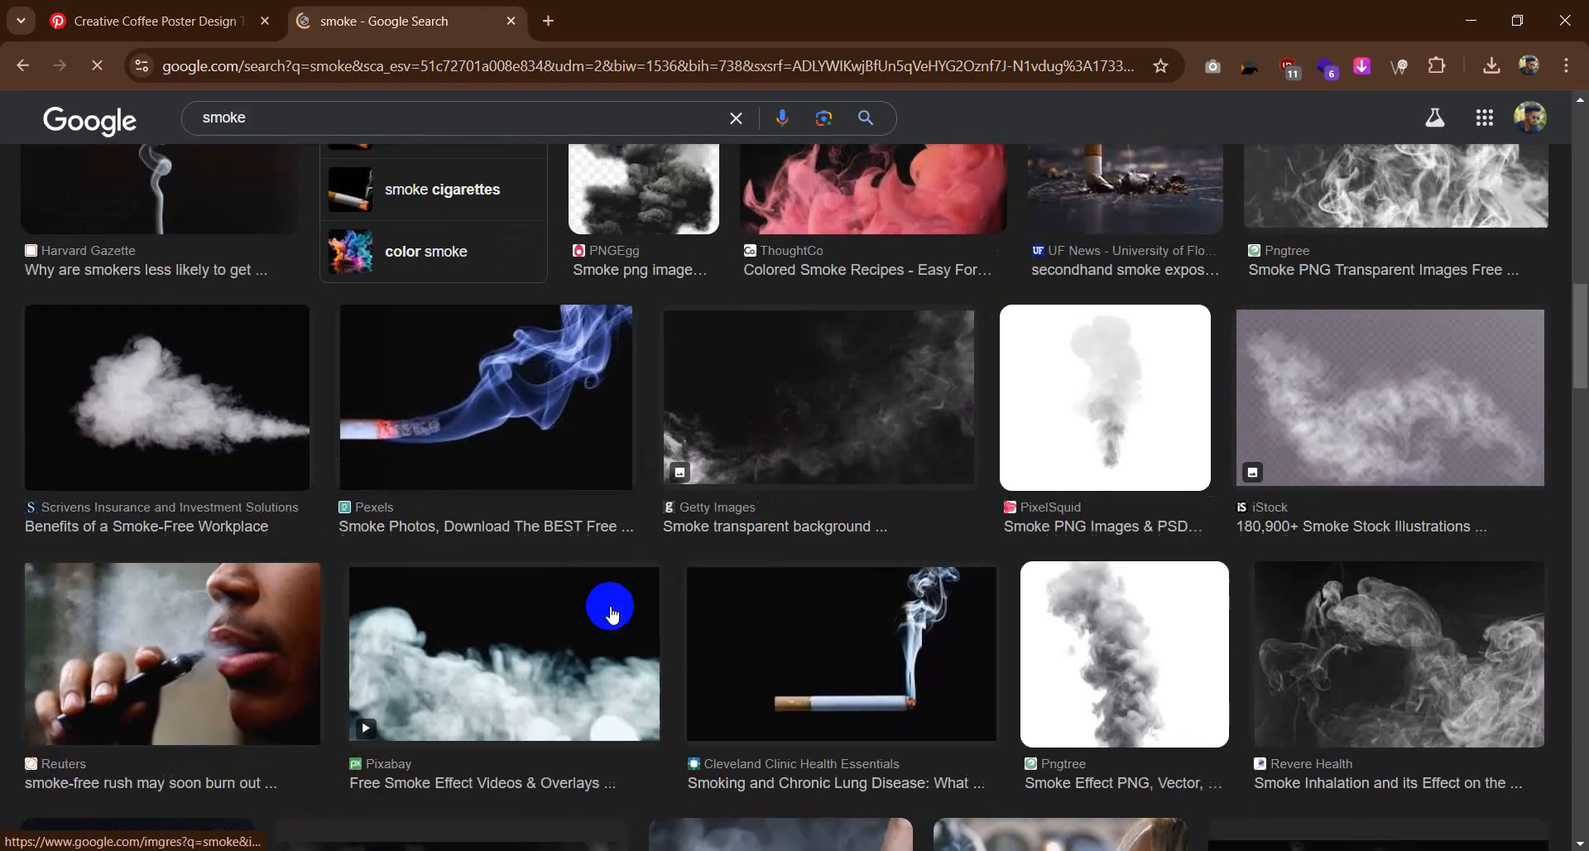
pyautogui.scroll(2, 33, 521)
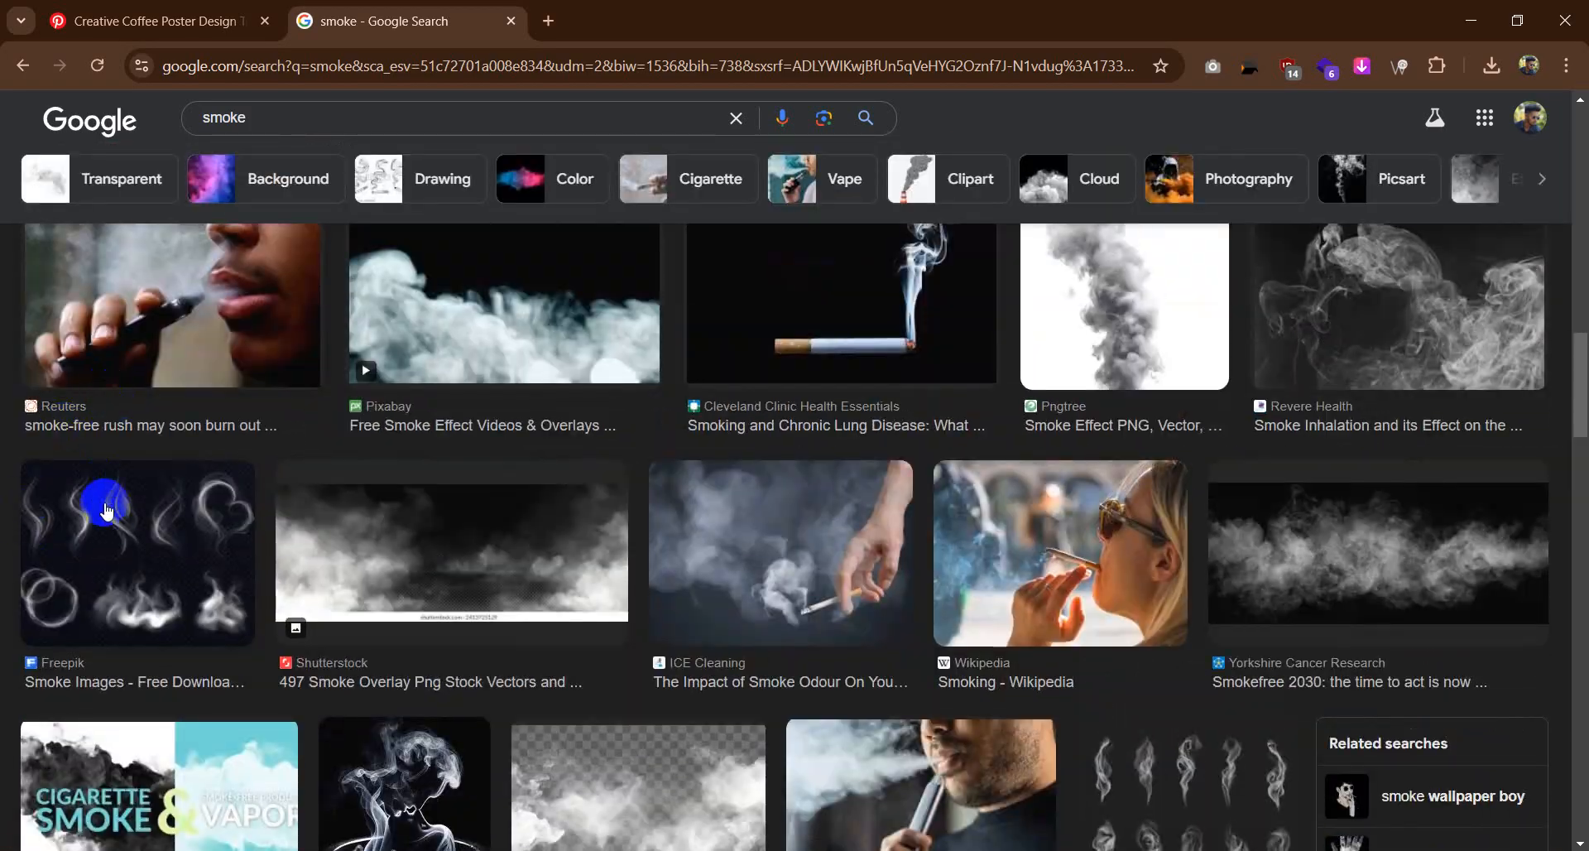
pyautogui.click(108, 522)
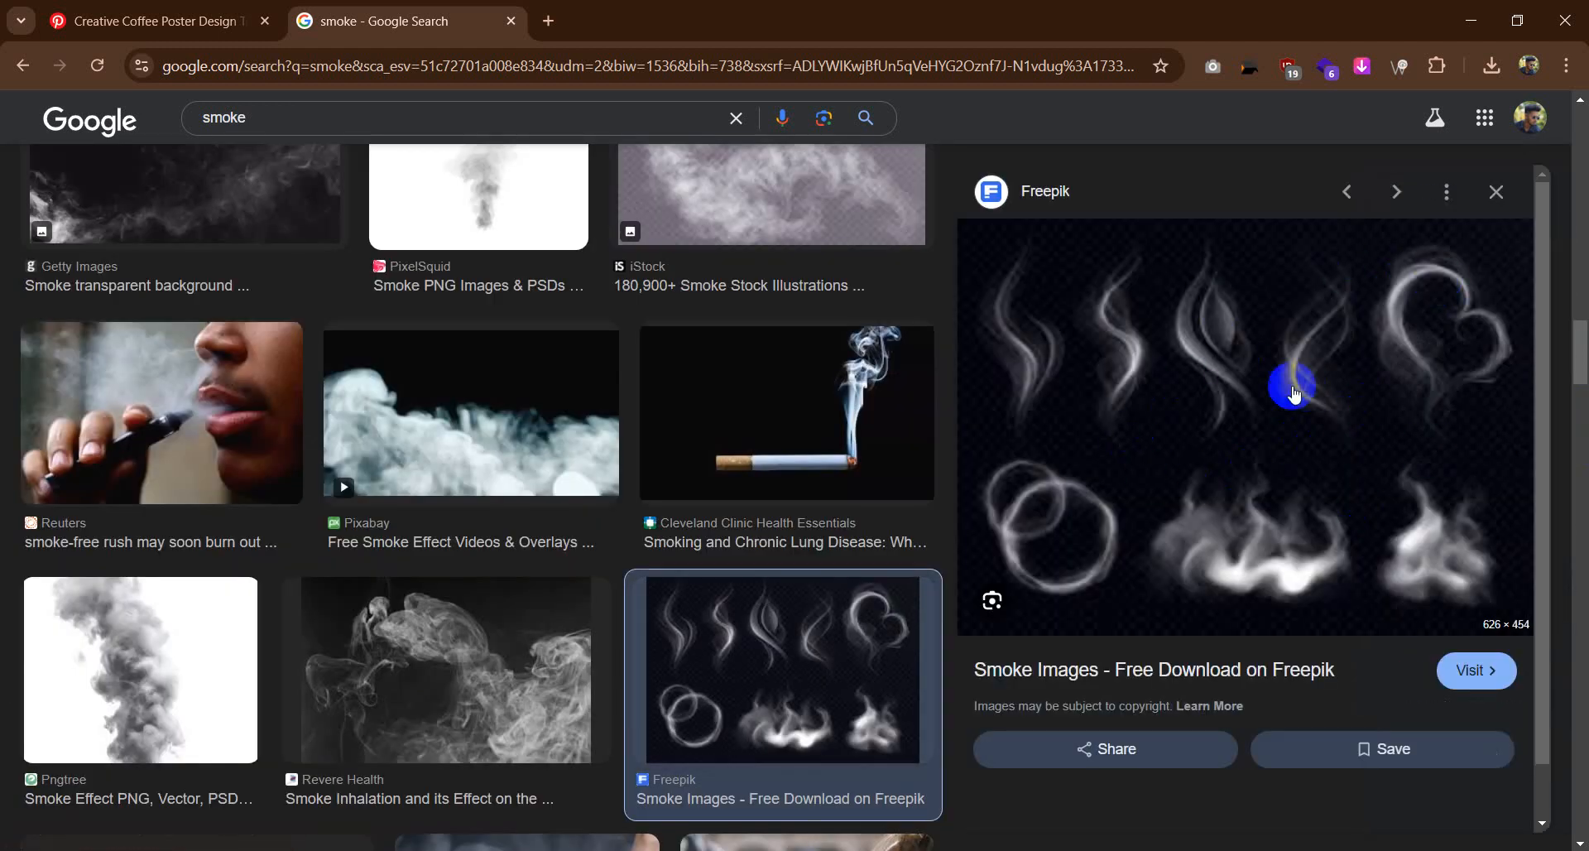
pyautogui.scroll(-12, 603, 567)
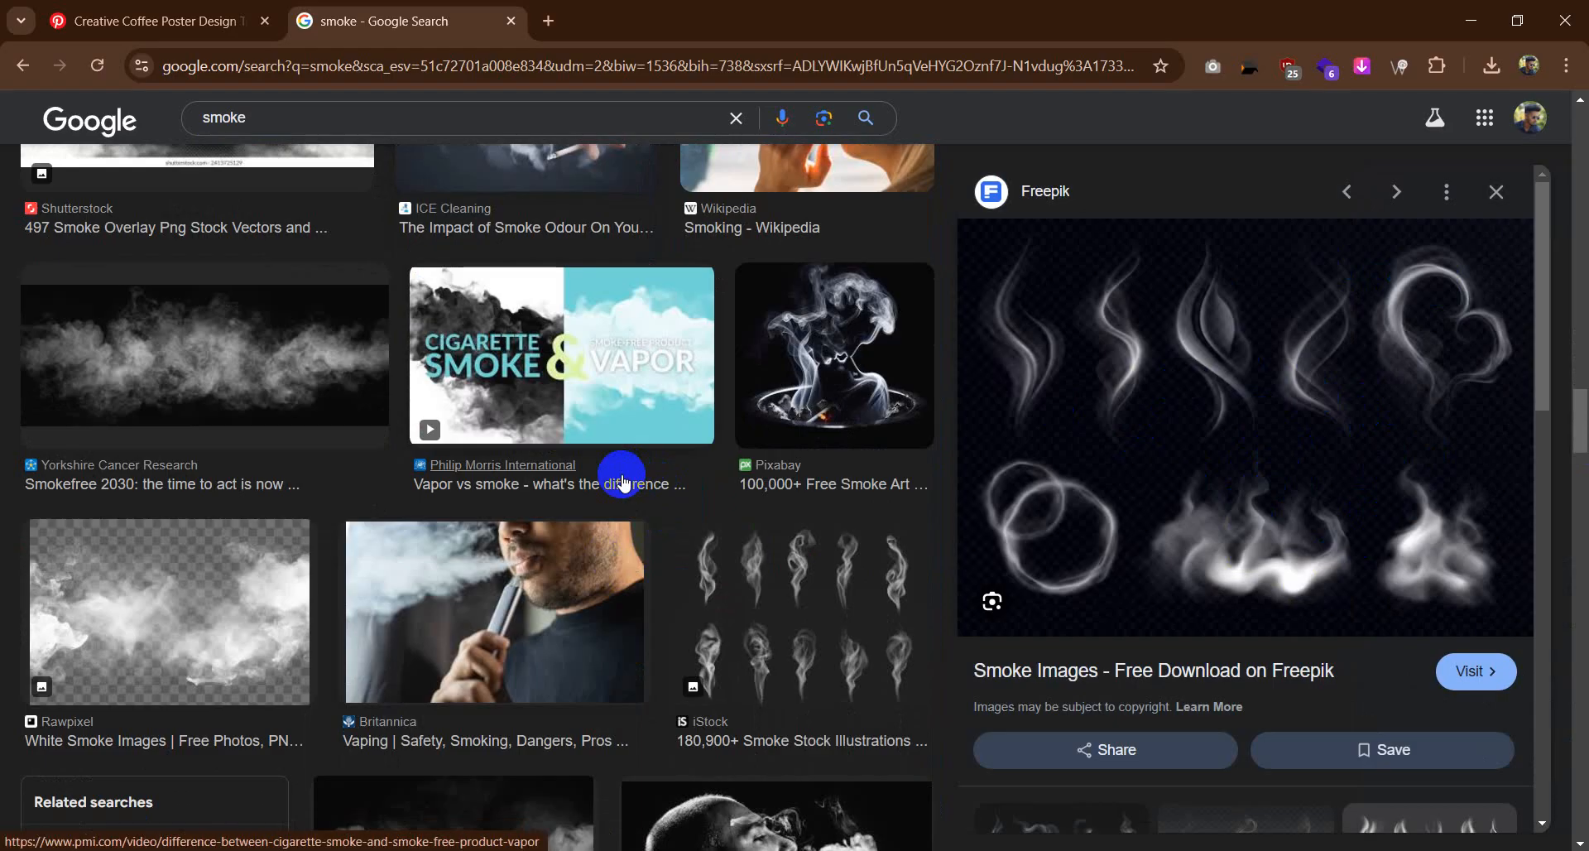
pyautogui.scroll(-6, 496, 811)
# Step: Switch back to Photoshop and close pexels-jayoke-851555.jpg without saving its changes
pyautogui.hotkey('alt', 'Tab')
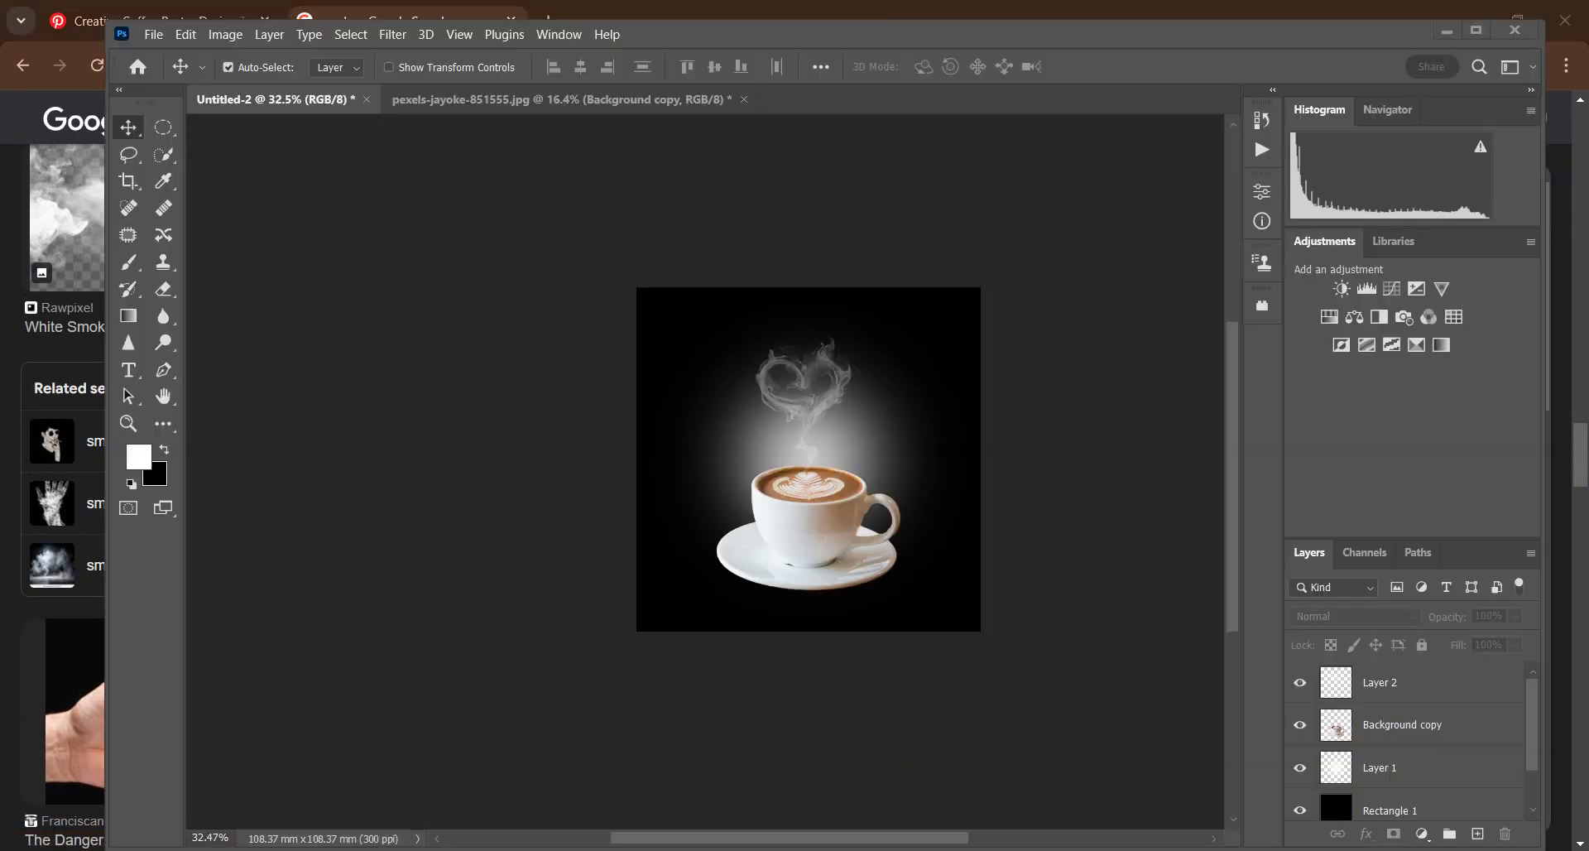
pyautogui.scroll(3, 782, 403)
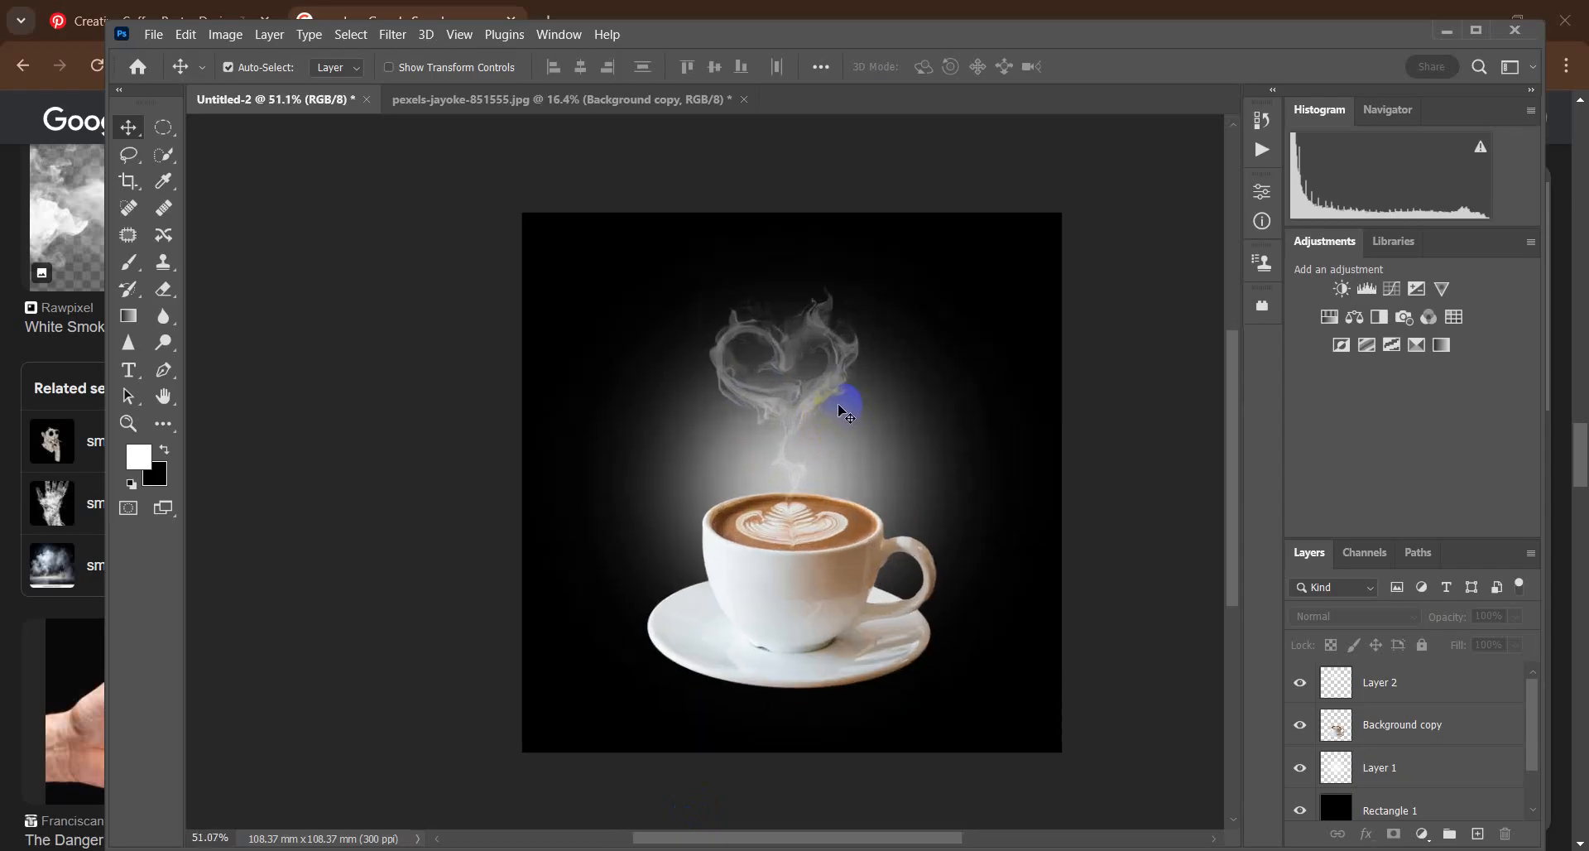
pyautogui.scroll(-2, 844, 411)
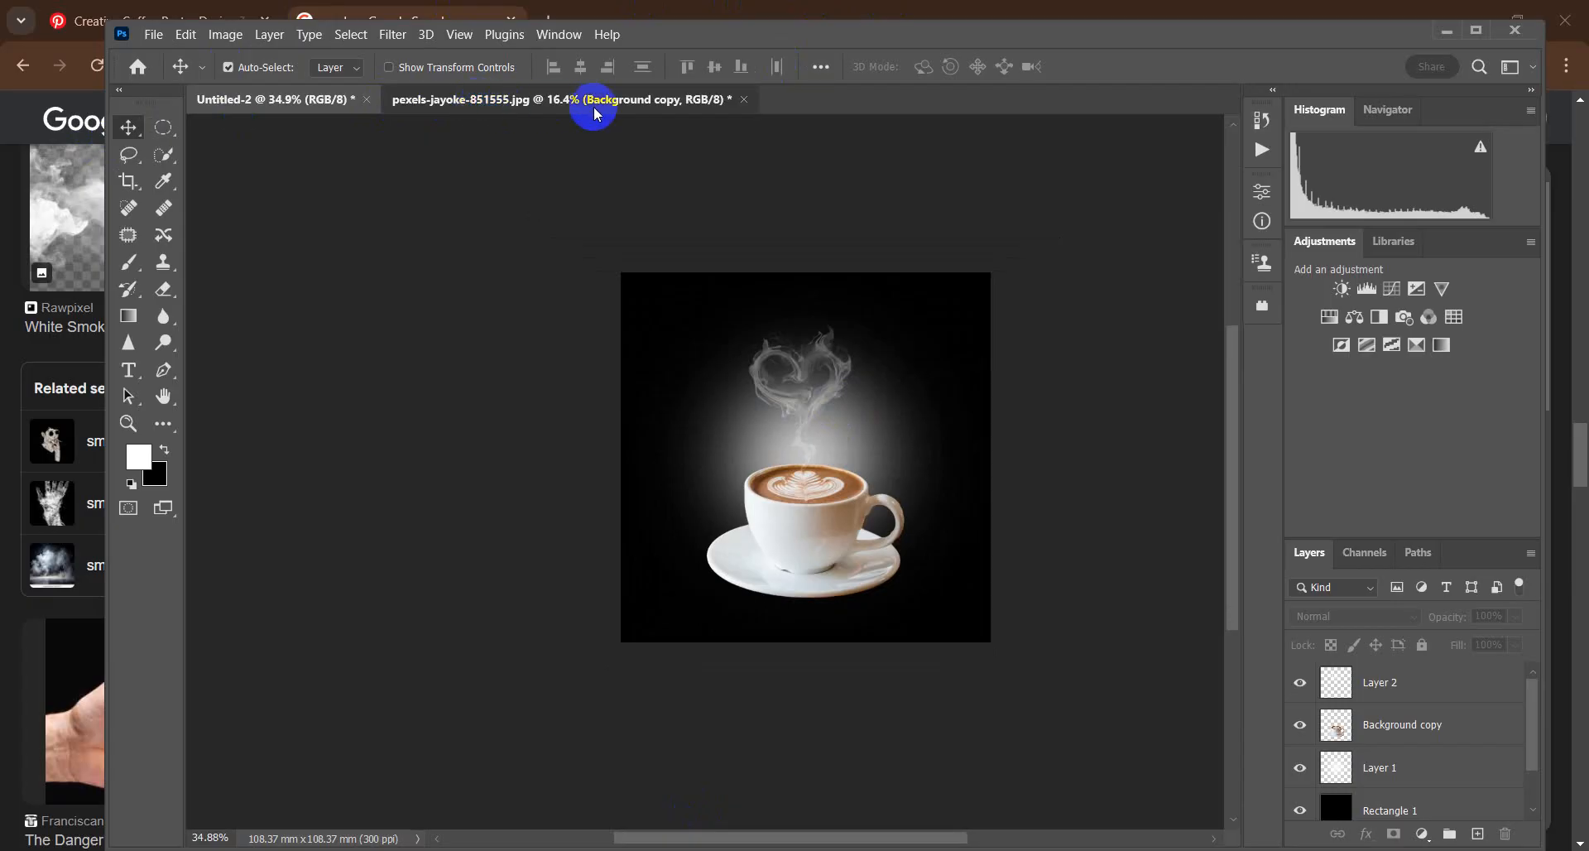
pyautogui.click(728, 100)
pyautogui.click(746, 101)
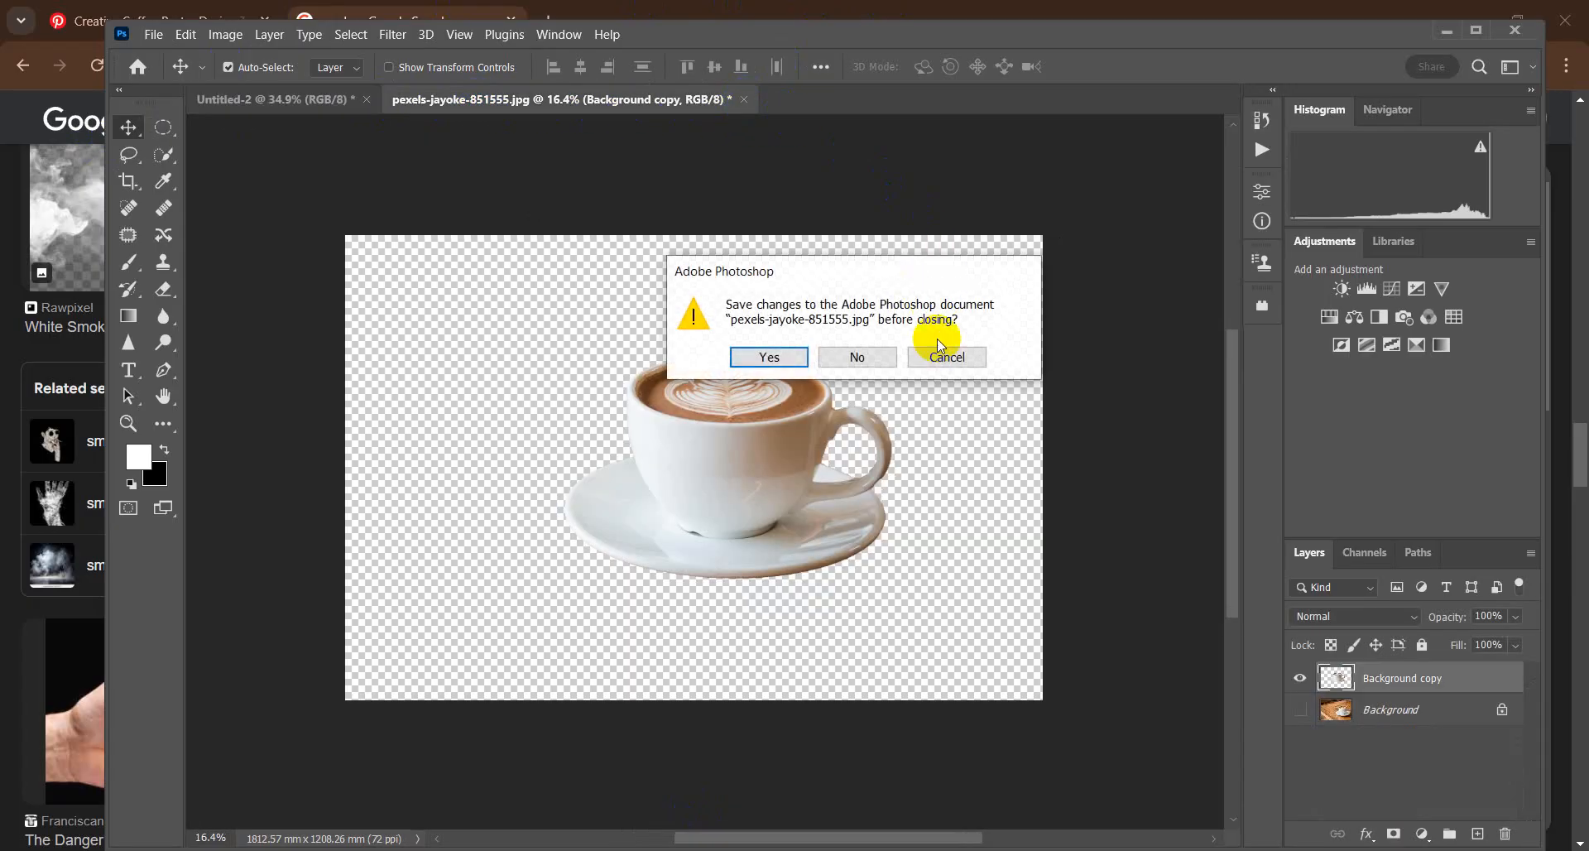
pyautogui.click(863, 357)
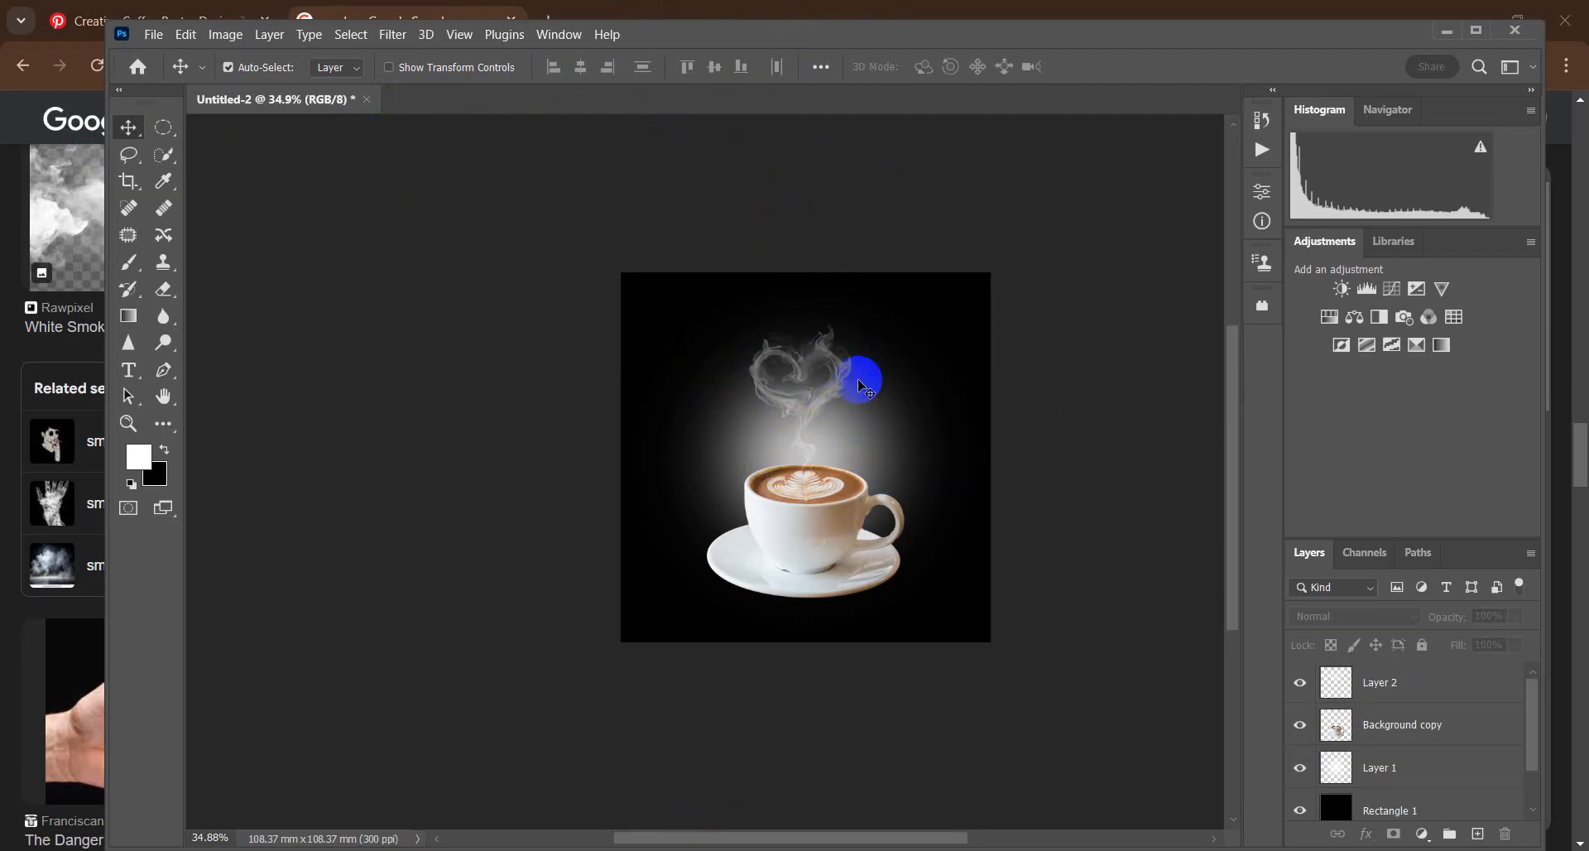
# Step: Delete the glow, black rectangle, cup and smoke layers of the poster, leaving only the white Background layer
pyautogui.moveTo(786, 379); pyautogui.dragTo(801, 297)
pyautogui.press('Delete')
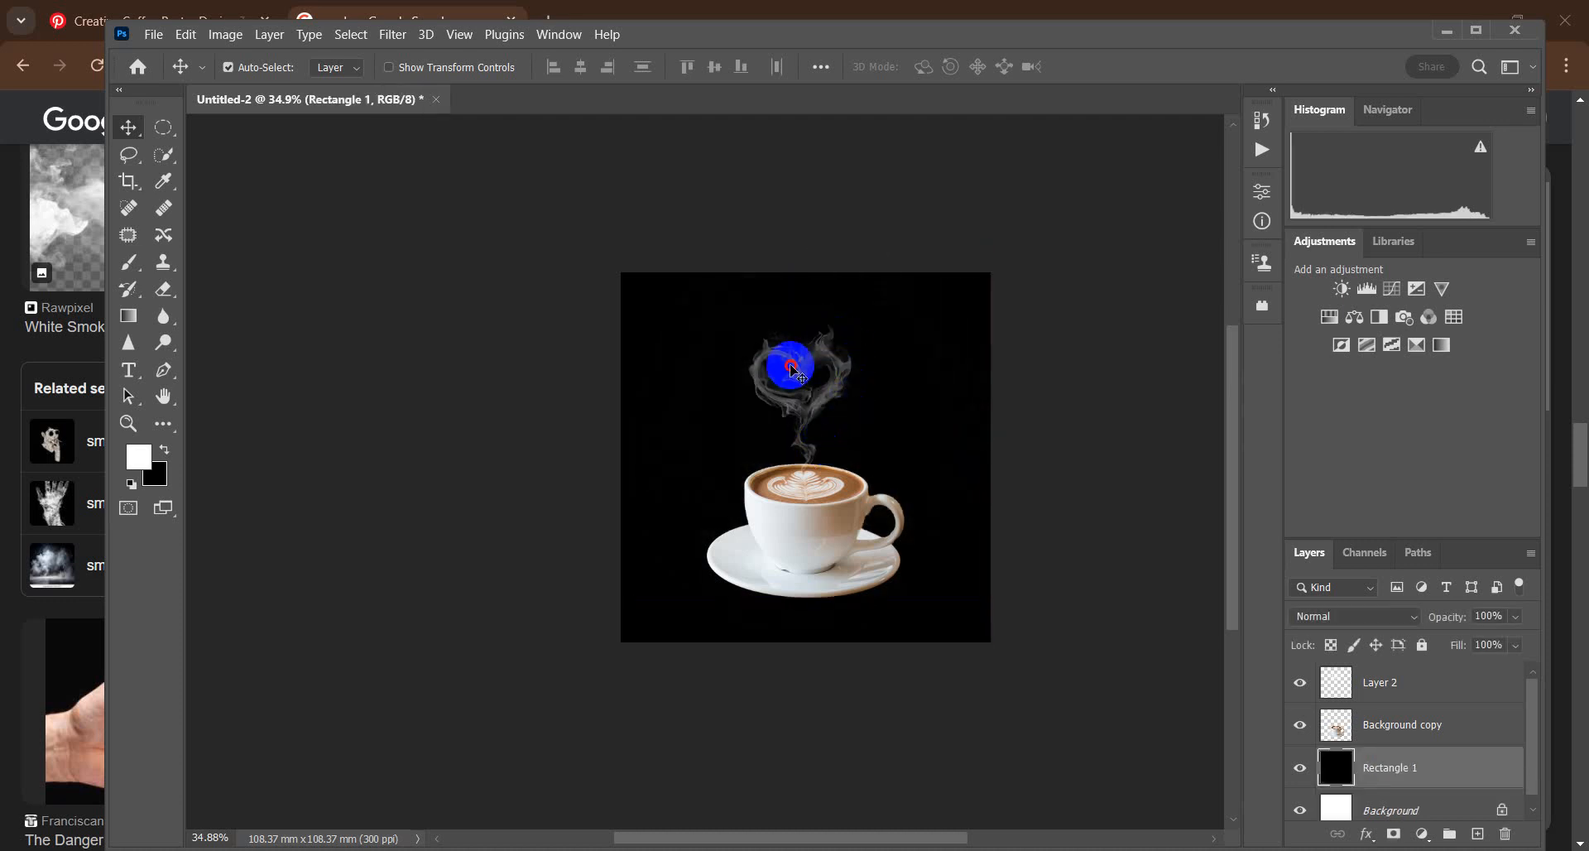
pyautogui.moveTo(821, 384); pyautogui.dragTo(867, 397)
pyautogui.press('Delete')
pyautogui.moveTo(700, 300); pyautogui.dragTo(947, 580)
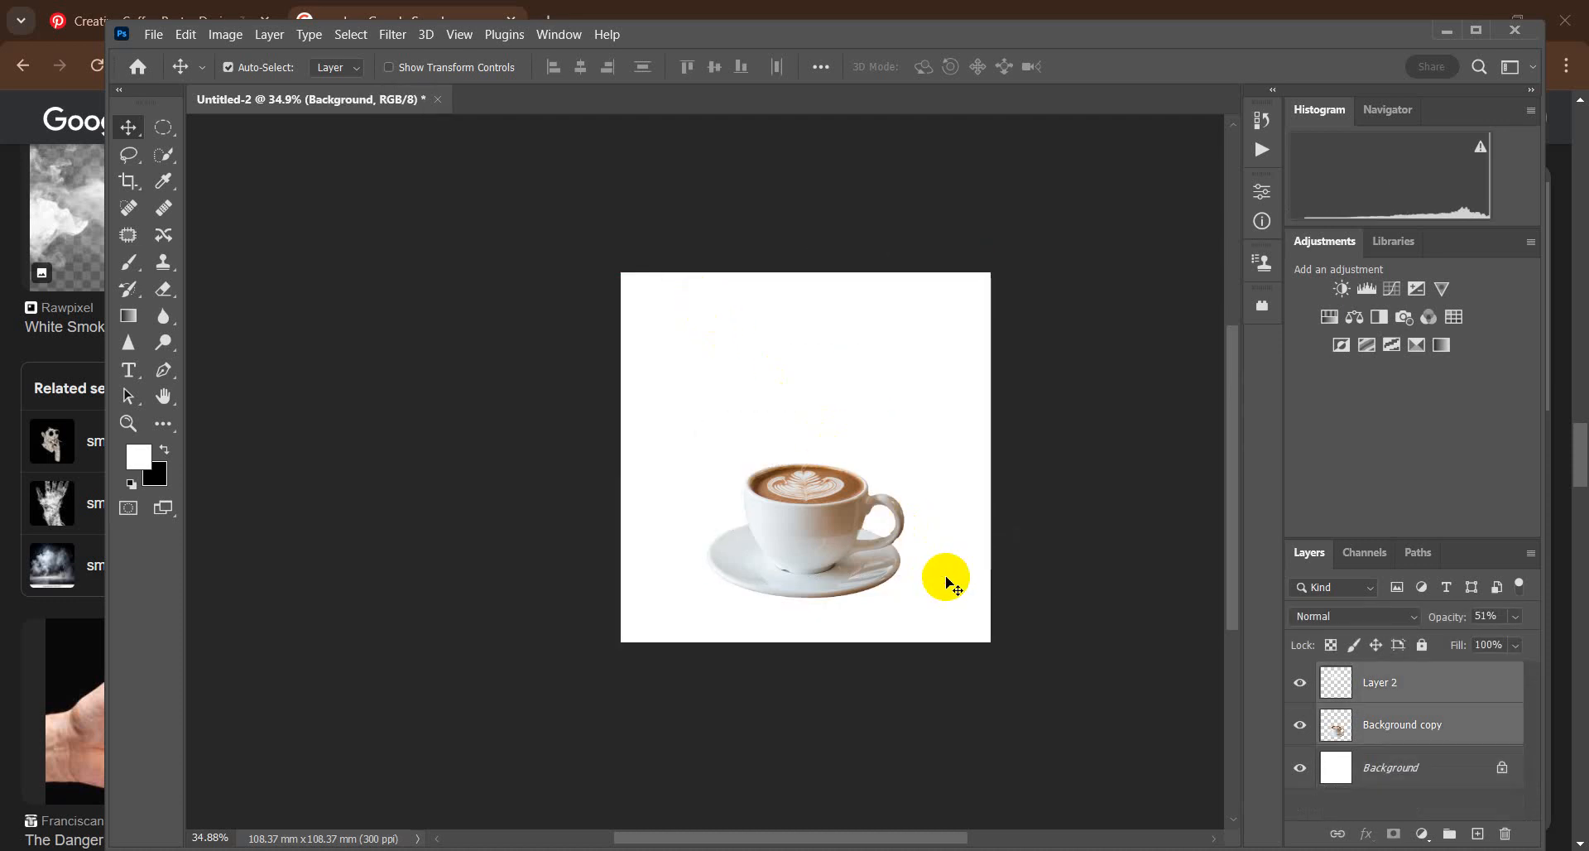
pyautogui.press('Delete')
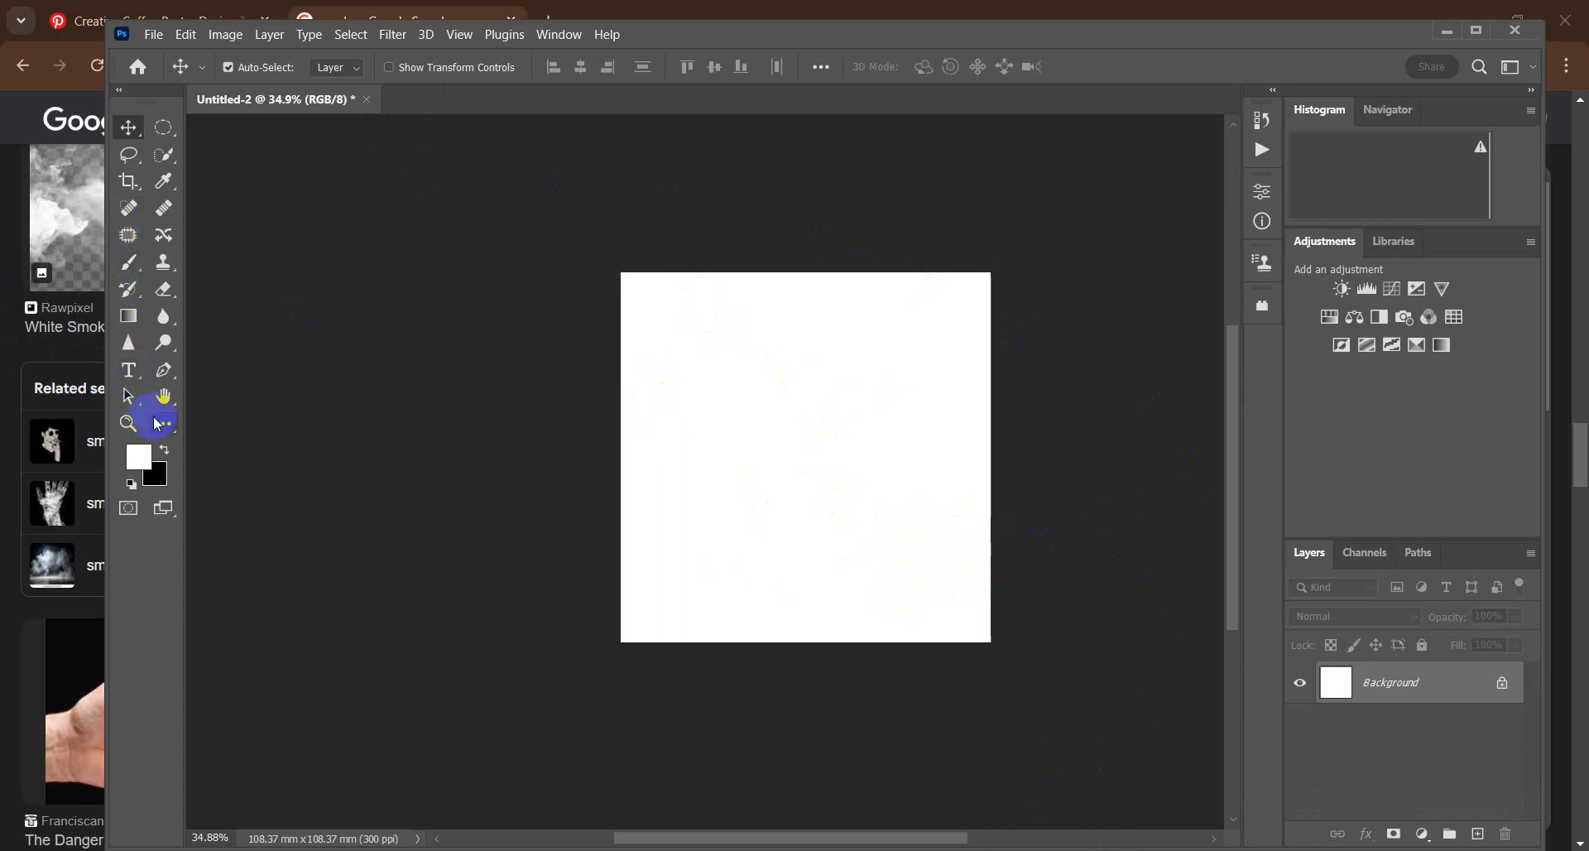
# Step: Draw a rectangle of about 1766 x 1653 px covering the whole canvas and fill it with black
pyautogui.click(157, 423)
pyautogui.moveTo(544, 232); pyautogui.dragTo(1055, 708)
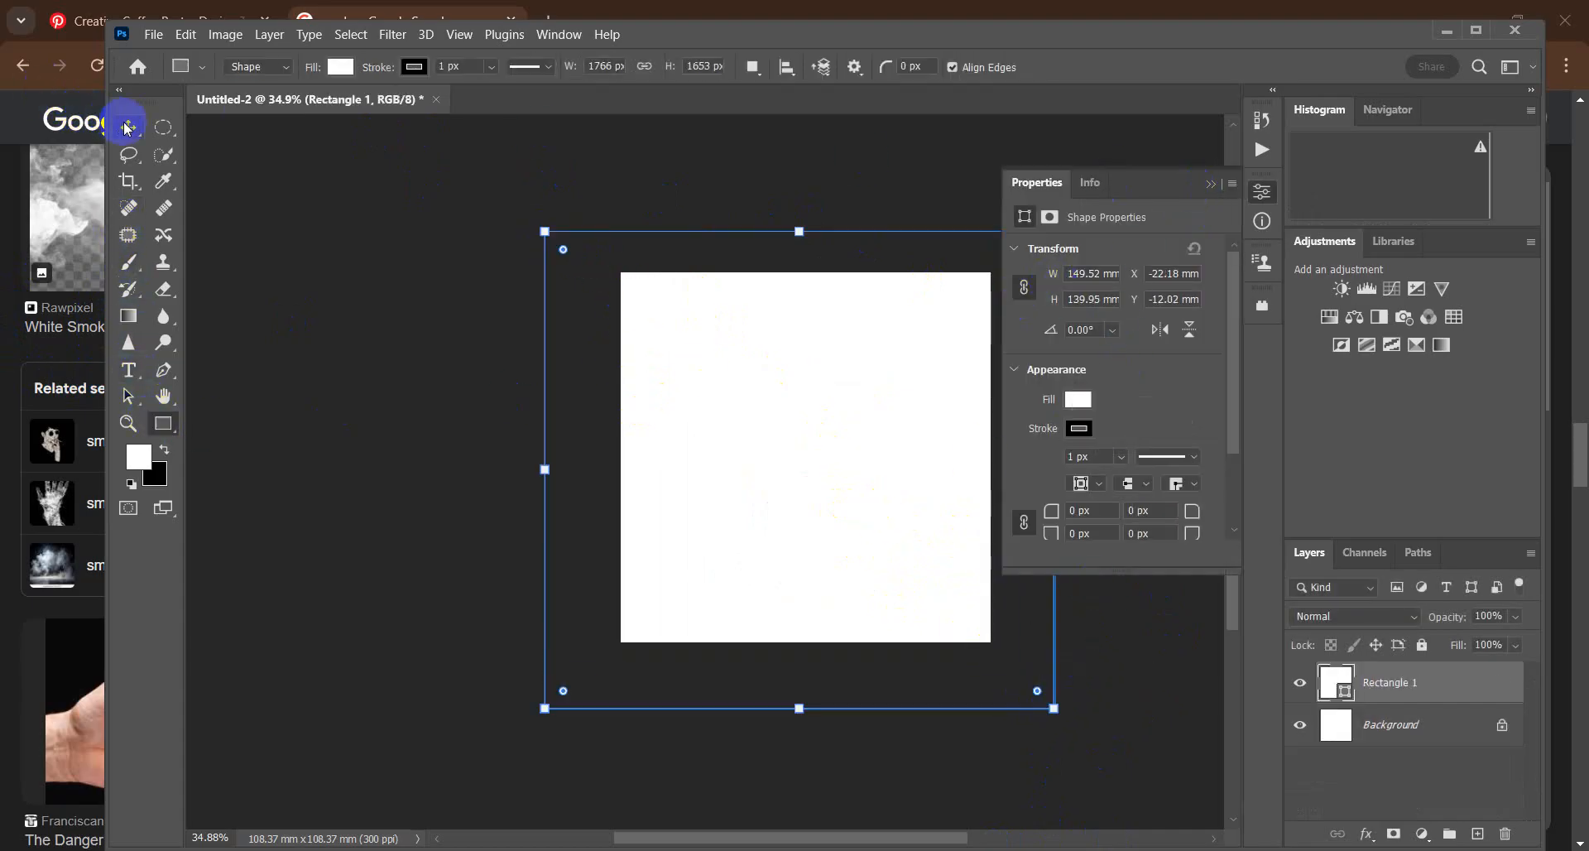
pyautogui.click(340, 68)
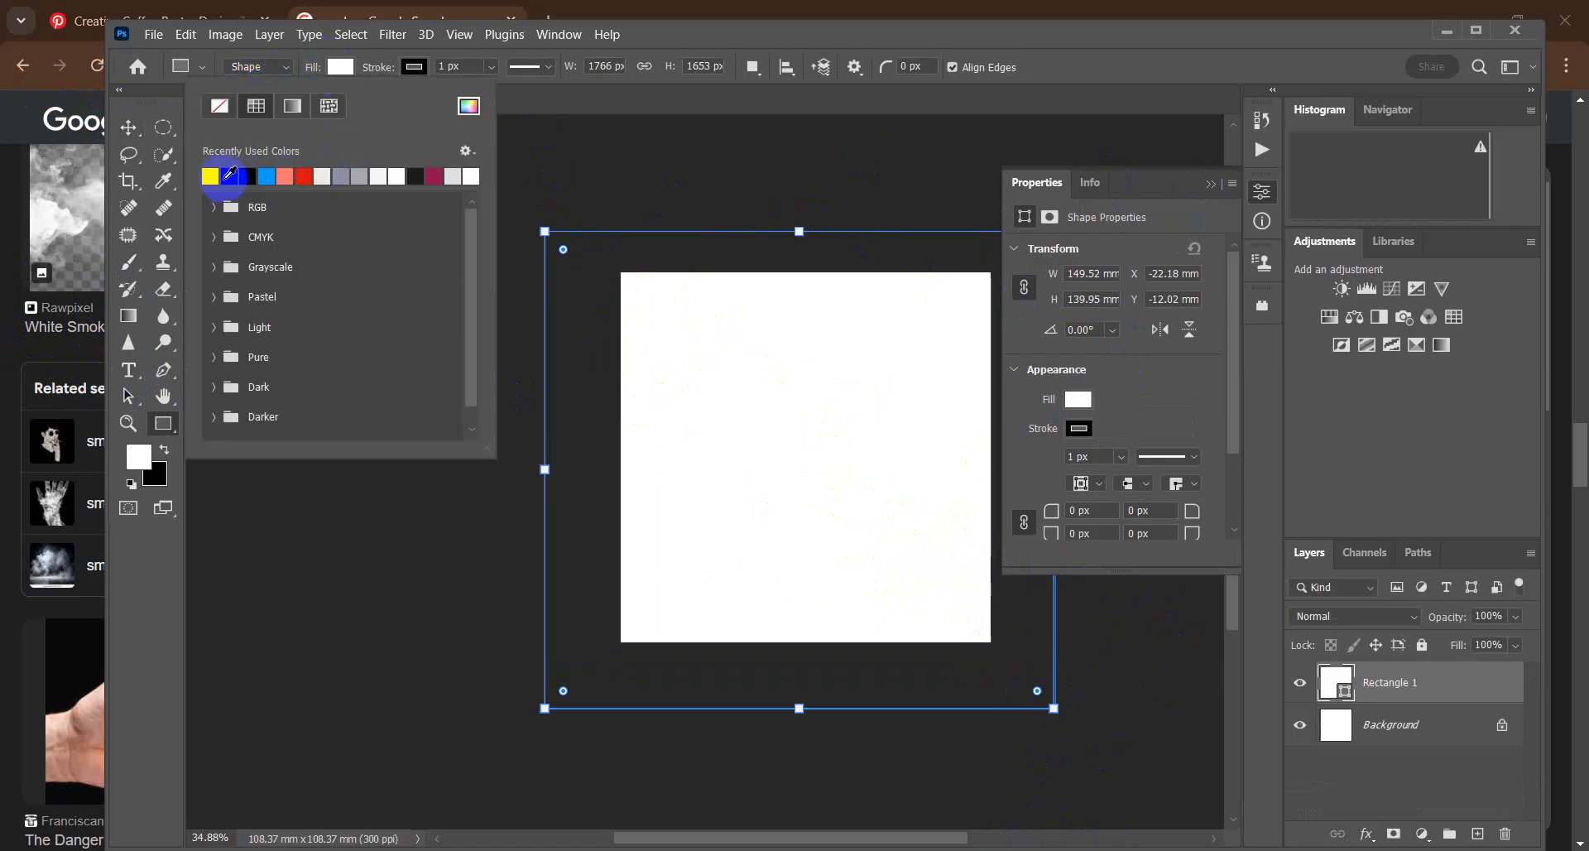
pyautogui.click(230, 174)
pyautogui.click(306, 180)
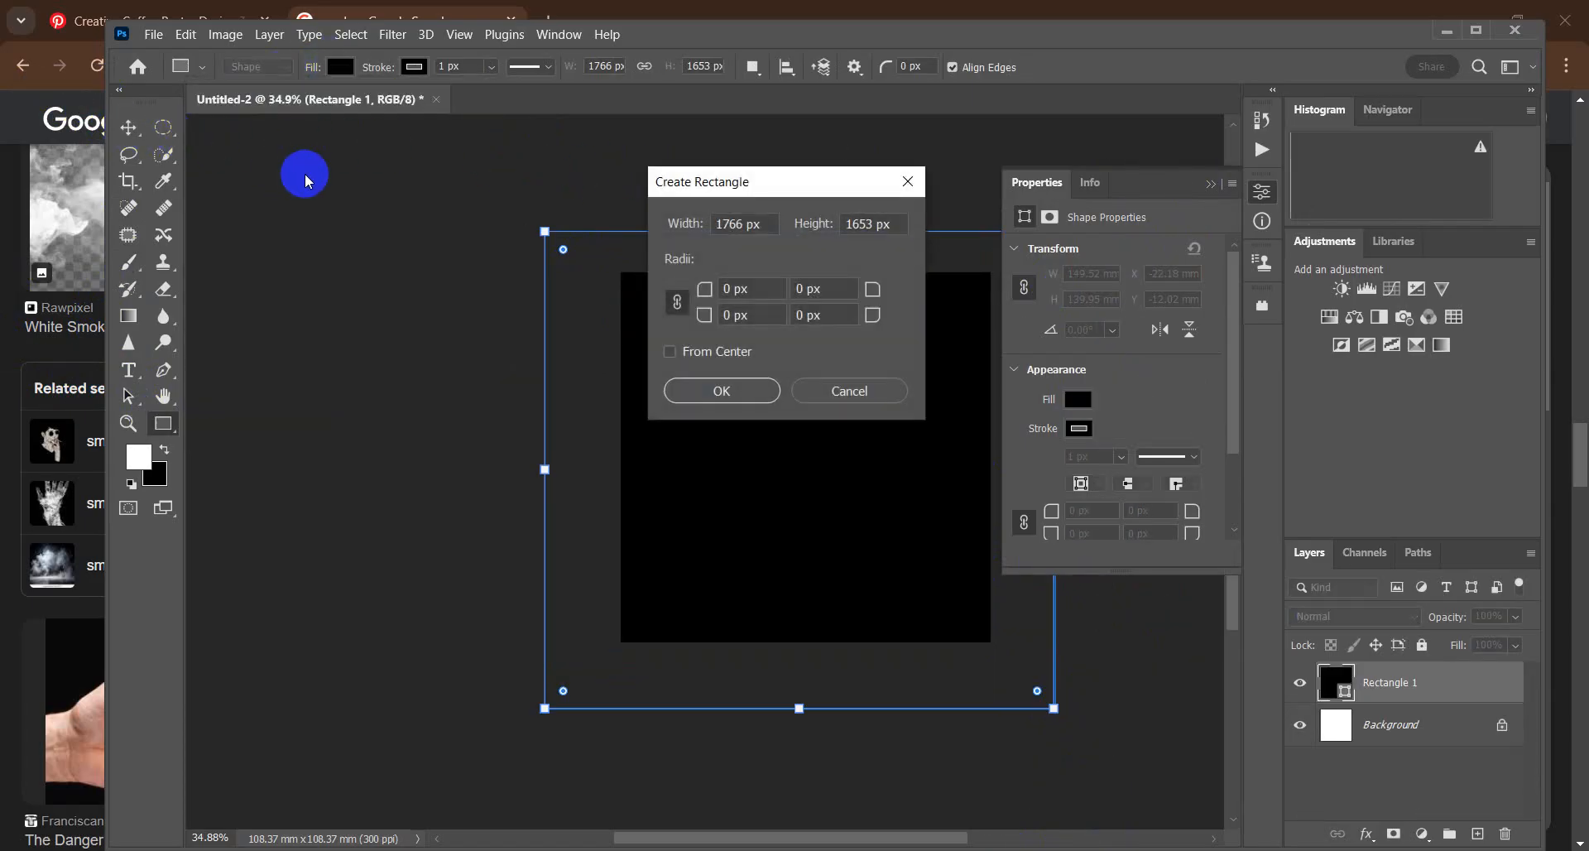
pyautogui.click(838, 389)
pyautogui.click(129, 129)
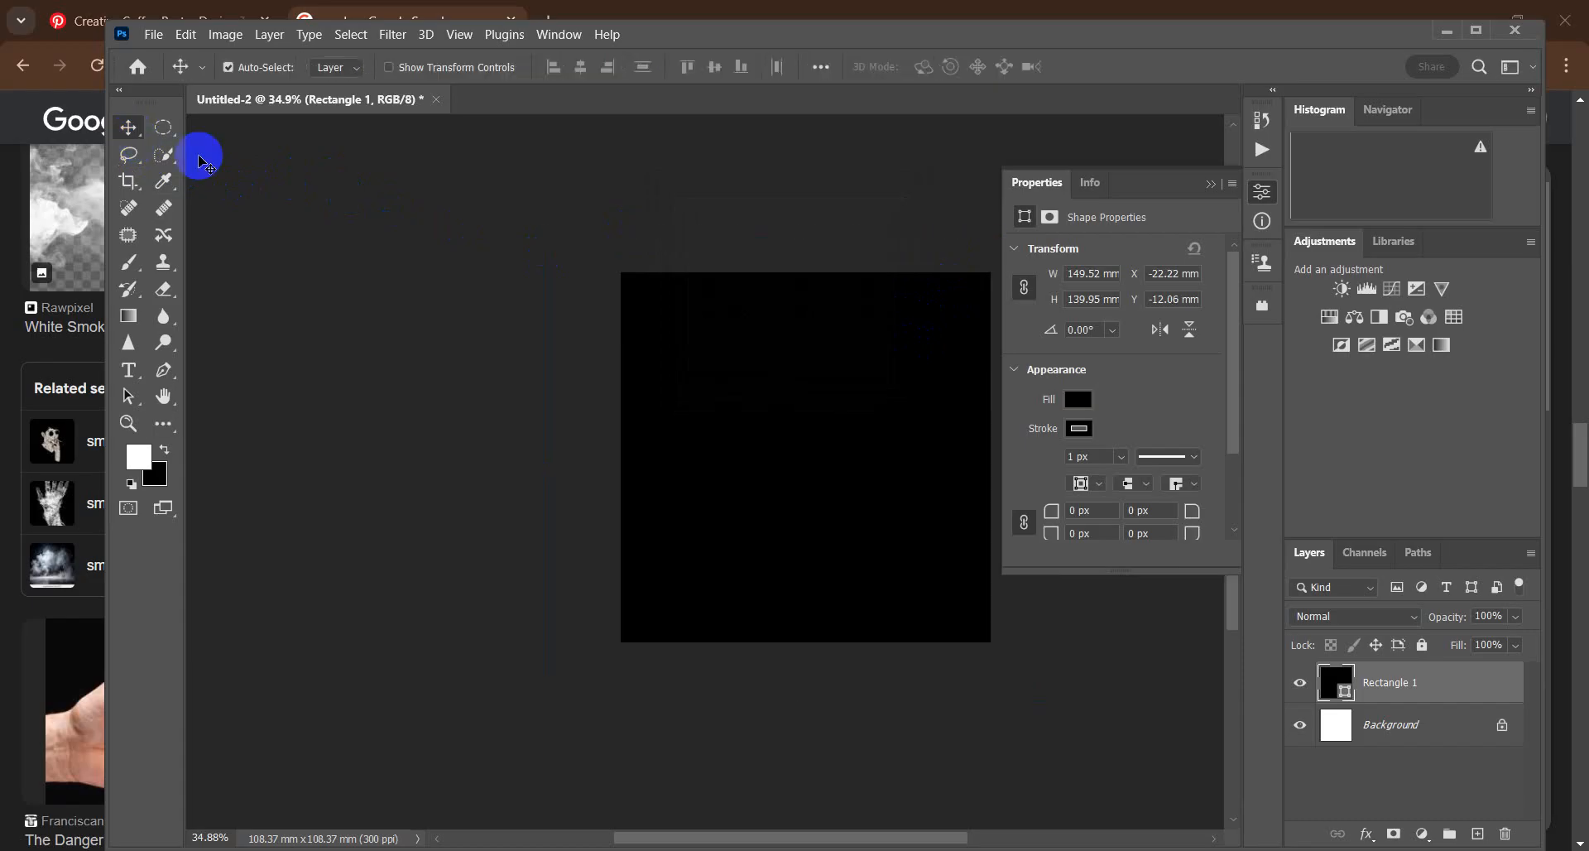
pyautogui.click(201, 161)
# Step: Activate the Brush tool and rasterize the black Rectangle 1 layer so that it can be painted on
pyautogui.click(129, 262)
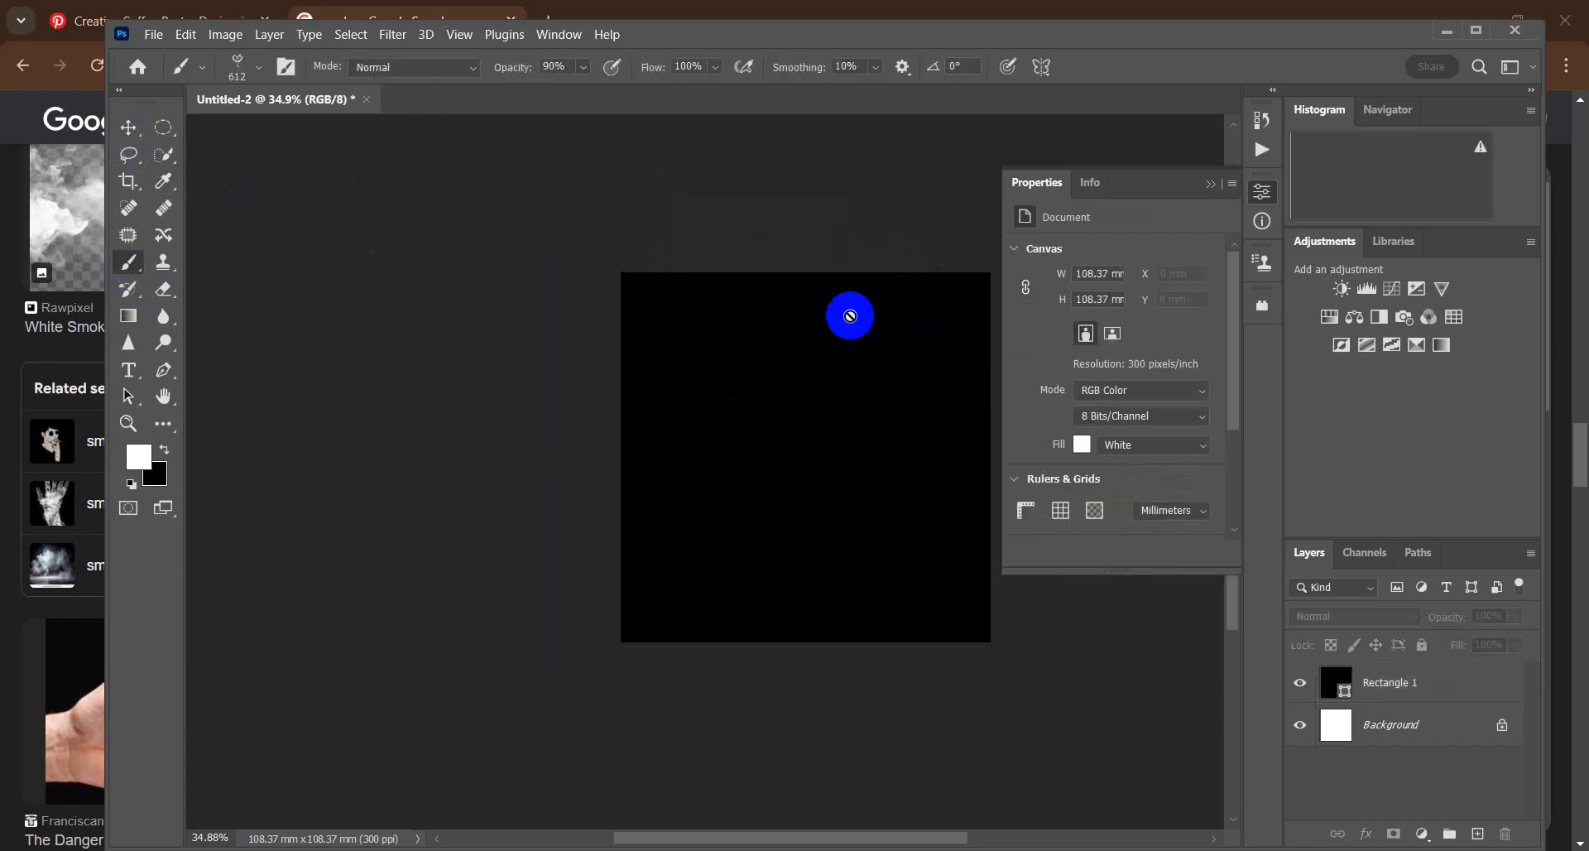
pyautogui.click(1378, 693)
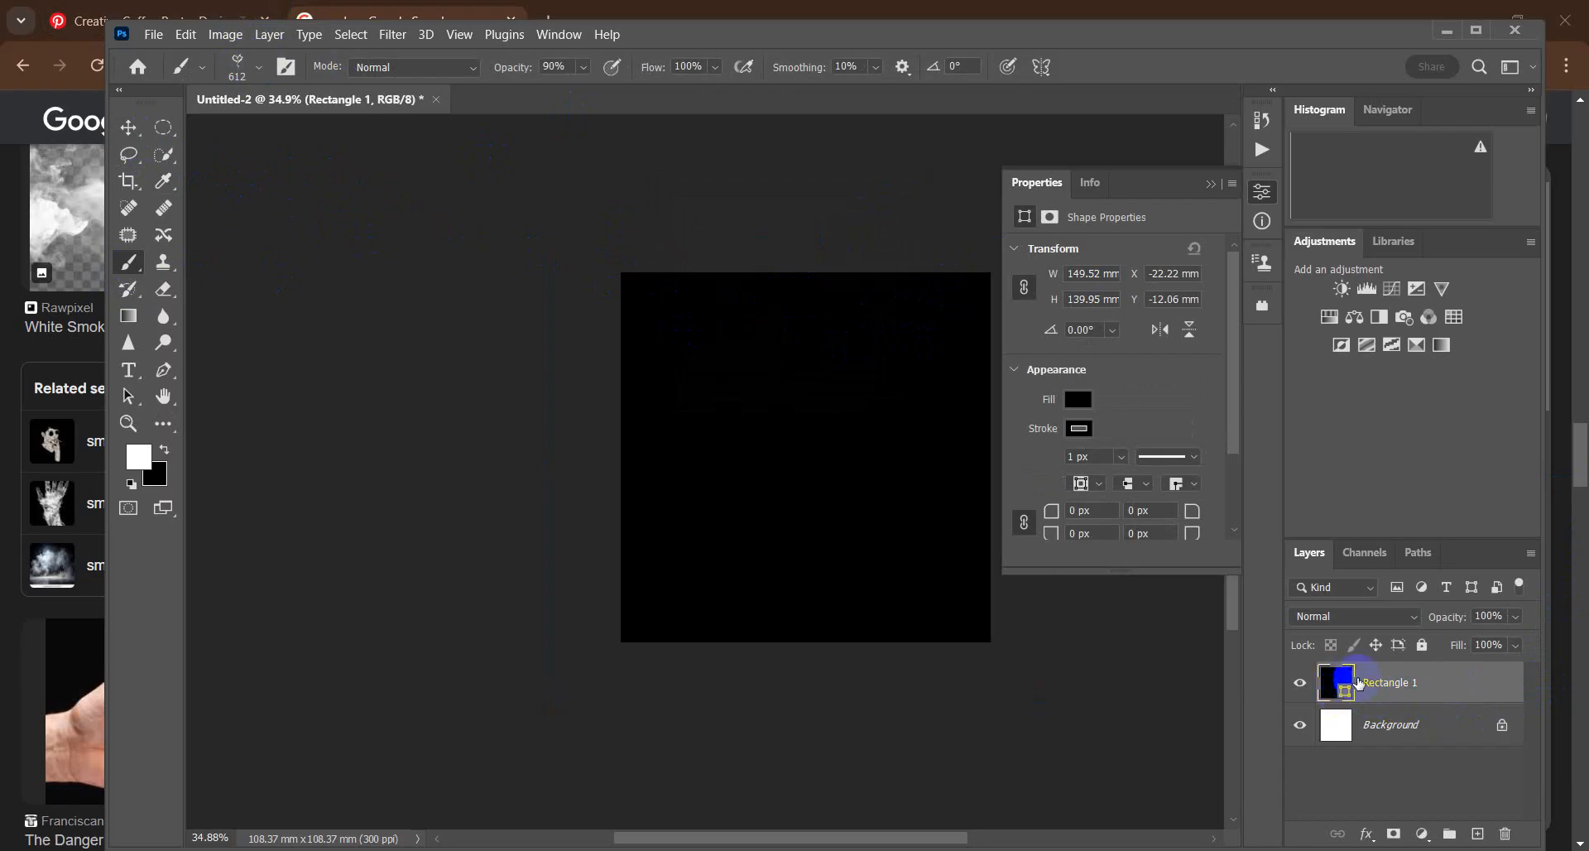
pyautogui.rightClick(1410, 700)
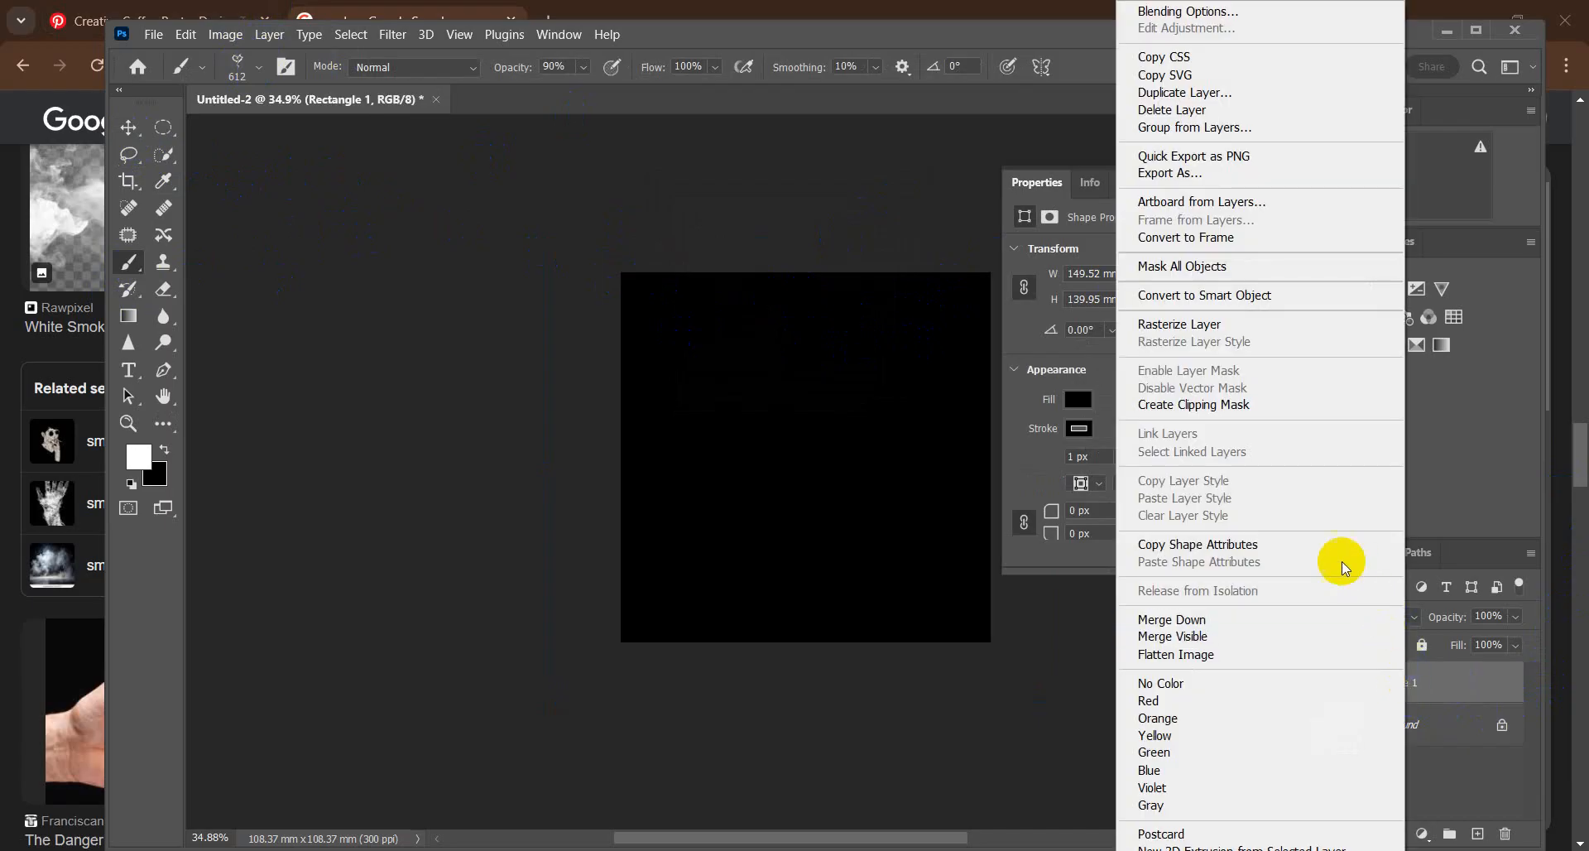
pyautogui.click(1173, 327)
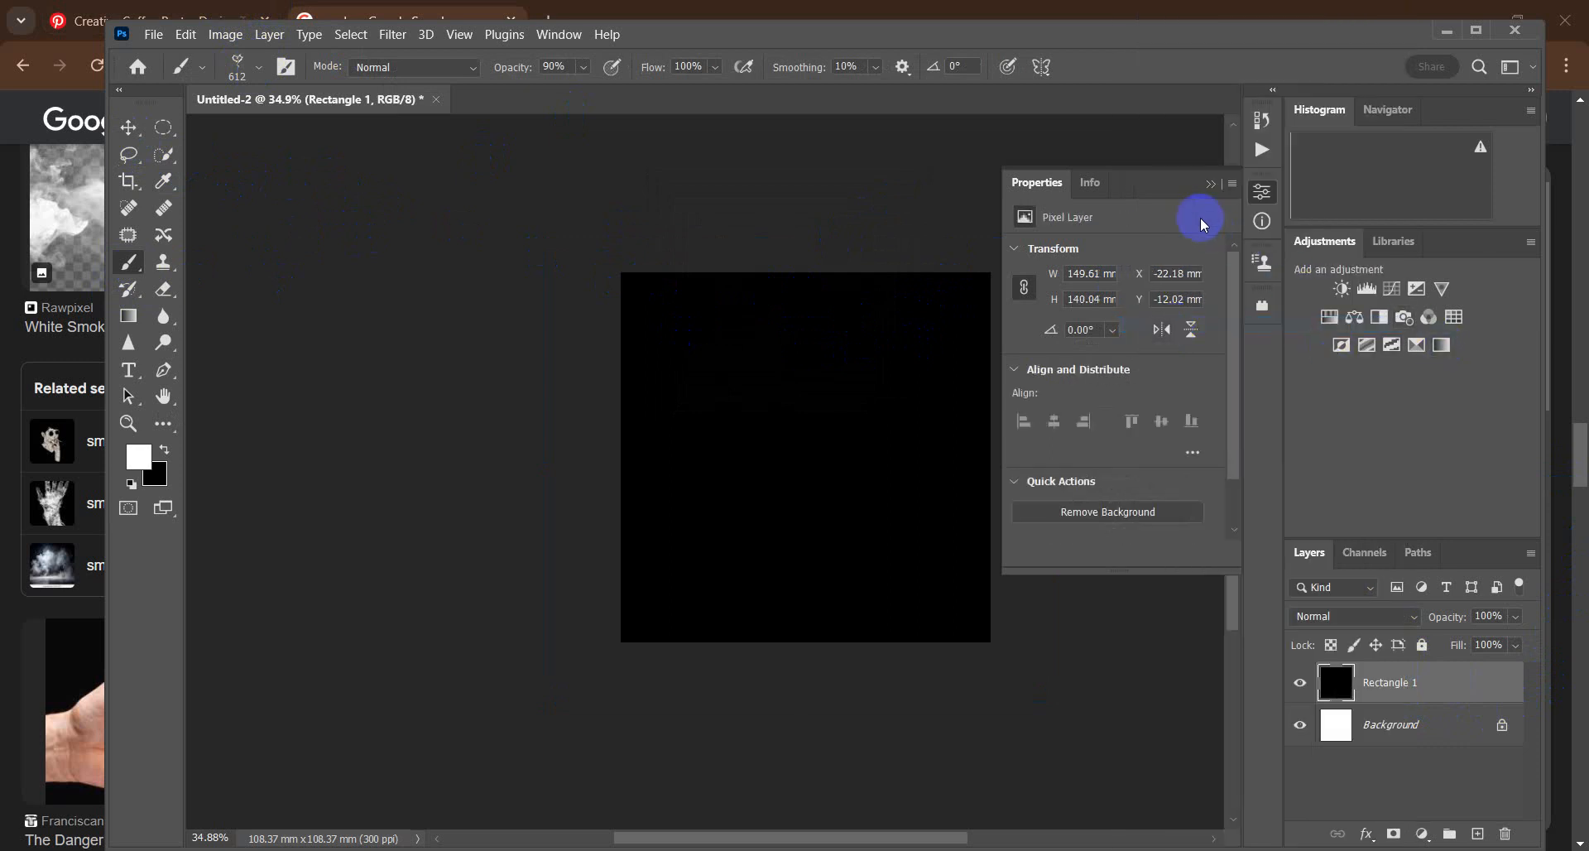
pyautogui.click(1209, 184)
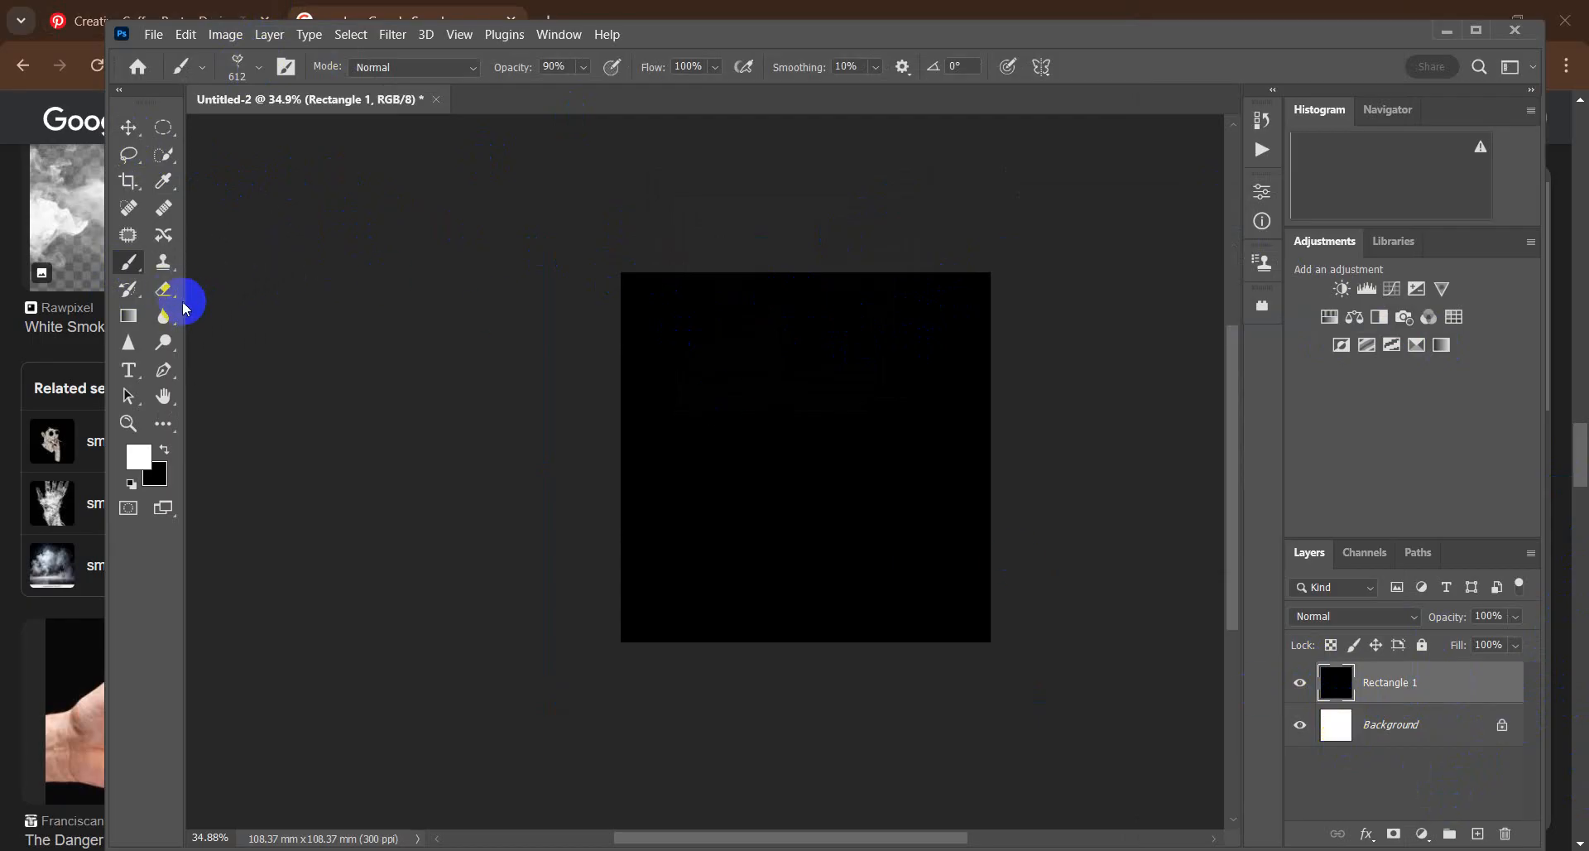
# Step: Choose the Soft Round brush at 612 px and paint a white glow in the middle of the black layer
pyautogui.click(259, 73)
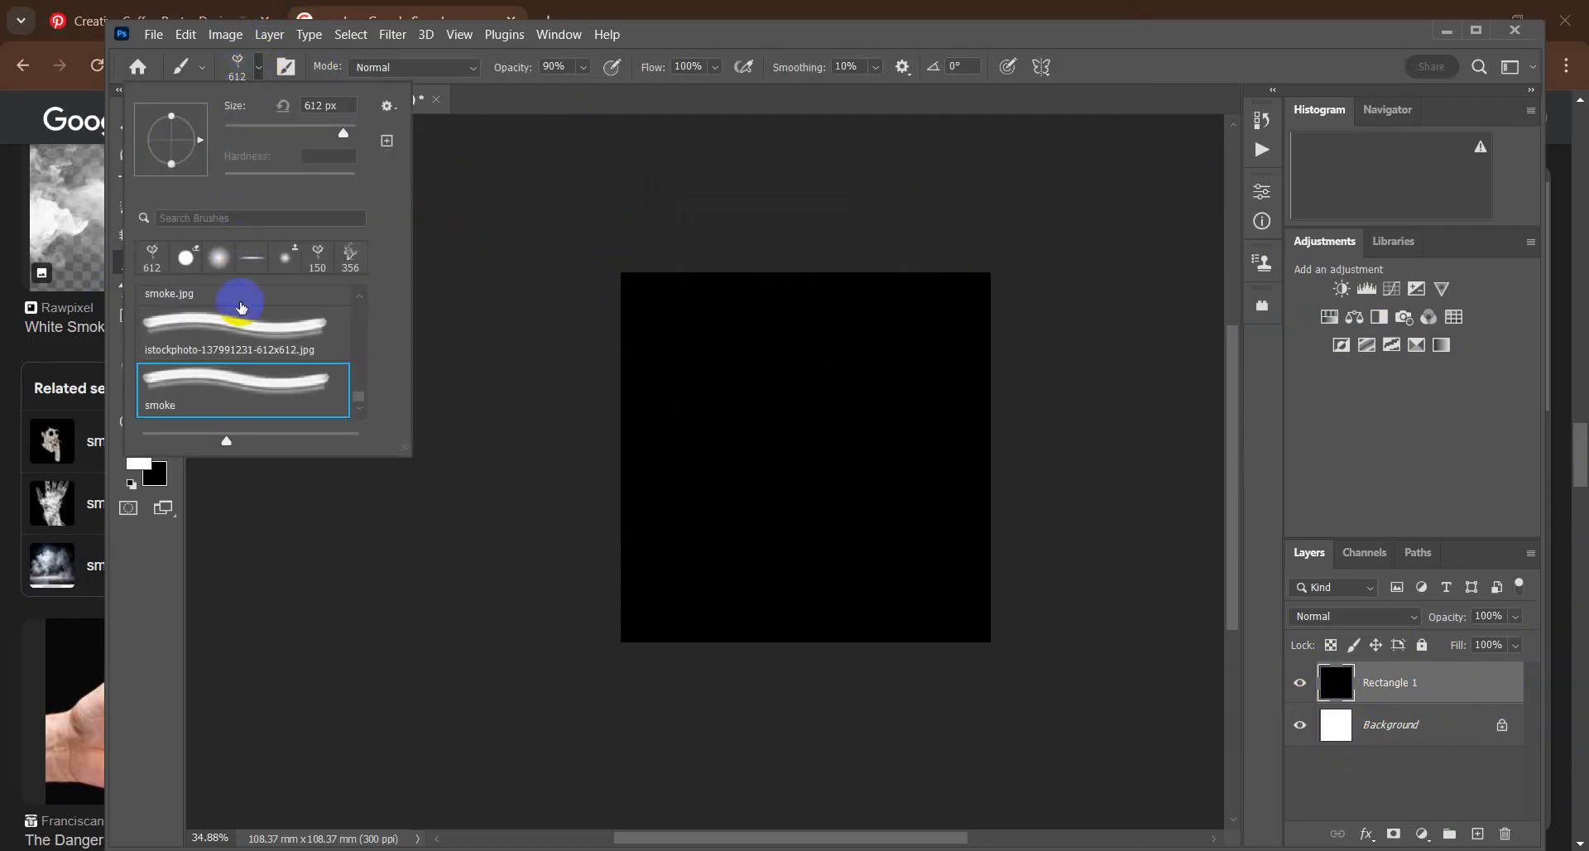
pyautogui.scroll(2, 265, 343)
pyautogui.moveTo(360, 395); pyautogui.dragTo(360, 301)
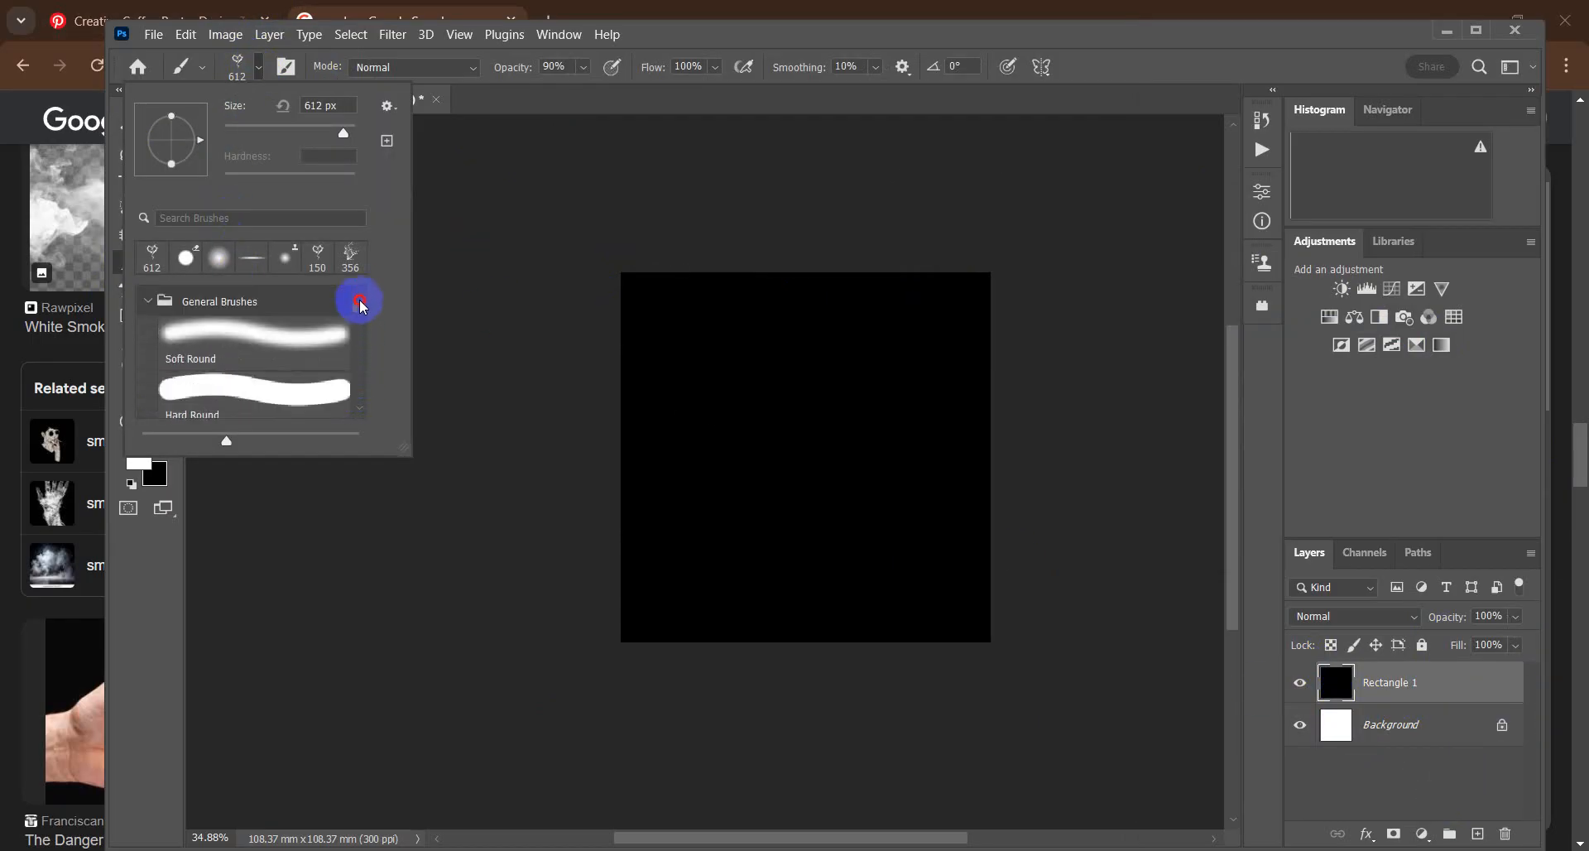
pyautogui.click(215, 330)
pyautogui.moveTo(773, 411); pyautogui.dragTo(794, 464)
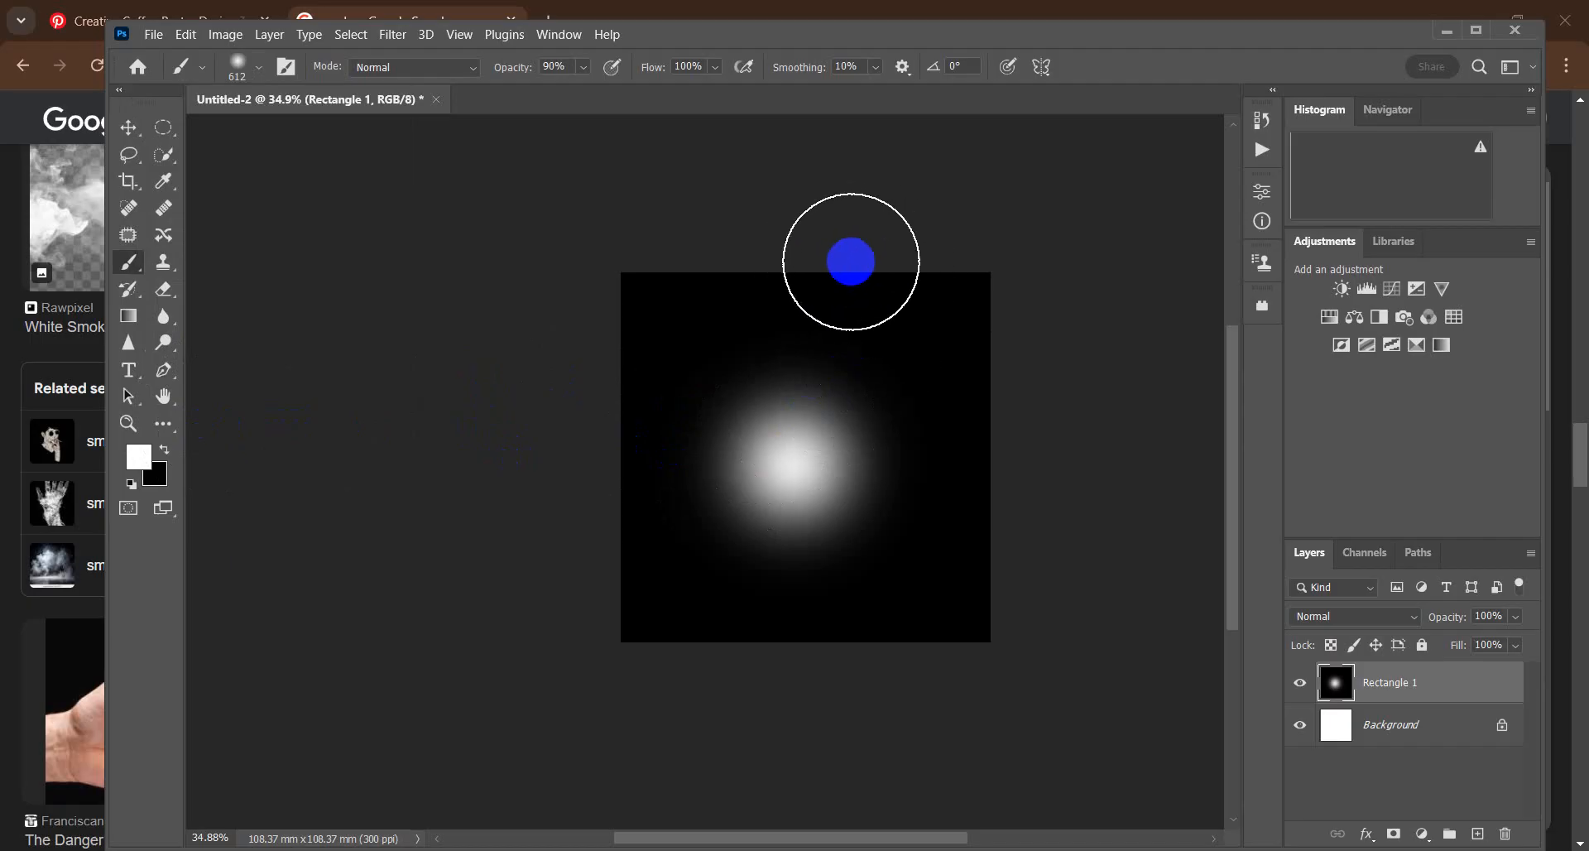
# Step: Enlarge the soft brush to 1900 px and paint one big white glow over the centre of the canvas
pyautogui.press('[')
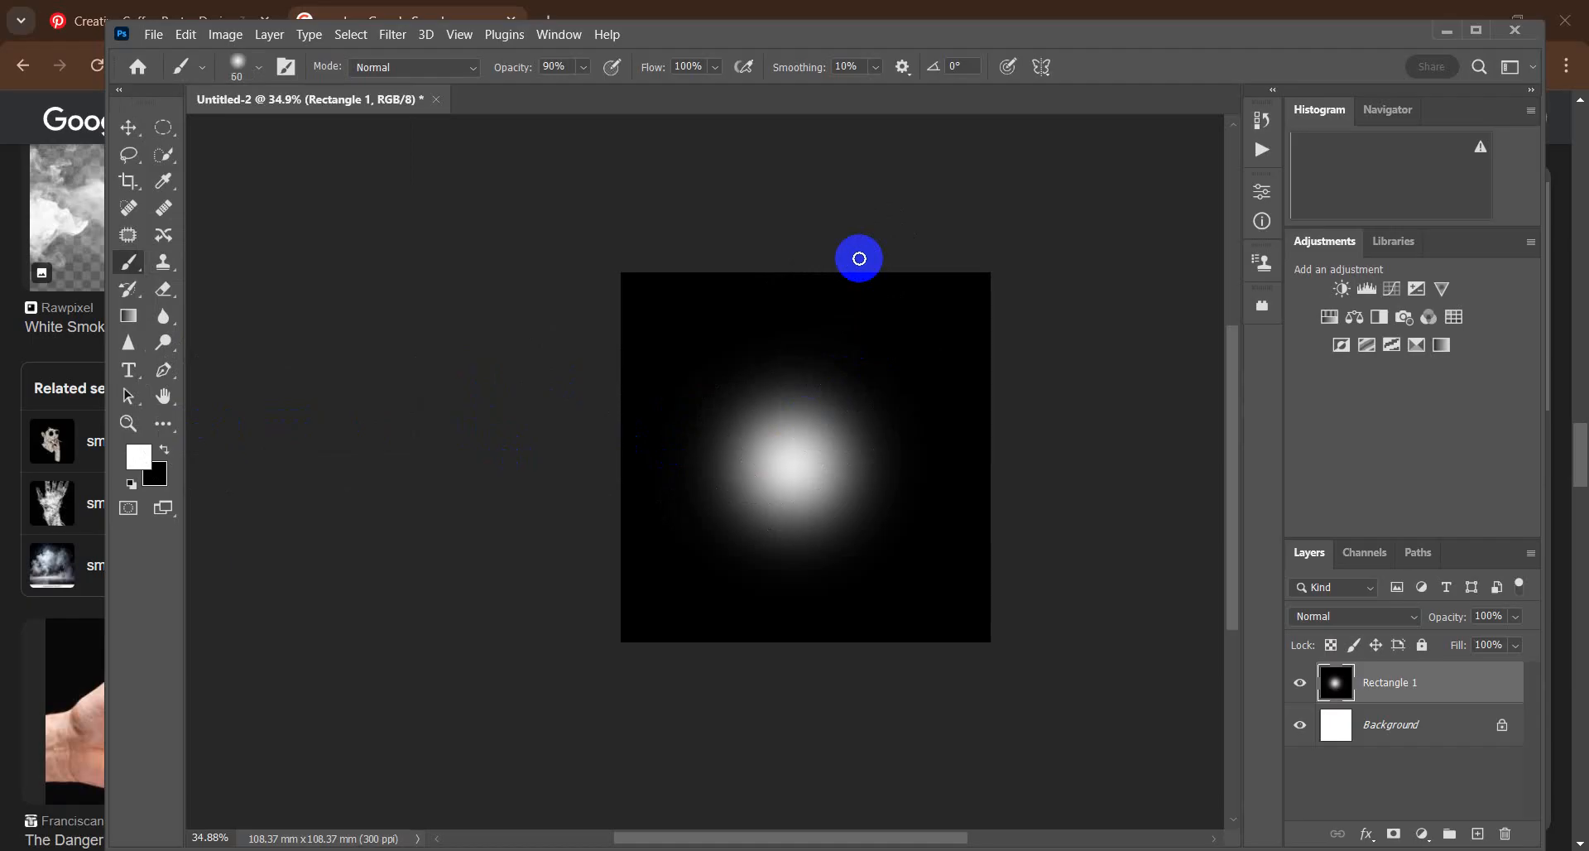
pyautogui.press(']')
pyautogui.press(']')
pyautogui.press(']')
pyautogui.press(']')
pyautogui.press(']')
pyautogui.press(']')
pyautogui.press(']')
pyautogui.press(']')
pyautogui.press(']')
pyautogui.press(']')
pyautogui.press(']')
pyautogui.press(']')
pyautogui.press(']')
pyautogui.press(']')
pyautogui.press(']')
pyautogui.press(']')
pyautogui.press(']')
pyautogui.click(801, 447)
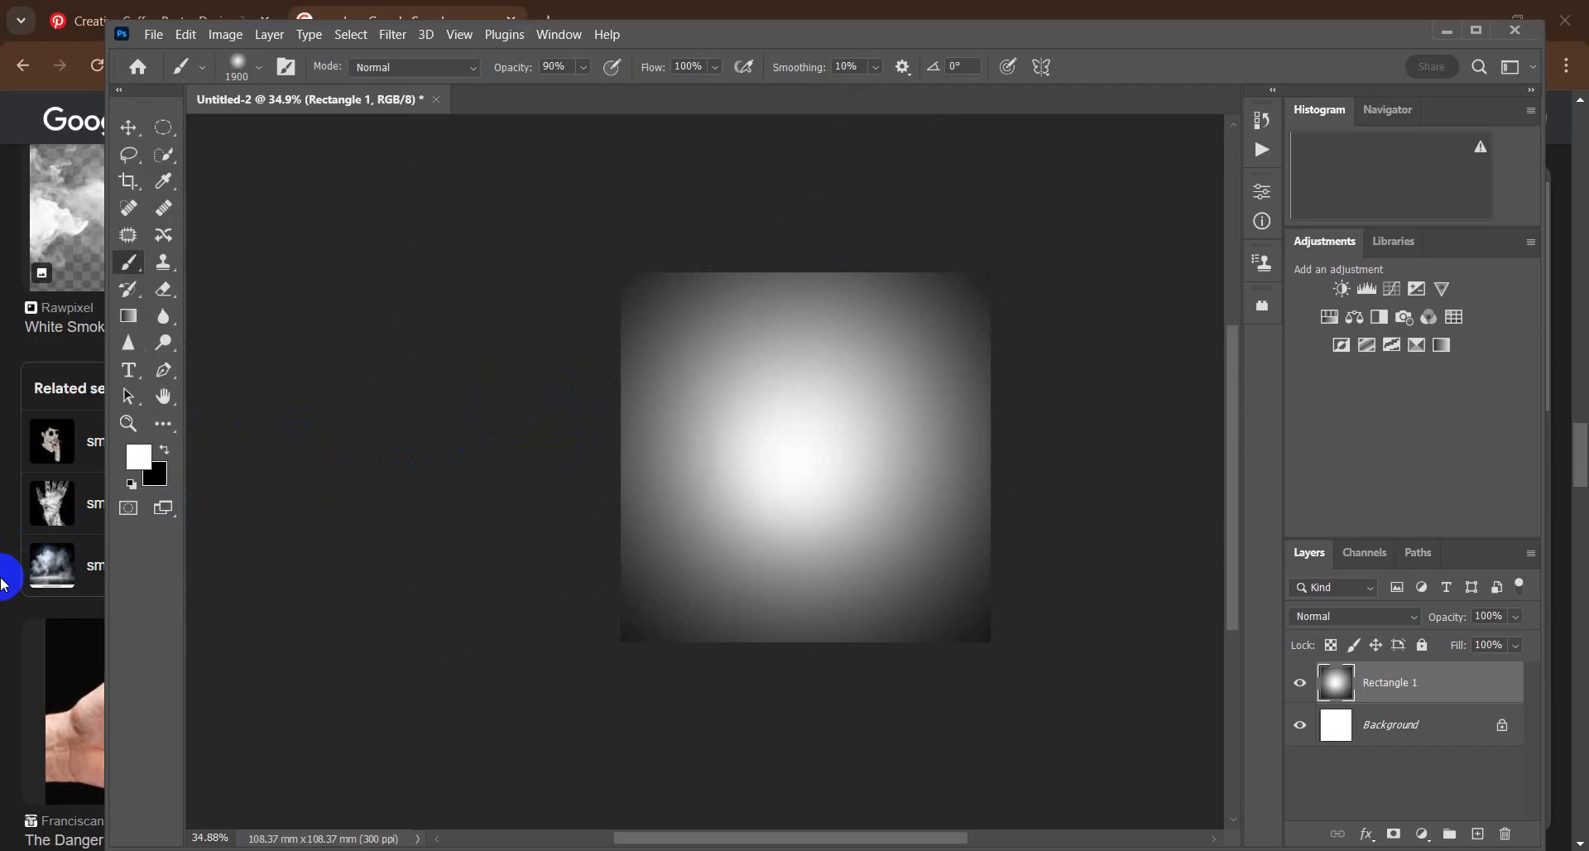
# Step: Undo both white glow strokes and reduce the soft round brush to 800 px
pyautogui.hotkey('ctrl', 'z')
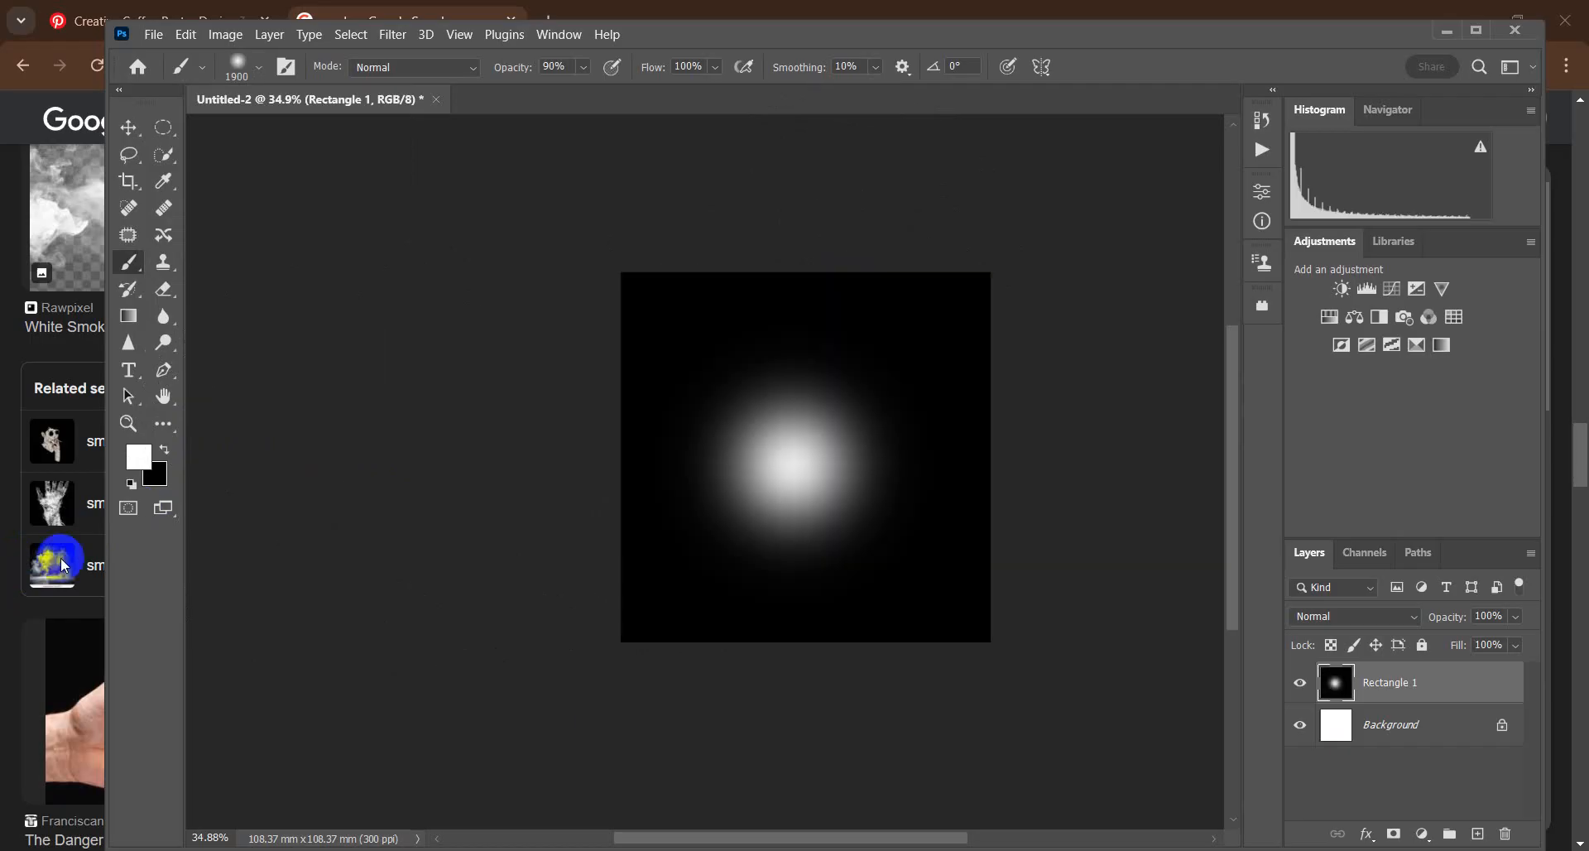
pyautogui.hotkey('ctrl', 'z')
pyautogui.press('[')
pyautogui.press('[')
pyautogui.press('[')
pyautogui.press('[')
pyautogui.press('[')
pyautogui.press('[')
pyautogui.press('[')
pyautogui.press('[')
pyautogui.press('[')
pyautogui.press('[')
pyautogui.press('[')
pyautogui.press('[')
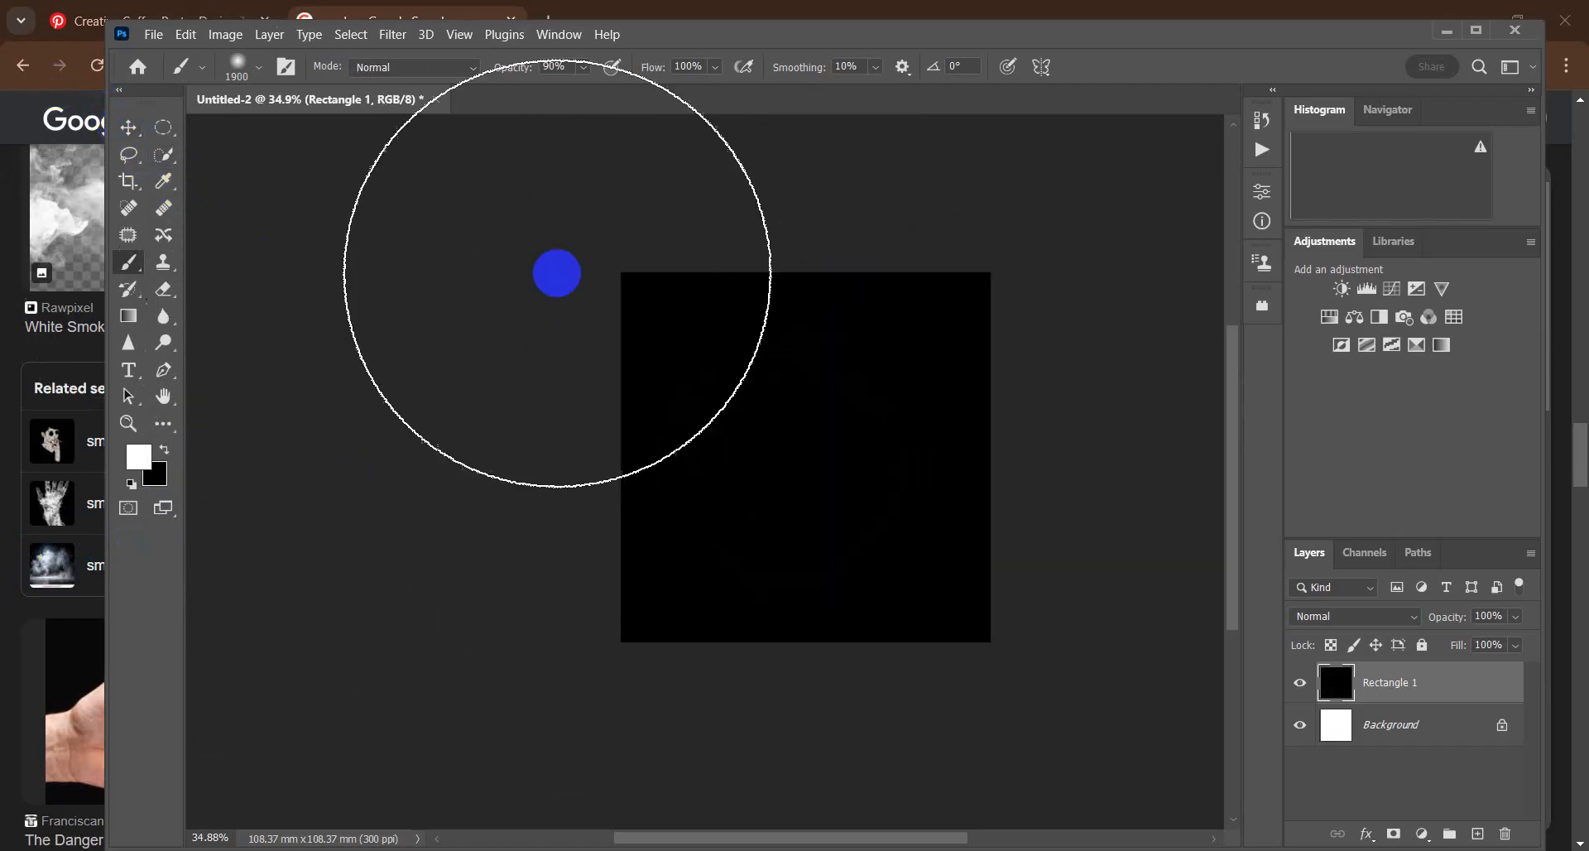
pyautogui.press('[')
pyautogui.press('[')
pyautogui.press('[')
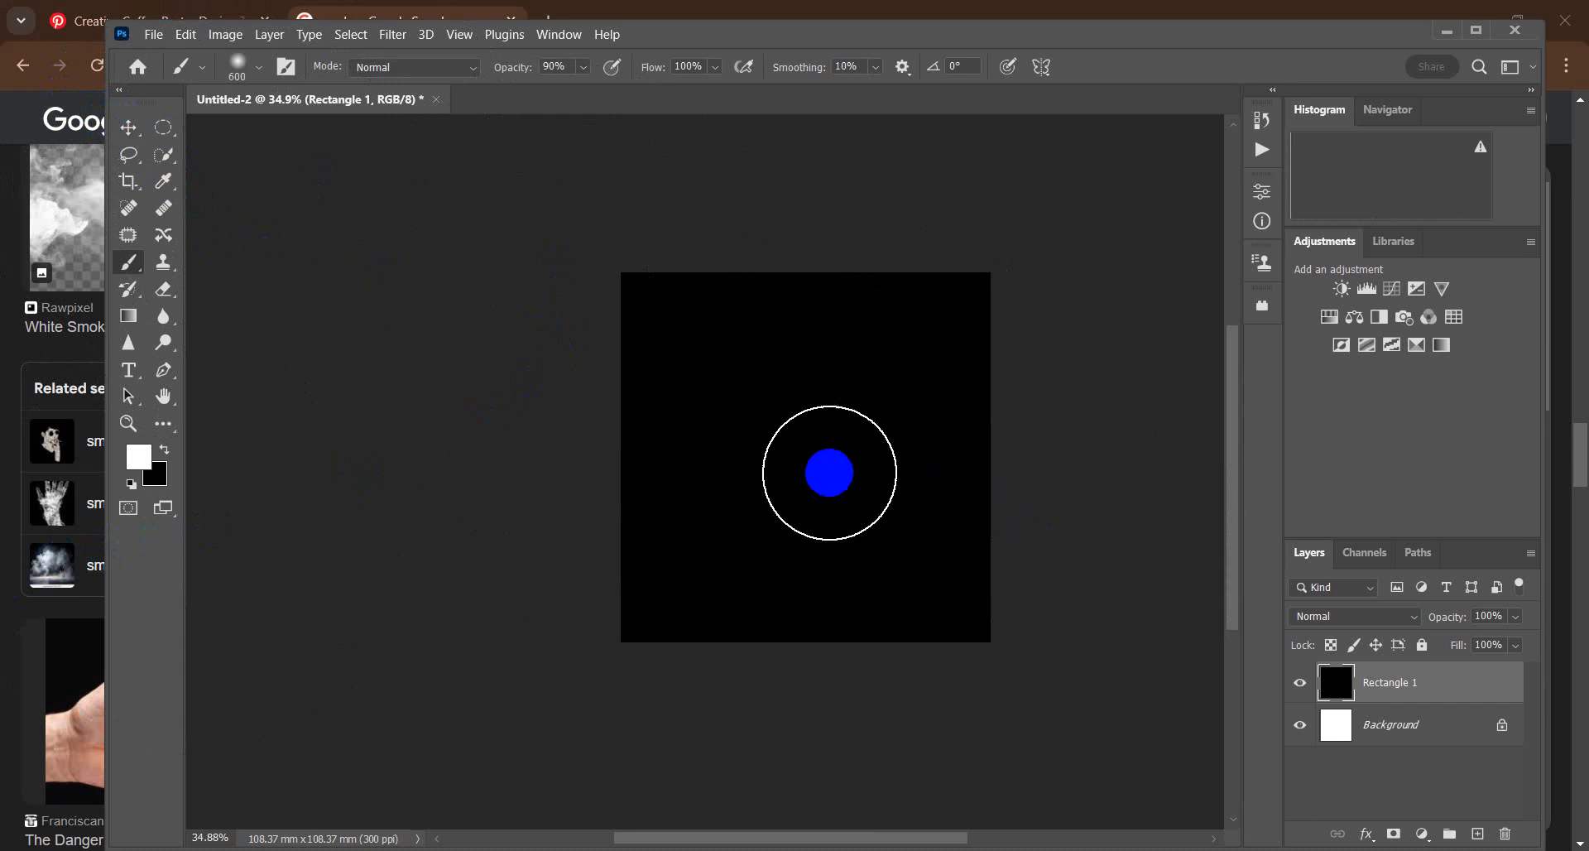
pyautogui.press(']')
pyautogui.press(']')
pyautogui.press(']')
pyautogui.press(']')
pyautogui.press(']')
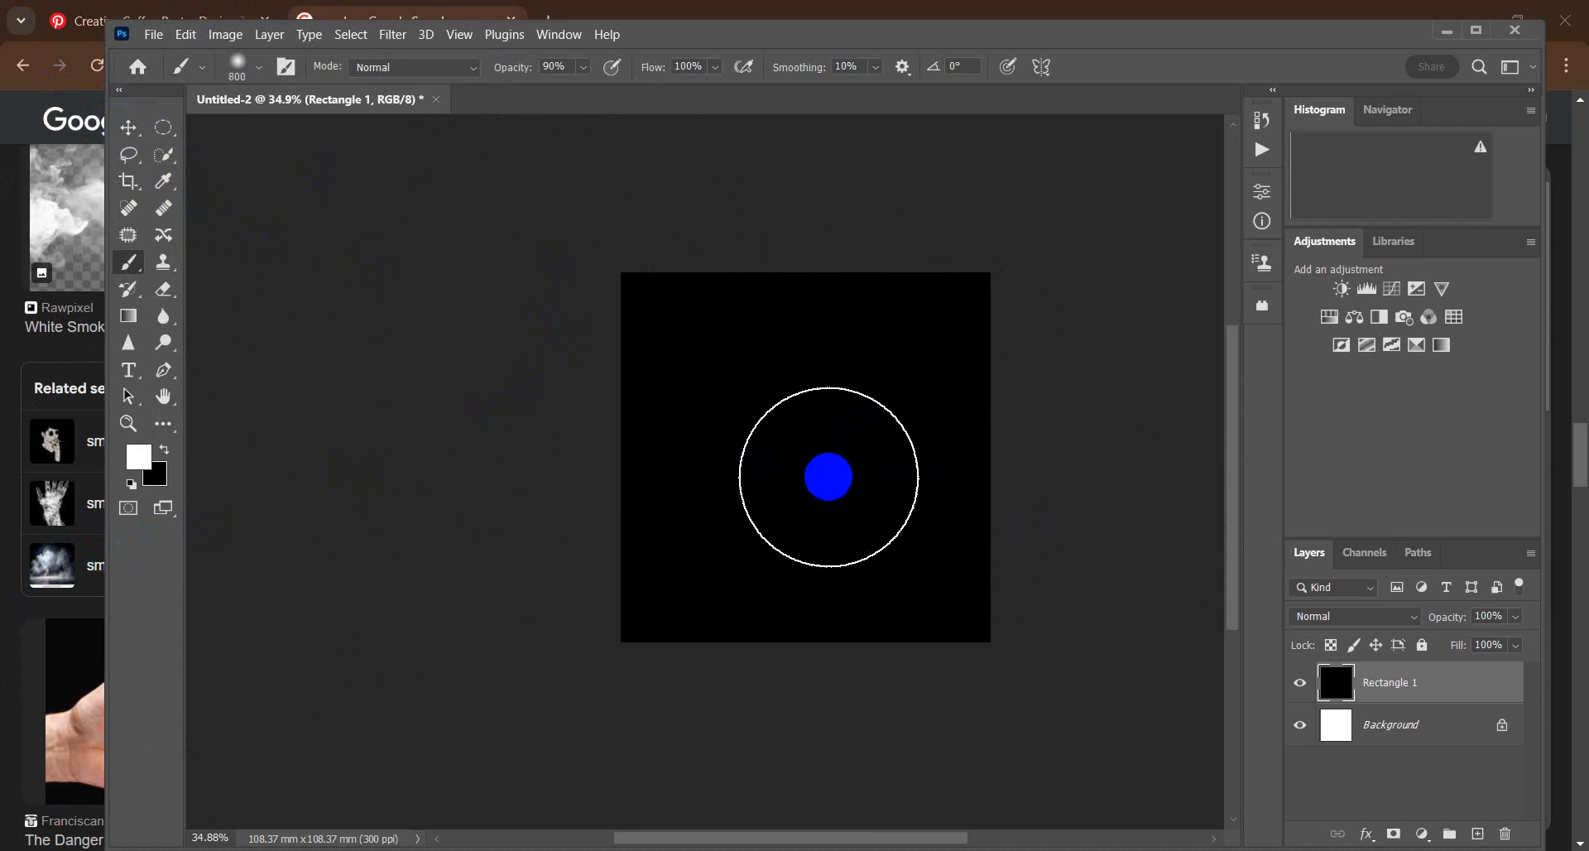
pyautogui.press(']')
pyautogui.press(']')
pyautogui.press(']')
pyautogui.press(']')
pyautogui.press(']')
pyautogui.press('[')
pyautogui.press('[')
pyautogui.press('[')
pyautogui.press('[')
pyautogui.press('[')
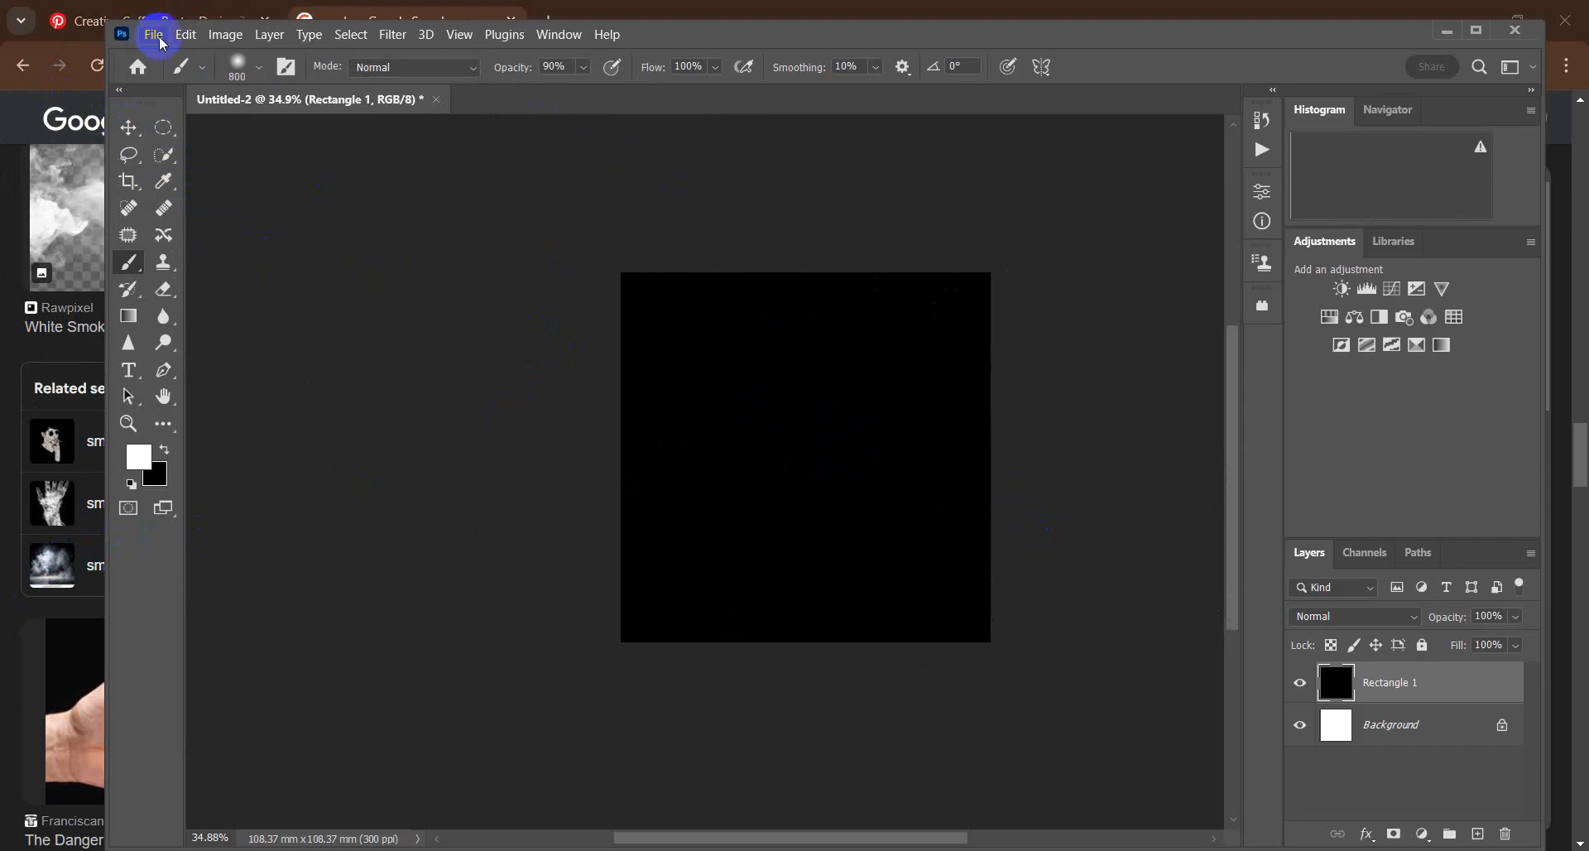
# Step: Choose the butterfly-shaped splash brush 575591226783543.jpg at 576 px and stamp it once in white near the canvas centre
pyautogui.click(257, 80)
pyautogui.scroll(-4, 229, 371)
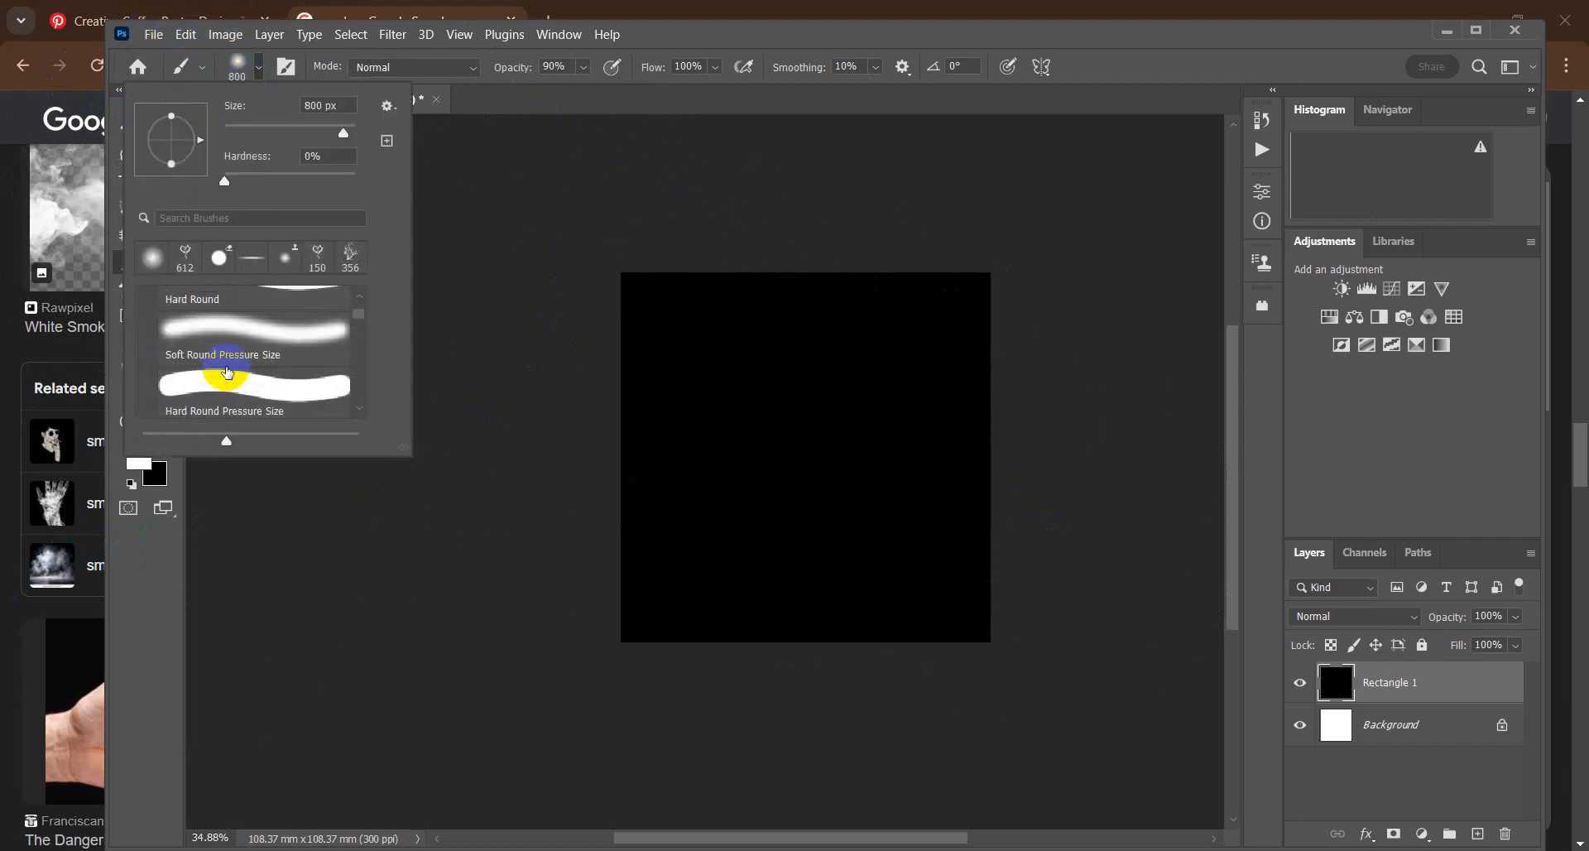
pyautogui.moveTo(360, 325); pyautogui.dragTo(370, 374)
pyautogui.click(232, 360)
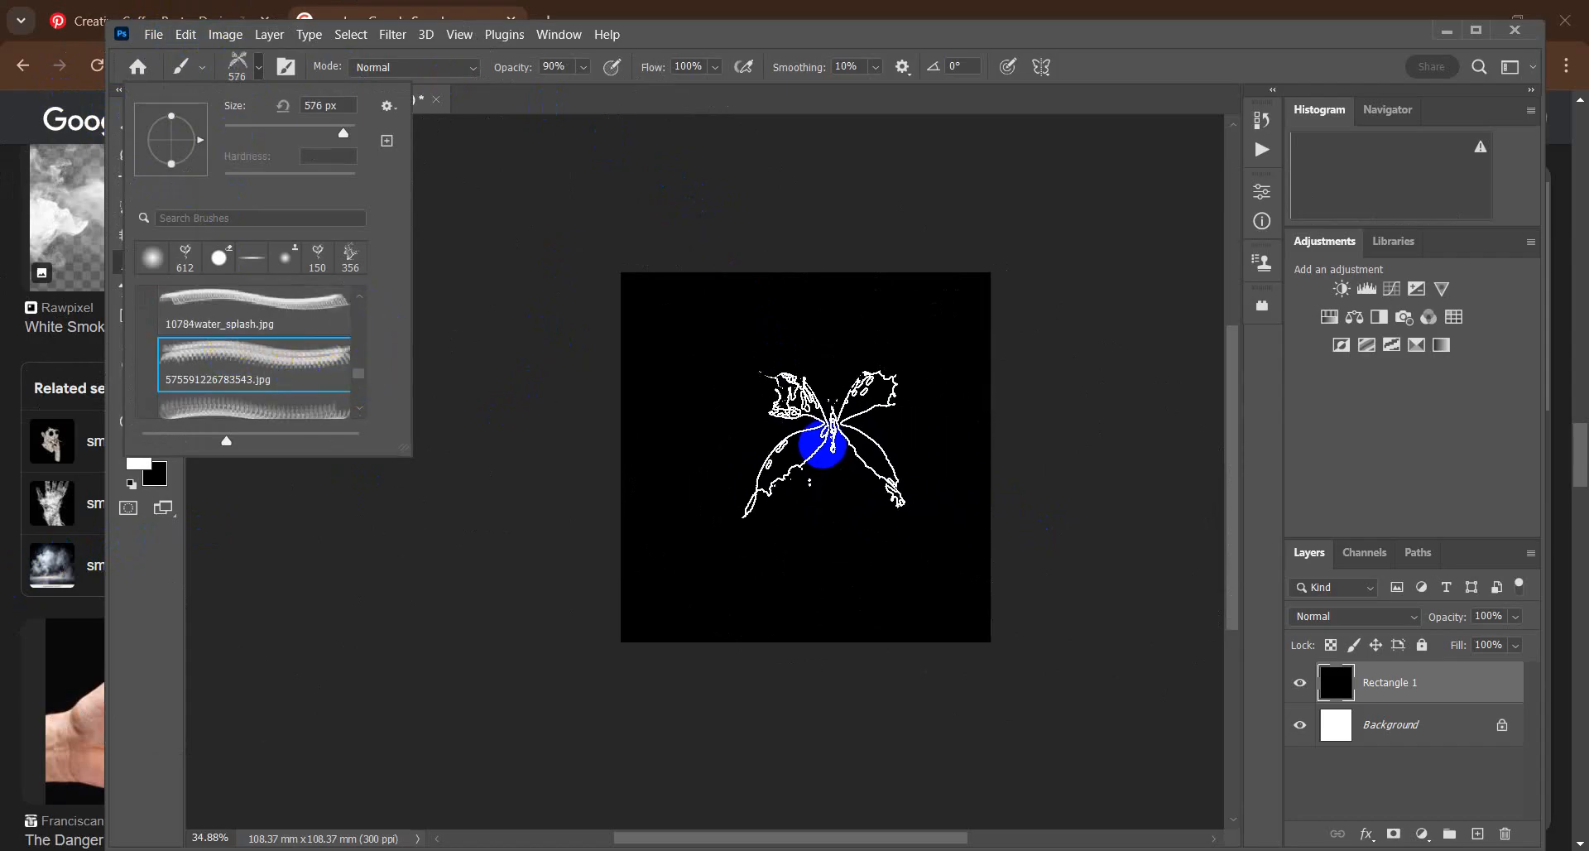
pyautogui.click(823, 442)
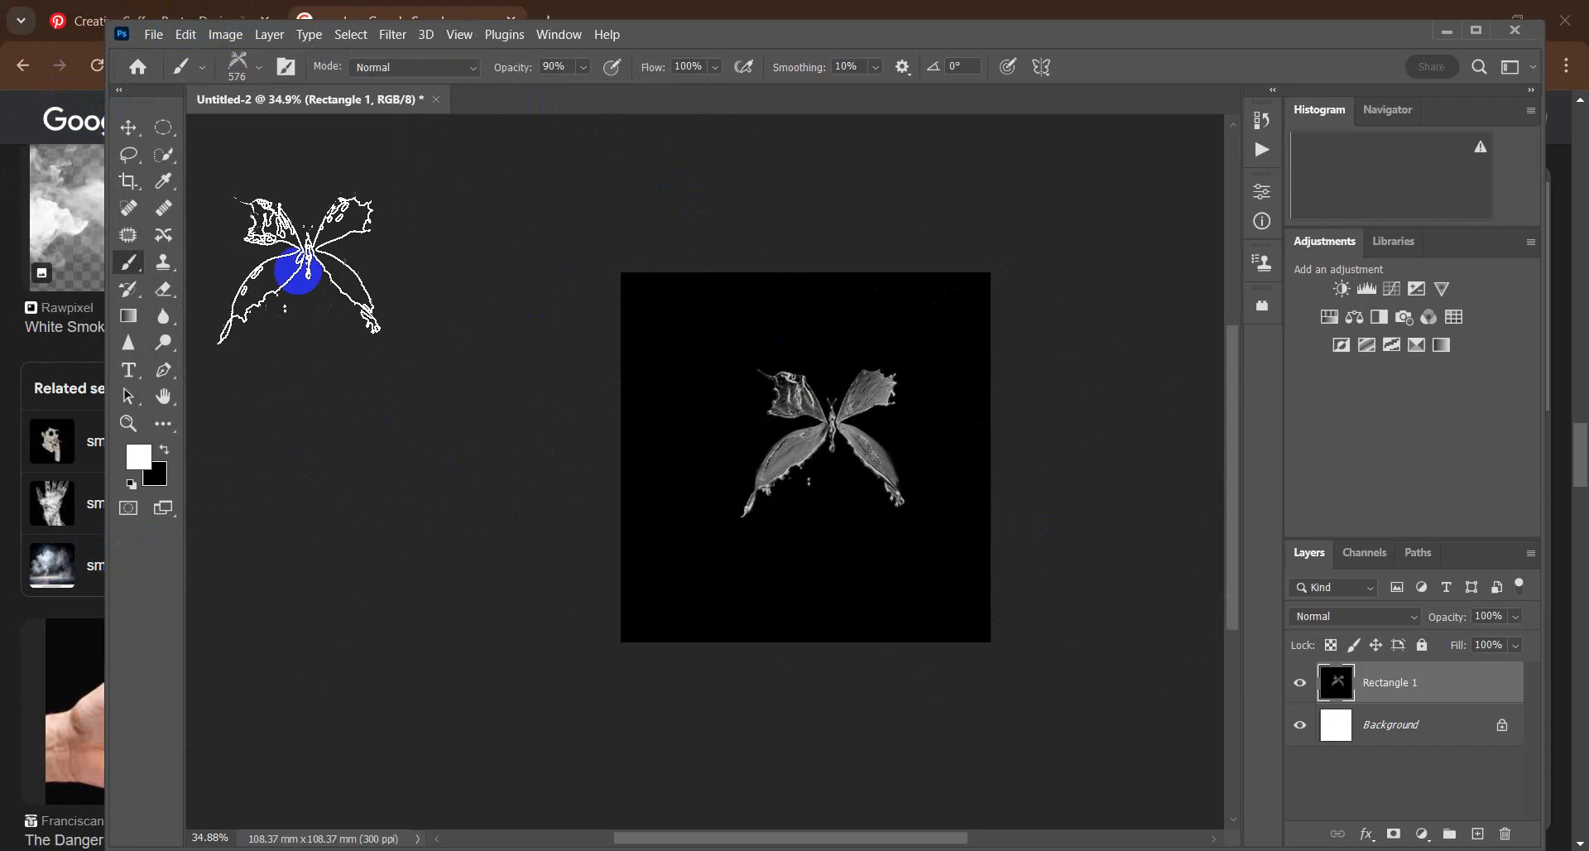
# Step: Compare the shapes of the ist2_9379003-blue-water-splash.jpg, 575591226783543.jpg and 10784water_splash.jpg brushes
pyautogui.click(260, 67)
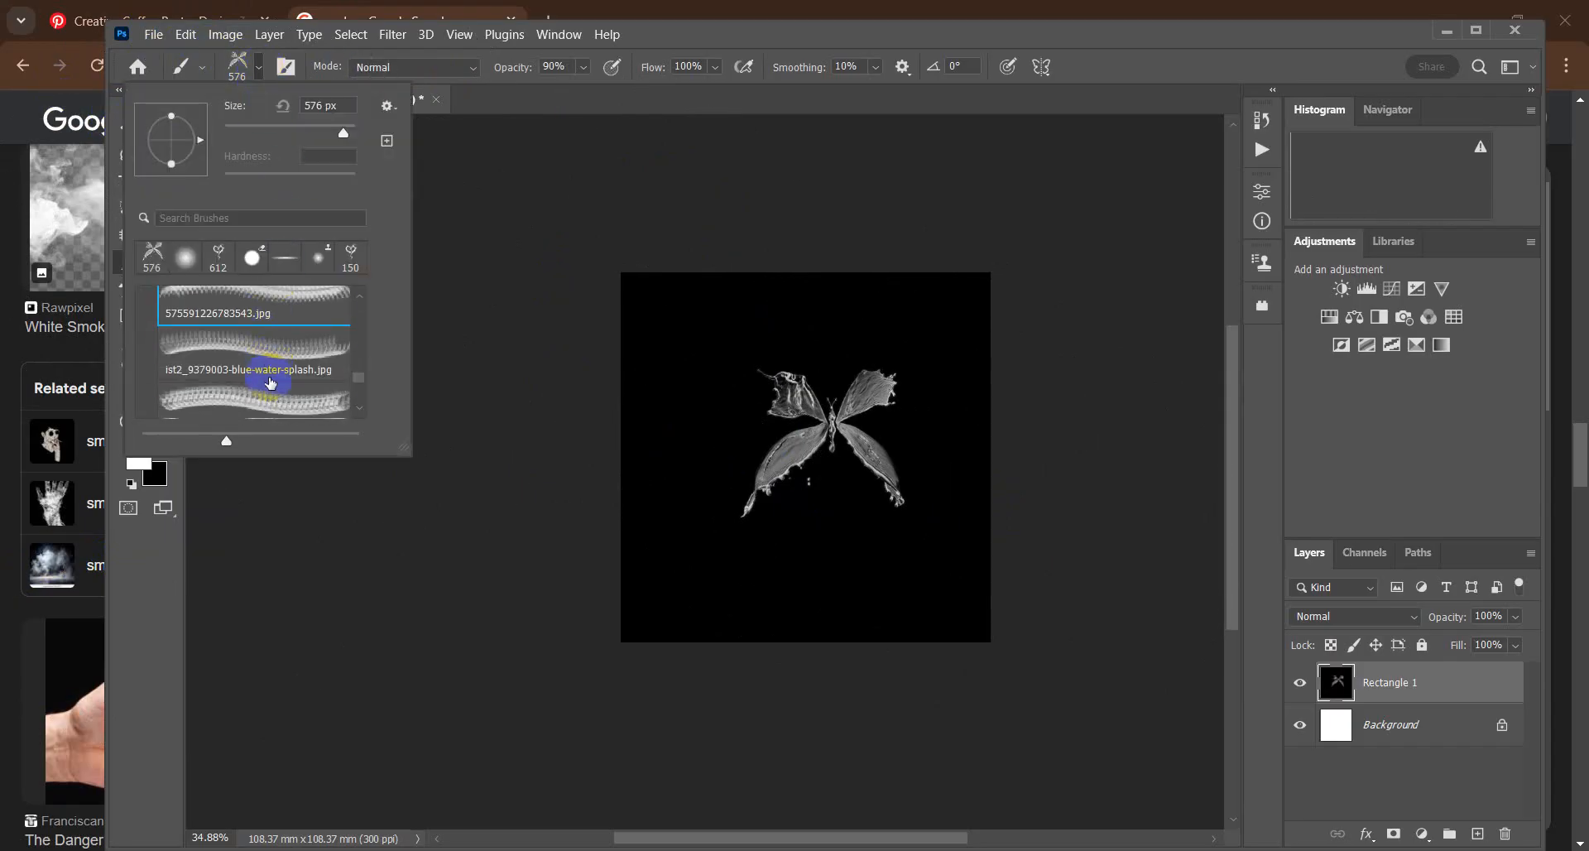
pyautogui.click(261, 335)
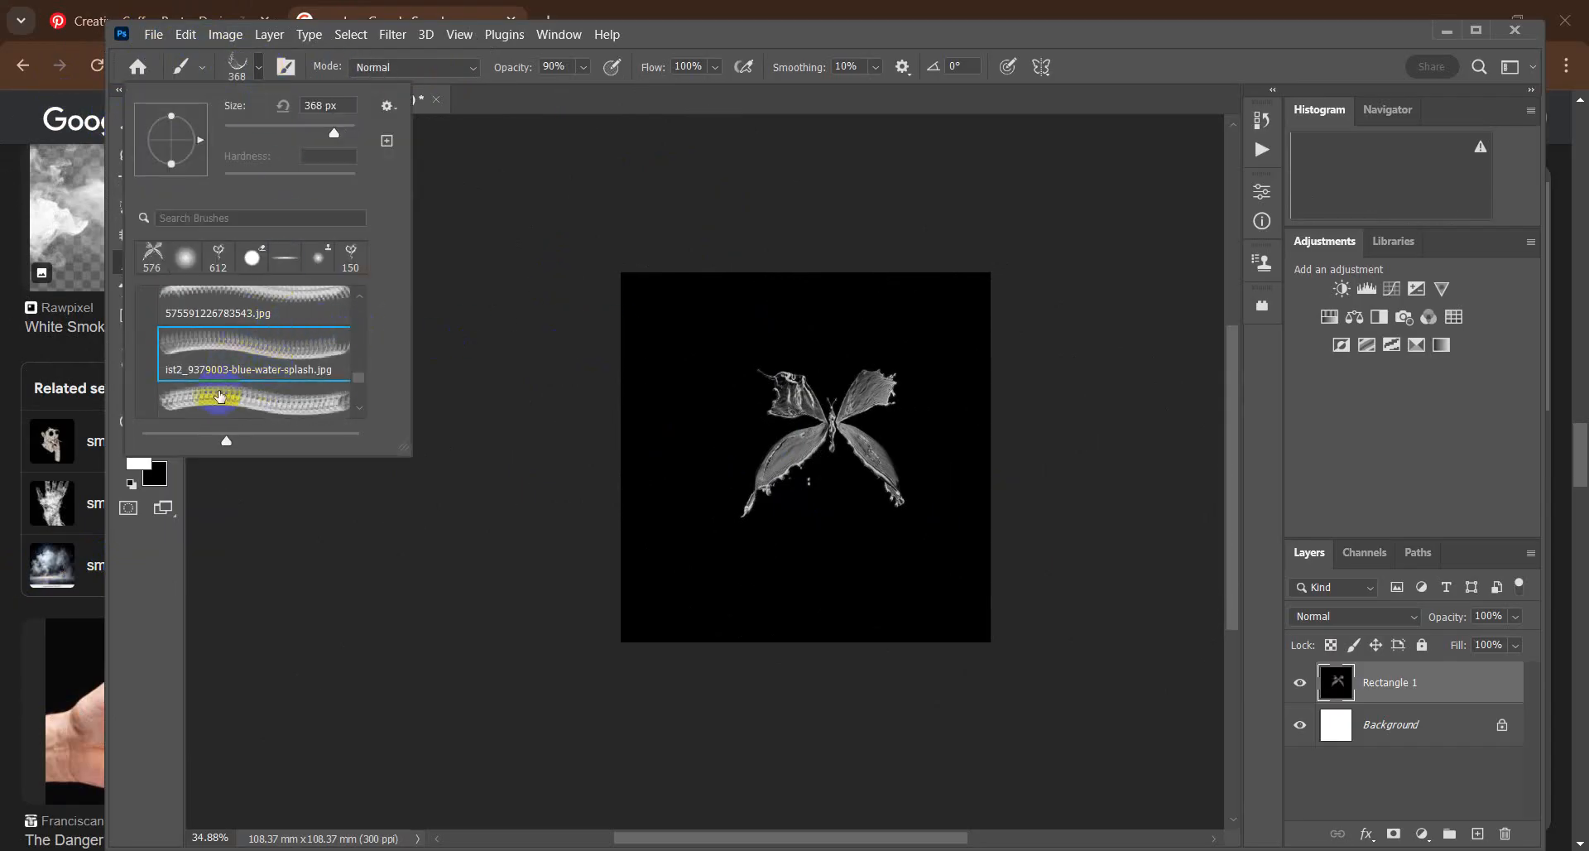
pyautogui.scroll(1, 241, 352)
pyautogui.click(245, 316)
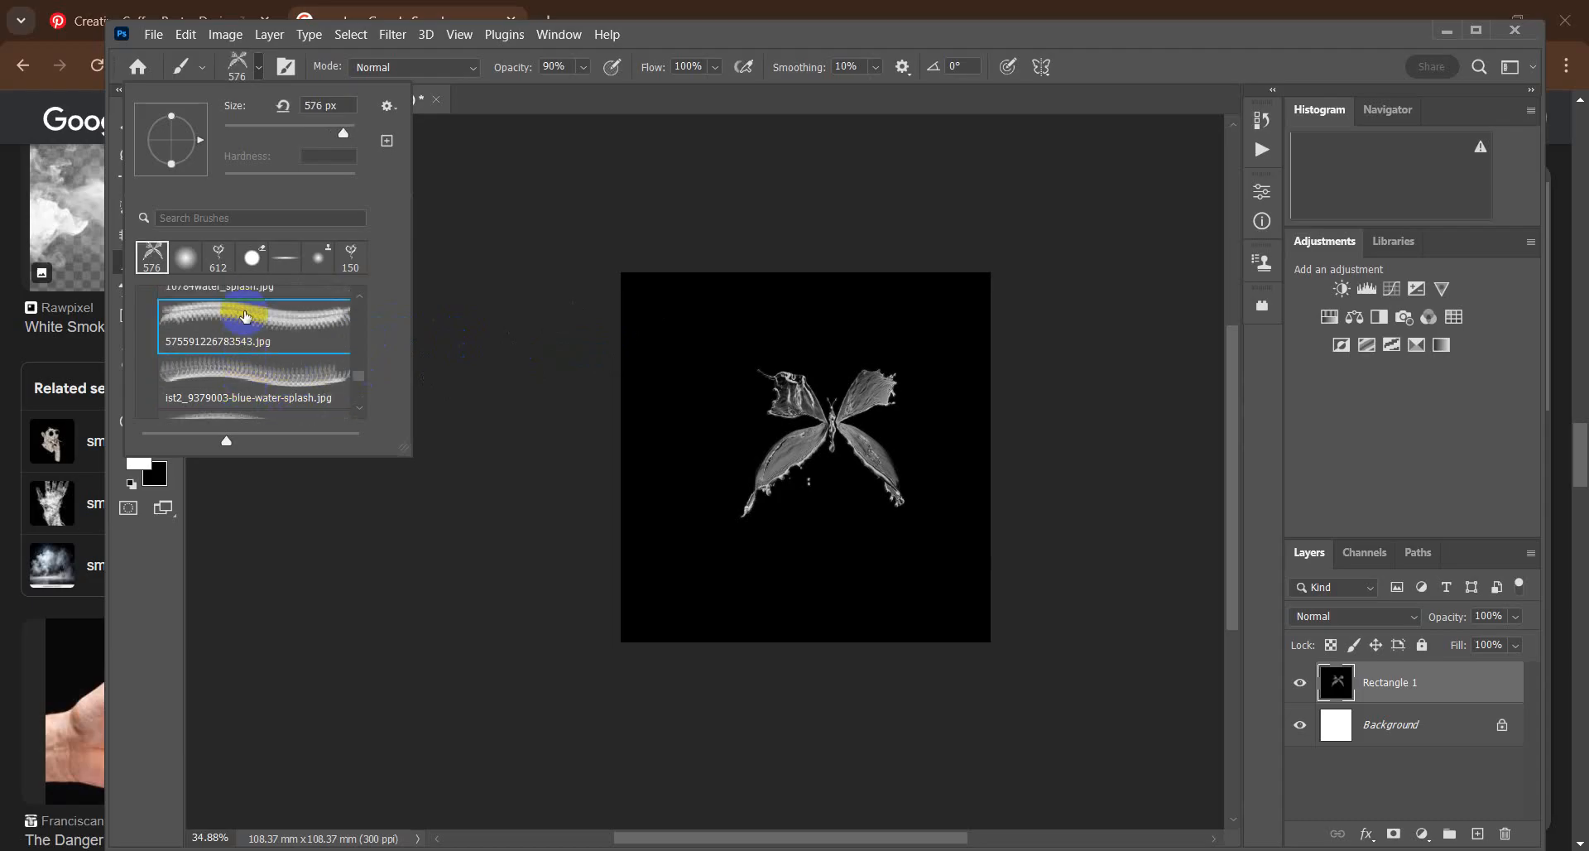
pyautogui.scroll(1, 302, 351)
pyautogui.click(293, 332)
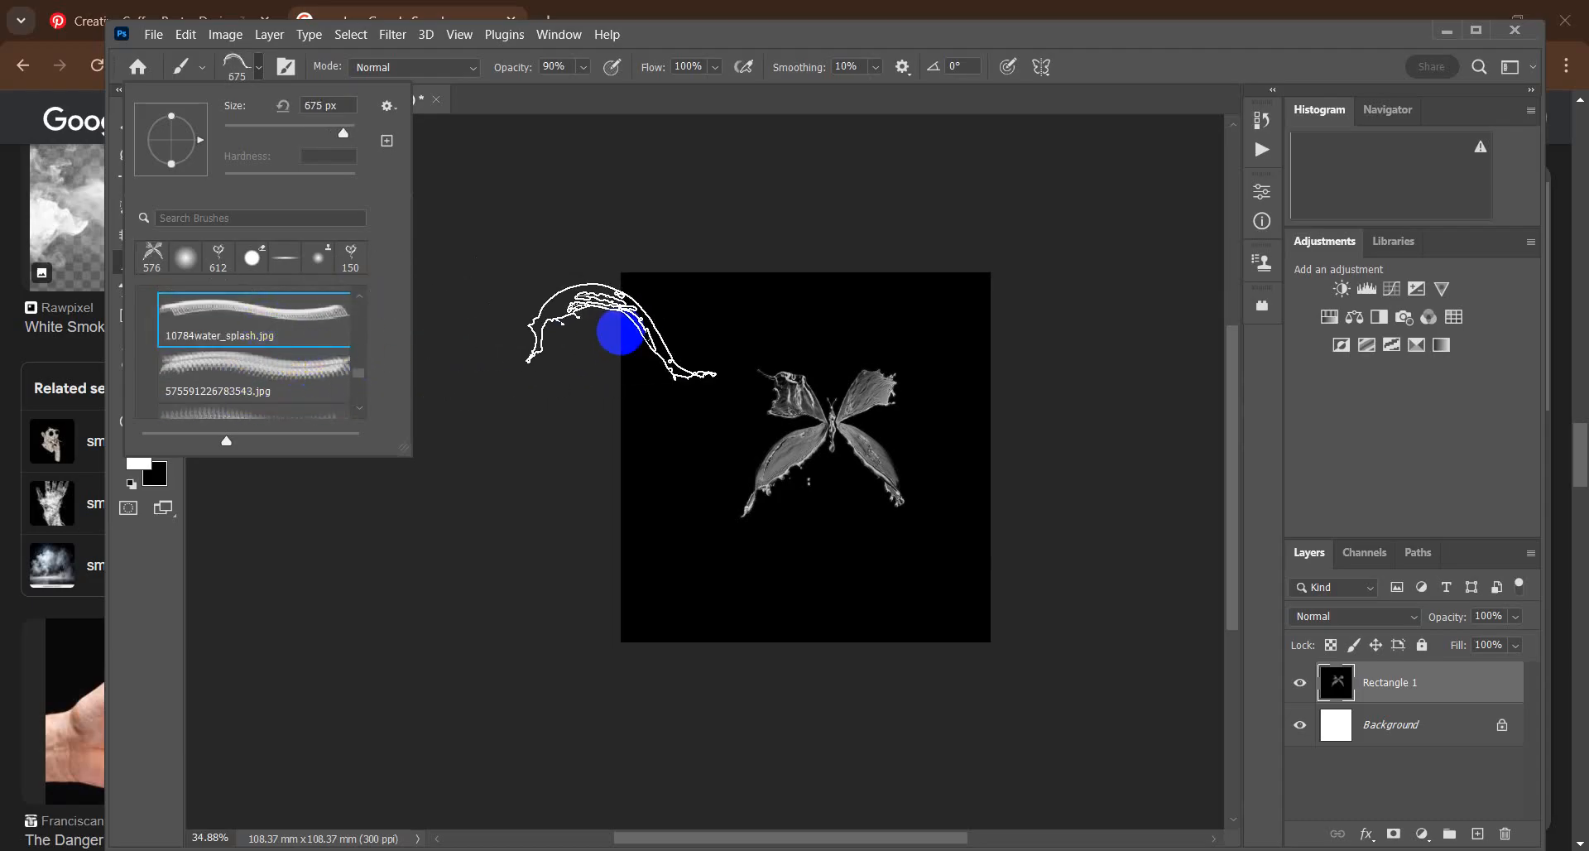
# Step: Go through the numbered water splatter brushes one by one to examine their tip shapes
pyautogui.scroll(1, 279, 346)
pyautogui.scroll(1, 256, 345)
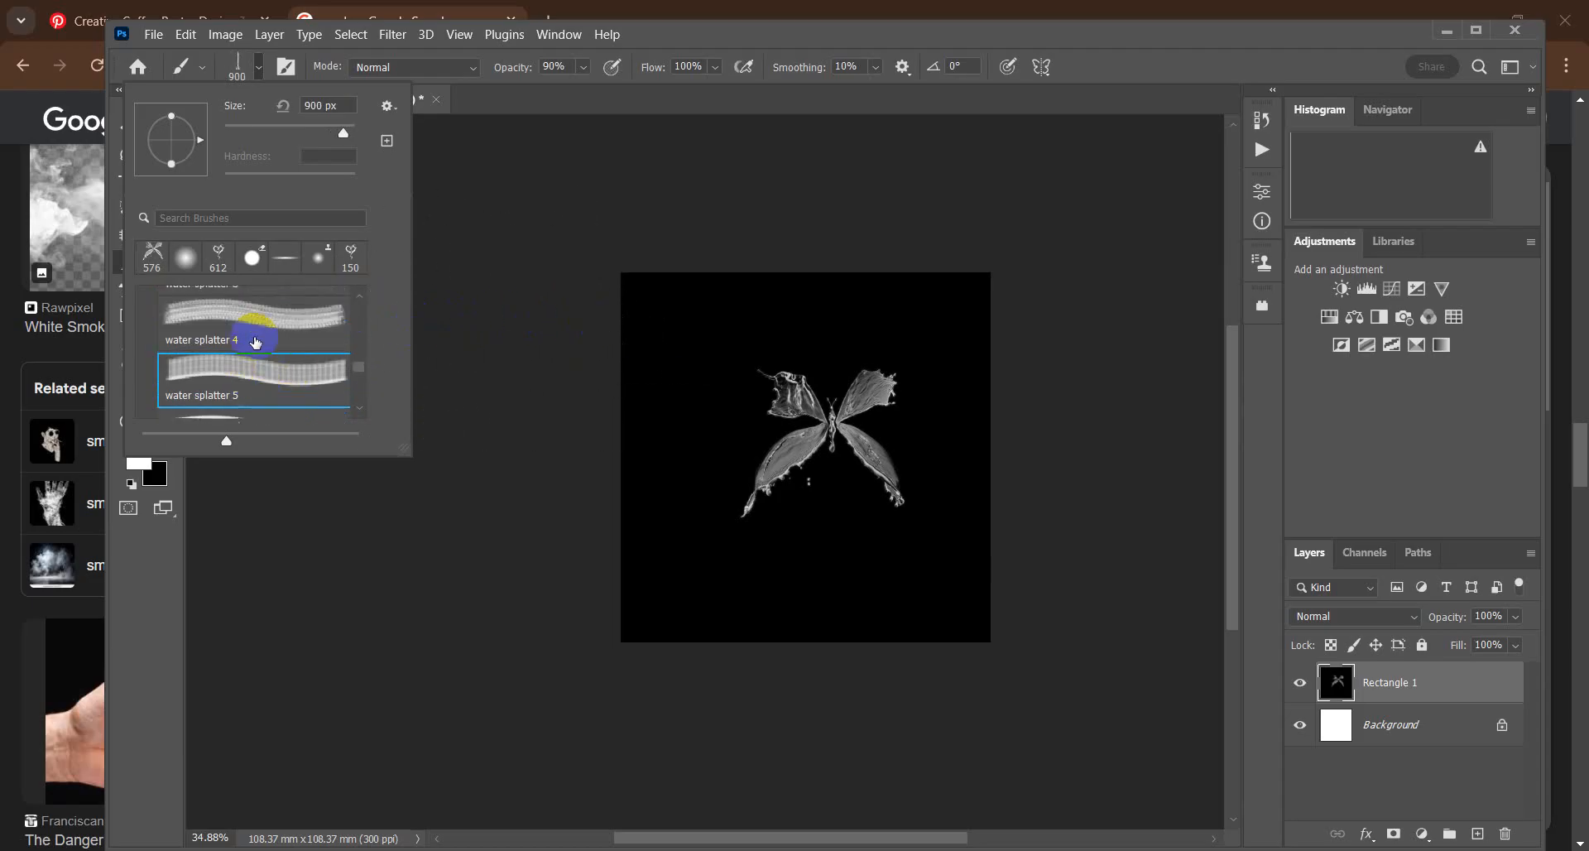
pyautogui.click(256, 335)
pyautogui.scroll(1, 266, 339)
pyautogui.click(265, 347)
pyautogui.scroll(1, 265, 347)
pyautogui.click(266, 351)
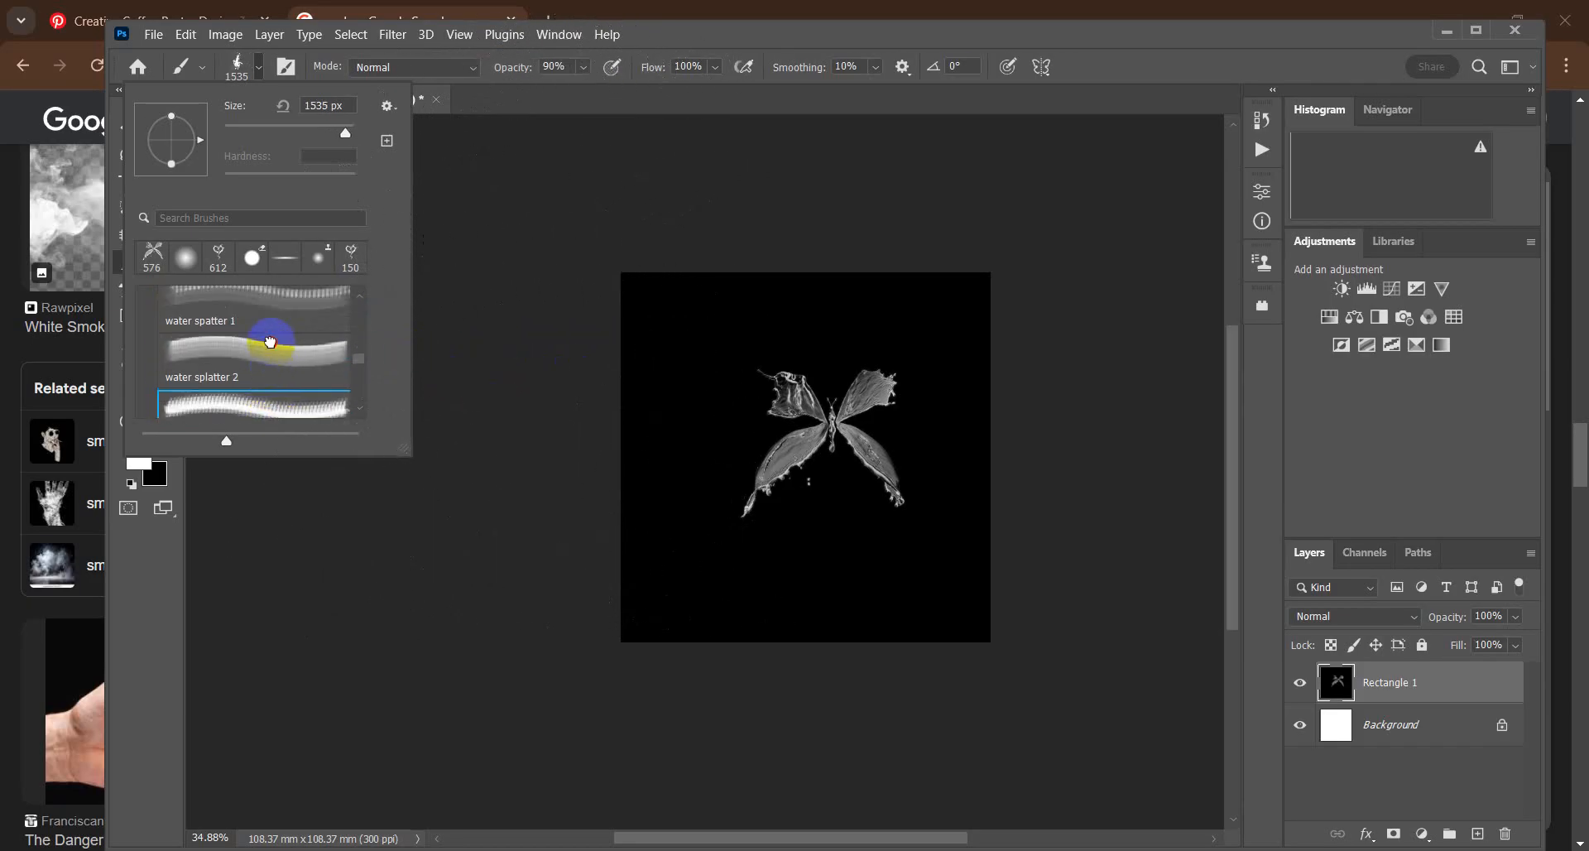
pyautogui.scroll(1, 305, 351)
pyautogui.click(282, 337)
# Step: Examine the remaining water splash brushes, from ist2_9899271-blue-water-splash.jpg through istockphoto_10379893-water-splash.jpg to smoke.jpg
pyautogui.scroll(-2, 266, 346)
pyautogui.scroll(-3, 263, 351)
pyautogui.click(231, 372)
pyautogui.scroll(-3, 248, 376)
pyautogui.click(252, 391)
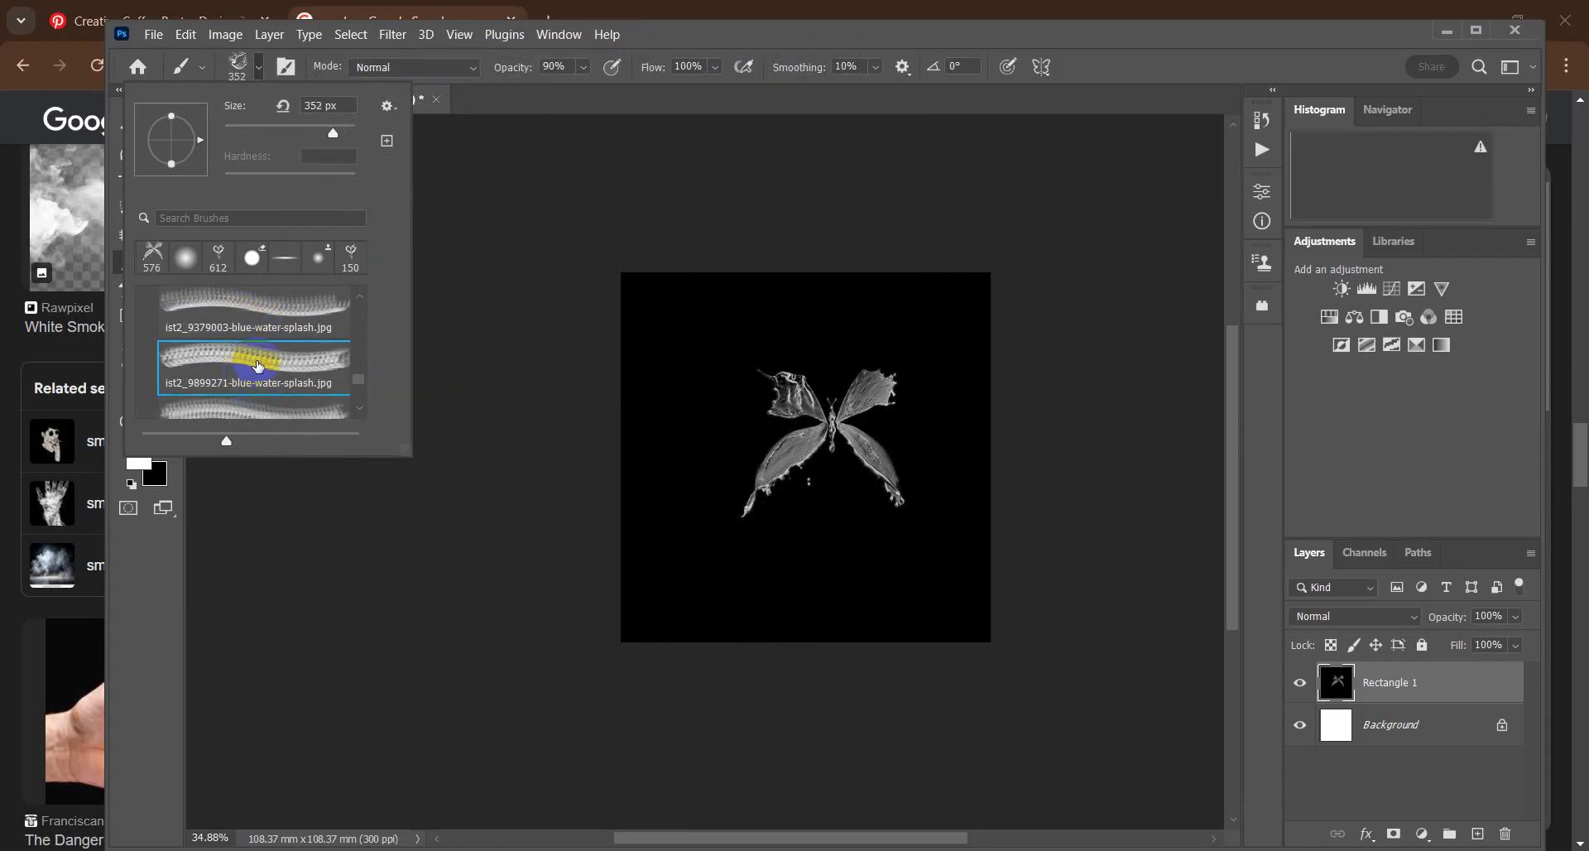
pyautogui.scroll(-1, 224, 347)
pyautogui.click(224, 347)
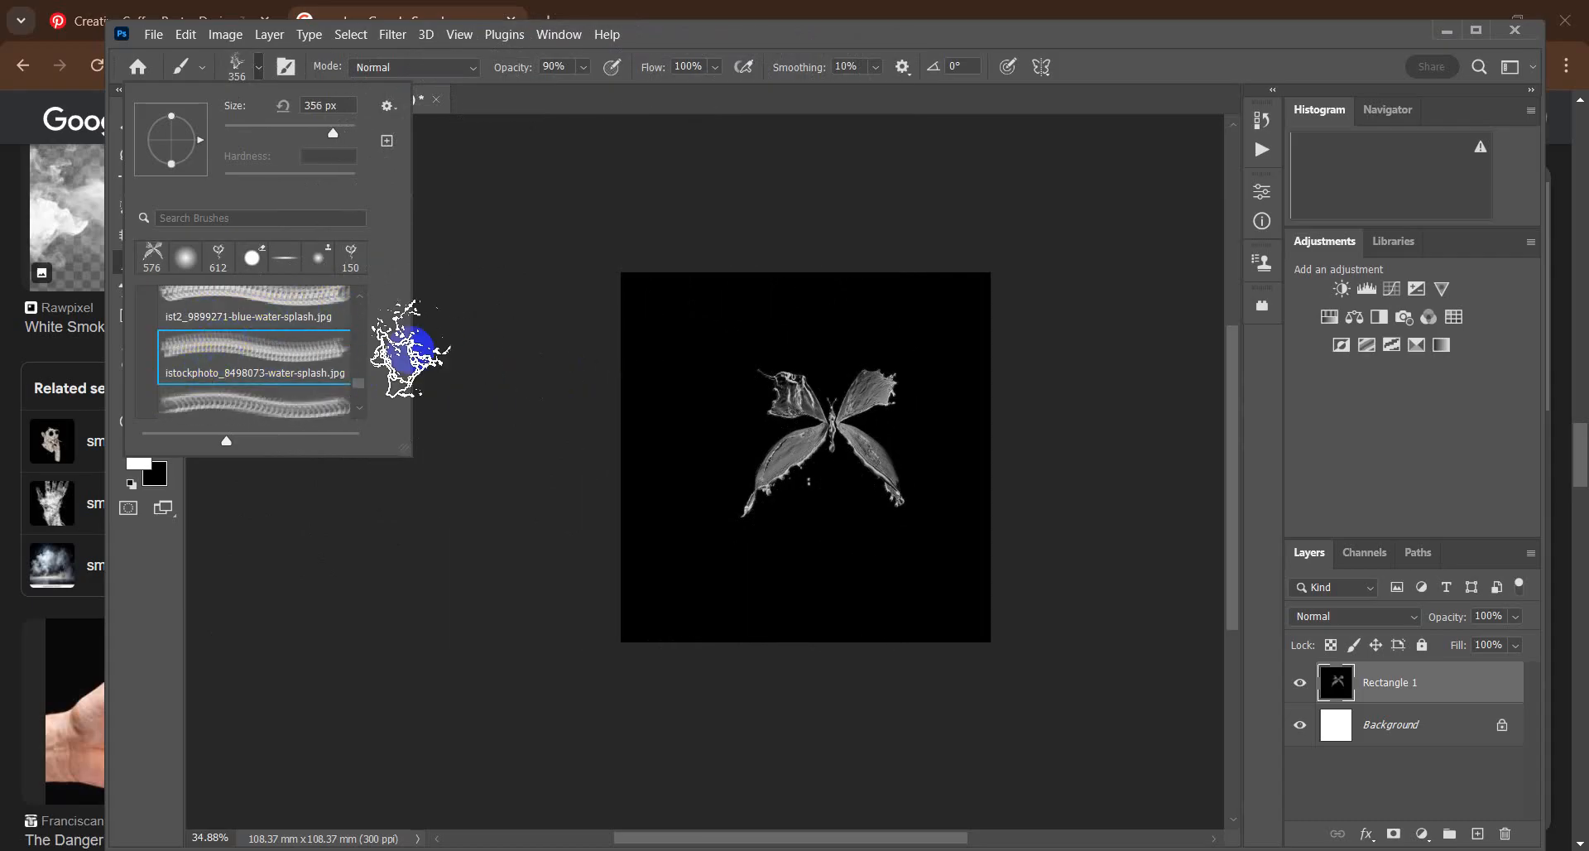
pyautogui.scroll(-1, 266, 364)
pyautogui.click(244, 374)
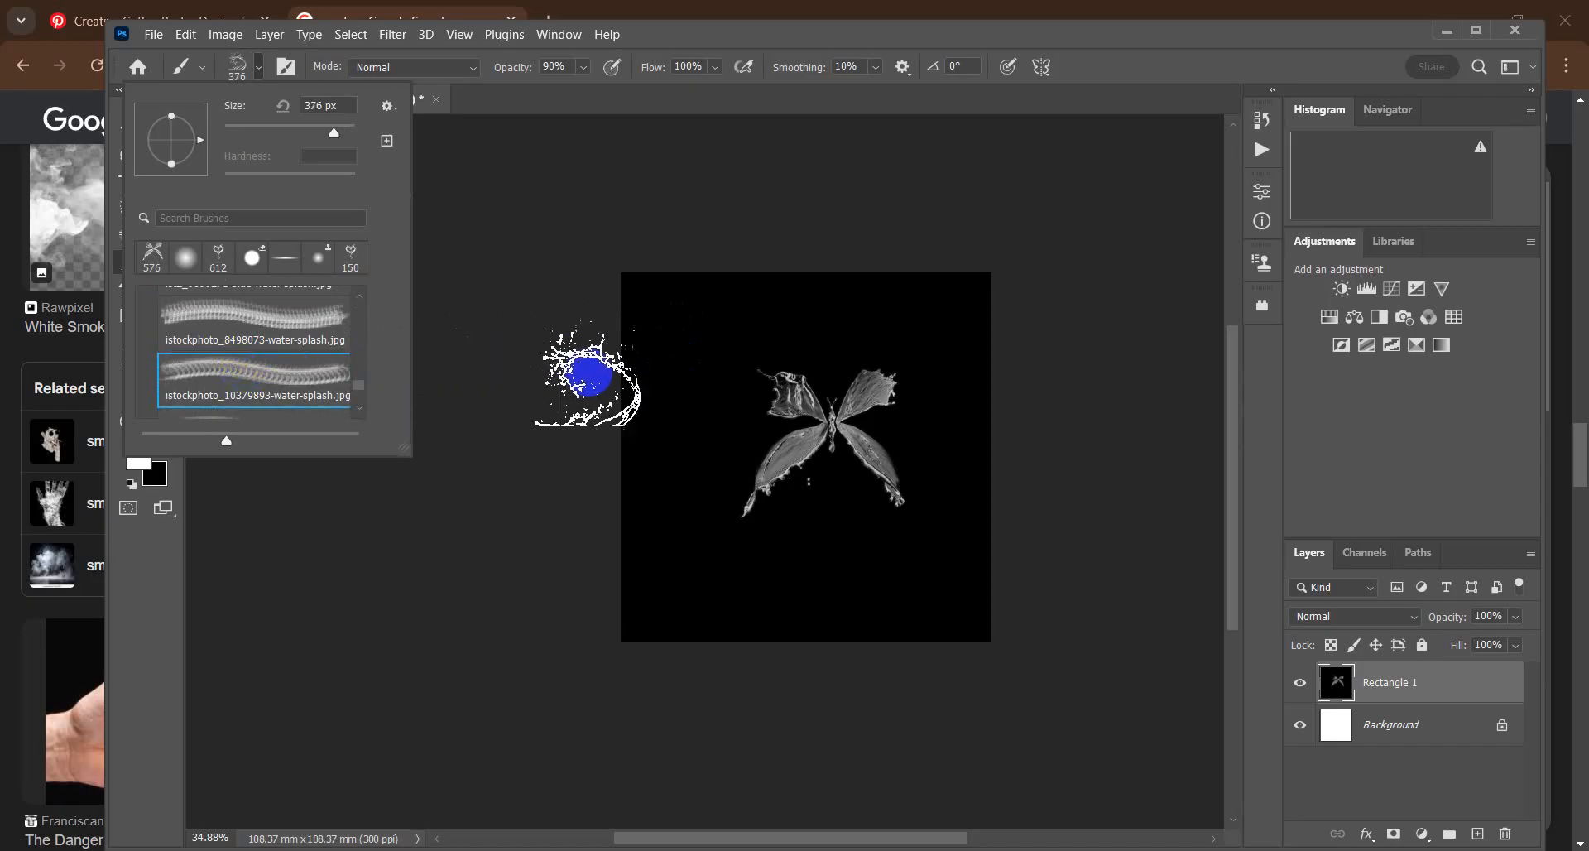
pyautogui.click(220, 374)
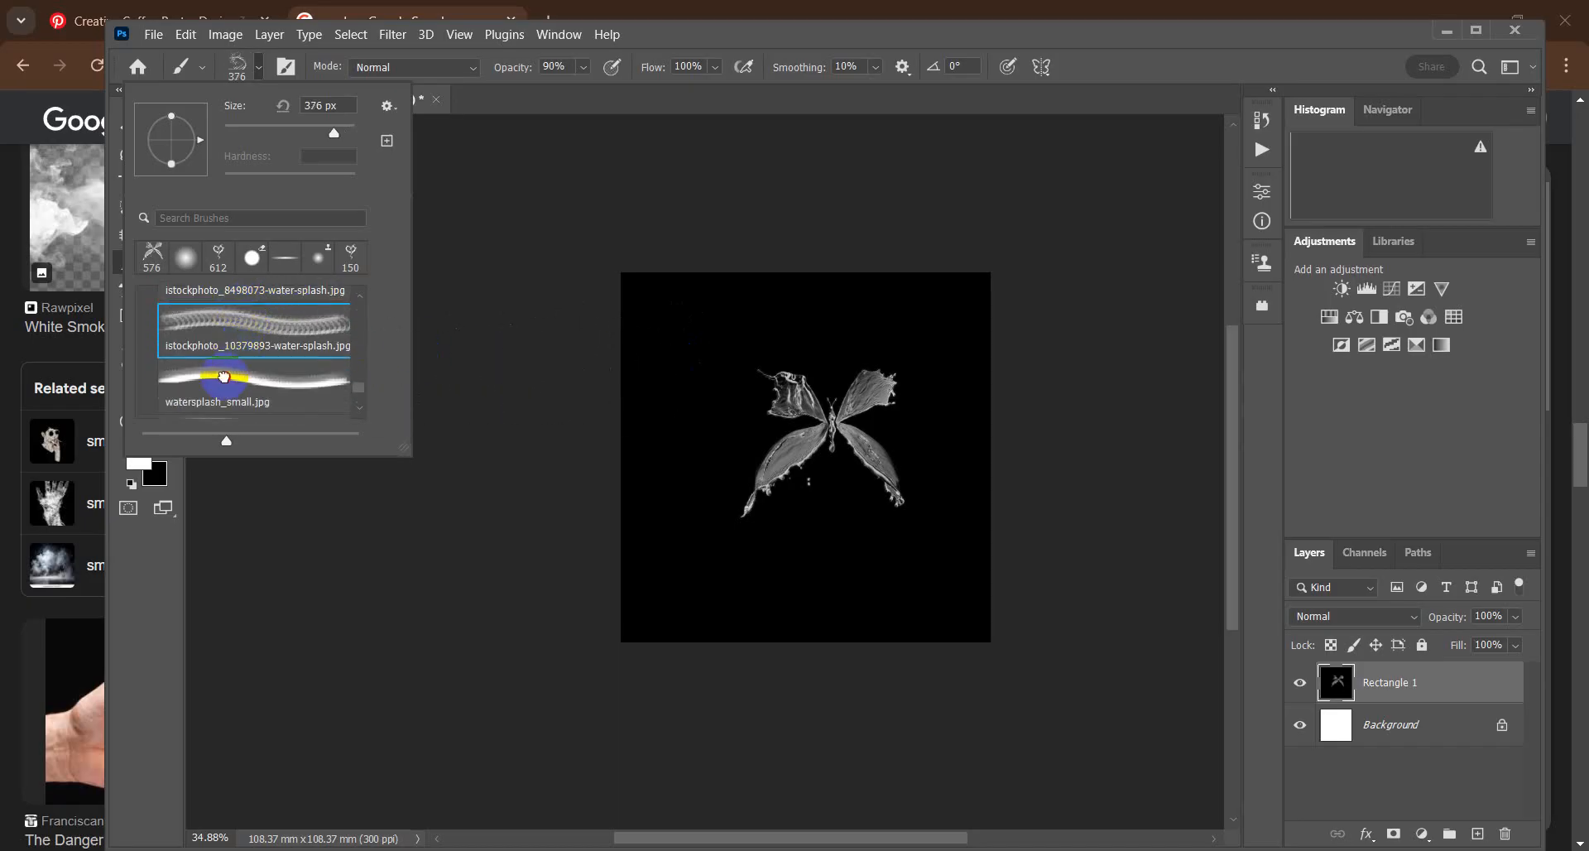
pyautogui.scroll(-1, 212, 386)
pyautogui.click(212, 385)
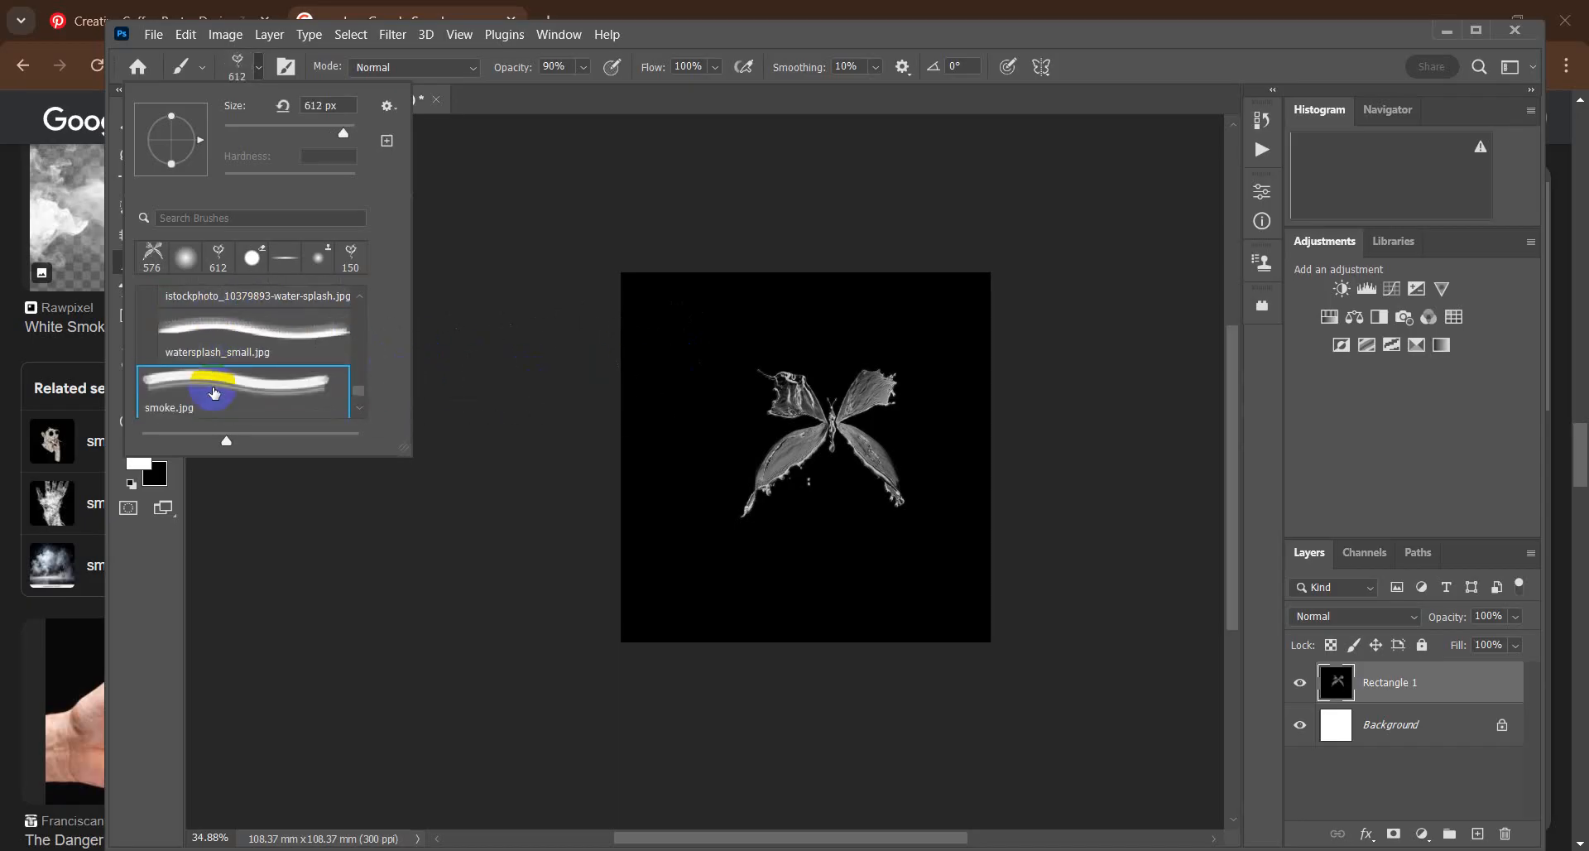
# Step: Choose the istockphoto_10379893-water-splash.jpg brush at 376 px, stamp it in the canvas's upper left corner and return to the Move tool
pyautogui.scroll(2, 214, 384)
pyautogui.click(346, 335)
pyautogui.click(677, 351)
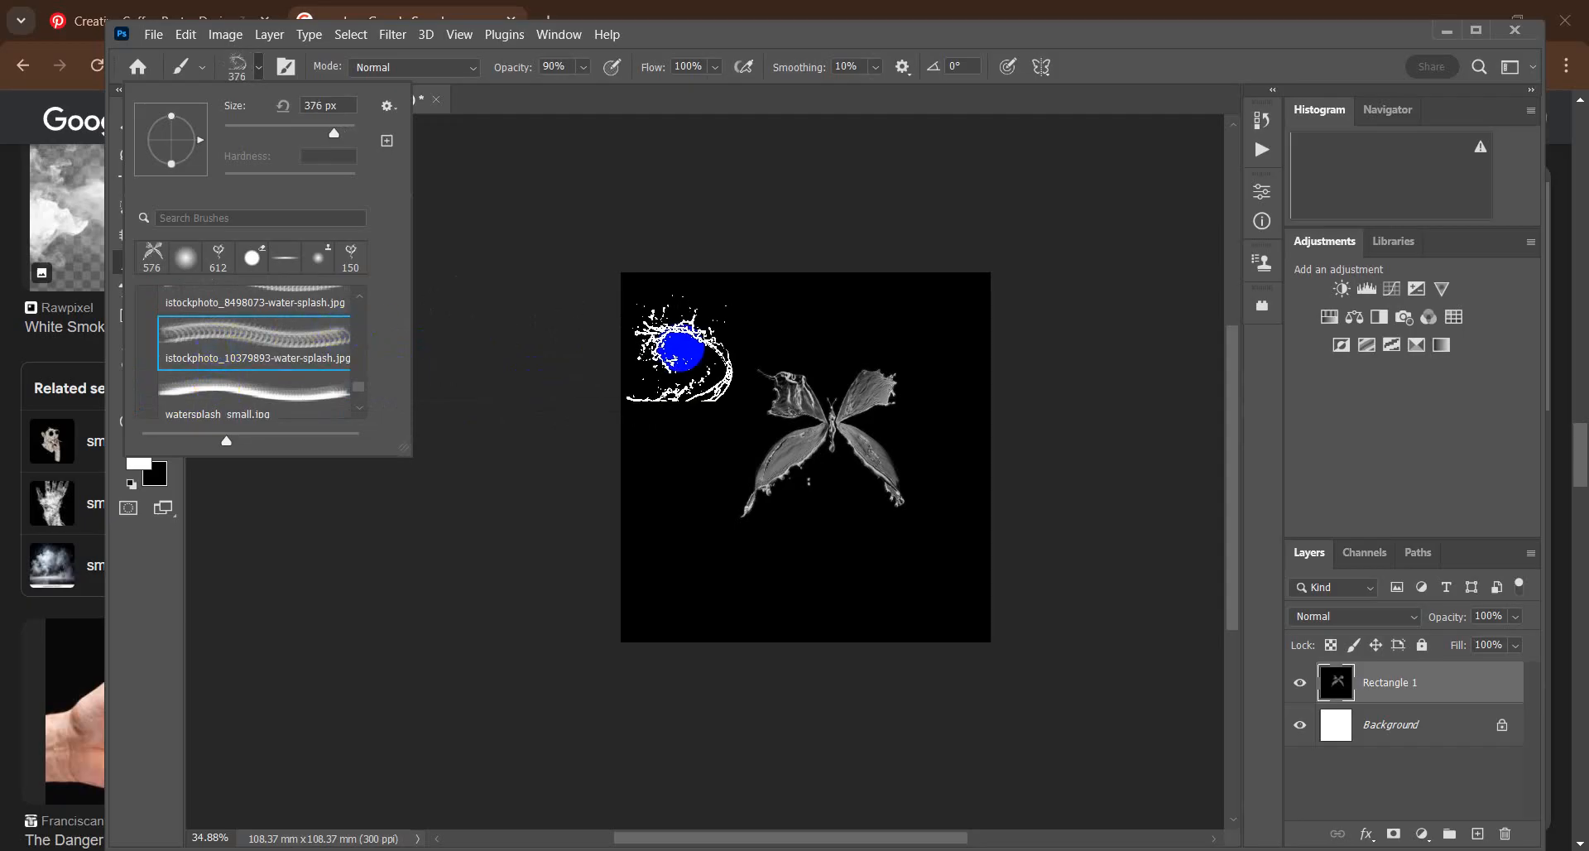
pyautogui.click(143, 136)
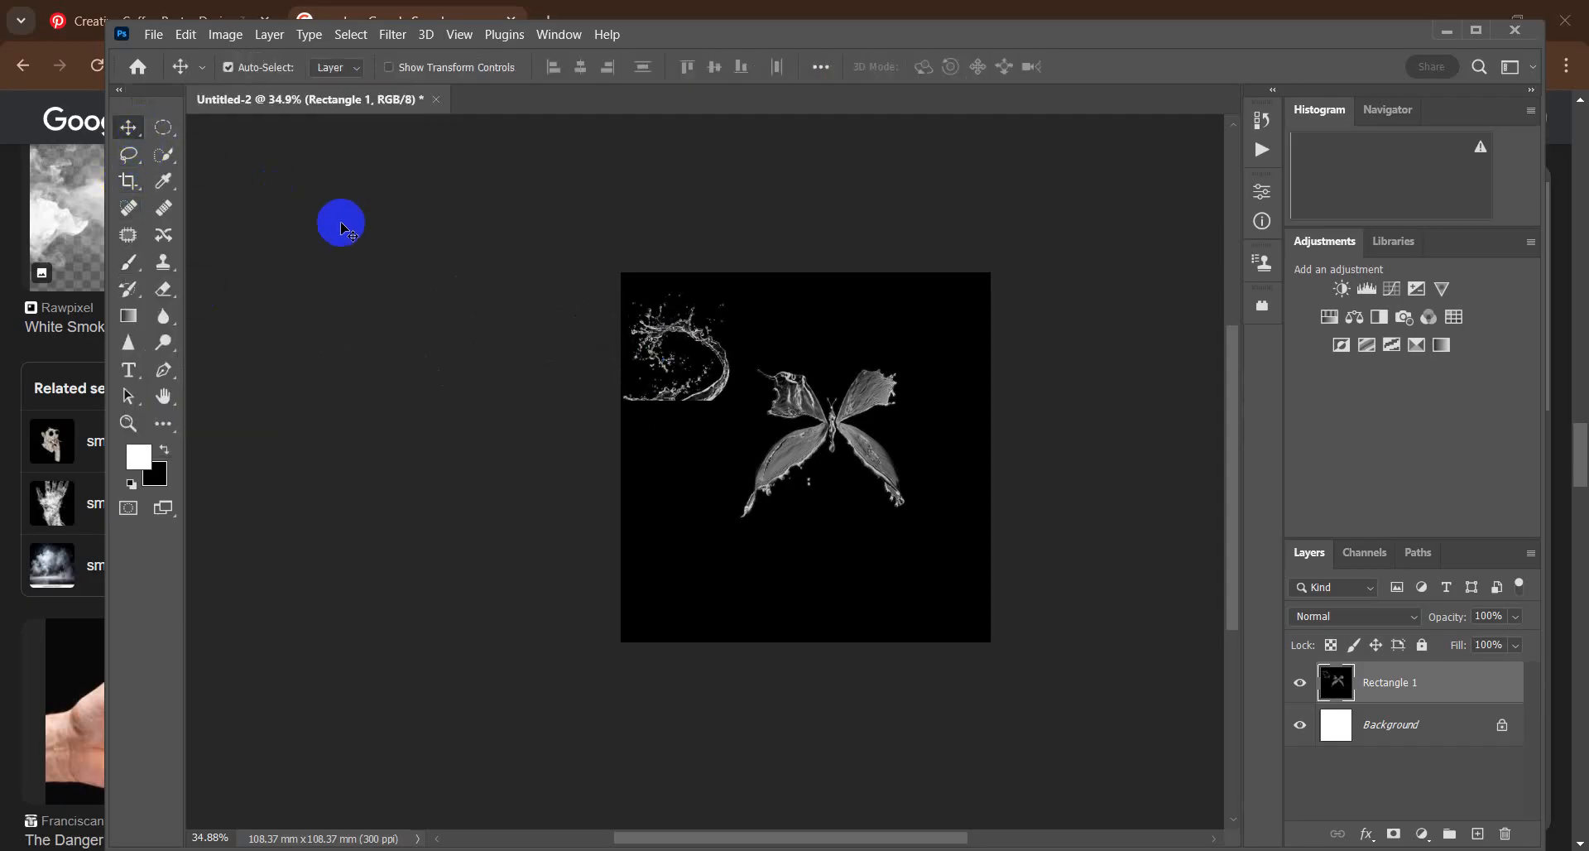
# Step: Undo the Rectangle 1 layer's shift and the butterfly and water splash stamps to restore plain black
pyautogui.scroll(5, 703, 389)
pyautogui.scroll(2, 704, 431)
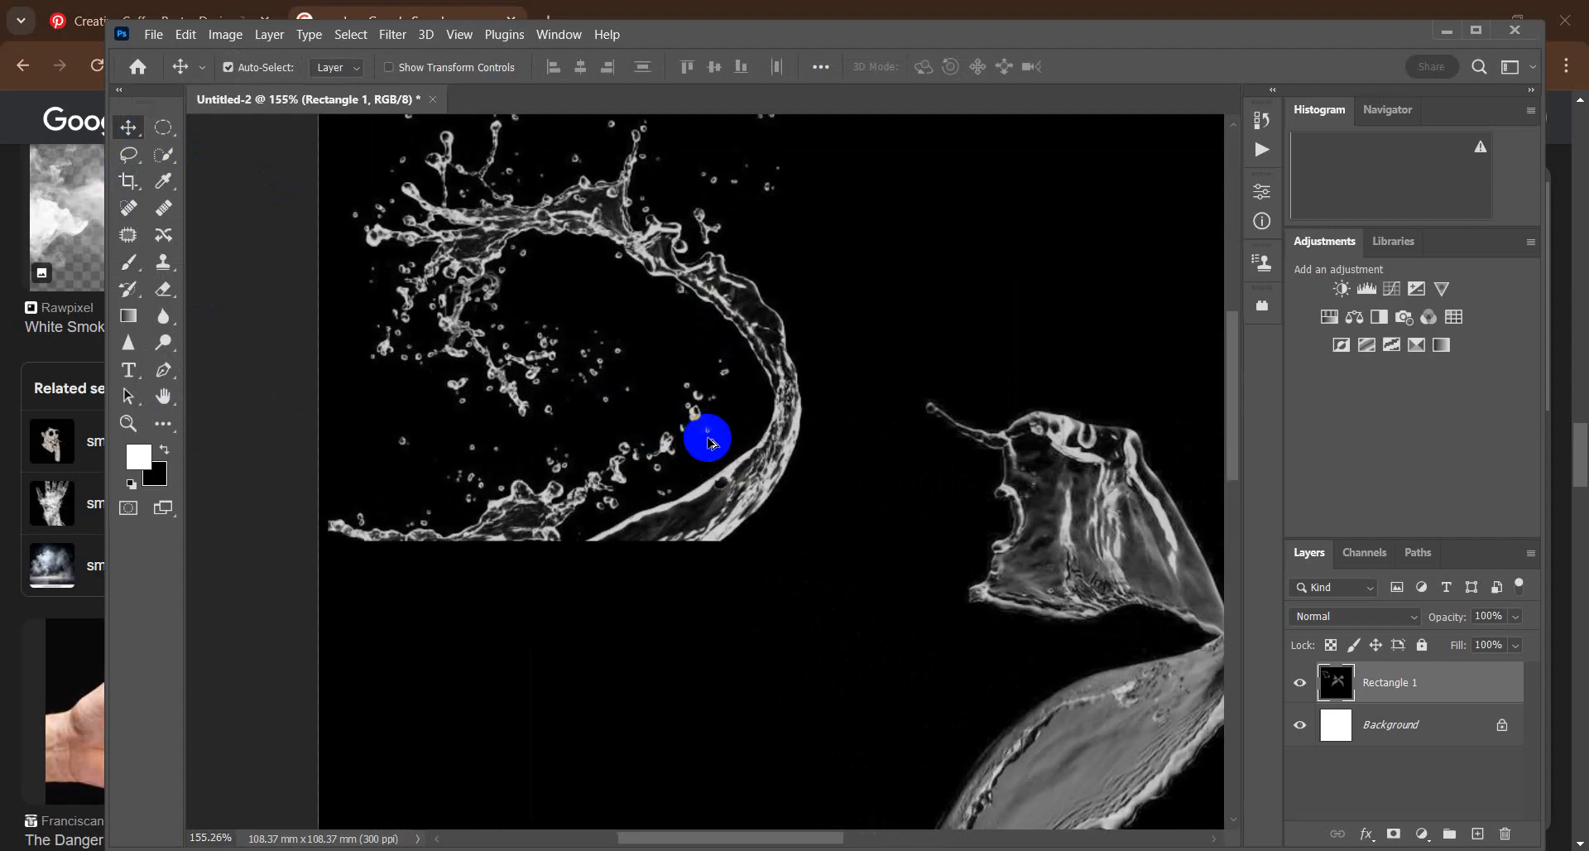
pyautogui.moveTo(732, 480); pyautogui.dragTo(788, 501)
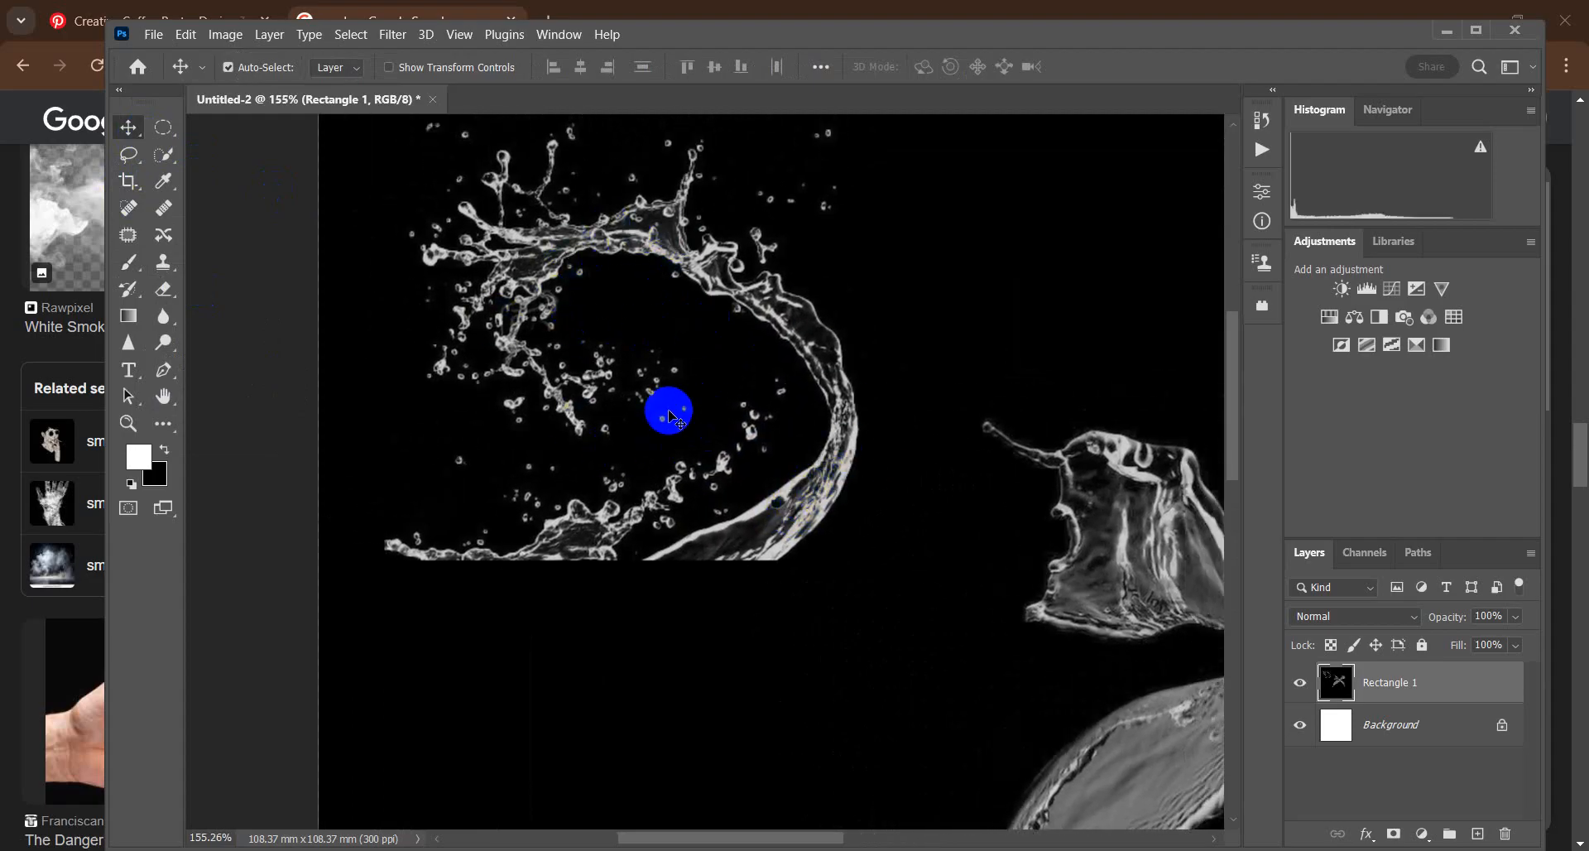
pyautogui.scroll(-5, 662, 411)
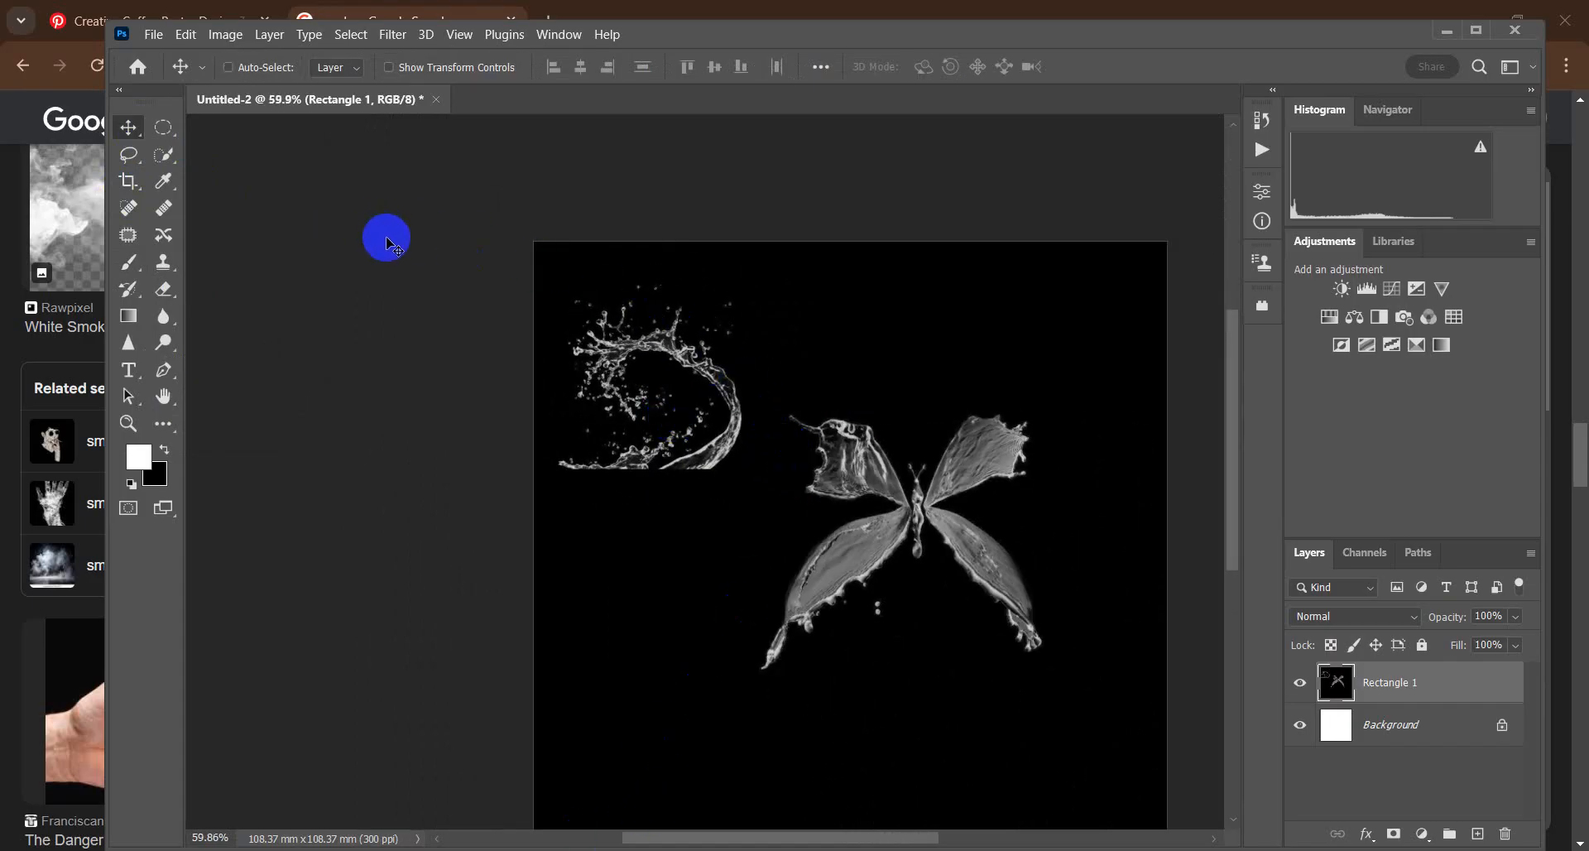
pyautogui.hotkey('ctrl', 'z')
pyautogui.hotkey('ctrl', 'z')
pyautogui.hotkey('ctrl', 'z')
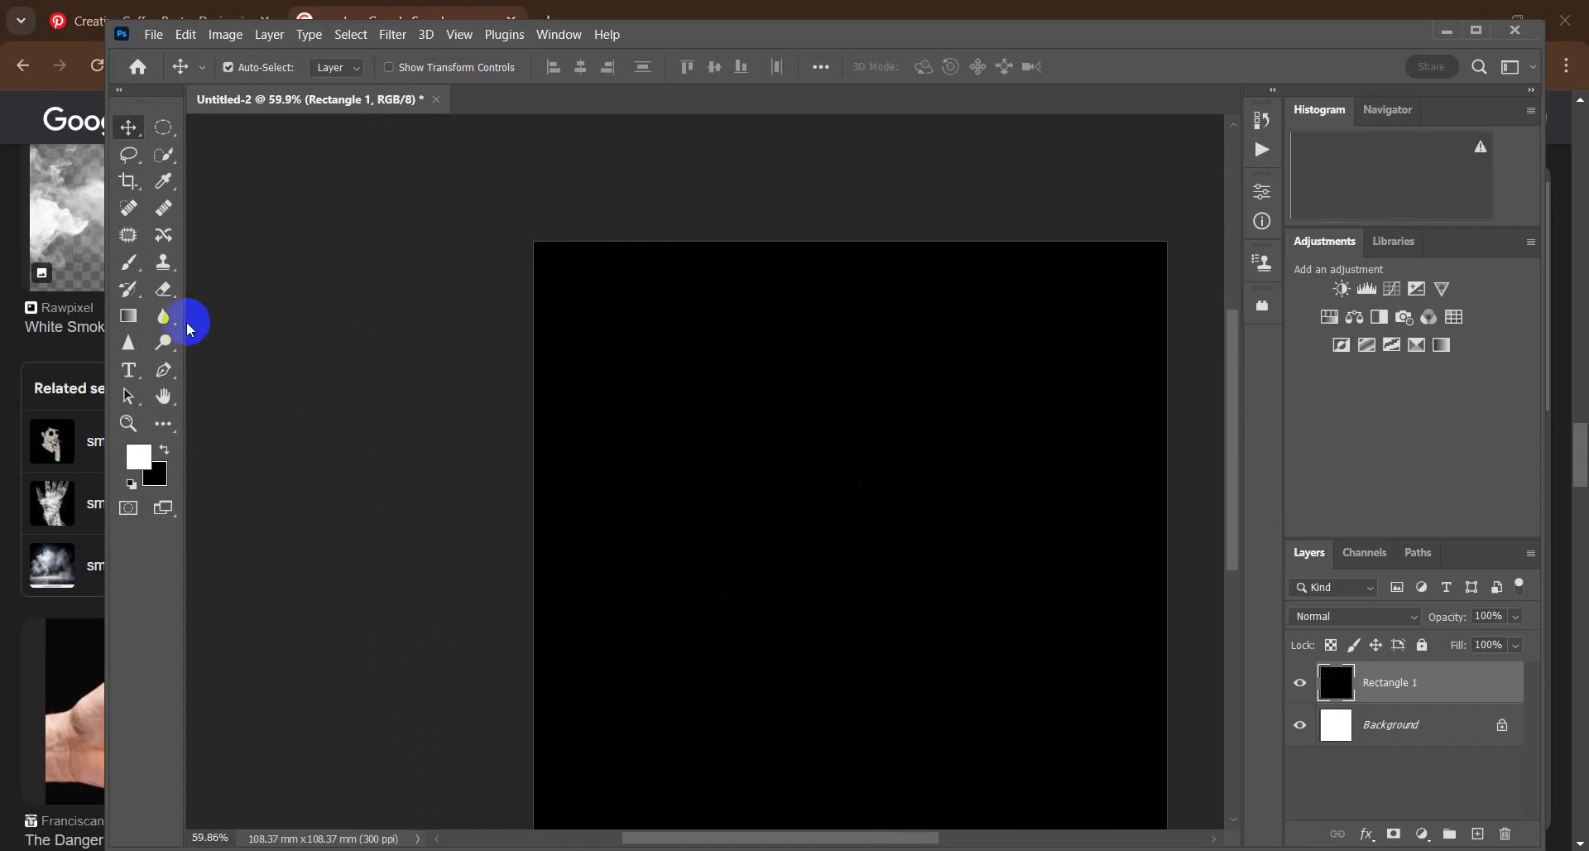
# Step: Set the water splash brush to 1000 px and stamp it once in white across the lower part of the black canvas
pyautogui.click(128, 262)
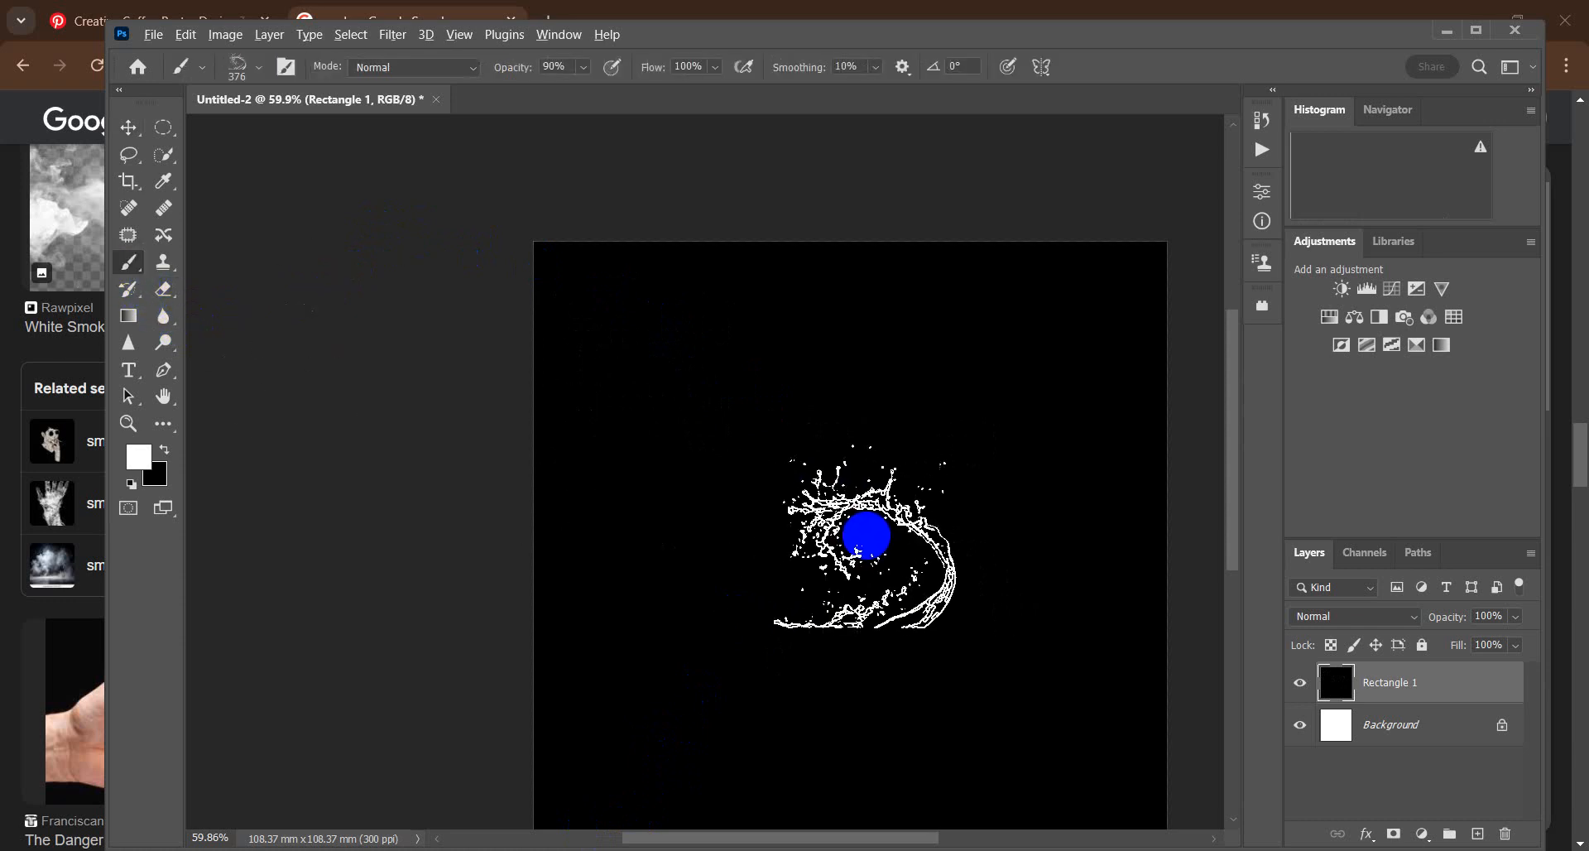
pyautogui.scroll(-2, 865, 539)
pyautogui.press(']')
pyautogui.press(']')
pyautogui.press(']')
pyautogui.press(']')
pyautogui.press(']')
pyautogui.press(']')
pyautogui.press(']')
pyautogui.press(']')
pyautogui.press(']')
pyautogui.press(']')
pyautogui.press(']')
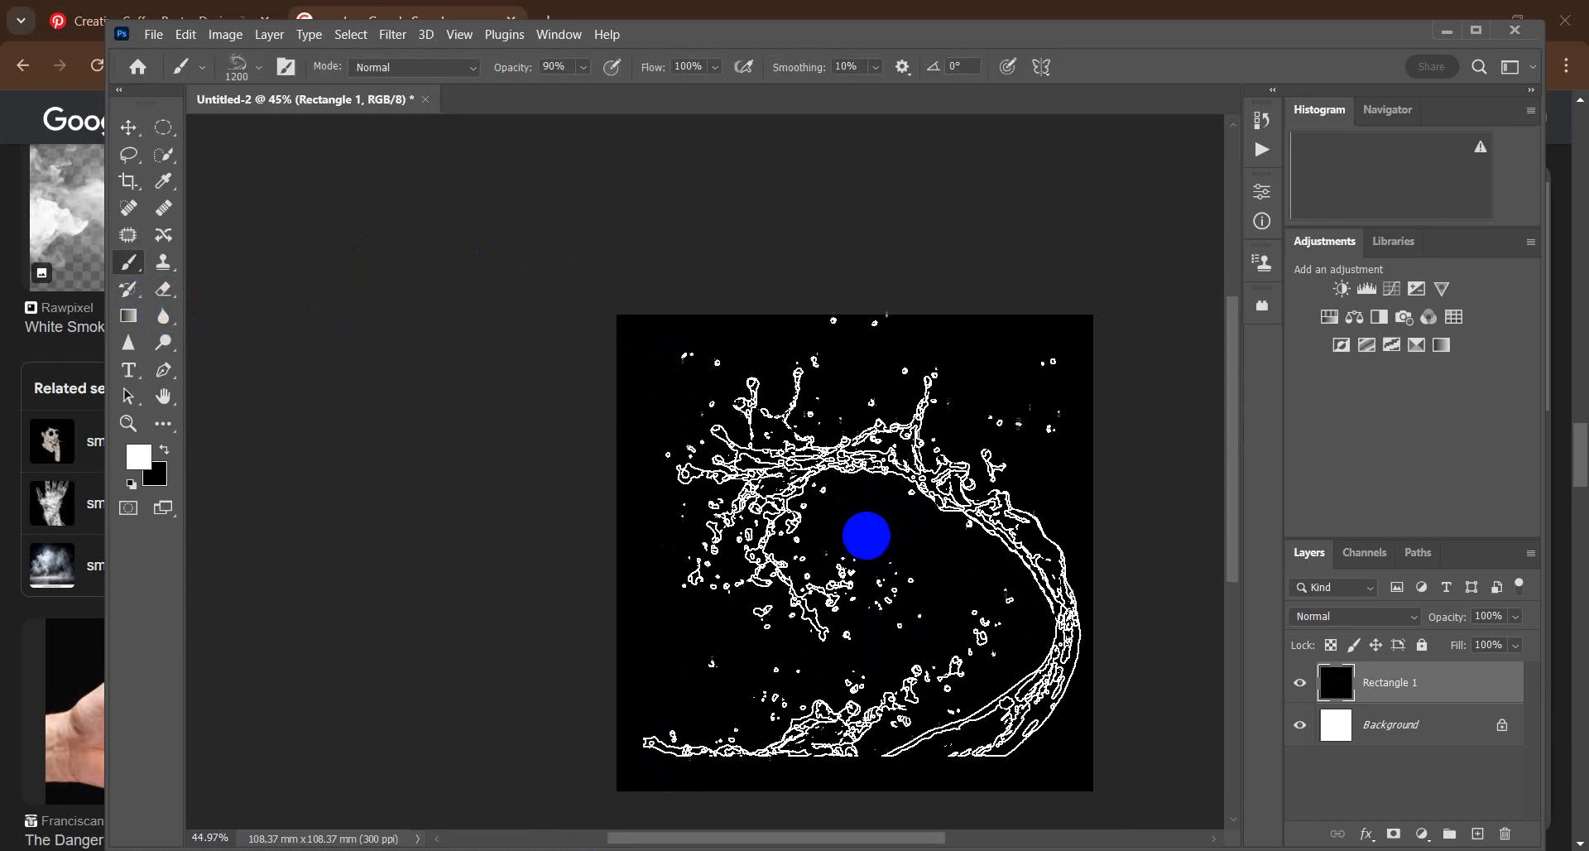
pyautogui.press('[')
pyautogui.press('[')
pyautogui.press('[')
pyautogui.press('[')
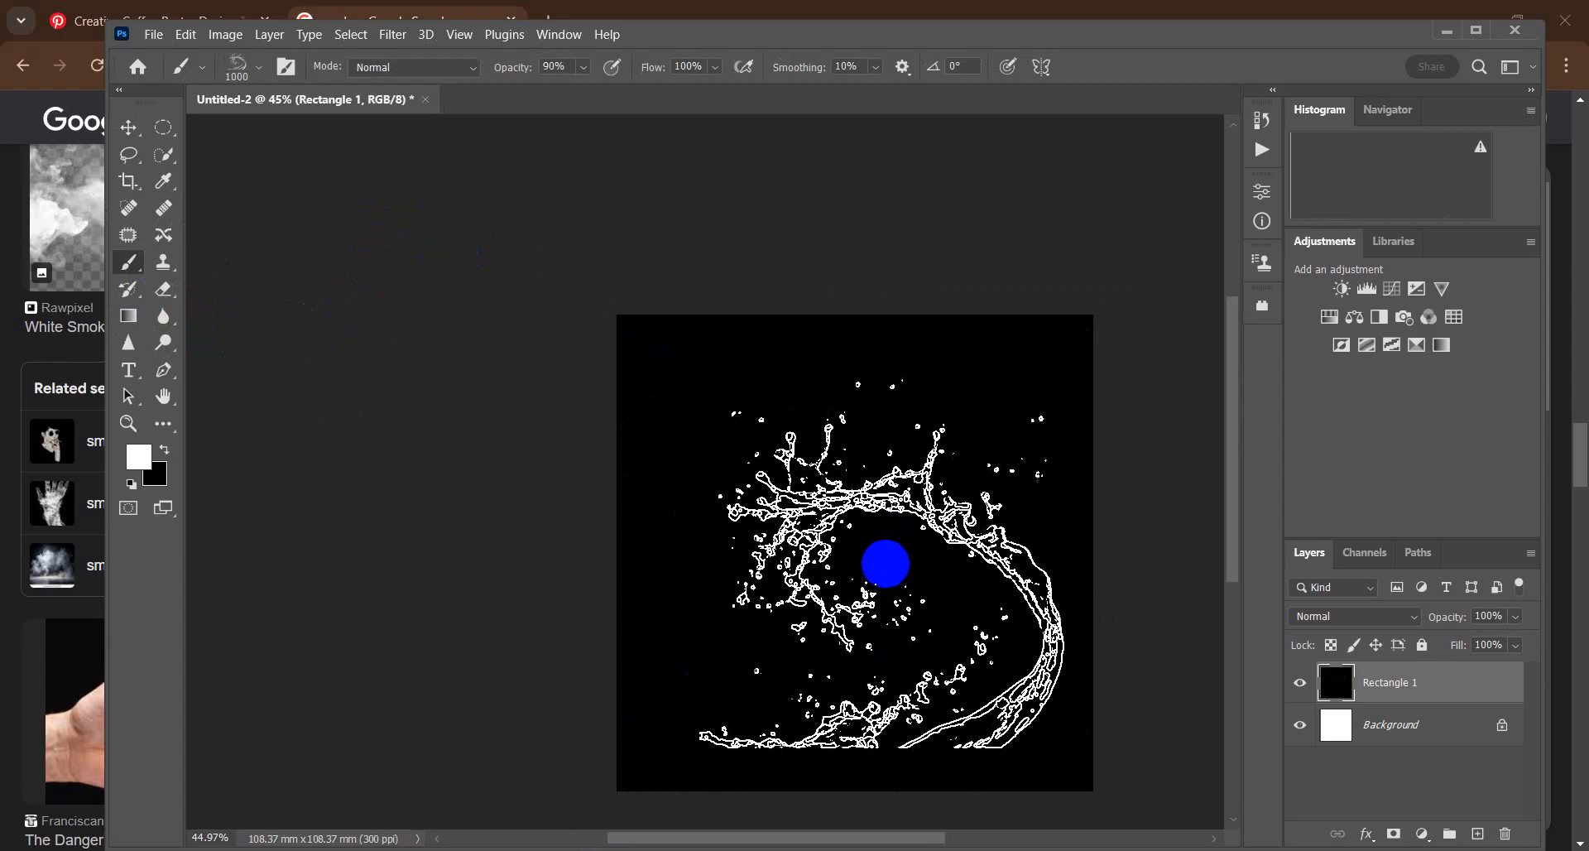
pyautogui.click(890, 605)
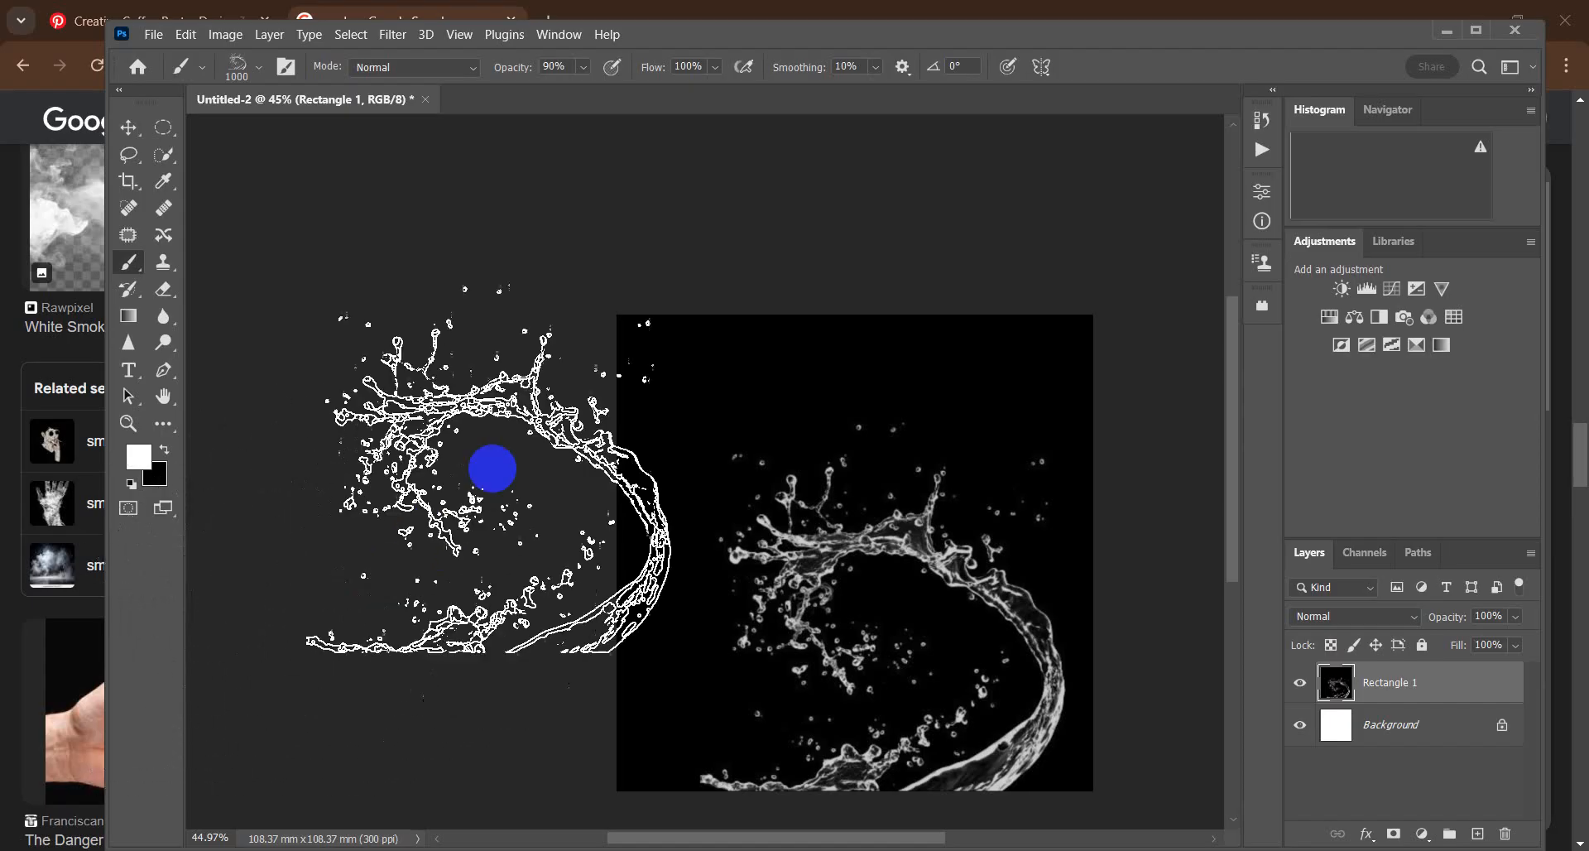
# Step: Delete the black Rectangle 1 layer together with the large water splash stamped on it
pyautogui.click(126, 128)
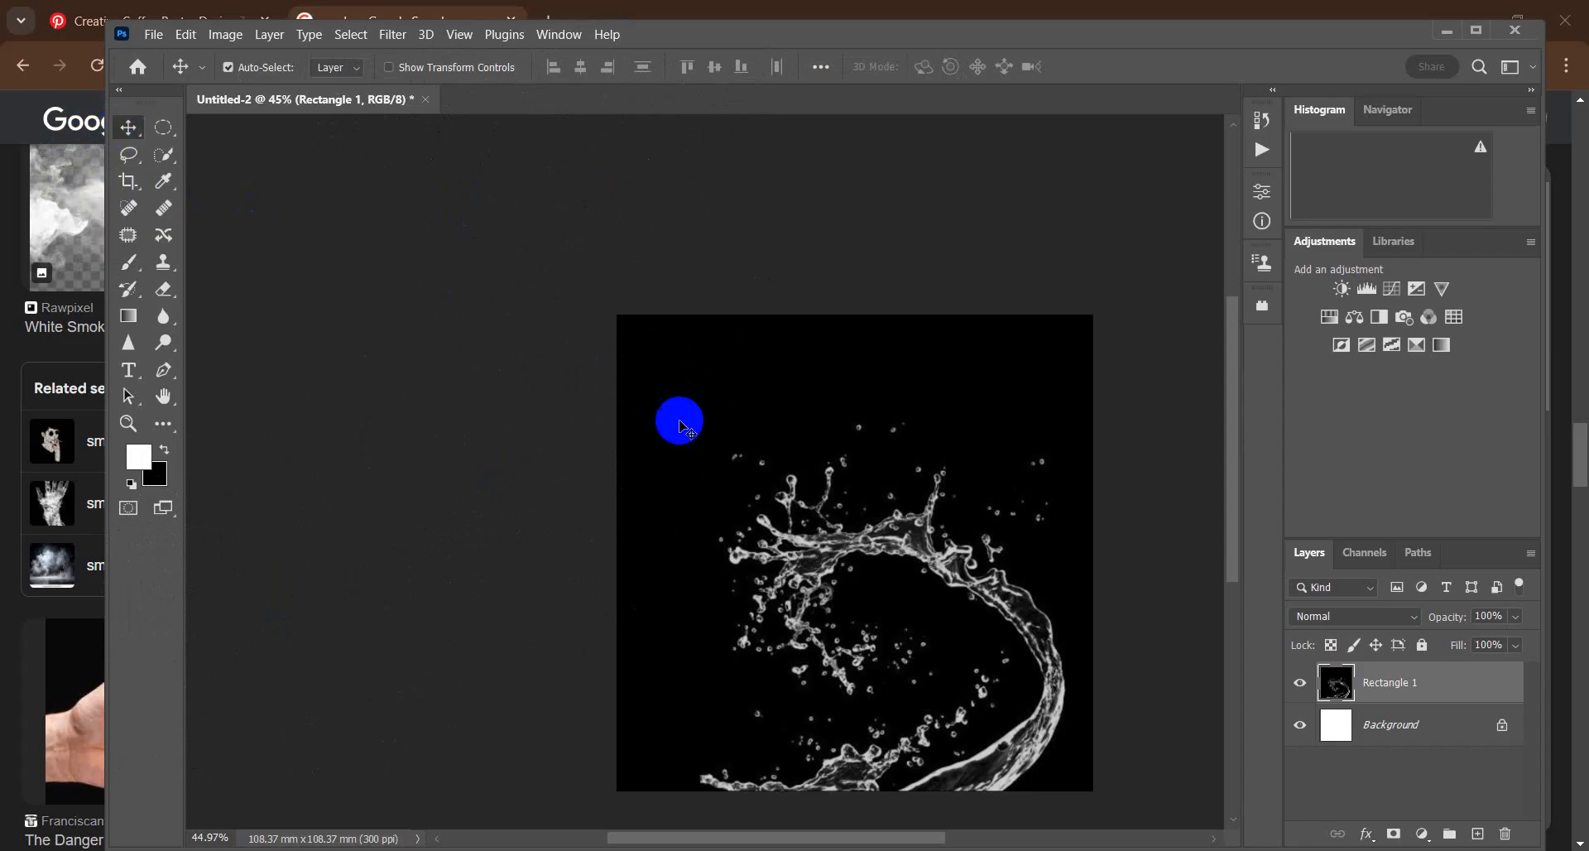
pyautogui.moveTo(812, 557); pyautogui.dragTo(788, 471)
pyautogui.press('Delete')
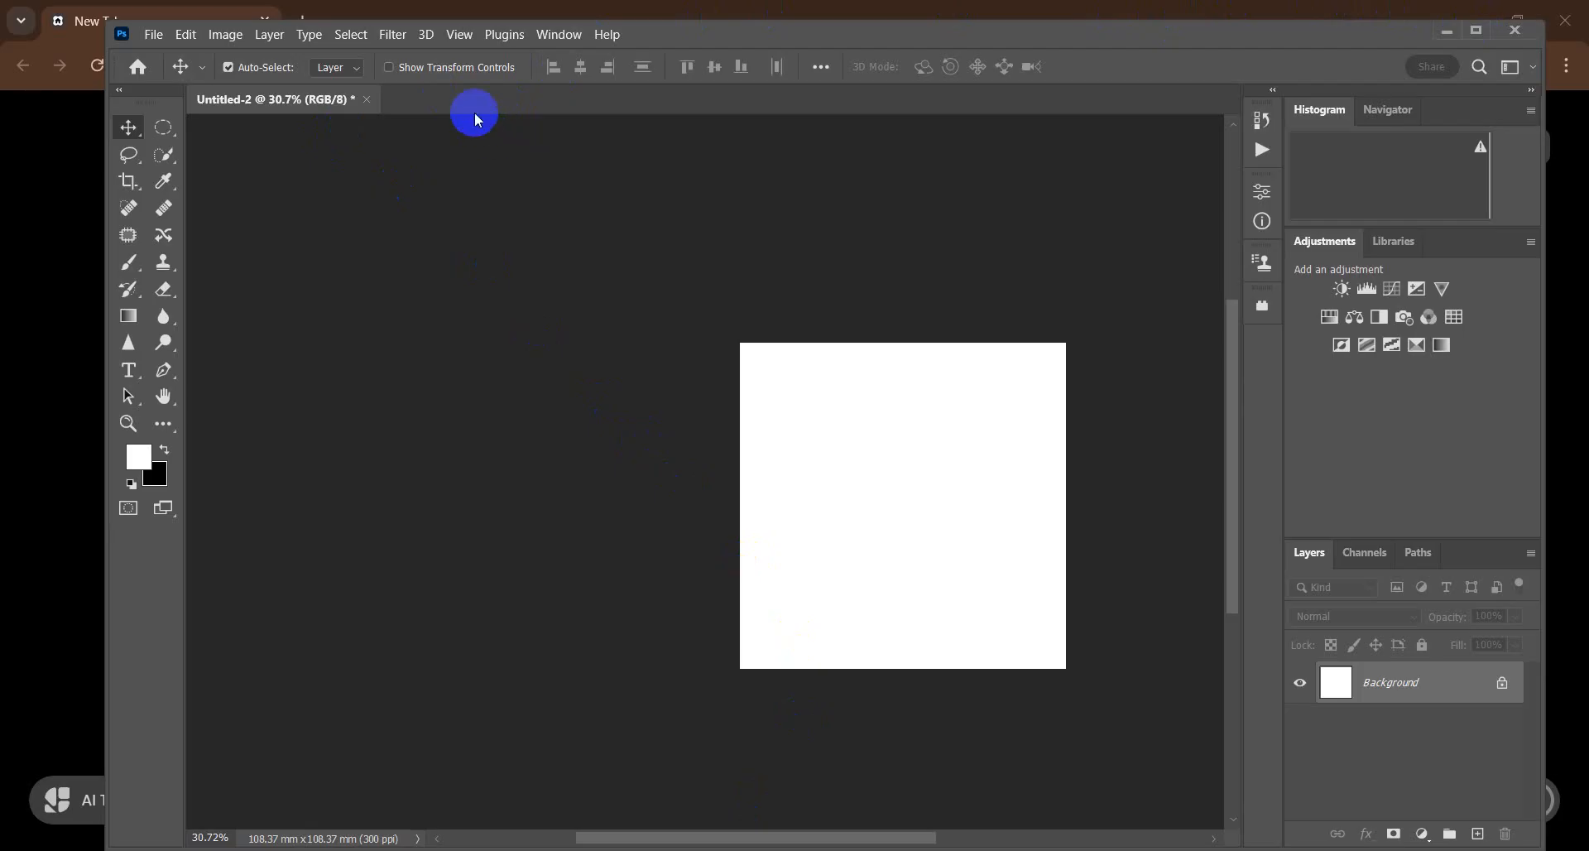
pyautogui.click(961, 390)
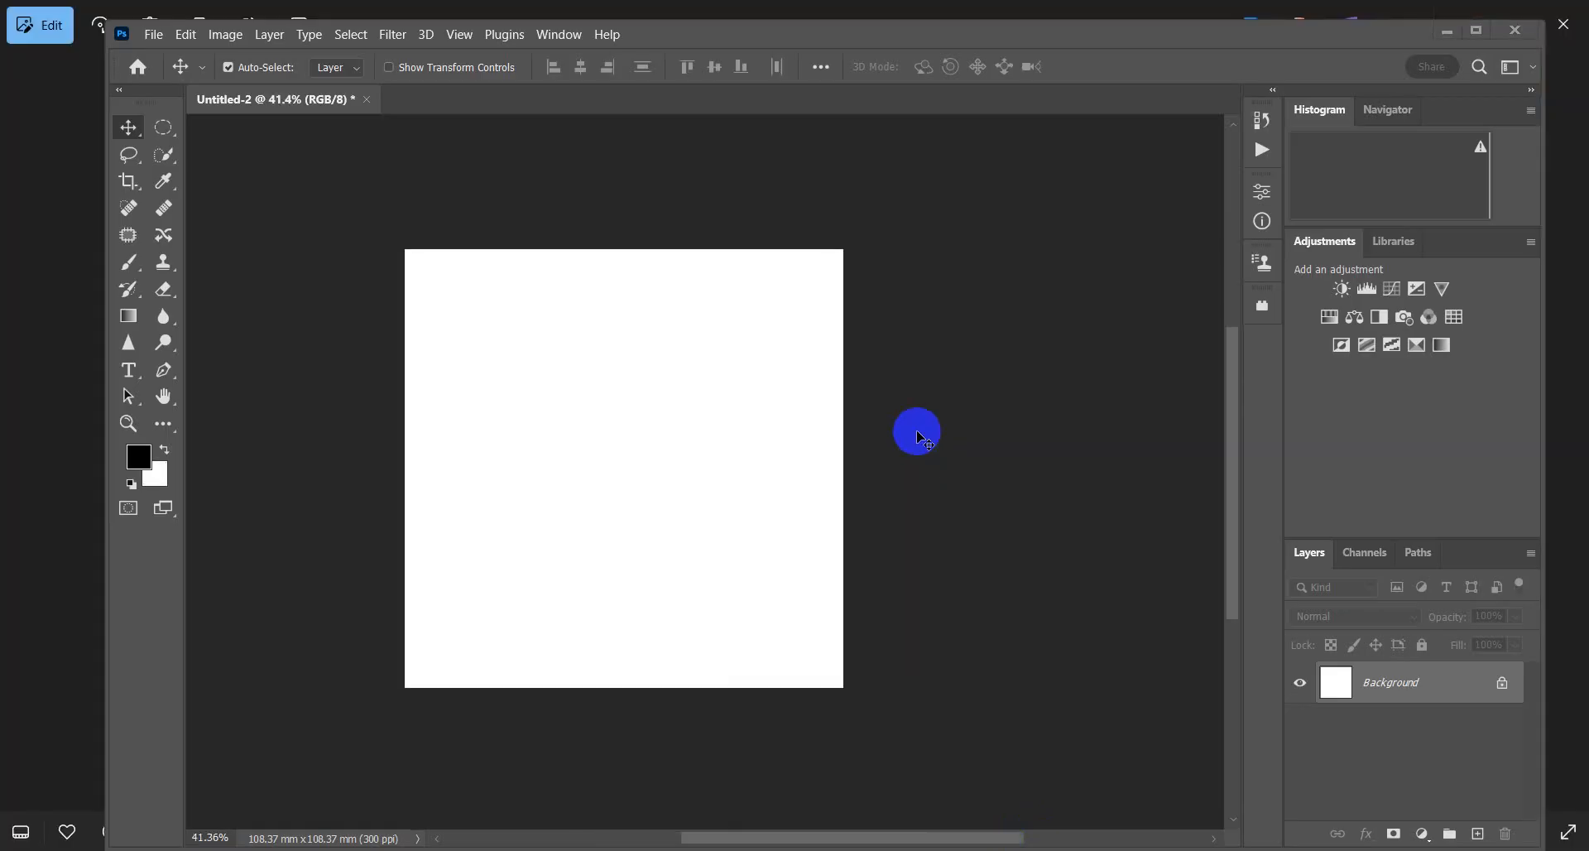
pyautogui.click(499, 290)
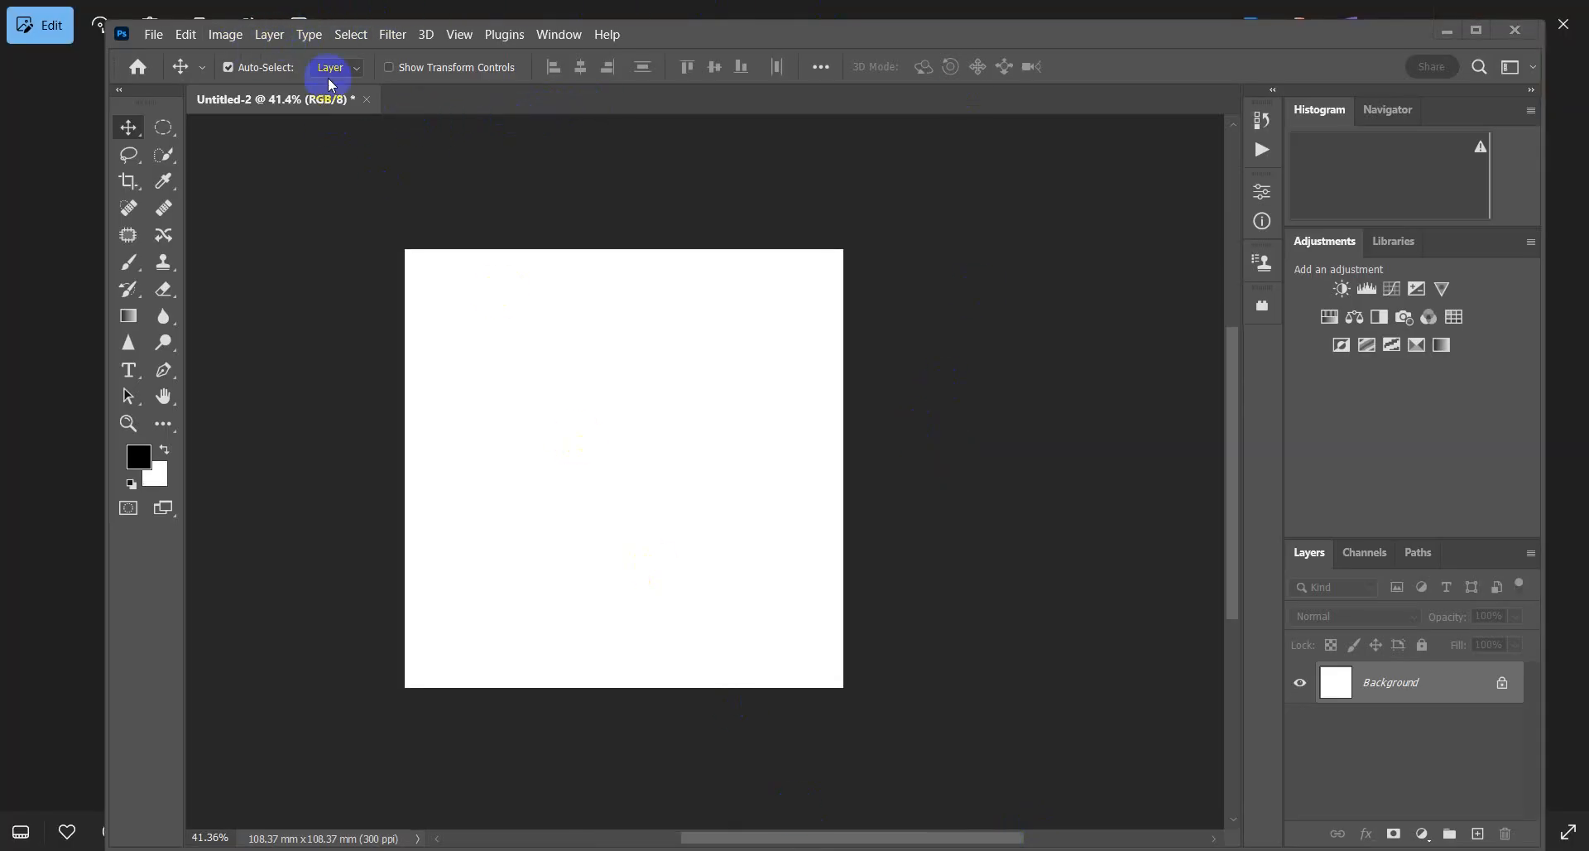
pyautogui.click(149, 38)
pyautogui.click(162, 69)
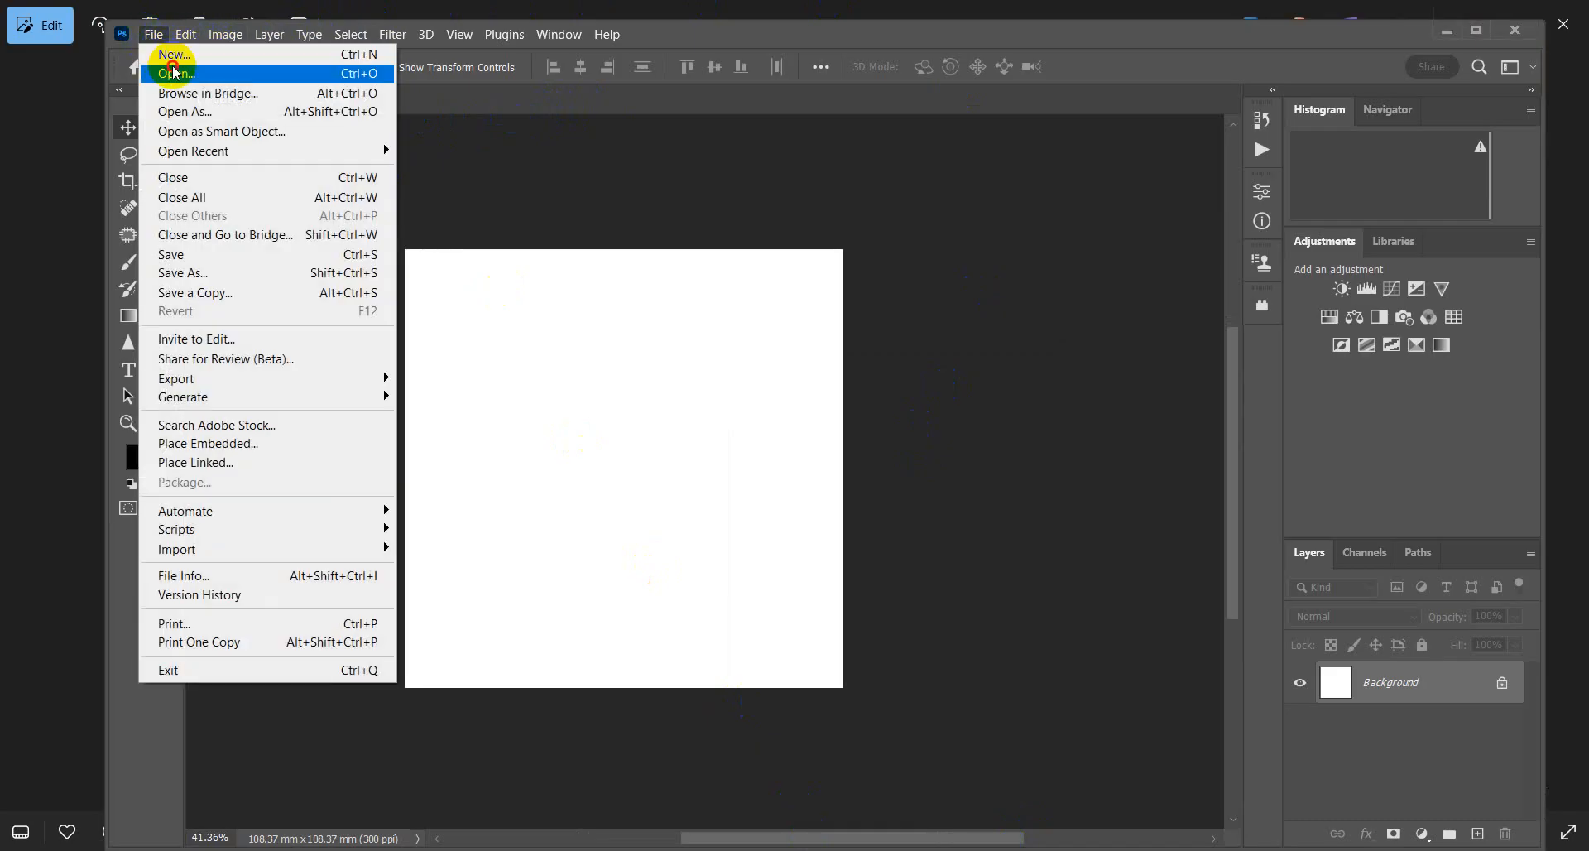
pyautogui.click(379, 235)
pyautogui.keyDown('ctrl'); pyautogui.click(643, 209); pyautogui.keyUp('ctrl')
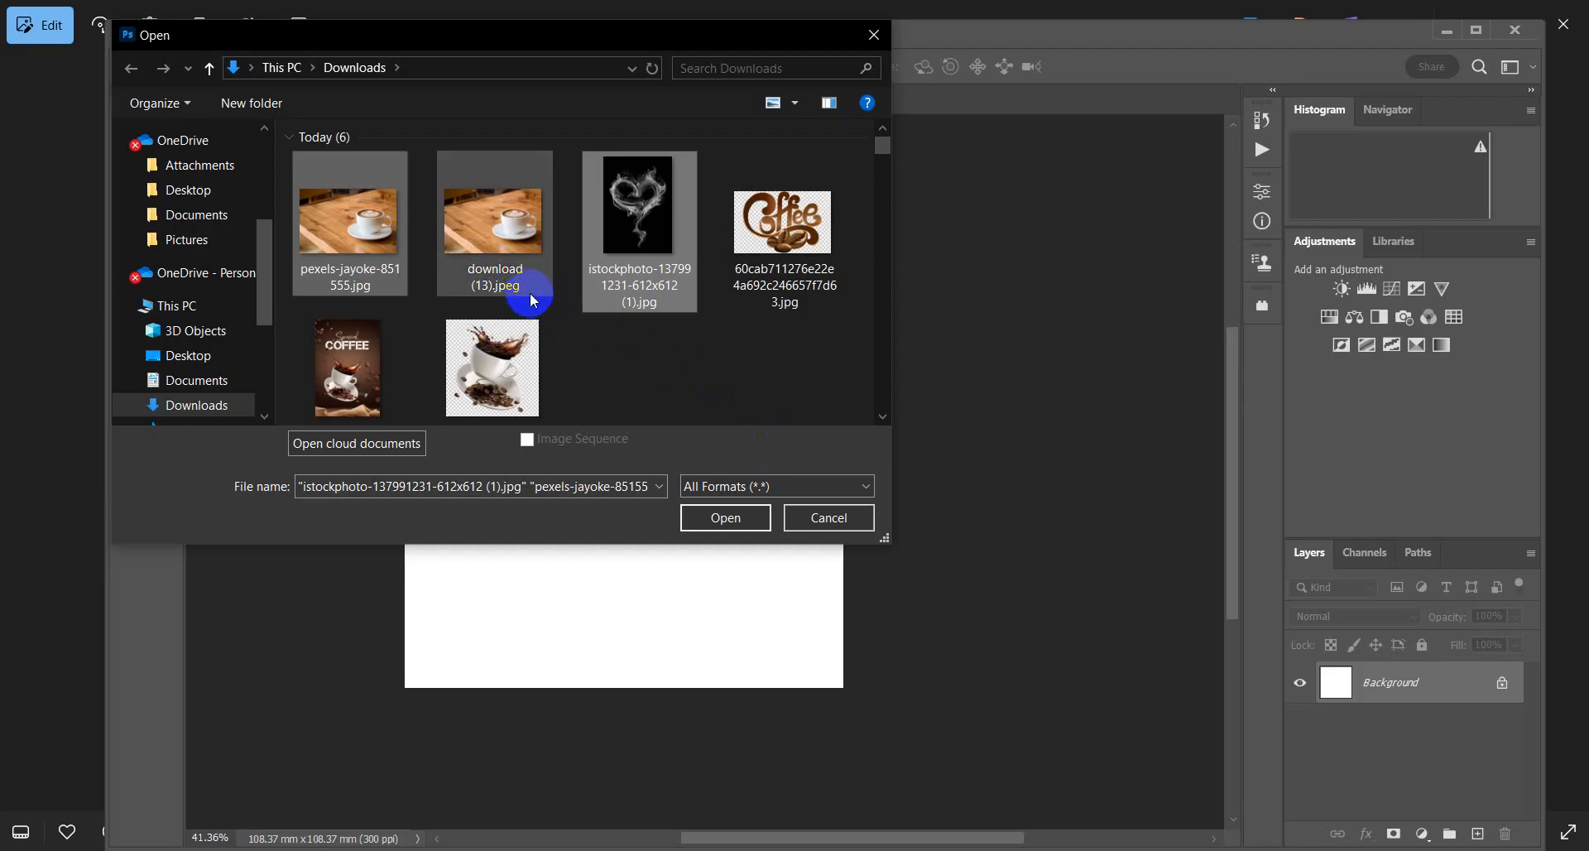
pyautogui.keyDown('ctrl'); pyautogui.click(623, 166); pyautogui.keyUp('ctrl')
pyautogui.keyDown('ctrl'); pyautogui.click(634, 237); pyautogui.keyUp('ctrl')
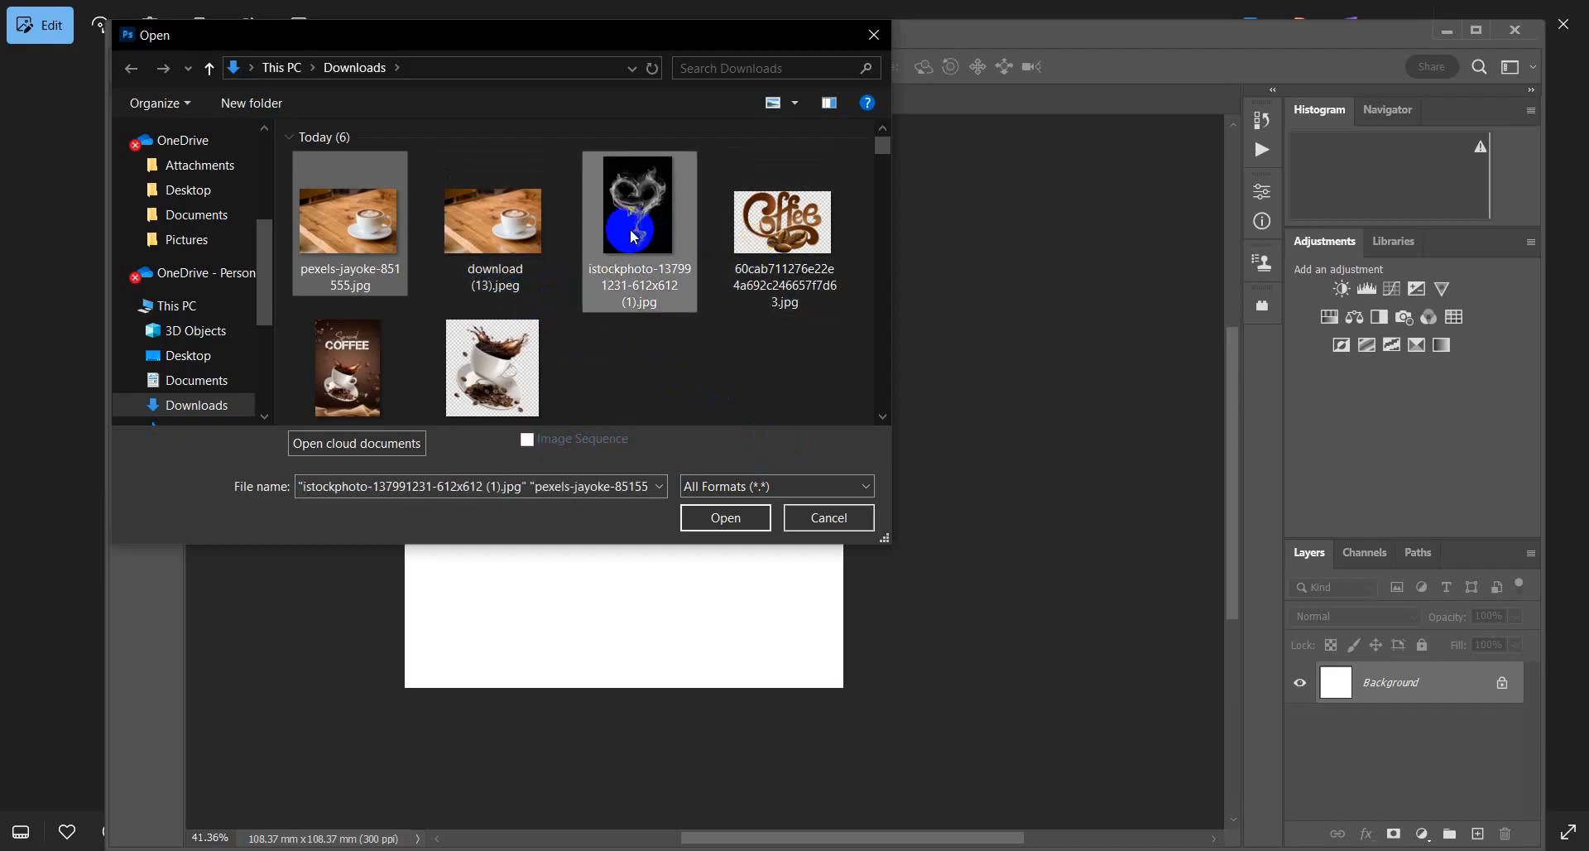
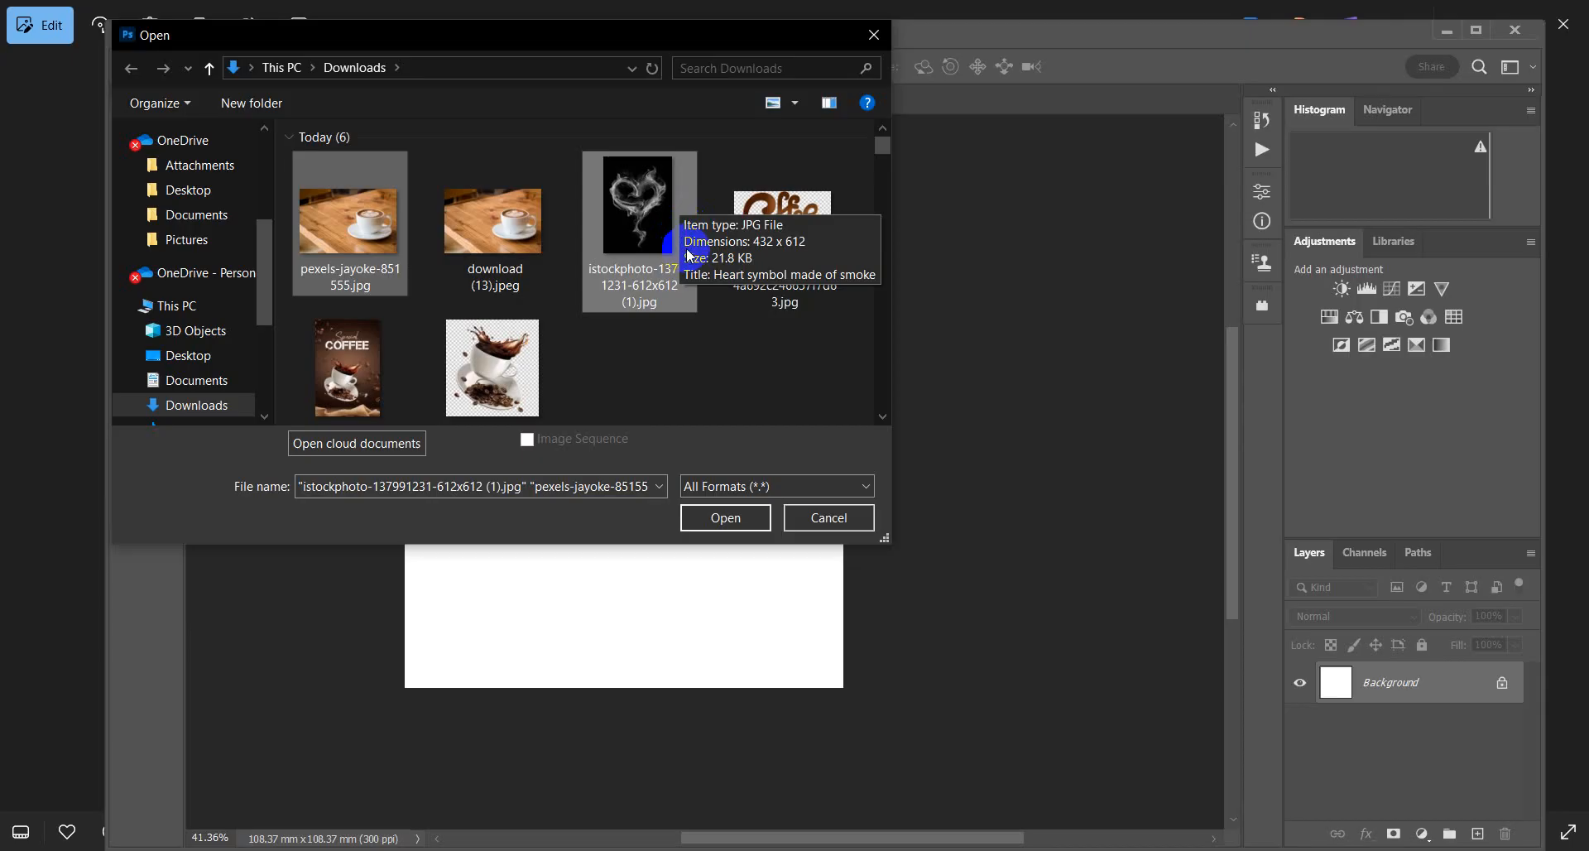
pyautogui.click(723, 517)
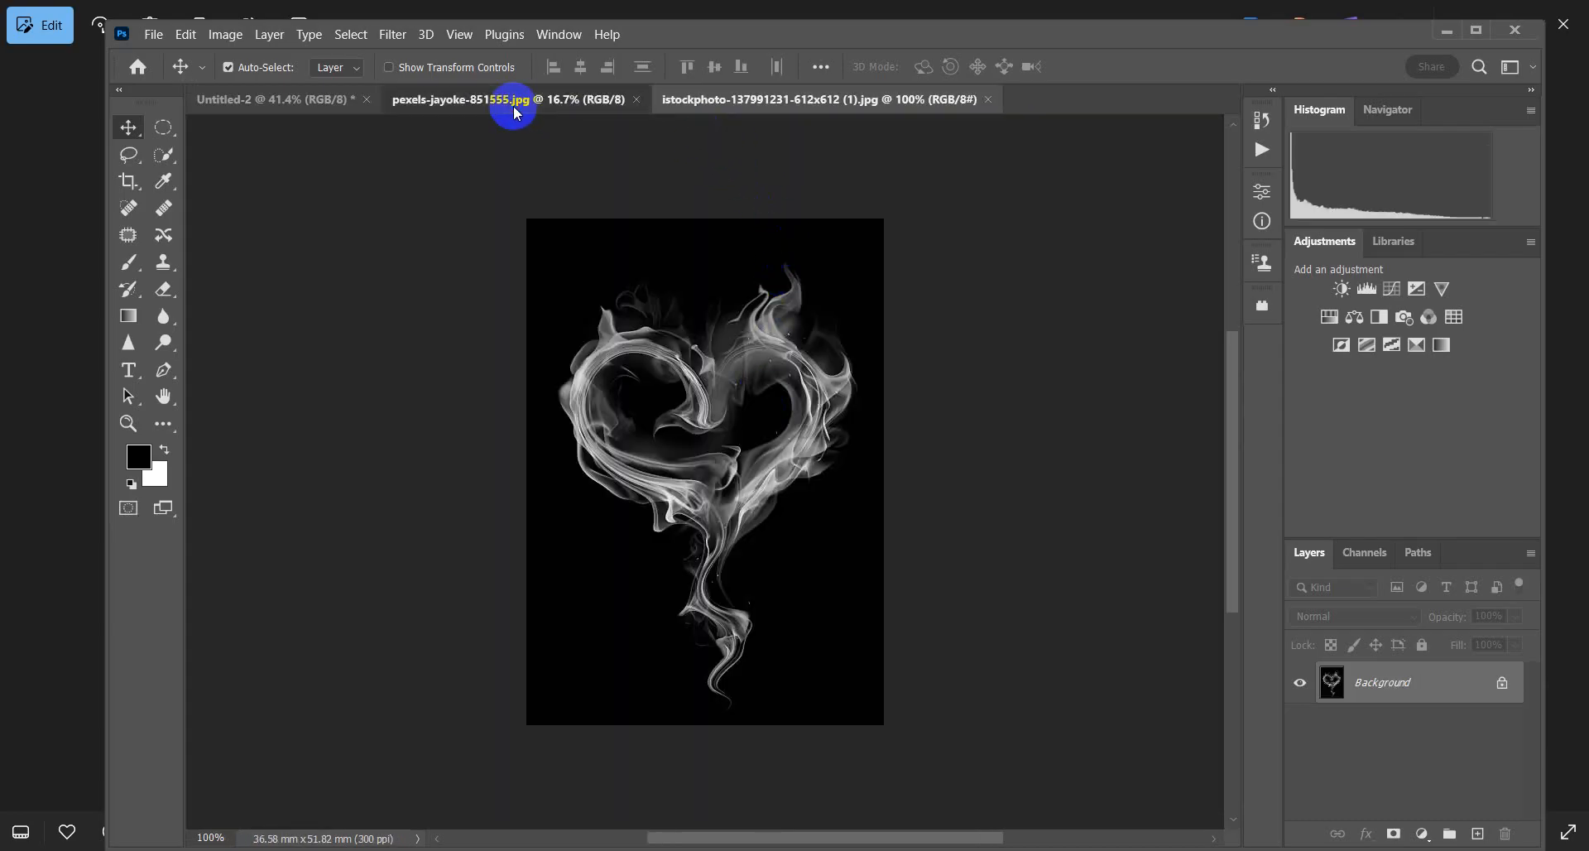
# Step: View the opened coffee cup photo pexels-jayoke-851555.jpg against the blank Untitled-2 document and return to Untitled-2
pyautogui.click(514, 110)
pyautogui.click(344, 105)
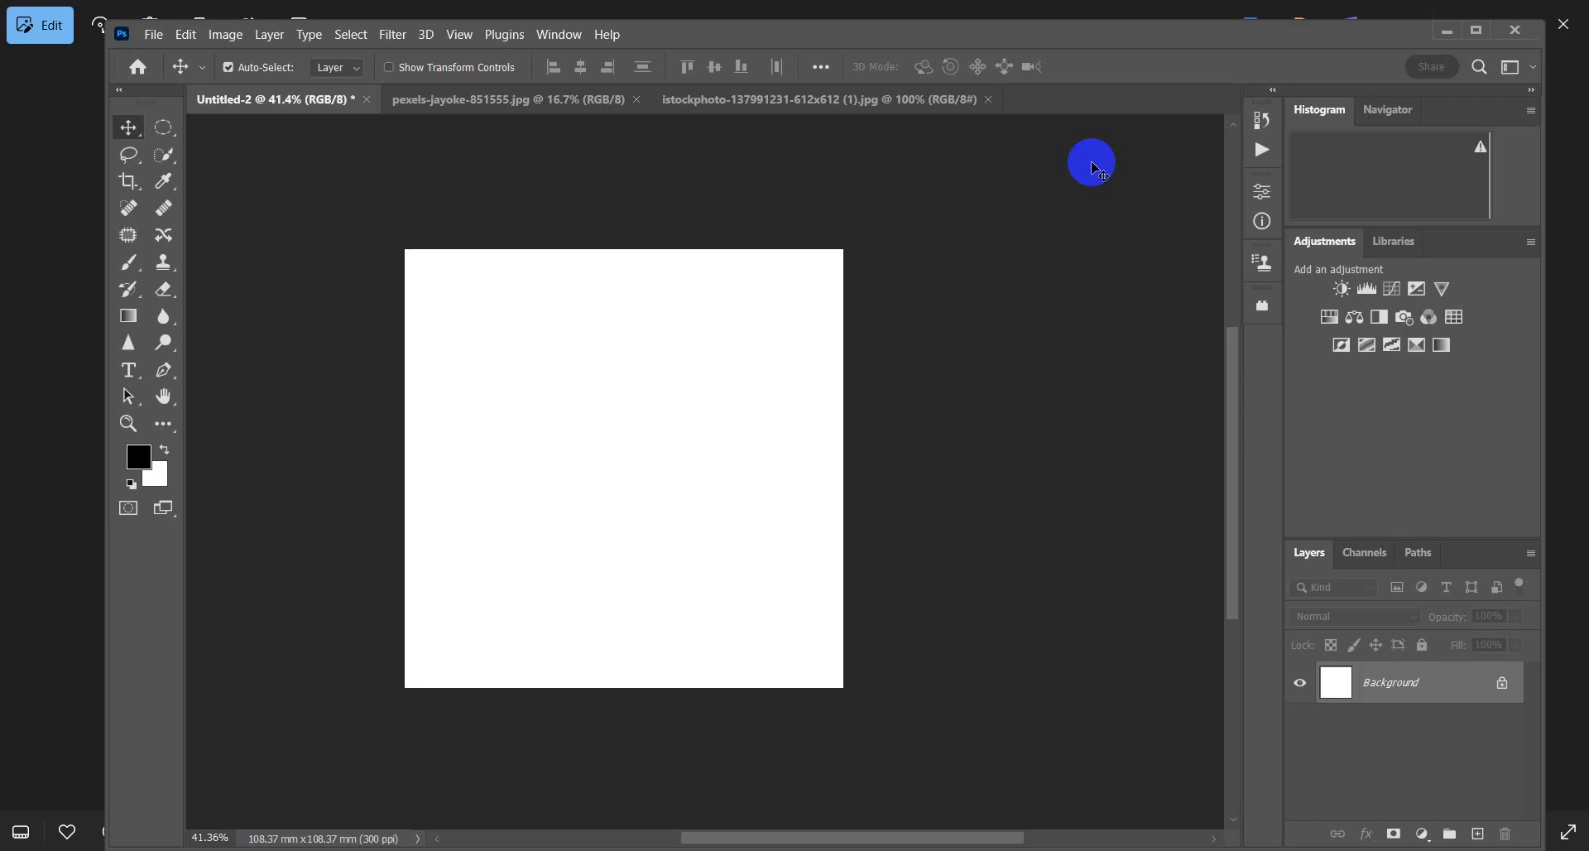
pyautogui.click(617, 262)
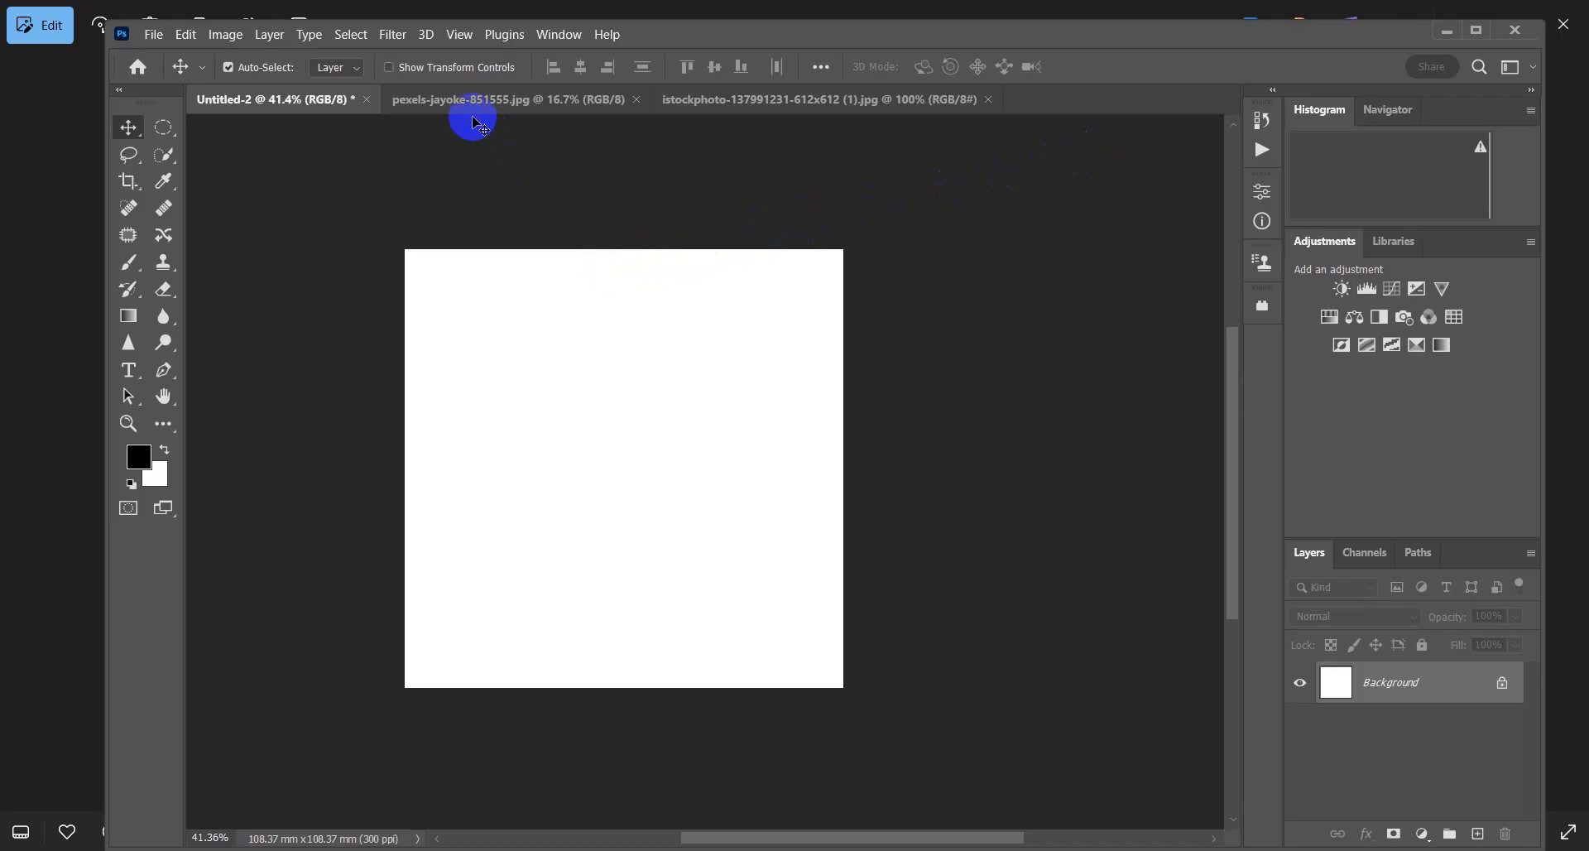
pyautogui.click(474, 110)
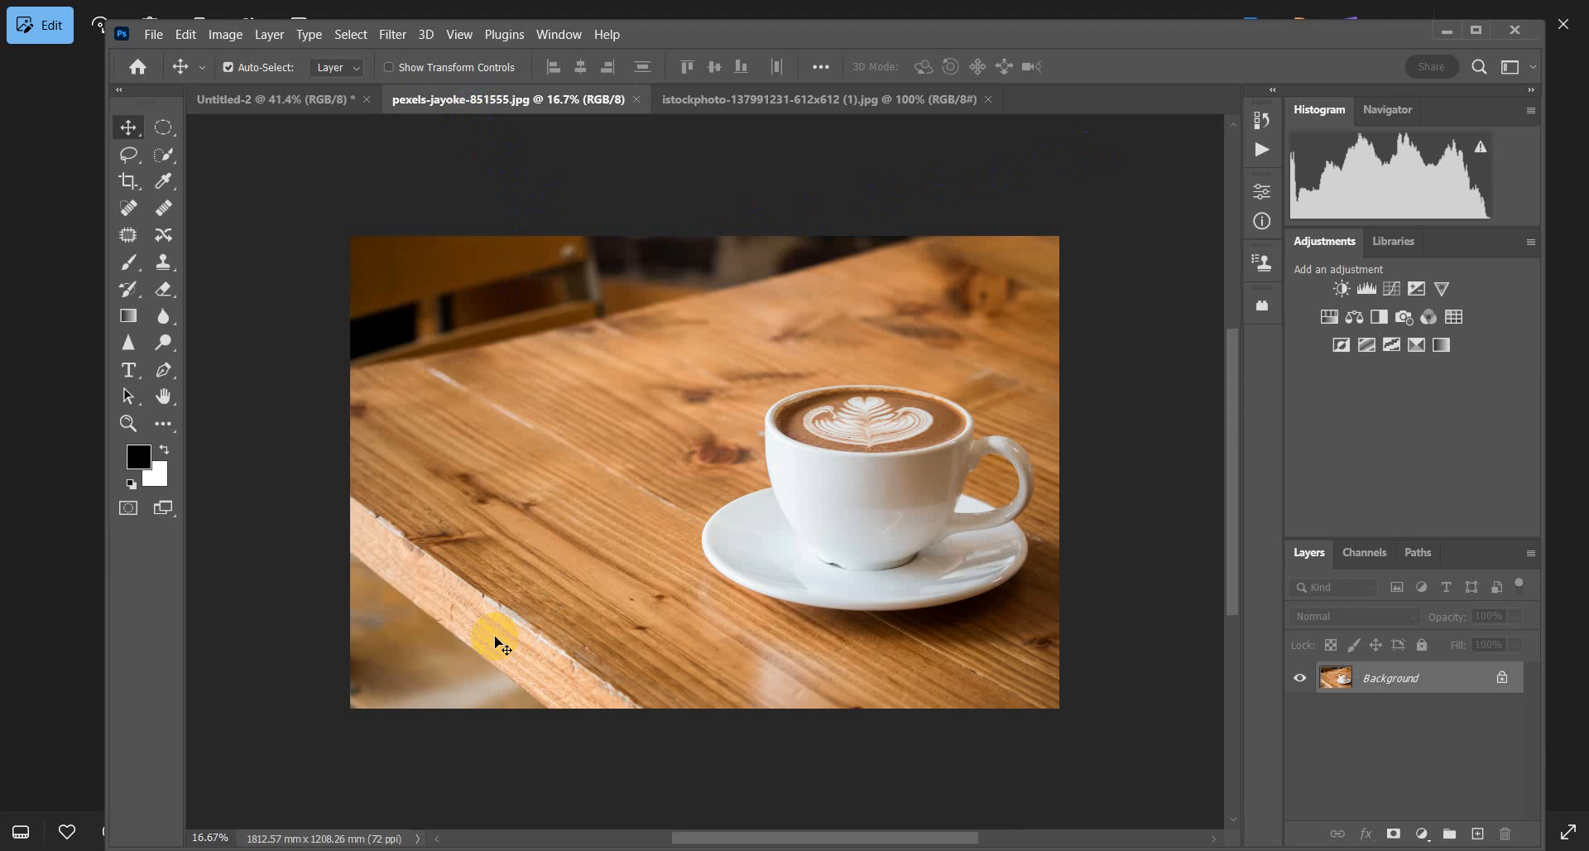
pyautogui.click(288, 110)
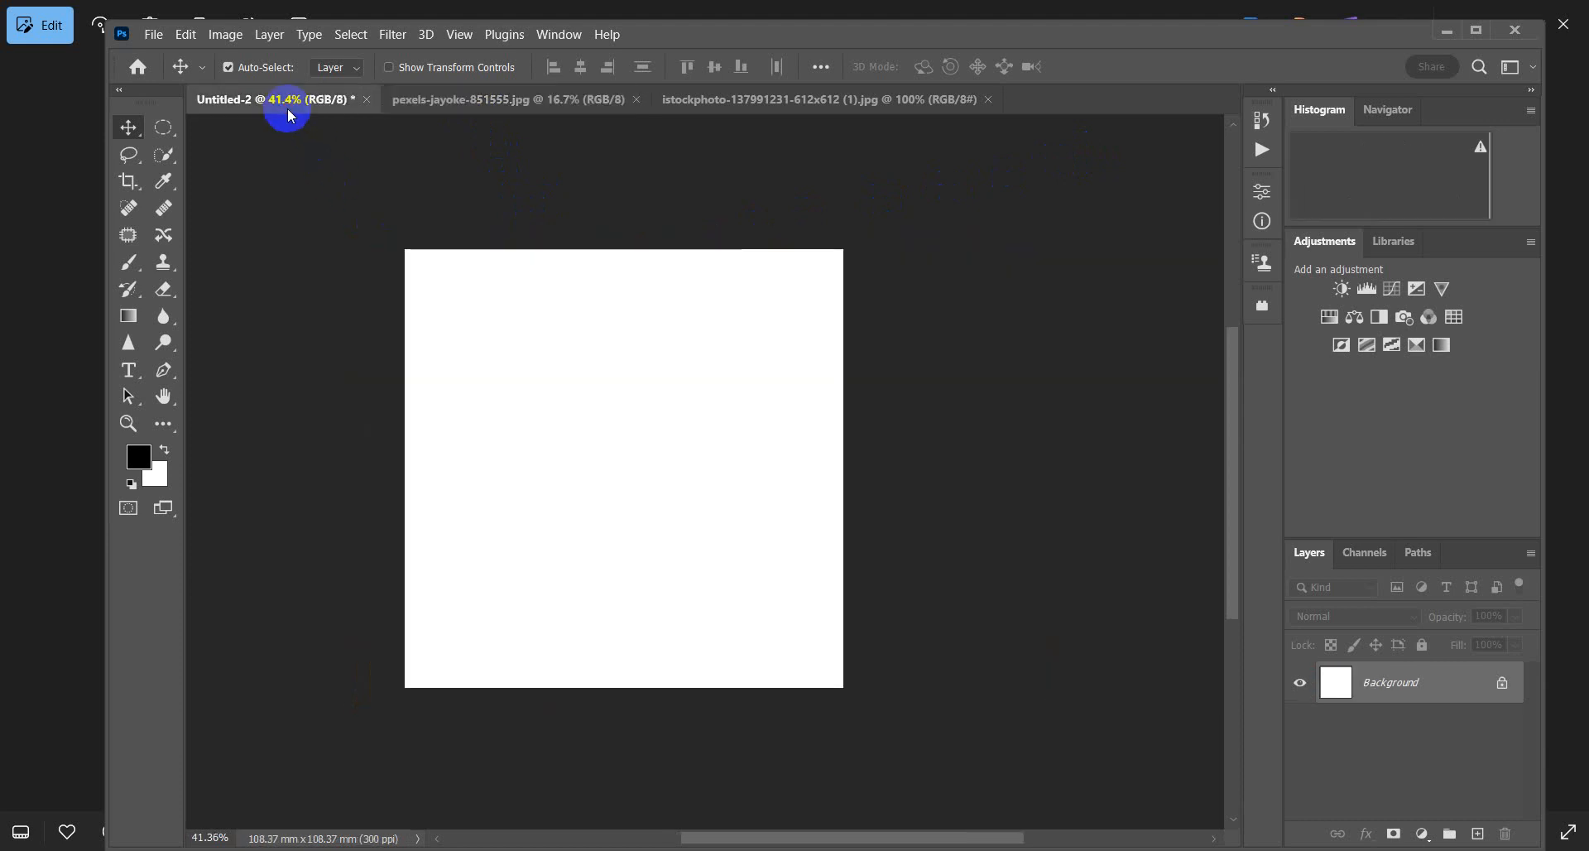
# Step: Switch to the coffee poster image, sample its dark brown #1c0d08 and lighter brown #835b4a with Quick HTML Color Picker, and copy both codes
pyautogui.click(1447, 31)
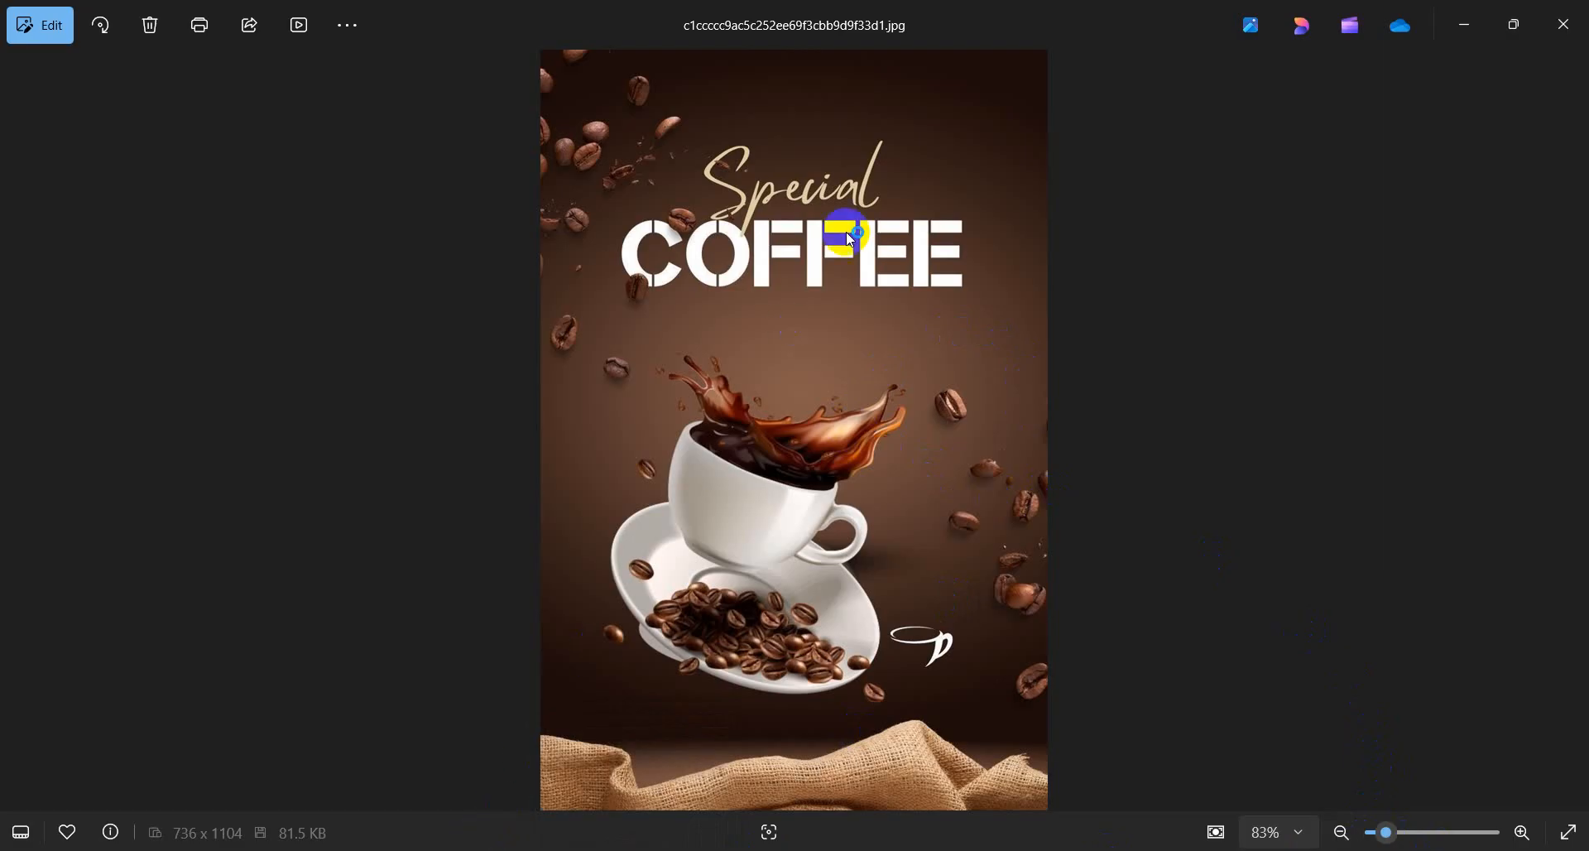
pyautogui.click(686, 402)
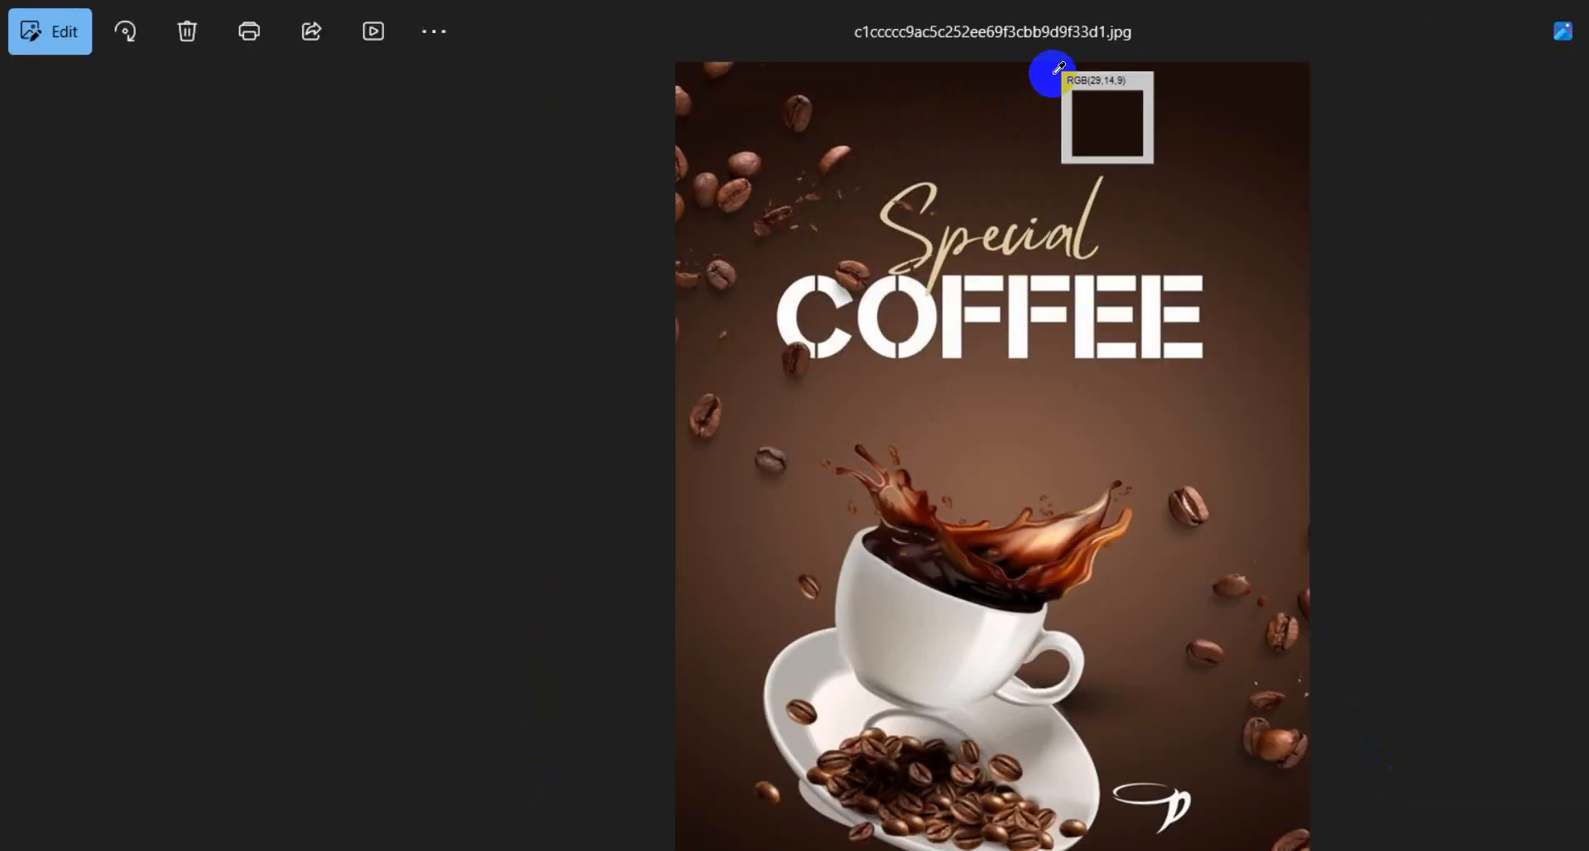
pyautogui.click(927, 284)
pyautogui.click(928, 429)
pyautogui.click(694, 408)
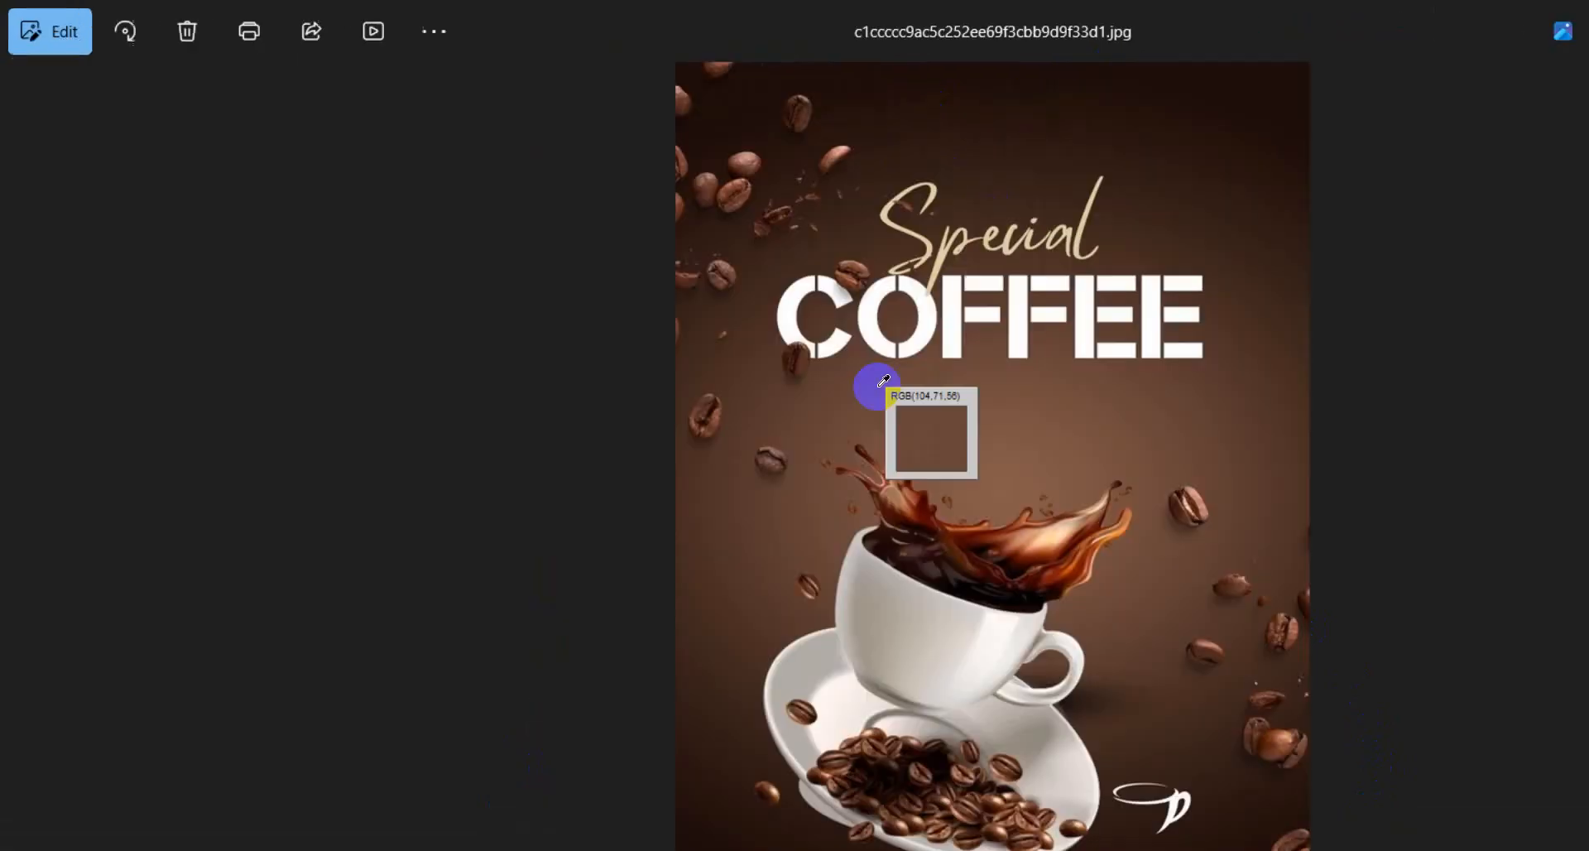
pyautogui.click(1003, 462)
pyautogui.click(927, 426)
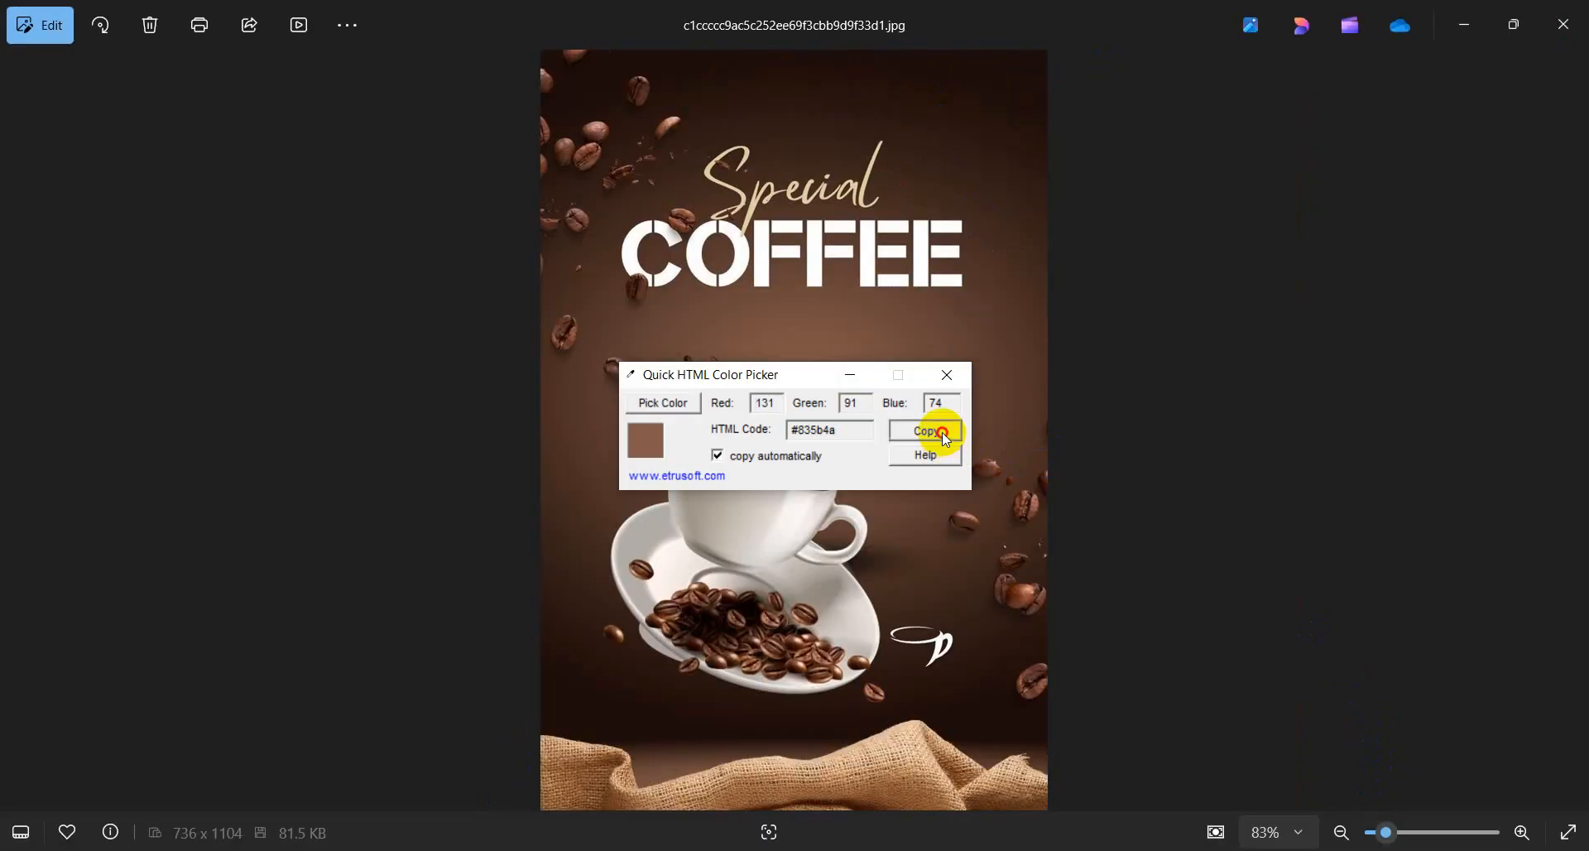
pyautogui.click(950, 366)
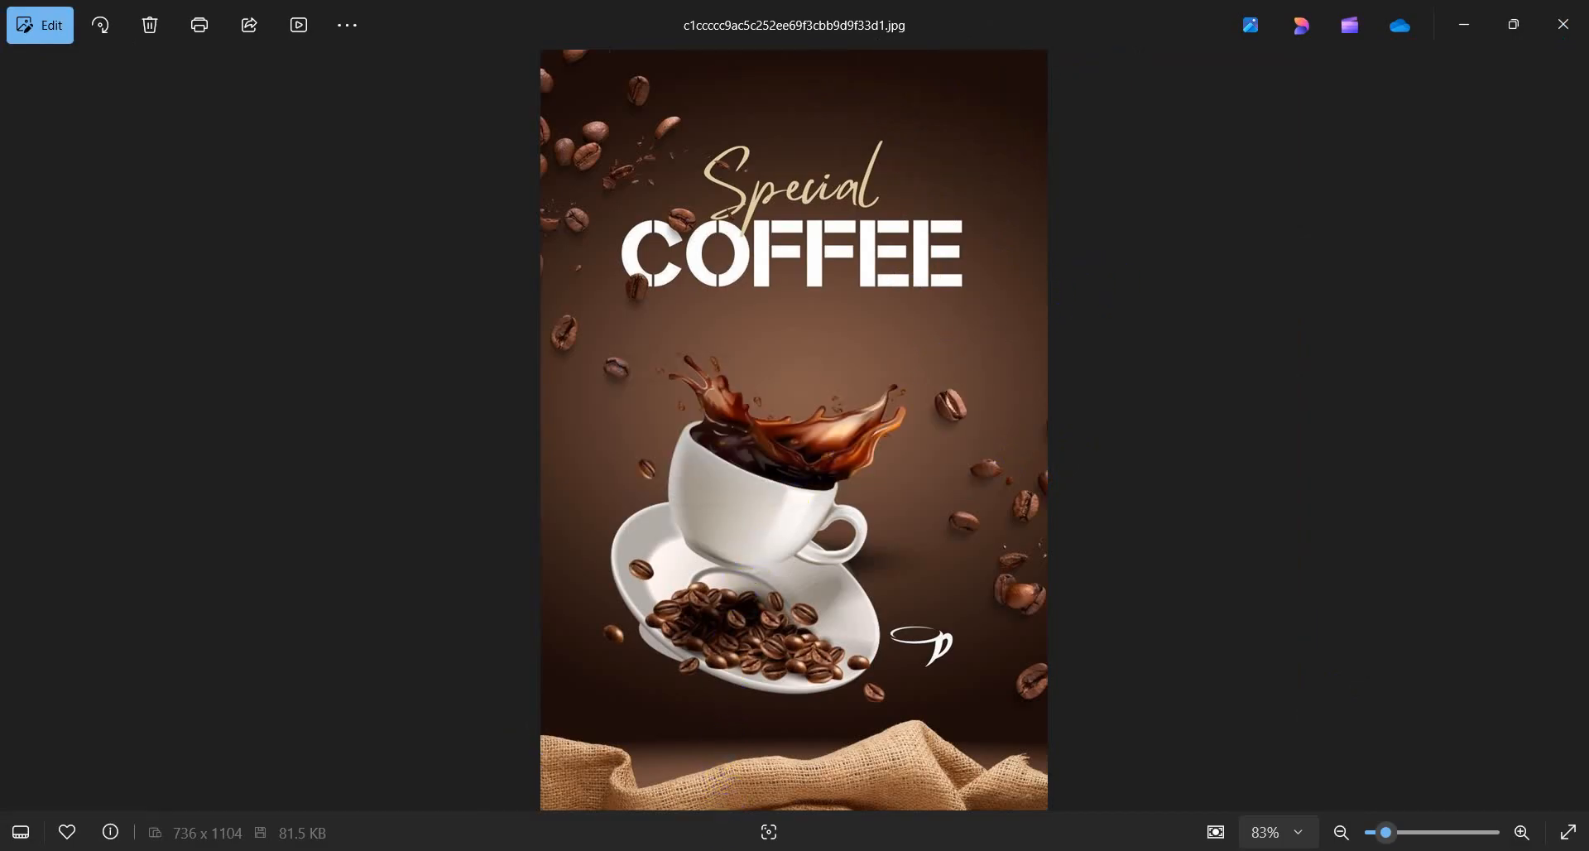
# Step: Switch to WhatsApp, send the color codes #835b4a and #1c0d08 to the Herpower Women E-Commerce group, and close WhatsApp
pyautogui.hotkey('alt', 'Tab')
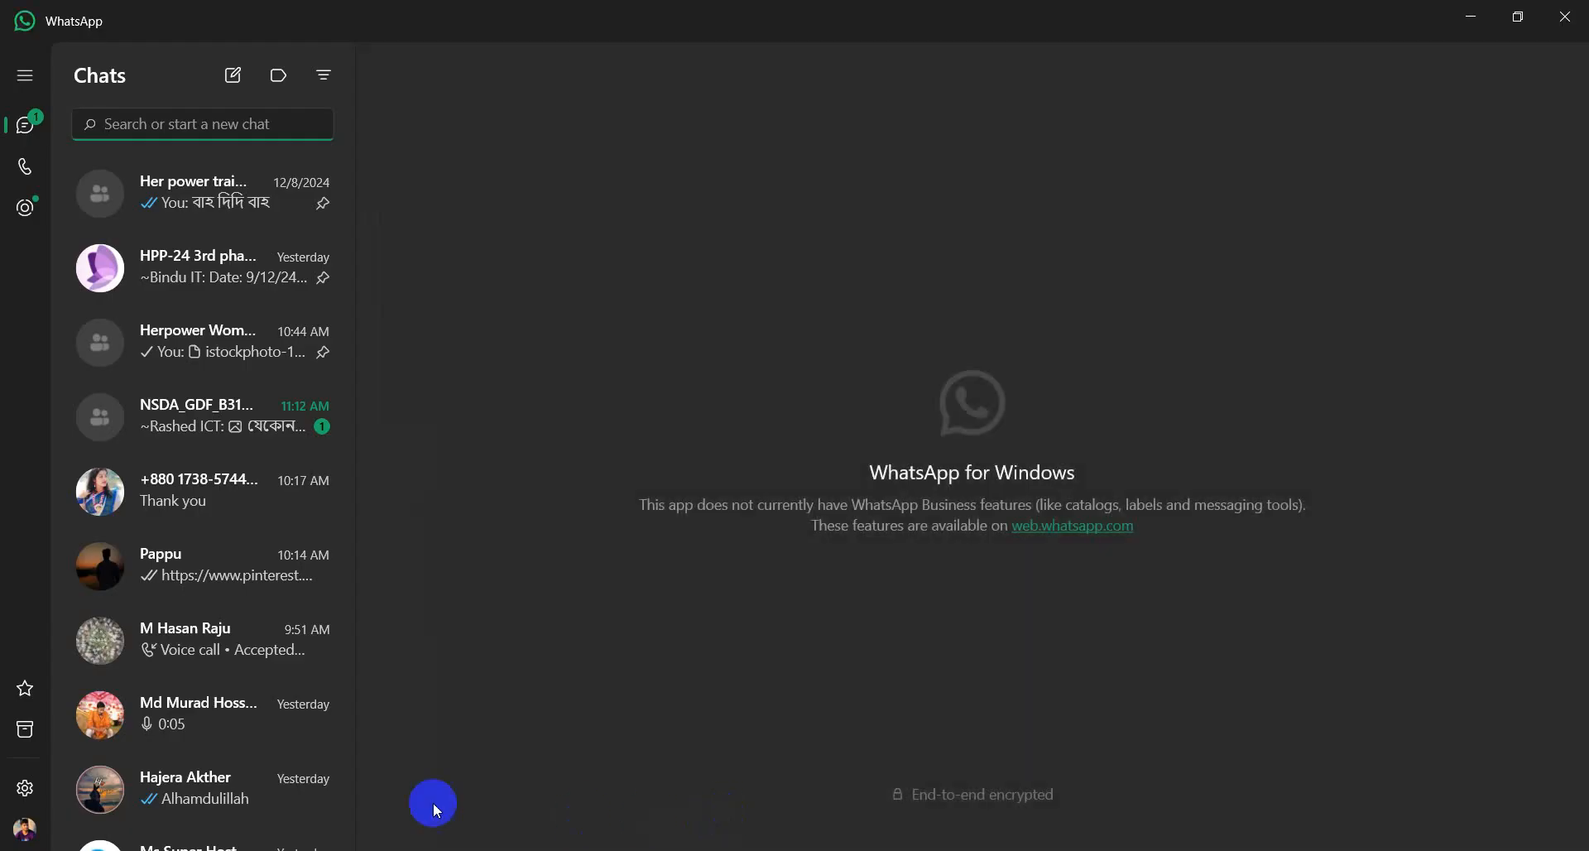
pyautogui.click(215, 342)
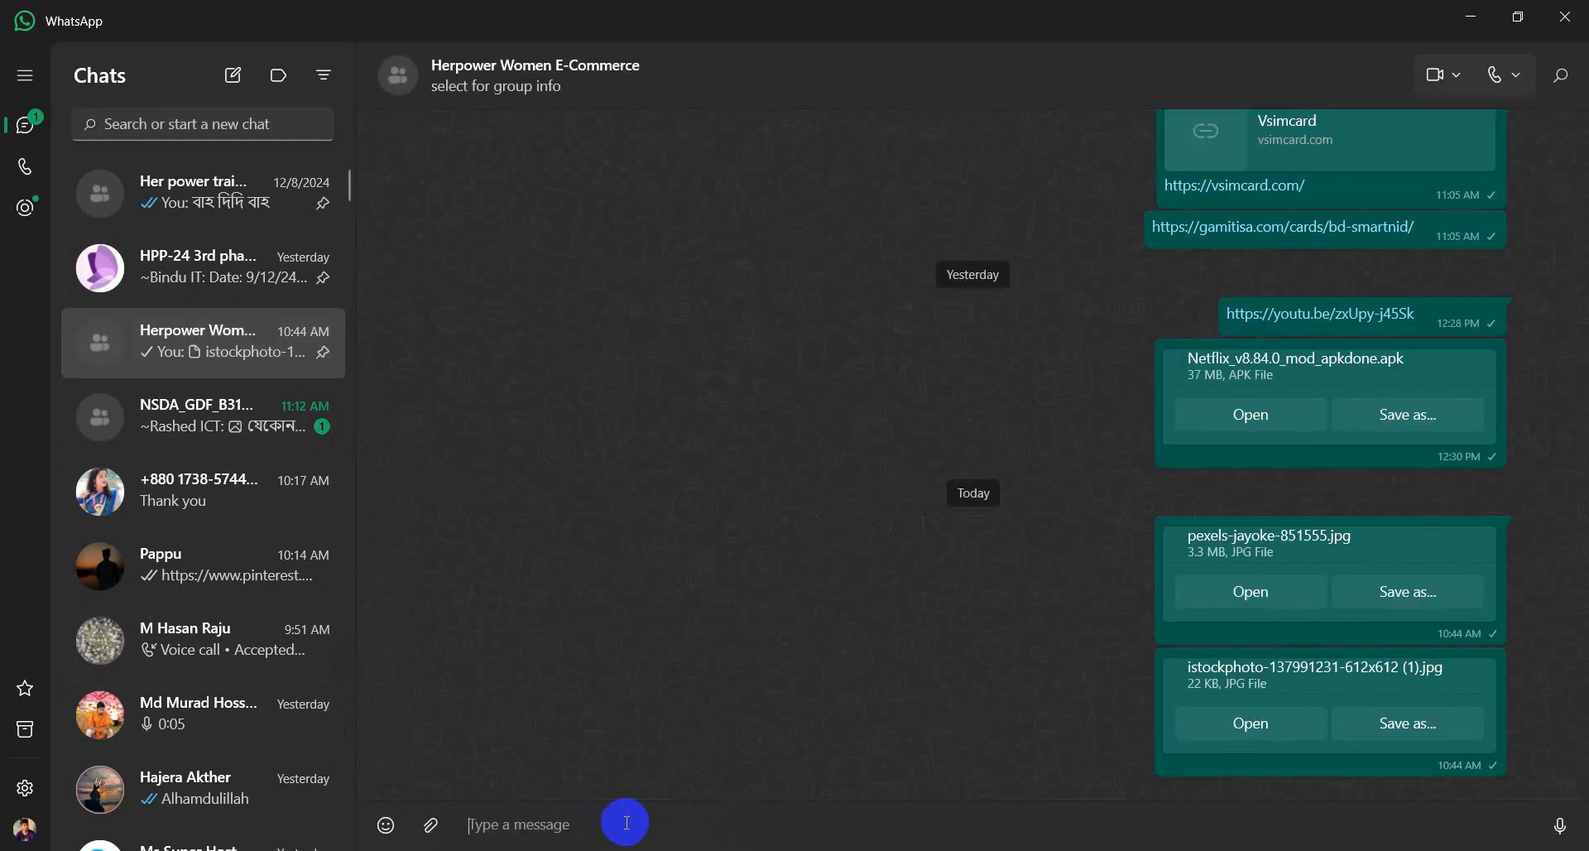
pyautogui.hotkey('ctrl', 'v')
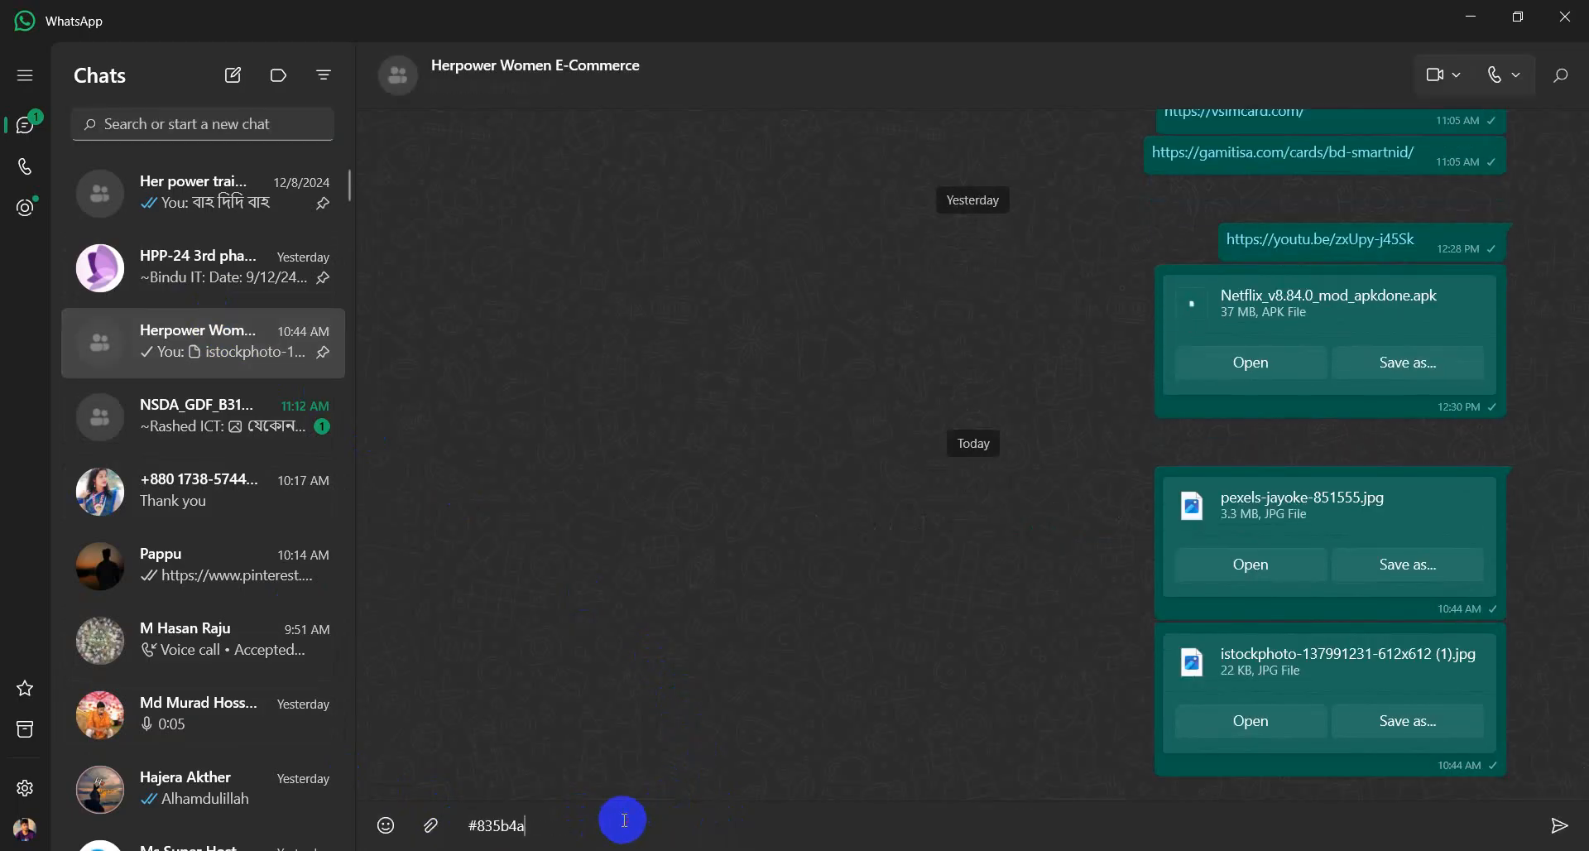
pyautogui.press('Return')
pyautogui.press('super+v')
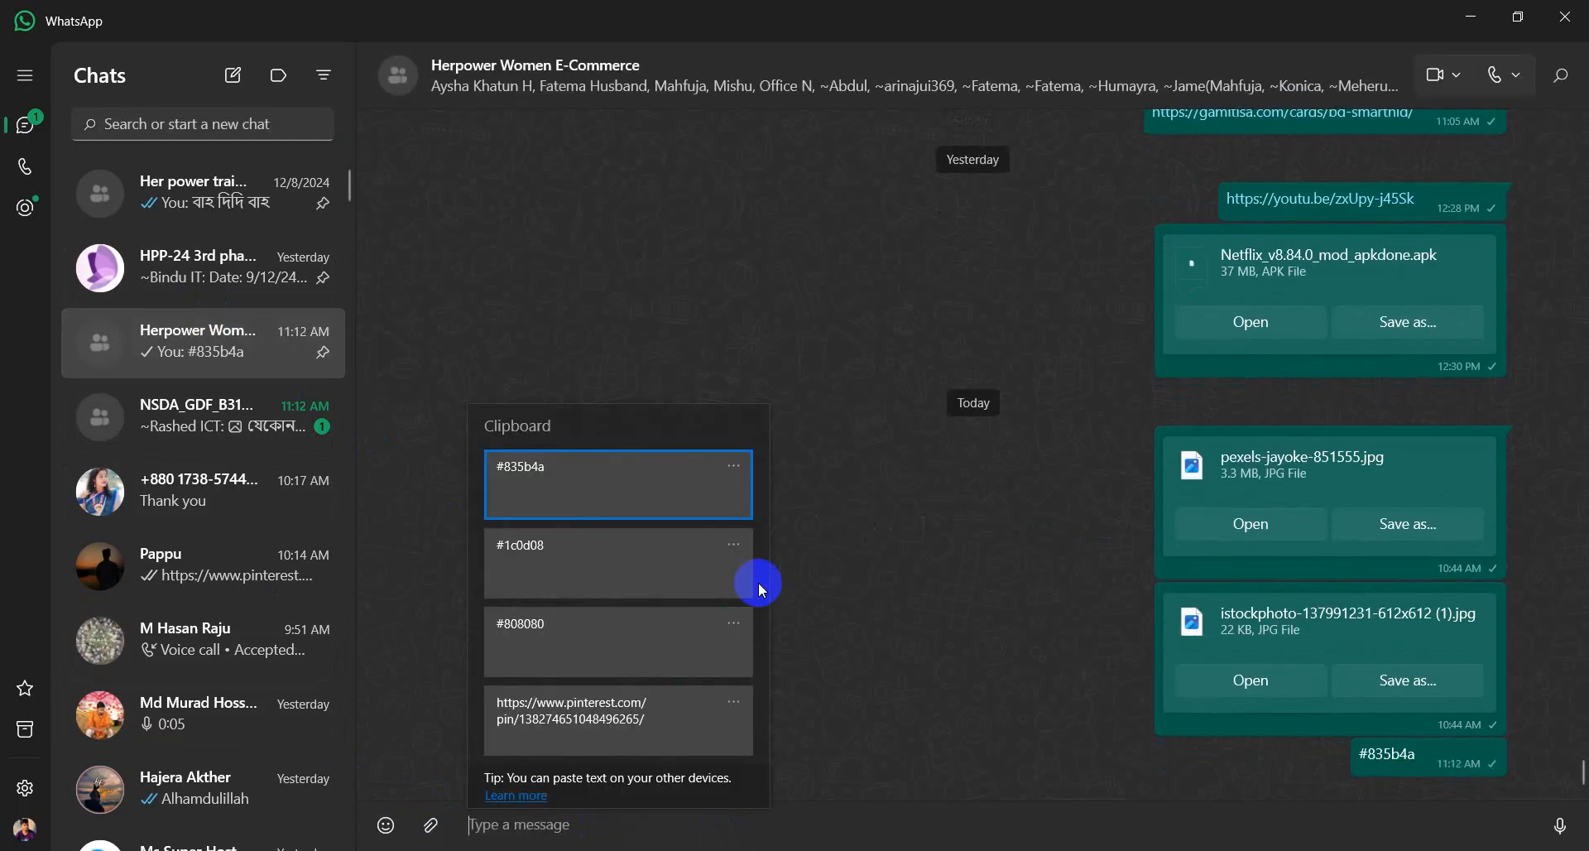
pyautogui.click(677, 553)
pyautogui.press('Return')
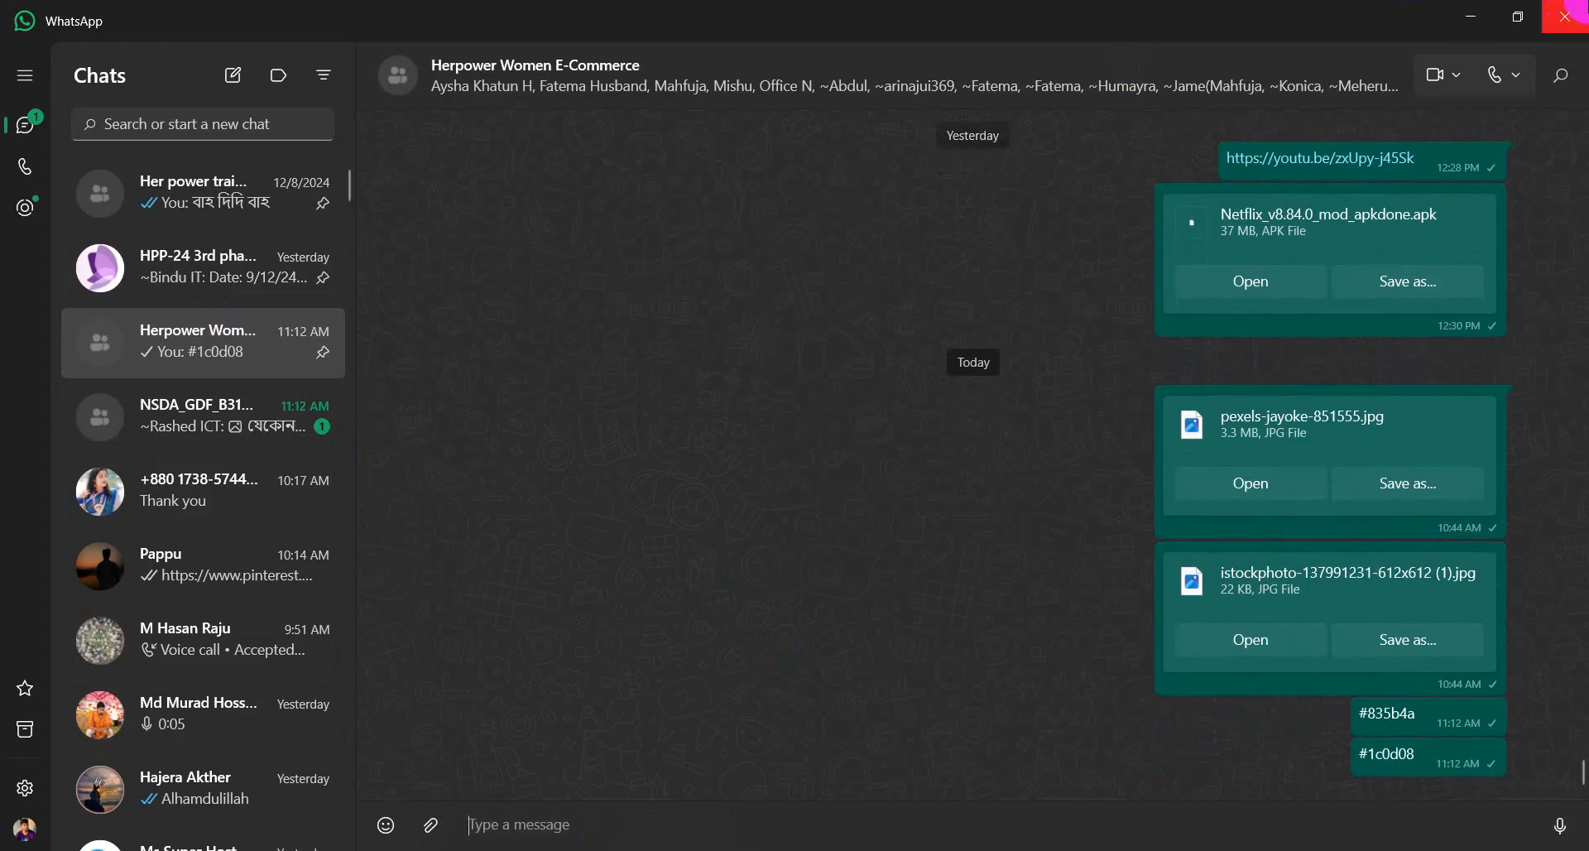
pyautogui.click(1564, 17)
# Step: Return to Photoshop, locate the Rectangle Tool among the additional tools, and switch back to the Move tool
pyautogui.click(811, 263)
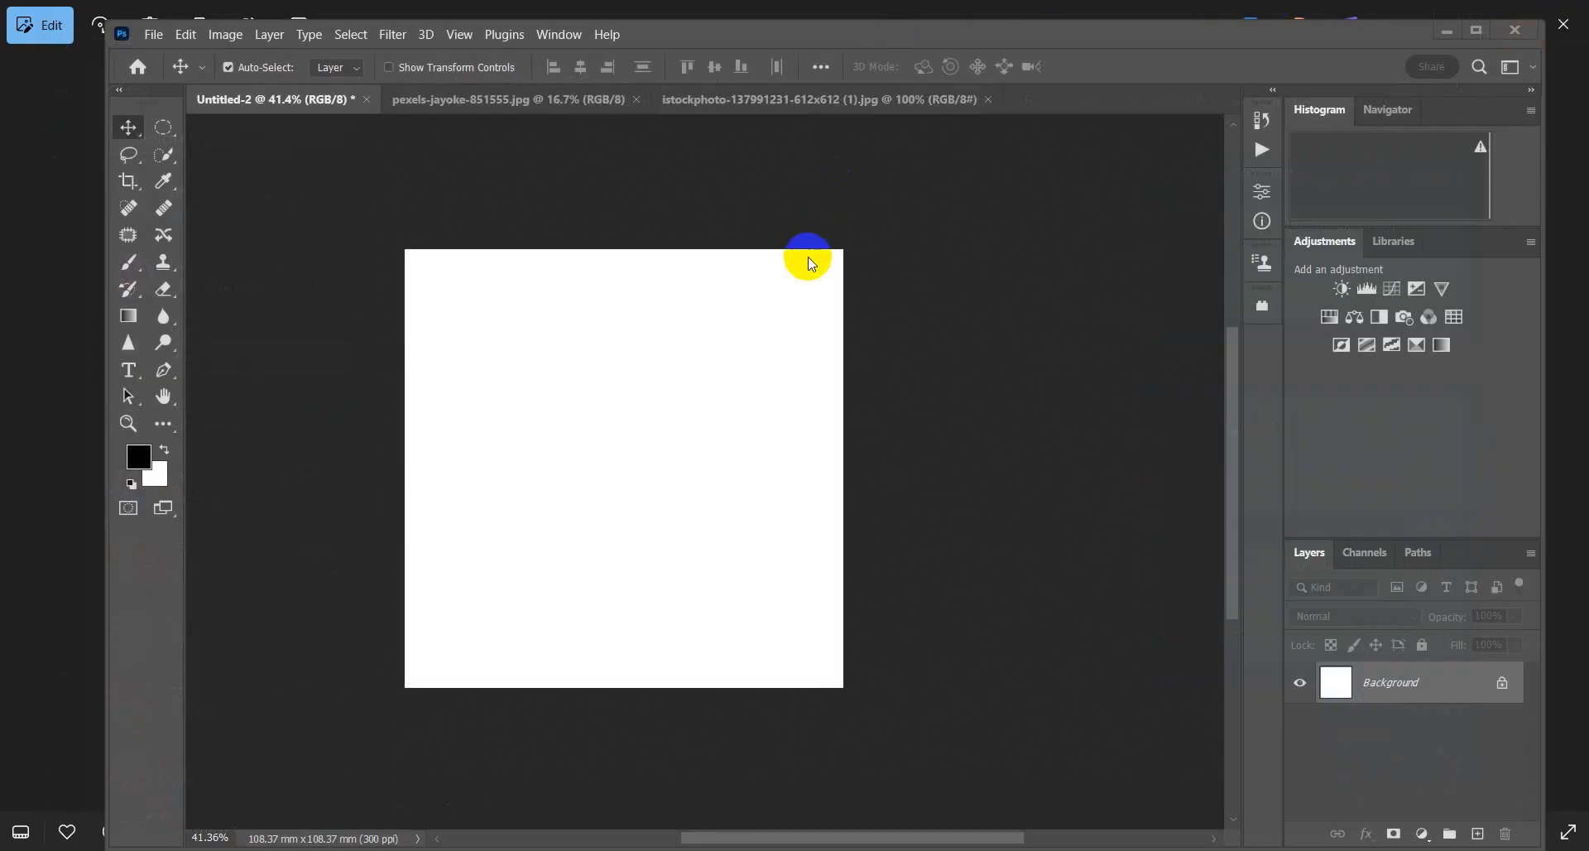
pyautogui.click(164, 420)
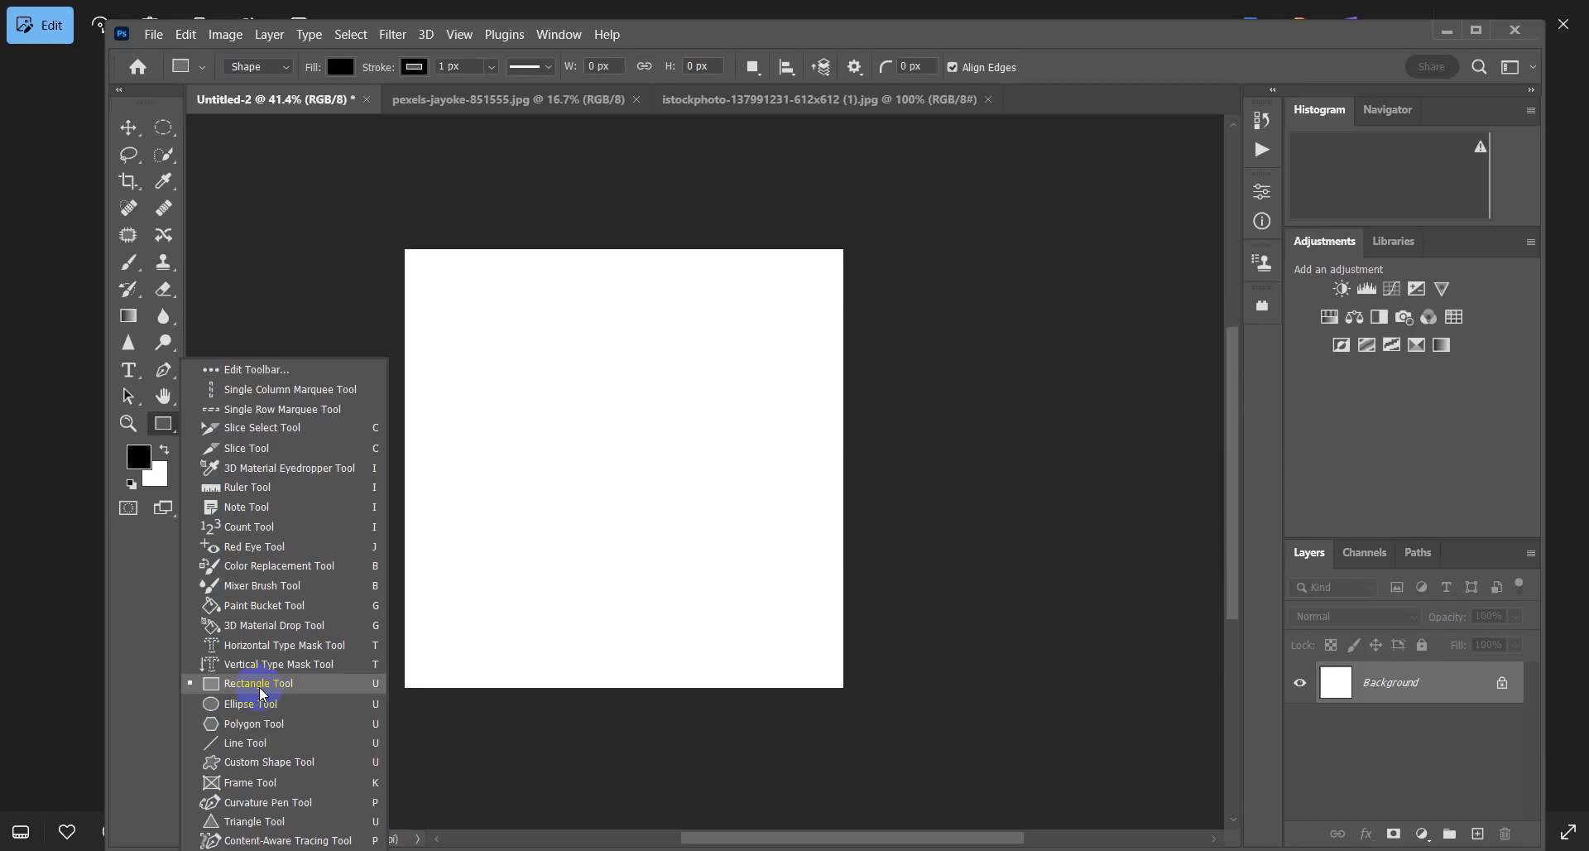
pyautogui.click(170, 557)
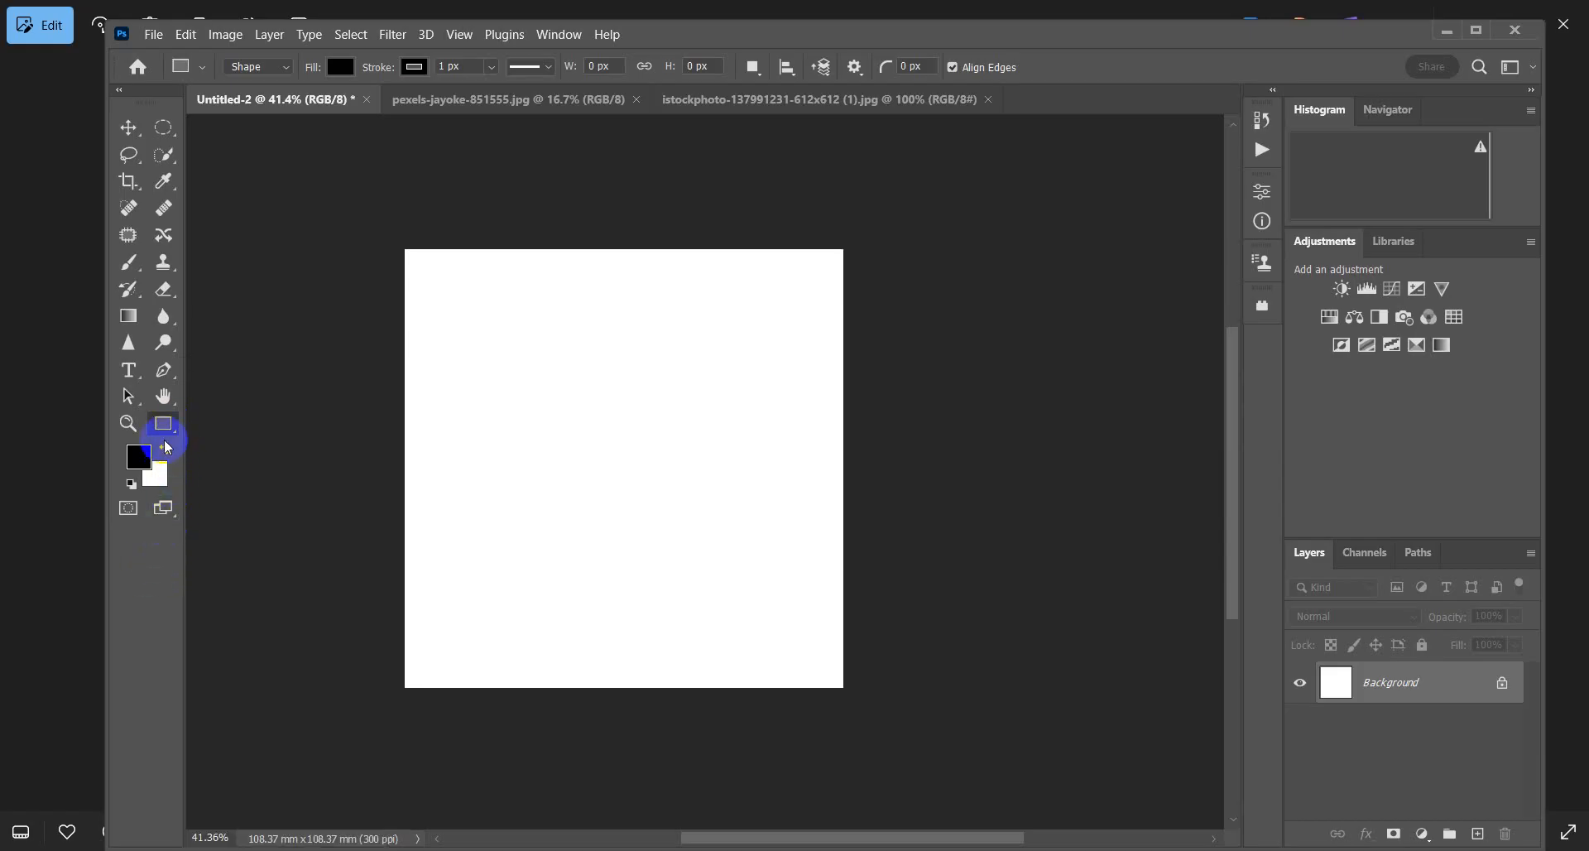
pyautogui.click(128, 128)
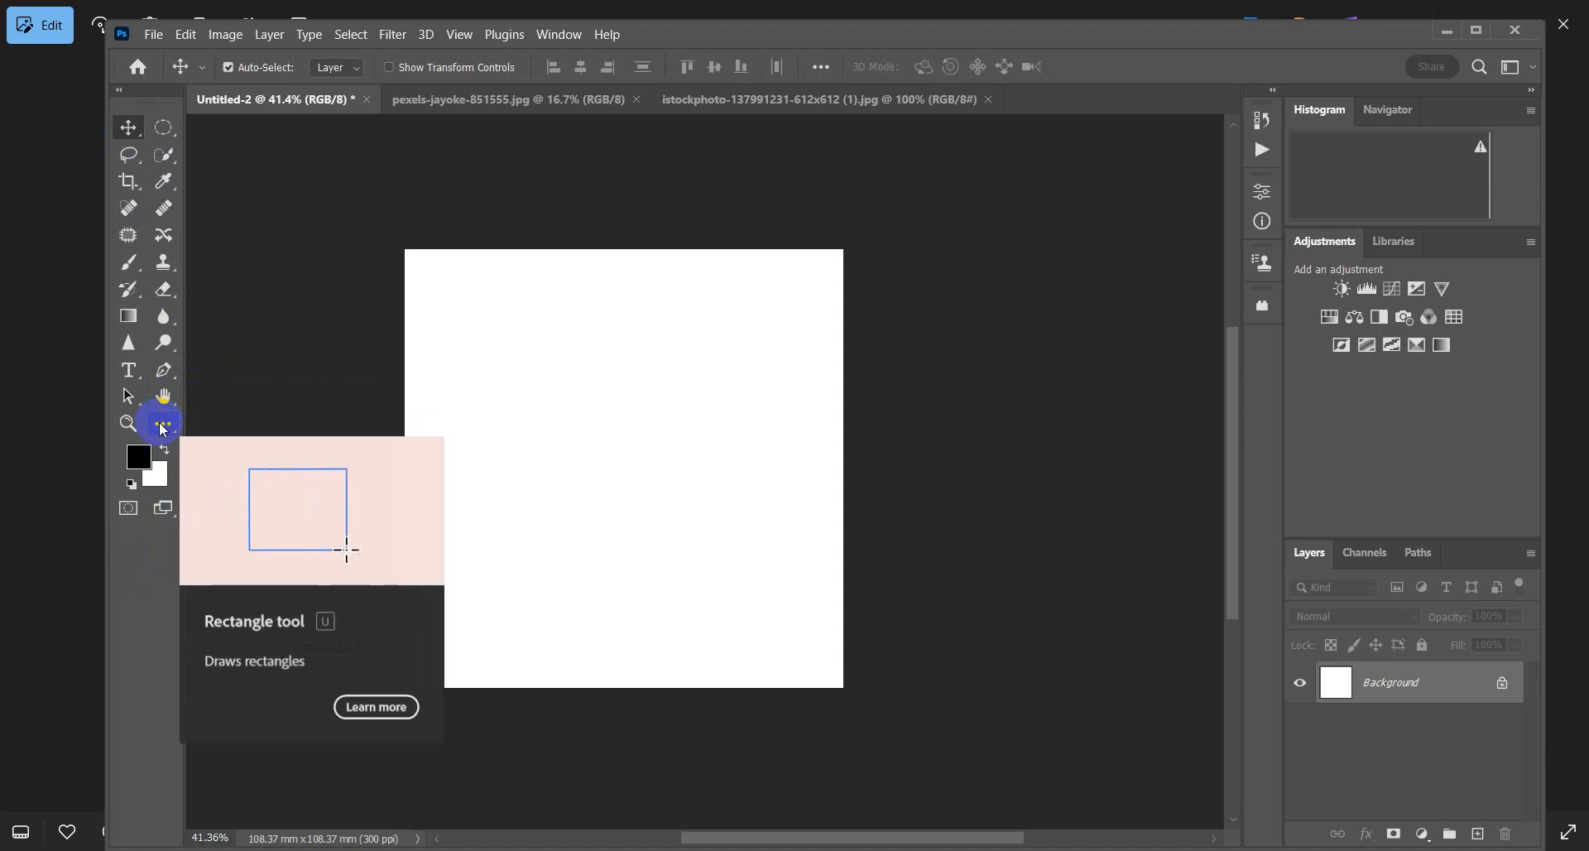
# Step: Draw a rectangle about 118 by 114 mm covering the whole Untitled-2 canvas with the Rectangle Tool
pyautogui.click(163, 427)
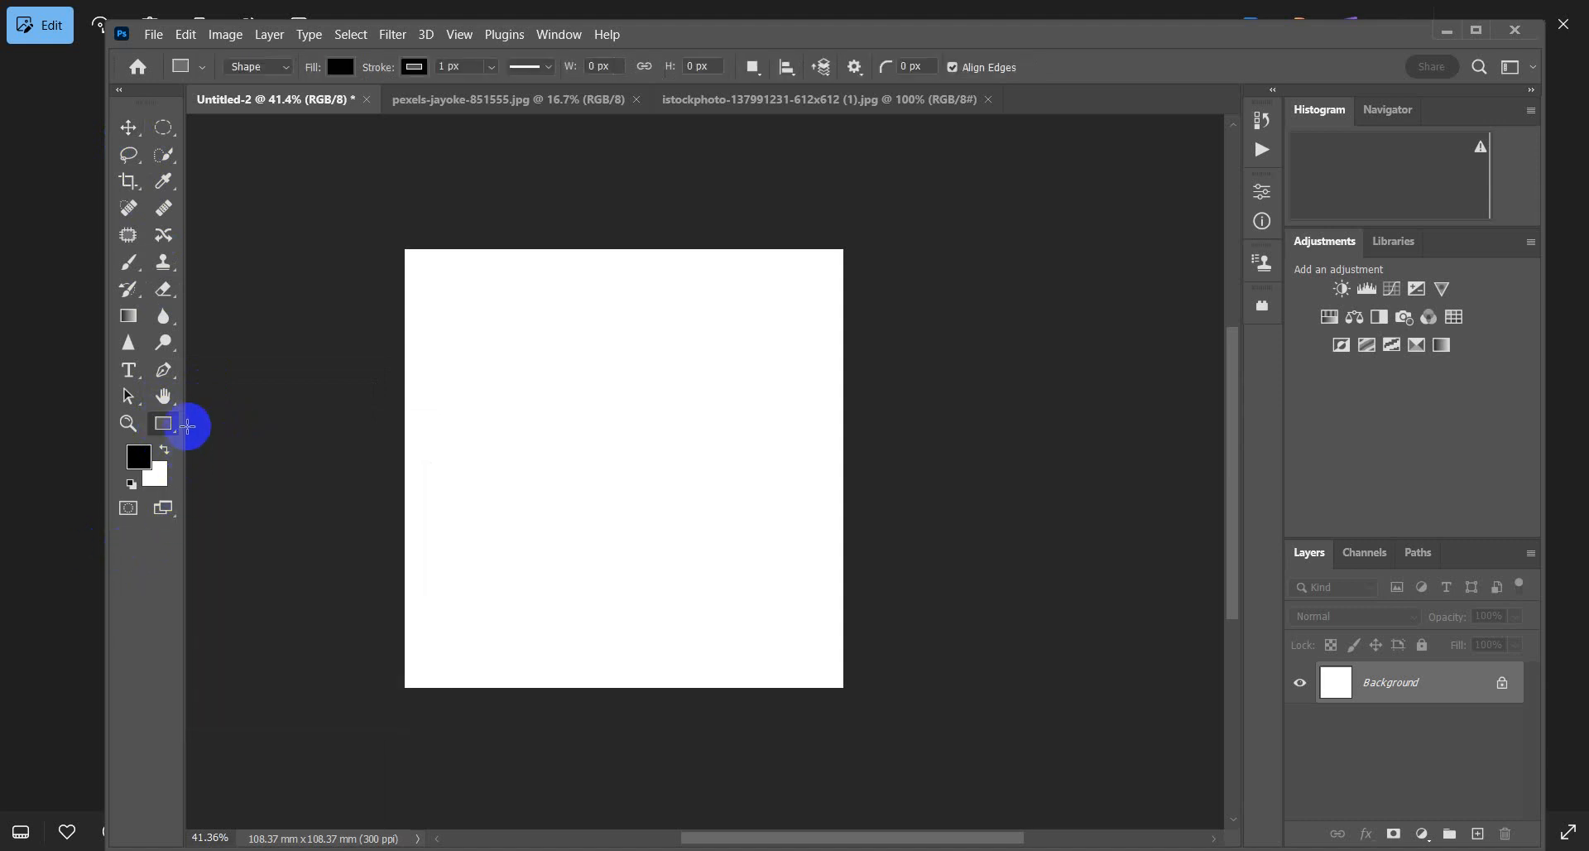
pyautogui.rightClick(170, 429)
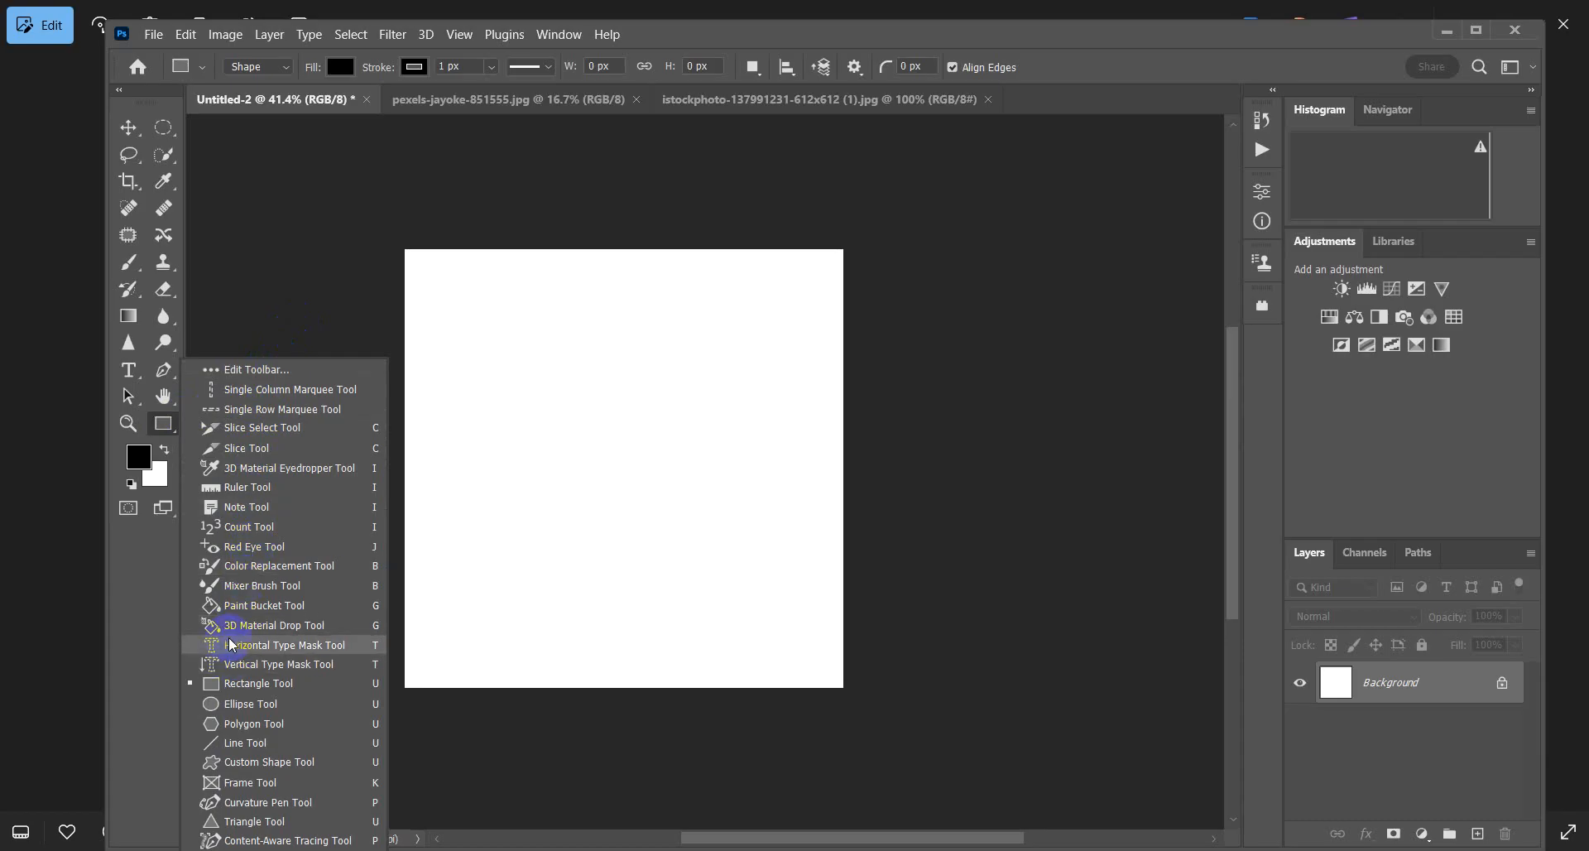
pyautogui.click(296, 686)
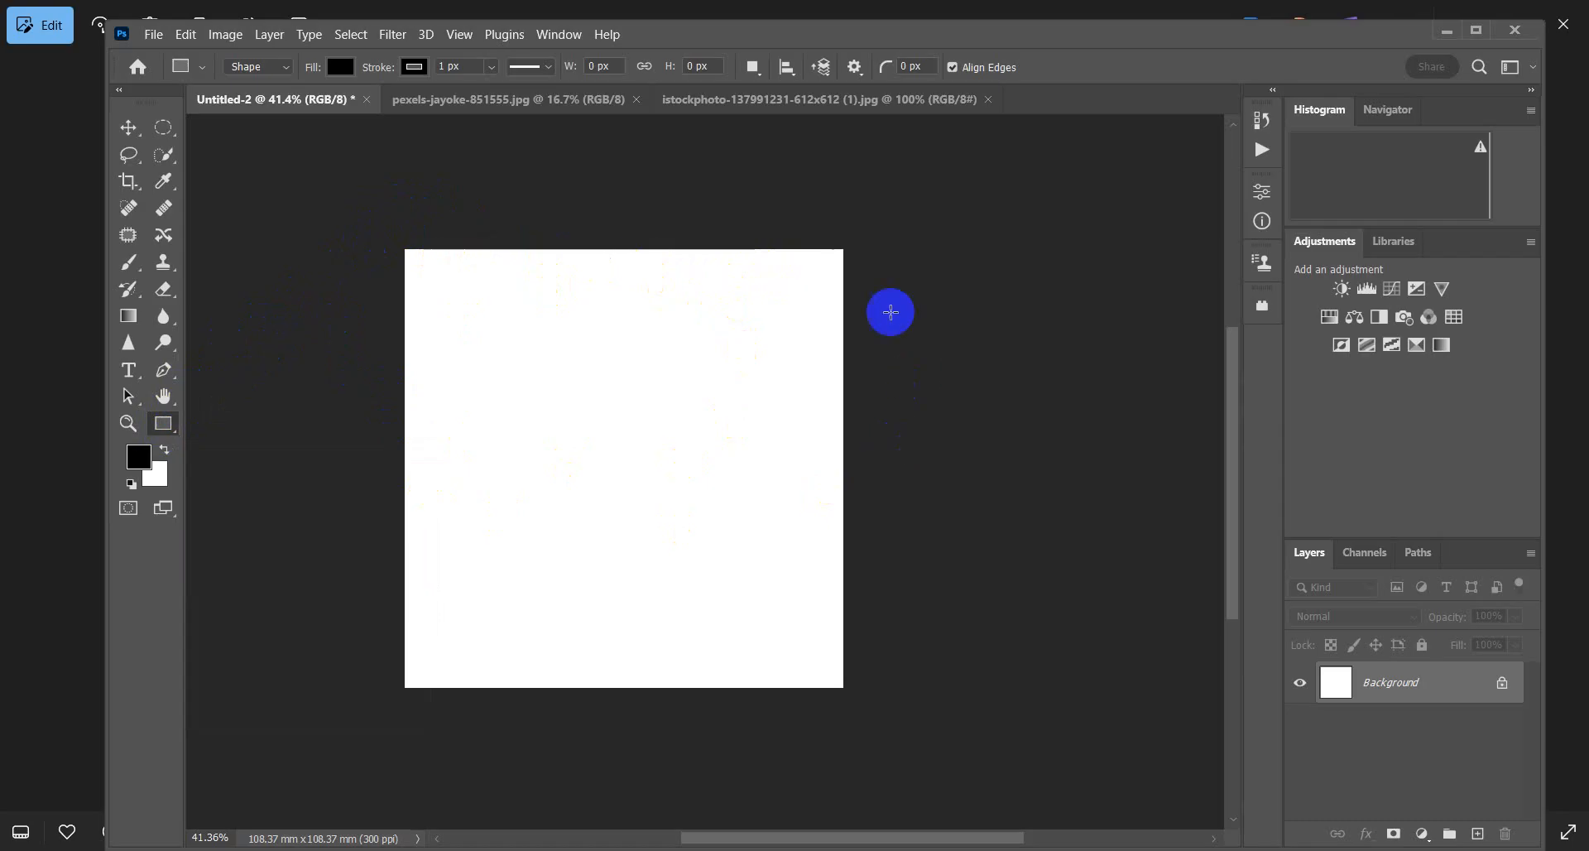
pyautogui.moveTo(385, 235); pyautogui.dragTo(861, 696)
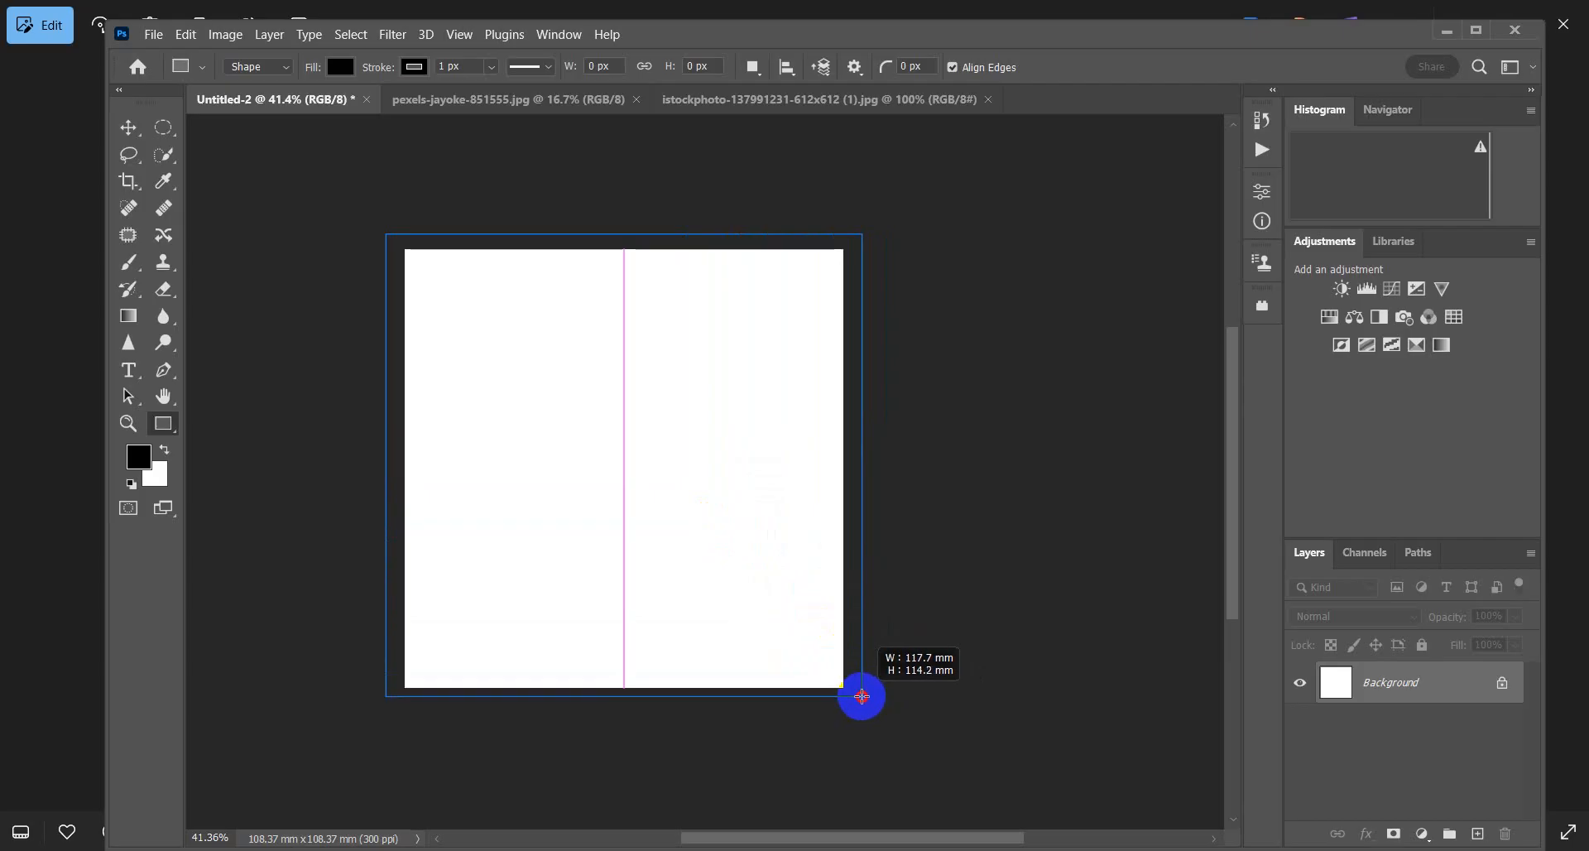
pyautogui.moveTo(862, 696); pyautogui.dragTo(862, 696)
pyautogui.moveTo(861, 696); pyautogui.dragTo(861, 696)
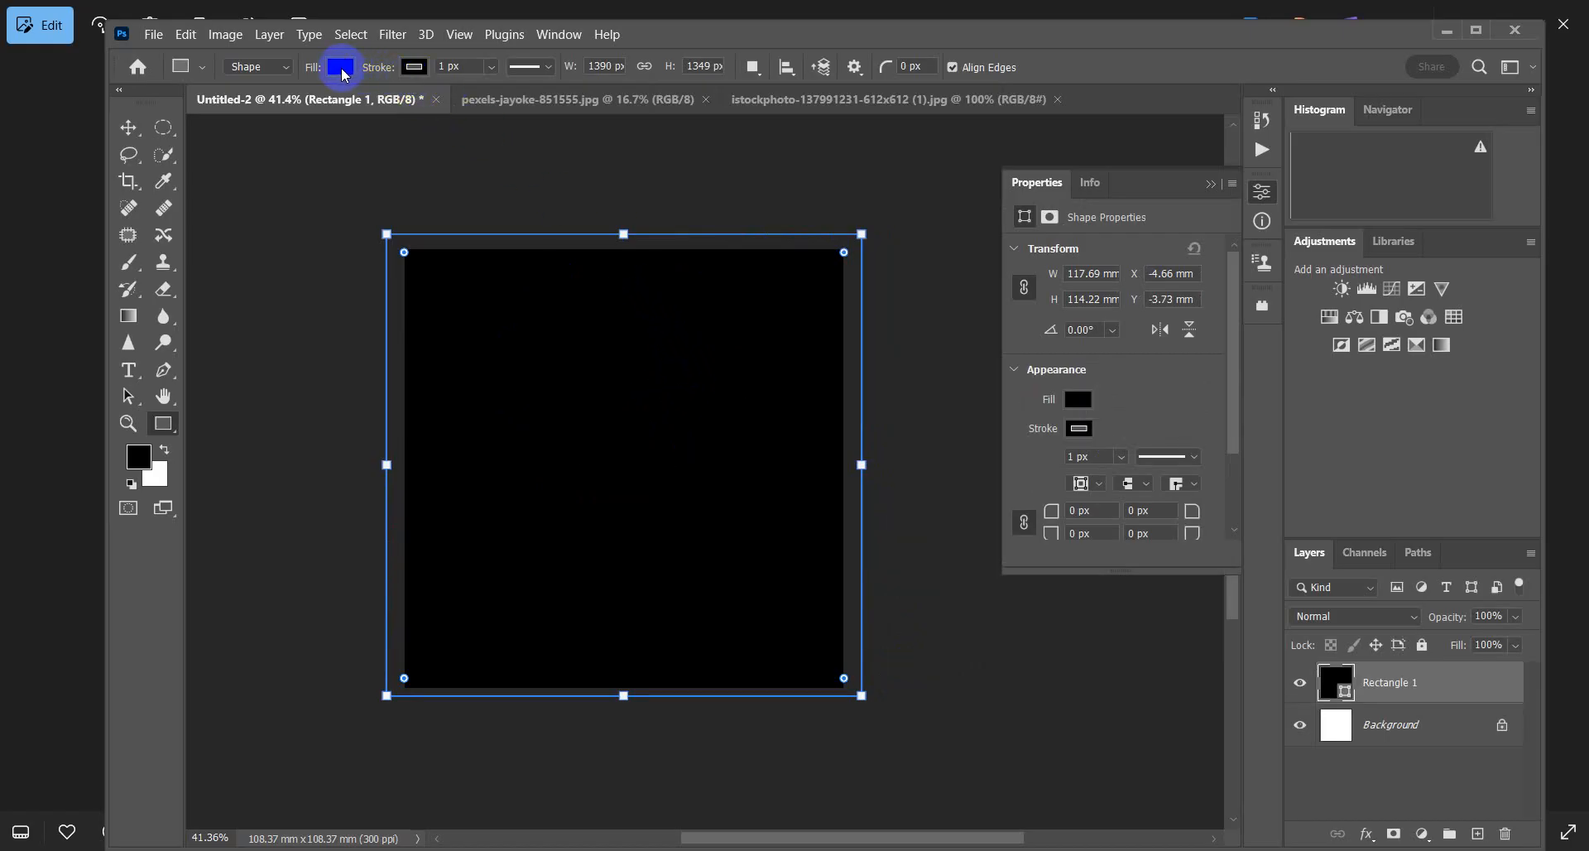
# Step: Change the rectangle's fill to a black-to-white gradient and try the Radial and Reflected styles
pyautogui.click(341, 68)
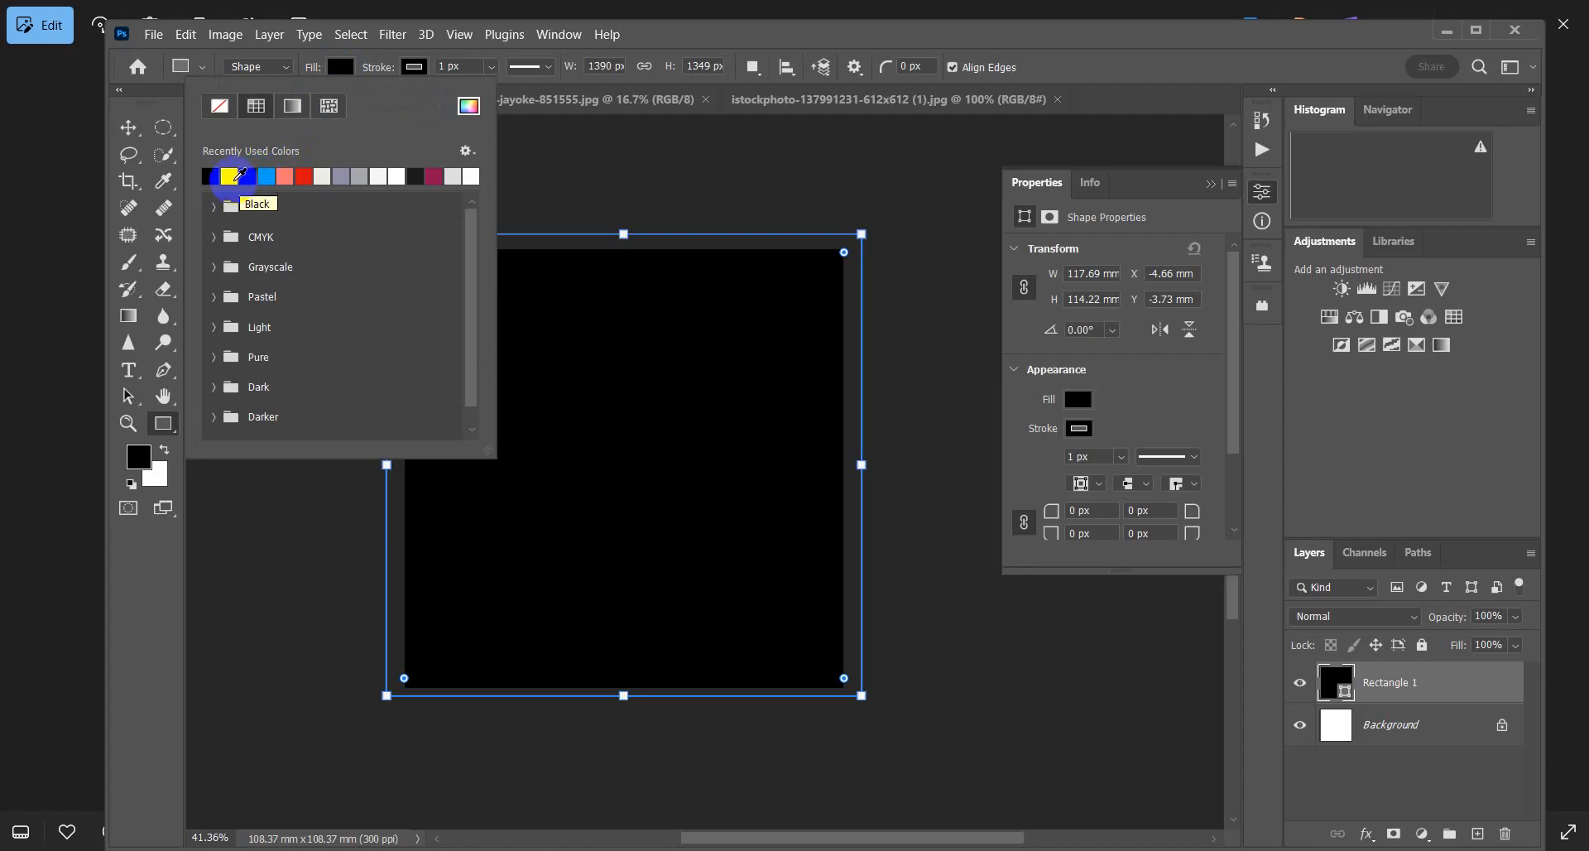
pyautogui.click(293, 107)
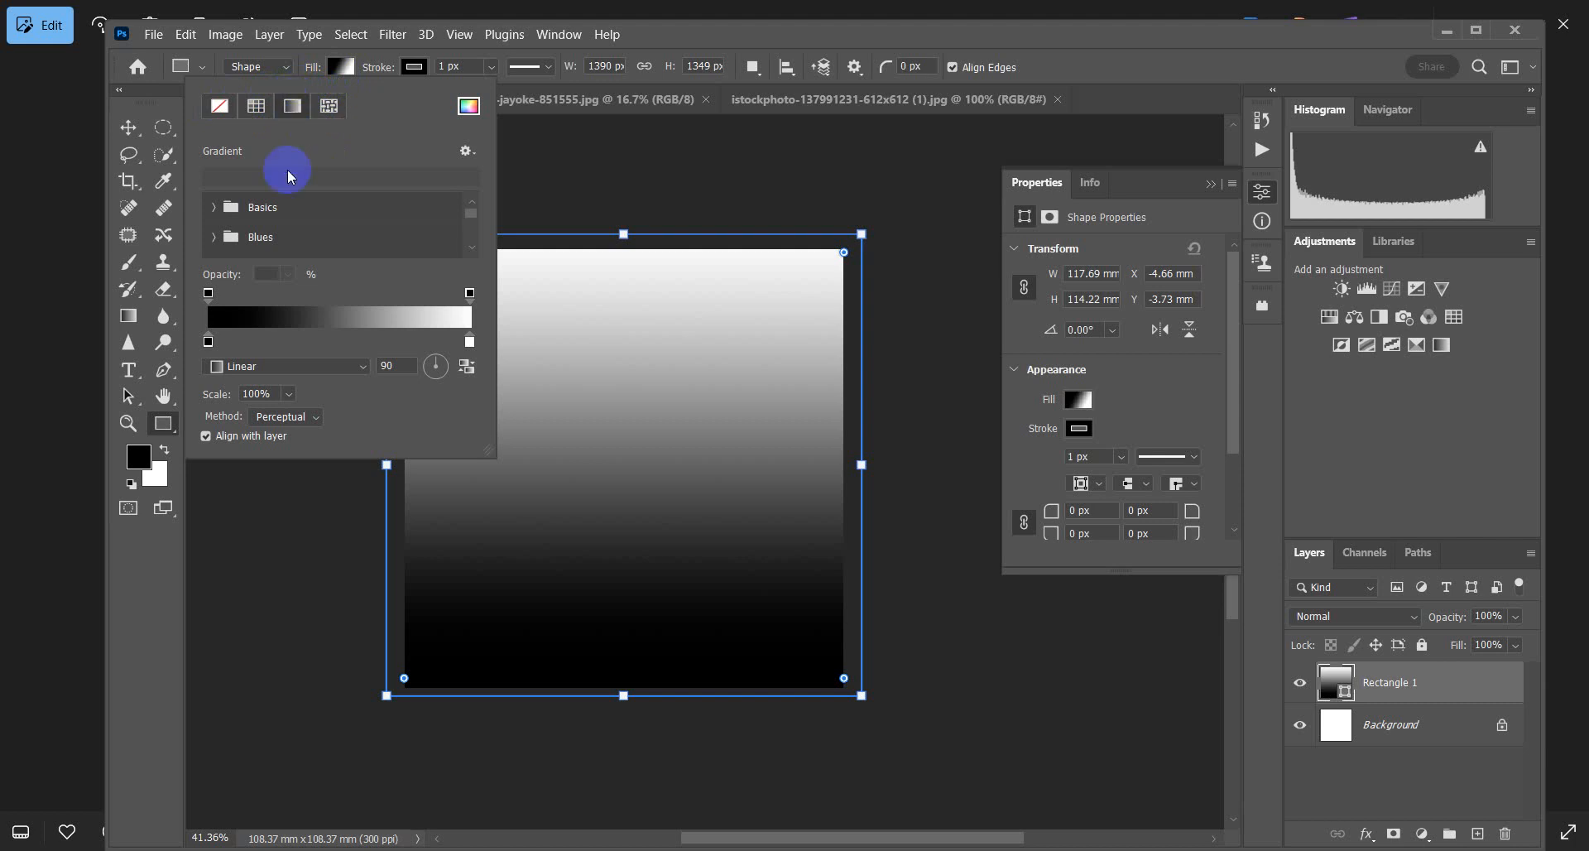
pyautogui.click(208, 293)
pyautogui.click(285, 370)
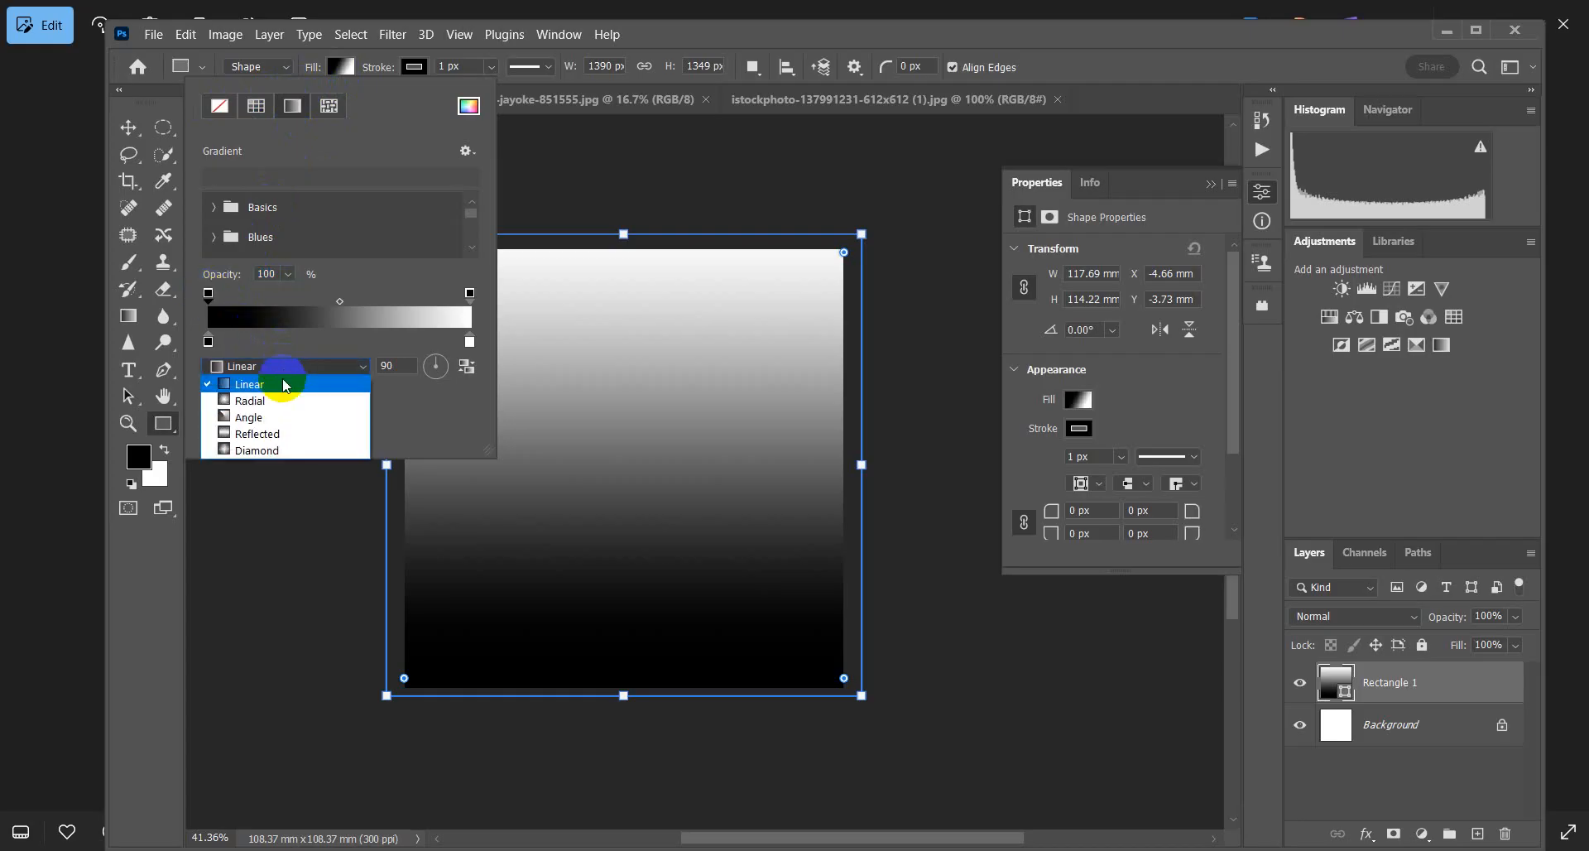
pyautogui.click(267, 394)
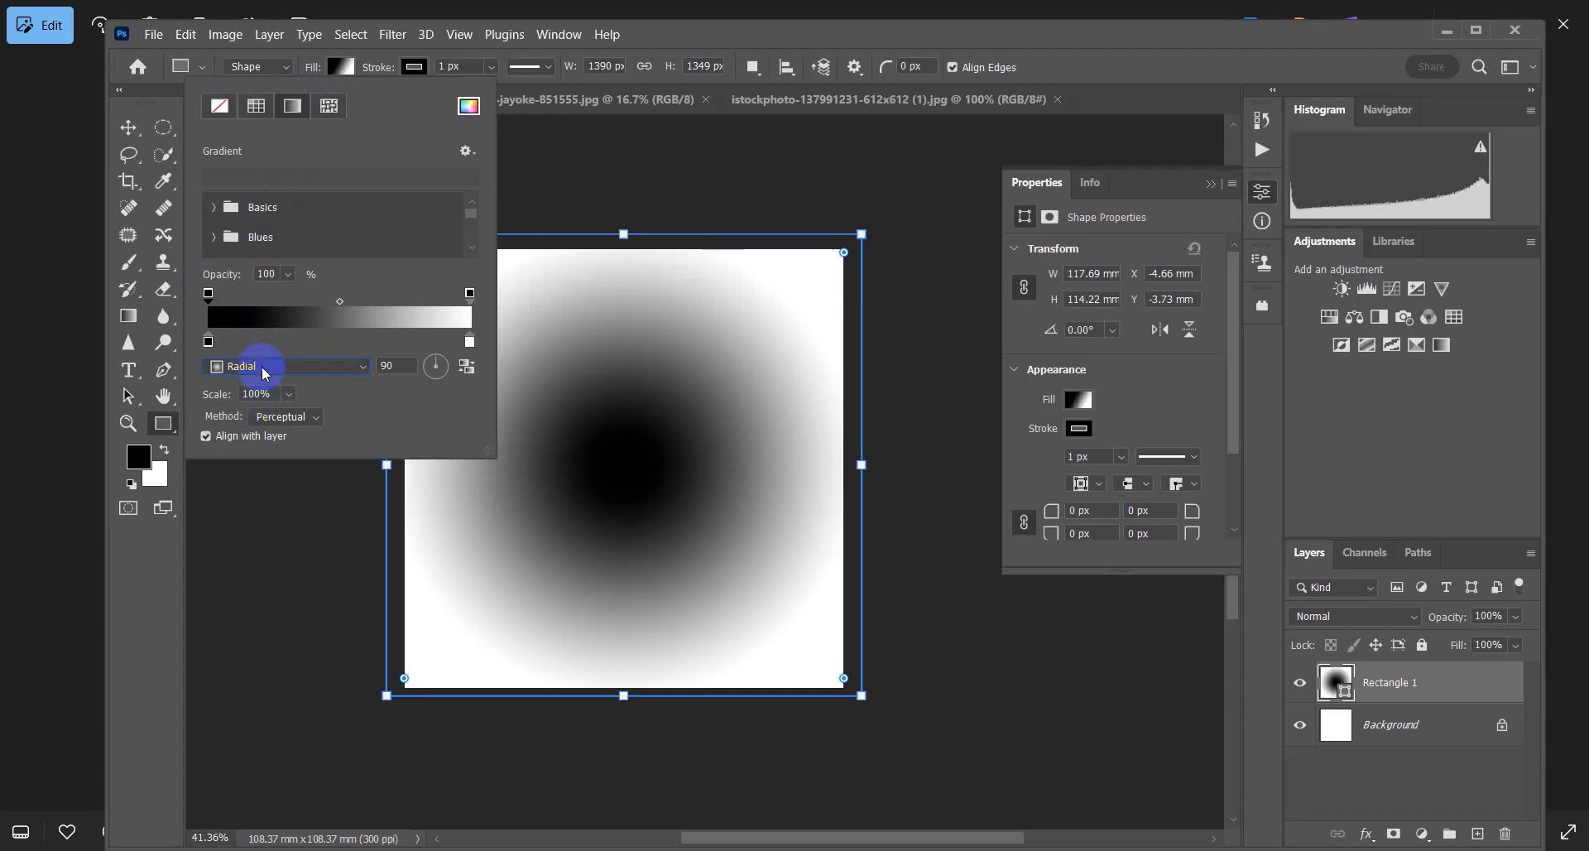
pyautogui.click(263, 368)
pyautogui.click(257, 432)
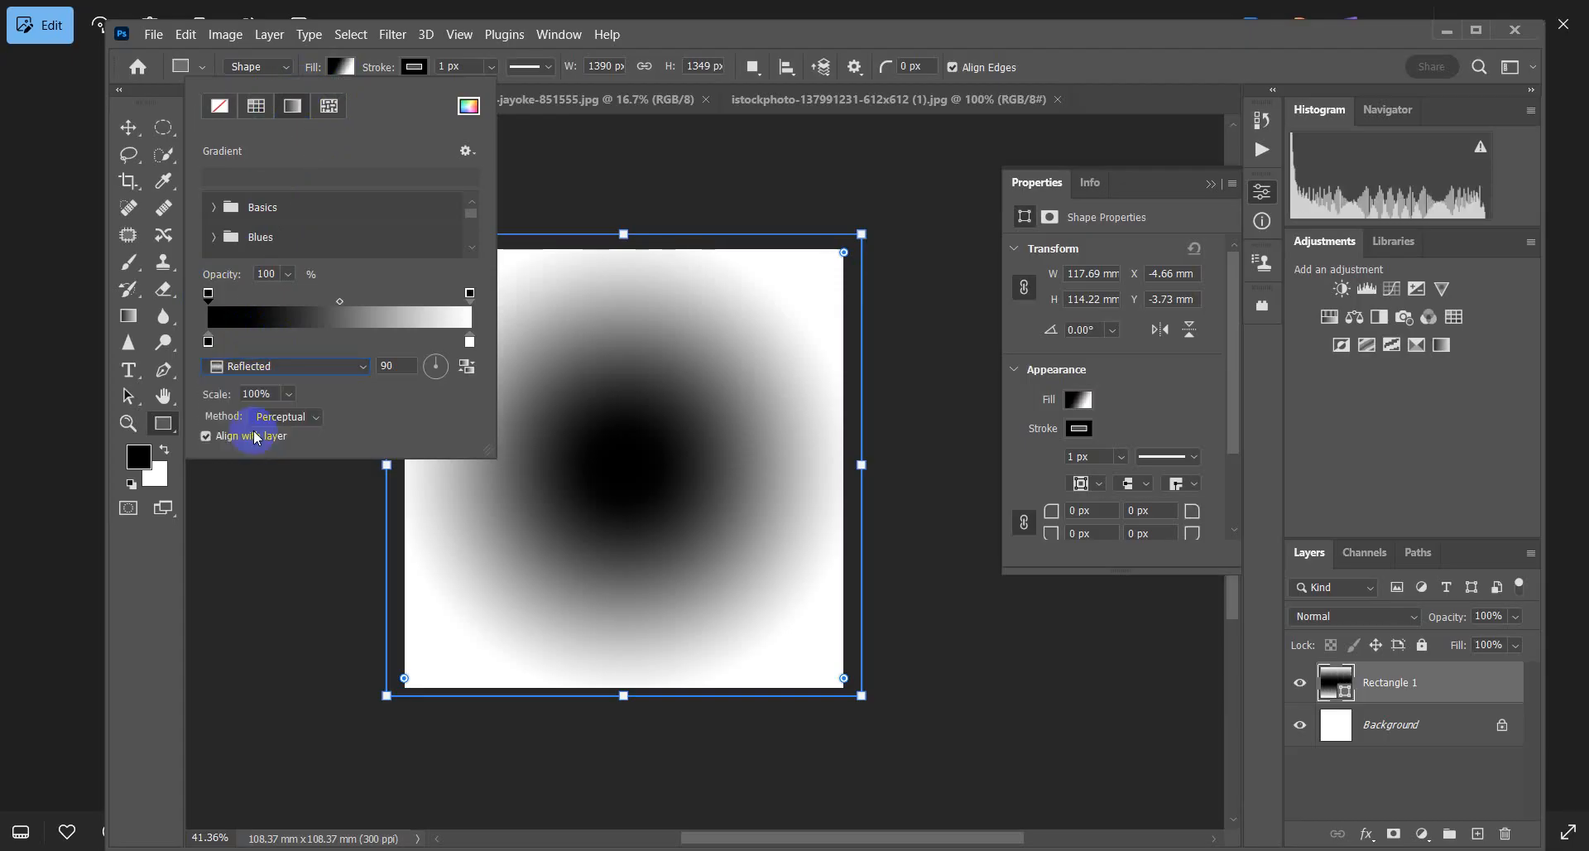
# Step: Try the Foreground to Background preset from the Basics group in the Gradient Editor for the rectangle's fill
pyautogui.click(469, 341)
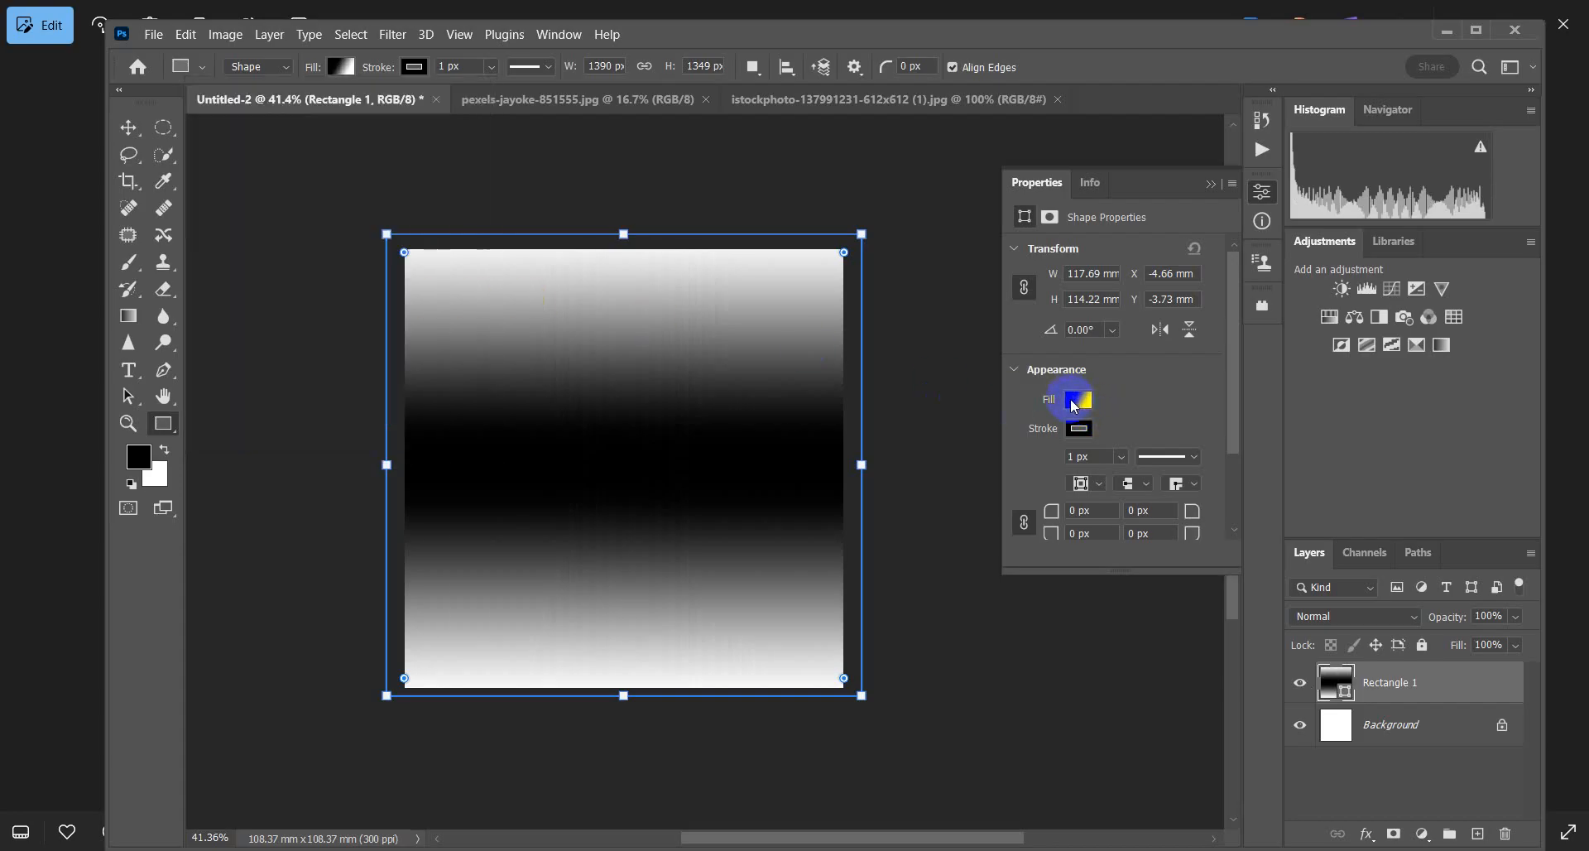
pyautogui.click(1077, 402)
pyautogui.click(1095, 644)
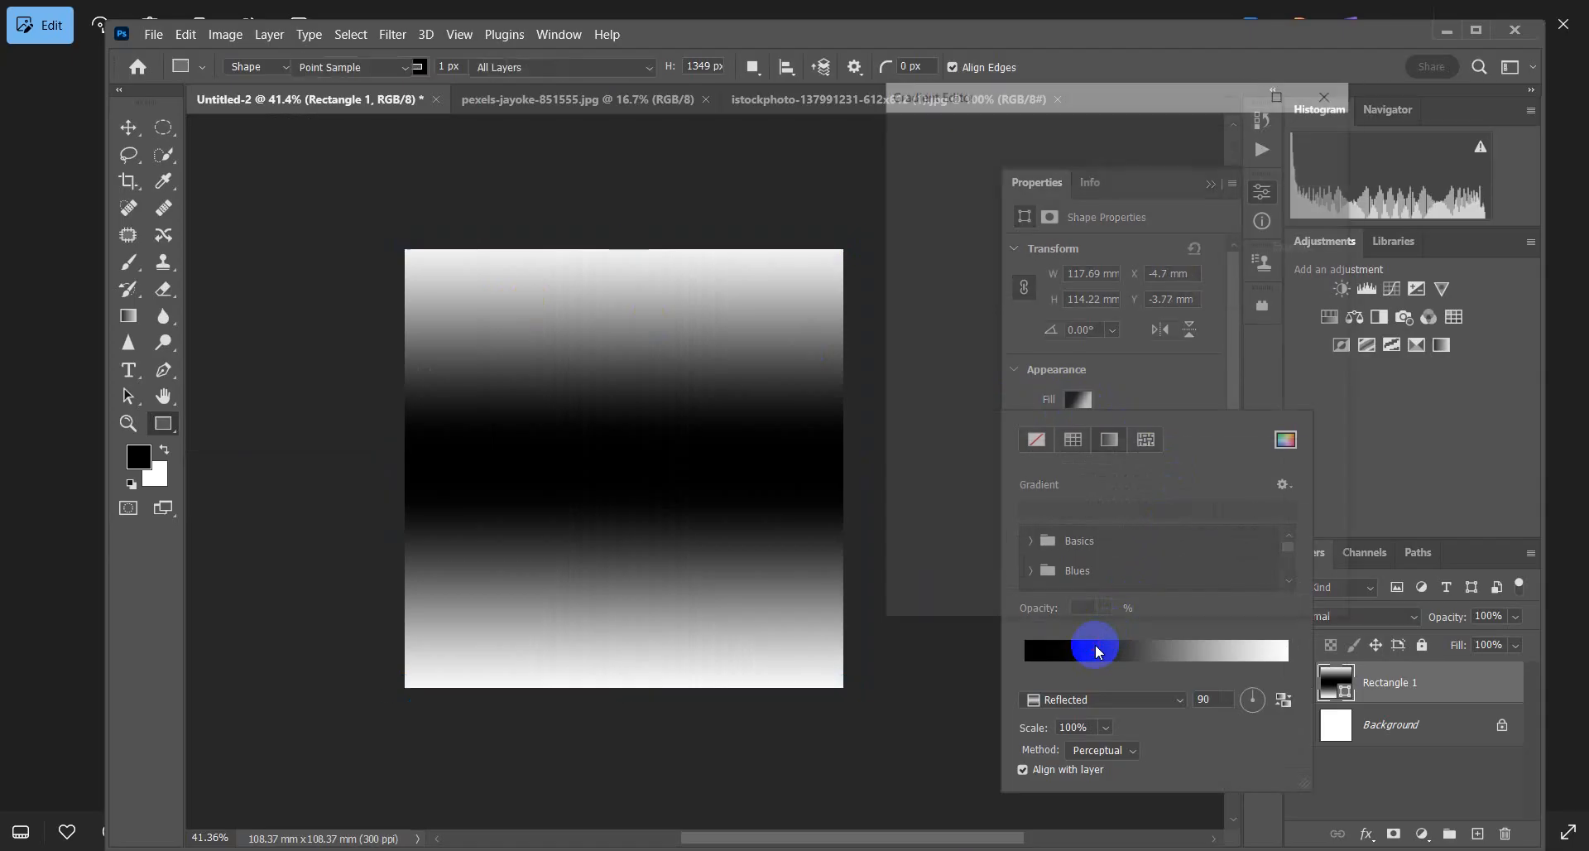
pyautogui.click(907, 427)
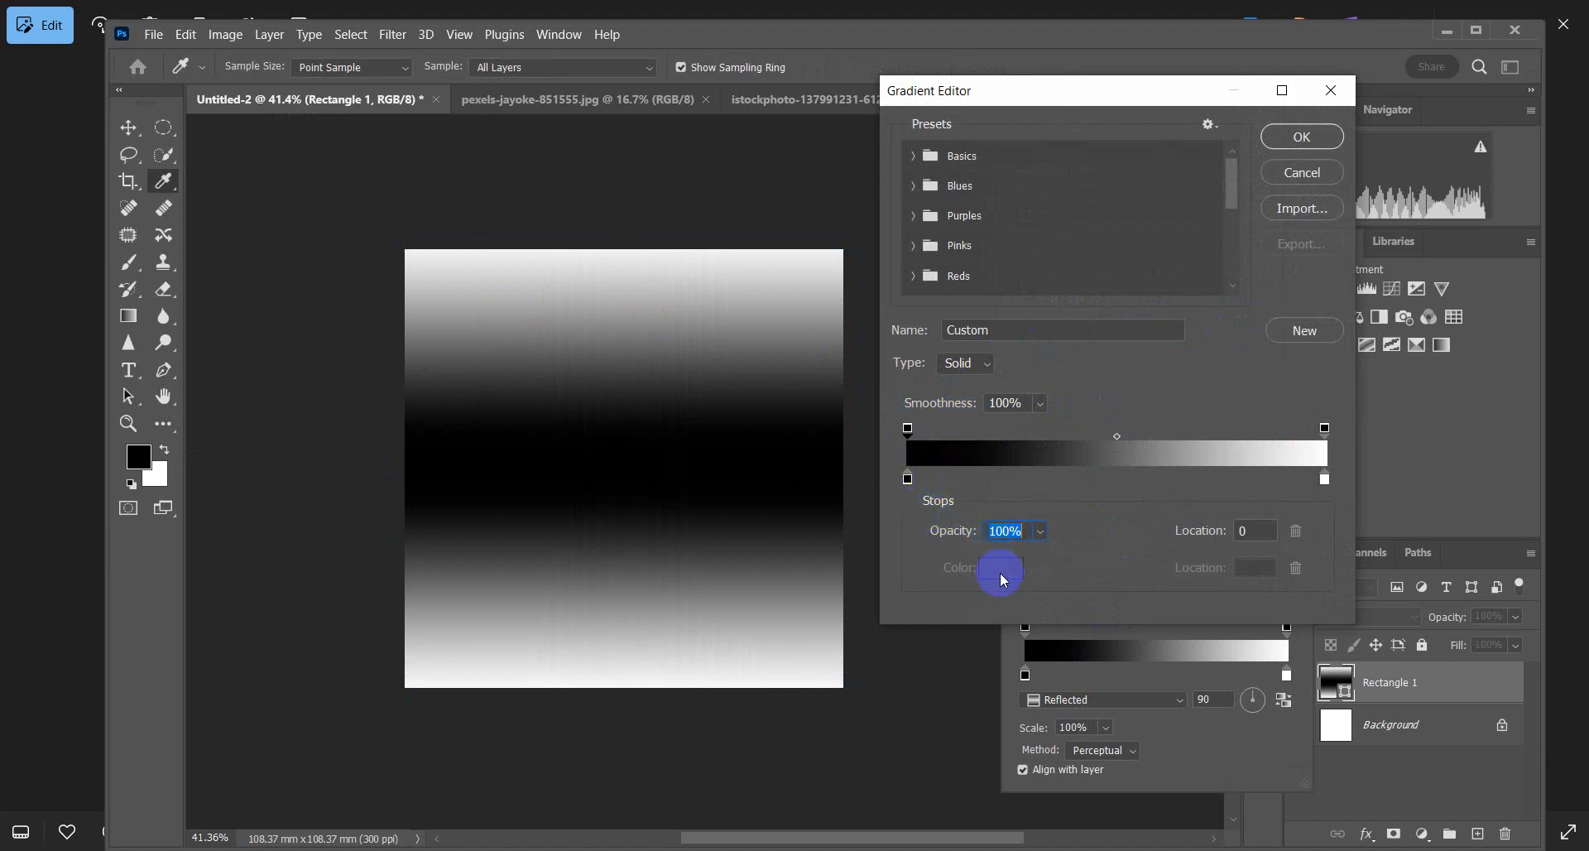
pyautogui.click(907, 427)
pyautogui.click(910, 156)
pyautogui.doubleClick(948, 194)
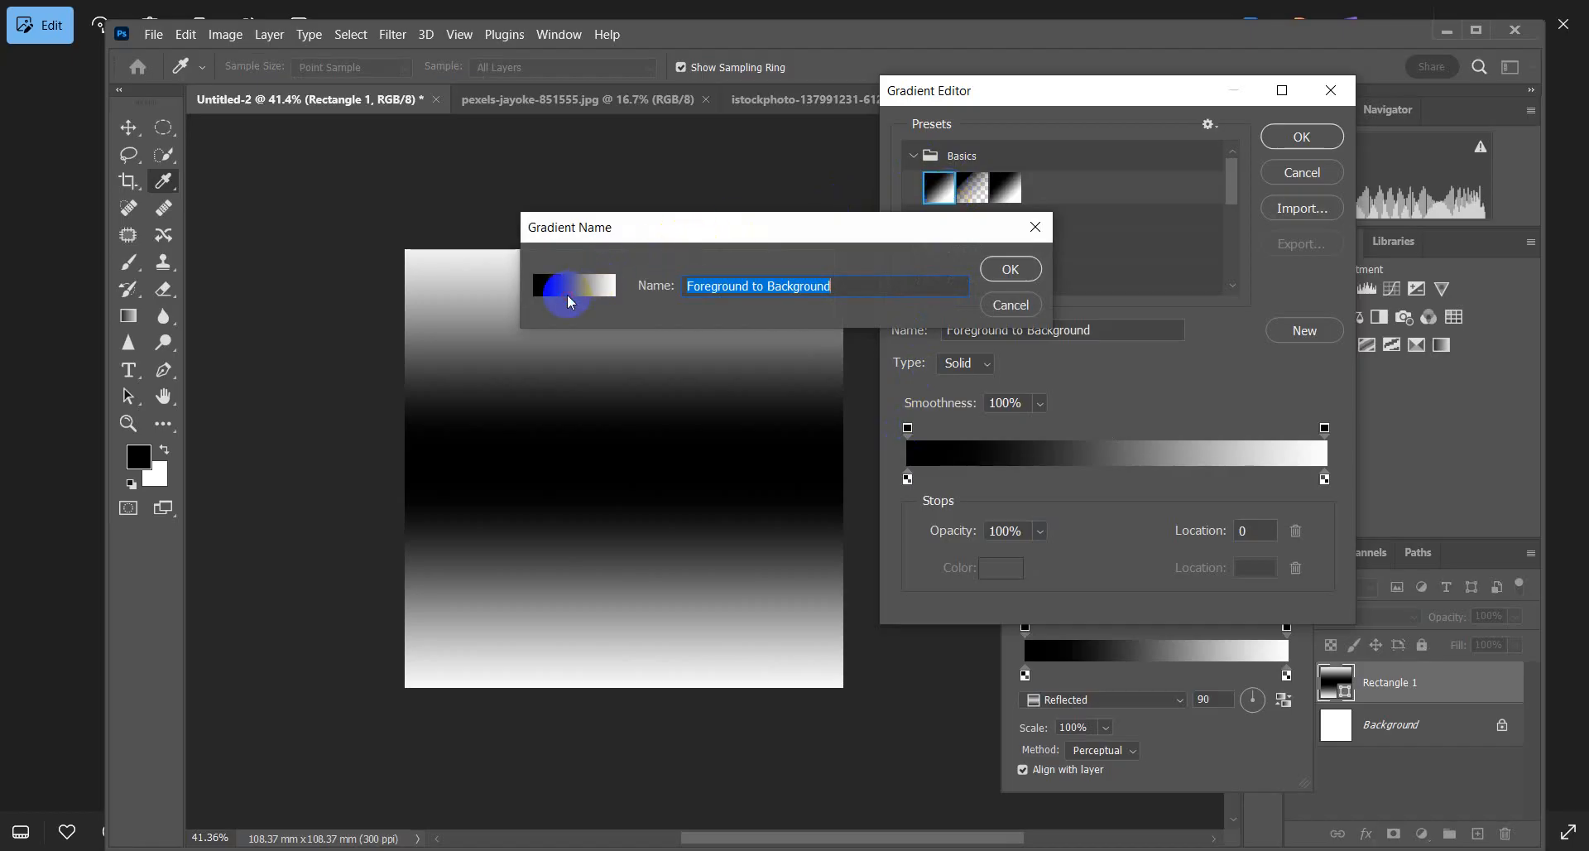
# Step: Close the Gradient Editor and try #835b4a as the color of the fill gradient's first color stop
pyautogui.click(908, 478)
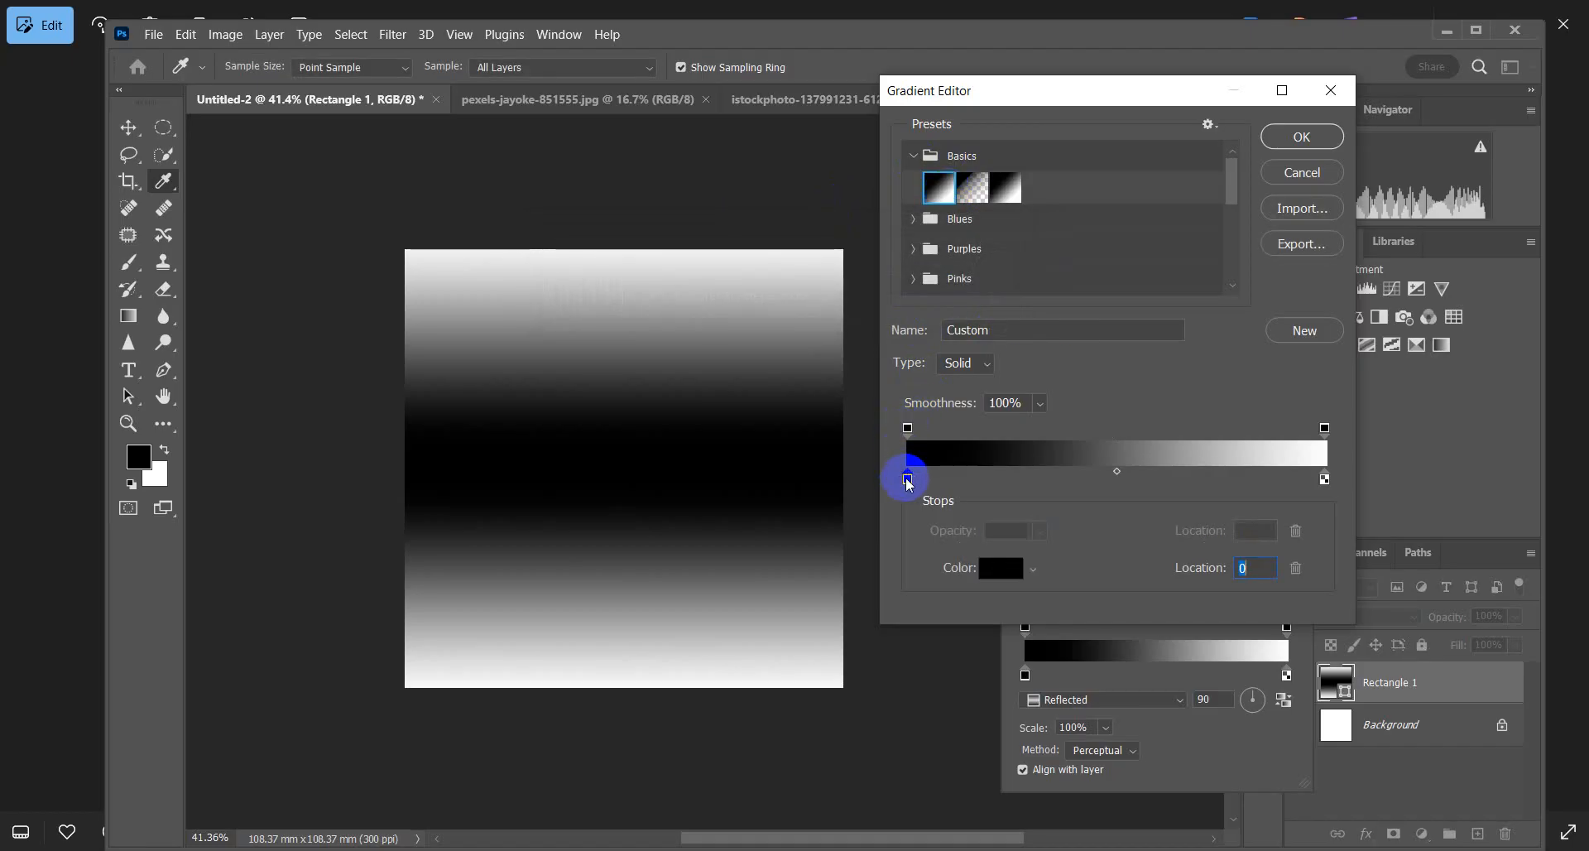
pyautogui.doubleClick(907, 480)
pyautogui.click(1302, 210)
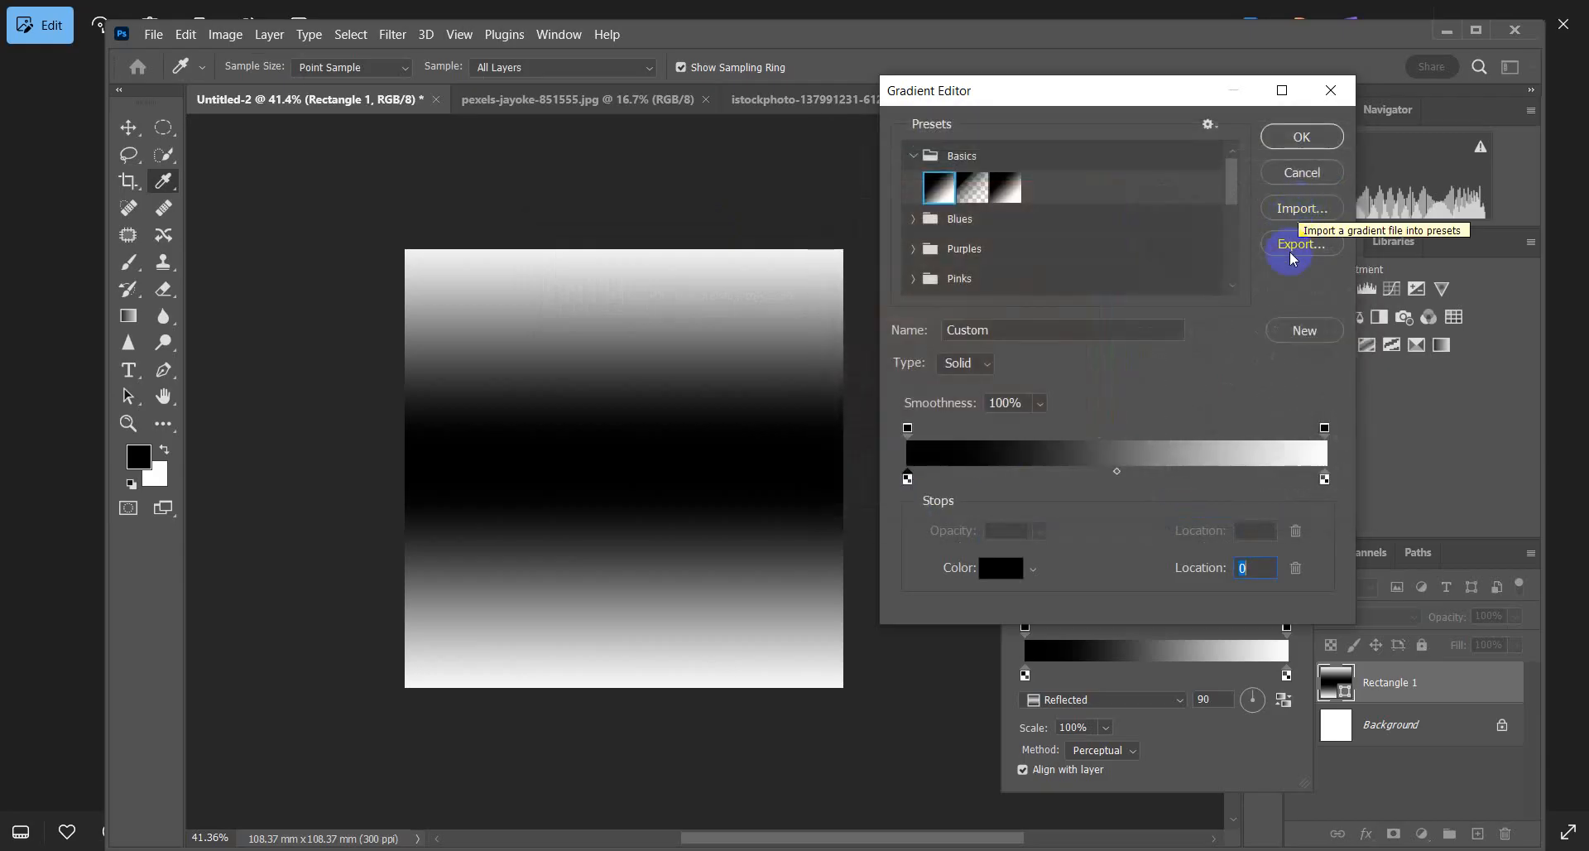
pyautogui.click(1331, 89)
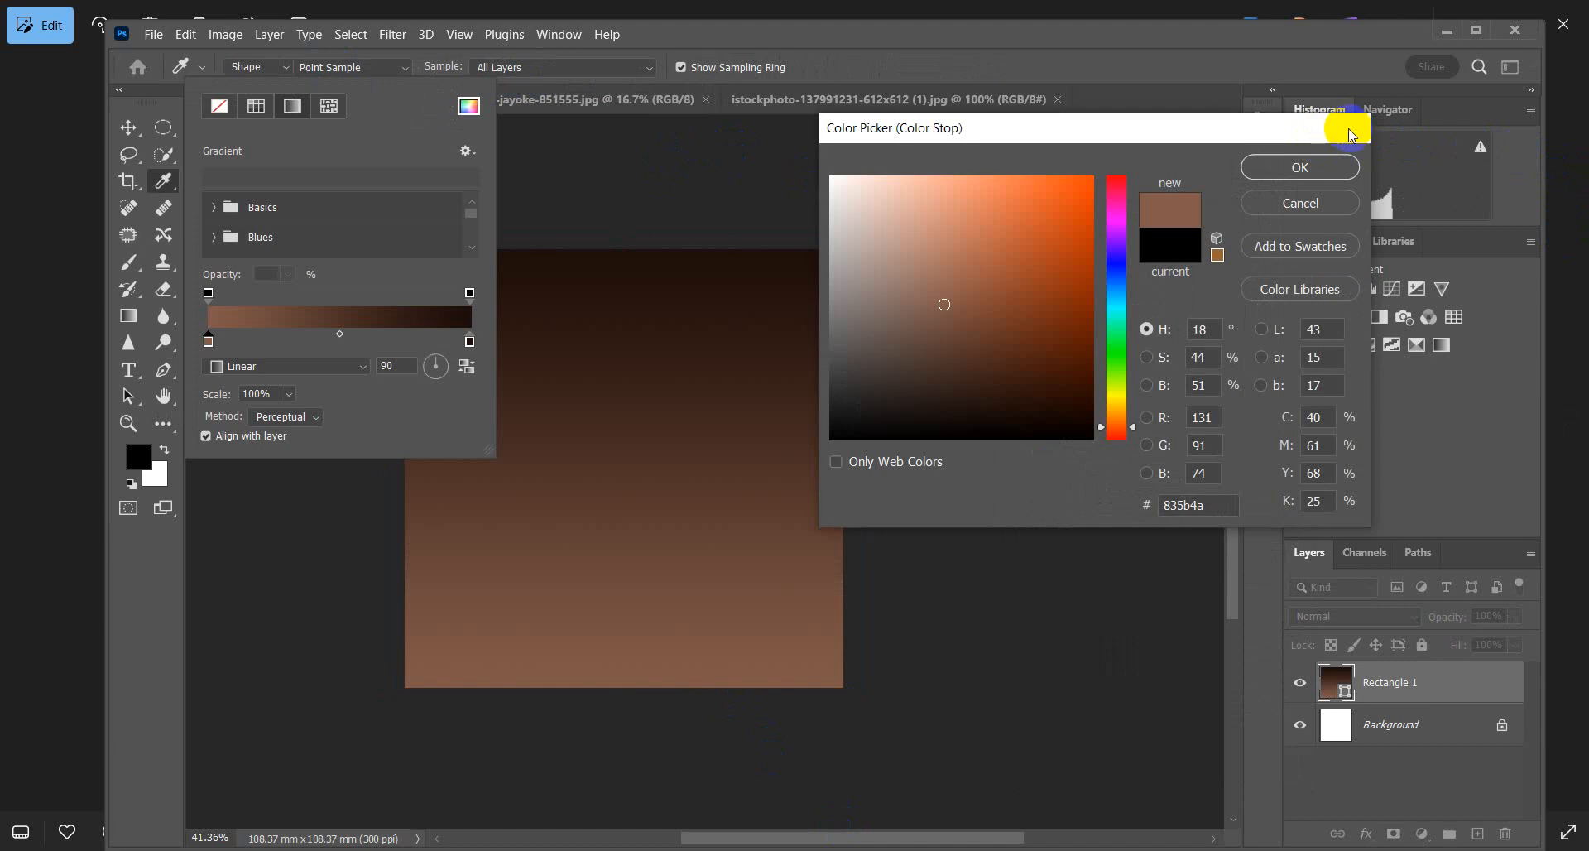
pyautogui.click(1302, 164)
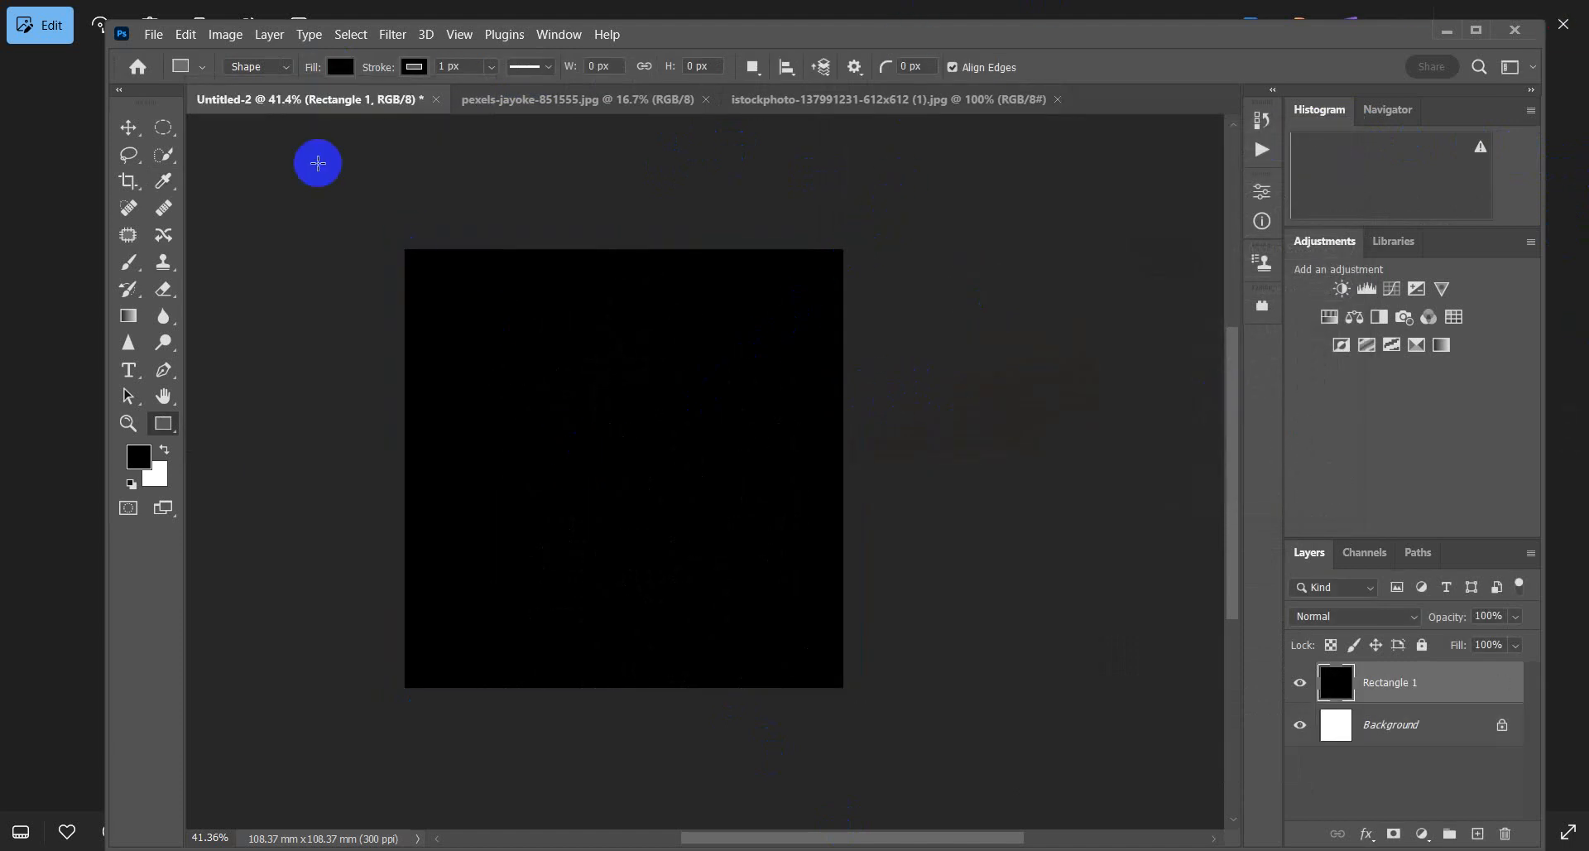
# Step: Set the Rectangle Tool's fill to a linear black-to-white gradient and dismiss the Create Rectangle dialog
pyautogui.click(128, 127)
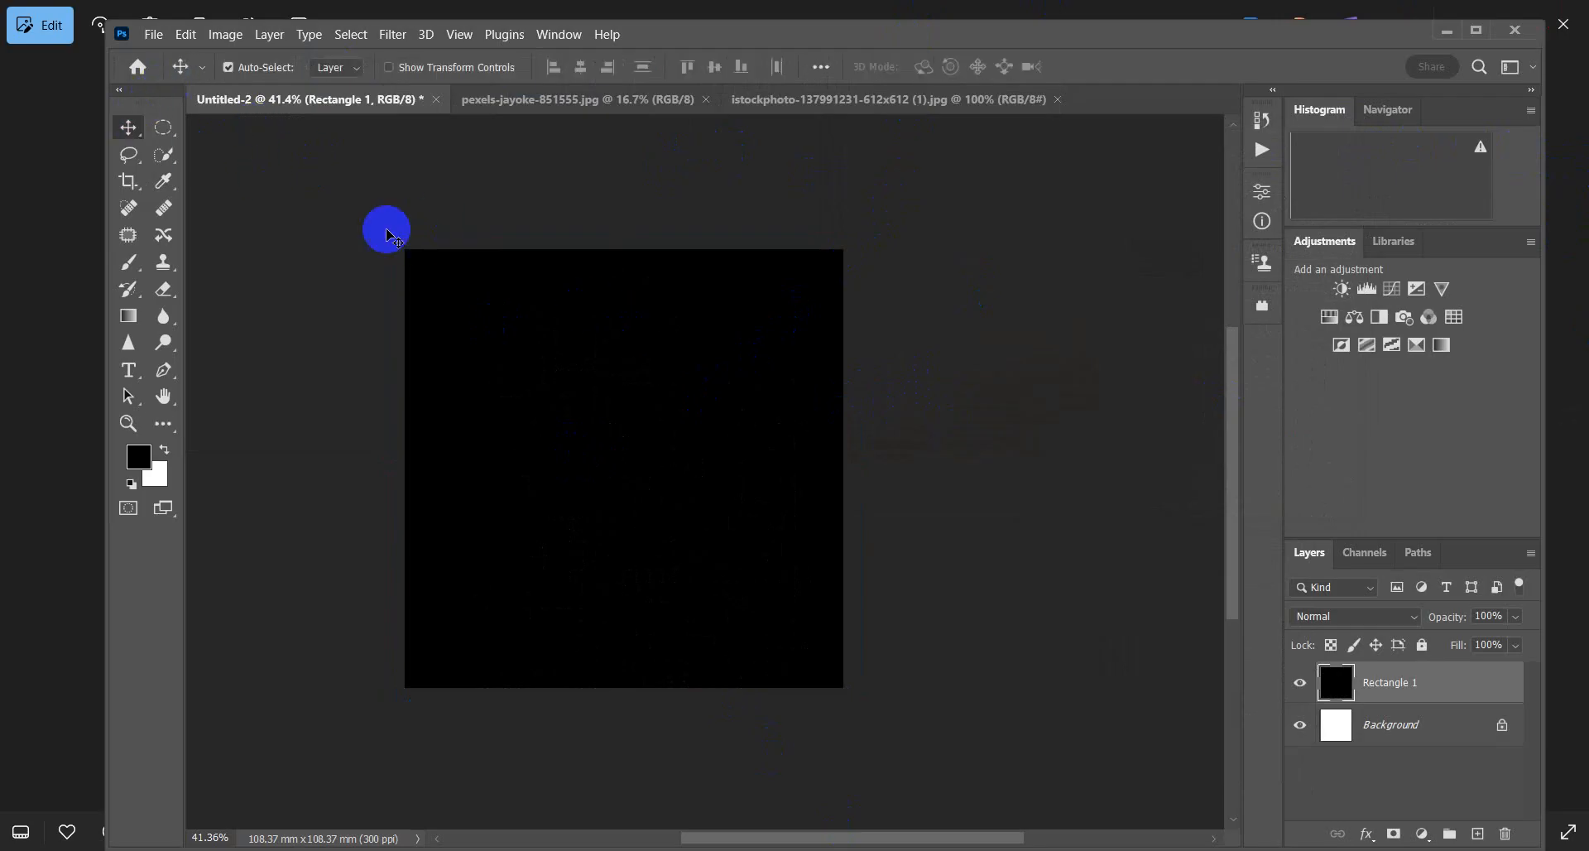
pyautogui.click(166, 420)
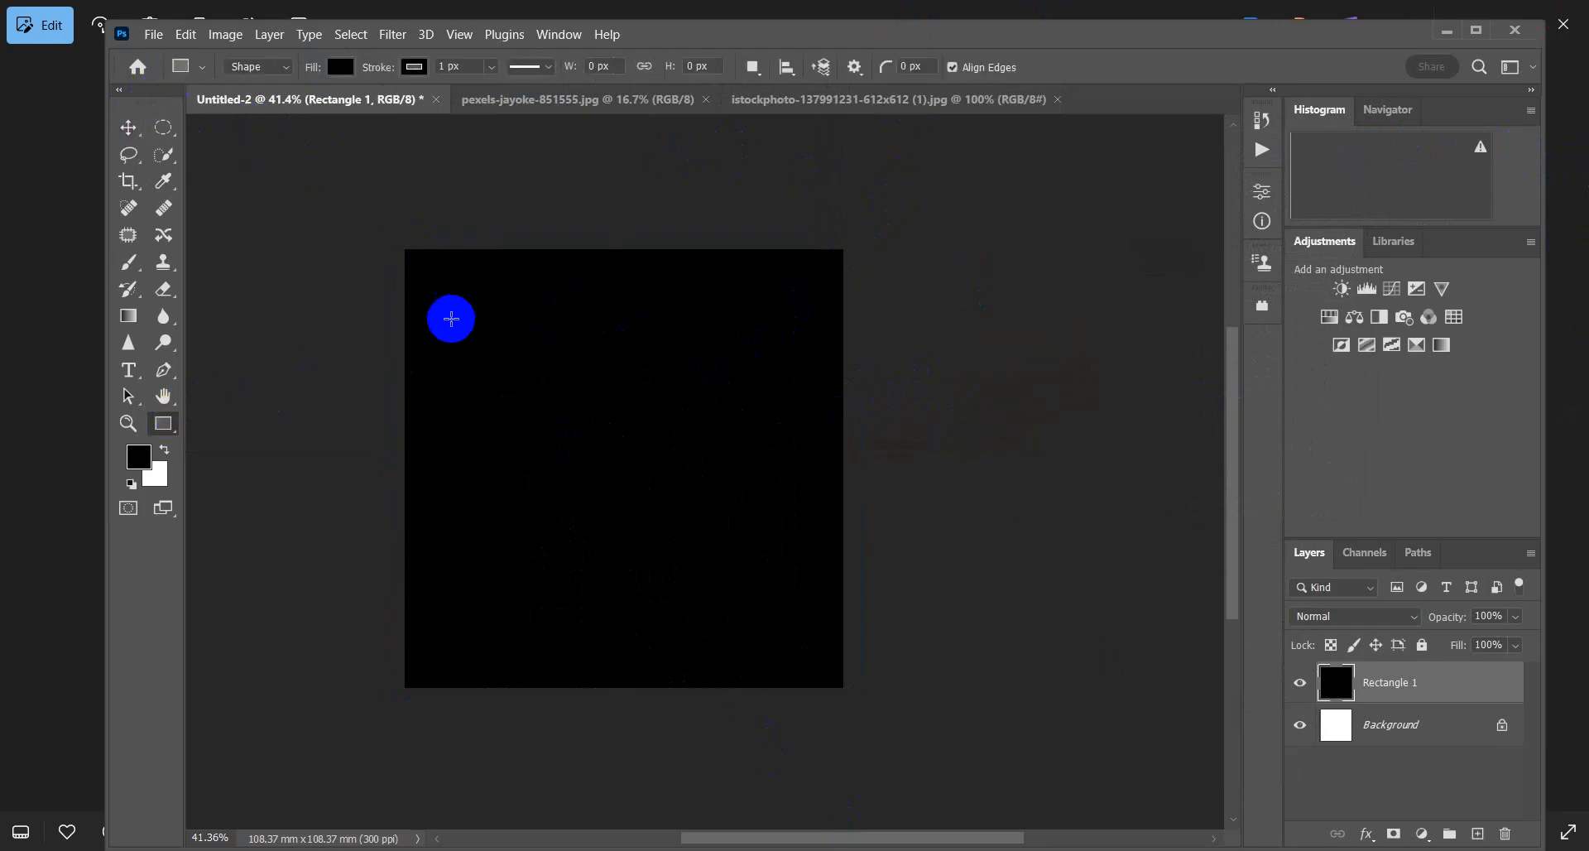
pyautogui.click(336, 68)
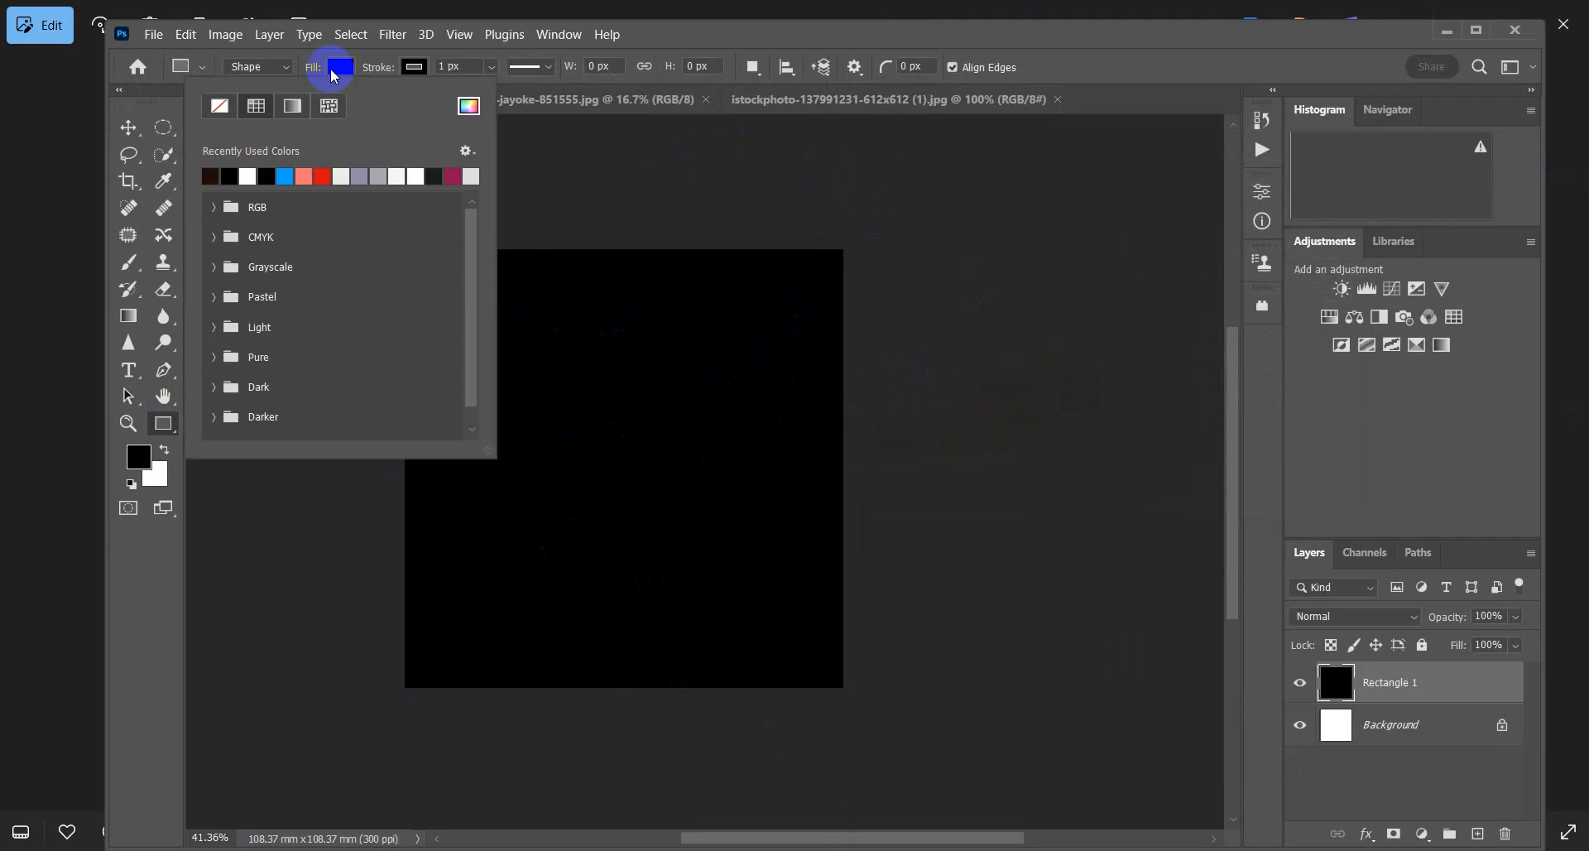
pyautogui.click(293, 106)
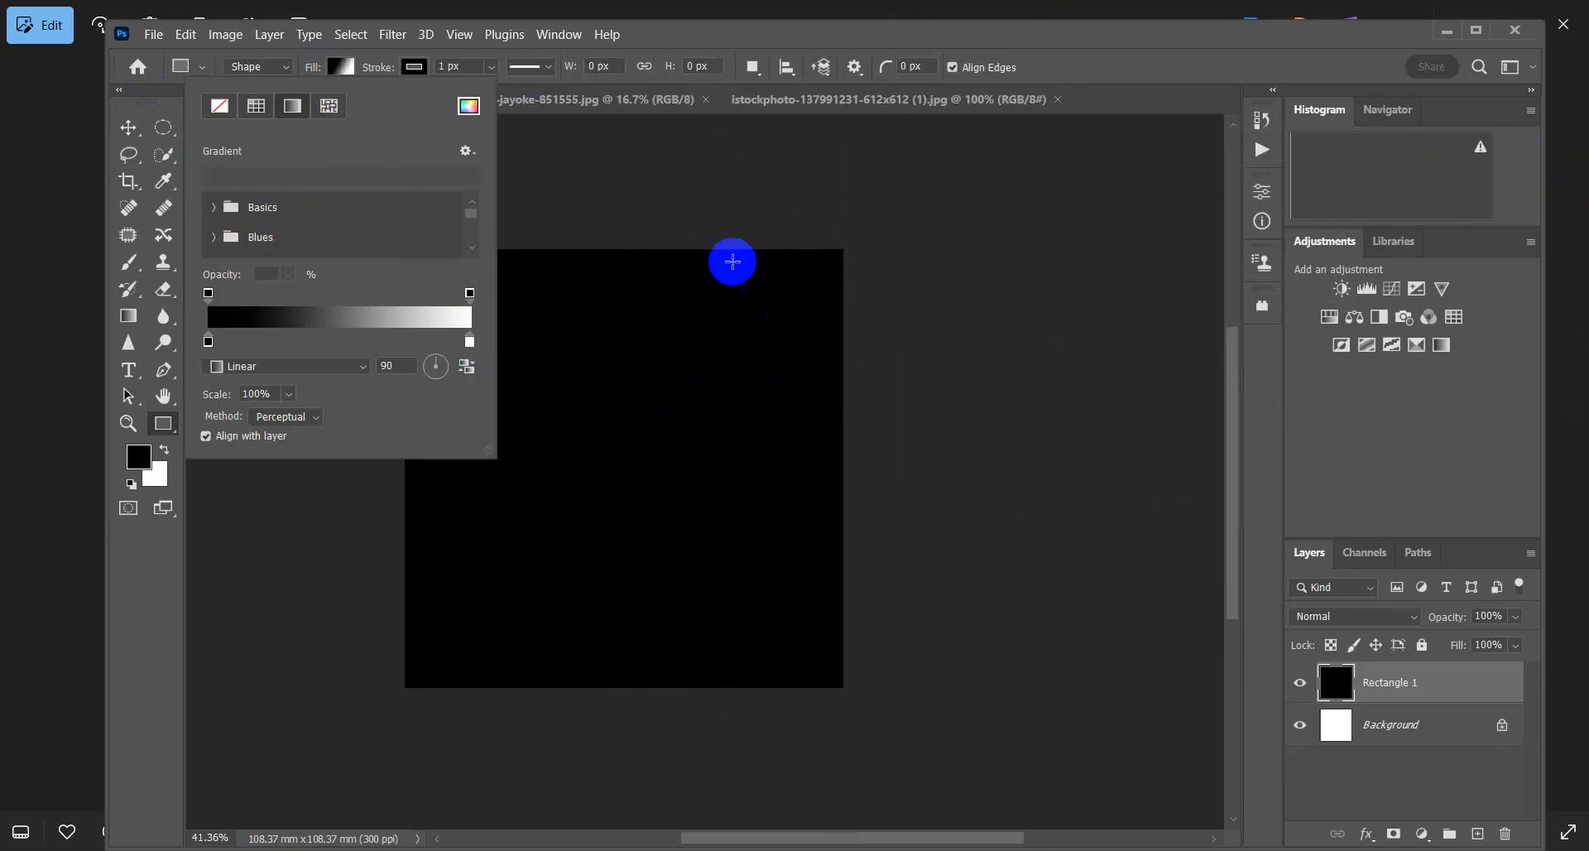
pyautogui.click(584, 161)
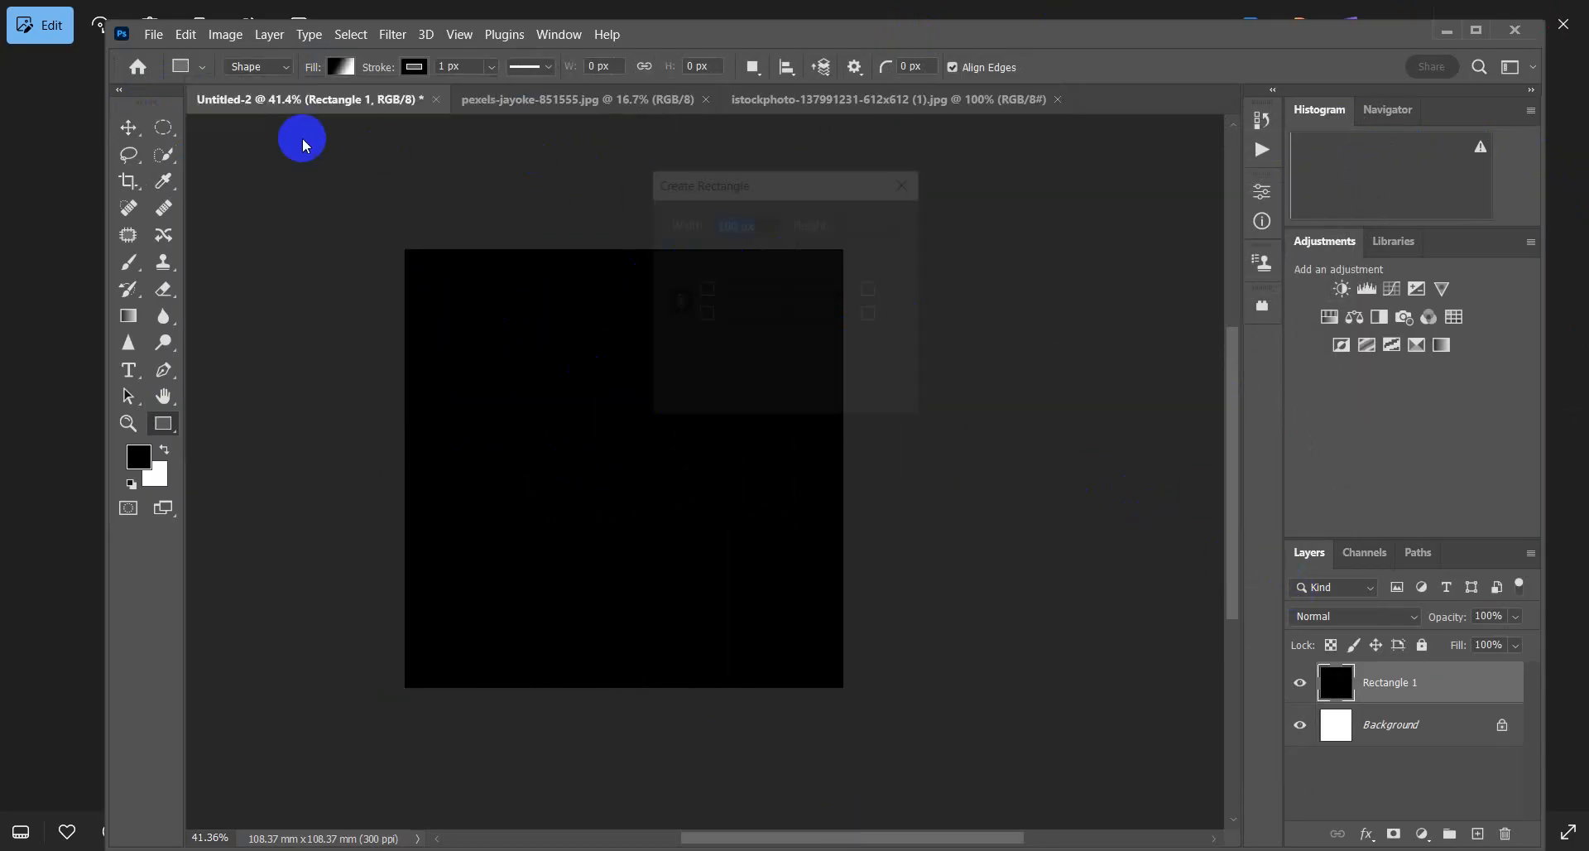
pyautogui.click(843, 390)
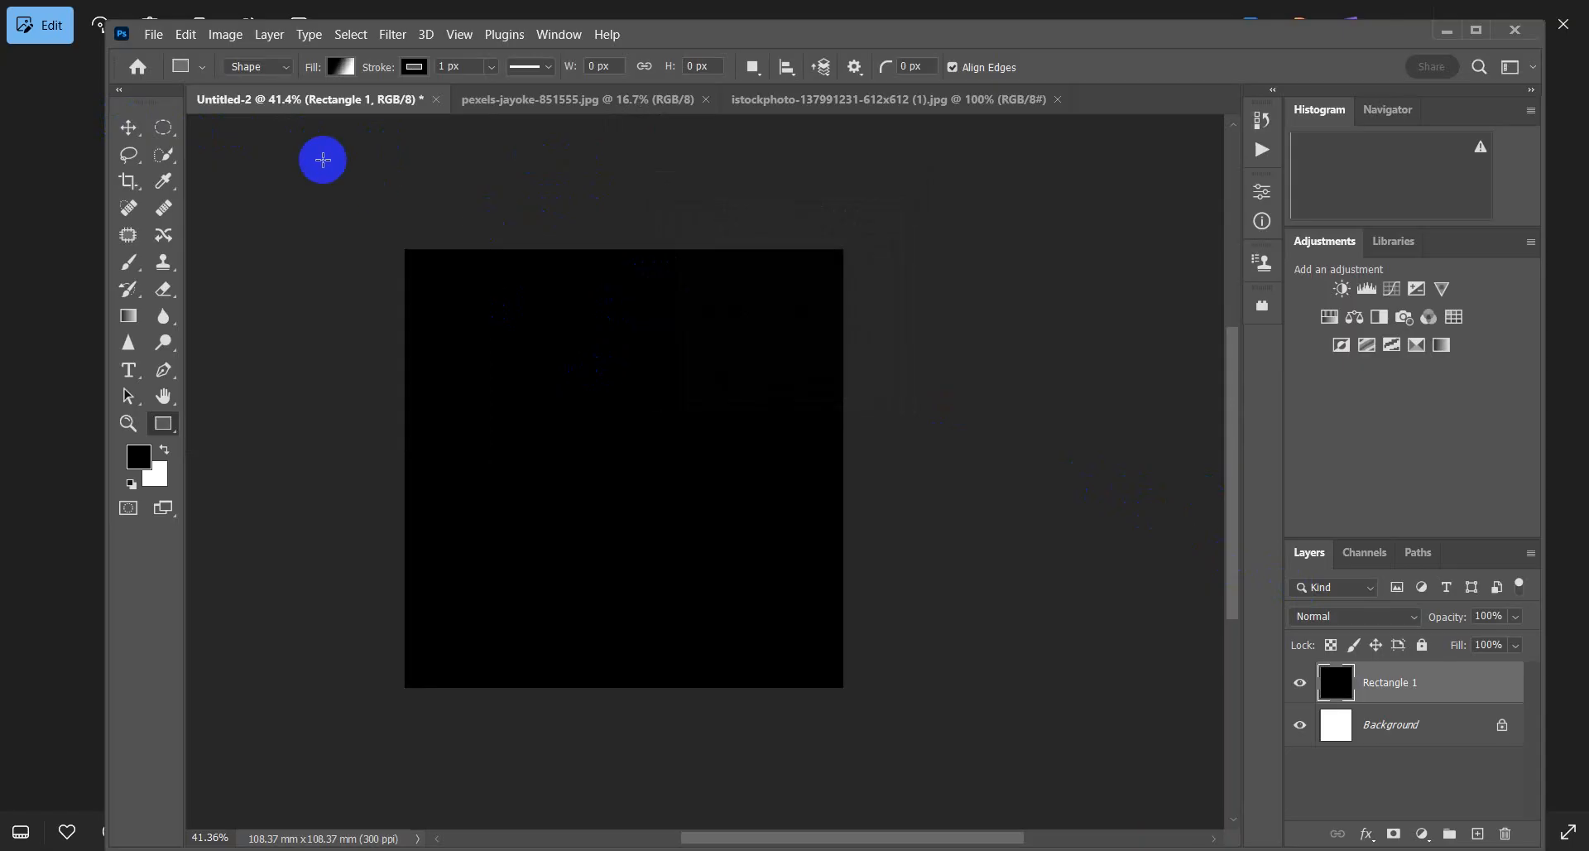
# Step: Delete the black rectangle and draw a gradient-filled one about 128 by 121 mm over the whole canvas
pyautogui.click(128, 127)
pyautogui.moveTo(530, 325); pyautogui.dragTo(591, 429)
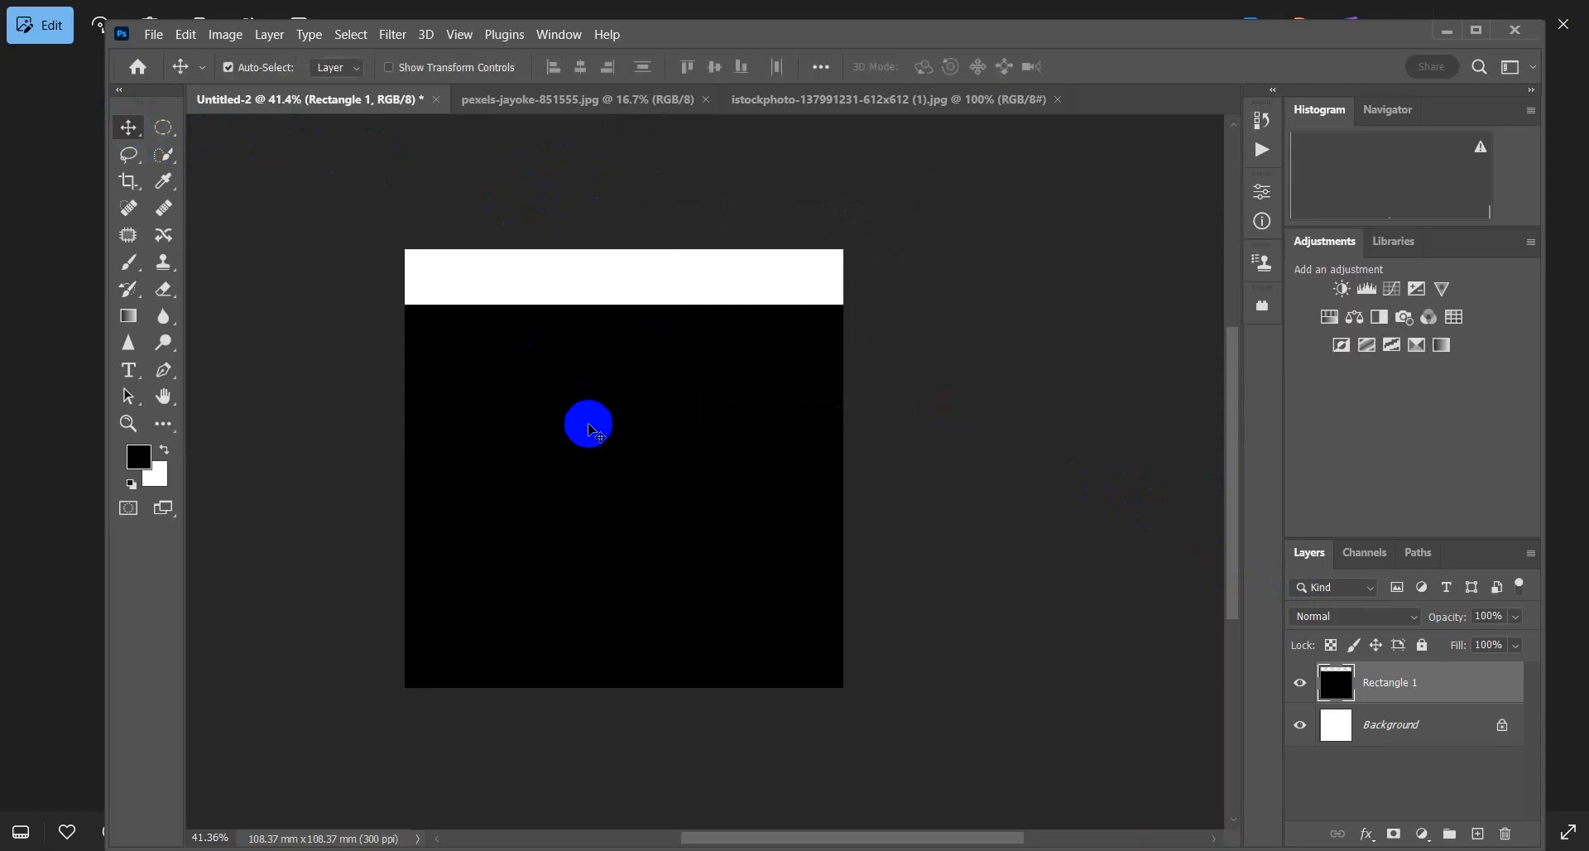
pyautogui.press('Delete')
pyautogui.click(169, 427)
pyautogui.moveTo(364, 213)
pyautogui.mouseDown()
pyautogui.moveTo(653, 454)
pyautogui.moveTo(847, 738)
pyautogui.moveTo(882, 701)
pyautogui.mouseUp()
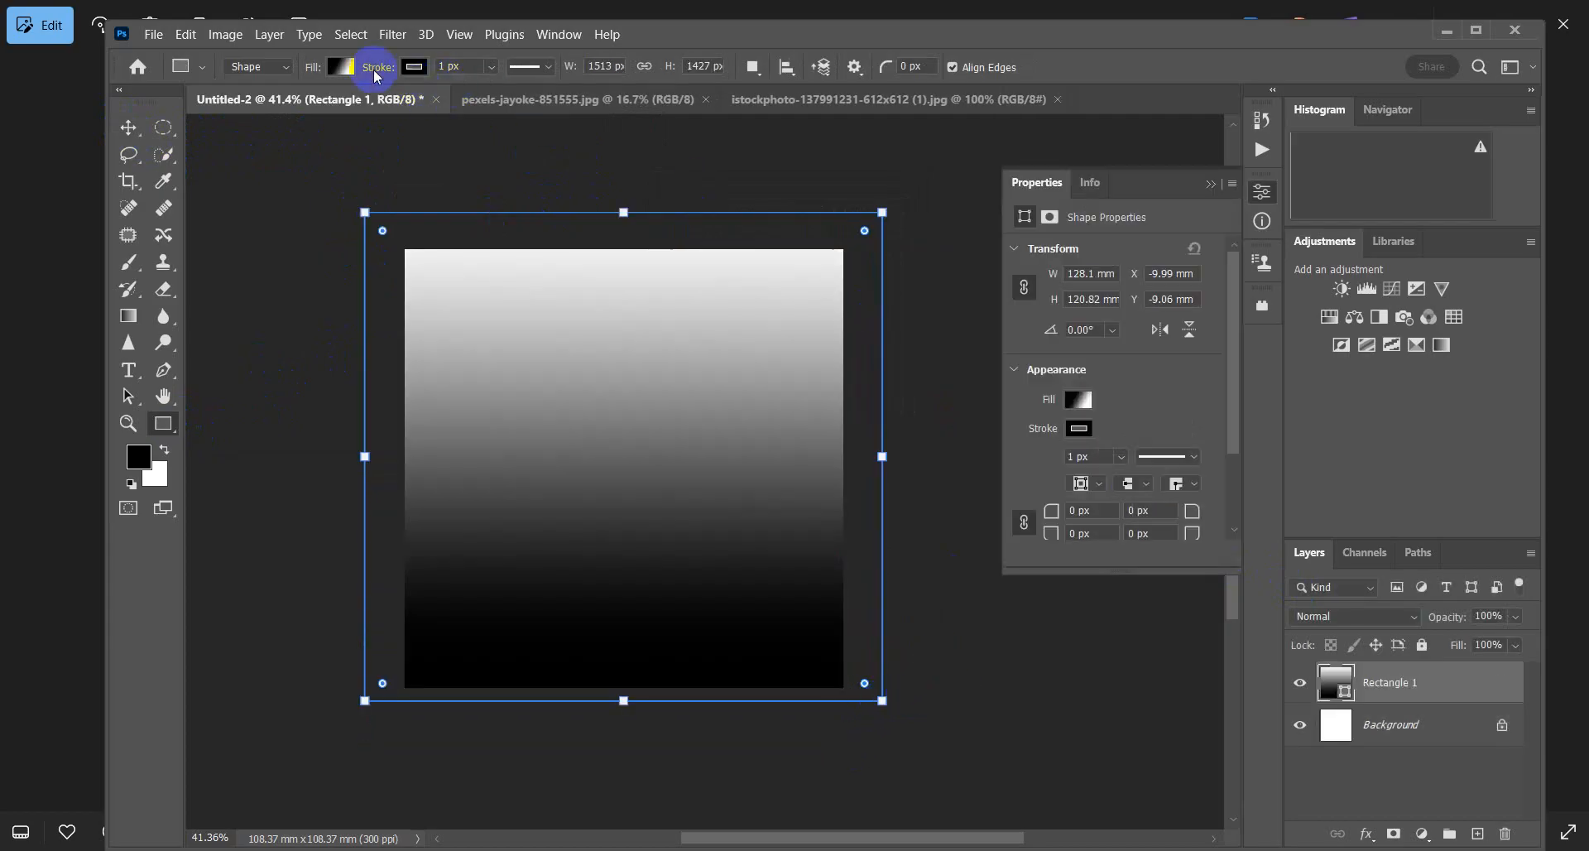
# Step: Set the white color stop of the new rectangle's linear gradient fill to the copied dark brown #1c0d08
pyautogui.click(341, 67)
pyautogui.click(248, 105)
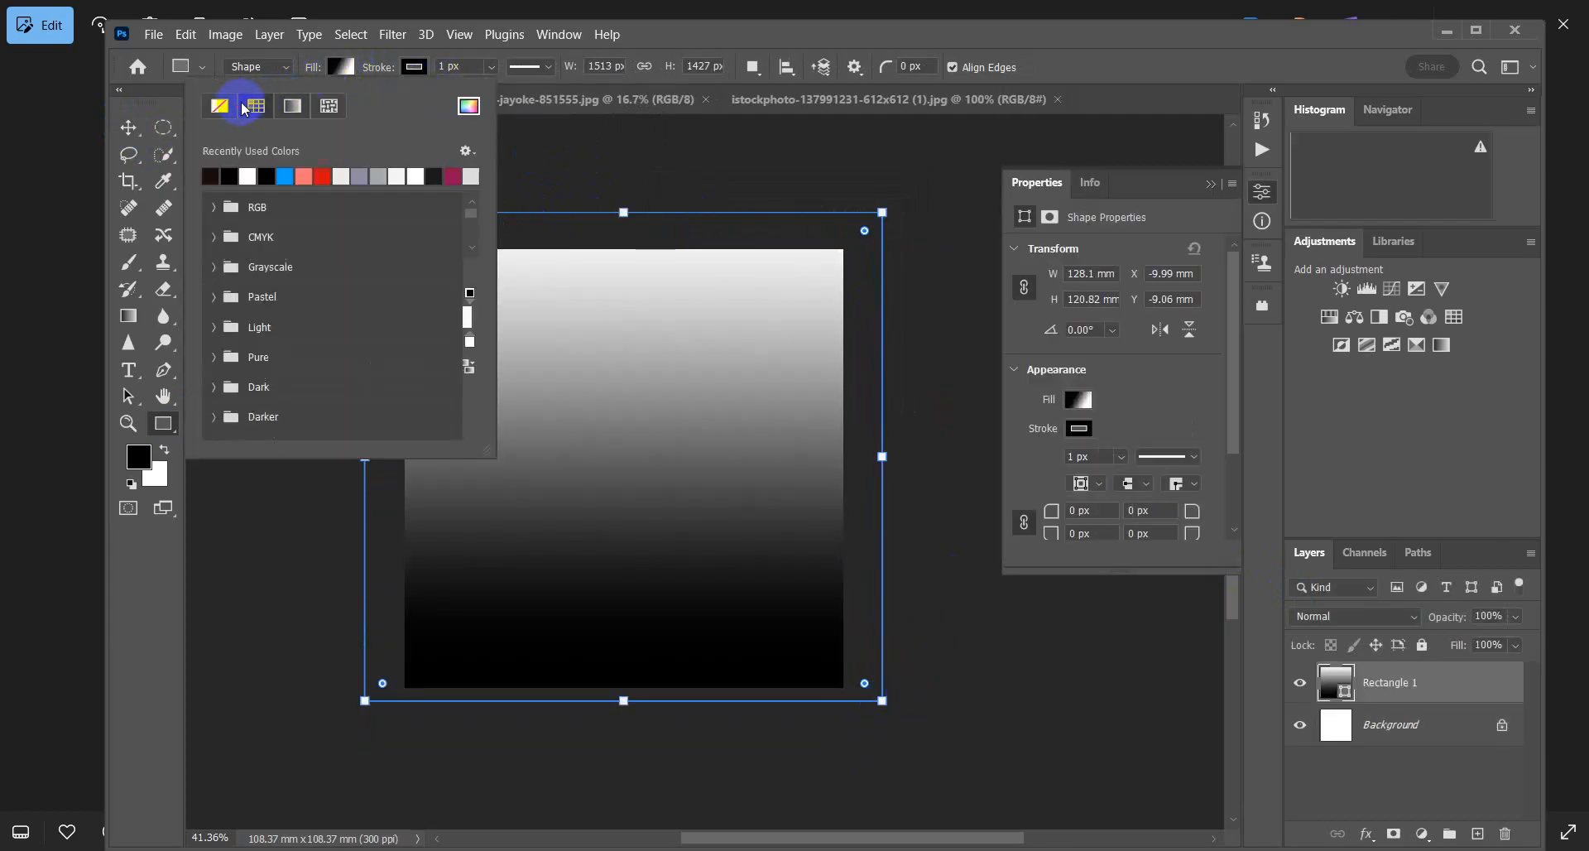
pyautogui.click(294, 106)
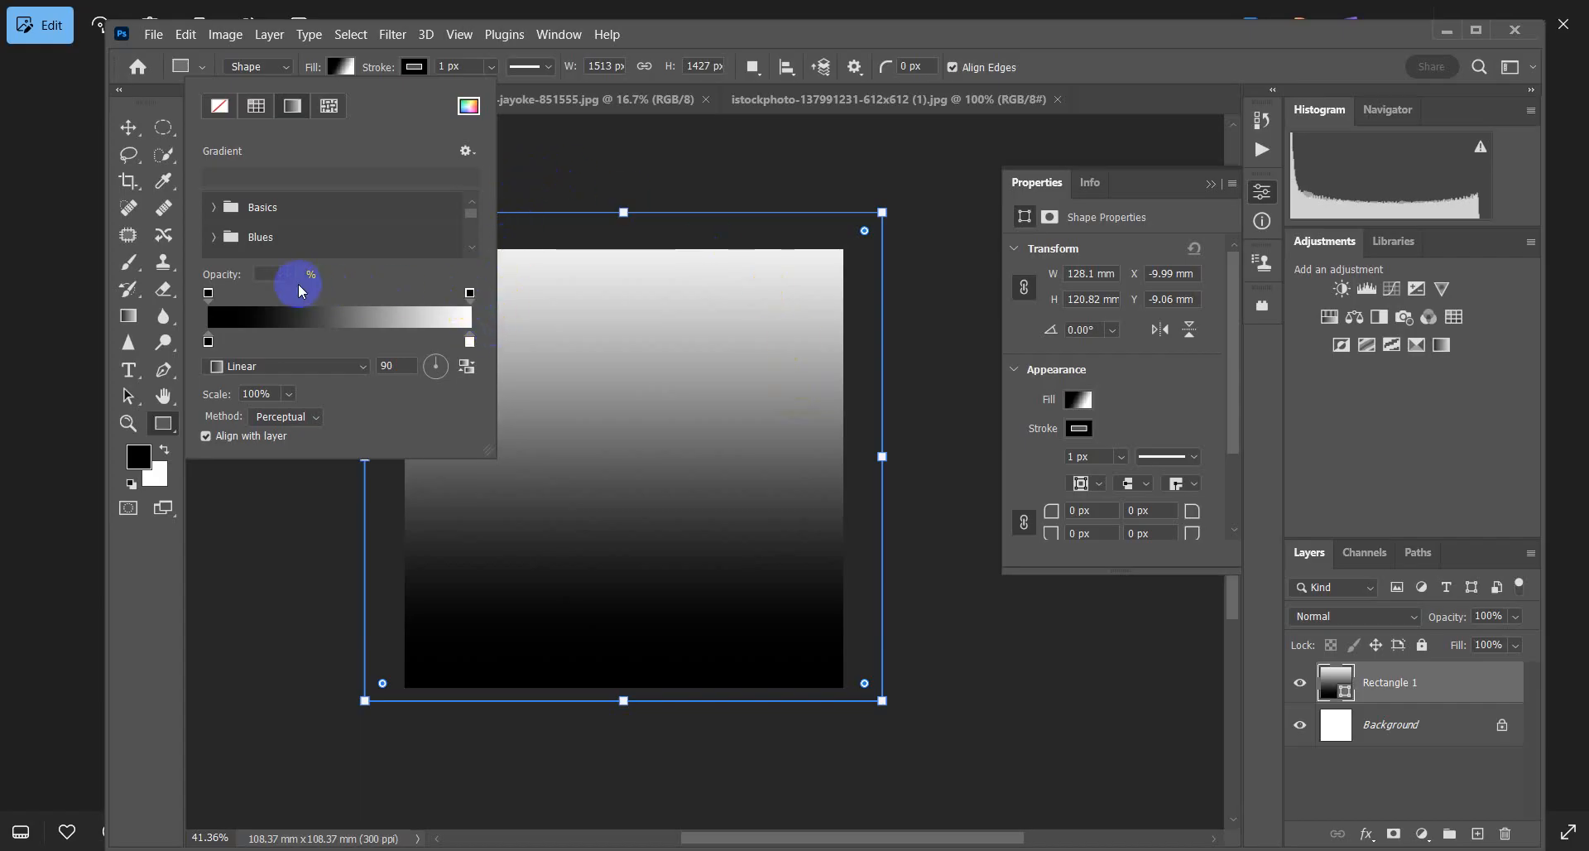
pyautogui.click(469, 340)
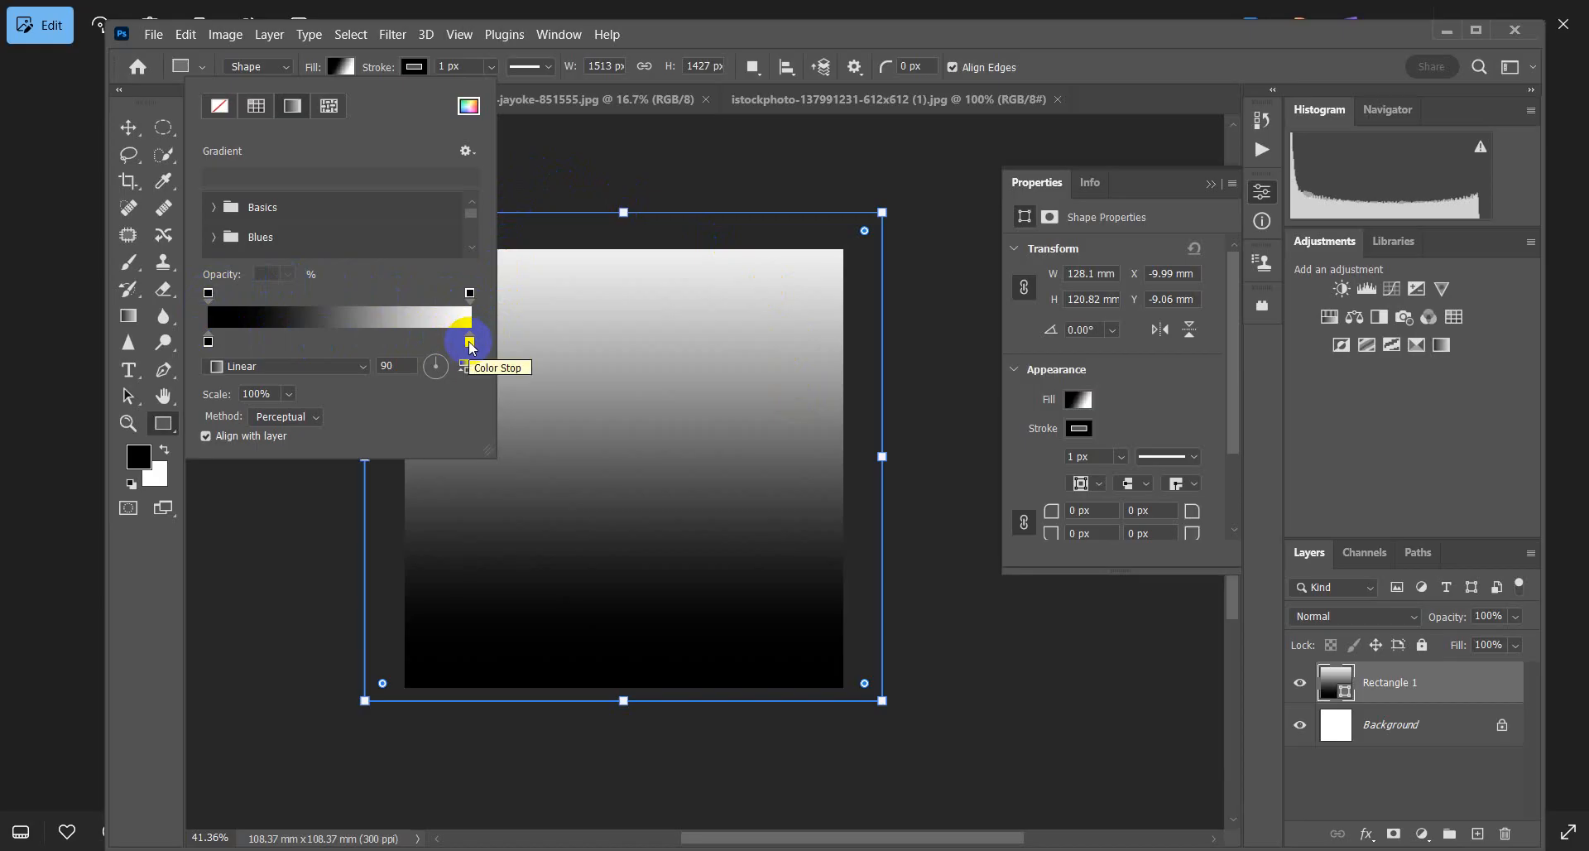
pyautogui.doubleClick(469, 341)
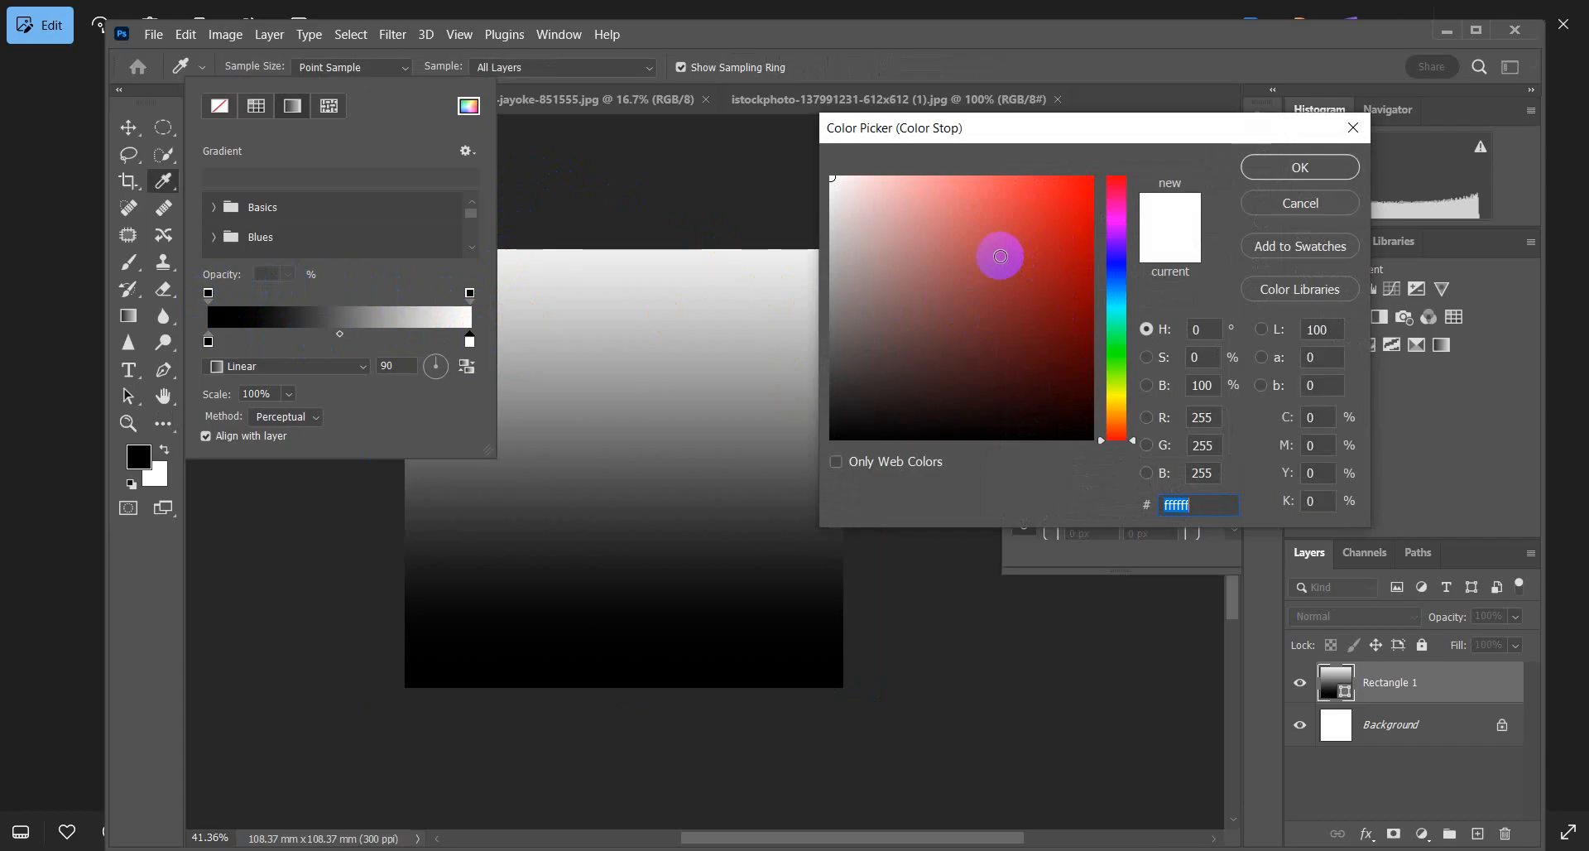
pyautogui.press('super+v')
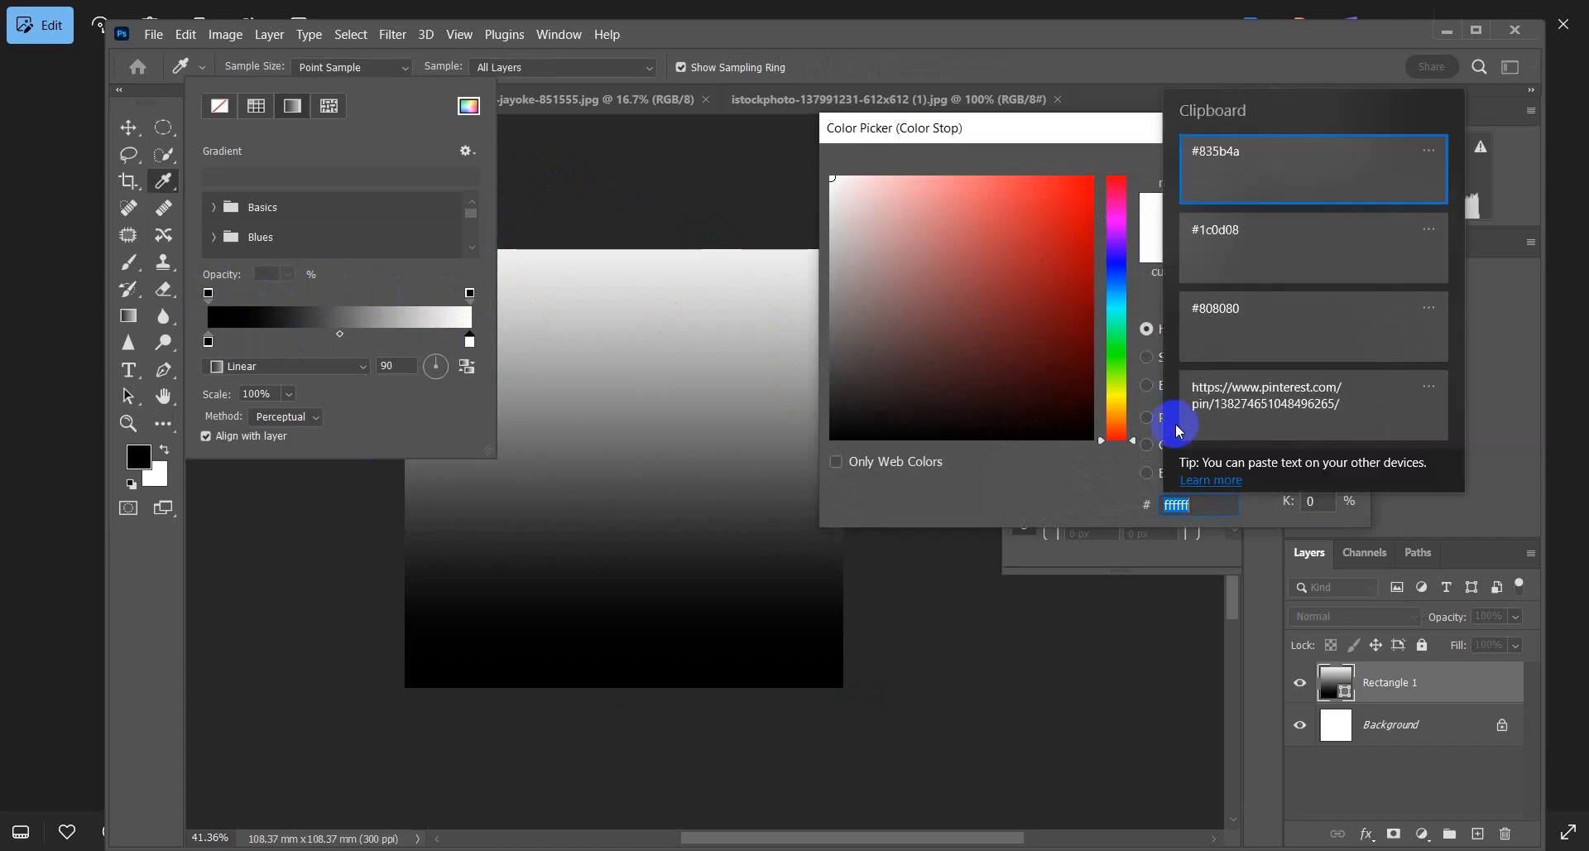
pyautogui.click(1221, 238)
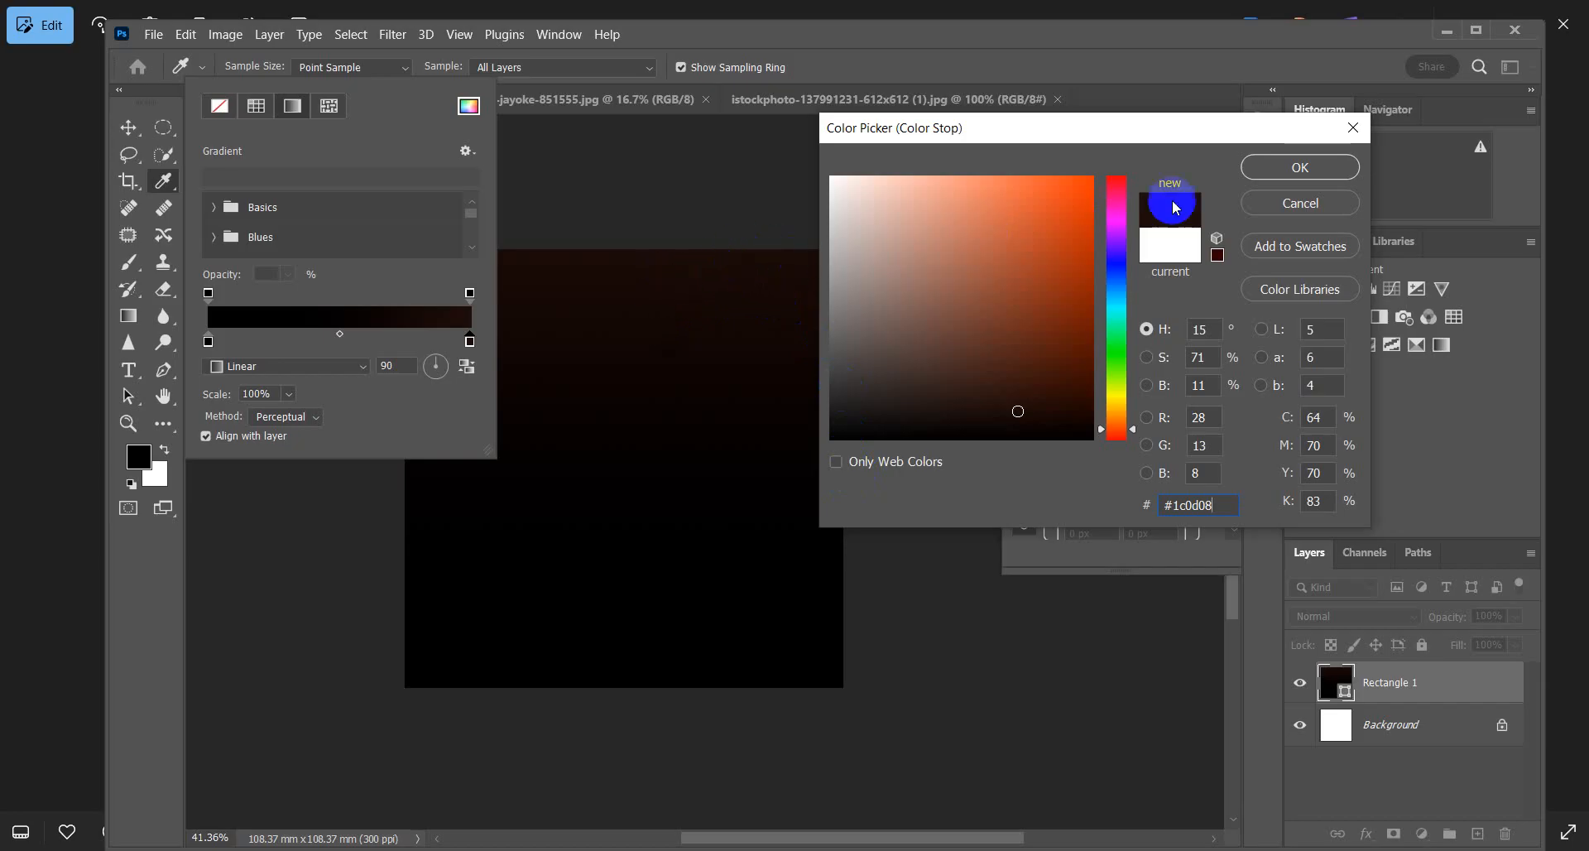
pyautogui.click(1299, 166)
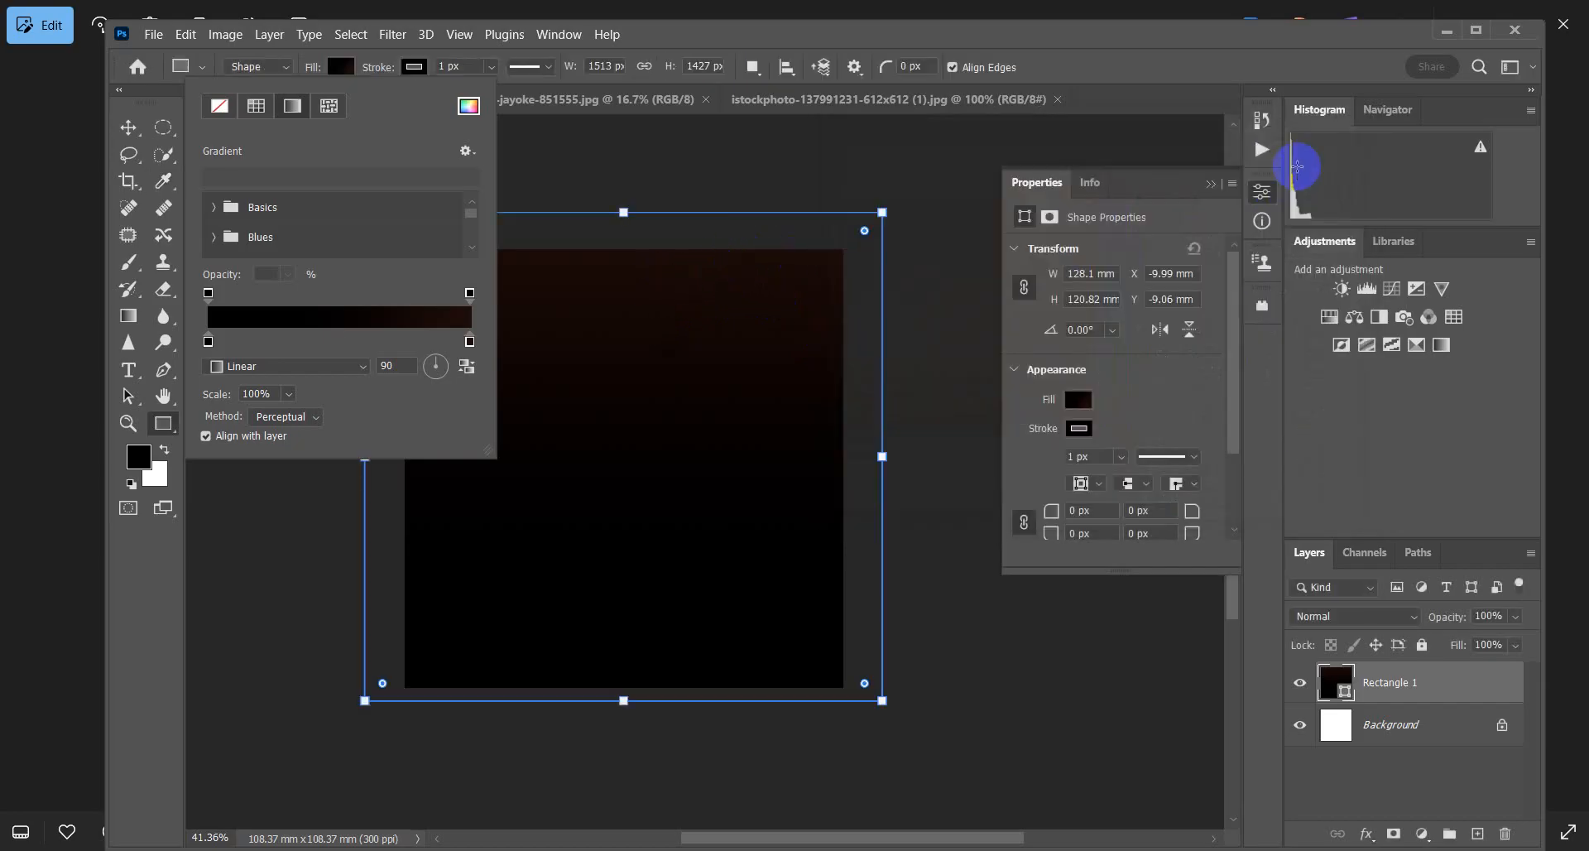
# Step: Set the black color stop of the rectangle's linear gradient fill to the copied brown #835b4a
pyautogui.doubleClick(208, 341)
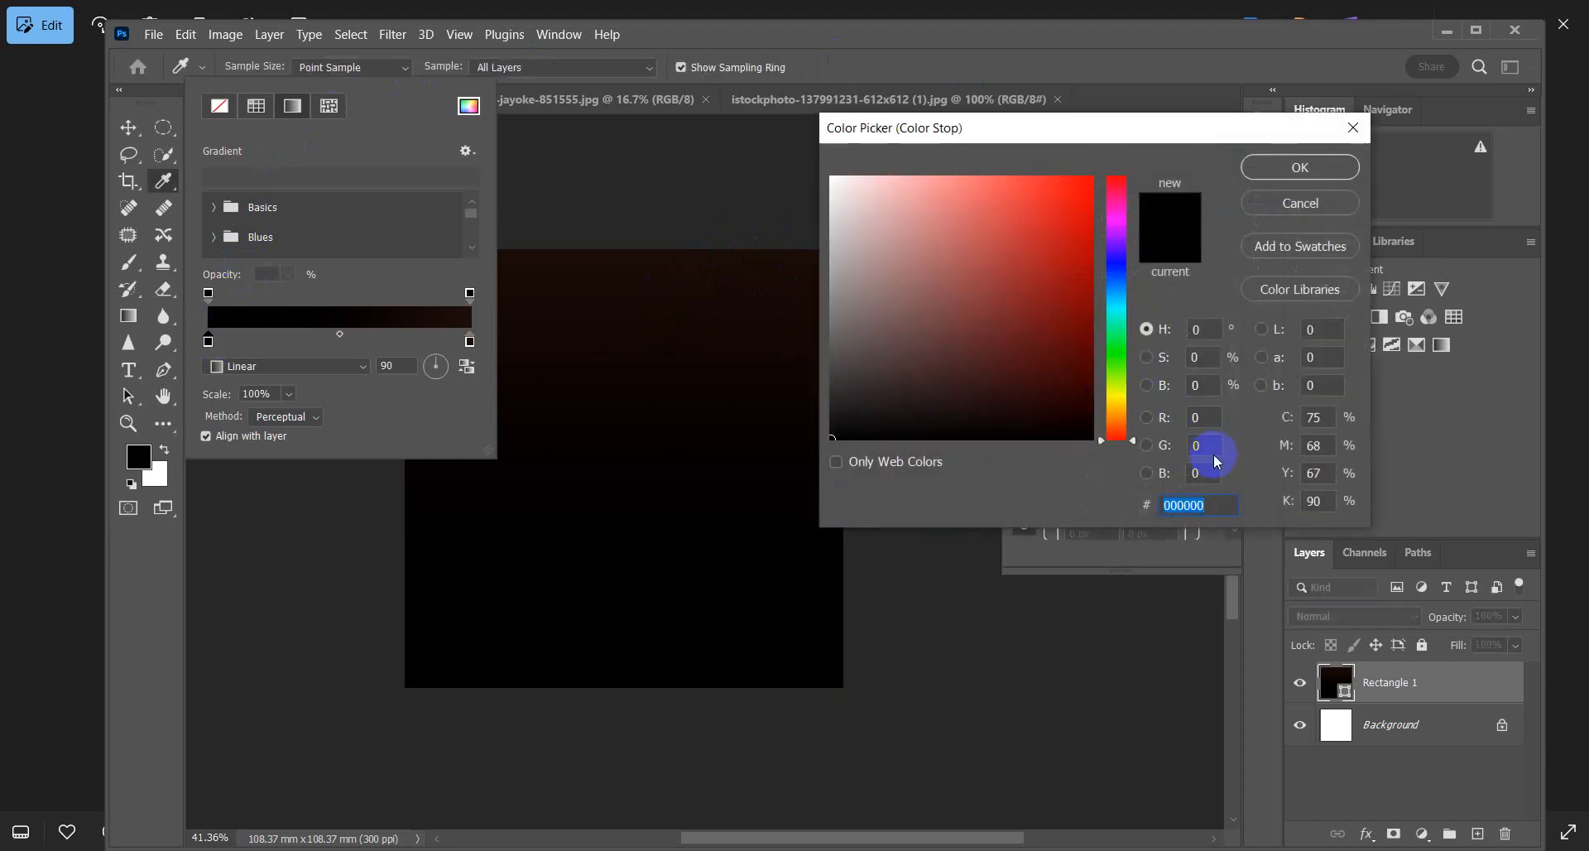
pyautogui.press('super+v')
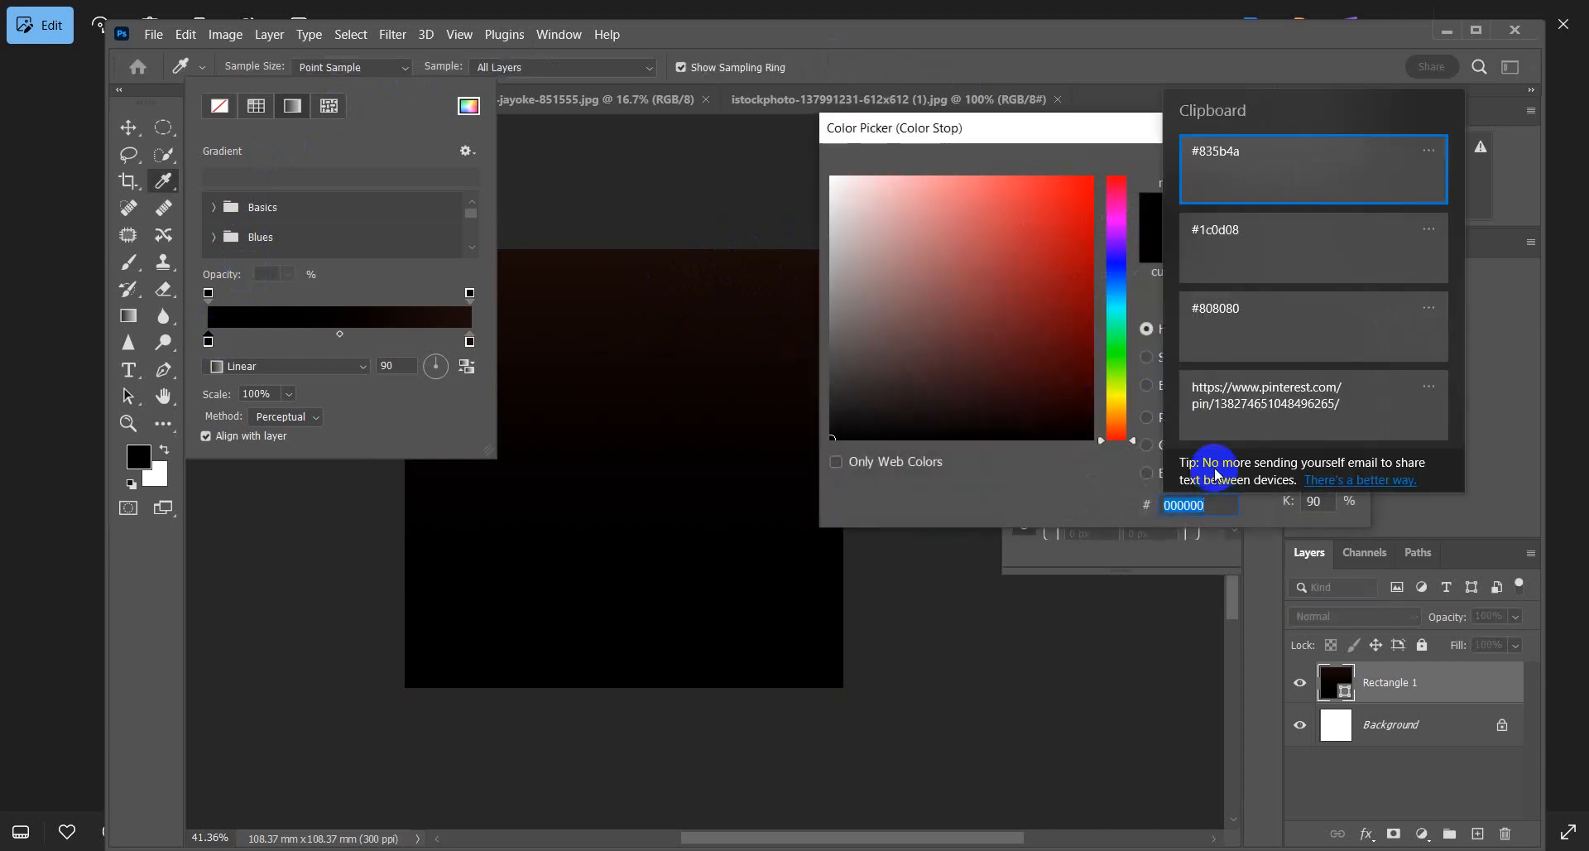
pyautogui.click(1241, 174)
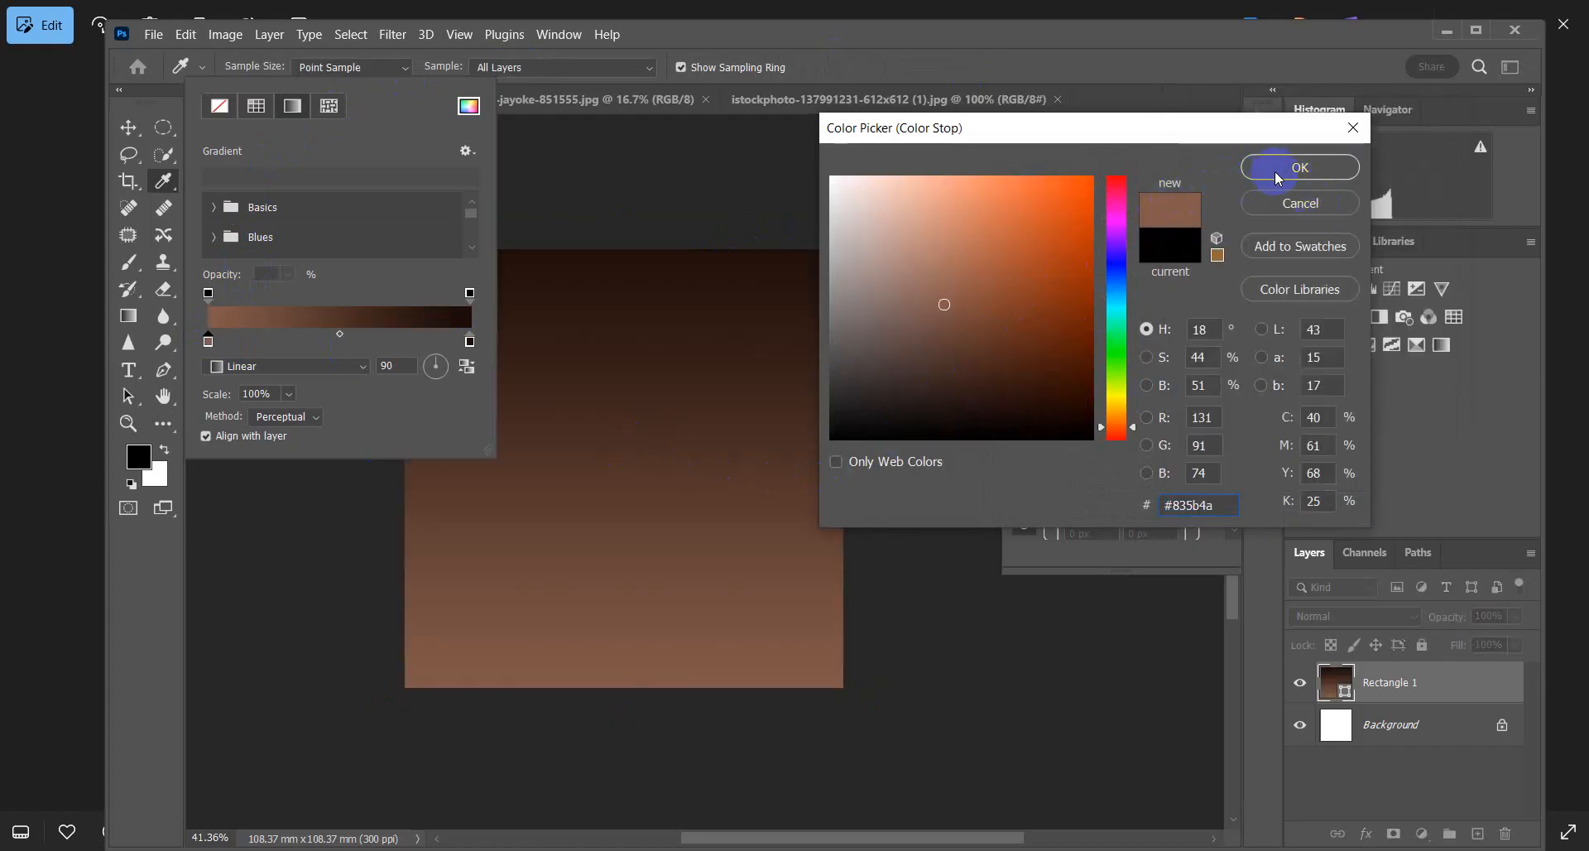
pyautogui.click(1275, 169)
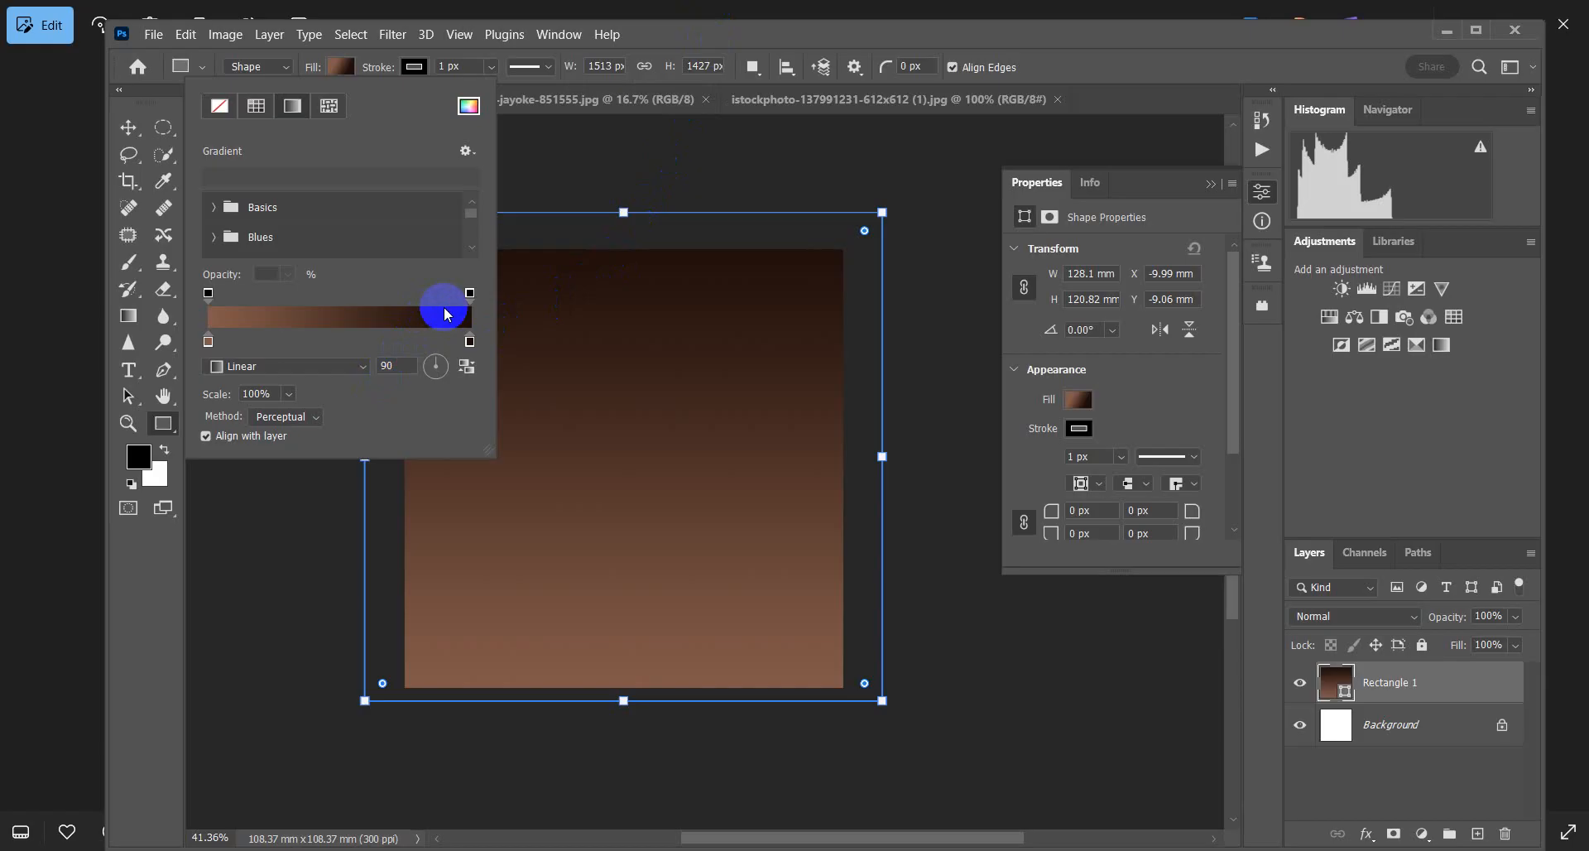
pyautogui.click(963, 849)
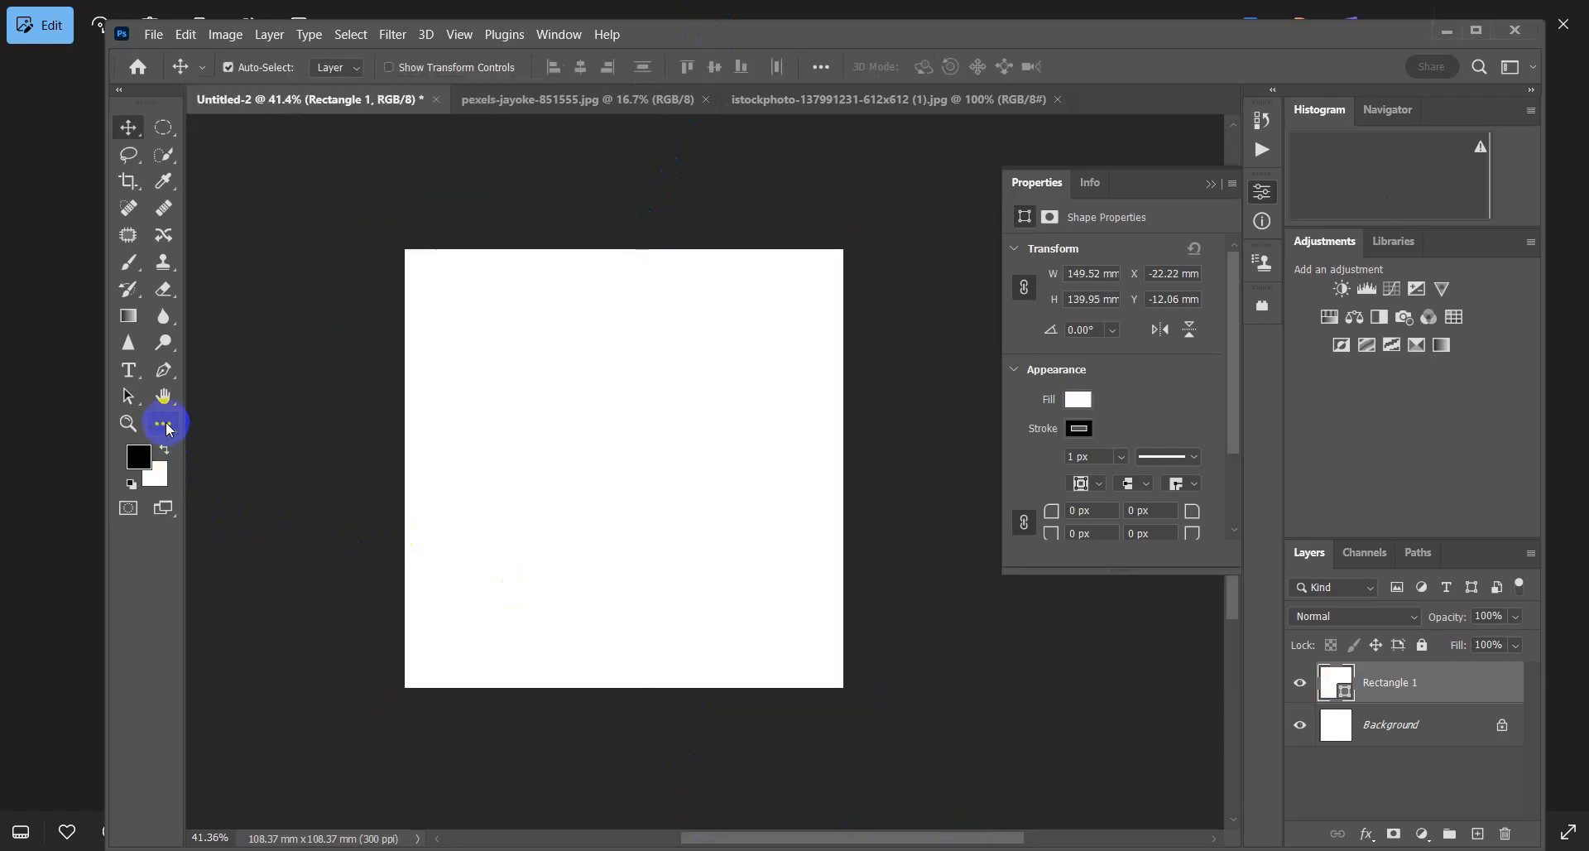
# Step: Activate the Rectangle Tool and change the white rectangle's fill to a linear black-to-white gradient
pyautogui.click(165, 425)
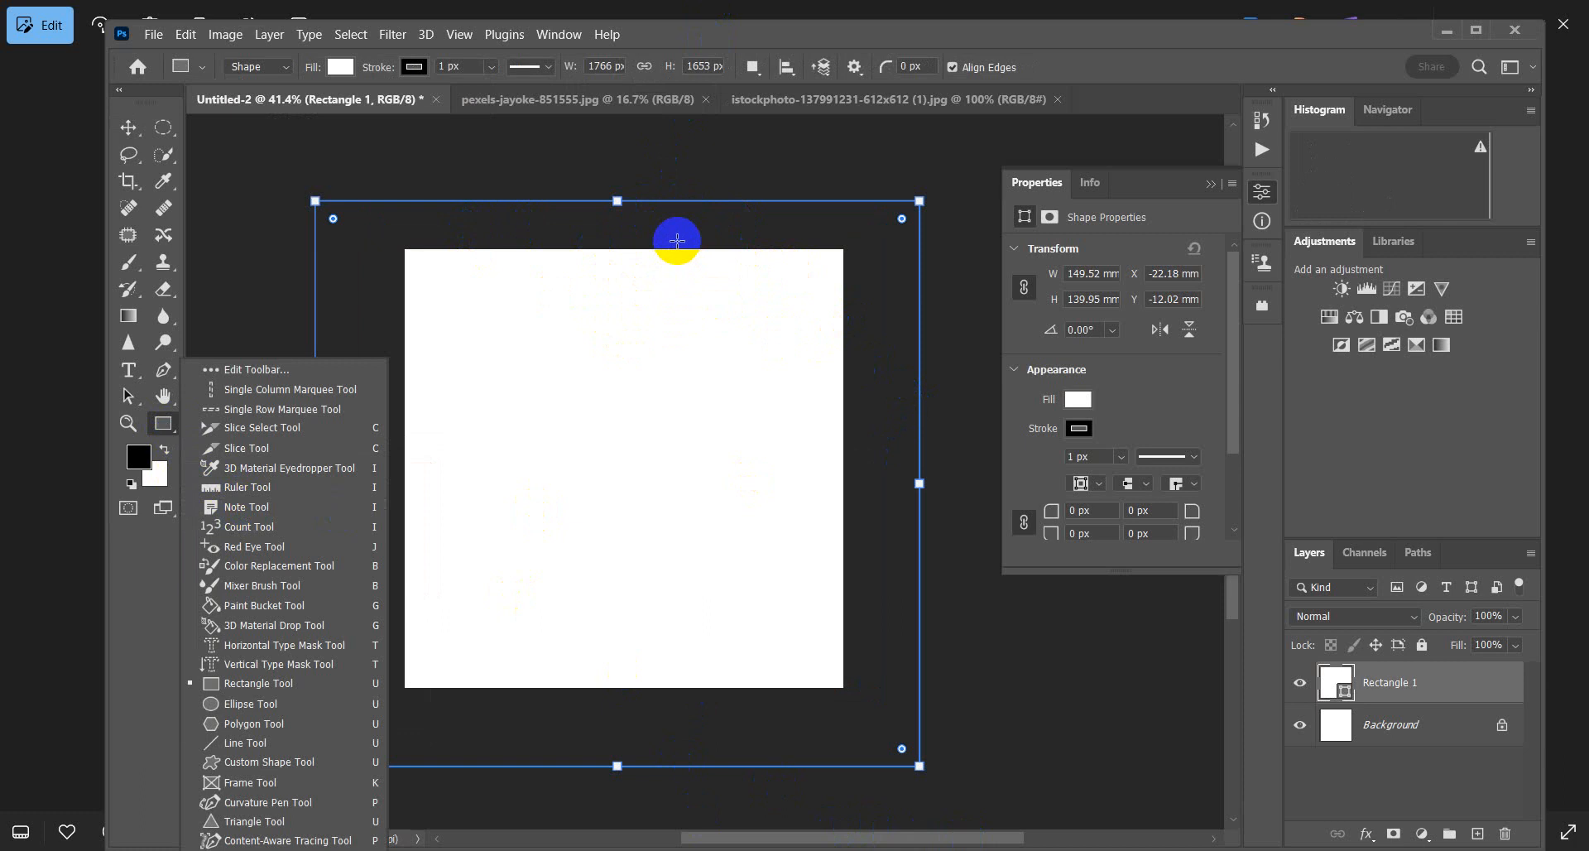
pyautogui.click(343, 67)
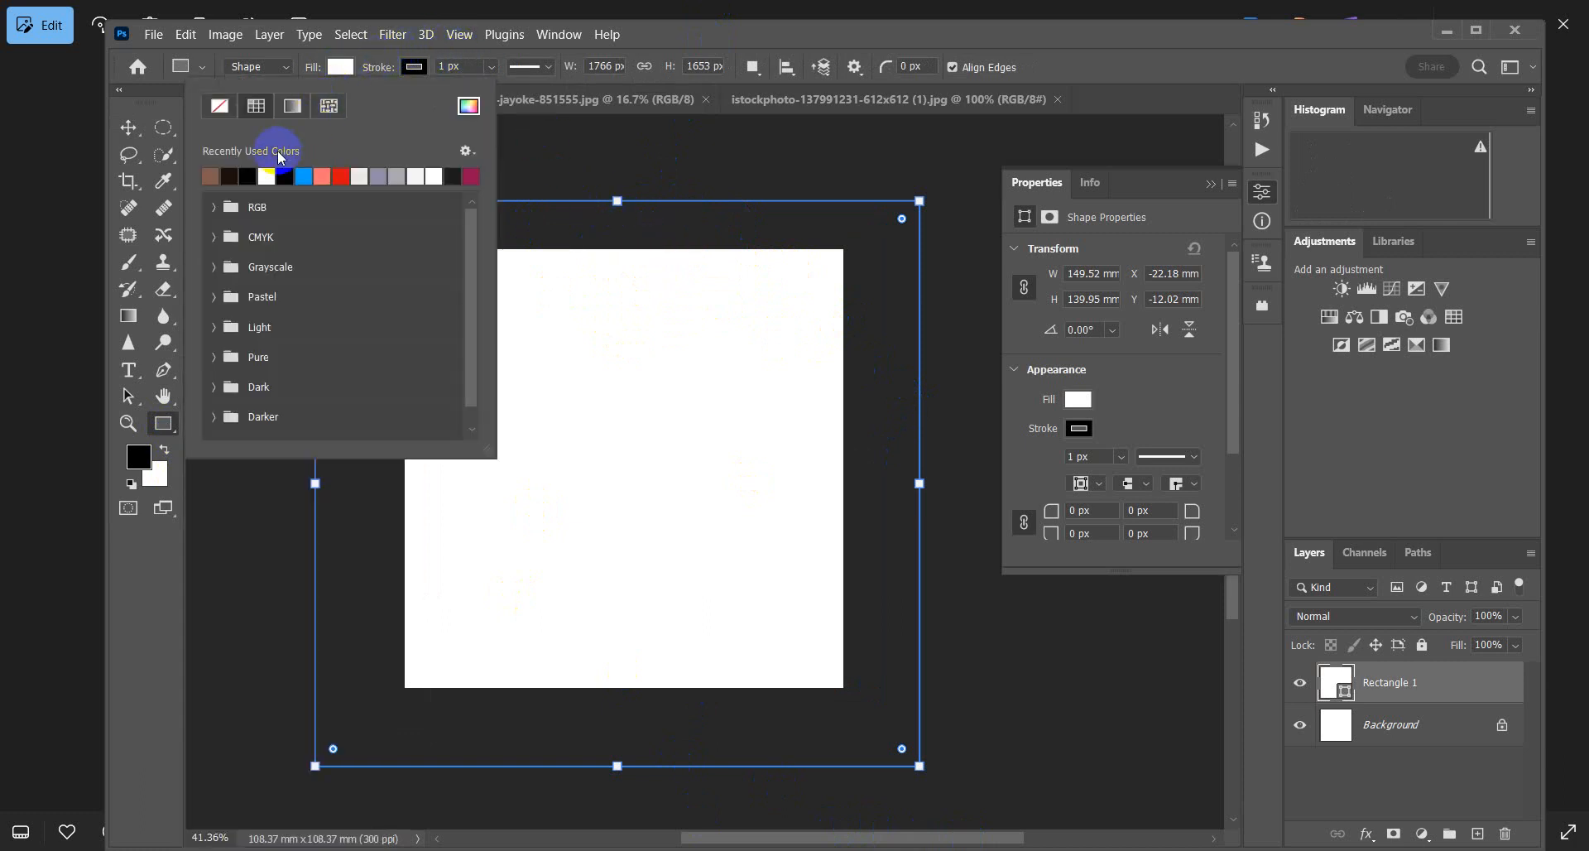
pyautogui.click(249, 175)
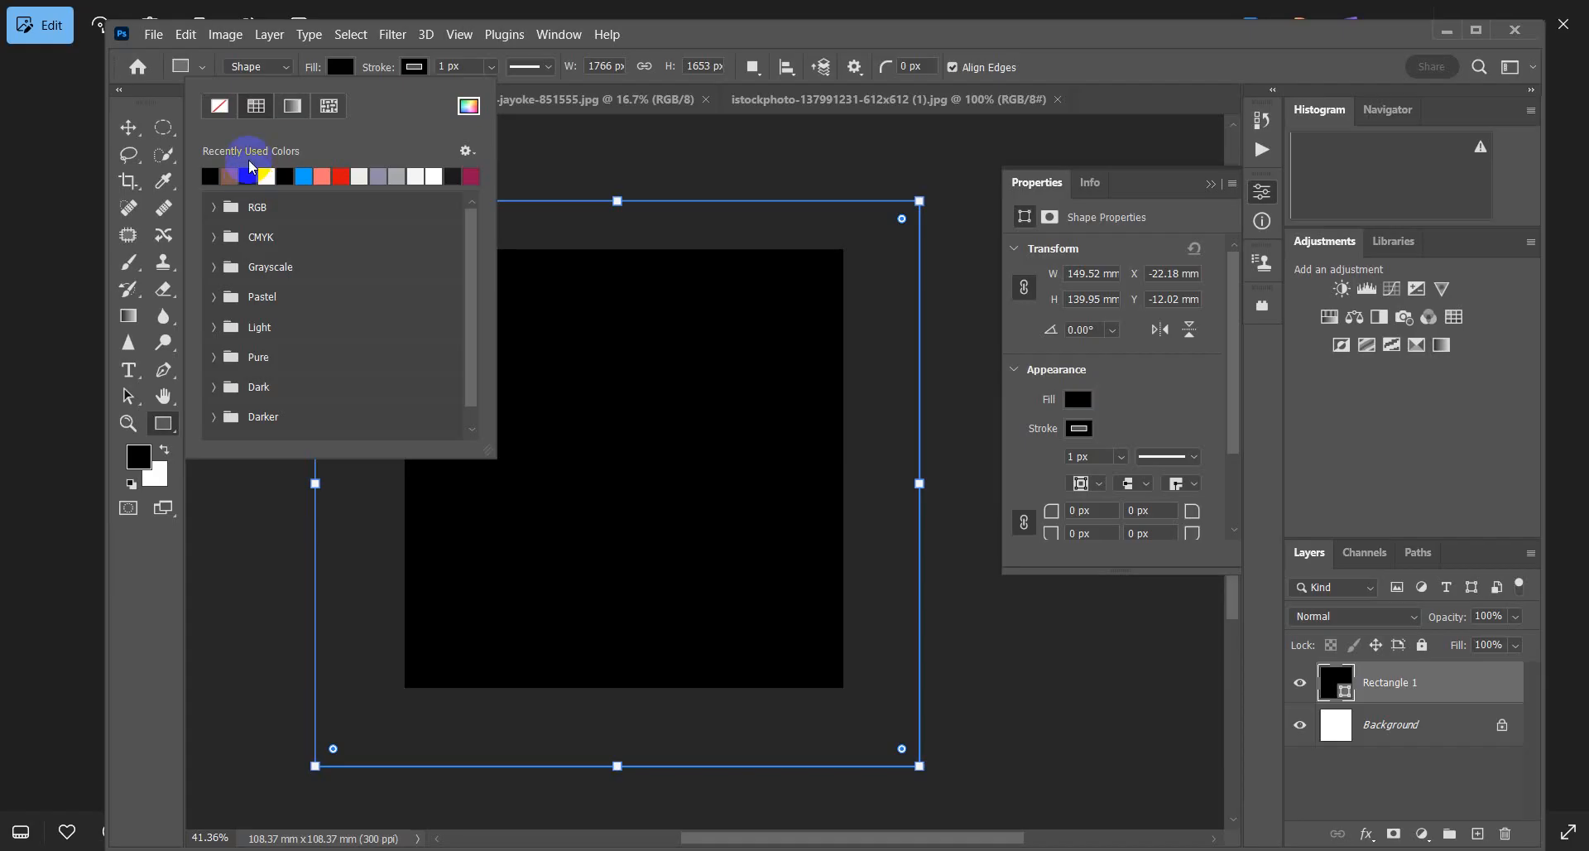
pyautogui.click(282, 107)
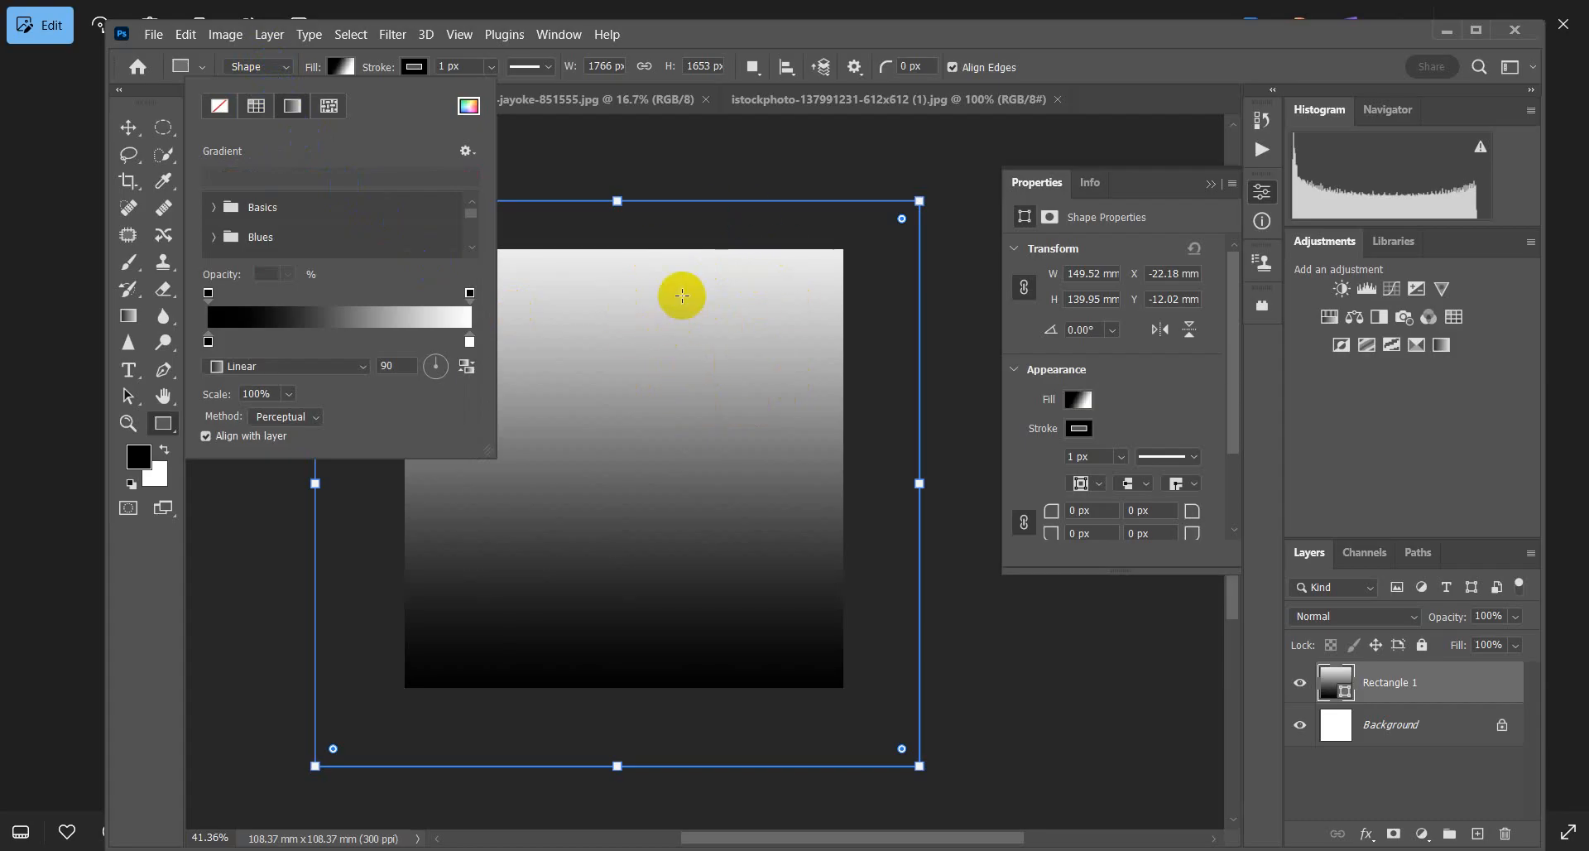
# Step: Set the white color stop of the rectangle's gradient fill to the copied dark brown #1c0d08
pyautogui.click(469, 294)
pyautogui.click(208, 342)
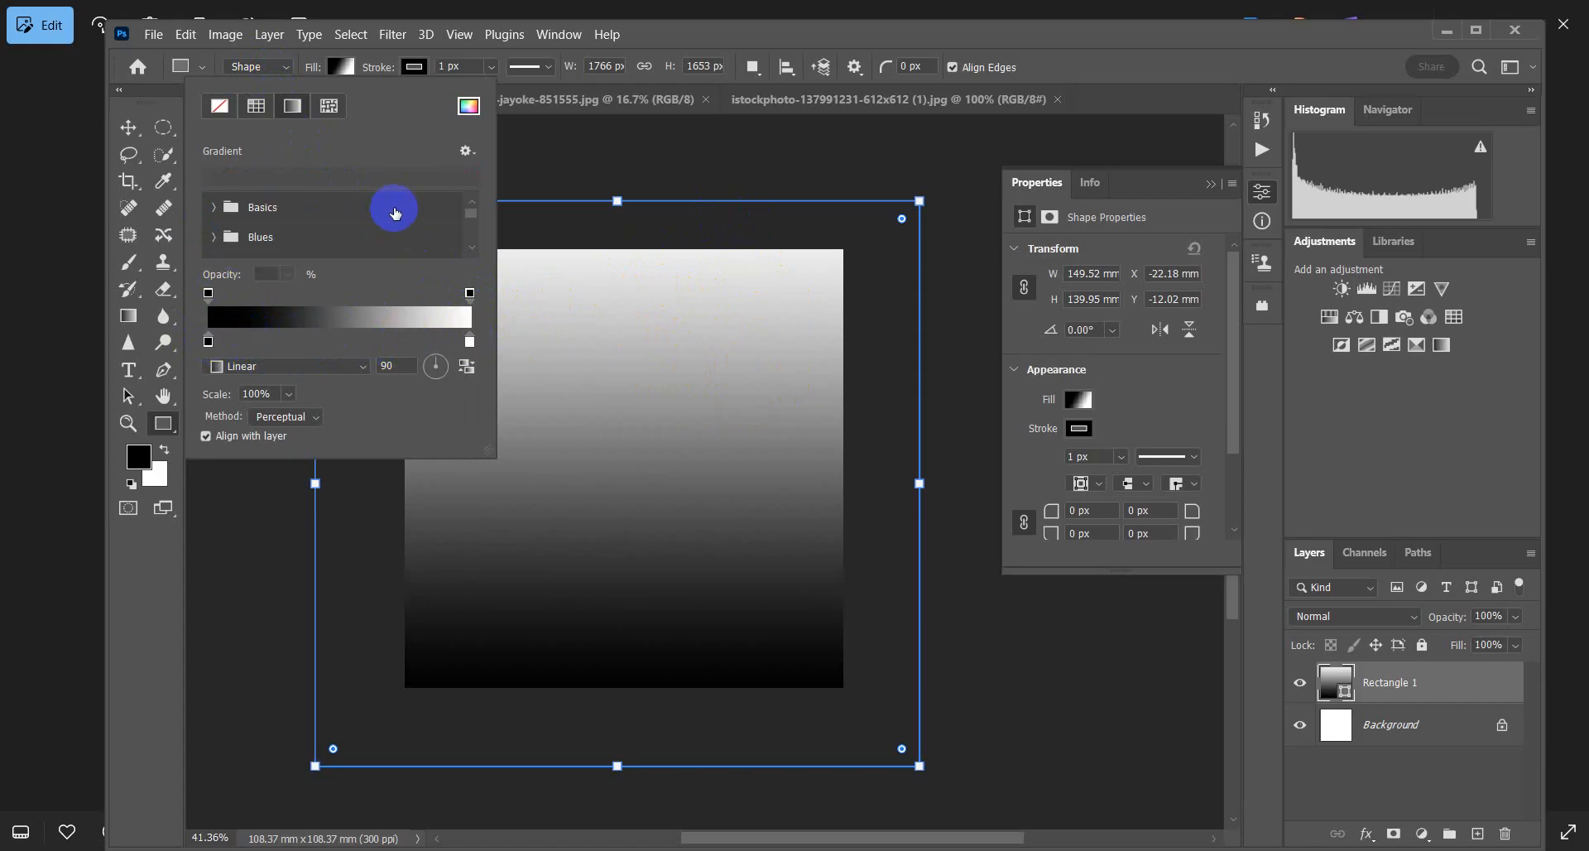
pyautogui.click(469, 343)
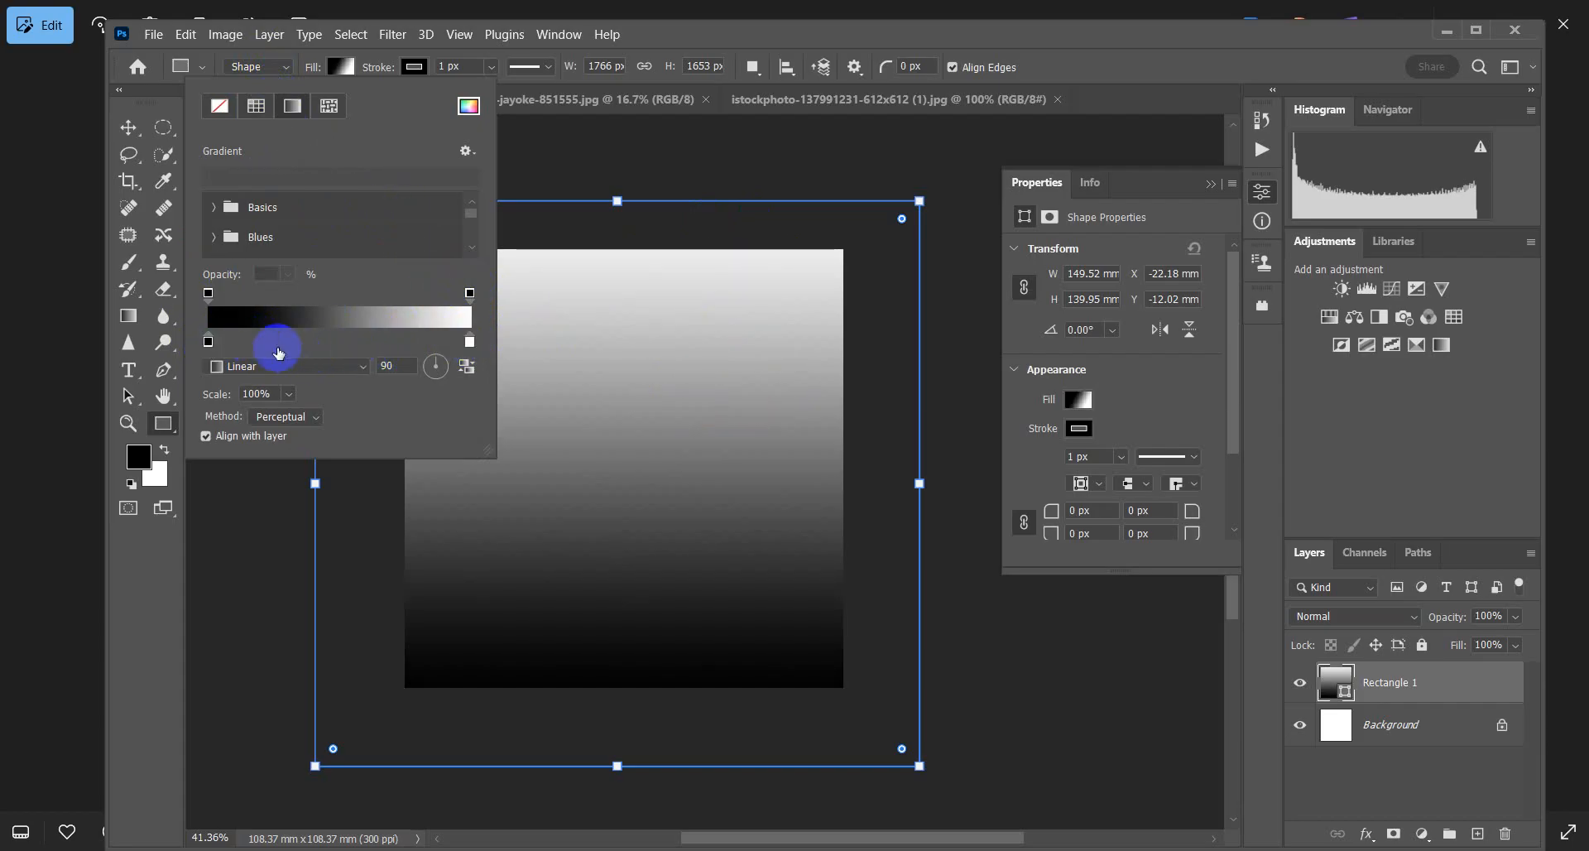
pyautogui.click(469, 342)
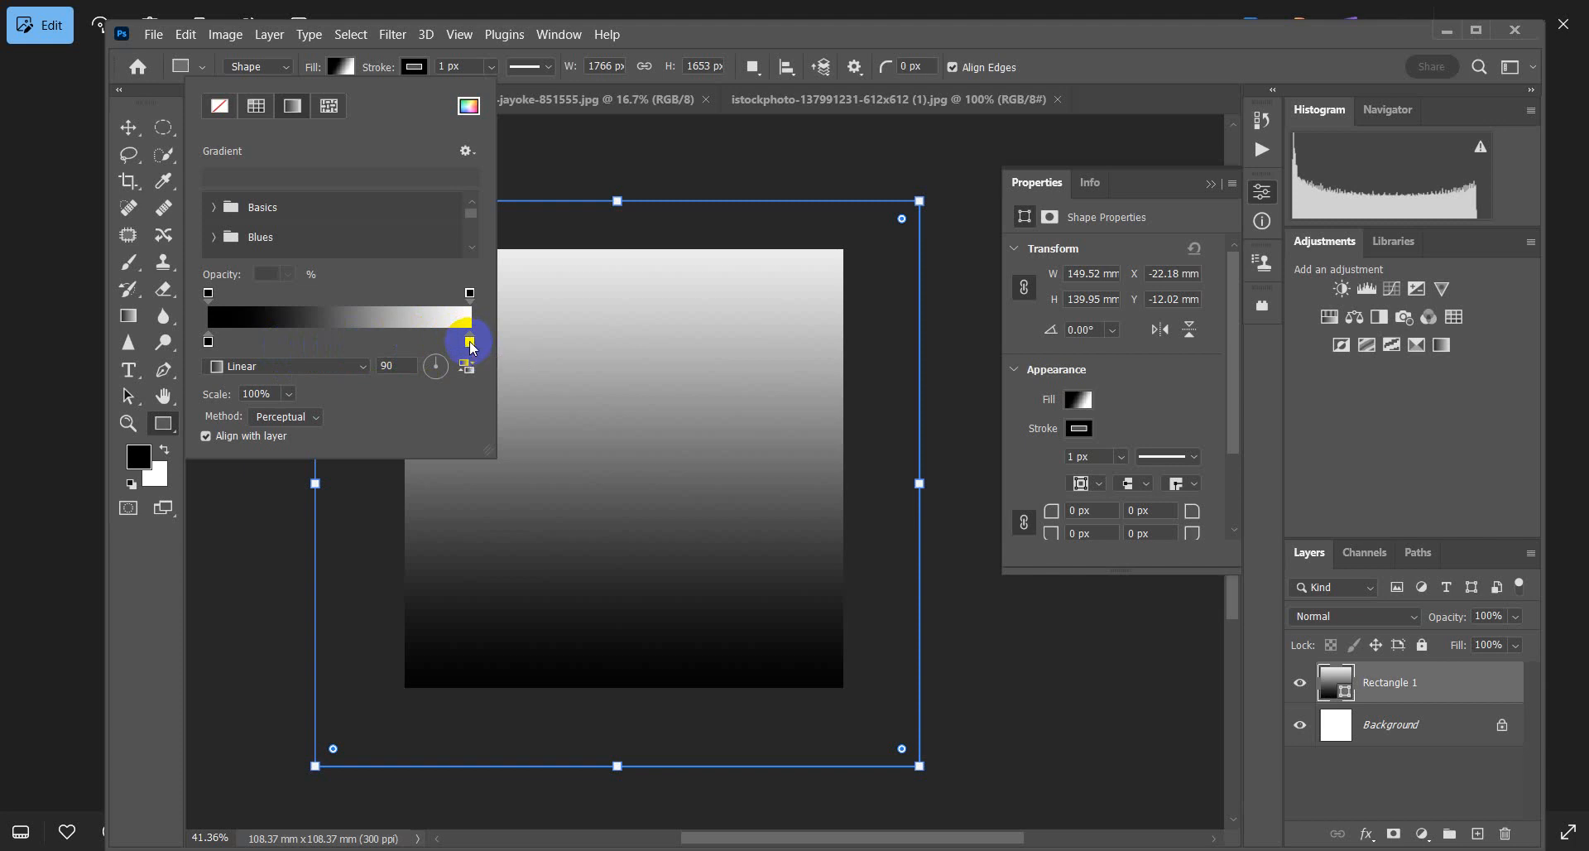
pyautogui.doubleClick(469, 341)
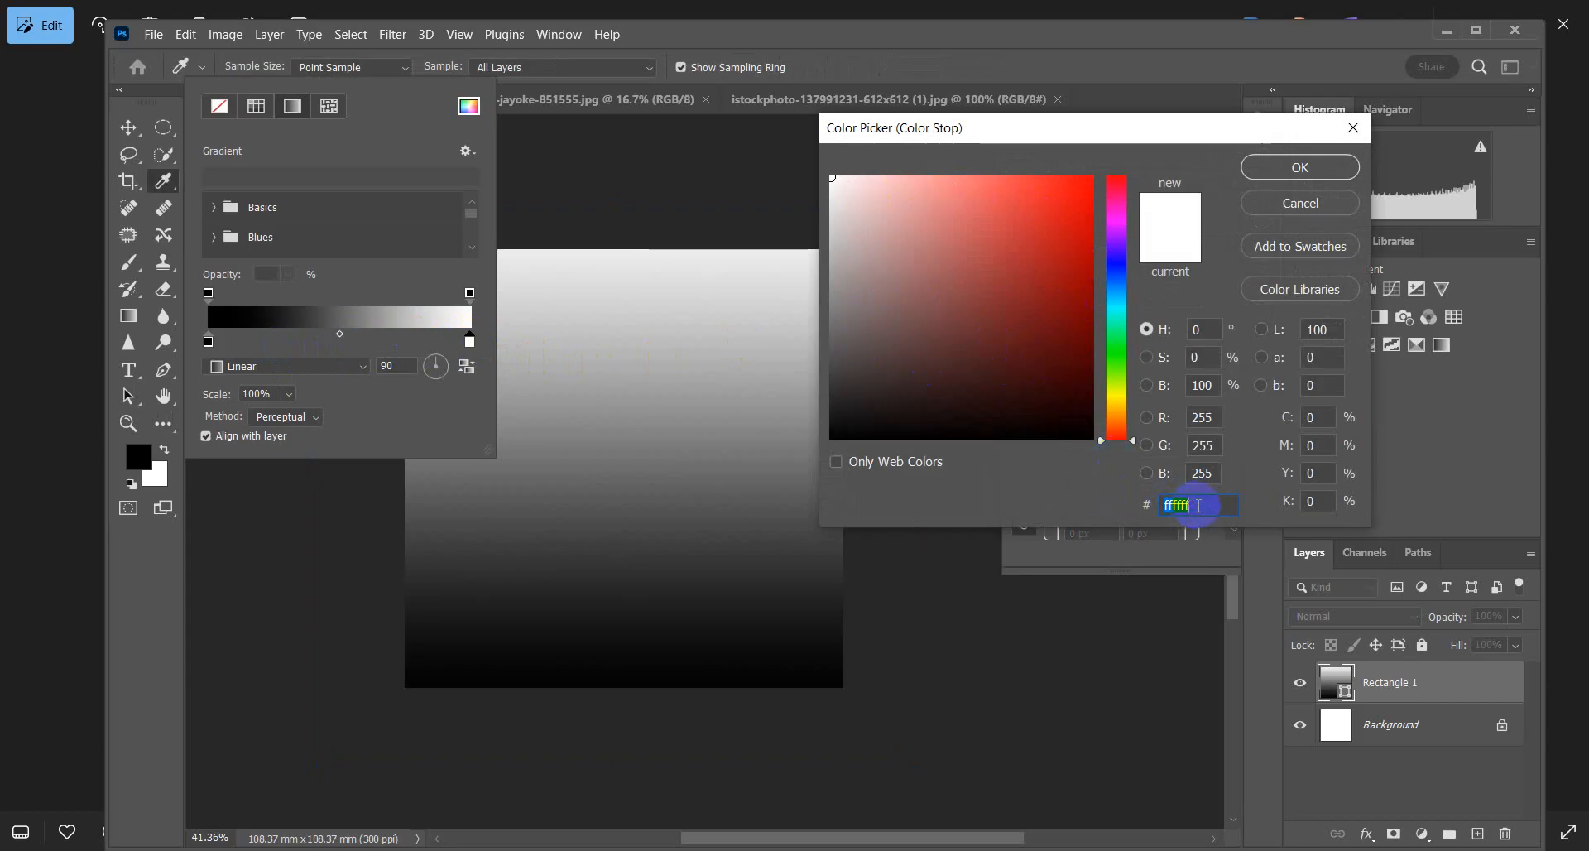
pyautogui.press('super+v')
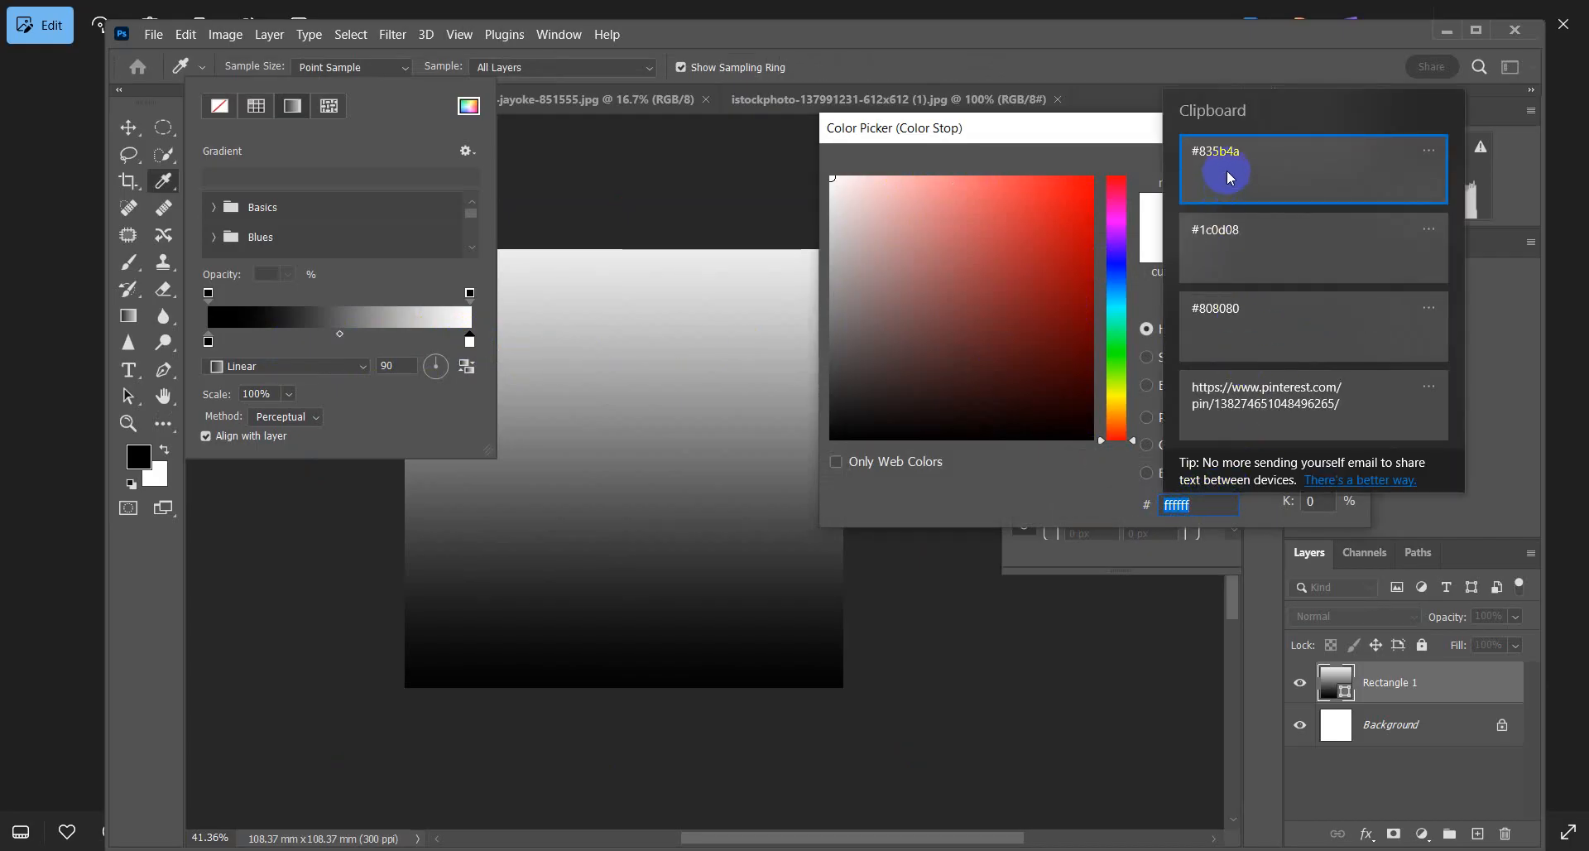
pyautogui.click(1253, 228)
pyautogui.click(1198, 503)
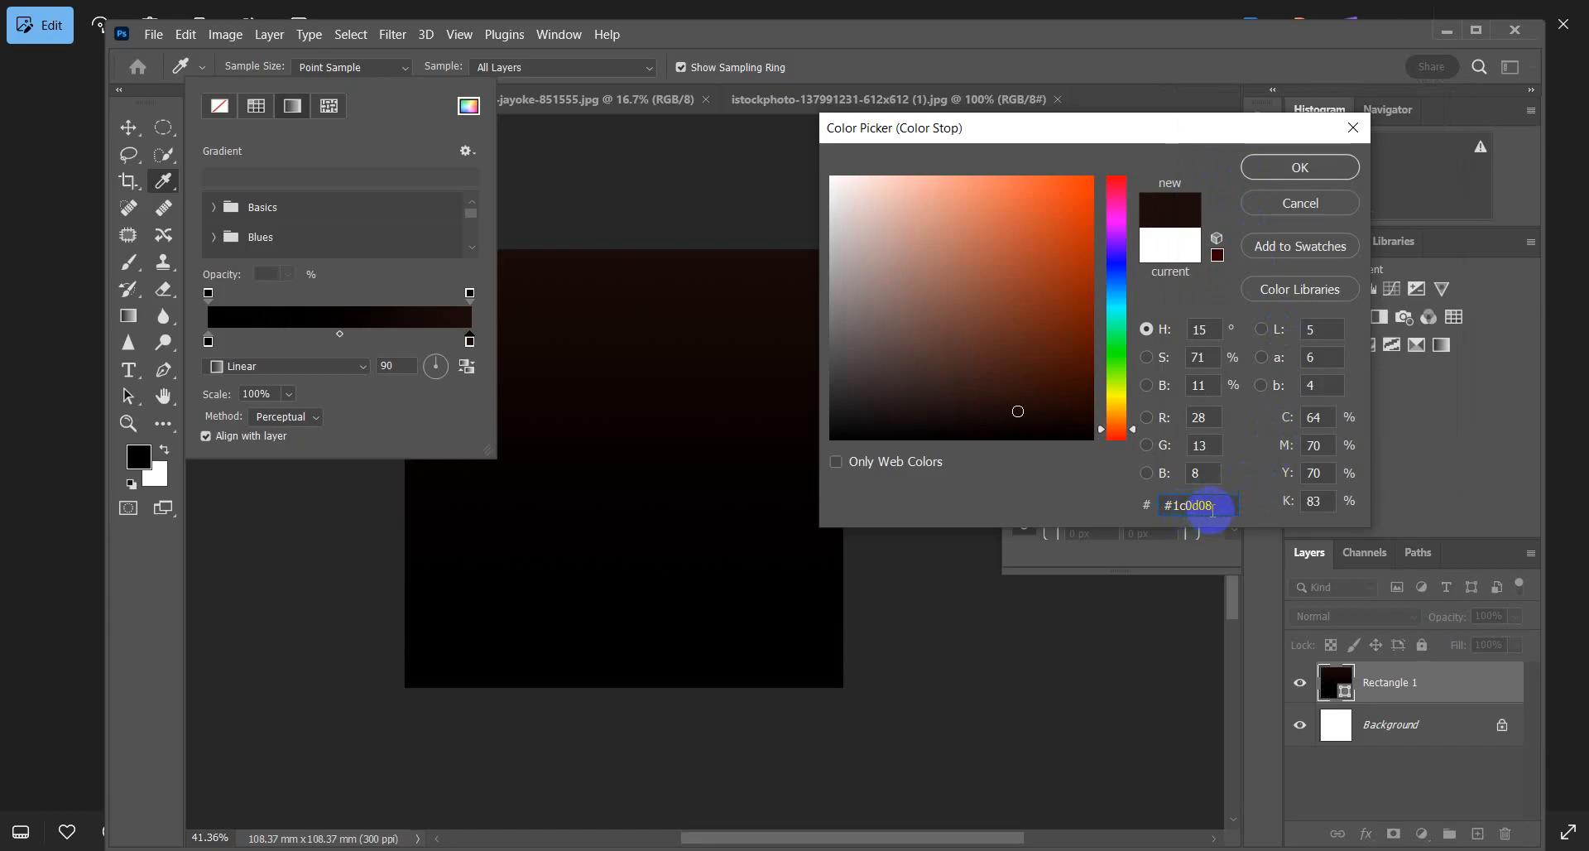
pyautogui.click(1308, 169)
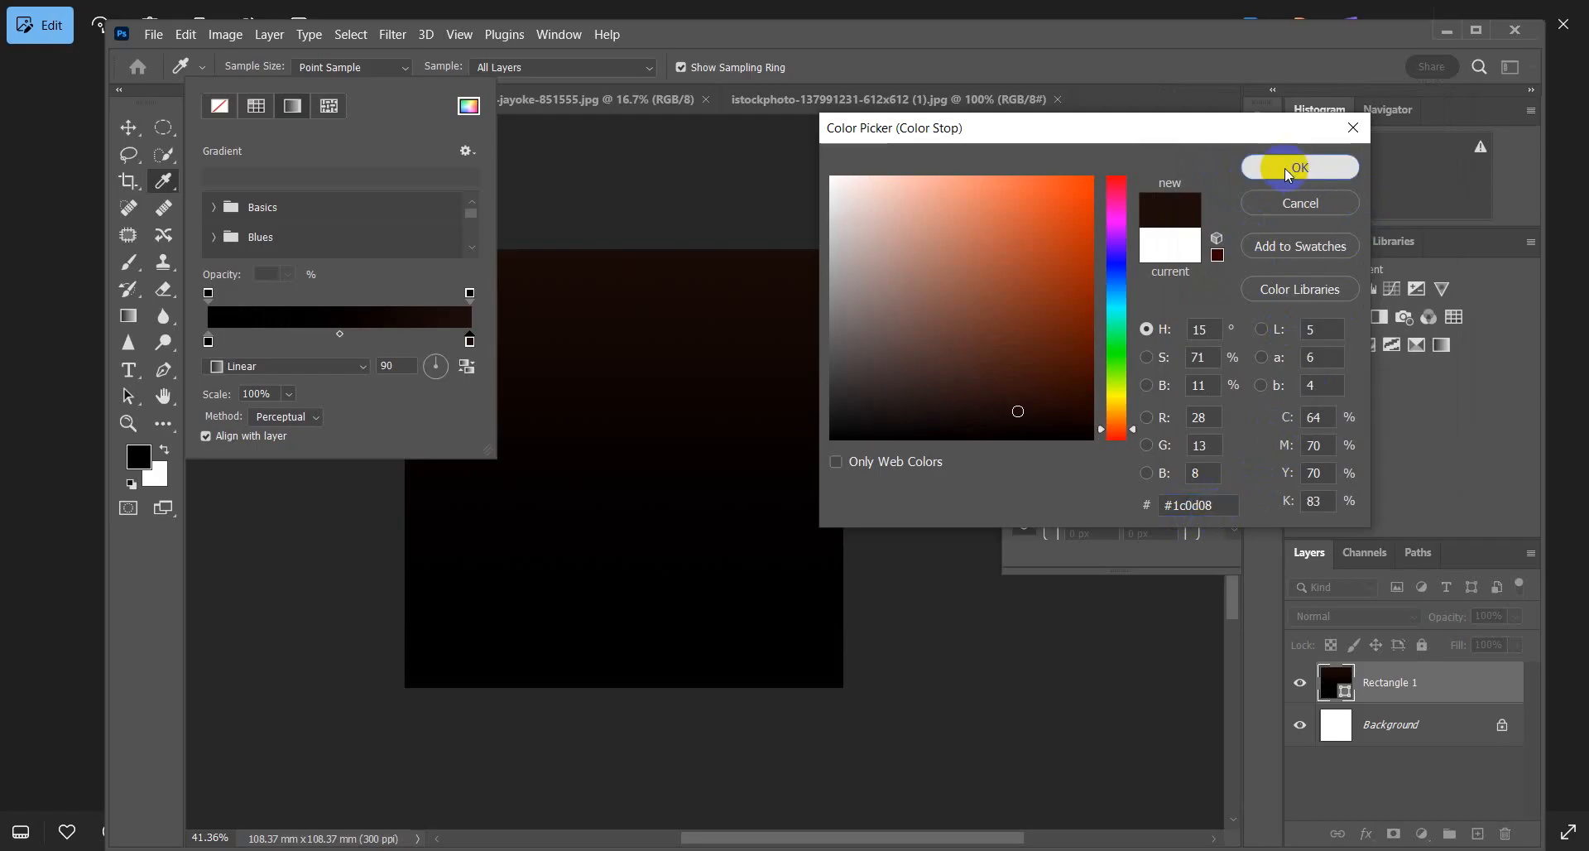
pyautogui.click(920, 289)
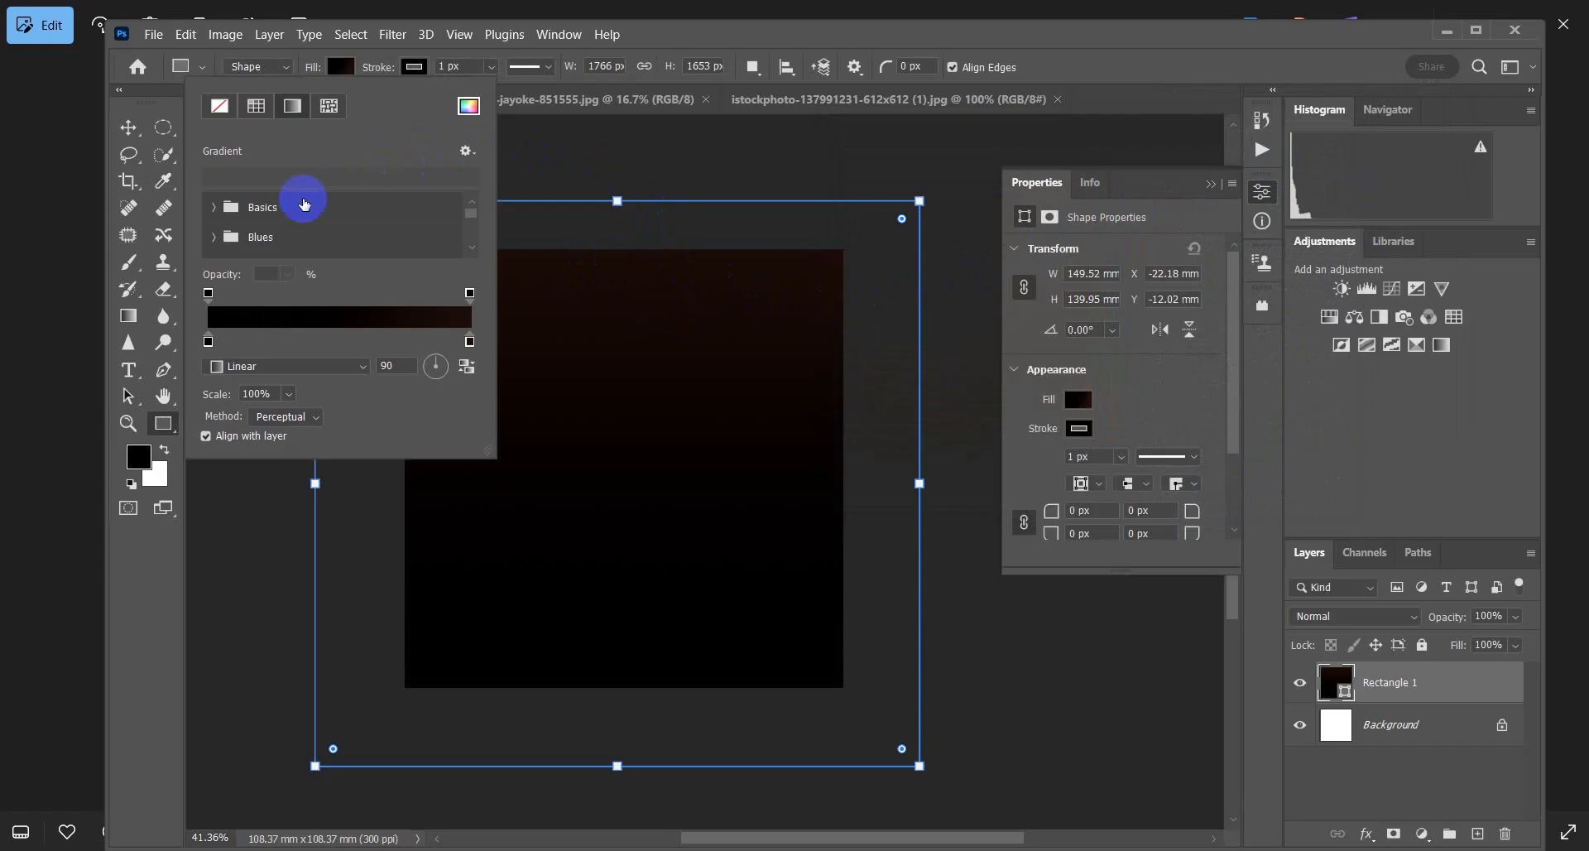
# Step: Replace the black color stop of the rectangle's gradient with the lighter brown #835b4a from the clipboard history
pyautogui.doubleClick(210, 340)
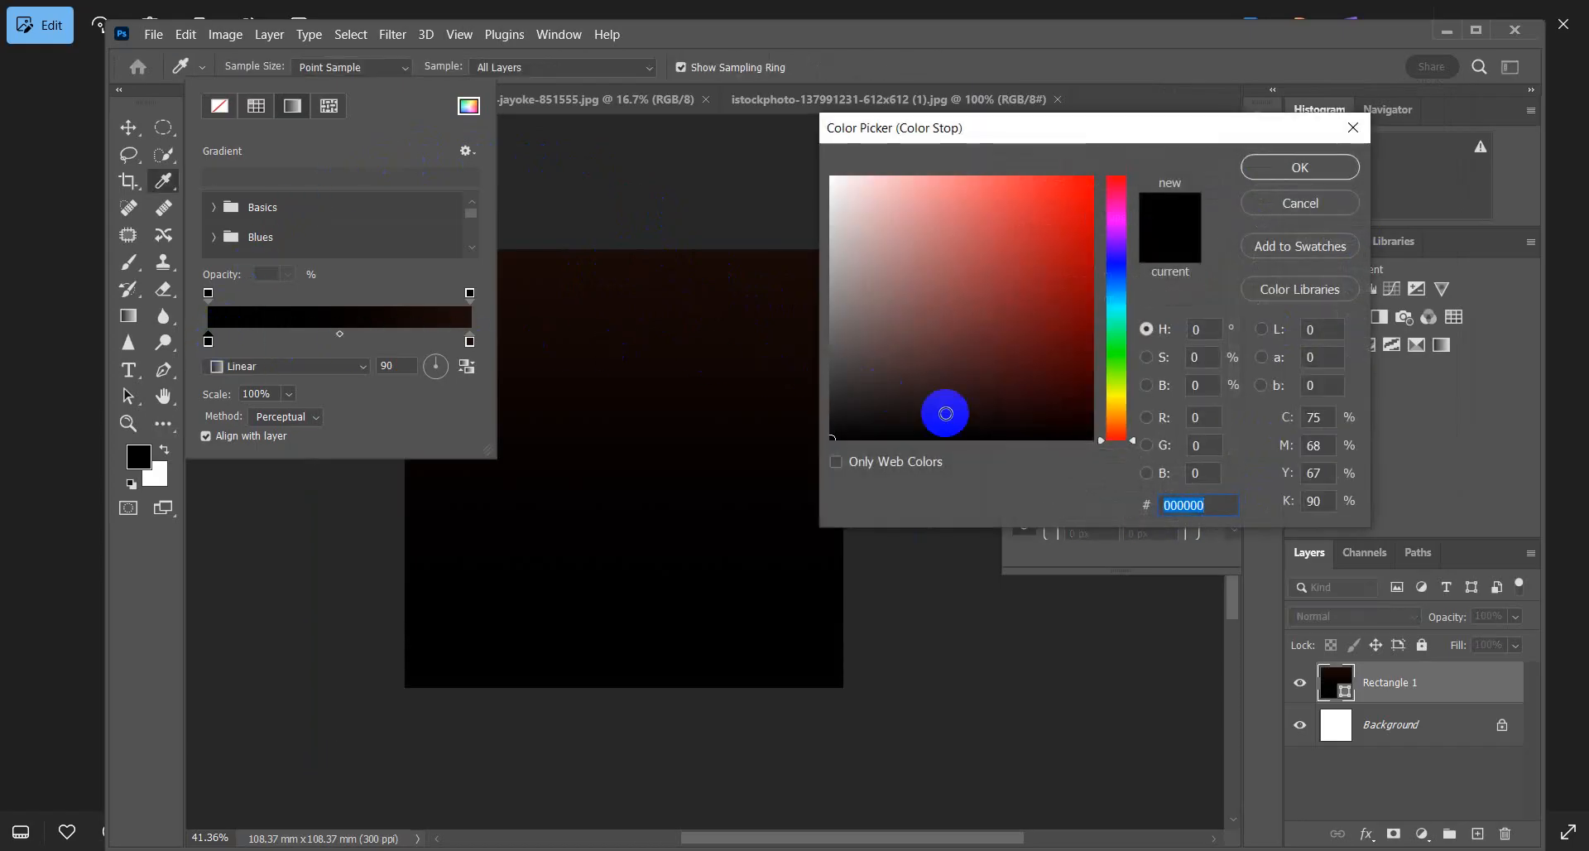
pyautogui.press('super+v')
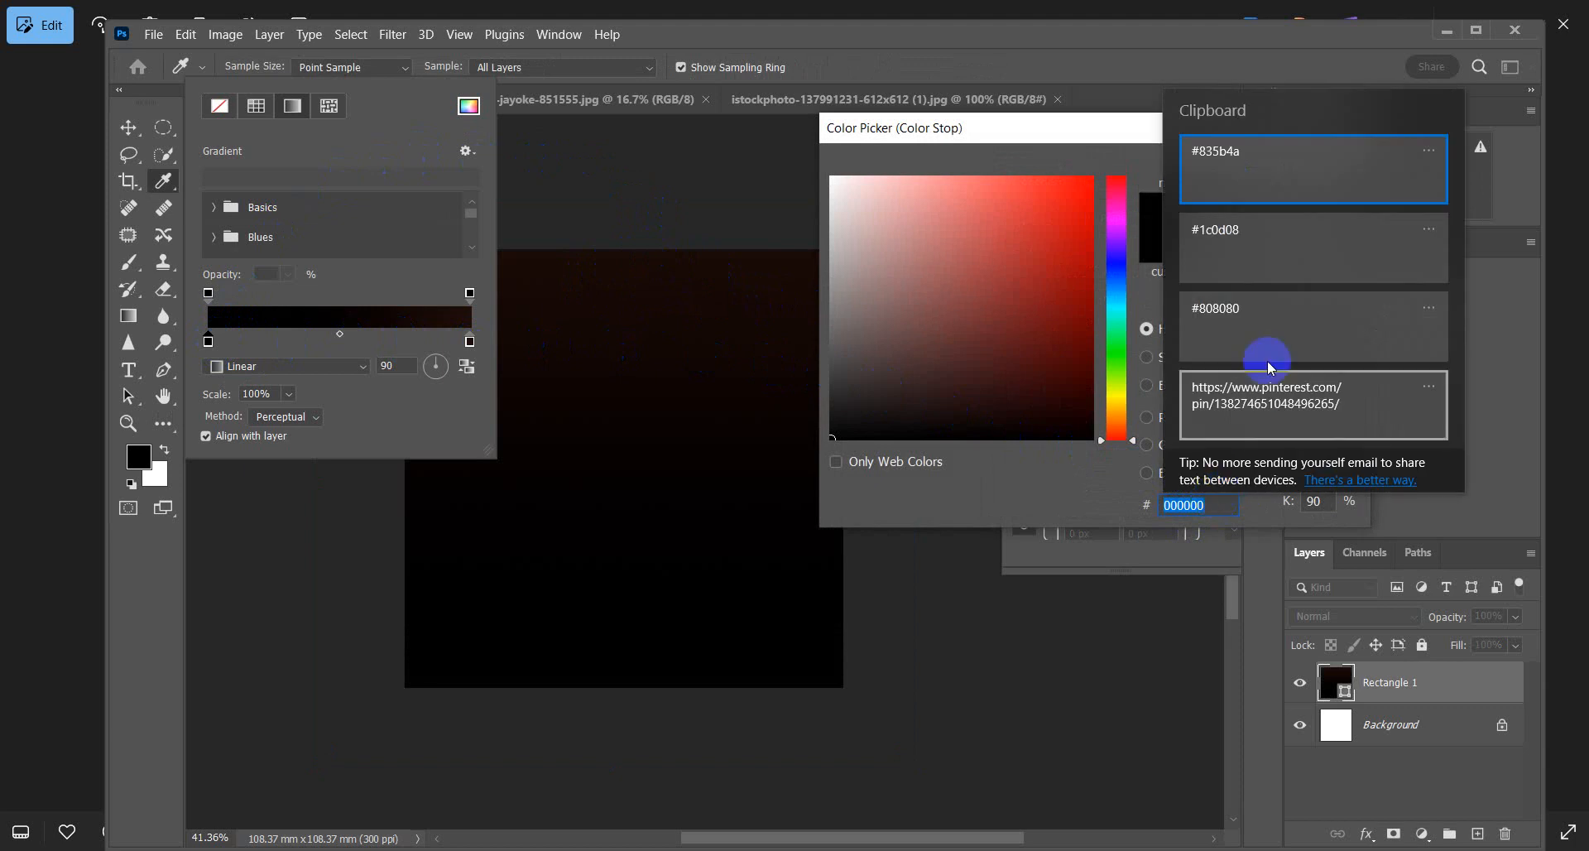
pyautogui.click(1242, 178)
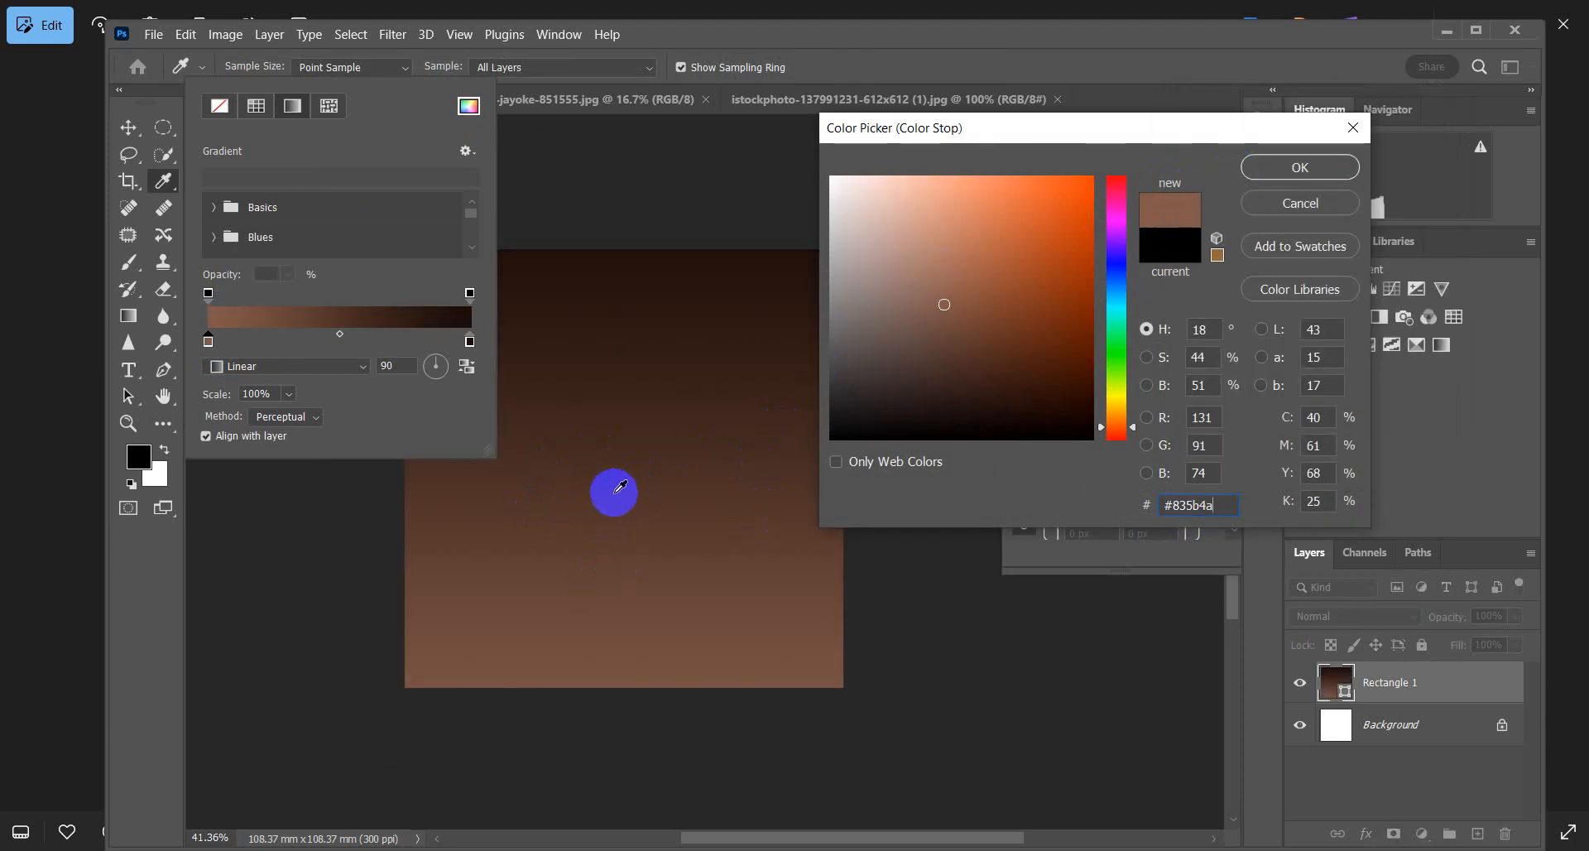
pyautogui.click(1301, 168)
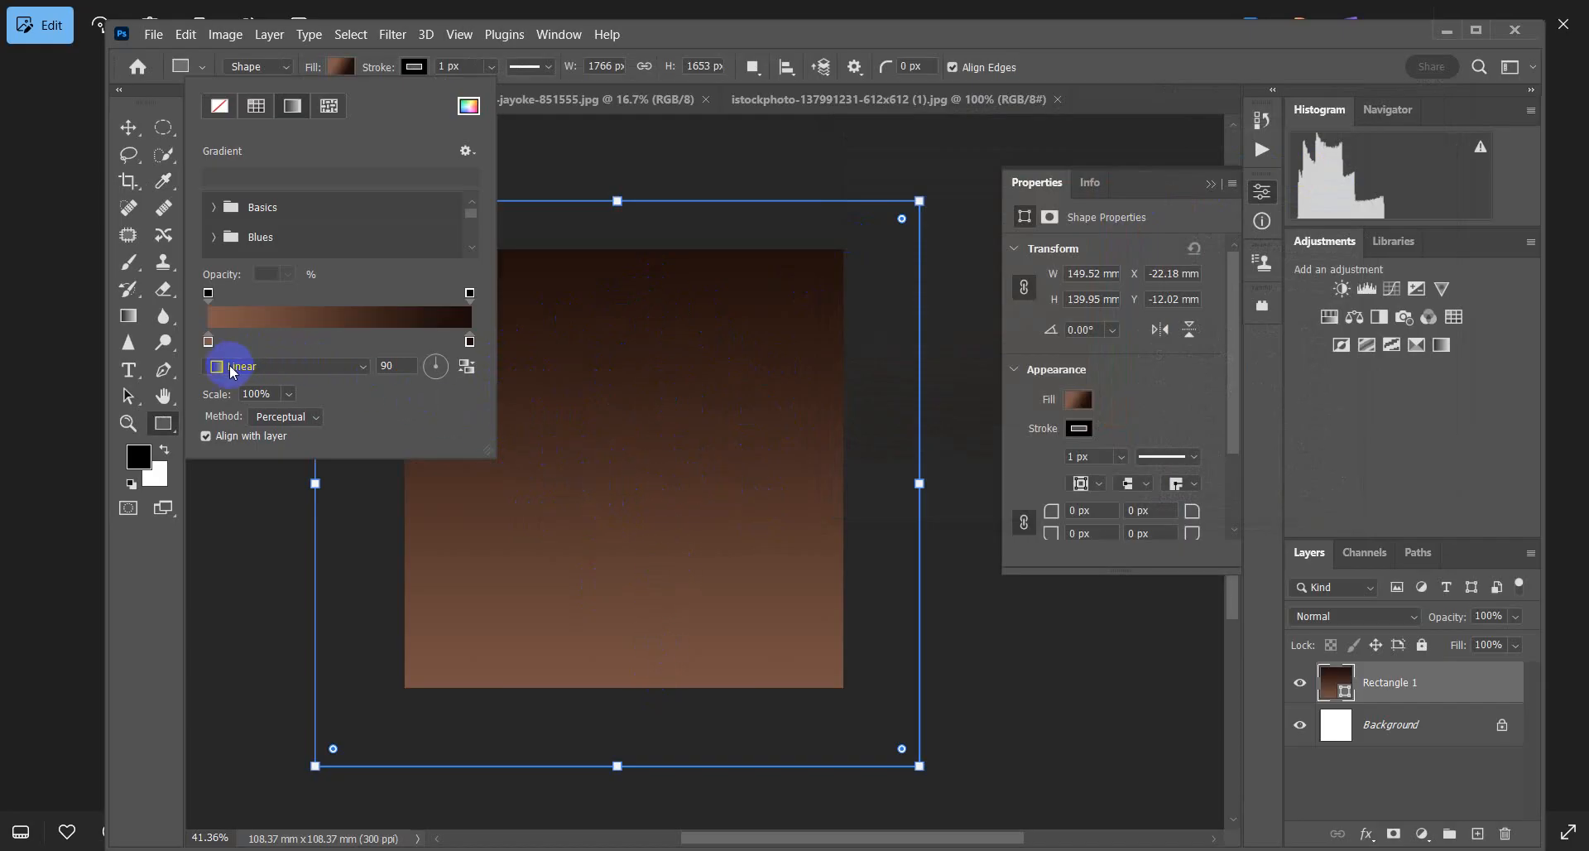
# Step: Change the rectangle's gradient style to Reflected and switch to the Move Tool
pyautogui.click(289, 373)
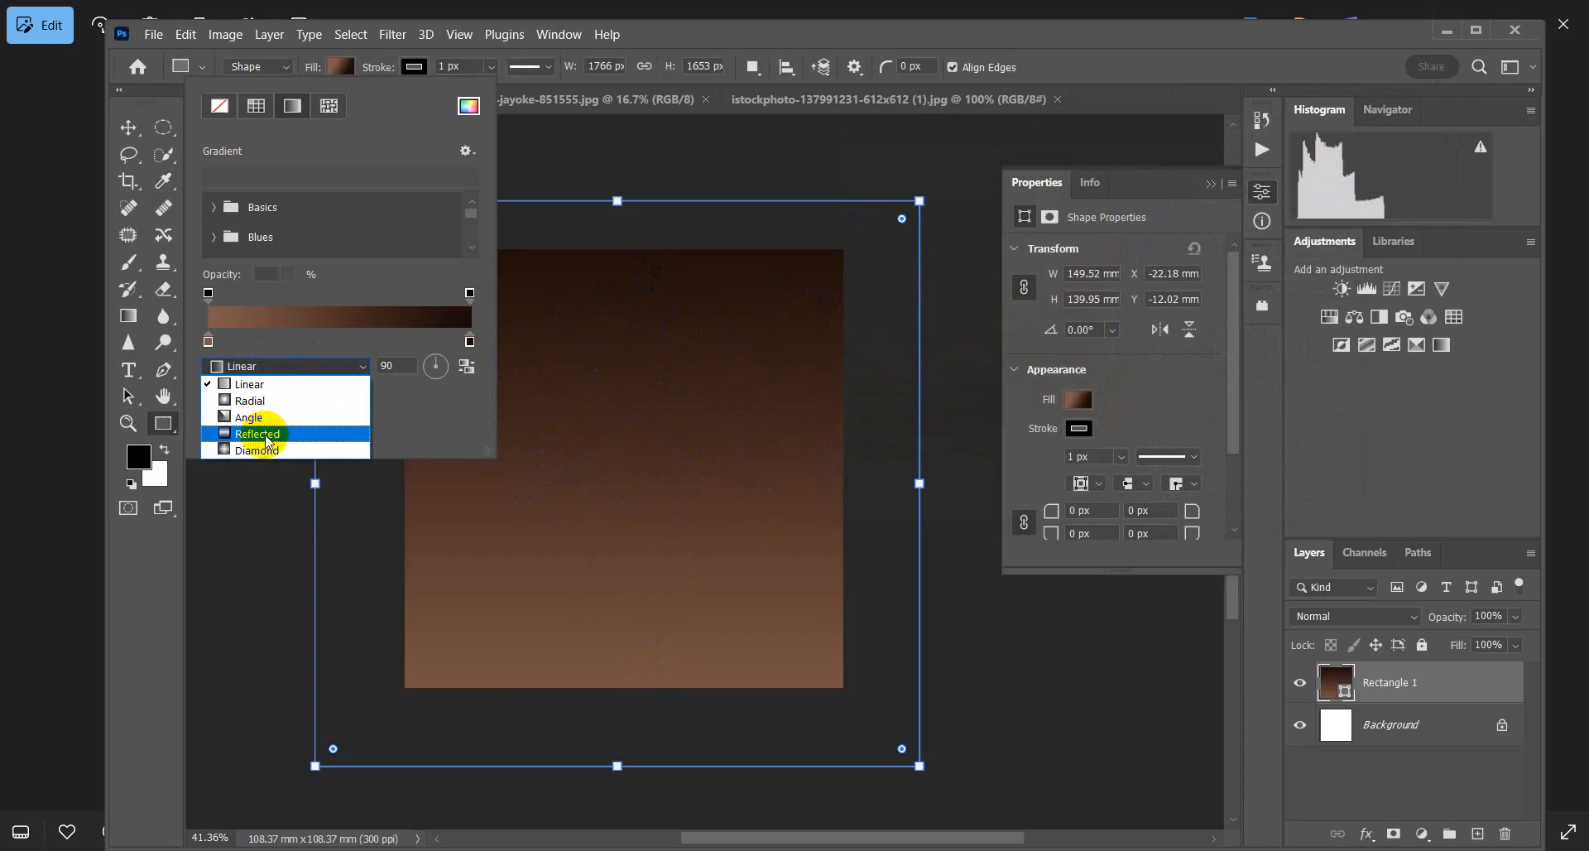
pyautogui.click(267, 435)
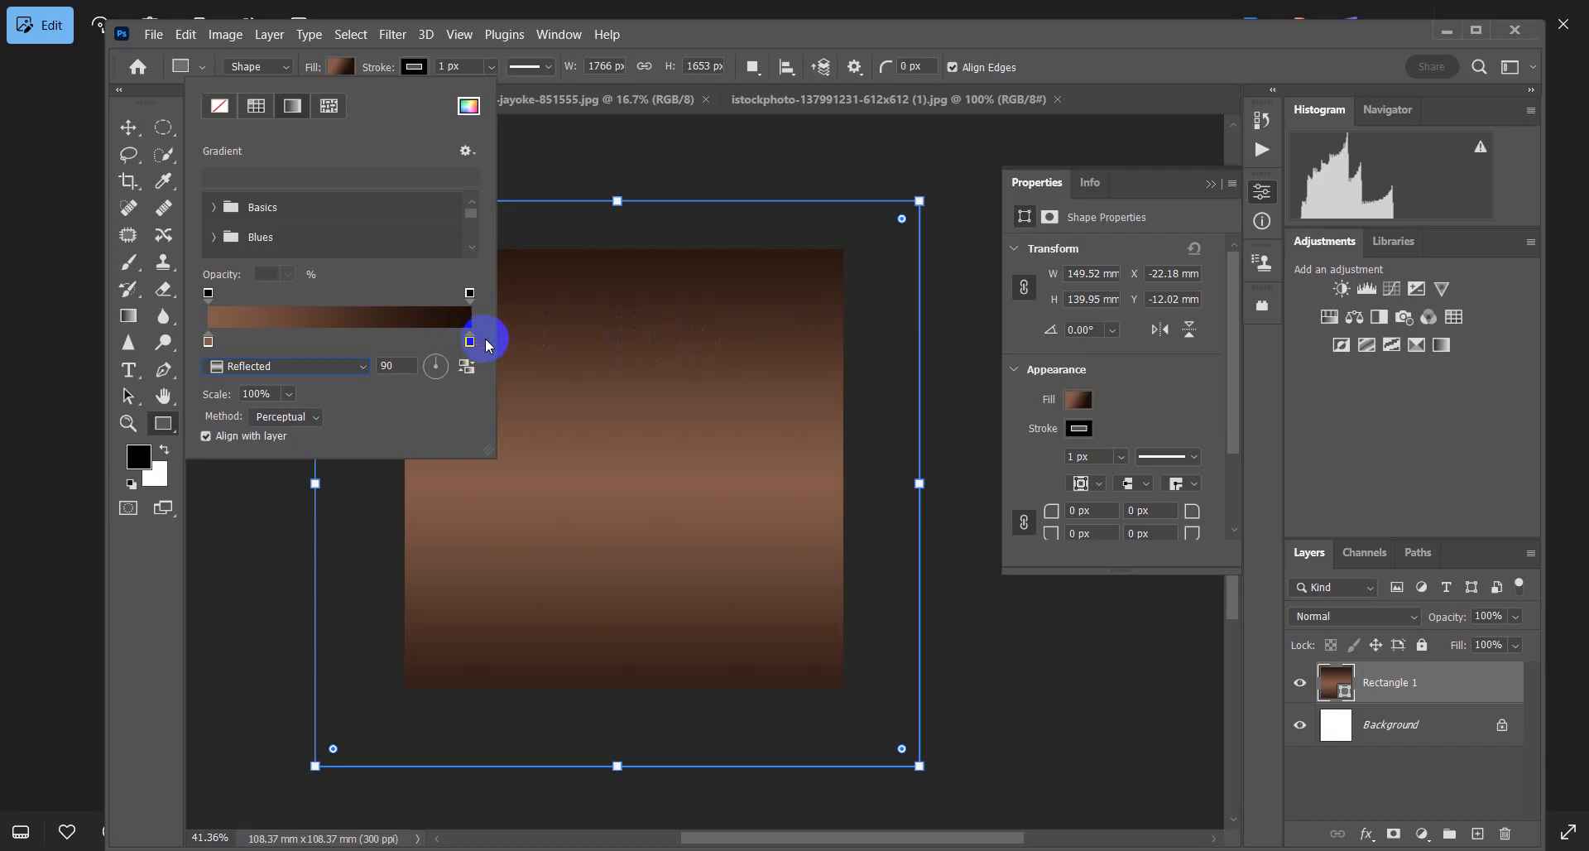
pyautogui.click(1035, 846)
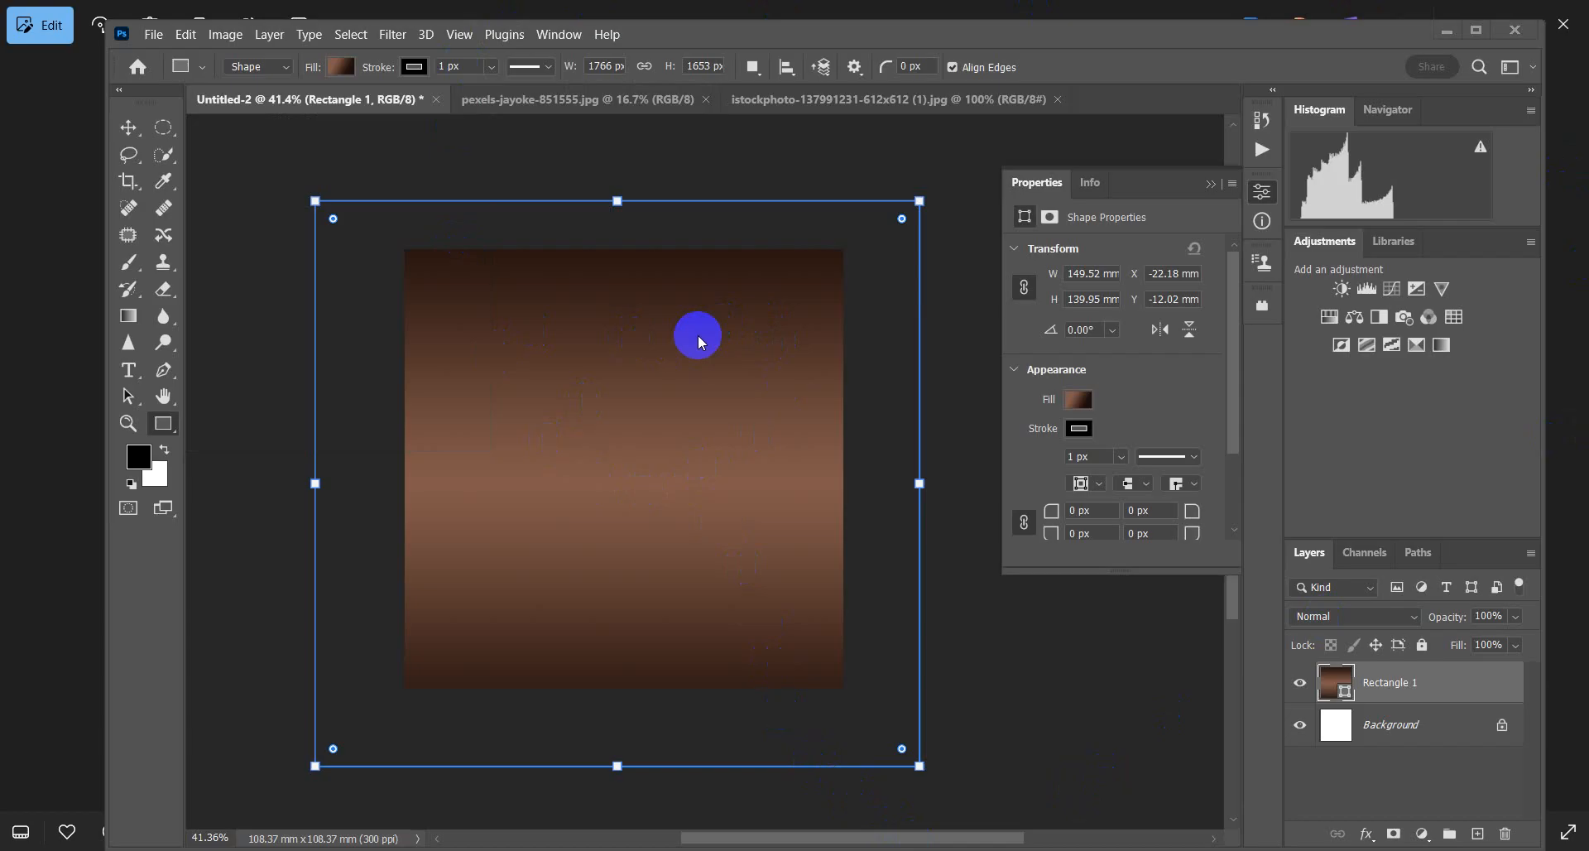
pyautogui.click(129, 128)
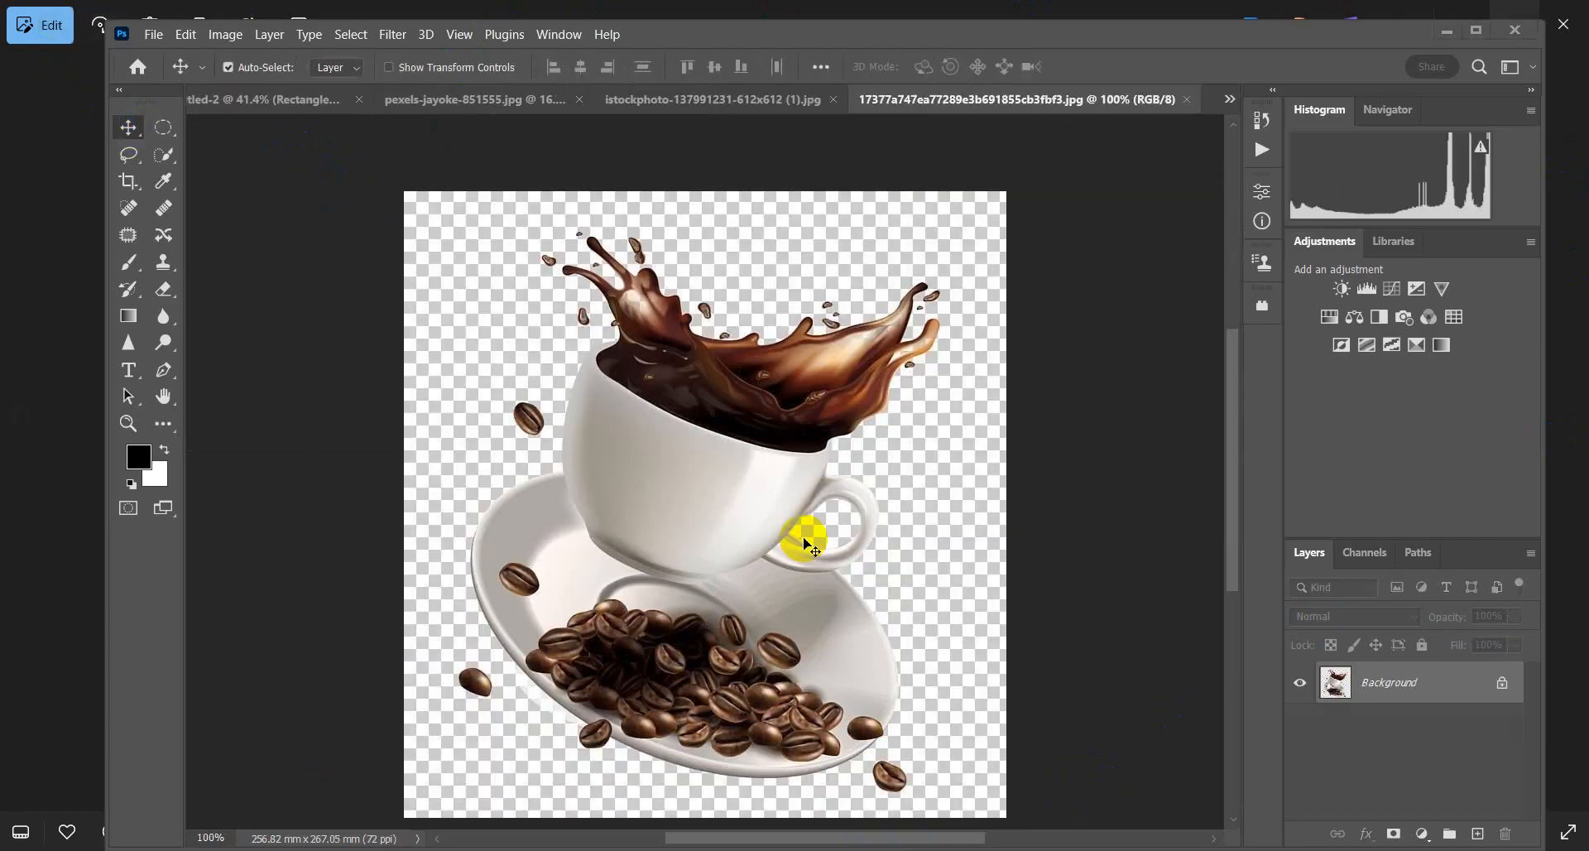
# Step: Duplicate the Background layer of the coffee splash cup image
pyautogui.scroll(-4, 804, 542)
pyautogui.scroll(2, 756, 609)
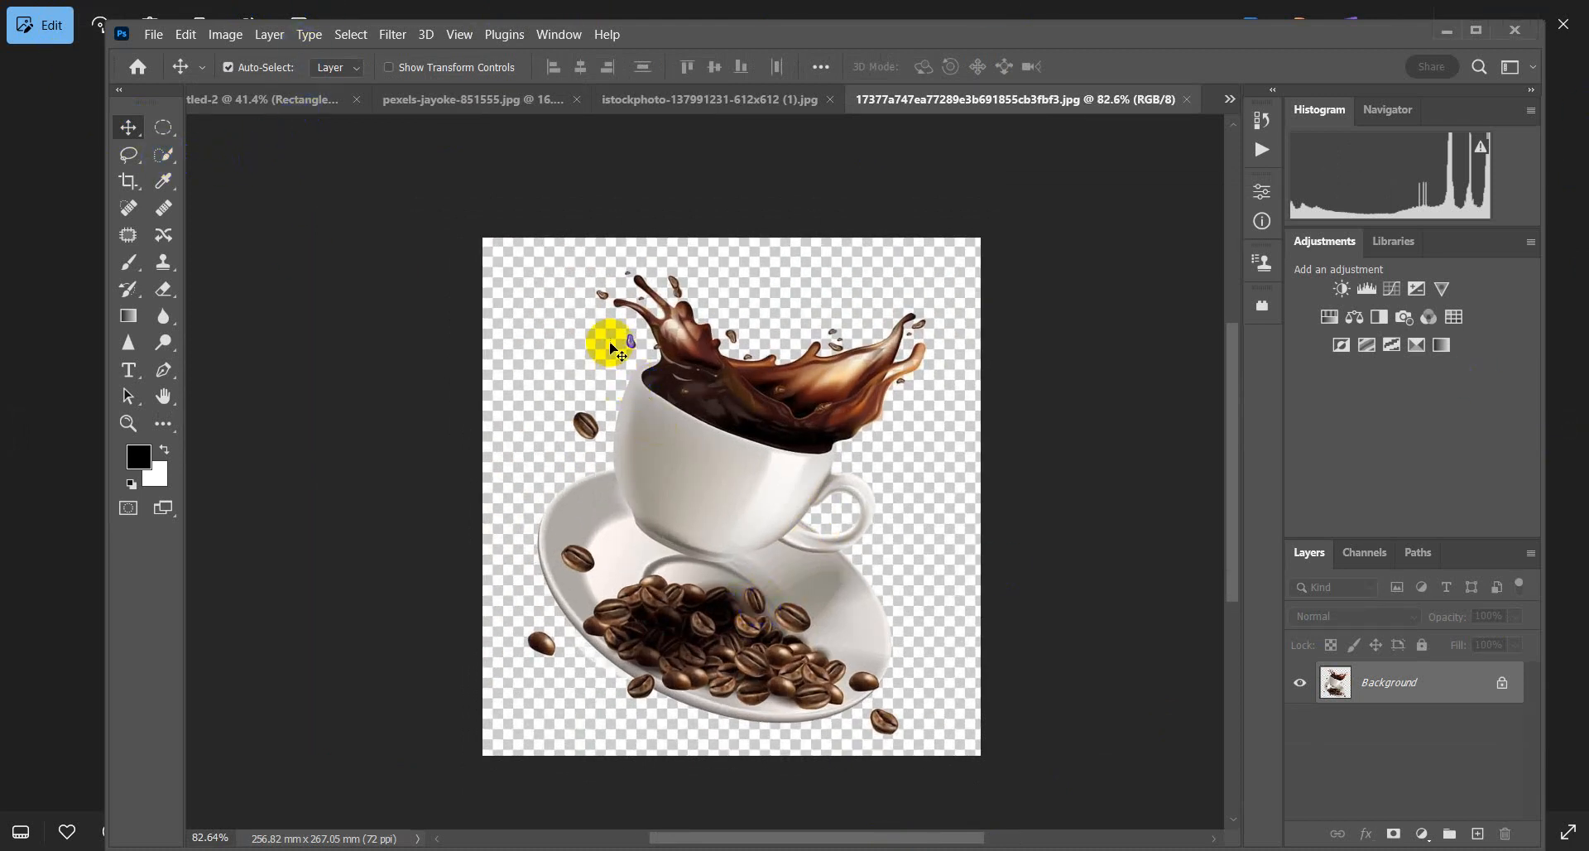
pyautogui.moveTo(1444, 691); pyautogui.dragTo(1477, 834)
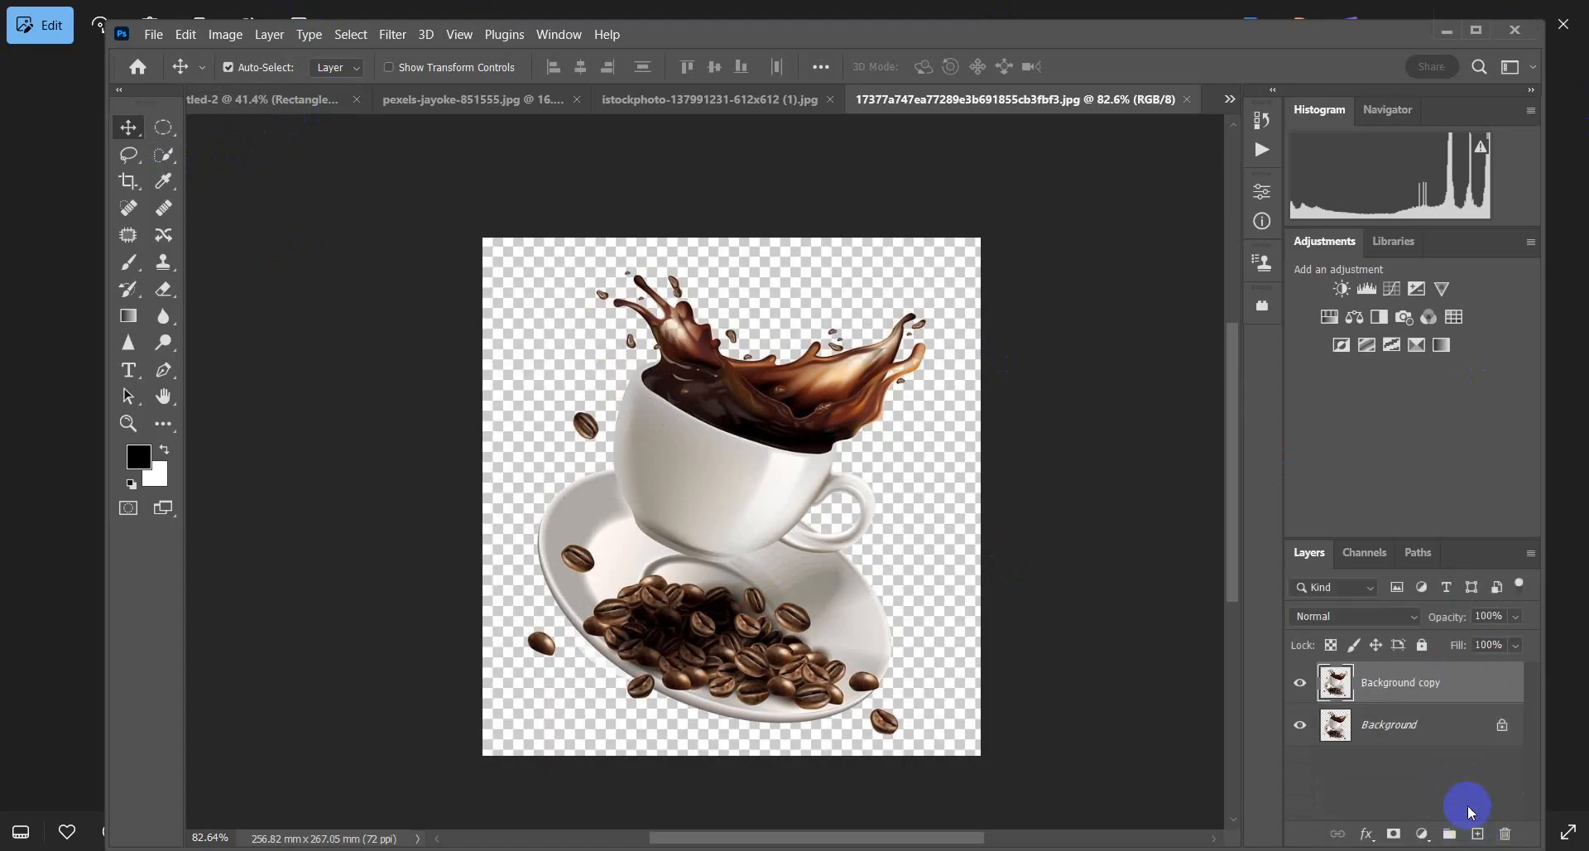
# Step: Try selecting the cup and the checkered area around it with the Quick Selection tool, and clear the selection
pyautogui.click(164, 154)
pyautogui.moveTo(554, 315); pyautogui.dragTo(719, 517)
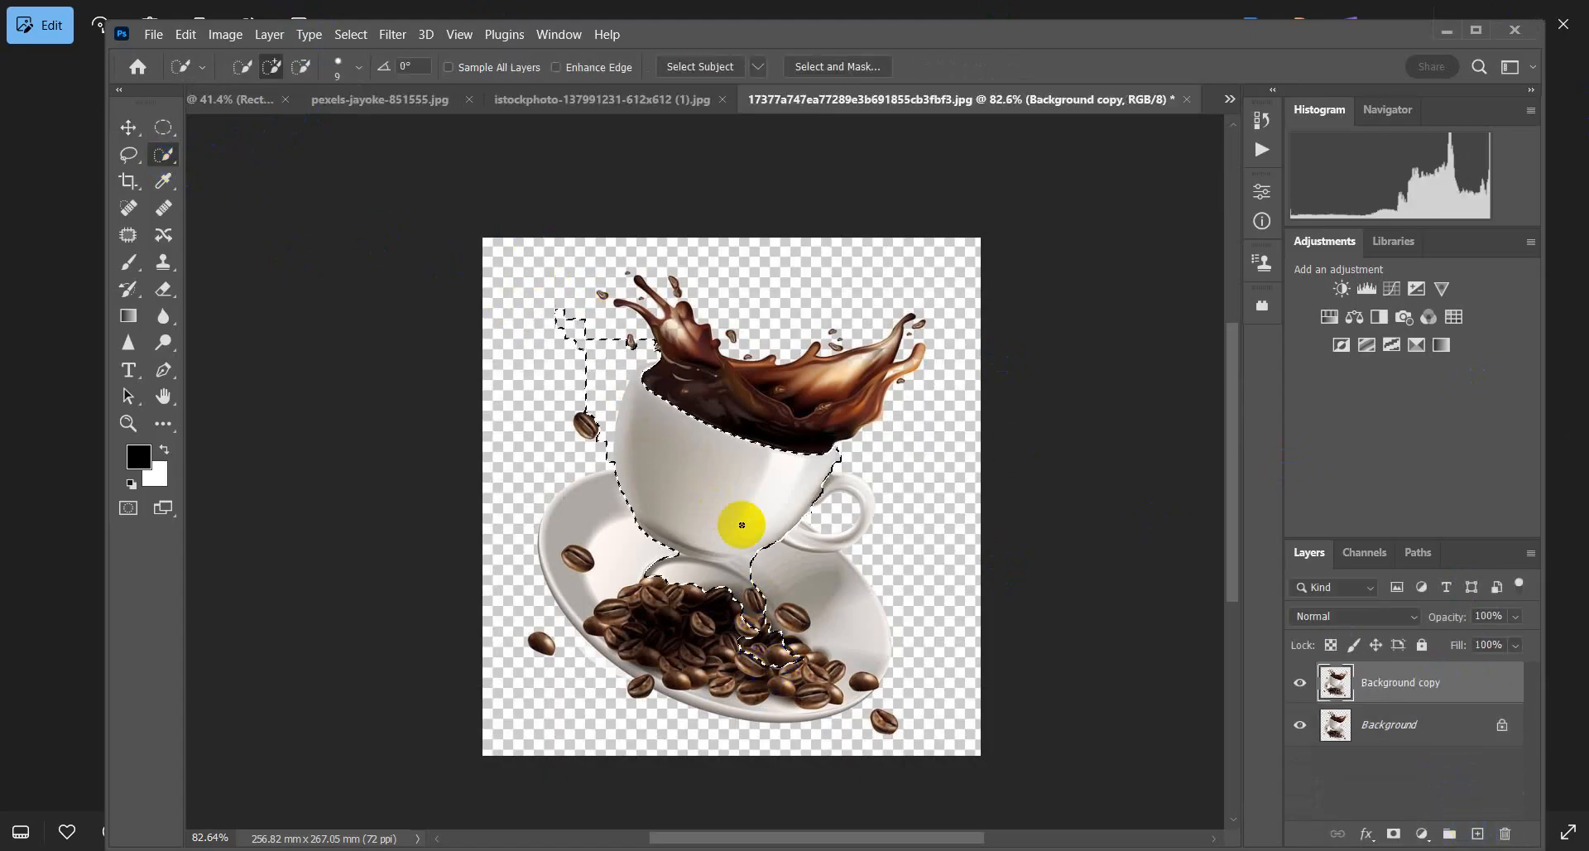
pyautogui.hotkey('ctrl', 'd')
# Step: Remove the checkered backdrop around the cup from the Background copy layer, hide the original Background layer and deselect
pyautogui.click(676, 67)
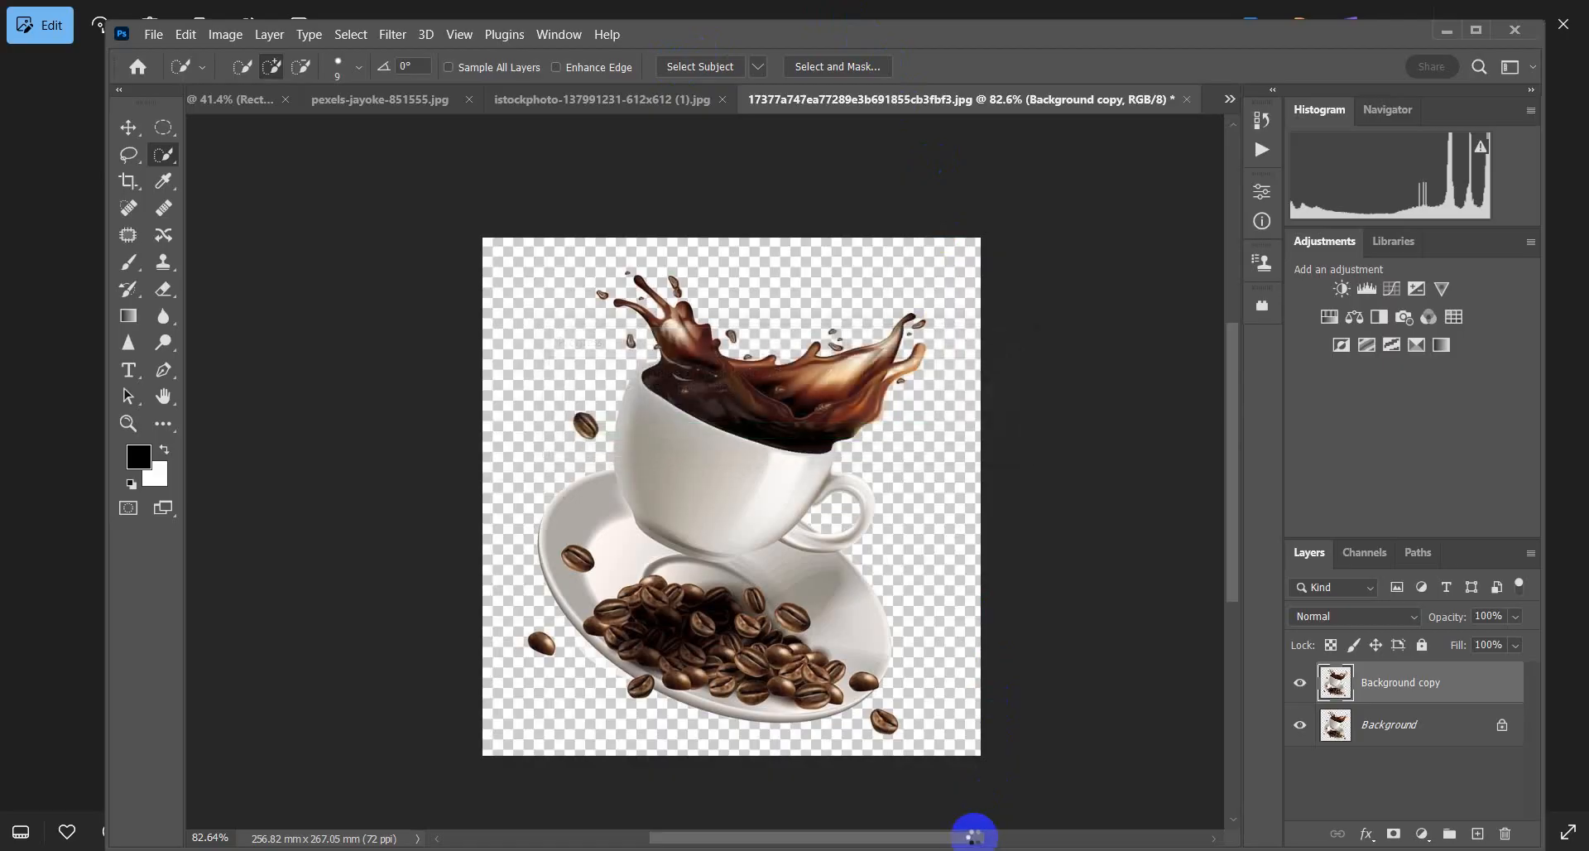
pyautogui.moveTo(709, 270); pyautogui.dragTo(692, 295)
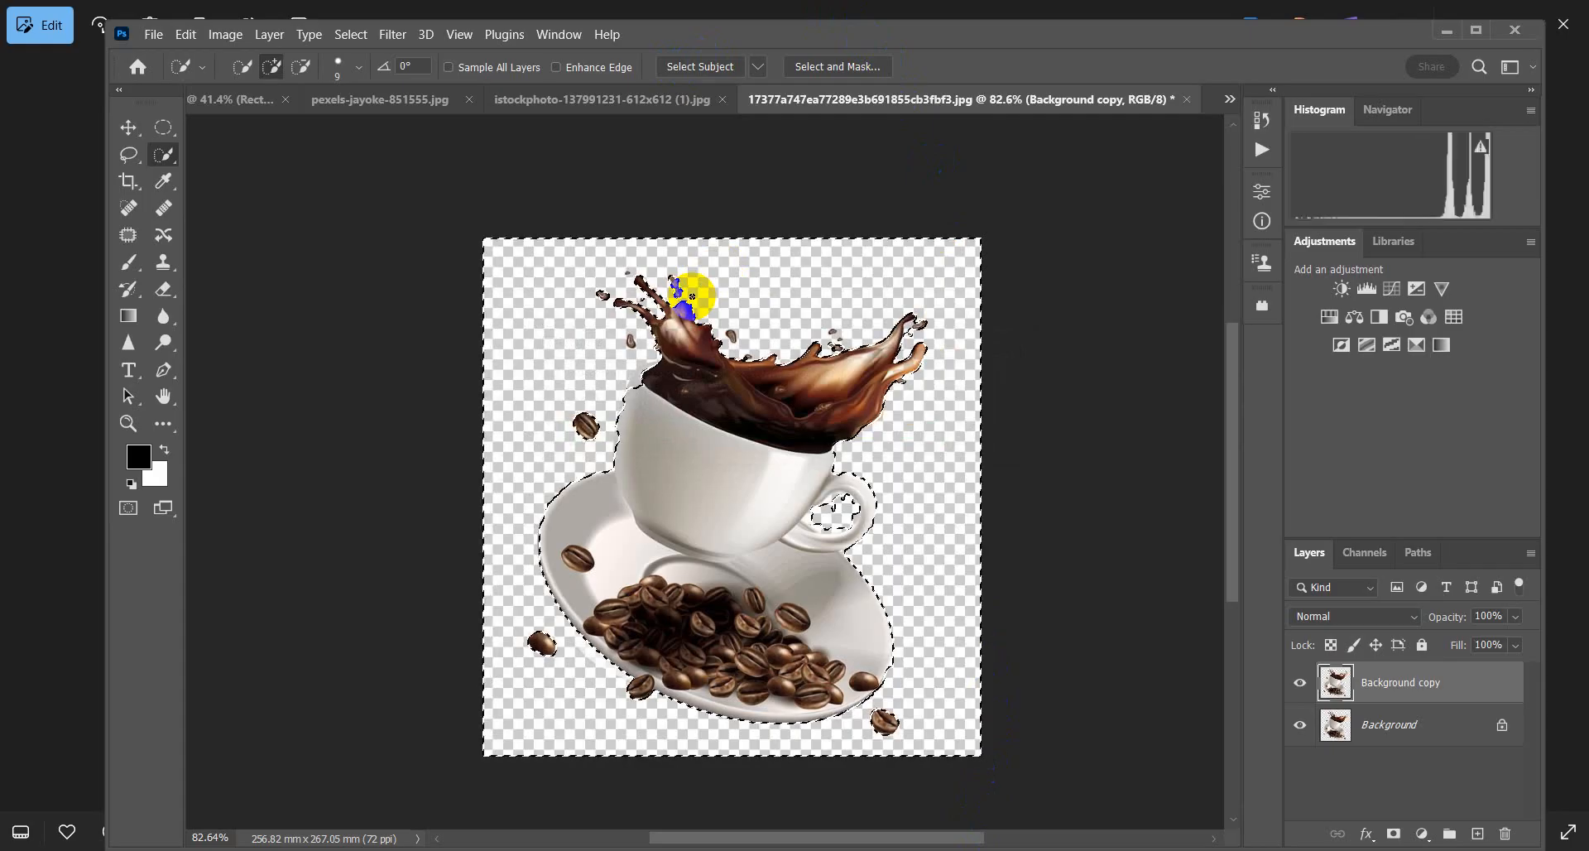
pyautogui.click(1300, 725)
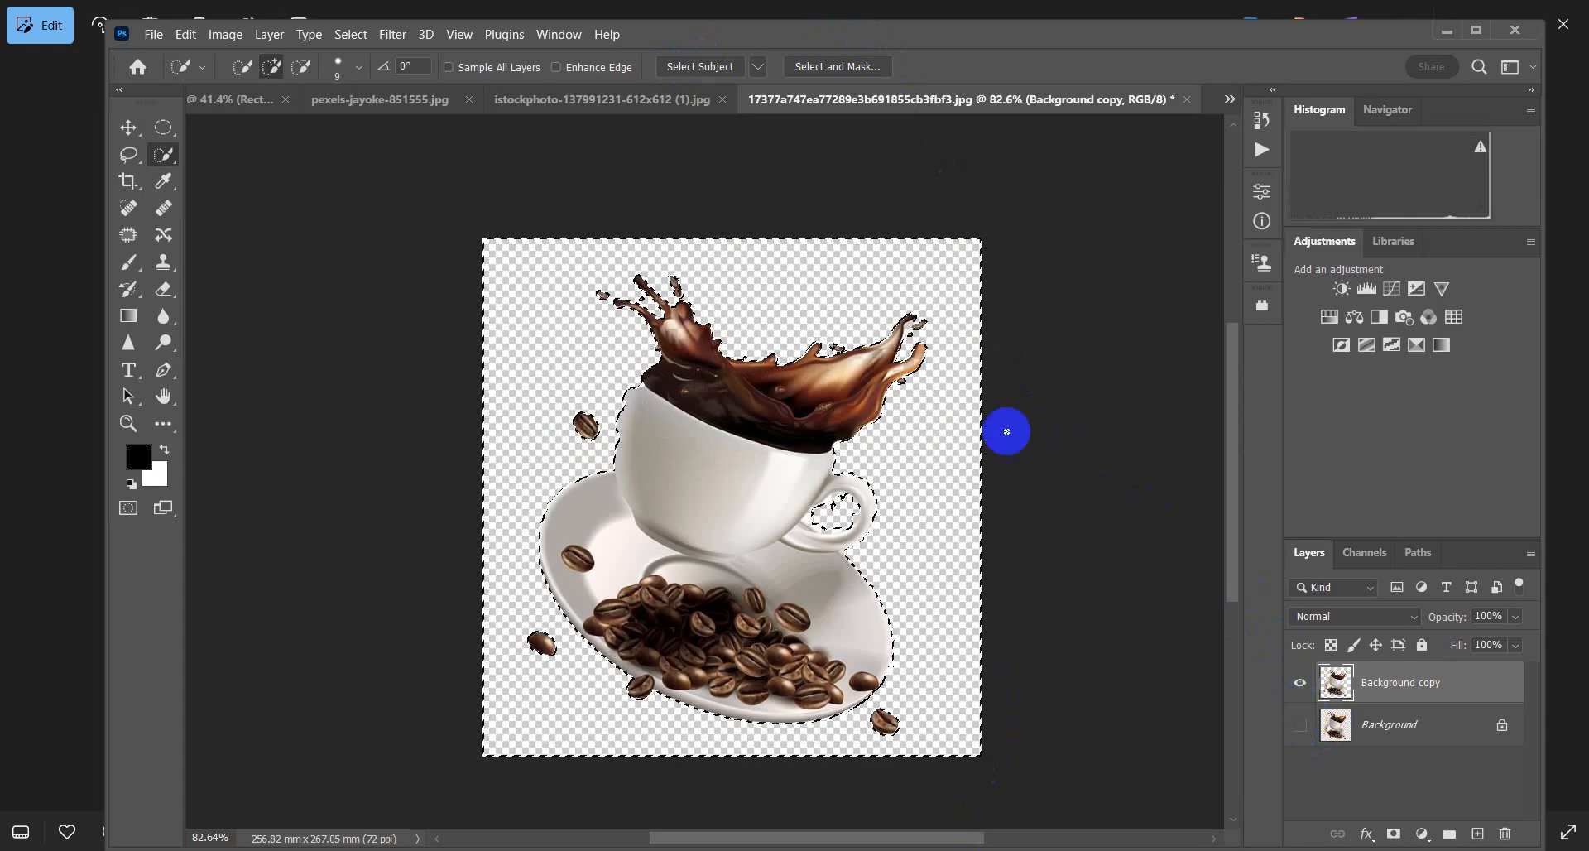
pyautogui.hotkey('ctrl', 'd')
# Step: Try placing the cut-out splash cup on the brown gradient in the Untitled-2 document, and undo the placement
pyautogui.click(128, 127)
pyautogui.moveTo(687, 457); pyautogui.dragTo(638, 455)
pyautogui.hotkey('ctrl', '+')
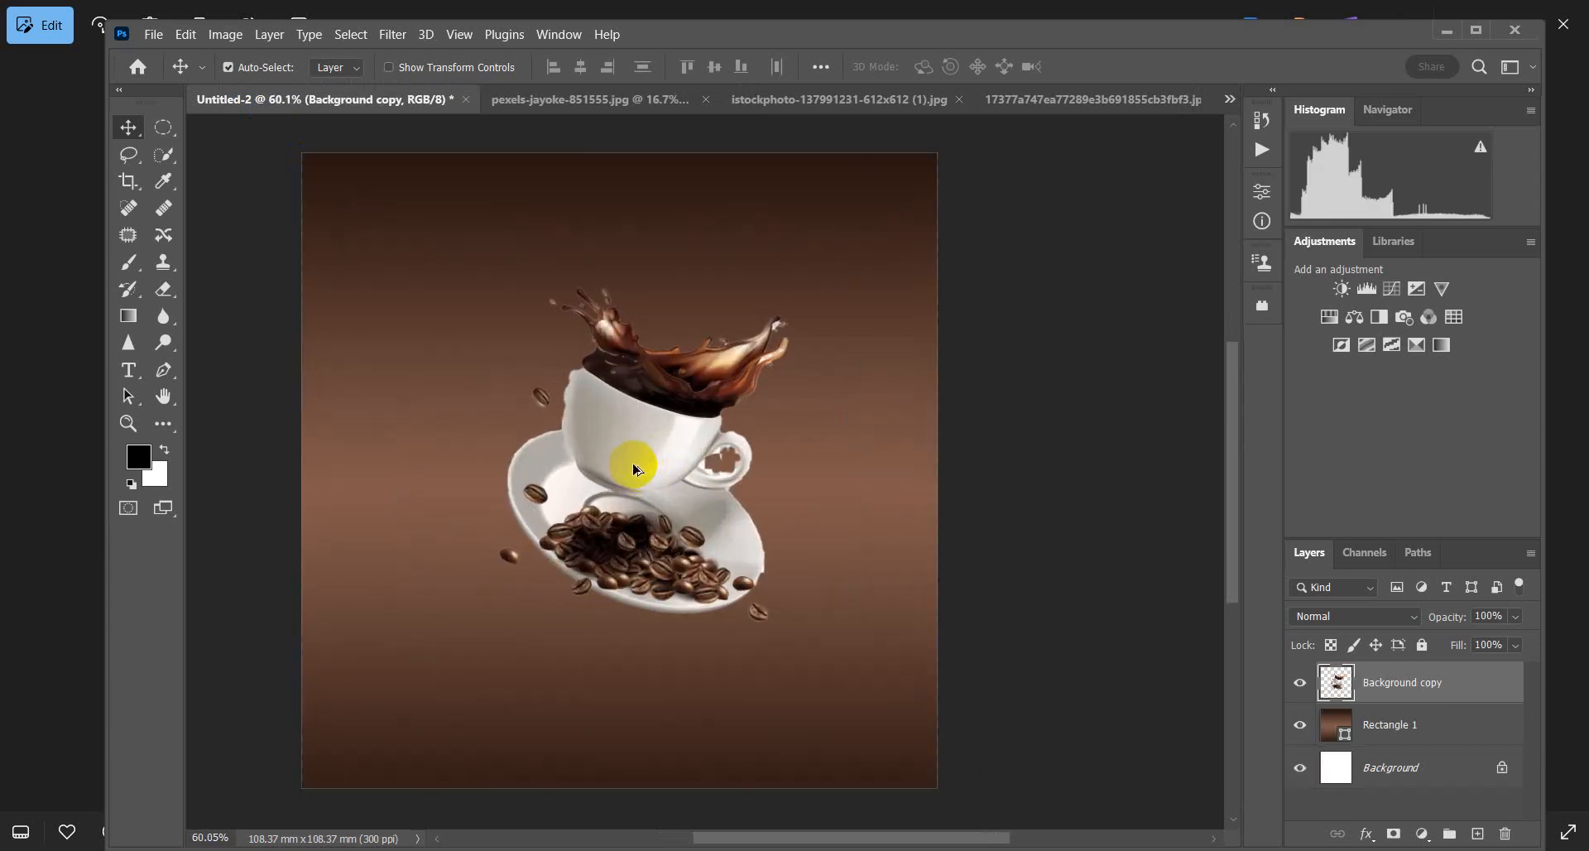
pyautogui.scroll(3, 636, 468)
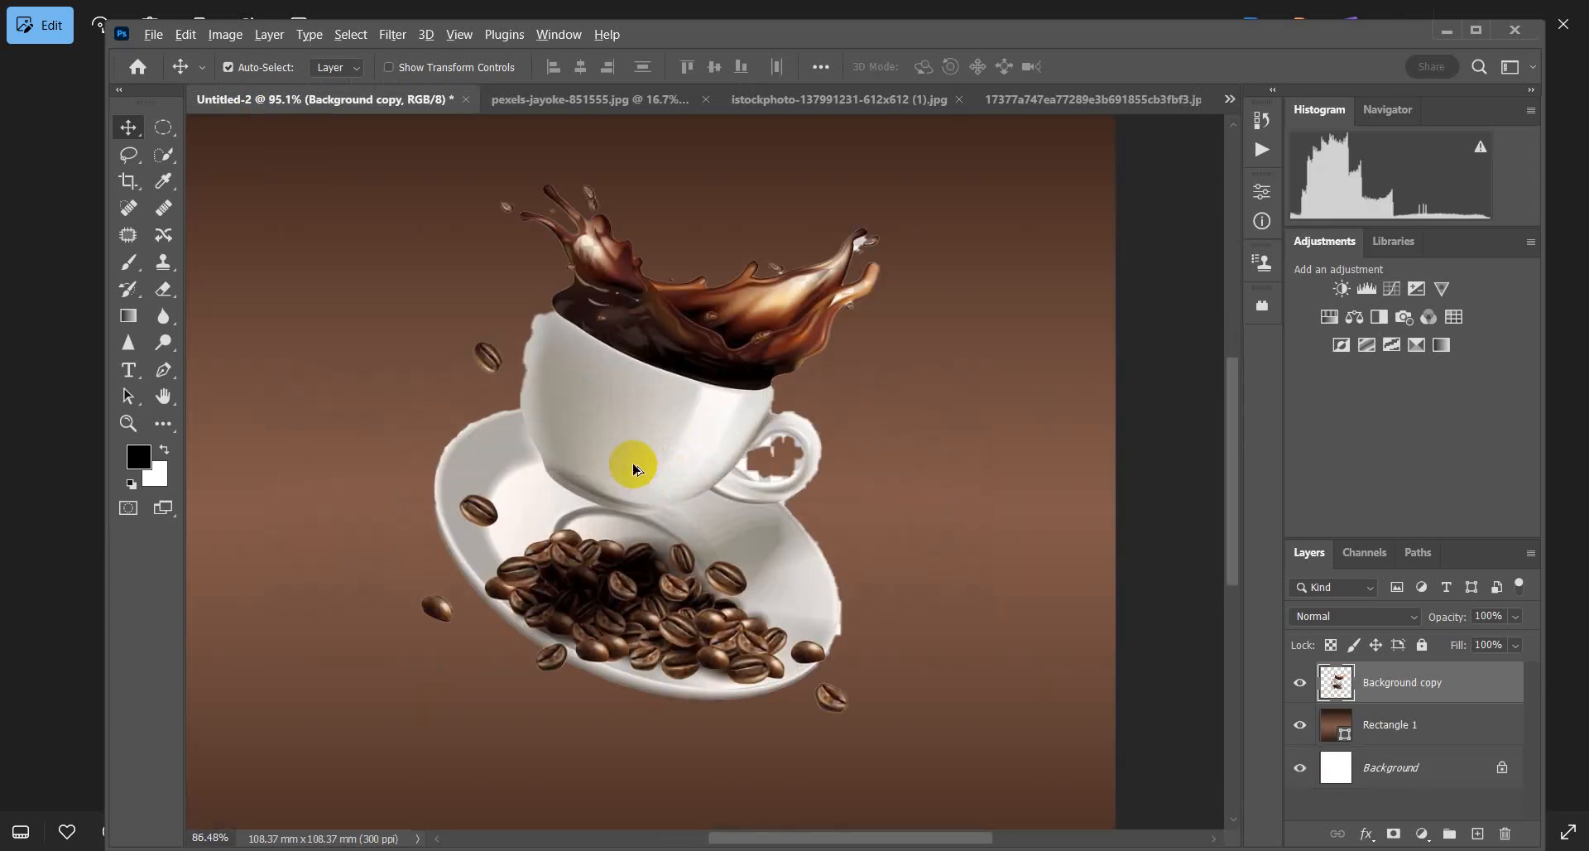
pyautogui.scroll(-3, 636, 468)
pyautogui.hotkey('ctrl', 'z')
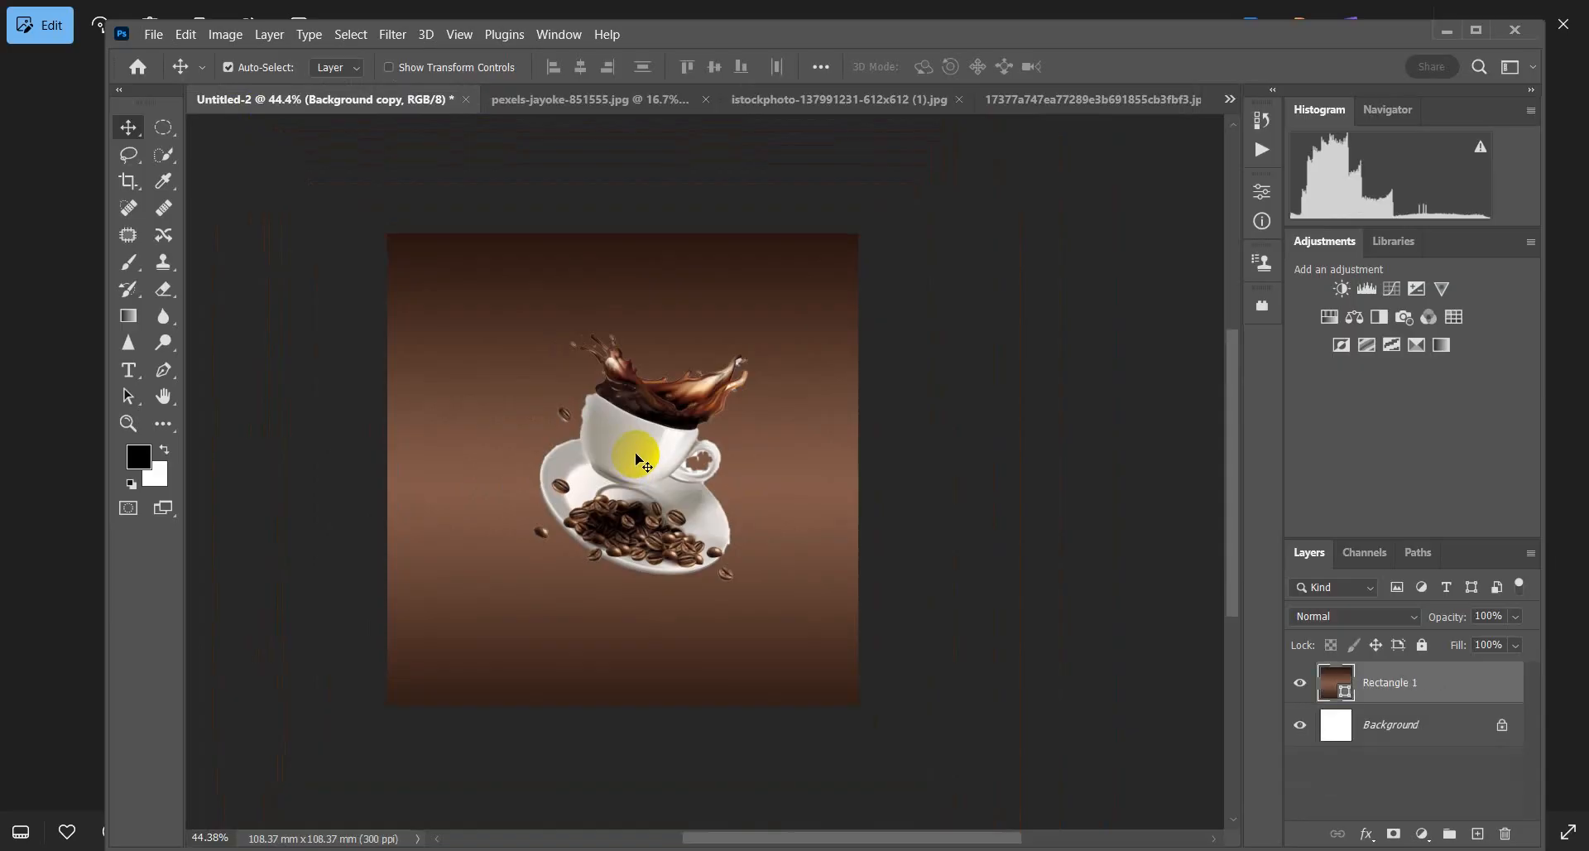
# Step: Return to the splash cup image, undo the backdrop removal and clear the selection
pyautogui.click(1018, 104)
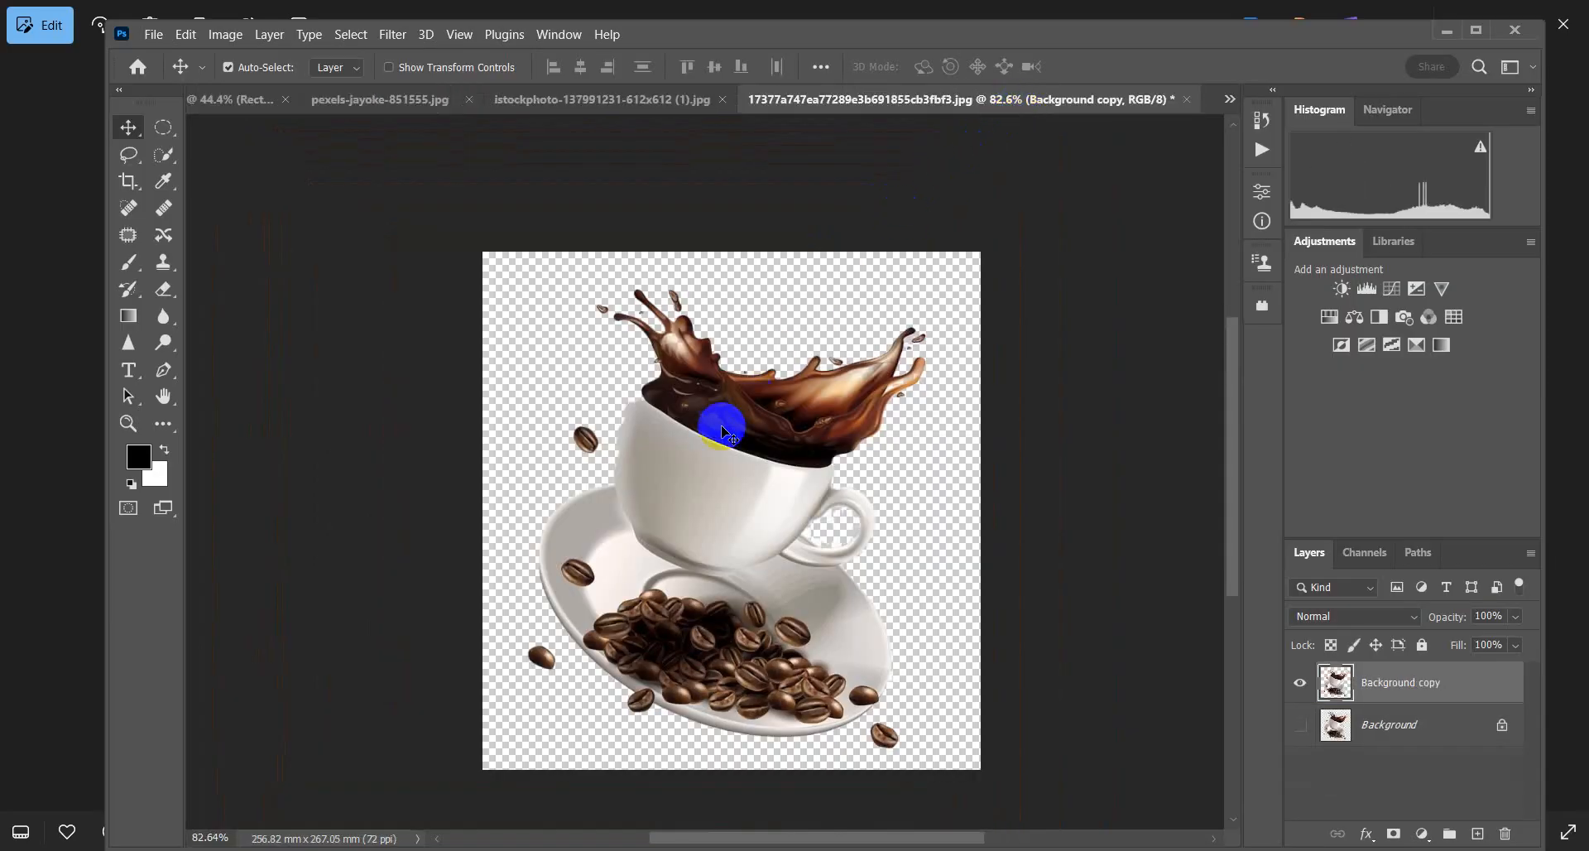
pyautogui.hotkey('ctrl', 'z')
pyautogui.scroll(5, 674, 455)
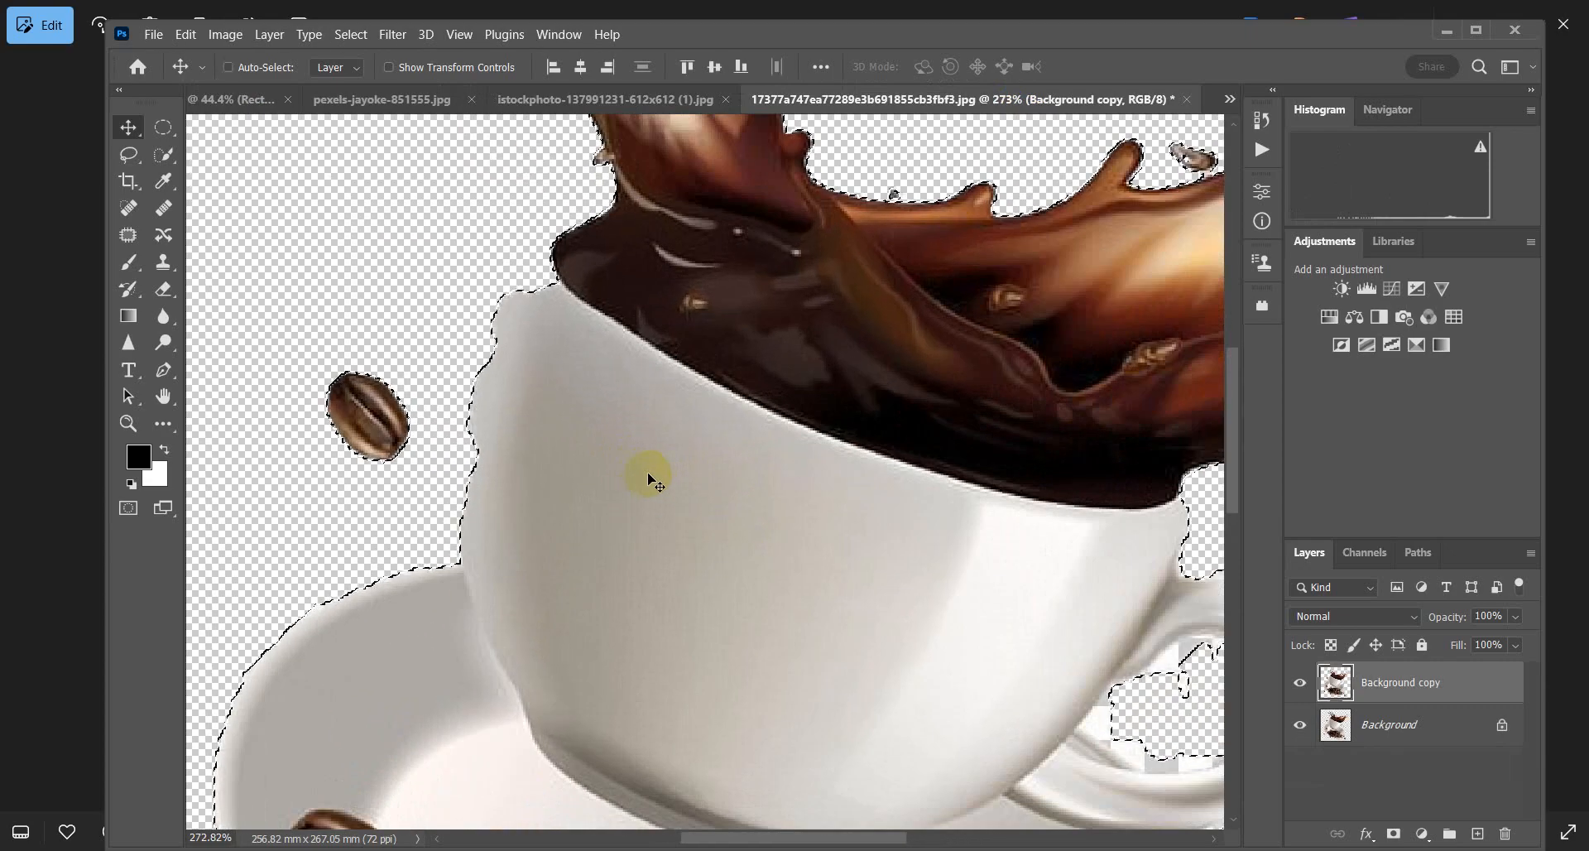
pyautogui.hotkey('ctrl', 'z')
pyautogui.scroll(-3, 753, 408)
pyautogui.scroll(-2, 754, 408)
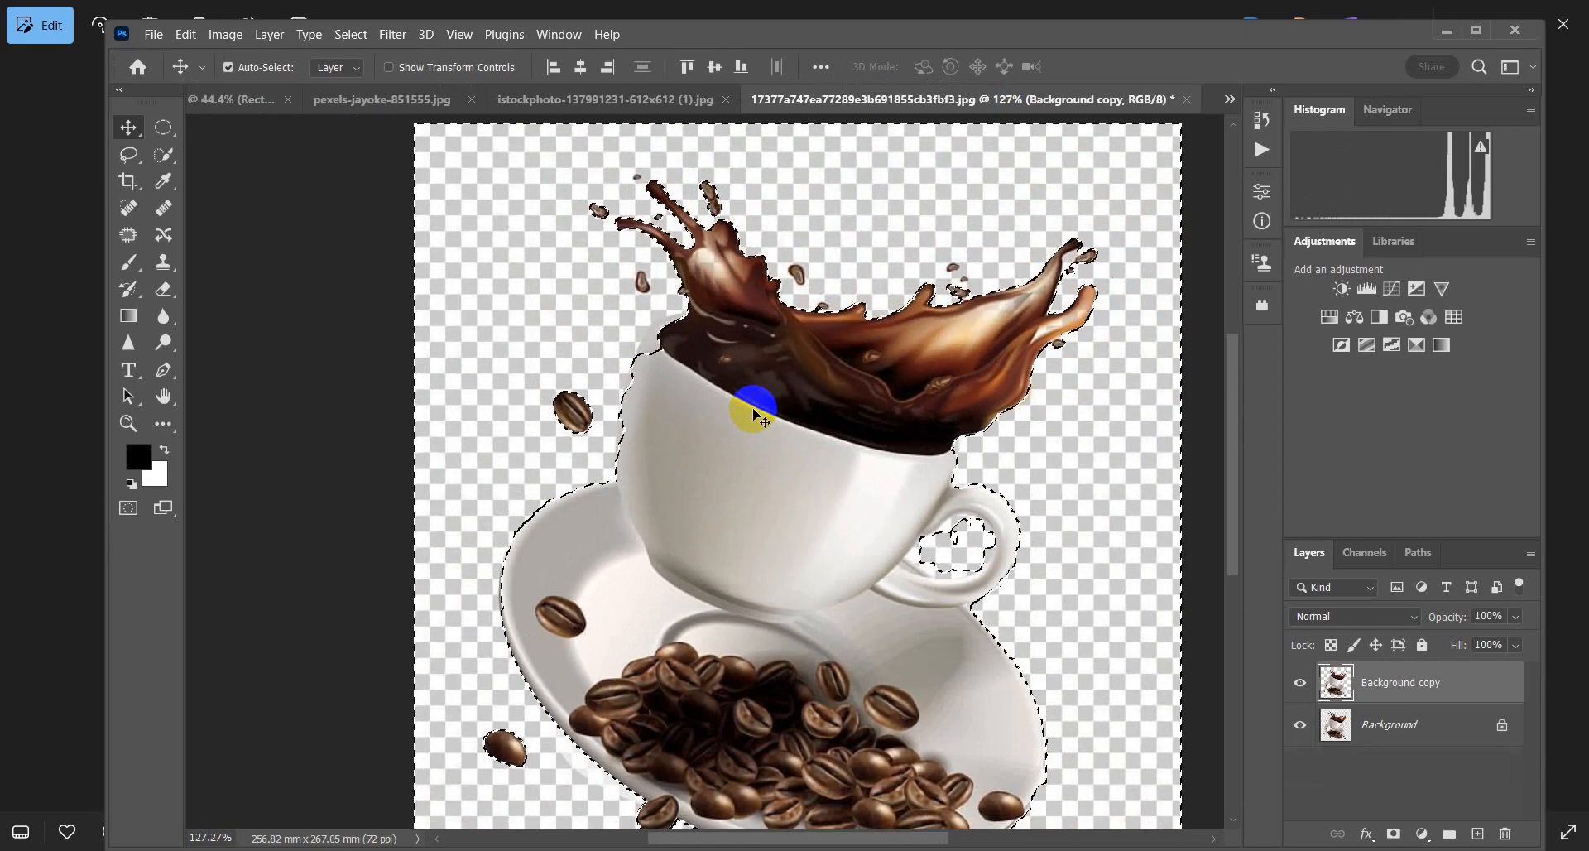
pyautogui.hotkey('ctrl', 'd')
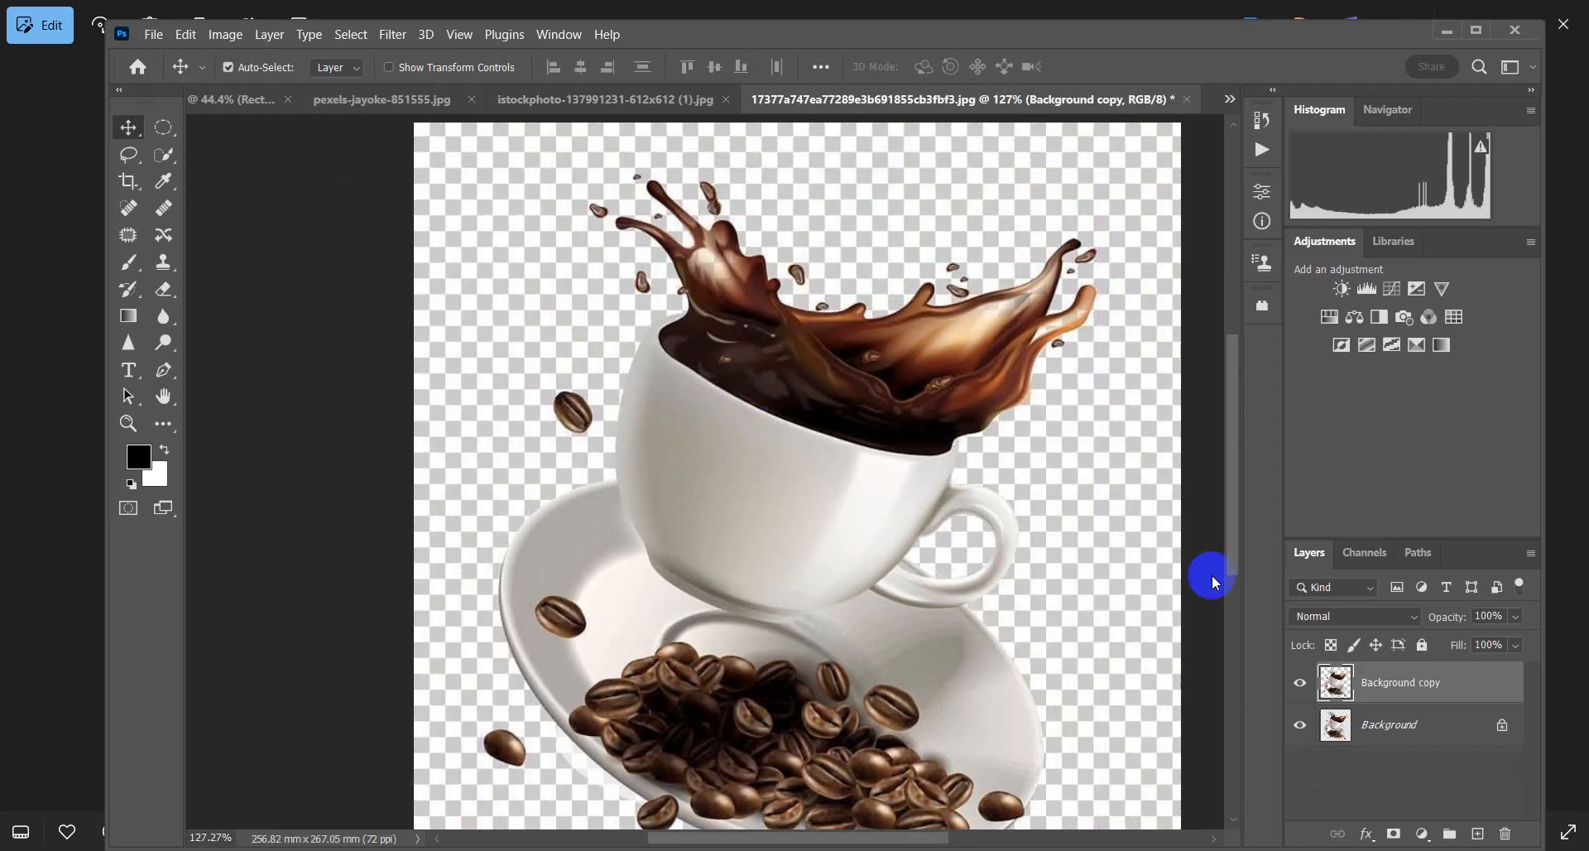
pyautogui.rightClick(1397, 687)
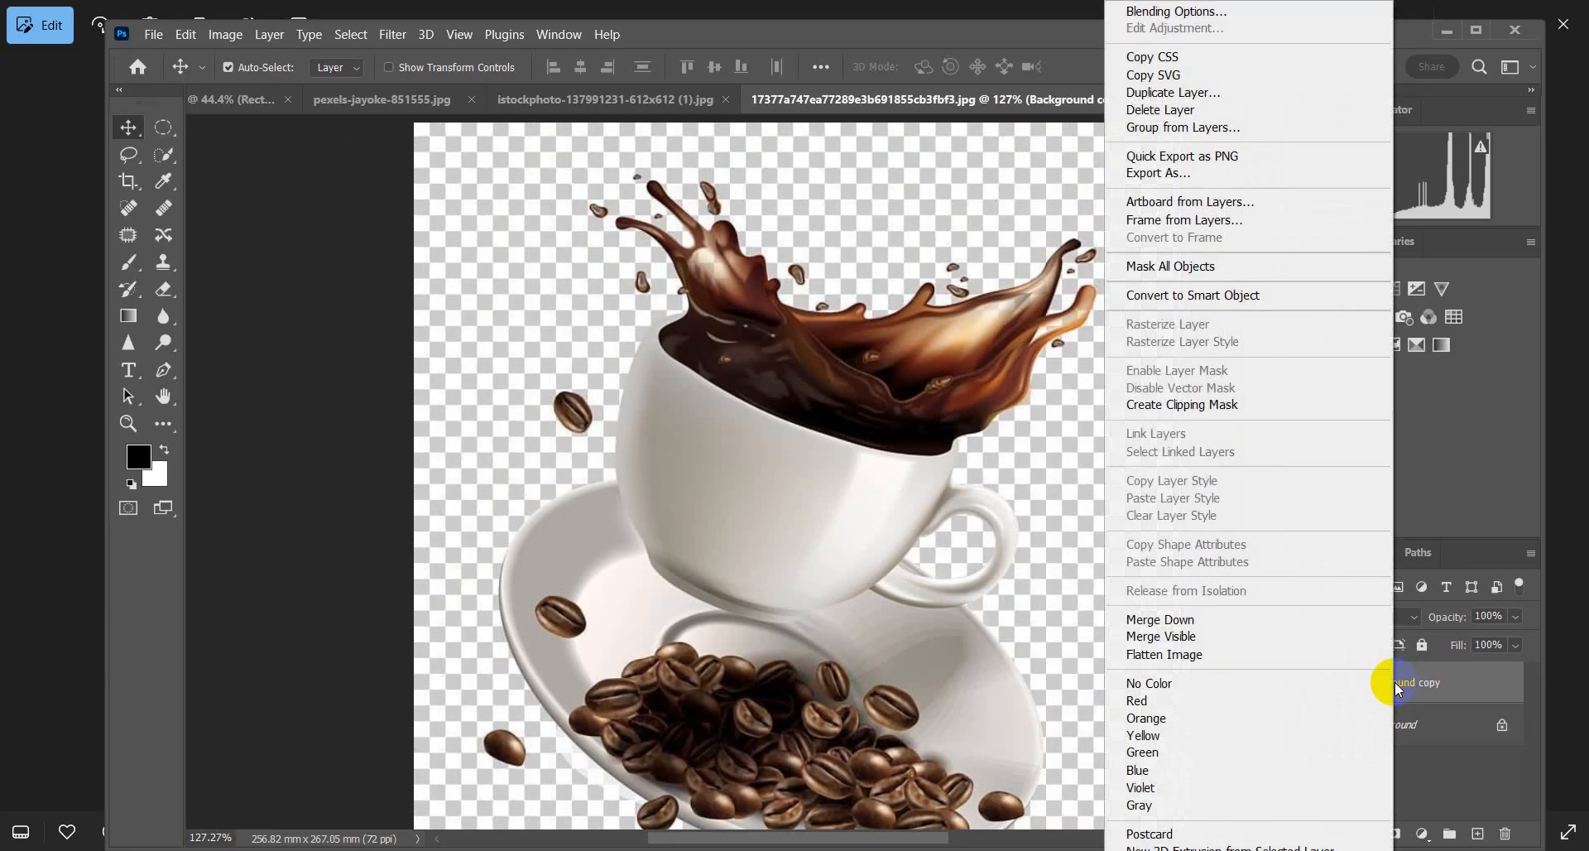
pyautogui.click(1441, 678)
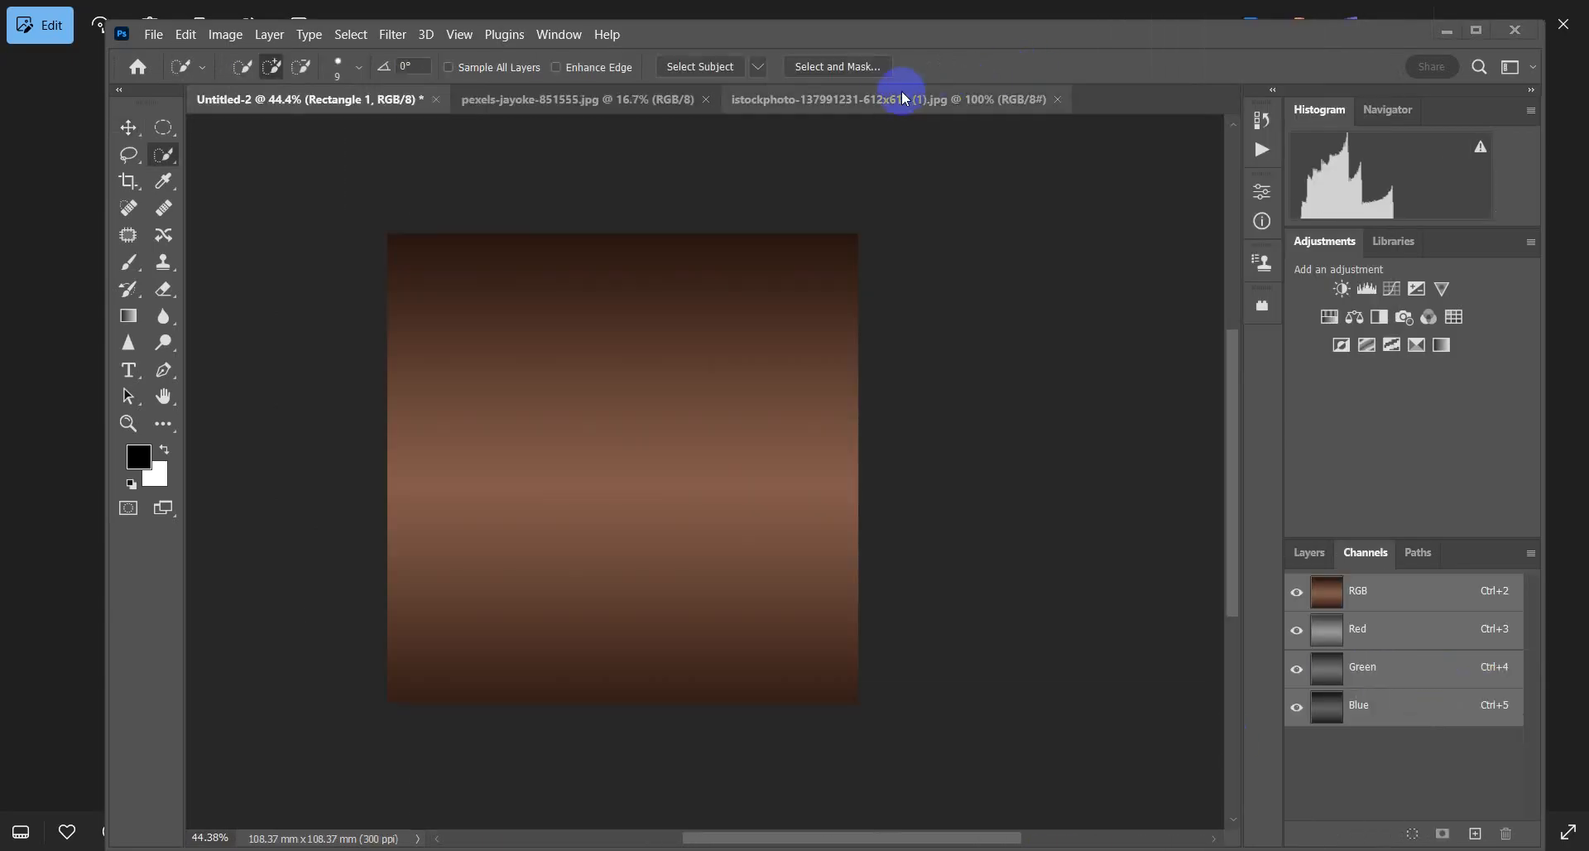
# Step: Switch to the pexels-jayoke-851555.jpg document and duplicate its Background layer
pyautogui.click(904, 99)
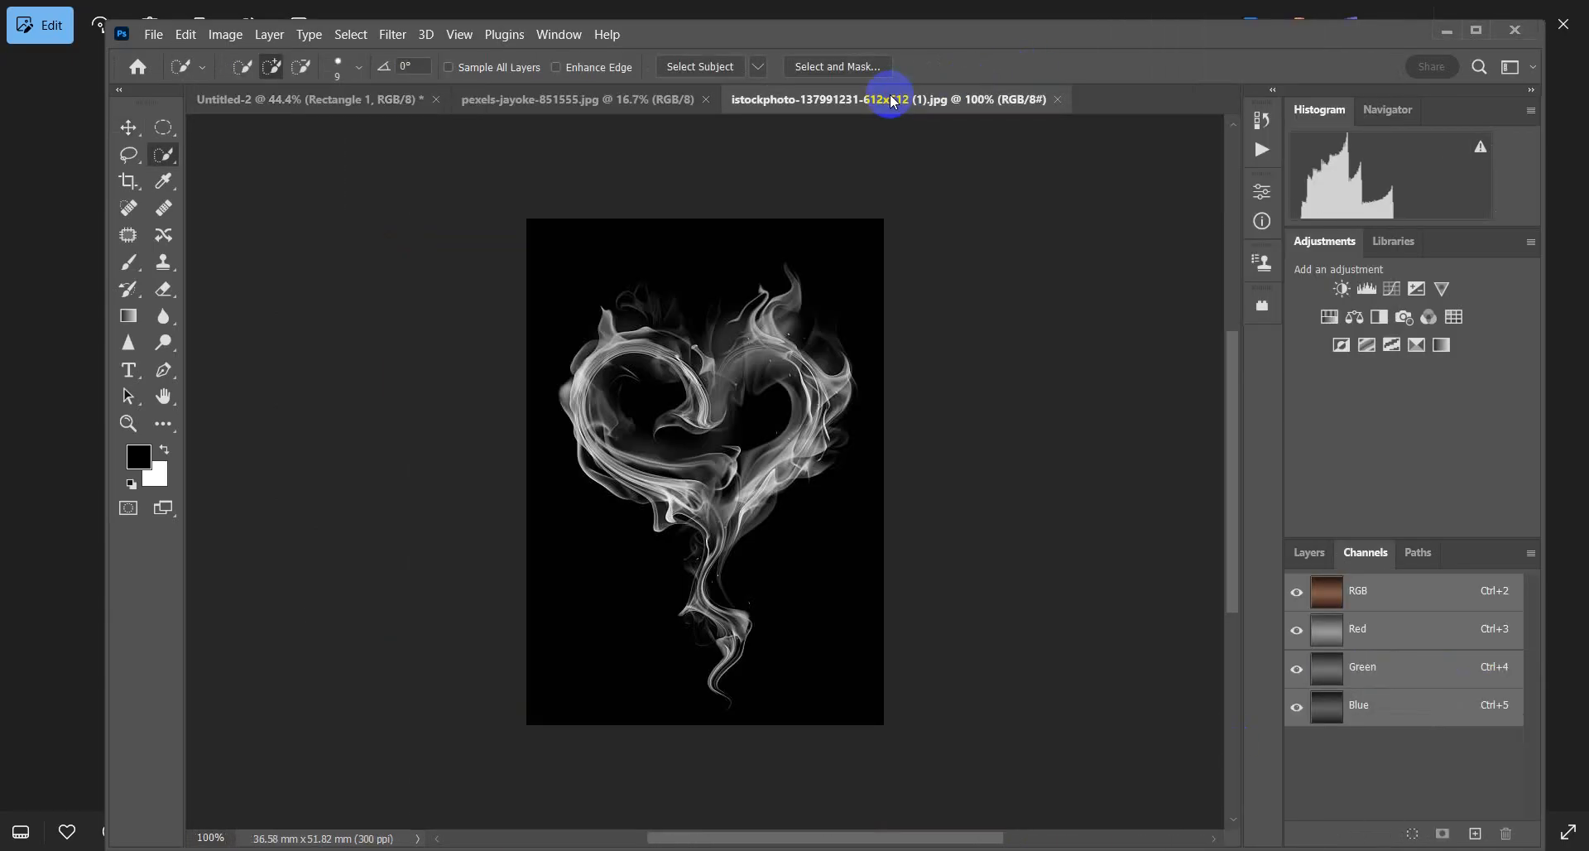
pyautogui.click(580, 104)
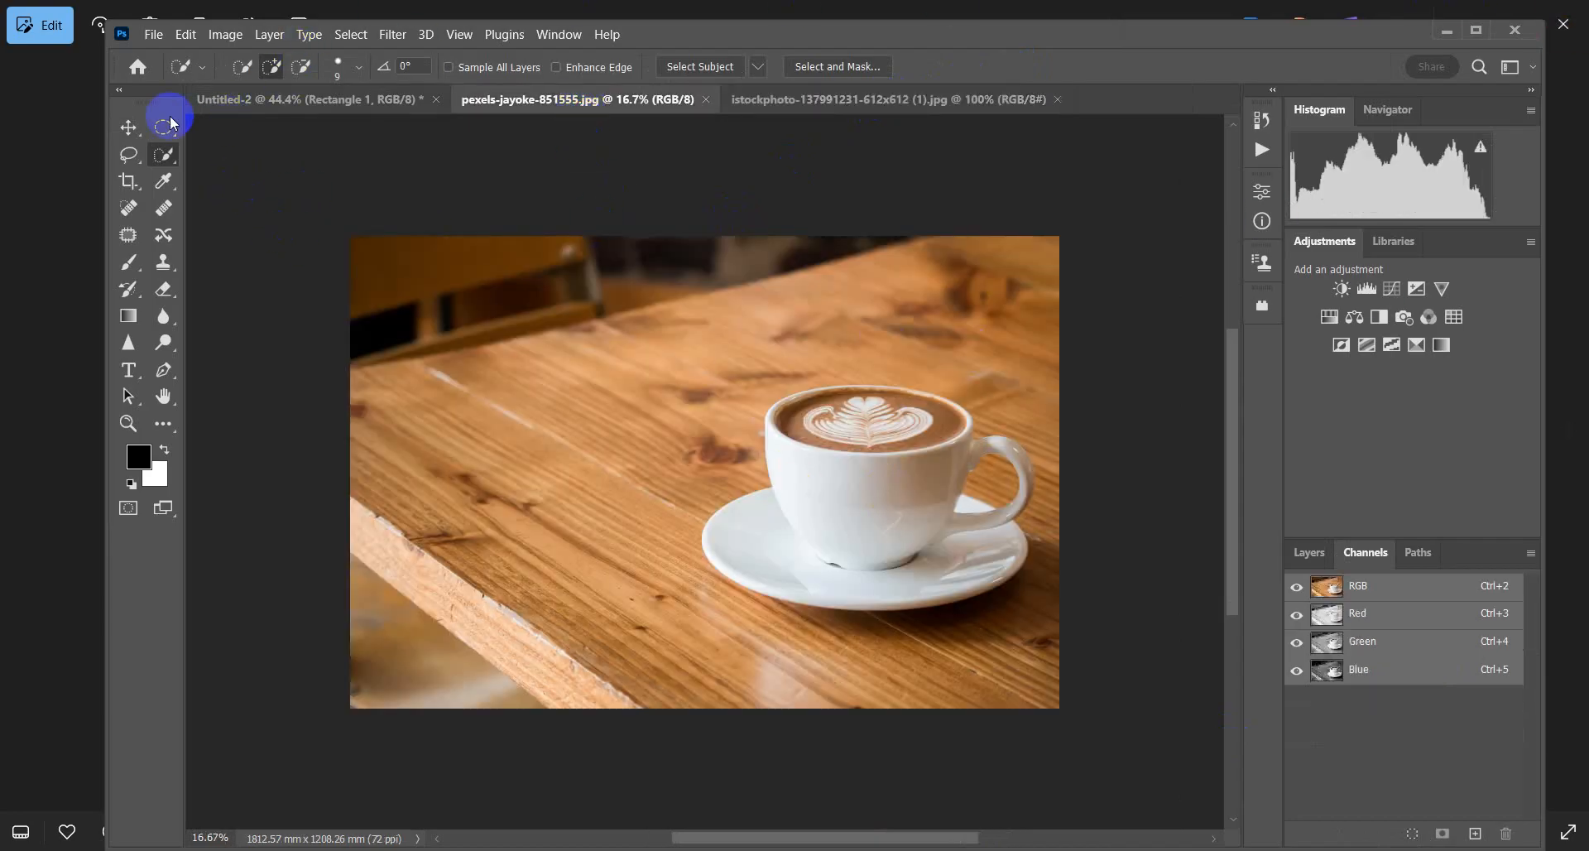
pyautogui.click(124, 126)
pyautogui.hotkey('ctrl', '0')
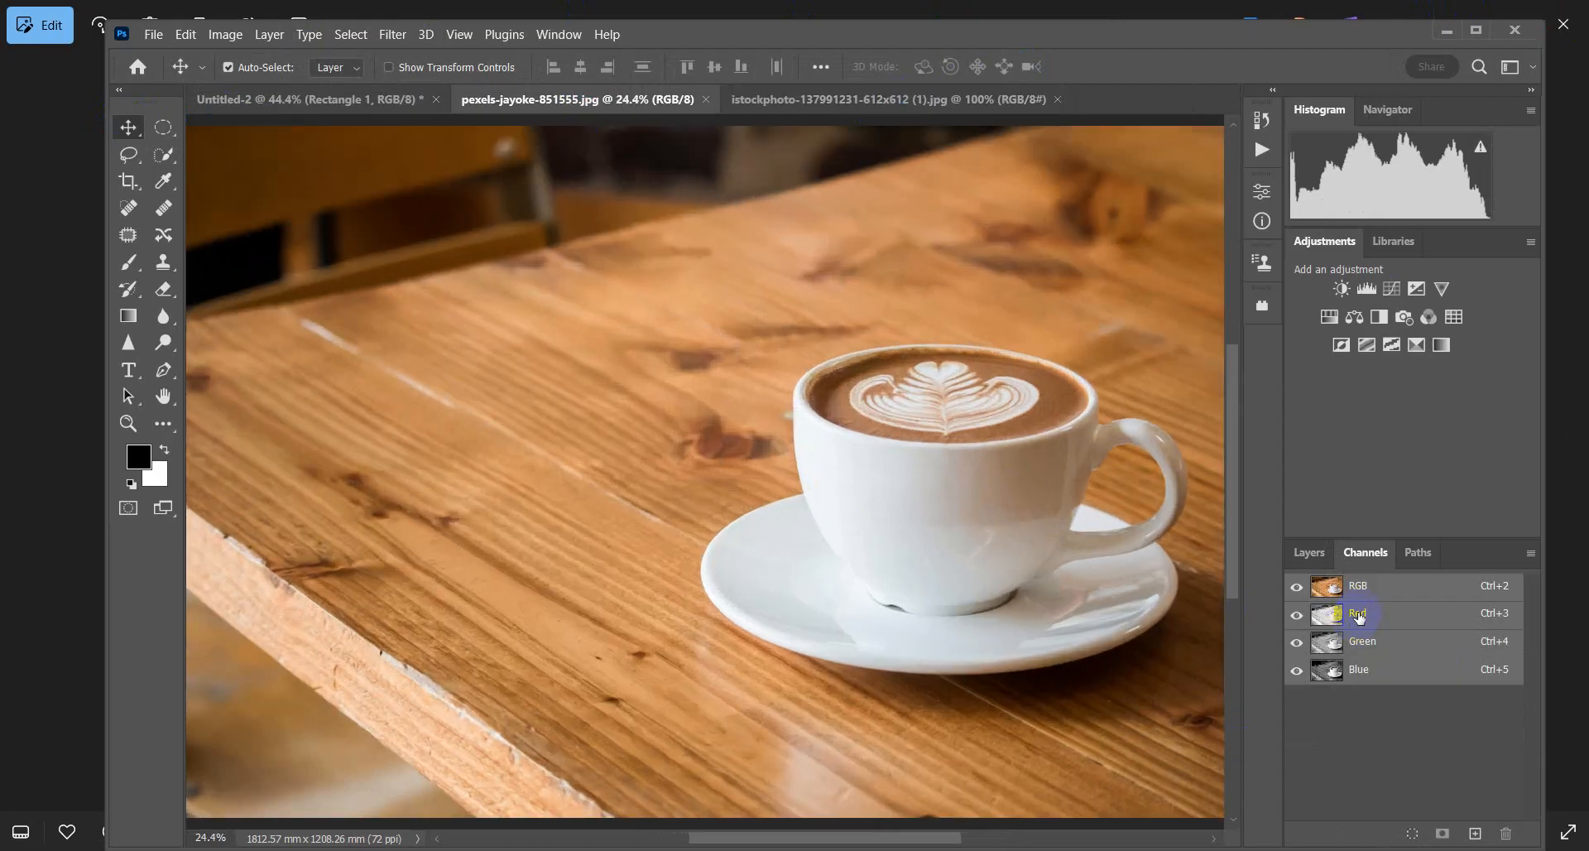
pyautogui.click(1316, 566)
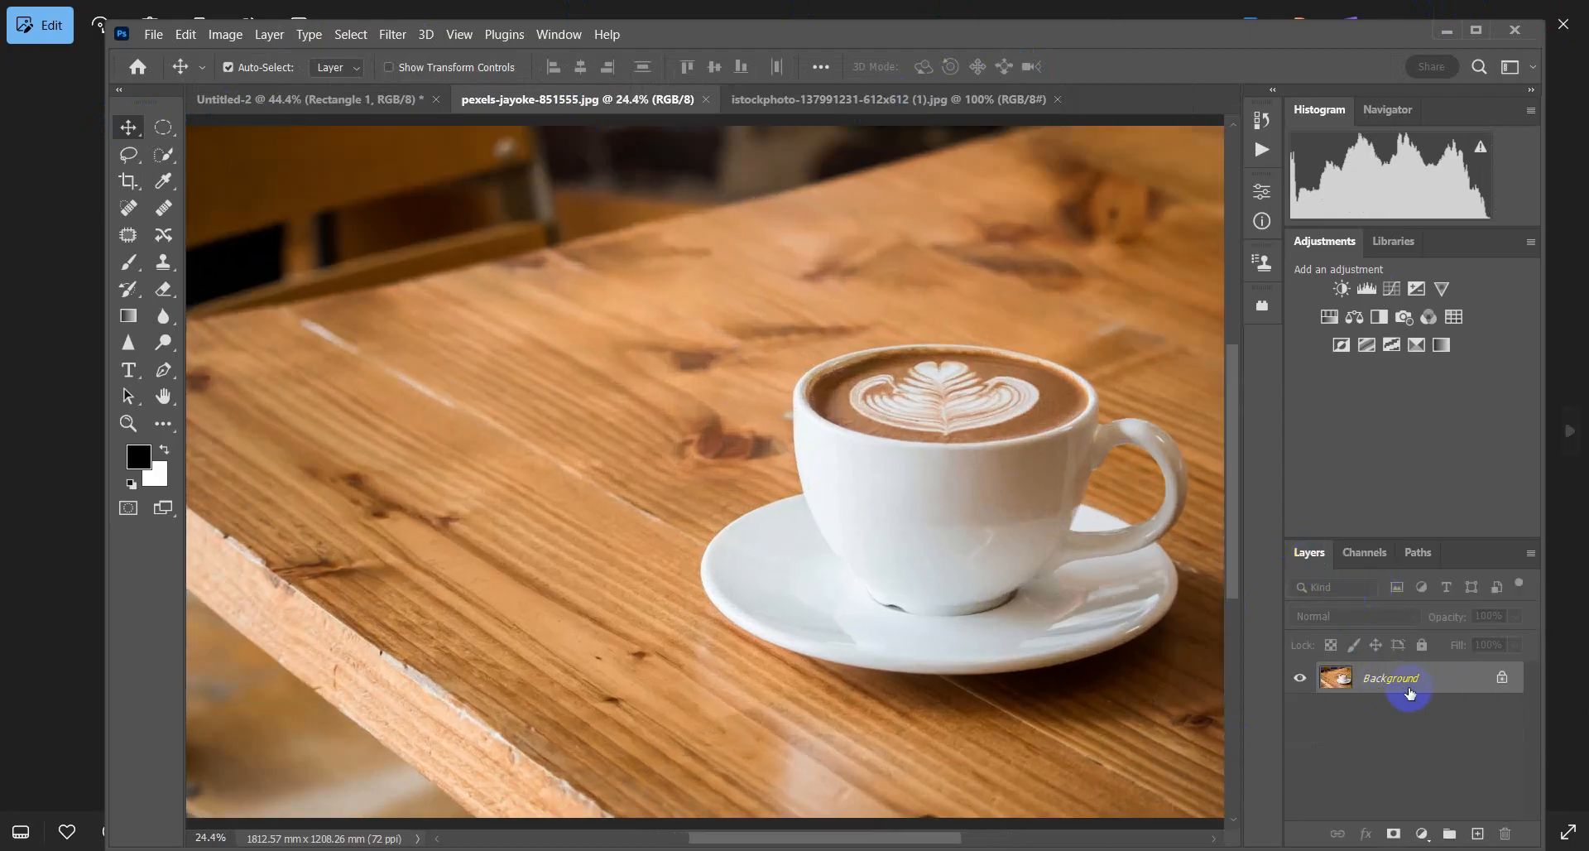
pyautogui.moveTo(1437, 685); pyautogui.dragTo(1468, 821)
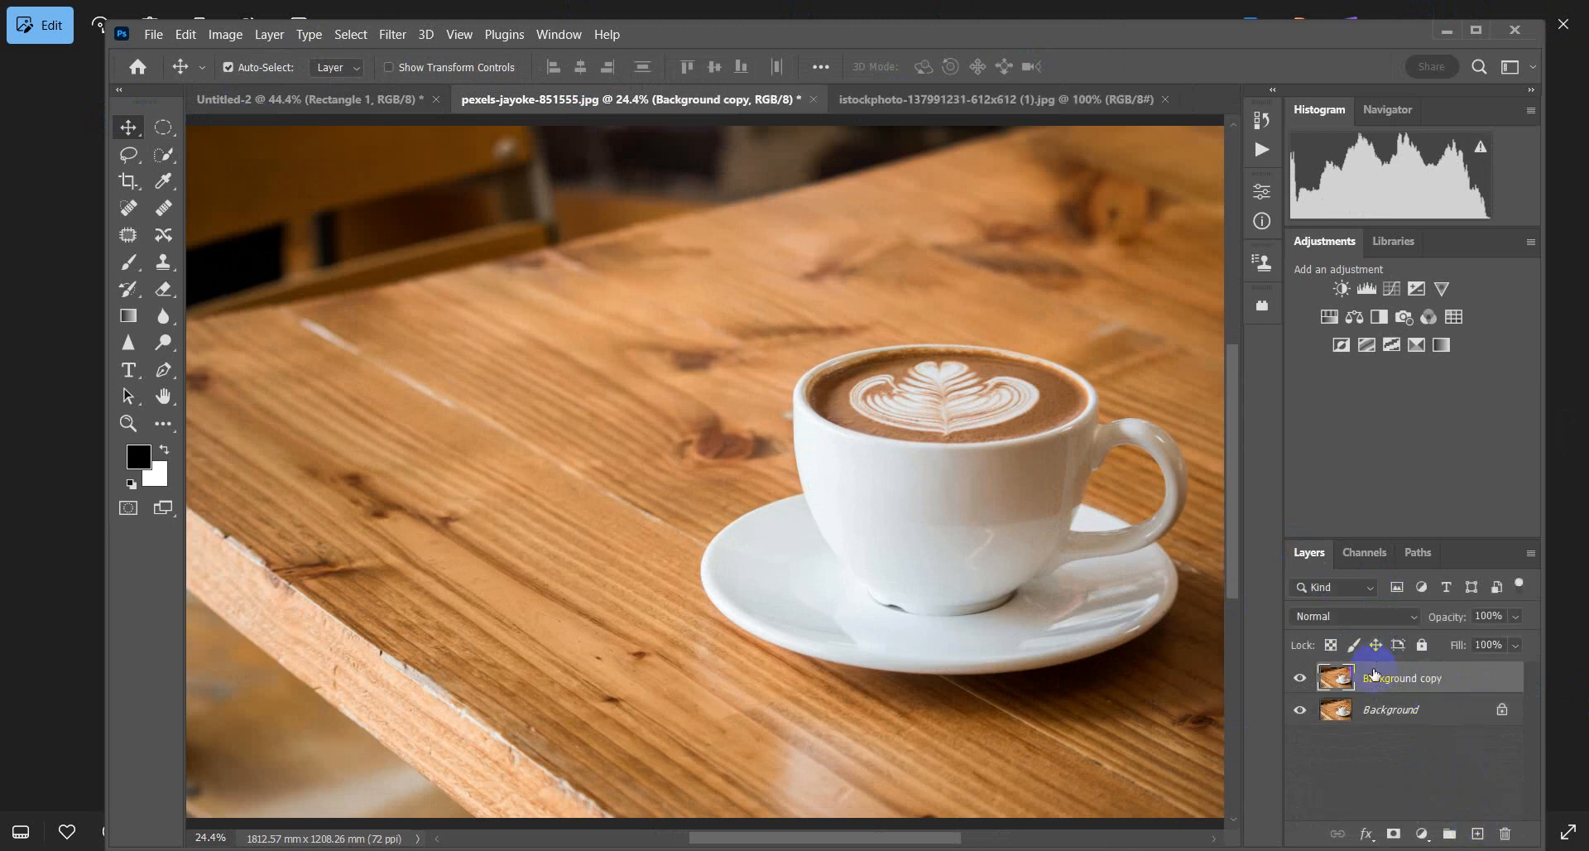
# Step: Select the cup and saucer on the Background copy layer with Select Subject, and invert the selection
pyautogui.click(160, 164)
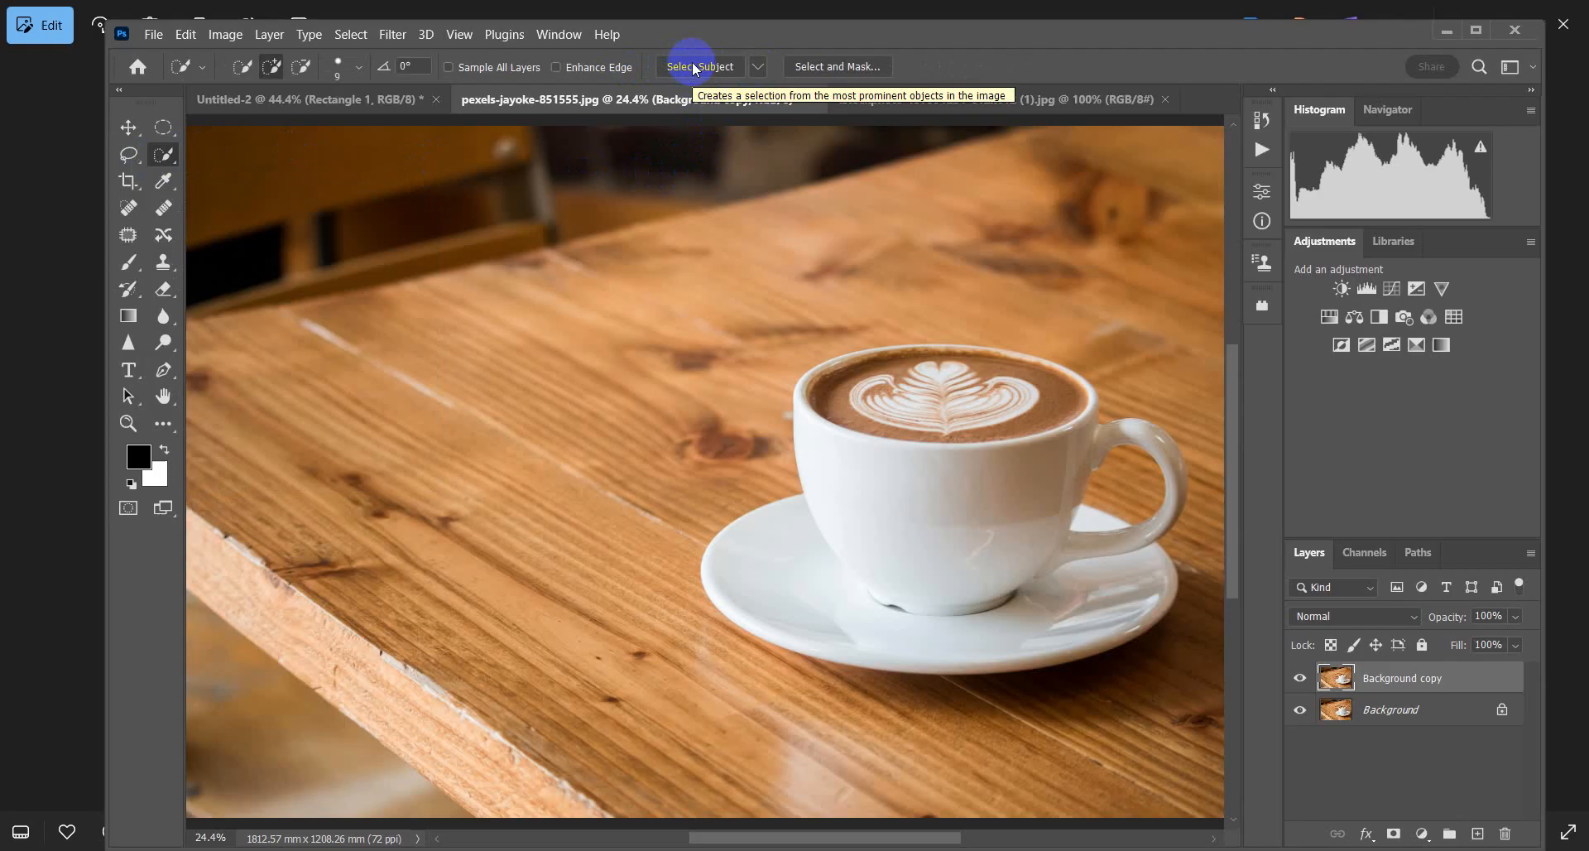
pyautogui.click(693, 67)
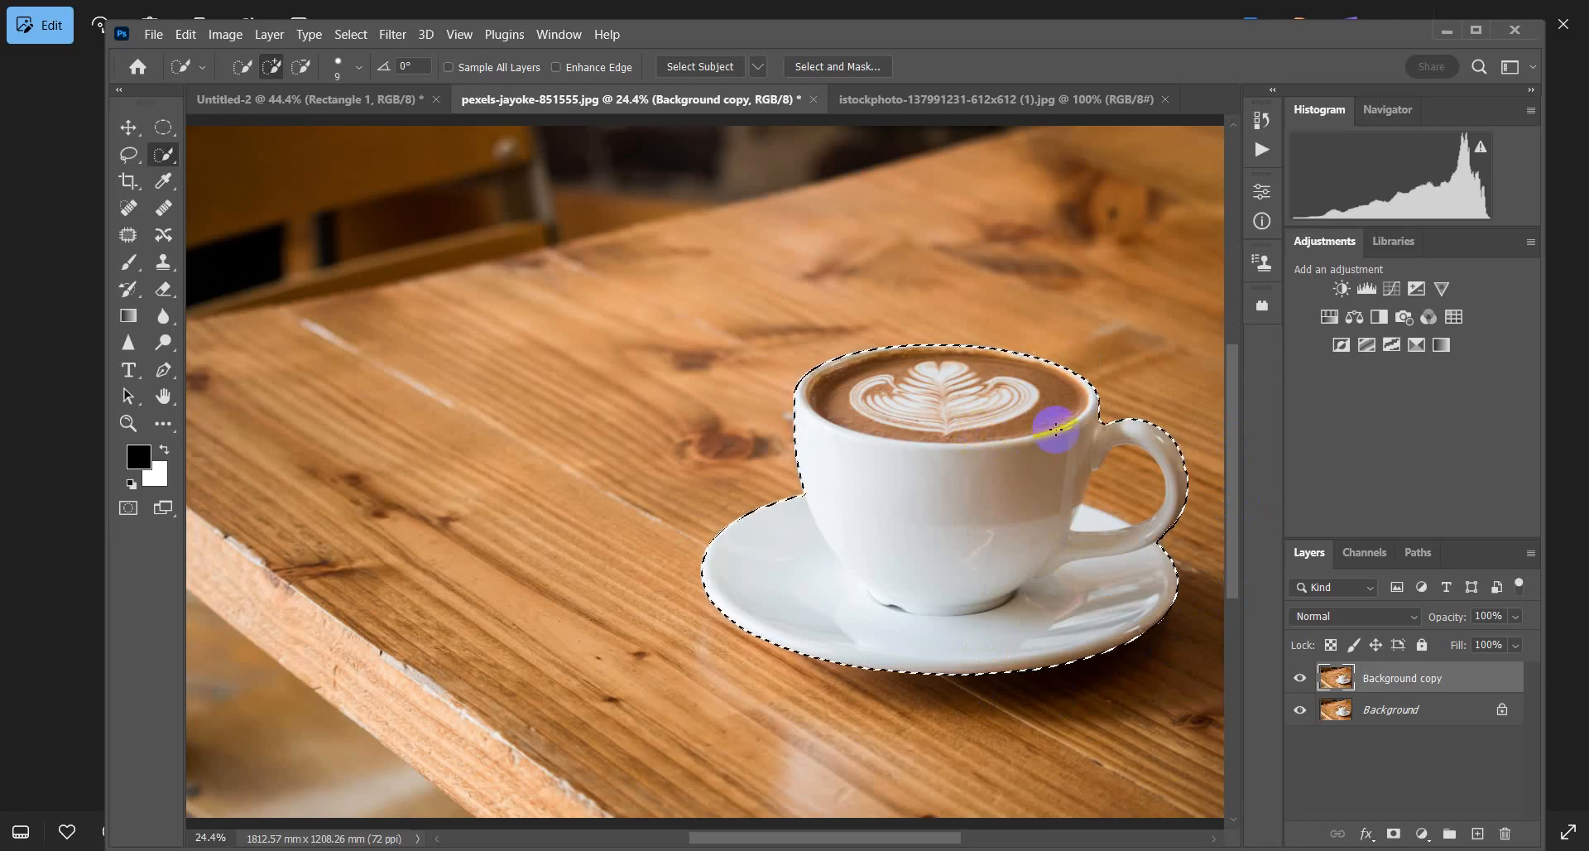
pyautogui.scroll(3, 1129, 426)
pyautogui.scroll(1, 1183, 532)
pyautogui.scroll(-2, 916, 426)
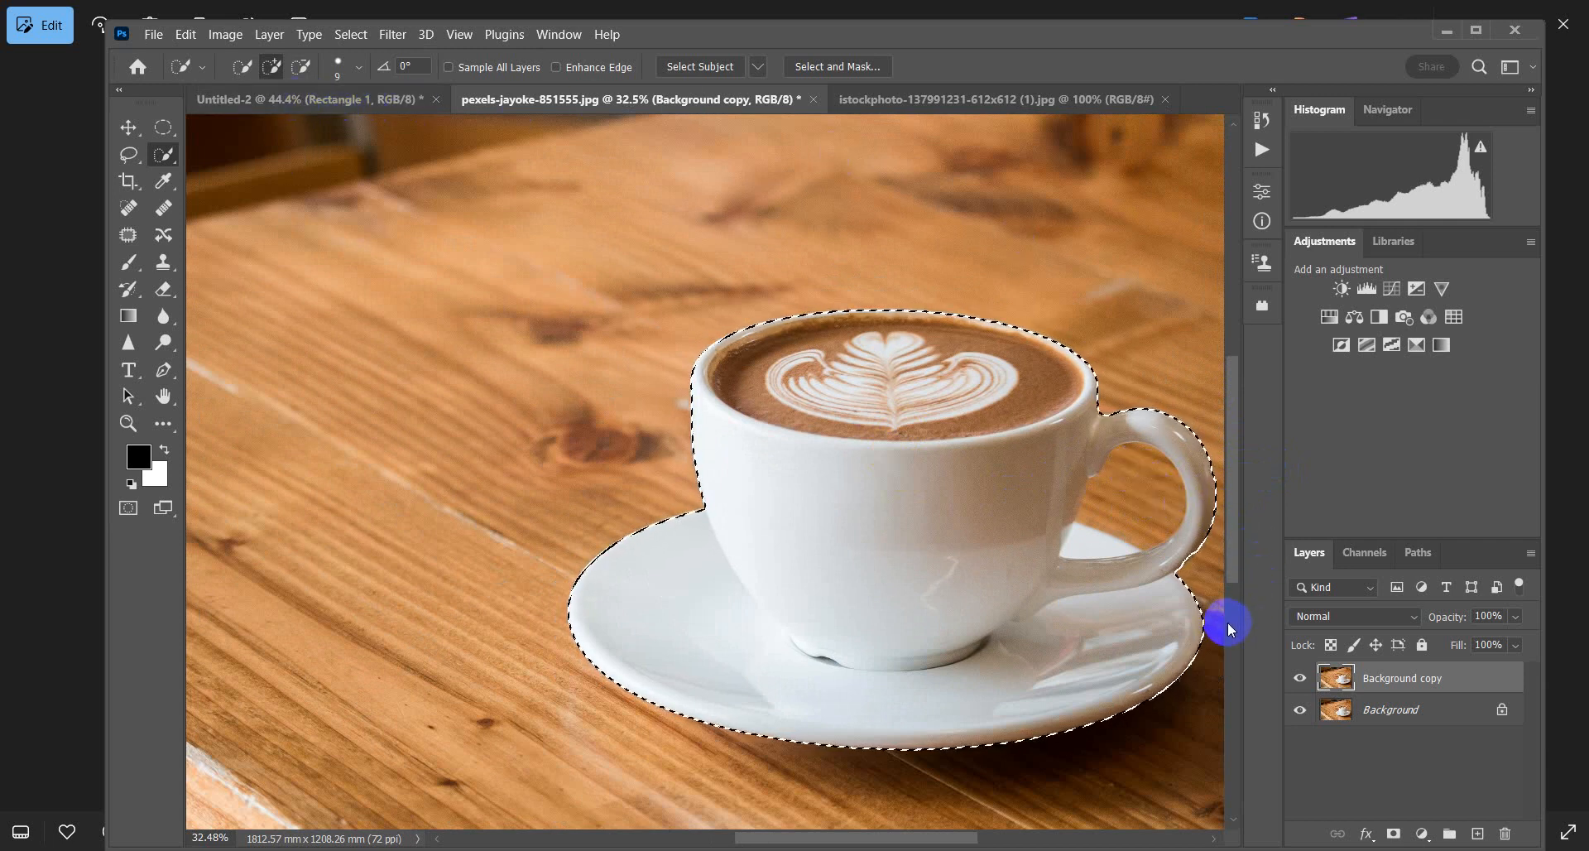
pyautogui.hotkey('ctrl', 'shift', 'i')
# Step: Try desaturating the area around the cup, undo it, and flip the selection to the cup and back
pyautogui.hotkey('ctrl', 'shift', 'u')
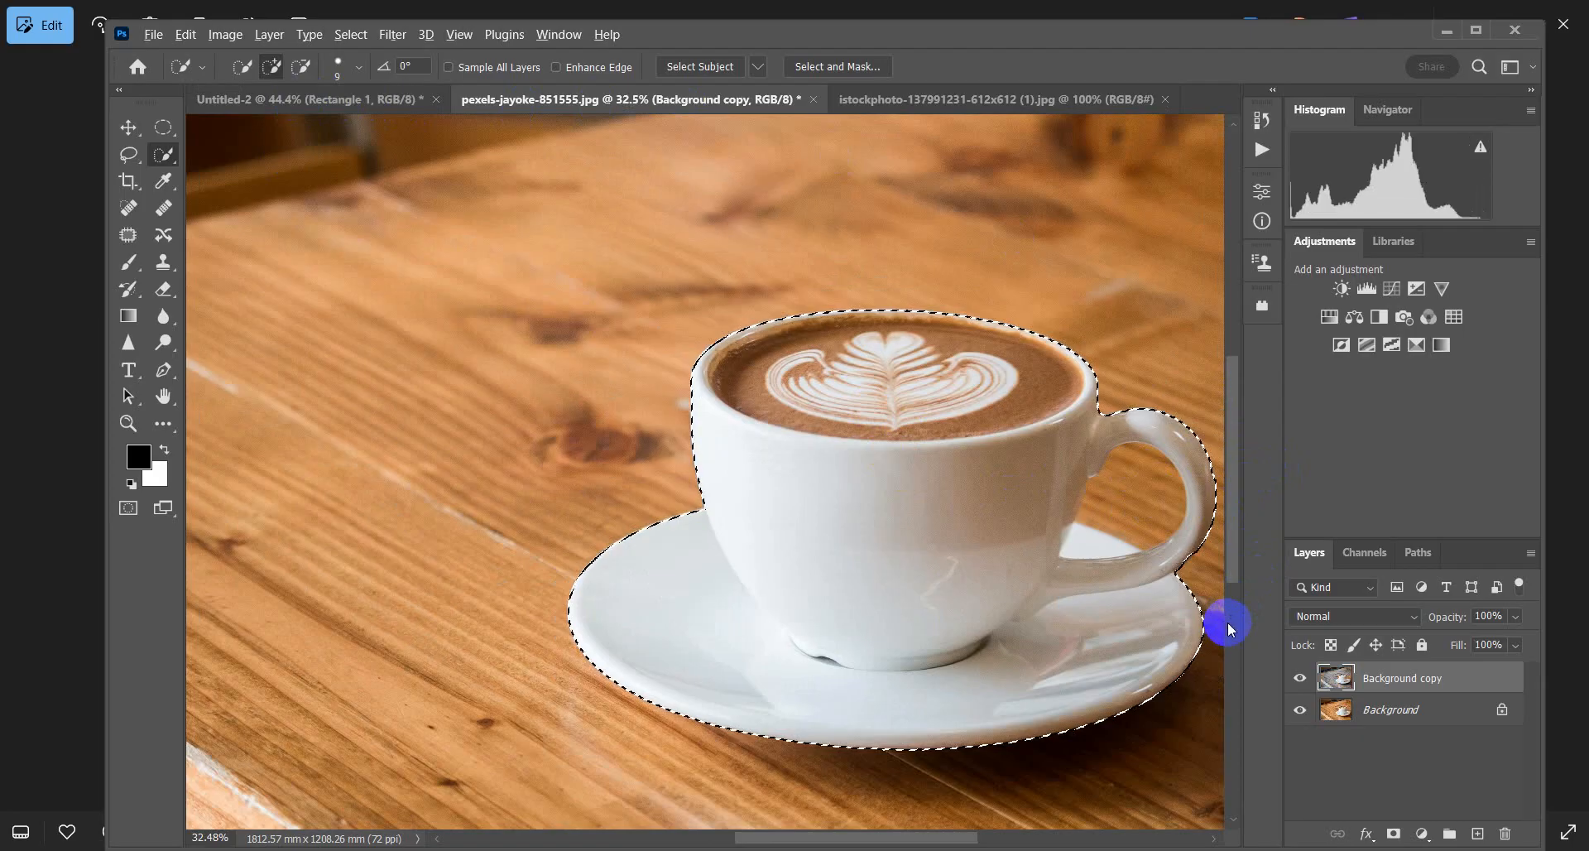
pyautogui.scroll(-4, 1073, 477)
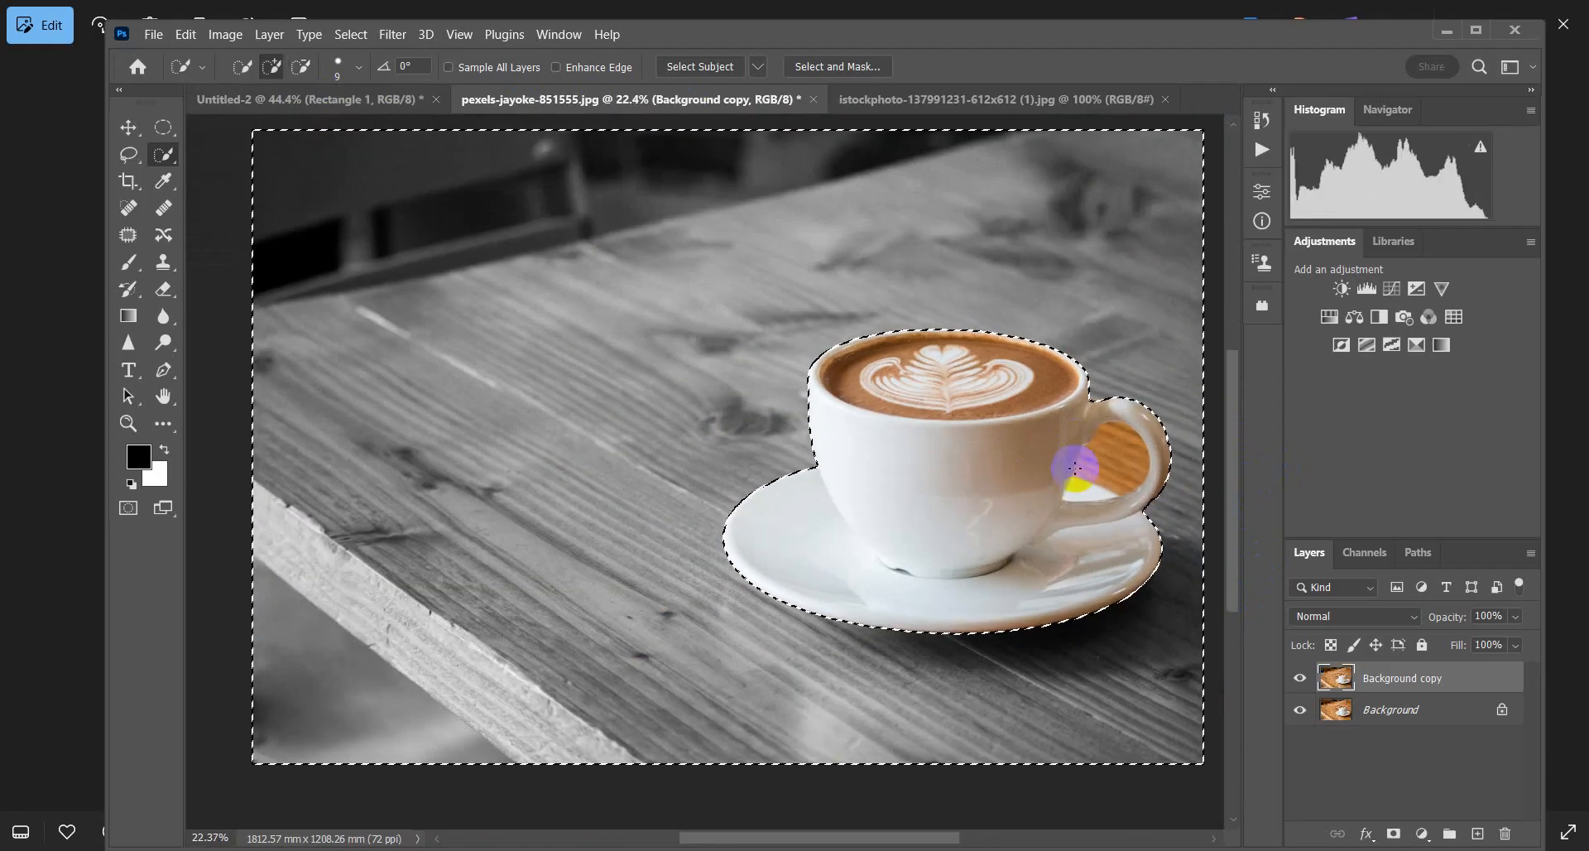
pyautogui.hotkey('ctrl', 'z')
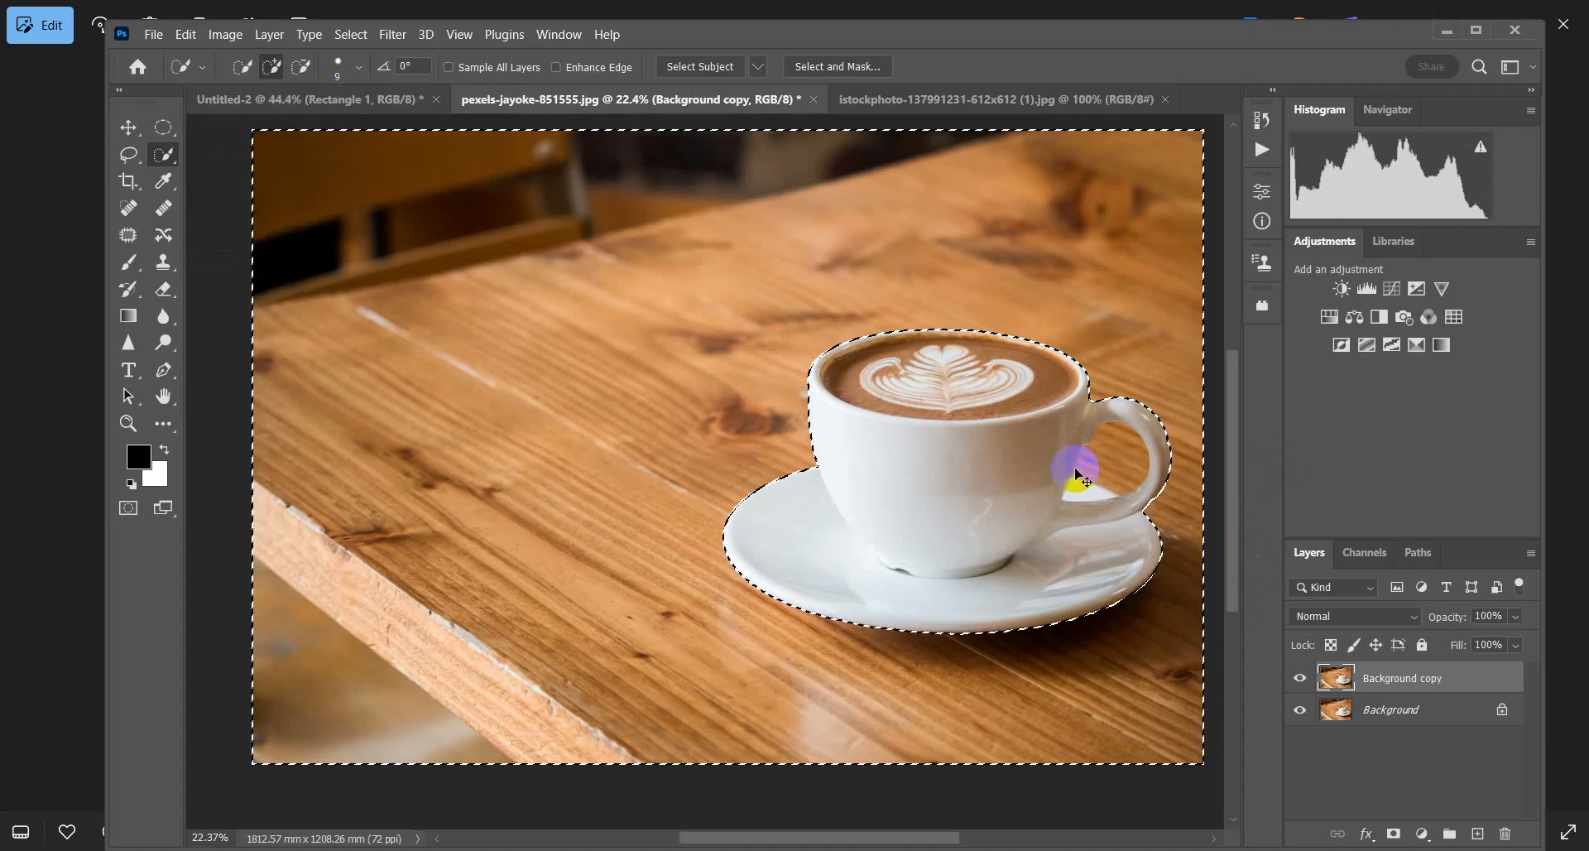
pyautogui.hotkey('ctrl', 'shift', 'i')
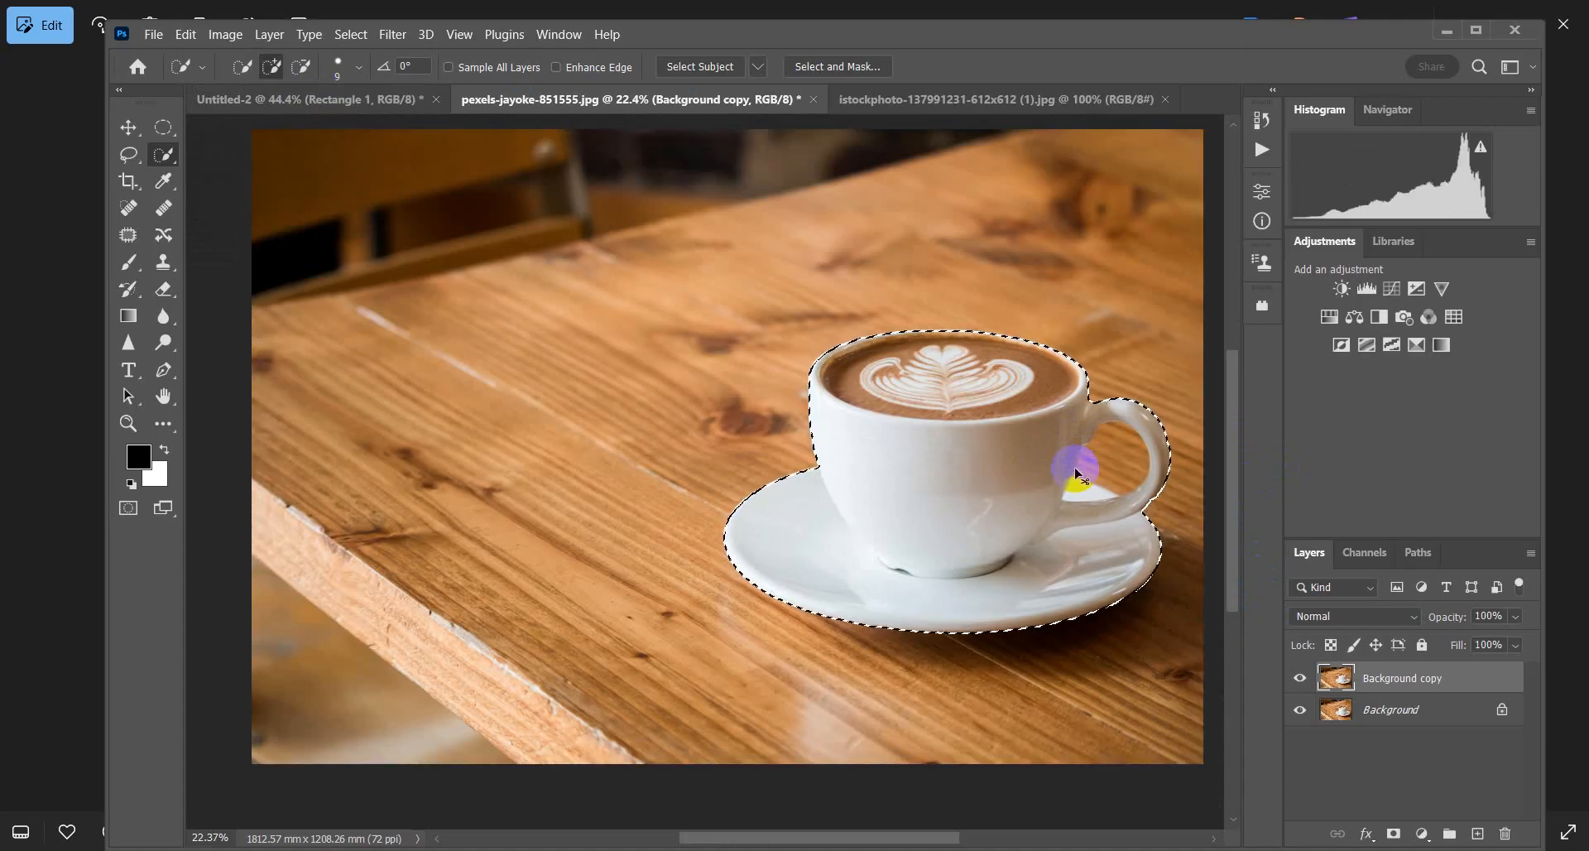
pyautogui.hotkey('ctrl', 'shift', 'i')
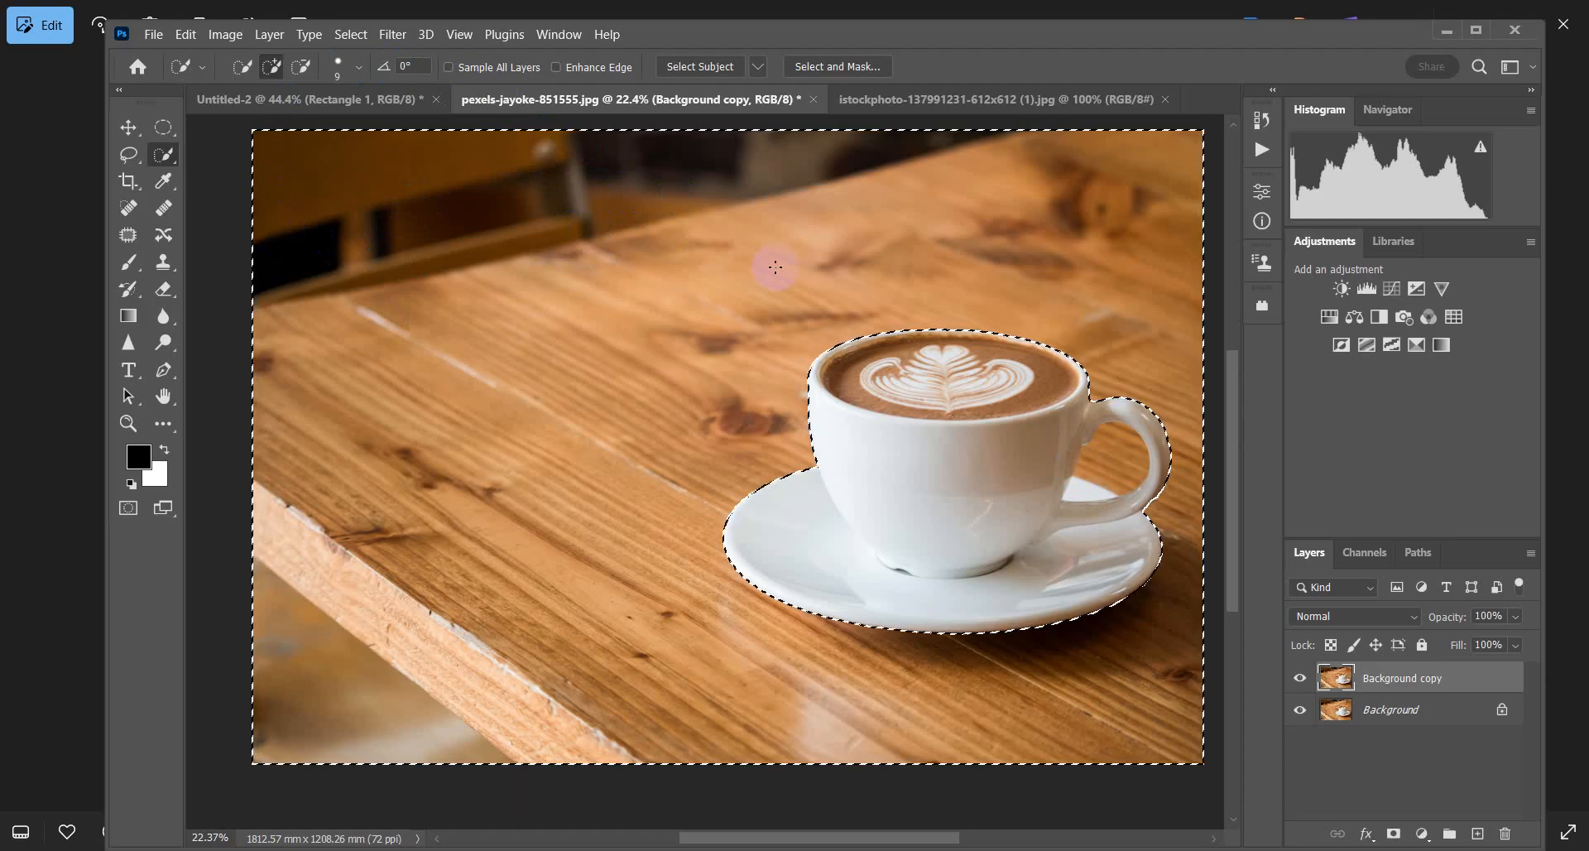
# Step: Delete the table area around the cup from the Background copy layer, hide the Background layer and deselect
pyautogui.press('Delete')
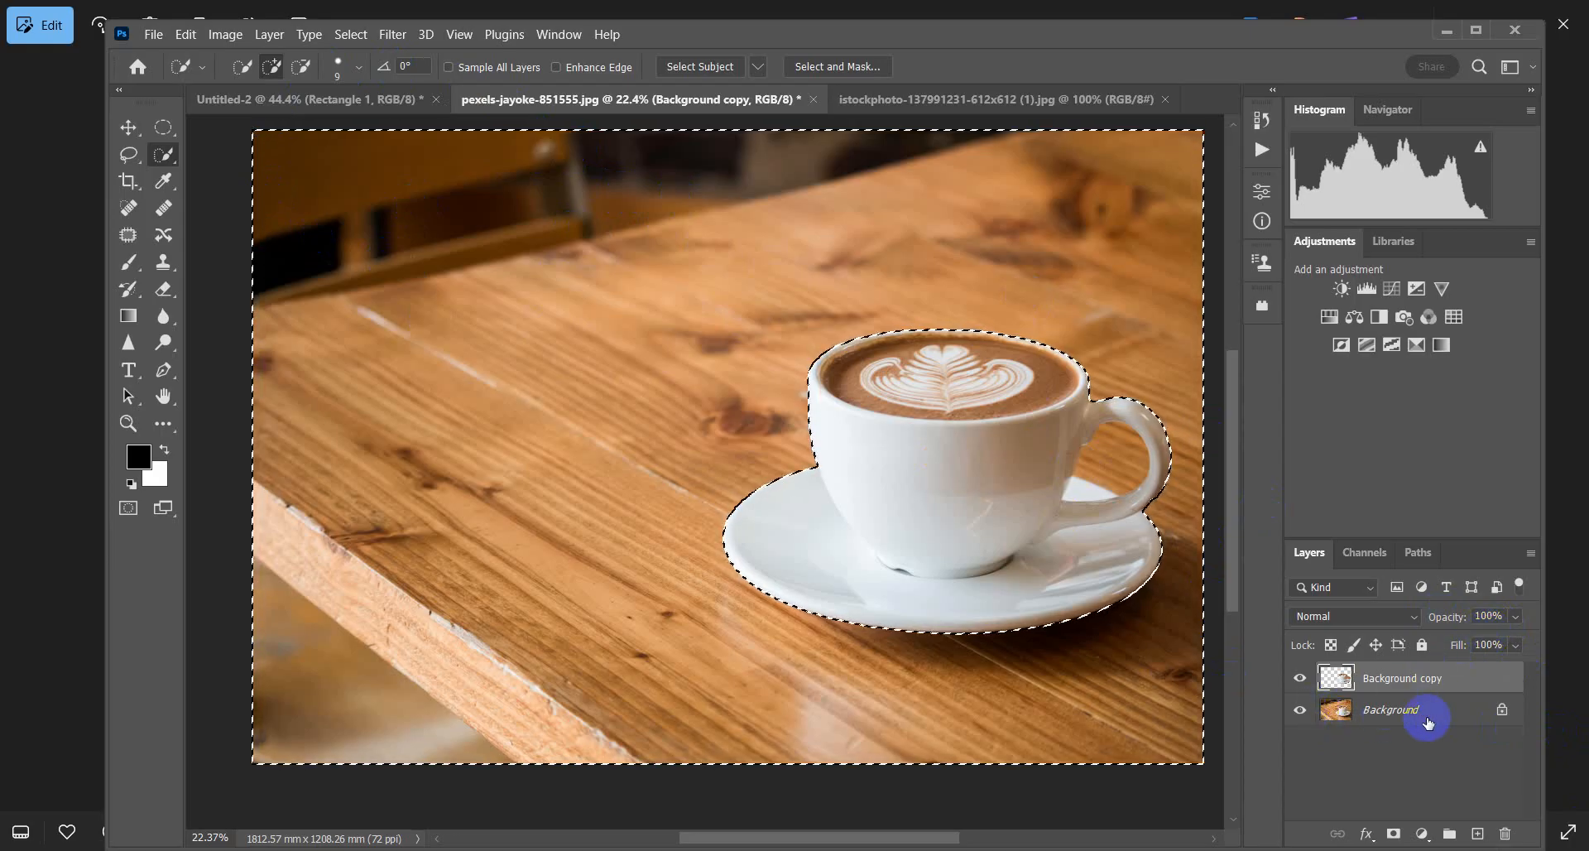
pyautogui.click(1299, 710)
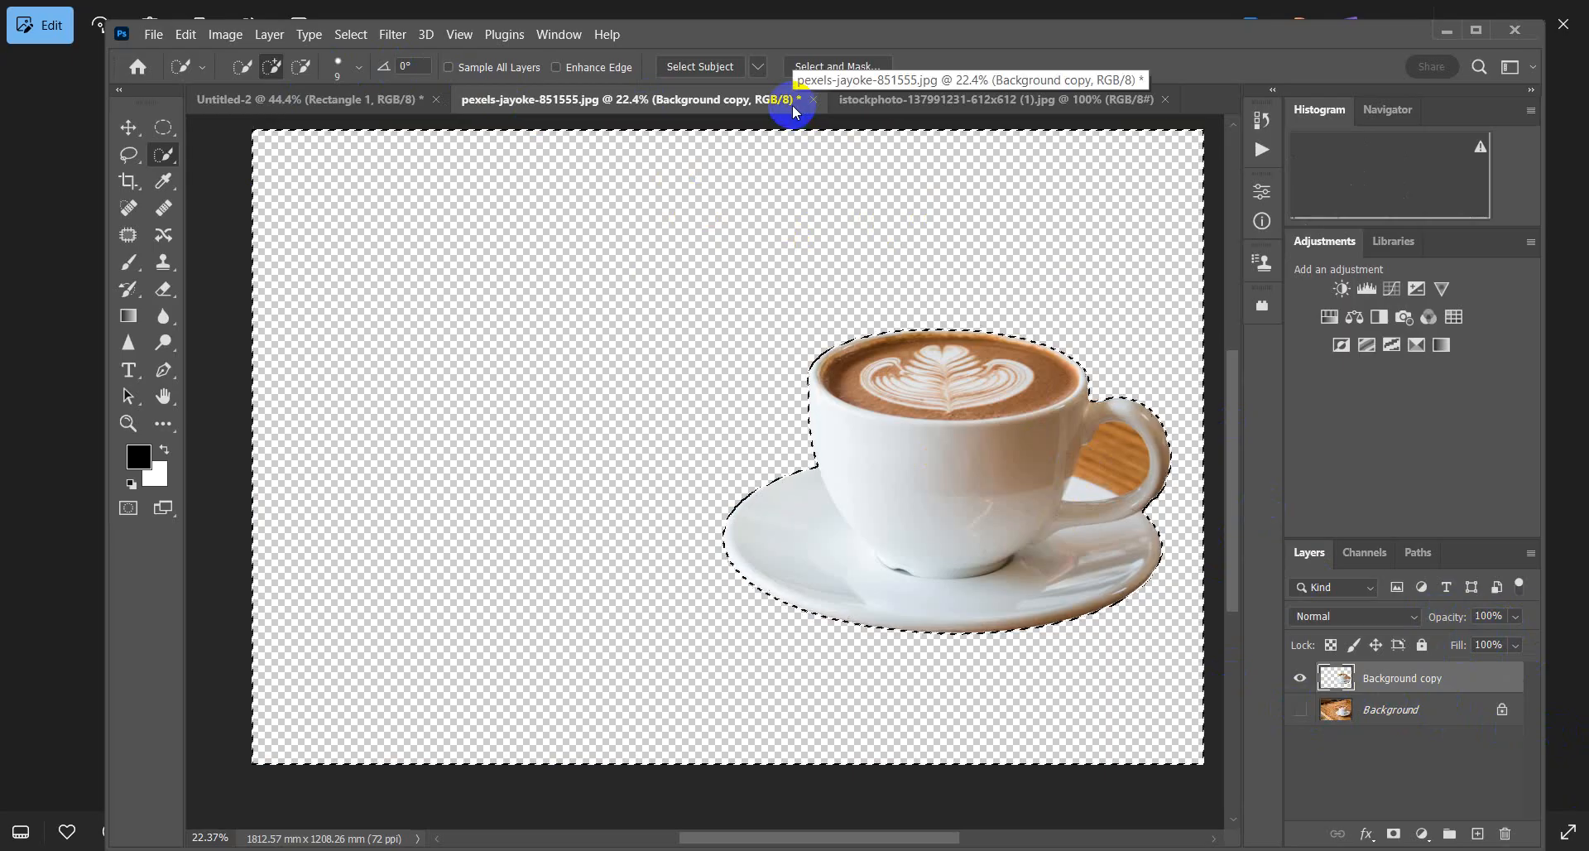
pyautogui.hotkey('ctrl', 'd')
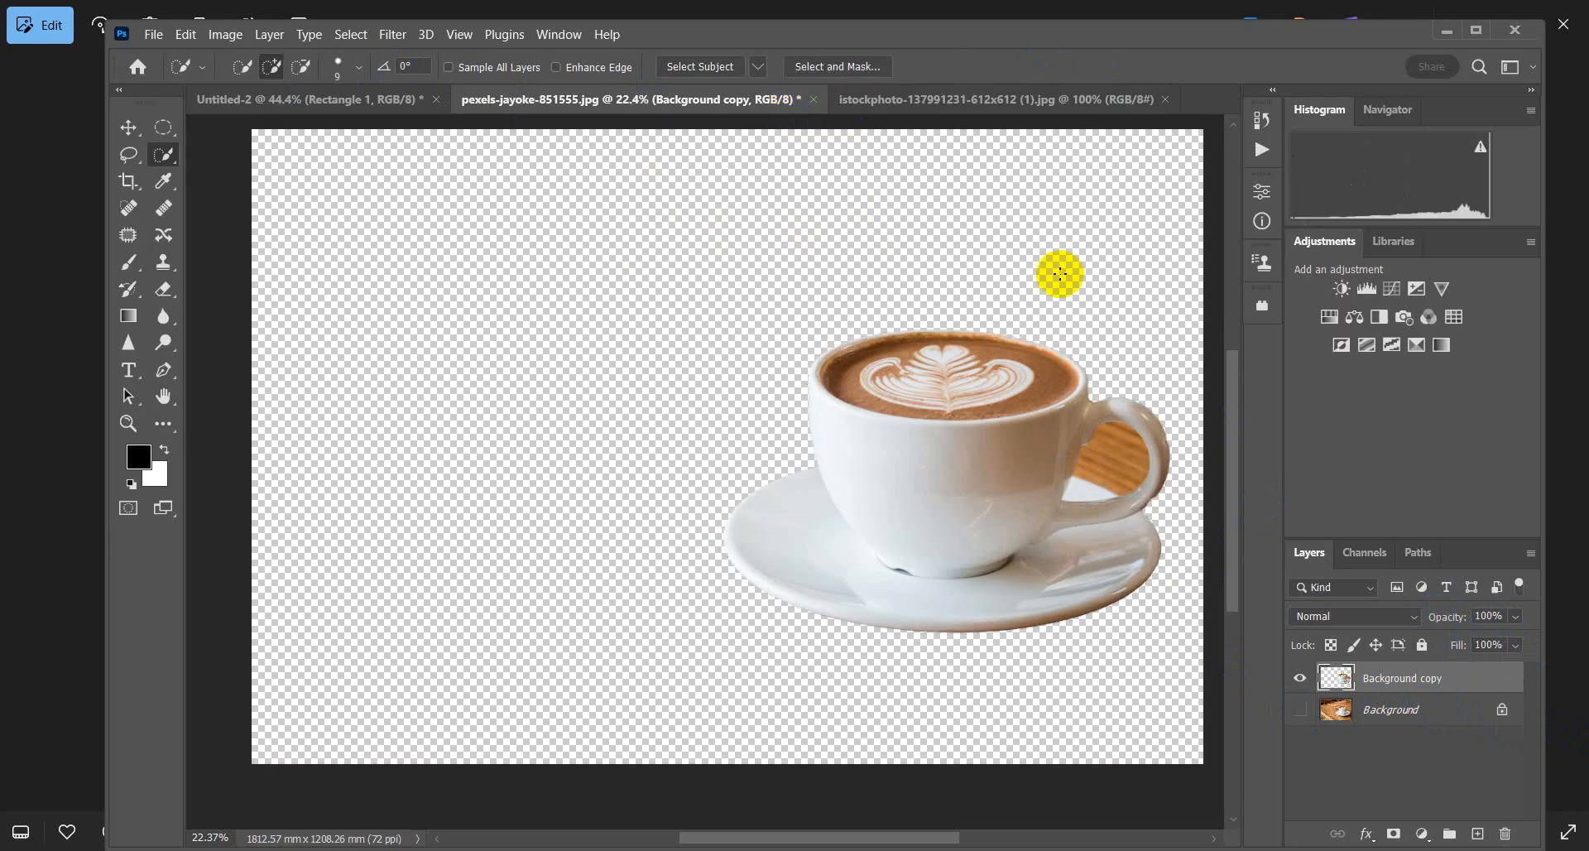
# Step: Select the brown tabletop showing through the cup's handle, delete it from the Background copy layer and deselect
pyautogui.scroll(2, 1103, 304)
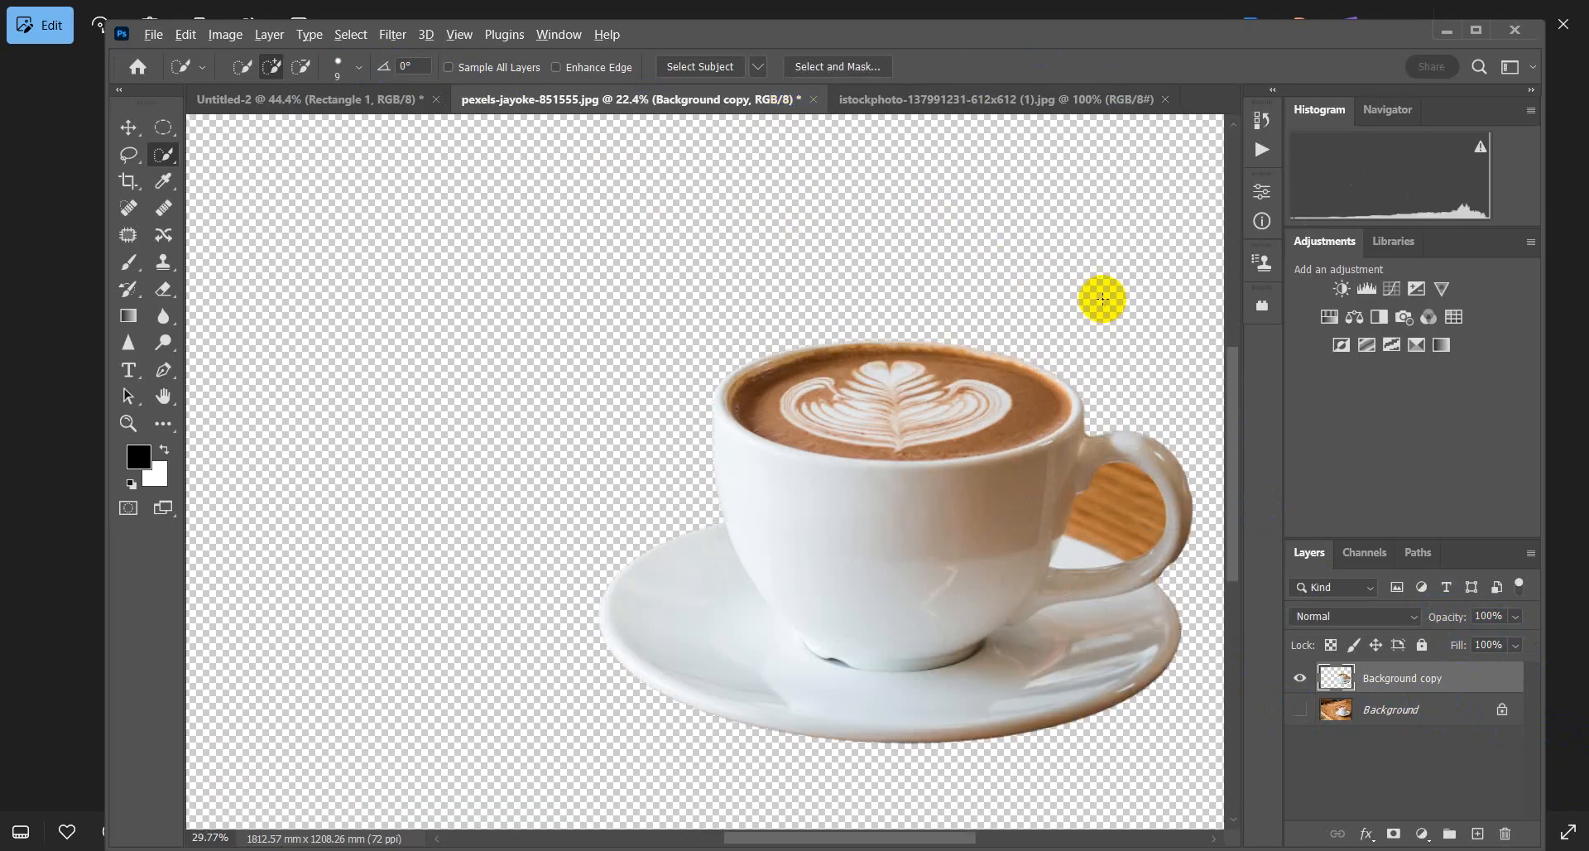
pyautogui.scroll(-1, 1126, 538)
pyautogui.scroll(6, 1204, 463)
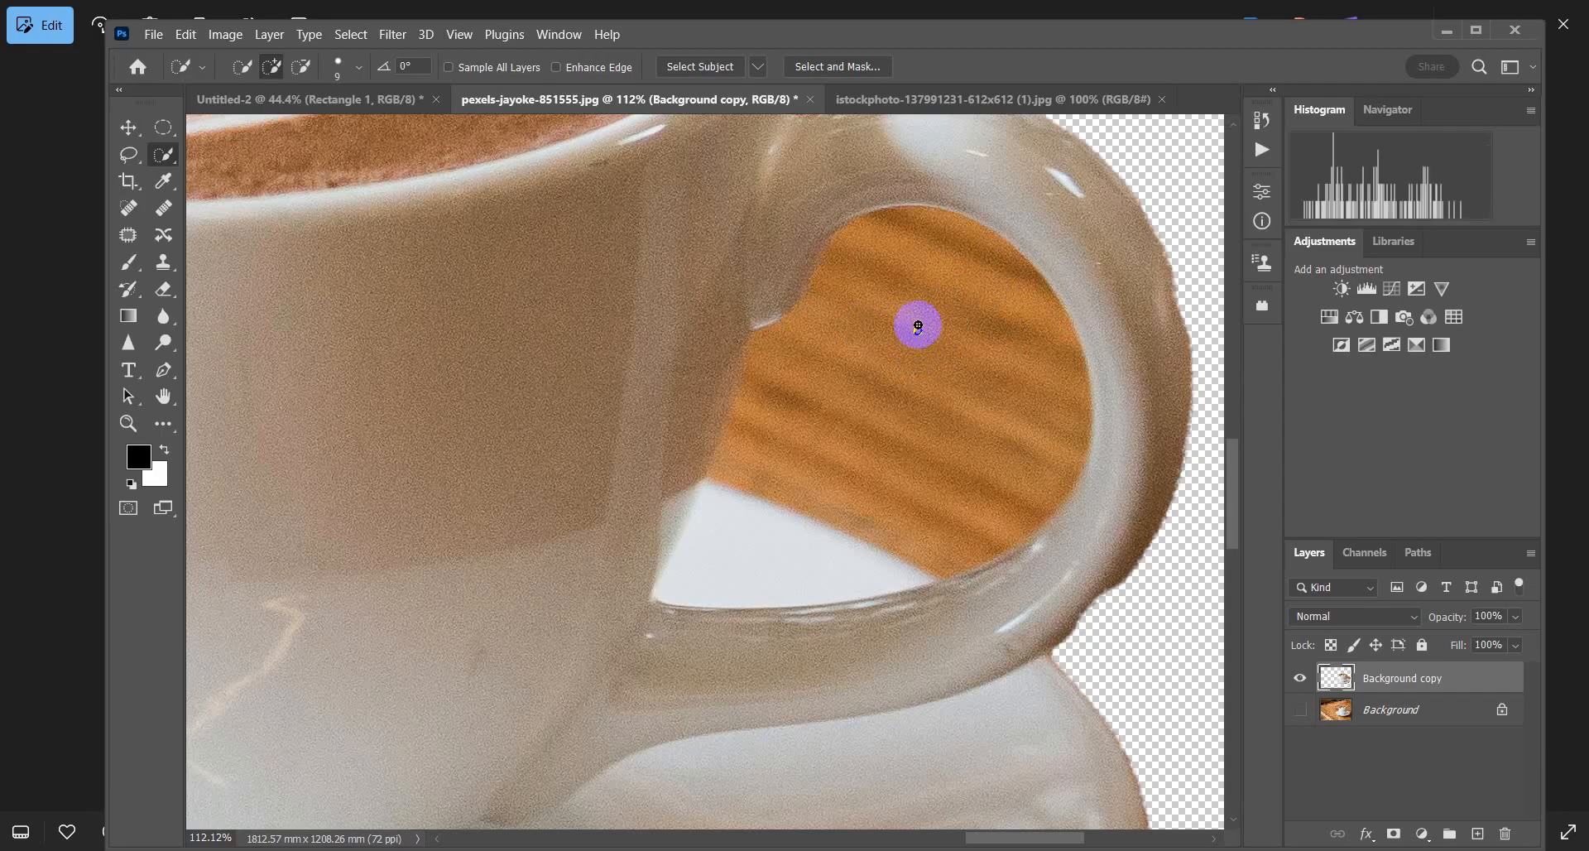
pyautogui.scroll(-3, 944, 364)
pyautogui.moveTo(969, 291)
pyautogui.mouseDown()
pyautogui.moveTo(973, 349)
pyautogui.moveTo(995, 276)
pyautogui.mouseUp()
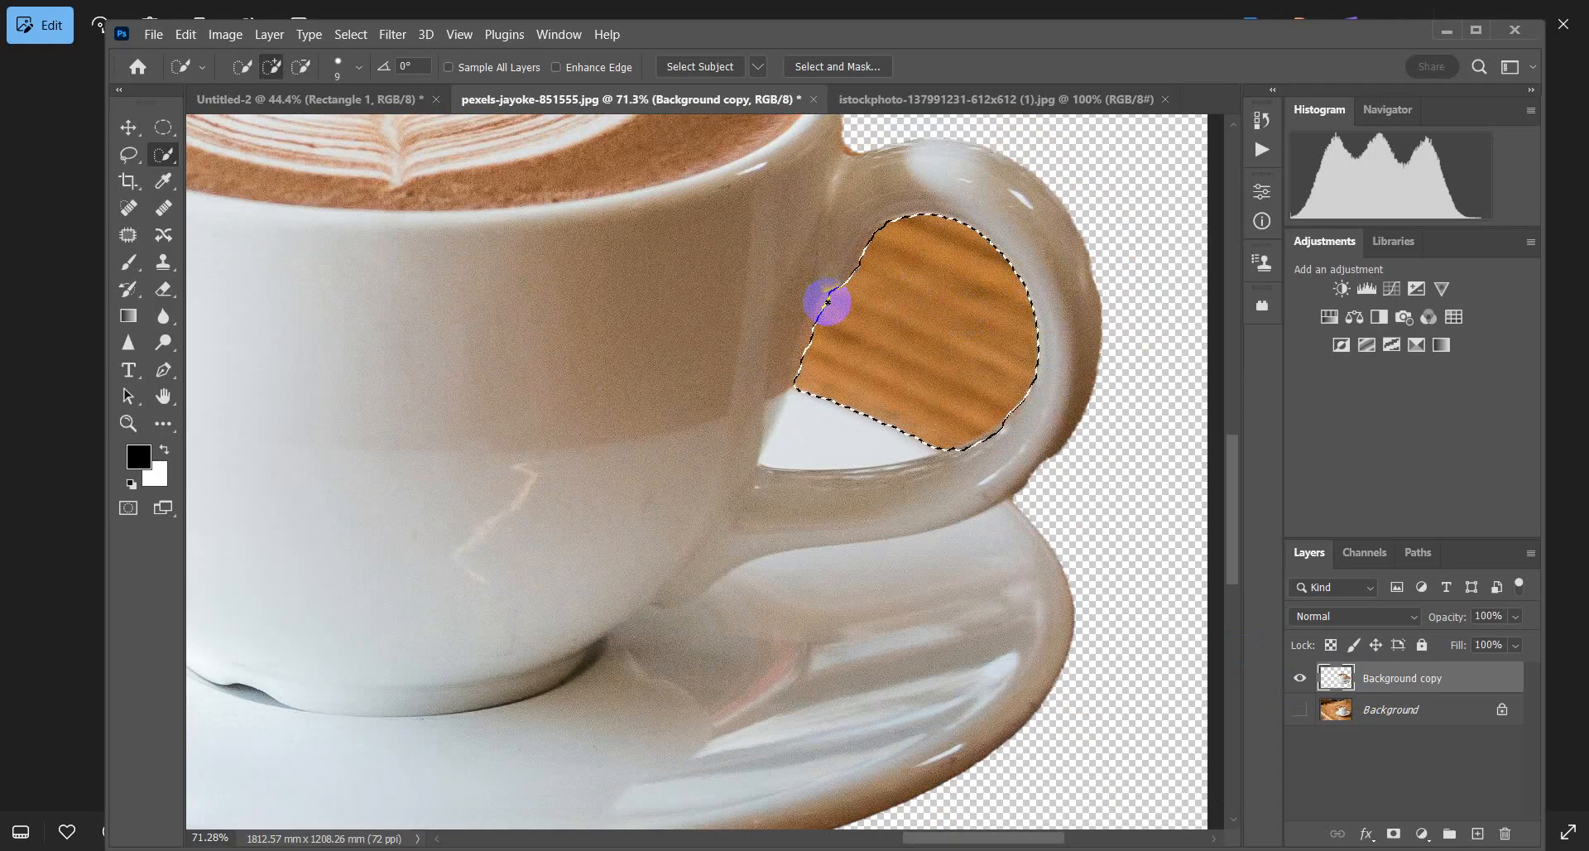
pyautogui.scroll(3, 826, 301)
pyautogui.moveTo(825, 296); pyautogui.dragTo(835, 303)
pyautogui.scroll(-4, 931, 334)
pyautogui.scroll(-2, 931, 334)
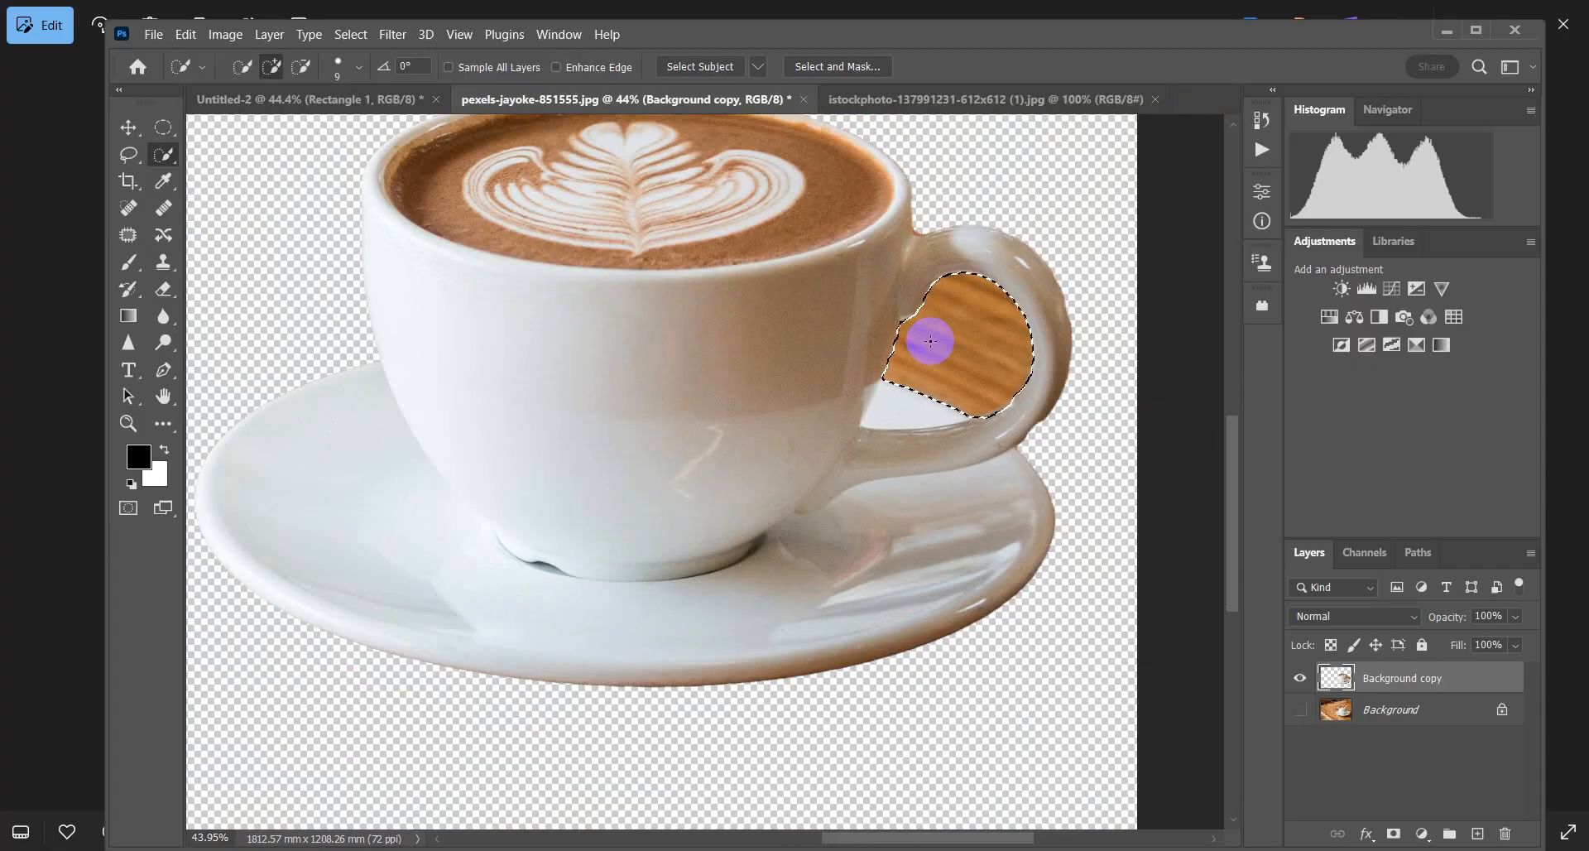
pyautogui.press('Delete')
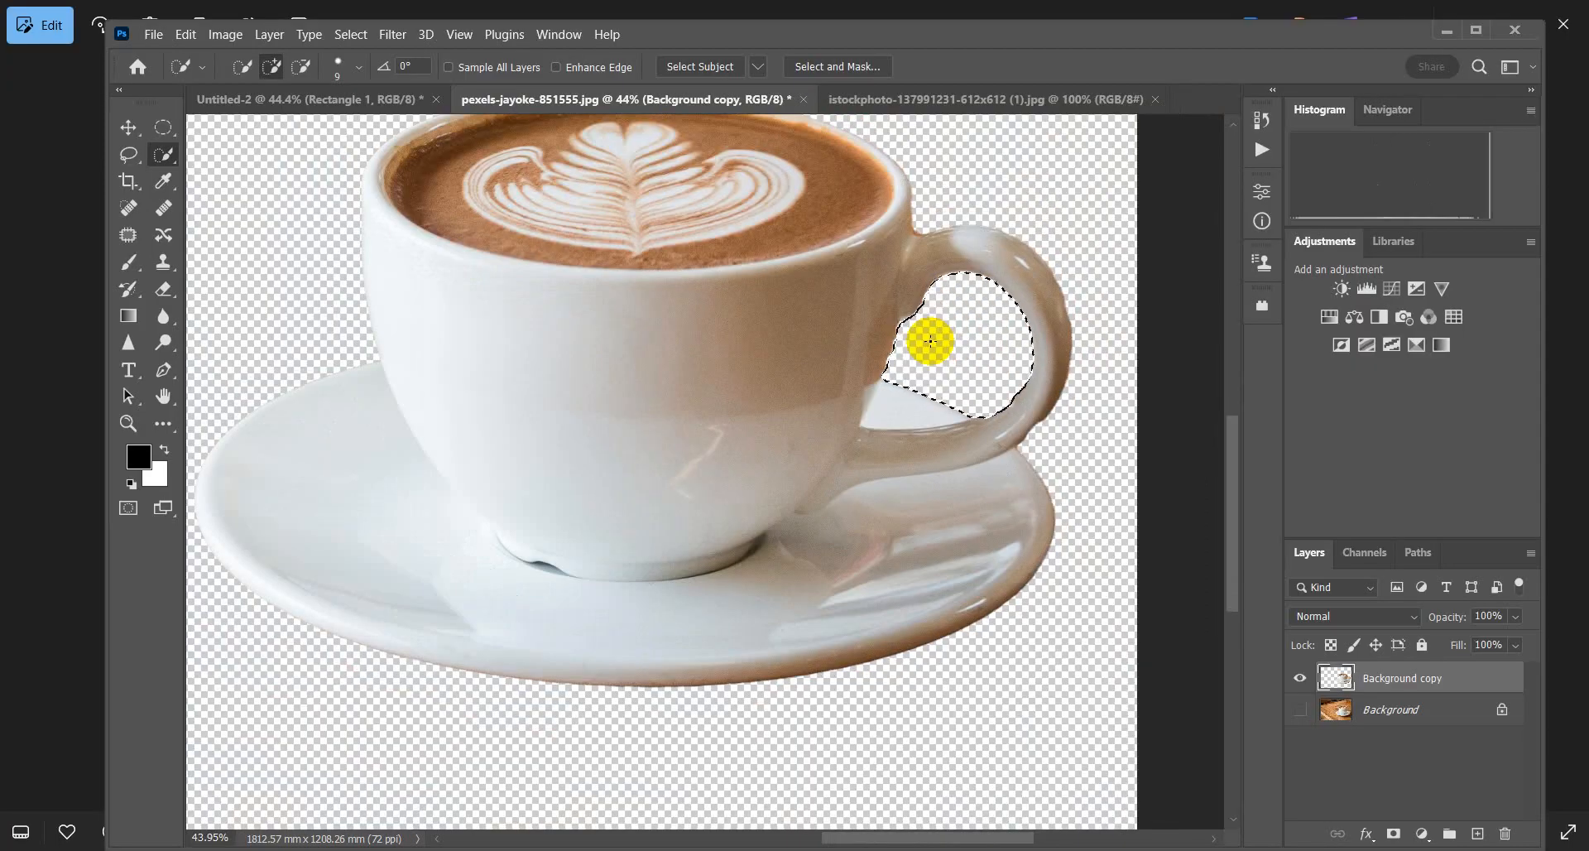
pyautogui.scroll(-2, 930, 340)
pyautogui.scroll(-2, 930, 340)
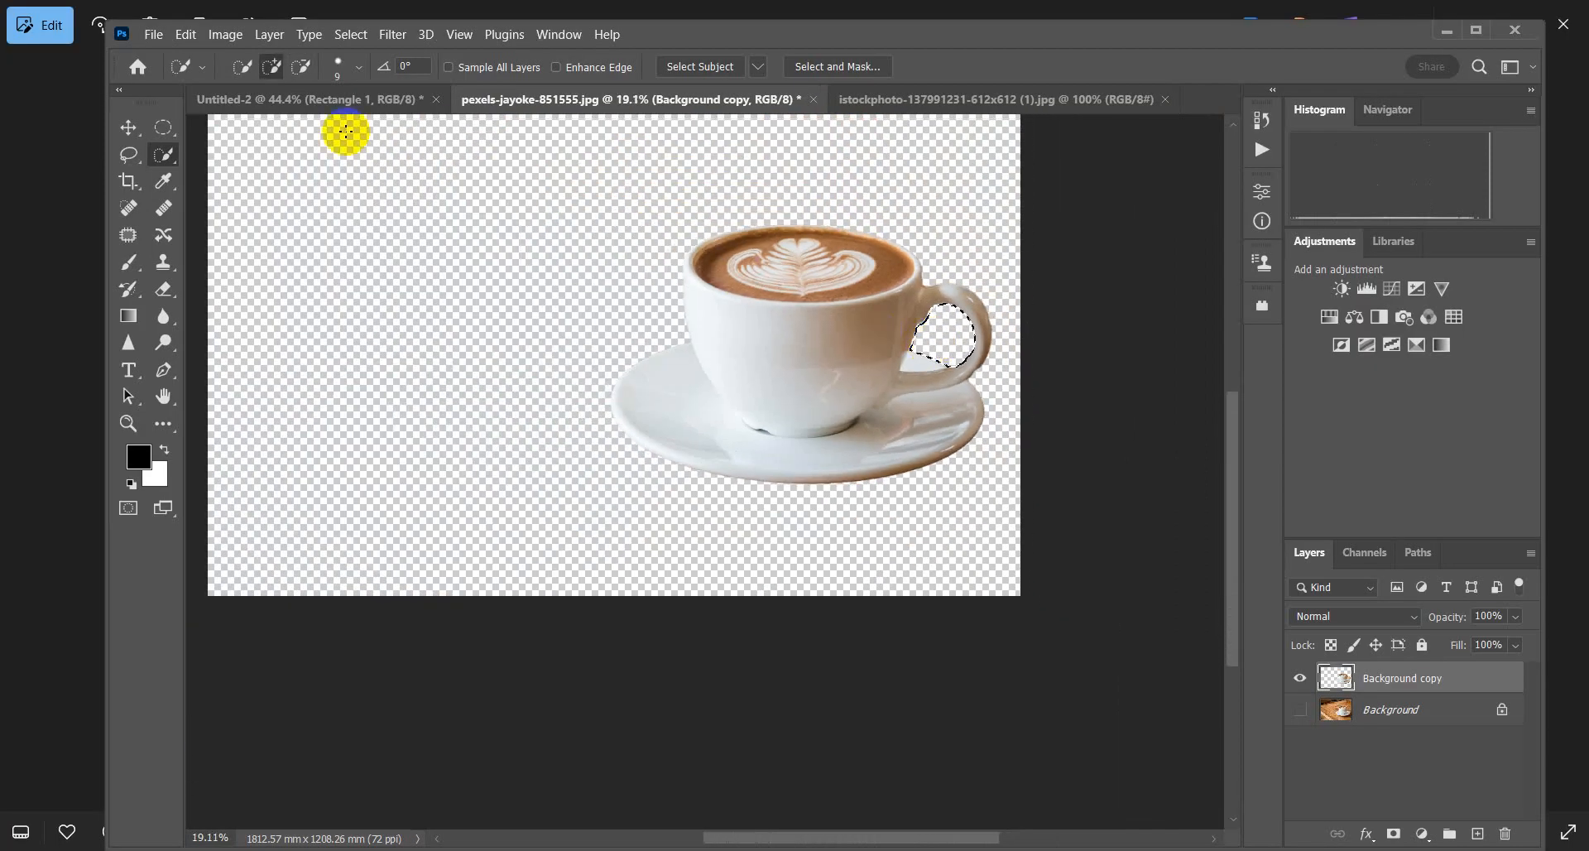
pyautogui.click(128, 127)
pyautogui.scroll(-1, 934, 401)
pyautogui.hotkey('ctrl', 'd')
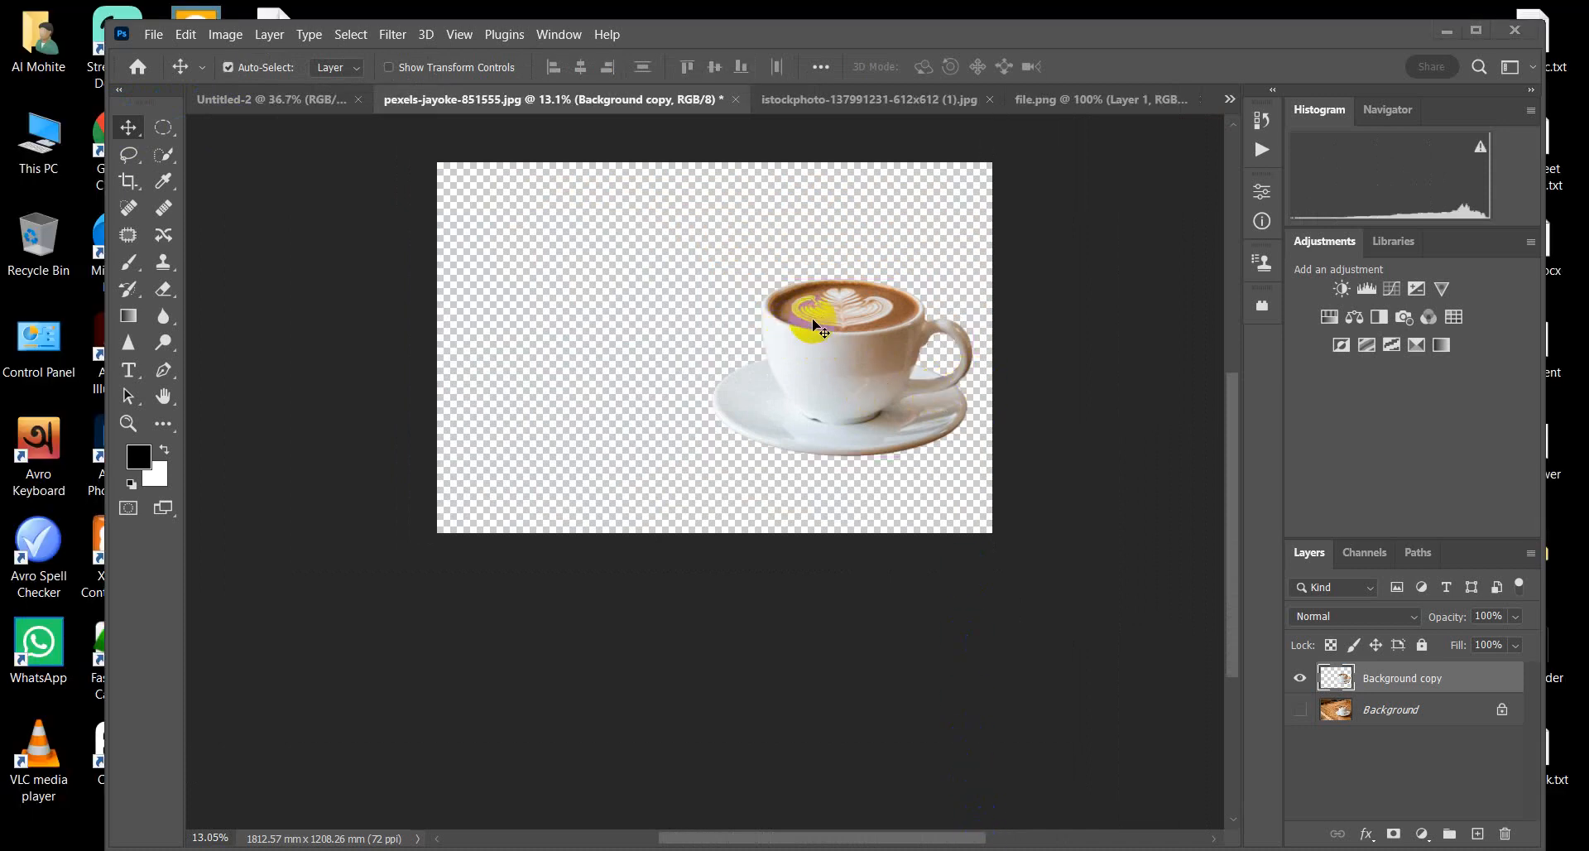
pyautogui.moveTo(827, 329); pyautogui.dragTo(635, 429)
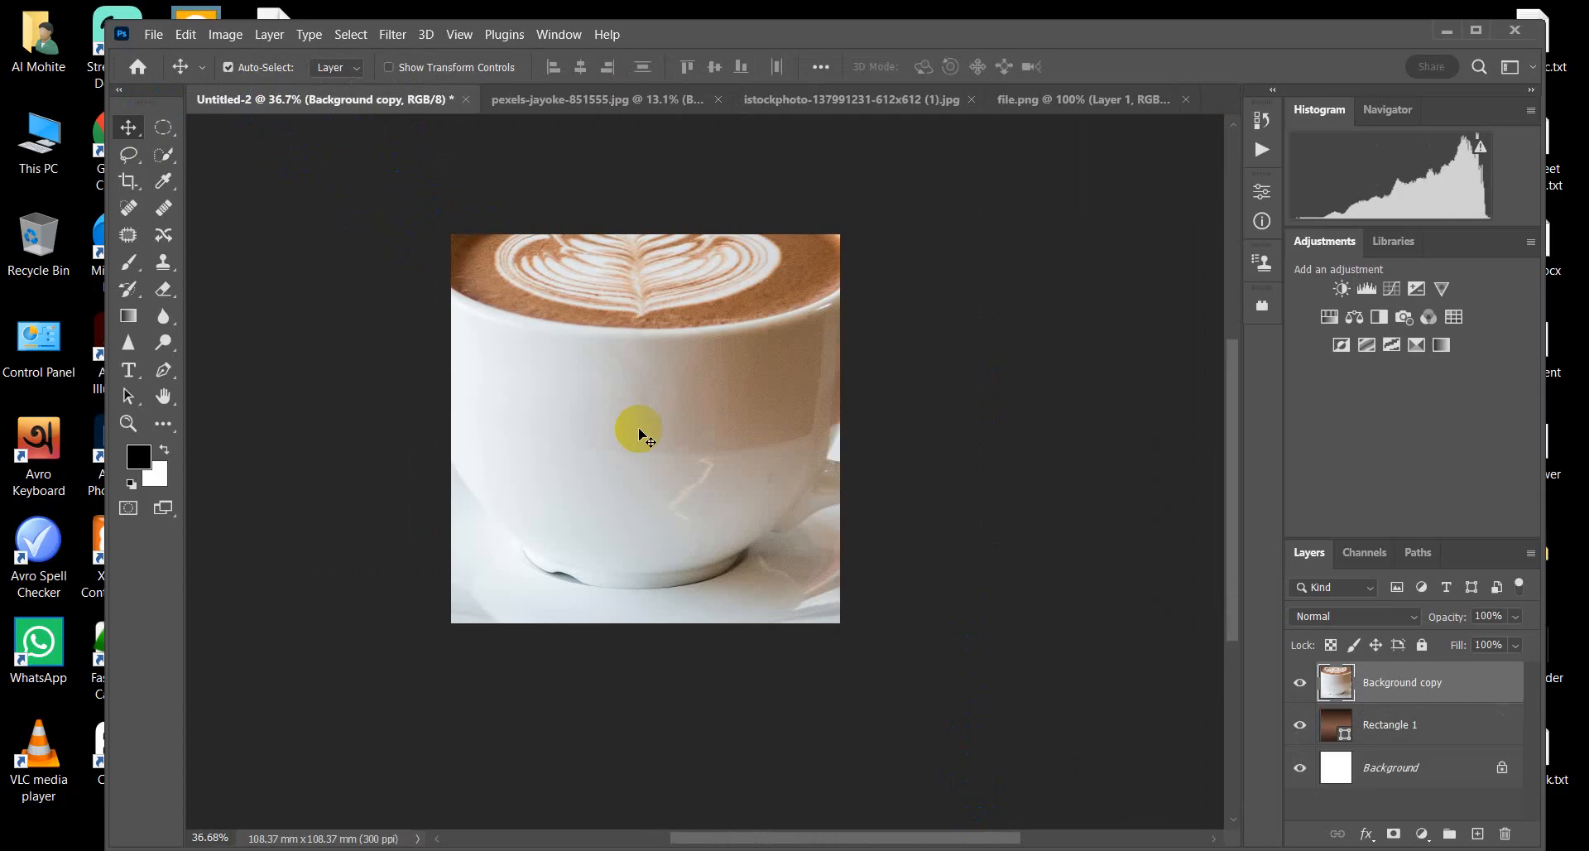
pyautogui.hotkey('ctrl', 'z')
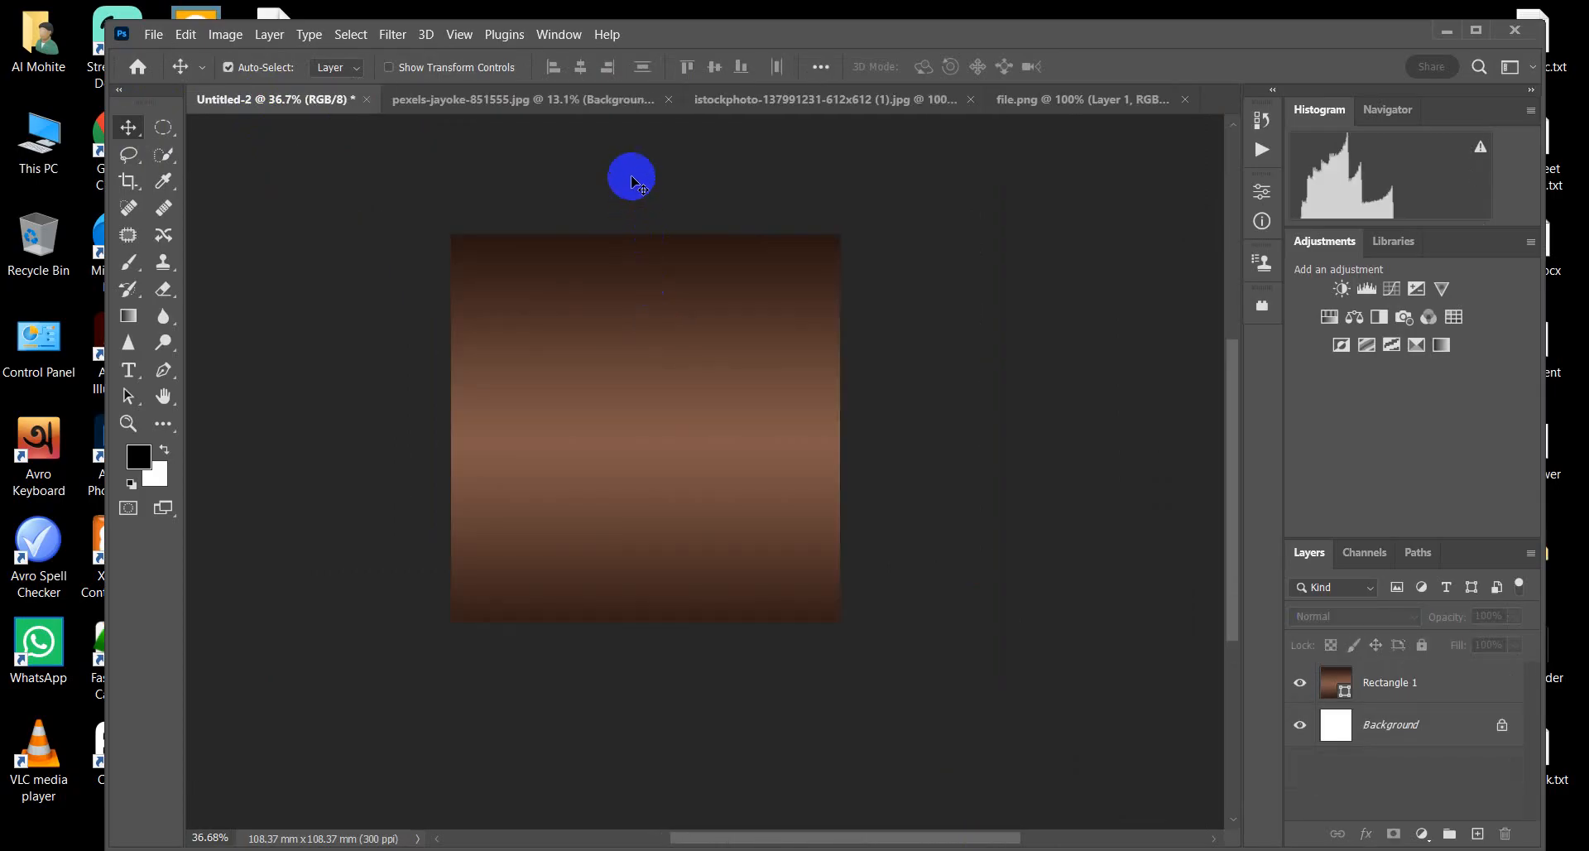
pyautogui.click(560, 98)
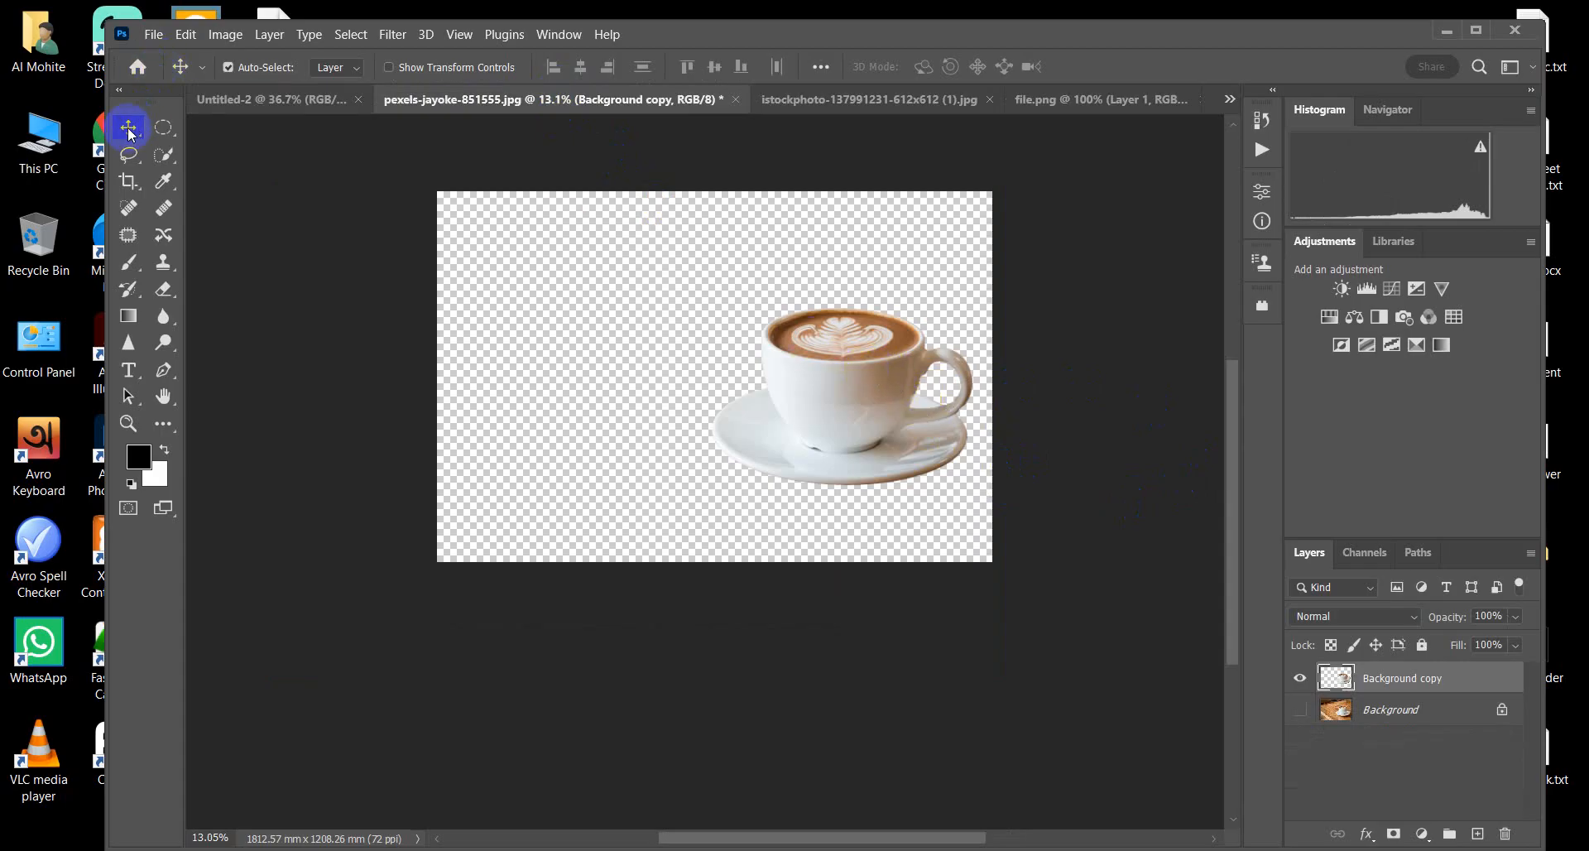
# Step: Copy the cup cut-out into the Untitled-2 document and scale it proportionally to 32.95% on the brown gradient
pyautogui.moveTo(864, 406); pyautogui.dragTo(802, 307)
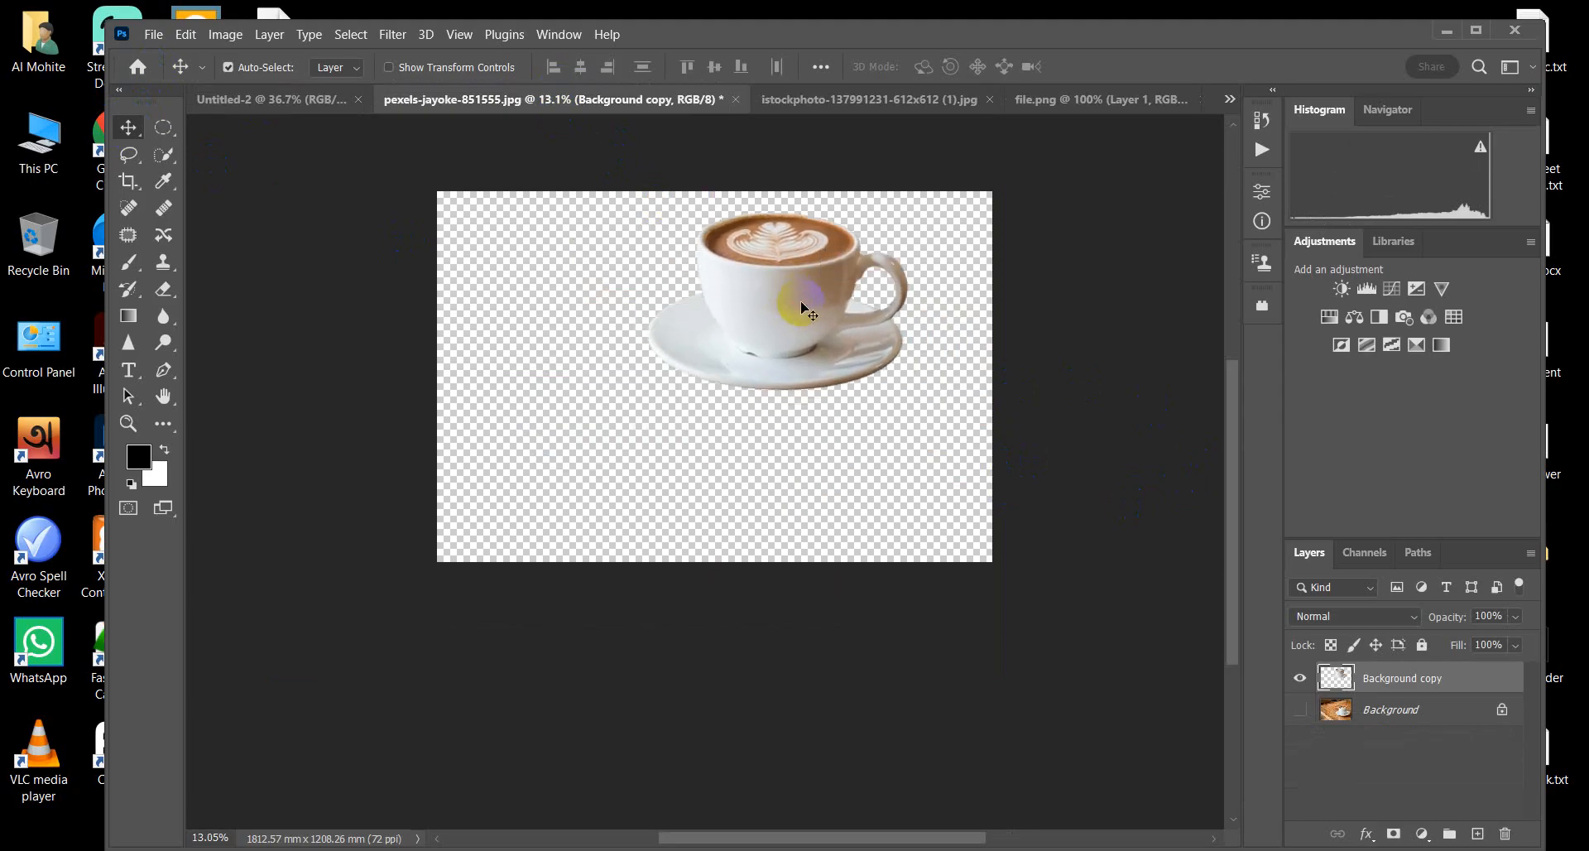
pyautogui.moveTo(802, 307); pyautogui.dragTo(700, 411)
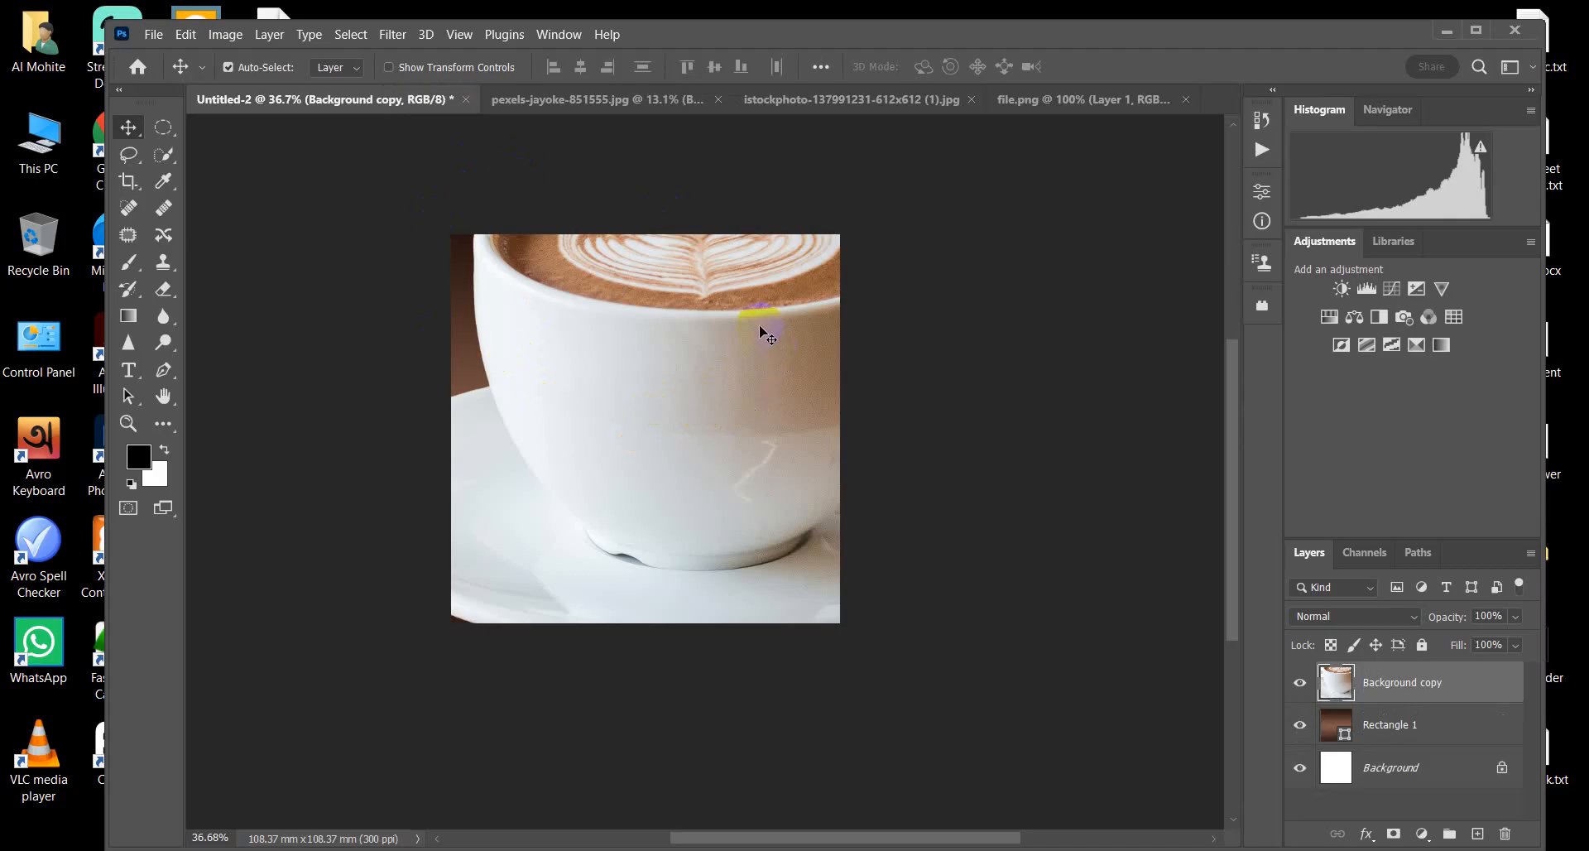
pyautogui.scroll(-4, 767, 336)
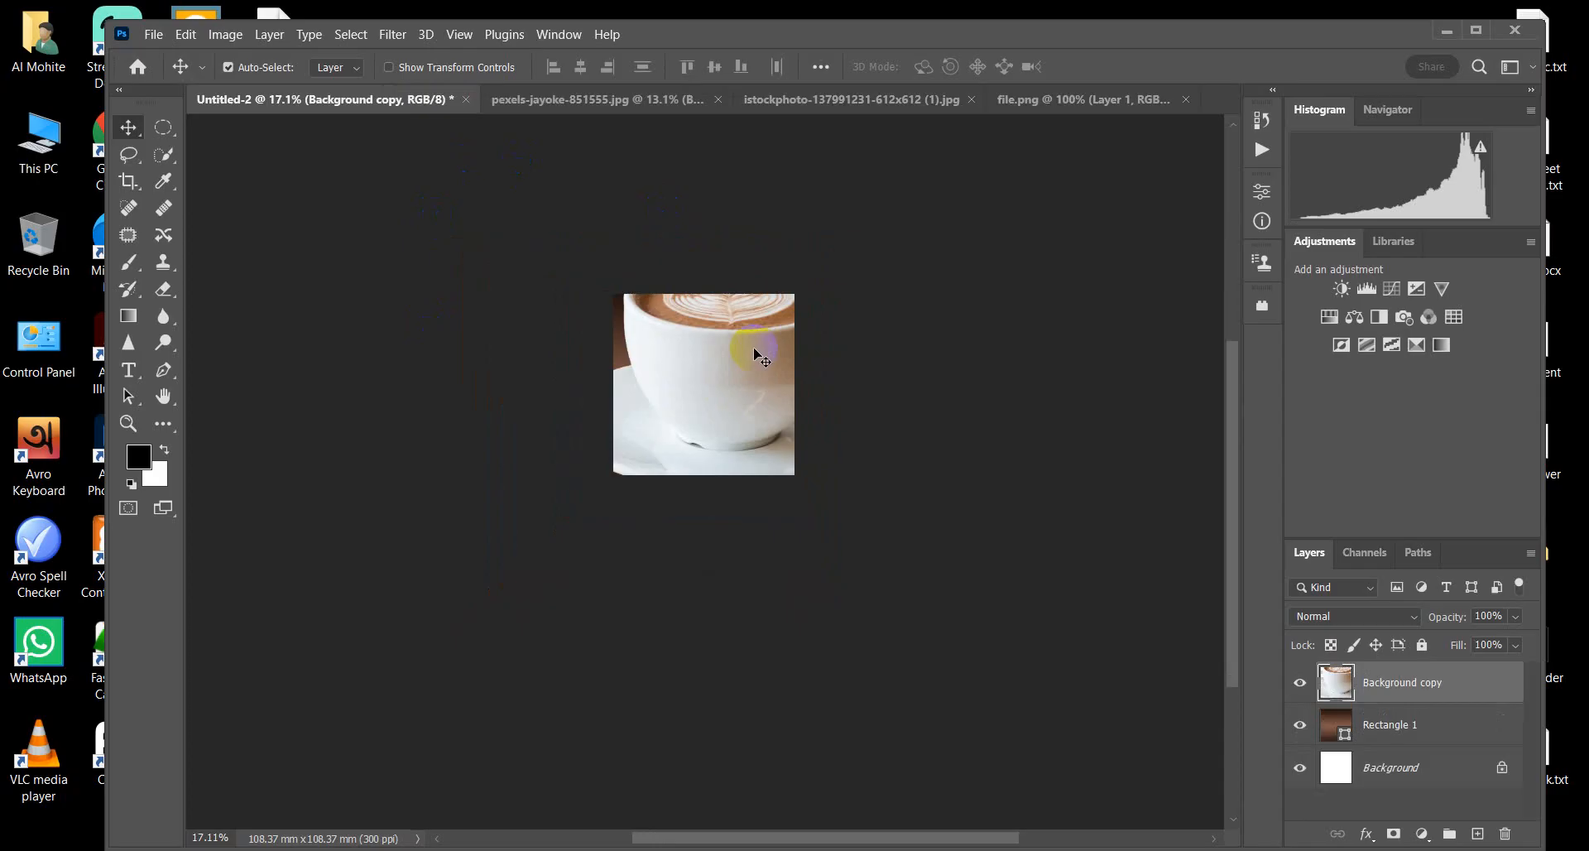
pyautogui.hotkey('ctrl', 't')
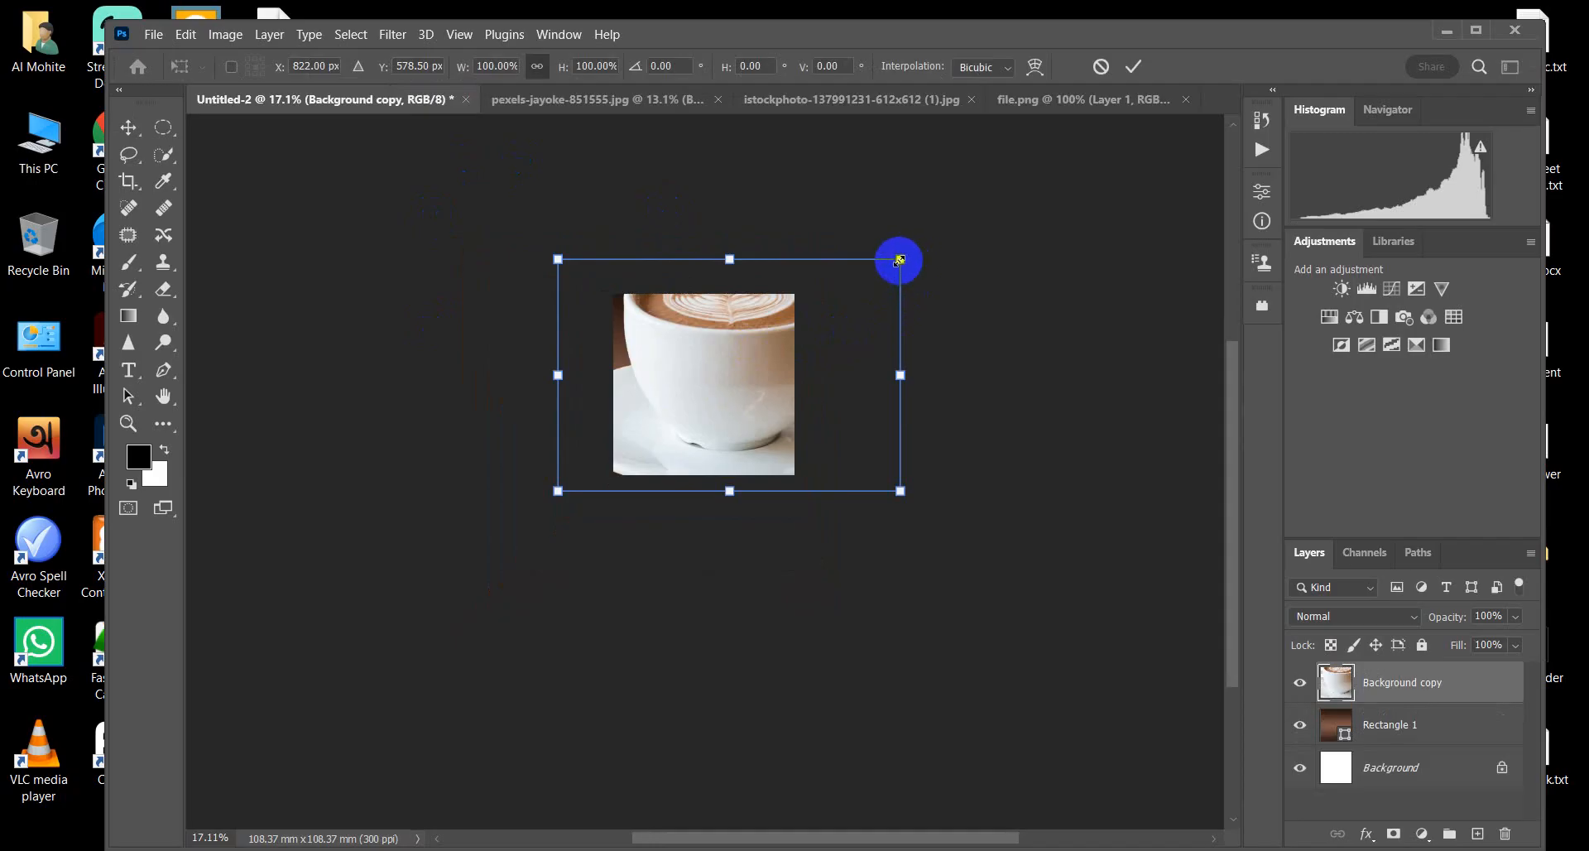
pyautogui.moveTo(902, 259); pyautogui.dragTo(717, 409)
pyautogui.scroll(2, 690, 422)
pyautogui.scroll(2, 689, 427)
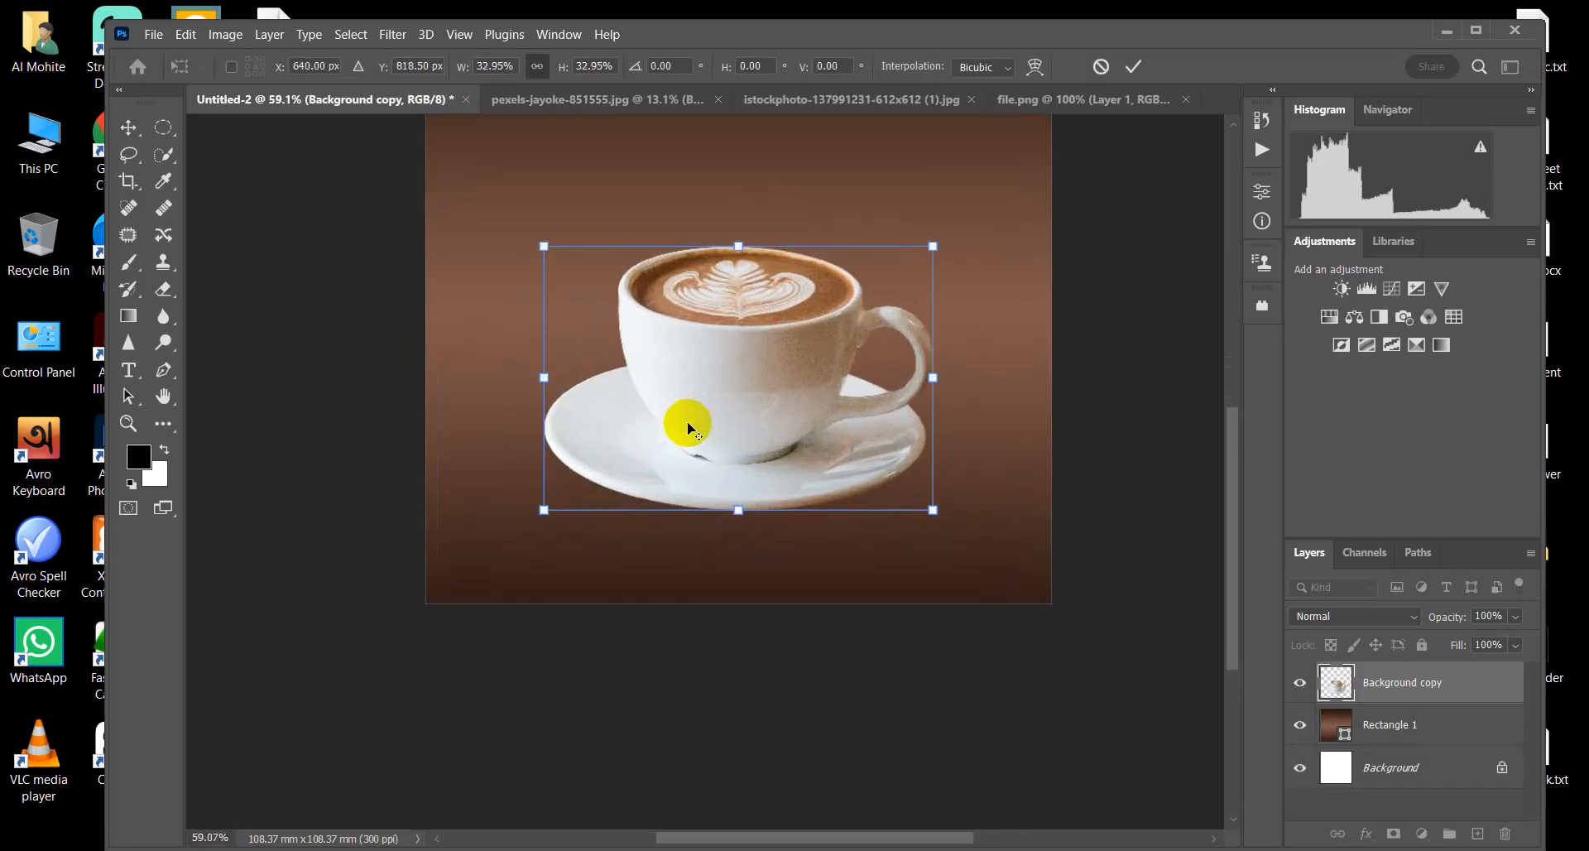
pyautogui.click(1133, 66)
pyautogui.scroll(-1, 883, 546)
pyautogui.scroll(-1, 883, 546)
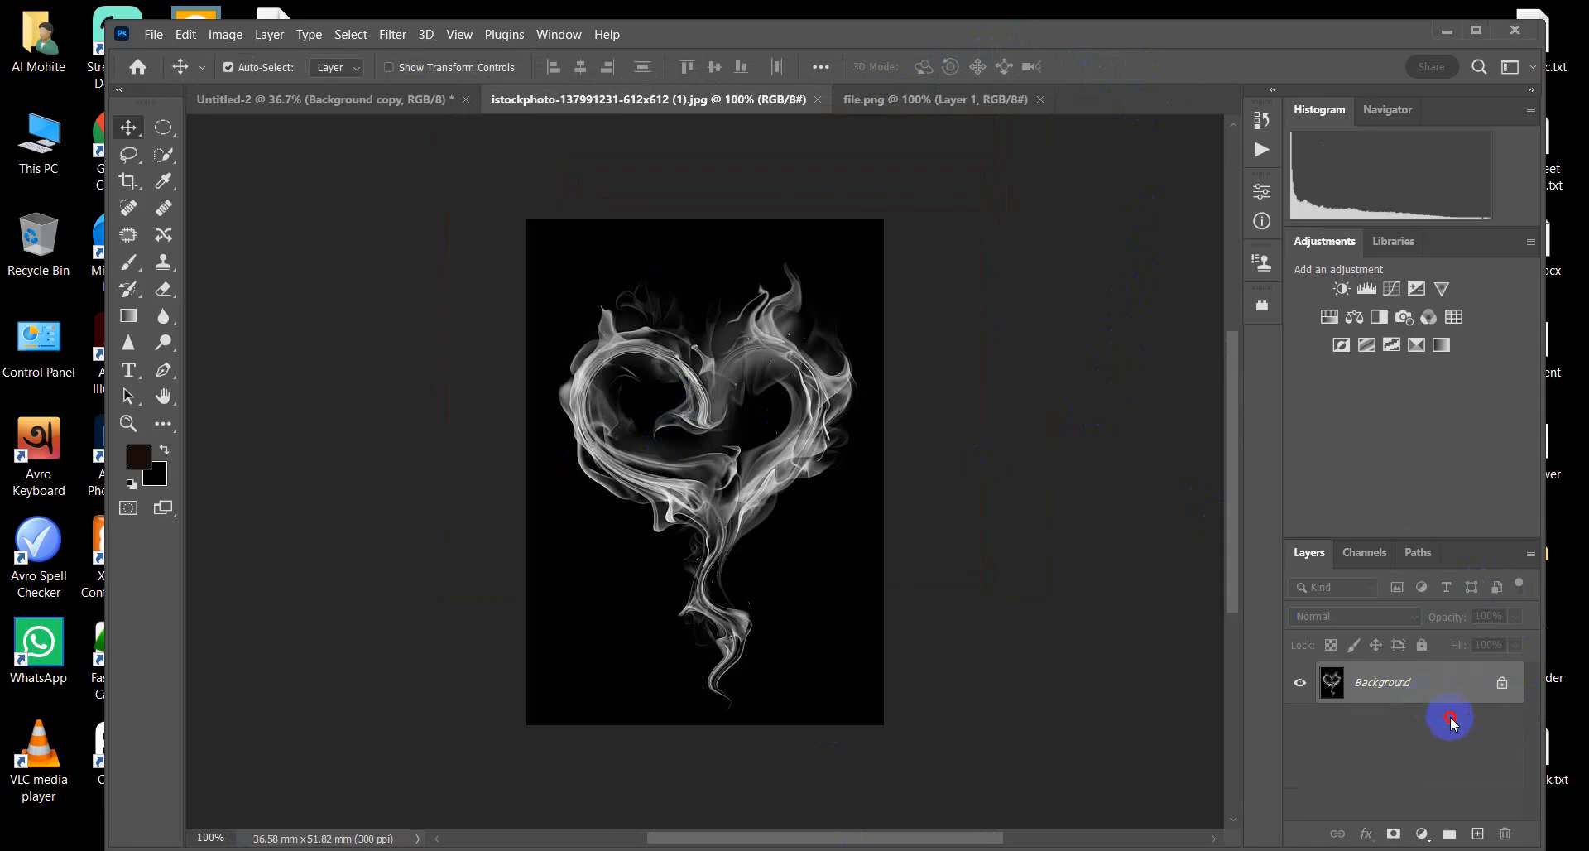
# Step: Duplicate the Background layer of the heart-shaped smoke image and close the file.png document
pyautogui.moveTo(1407, 698); pyautogui.dragTo(1481, 833)
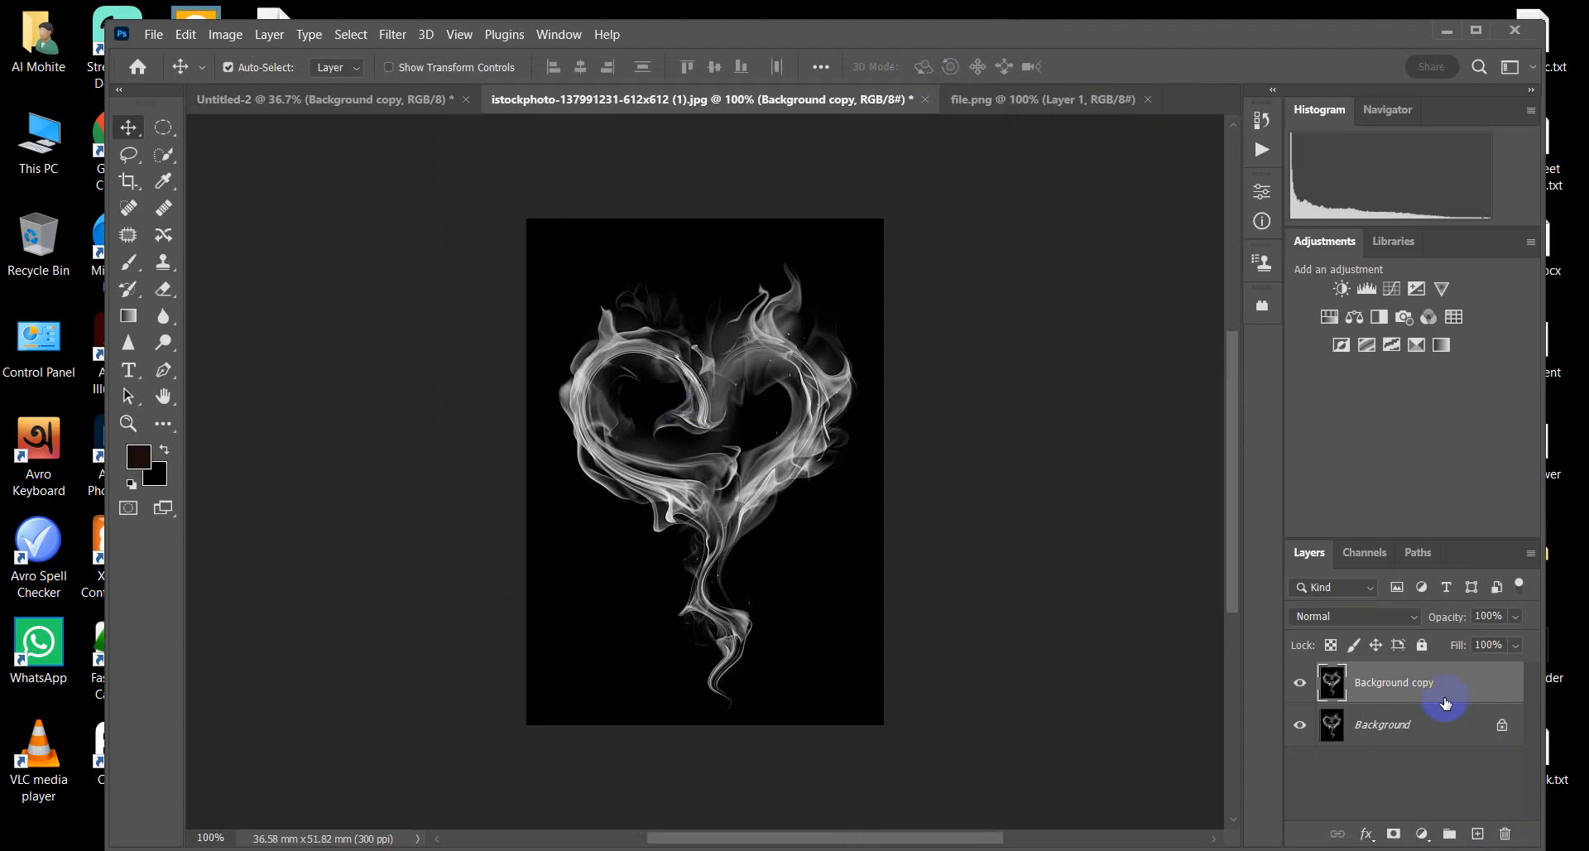
pyautogui.click(1146, 100)
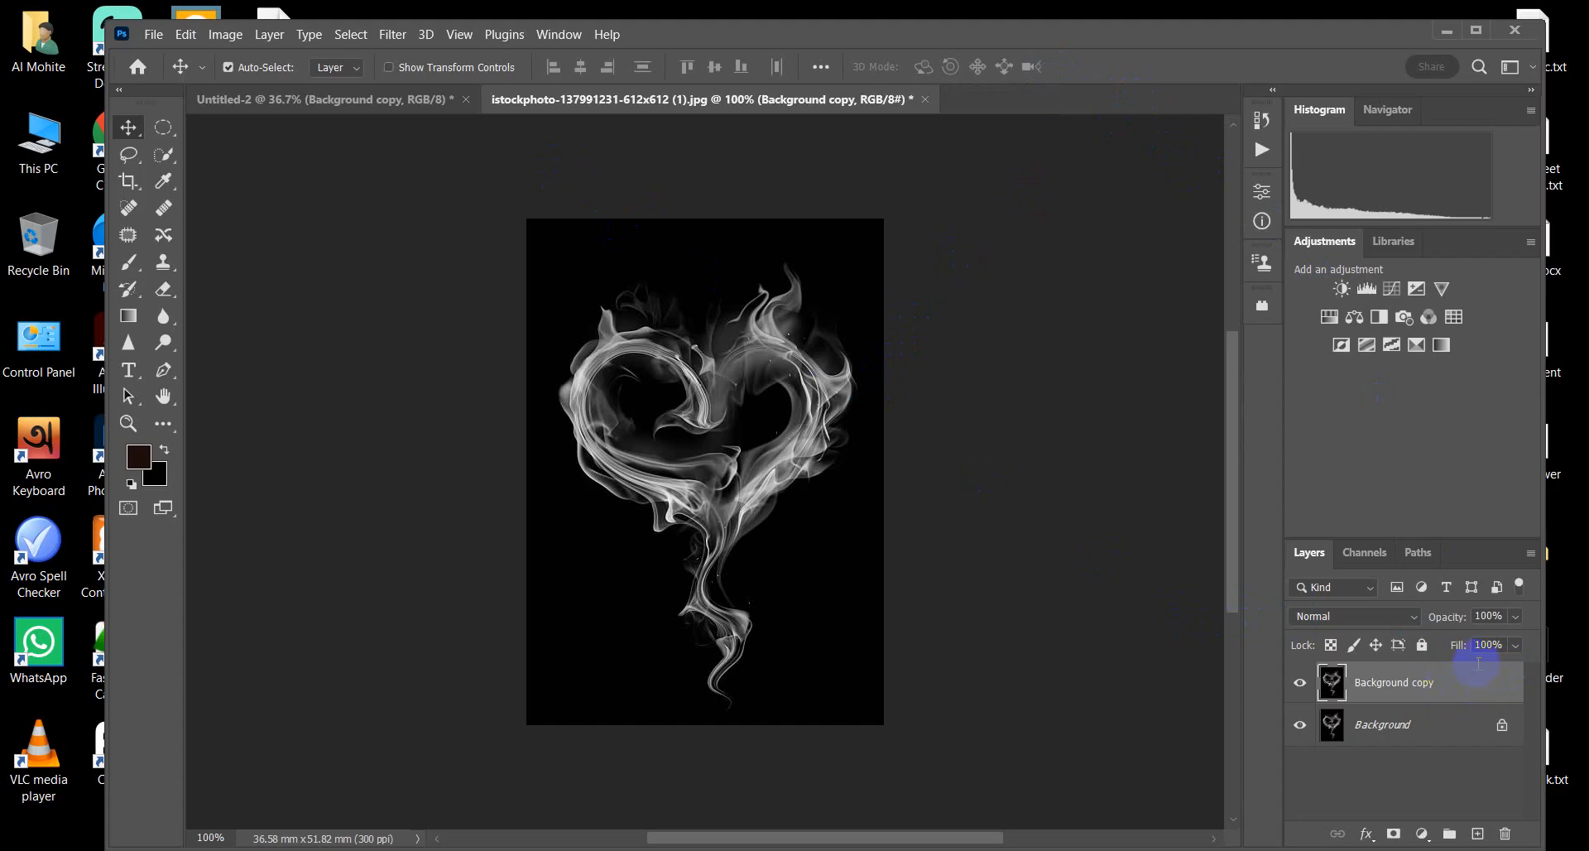
# Step: Invert the colours of the smoke image's Background copy layer
pyautogui.click(226, 35)
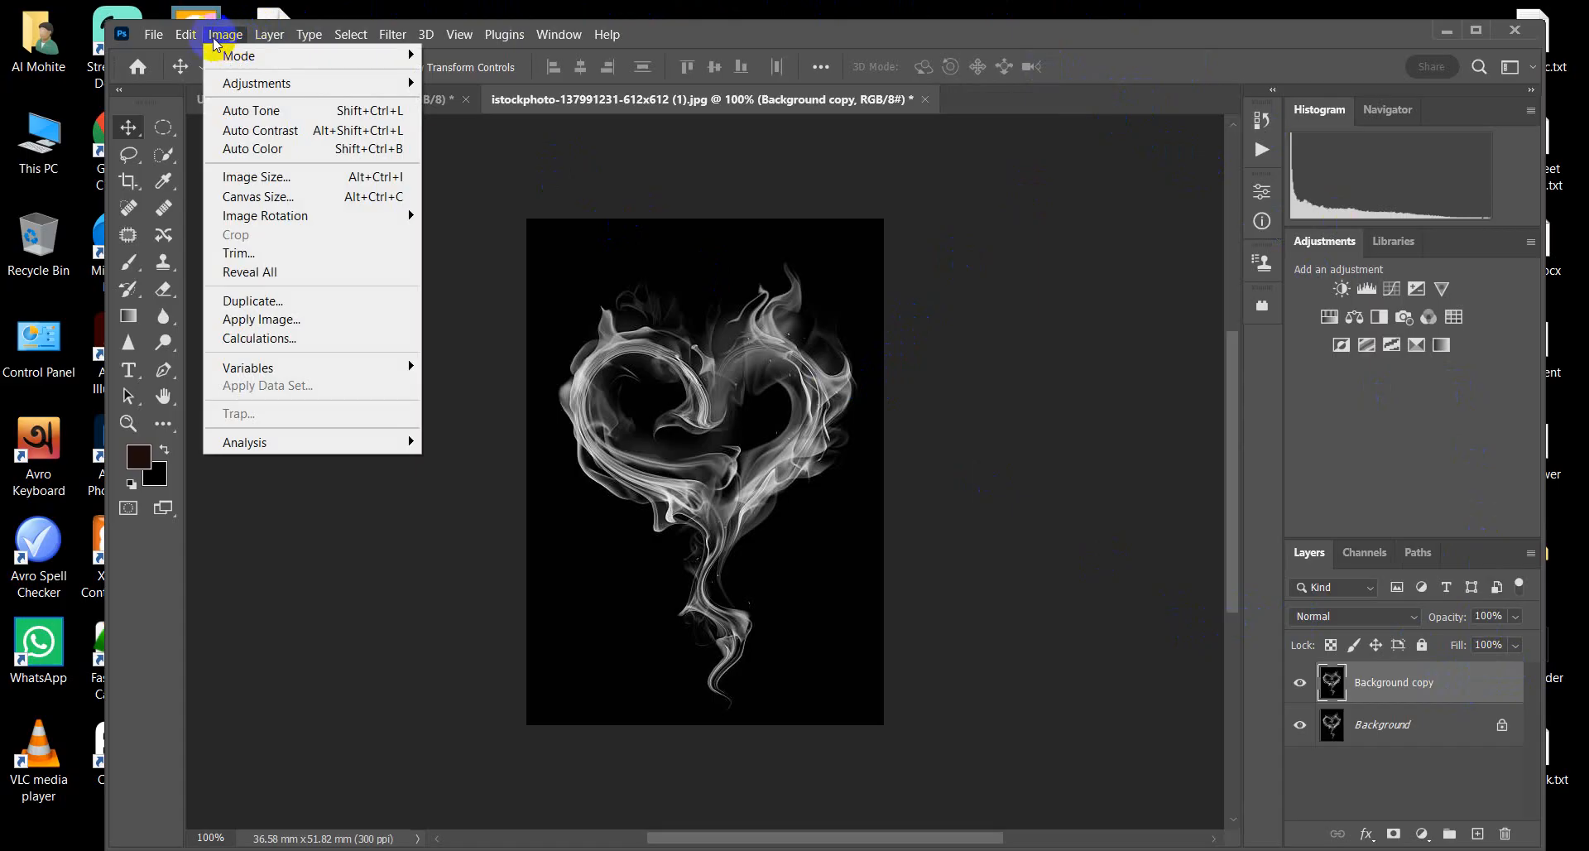
pyautogui.moveTo(244, 91)
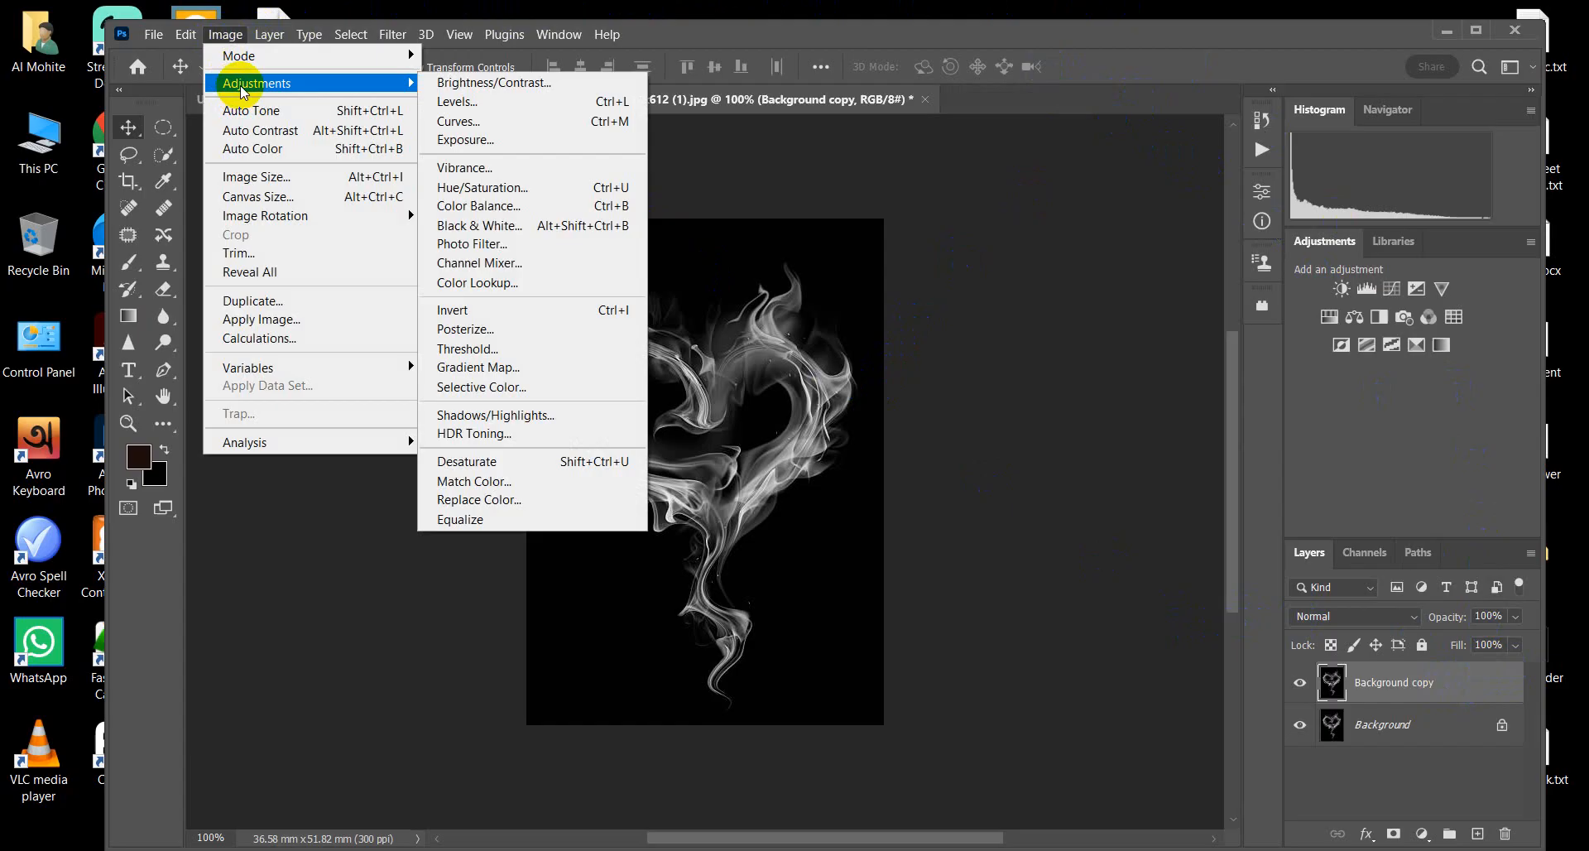
pyautogui.click(691, 177)
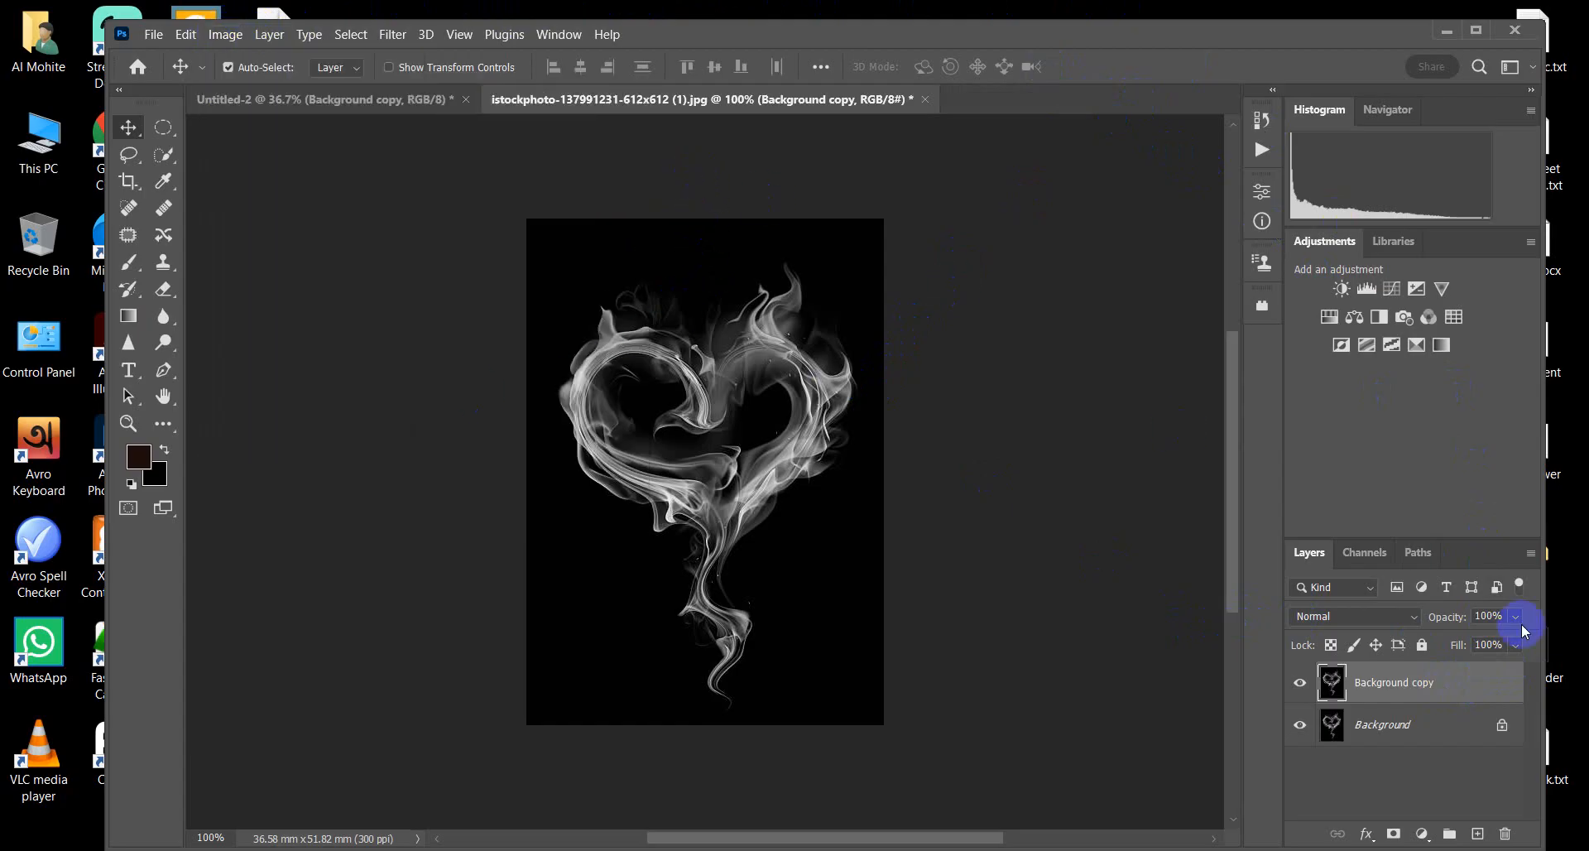
pyautogui.click(224, 42)
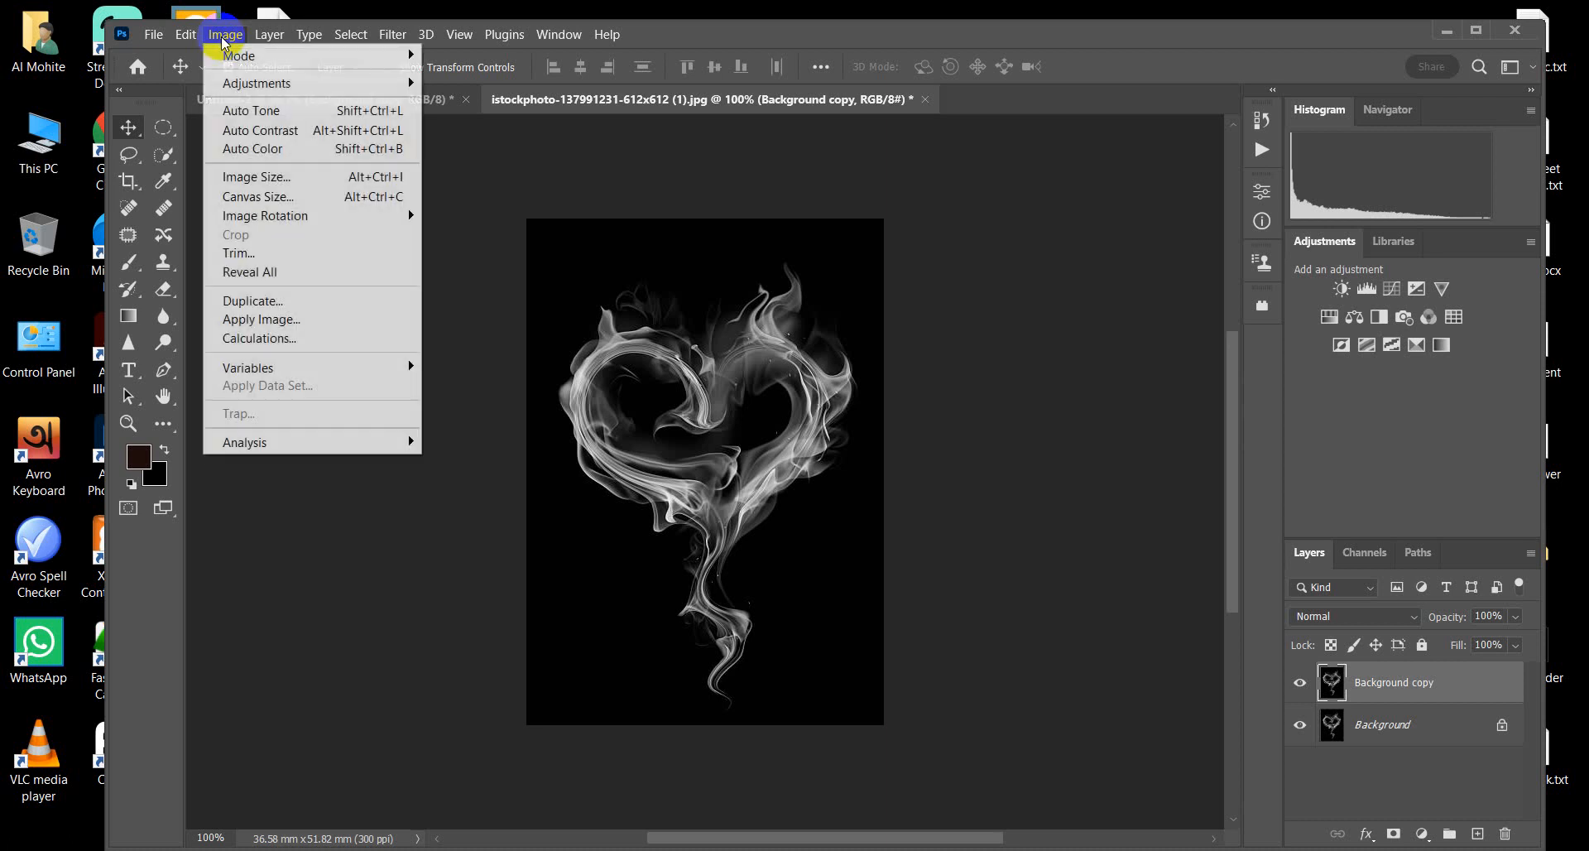
pyautogui.moveTo(238, 86)
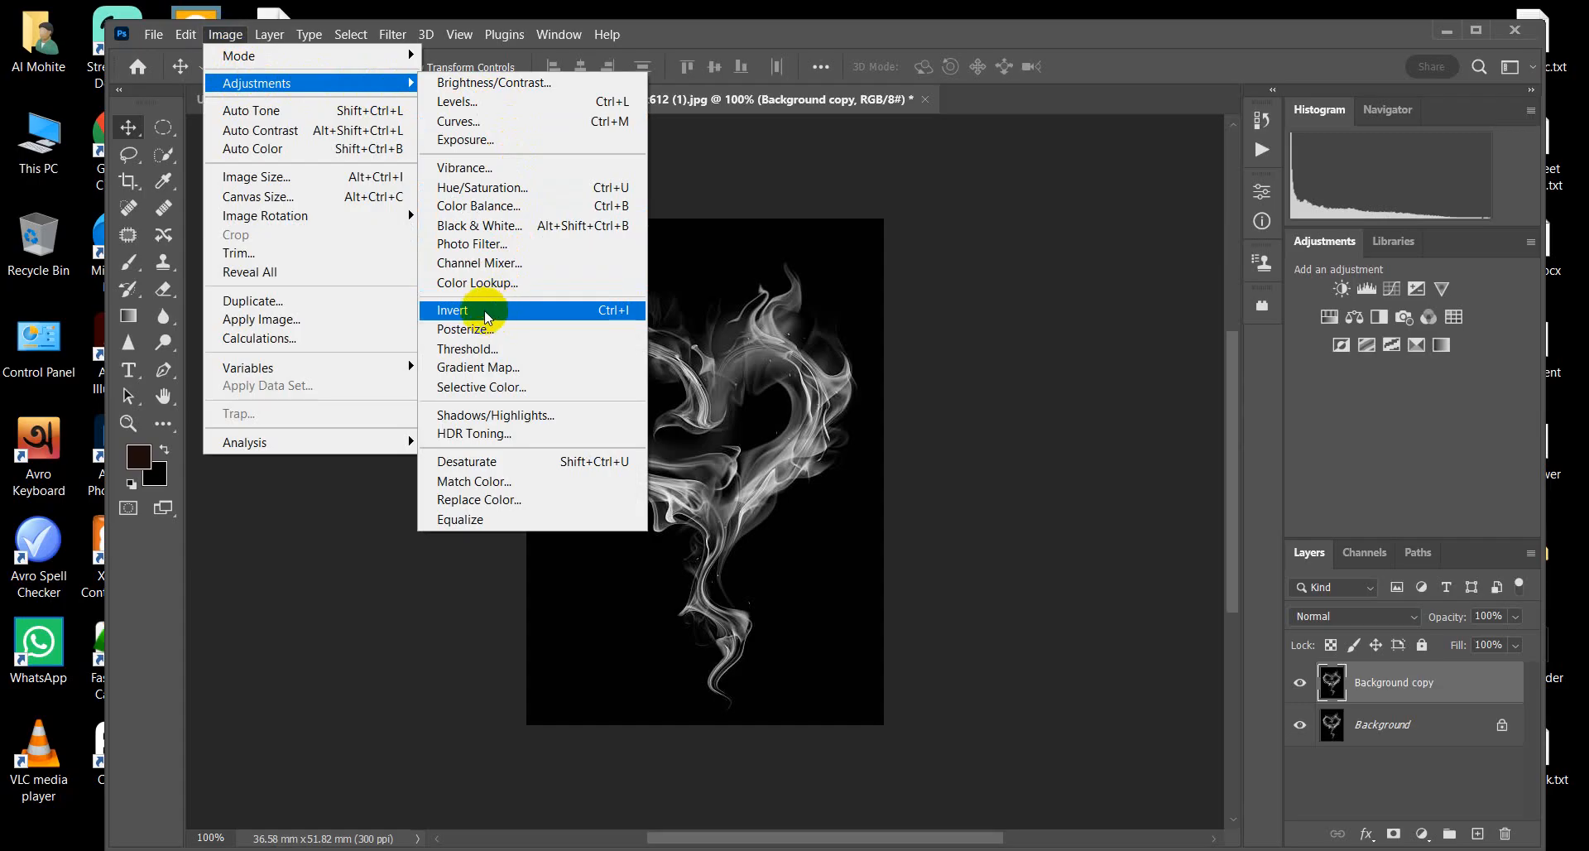
pyautogui.click(746, 196)
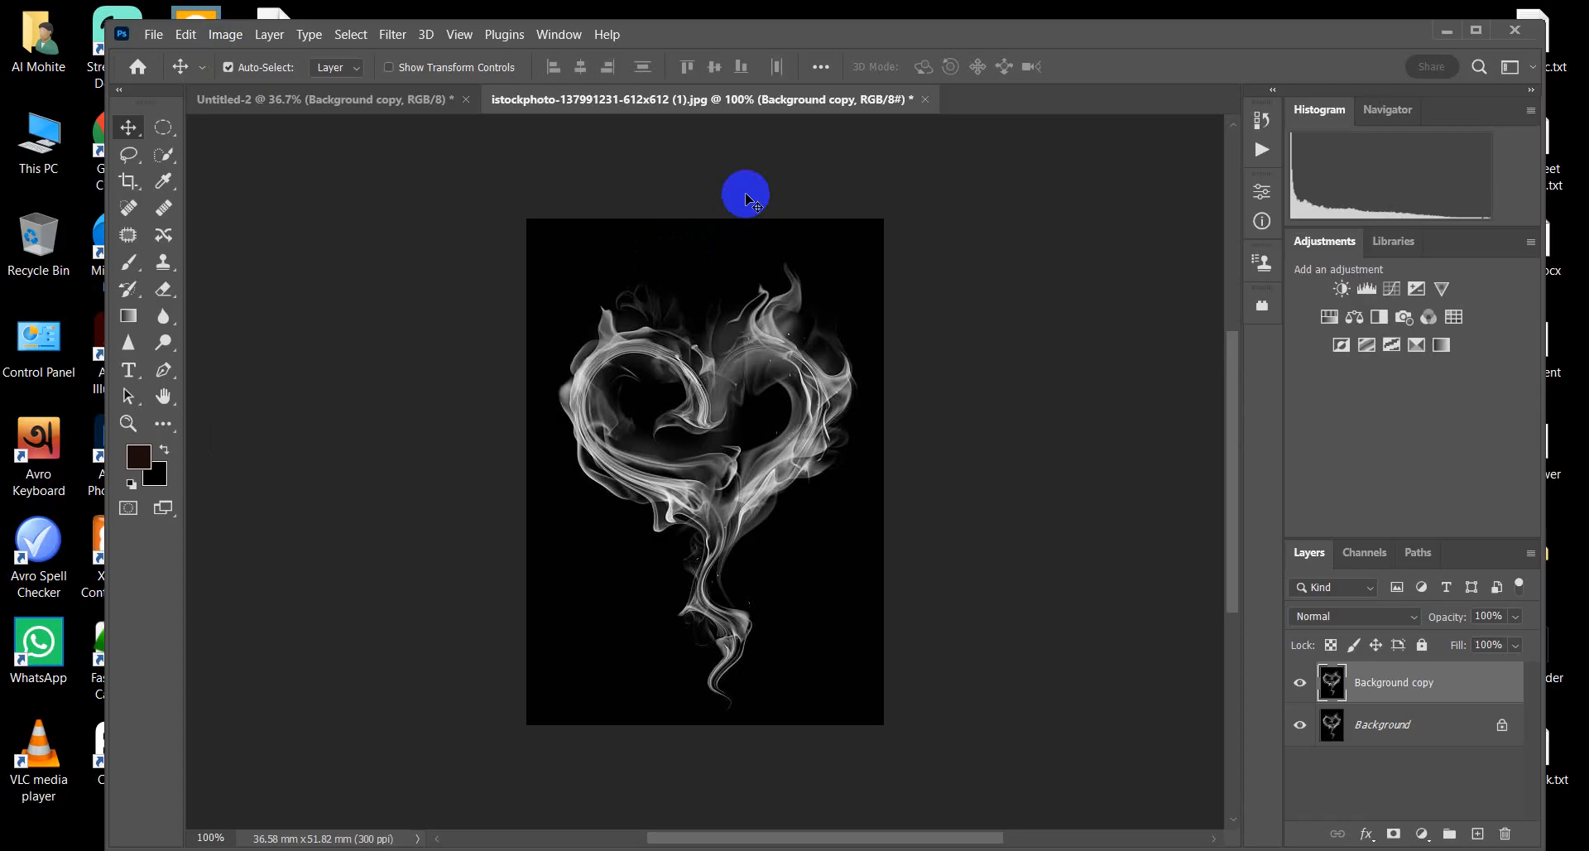
pyautogui.hotkey('ctrl', 'i')
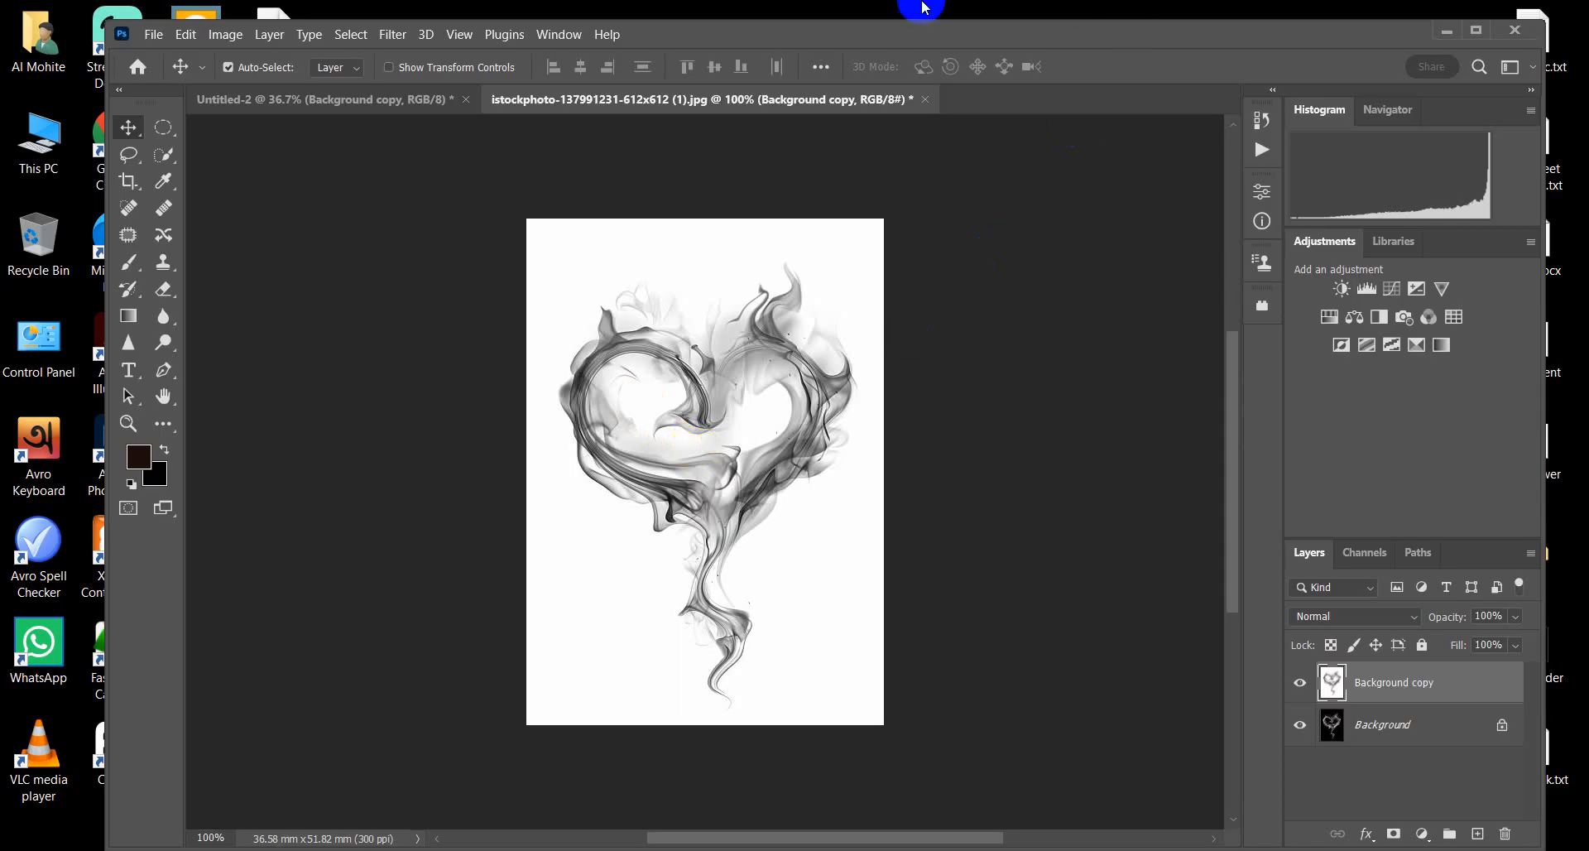
# Step: Define a brush preset from the inverted heart-shaped smoke image and name it smoke
pyautogui.click(185, 37)
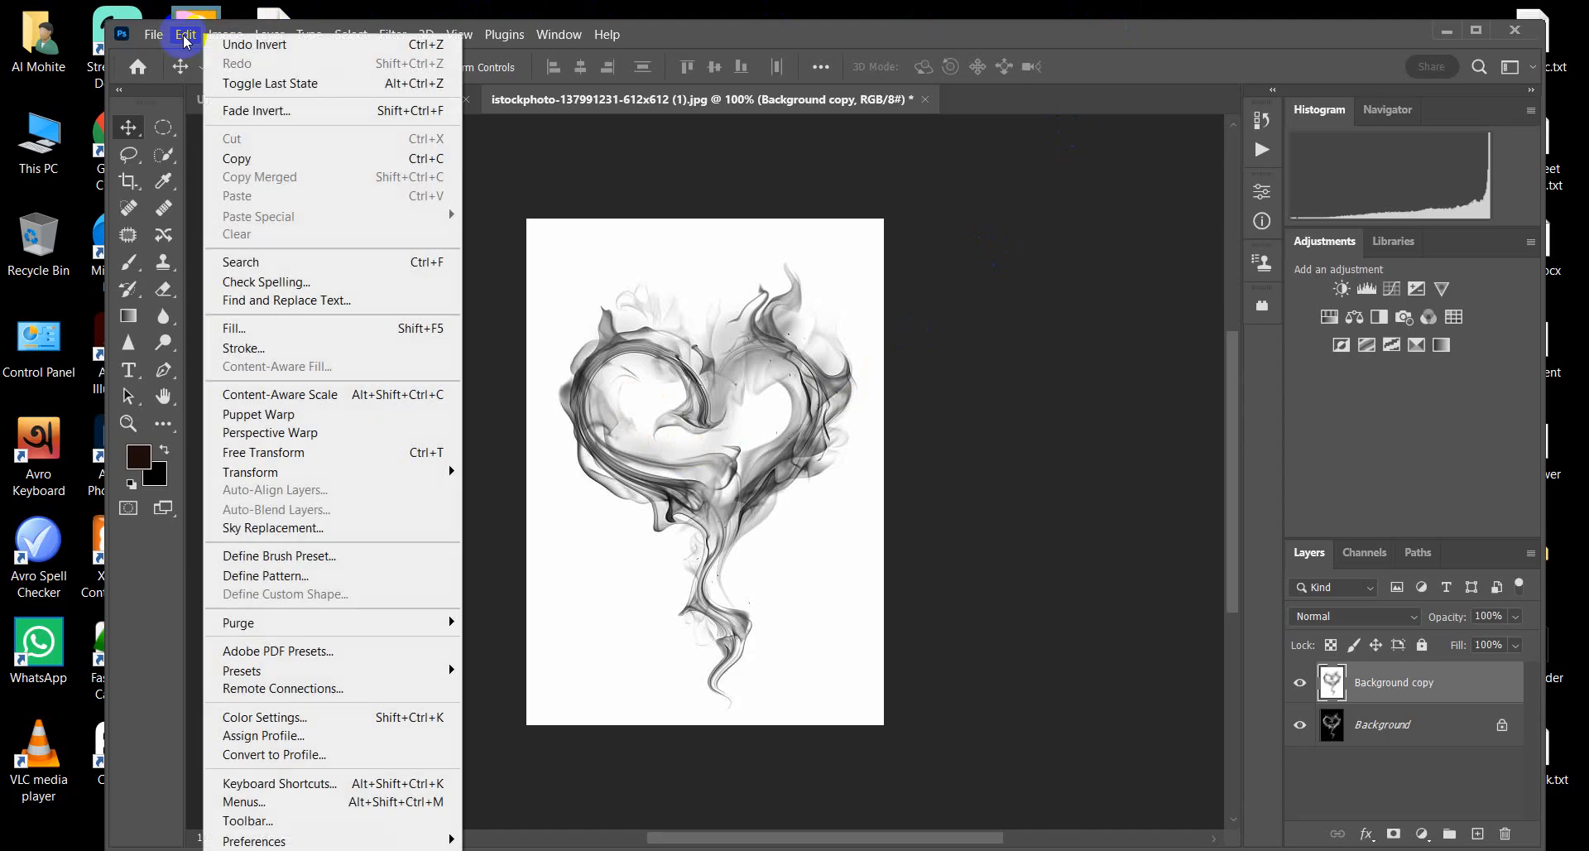
pyautogui.click(330, 559)
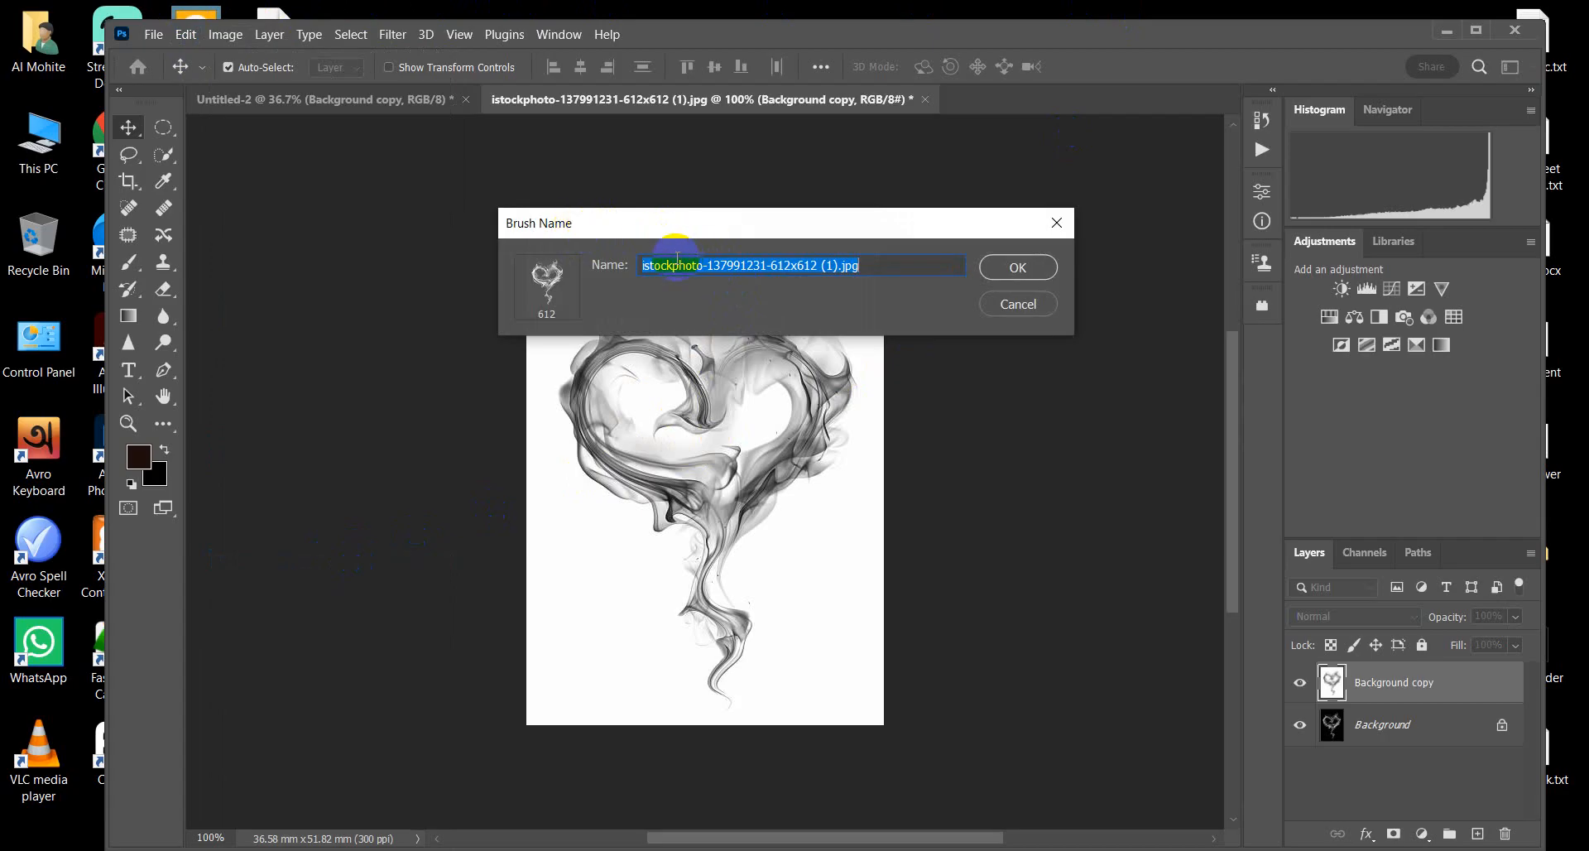
pyautogui.moveTo(876, 263); pyautogui.dragTo(613, 250)
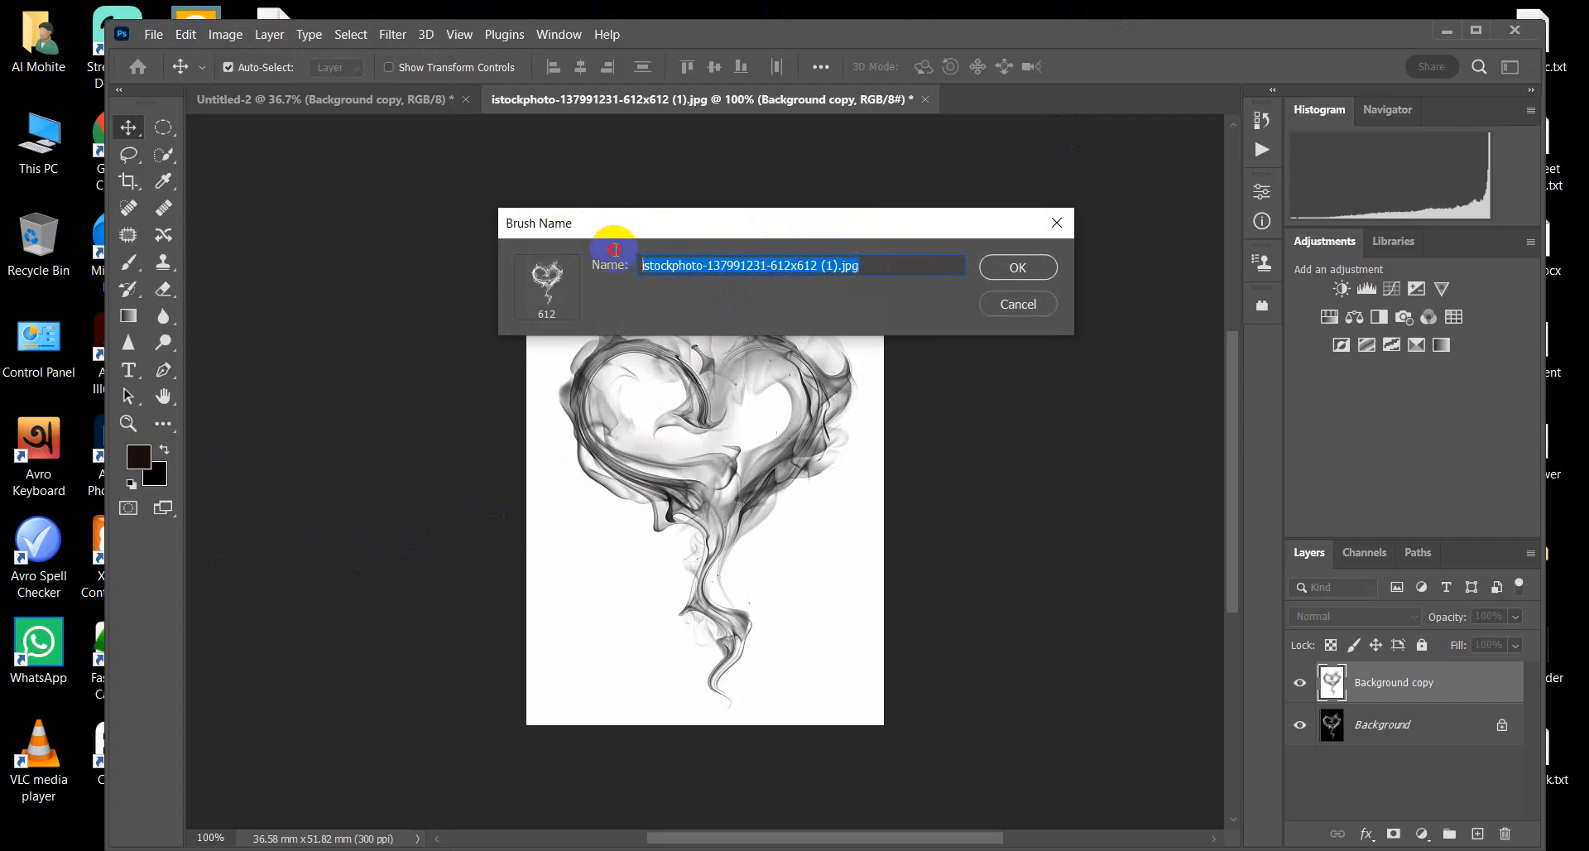
pyautogui.write('s')
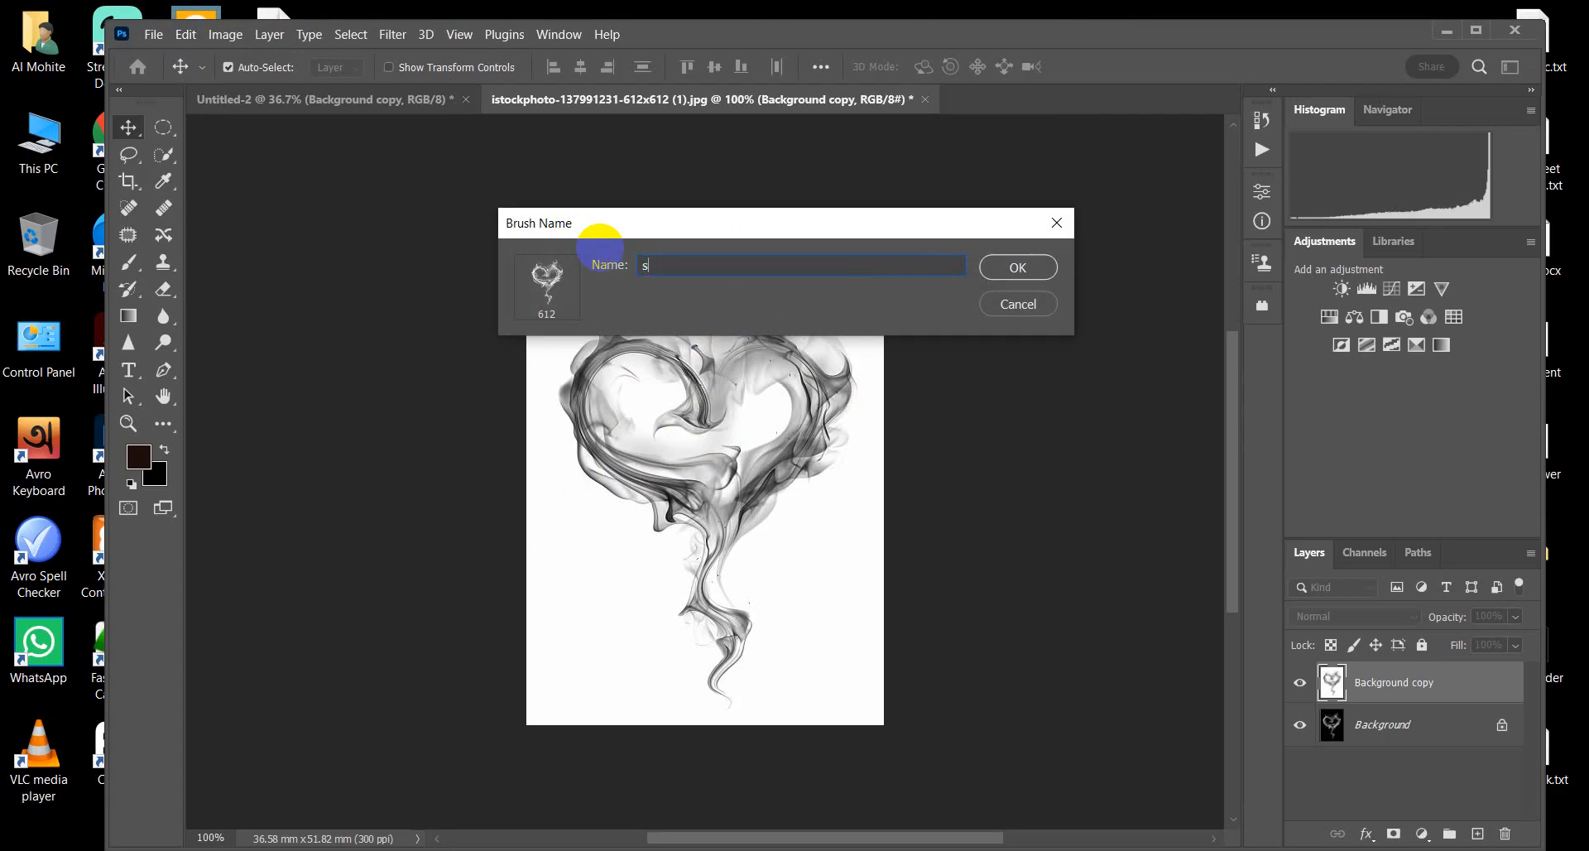
pyautogui.write('moke')
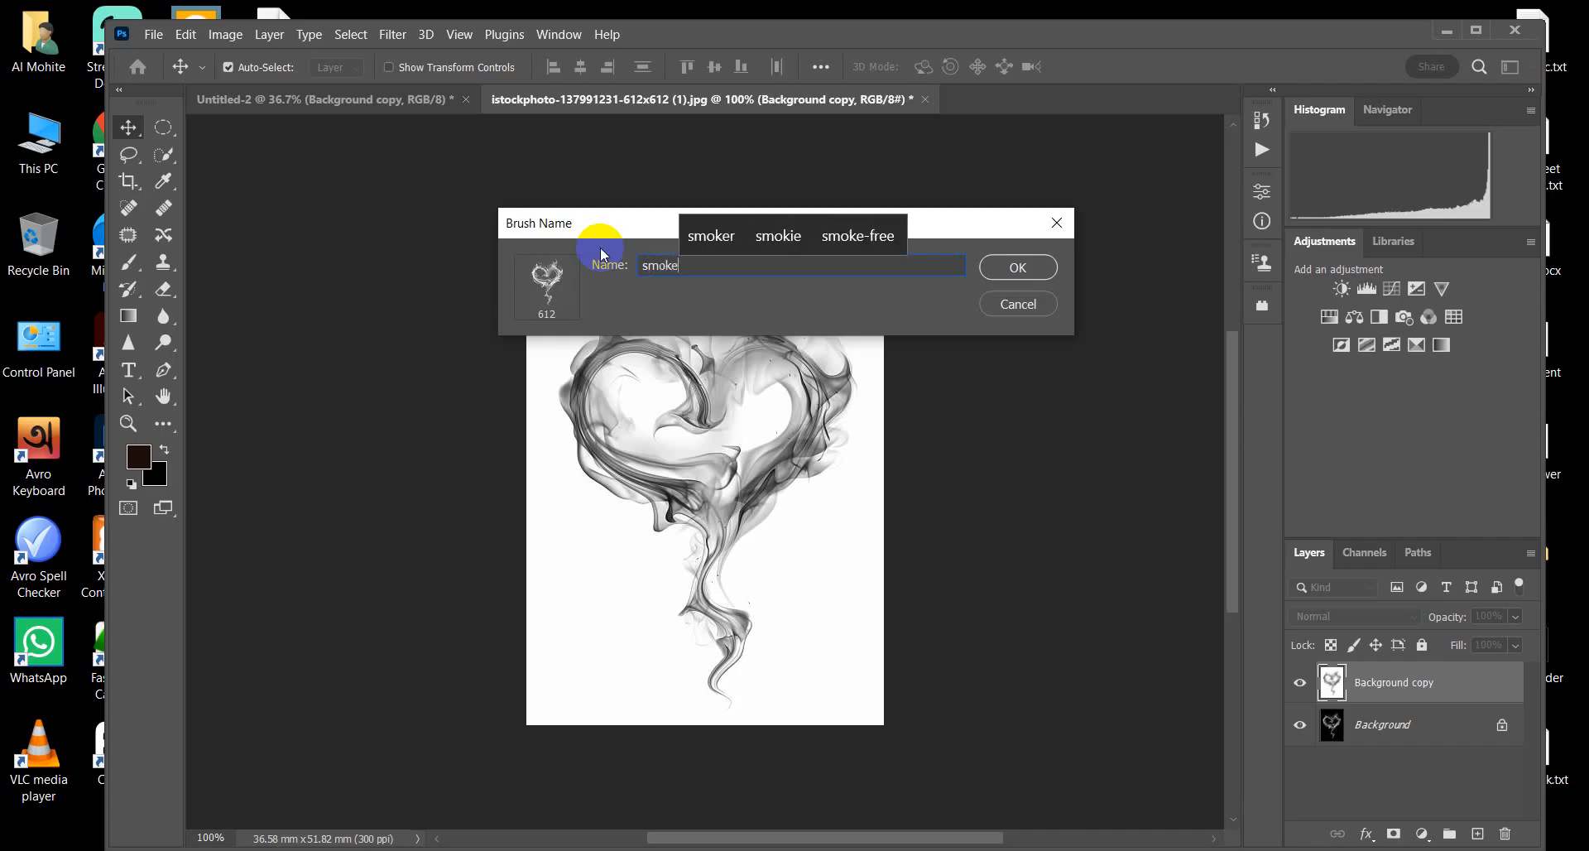
pyautogui.click(1032, 268)
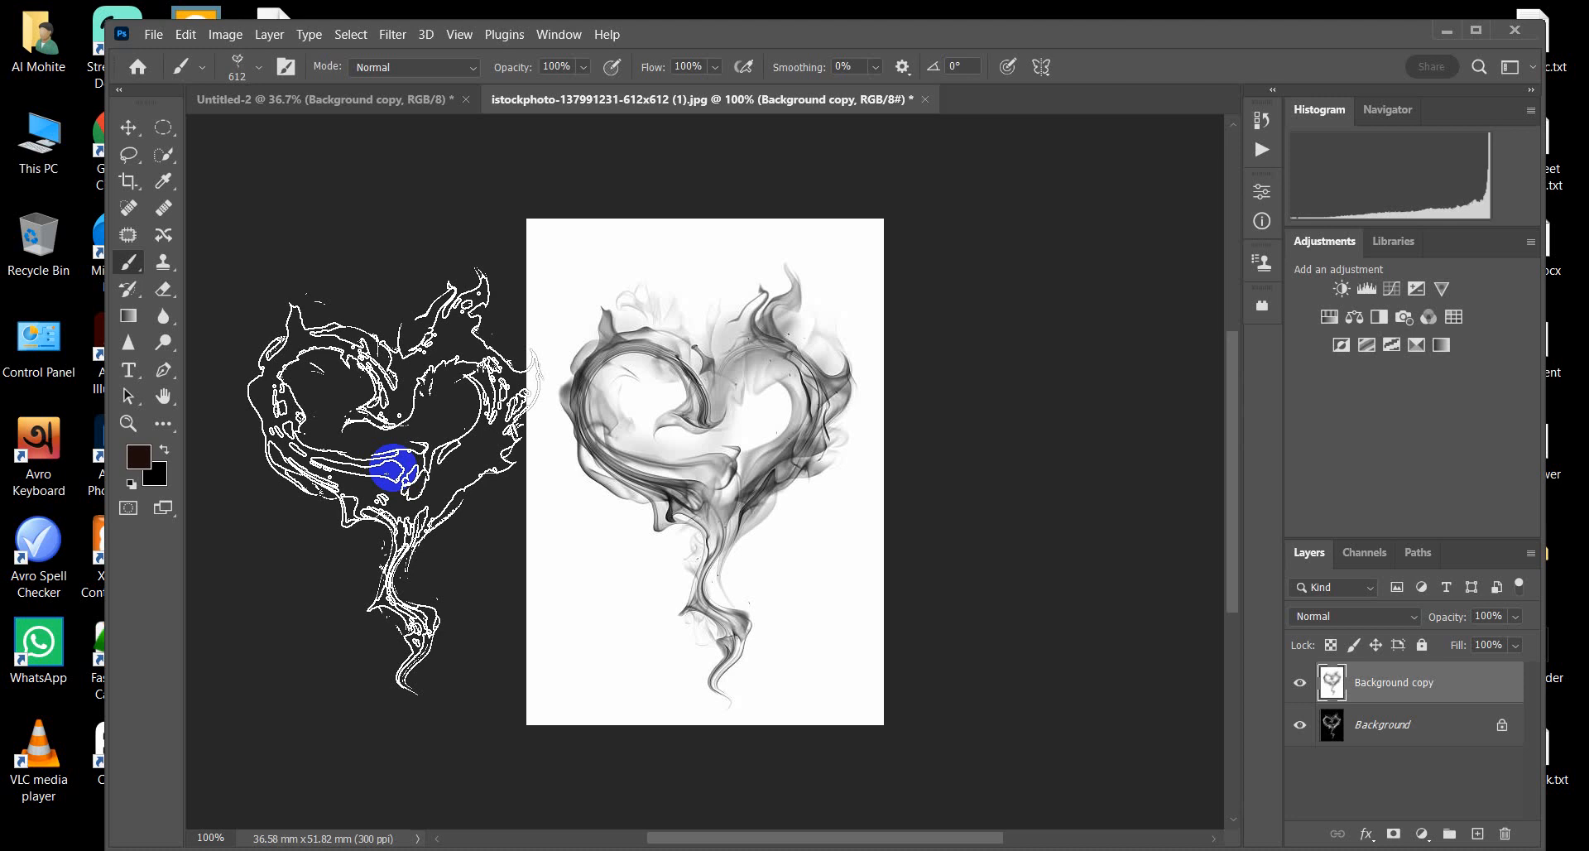
# Step: Choose the smoke preset from the brush list as the tip for the Brush tool
pyautogui.moveTo(393, 468); pyautogui.dragTo(1037, 318)
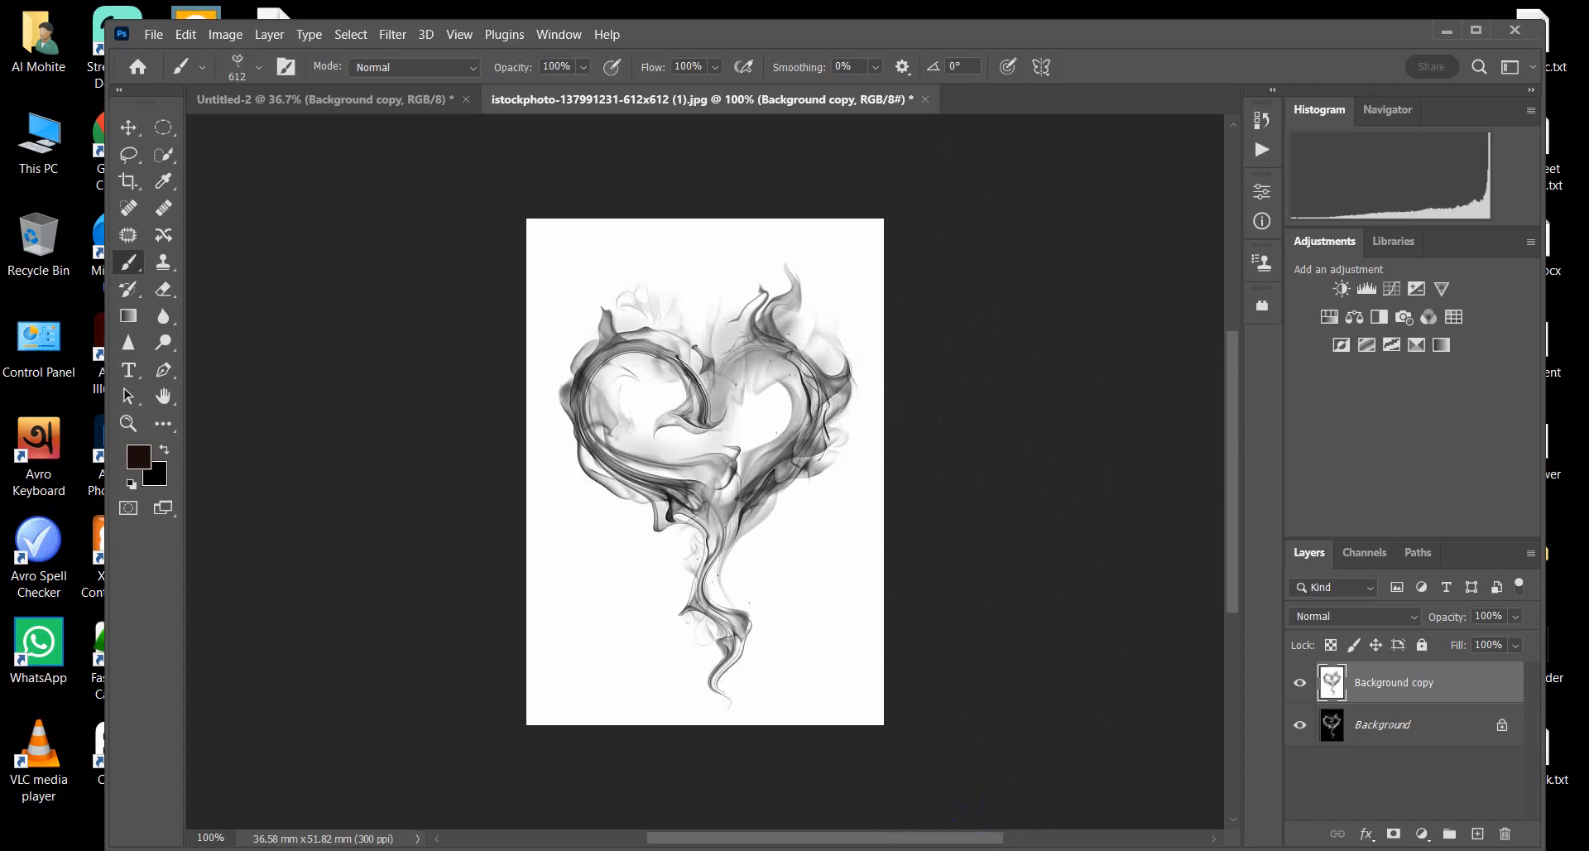
pyautogui.click(236, 64)
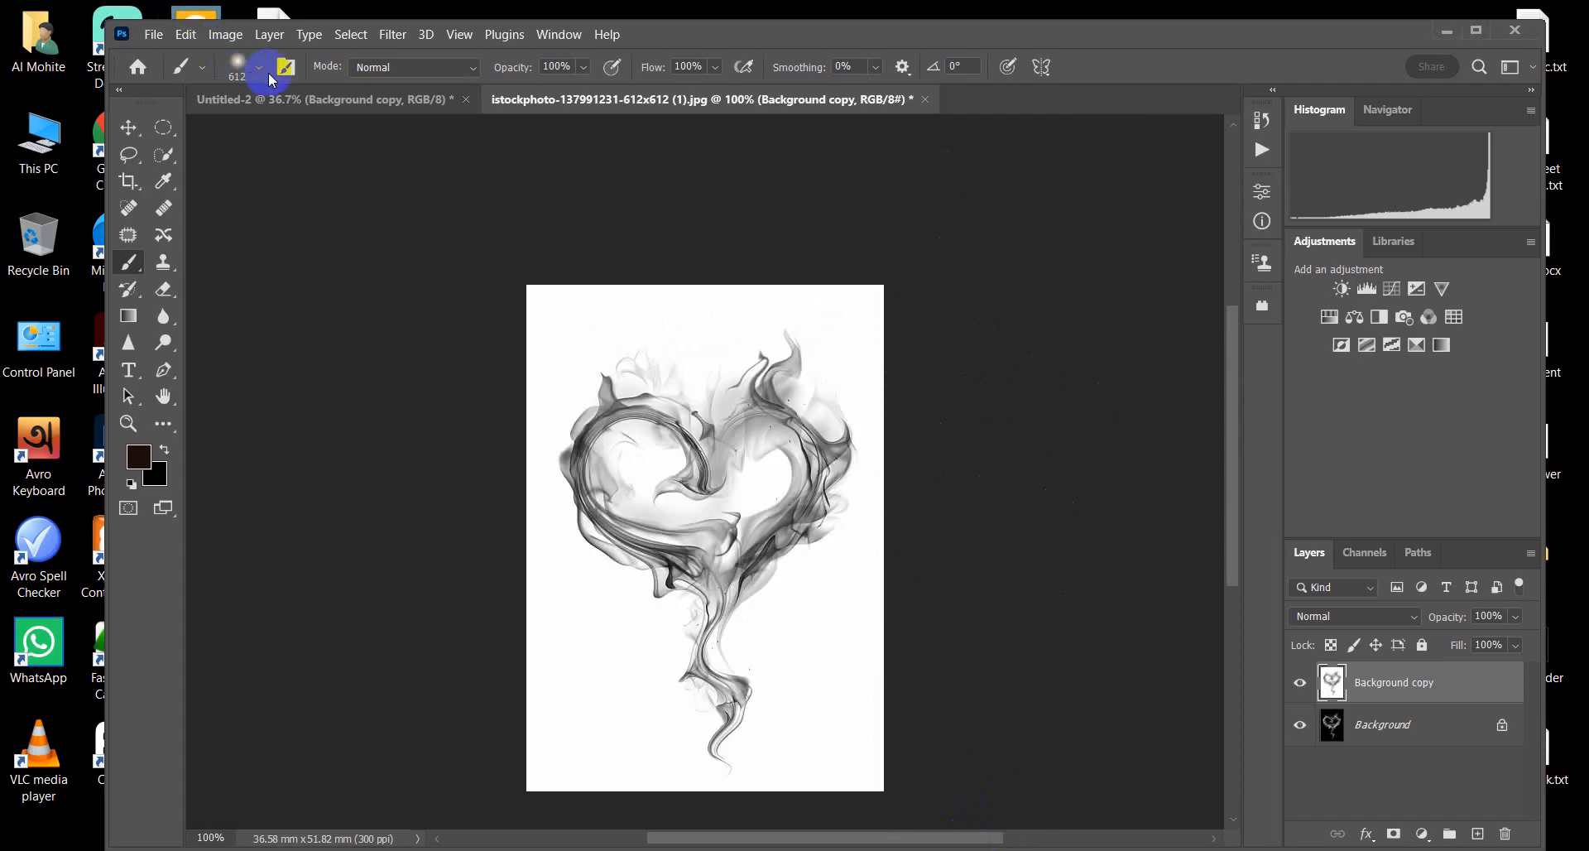
pyautogui.click(260, 71)
pyautogui.moveTo(362, 312); pyautogui.dragTo(357, 442)
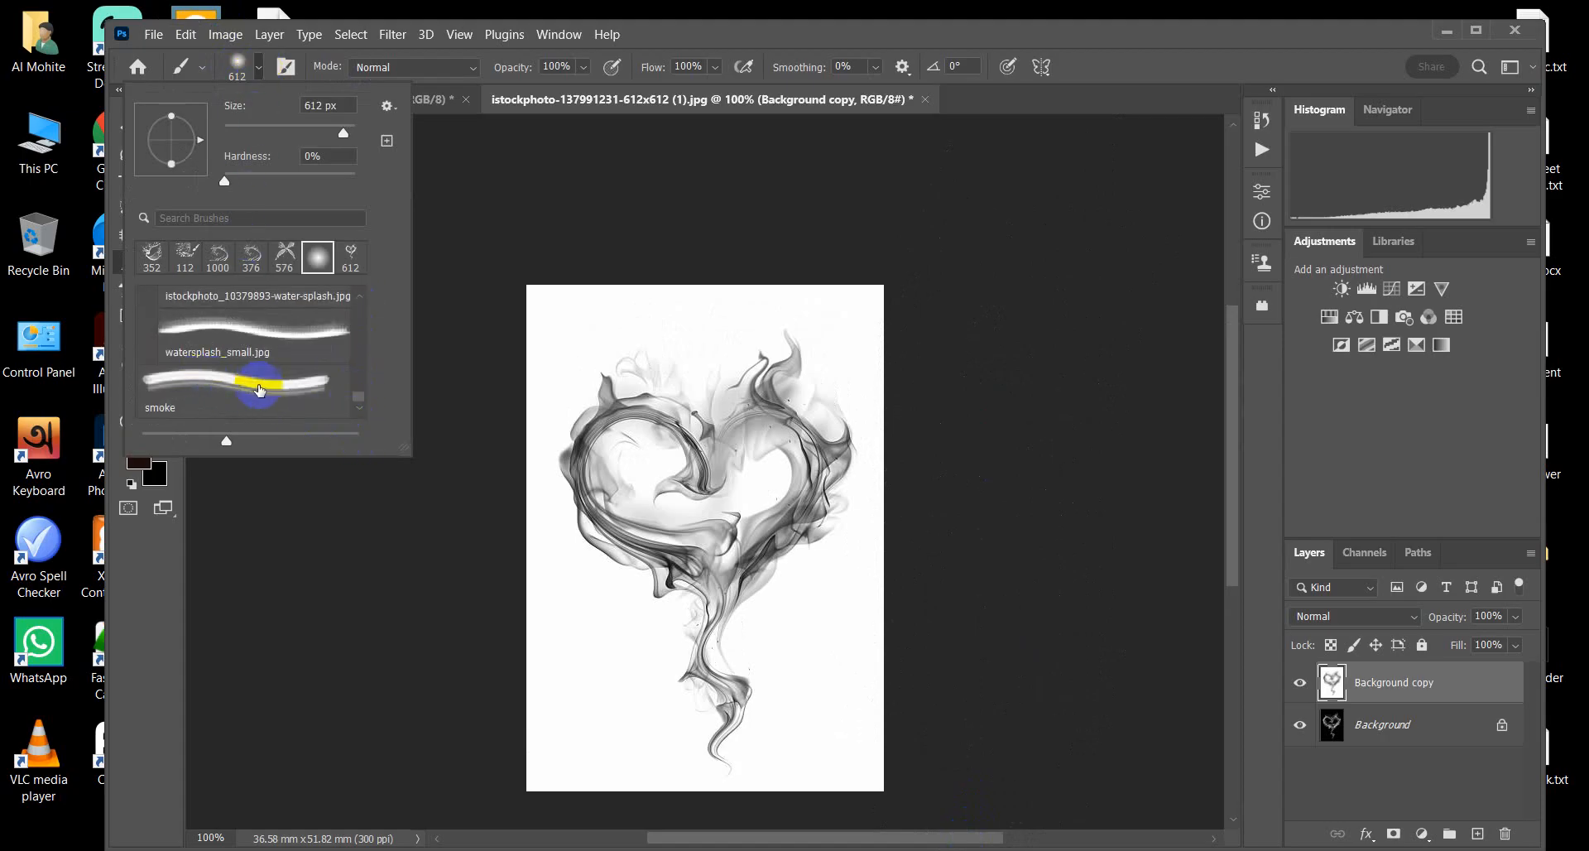
pyautogui.click(219, 390)
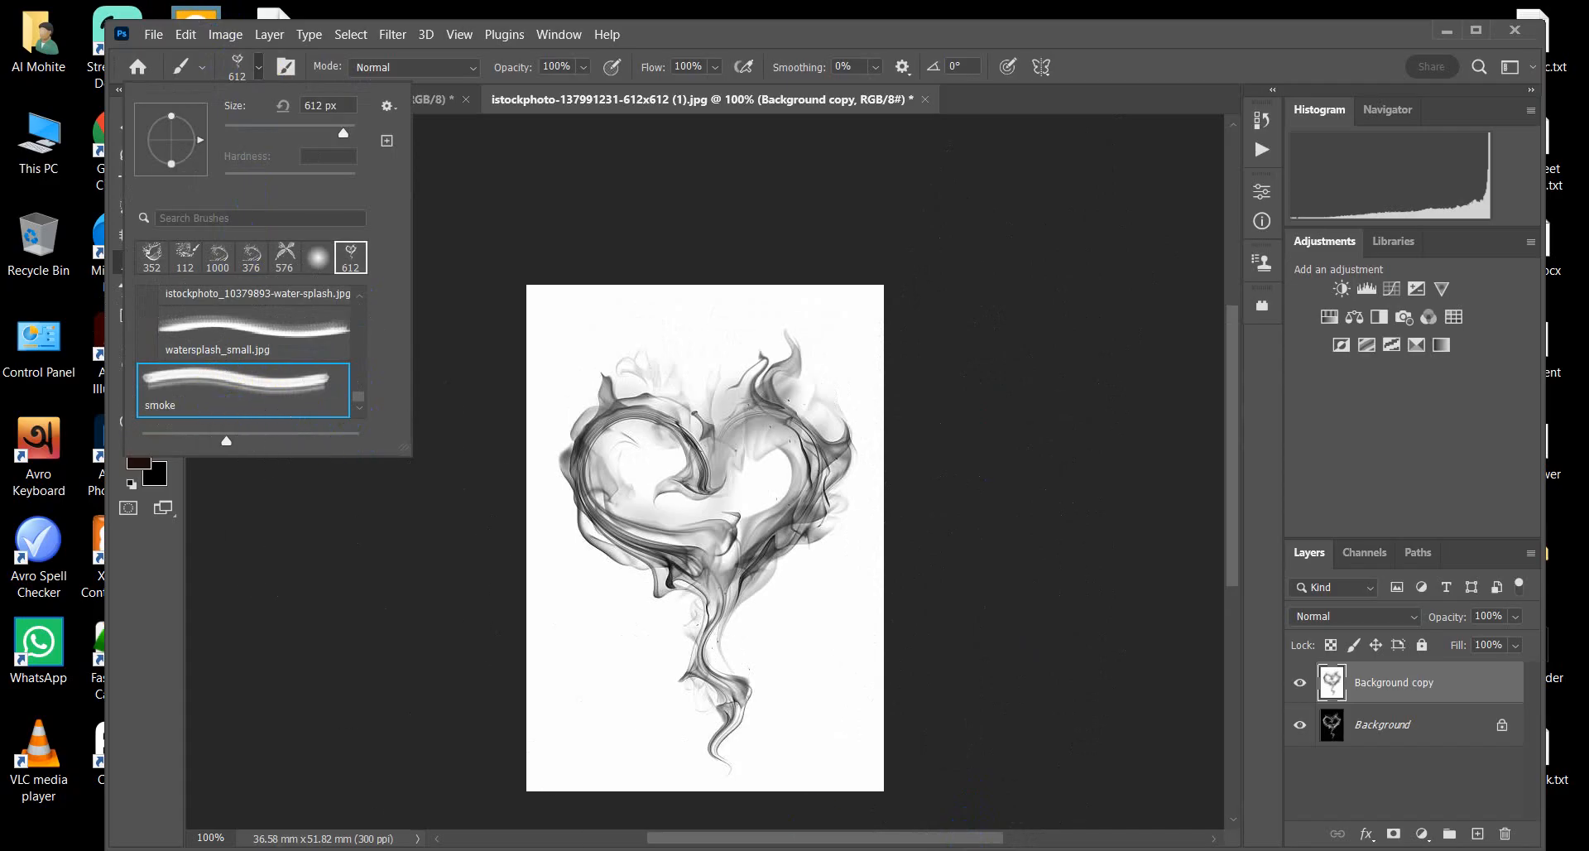
# Step: Switch the Brush tool from the smoke tip to the recently used soft round tip
pyautogui.click(416, 135)
pyautogui.scroll(-1, 416, 134)
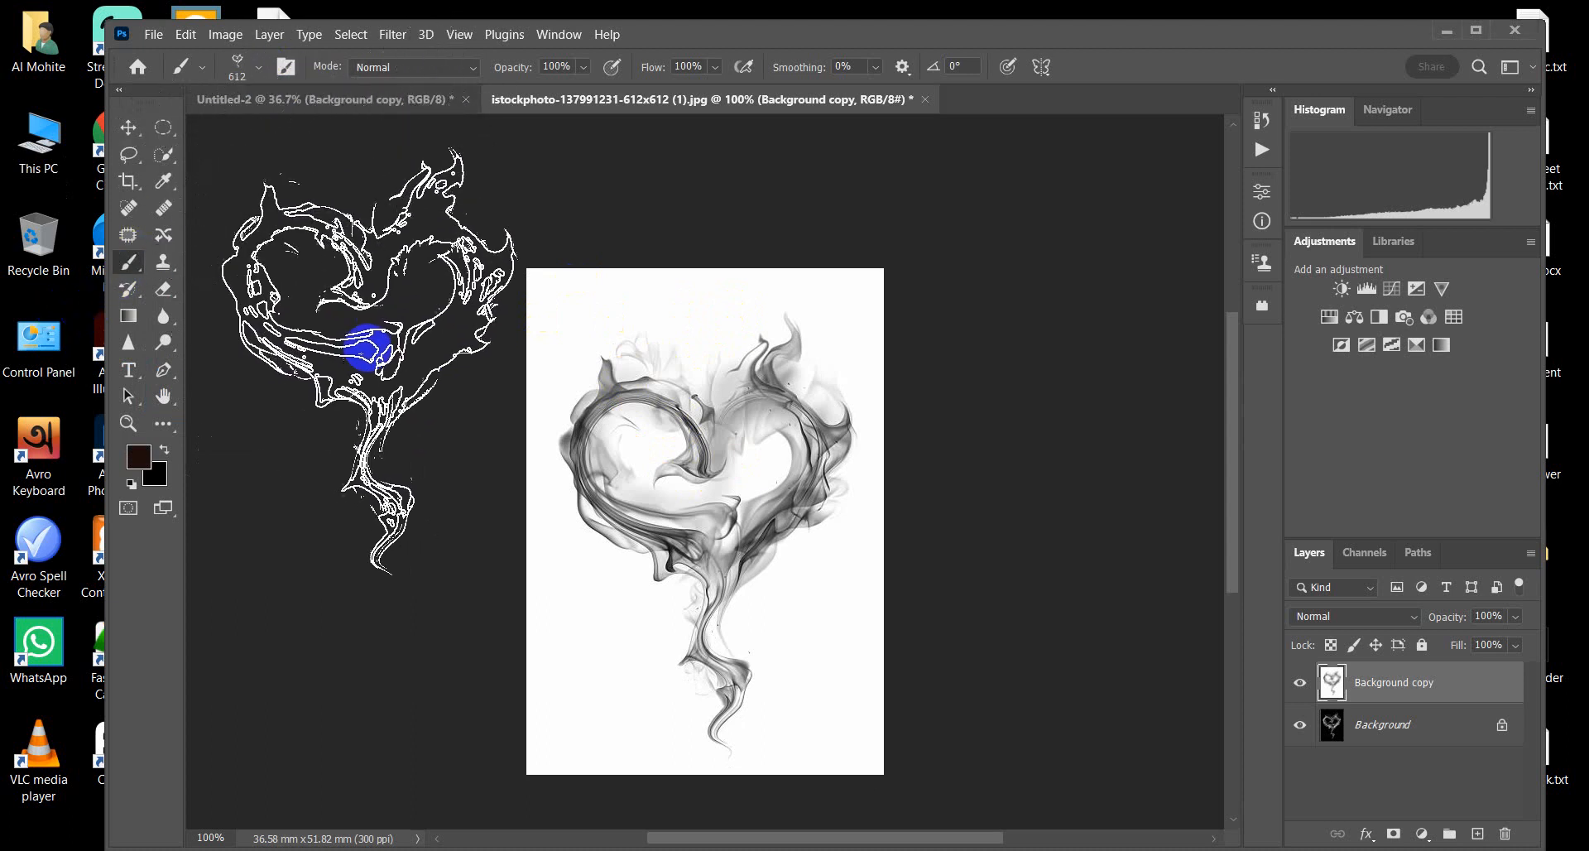
pyautogui.click(259, 69)
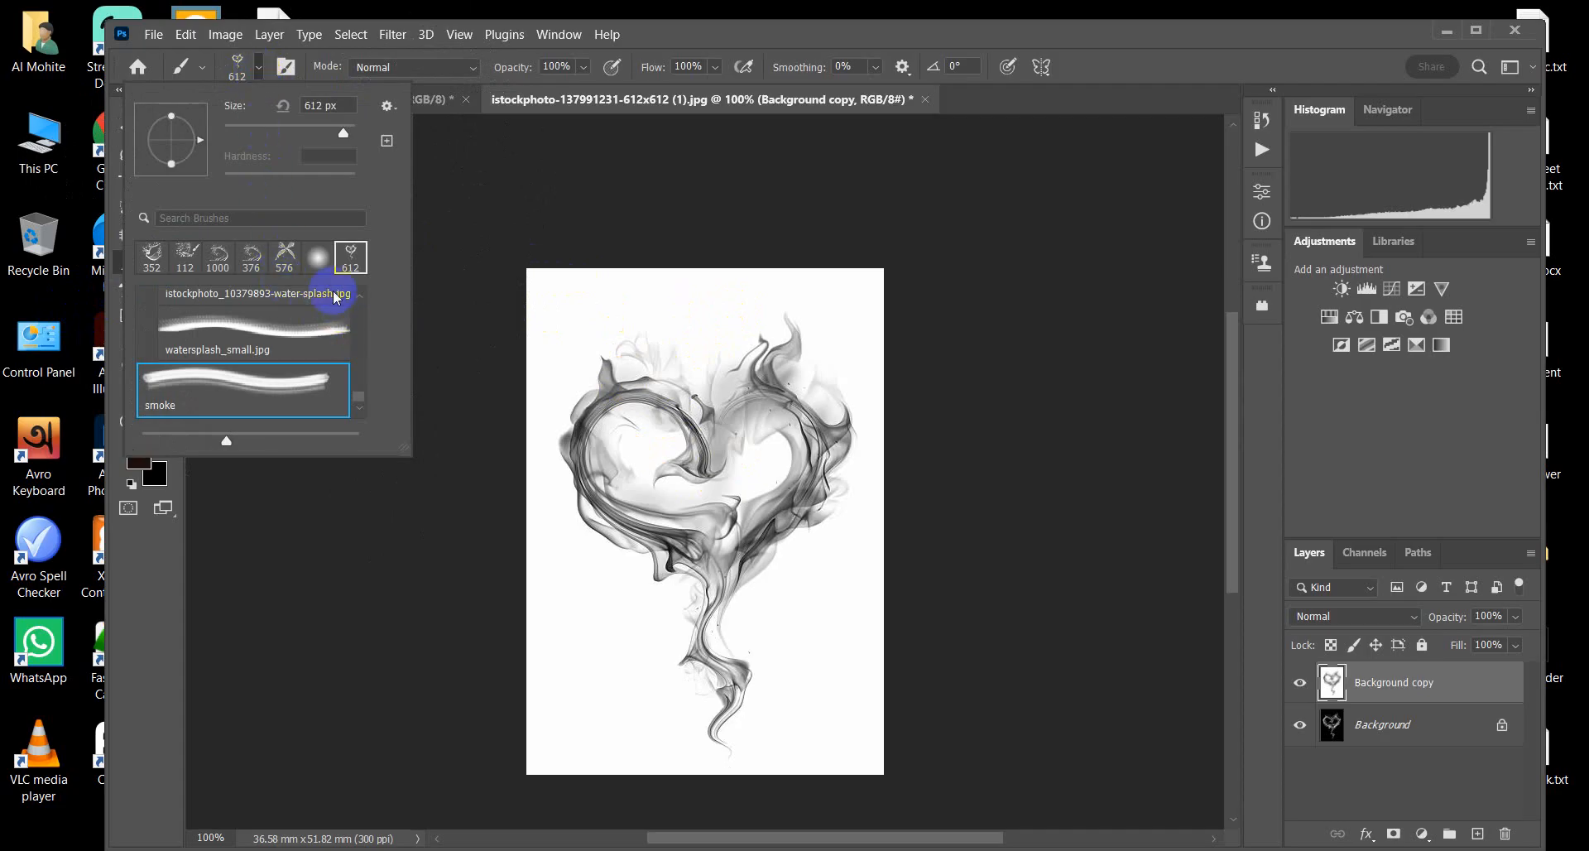
pyautogui.click(317, 257)
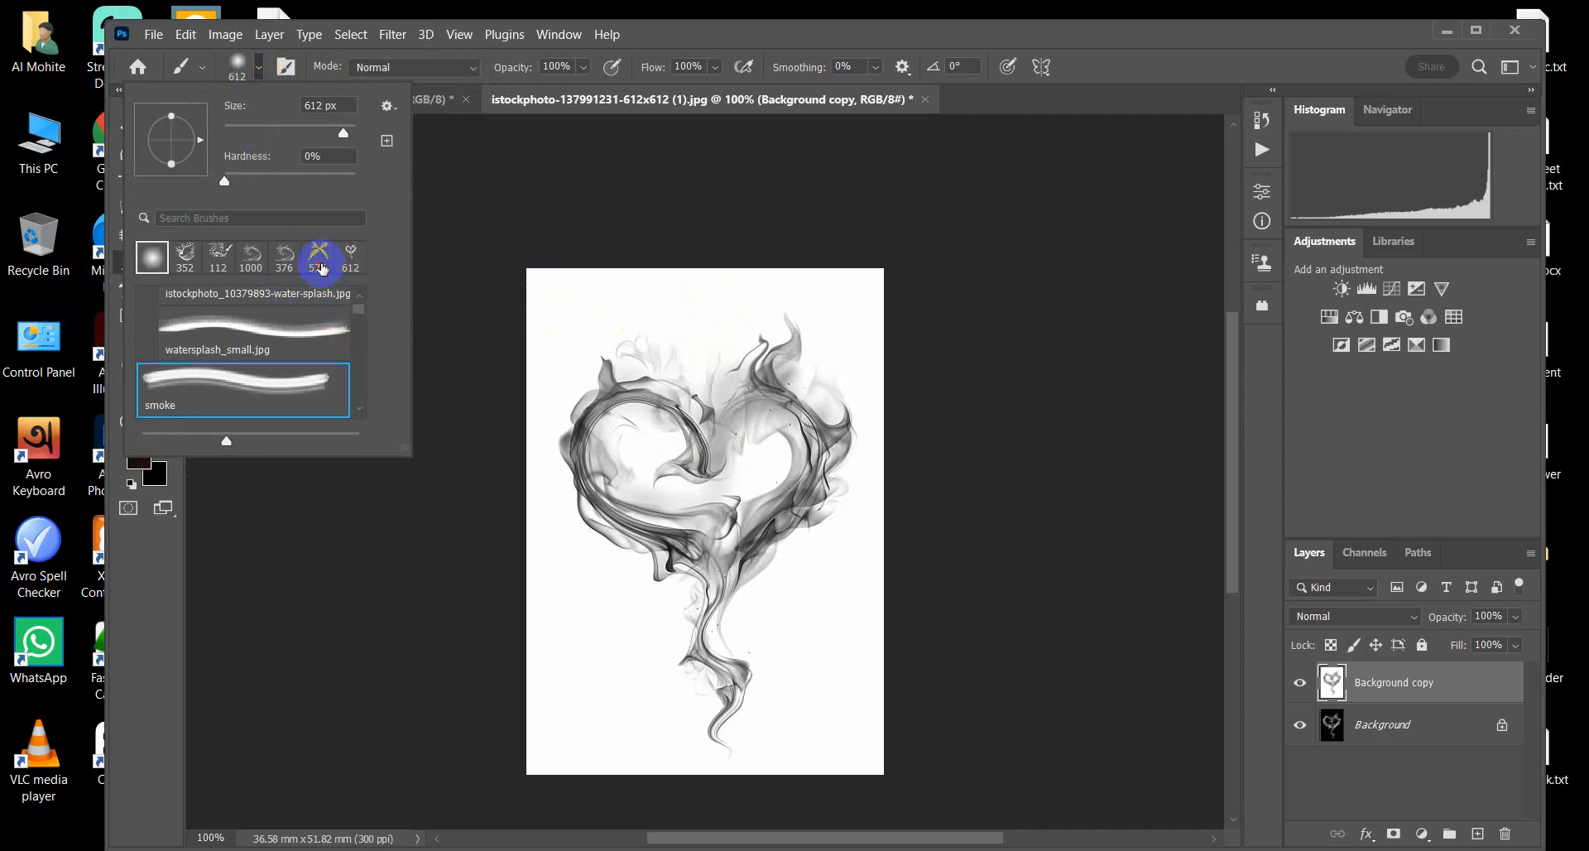
pyautogui.click(256, 69)
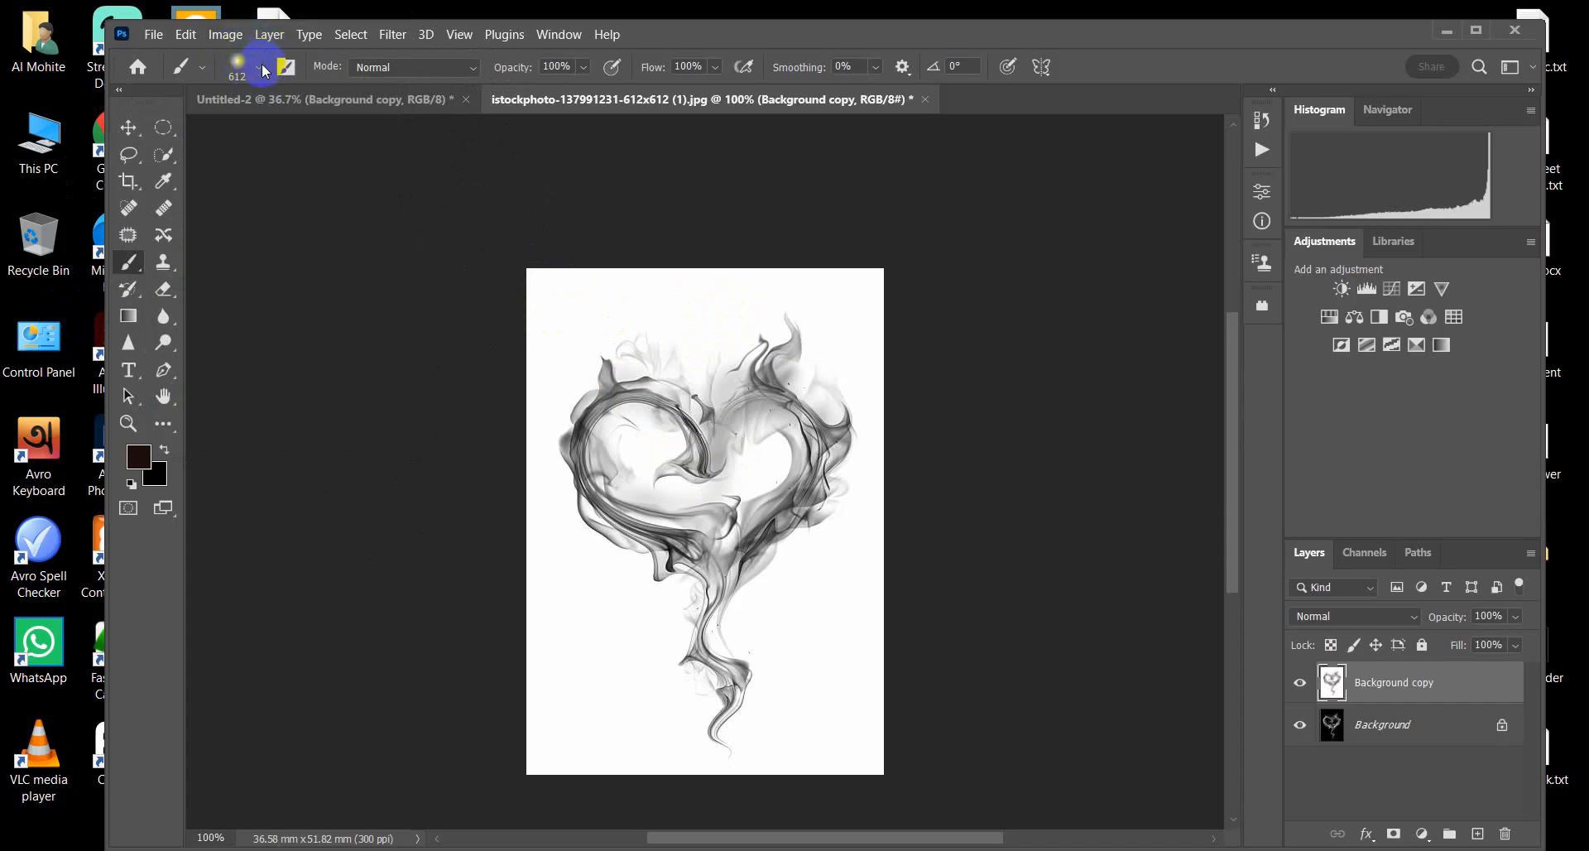
# Step: Choose the smoke preset again at the end of the brush list
pyautogui.click(261, 67)
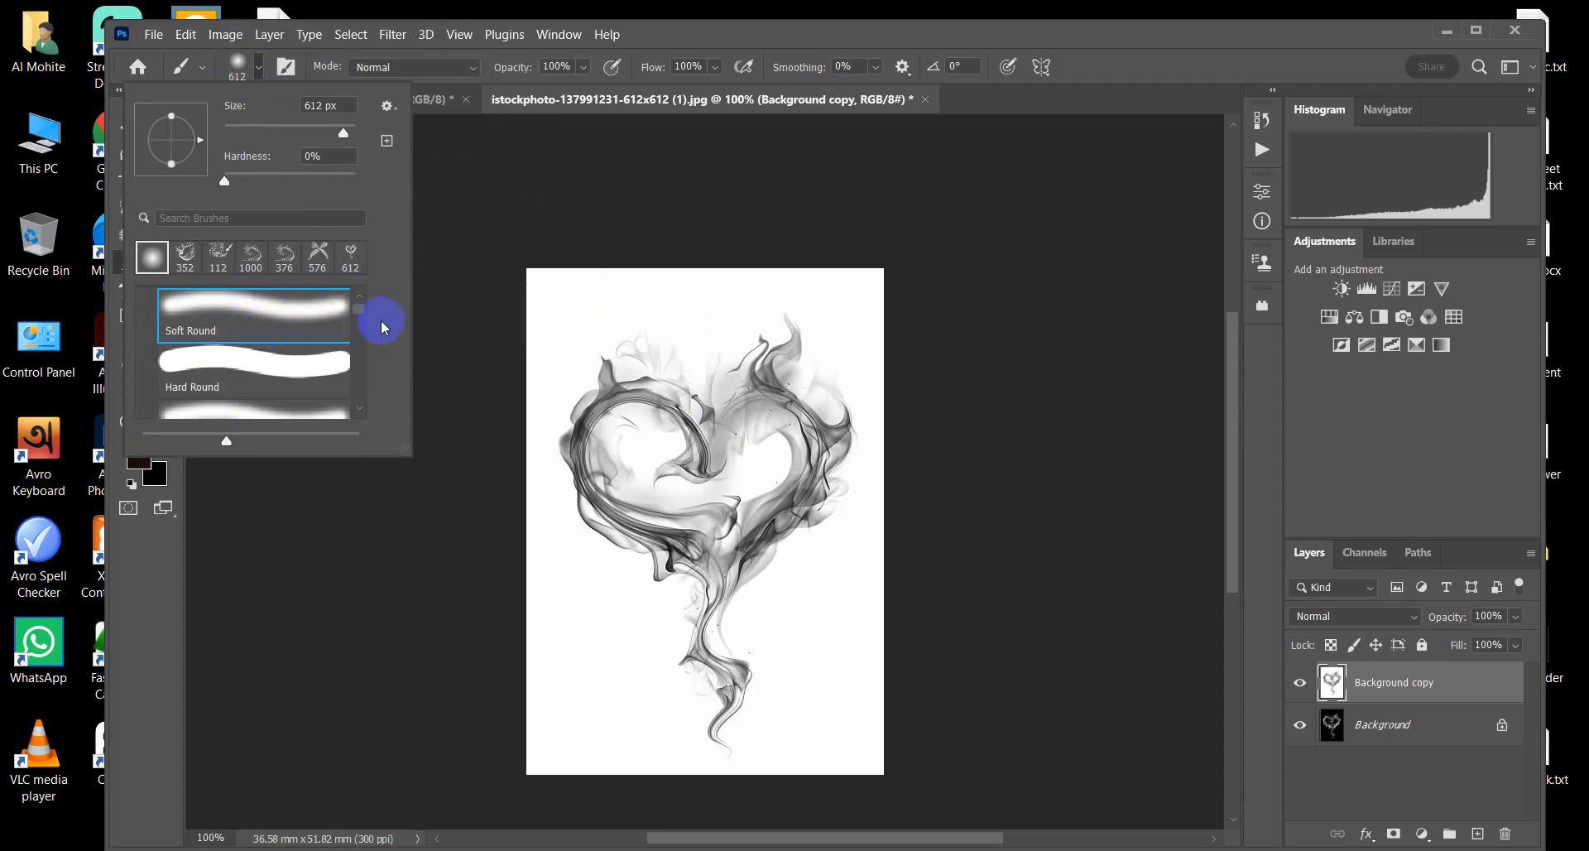
pyautogui.moveTo(360, 314); pyautogui.dragTo(365, 412)
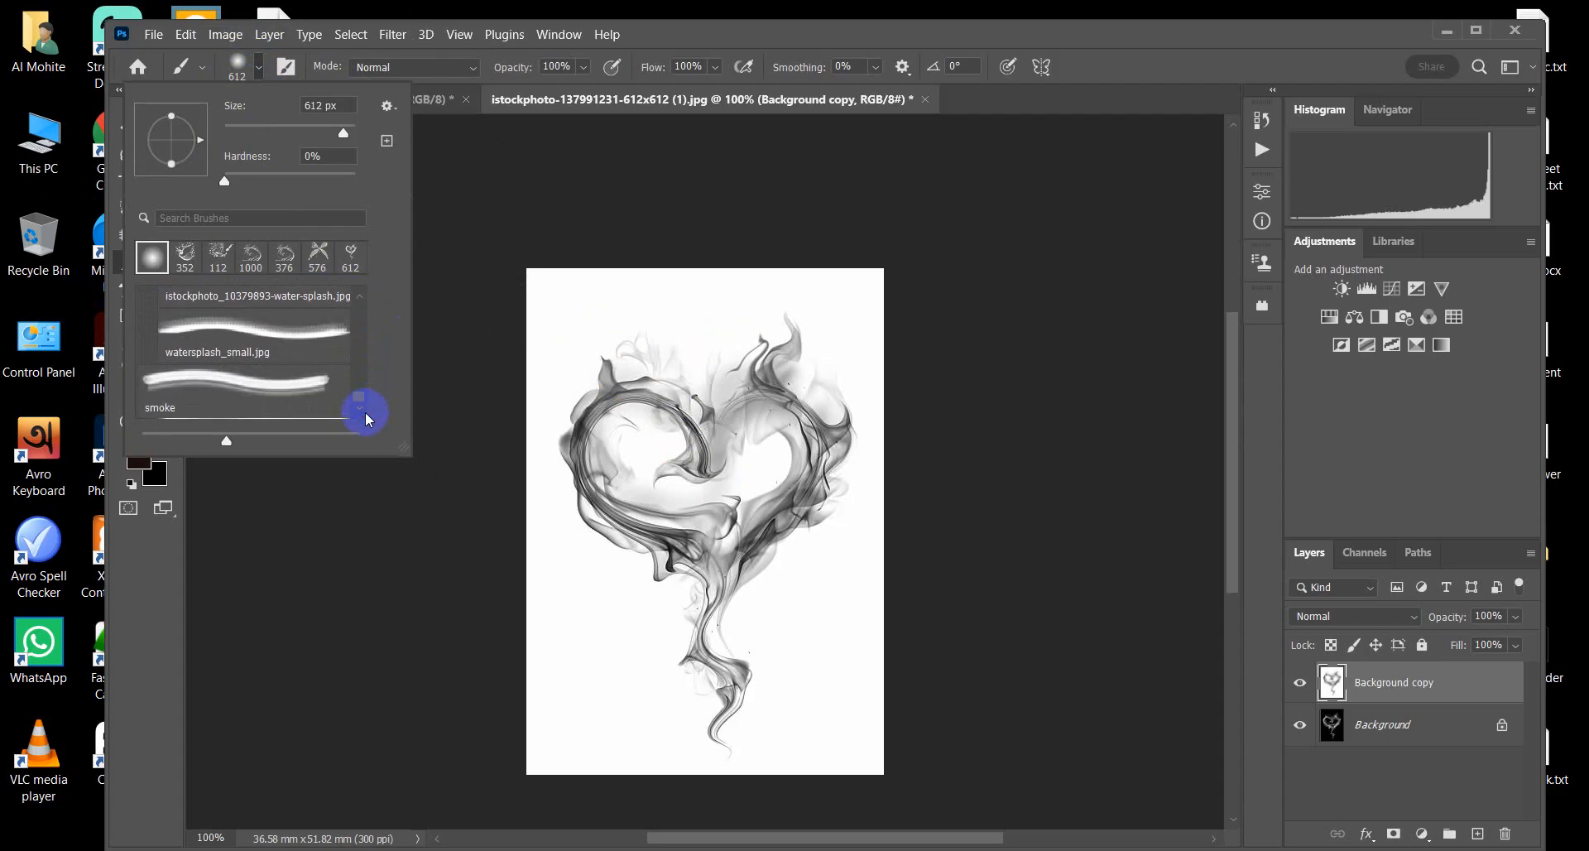
pyautogui.click(213, 381)
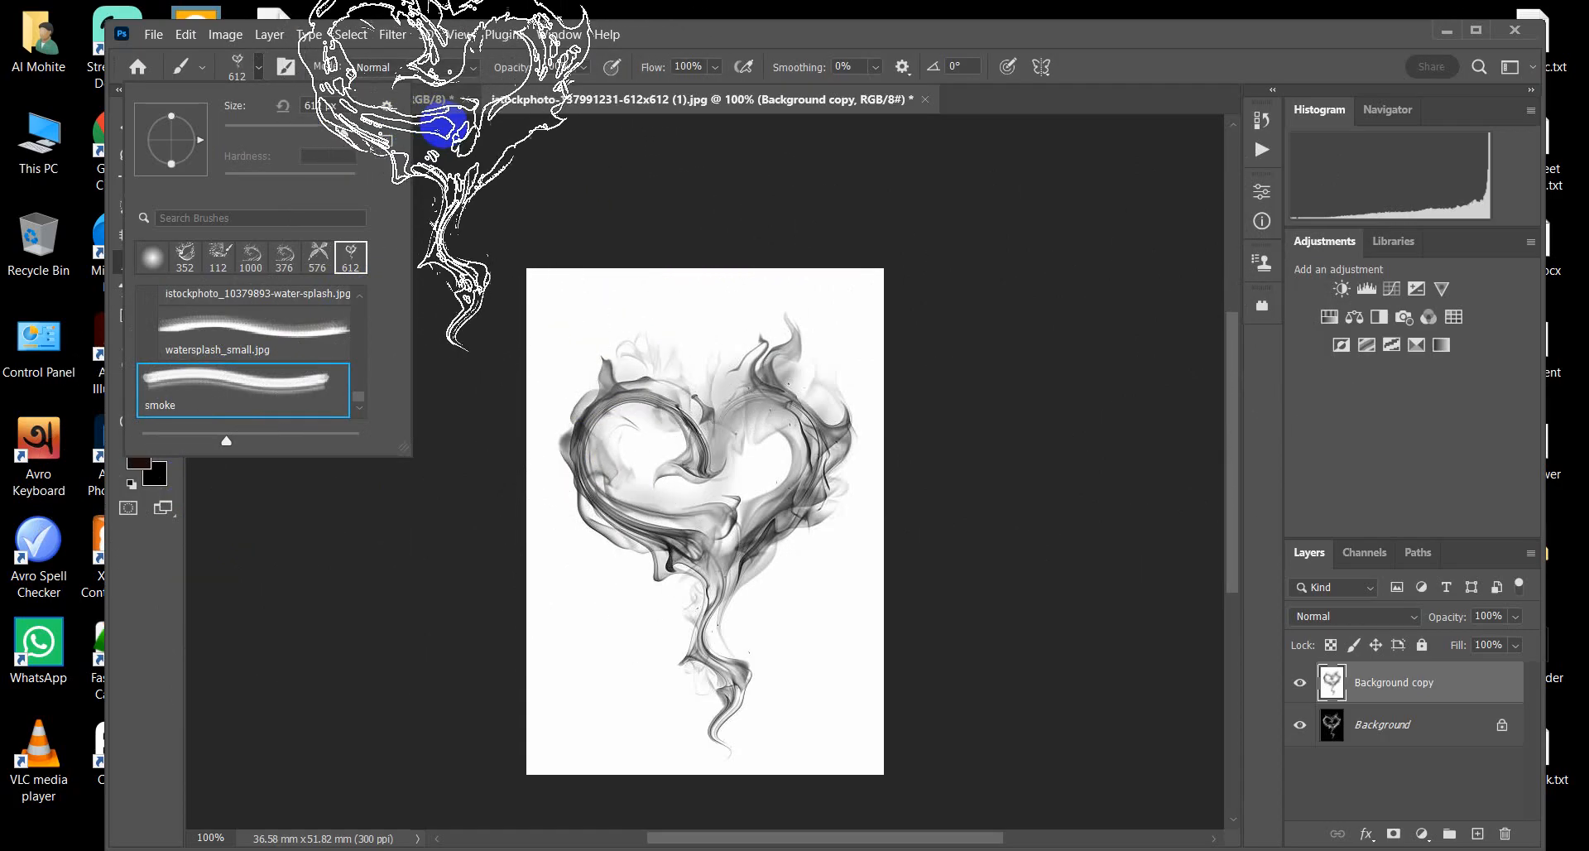
pyautogui.click(161, 542)
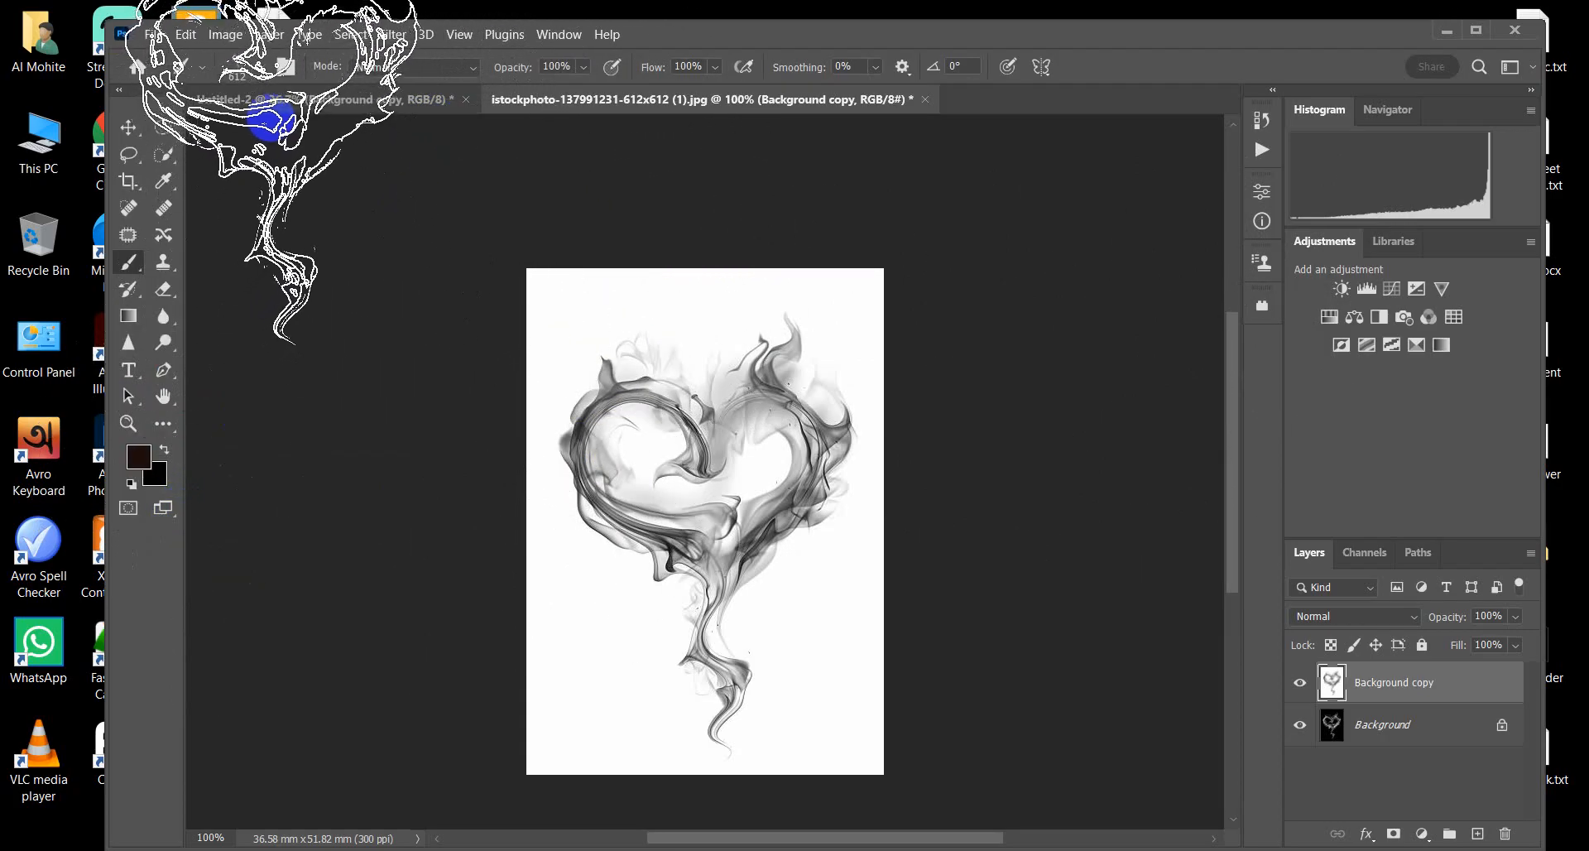
# Step: Switch to the Untitled-2 document and create a new layer above the coffee cup layer
pyautogui.click(285, 96)
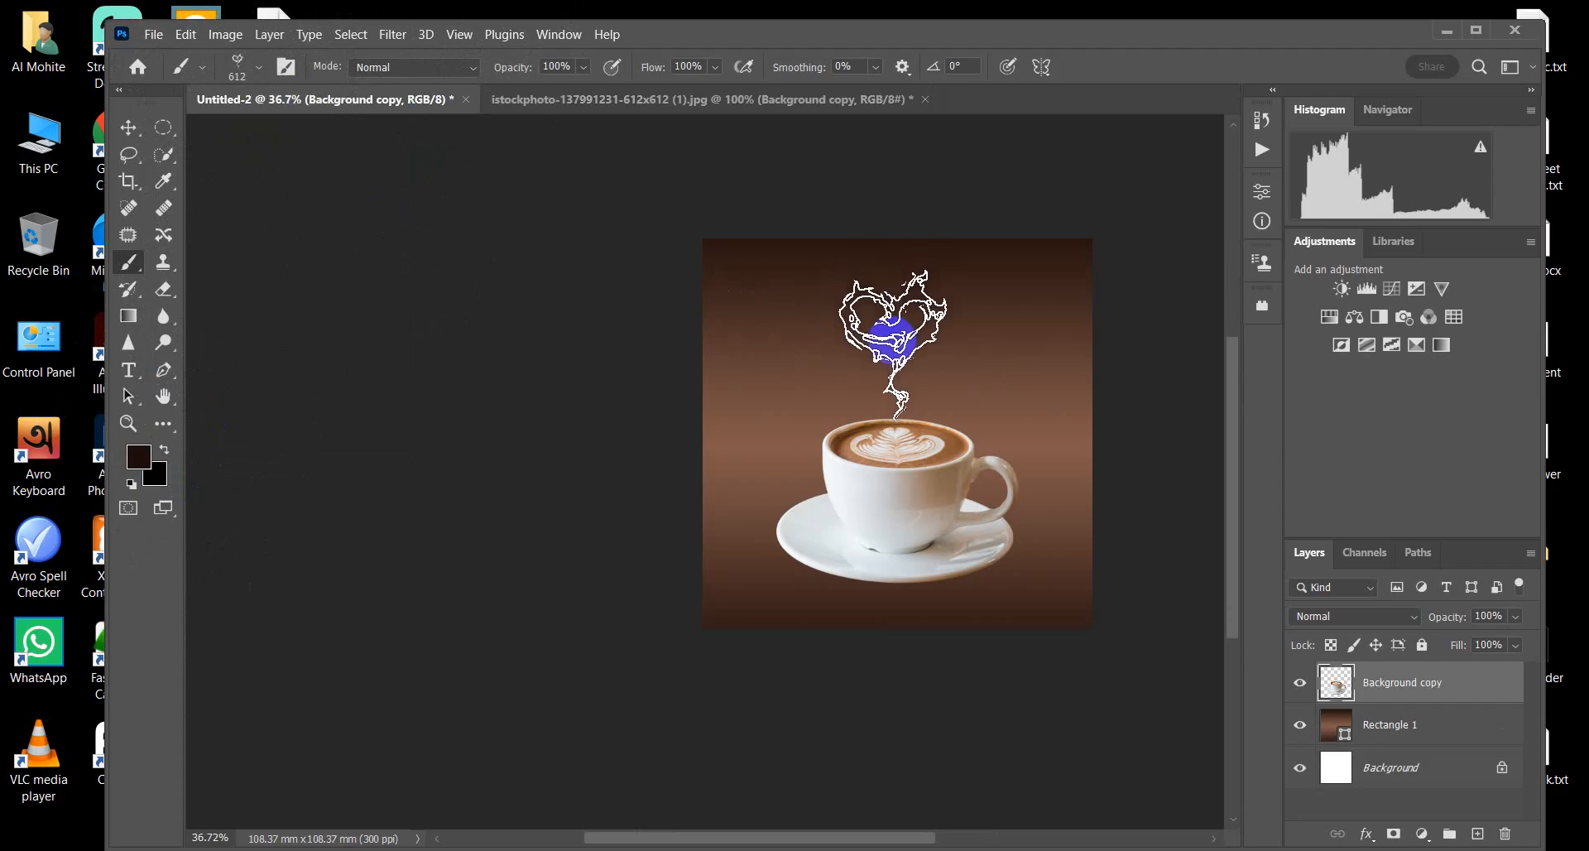
pyautogui.scroll(1, 902, 364)
pyautogui.scroll(4, 905, 365)
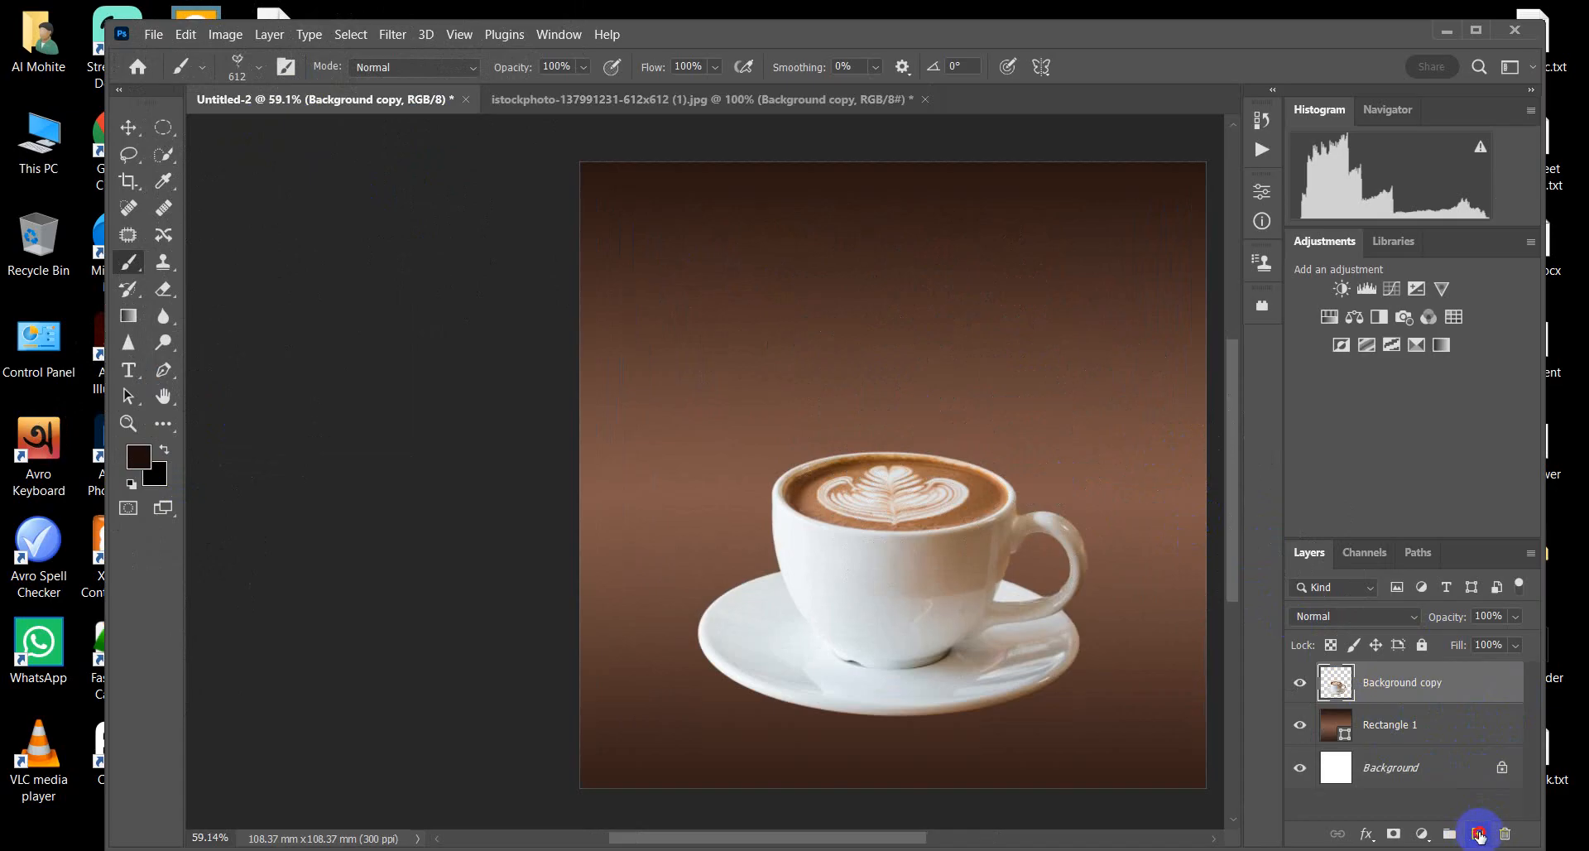
pyautogui.click(1476, 835)
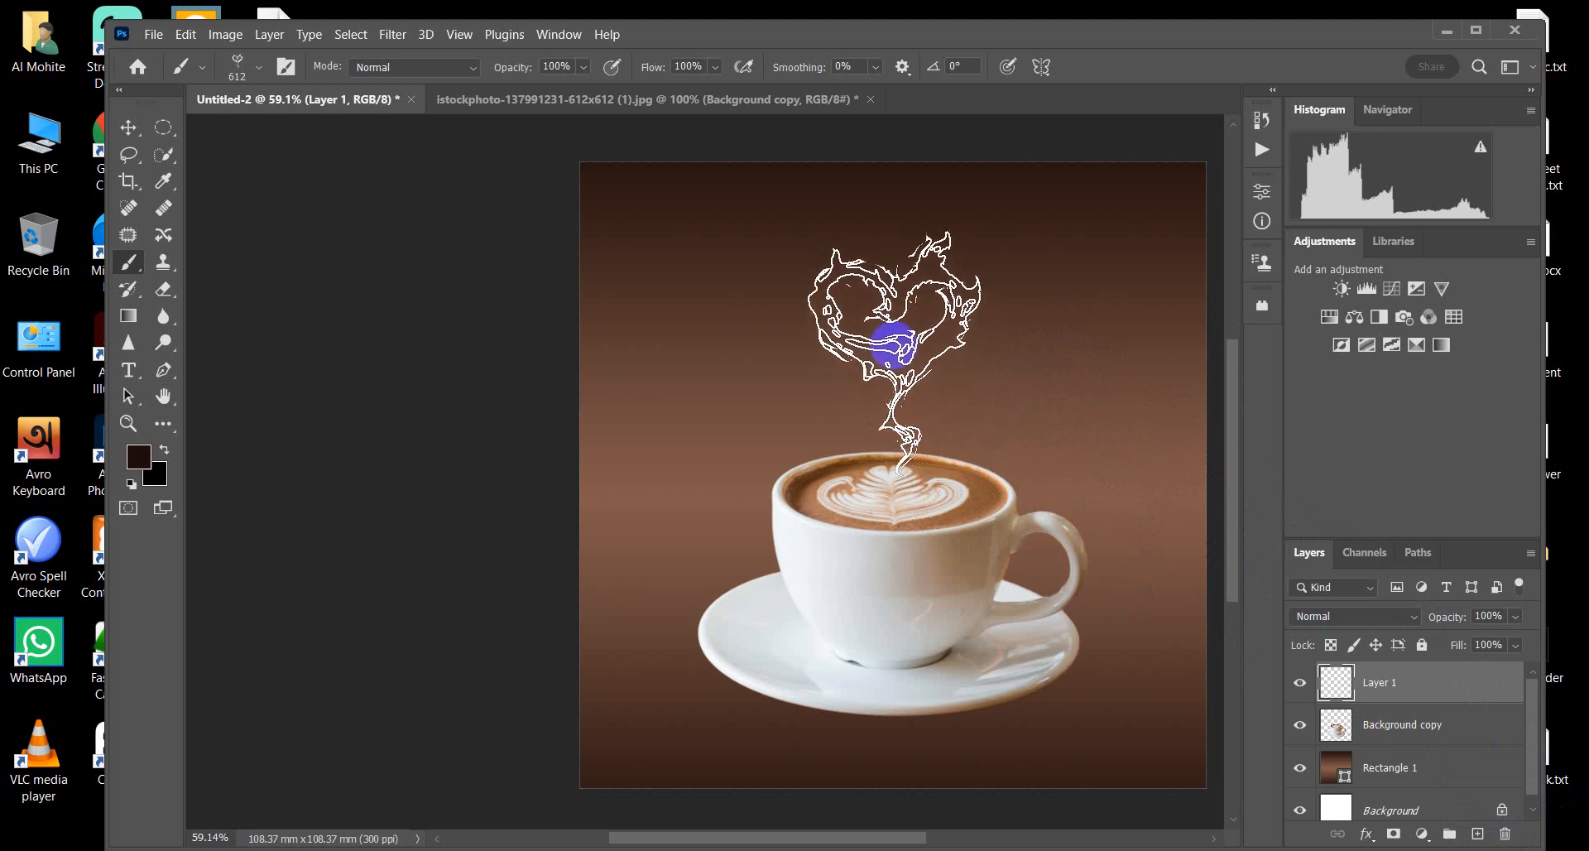
# Step: Reset the colours to default, make white the foreground colour, and stamp the heart-shaped smoke once above the coffee cup
pyautogui.click(882, 339)
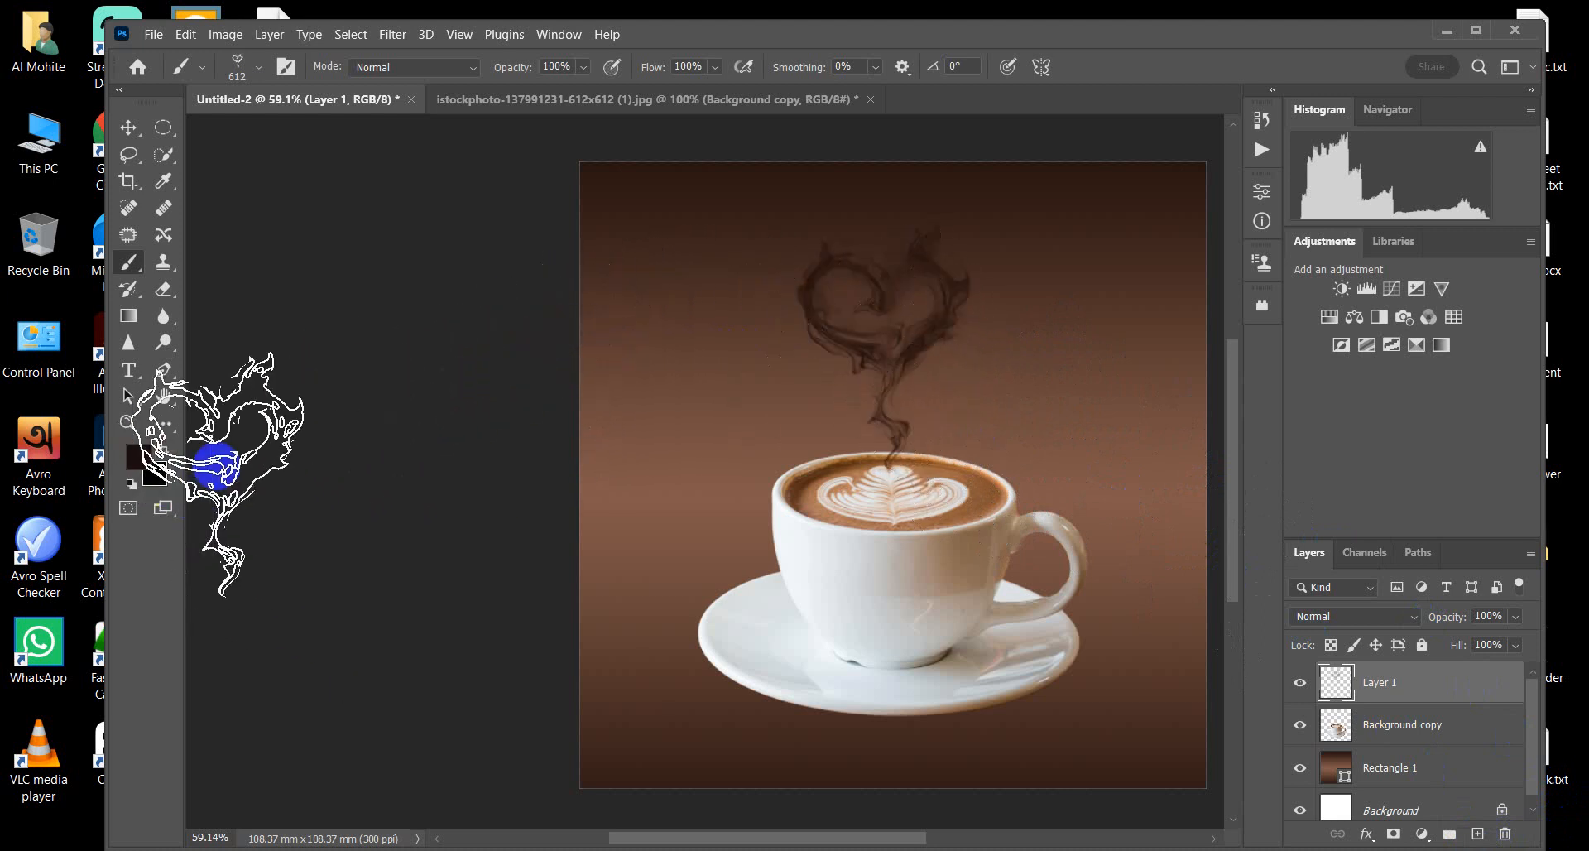
pyautogui.hotkey('ctrl', 'z')
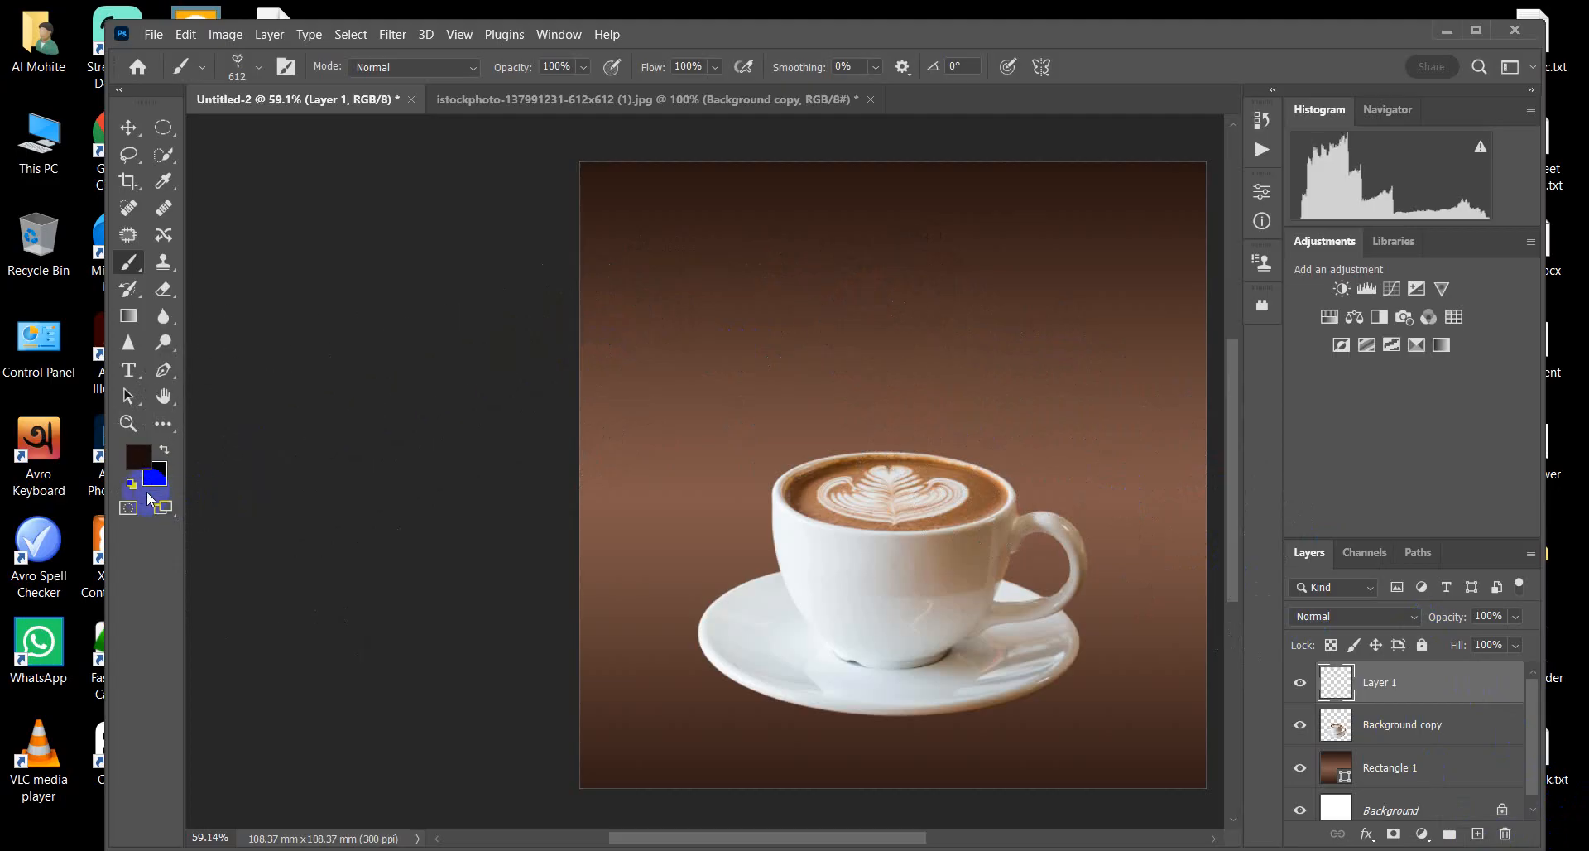
pyautogui.click(131, 484)
pyautogui.click(164, 450)
pyautogui.click(913, 319)
pyautogui.click(880, 332)
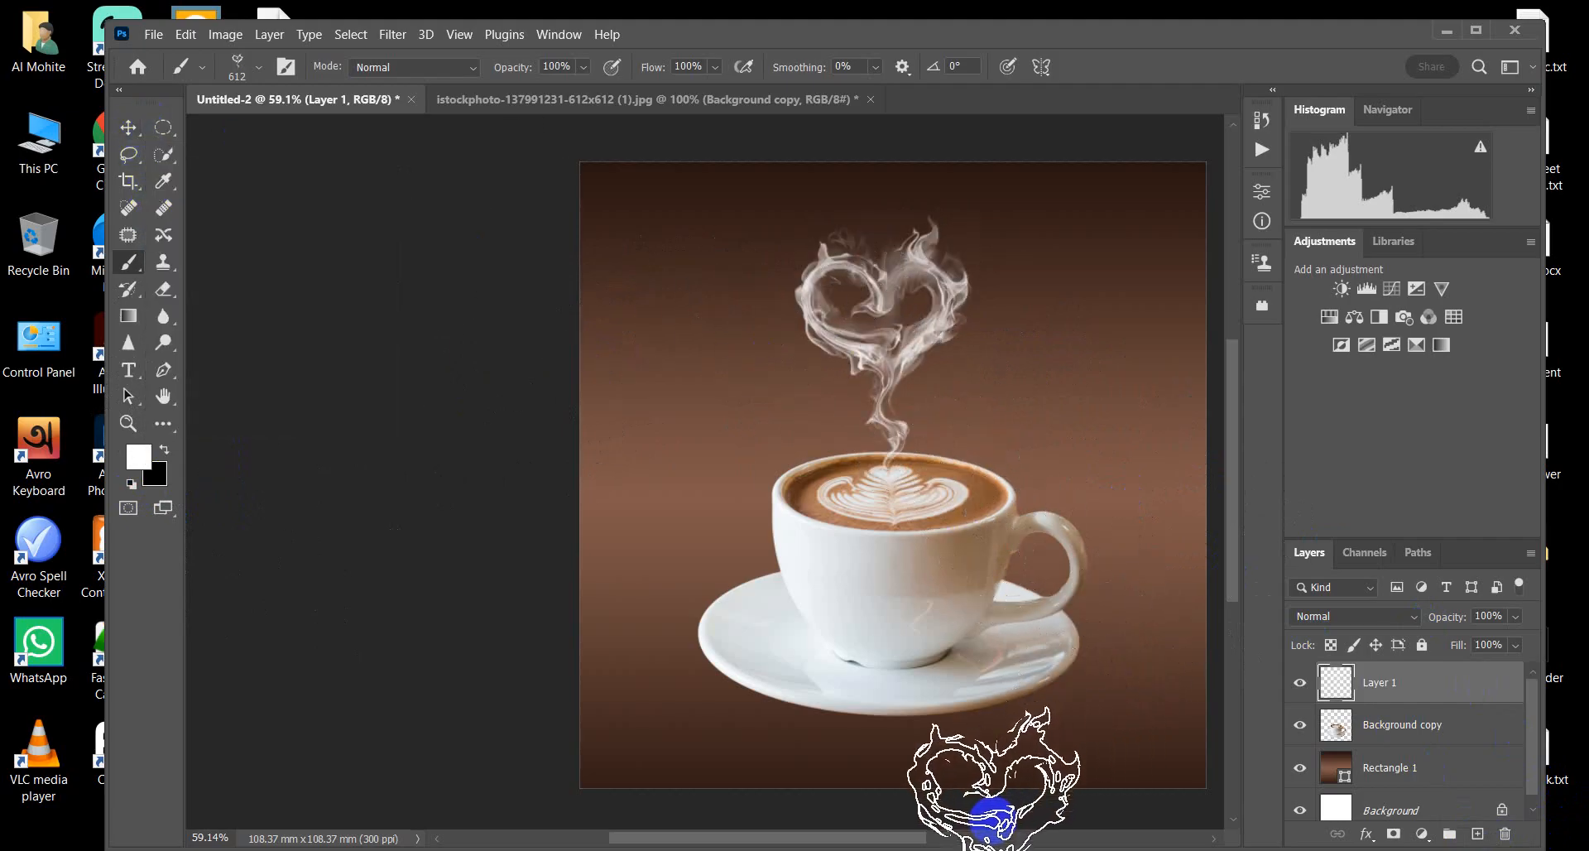
# Step: Move the smoke on Layer 1 down with Free Transform so its tail reaches into the coffee
pyautogui.scroll(-1, 1413, 763)
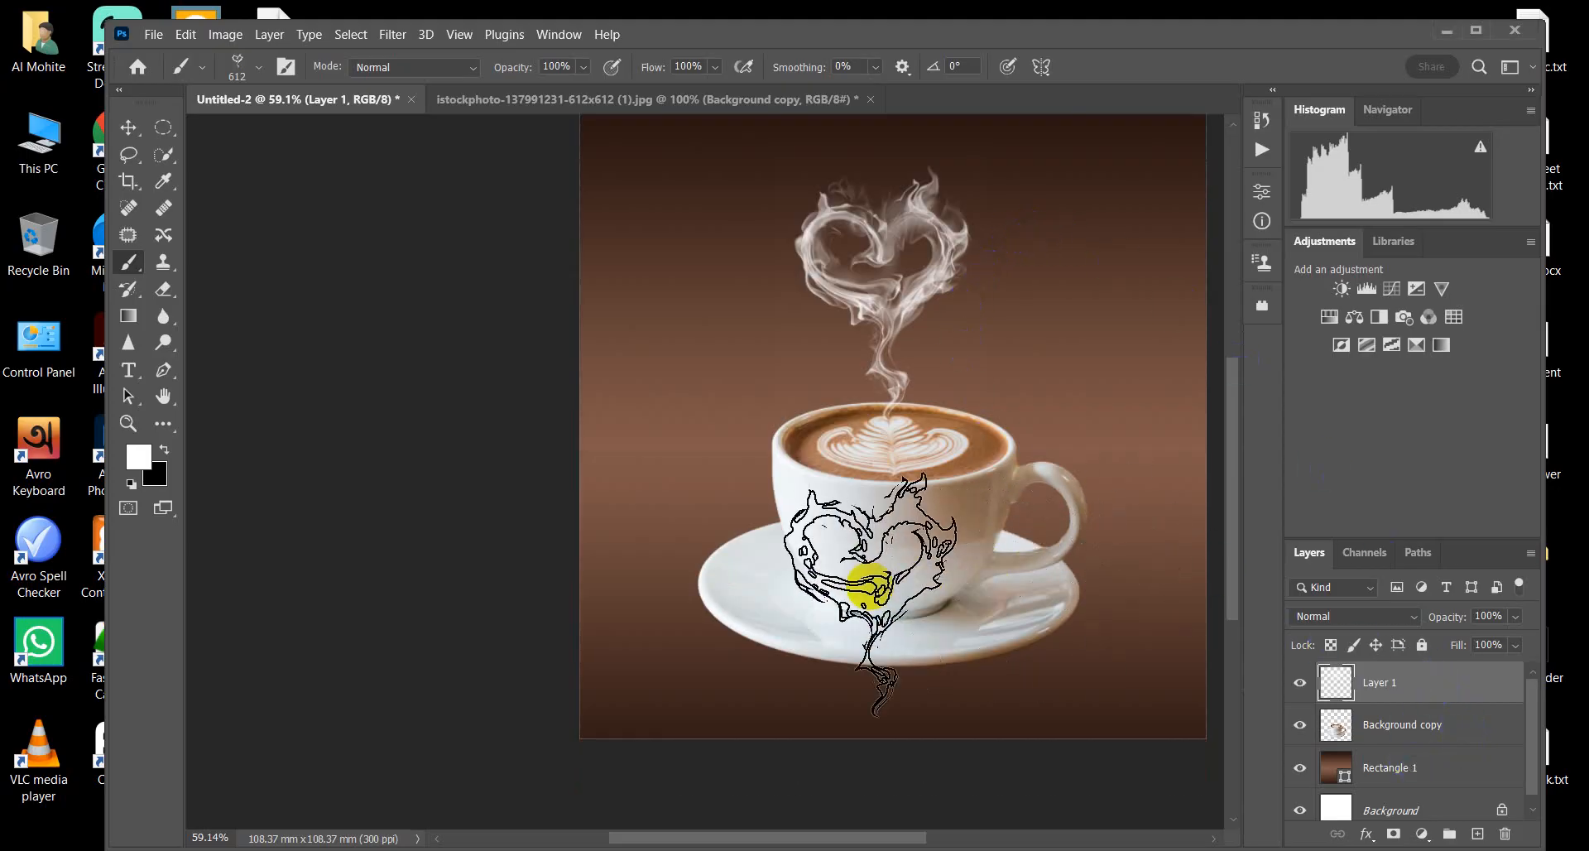
pyautogui.scroll(-2, 852, 589)
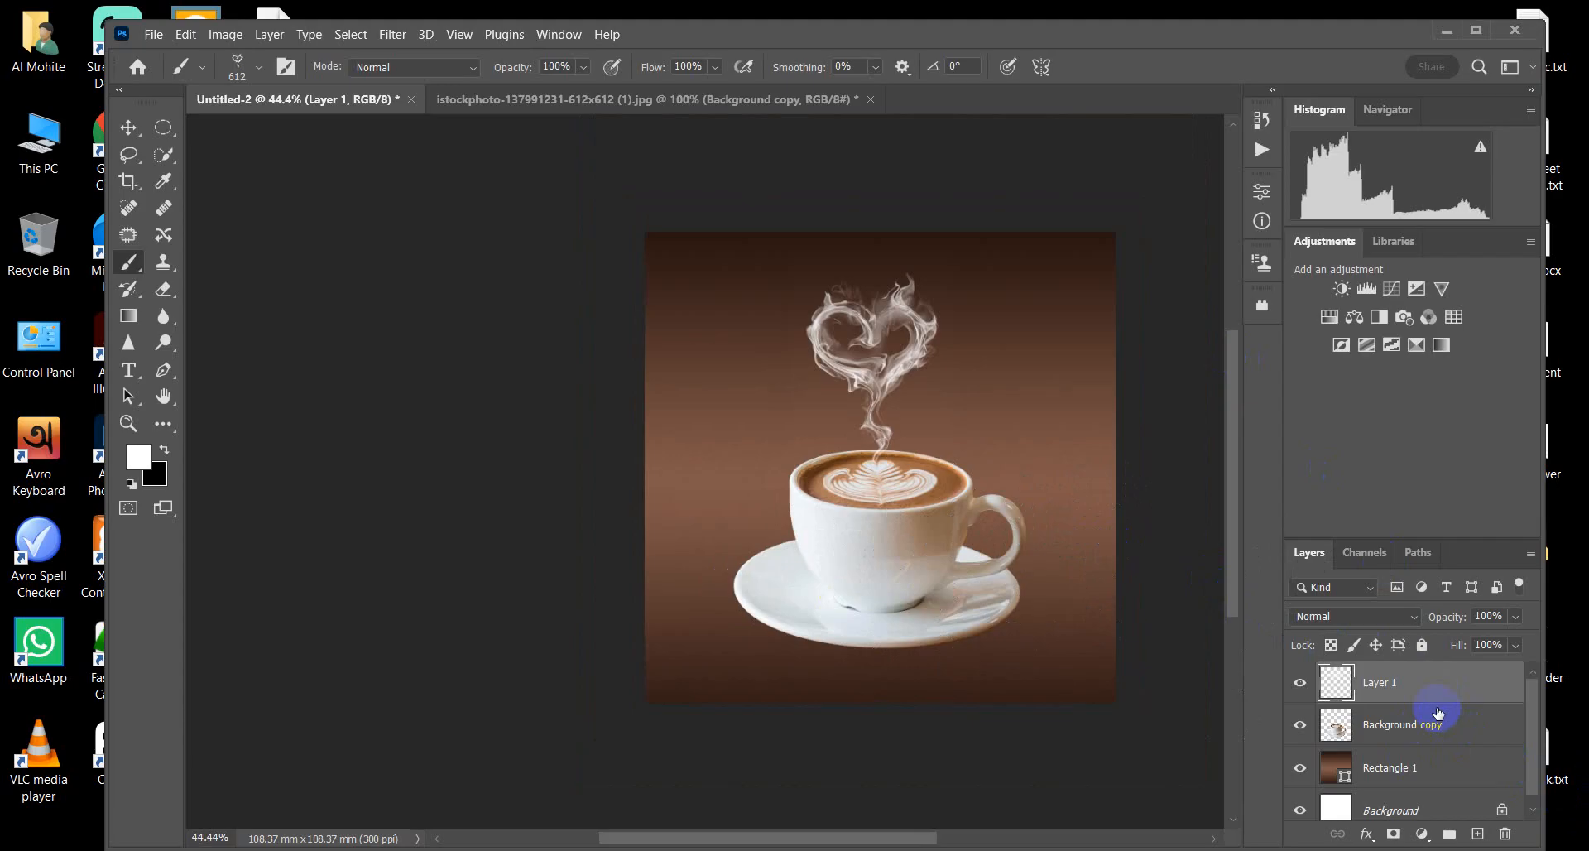
pyautogui.hotkey('ctrl', 't')
pyautogui.moveTo(875, 366); pyautogui.dragTo(875, 400)
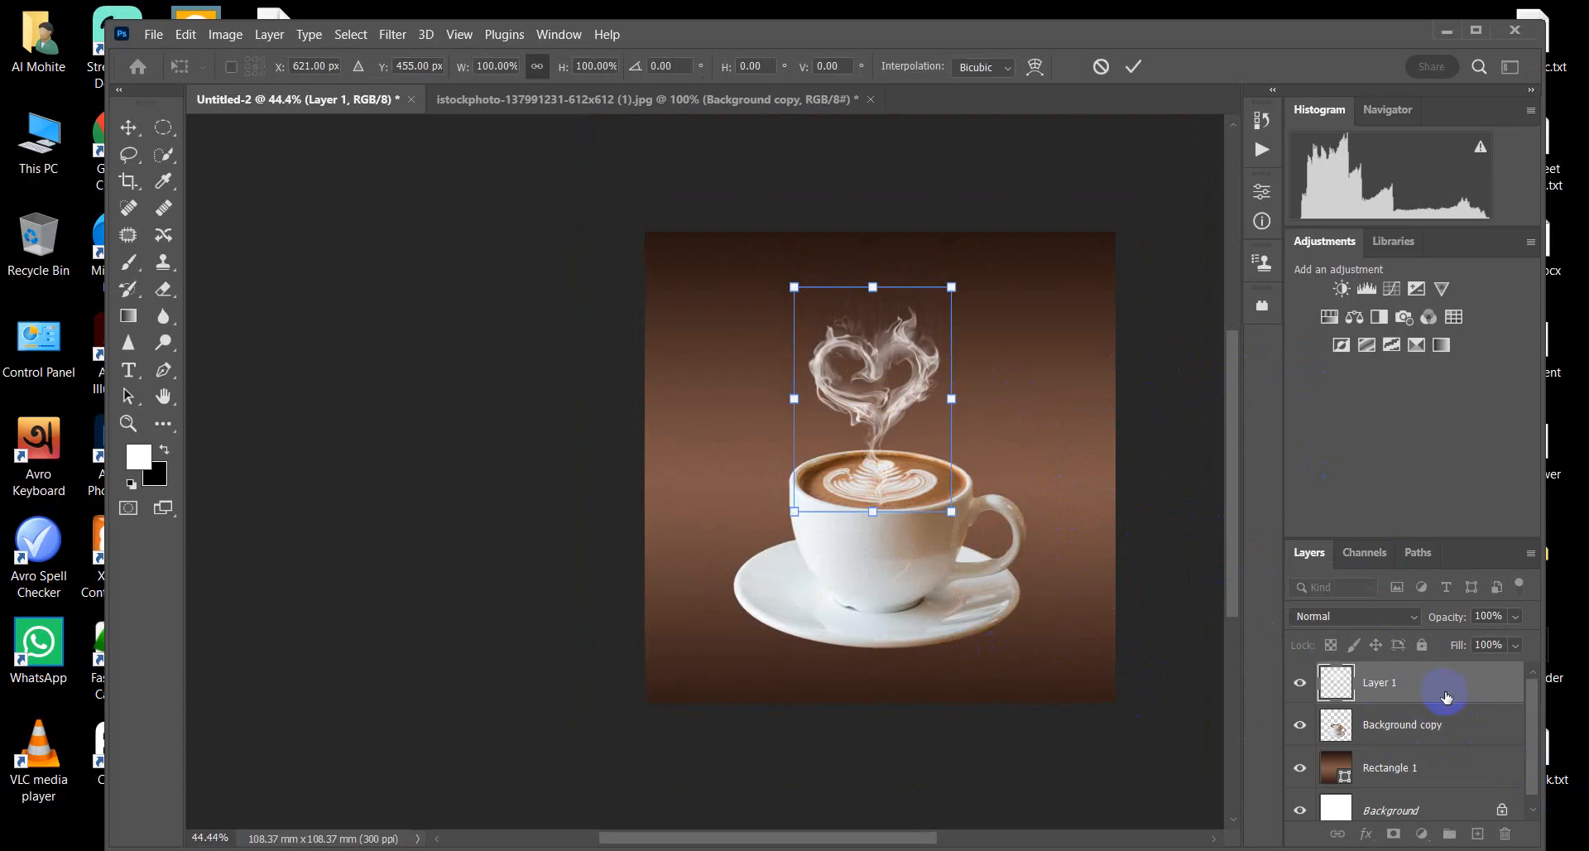
# Step: Transform the smoke and cup layers together, moving them 50 px down and scaling them to about 89%
pyautogui.keyDown('shift'); pyautogui.click(1419, 728); pyautogui.keyUp('shift')
pyautogui.hotkey('ctrl', 't')
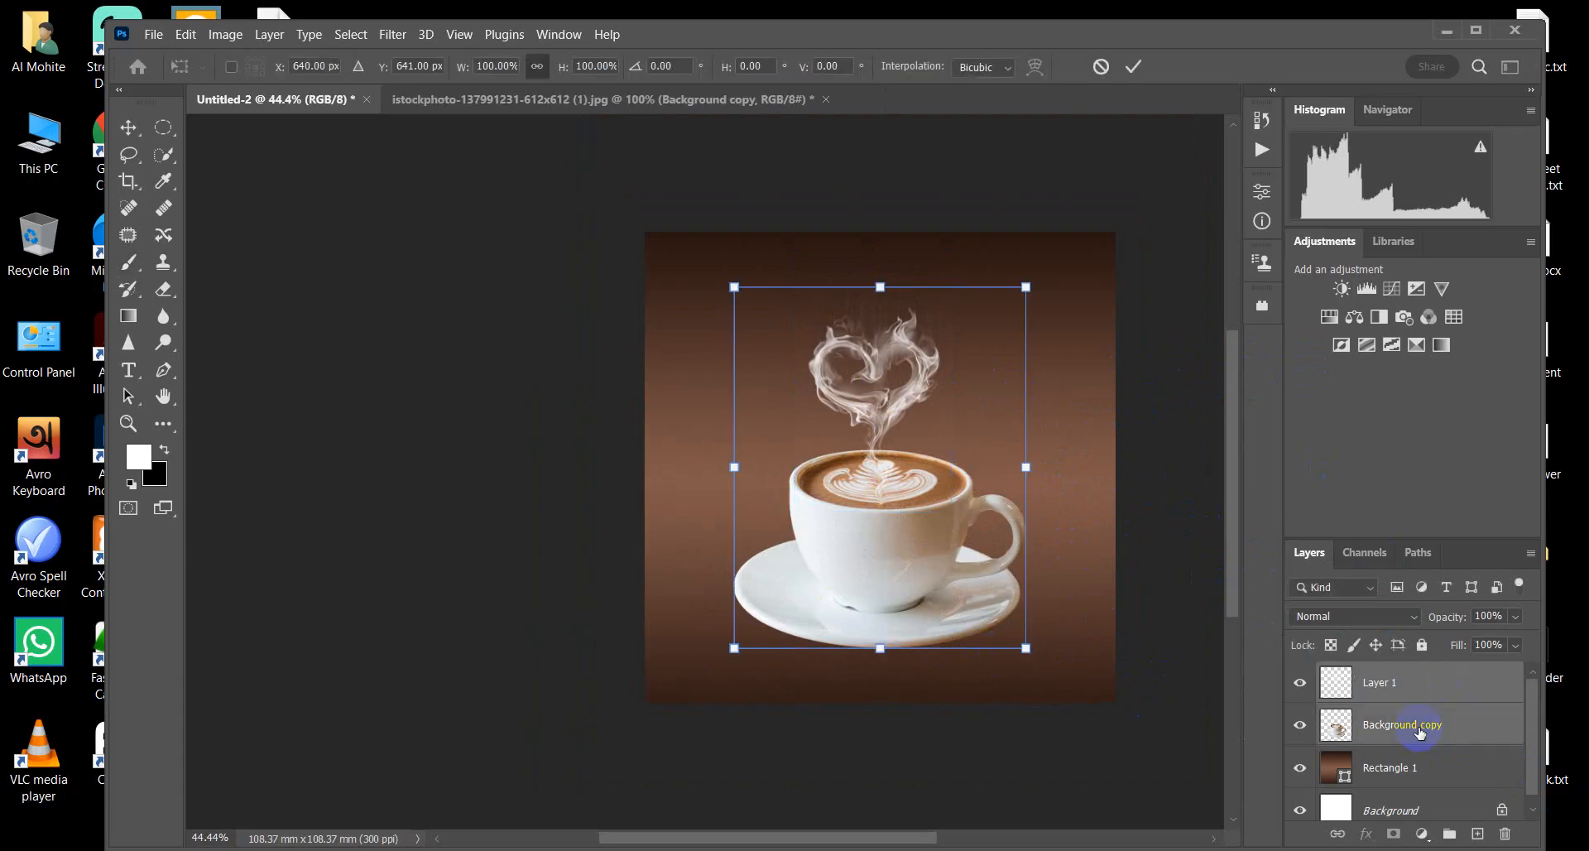
pyautogui.hotkey('shift', 'Down')
pyautogui.hotkey('shift', 'Down')
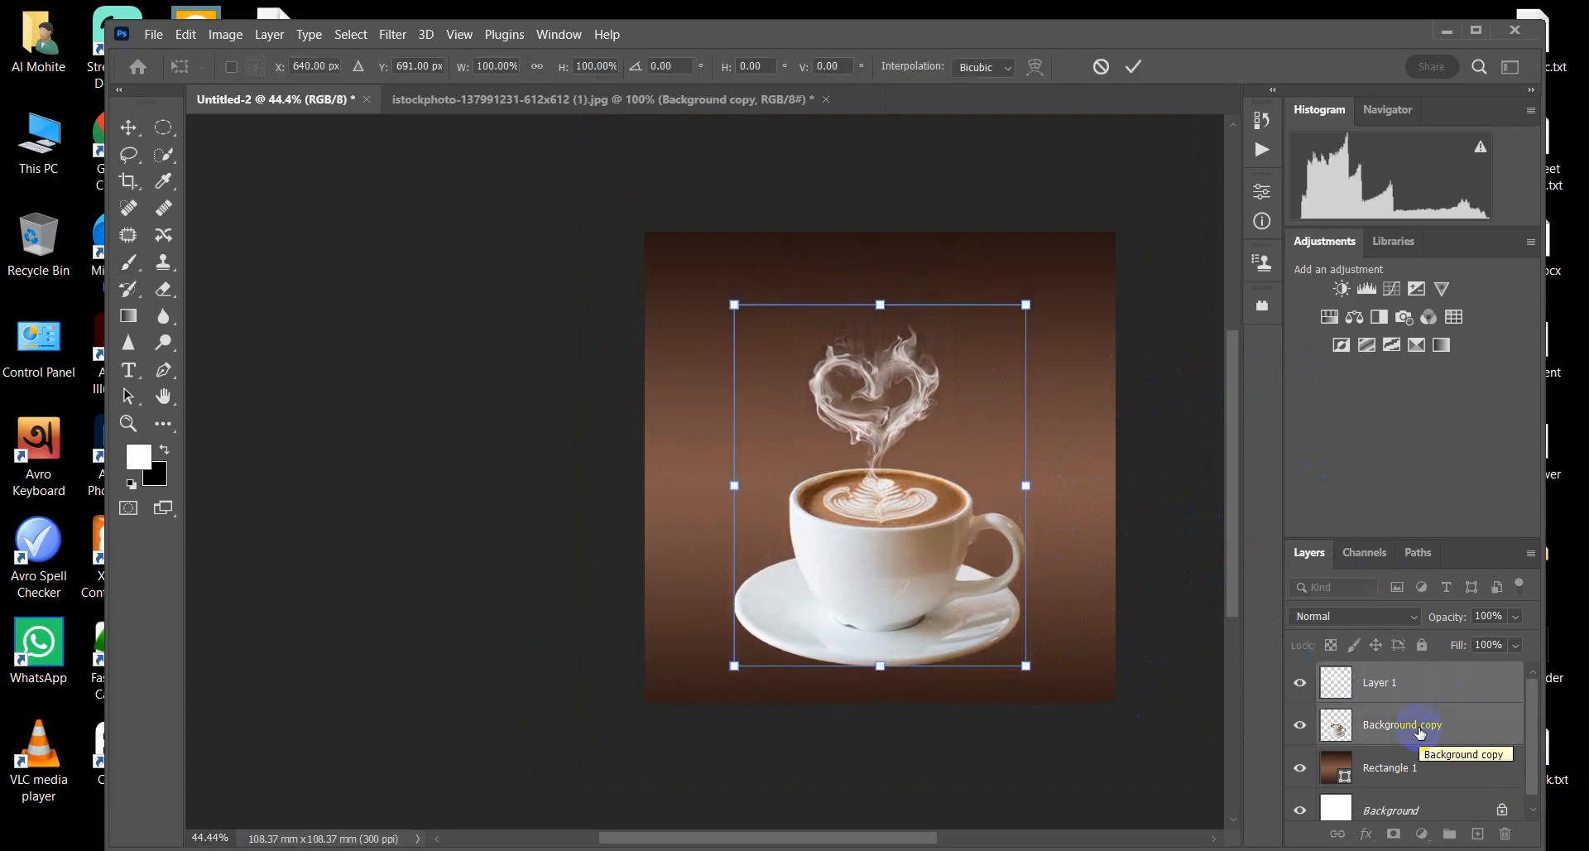
pyautogui.moveTo(1026, 666); pyautogui.dragTo(1009, 646)
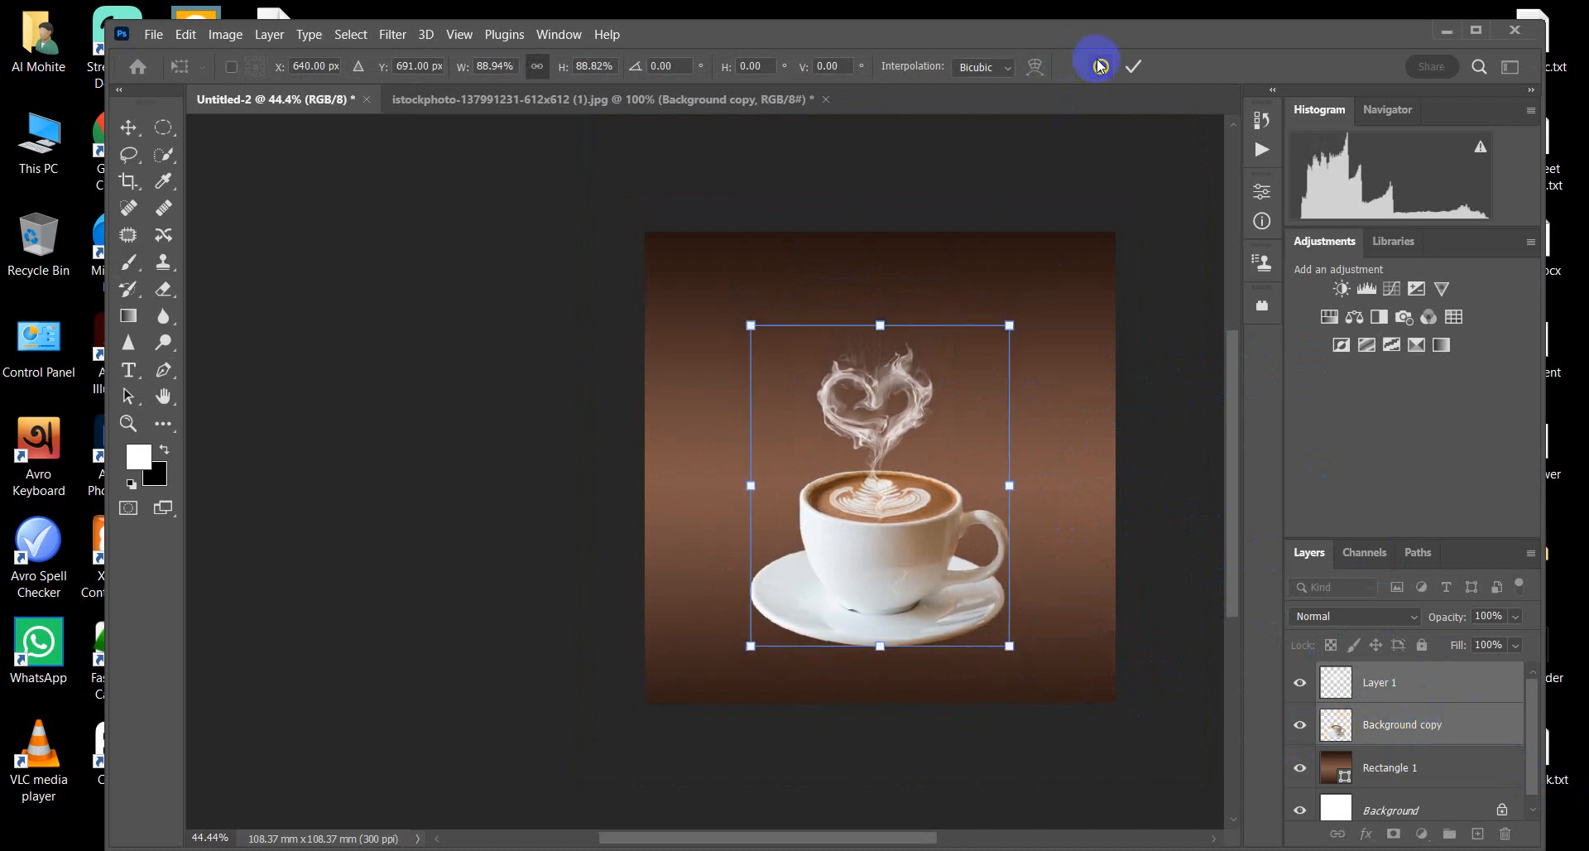
pyautogui.click(1129, 69)
pyautogui.press('b')
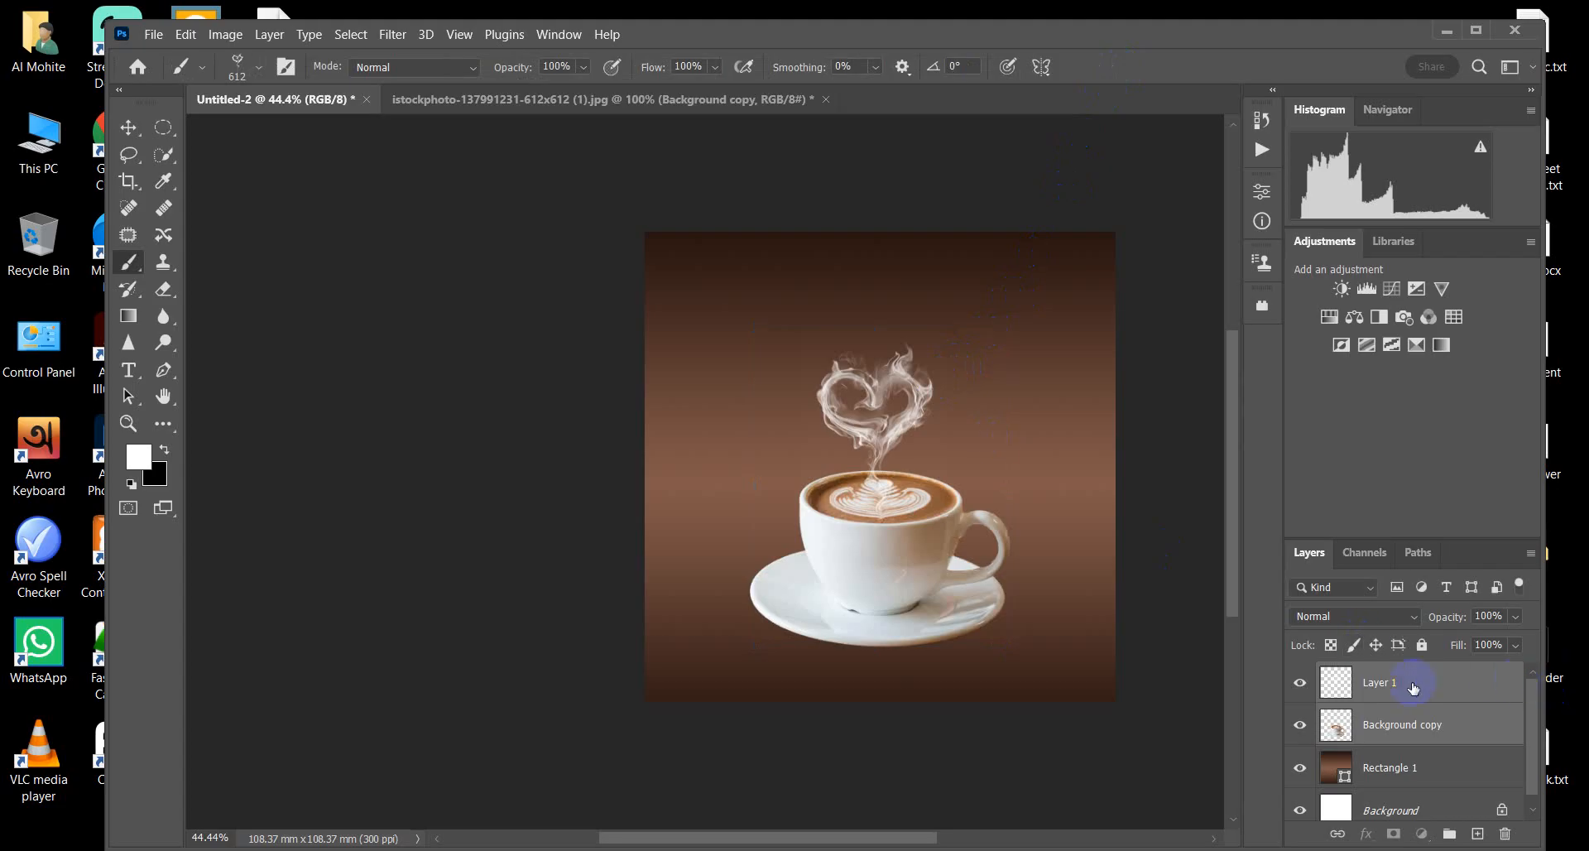
# Step: Enlarge the smoke on Layer 1 to about 136% and move it slightly up, centred over the cup
pyautogui.click(1411, 685)
pyautogui.hotkey('ctrl', 't')
pyautogui.moveTo(943, 326); pyautogui.dragTo(988, 298)
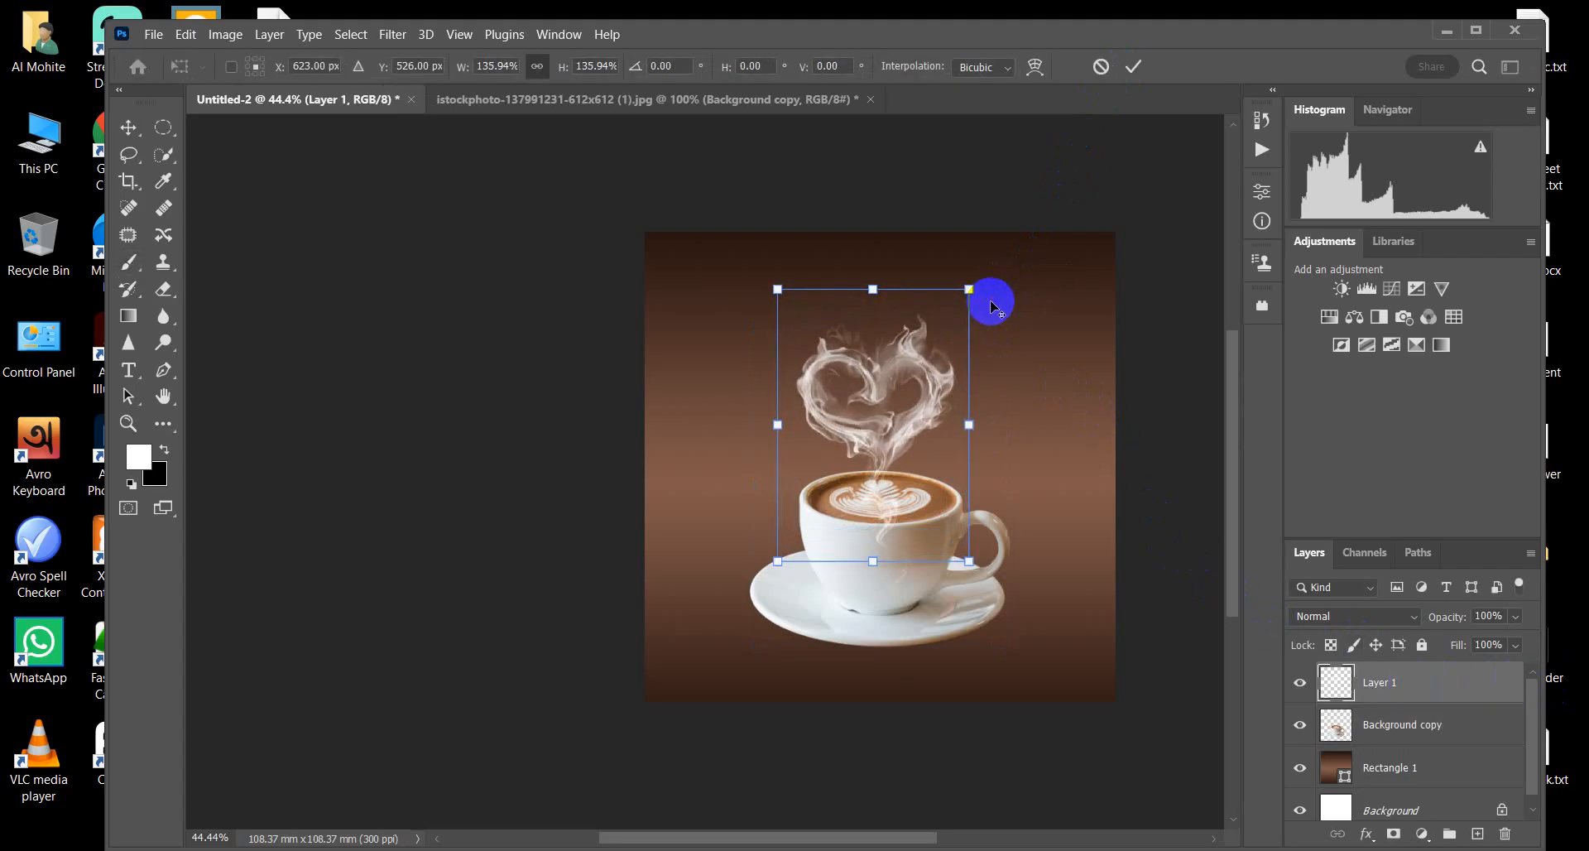
pyautogui.moveTo(908, 431); pyautogui.dragTo(915, 414)
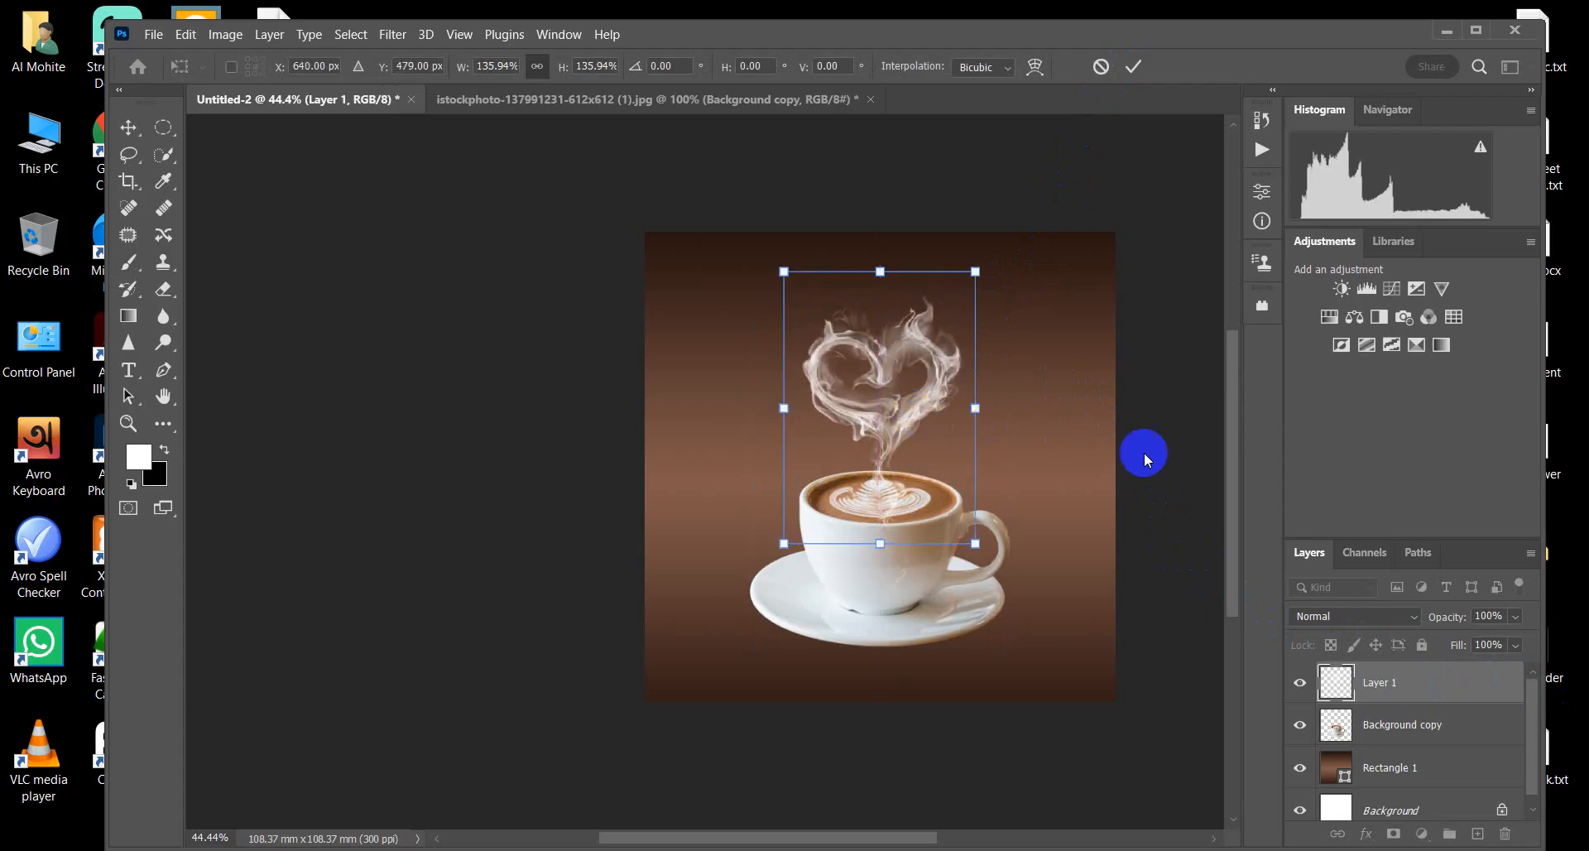
# Step: Erase the smoke's tail where it overlaps the latte art and the front of the cup
pyautogui.click(163, 288)
pyautogui.scroll(5, 922, 521)
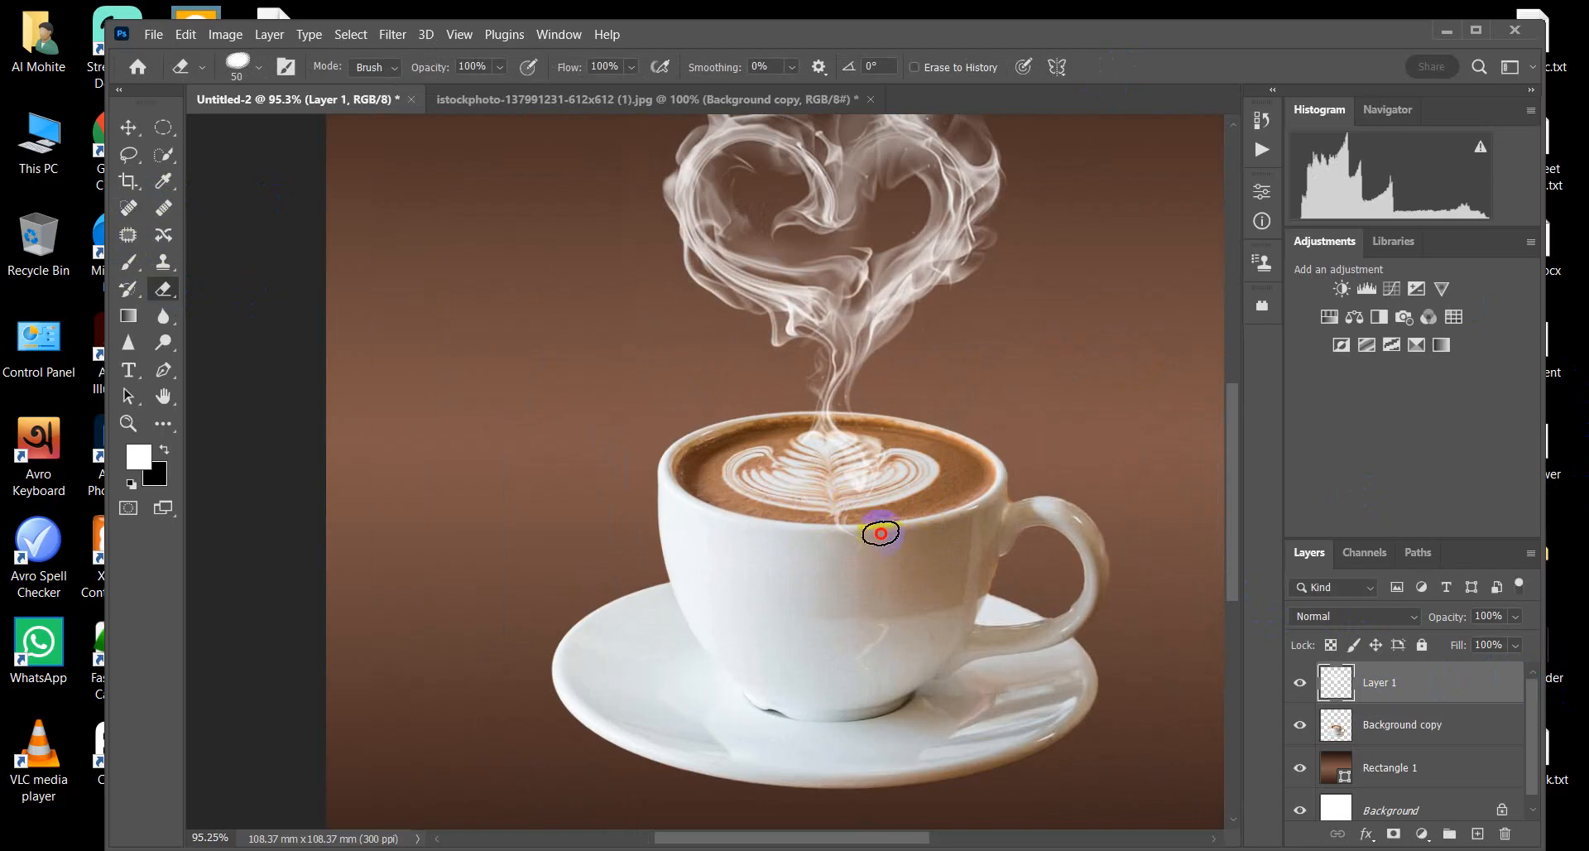
pyautogui.click(833, 456)
pyautogui.click(844, 444)
pyautogui.click(773, 456)
pyautogui.click(872, 455)
pyautogui.click(899, 468)
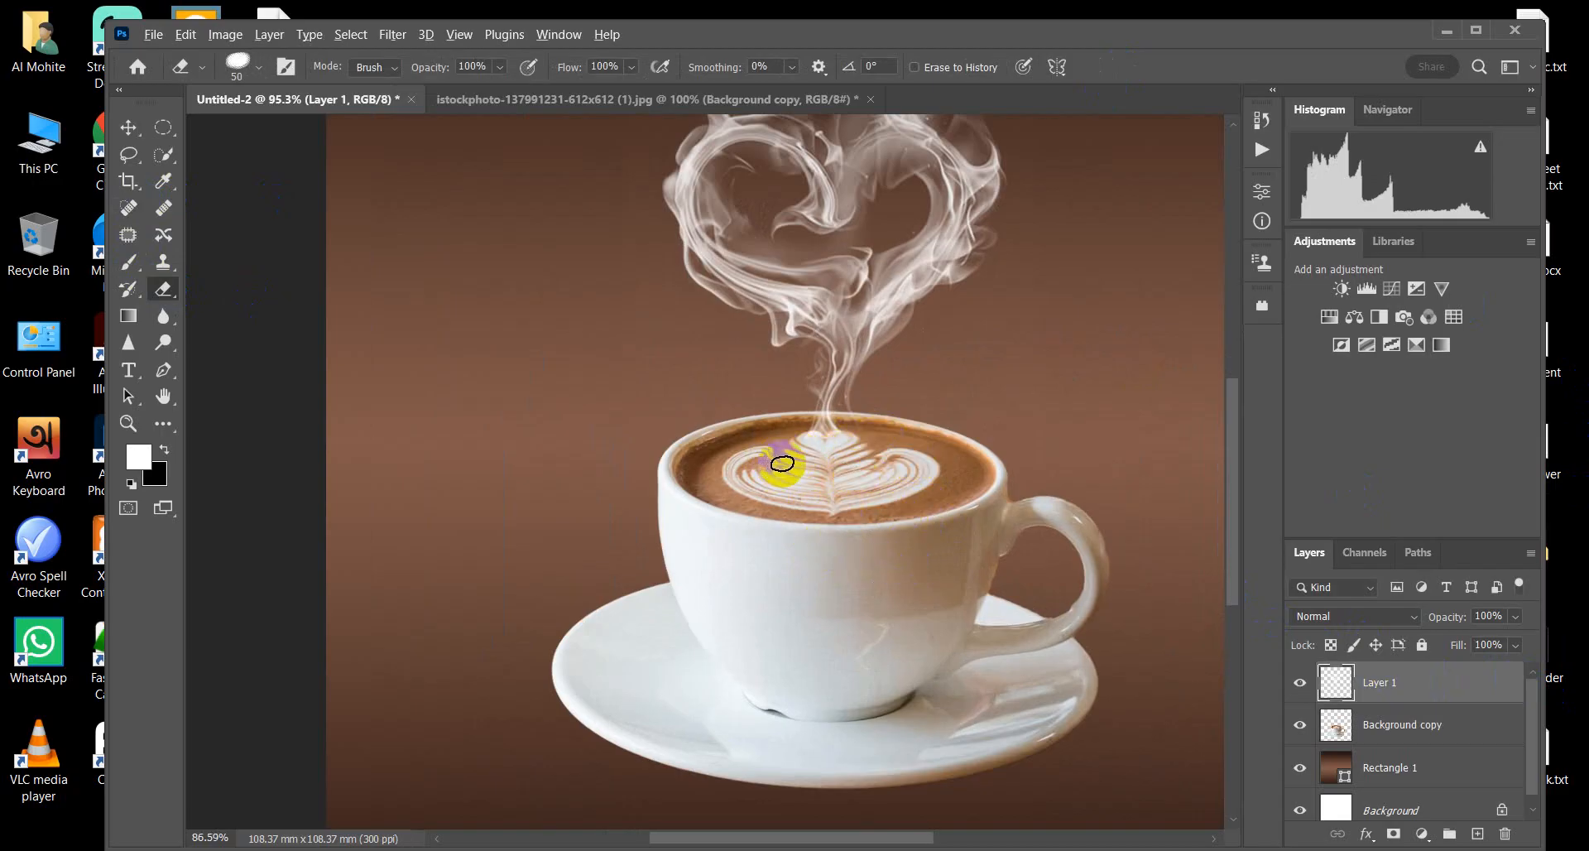
pyautogui.scroll(-3, 777, 461)
pyautogui.click(128, 126)
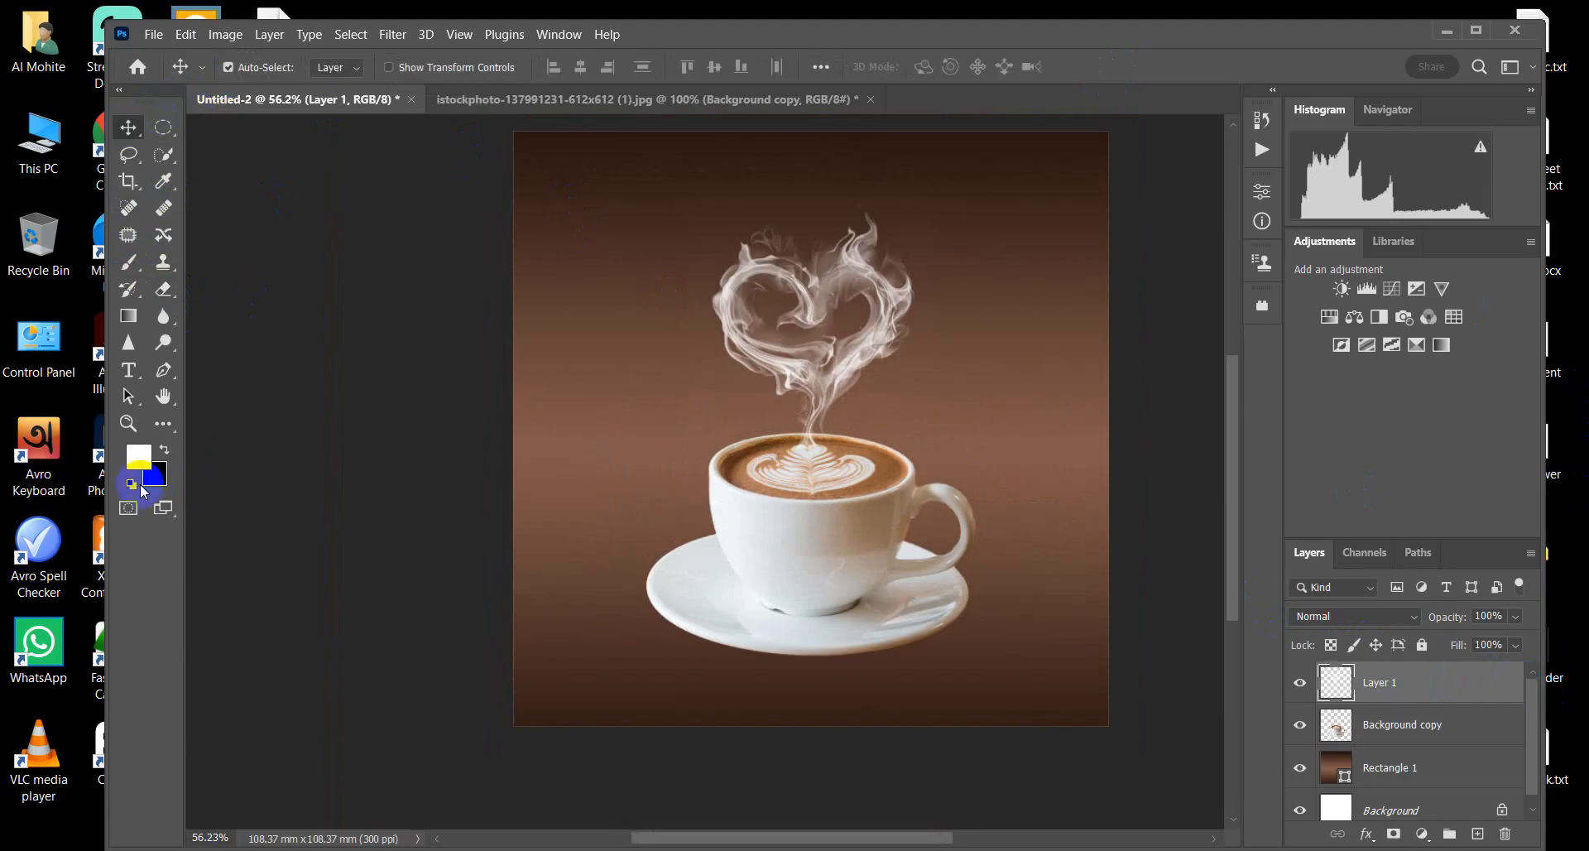
pyautogui.click(191, 39)
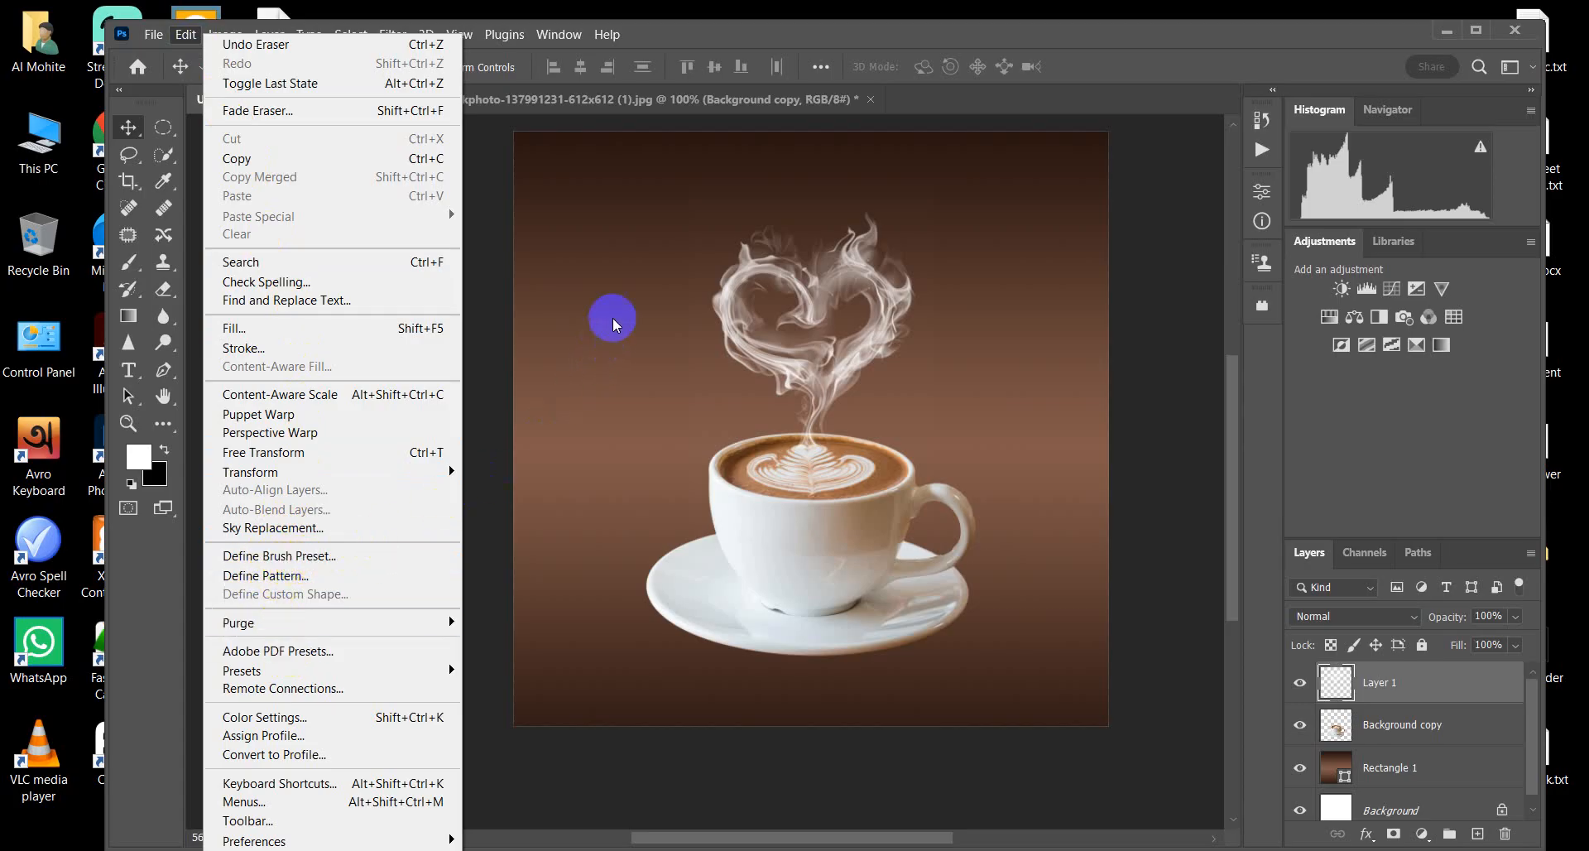
pyautogui.click(124, 129)
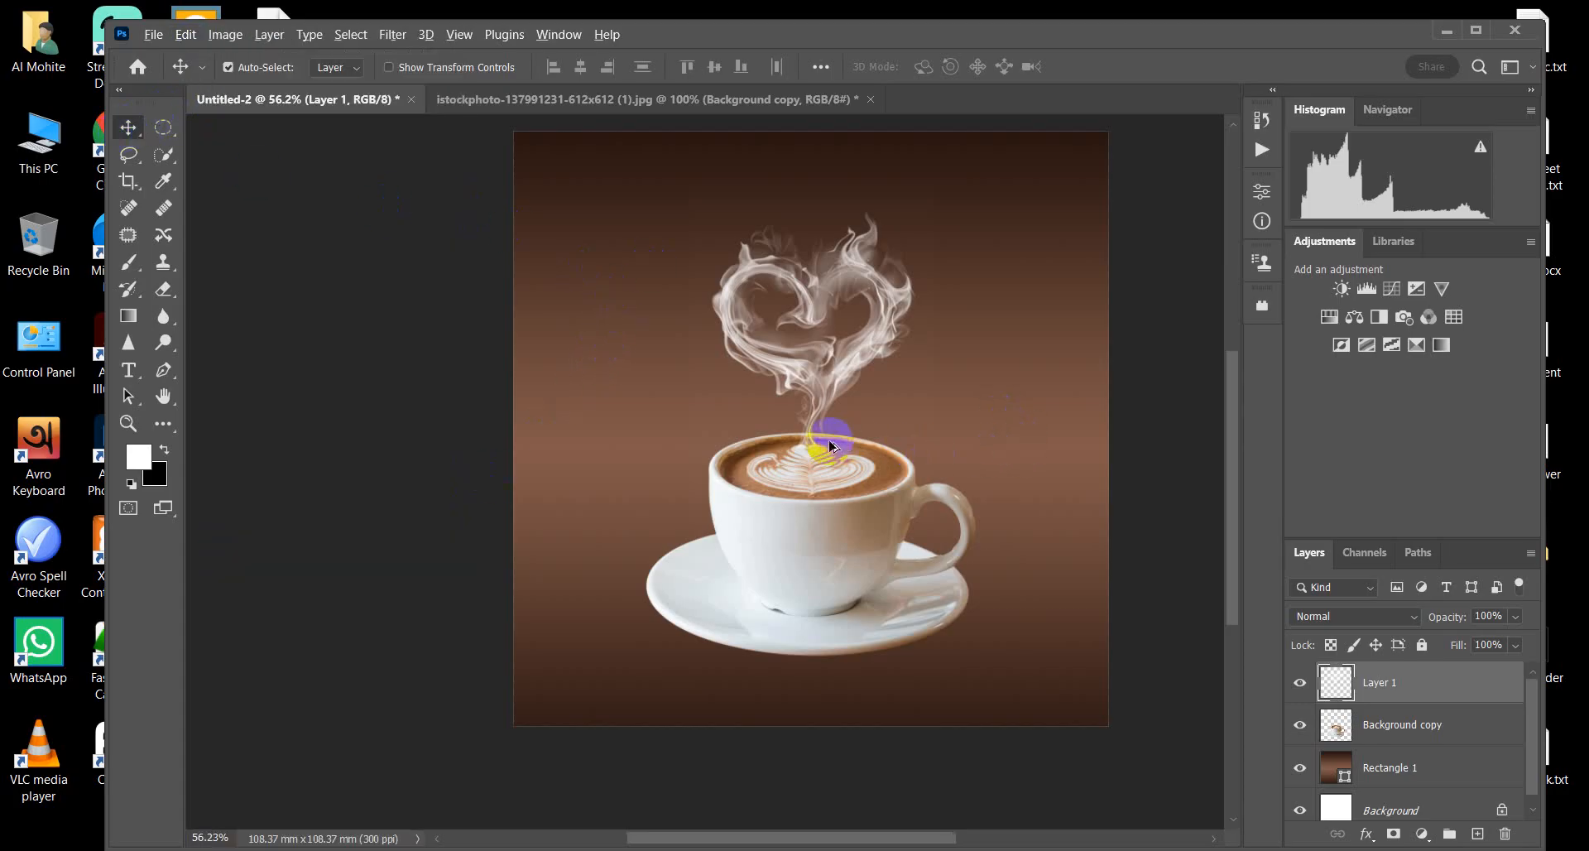
pyautogui.scroll(-2, 827, 442)
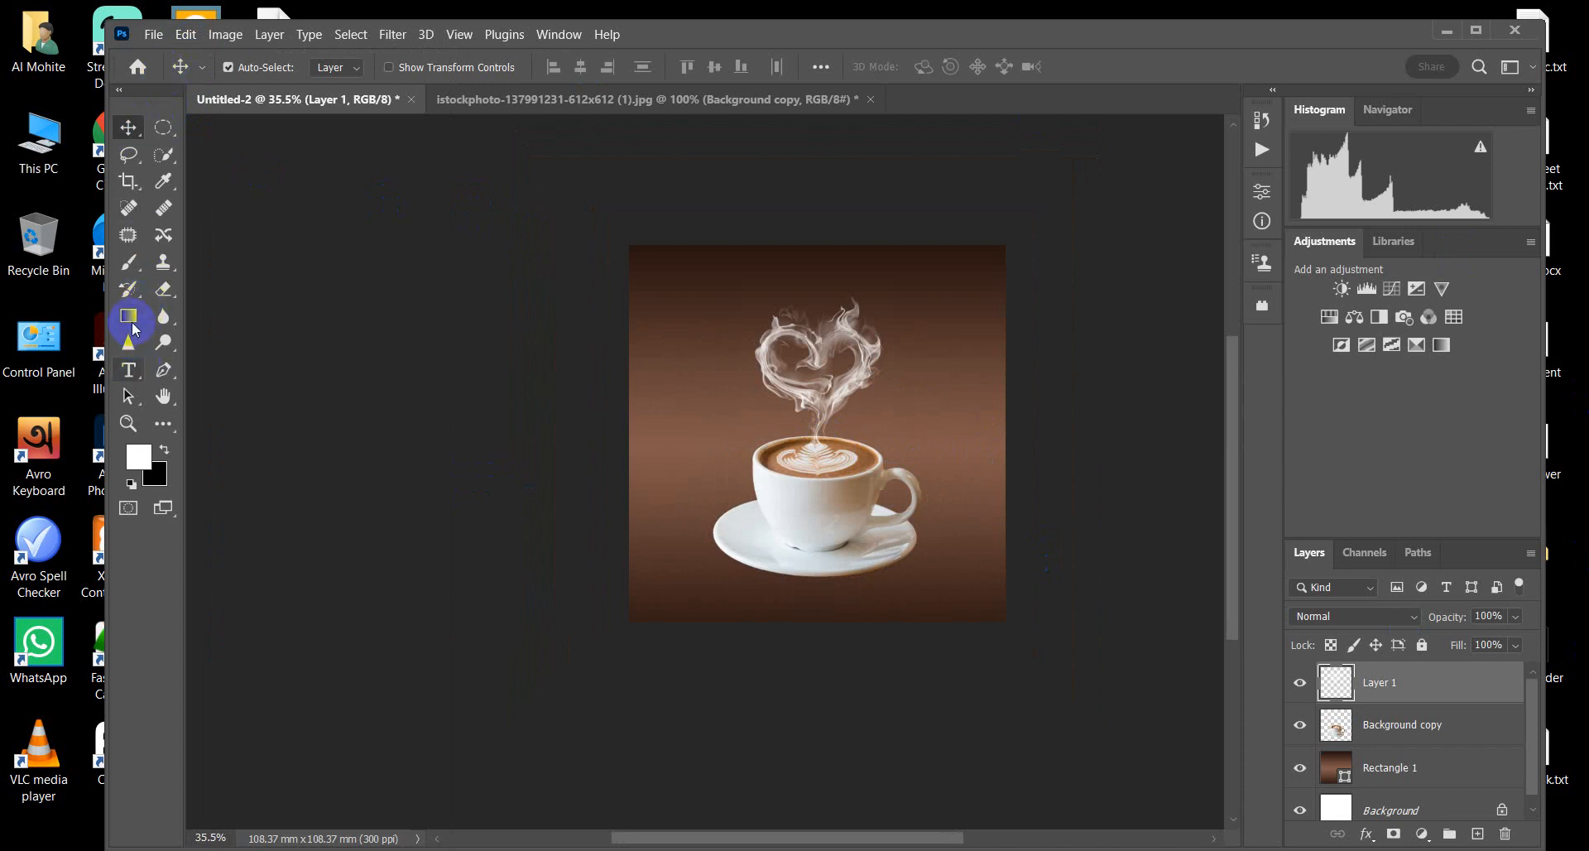
# Step: Set the Brush tool to the Soft Round preset at 612 px and flatten its tip into a thin horizontal ellipse
pyautogui.click(131, 287)
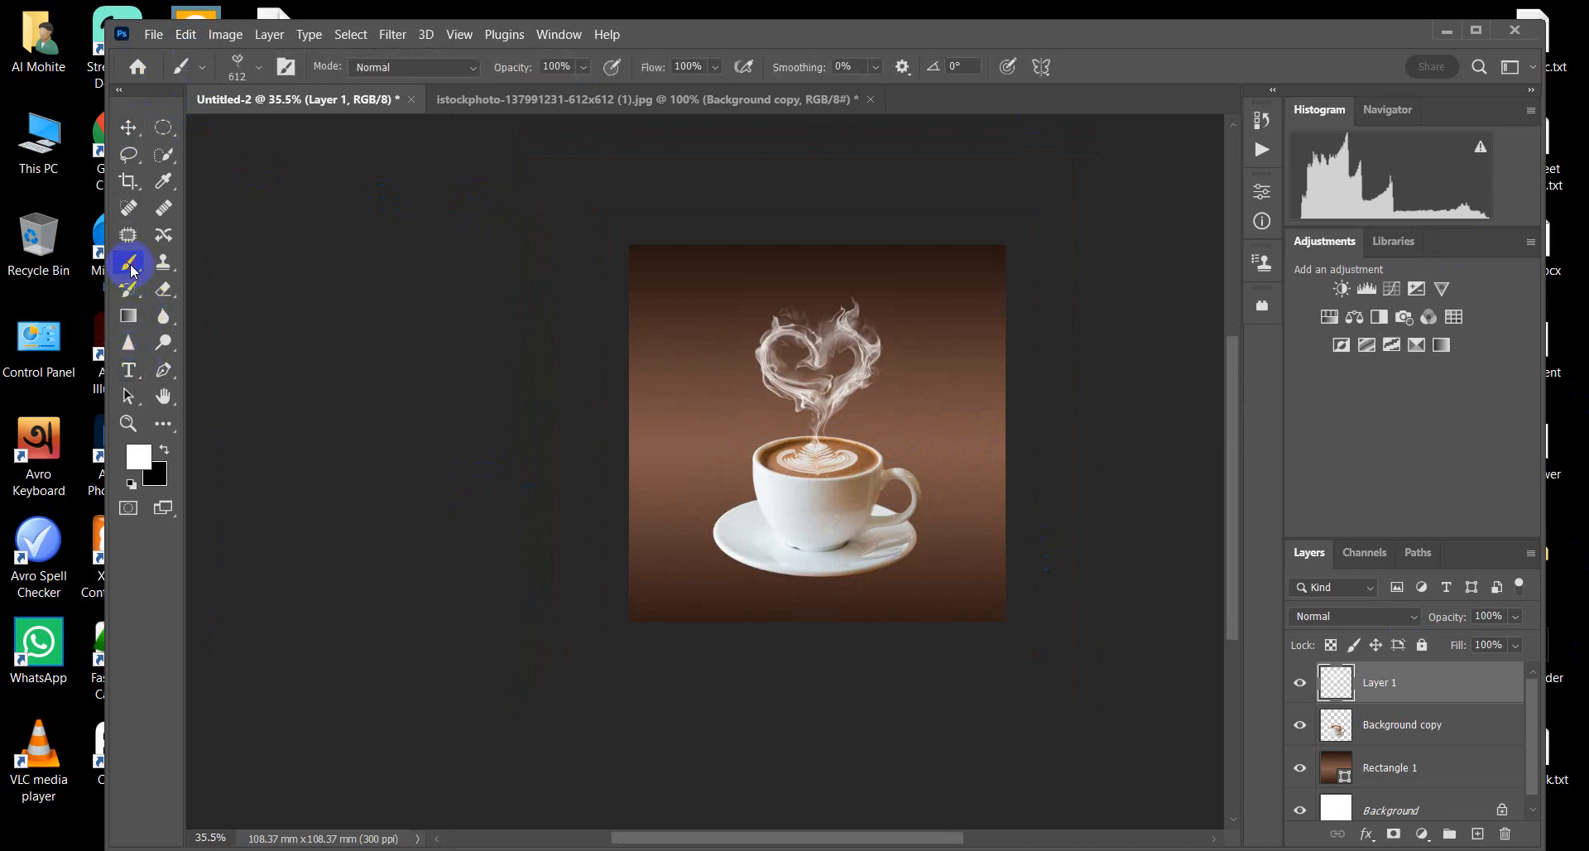
pyautogui.click(261, 73)
pyautogui.click(218, 257)
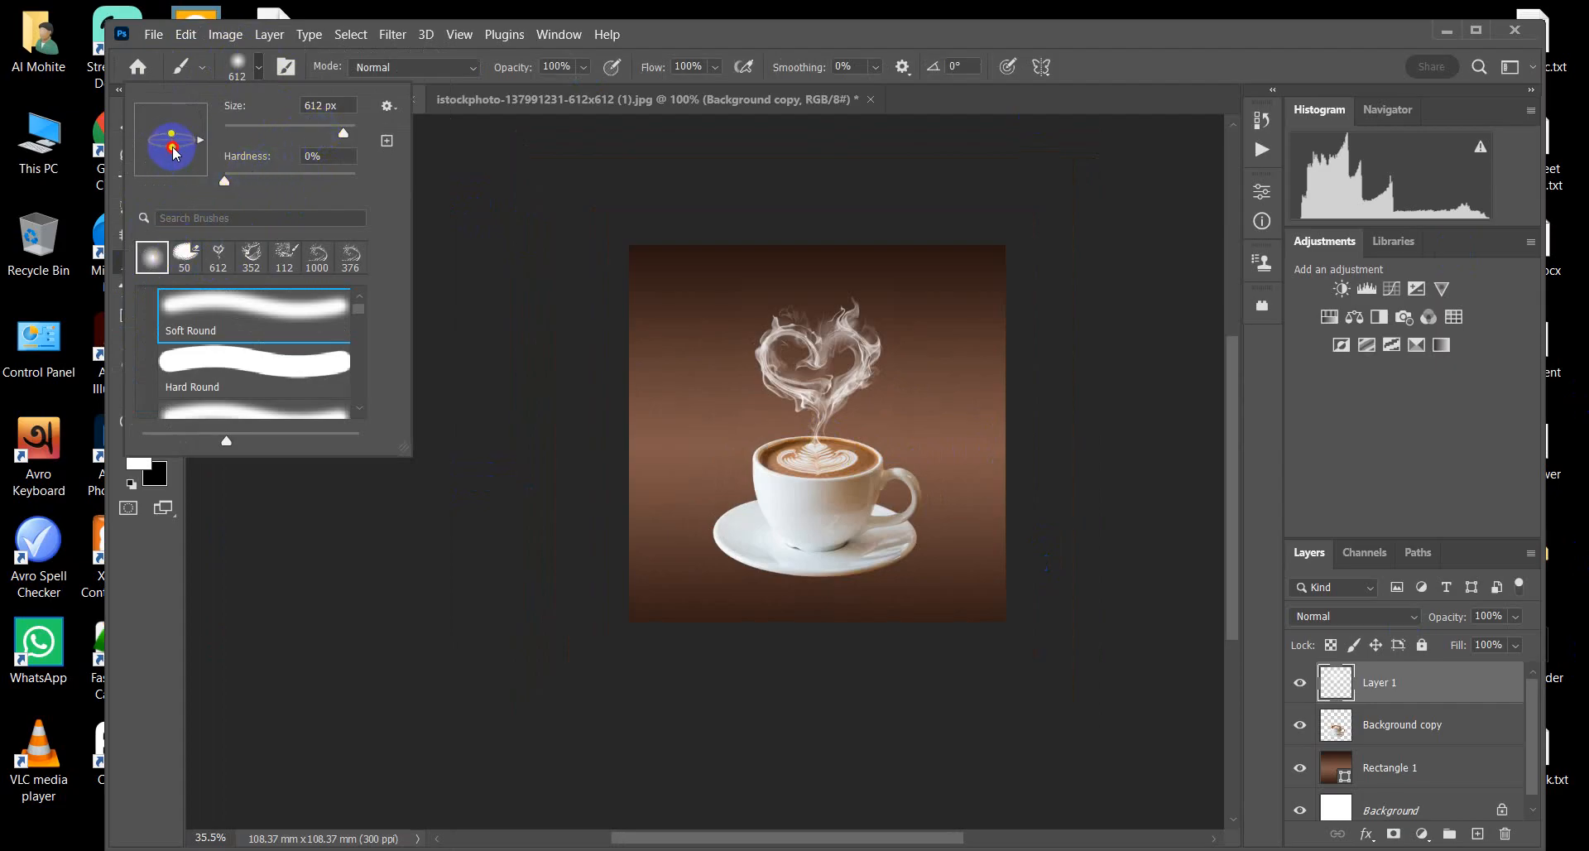
pyautogui.moveTo(174, 149); pyautogui.dragTo(216, 189)
pyautogui.scroll(3, 801, 617)
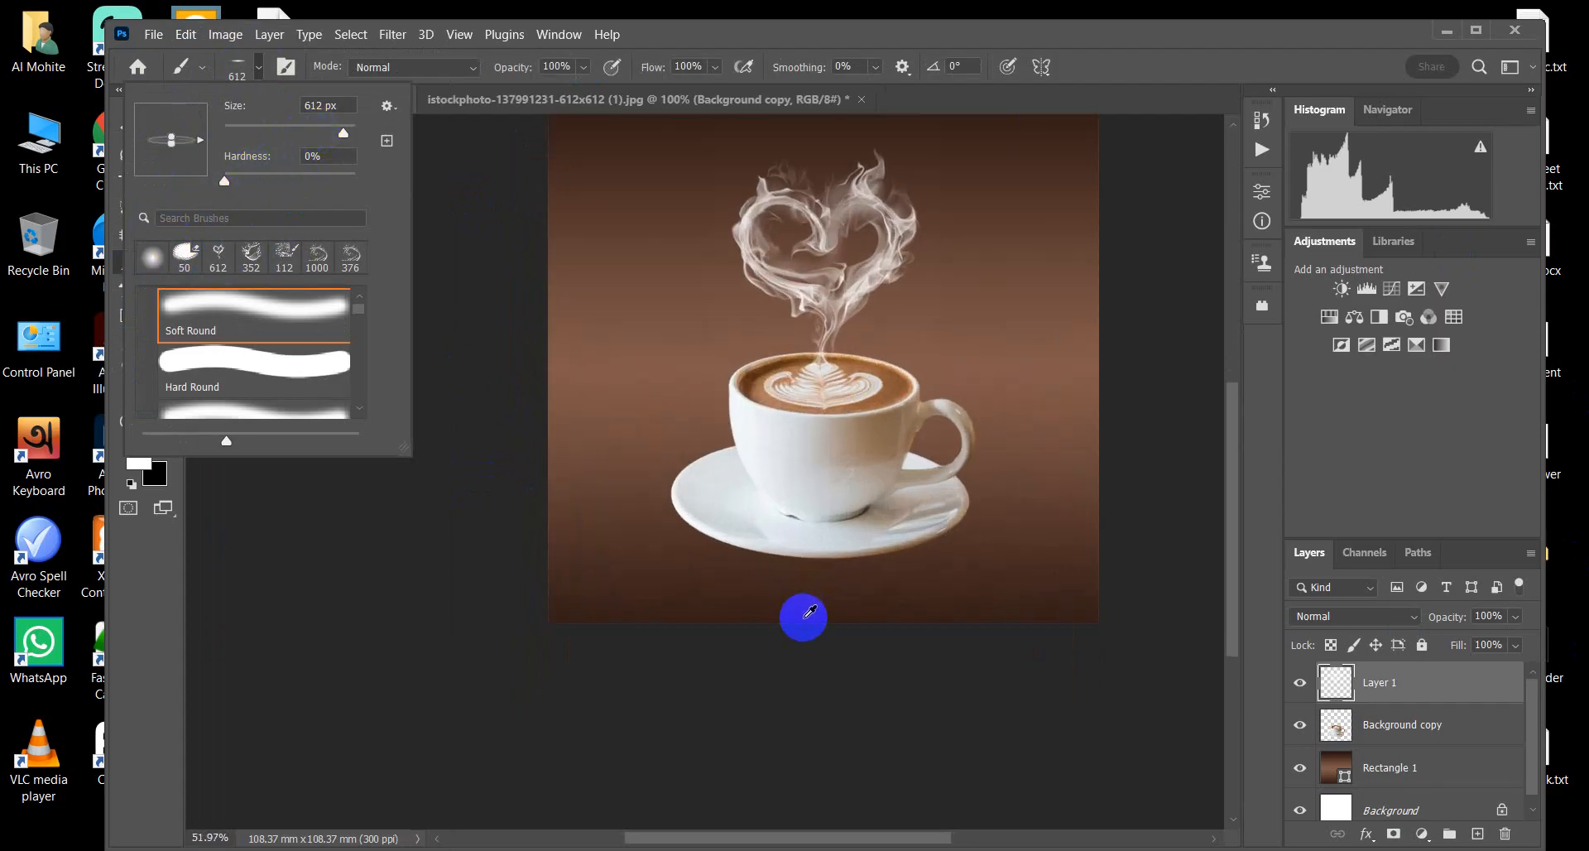
# Step: Create a new layer for the shadow and place it directly below the cup's Background copy layer
pyautogui.click(824, 552)
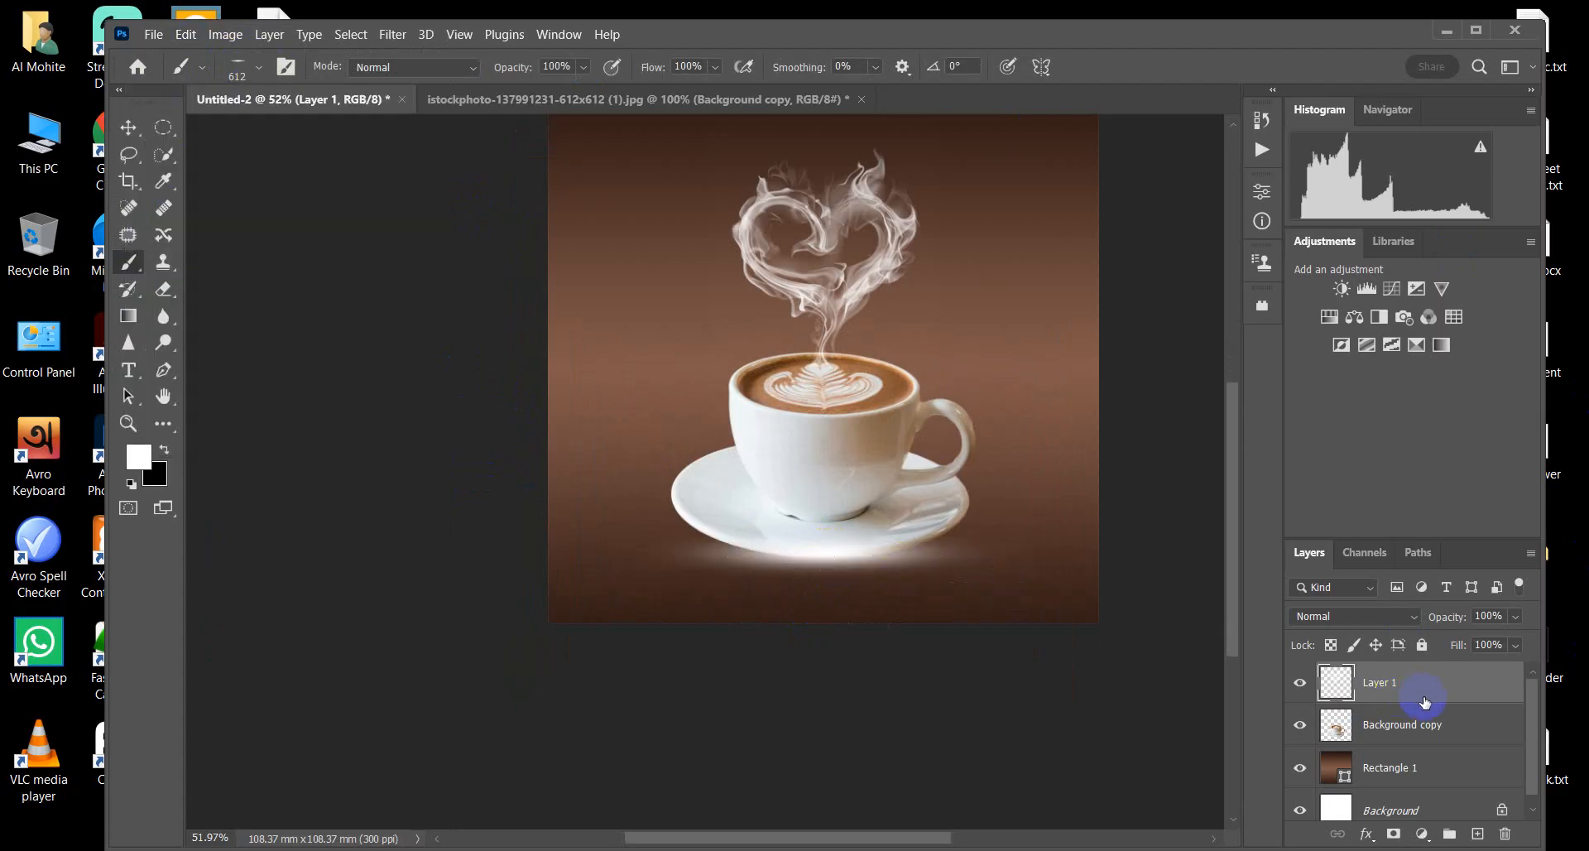
pyautogui.hotkey('ctrl', 'z')
pyautogui.click(1480, 838)
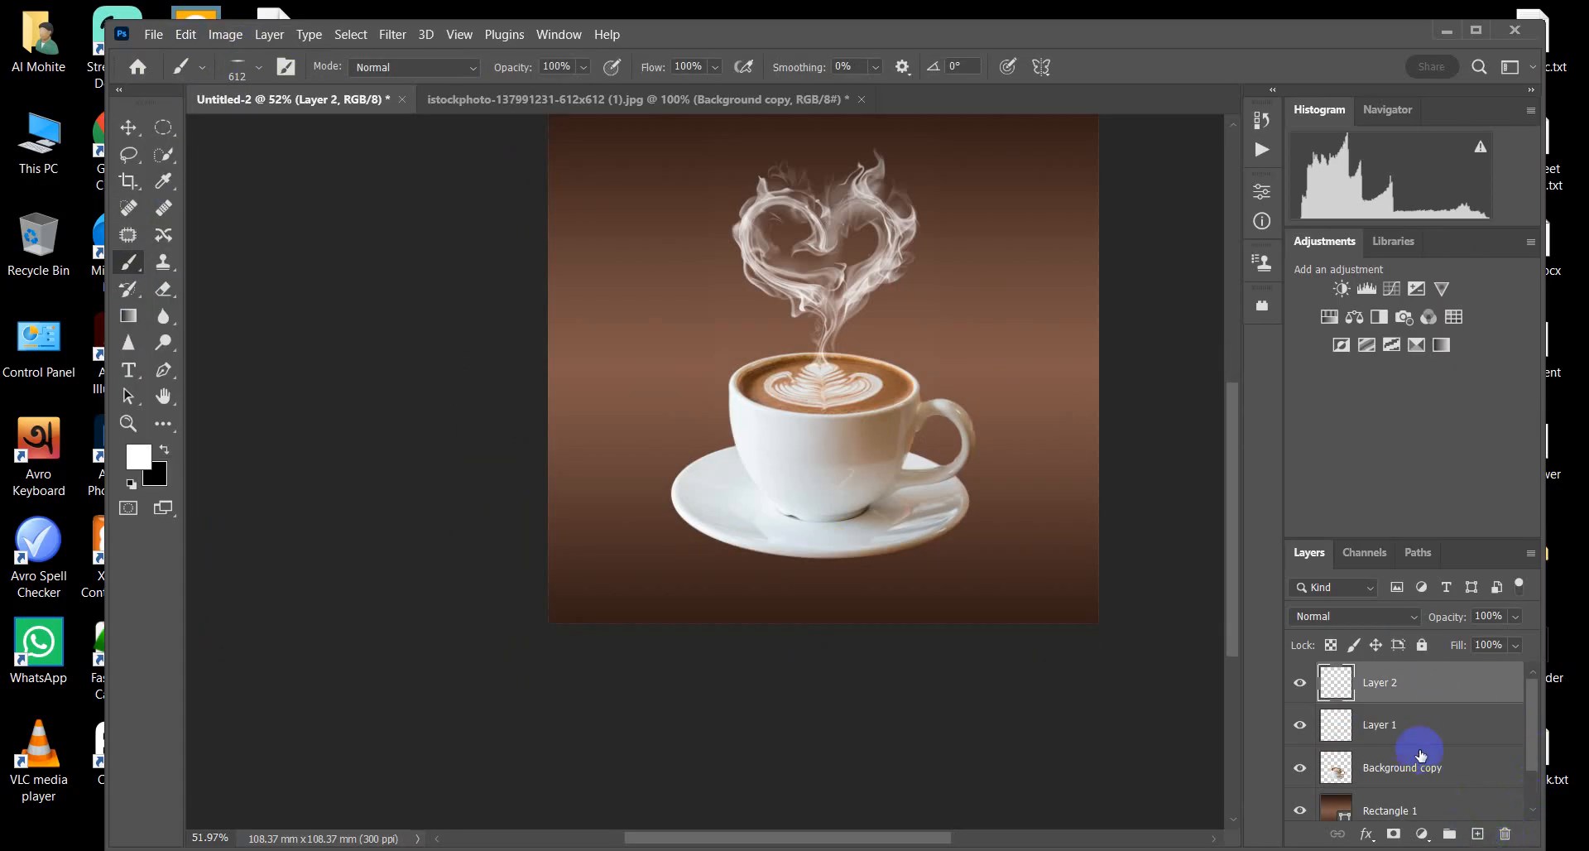
pyautogui.moveTo(1376, 738); pyautogui.dragTo(1407, 781)
# Step: Paint a soft black shadow beneath the saucer on Layer 2 with the flattened brush
pyautogui.moveTo(711, 563)
pyautogui.mouseDown()
pyautogui.moveTo(802, 560)
pyautogui.moveTo(757, 563)
pyautogui.mouseUp()
pyautogui.hotkey('ctrl', 'z')
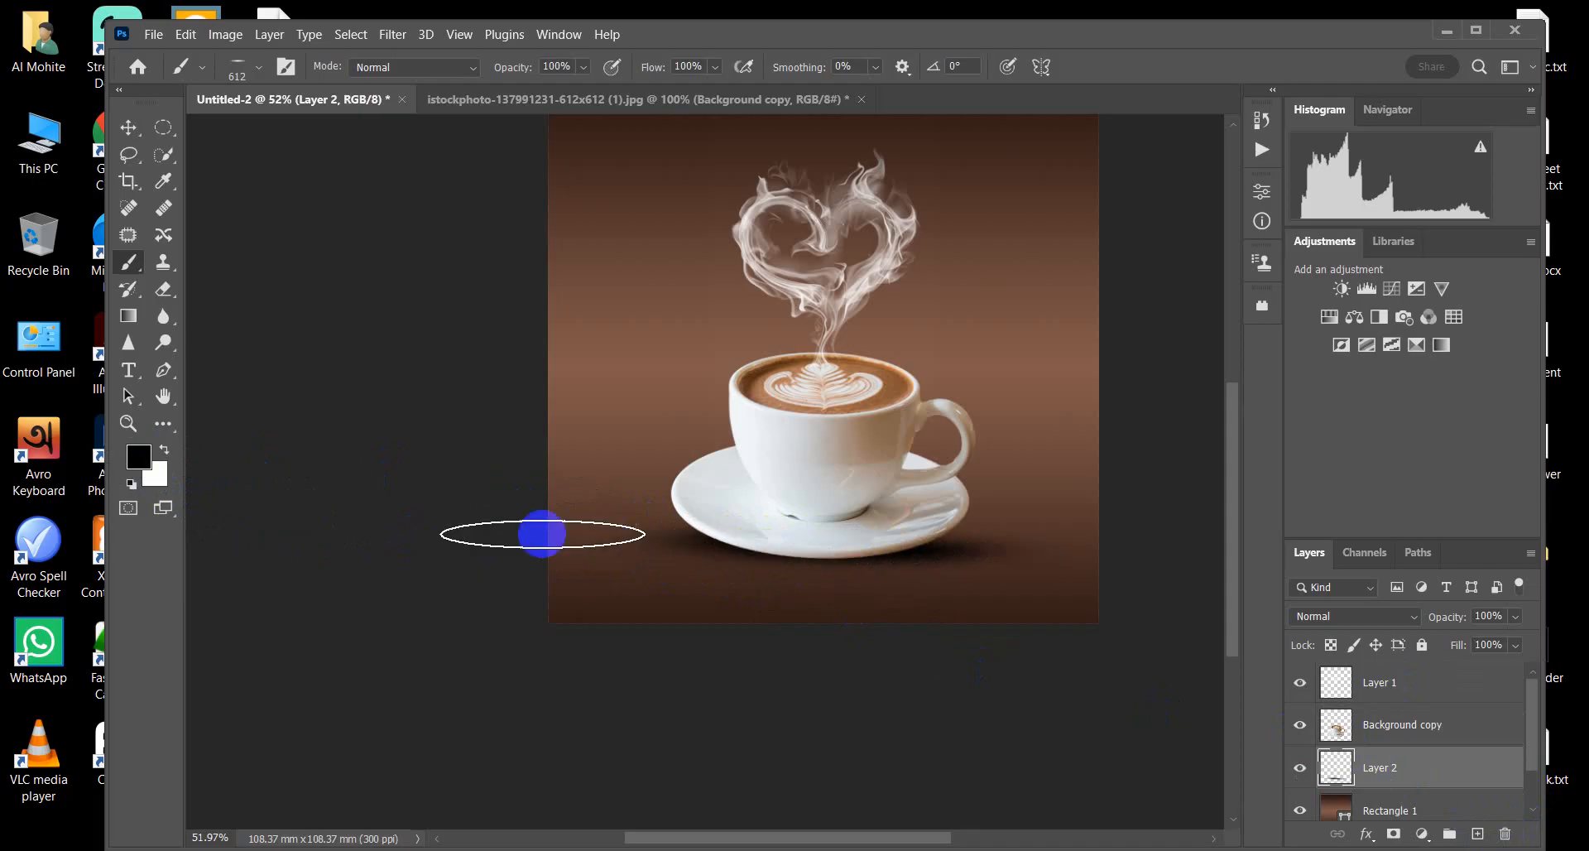
# Step: Reposition the shadow beneath the saucer with Free Transform at X 621 px, Y 1109 px and set Layer 2's opacity to 88%
pyautogui.click(128, 127)
pyautogui.scroll(6, 832, 555)
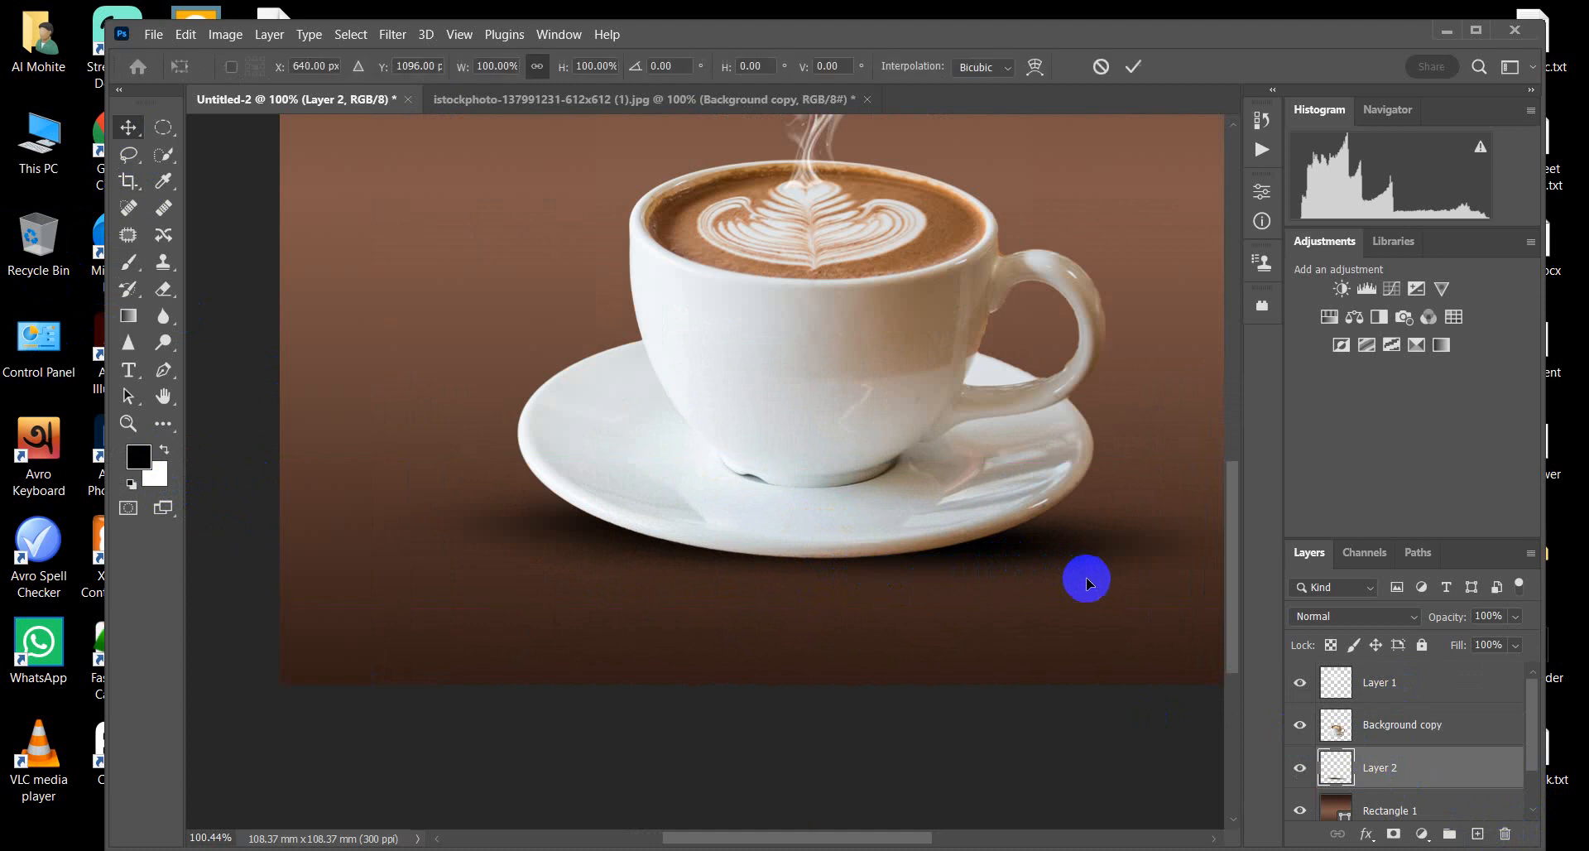
pyautogui.hotkey('ctrl', 't')
pyautogui.moveTo(979, 561)
pyautogui.mouseDown()
pyautogui.moveTo(976, 575)
pyautogui.moveTo(981, 562)
pyautogui.mouseUp()
pyautogui.scroll(-3, 979, 569)
pyautogui.scroll(-4, 993, 563)
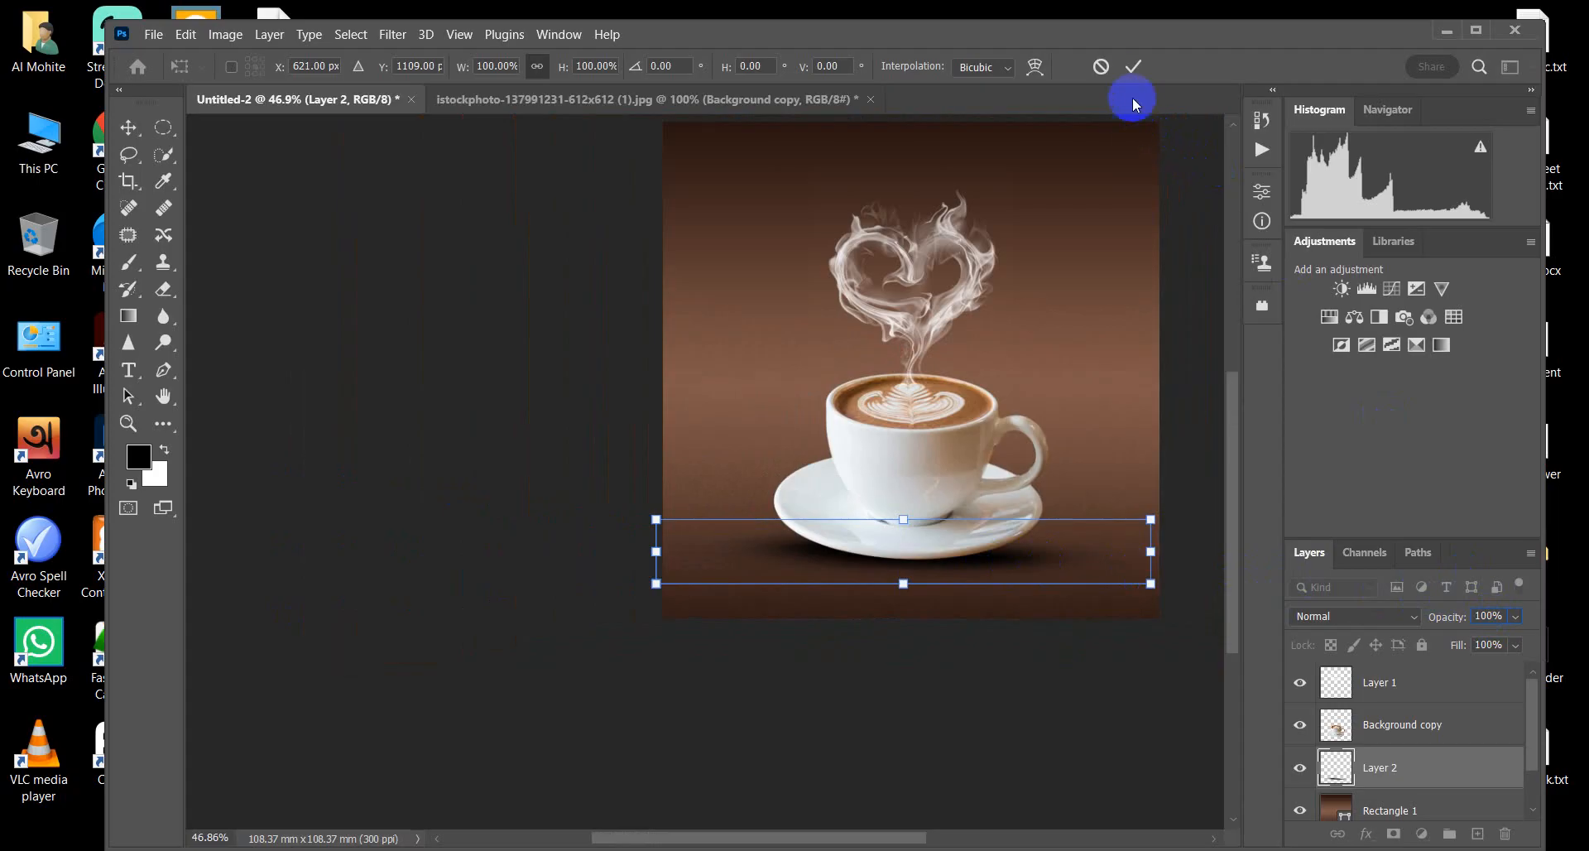
pyautogui.click(1133, 67)
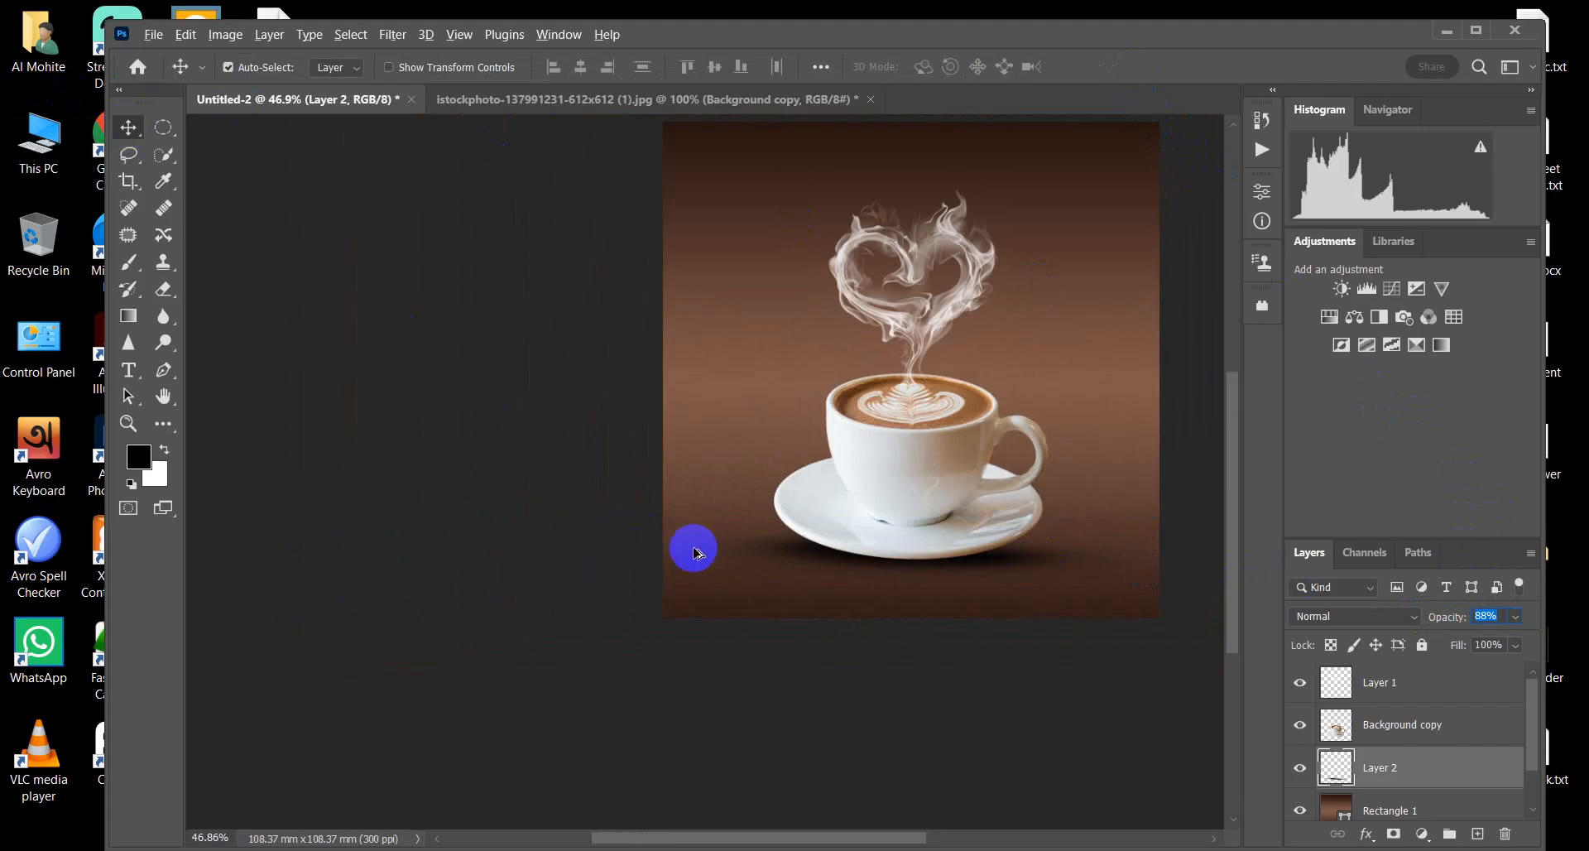
pyautogui.click(623, 516)
pyautogui.scroll(-3, 664, 387)
pyautogui.scroll(1, 882, 303)
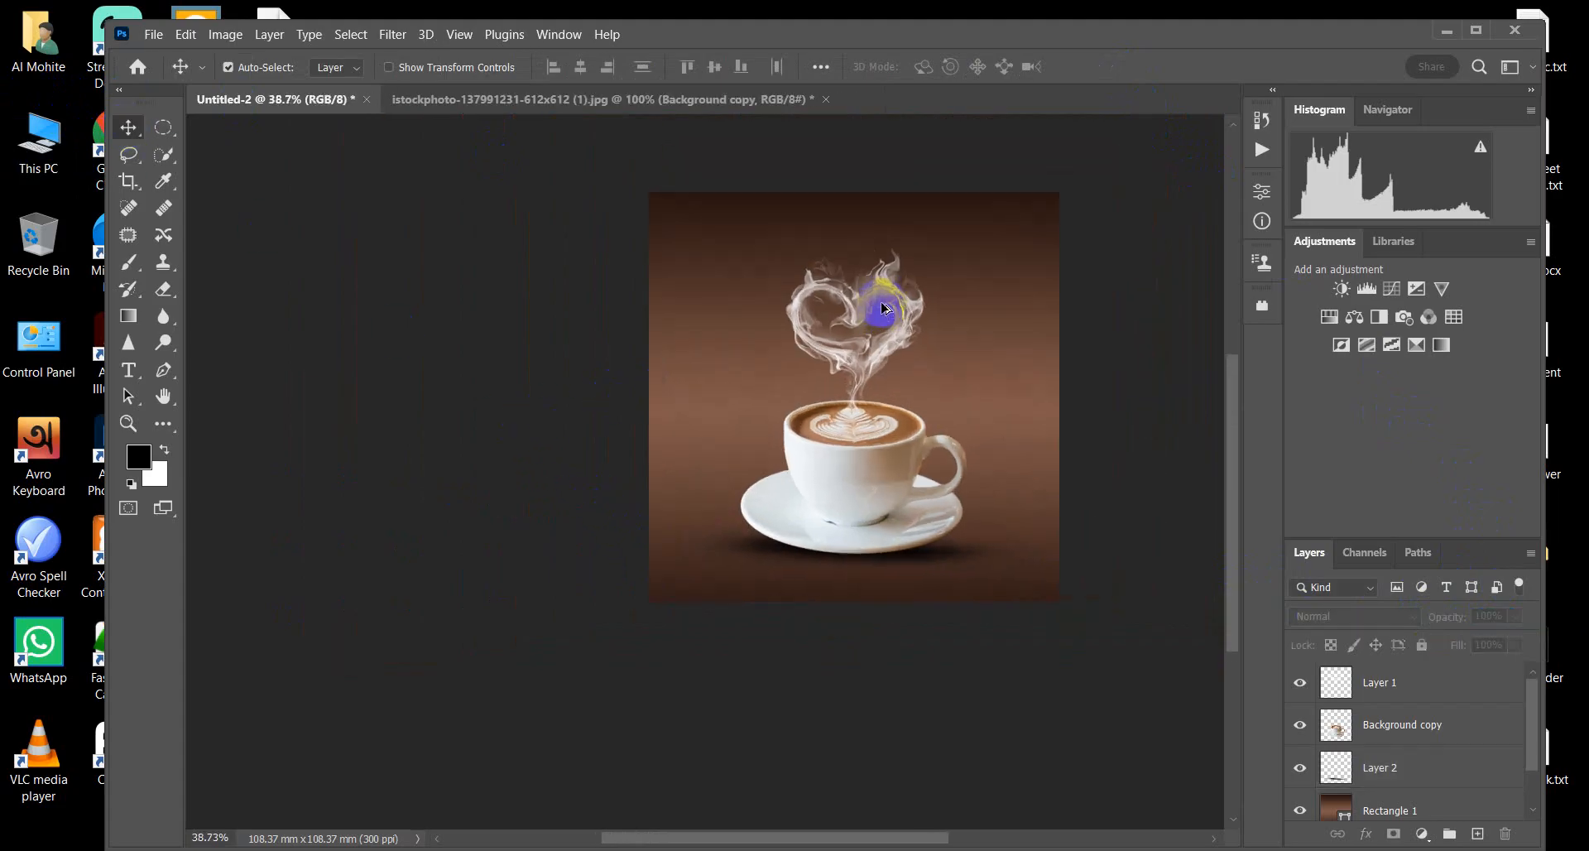
# Step: Open the Coffee lettering image 60cab711276e22e4a692c246657f7d63.jpg from the Downloads folder
pyautogui.click(154, 34)
pyautogui.press('Escape')
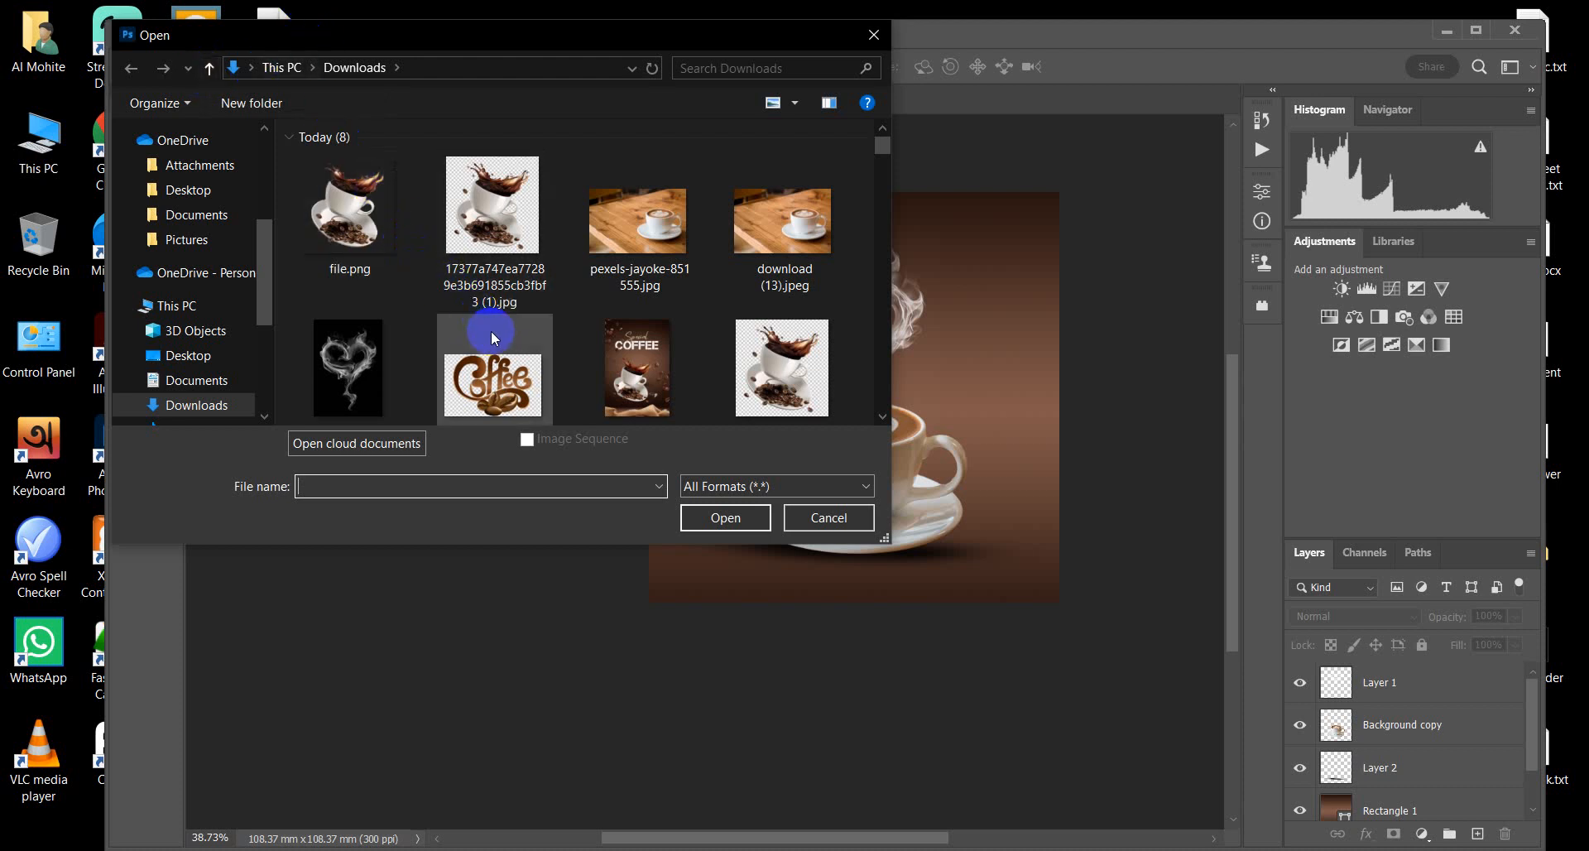
pyautogui.scroll(-1, 526, 302)
pyautogui.click(529, 298)
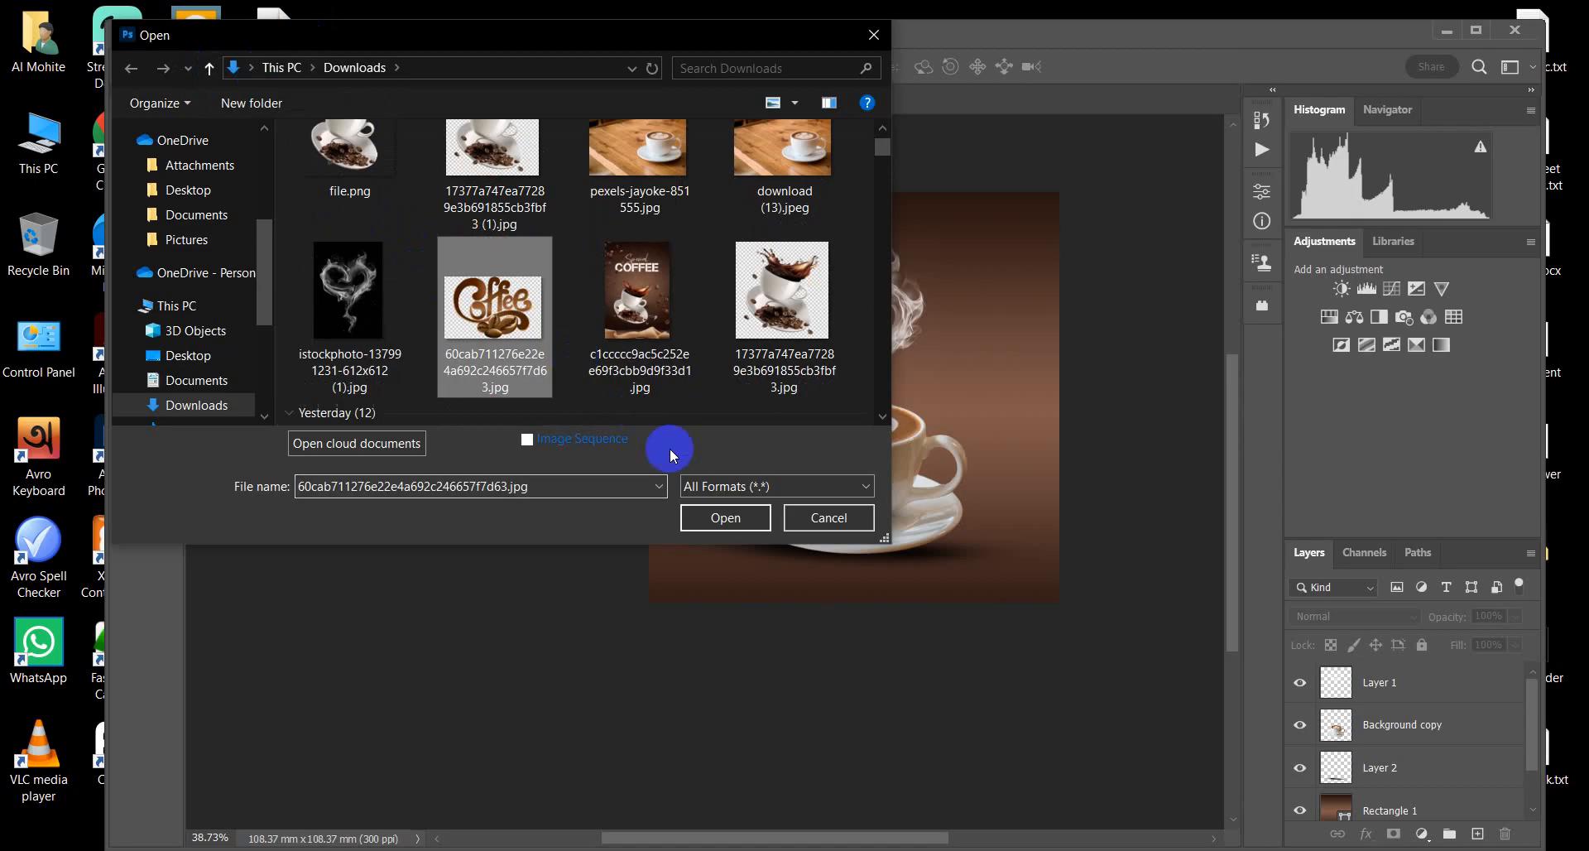
pyautogui.click(714, 518)
# Step: Duplicate the Coffee lettering's locked Background layer and shift the copy slightly to the right
pyautogui.moveTo(722, 399); pyautogui.dragTo(420, 293)
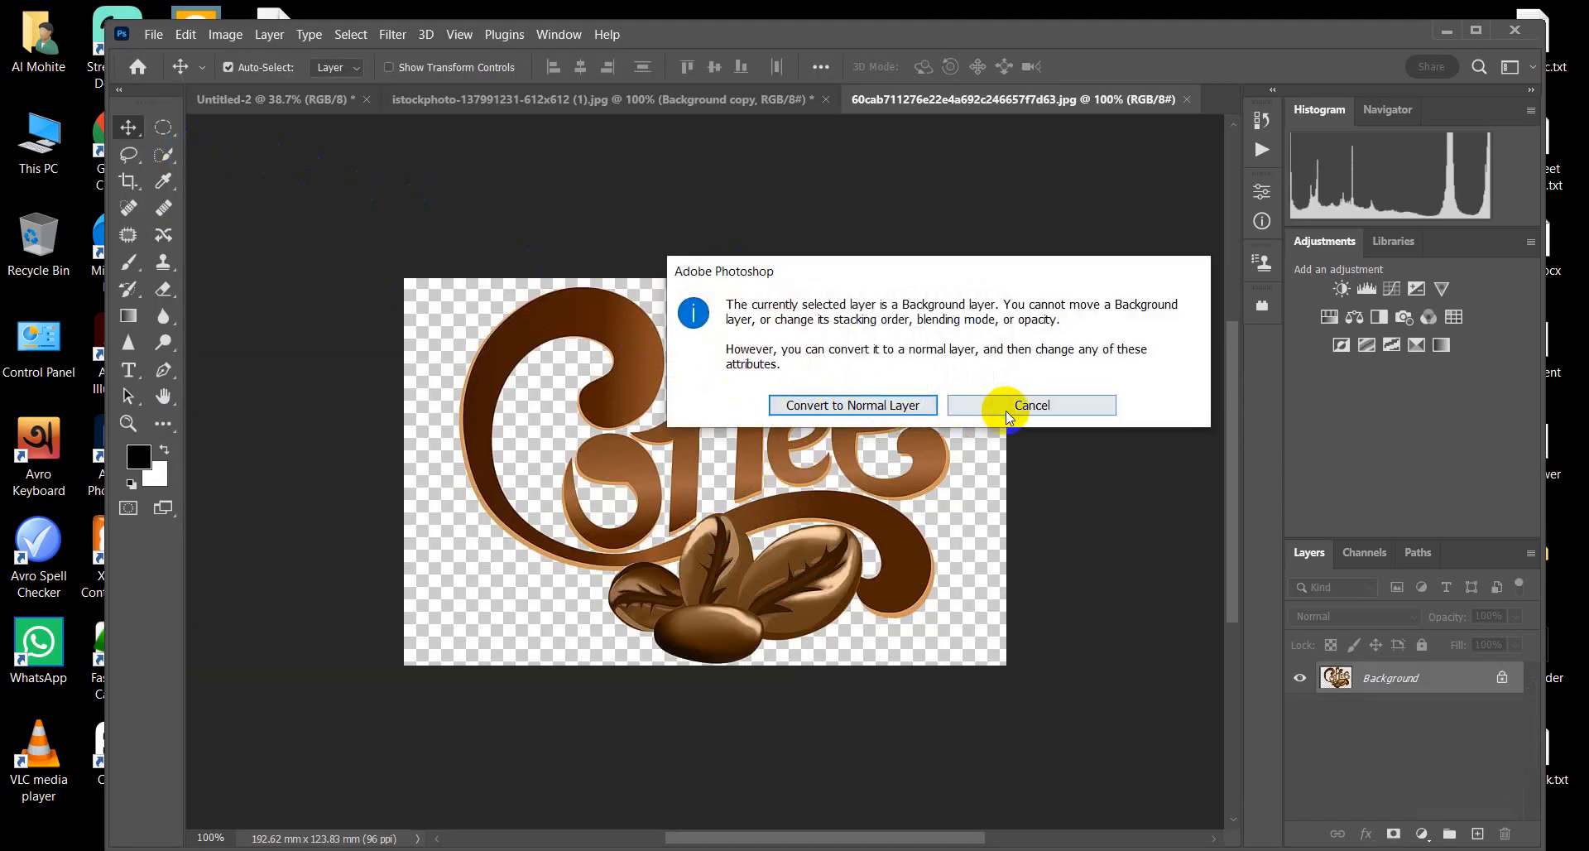
pyautogui.click(1034, 403)
pyautogui.moveTo(1489, 698); pyautogui.dragTo(1477, 833)
pyautogui.moveTo(813, 517)
pyautogui.mouseDown()
pyautogui.moveTo(773, 439)
pyautogui.moveTo(759, 328)
pyautogui.moveTo(842, 503)
pyautogui.moveTo(797, 497)
pyautogui.moveTo(821, 504)
pyautogui.mouseUp()
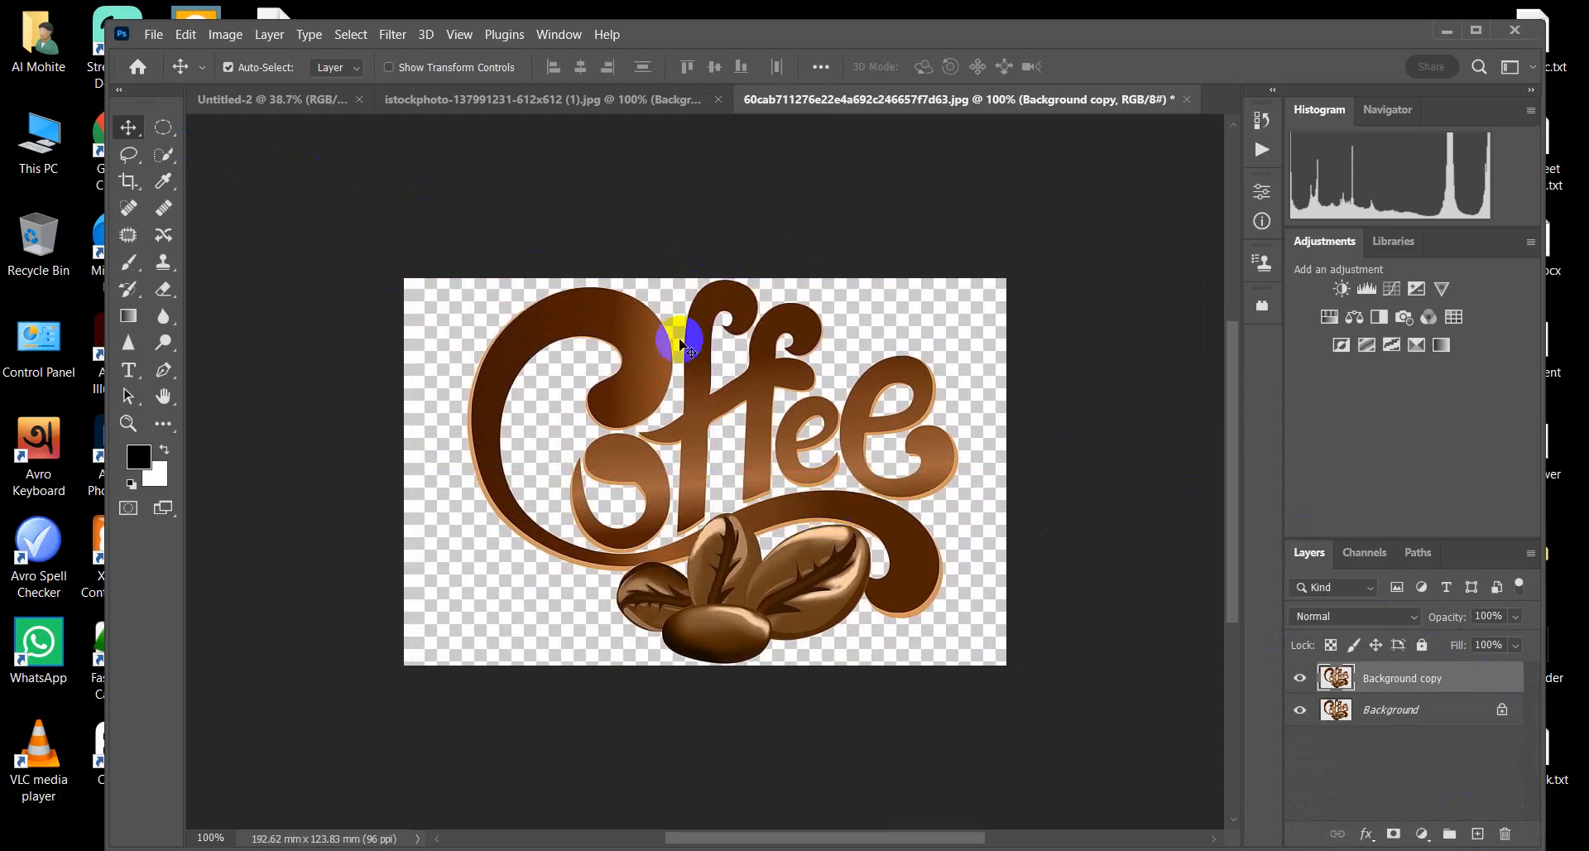
# Step: Try to isolate the Coffee lettering with Select Subject, inspect the selection's edges and clear the selection
pyautogui.click(164, 155)
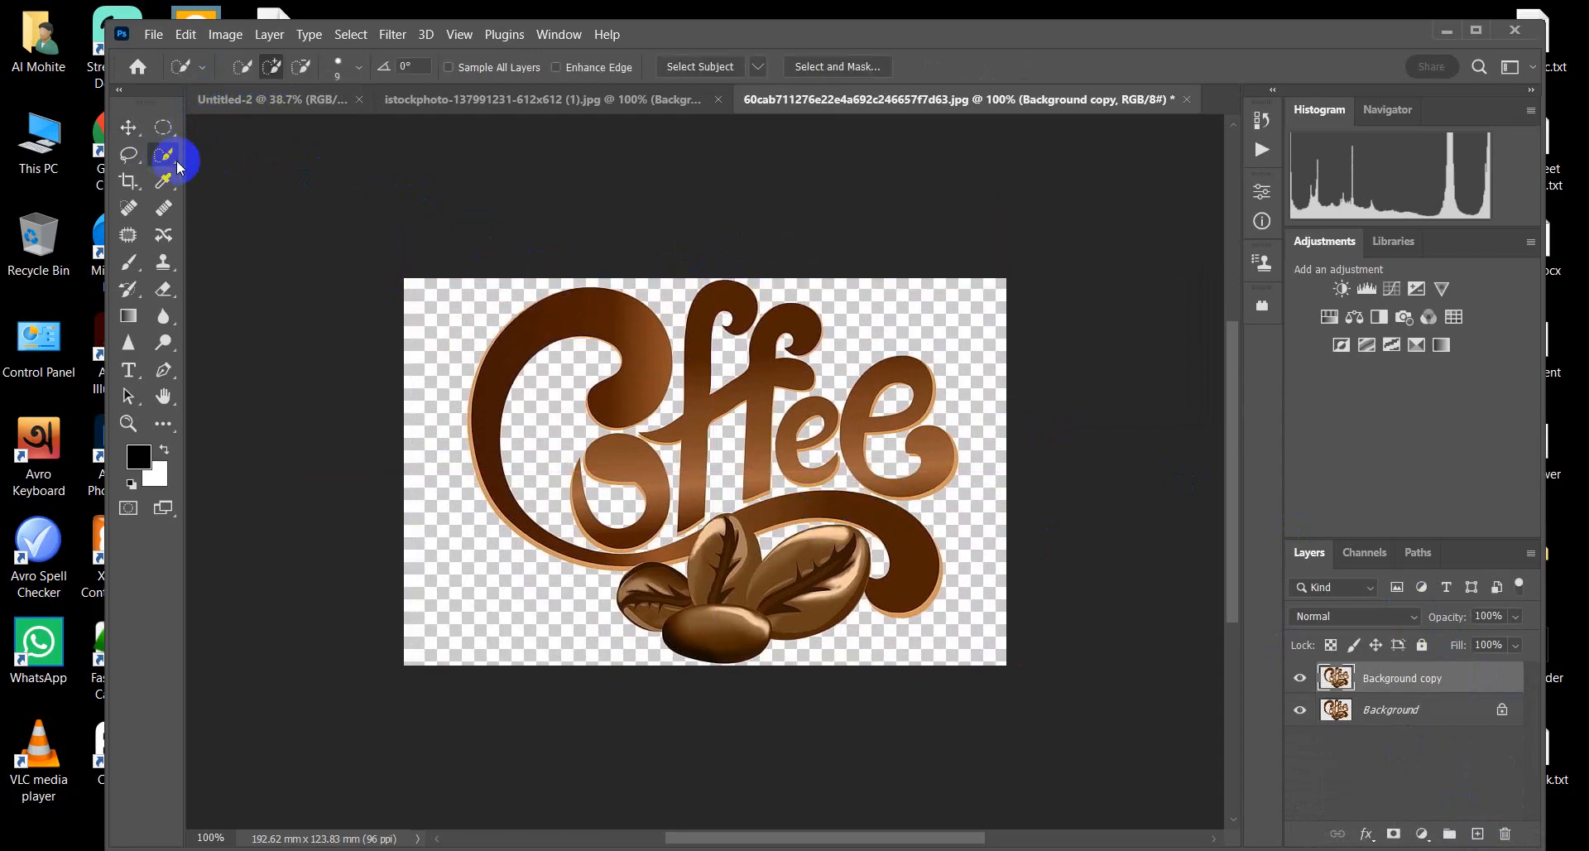
pyautogui.click(677, 66)
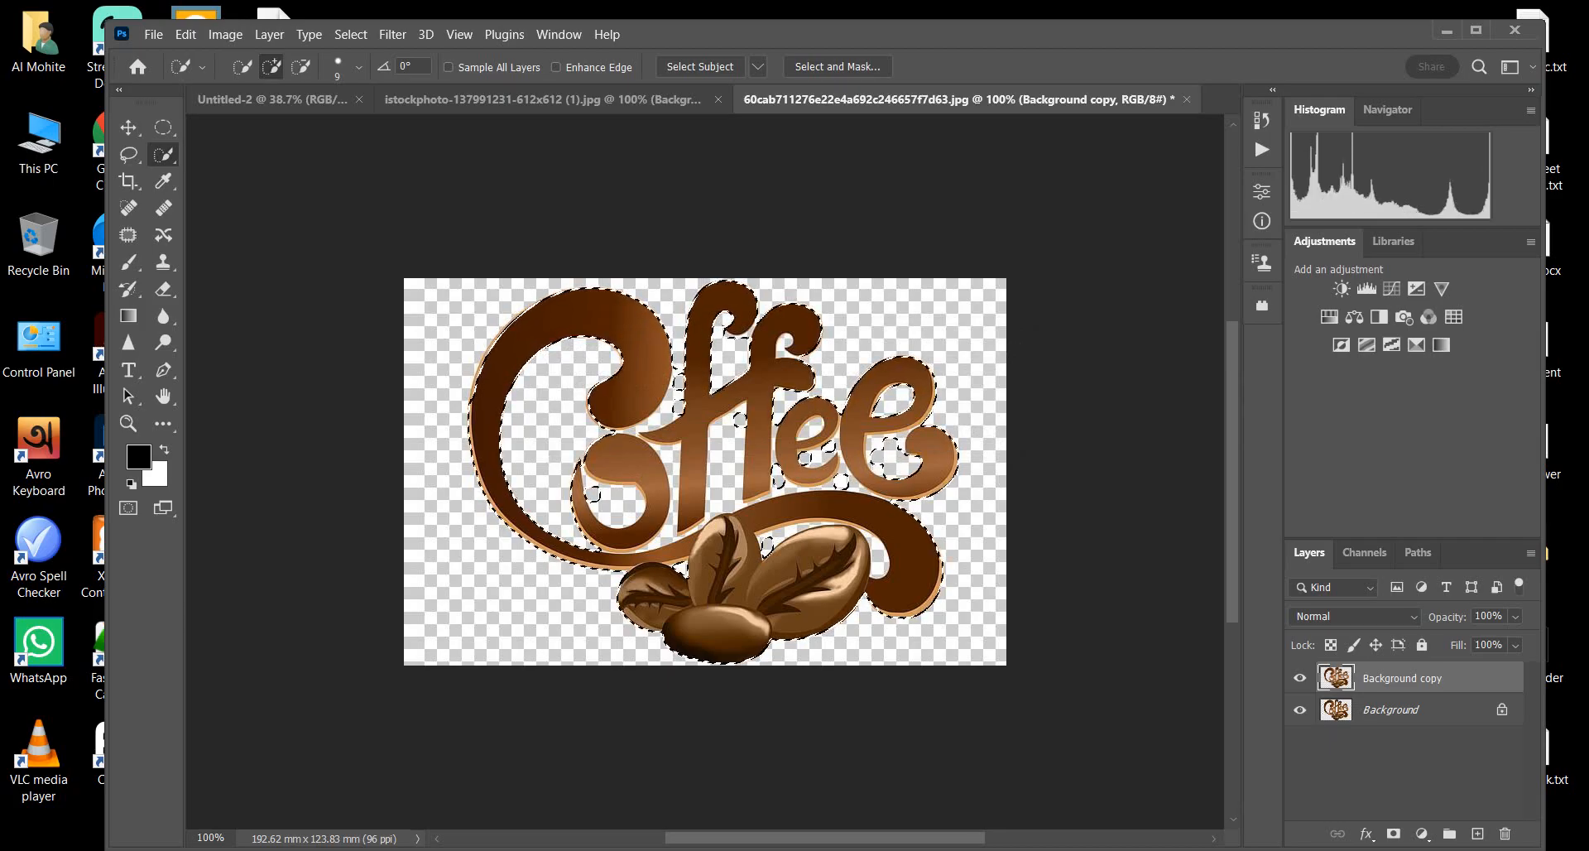
pyautogui.scroll(6, 656, 514)
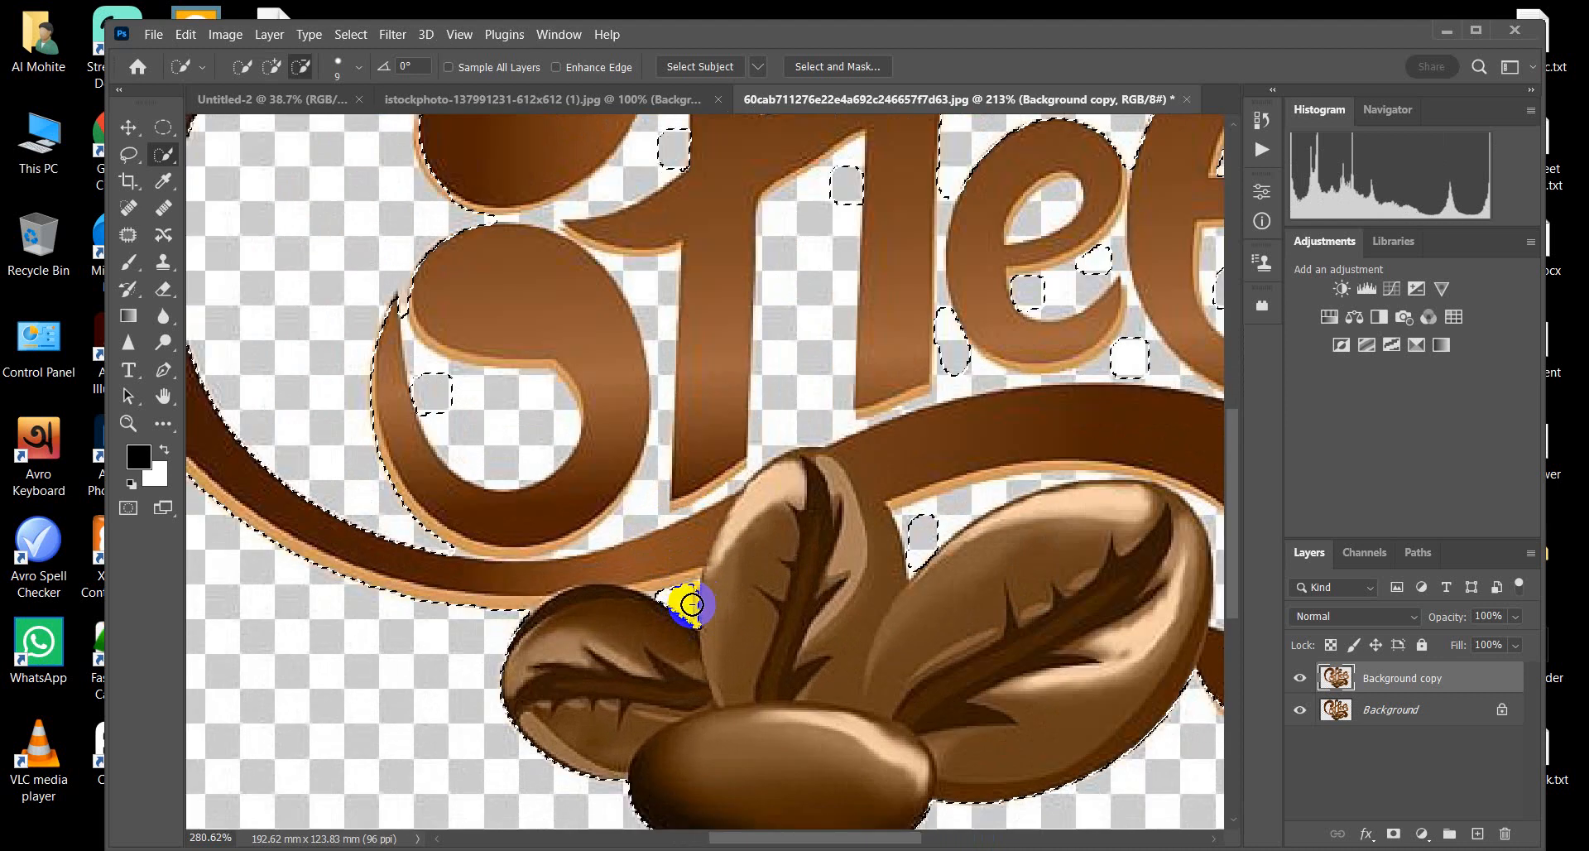
pyautogui.scroll(-5, 692, 605)
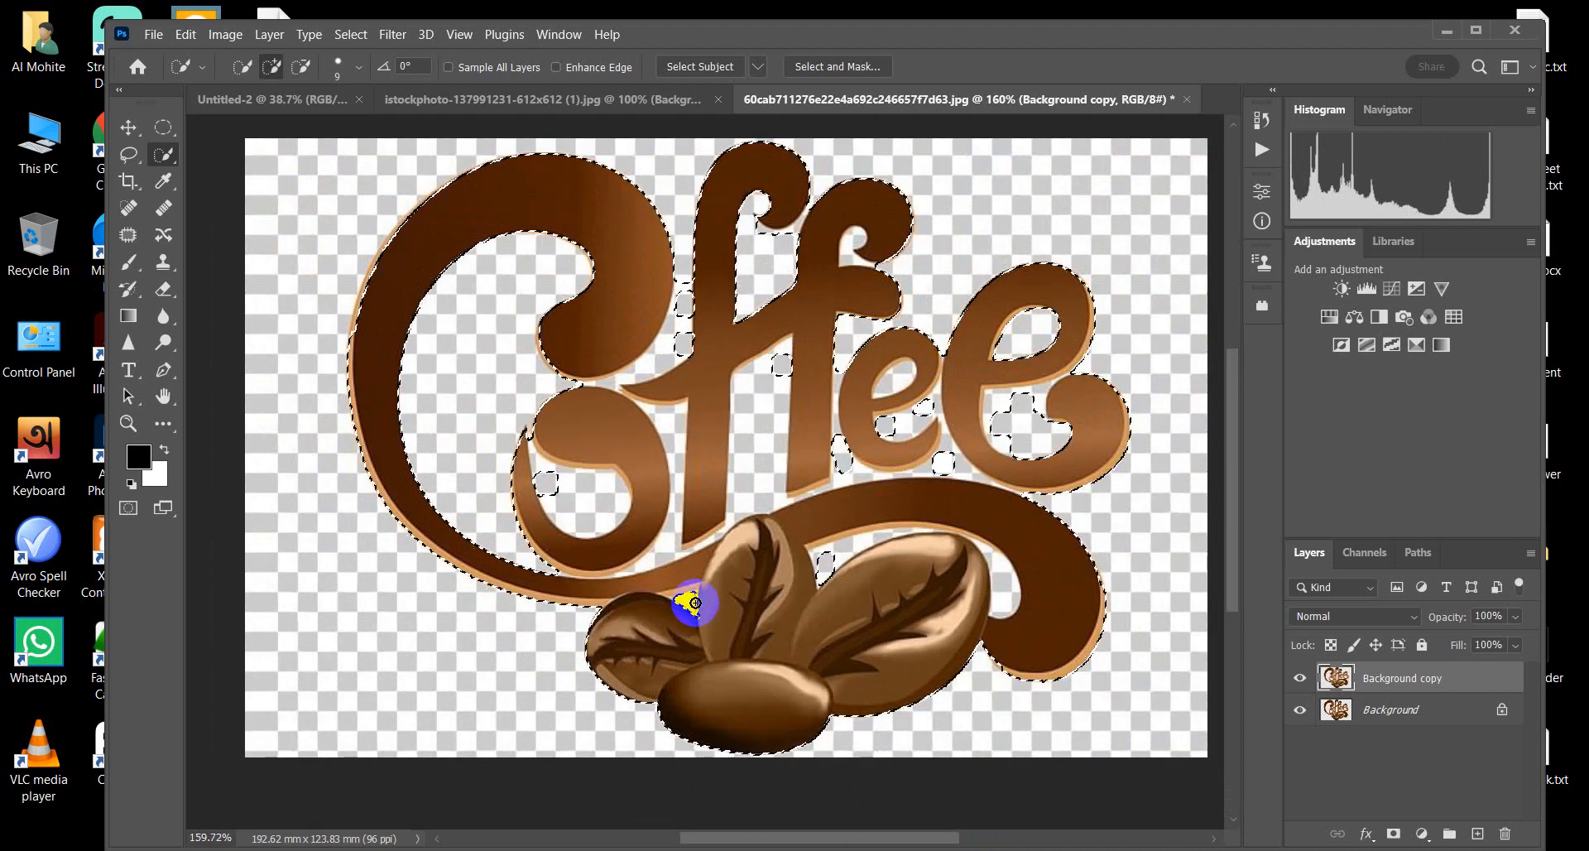
pyautogui.hotkey('ctrl', 'd')
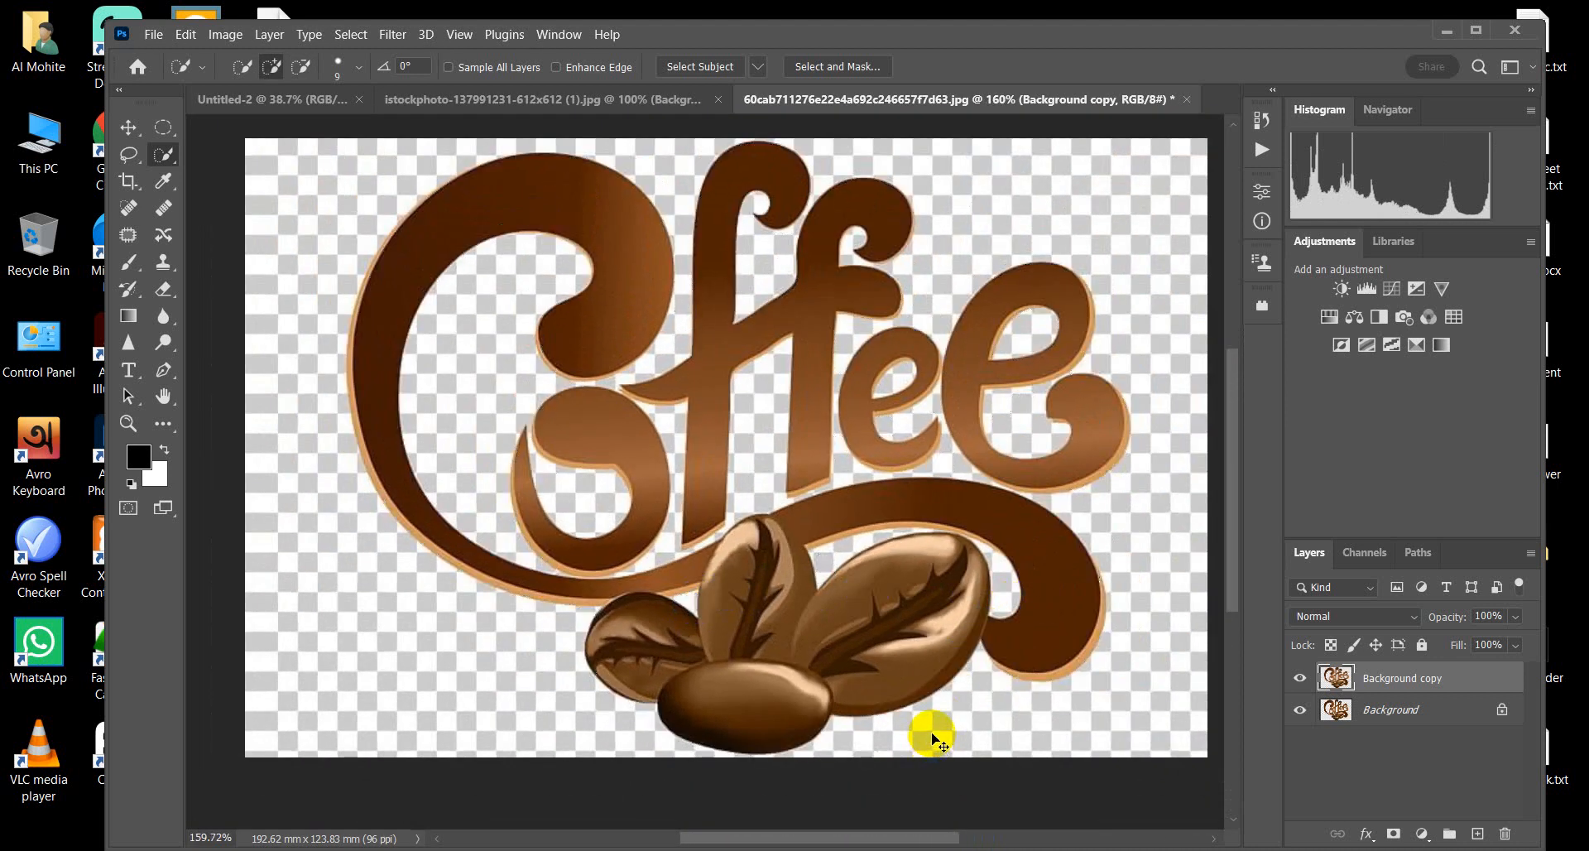
pyautogui.click(225, 34)
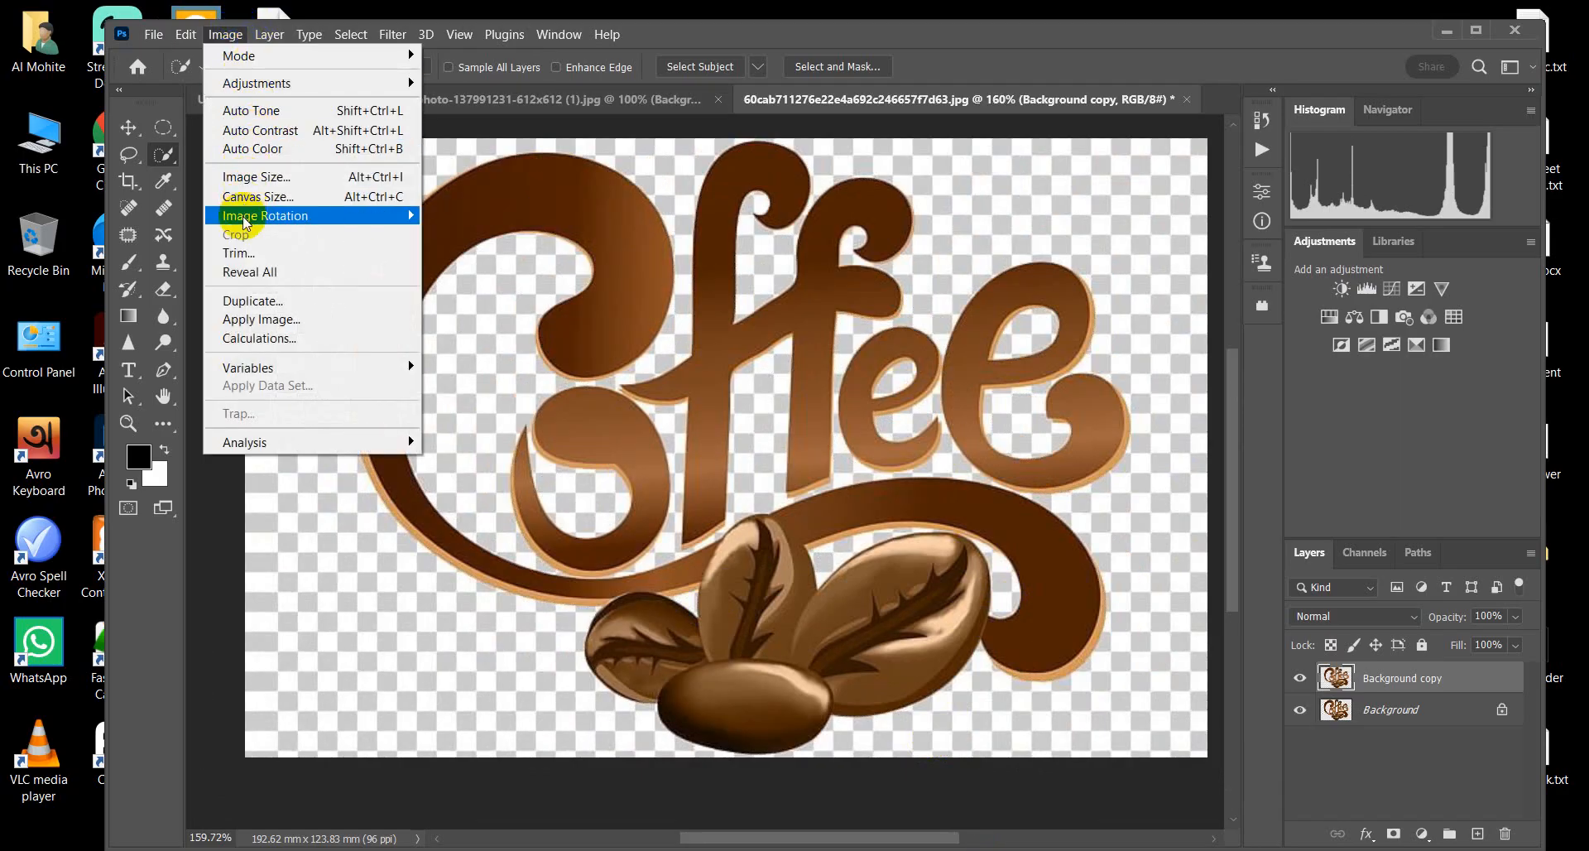
pyautogui.moveTo(245, 220)
pyautogui.moveTo(199, 41)
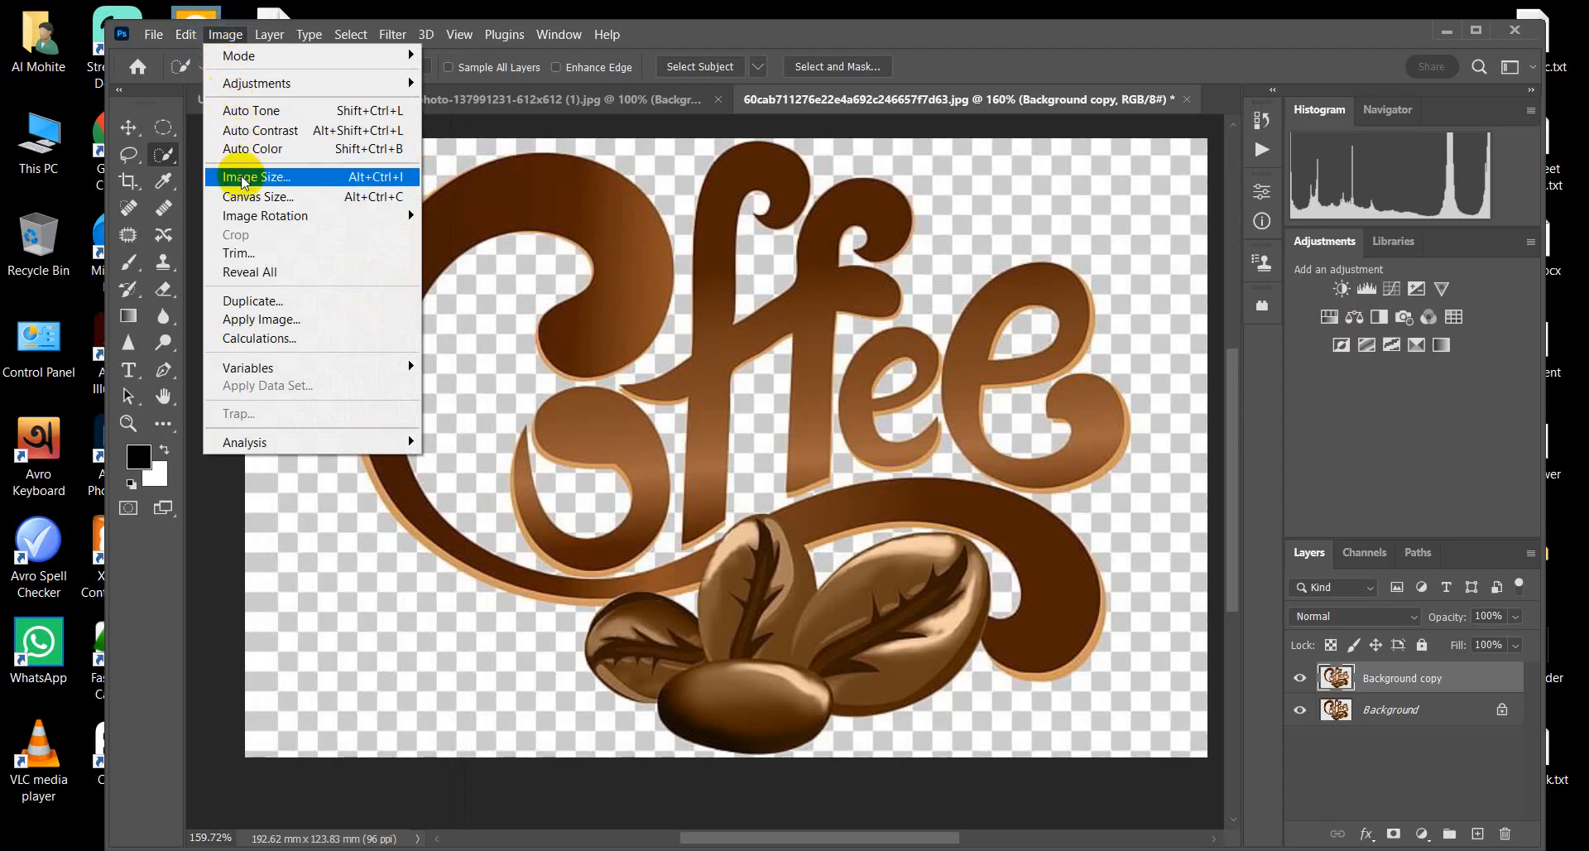
pyautogui.click(267, 37)
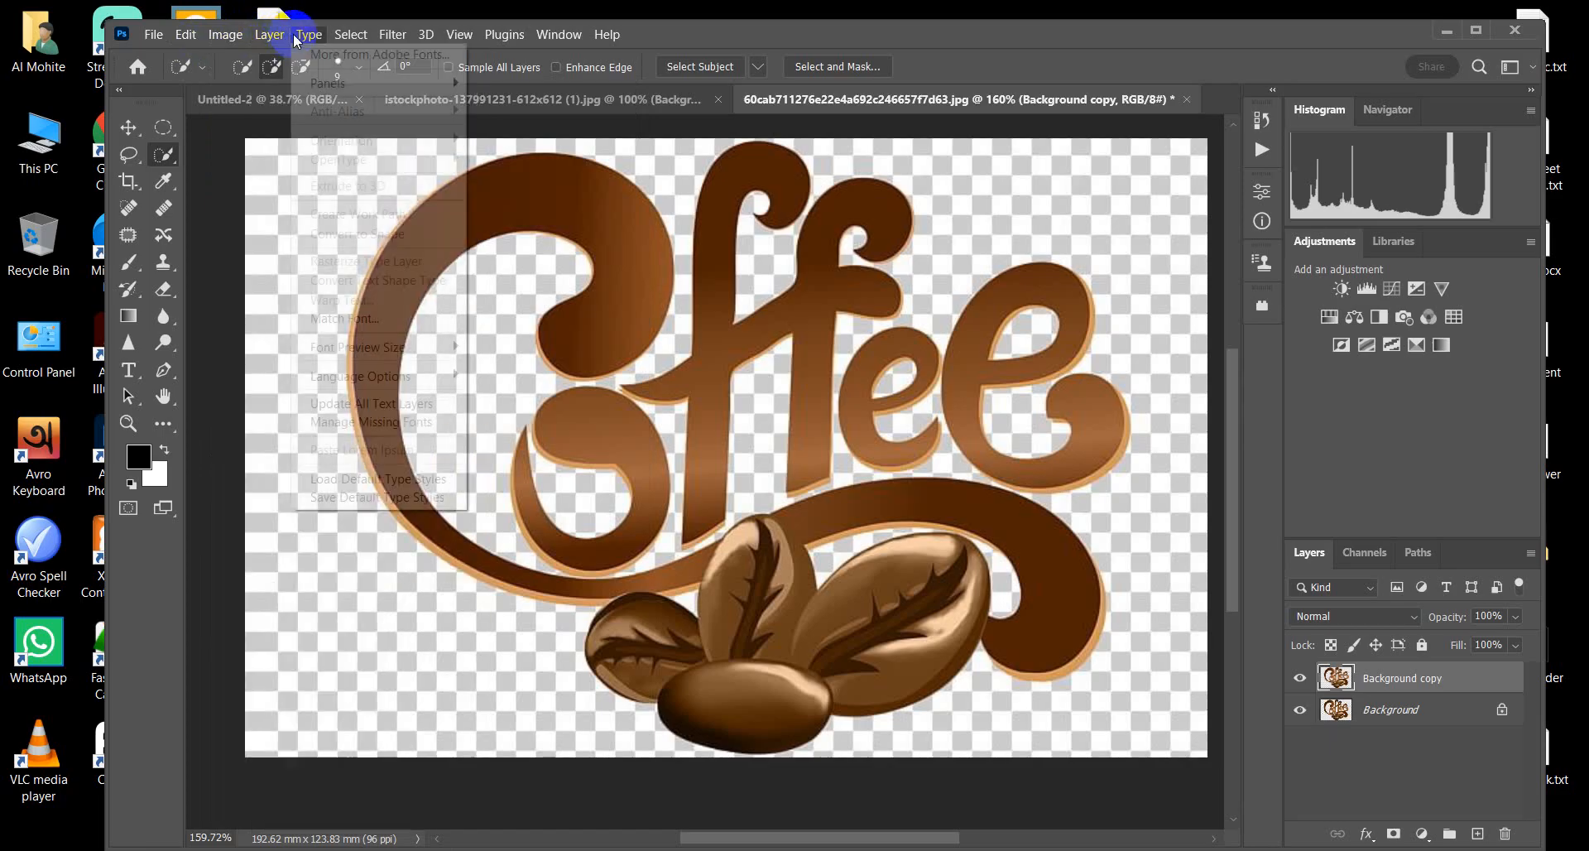
pyautogui.click(284, 38)
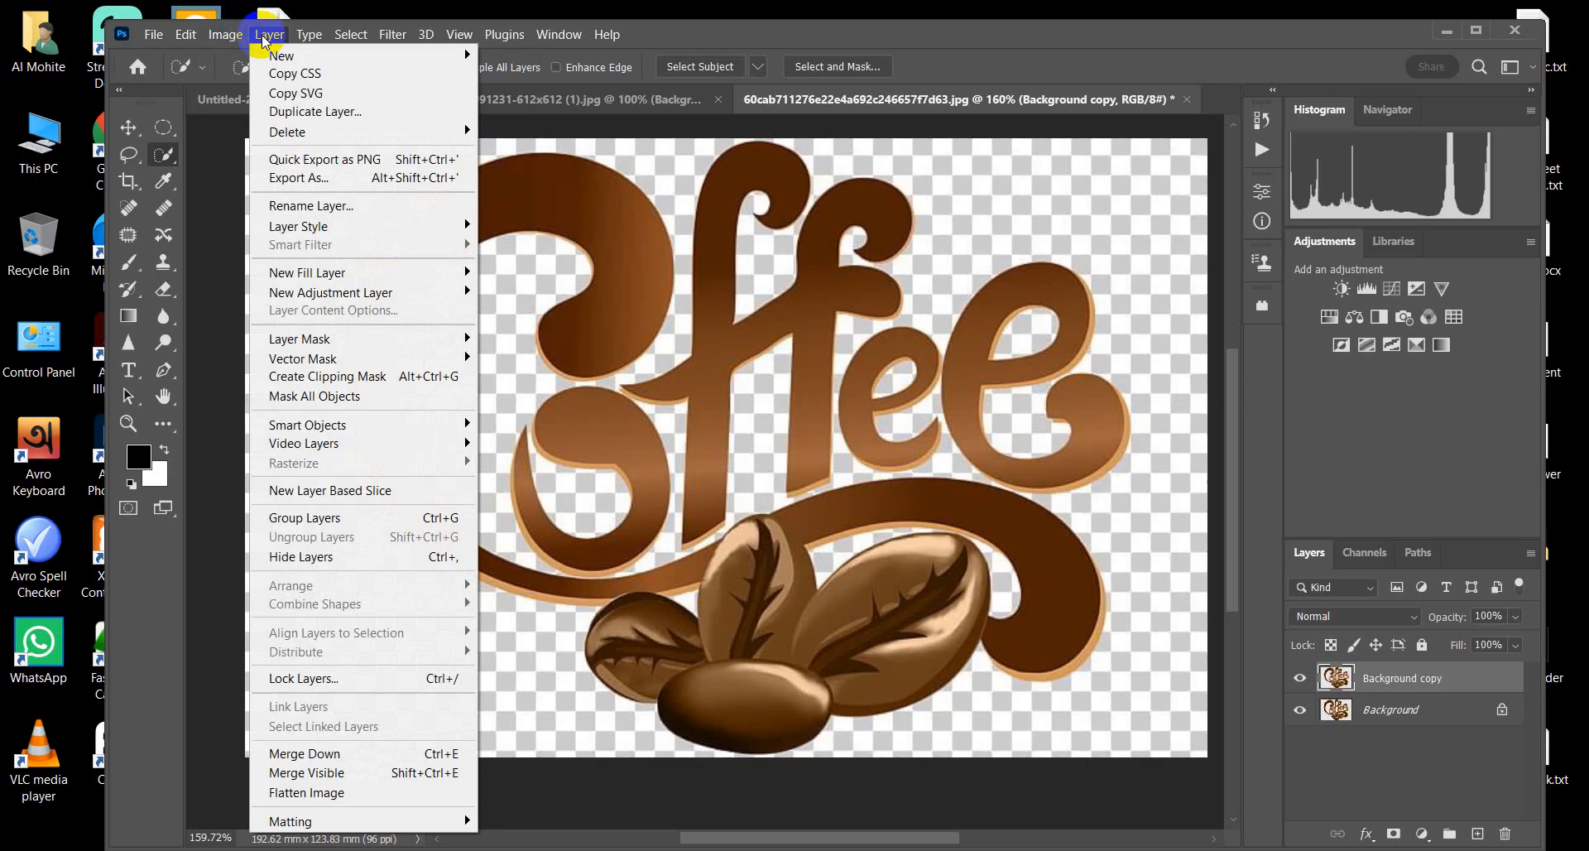
pyautogui.click(306, 40)
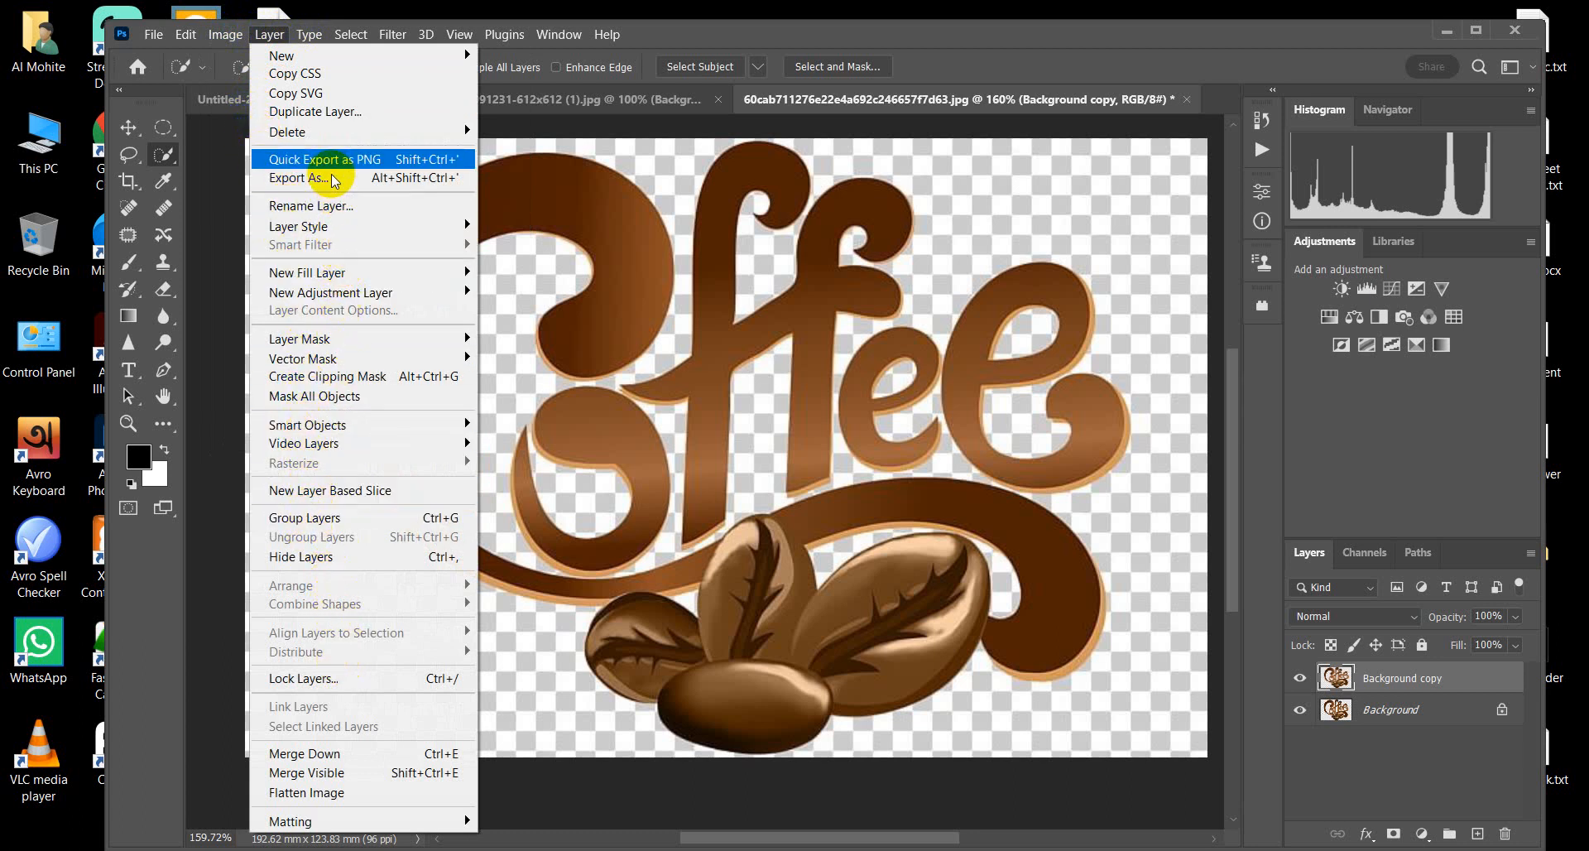
pyautogui.click(317, 33)
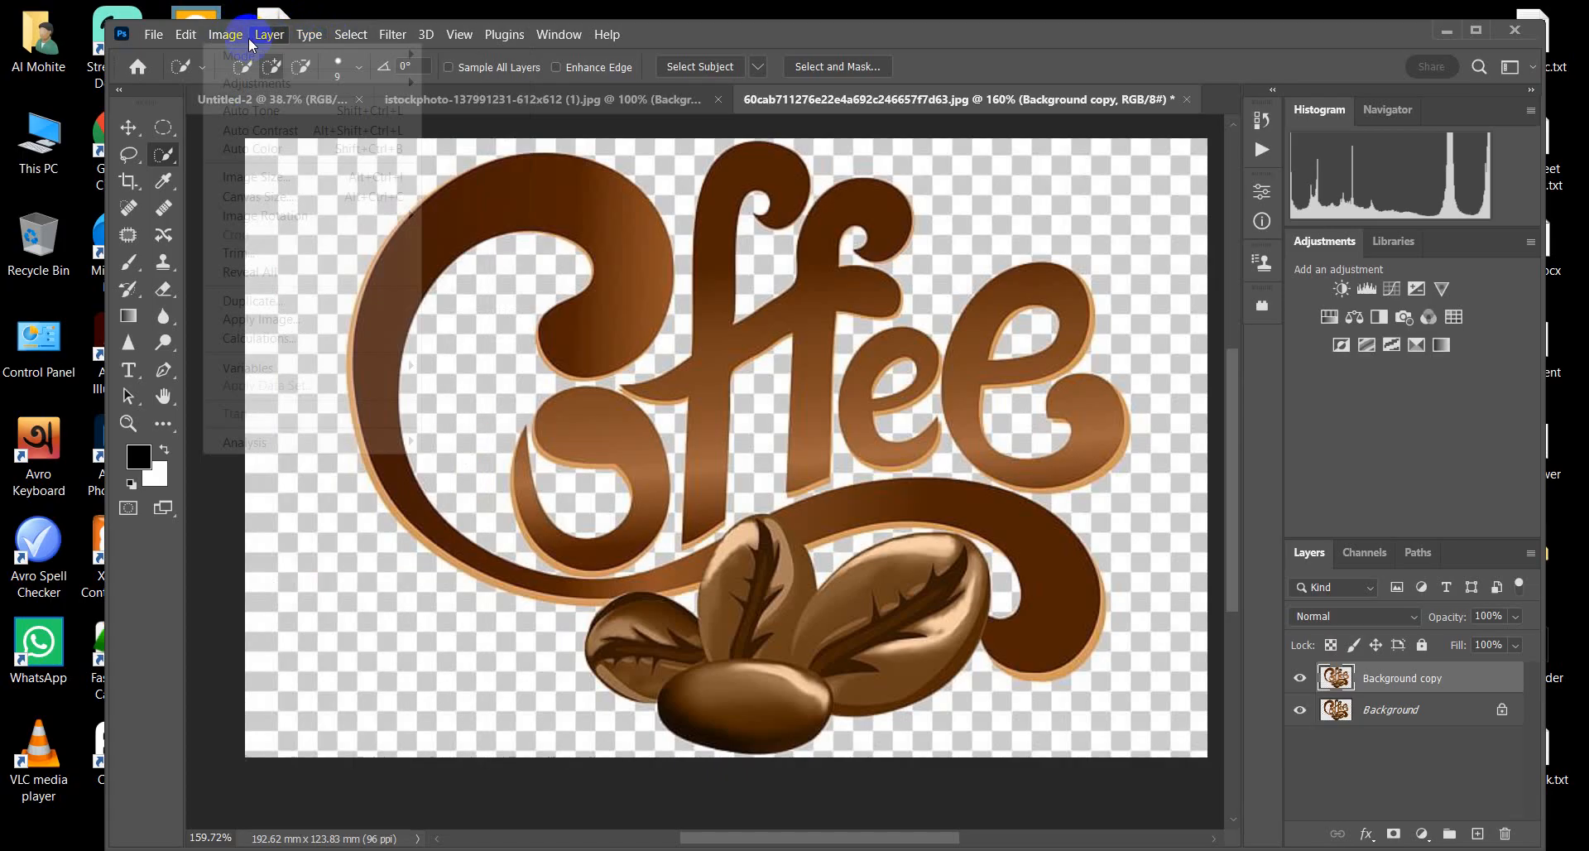
pyautogui.click(223, 35)
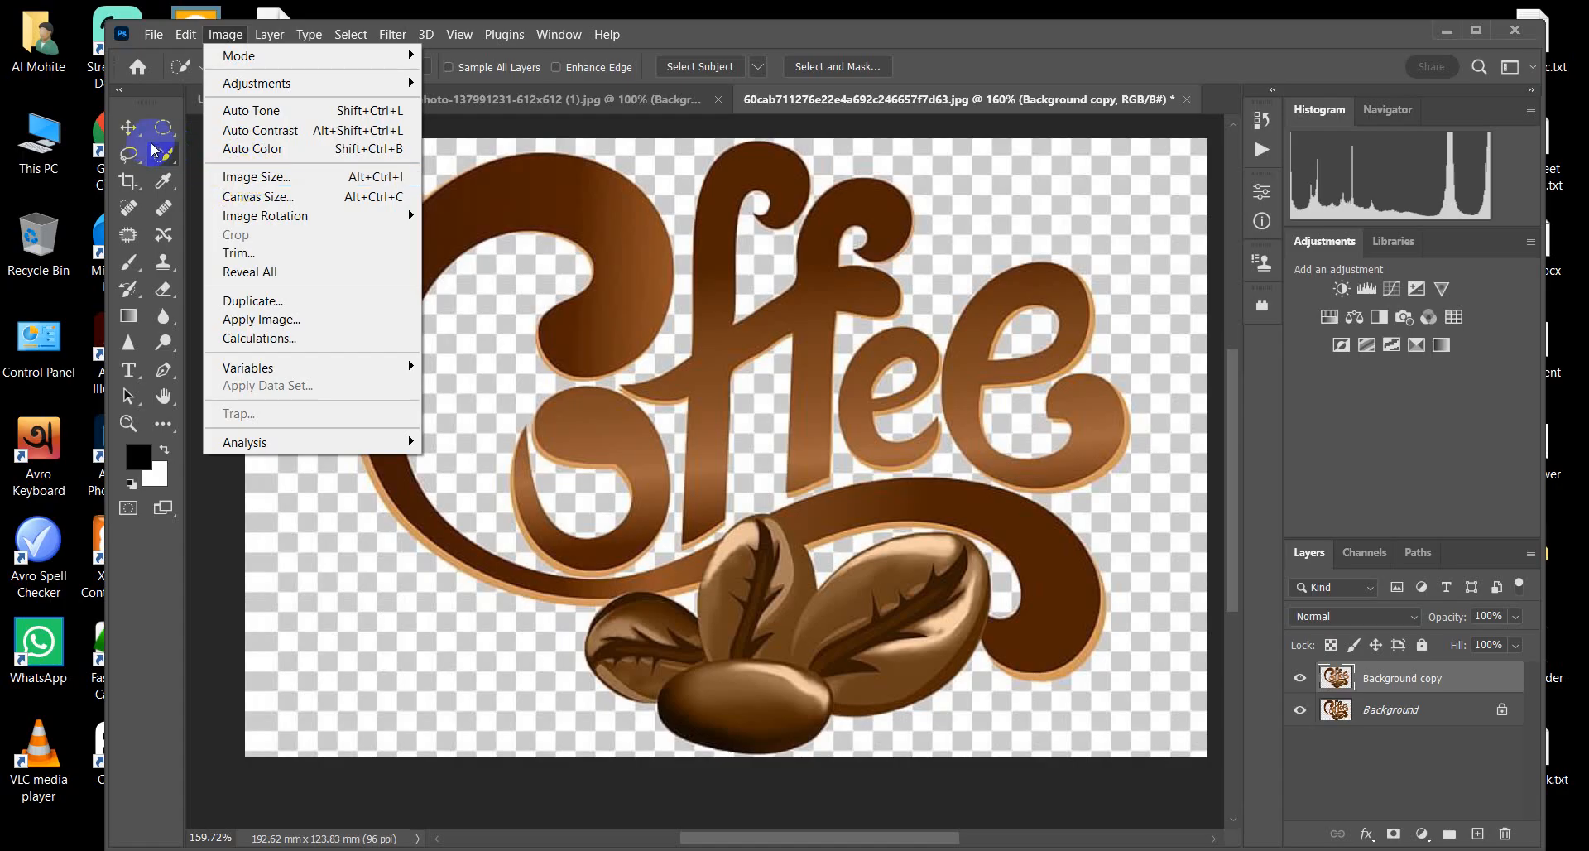
pyautogui.click(129, 127)
pyautogui.click(225, 34)
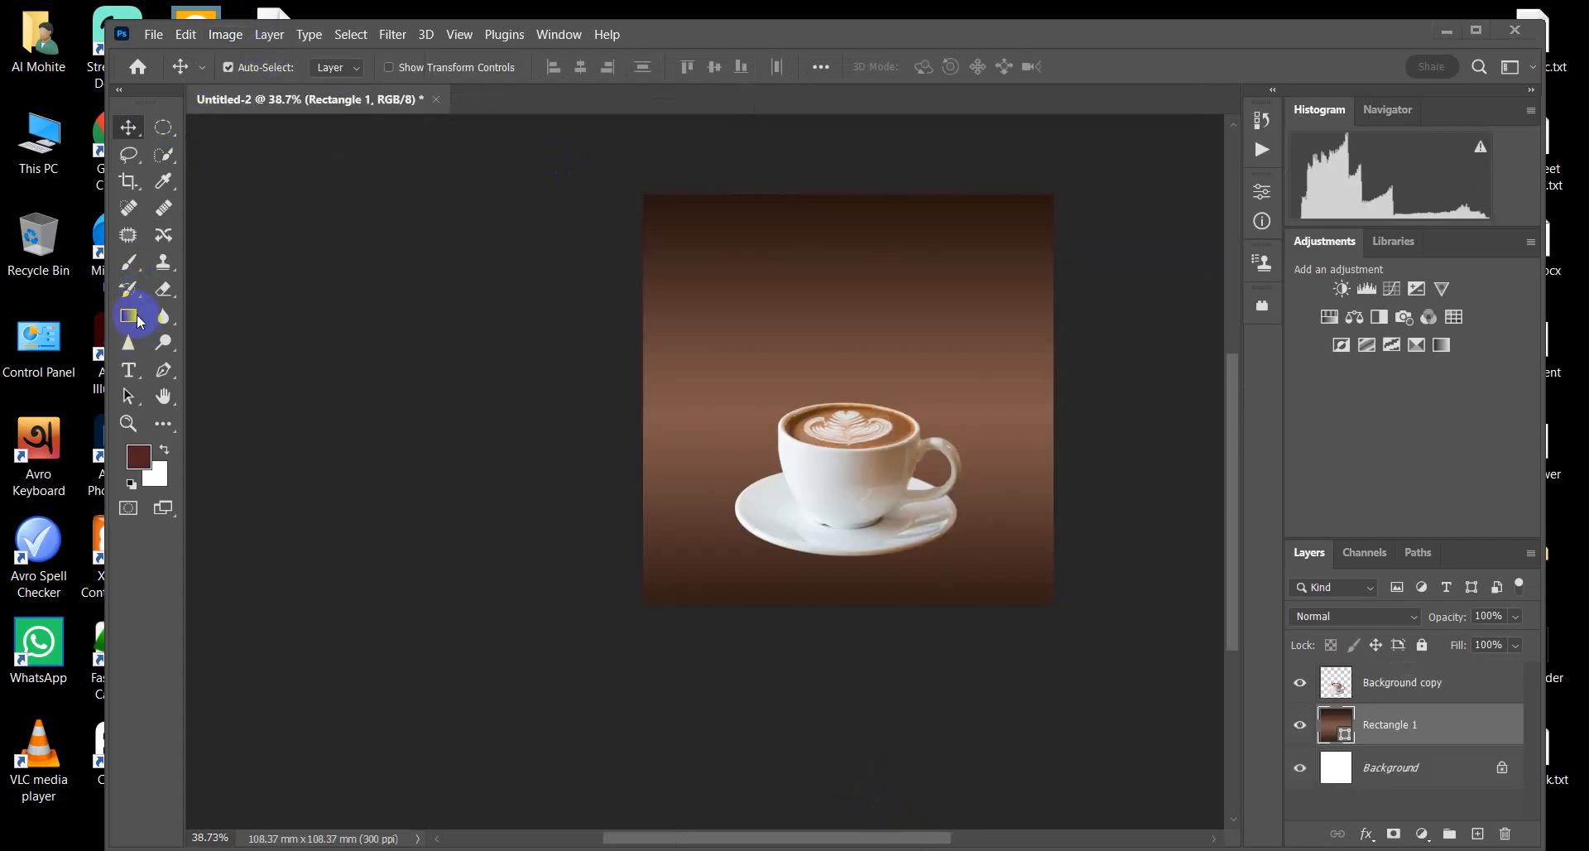
# Step: Choose the smoke brush at 612 px for the Brush tool and create a new layer above Background copy
pyautogui.click(135, 262)
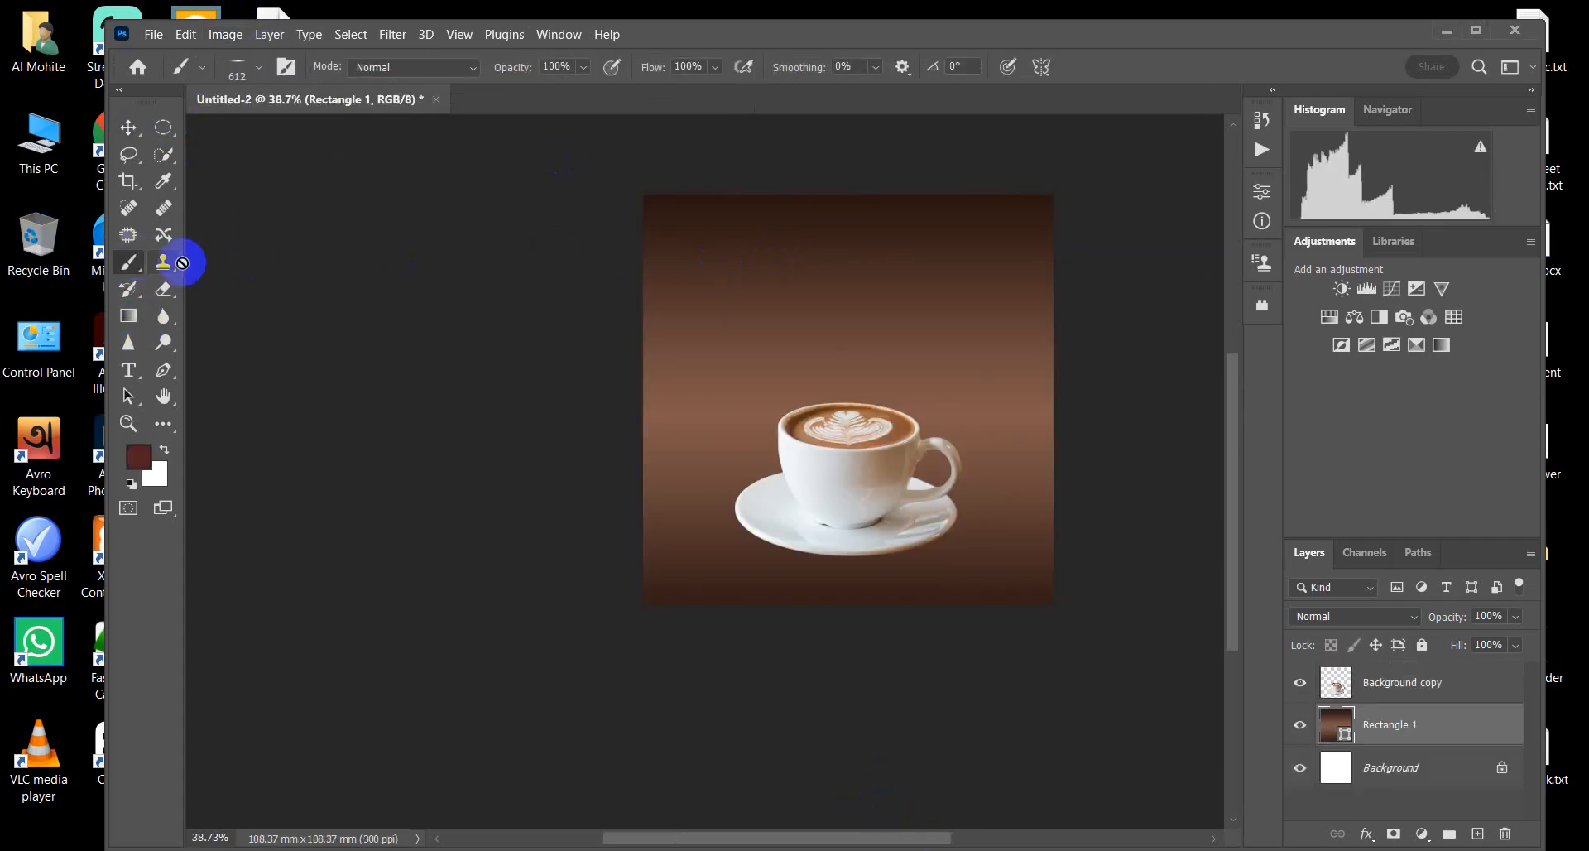
pyautogui.click(1334, 684)
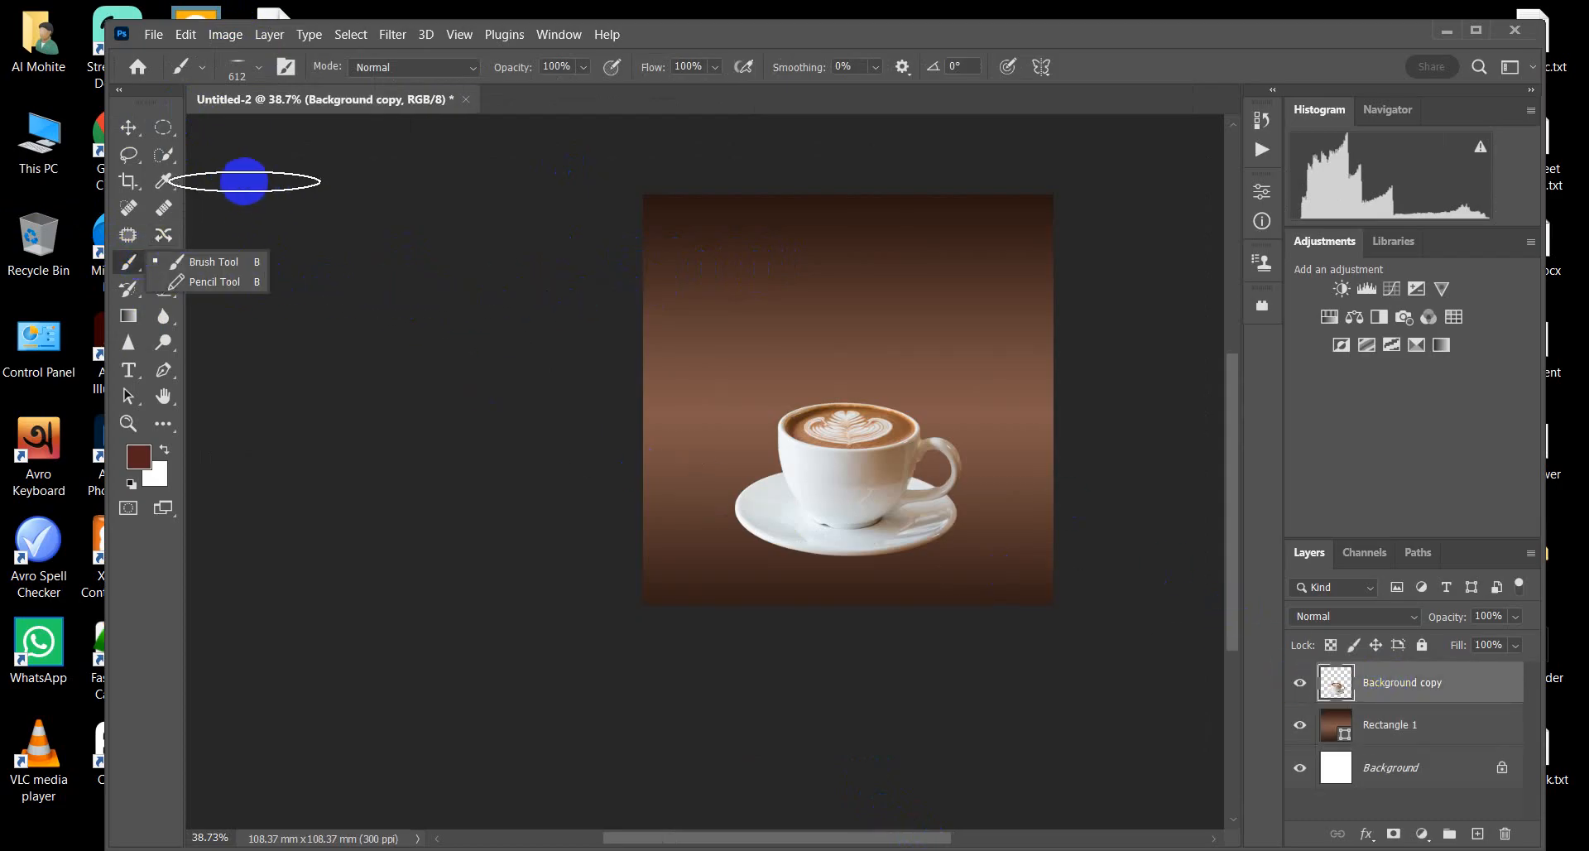
pyautogui.click(241, 66)
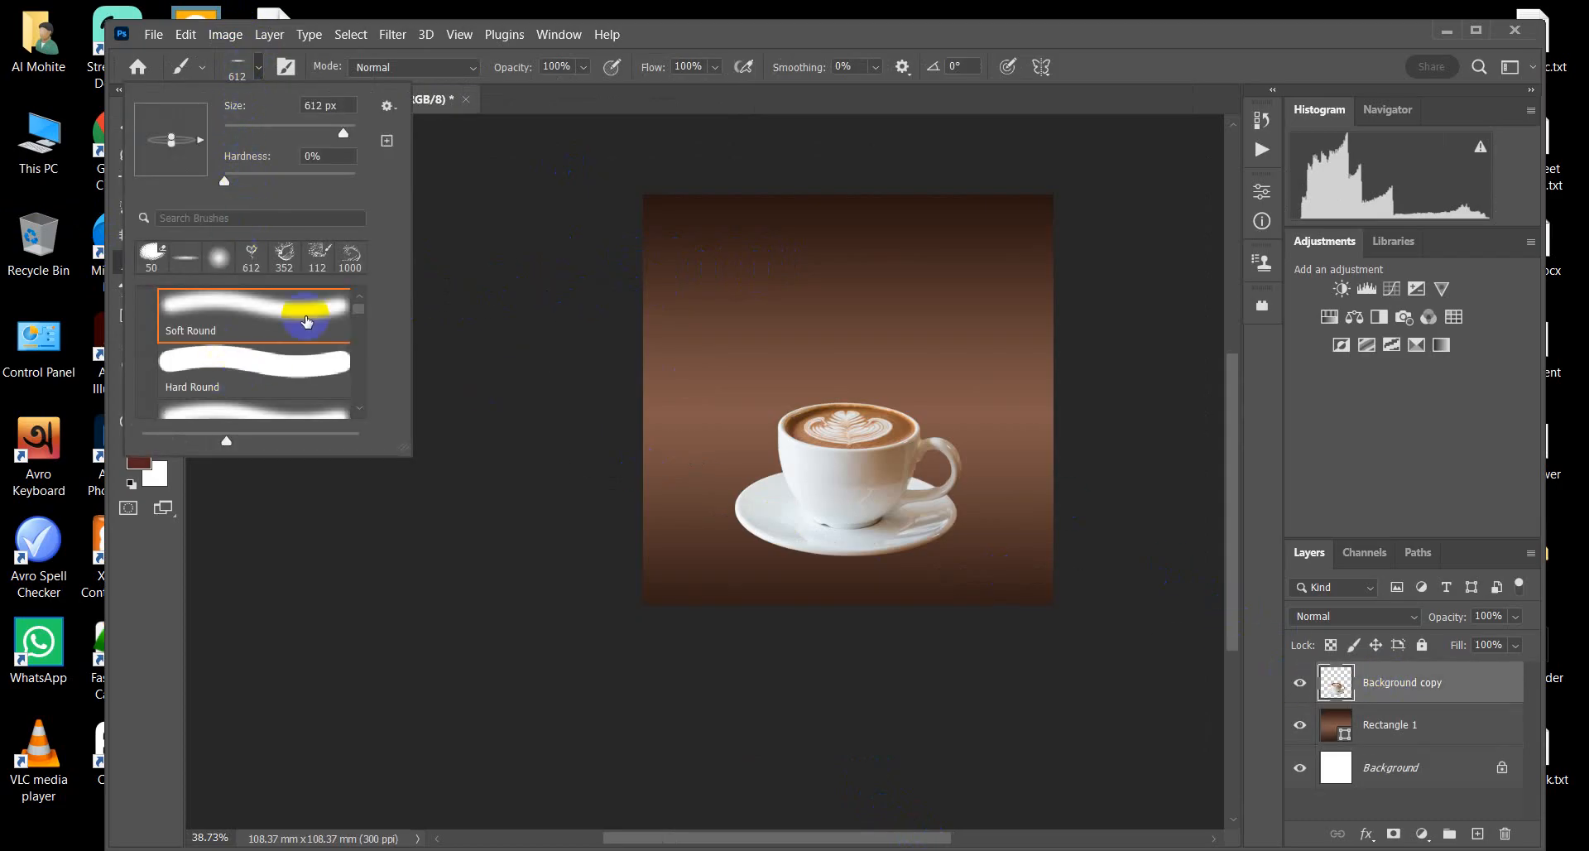
pyautogui.click(253, 263)
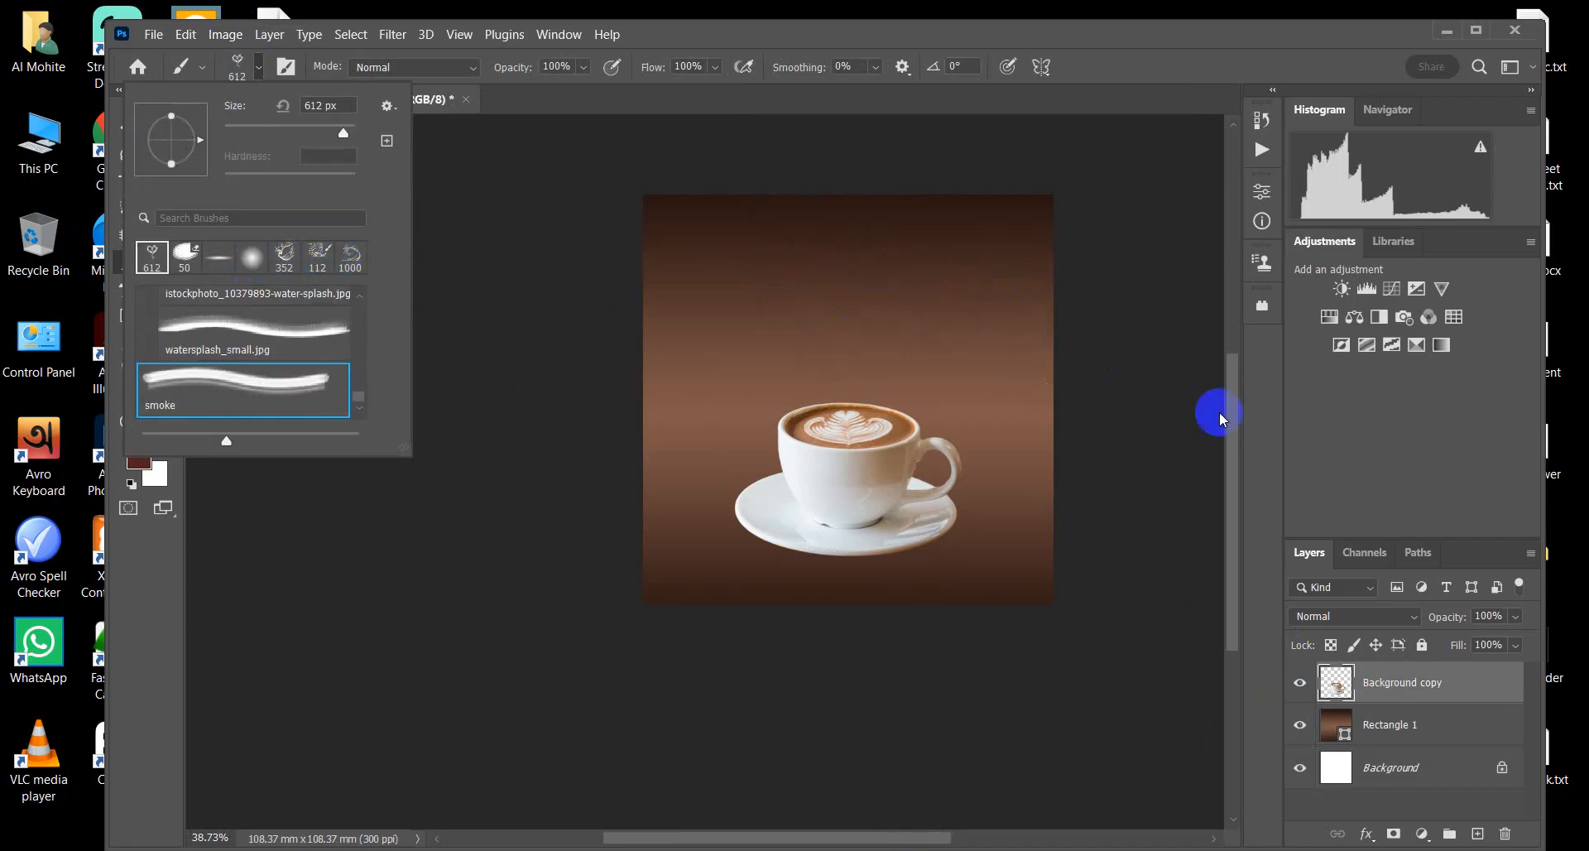
pyautogui.click(1482, 833)
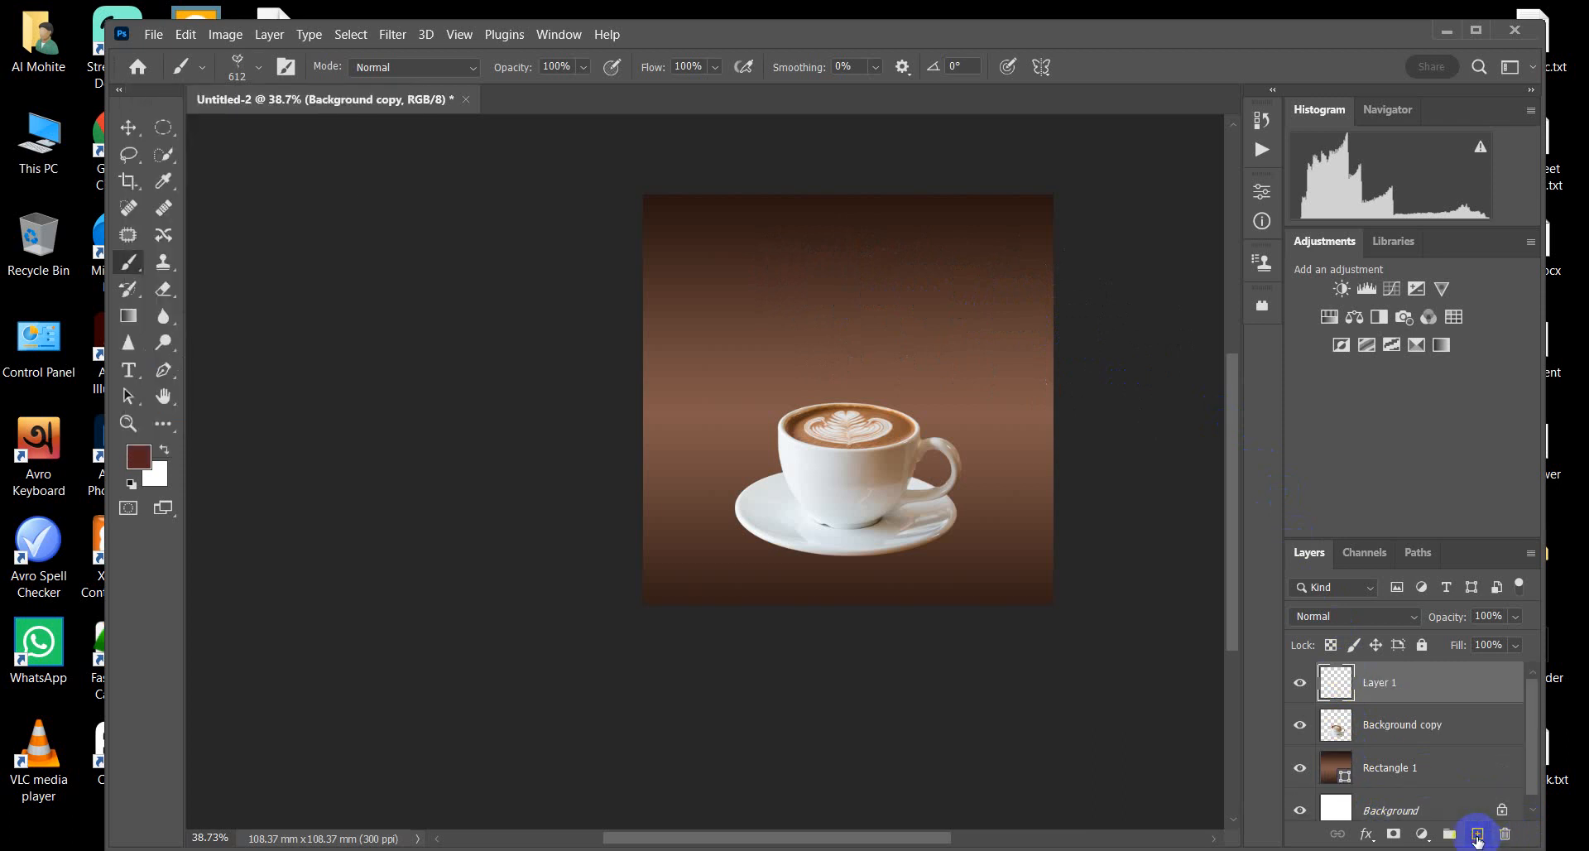
# Step: Try stamping the heart-shaped smoke above the cup in the dark red foreground colour and undo the stamp
pyautogui.click(842, 325)
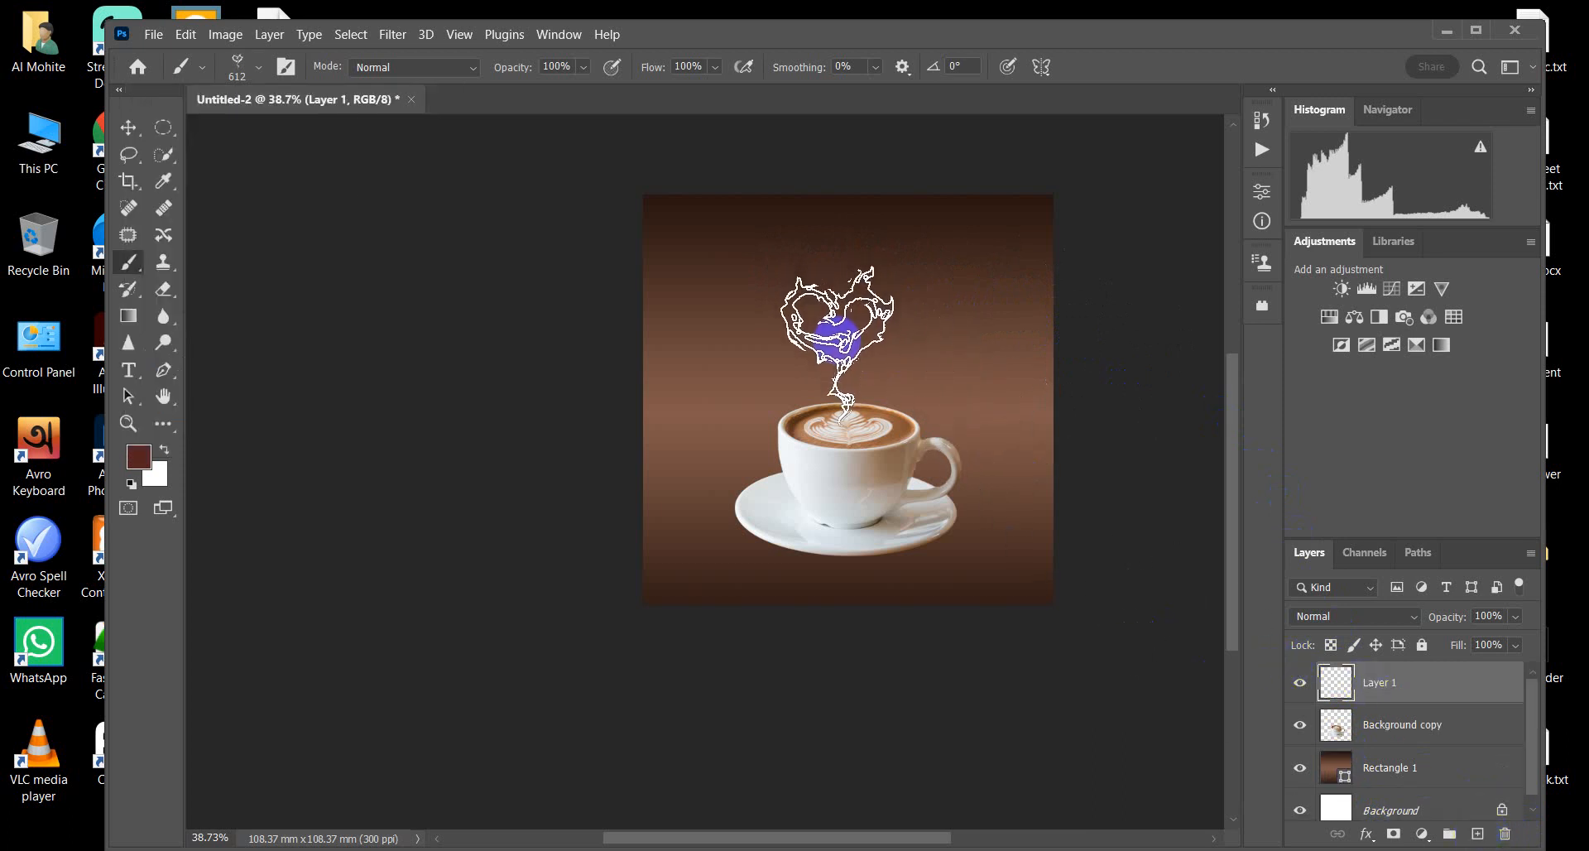
pyautogui.click(845, 364)
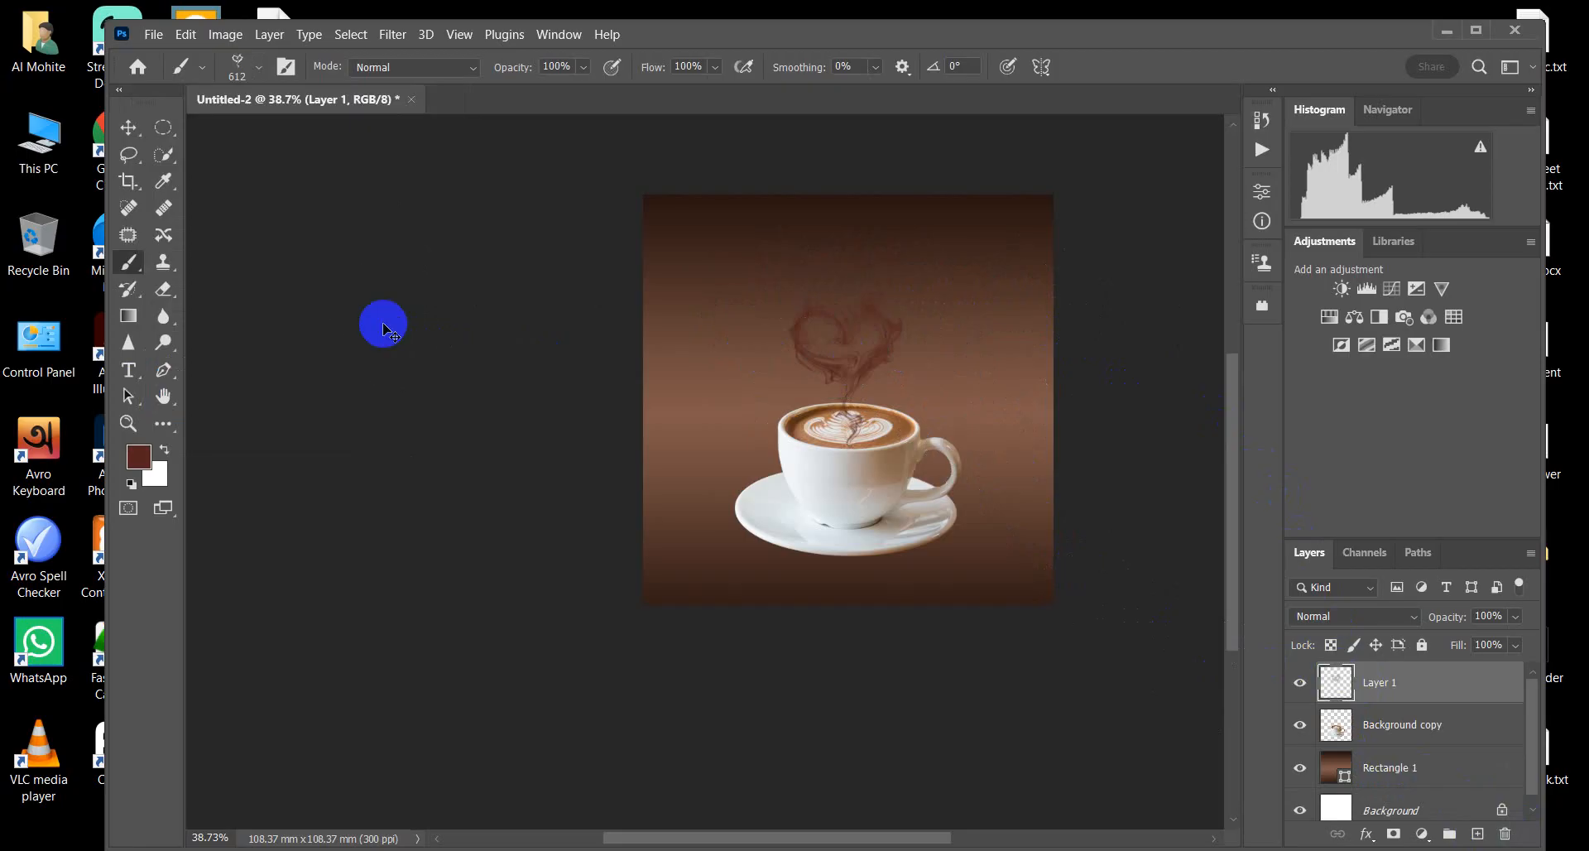
pyautogui.hotkey('ctrl', 'z')
# Step: Set the foreground colour to white and stamp the heart-shaped smoke above the cup on Layer 1
pyautogui.click(138, 456)
pyautogui.click(792, 433)
pyautogui.click(1261, 166)
pyautogui.press('b')
pyautogui.click(848, 373)
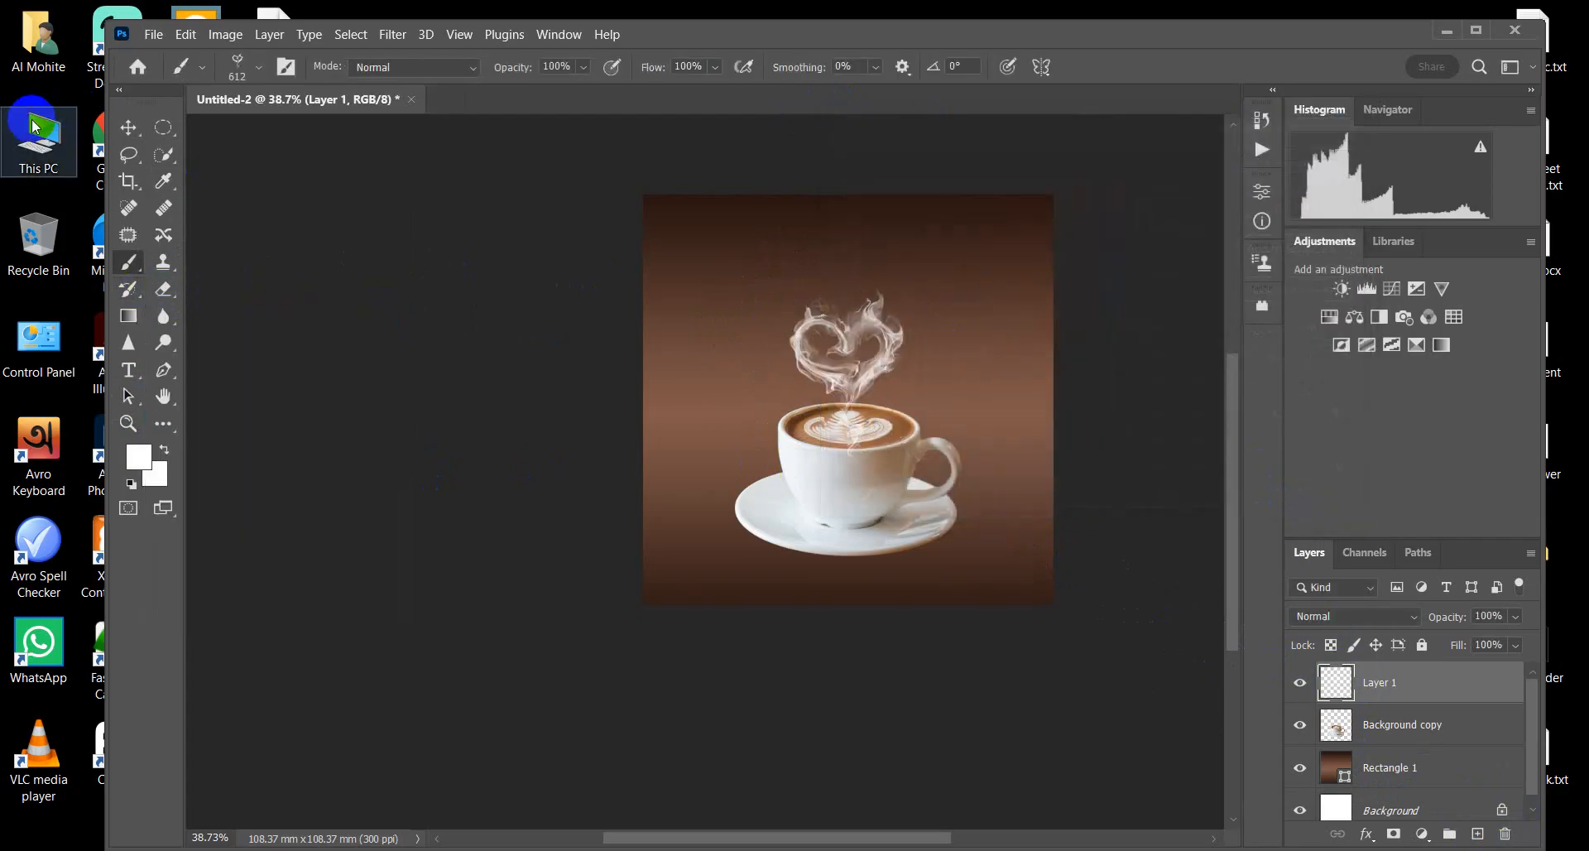
# Step: Move the smoke slightly so that its tail rises from the centre of the coffee
pyautogui.click(127, 127)
pyautogui.scroll(1, 793, 217)
pyautogui.scroll(2, 793, 217)
pyautogui.moveTo(906, 346); pyautogui.dragTo(895, 355)
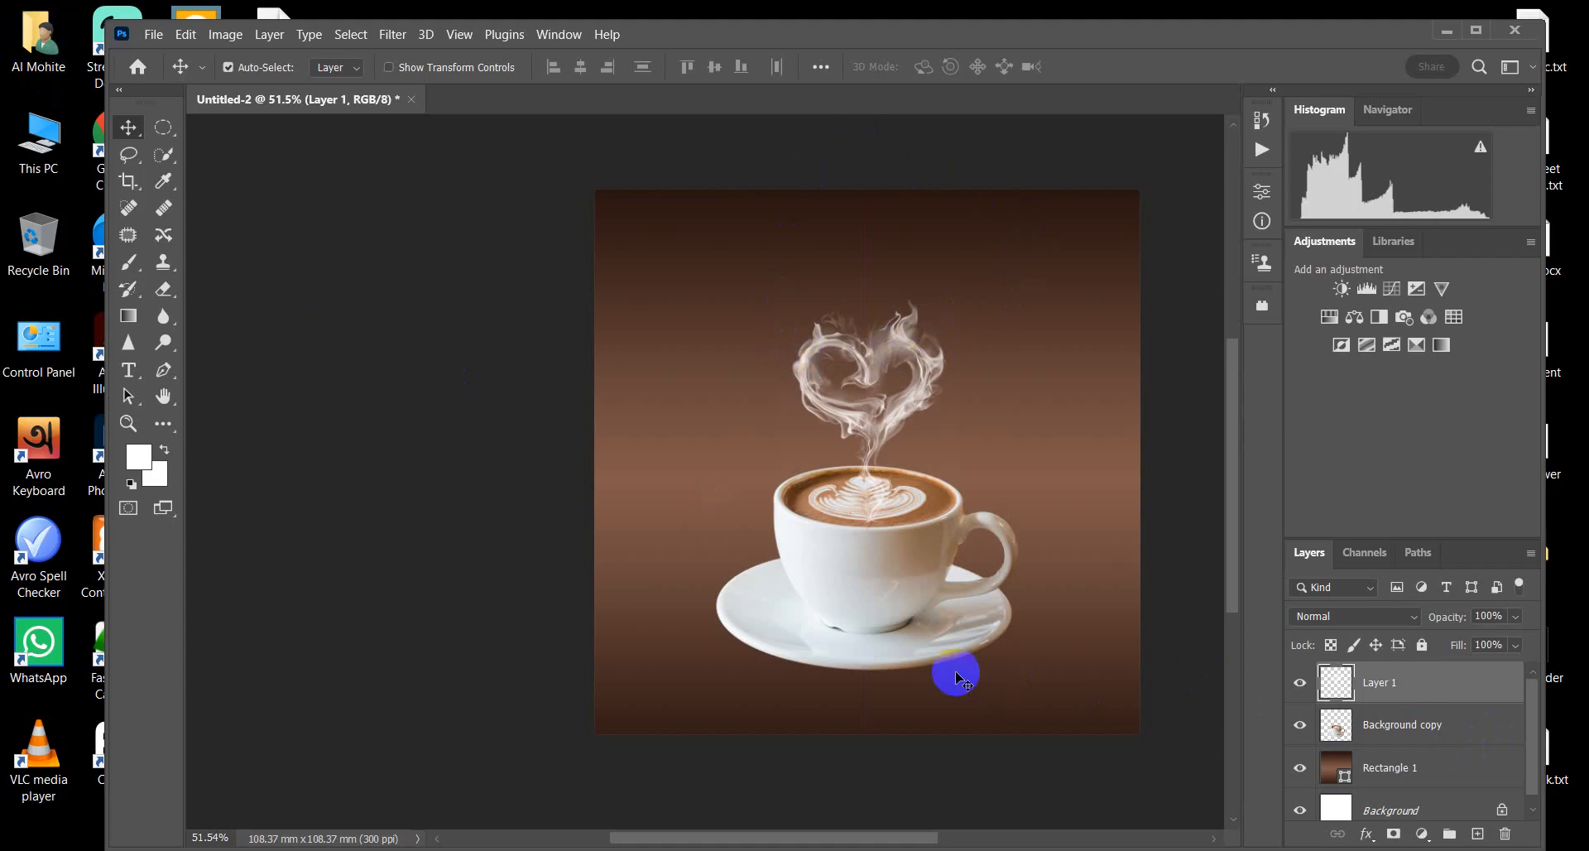
# Step: Erase the part of the smoke's tail that overlaps the latte art, using the Eraser at 50 px
pyautogui.scroll(11, 890, 596)
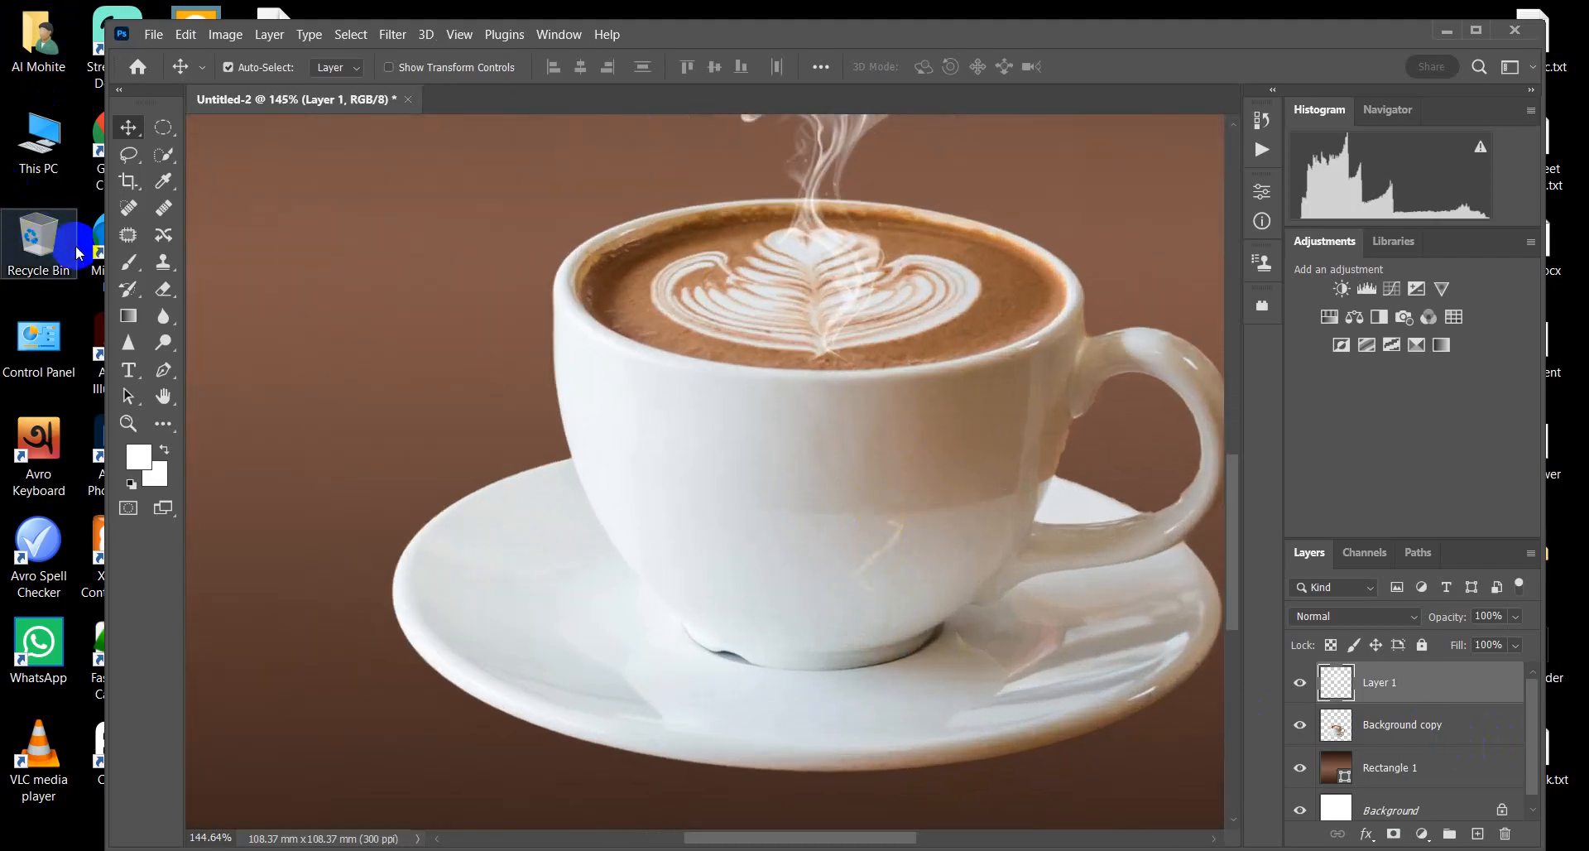
pyautogui.click(162, 286)
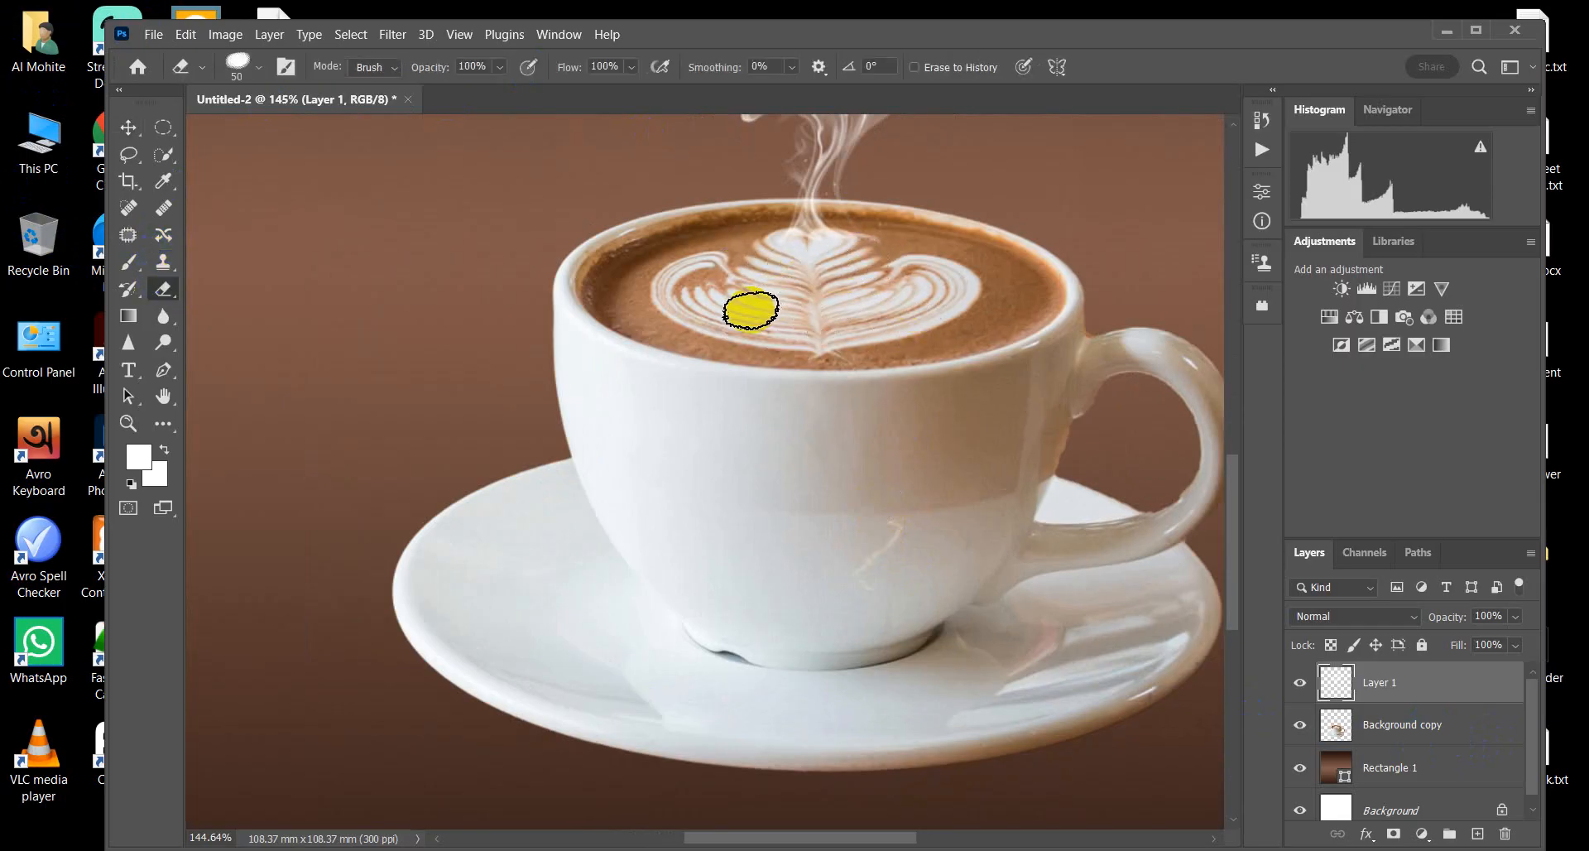
pyautogui.scroll(-12, 748, 309)
pyautogui.click(128, 129)
pyautogui.scroll(-4, 629, 318)
pyautogui.scroll(4, 690, 179)
pyautogui.scroll(5, 726, 432)
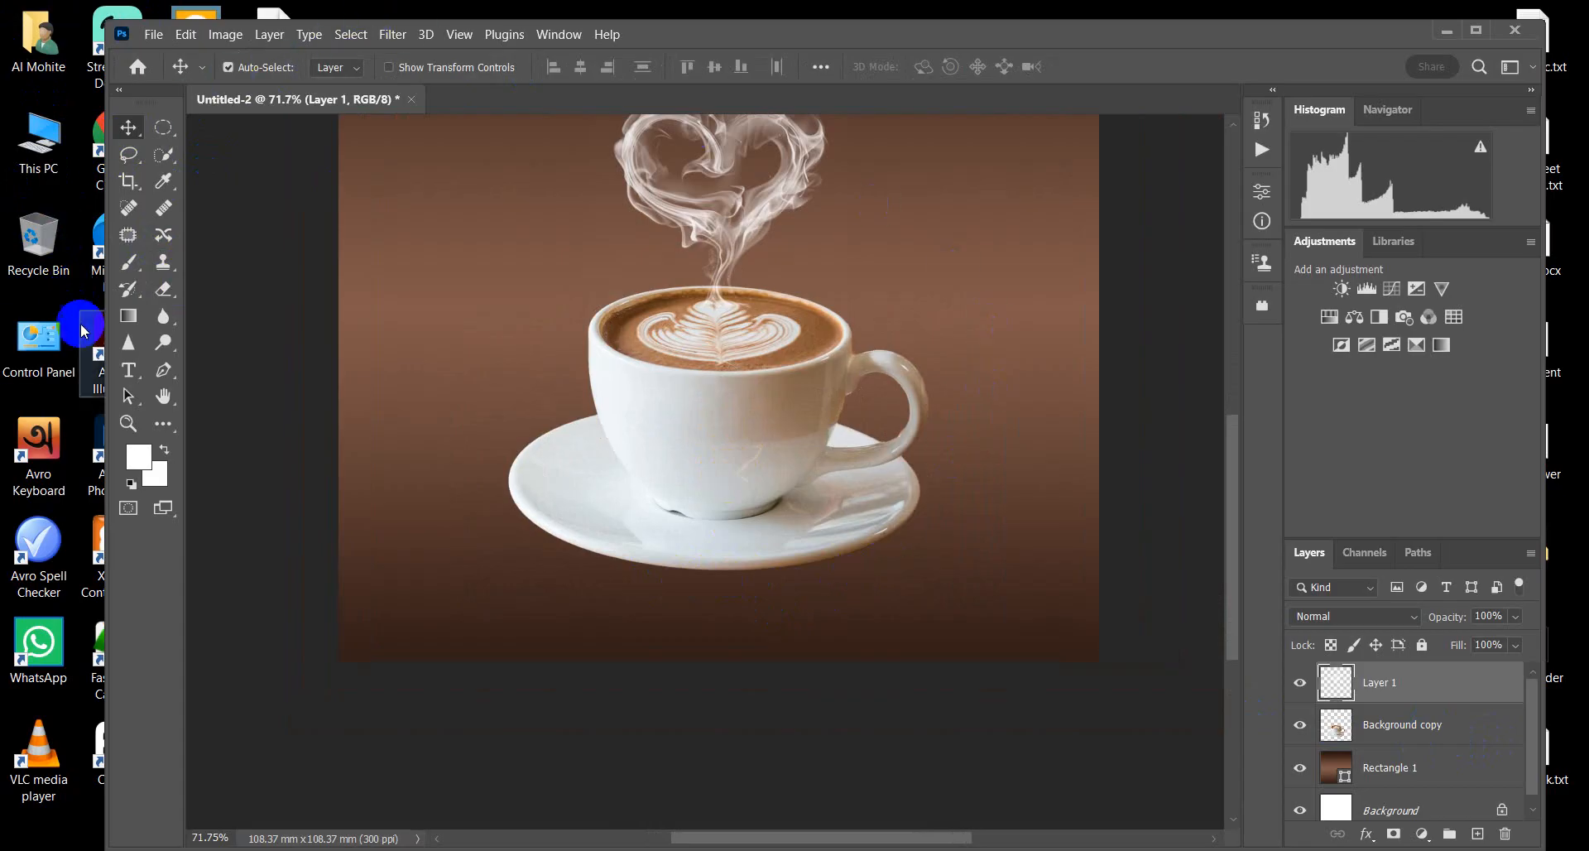
# Step: Set up the Brush tool with the Soft Round tip from the General Brushes at 612 px
pyautogui.click(132, 265)
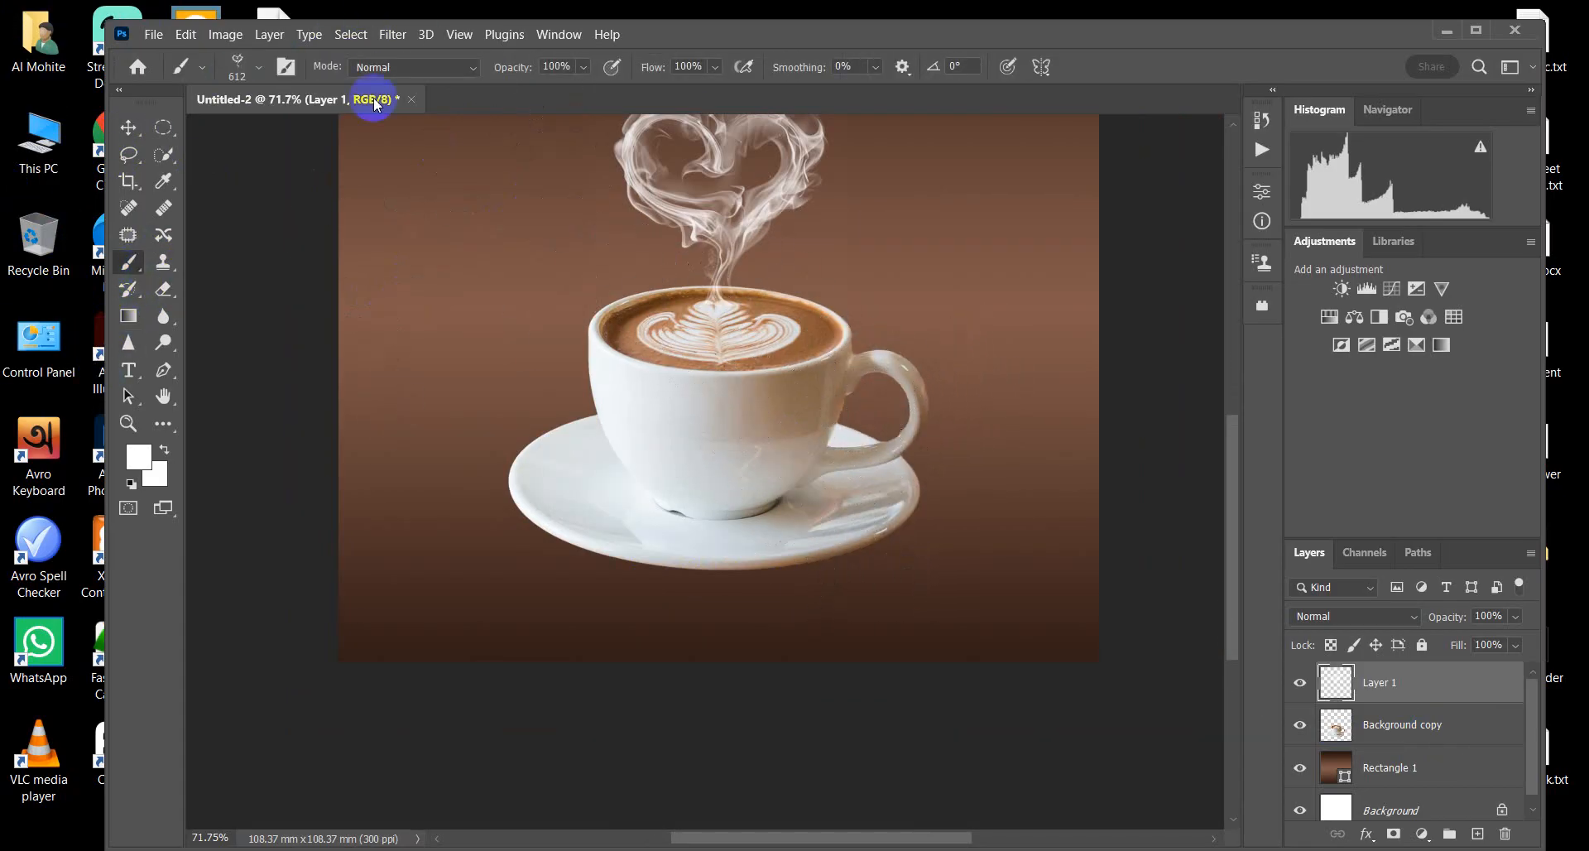
pyautogui.click(260, 68)
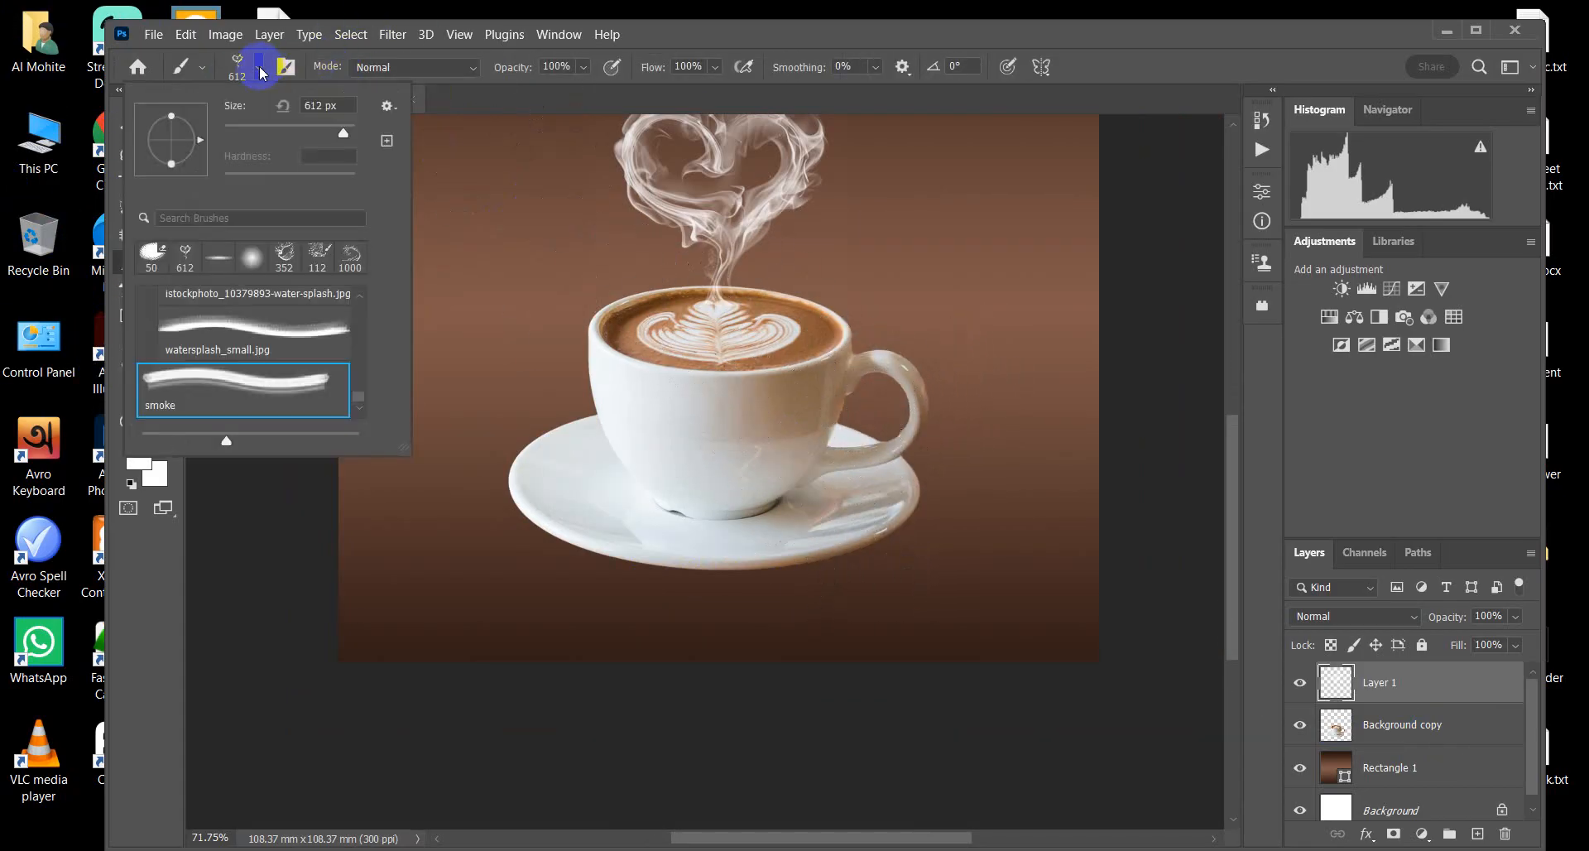
pyautogui.moveTo(358, 388); pyautogui.dragTo(369, 290)
pyautogui.click(206, 336)
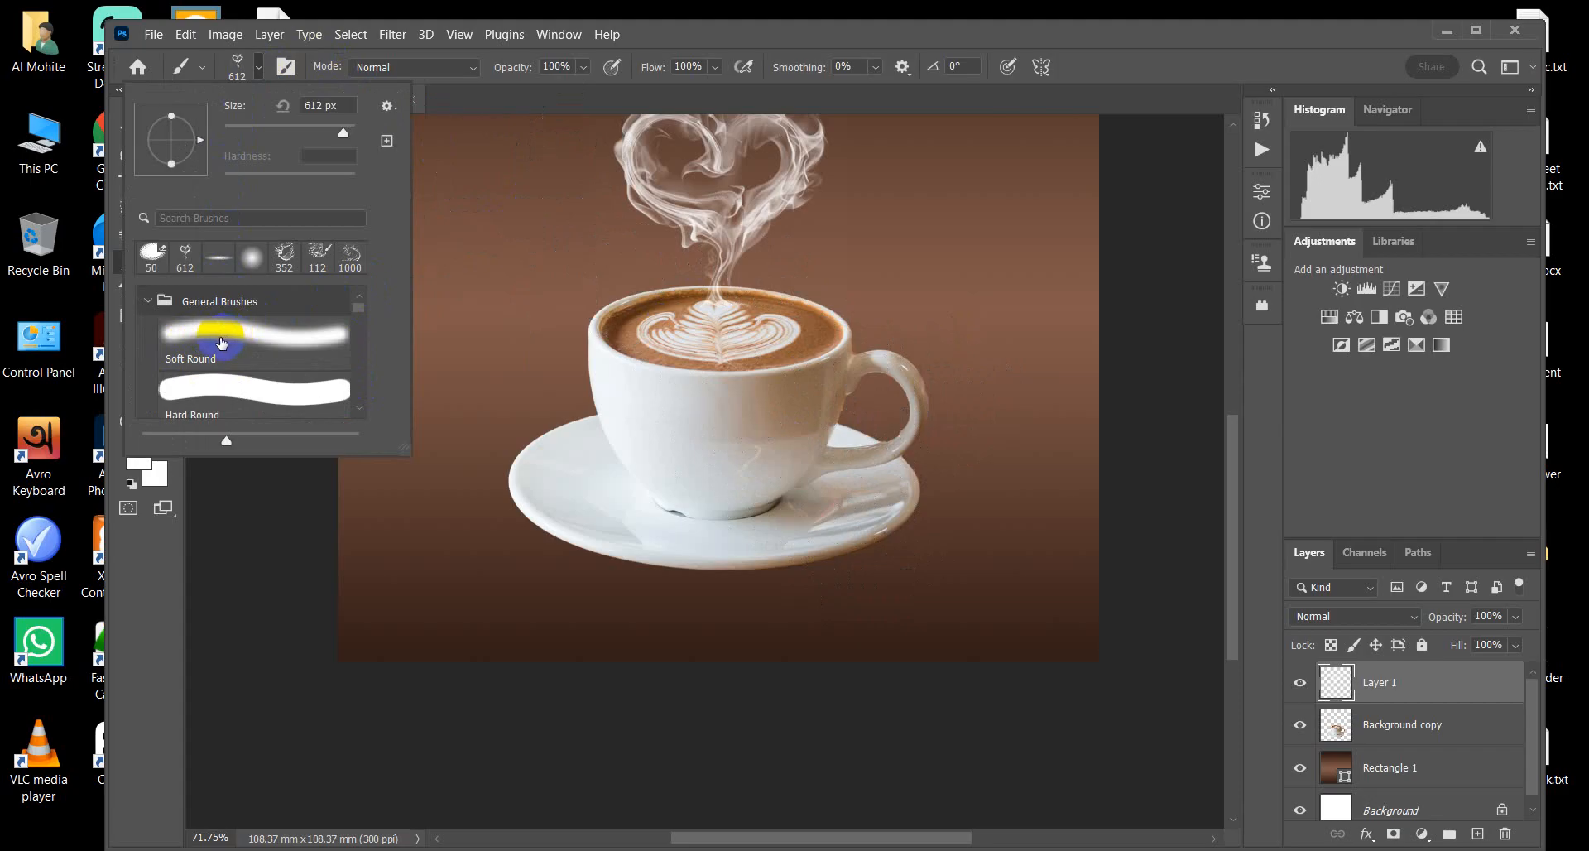
pyautogui.click(147, 302)
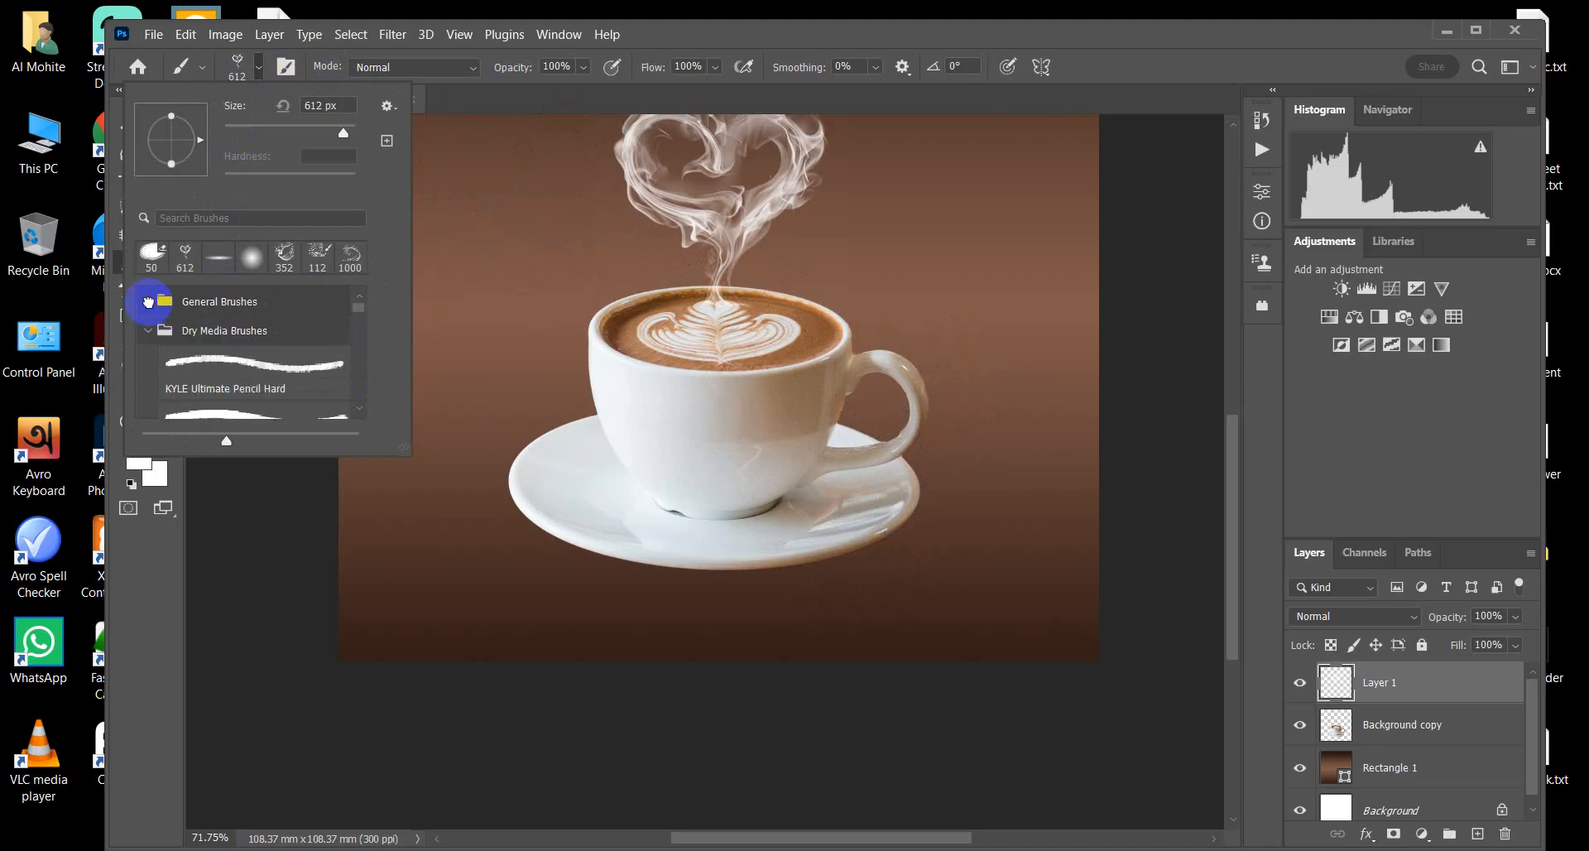
pyautogui.click(147, 330)
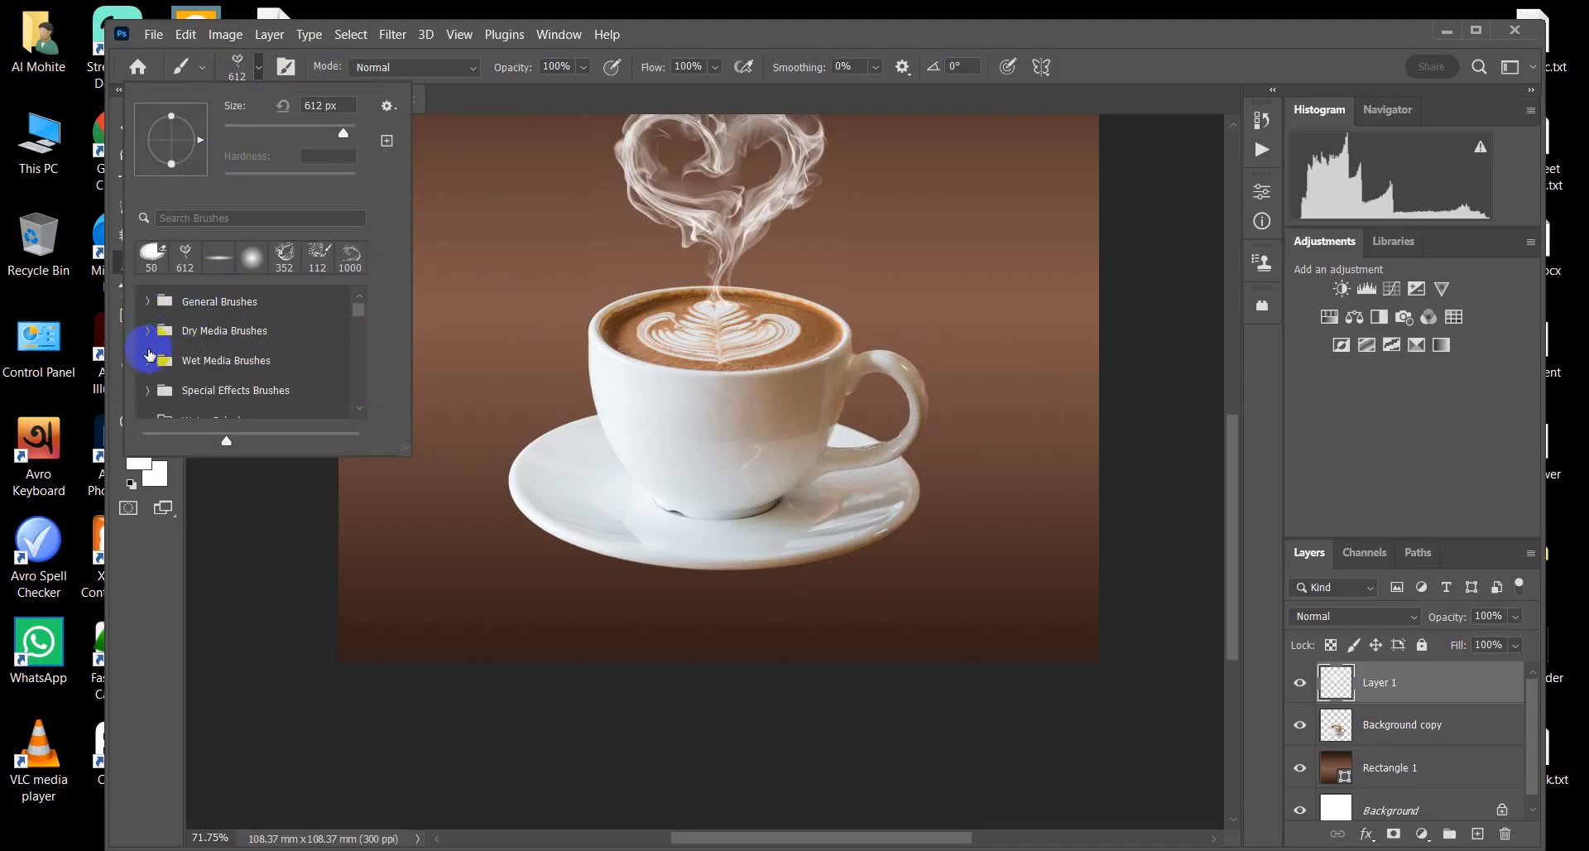
pyautogui.click(146, 303)
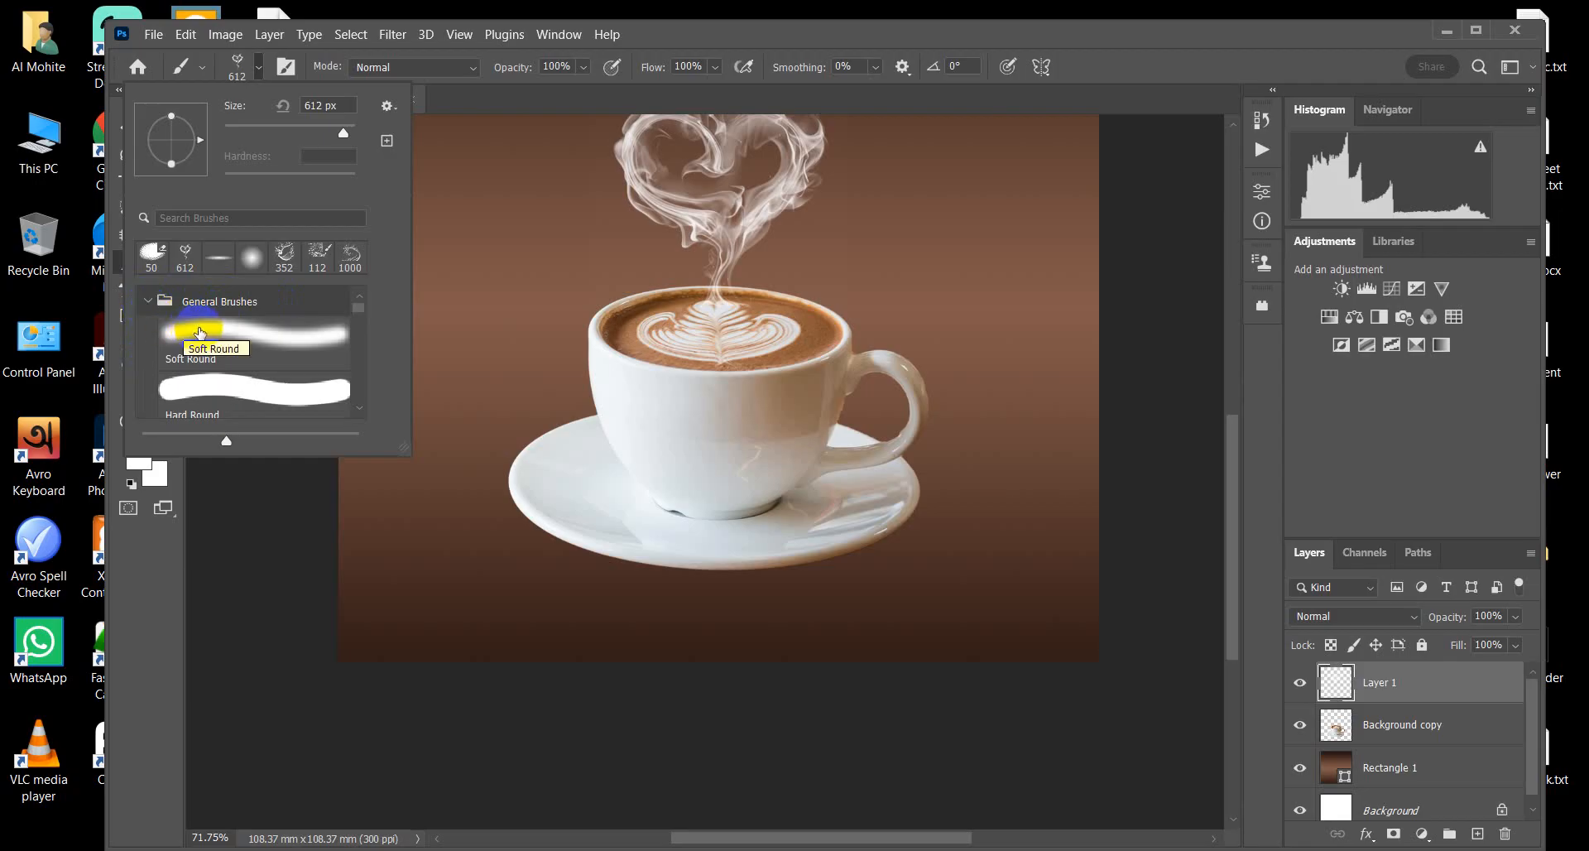
pyautogui.click(256, 351)
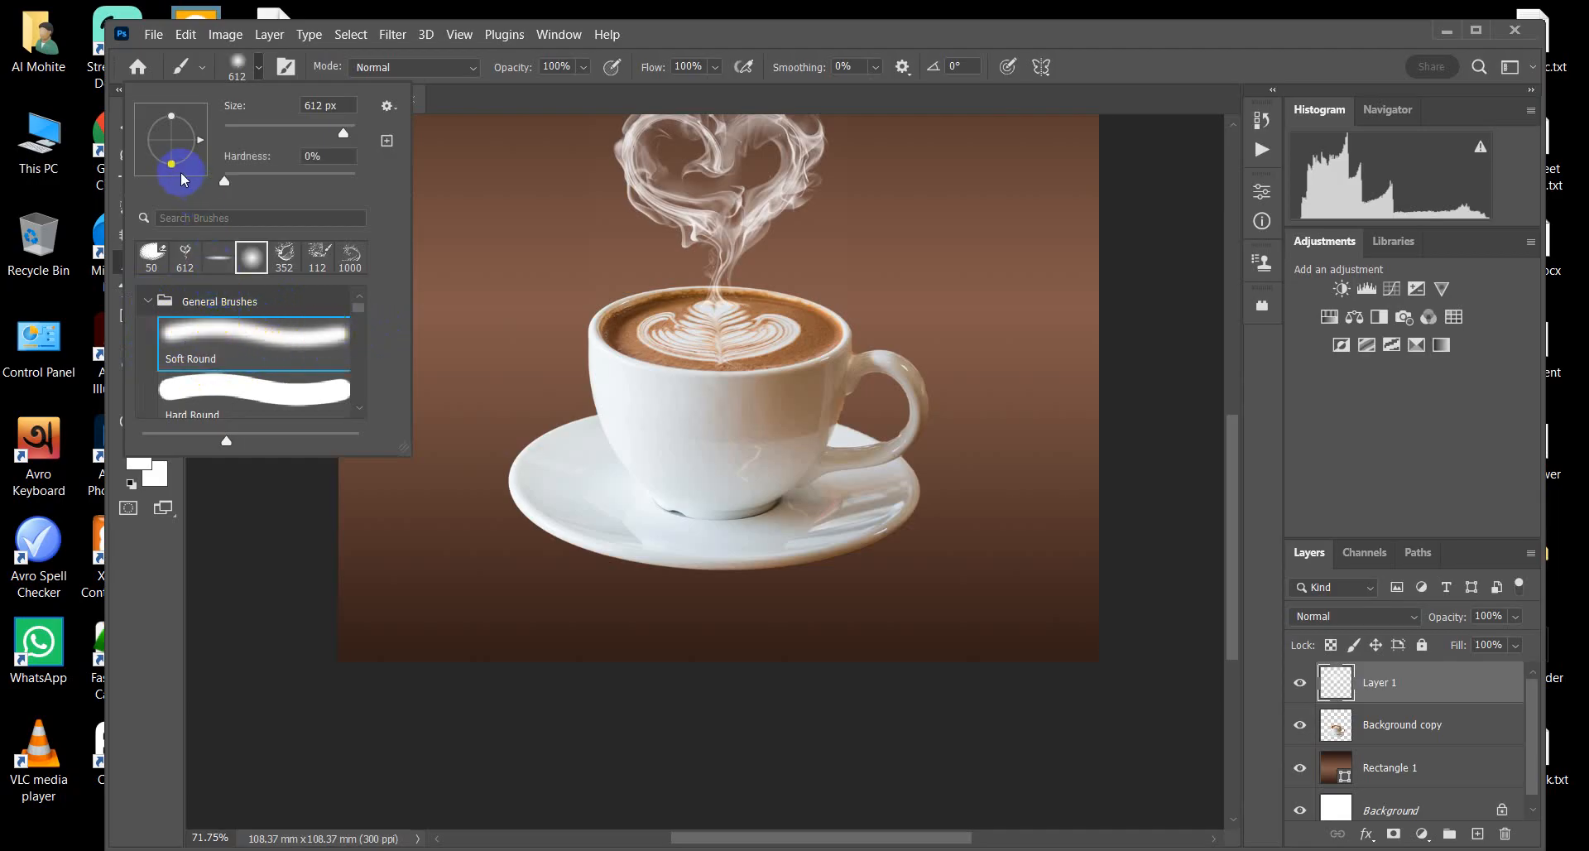
# Step: Flatten the Soft Round brush tip into a very thin horizontal ellipse
pyautogui.moveTo(174, 149); pyautogui.dragTo(137, 144)
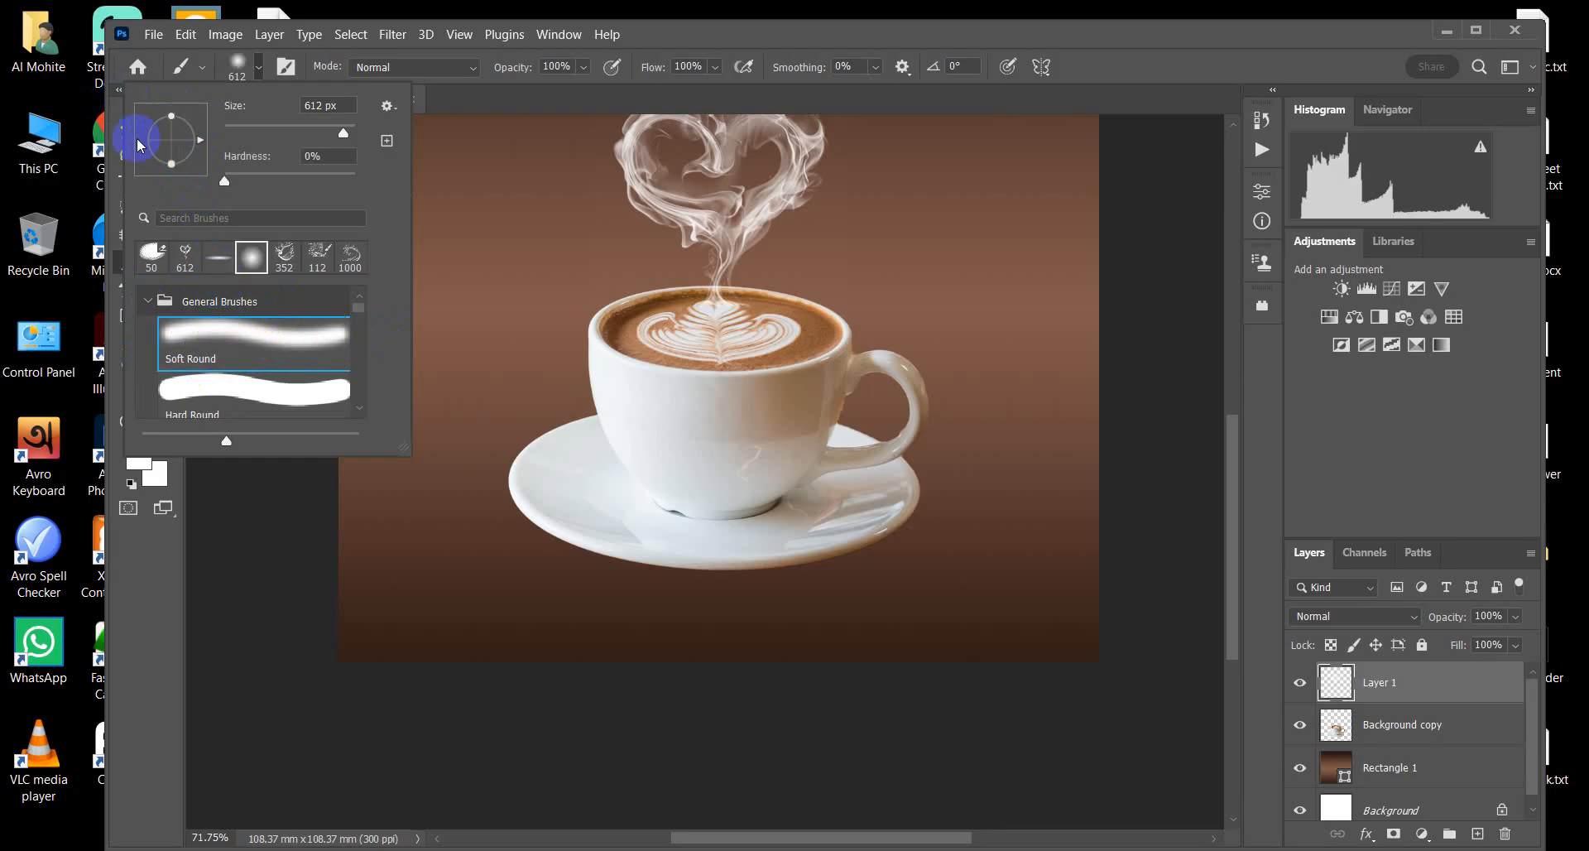
pyautogui.click(172, 168)
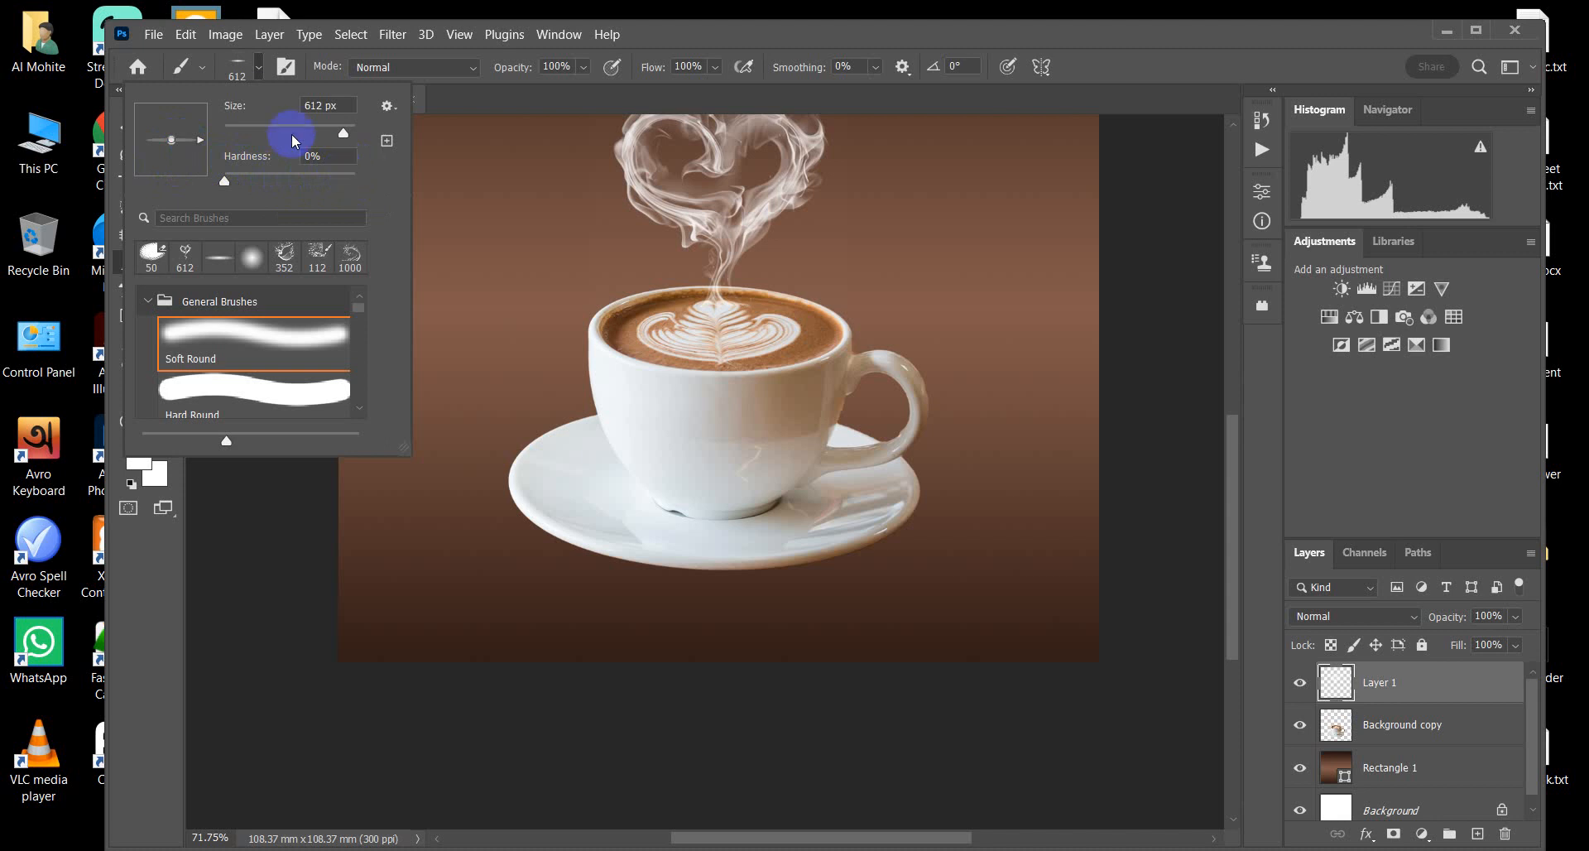
pyautogui.click(148, 300)
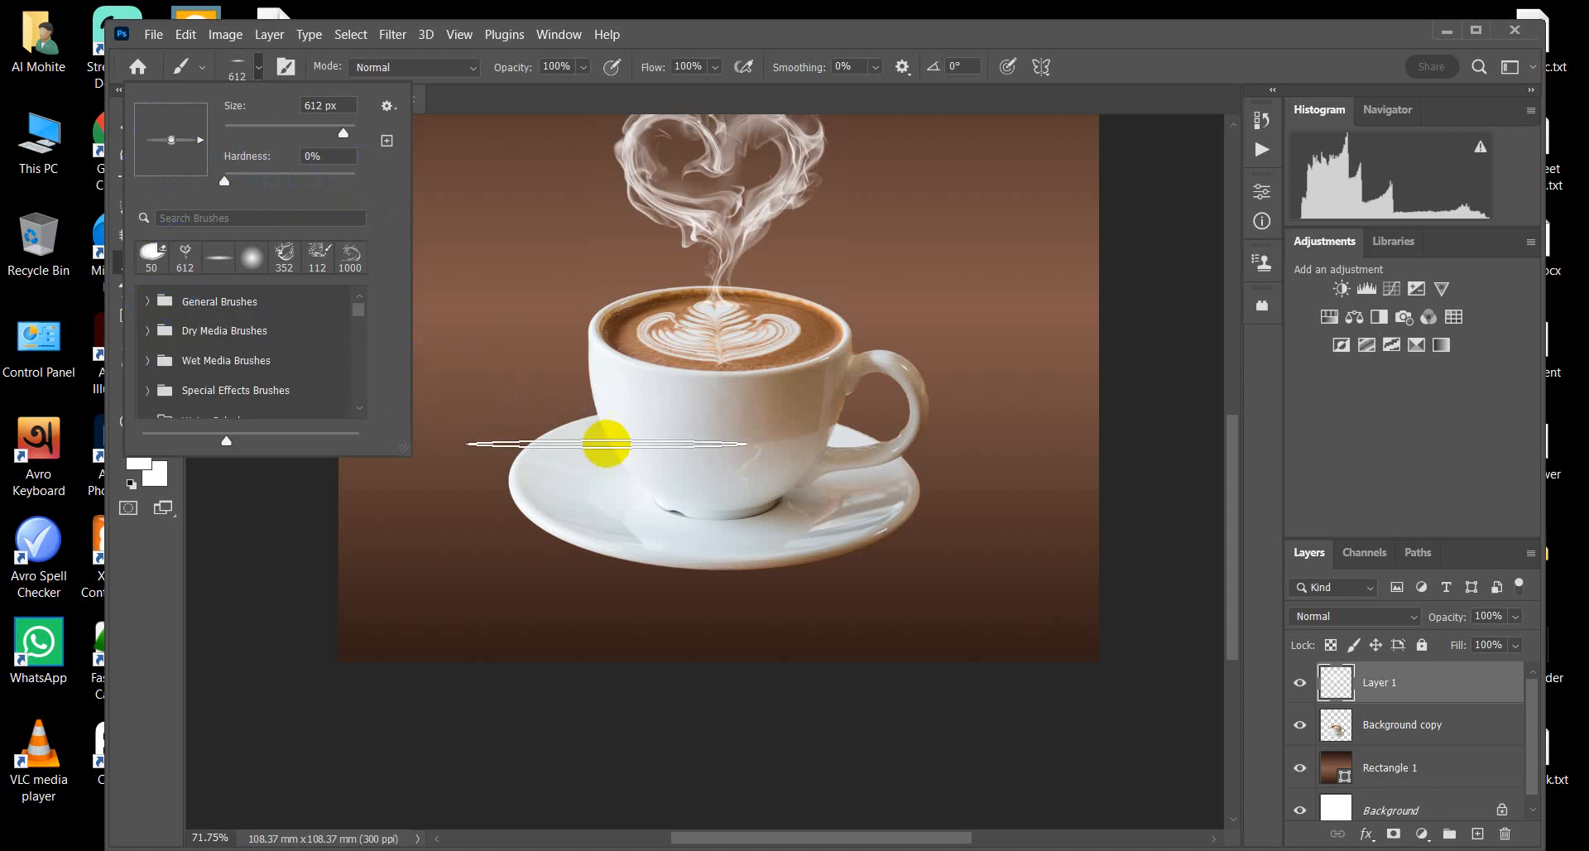
# Step: Try stamping the thin white ellipse along the saucer's lower edge on Layer 1 and undo the stamp
pyautogui.click(712, 571)
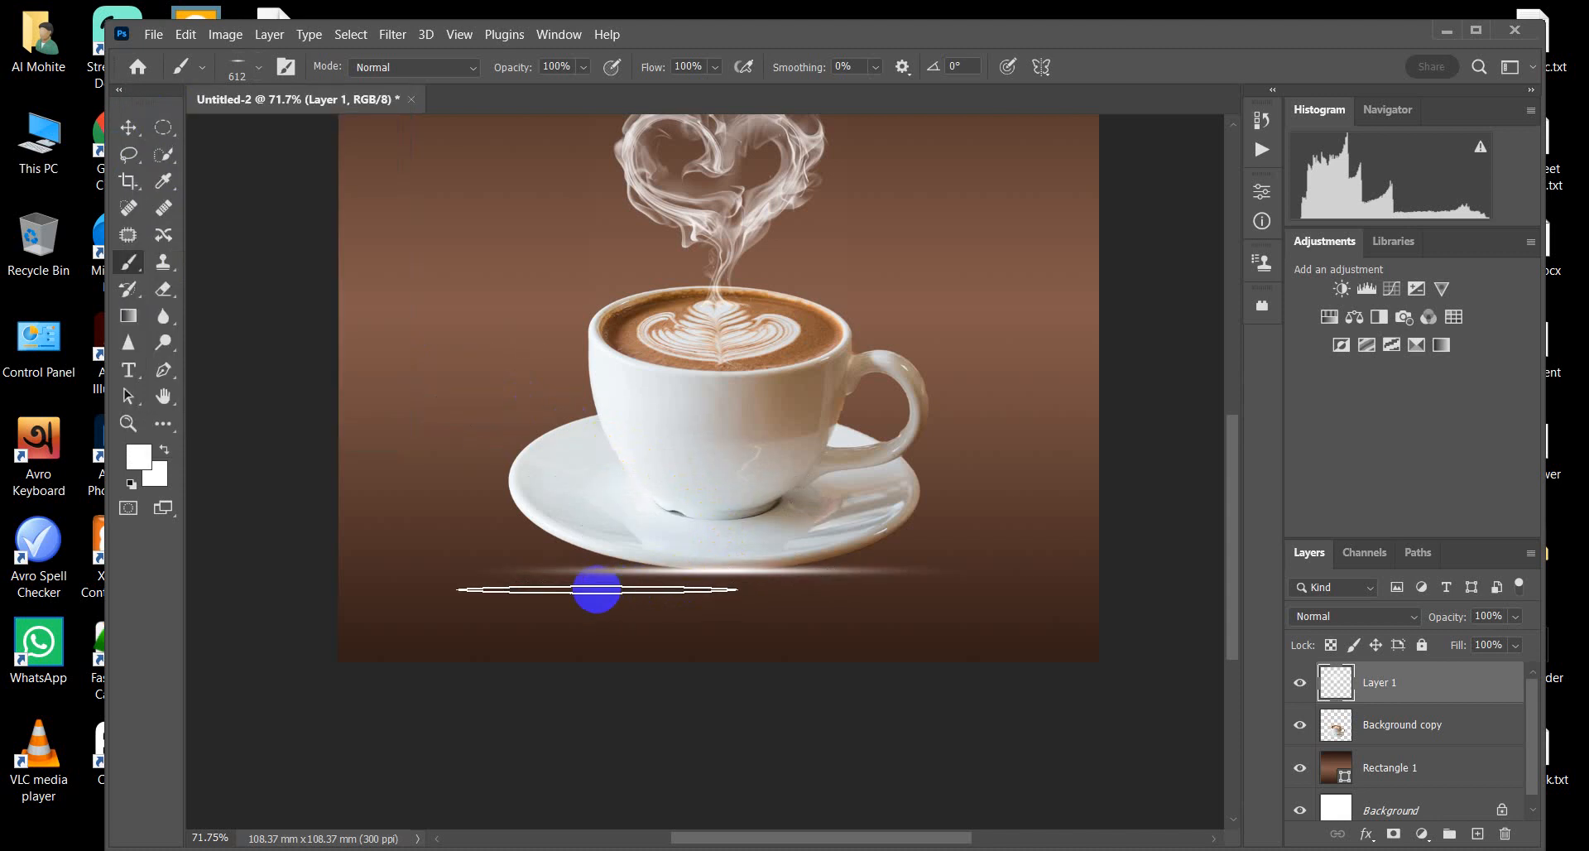
pyautogui.hotkey('ctrl', 'z')
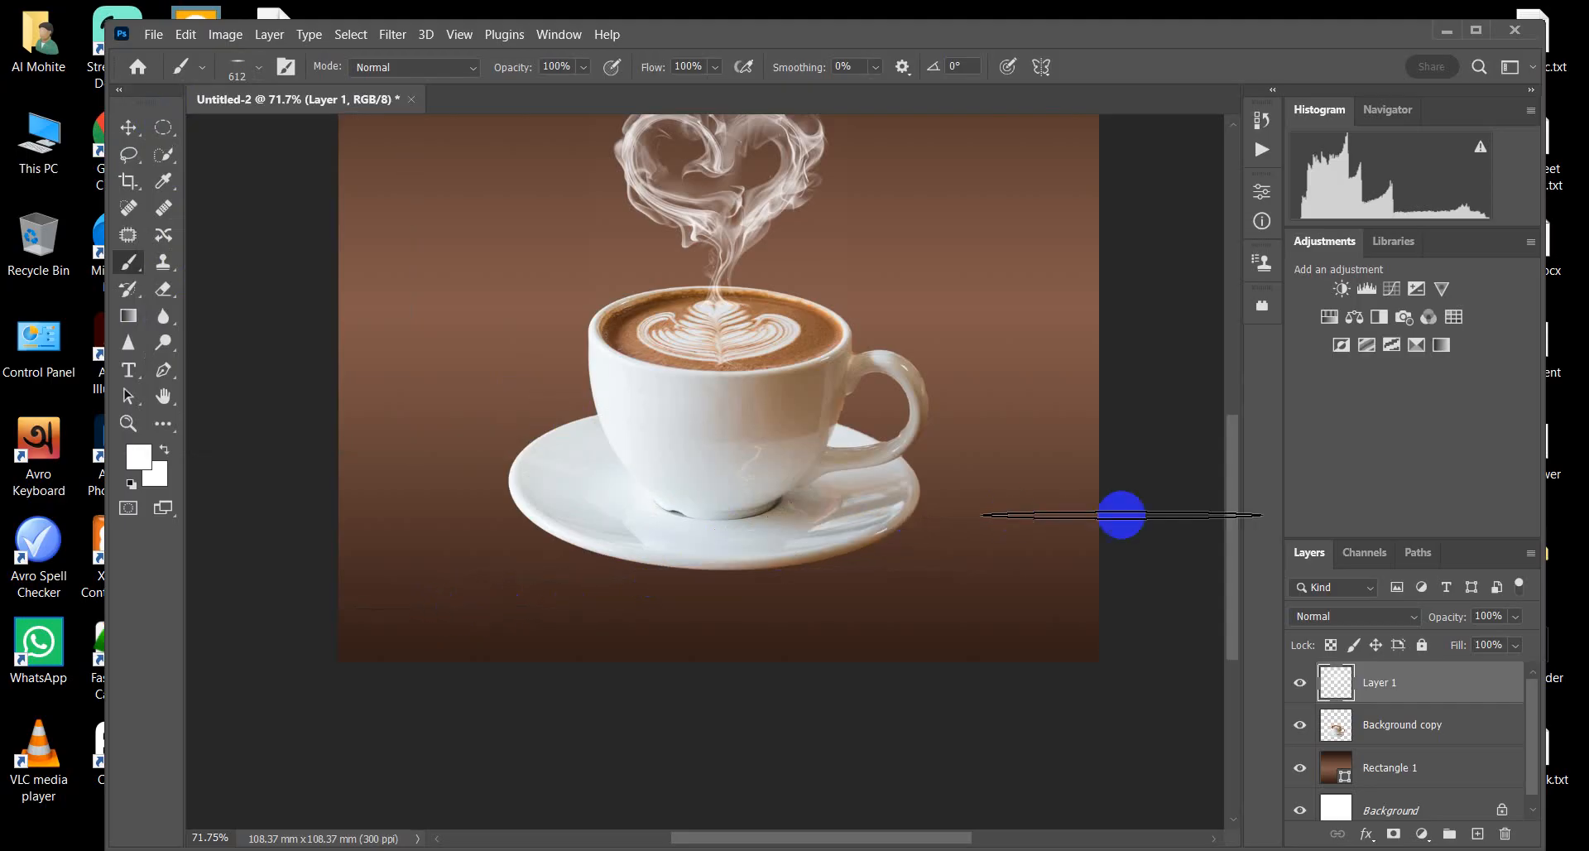
# Step: Add a new layer directly beneath the Background copy layer and undo a white test stamp under the saucer
pyautogui.click(1478, 834)
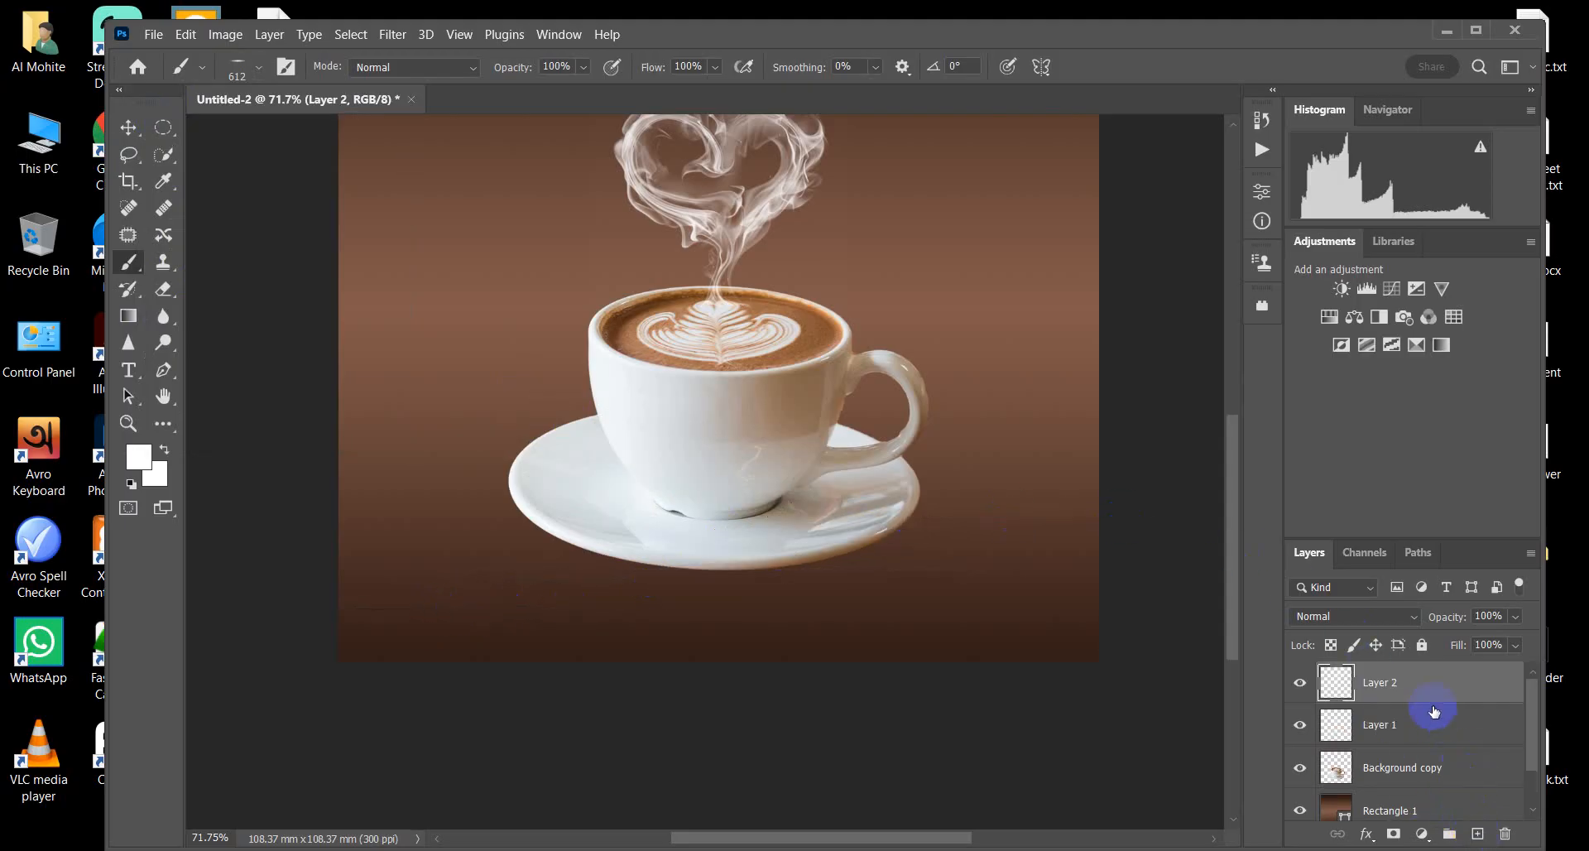
pyautogui.moveTo(1418, 682); pyautogui.dragTo(1439, 786)
pyautogui.click(735, 570)
pyautogui.hotkey('ctrl', 'z')
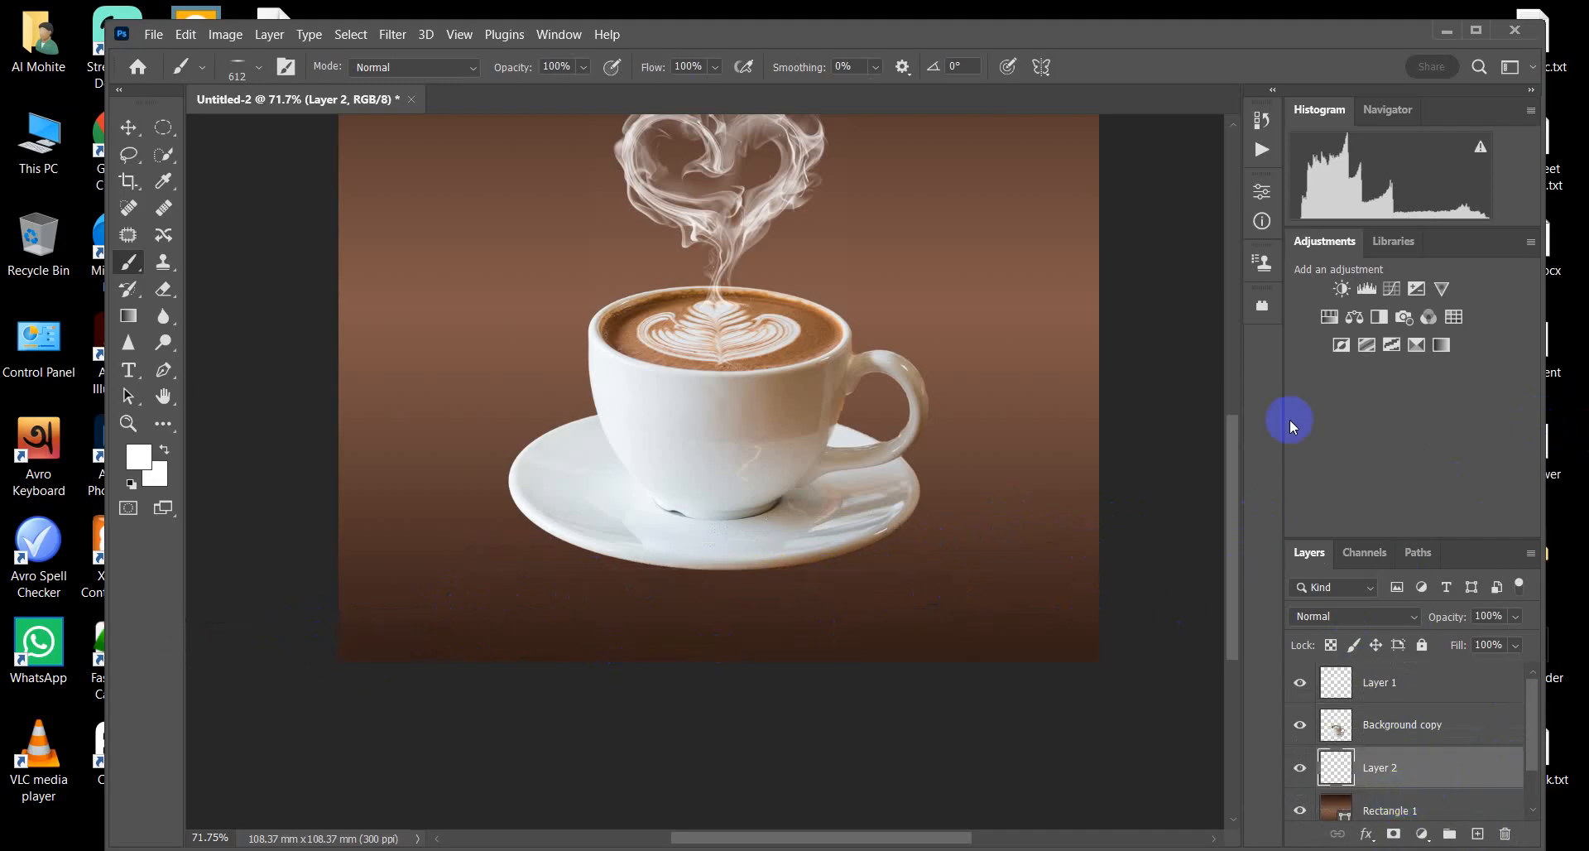
# Step: Stamp a soft black shadow beneath the saucer on Layer 2 with overlapping dabs of a slightly rounder elliptical brush tip
pyautogui.click(130, 484)
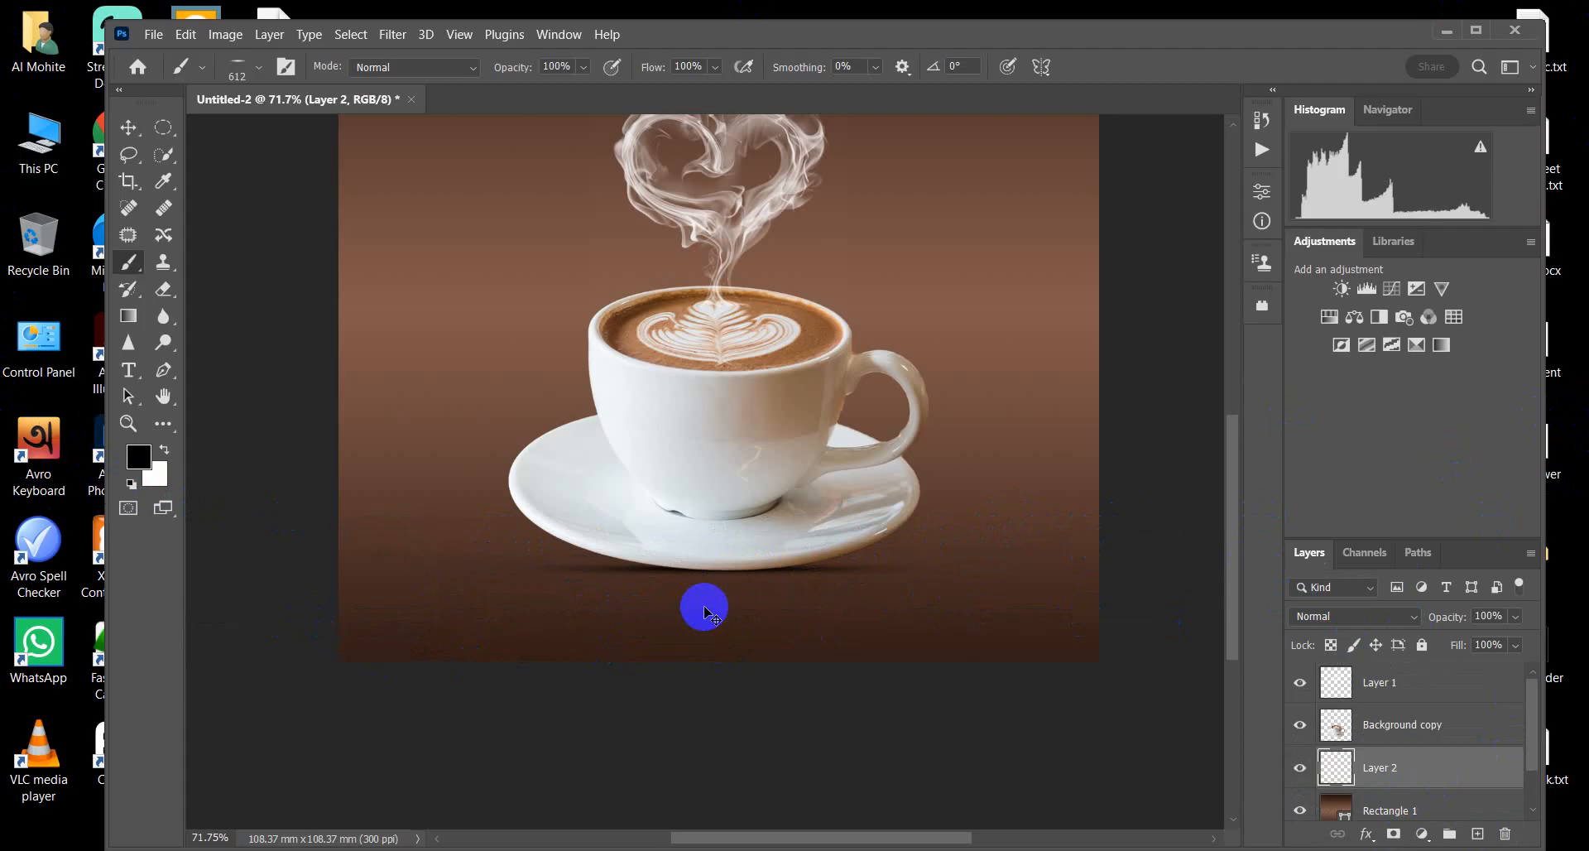
pyautogui.click(240, 77)
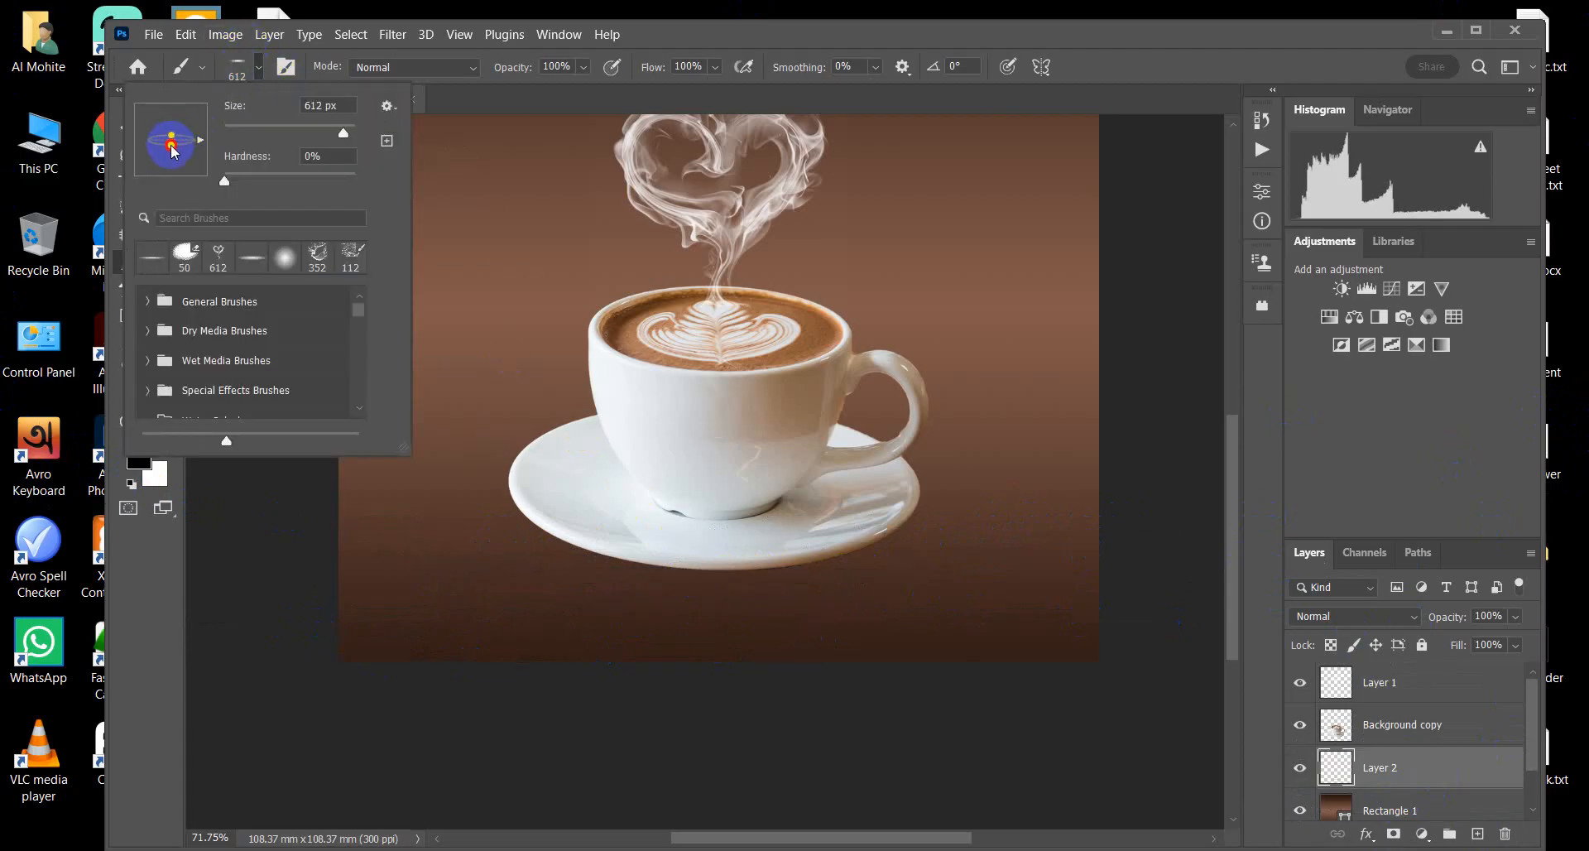
pyautogui.click(675, 579)
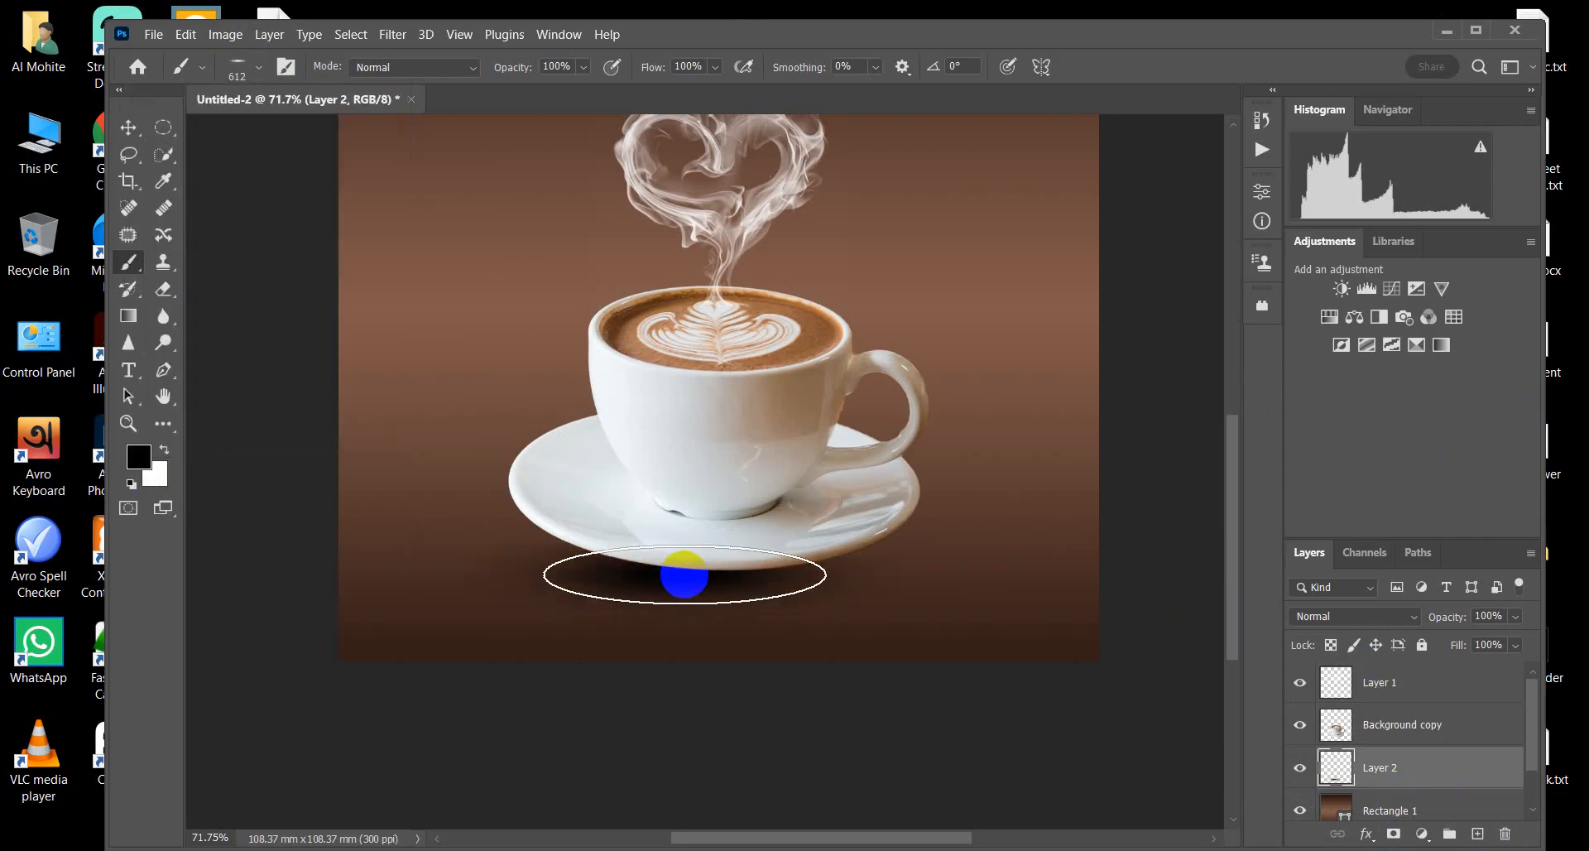
pyautogui.click(843, 561)
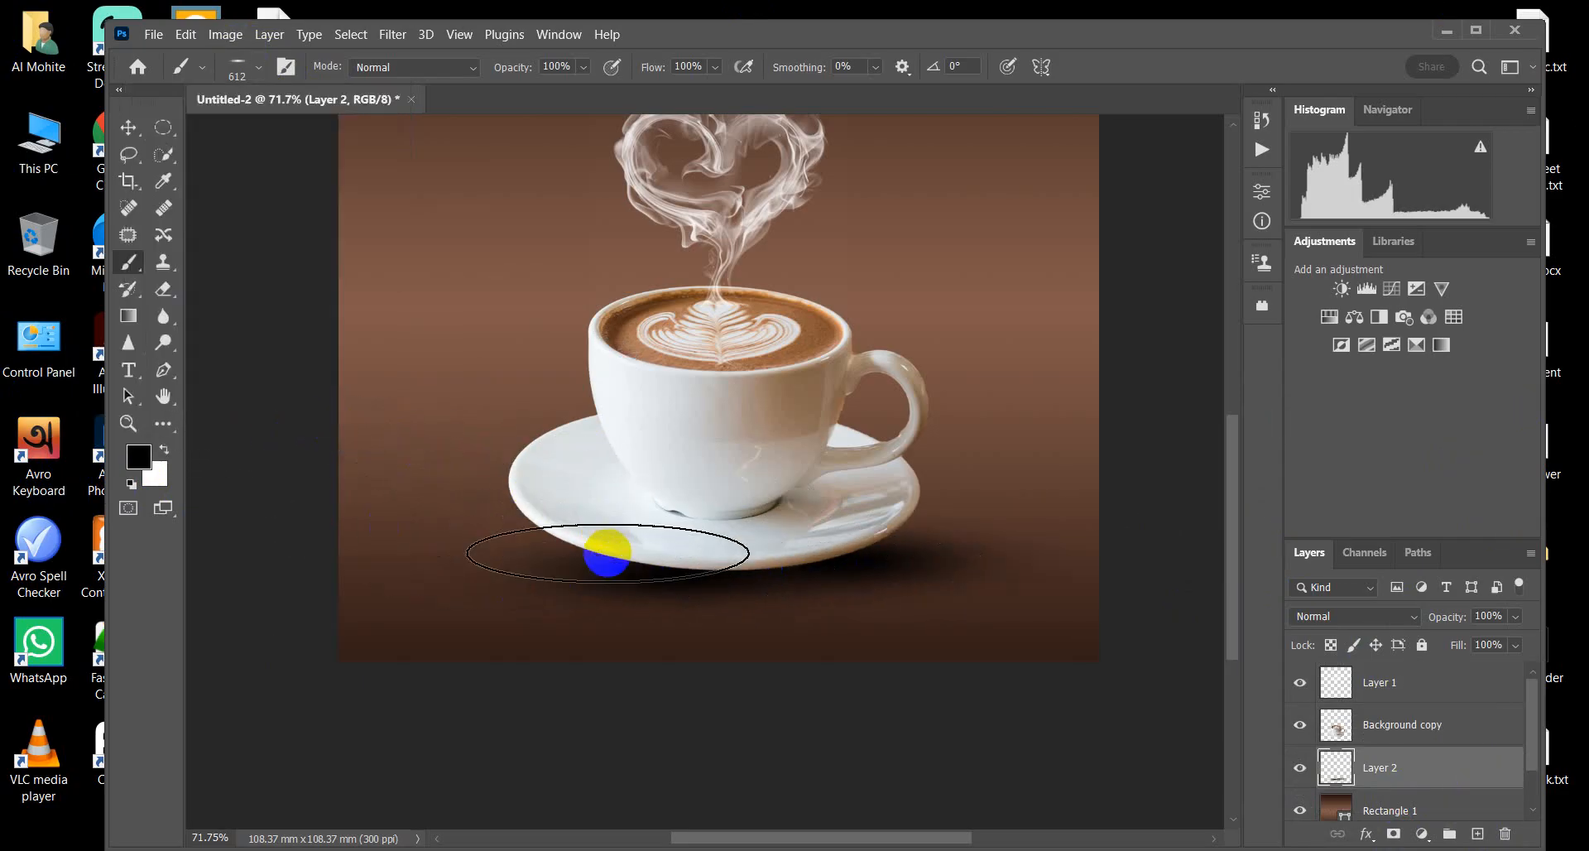
pyautogui.click(608, 554)
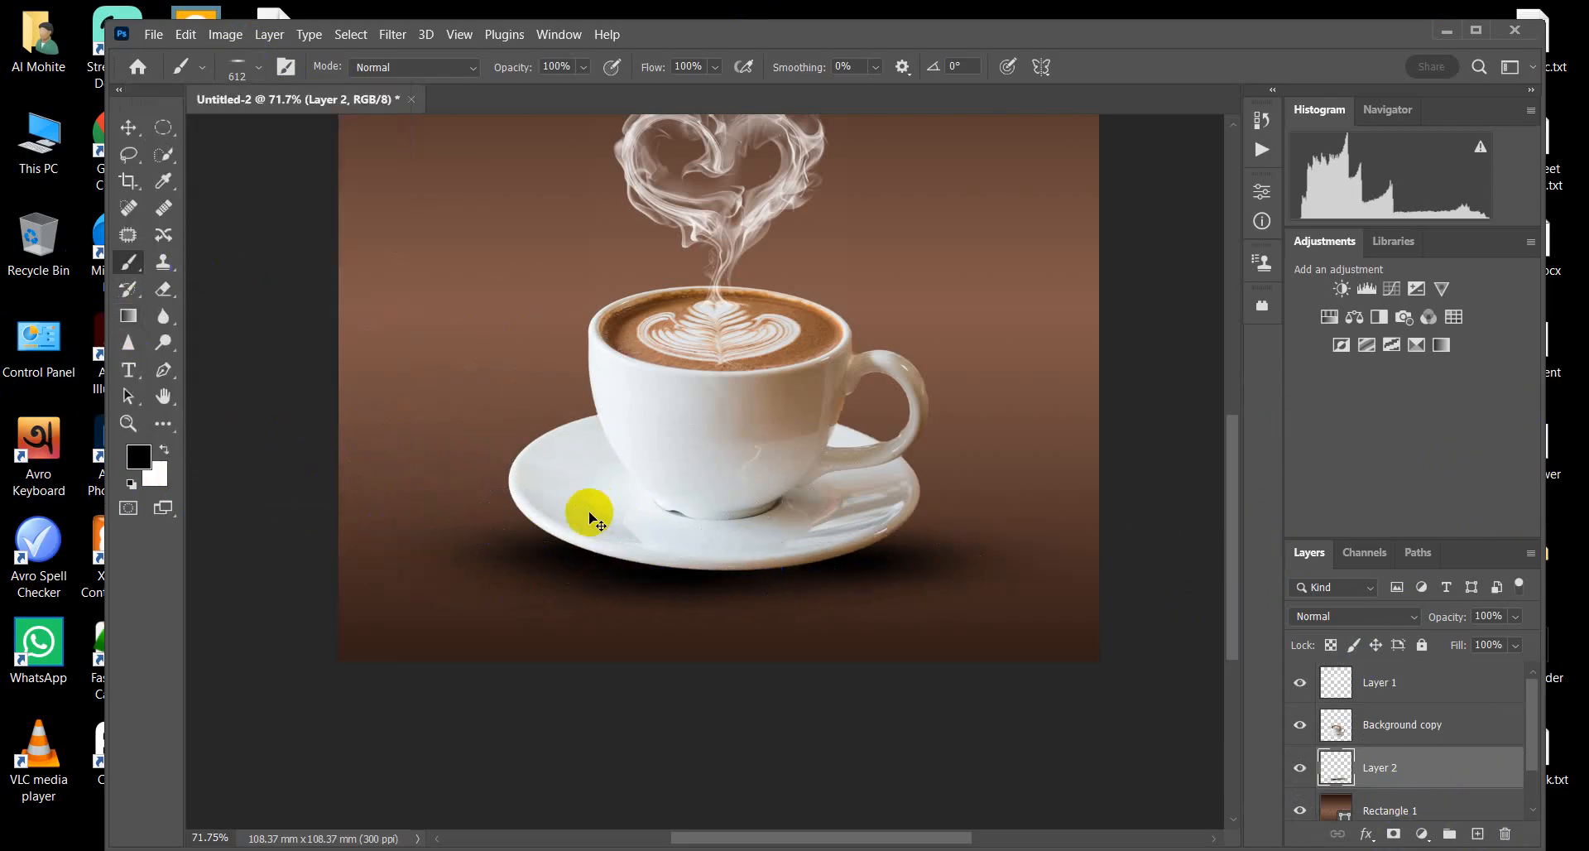
pyautogui.hotkey('ctrl', 'z')
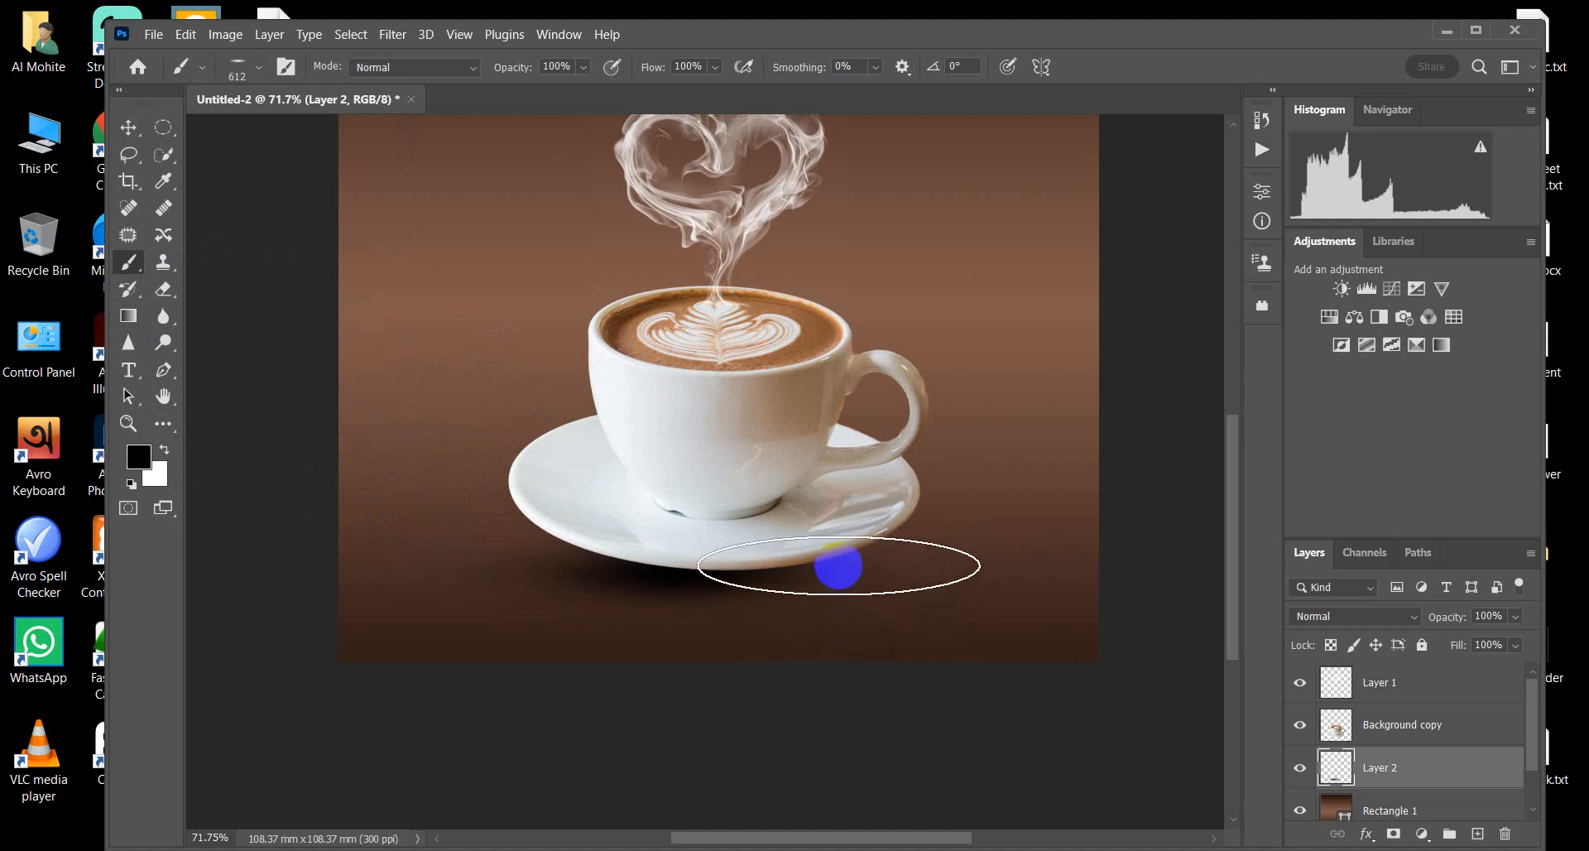
pyautogui.click(835, 566)
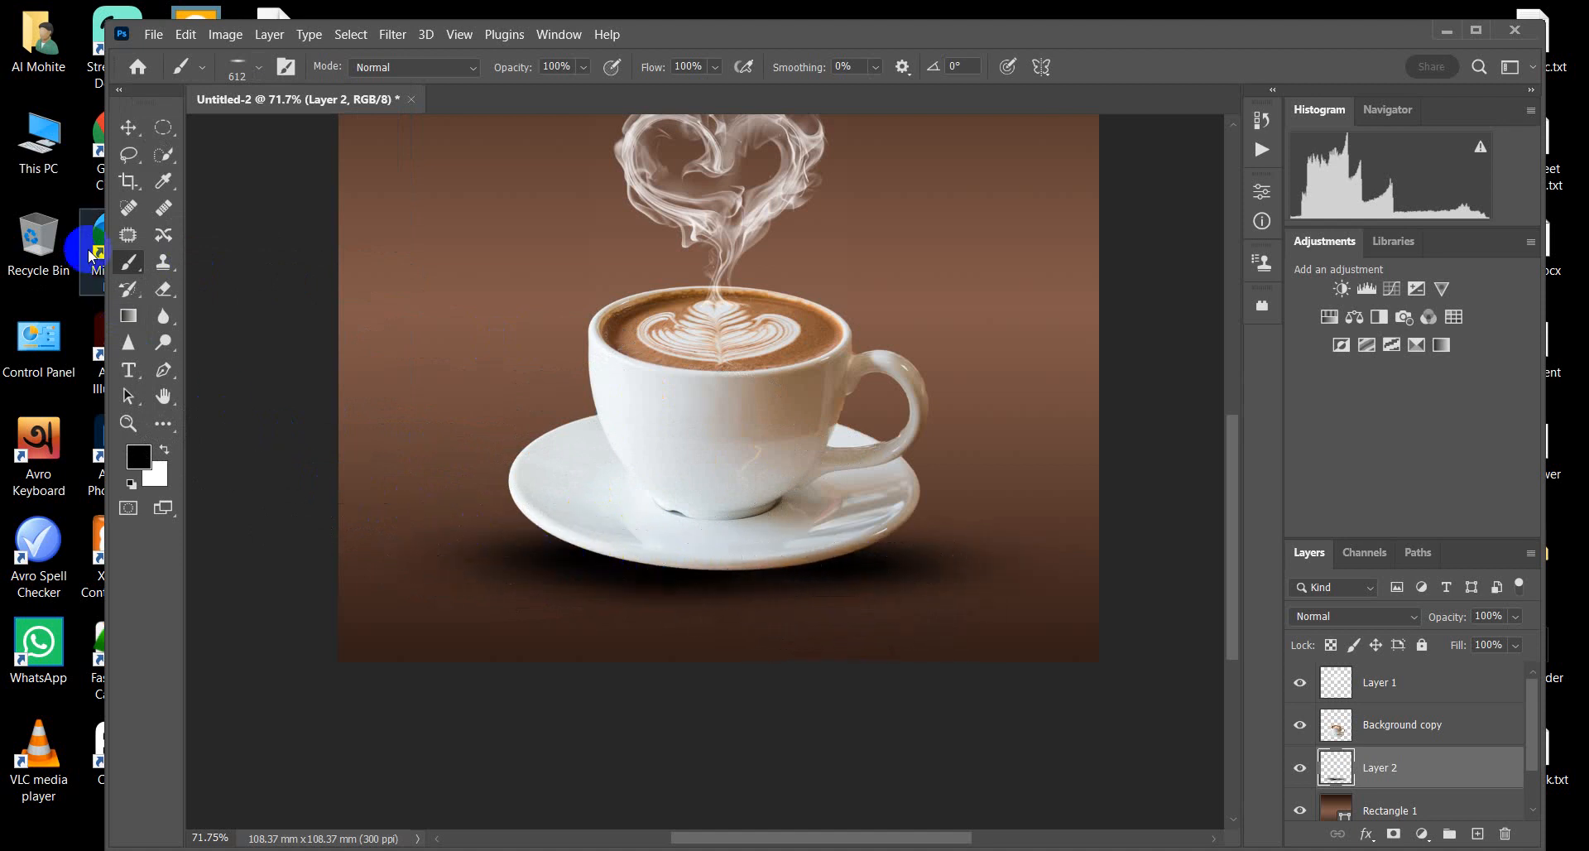
# Step: Scale the saucer shadow on Layer 2 to about 95%, shift it slightly upward and set its opacity to 80%
pyautogui.click(128, 128)
pyautogui.hotkey('ctrl', 't')
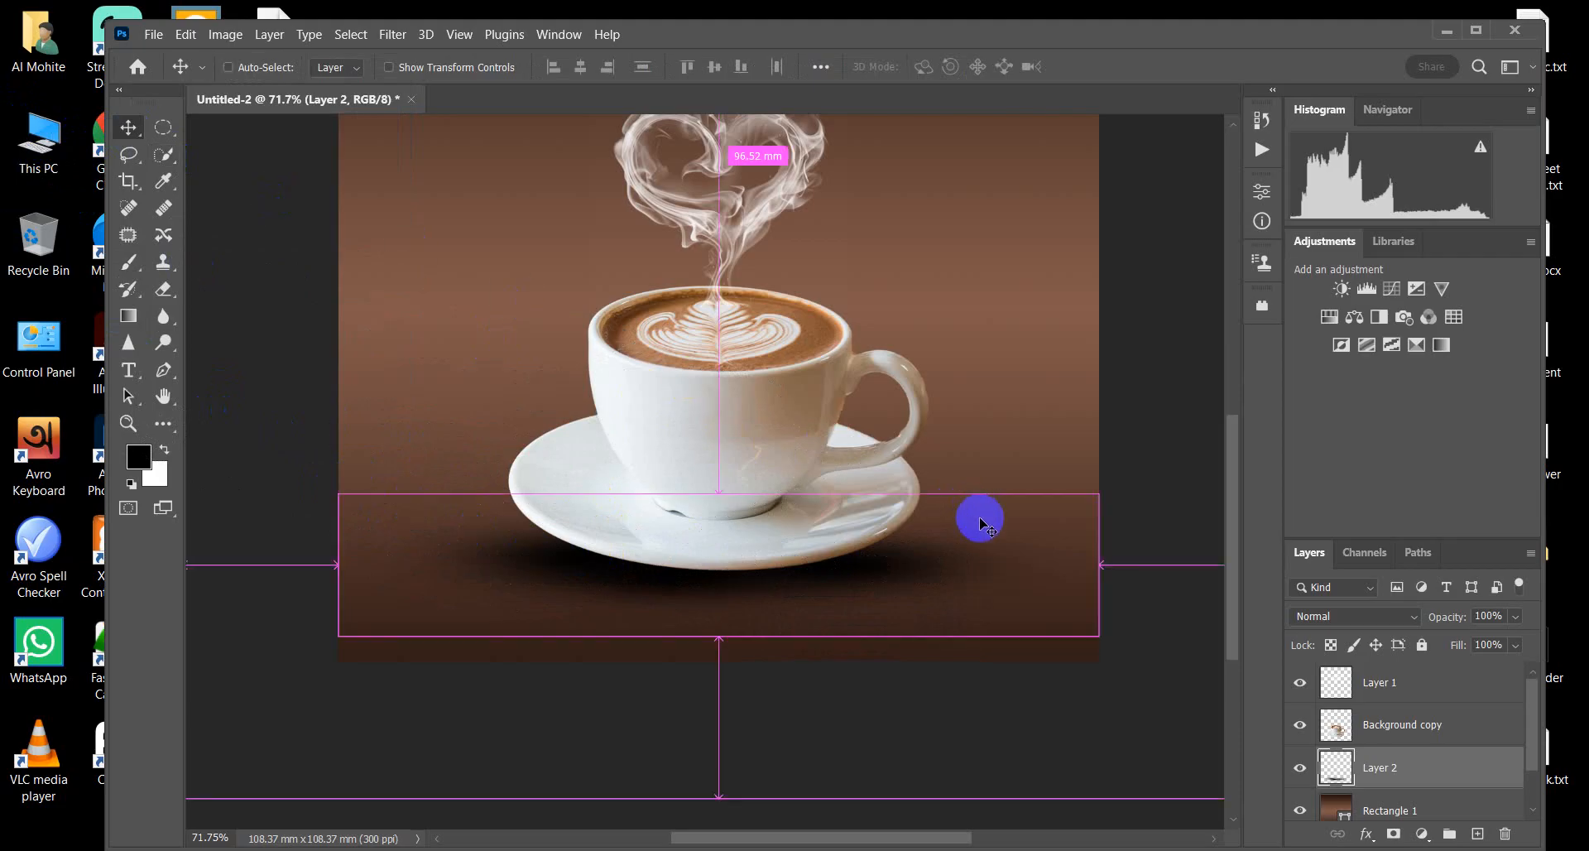
pyautogui.moveTo(1098, 635); pyautogui.dragTo(1077, 632)
pyautogui.moveTo(861, 588); pyautogui.dragTo(858, 578)
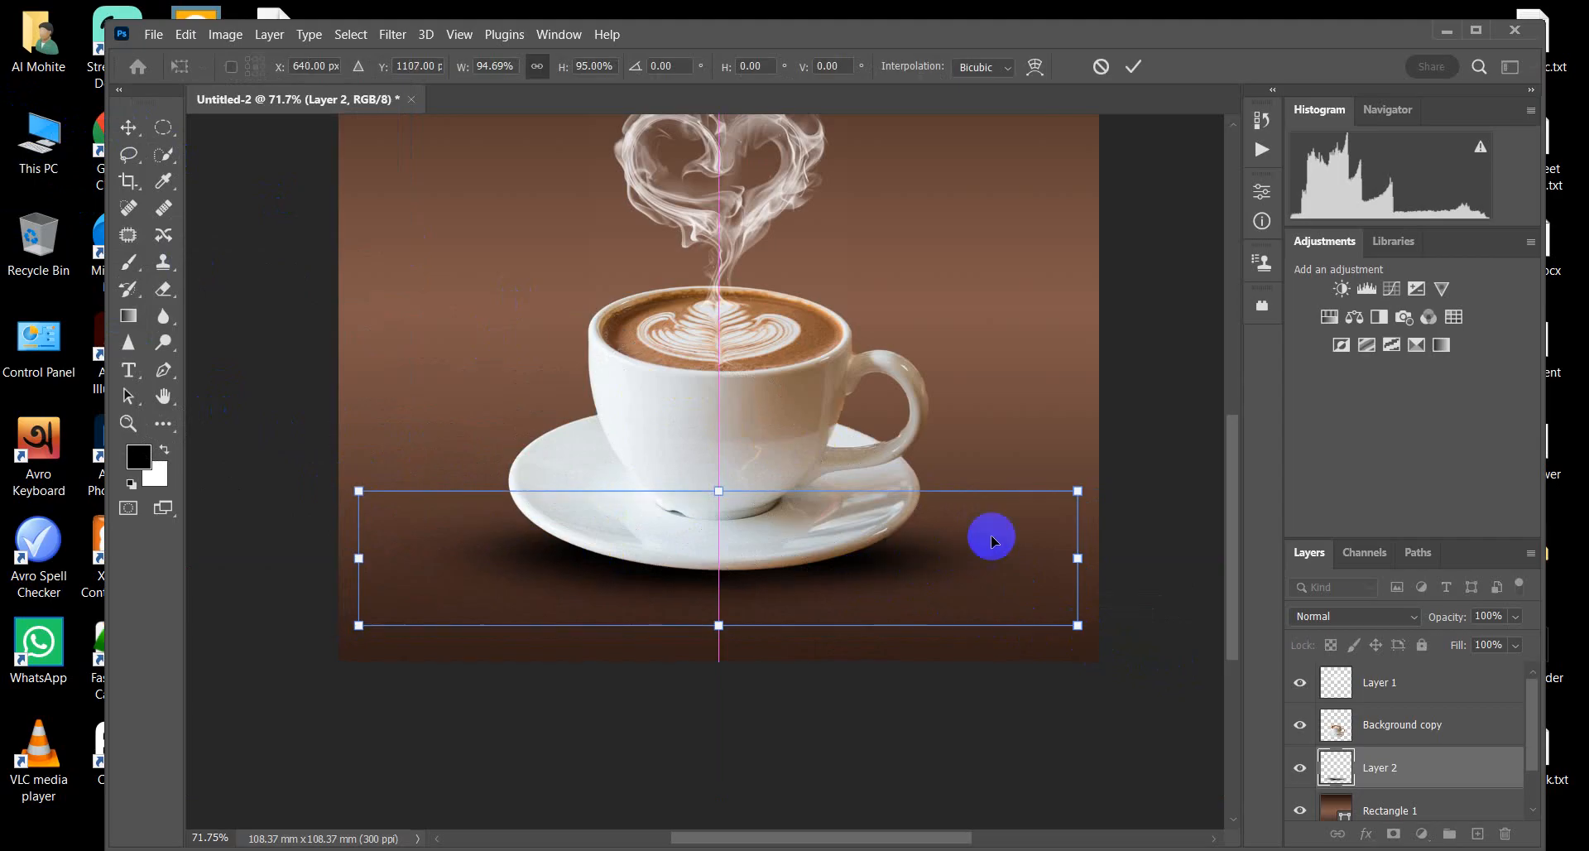
pyautogui.write('80')
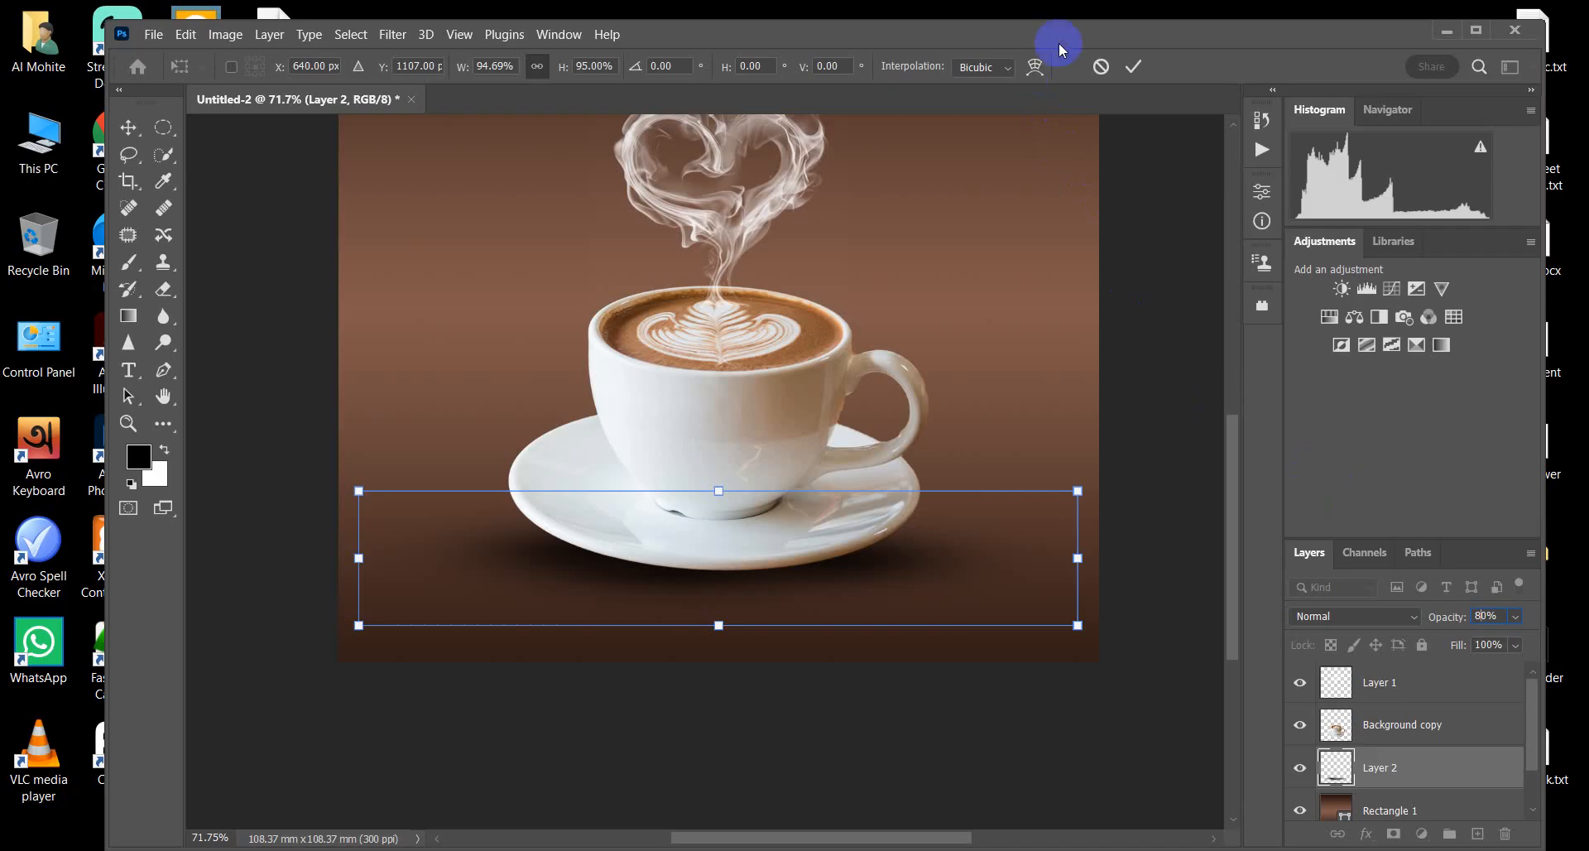
pyautogui.click(1131, 68)
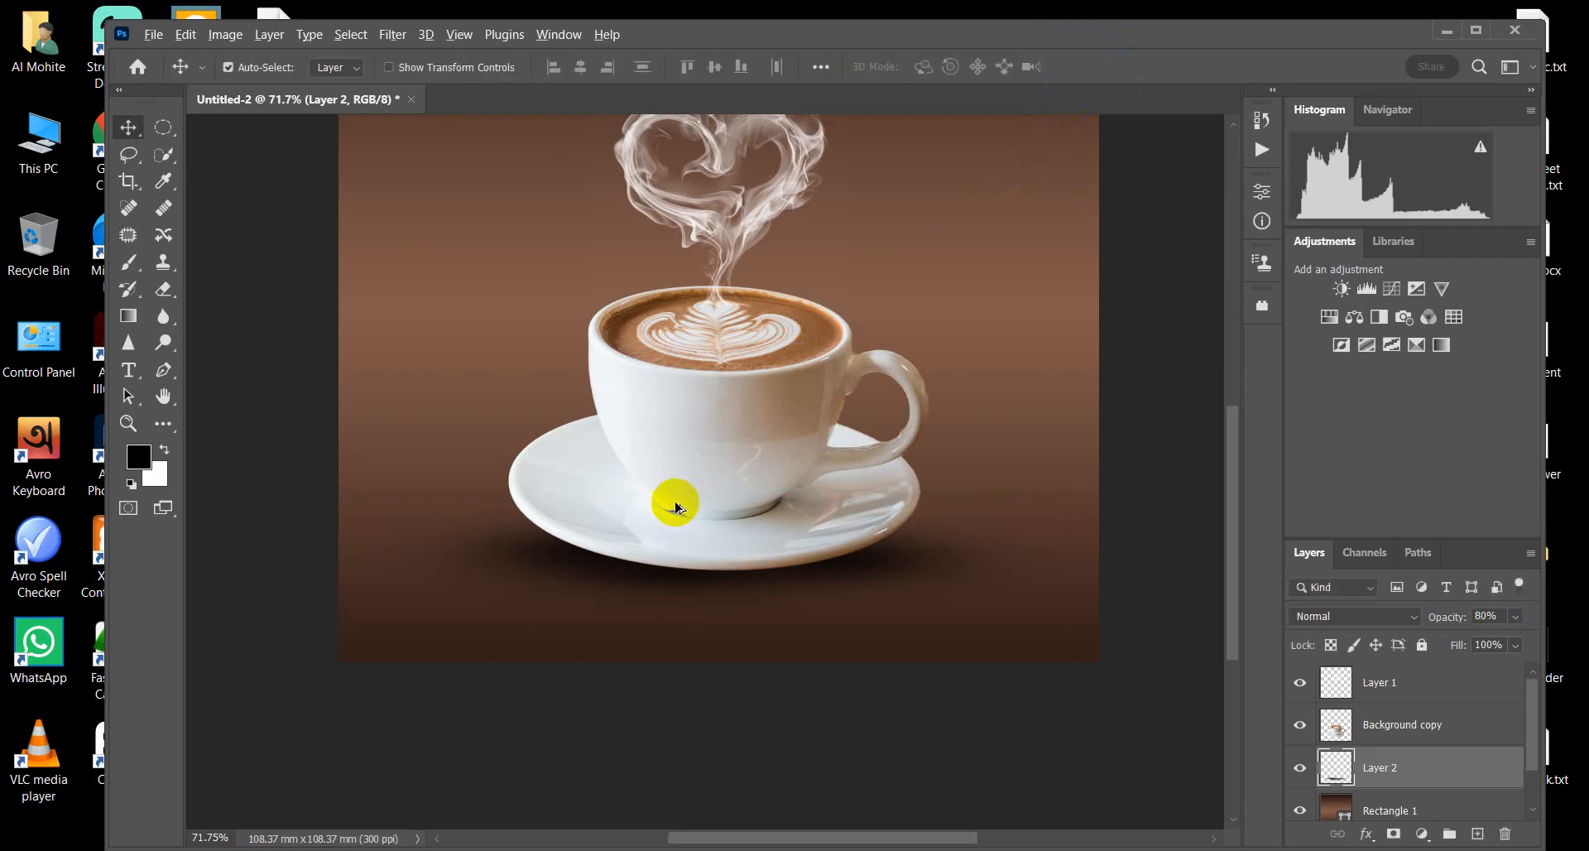
# Step: Add the text "Coffee" in black 12 pt Myriad Pro on the gradient to the left of the heart-shaped smoke
pyautogui.scroll(-3, 675, 506)
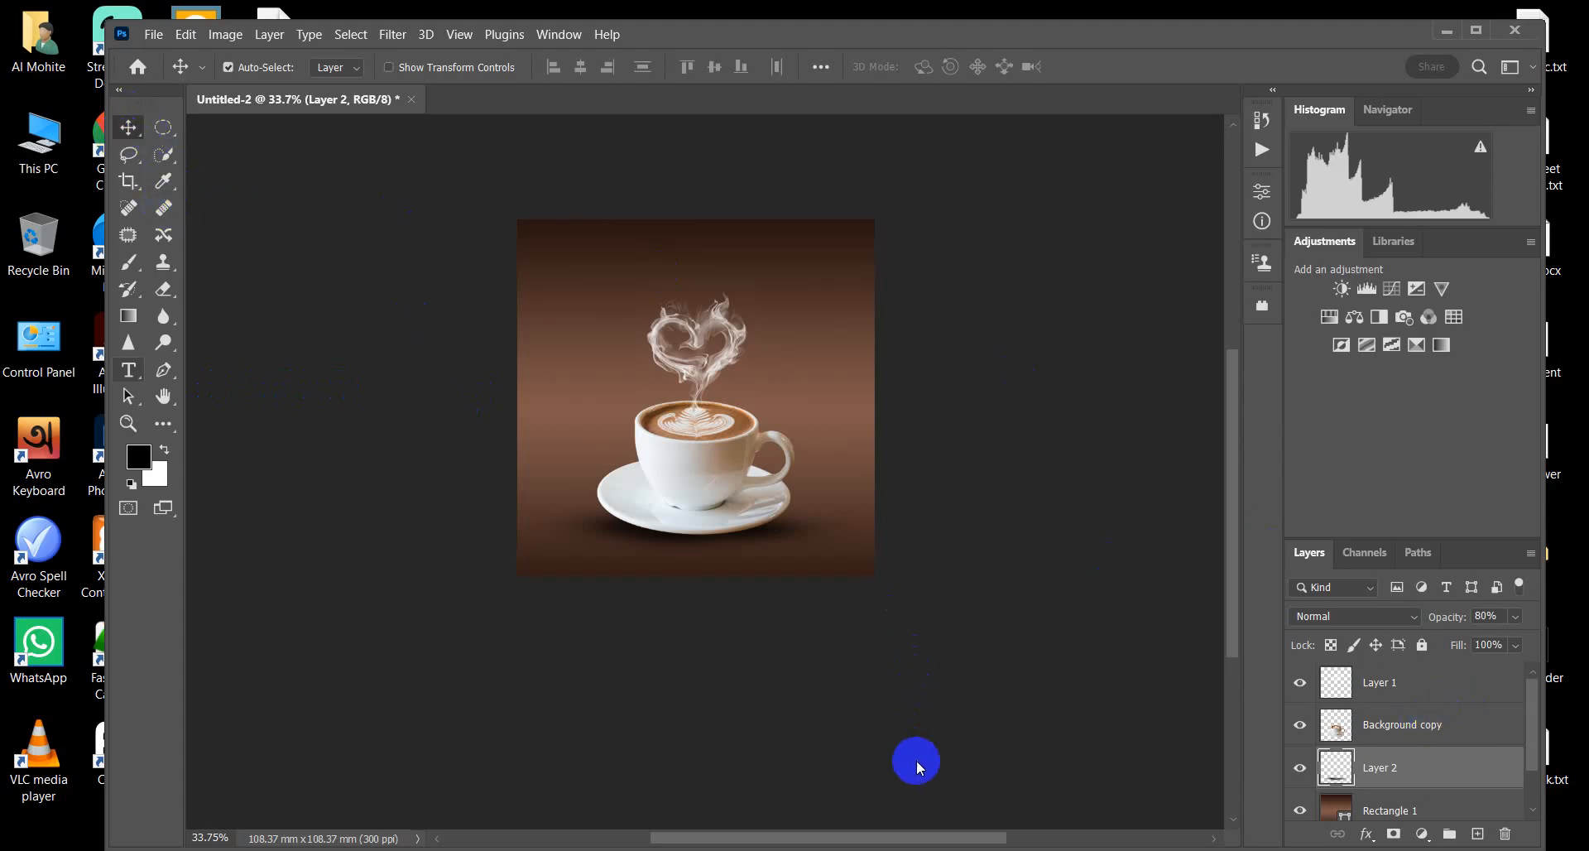
pyautogui.click(612, 300)
pyautogui.scroll(5, 594, 316)
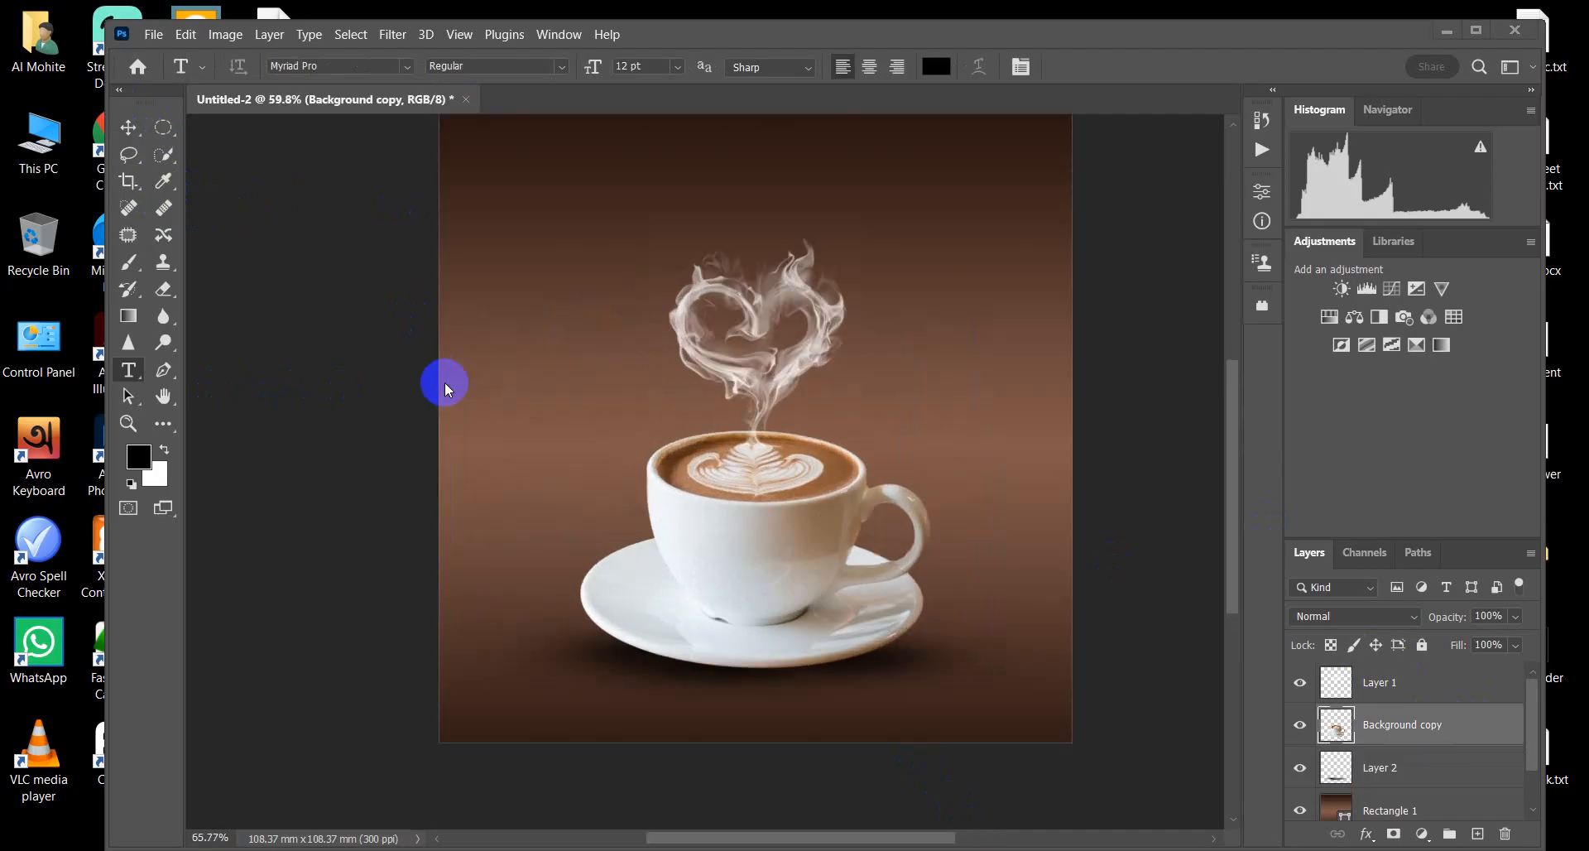
pyautogui.click(130, 372)
pyautogui.click(552, 308)
pyautogui.click(552, 308)
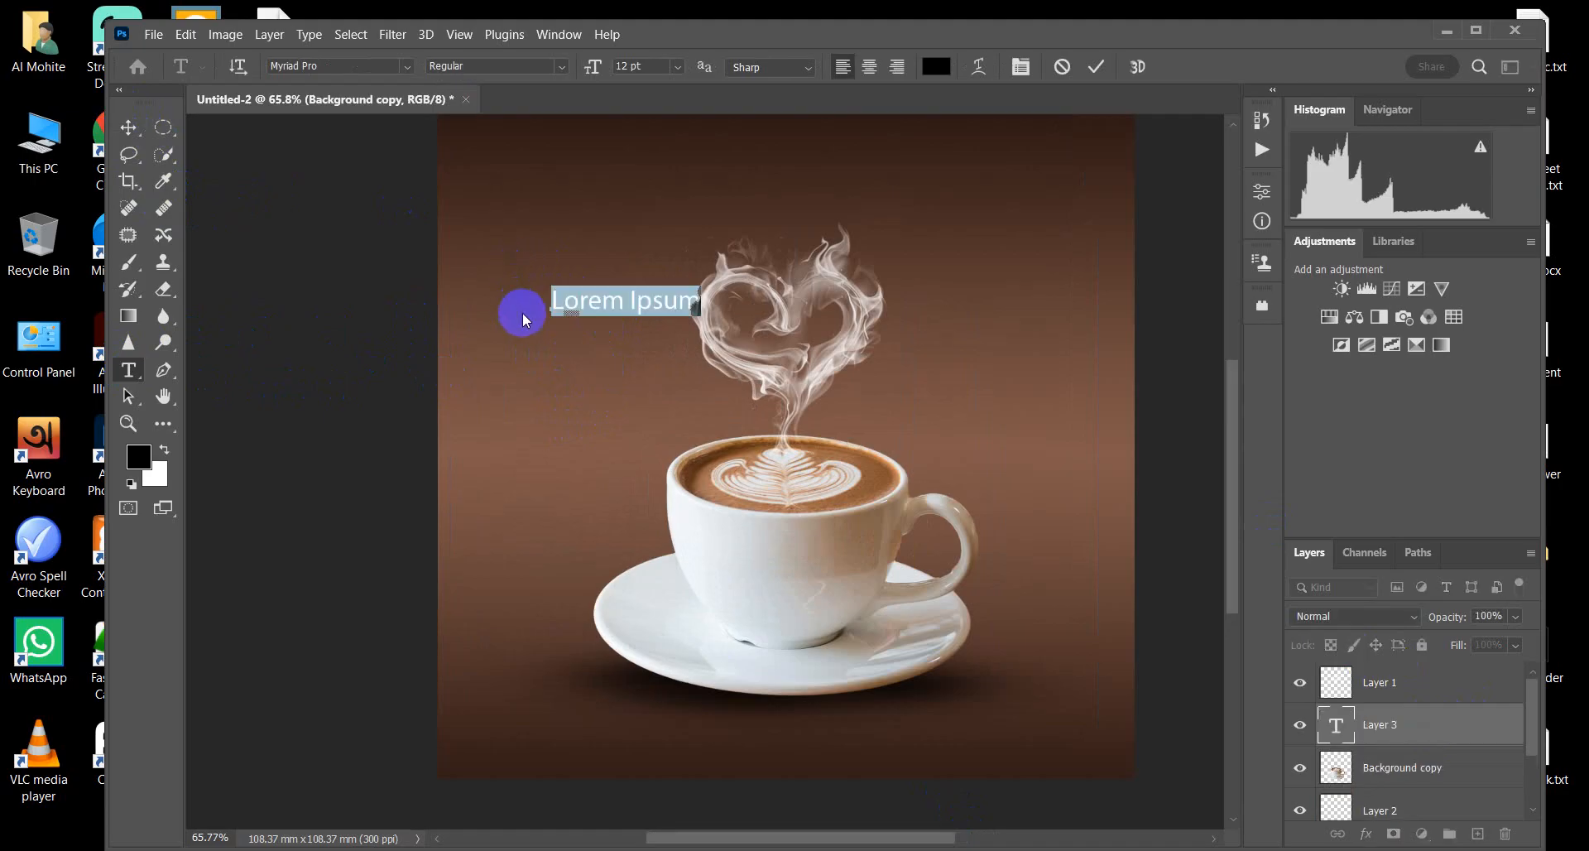
pyautogui.write('Coffee')
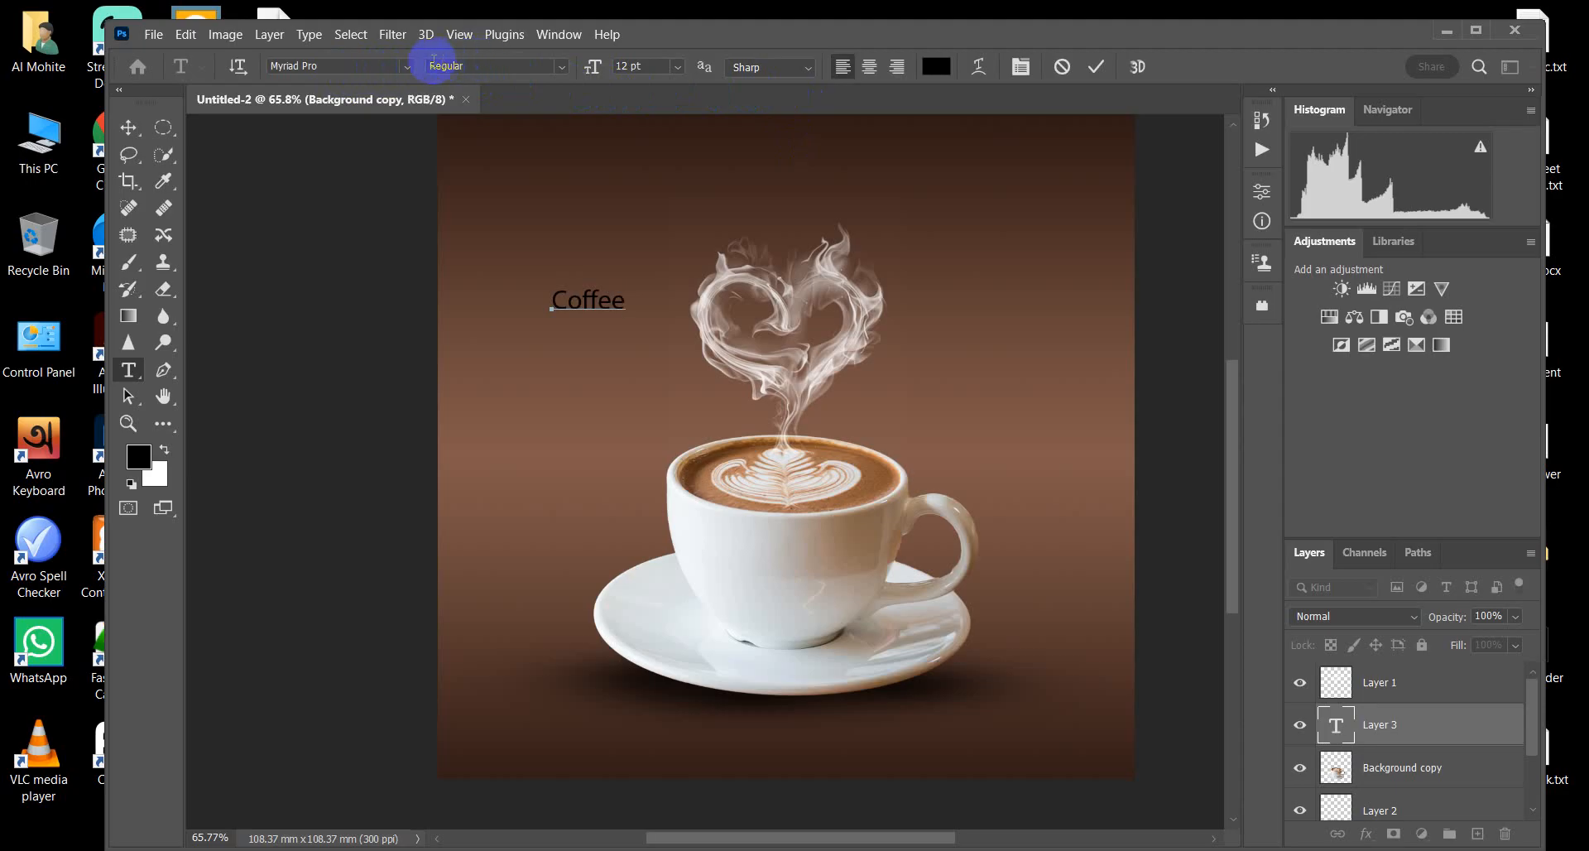
# Step: Try to change the font of the "Coffee" text to Paint Brush Script and finish editing the text
pyautogui.click(408, 67)
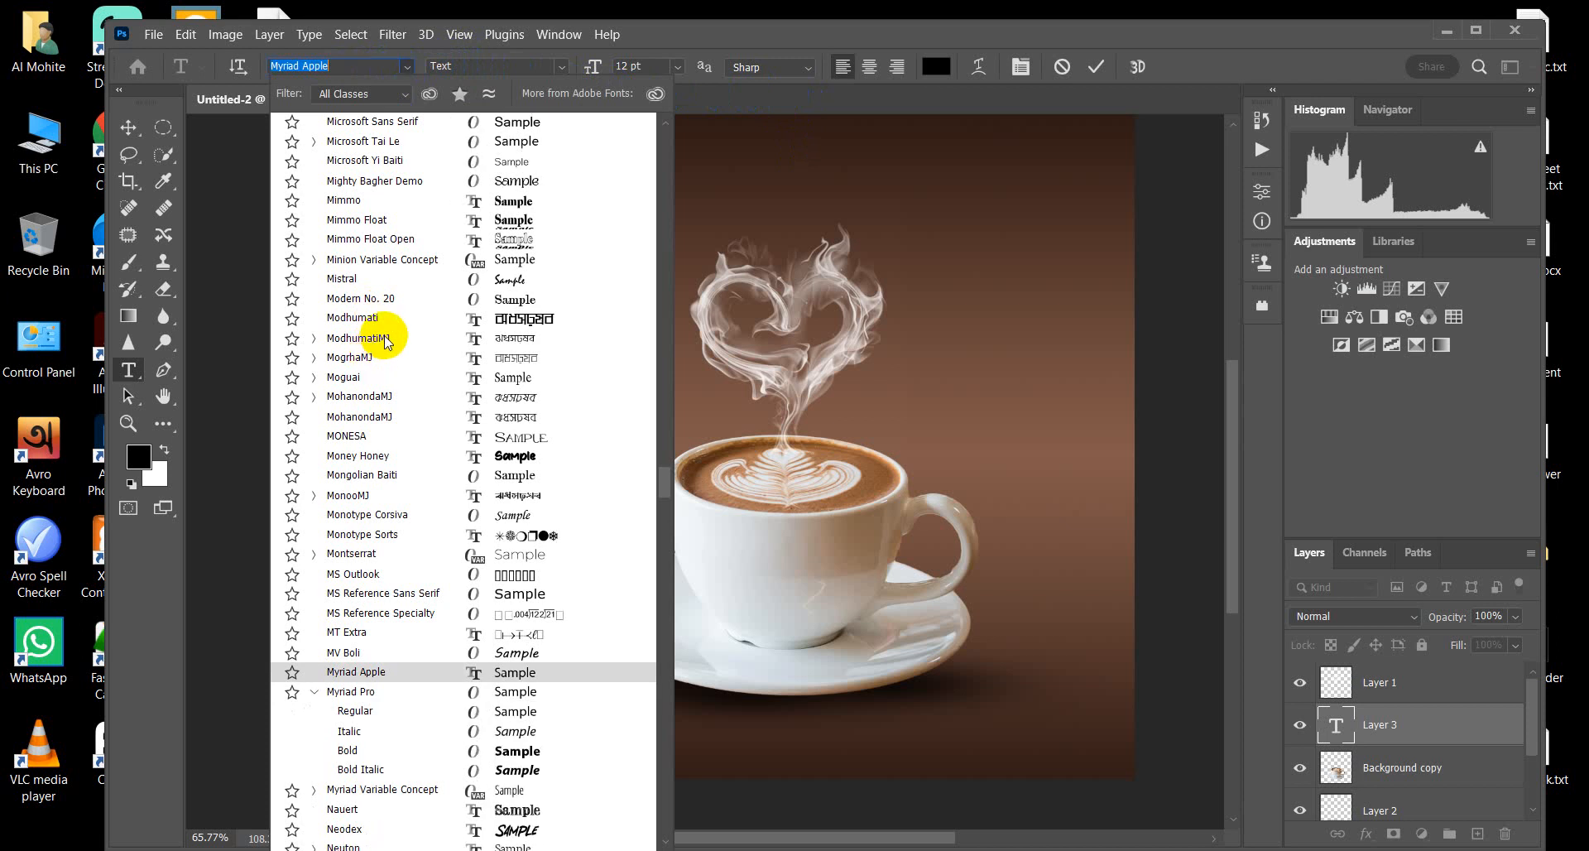
pyautogui.scroll(-1, 394, 340)
pyautogui.scroll(-2, 394, 343)
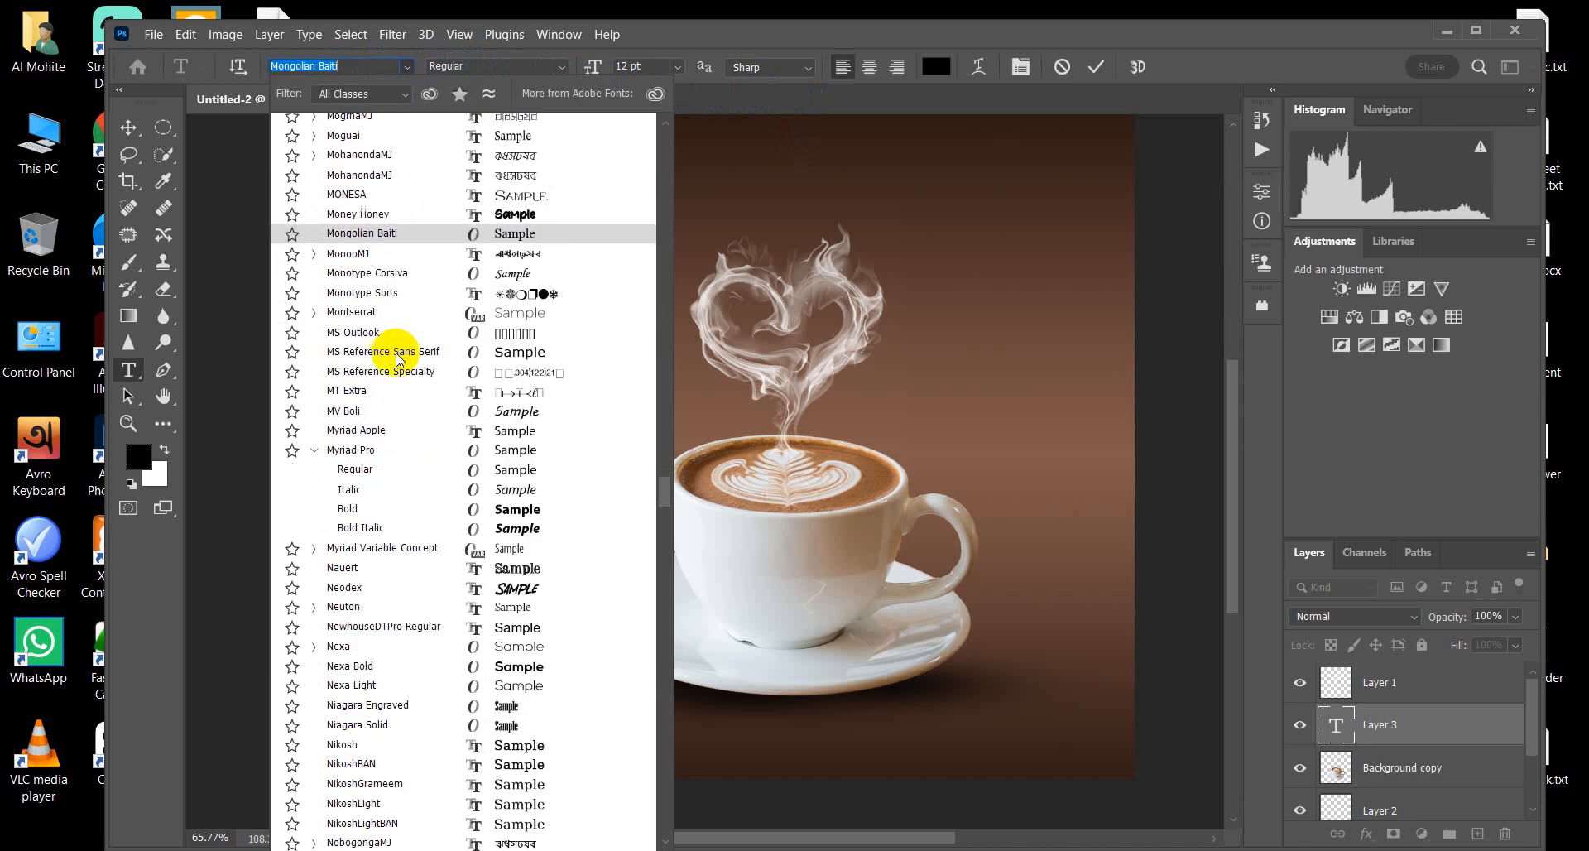
pyautogui.scroll(-2, 641, 358)
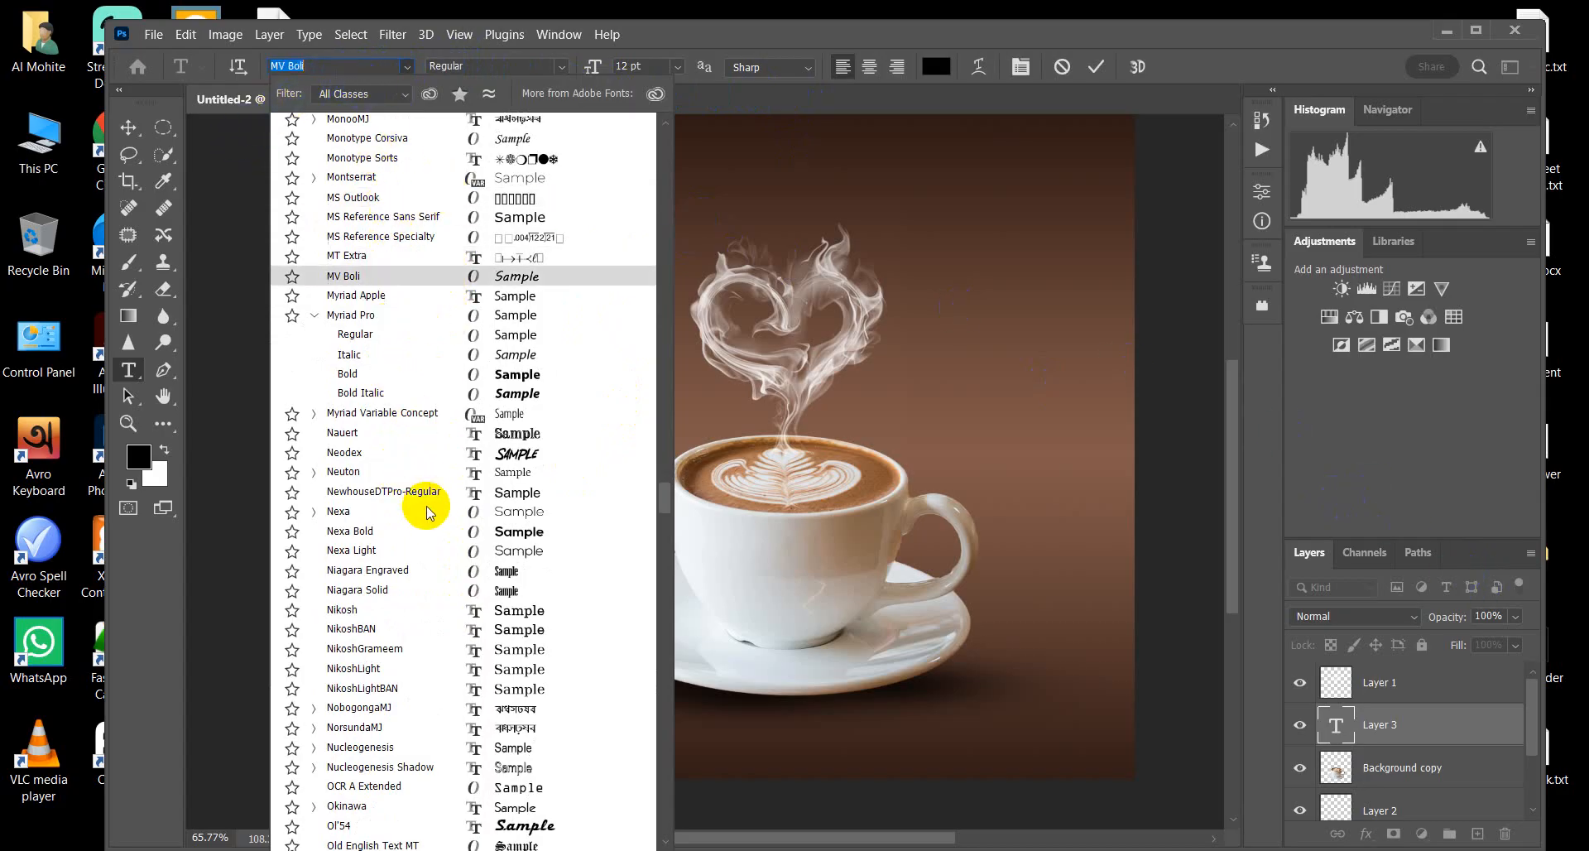
pyautogui.scroll(-2, 430, 517)
pyautogui.scroll(-5, 429, 516)
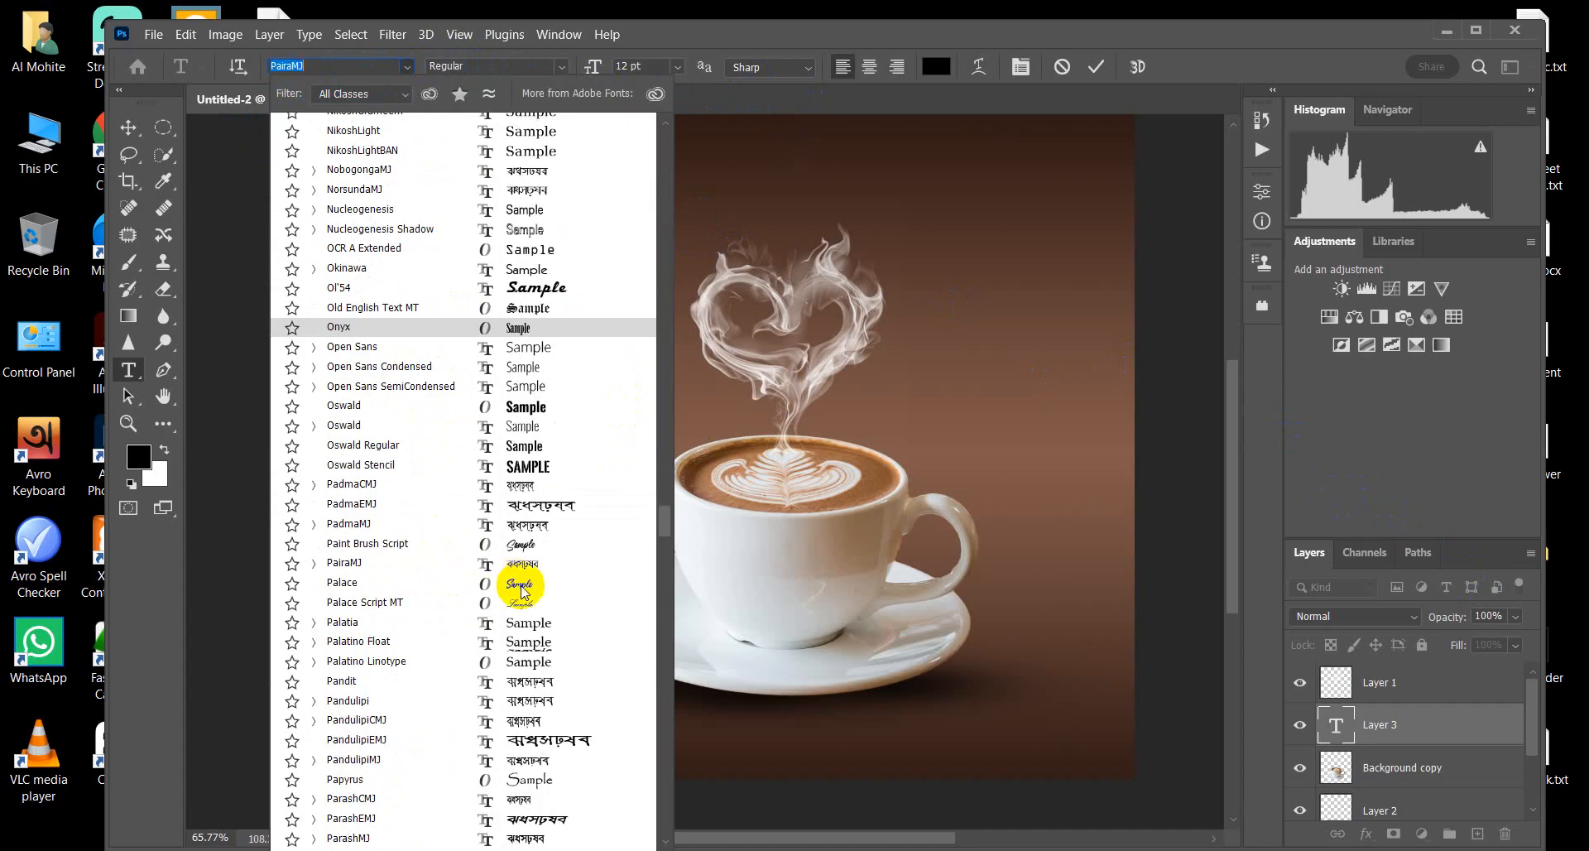
pyautogui.click(527, 546)
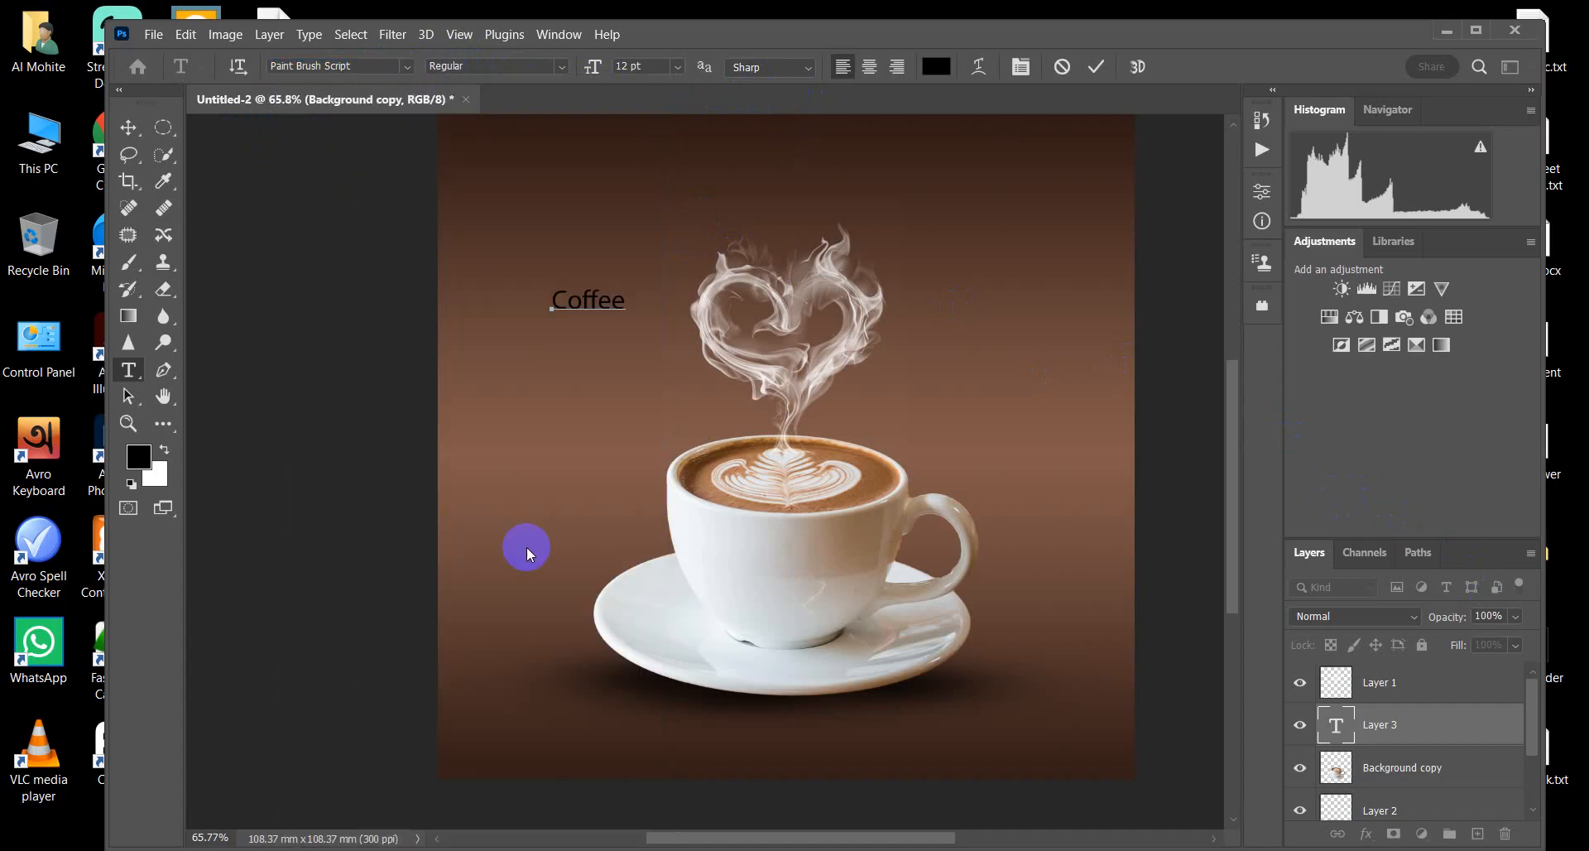
pyautogui.click(128, 126)
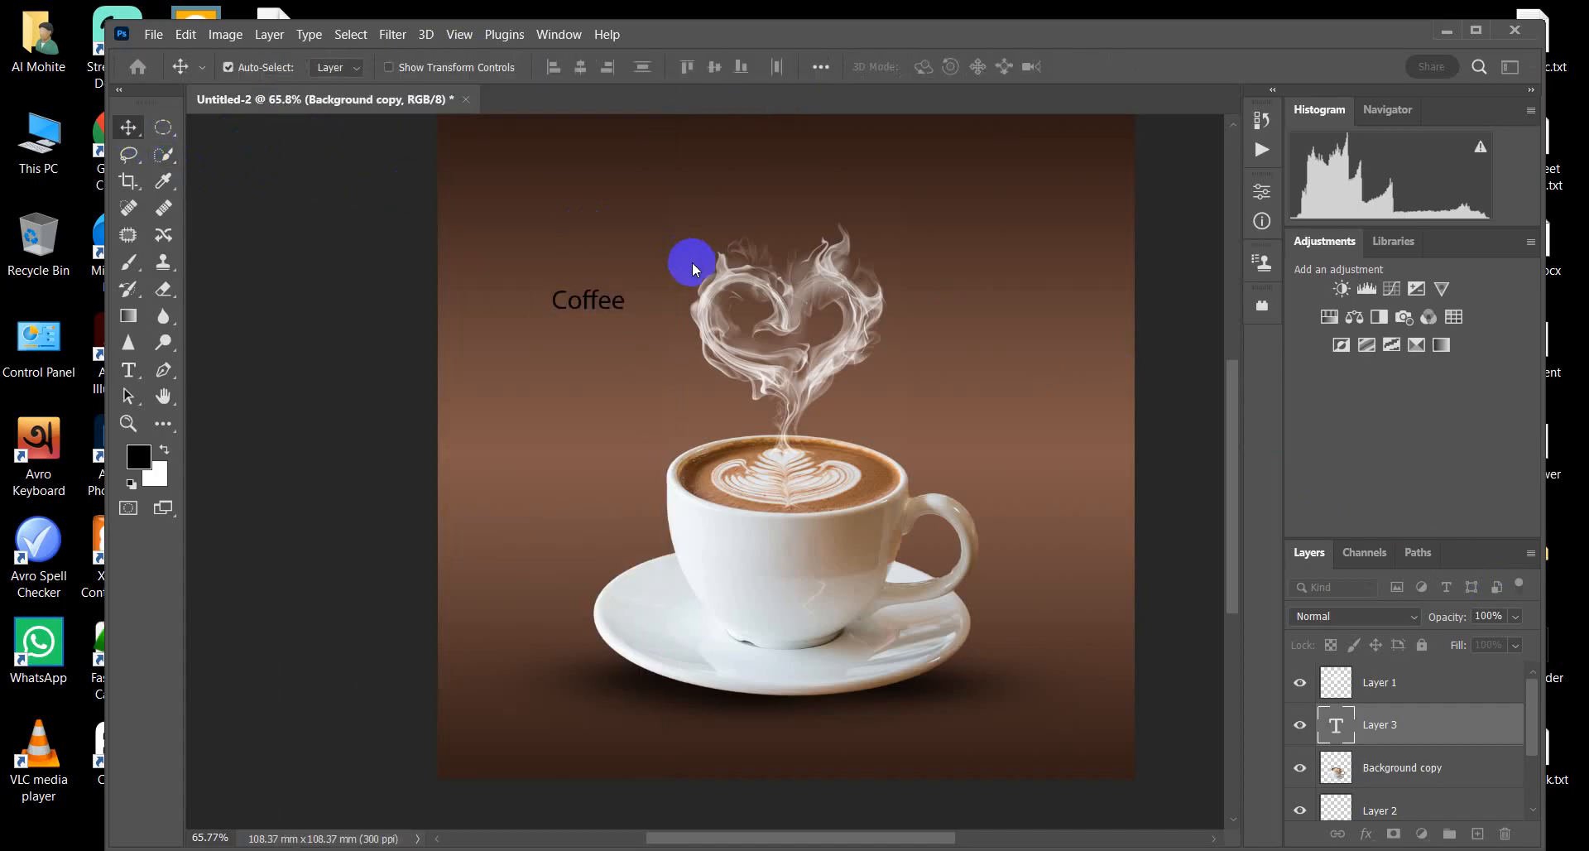
# Step: Change the font of the "Coffee" text to Paint Brush Script and commit the text edit
pyautogui.doubleClick(589, 301)
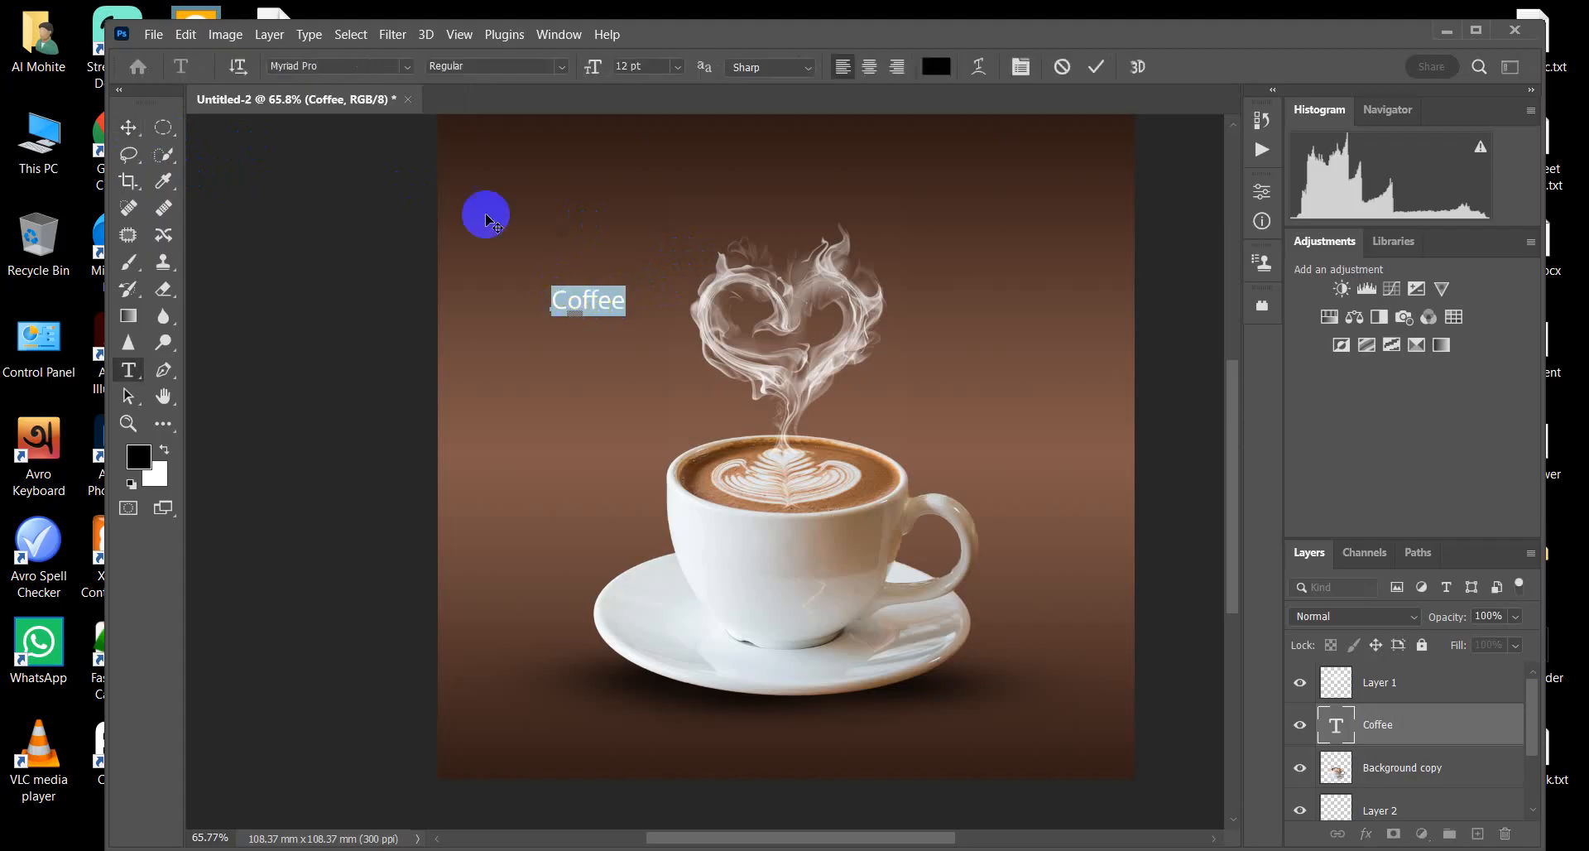
pyautogui.click(406, 67)
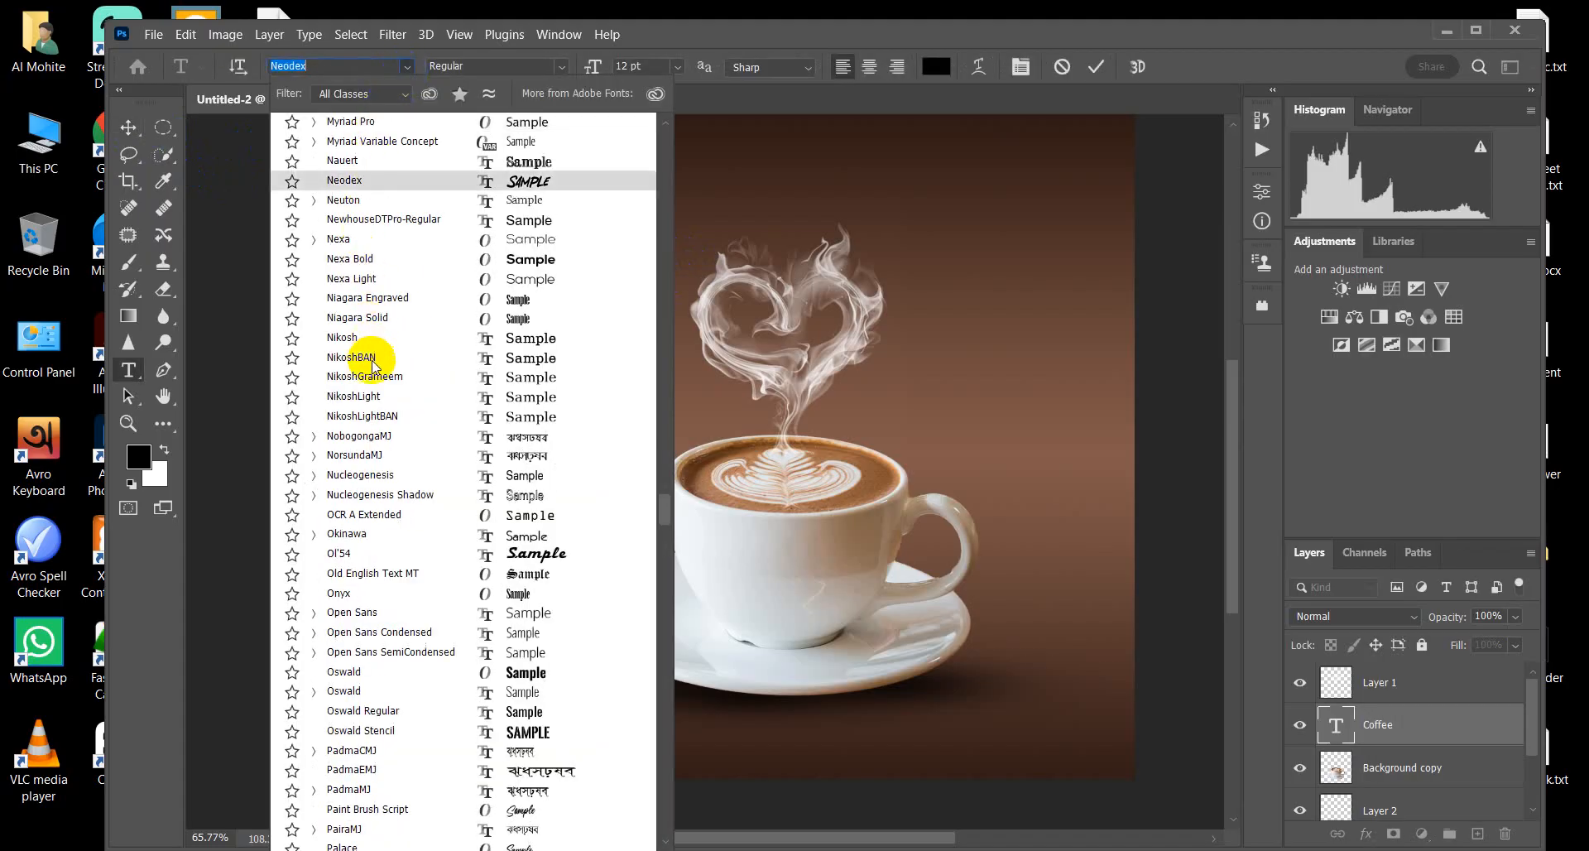
pyautogui.scroll(-3, 414, 534)
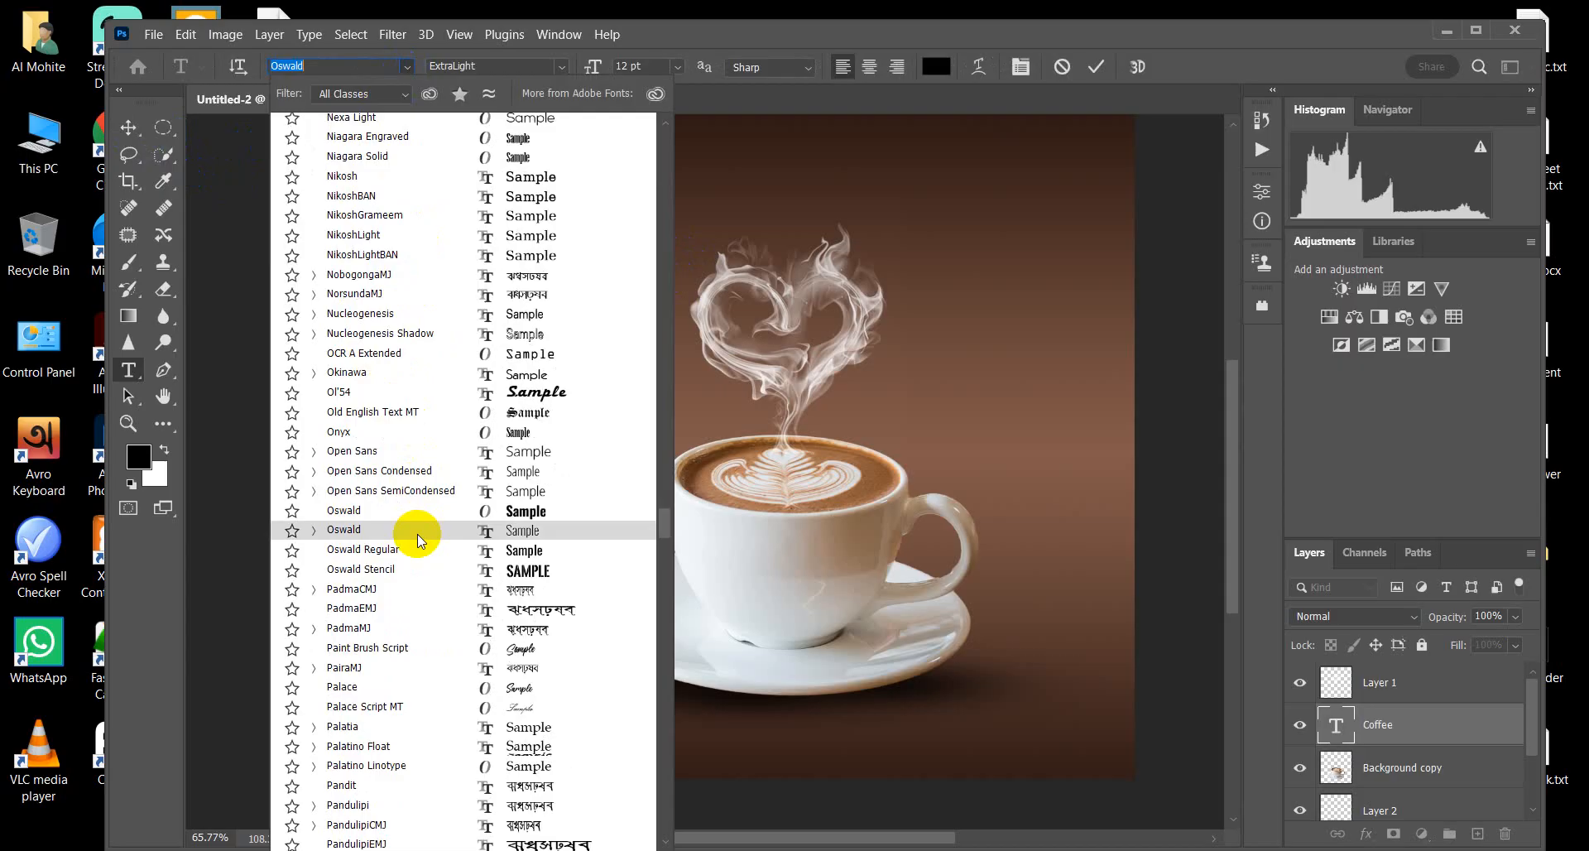
pyautogui.scroll(-3, 417, 534)
pyautogui.click(521, 496)
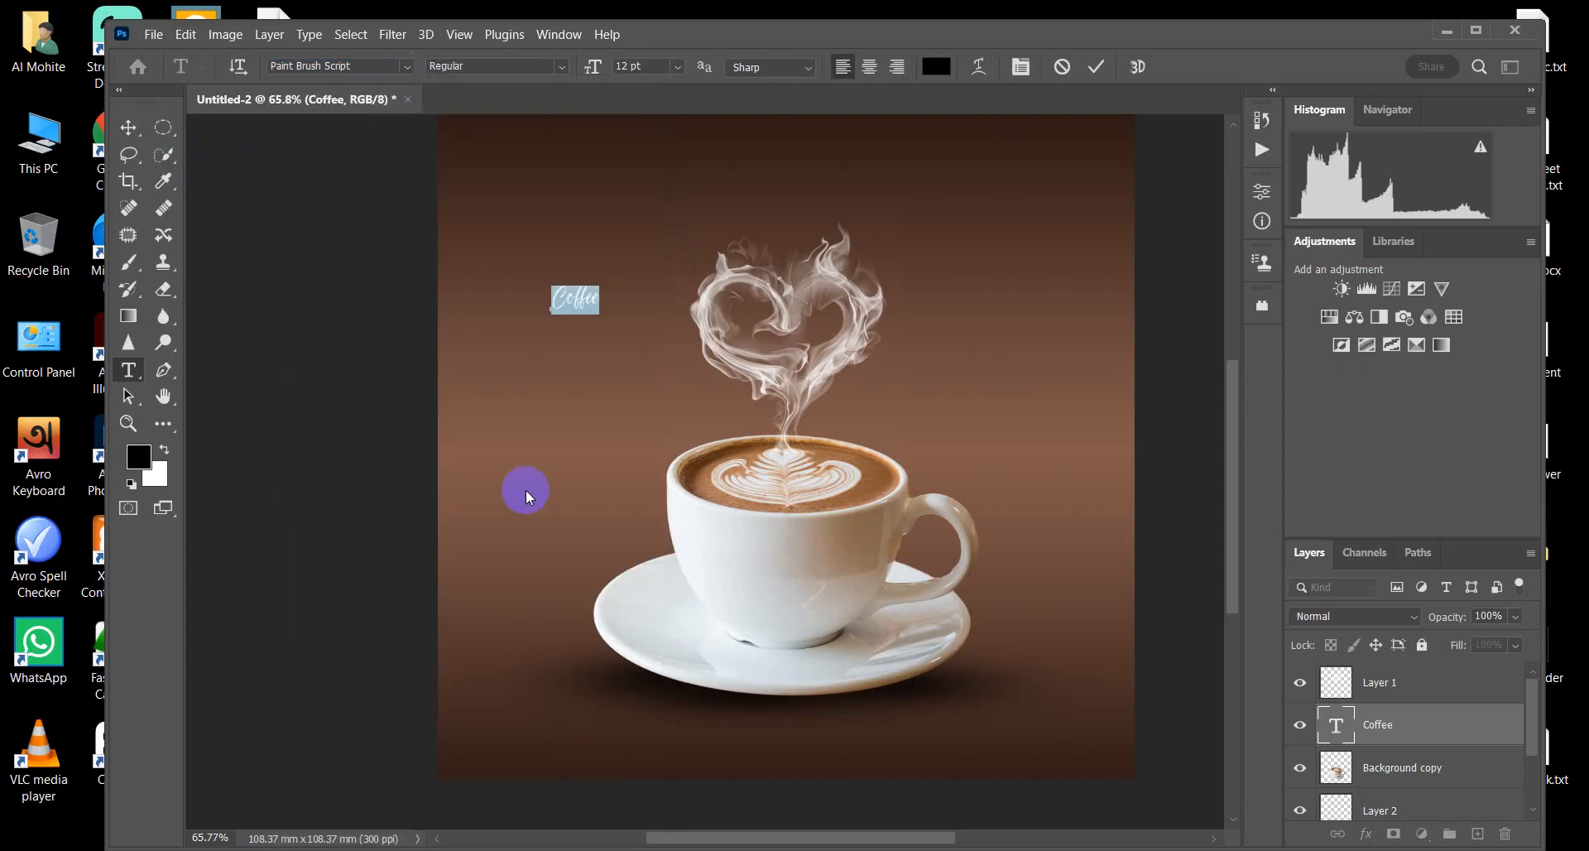
pyautogui.click(1094, 68)
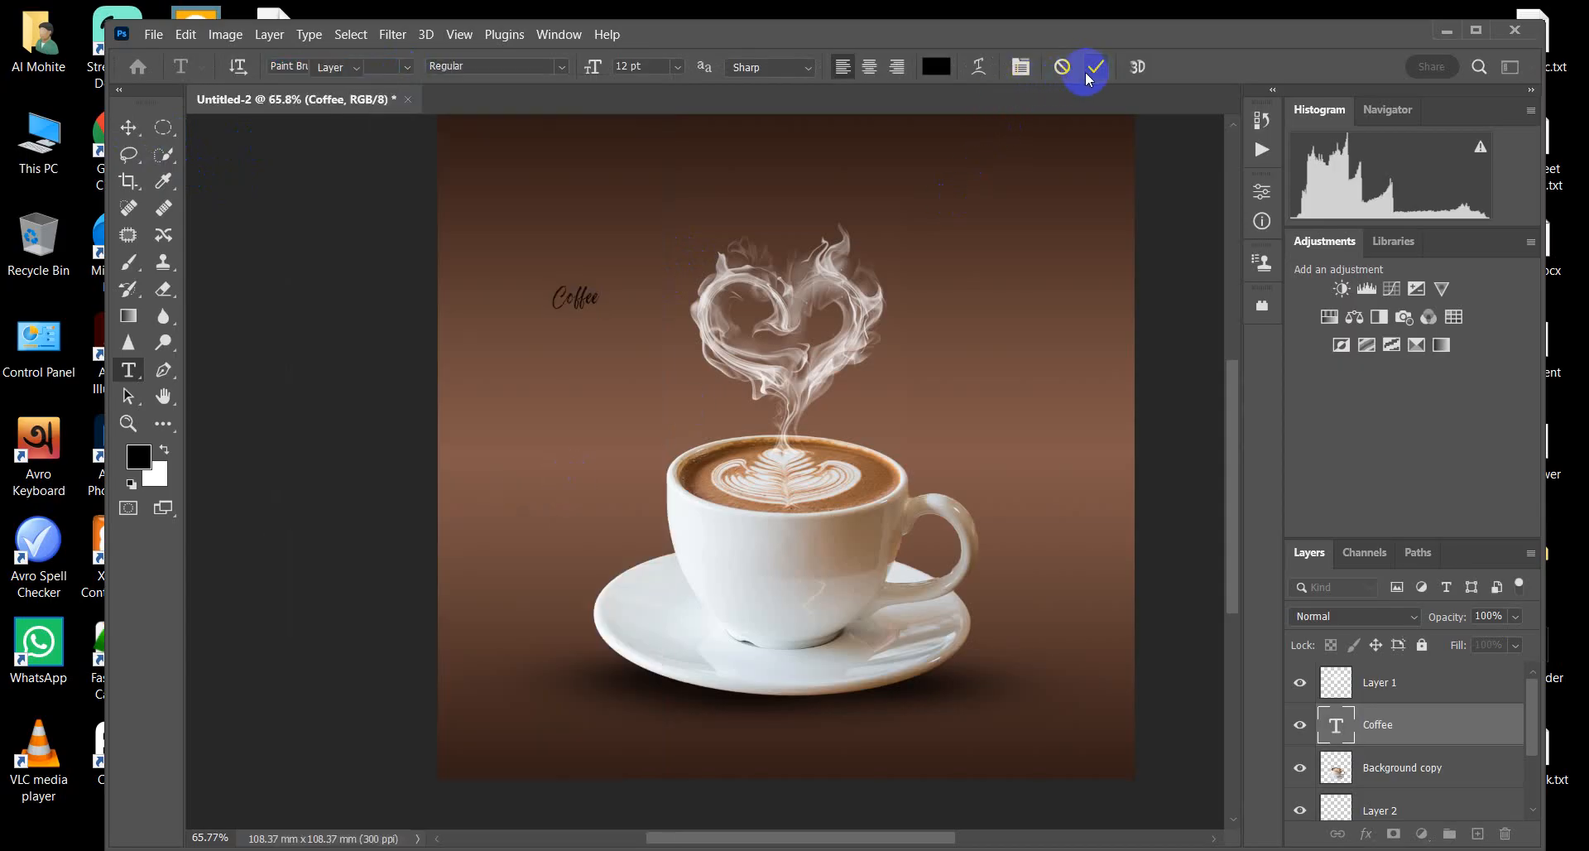
# Step: Enlarge the "Coffee" text to about 447% and move it so it is centred above the heart-shaped smoke
pyautogui.press('v')
pyautogui.moveTo(576, 317); pyautogui.dragTo(677, 362)
pyautogui.hotkey('ctrl', 't')
pyautogui.scroll(-5, 617, 372)
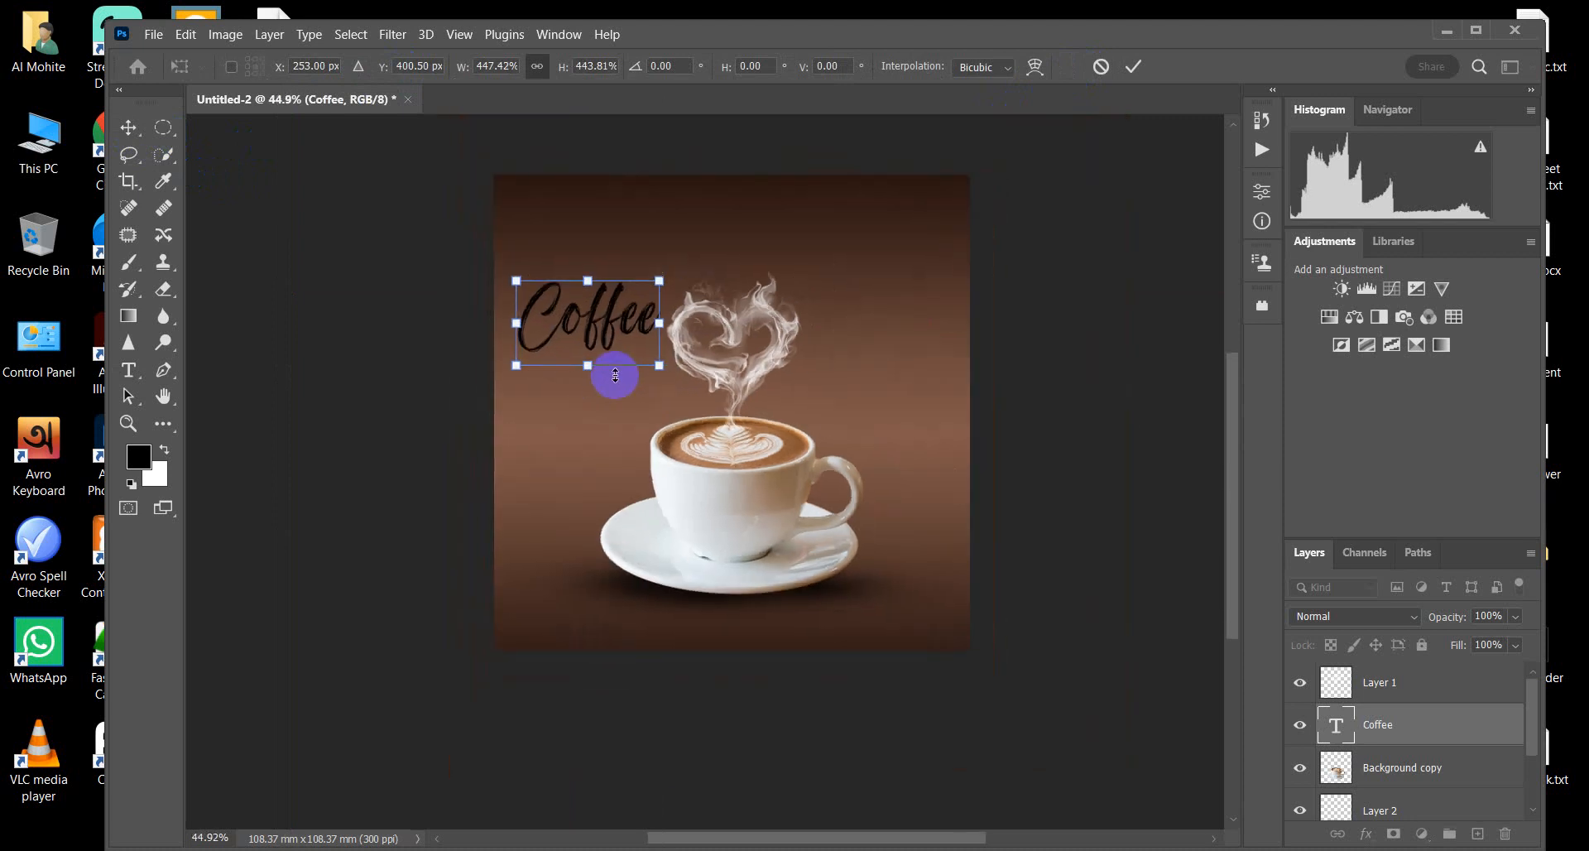
pyautogui.scroll(5, 616, 373)
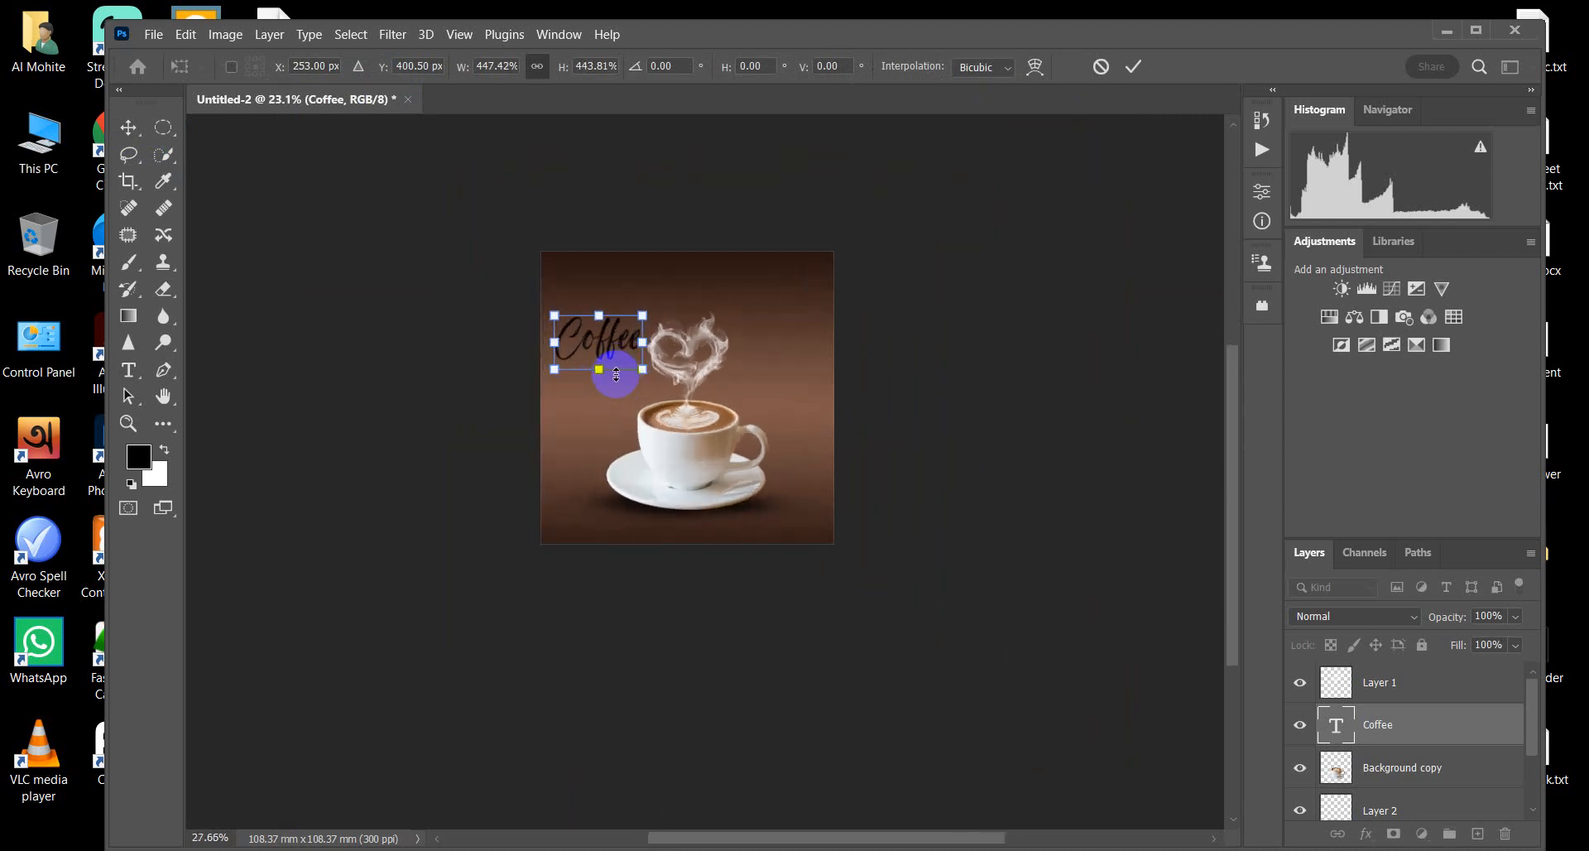
pyautogui.scroll(-2, 617, 368)
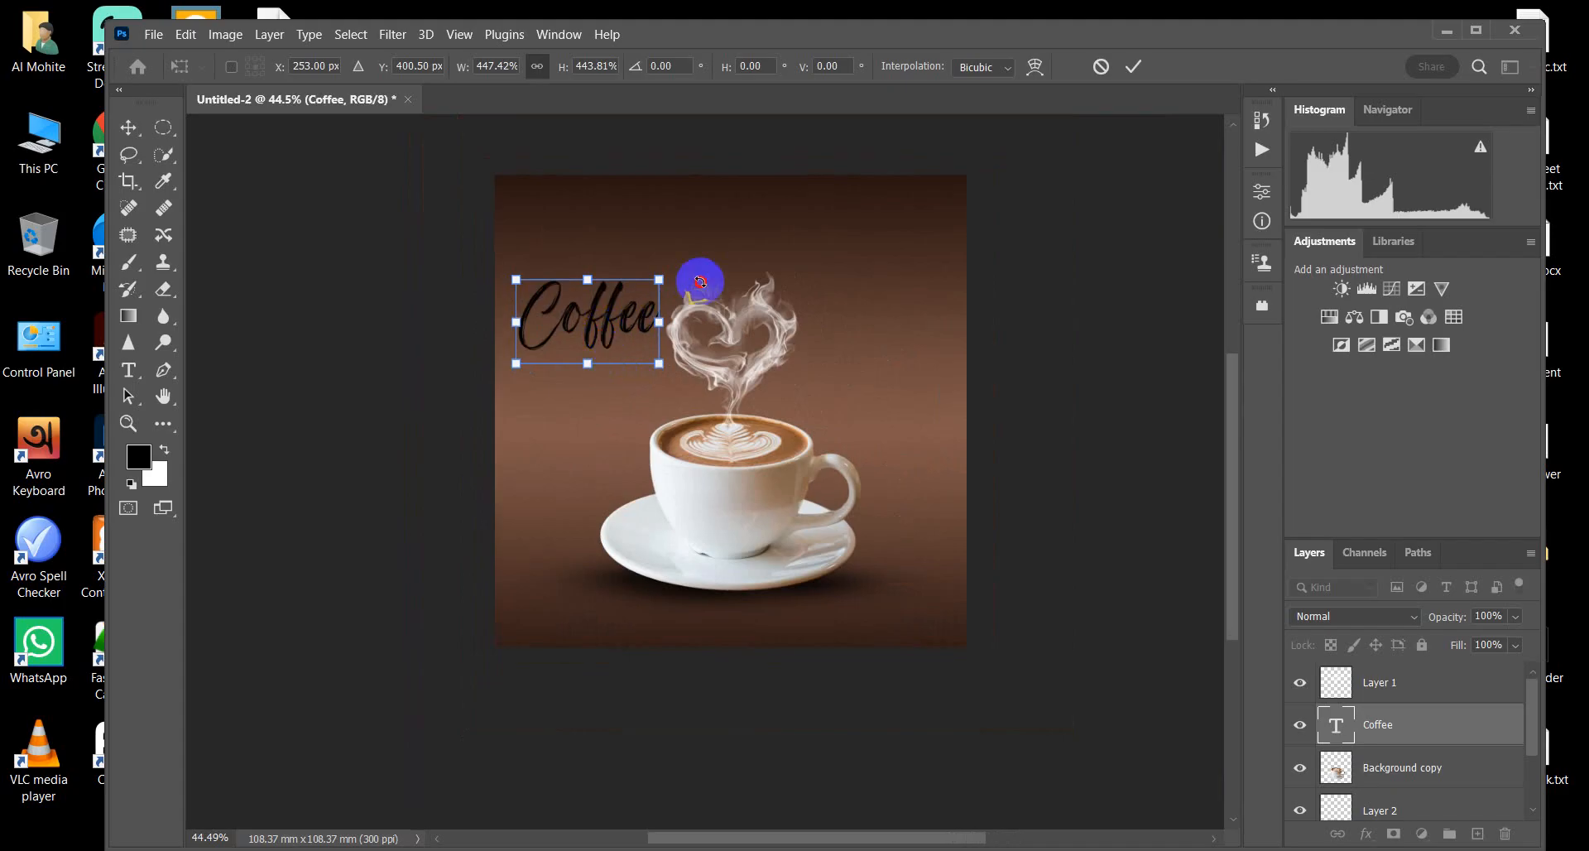
pyautogui.moveTo(599, 327); pyautogui.dragTo(741, 252)
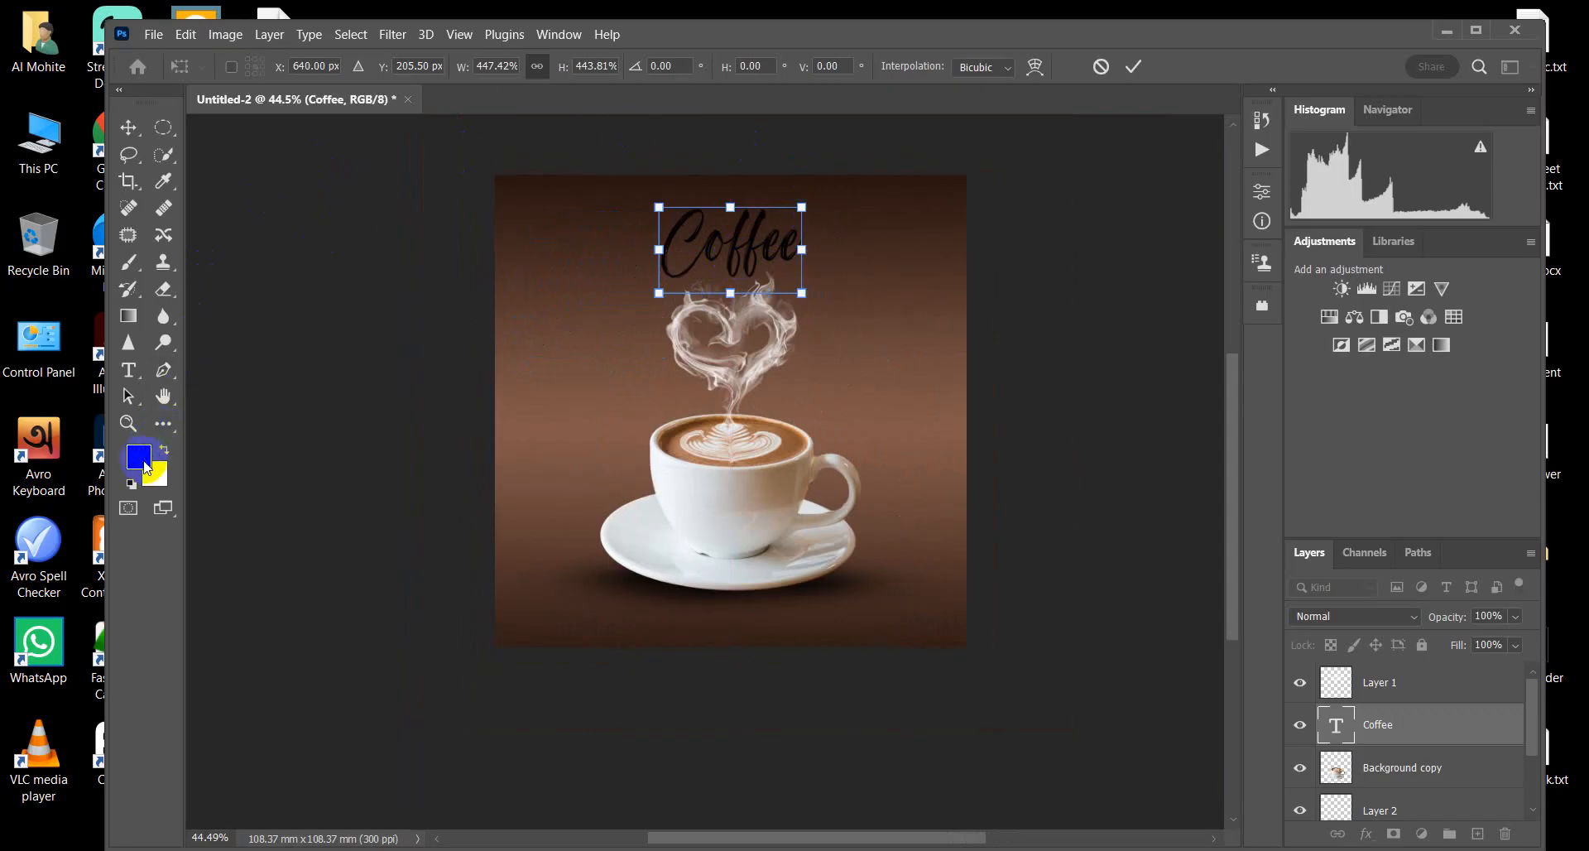
pyautogui.click(144, 460)
pyautogui.press('d')
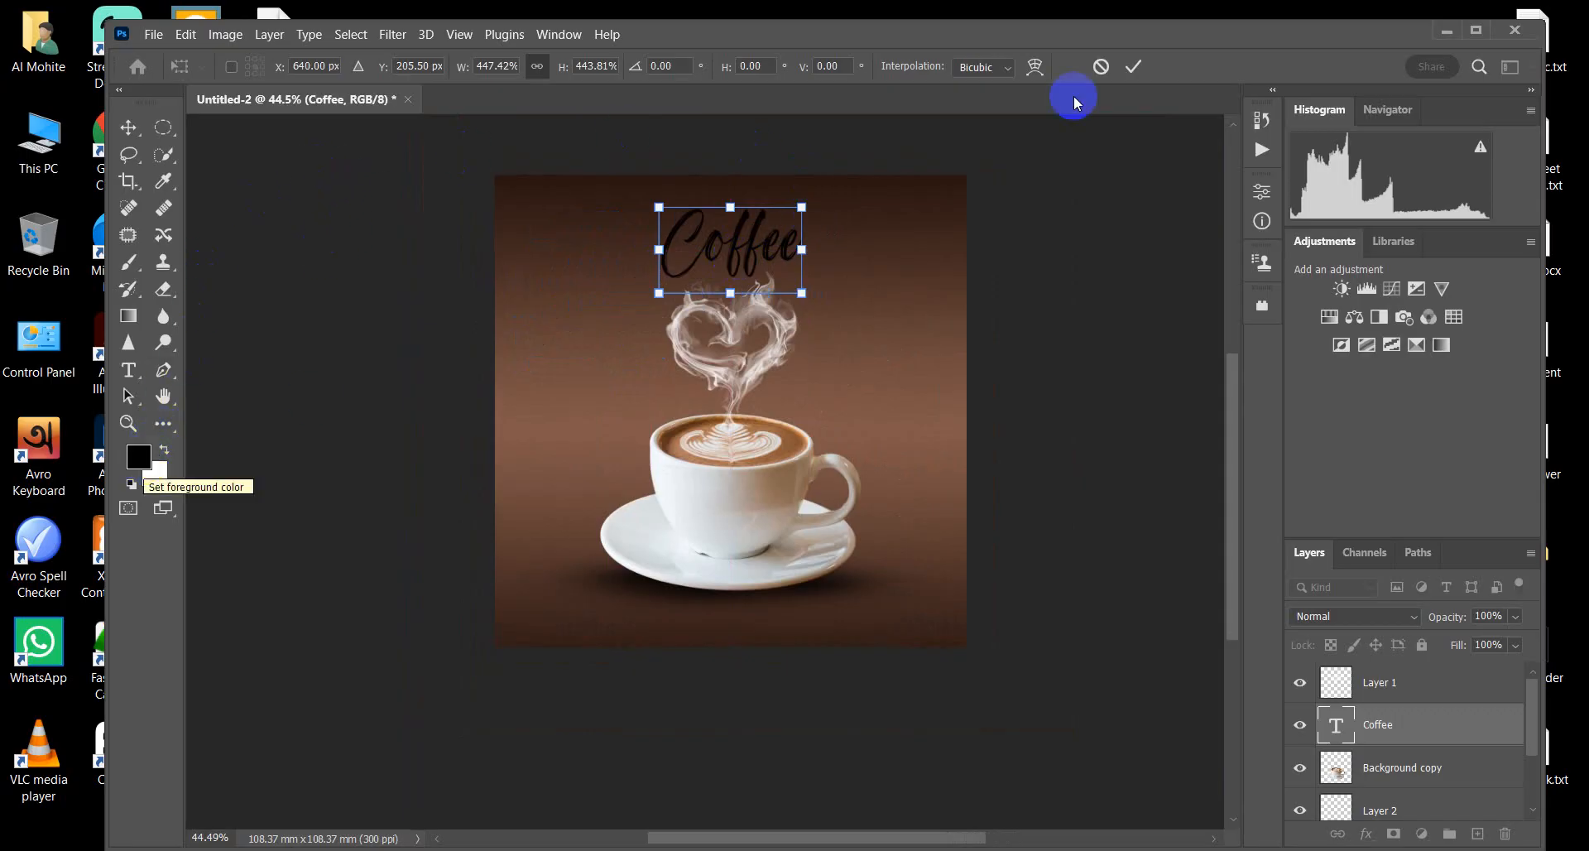
pyautogui.press('Return')
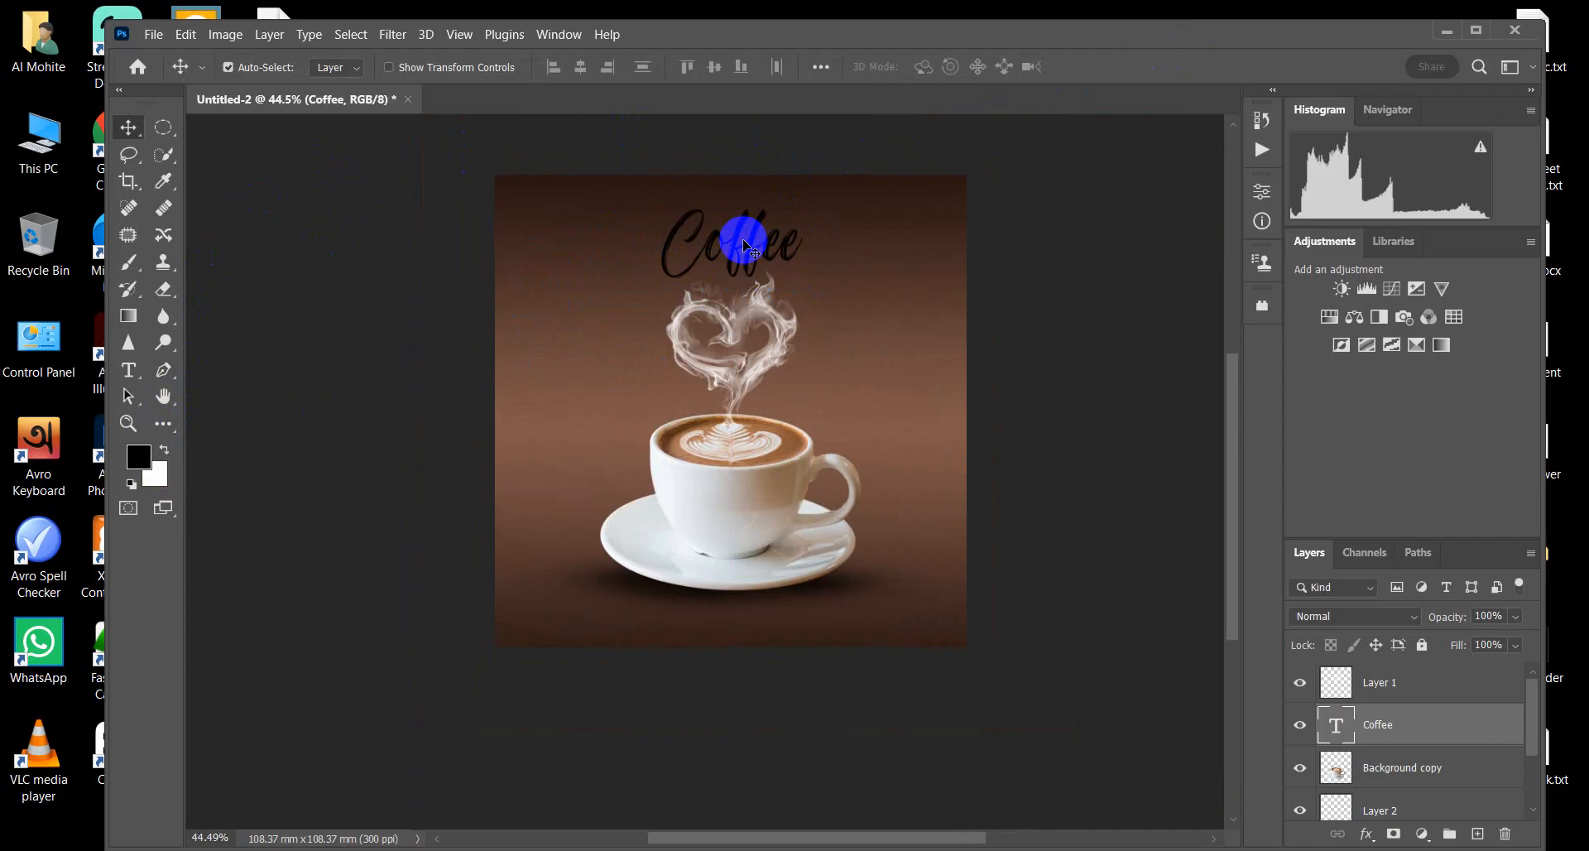
# Step: Recolour the "Coffee" text white (ffffff) and move its layer above Layer 1
pyautogui.doubleClick(744, 245)
pyautogui.click(937, 67)
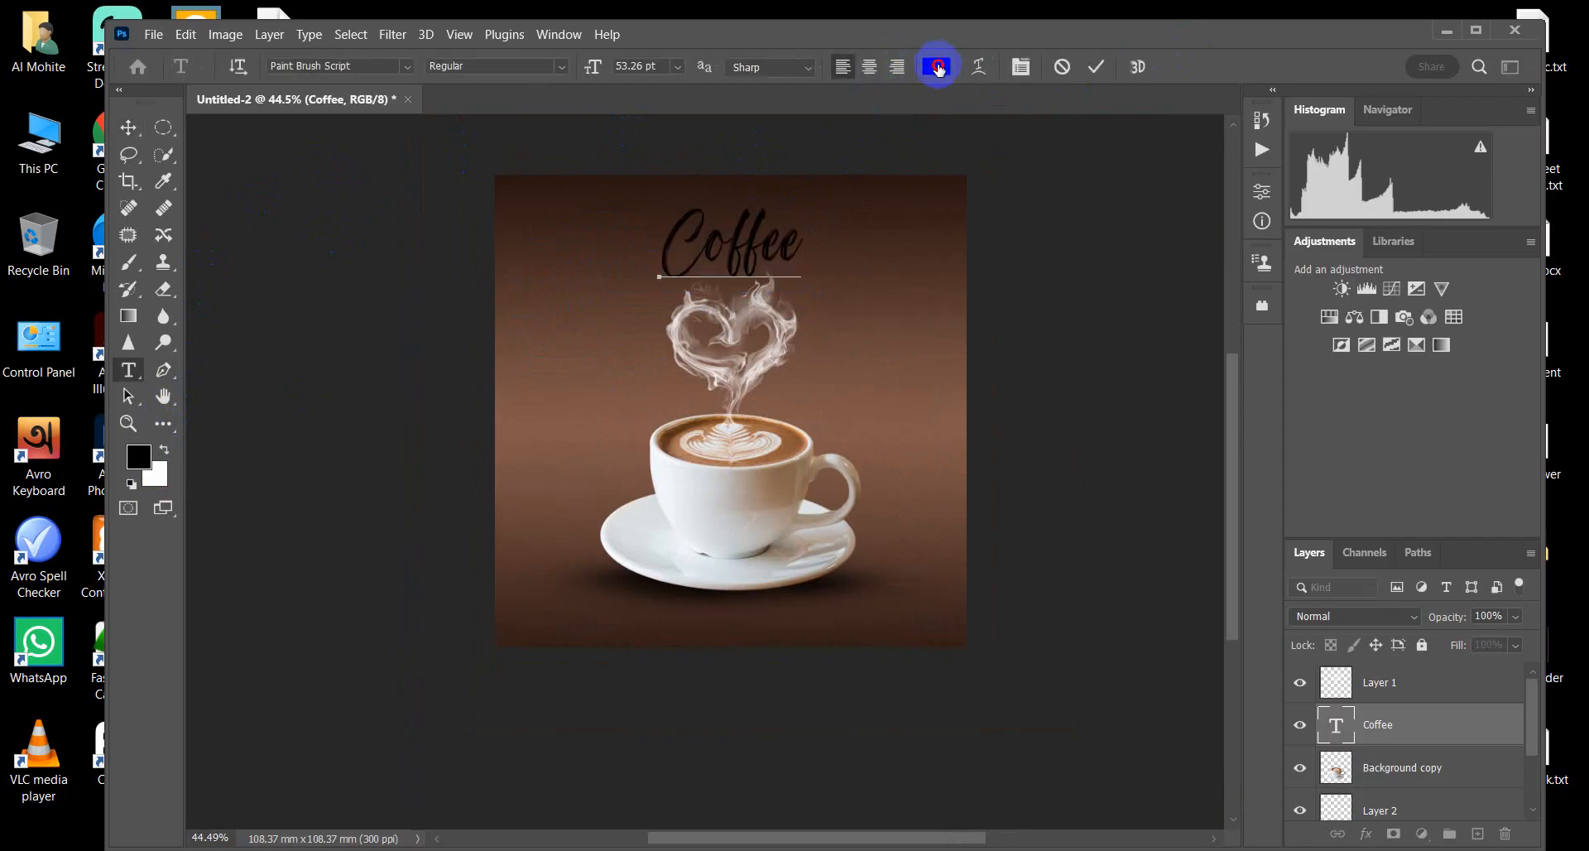
pyautogui.moveTo(882, 205); pyautogui.dragTo(781, 153)
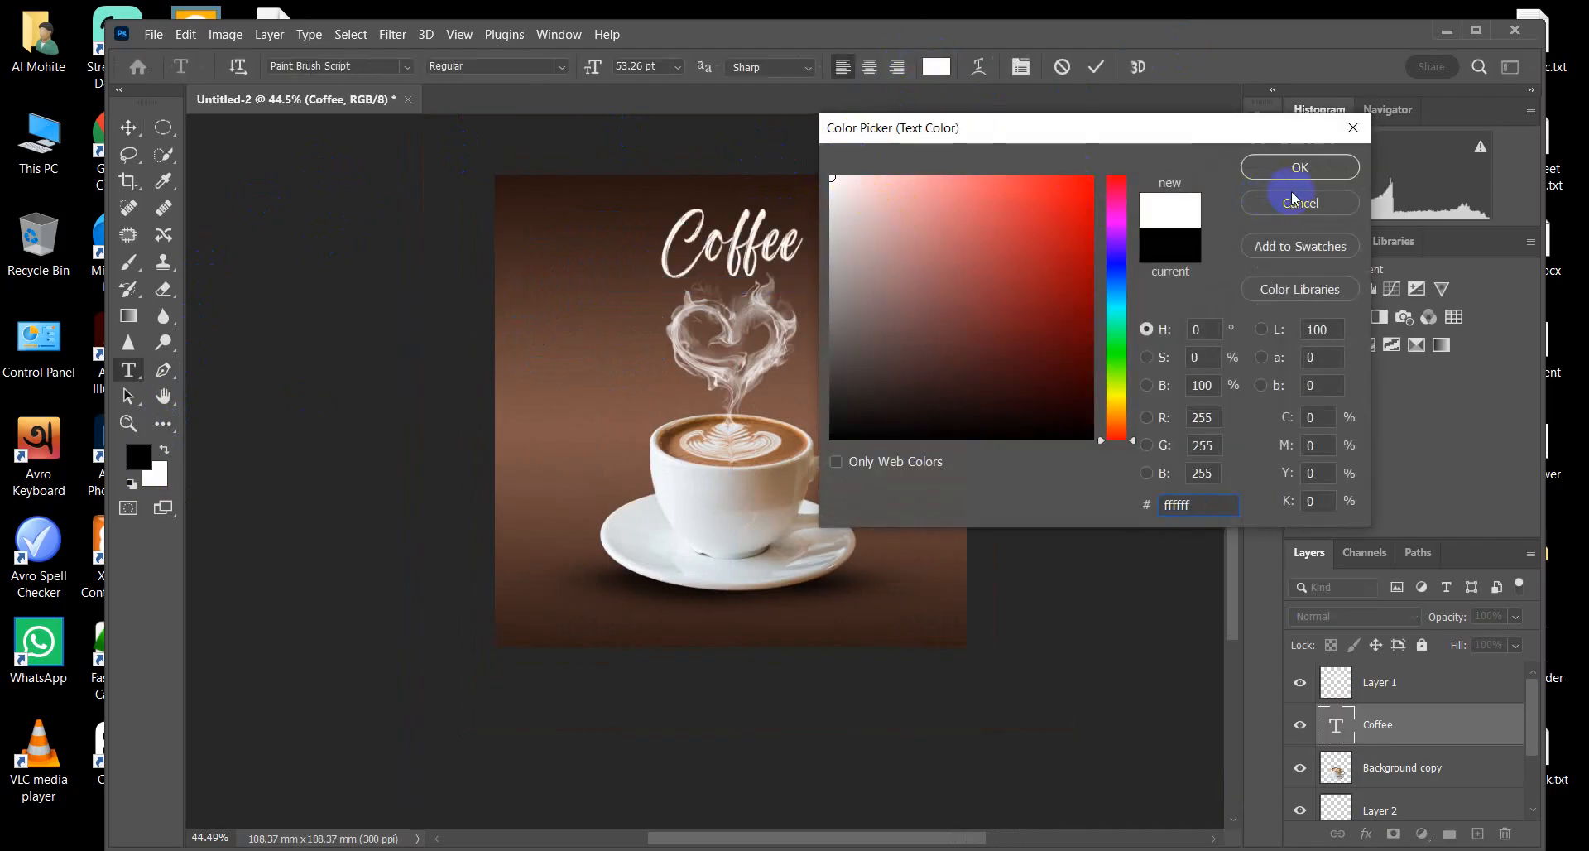
pyautogui.click(1301, 167)
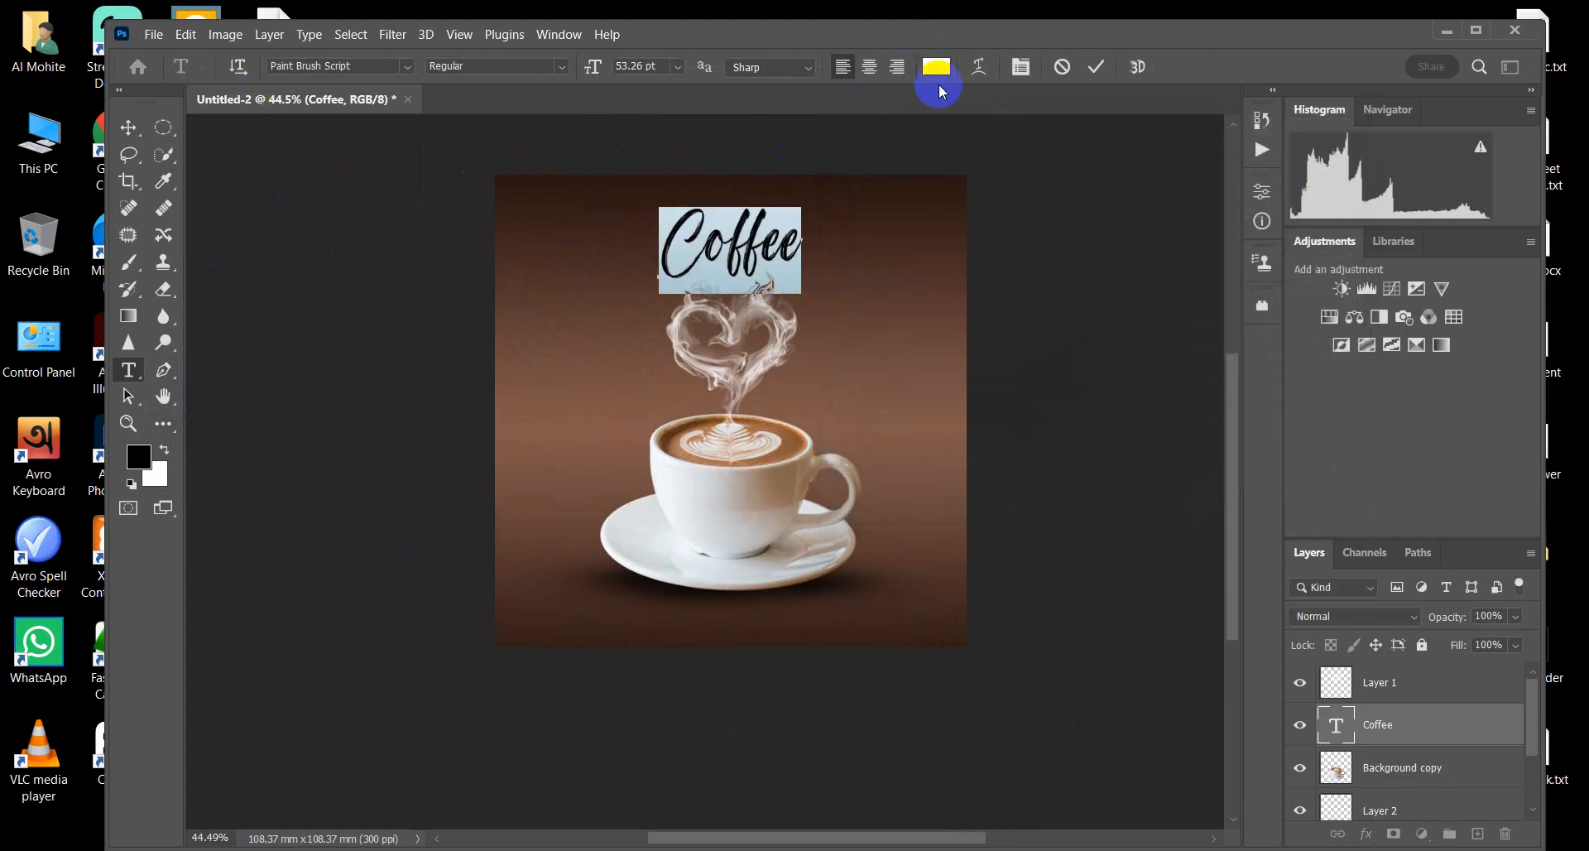
pyautogui.click(1095, 67)
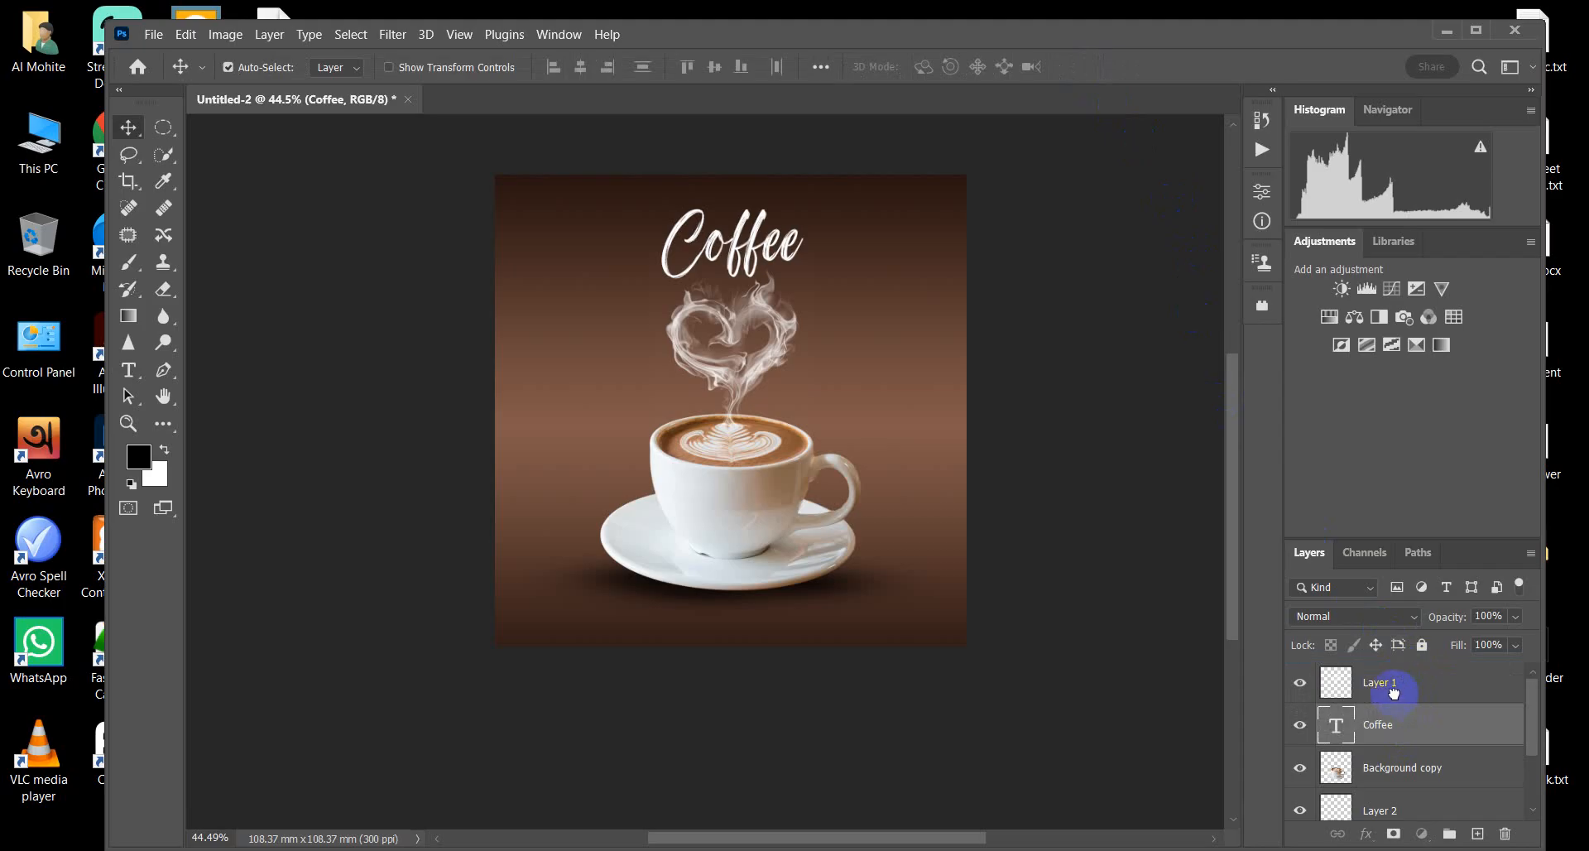
pyautogui.hotkey('ctrl', ']')
# Step: Scale the smoke, cup and shadow layers (Layer 1, Background copy, Layer 2) together to about 84% and shift them slightly down, horizontally centred
pyautogui.click(1405, 724)
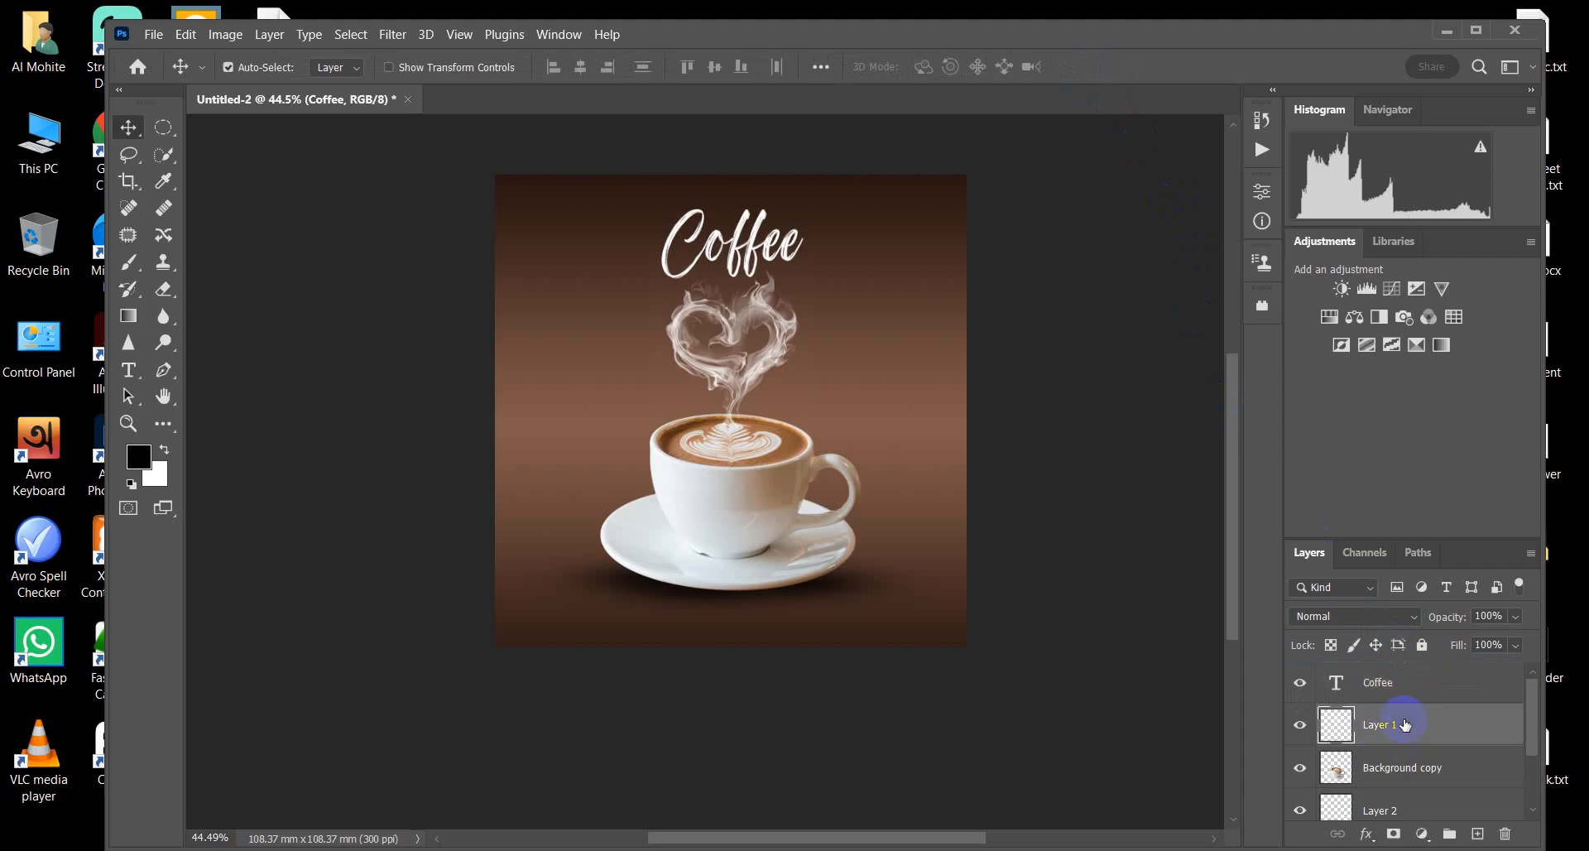
pyautogui.press('Delete')
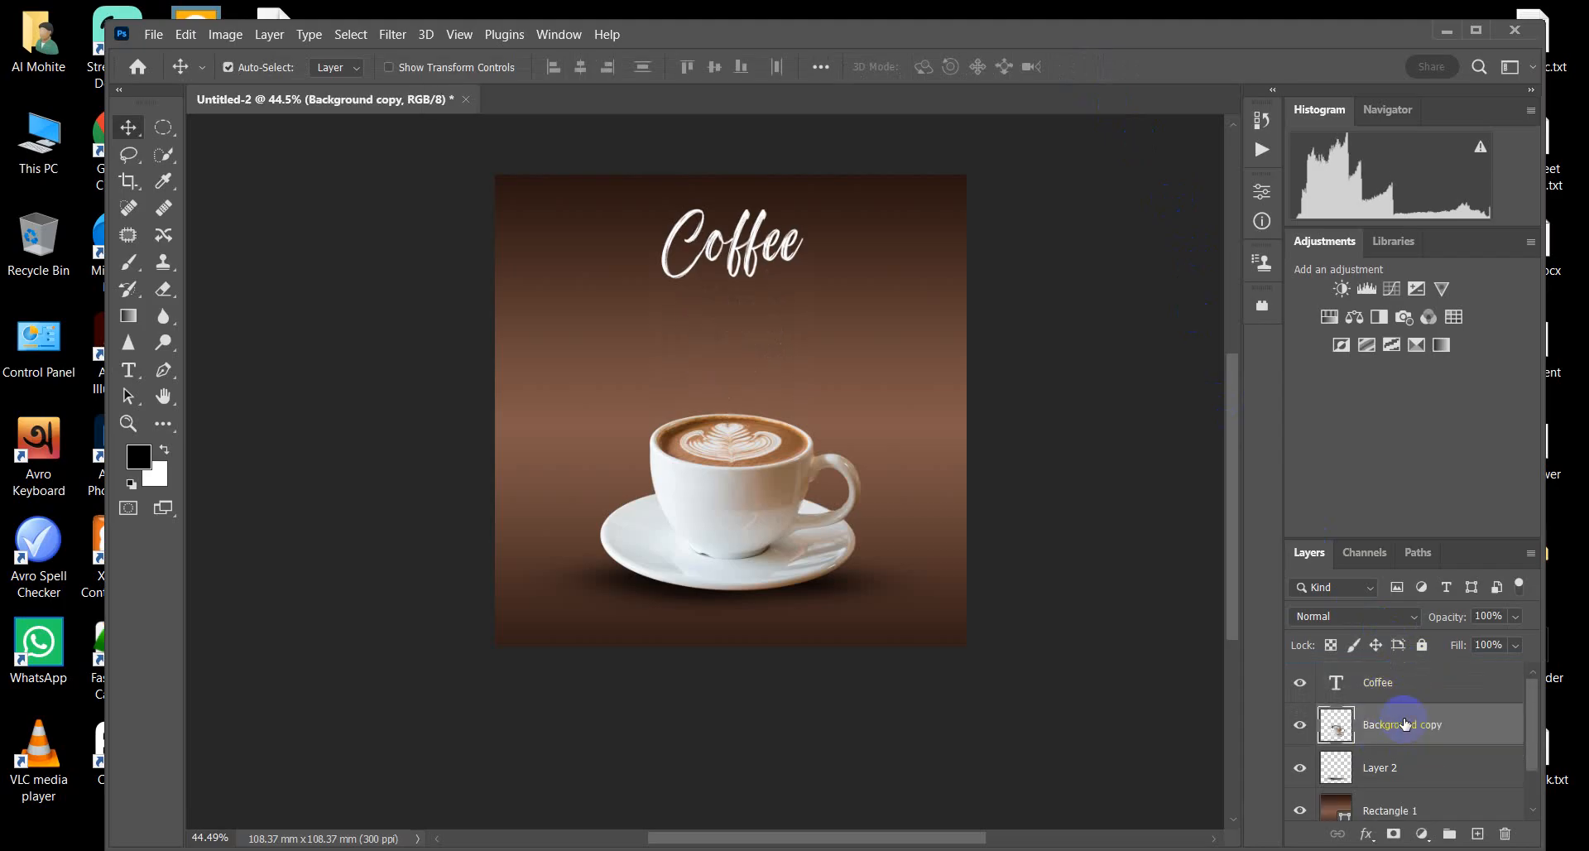
pyautogui.hotkey('ctrl', 'z')
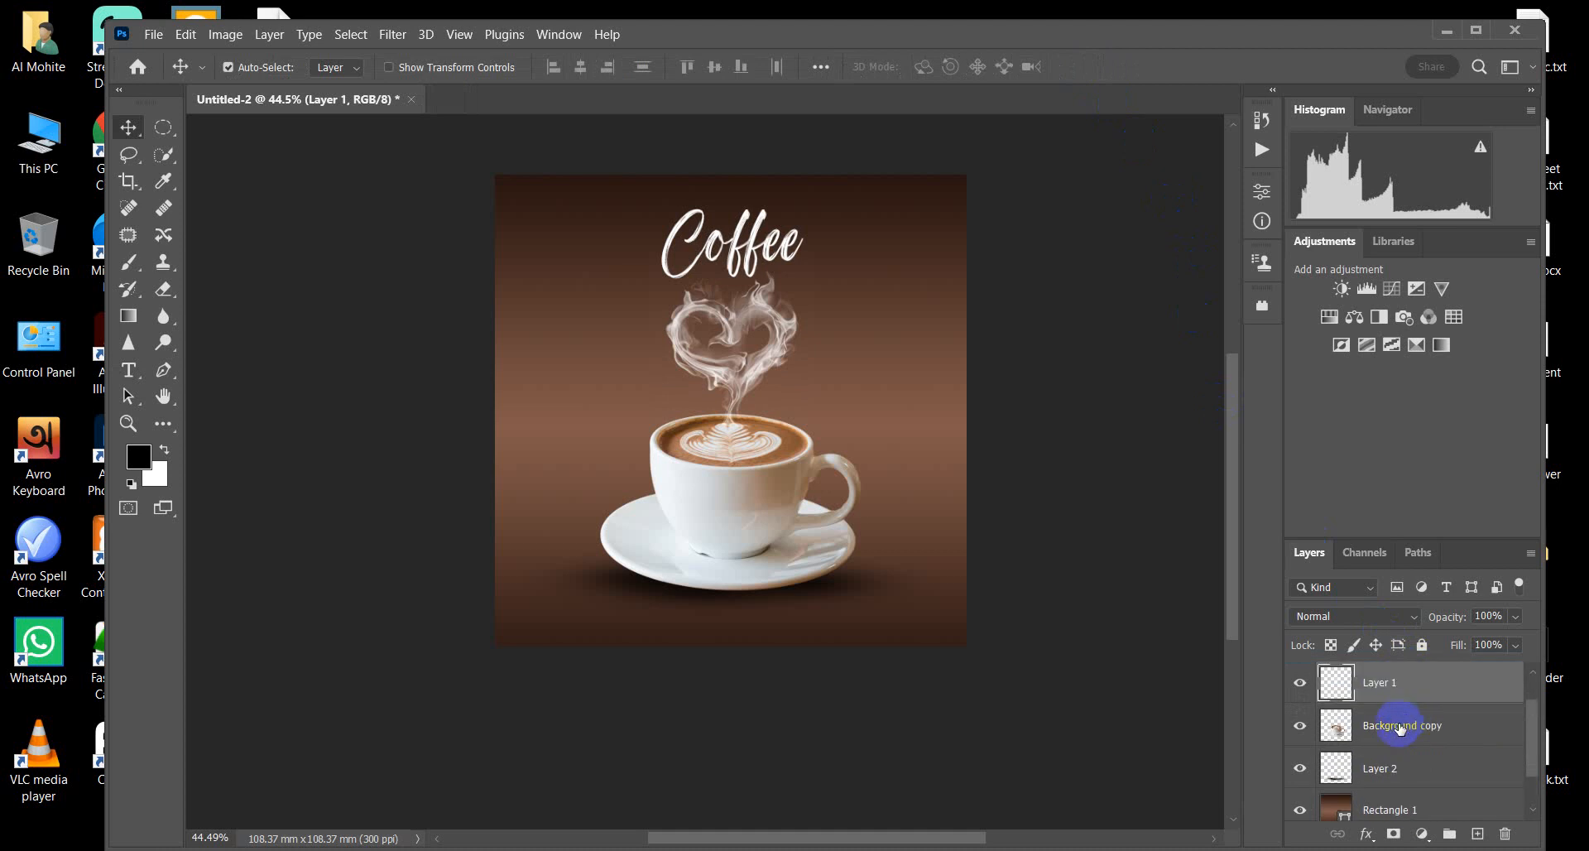
pyautogui.keyDown('ctrl'); pyautogui.click(1398, 728); pyautogui.keyUp('ctrl')
pyautogui.keyDown('ctrl'); pyautogui.click(1398, 762); pyautogui.keyUp('ctrl')
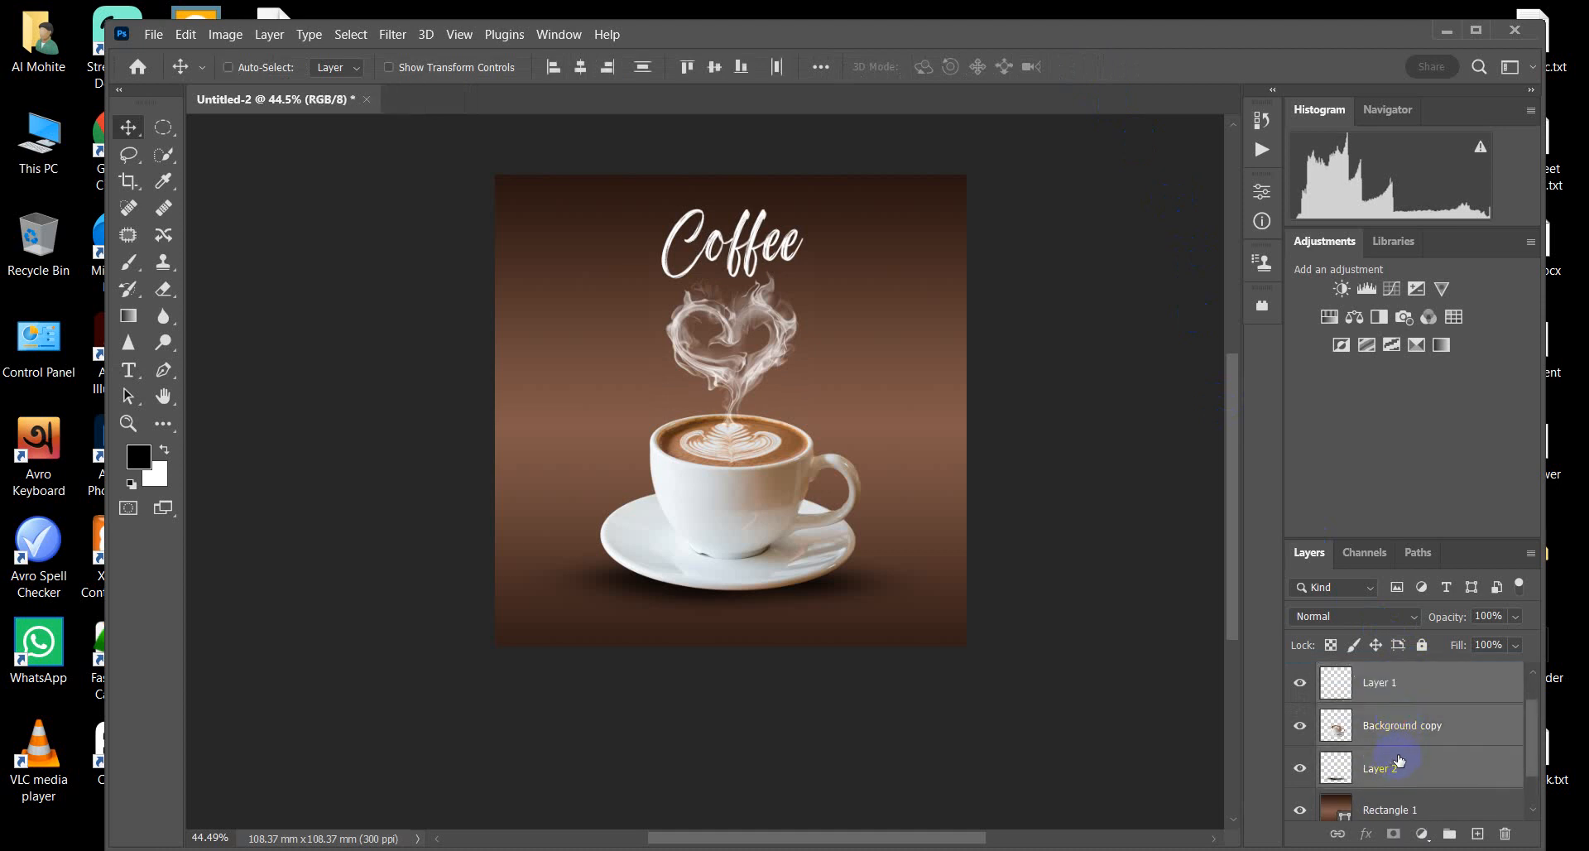
pyautogui.hotkey('ctrl', 't')
pyautogui.moveTo(955, 625); pyautogui.dragTo(916, 598)
pyautogui.moveTo(712, 489); pyautogui.dragTo(713, 514)
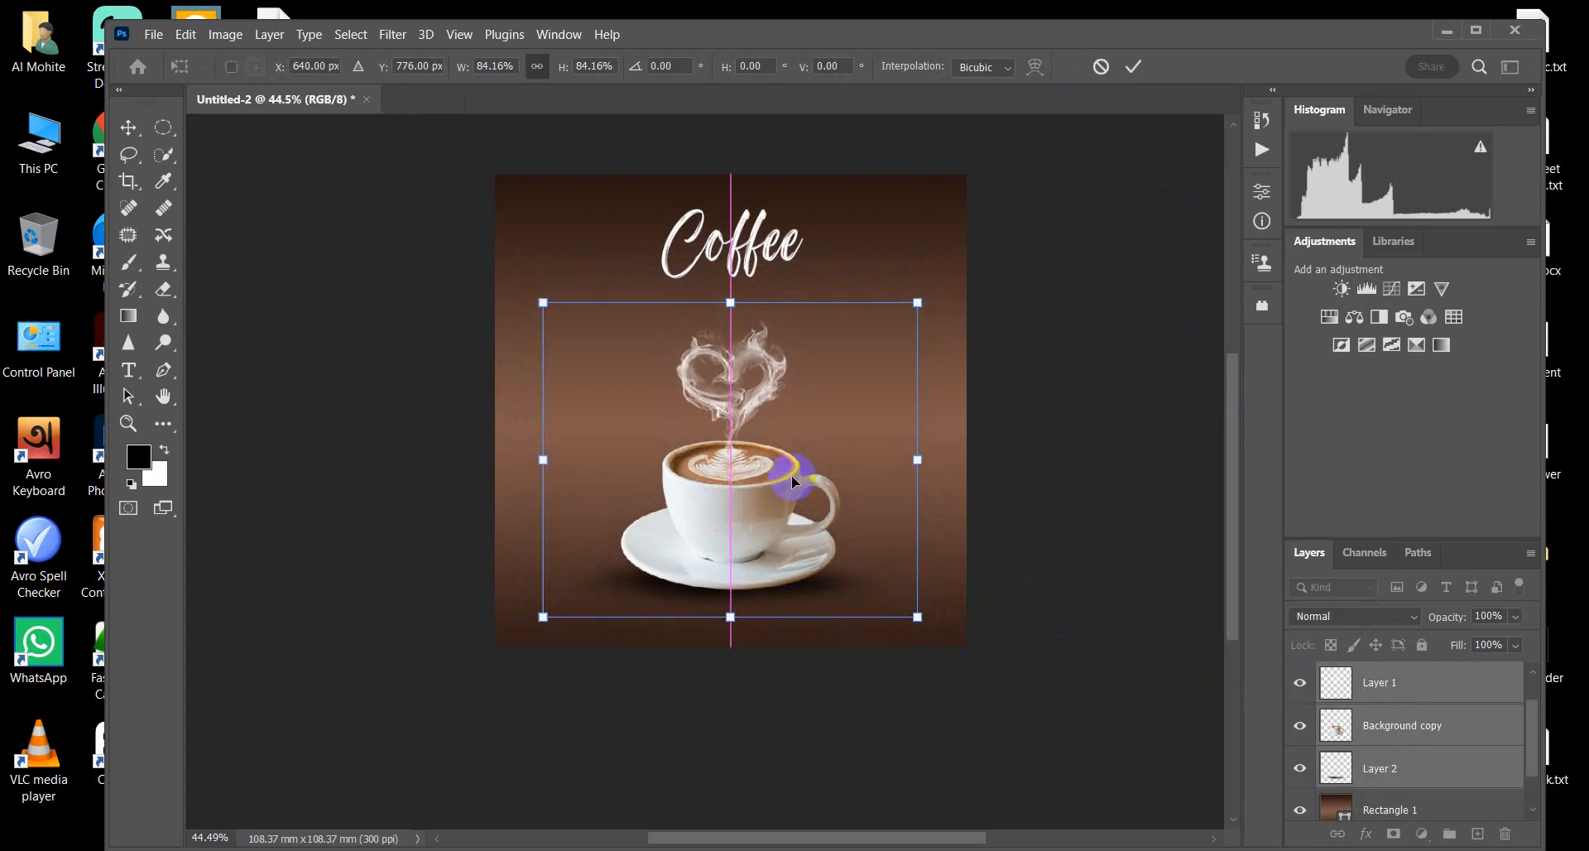
pyautogui.click(1133, 66)
# Step: Scale the "Coffee" text down to about 77% and move it slightly closer to the smoke, then deselect it
pyautogui.scroll(2, 753, 323)
pyautogui.scroll(-4, 753, 321)
pyautogui.click(746, 256)
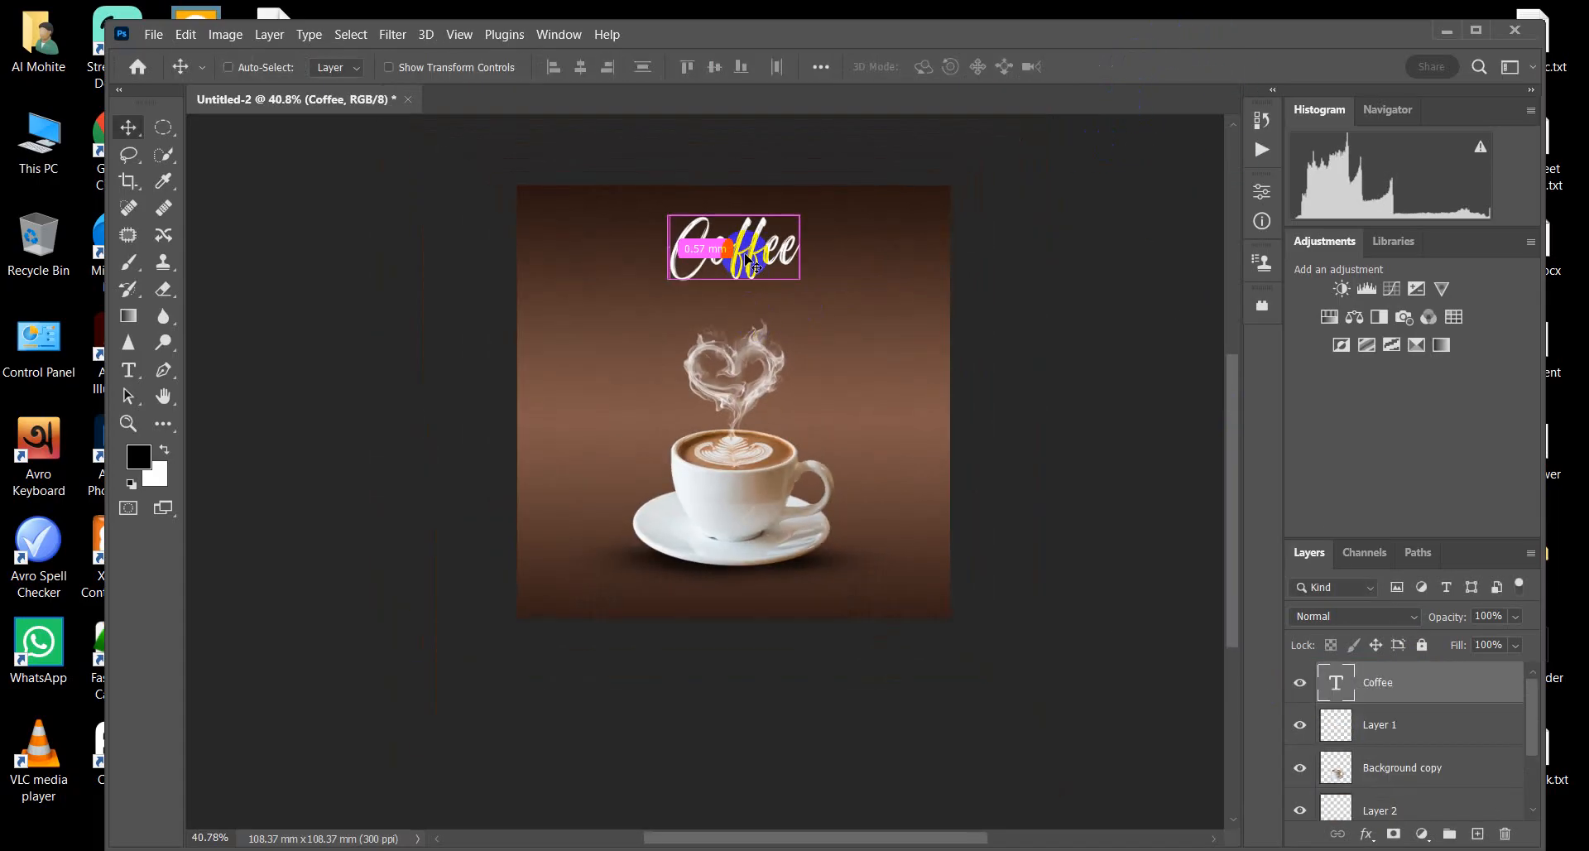
pyautogui.hotkey('ctrl', 't')
pyautogui.moveTo(795, 291); pyautogui.dragTo(780, 274)
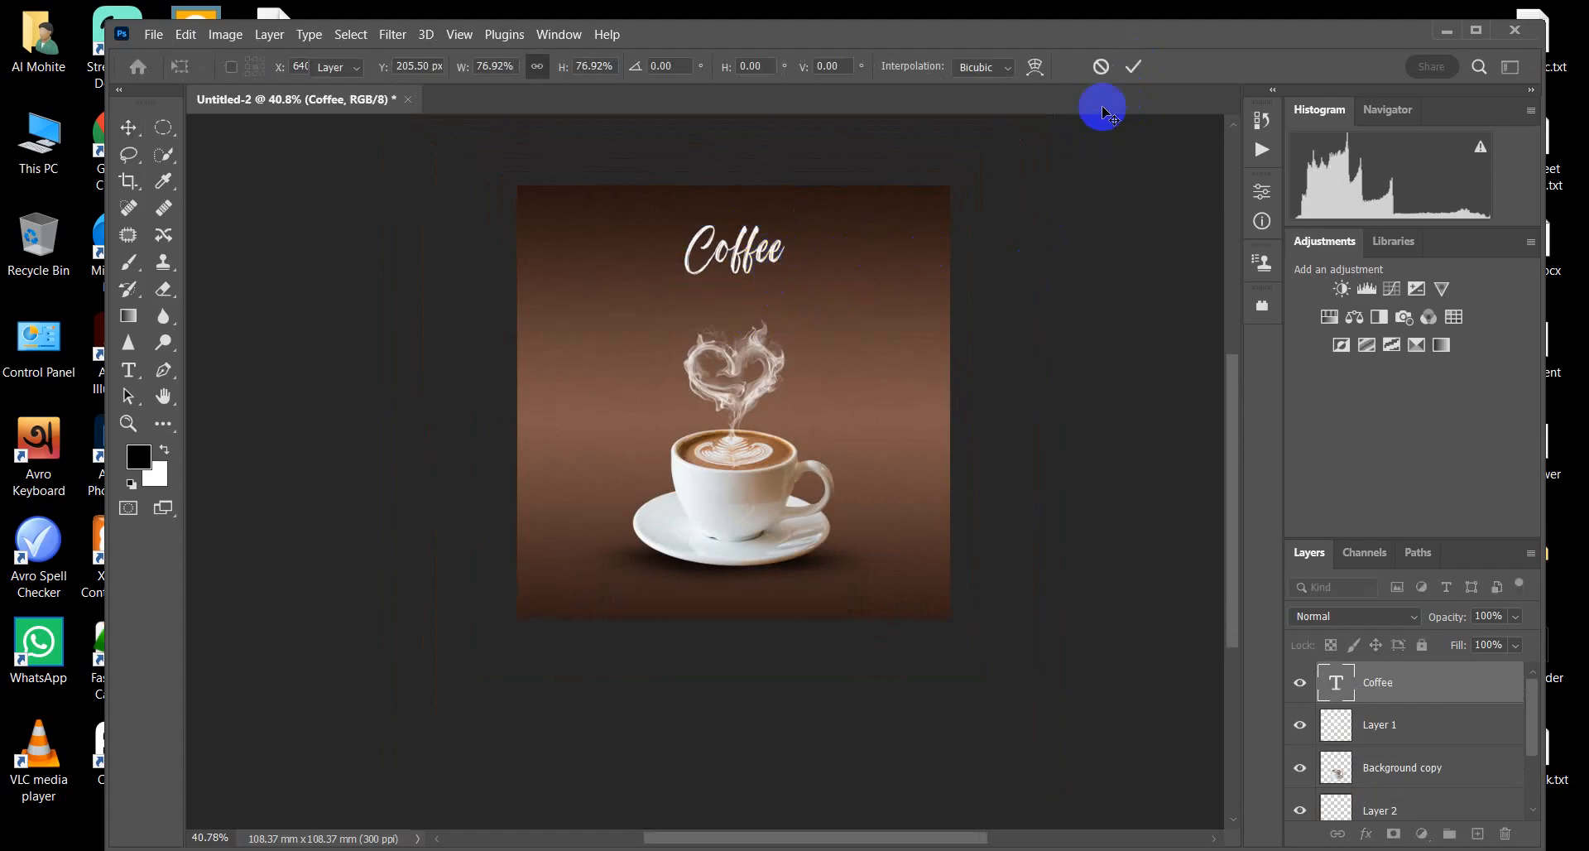
pyautogui.click(1132, 67)
pyautogui.scroll(3, 743, 286)
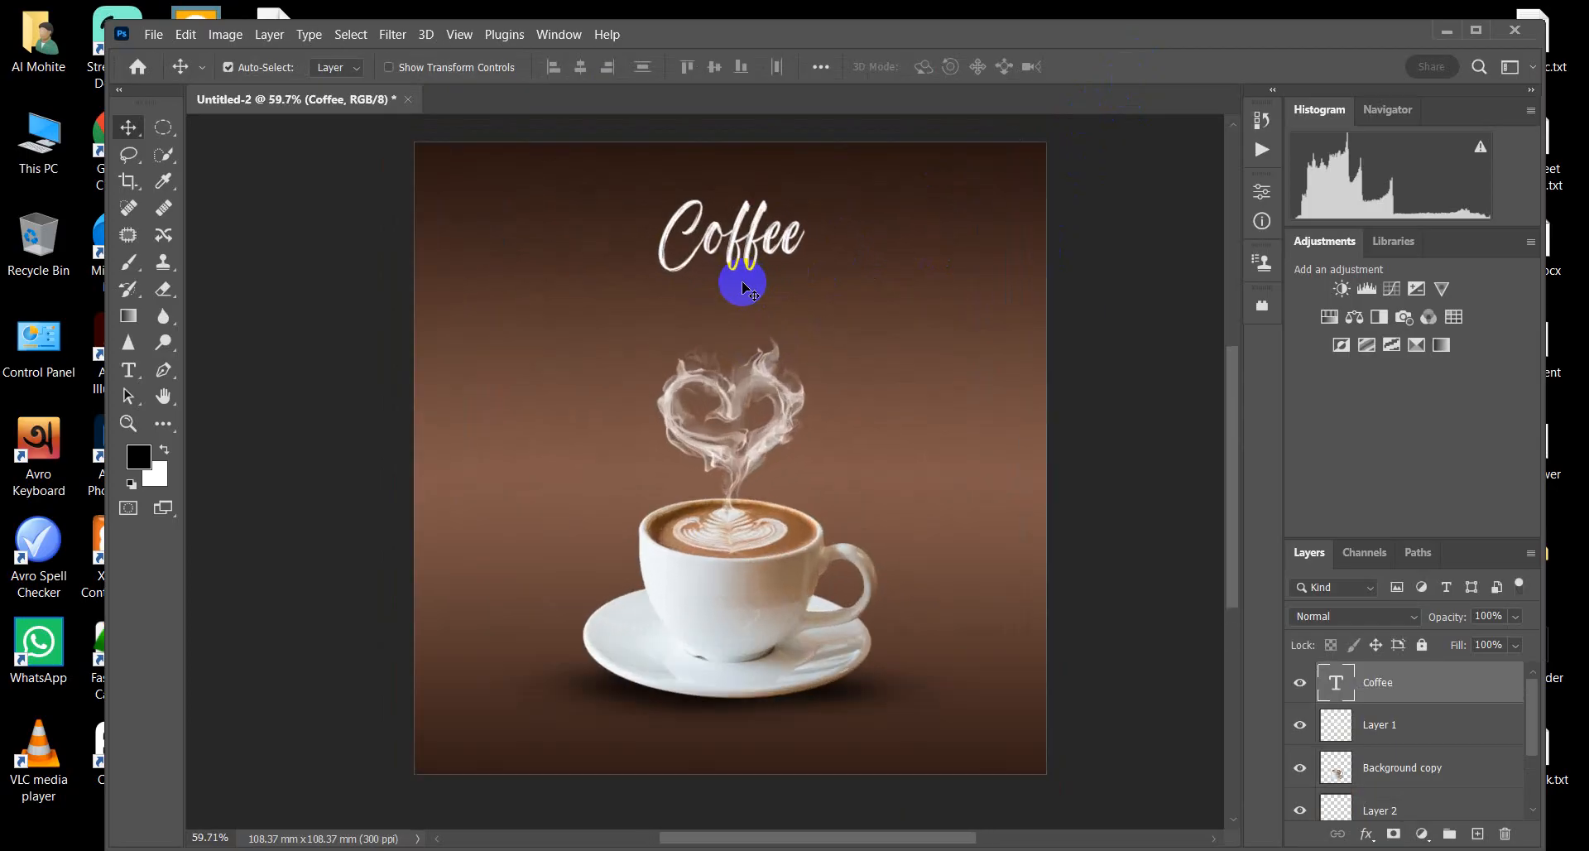
pyautogui.scroll(-3, 742, 285)
pyautogui.moveTo(772, 277)
pyautogui.mouseDown()
pyautogui.moveTo(769, 256)
pyautogui.moveTo(766, 276)
pyautogui.mouseUp()
pyautogui.click(1053, 240)
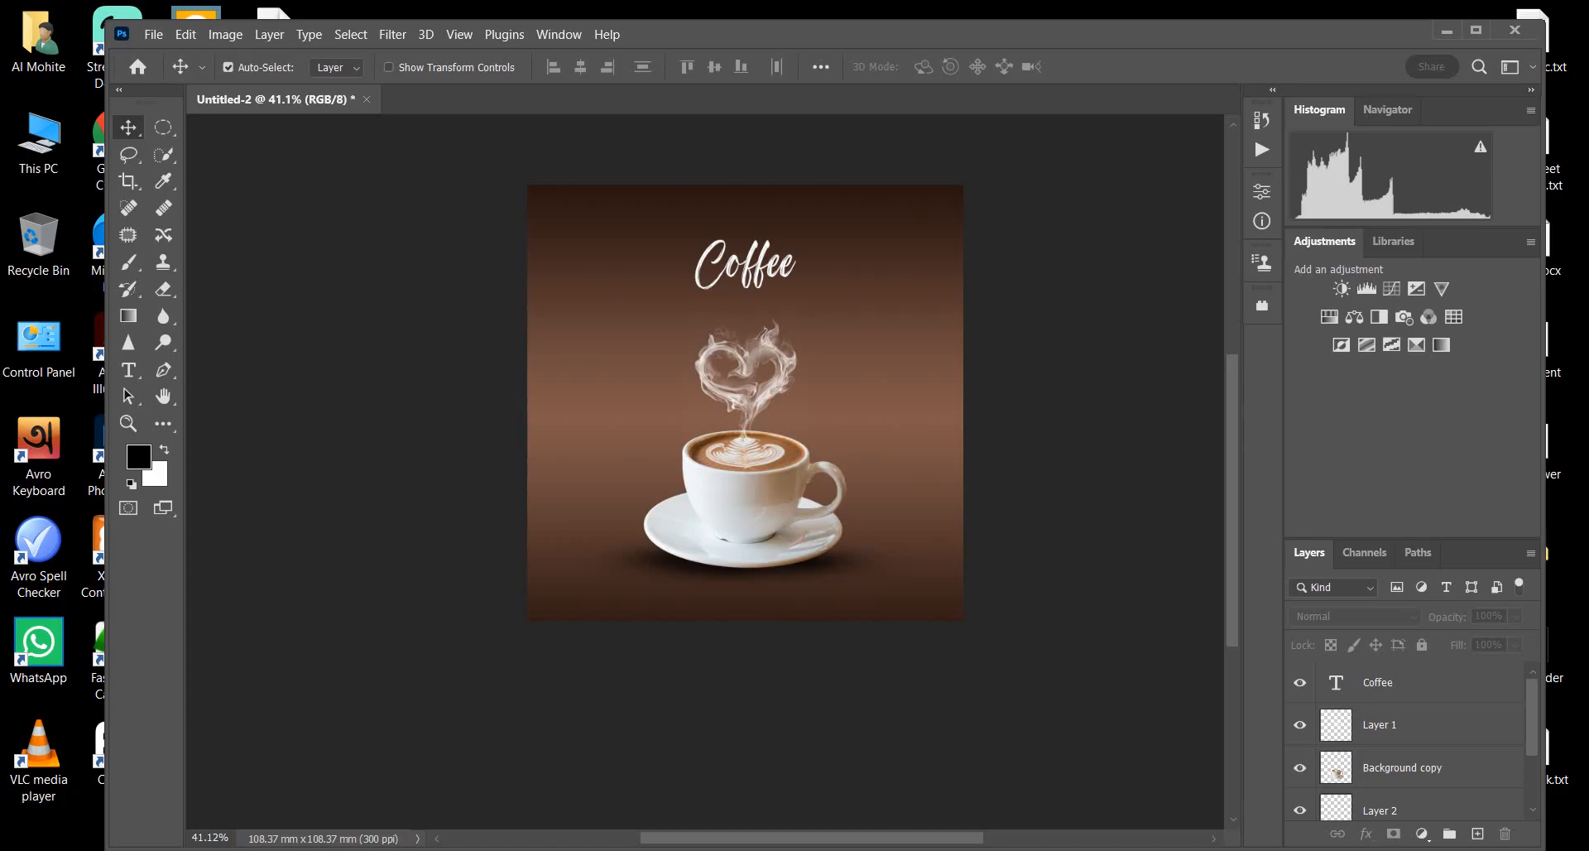
pyautogui.click(27, 770)
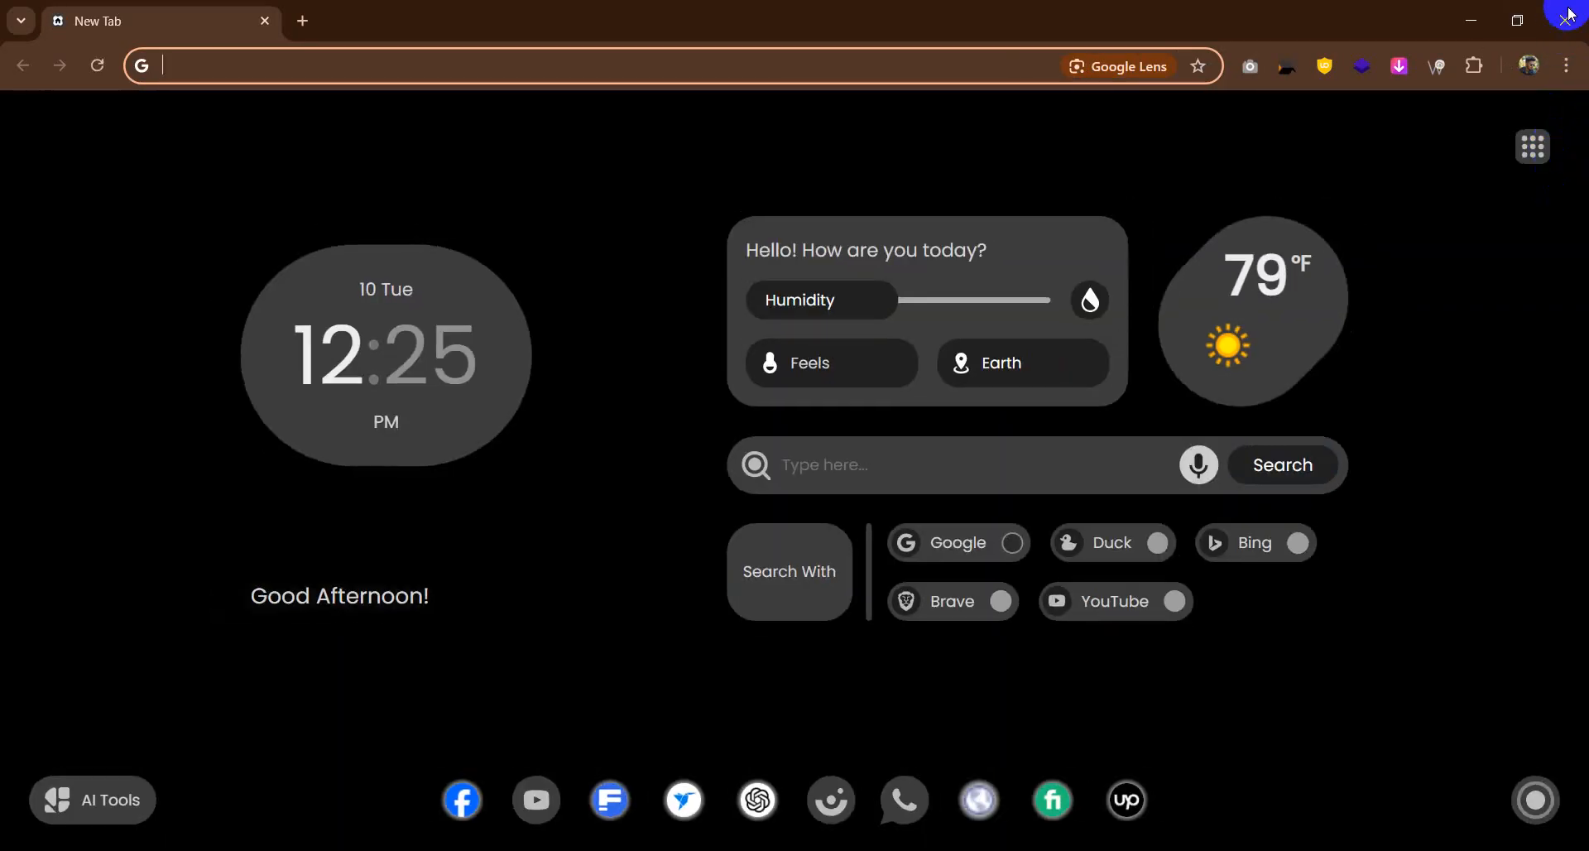
pyautogui.click(1568, 13)
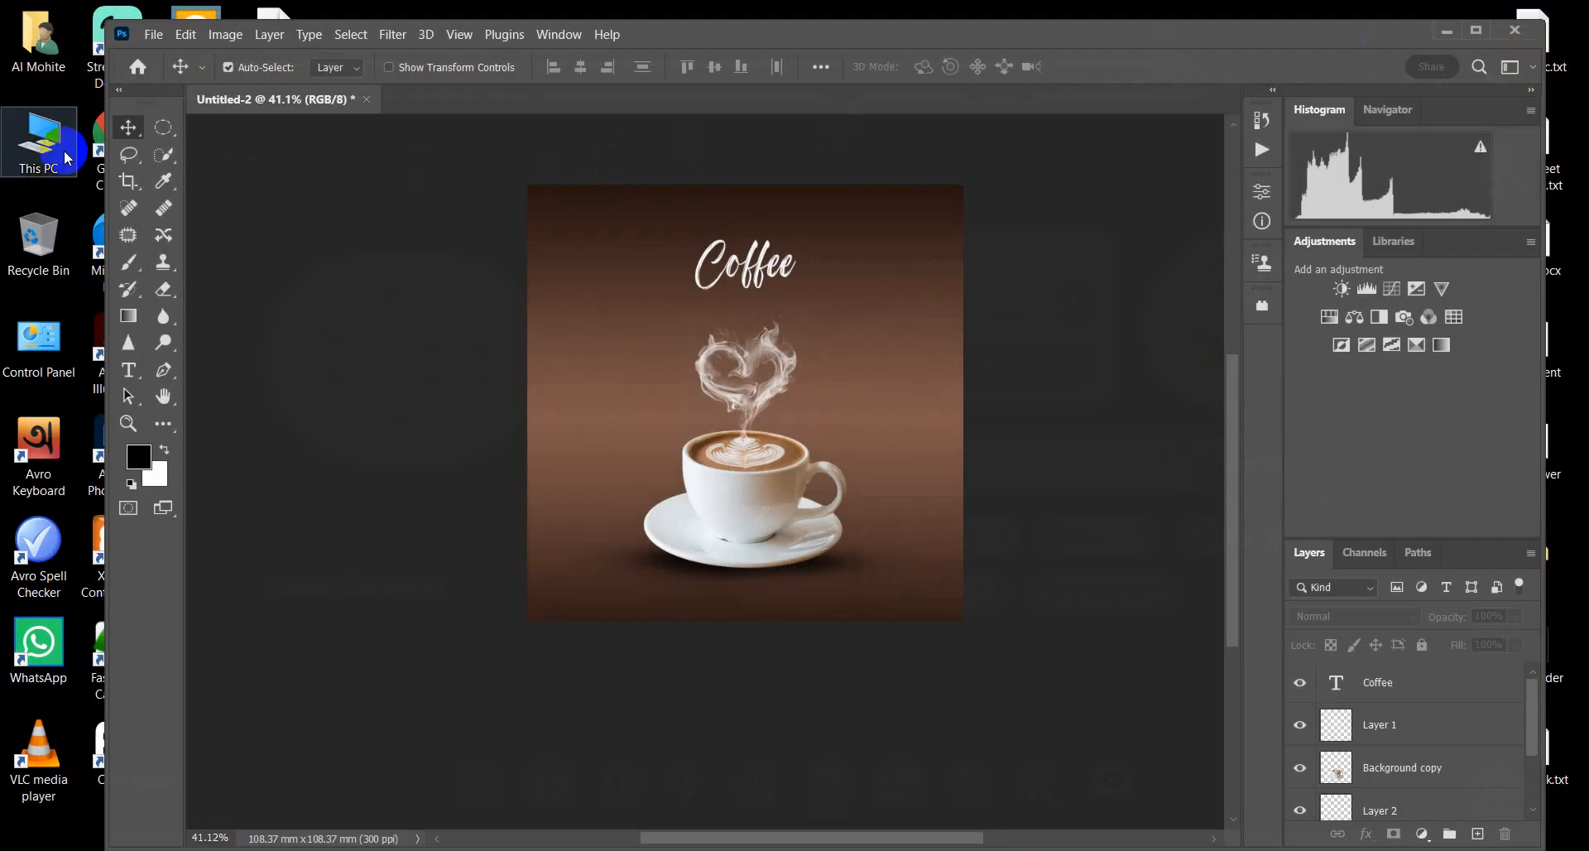
# Step: Open the splashing coffee cup image 17377a747ea77289e3b691855cb3fbf3 (1).jpg from the Downloads folder
pyautogui.click(154, 40)
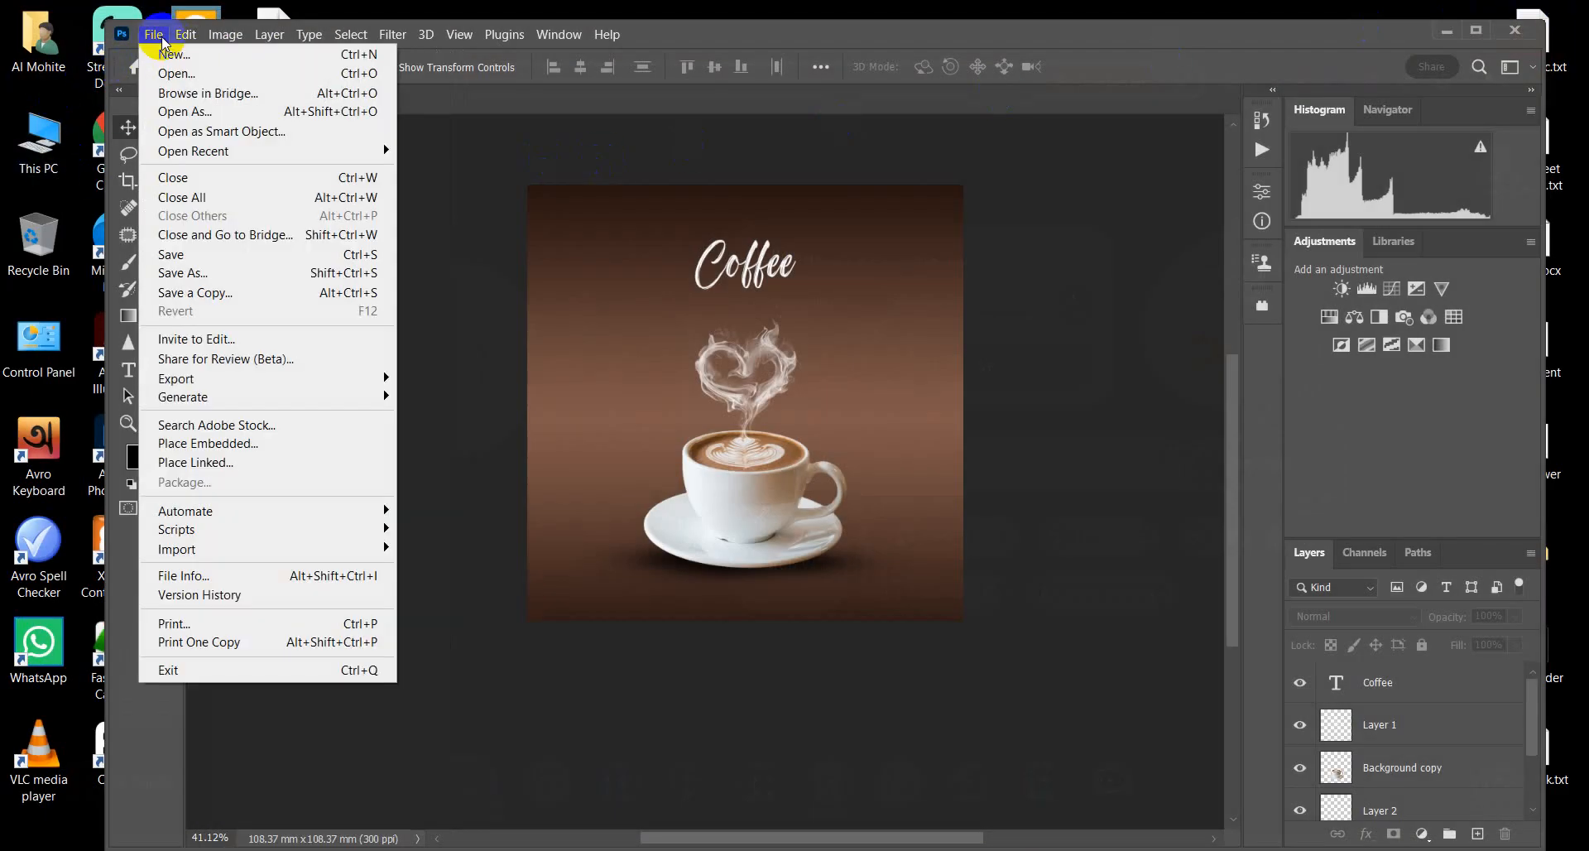
pyautogui.click(182, 71)
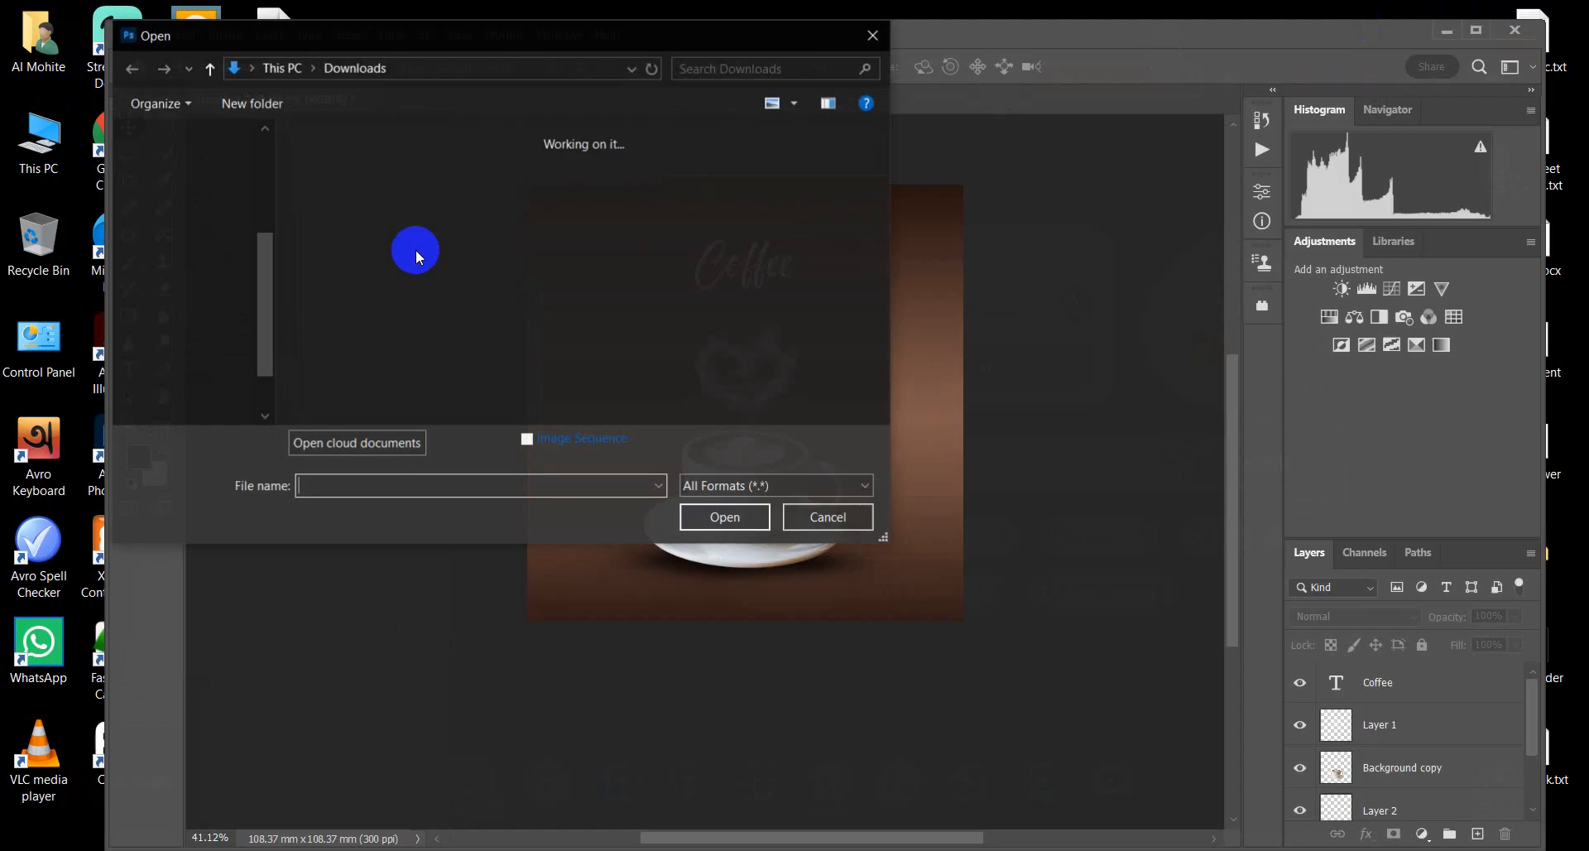
pyautogui.click(492, 224)
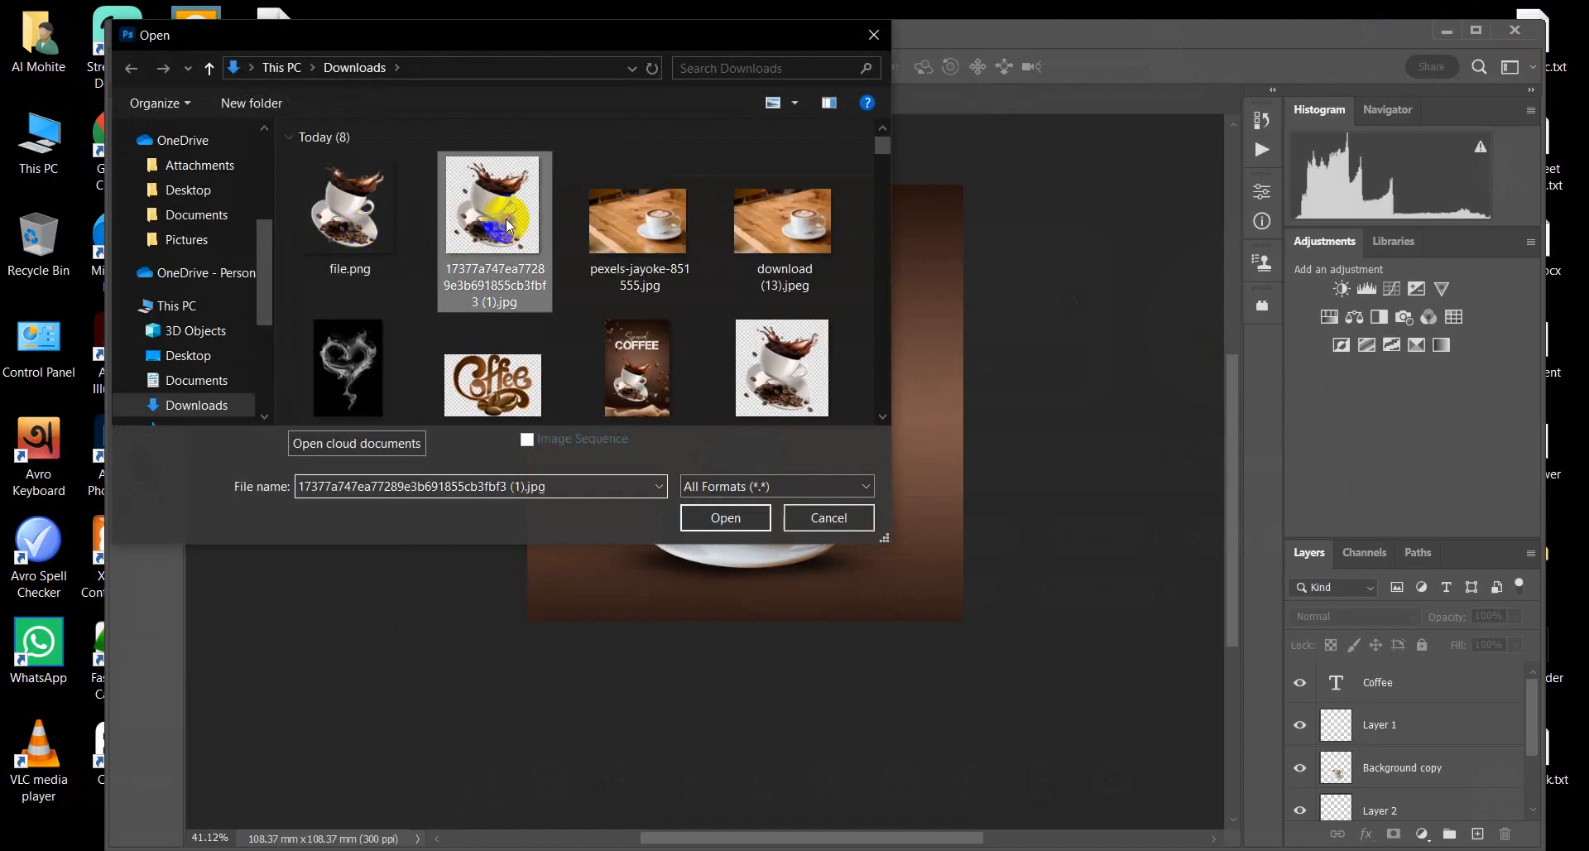
pyautogui.click(737, 519)
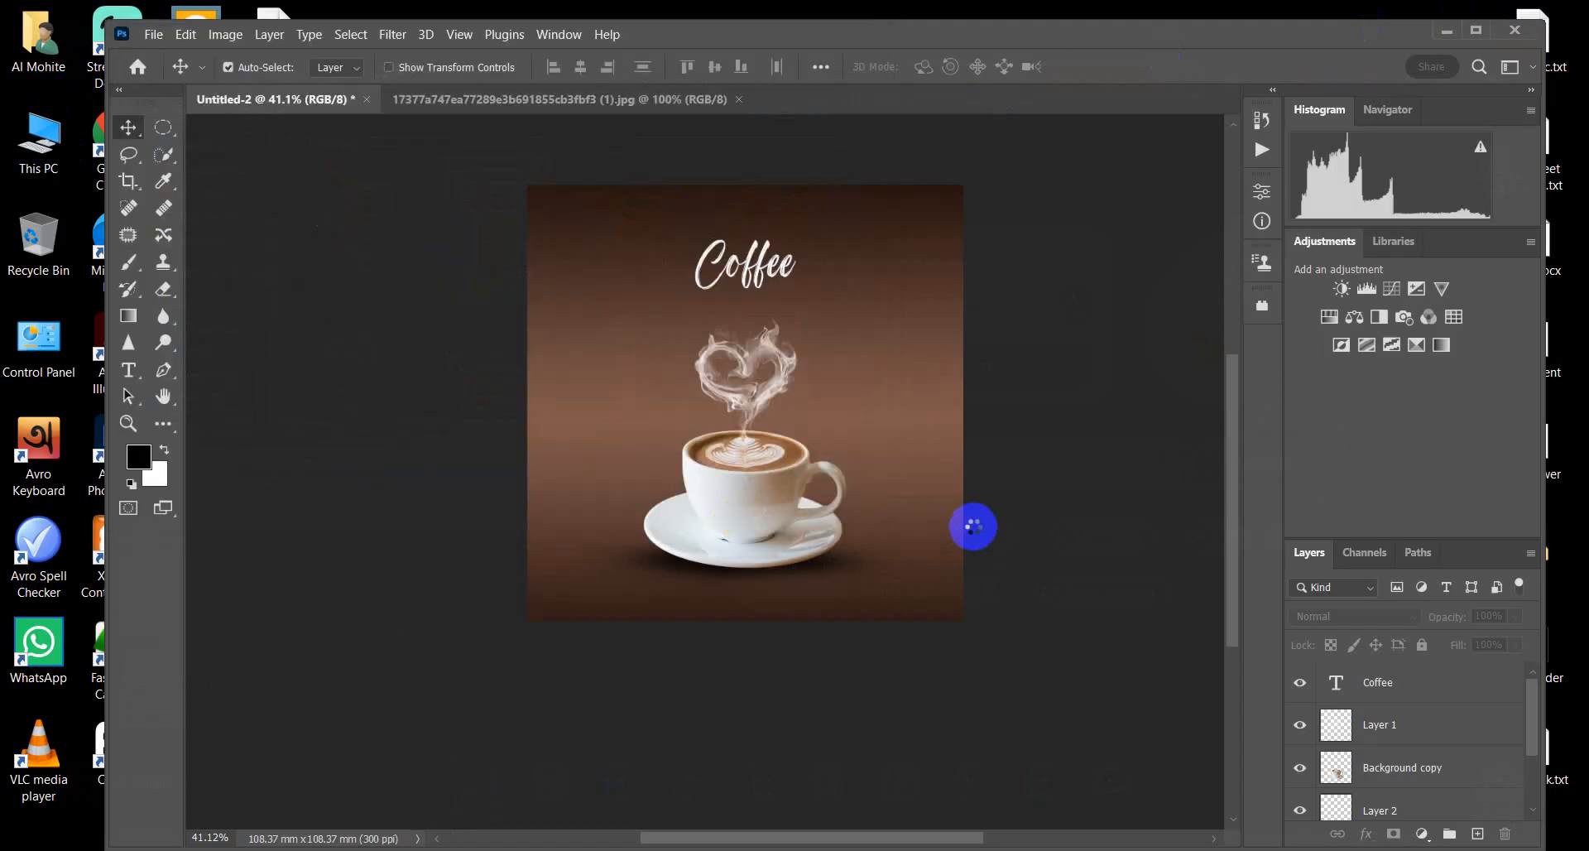
# Step: Select three loose coffee beans around the saucer with the Quick Selection tool and return to the Untitled-2 document
pyautogui.scroll(-3, 960, 661)
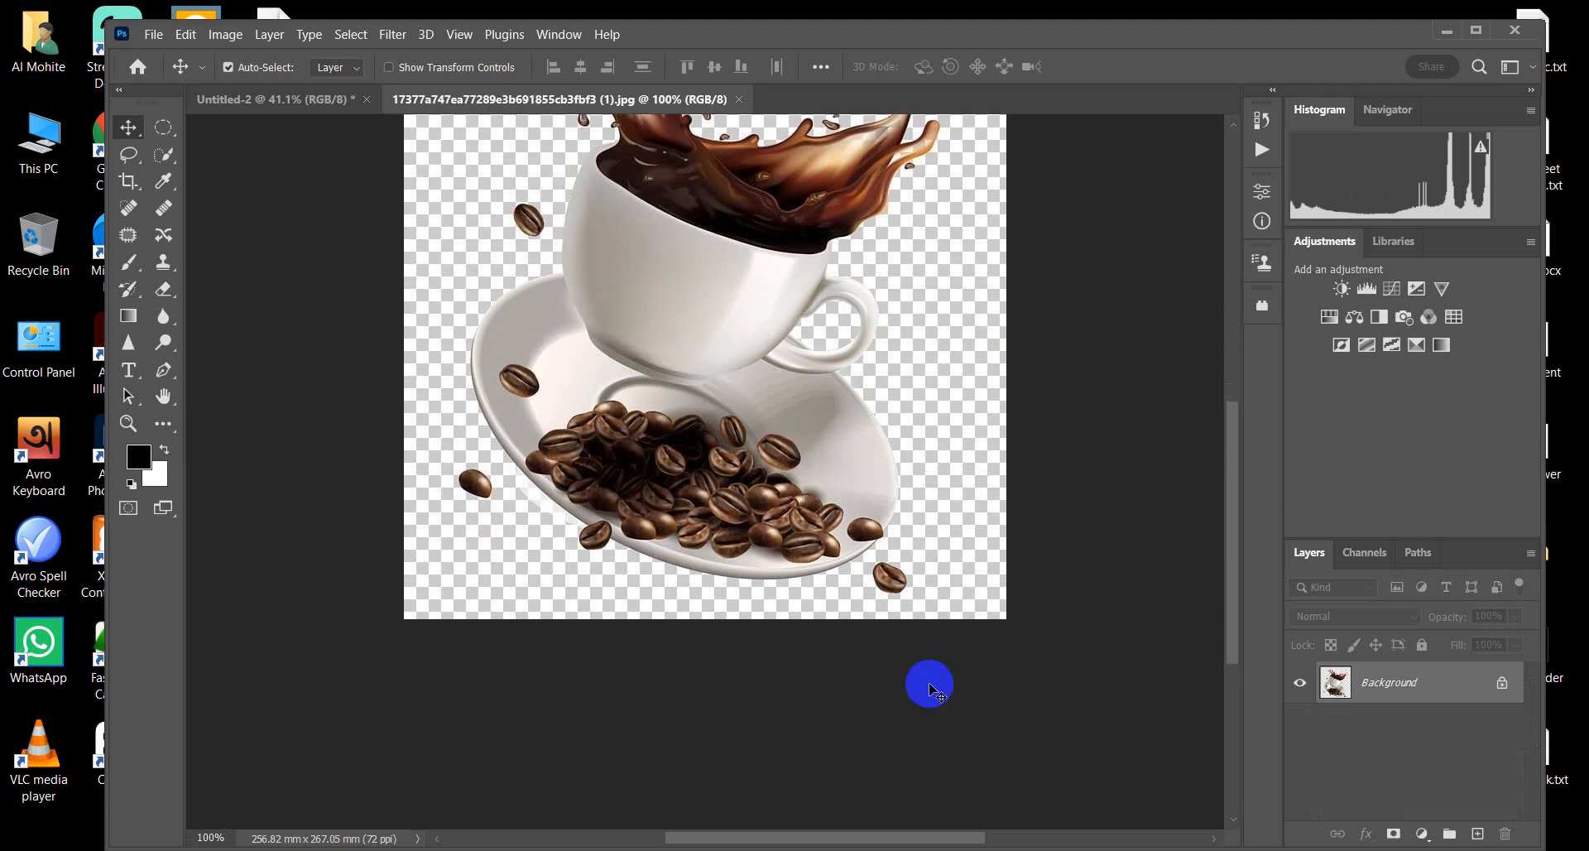
pyautogui.scroll(1, 889, 595)
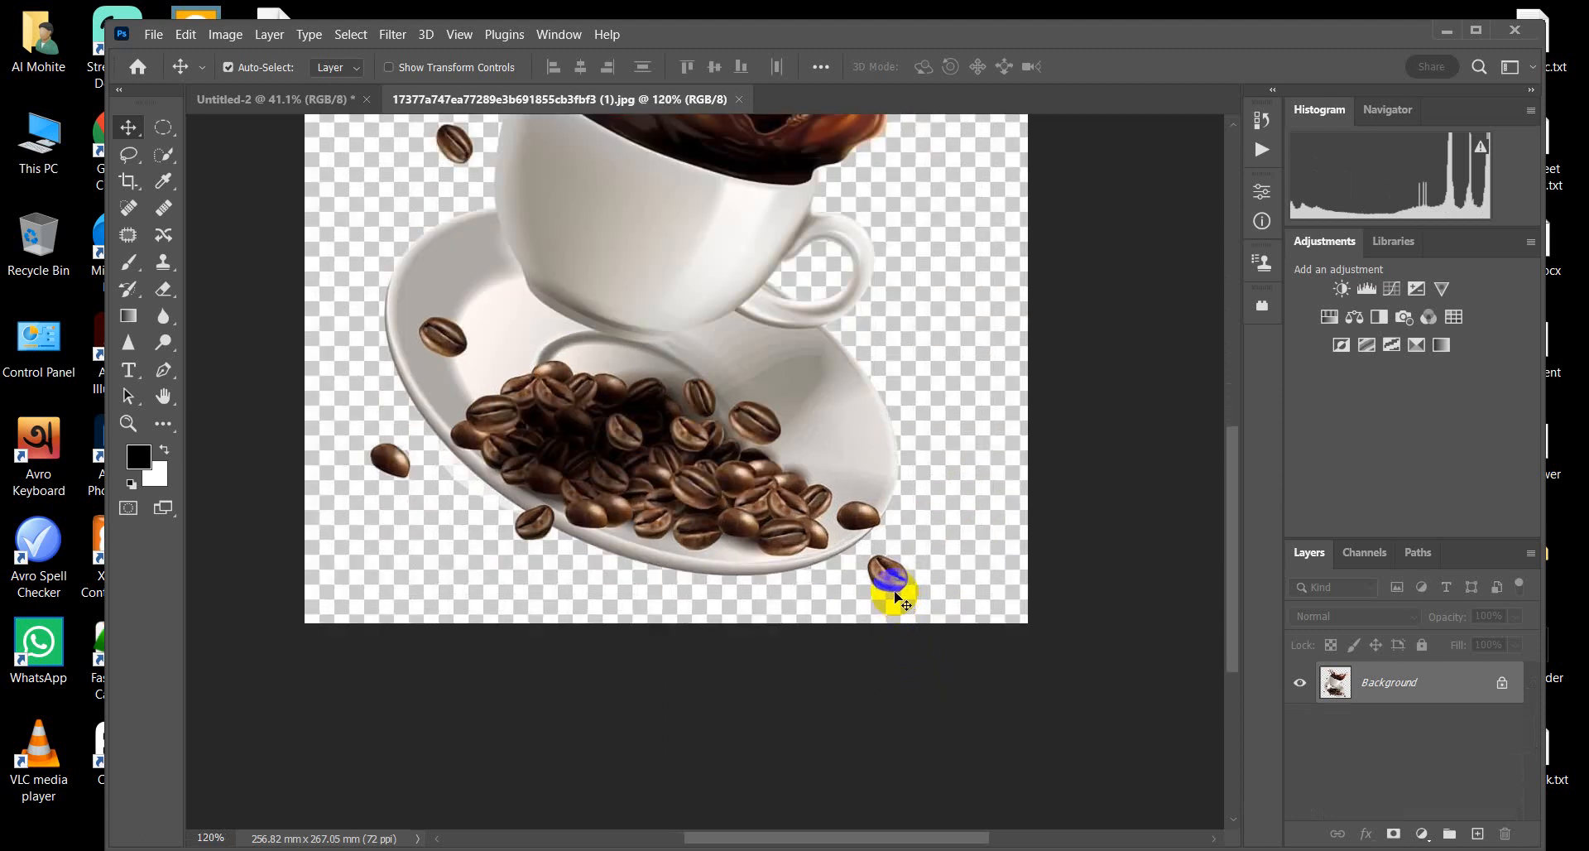
pyautogui.click(163, 154)
pyautogui.click(451, 142)
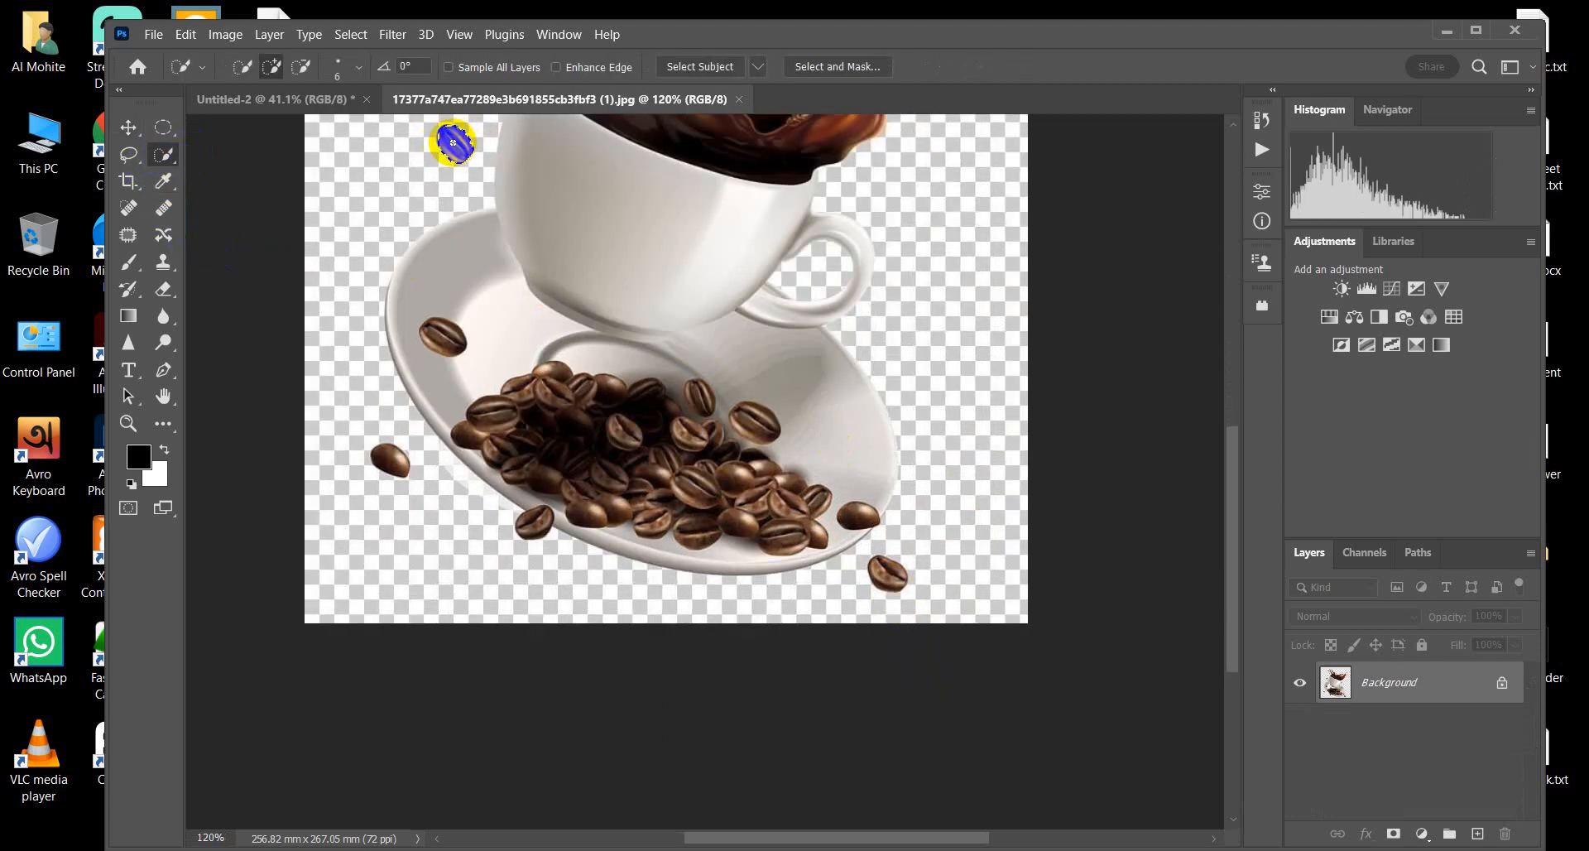
pyautogui.click(894, 571)
pyautogui.click(396, 457)
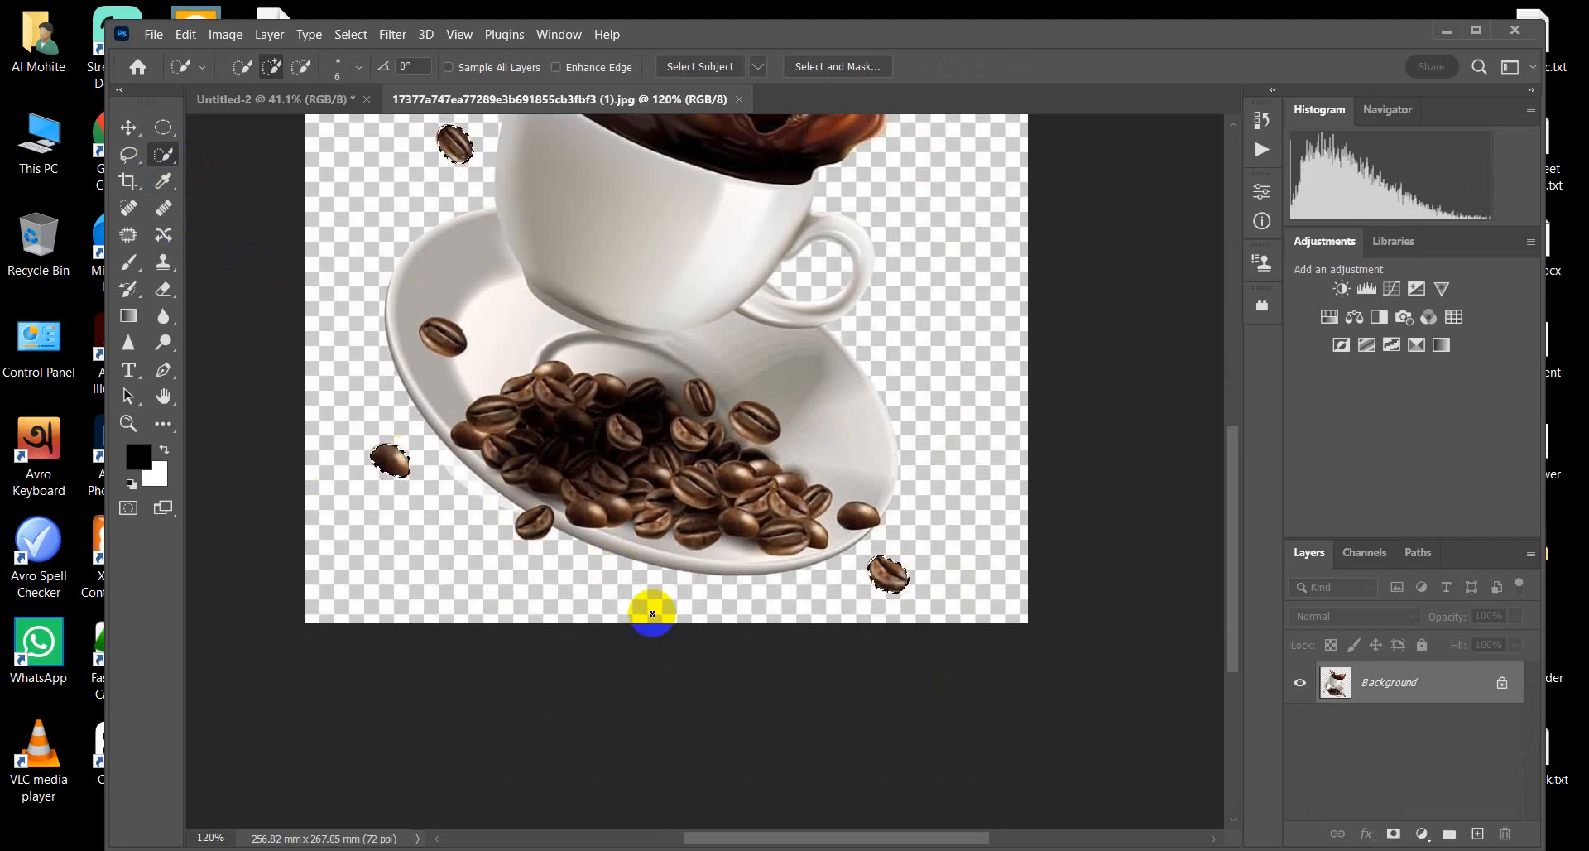
pyautogui.click(328, 106)
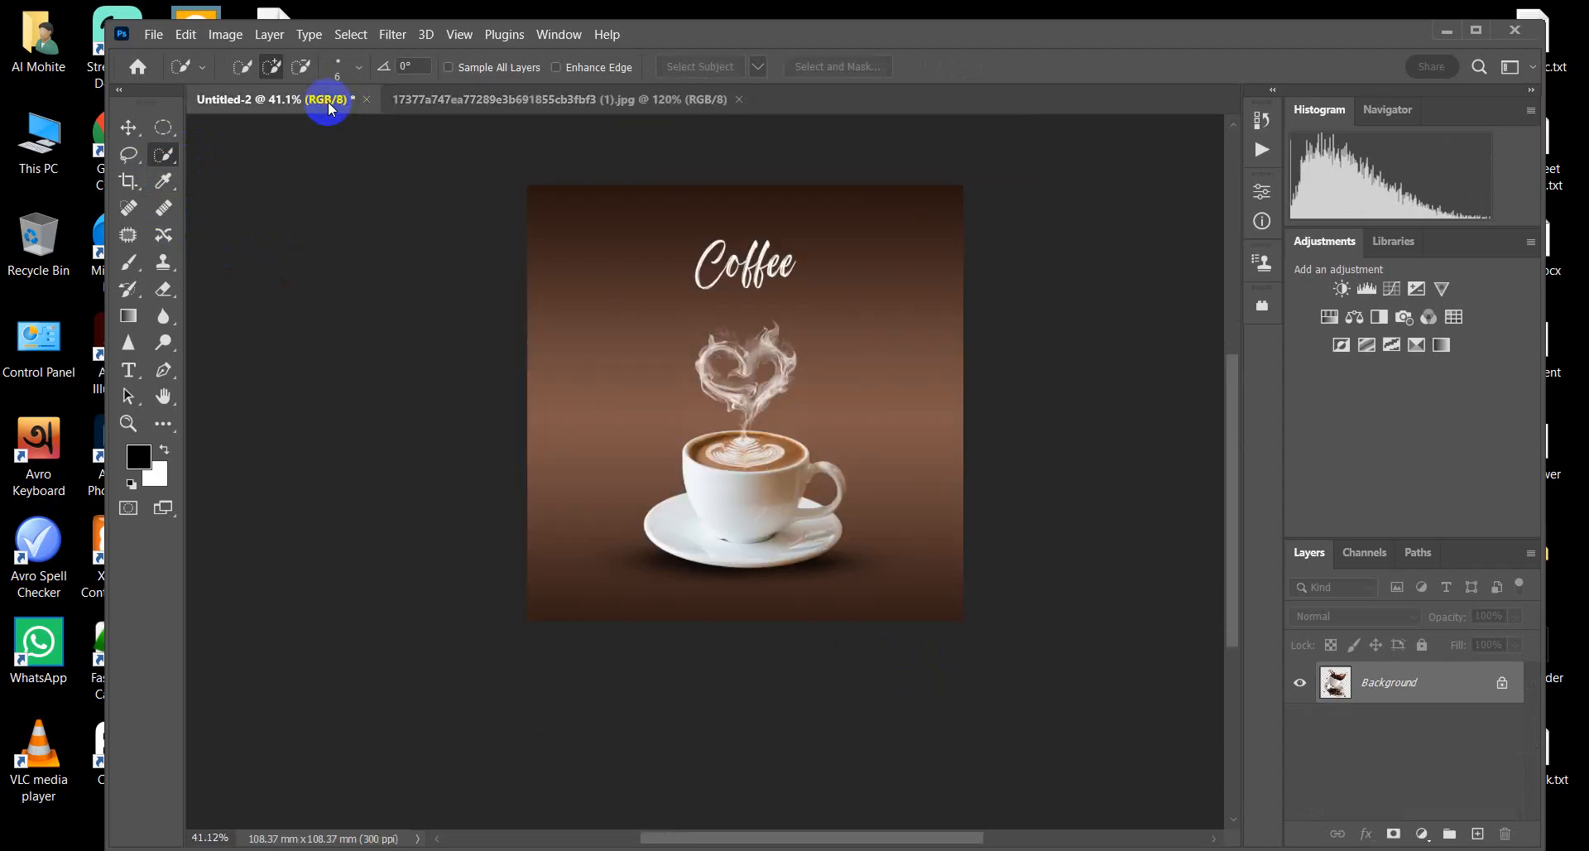
# Step: Paste the three copied coffee beans into Untitled-2 and scale them about their centre to about 194%
pyautogui.hotkey('ctrl', 'v')
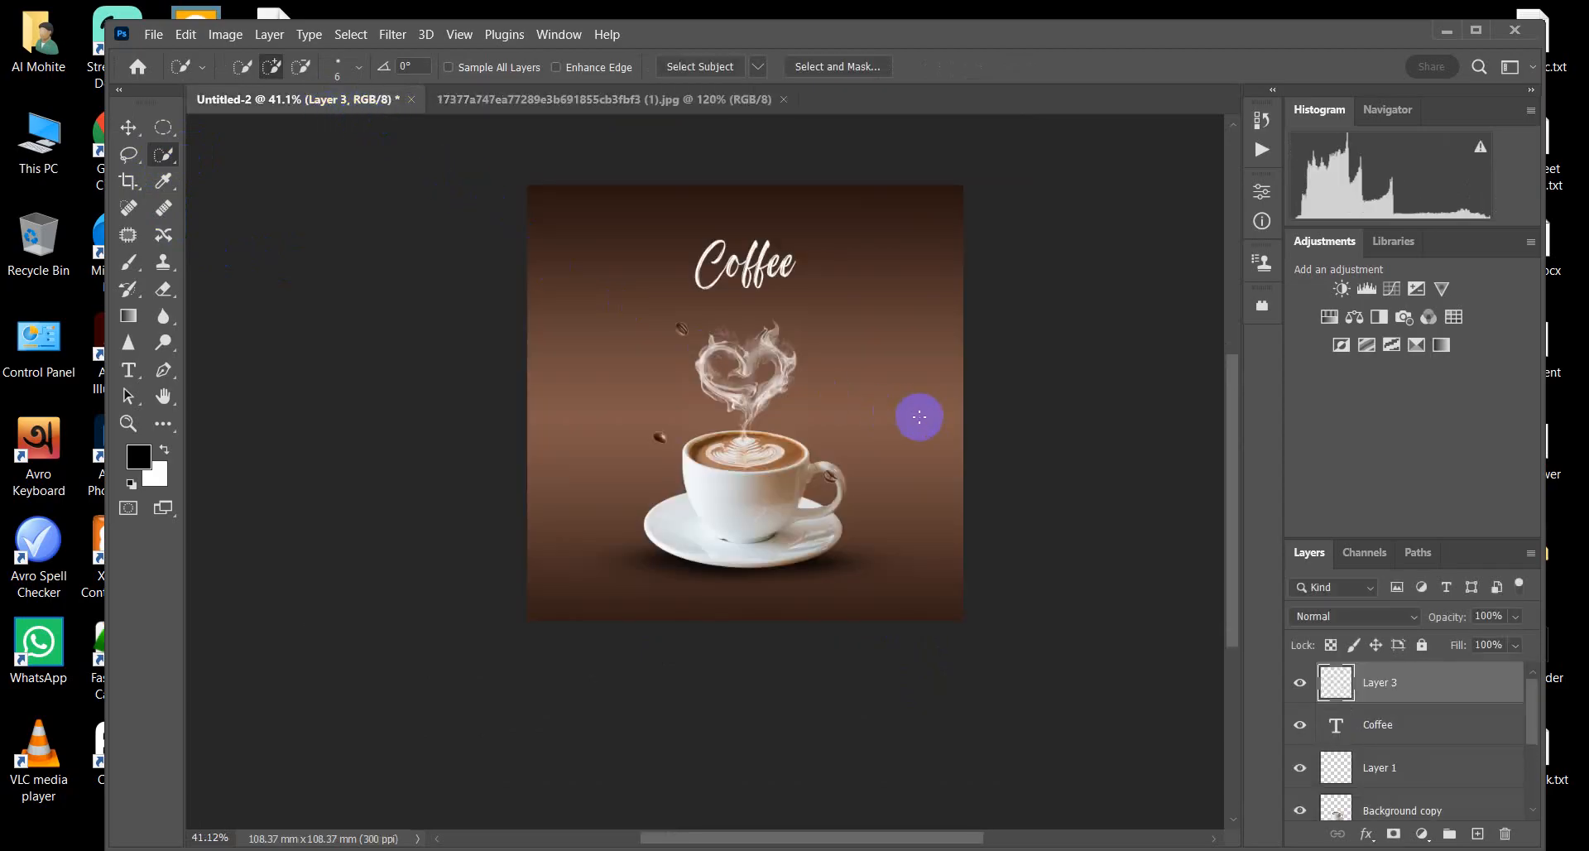
pyautogui.click(130, 129)
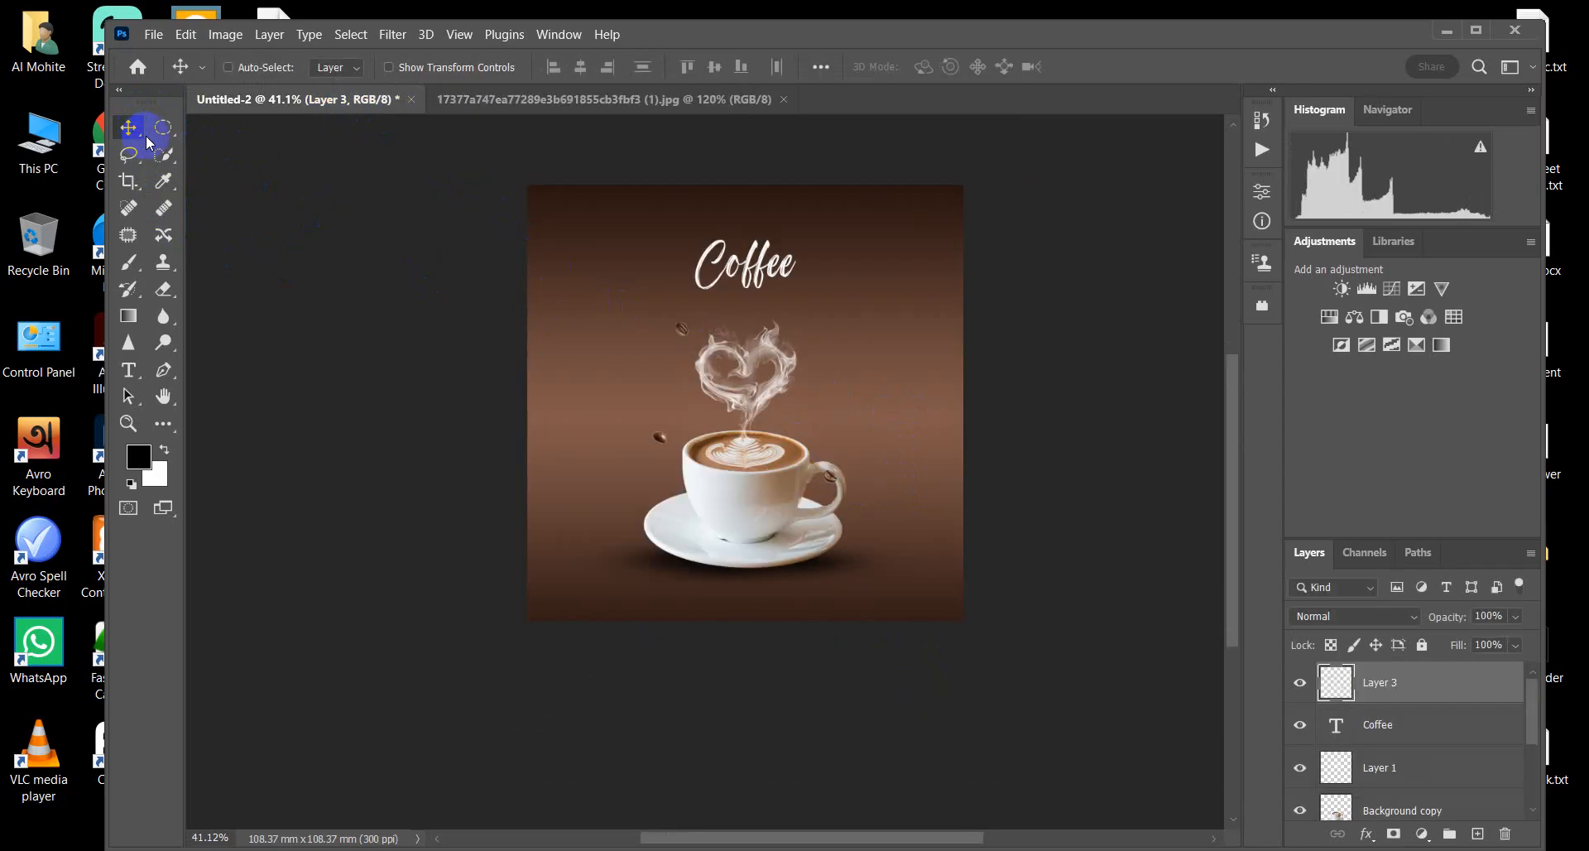
pyautogui.hotkey('ctrl', 't')
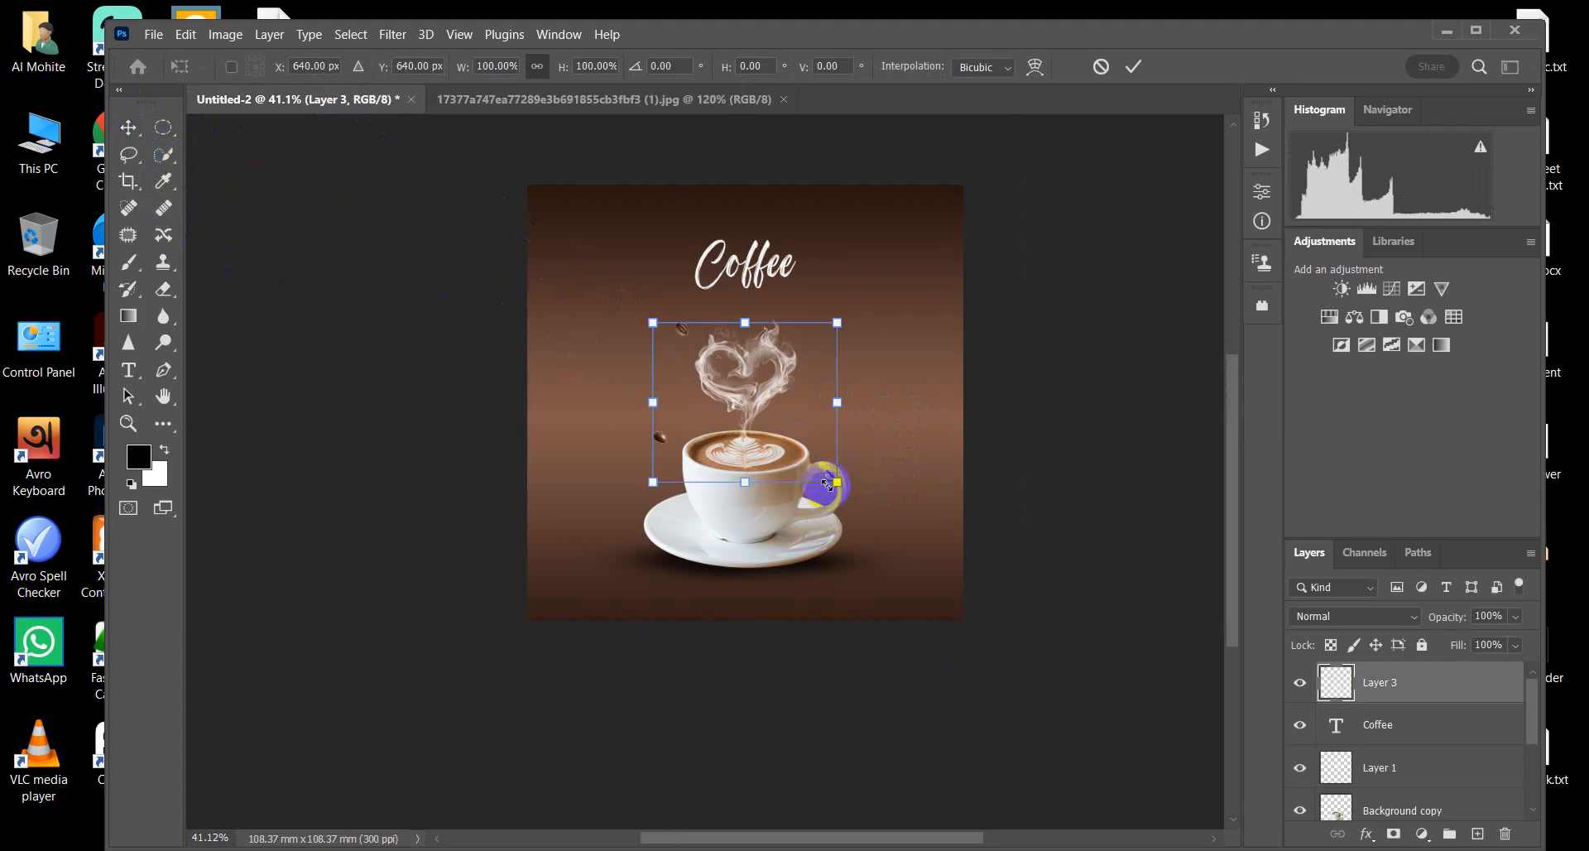
pyautogui.moveTo(837, 481); pyautogui.dragTo(915, 564)
pyautogui.click(1145, 69)
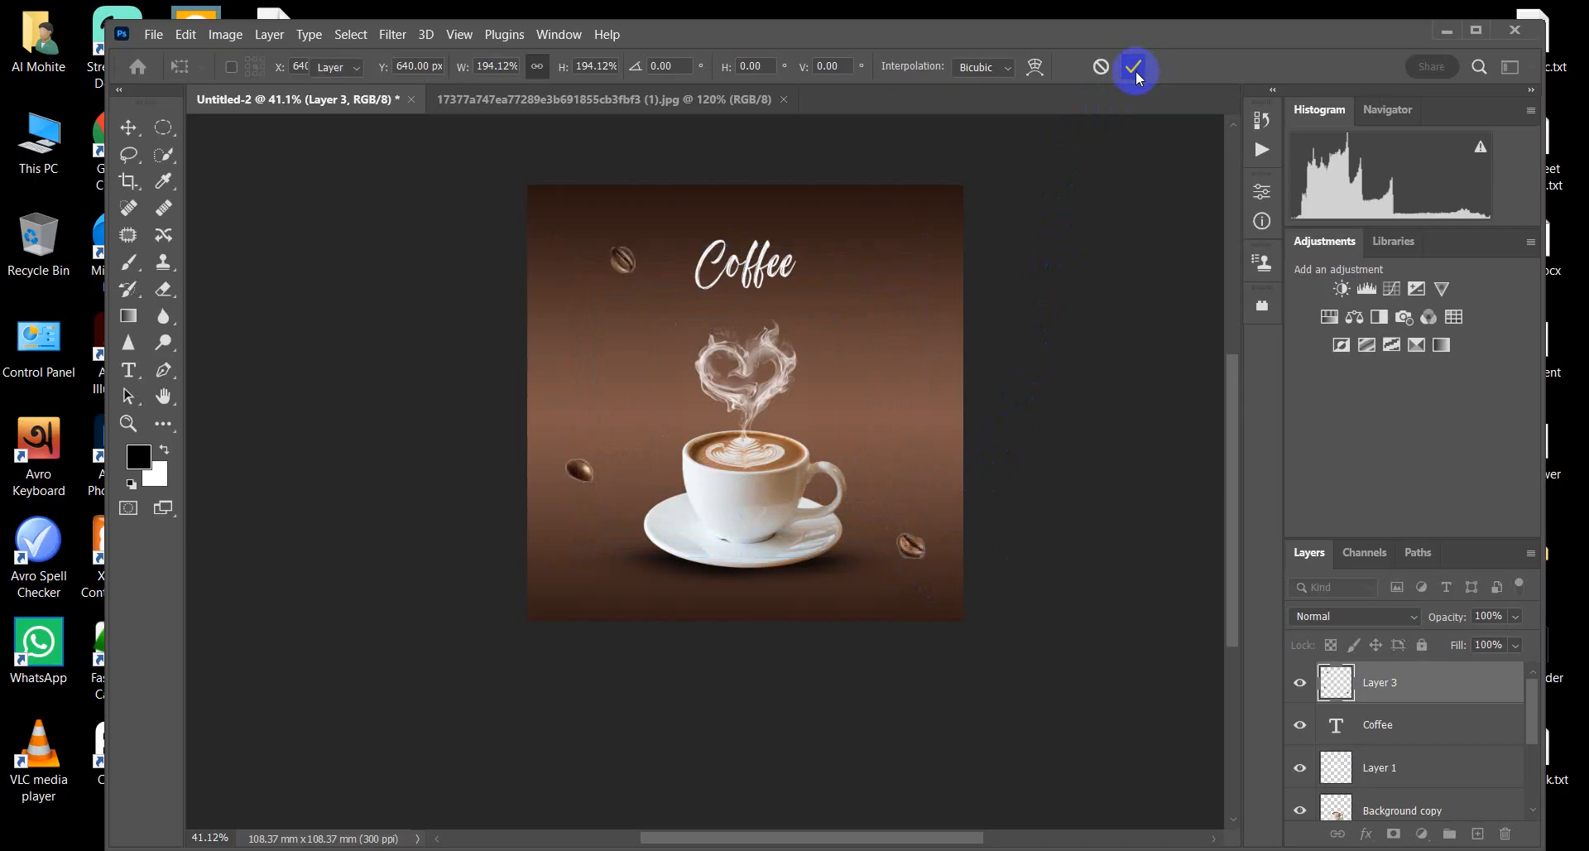
# Step: Duplicate the bean beside the cup onto its own layer and move the copy to the right of the smoke, above the handle
pyautogui.click(163, 155)
pyautogui.click(579, 469)
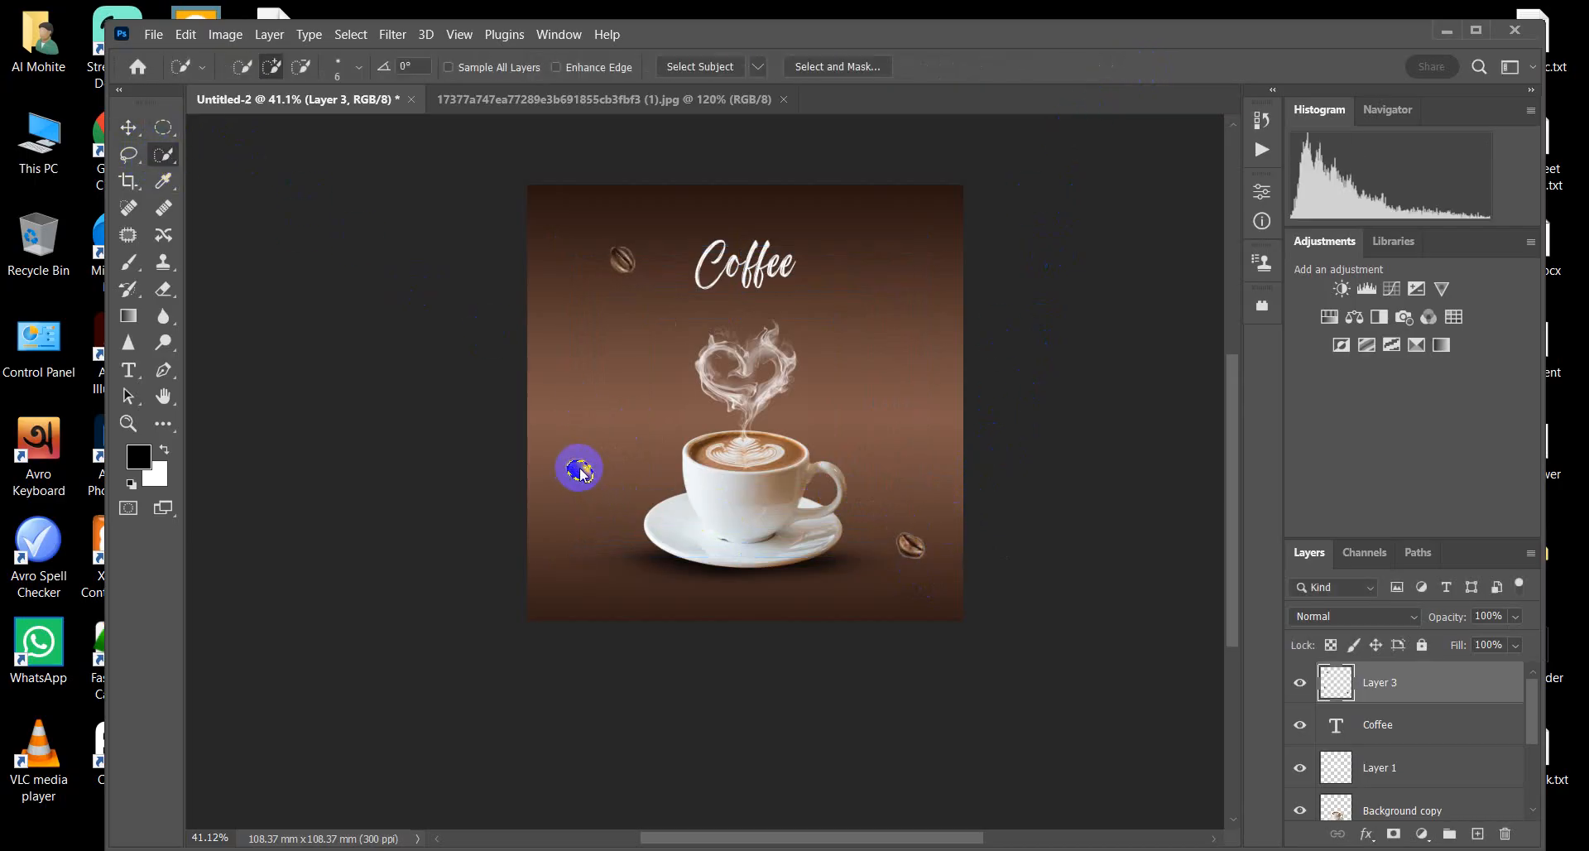
pyautogui.scroll(4, 580, 468)
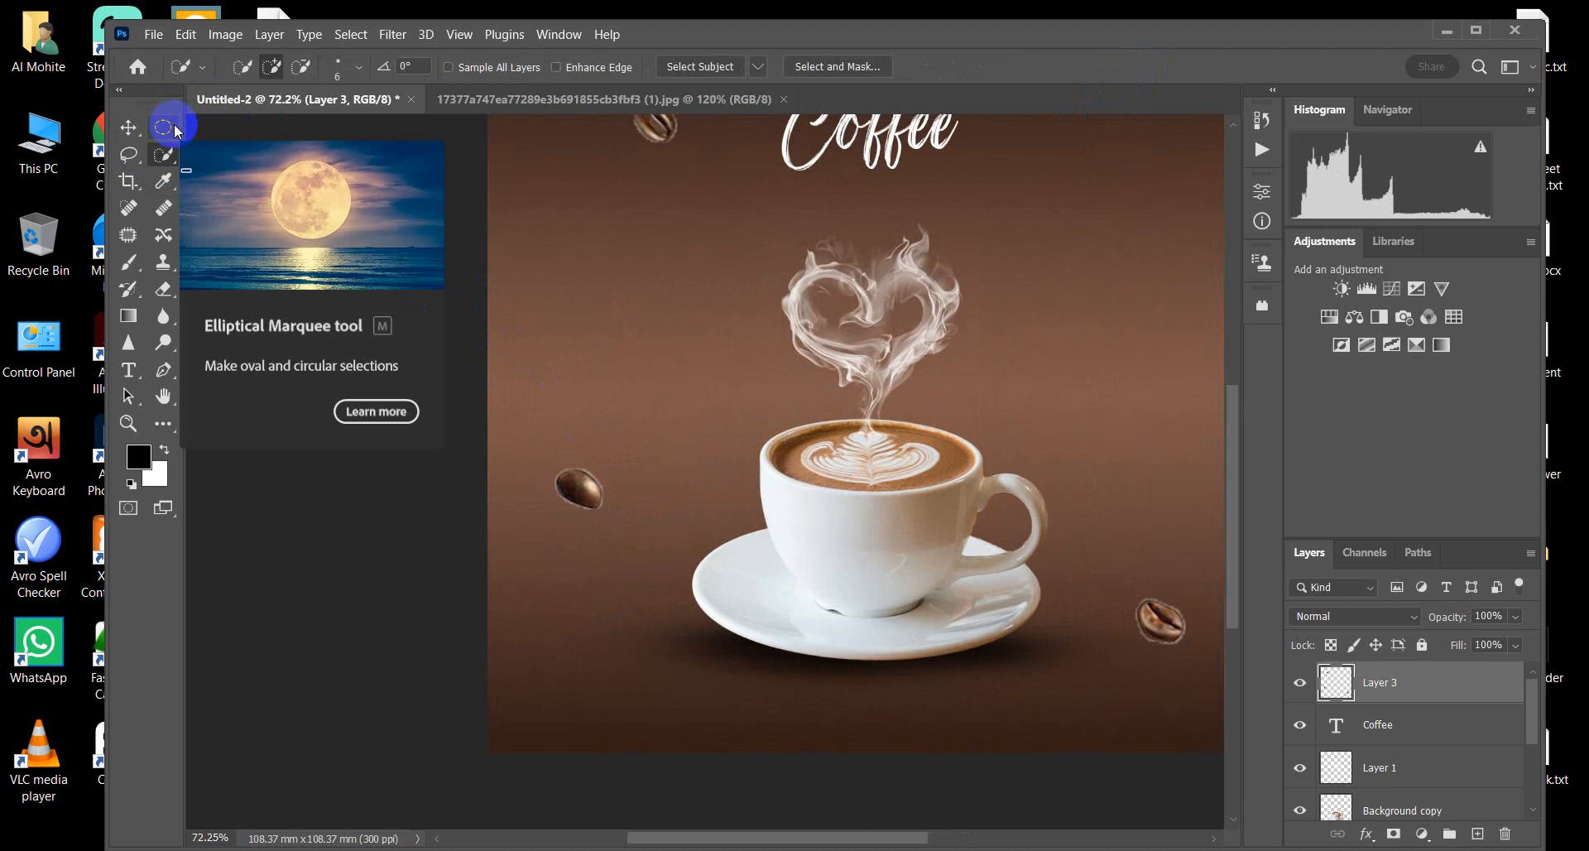
pyautogui.hotkey('ctrl', 'v')
pyautogui.scroll(-3, 596, 408)
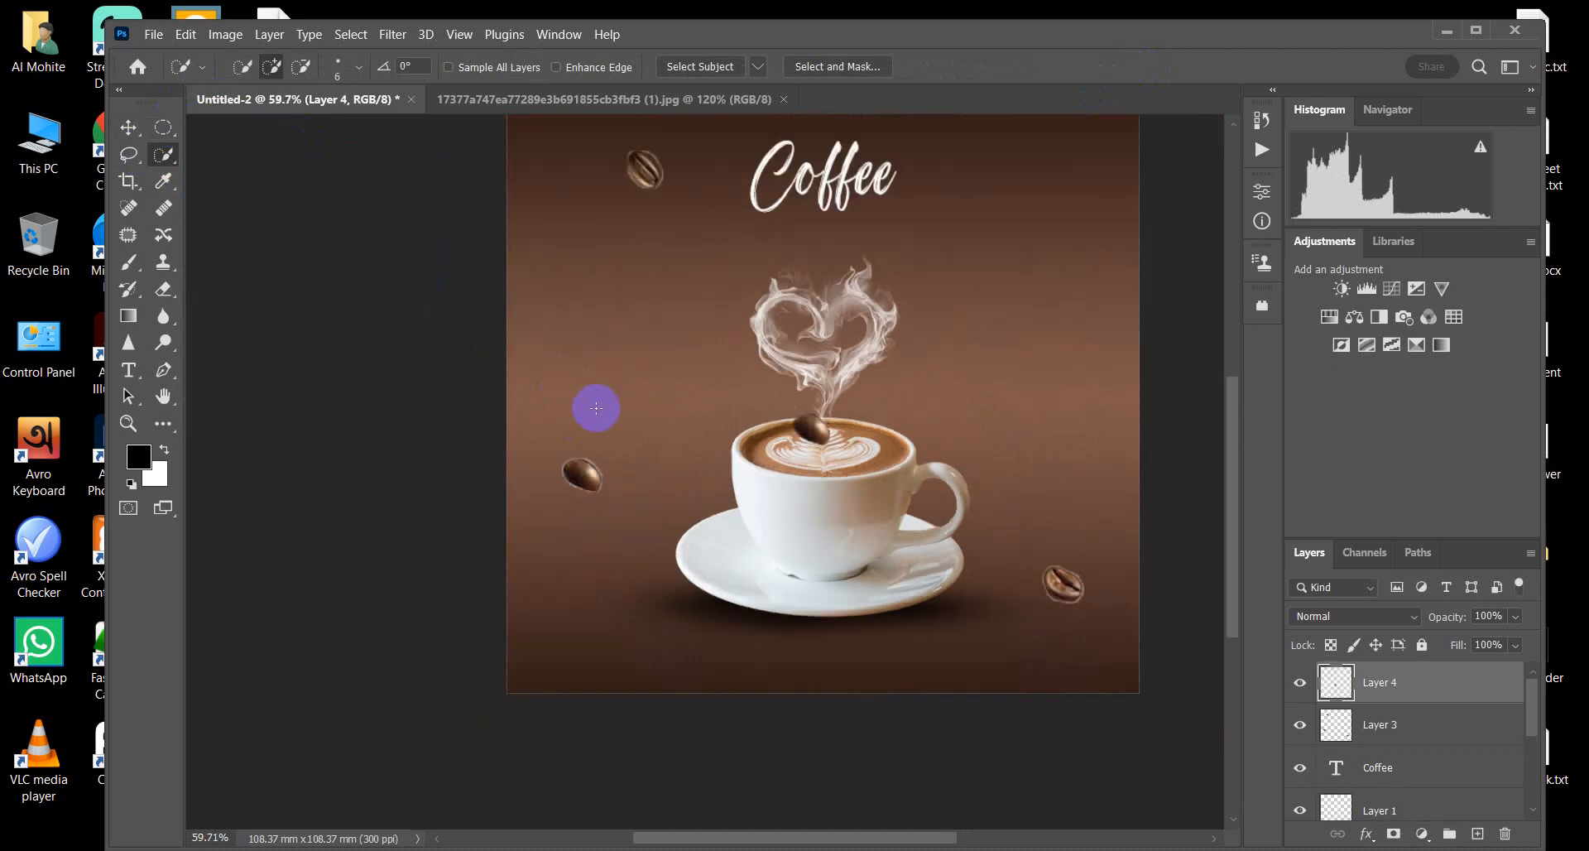
pyautogui.click(148, 120)
pyautogui.scroll(-1, 861, 429)
pyautogui.moveTo(801, 421); pyautogui.dragTo(939, 379)
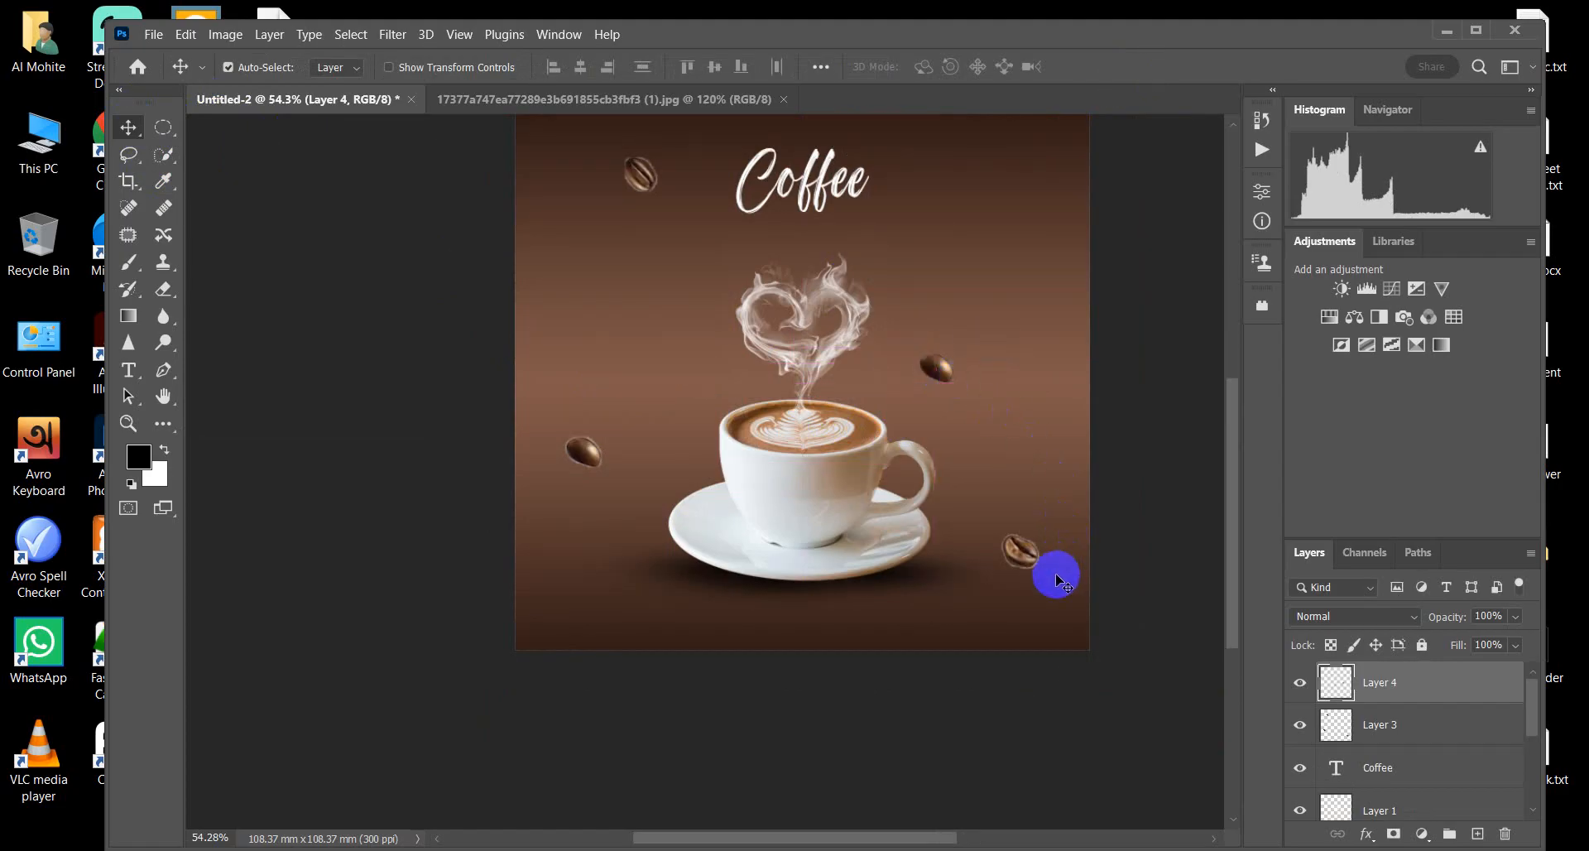
# Step: Duplicate the lower-right bean from Layer 3 onto its own layer, scale it to 200% and place it left of the saucer
pyautogui.click(164, 152)
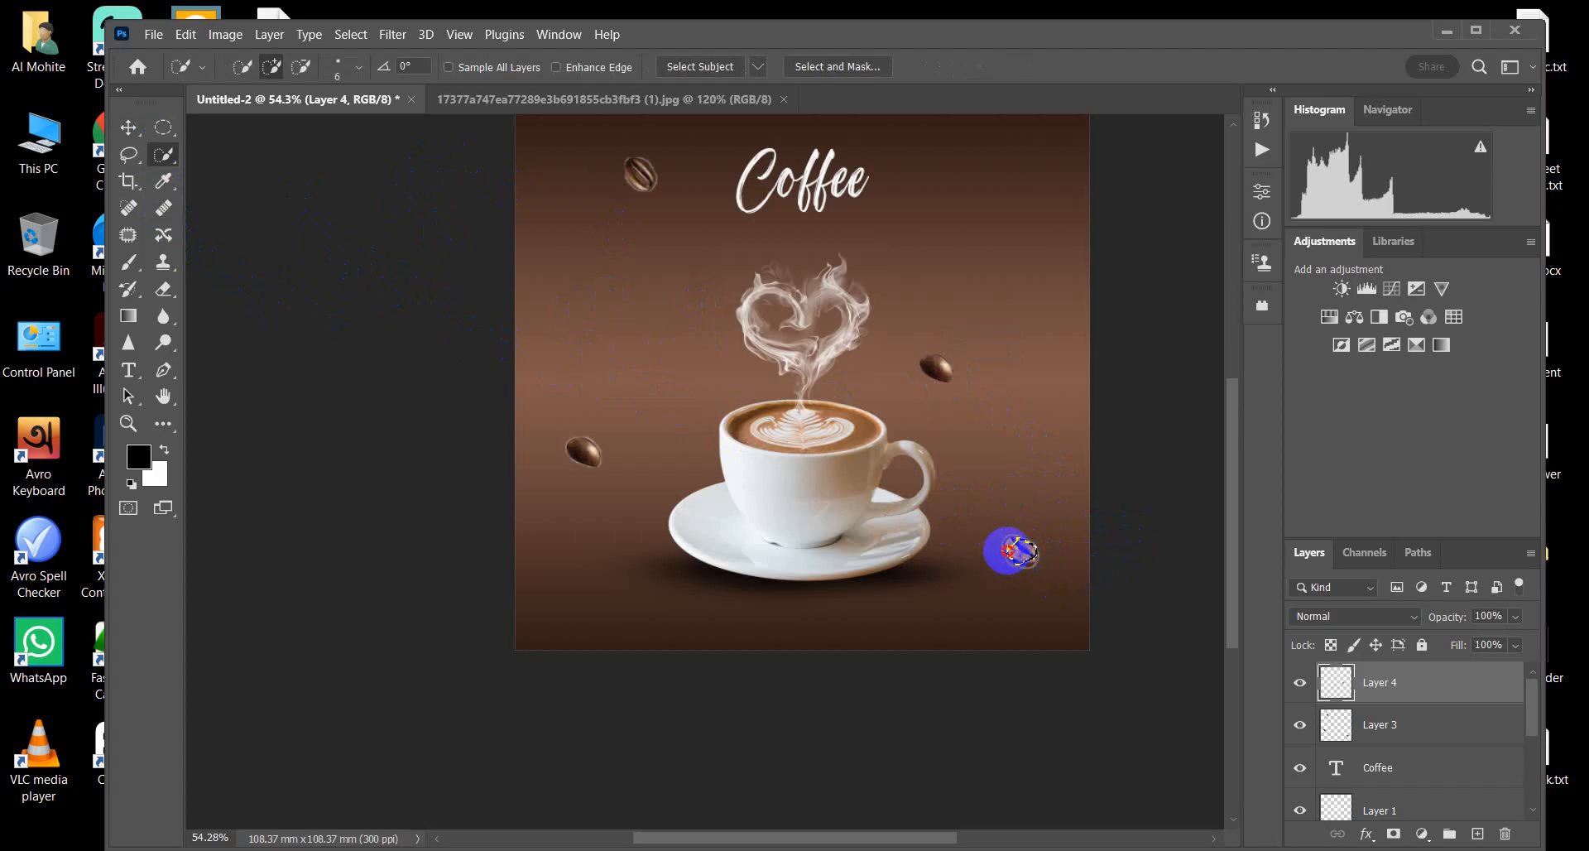
pyautogui.click(1390, 727)
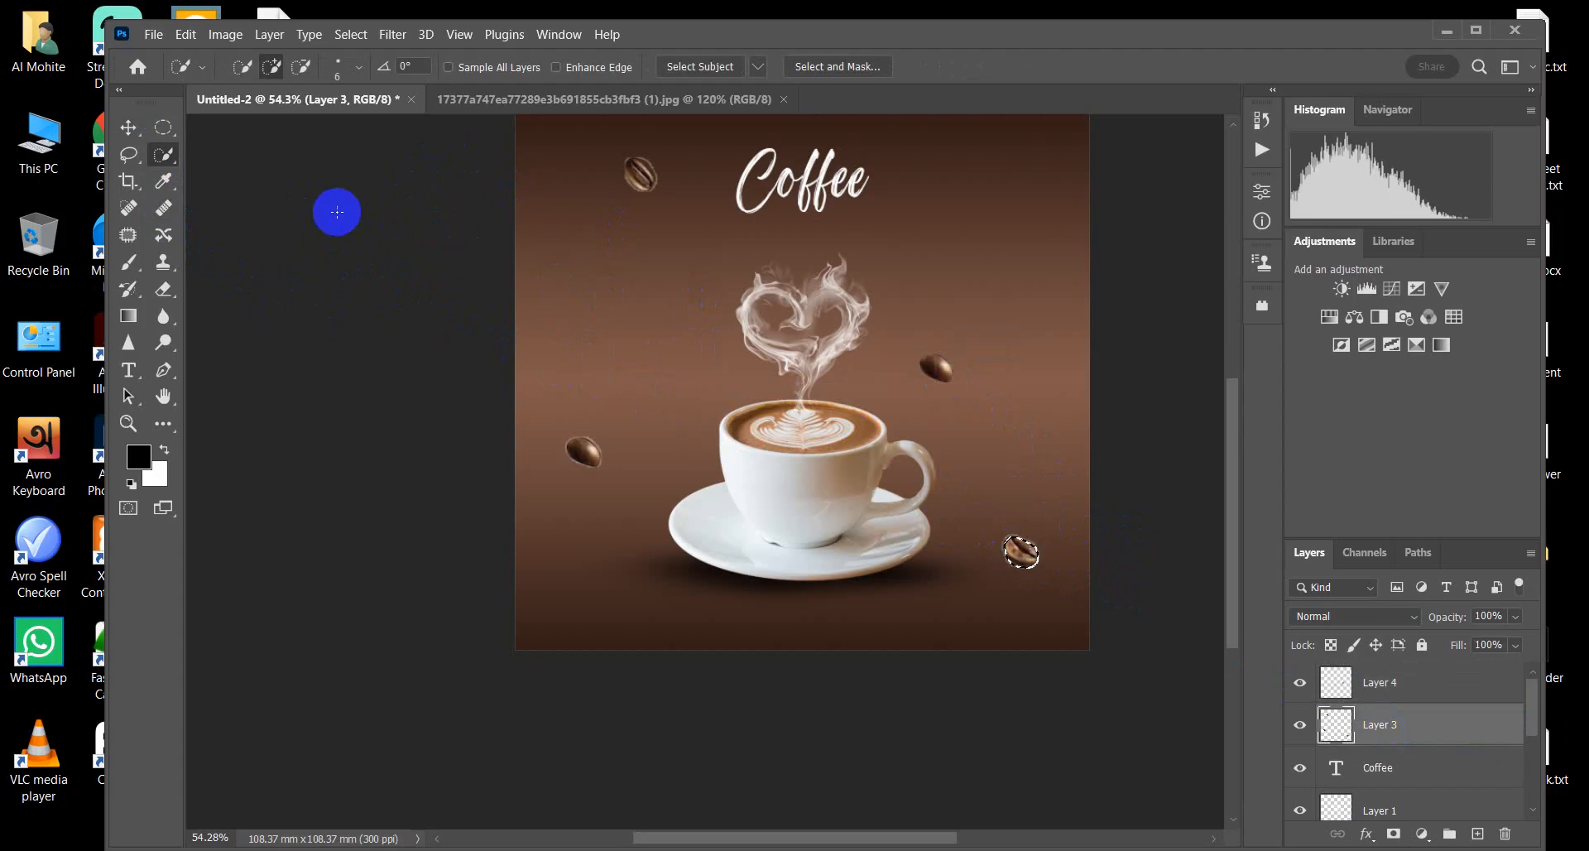
pyautogui.click(130, 129)
pyautogui.hotkey('ctrl', 'j')
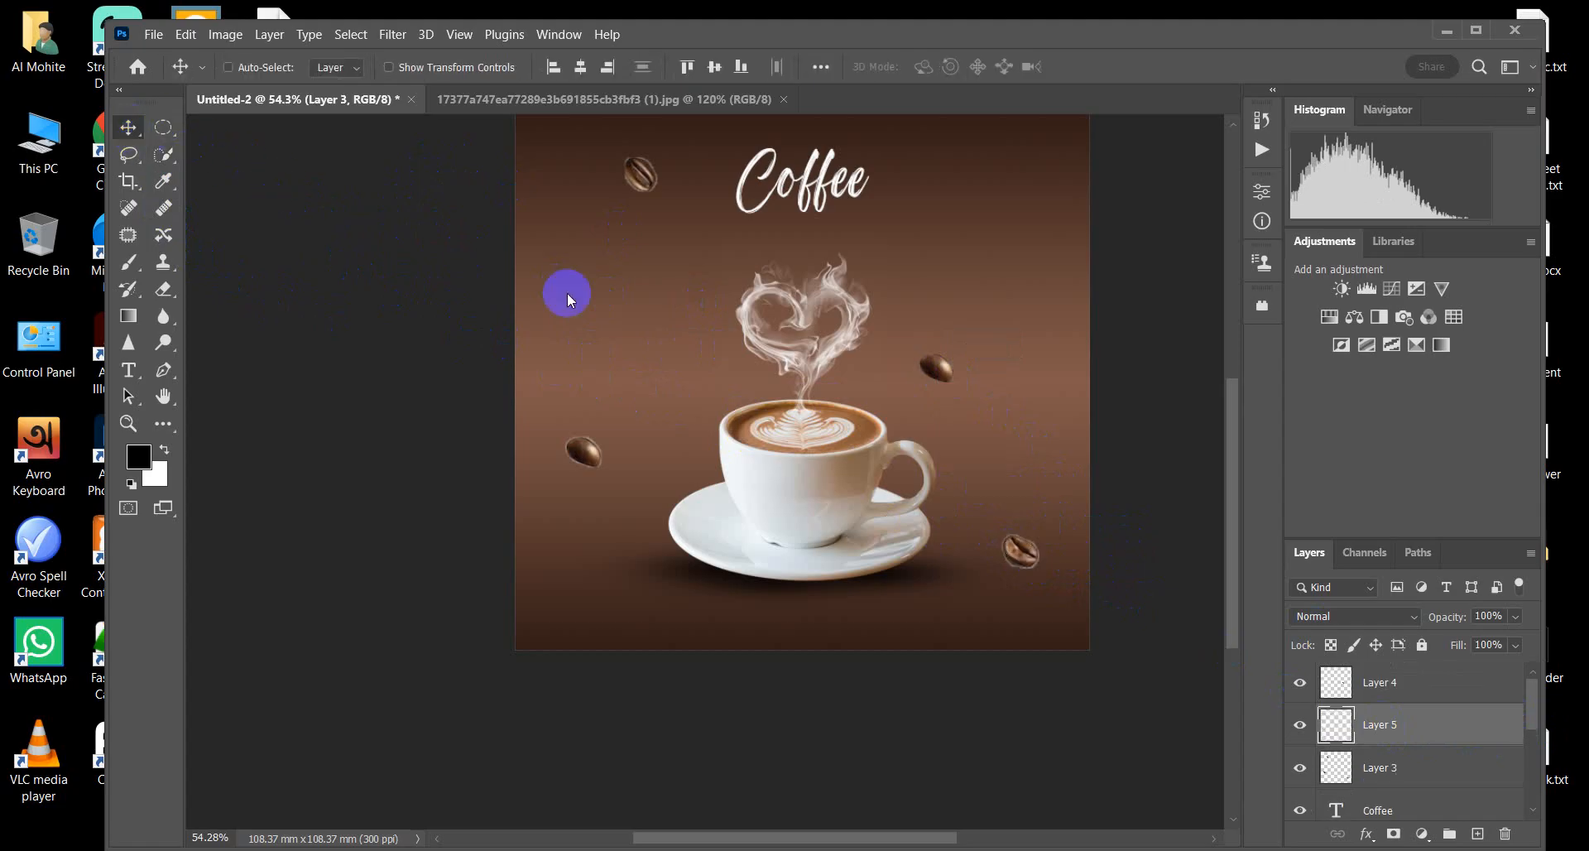
pyautogui.moveTo(1016, 546); pyautogui.dragTo(698, 586)
pyautogui.hotkey('ctrl', 't')
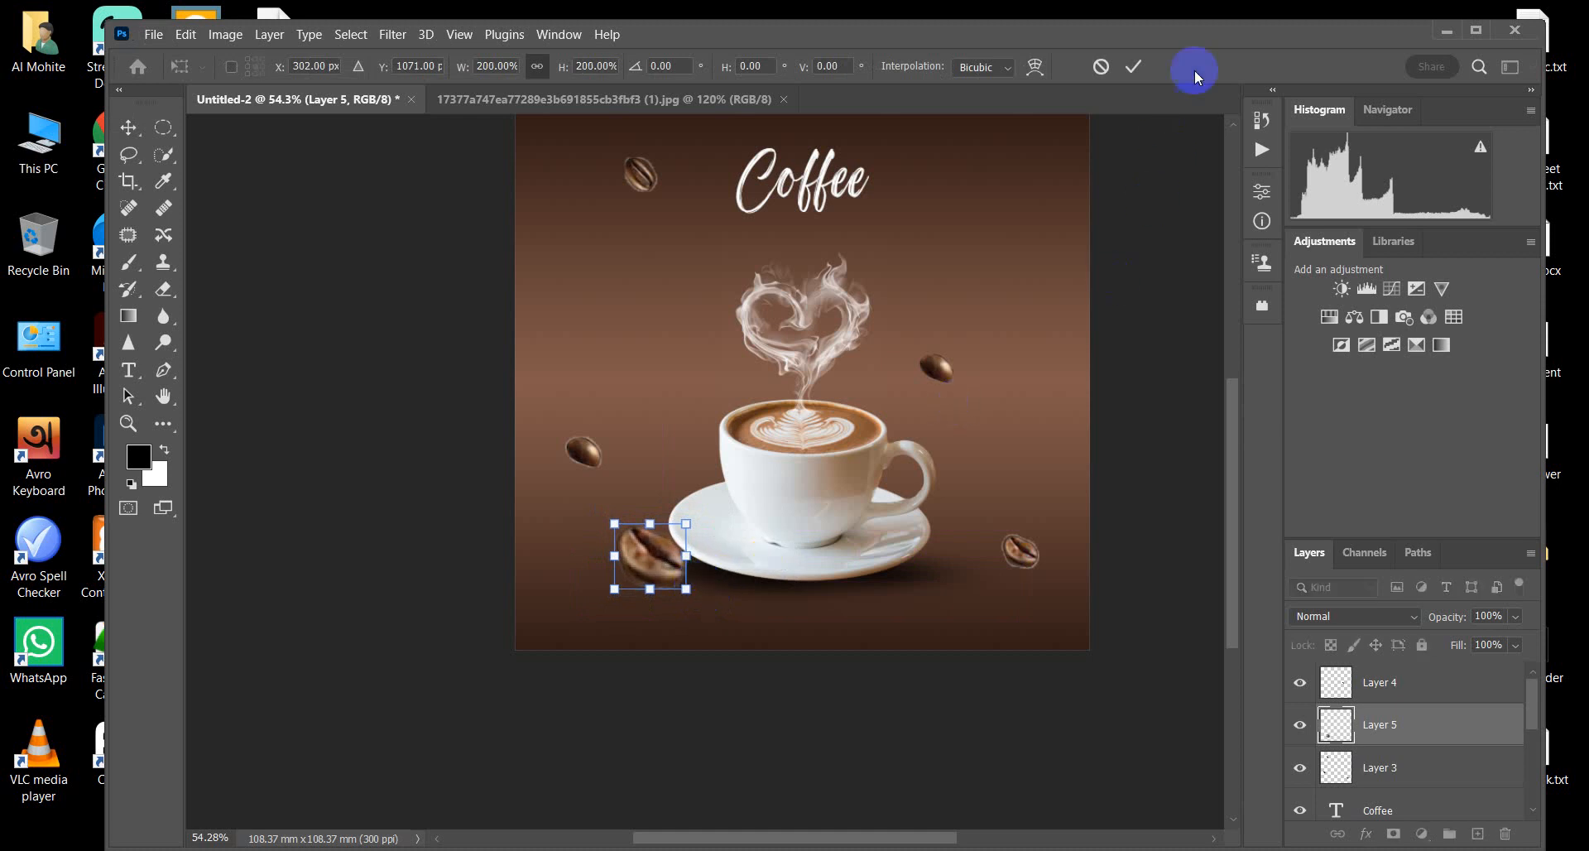
pyautogui.click(1131, 73)
# Step: Delete the three coffee bean layers (Layer 3, Layer 4 and Layer 5)
pyautogui.scroll(-3, 763, 563)
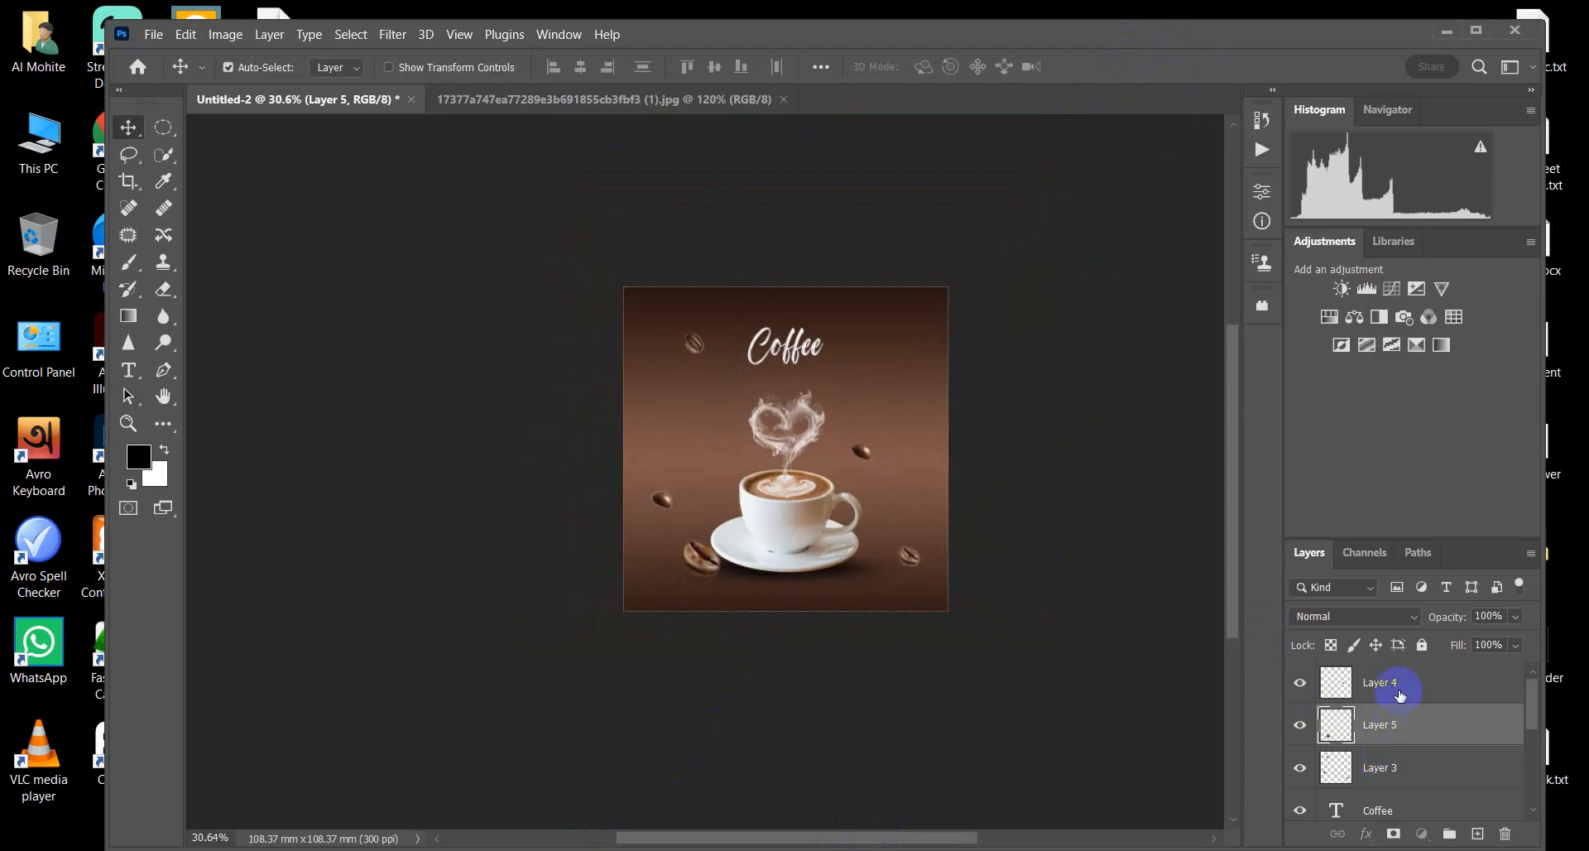
pyautogui.click(1402, 687)
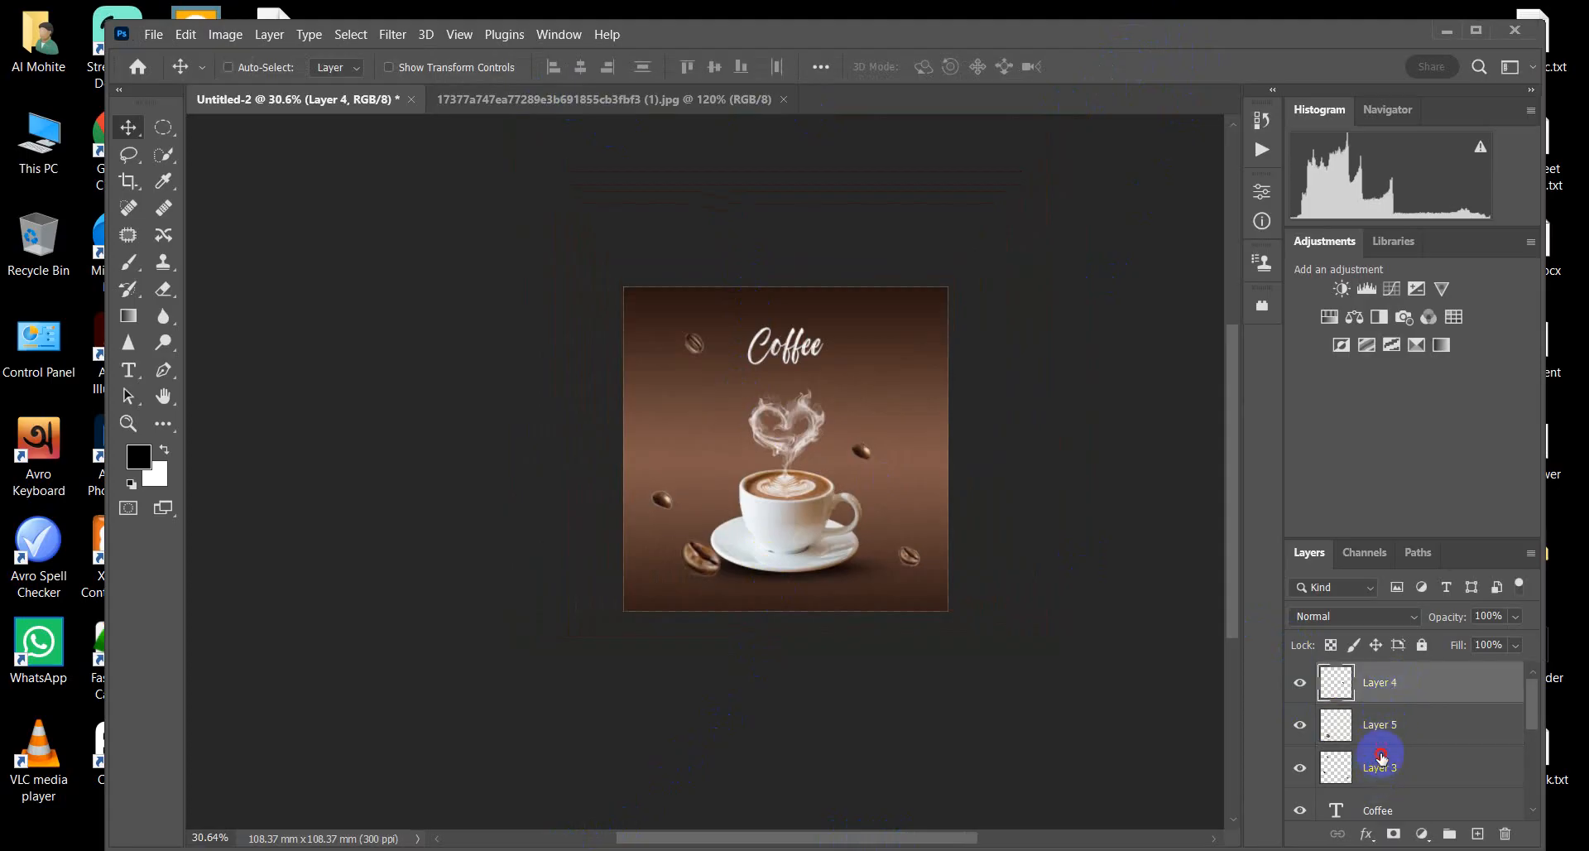
pyautogui.keyDown('ctrl'); pyautogui.click(1380, 756); pyautogui.keyUp('ctrl')
pyautogui.keyDown('ctrl'); pyautogui.click(1391, 728); pyautogui.keyUp('ctrl')
pyautogui.press('Delete')
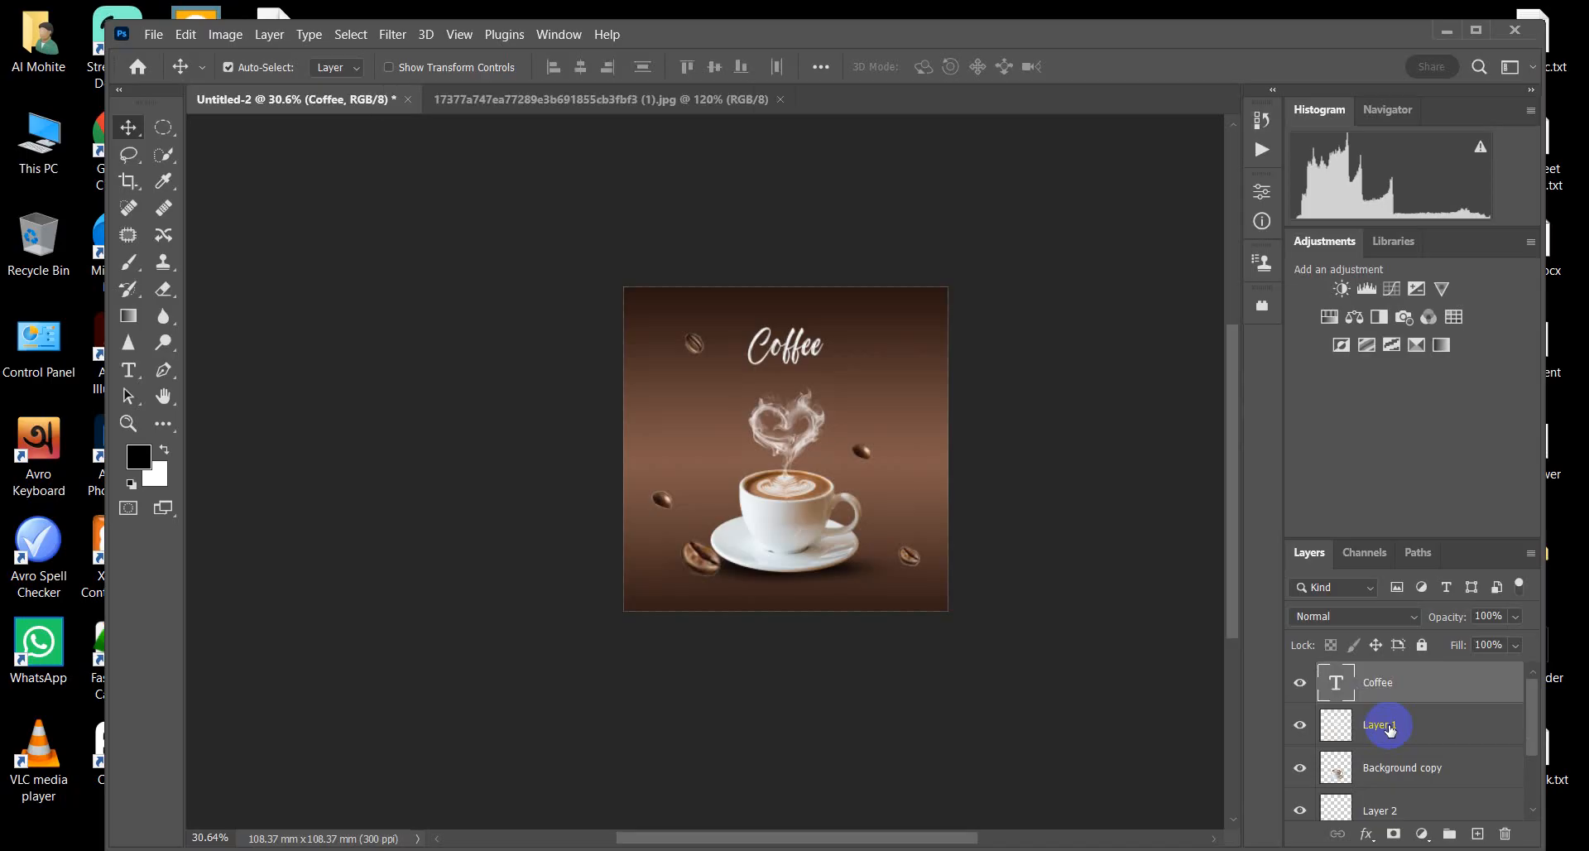
# Step: Open pngegg (4).png, pngegg (3).png, pngegg (1).png and download (14).jpeg together from the Downloads folder
pyautogui.click(153, 34)
pyautogui.press('Escape')
pyautogui.click(267, 102)
pyautogui.click(369, 213)
pyautogui.keyDown('ctrl'); pyautogui.click(447, 238); pyautogui.keyUp('ctrl')
pyautogui.keyDown('ctrl'); pyautogui.click(763, 204); pyautogui.keyUp('ctrl')
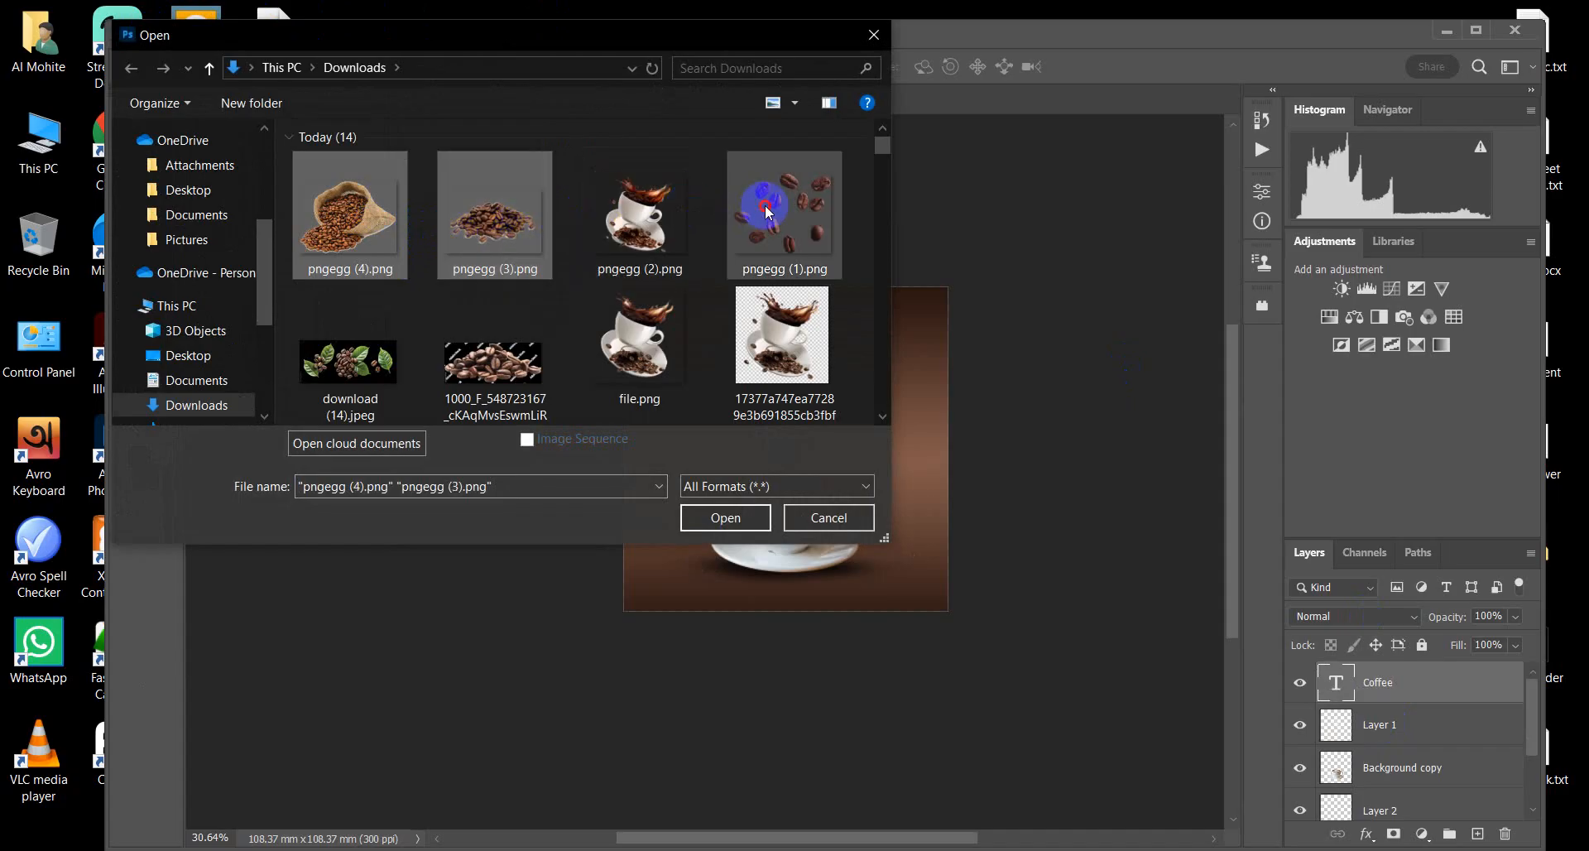
pyautogui.keyDown('ctrl'); pyautogui.click(372, 356); pyautogui.keyUp('ctrl')
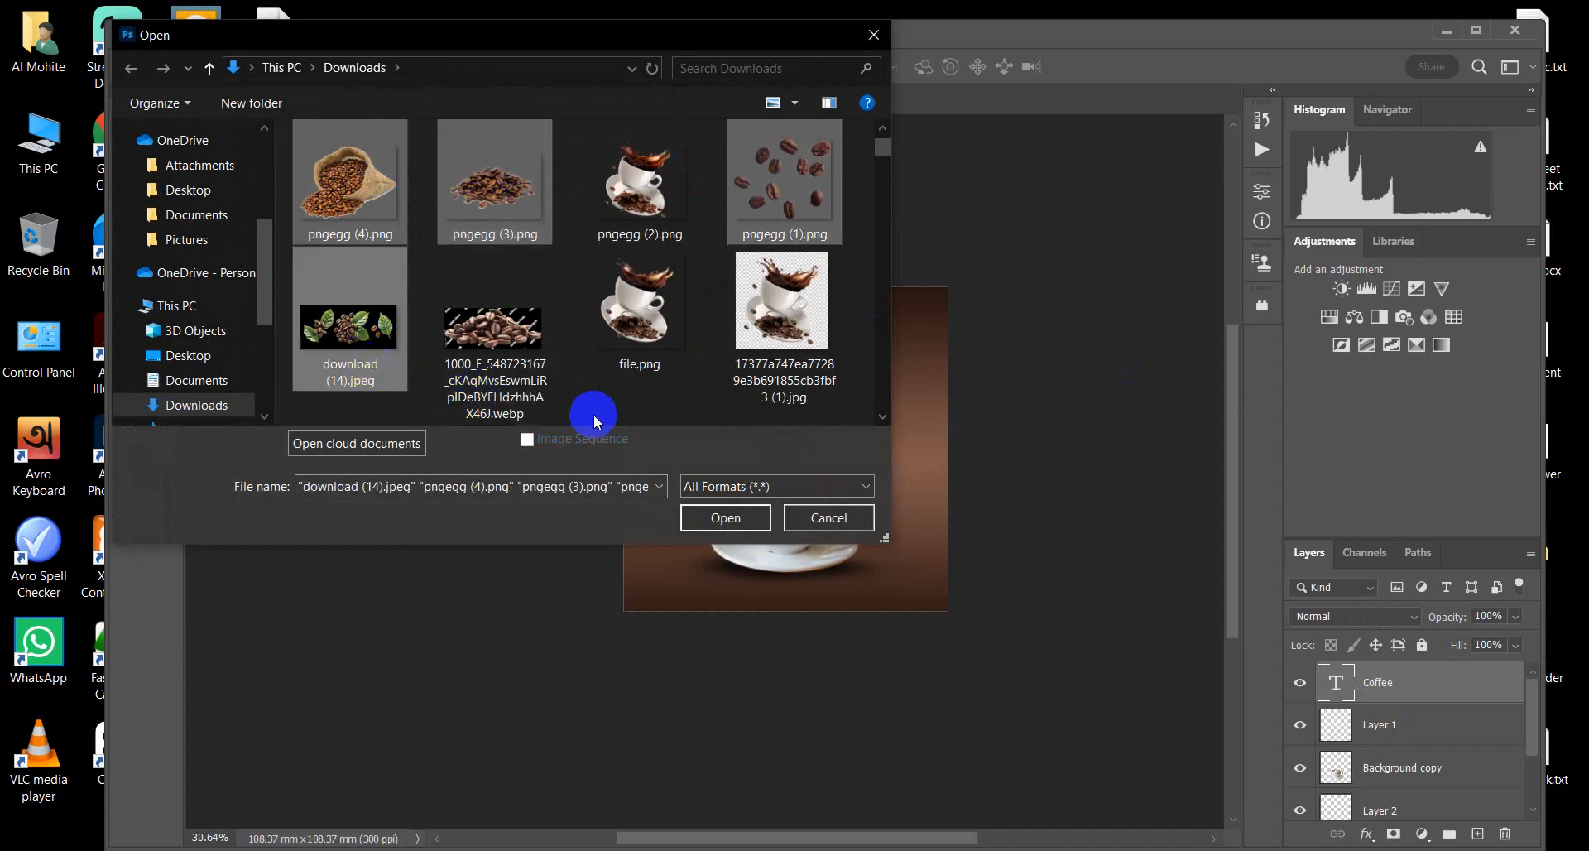
pyautogui.click(709, 517)
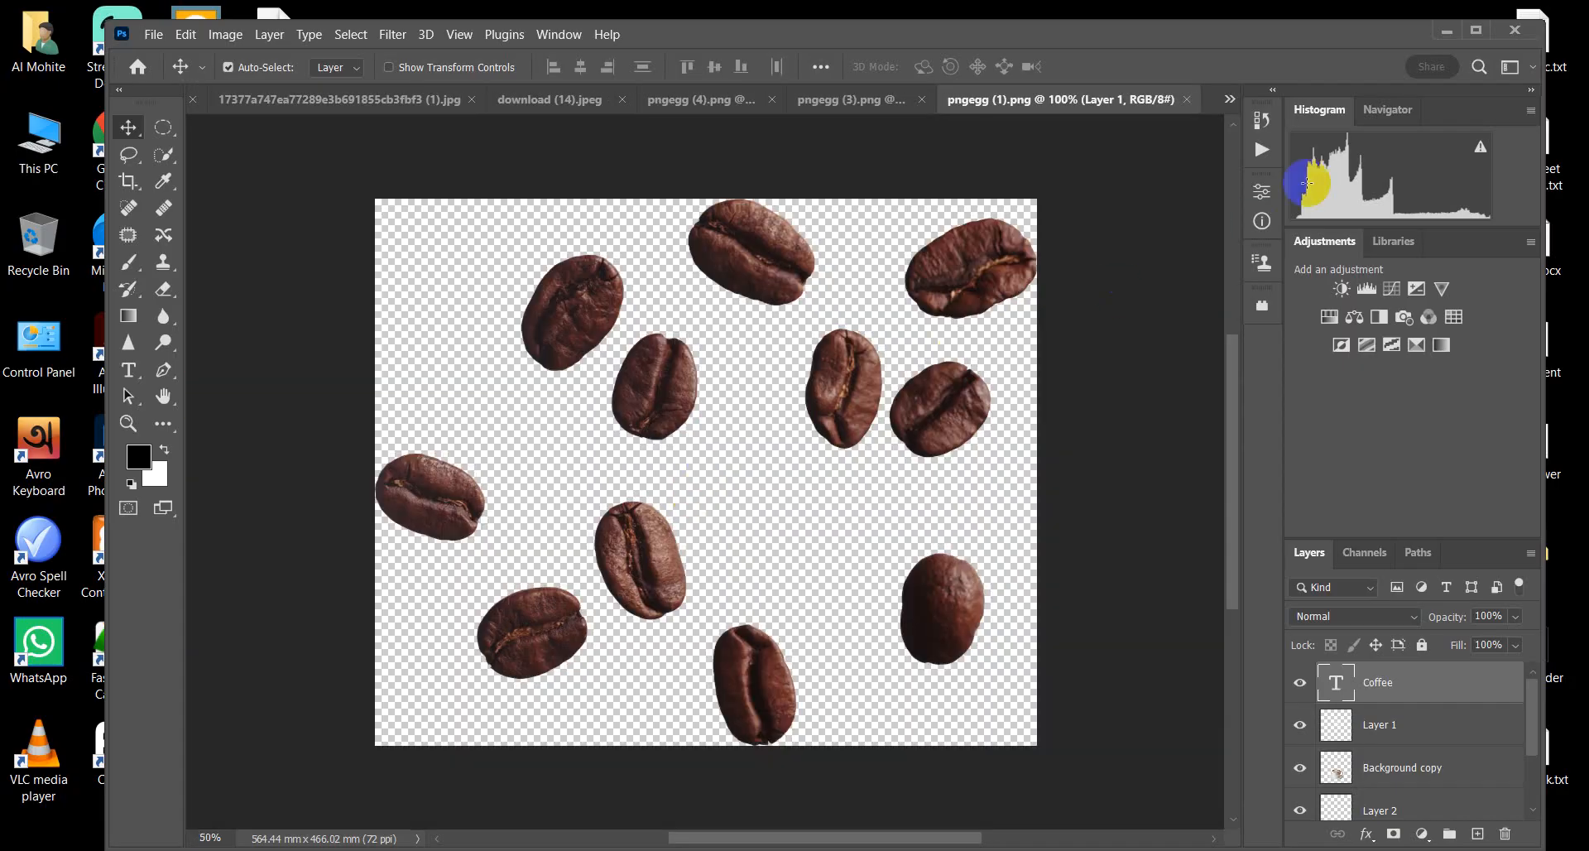
# Step: Maximize the program window and look through the pngegg (3).png and download (14).jpeg bean images
pyautogui.click(1476, 30)
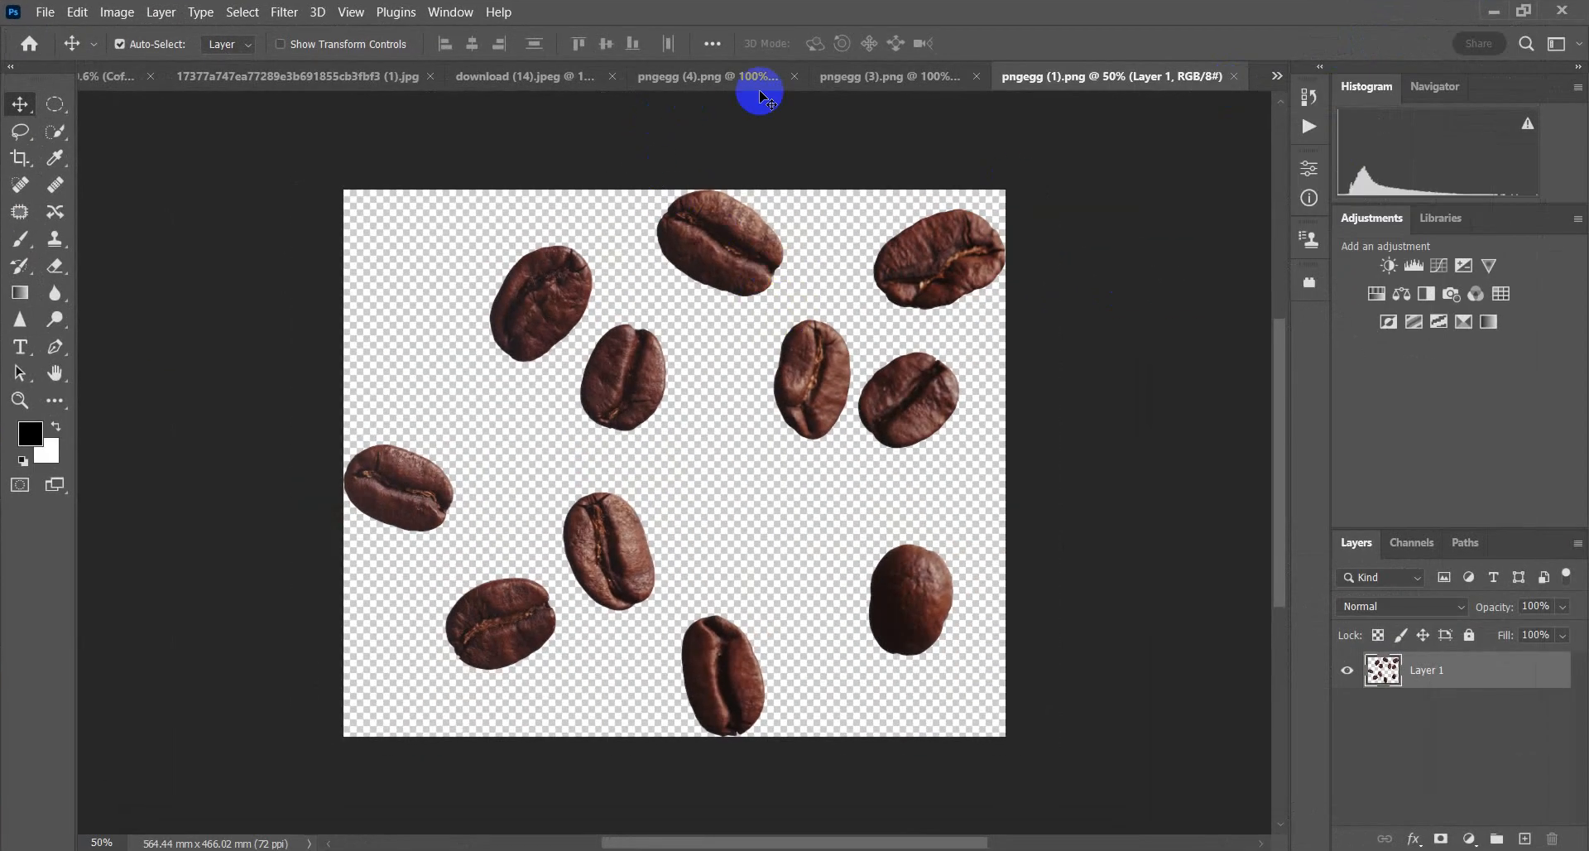
pyautogui.click(869, 79)
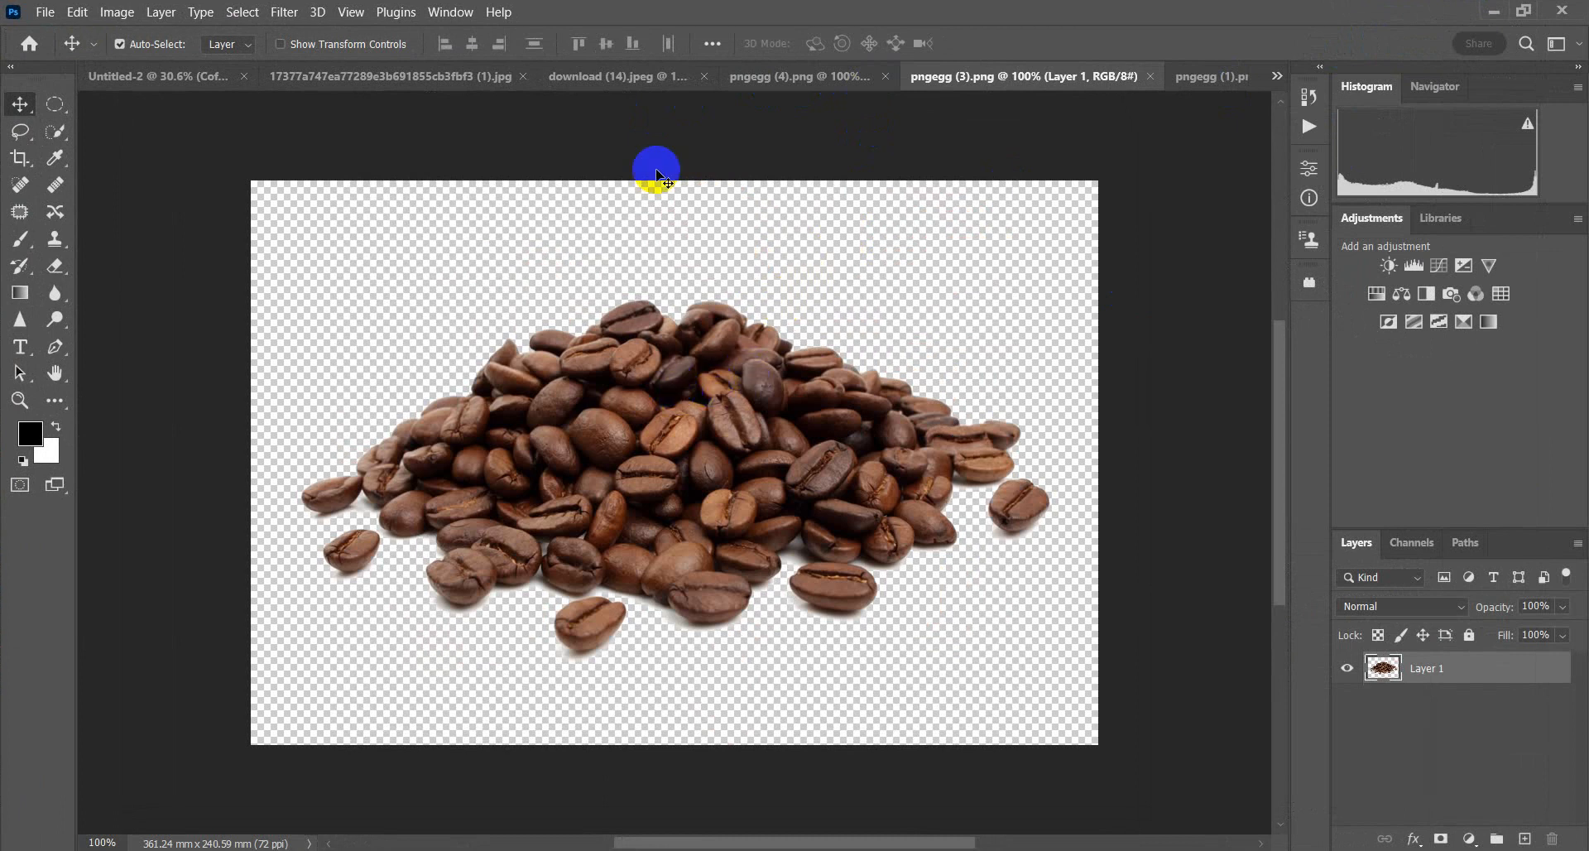
pyautogui.click(656, 76)
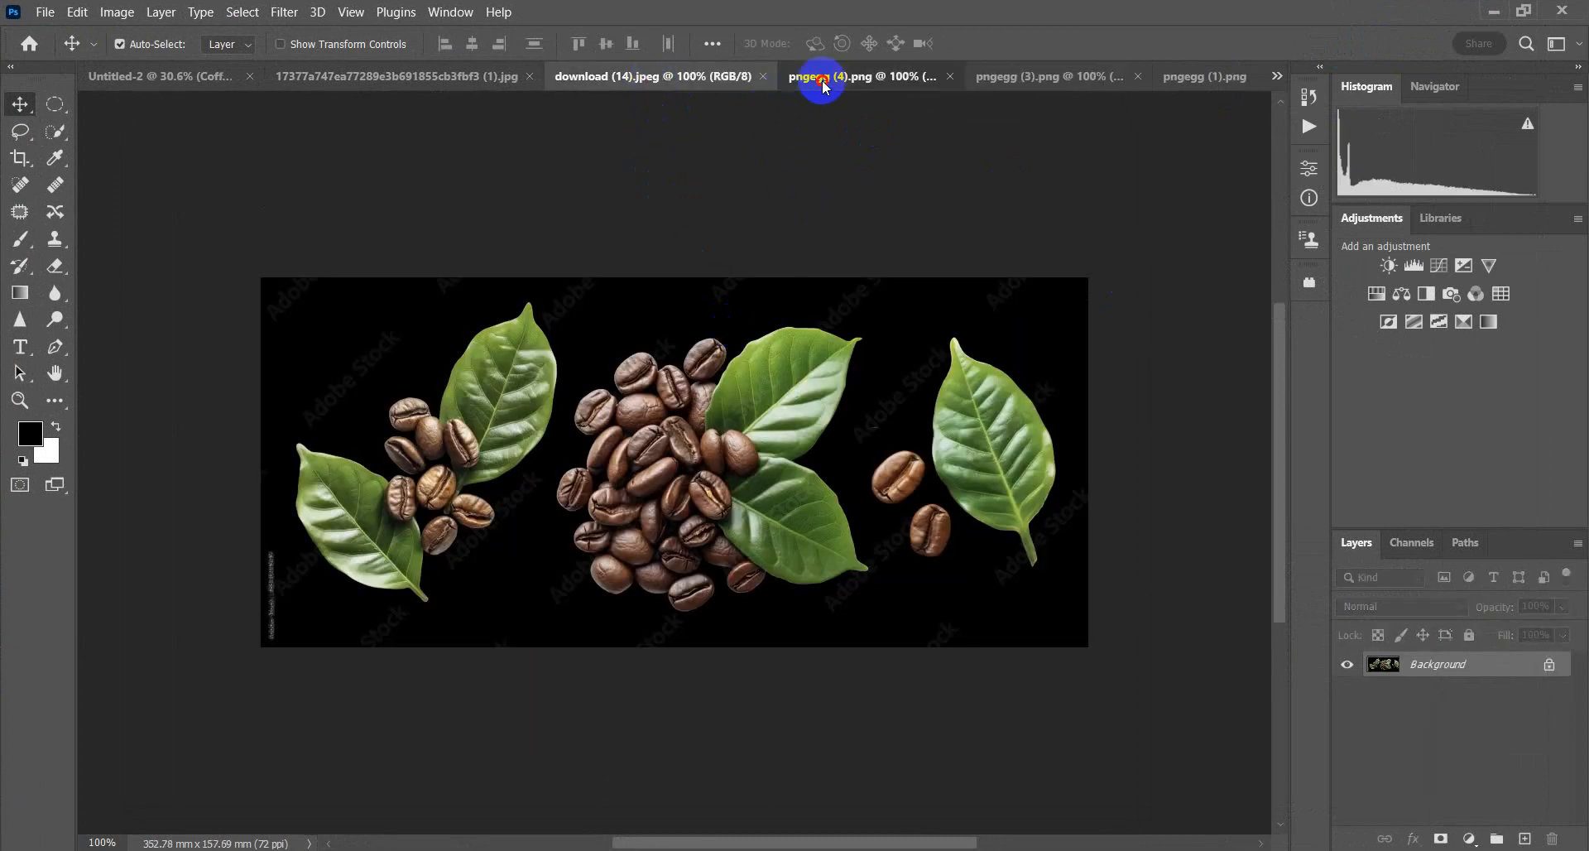
# Step: Bring the burlap sack of coffee beans from pngegg (4).png into Untitled-2, over the cup
pyautogui.click(823, 80)
pyautogui.moveTo(614, 418); pyautogui.dragTo(377, 196)
pyautogui.moveTo(633, 521); pyautogui.dragTo(612, 542)
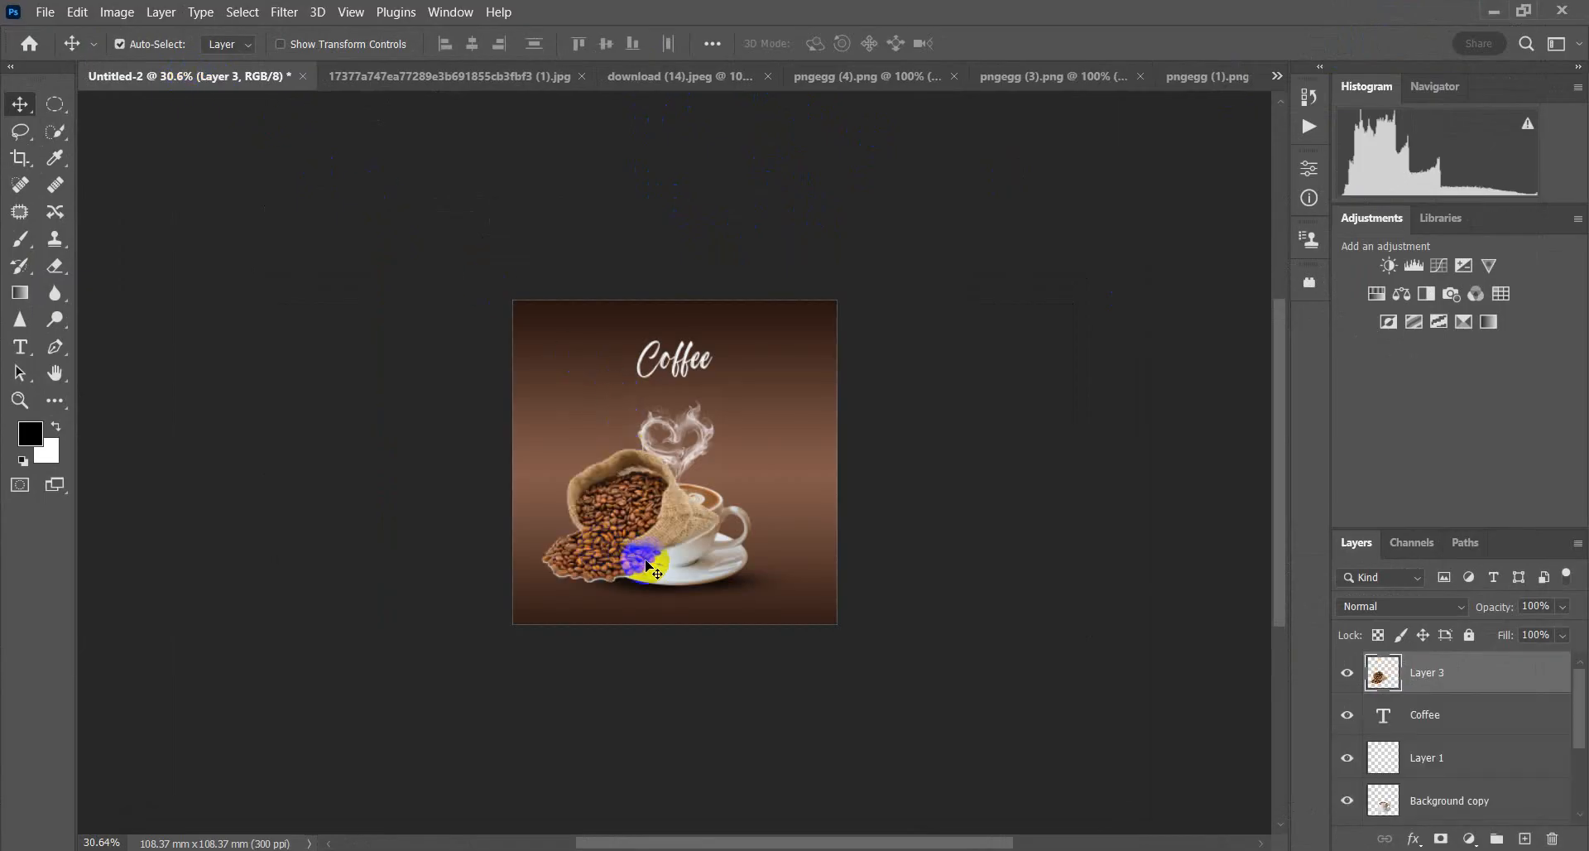
pyautogui.scroll(2, 646, 567)
pyautogui.scroll(3, 652, 573)
pyautogui.scroll(-3, 652, 571)
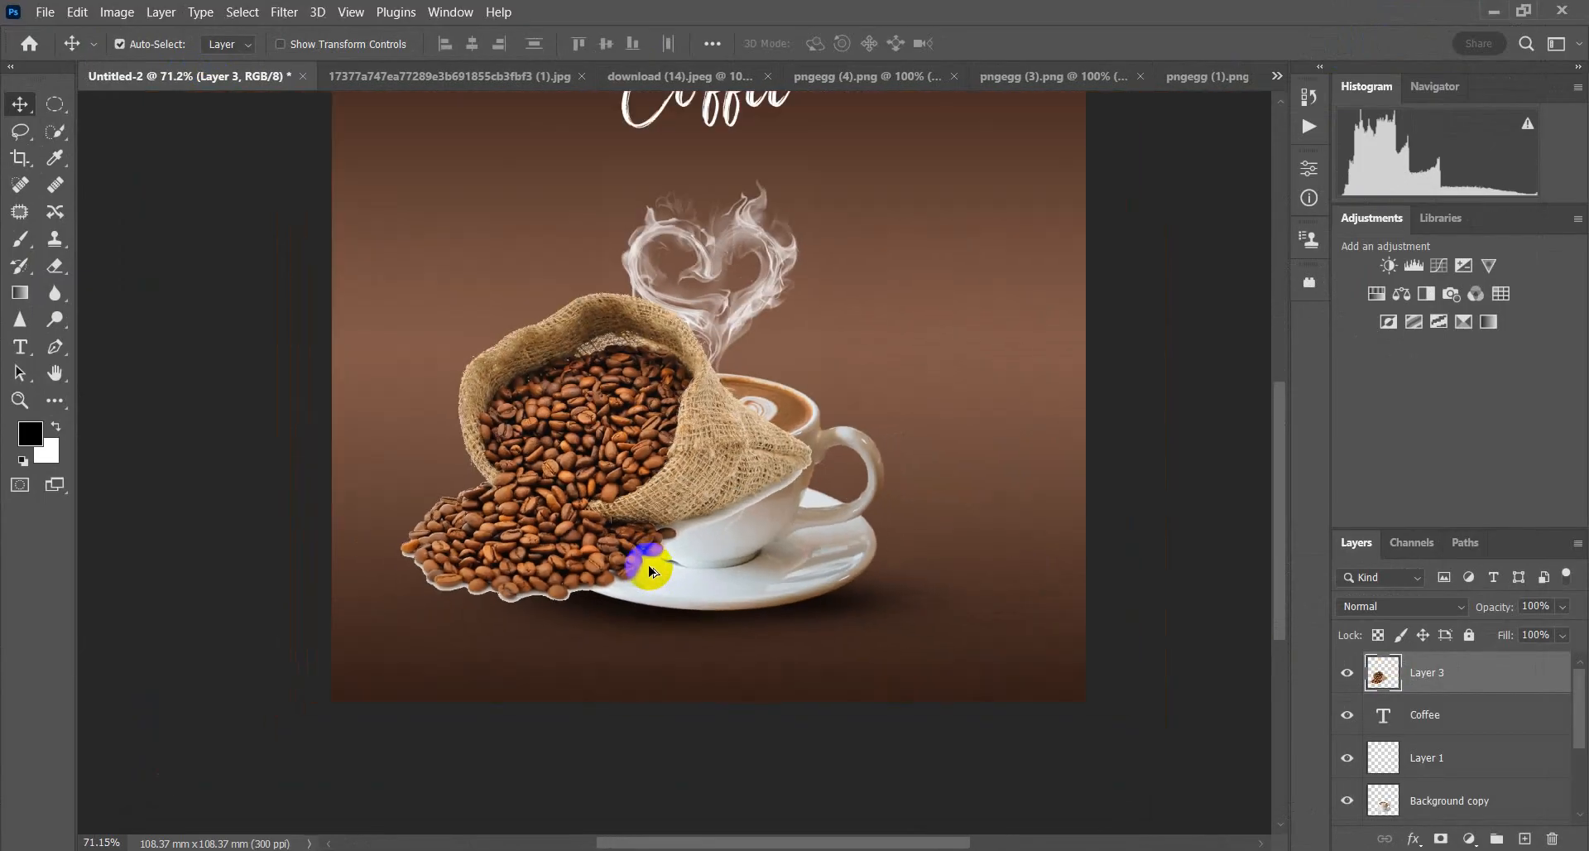
# Step: Scale the sack of beans to about 71% and place it beside the cup in the lower-right part of the design
pyautogui.hotkey('ctrl', 't')
pyautogui.moveTo(691, 453); pyautogui.dragTo(1031, 550)
pyautogui.moveTo(1142, 699); pyautogui.dragTo(1004, 642)
pyautogui.moveTo(968, 550); pyautogui.dragTo(1024, 588)
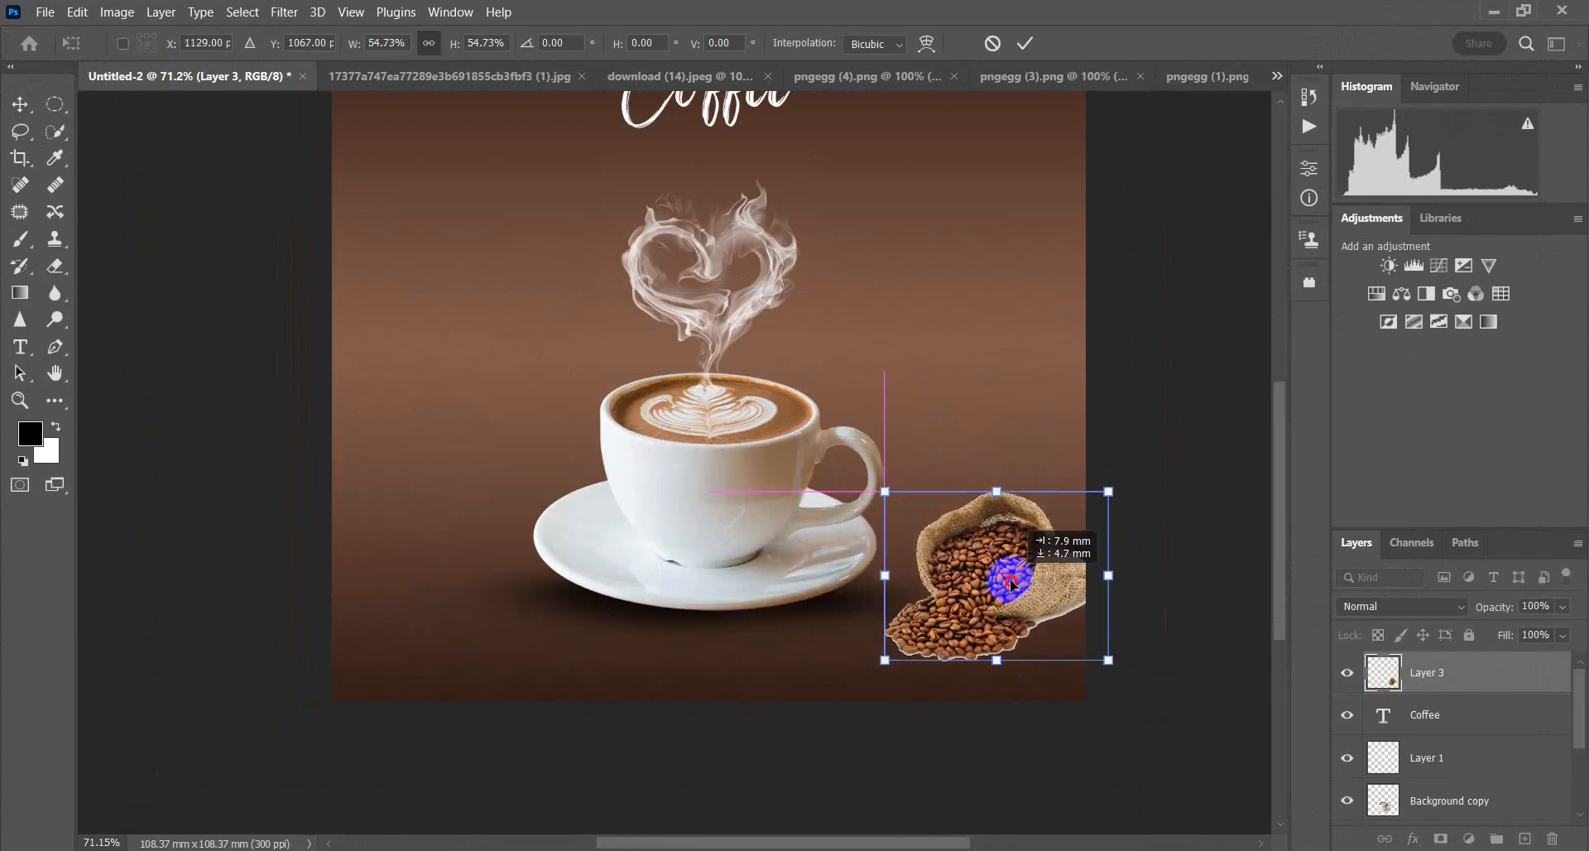
pyautogui.moveTo(1108, 660); pyautogui.dragTo(1143, 684)
pyautogui.moveTo(1029, 600); pyautogui.dragTo(992, 548)
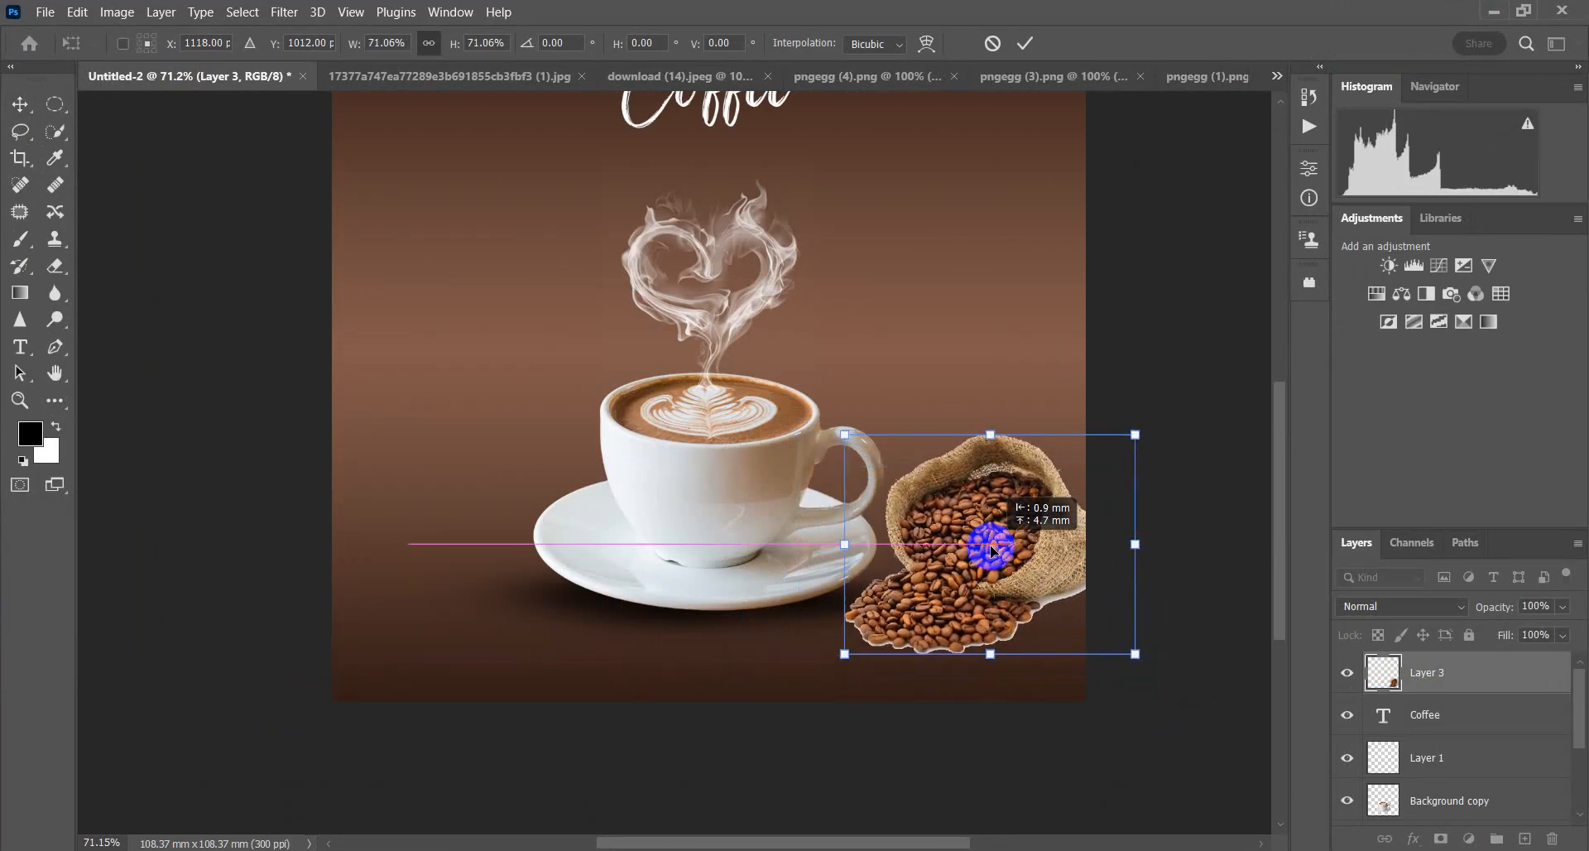
pyautogui.click(1023, 52)
# Step: Close pngegg (4).png and bring the coffee bean pile from pngegg (3).png into Untitled-2
pyautogui.click(505, 76)
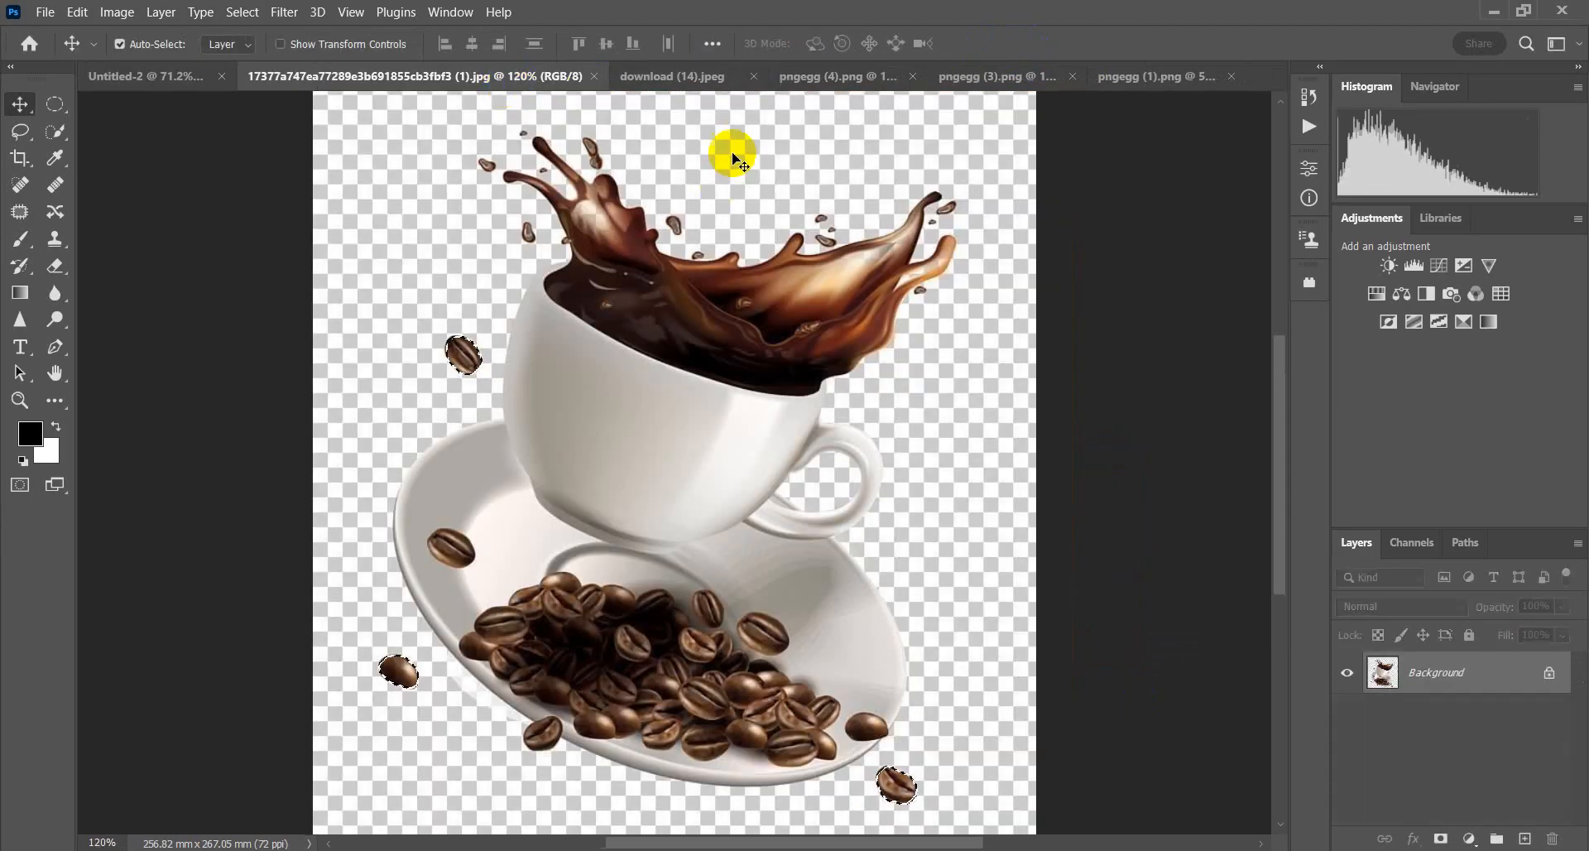
pyautogui.click(705, 74)
pyautogui.click(878, 74)
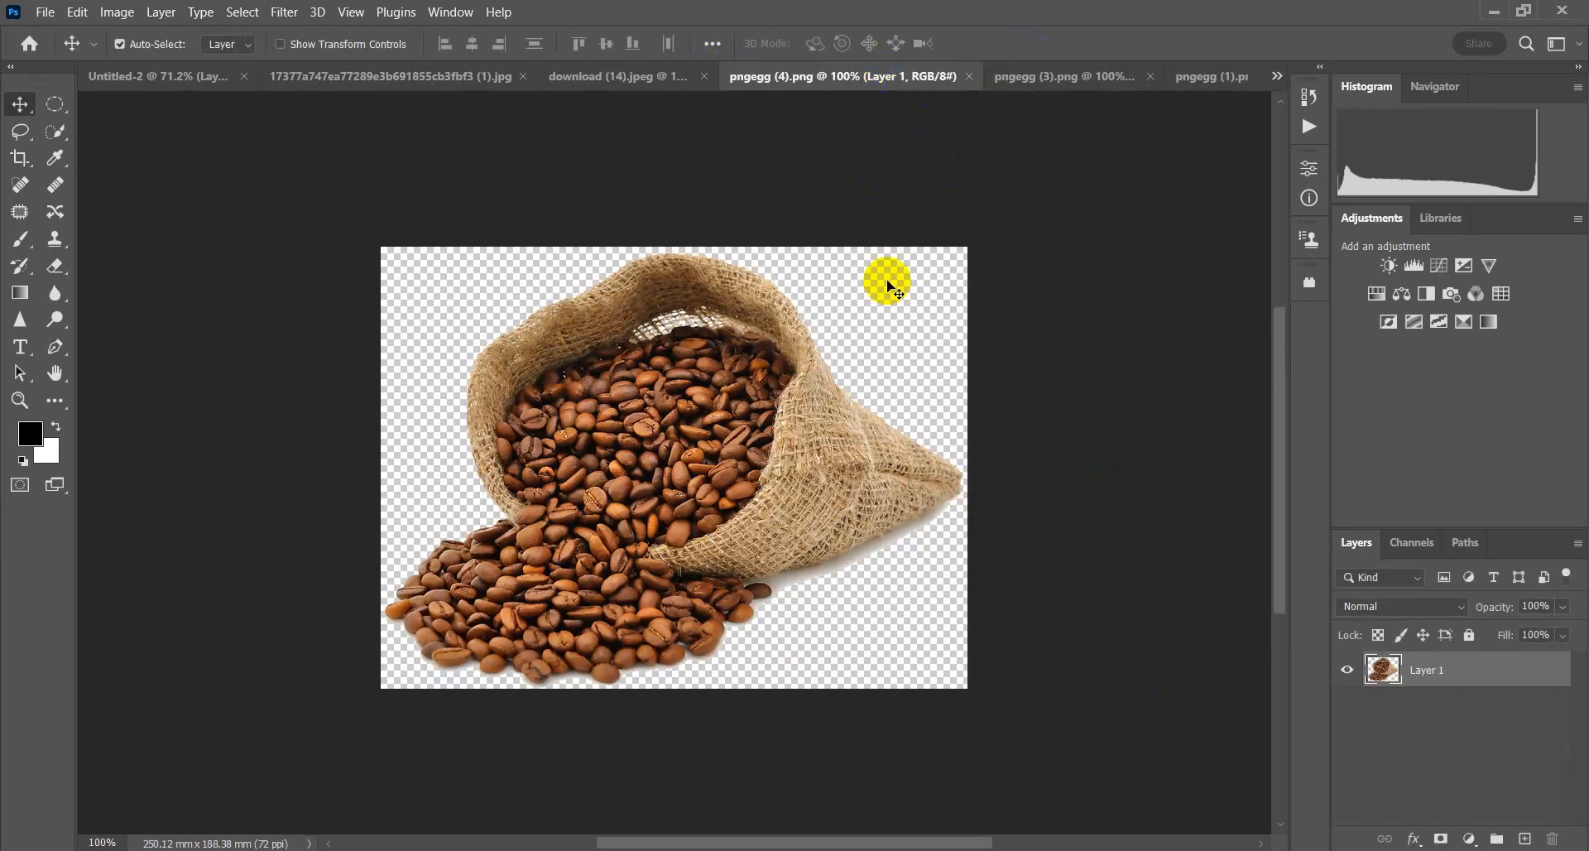
pyautogui.click(969, 77)
pyautogui.click(959, 82)
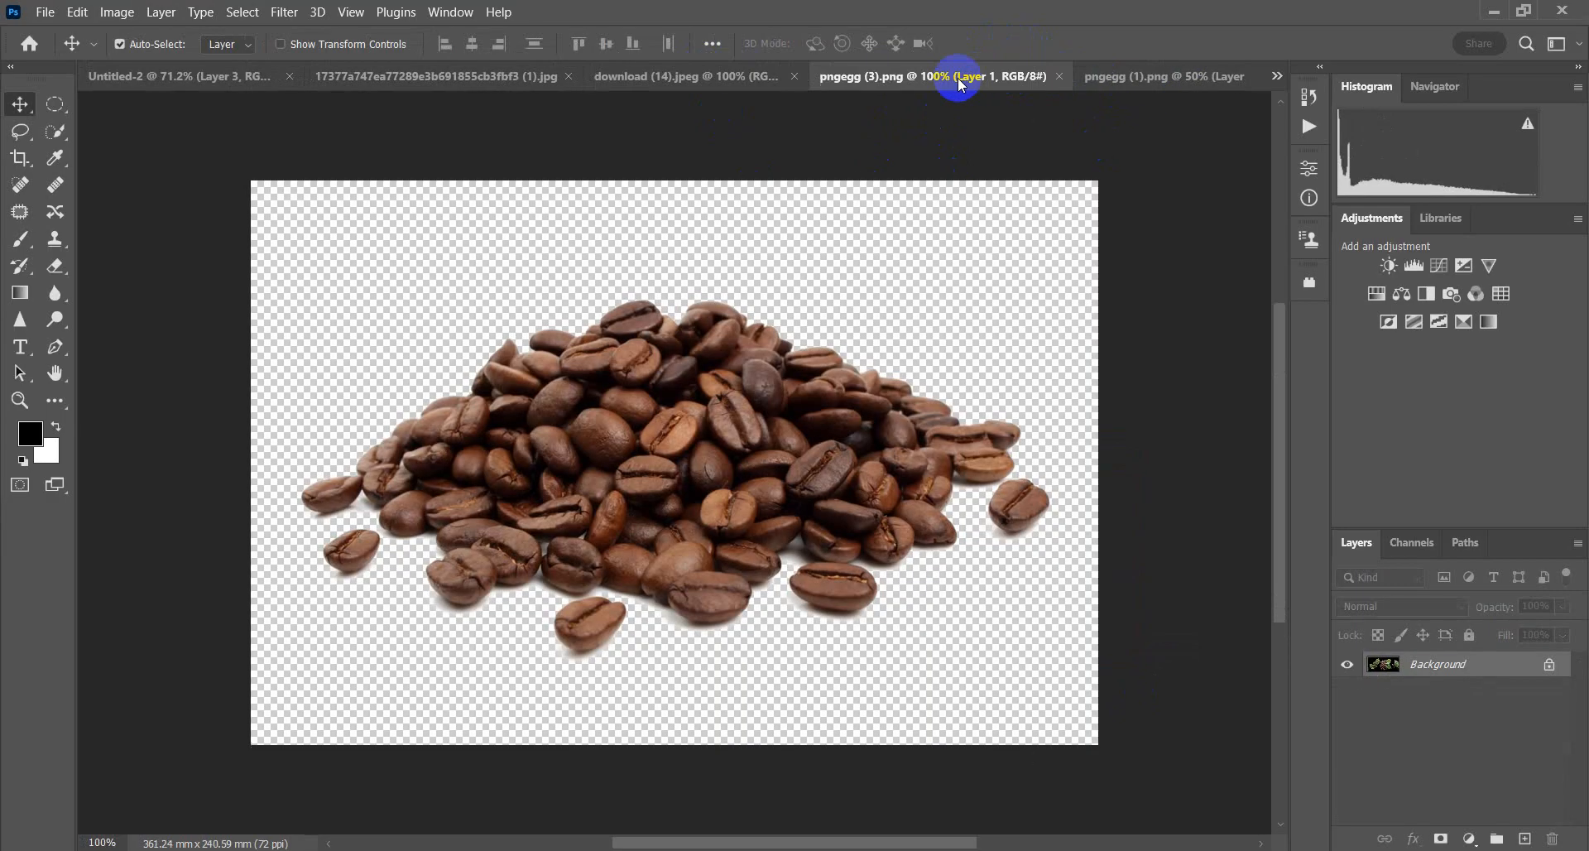
pyautogui.moveTo(631, 497); pyautogui.dragTo(774, 551)
pyautogui.scroll(-3, 830, 467)
# Step: Undo the accidental move of the gradient background and delete the sack of beans layer
pyautogui.moveTo(569, 503); pyautogui.dragTo(558, 455)
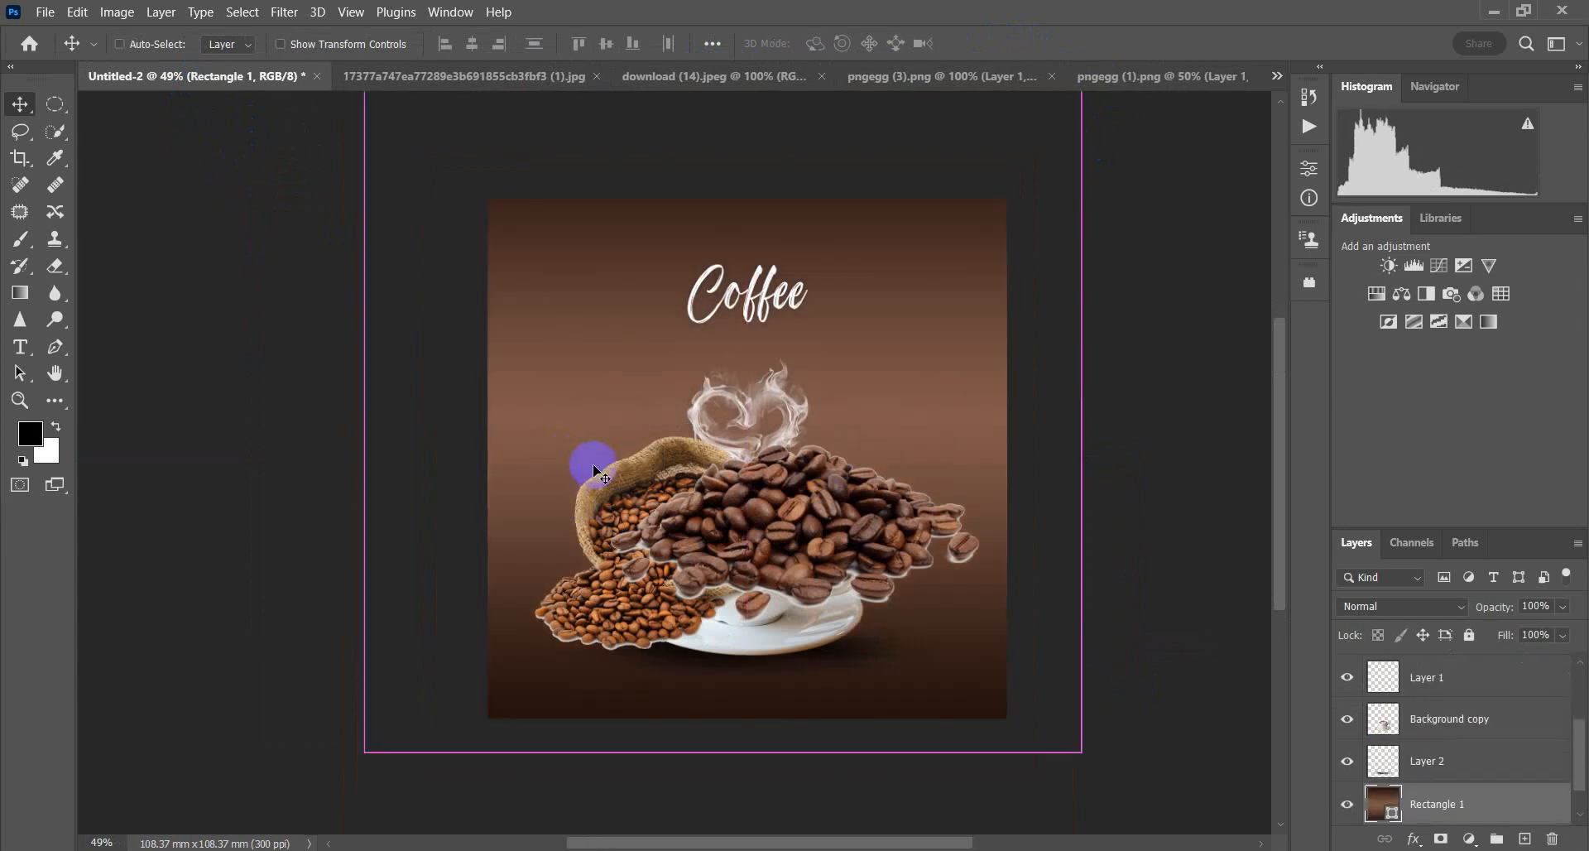
pyautogui.hotkey('ctrl', 'z')
pyautogui.moveTo(635, 491); pyautogui.dragTo(620, 424)
pyautogui.press('Delete')
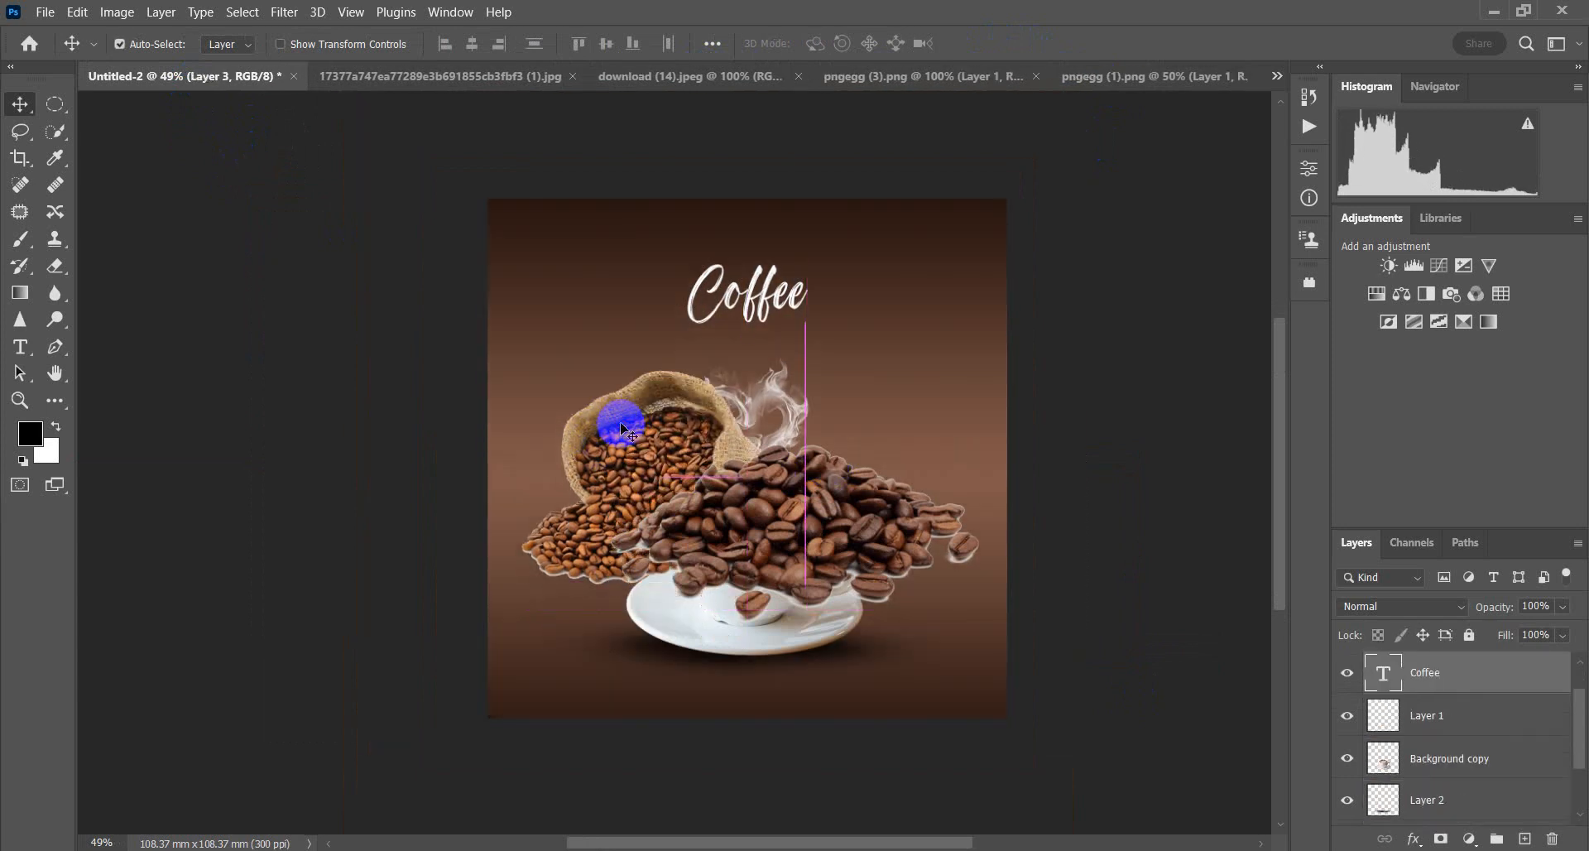
# Step: Move the bean pile to the lower-right corner of the design and stack its layer below Background copy
pyautogui.moveTo(823, 507); pyautogui.dragTo(908, 655)
pyautogui.moveTo(1423, 677); pyautogui.dragTo(1473, 816)
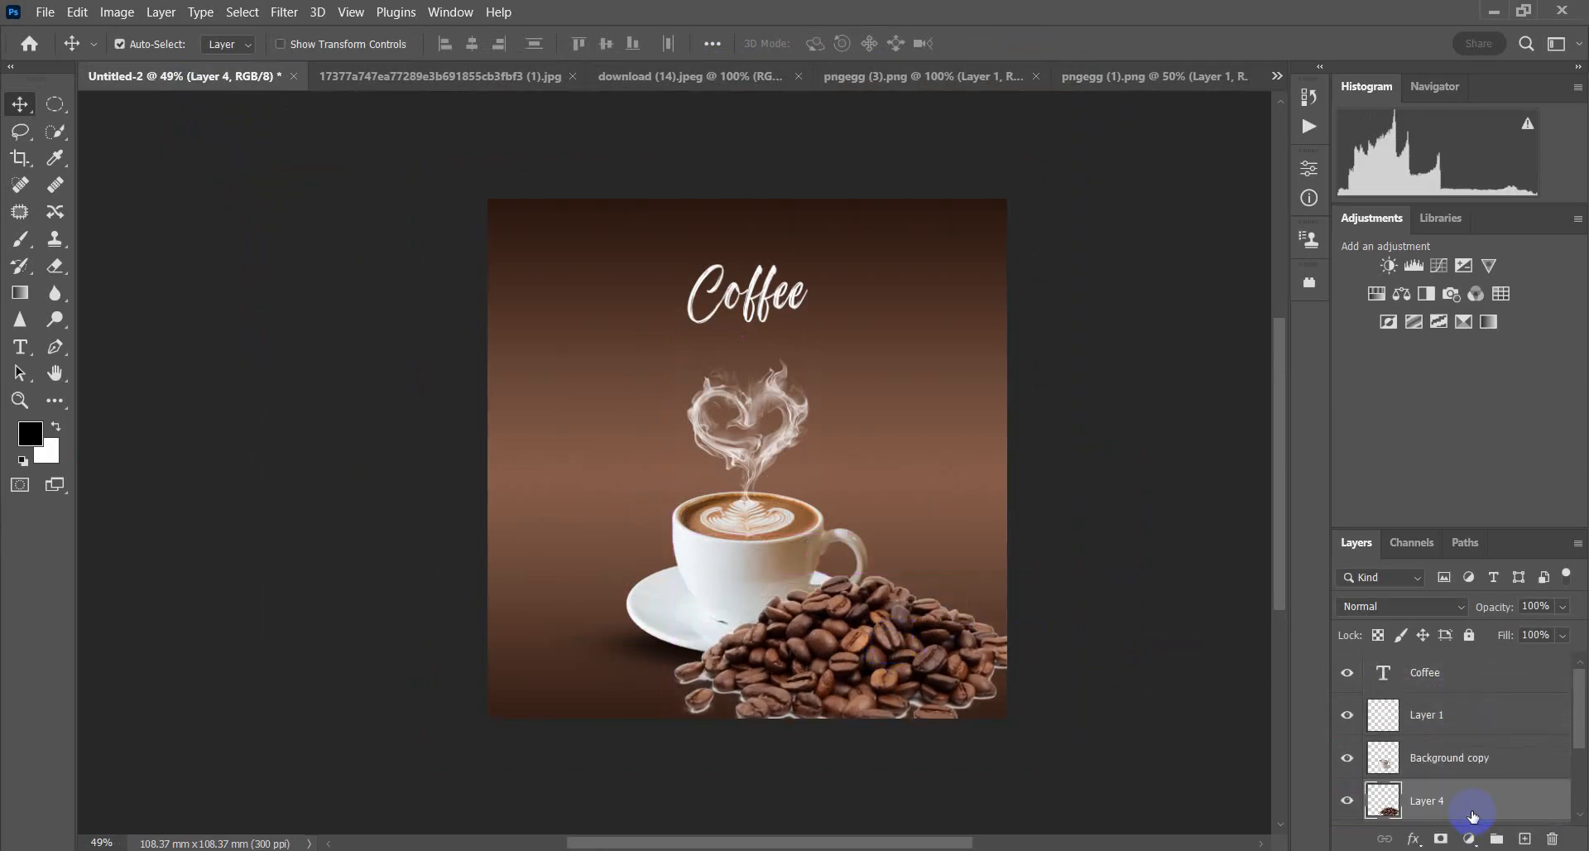
pyautogui.scroll(-2, 993, 556)
pyautogui.moveTo(895, 578); pyautogui.dragTo(951, 619)
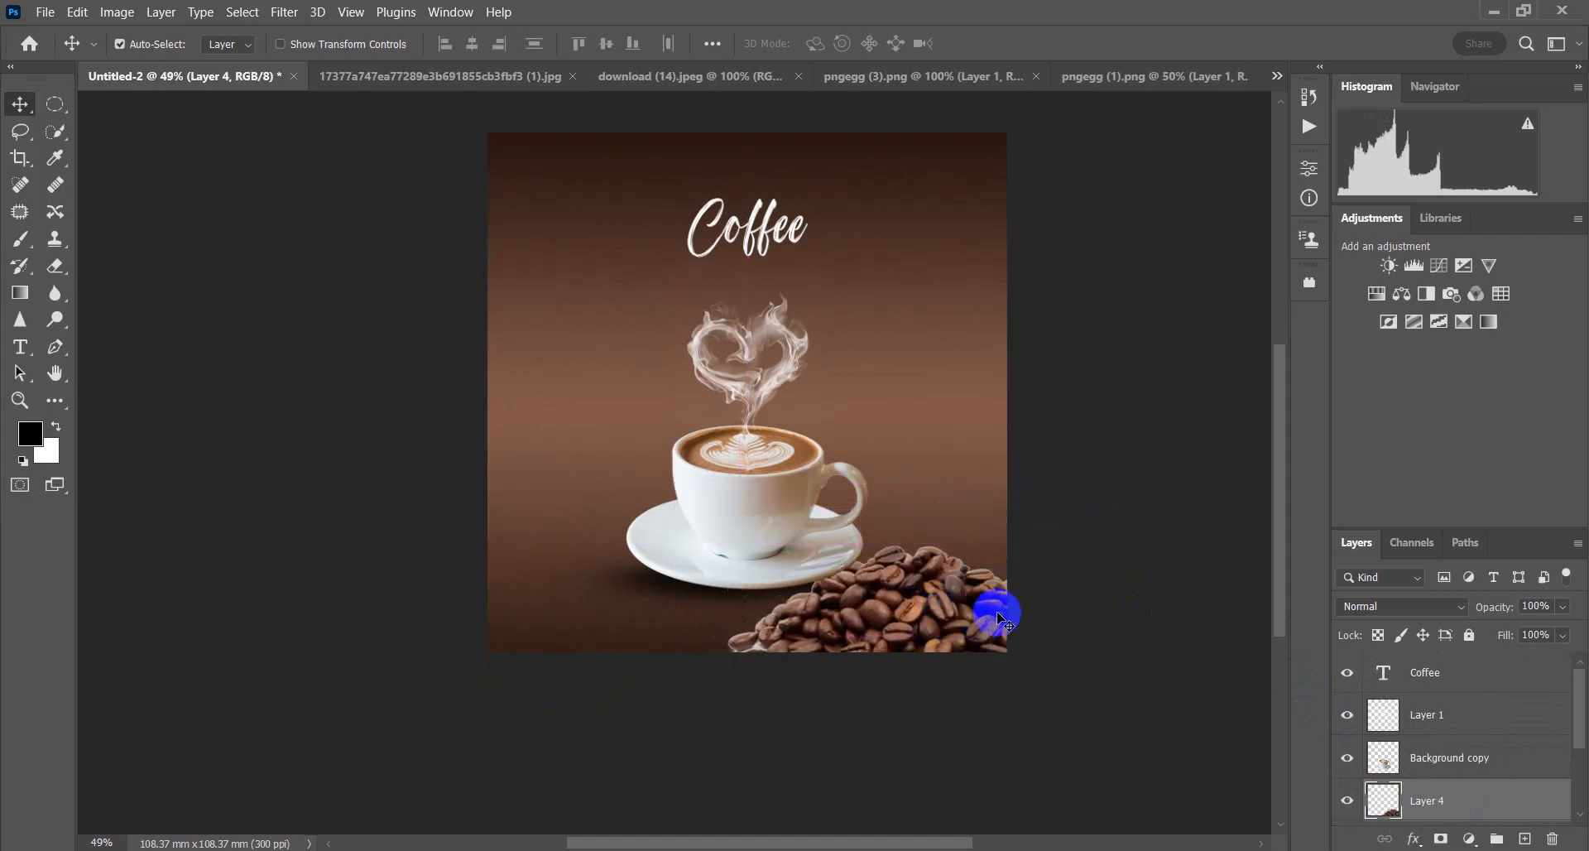
# Step: Enlarge the bean pile and move it to the lower left, behind the cup and saucer
pyautogui.hotkey('ctrl', 't')
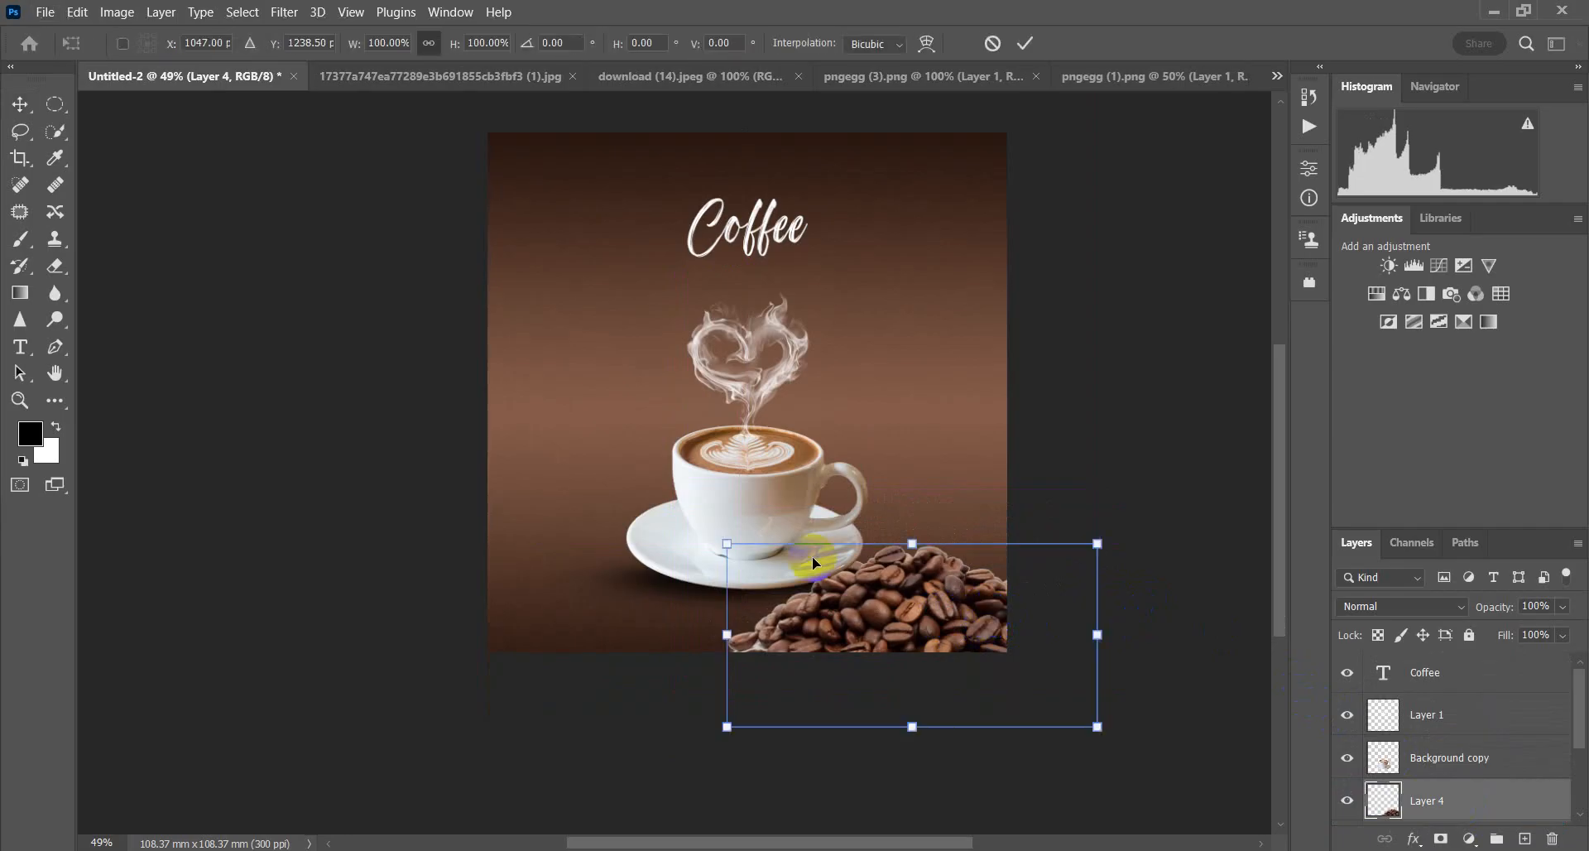
pyautogui.moveTo(1097, 726); pyautogui.dragTo(1166, 760)
pyautogui.click(1024, 43)
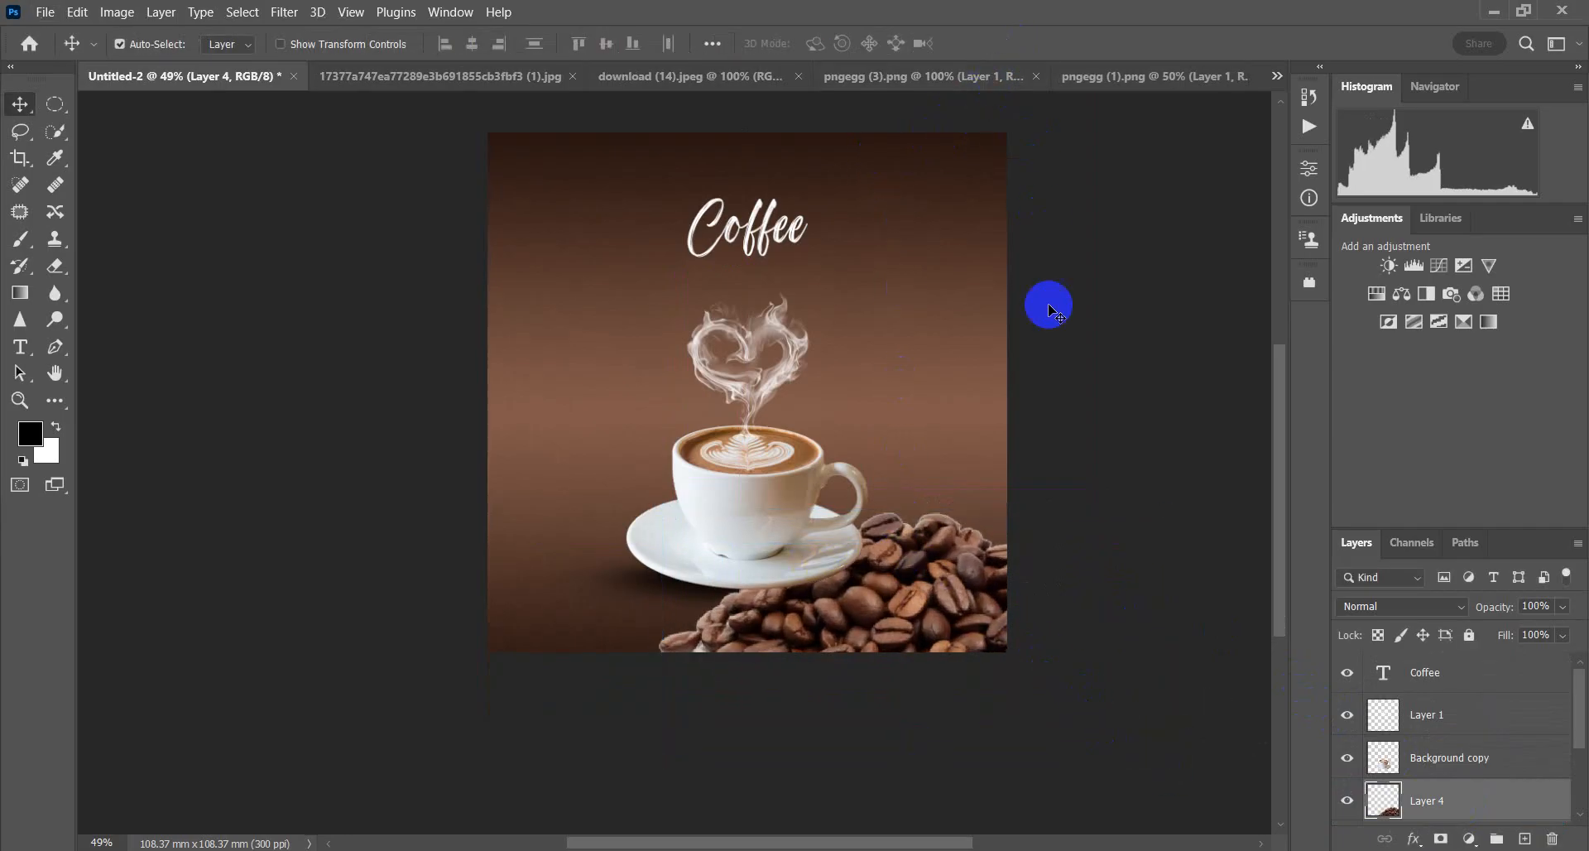
pyautogui.moveTo(933, 616); pyautogui.dragTo(662, 540)
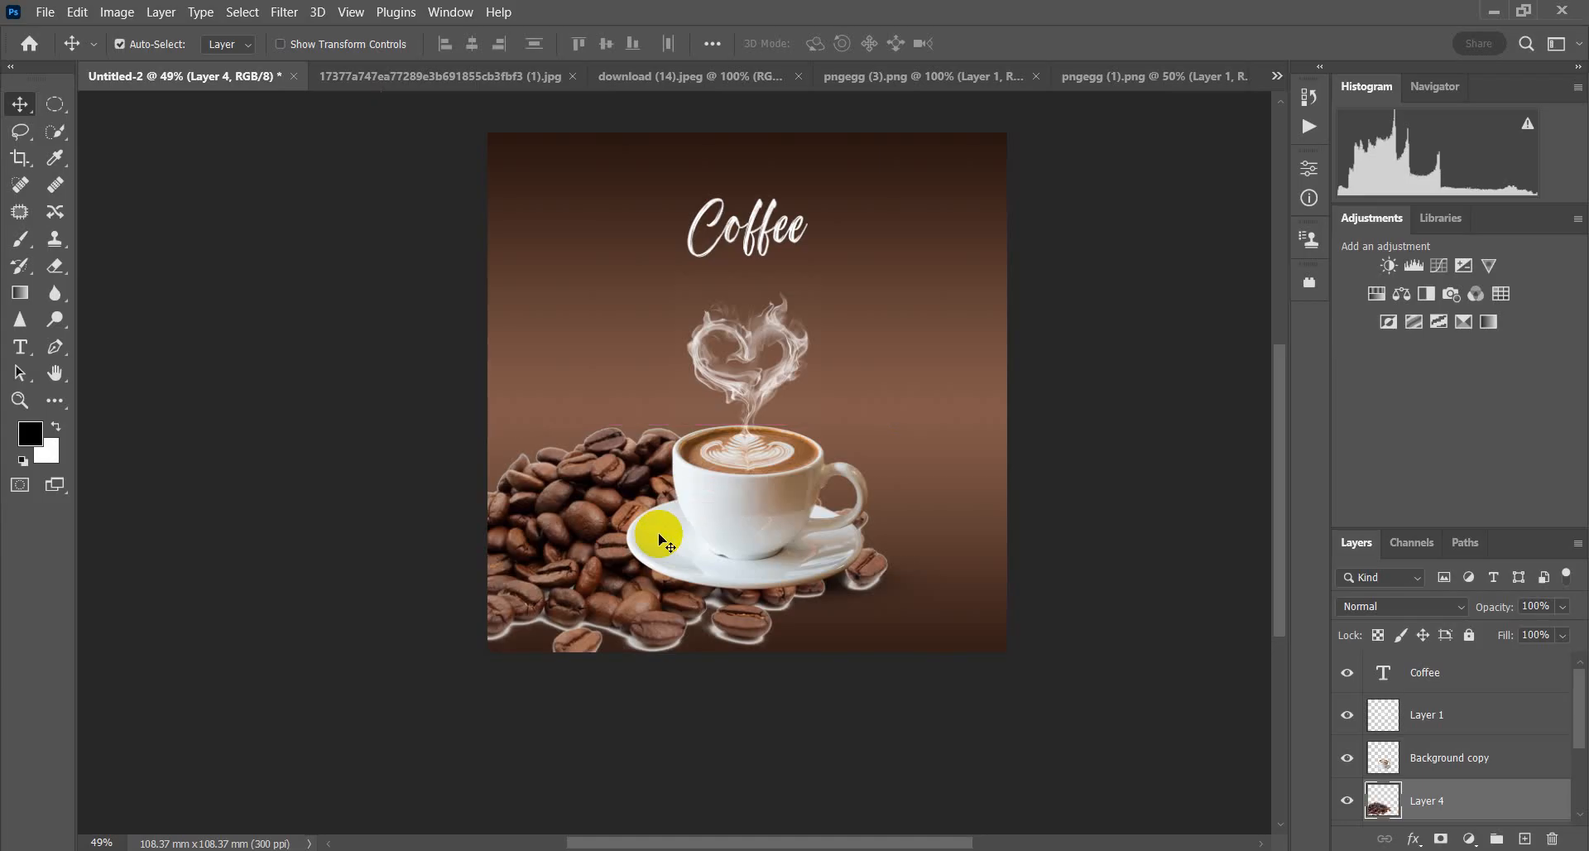
# Step: Delete the bean pile layer from the design and close pngegg (3).png
pyautogui.press('Delete')
pyautogui.click(887, 84)
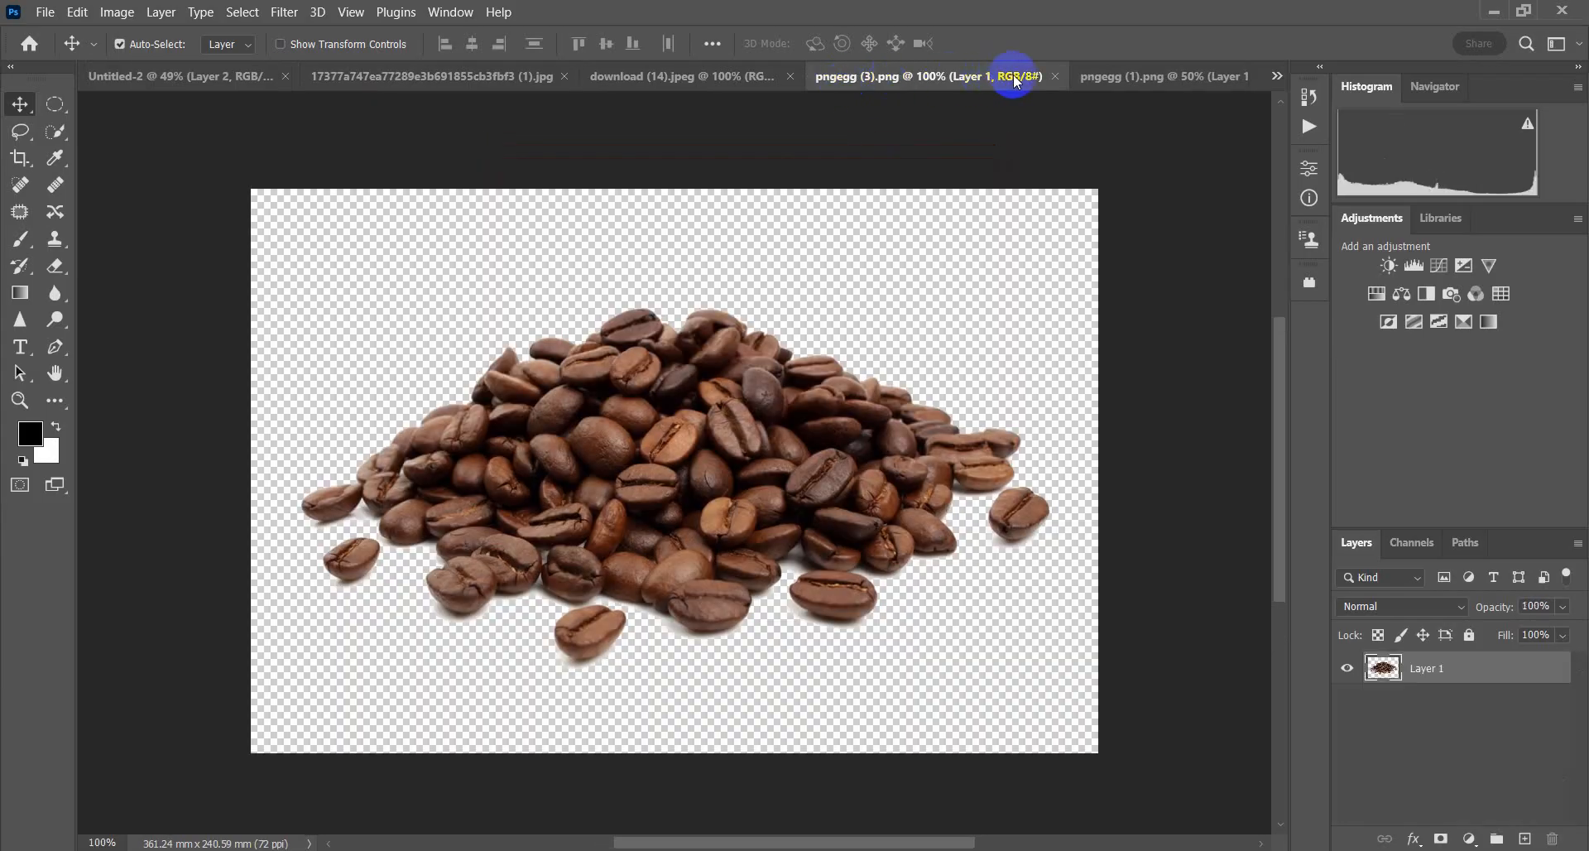
pyautogui.click(1055, 76)
# Step: Bring the scattered coffee beans from pngegg (1).png into Untitled-2, behind the cup
pyautogui.click(1034, 74)
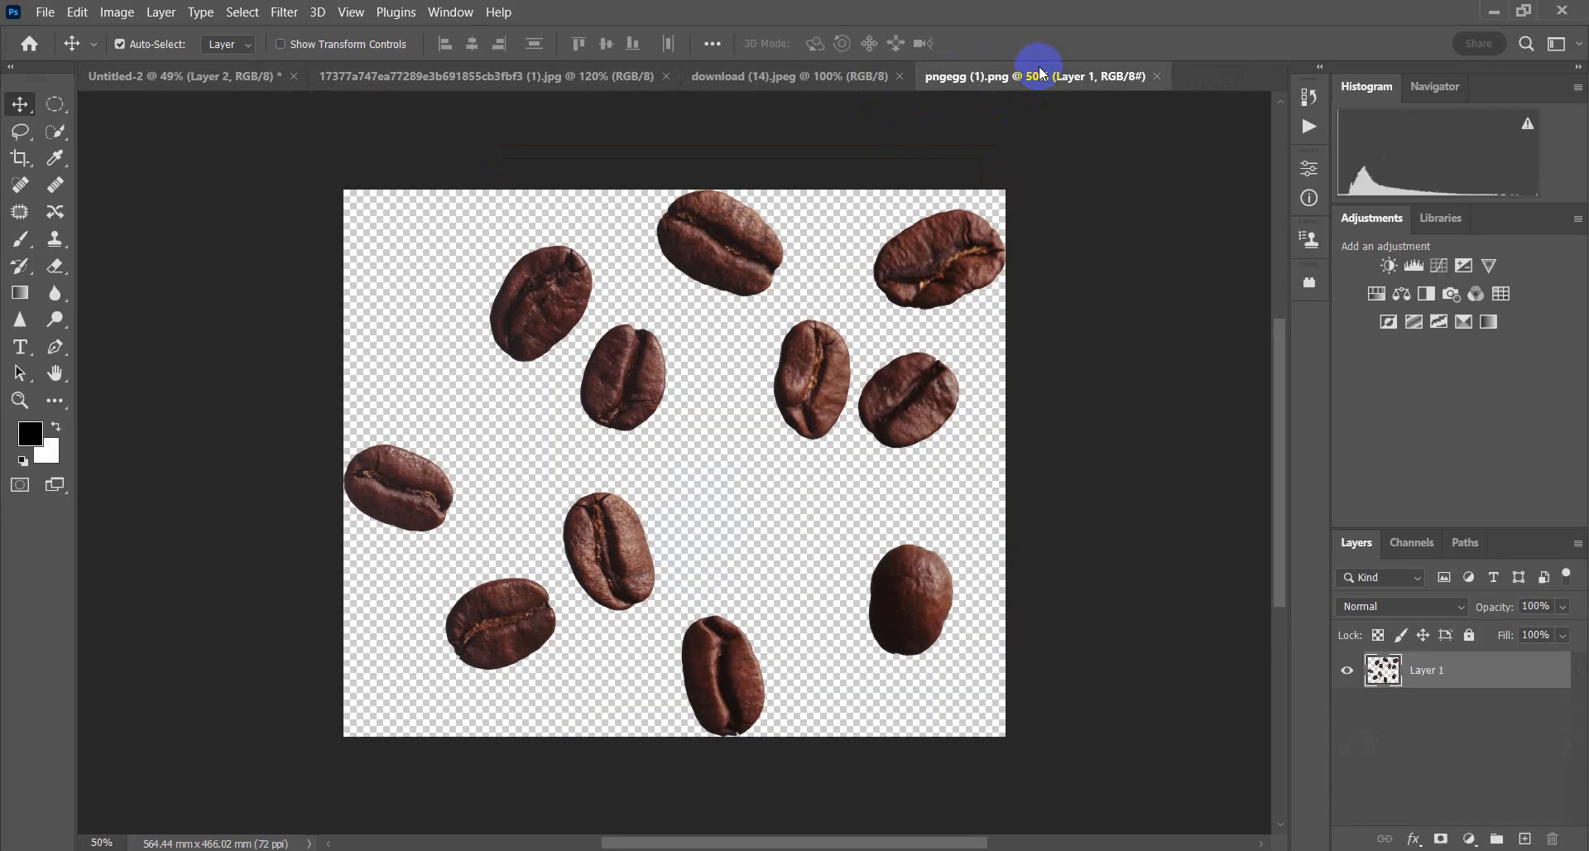
pyautogui.moveTo(721, 252); pyautogui.dragTo(331, 66)
pyautogui.moveTo(217, 66); pyautogui.dragTo(205, 80)
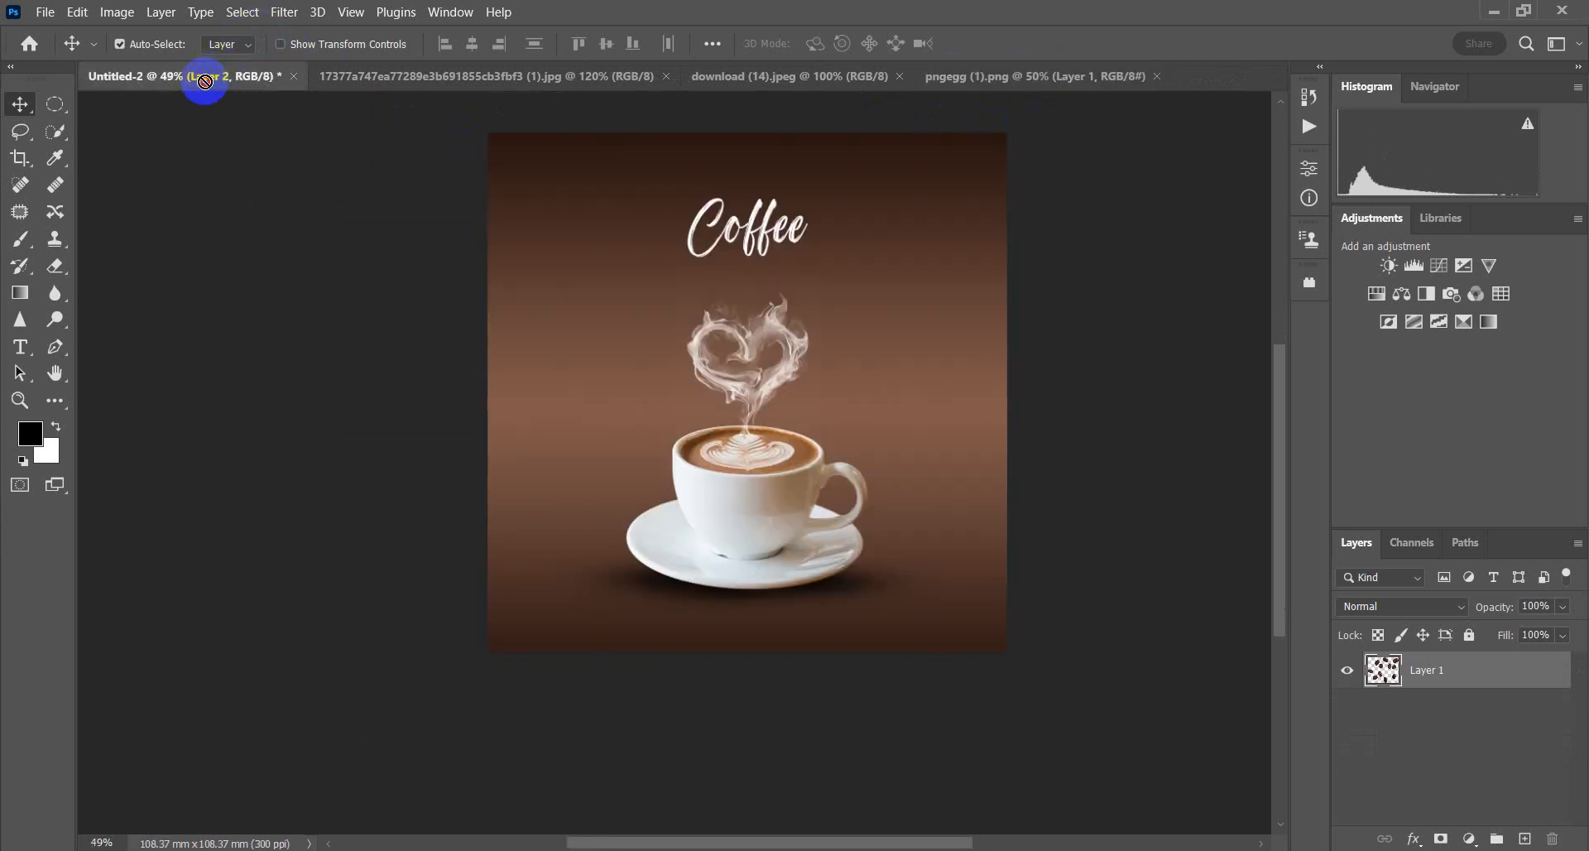
pyautogui.moveTo(828, 365); pyautogui.dragTo(830, 372)
pyautogui.scroll(-2, 793, 428)
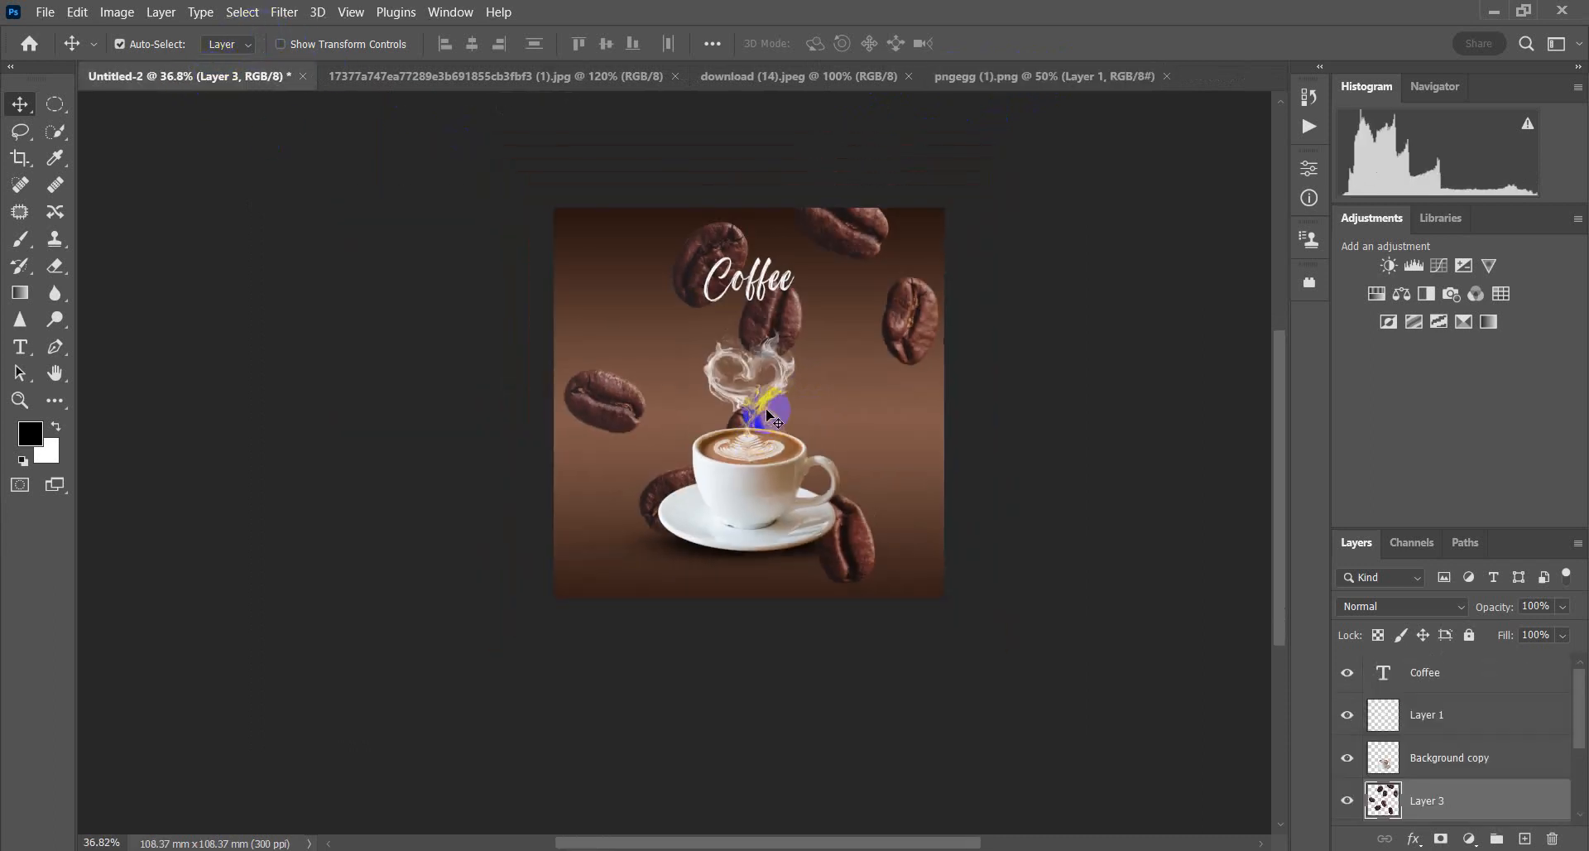
# Step: Scale the scattered beans layer to about 87% and position it across the gradient around the cup and title
pyautogui.moveTo(912, 310); pyautogui.dragTo(819, 337)
pyautogui.hotkey('ctrl', 't')
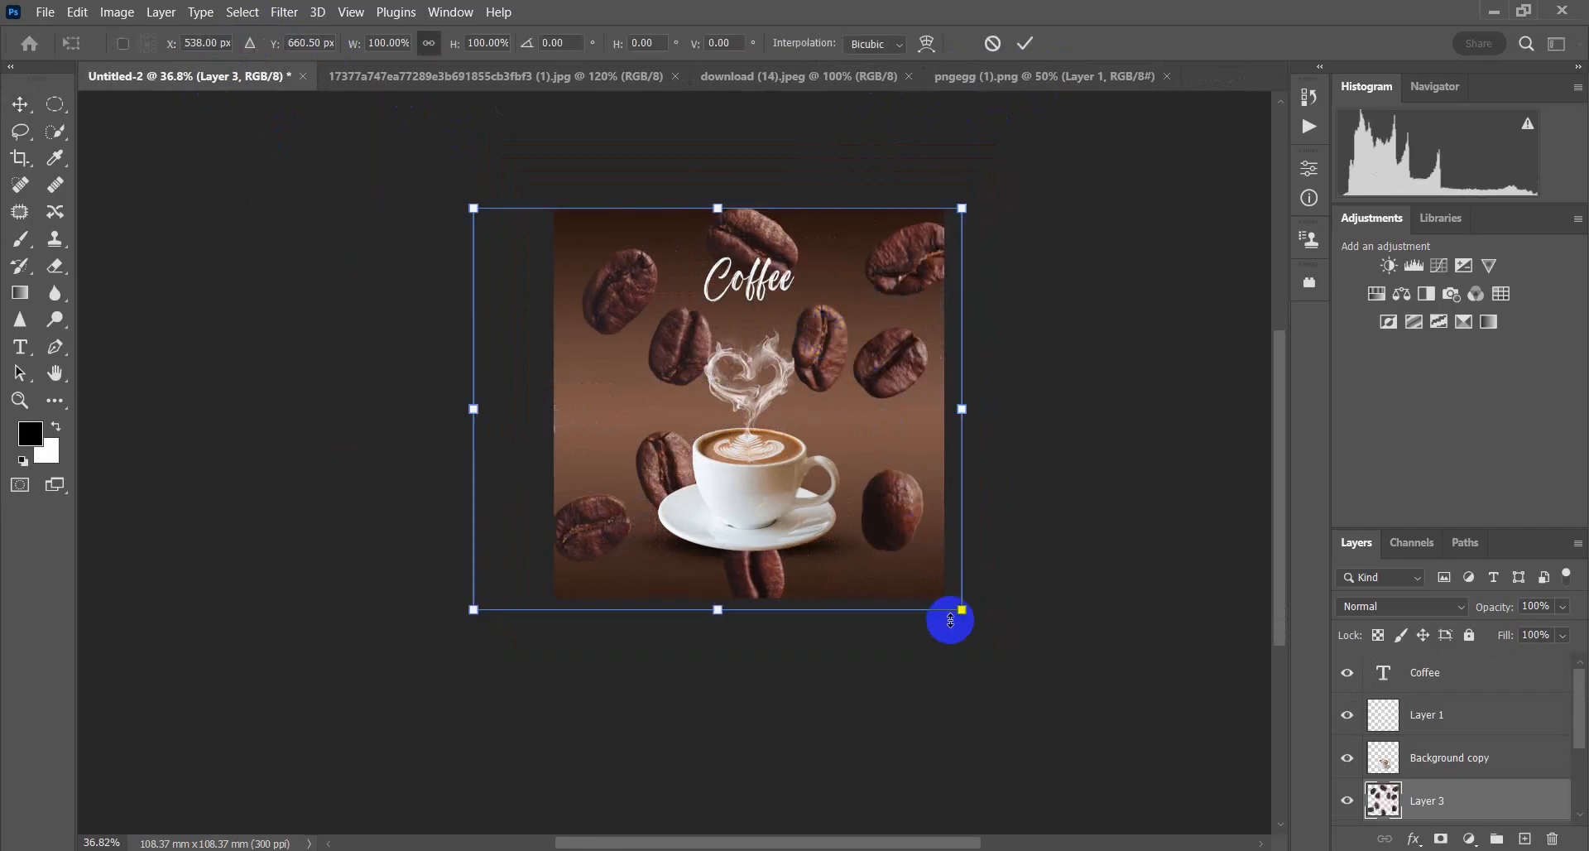
pyautogui.moveTo(960, 614); pyautogui.dragTo(927, 582)
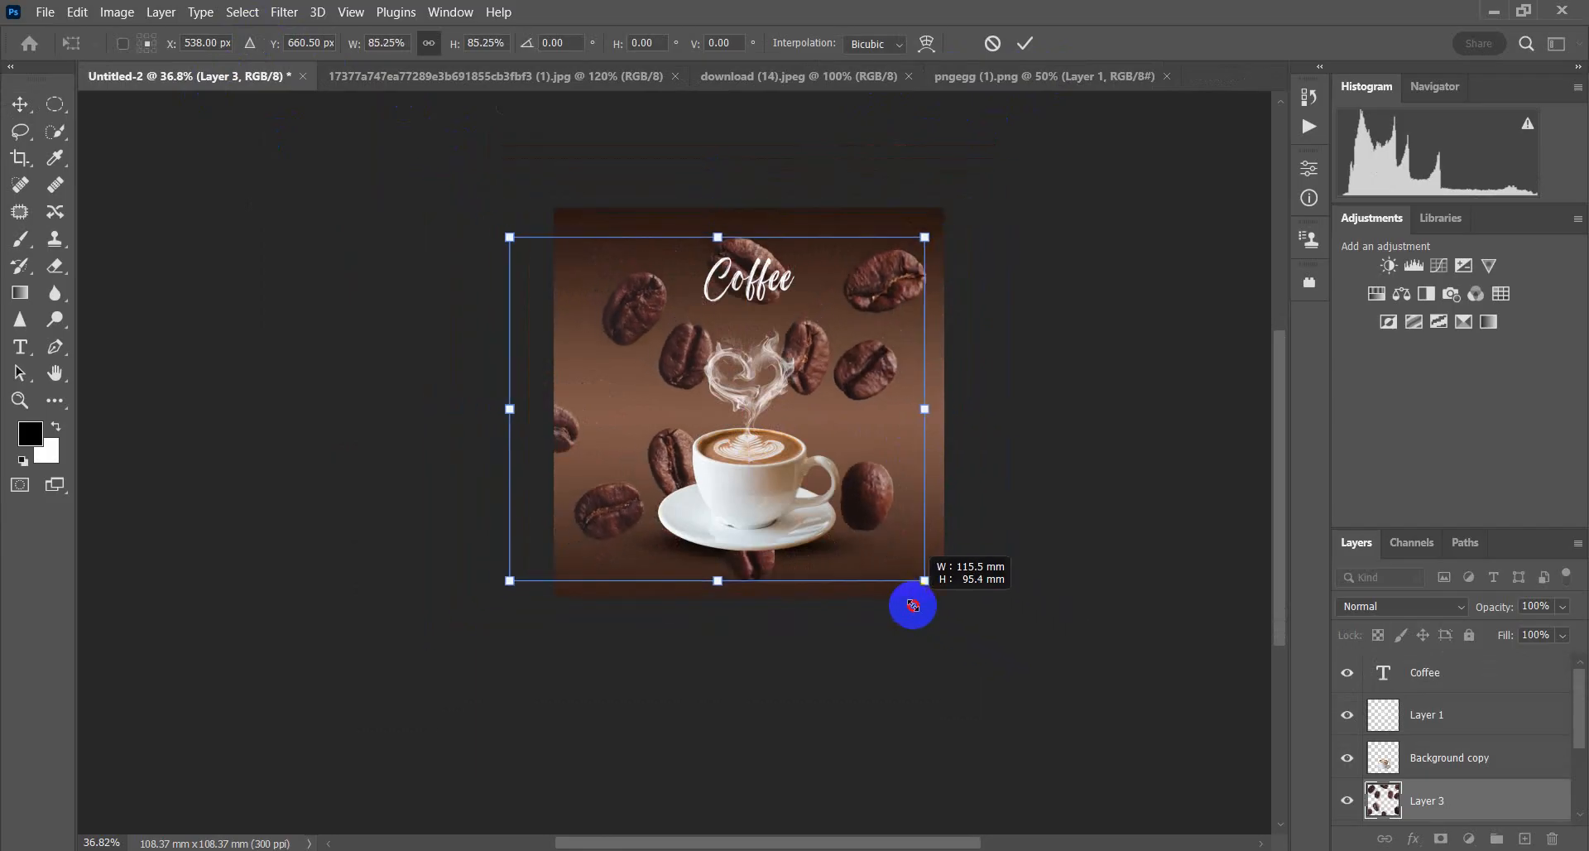
pyautogui.moveTo(895, 284); pyautogui.dragTo(923, 275)
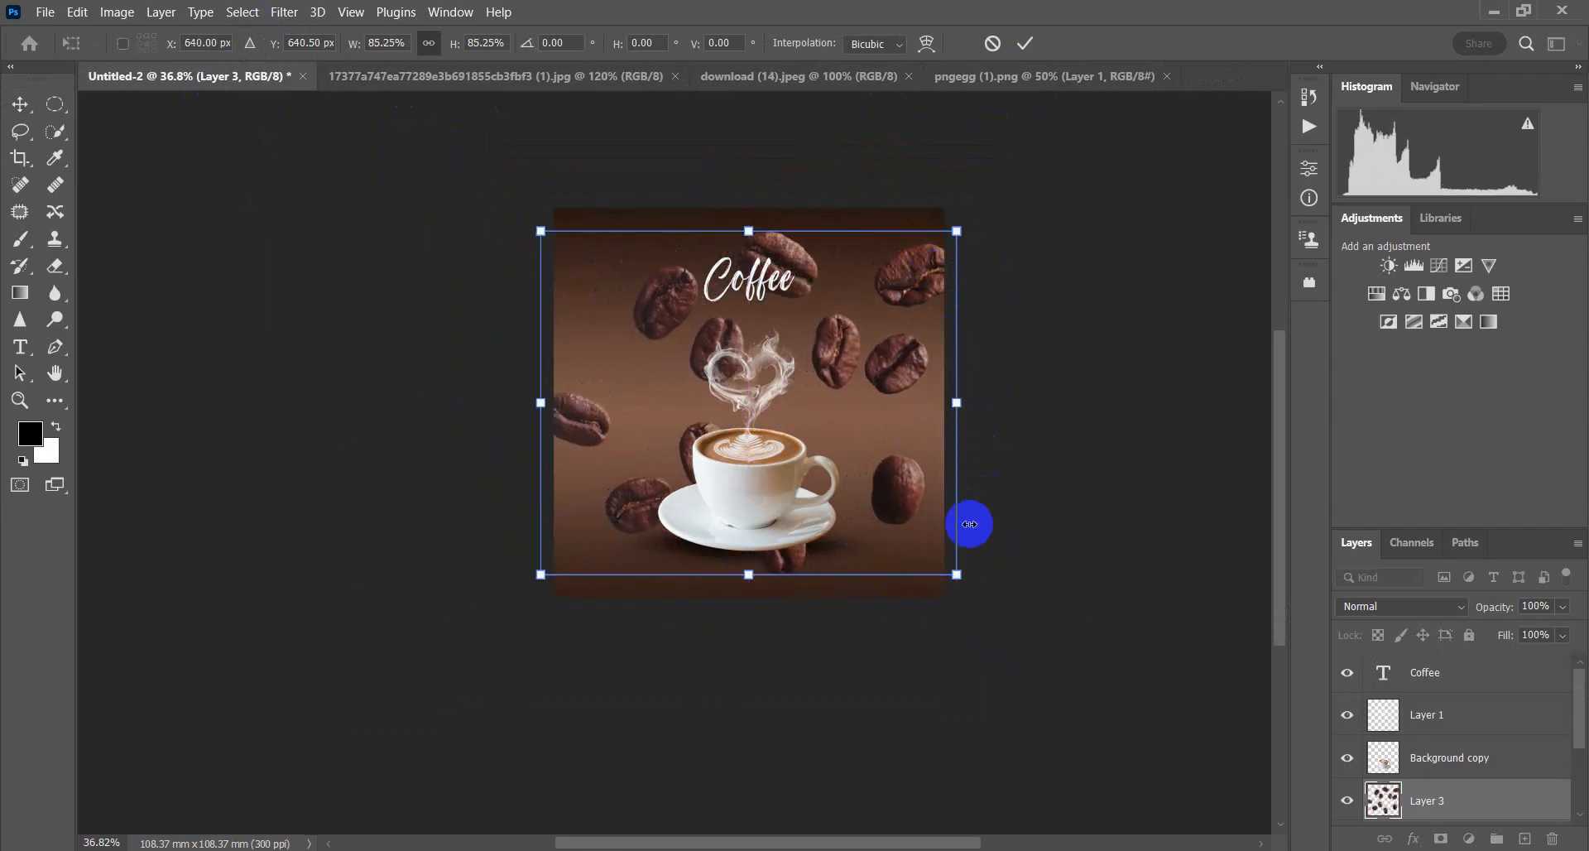
pyautogui.moveTo(960, 579); pyautogui.dragTo(915, 542)
pyautogui.moveTo(827, 343); pyautogui.dragTo(861, 355)
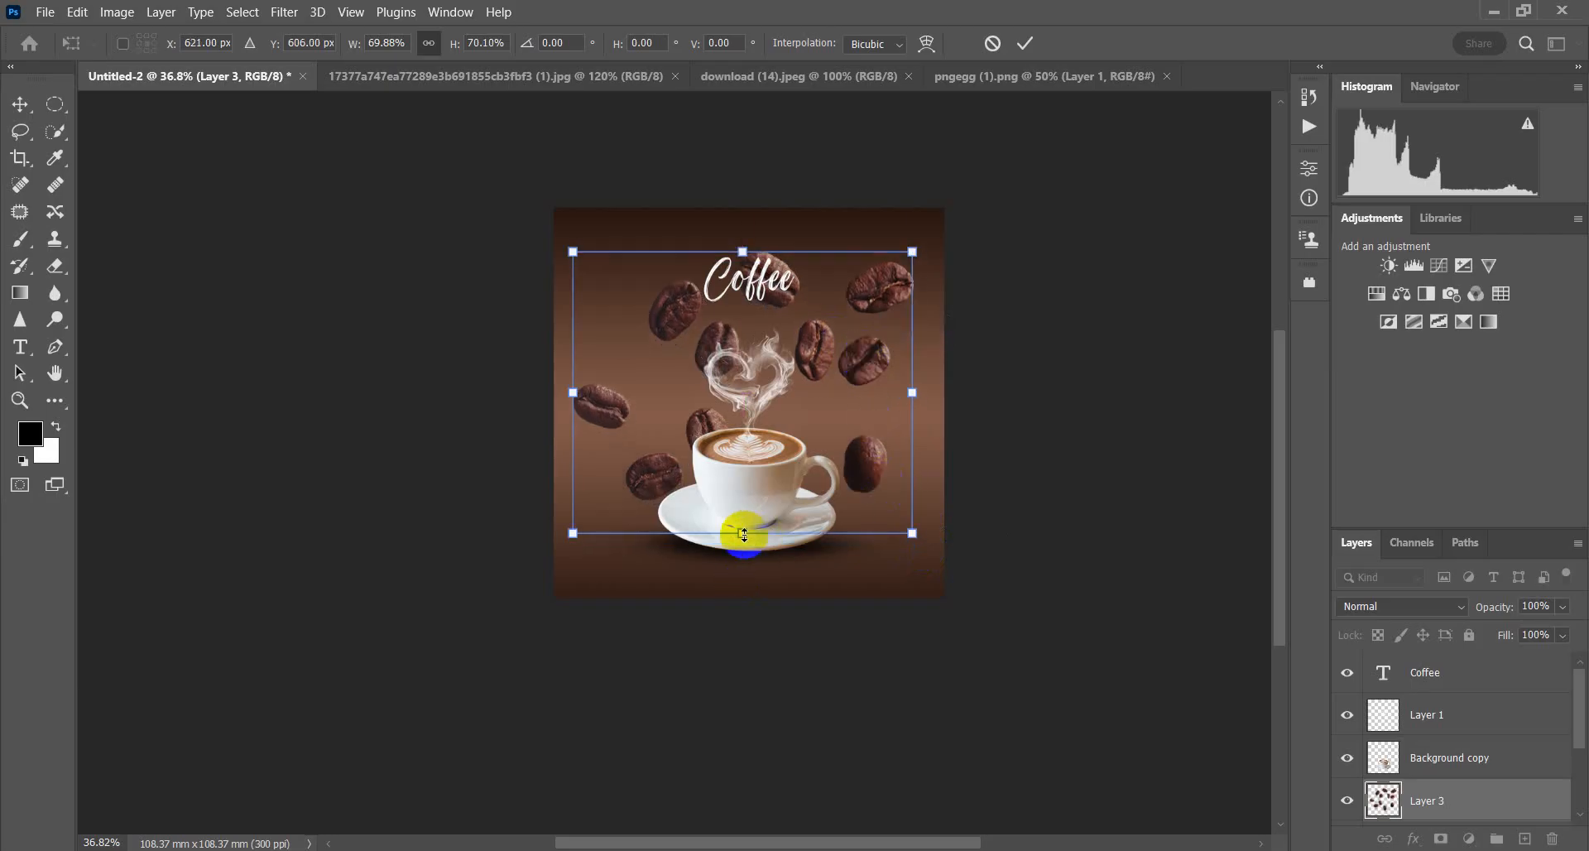
pyautogui.moveTo(871, 484); pyautogui.dragTo(877, 450)
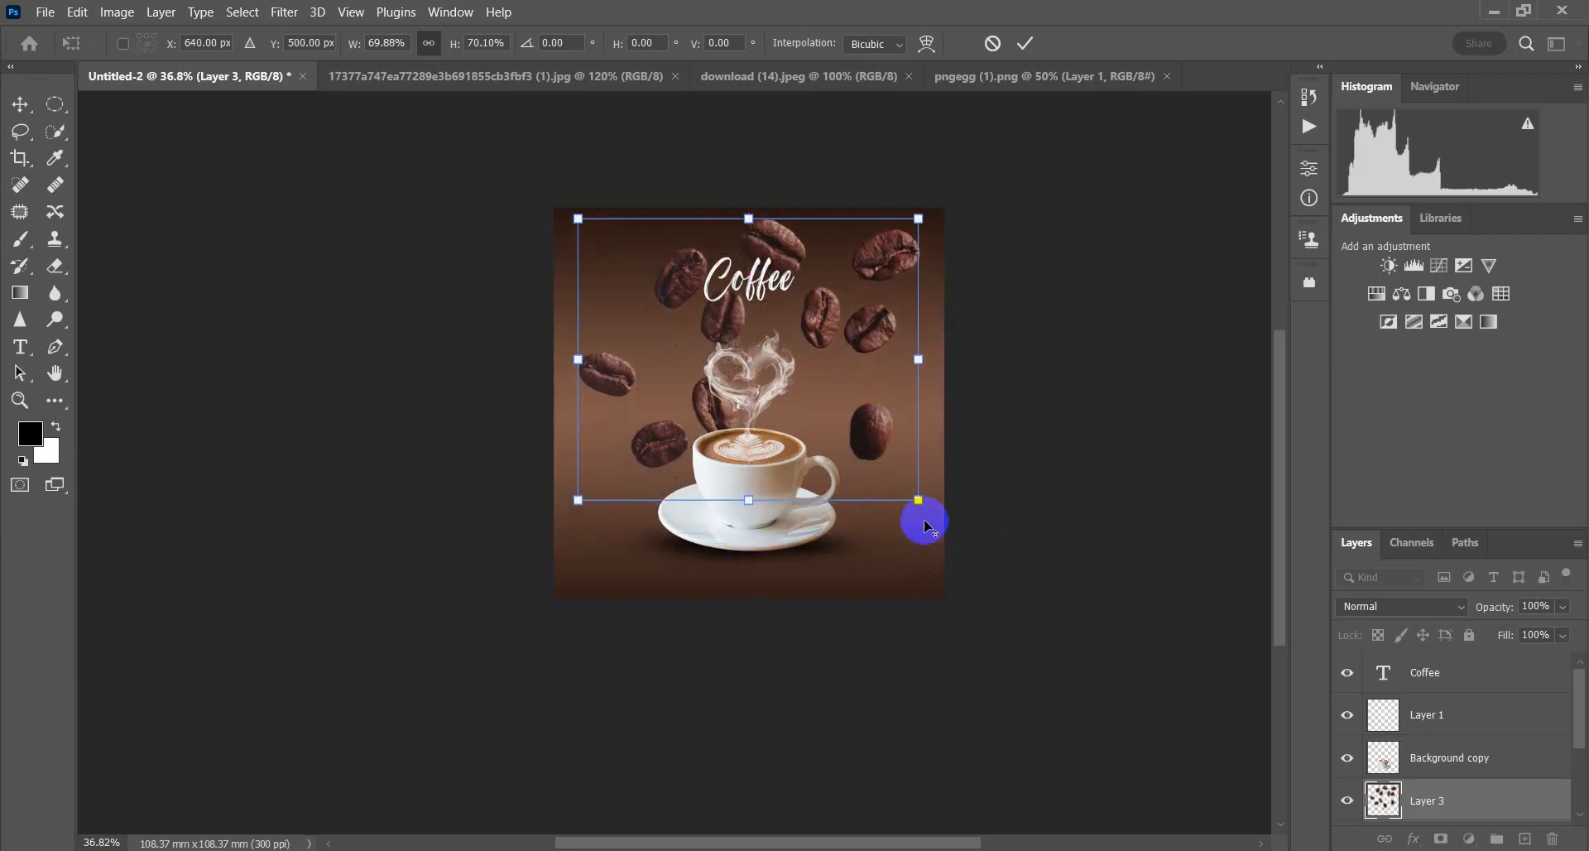
pyautogui.moveTo(923, 500); pyautogui.dragTo(958, 533)
pyautogui.moveTo(590, 528); pyautogui.dragTo(534, 570)
pyautogui.moveTo(794, 248); pyautogui.dragTo(778, 246)
pyautogui.click(1024, 45)
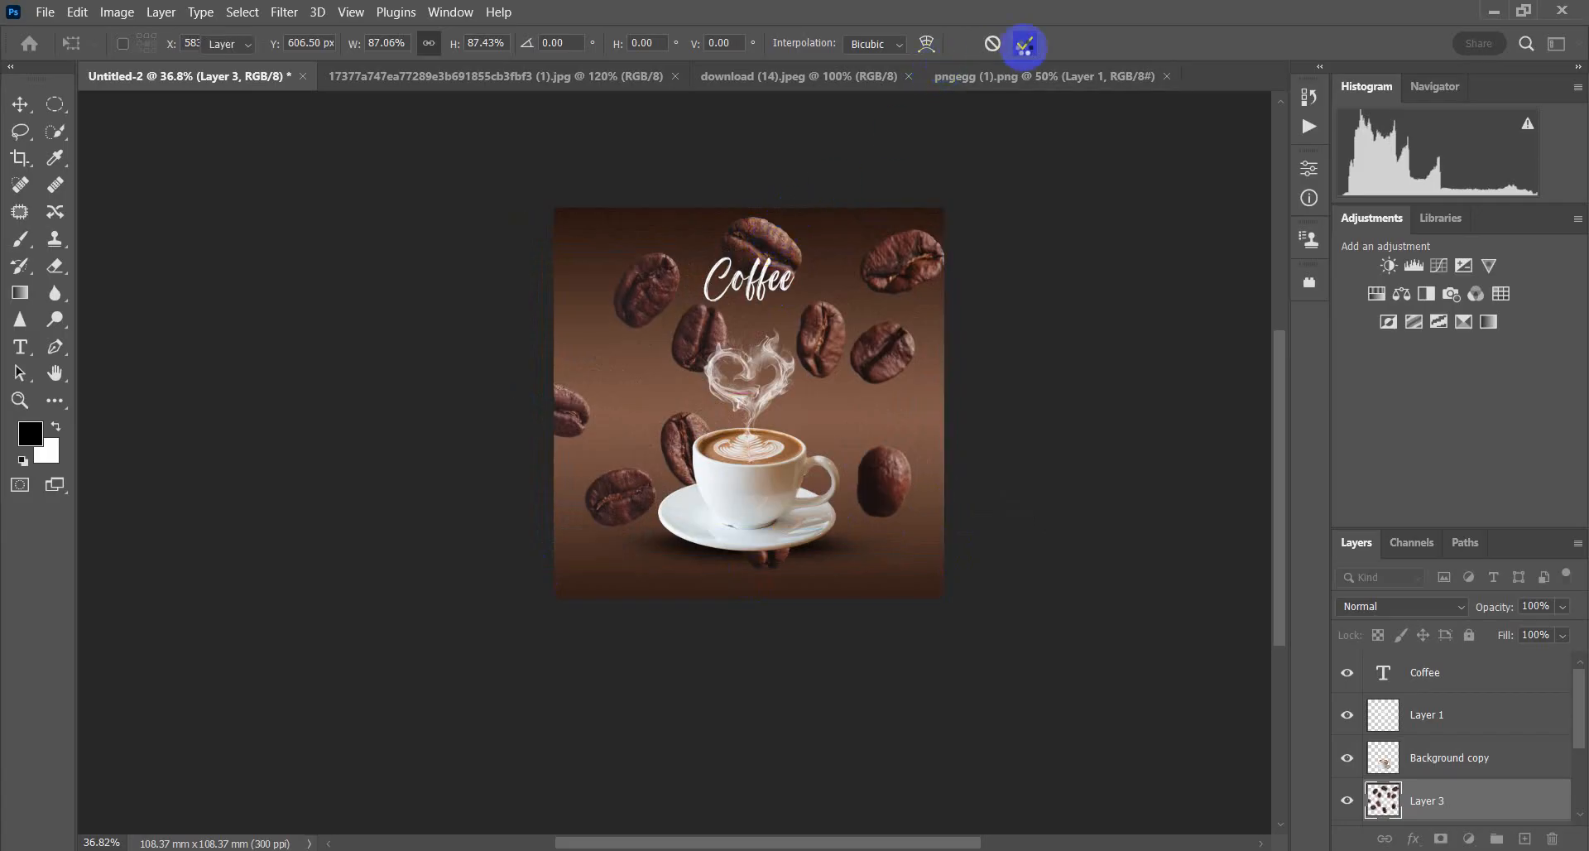
# Step: Apply a Gaussian Blur with a radius of 9.2 pixels to the scattered beans layer
pyautogui.click(284, 11)
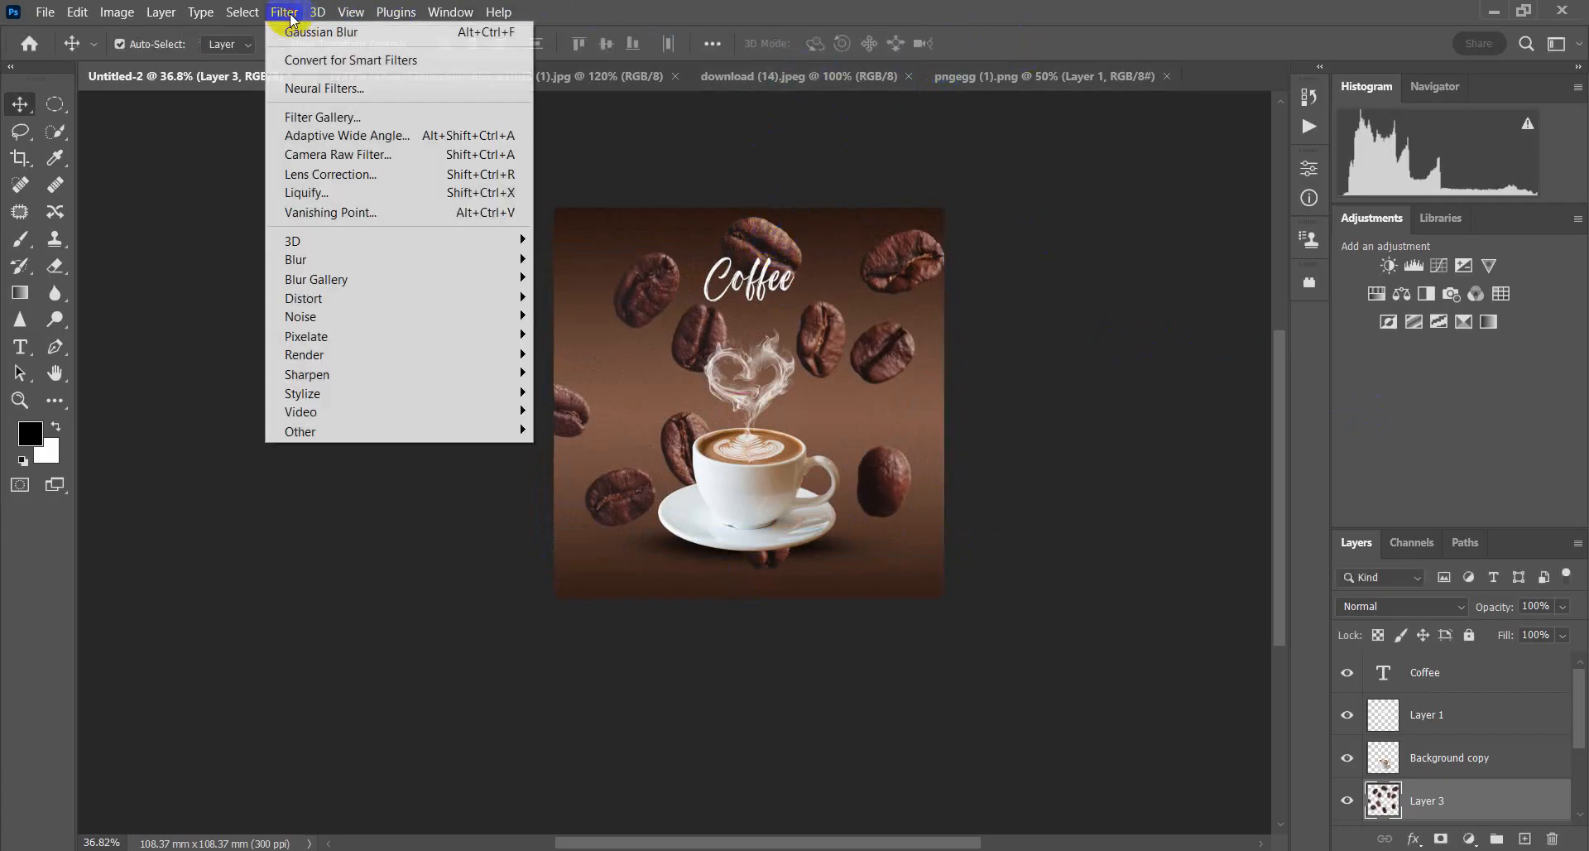
pyautogui.moveTo(291, 259)
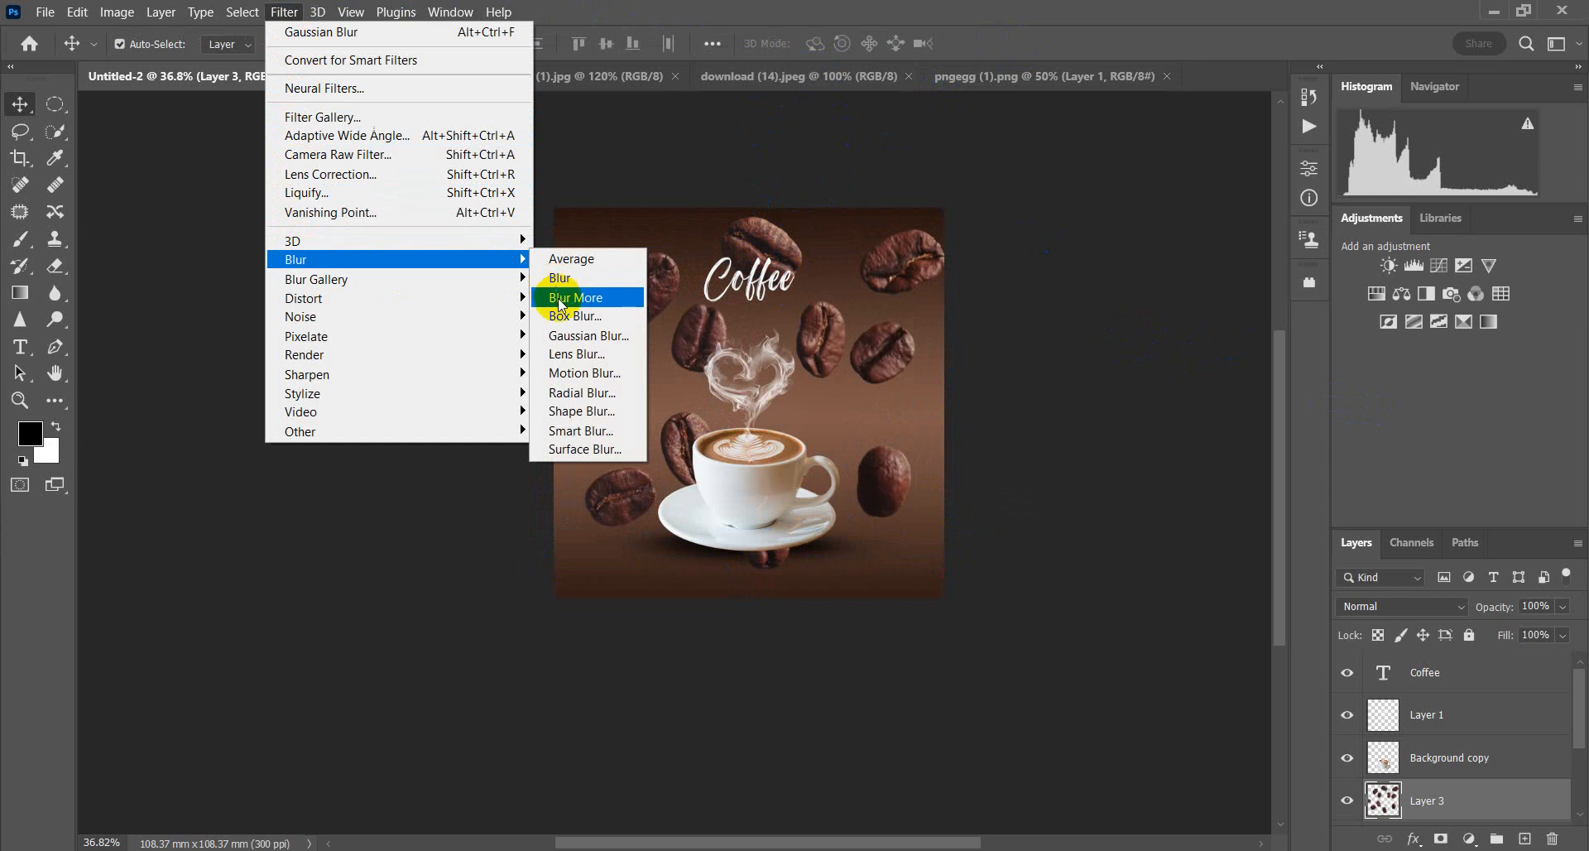
pyautogui.click(585, 336)
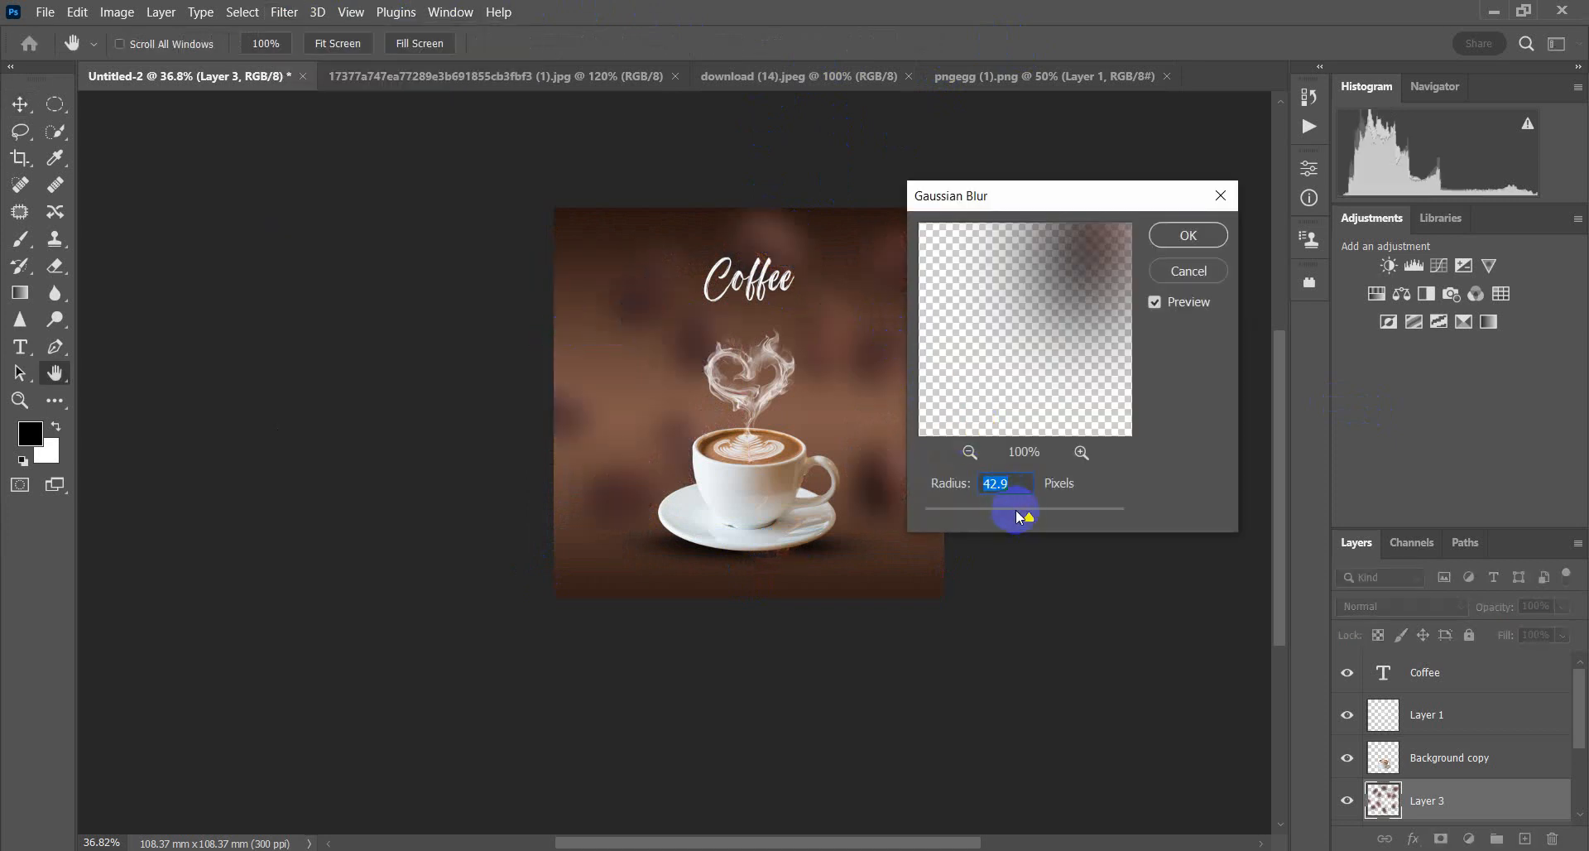
pyautogui.moveTo(975, 517); pyautogui.dragTo(975, 517)
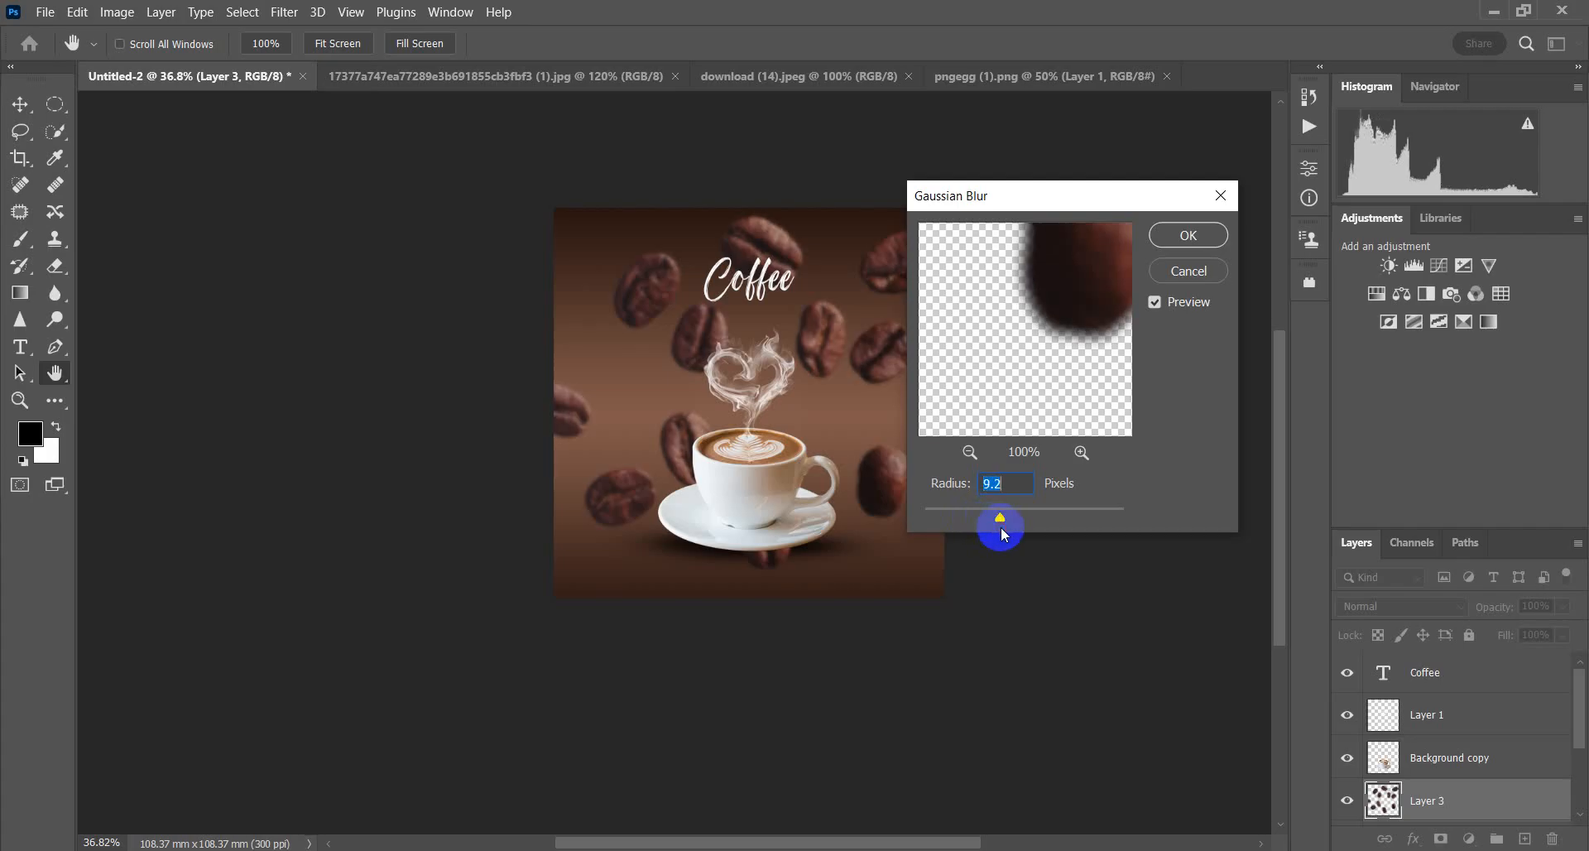
pyautogui.click(1187, 238)
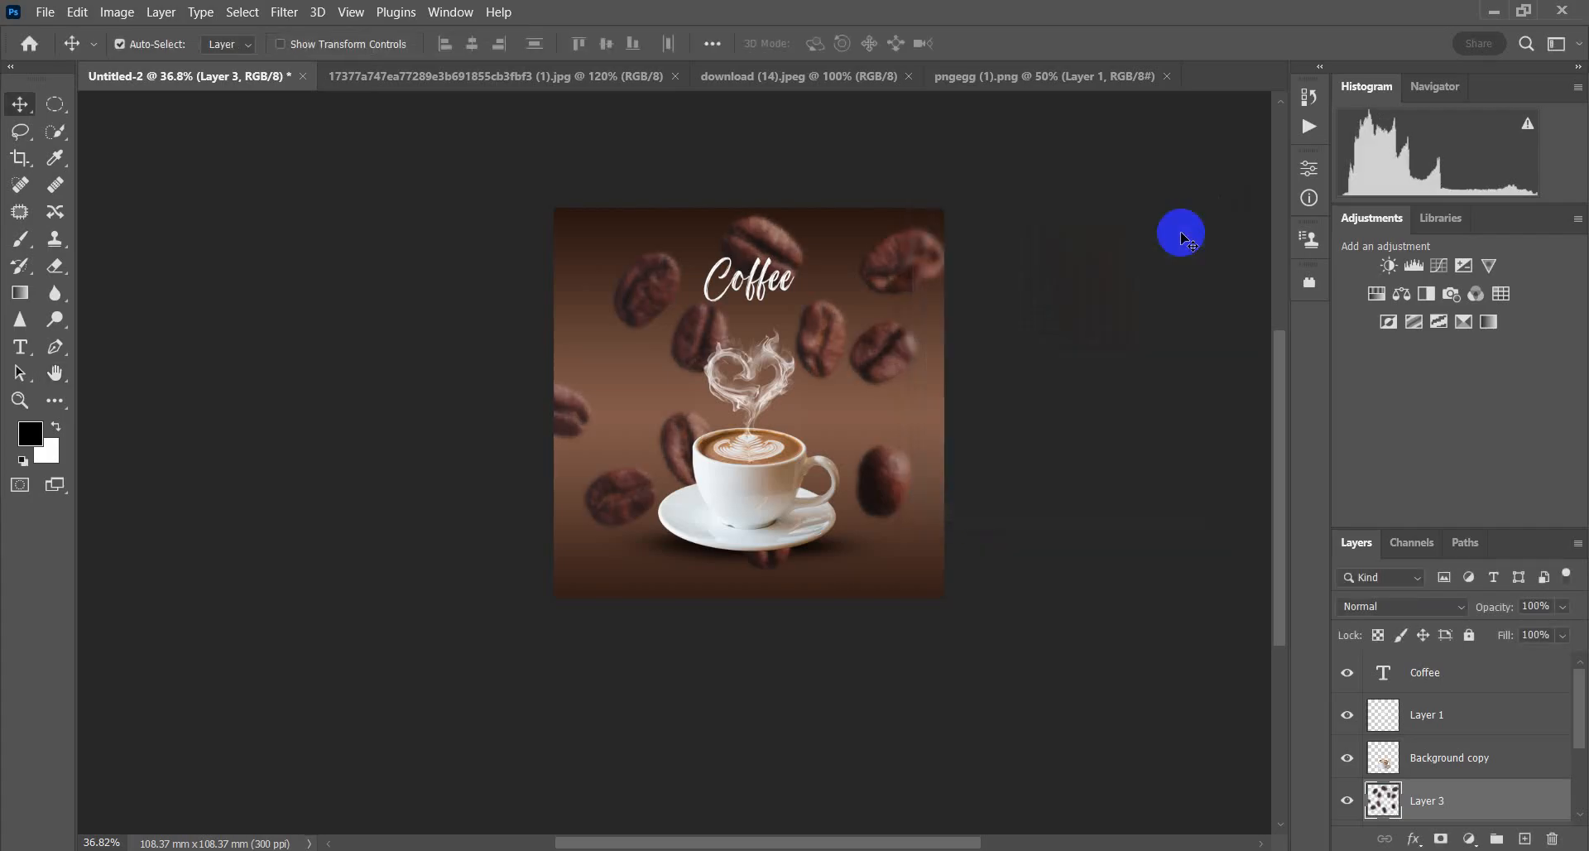
pyautogui.moveTo(1480, 802); pyautogui.dragTo(1523, 836)
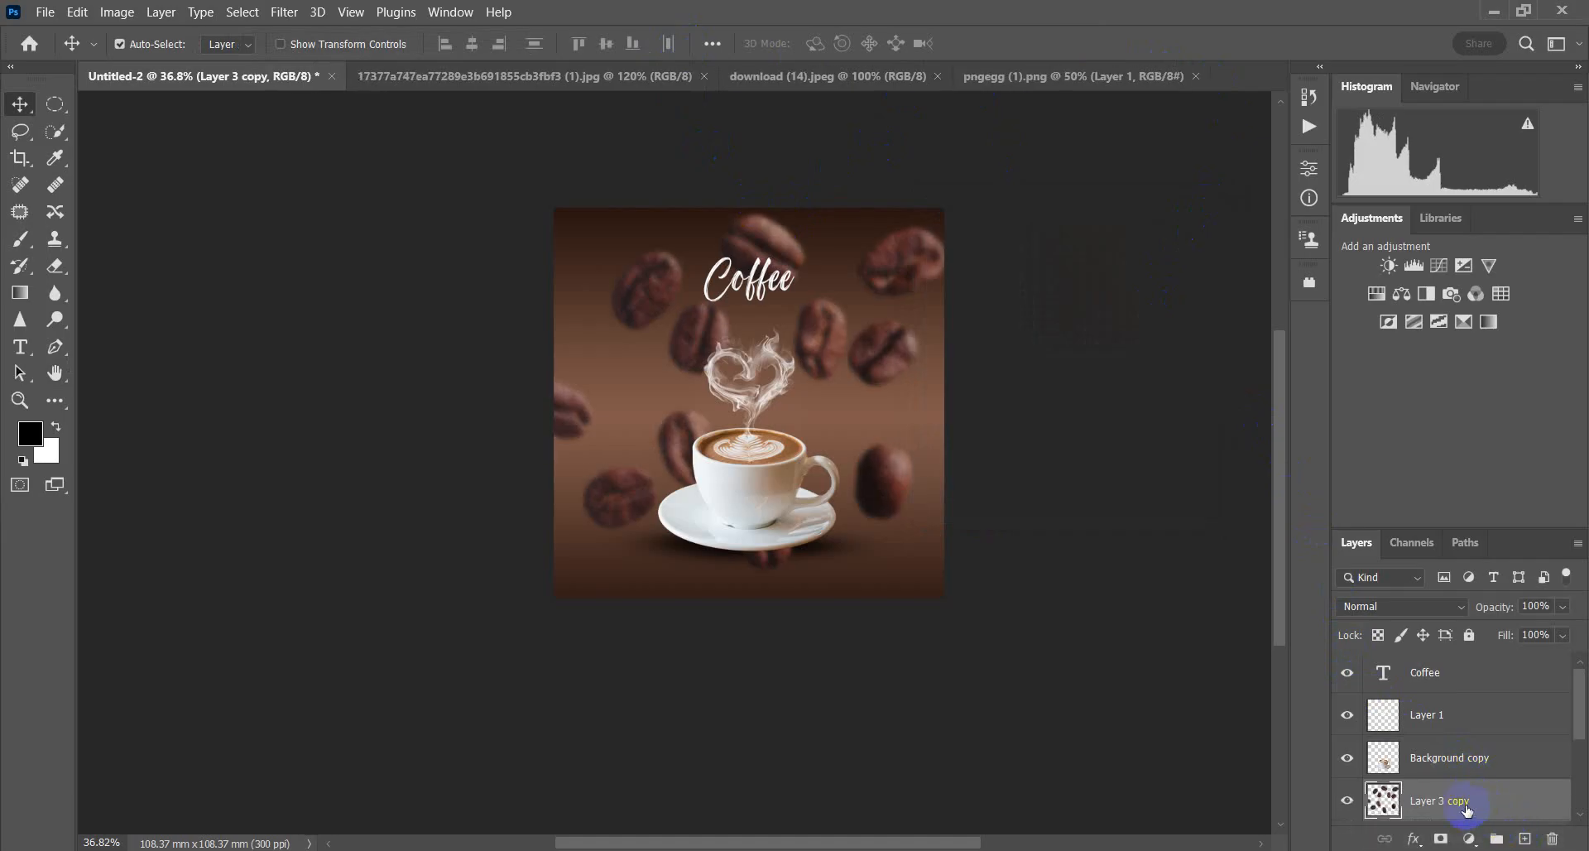
pyautogui.hotkey('ctrl', 'z')
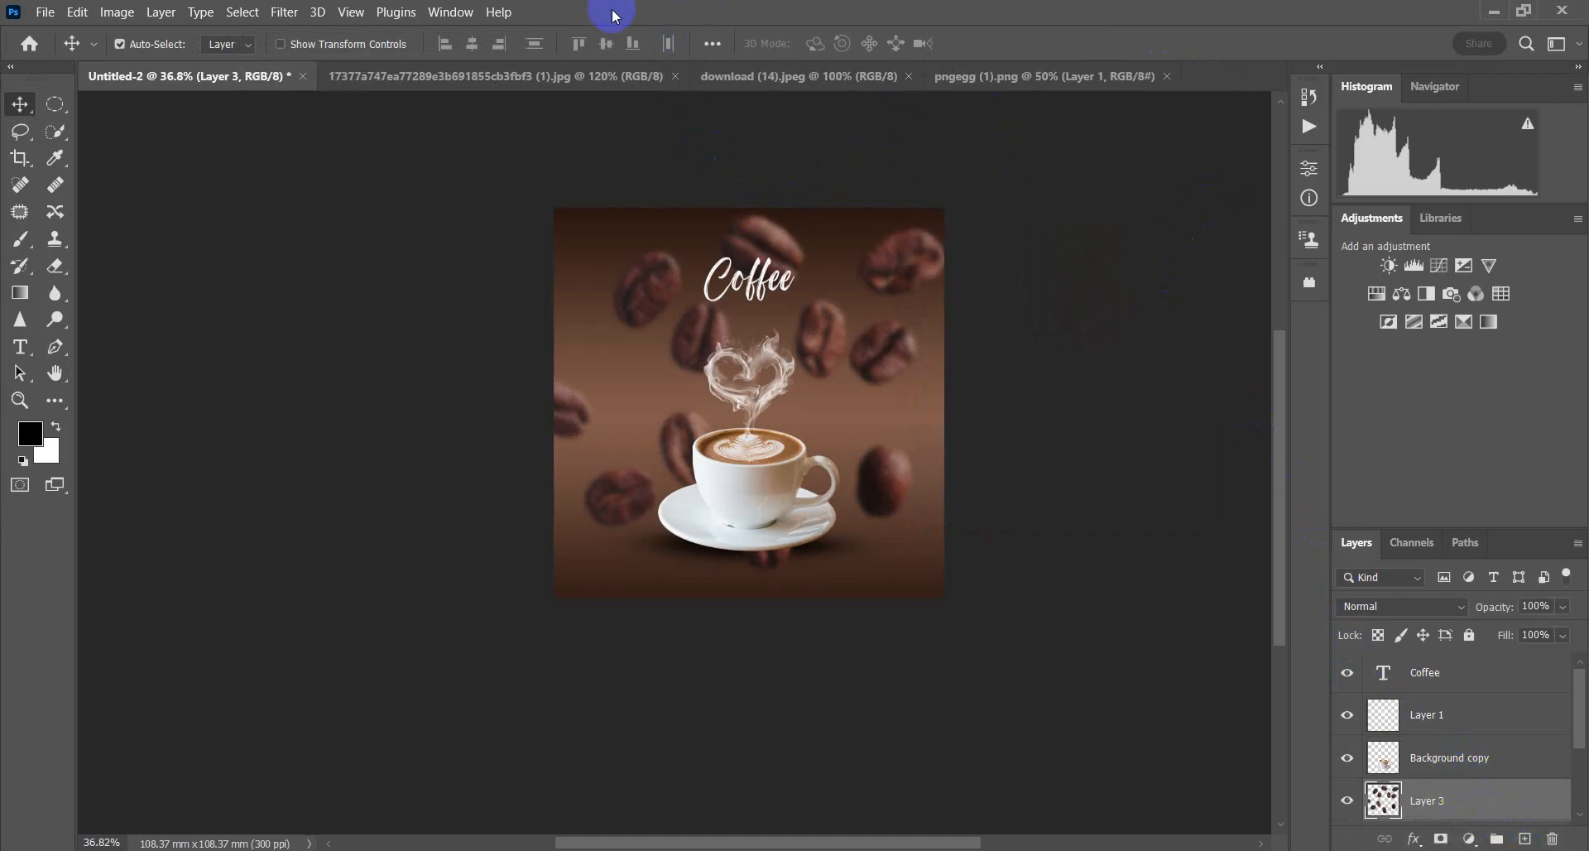
# Step: Select the upper-right bean in pngegg (1).png with Quick Selection and copy it into Untitled-2
pyautogui.click(782, 75)
pyautogui.click(1030, 75)
pyautogui.moveTo(898, 259); pyautogui.dragTo(786, 305)
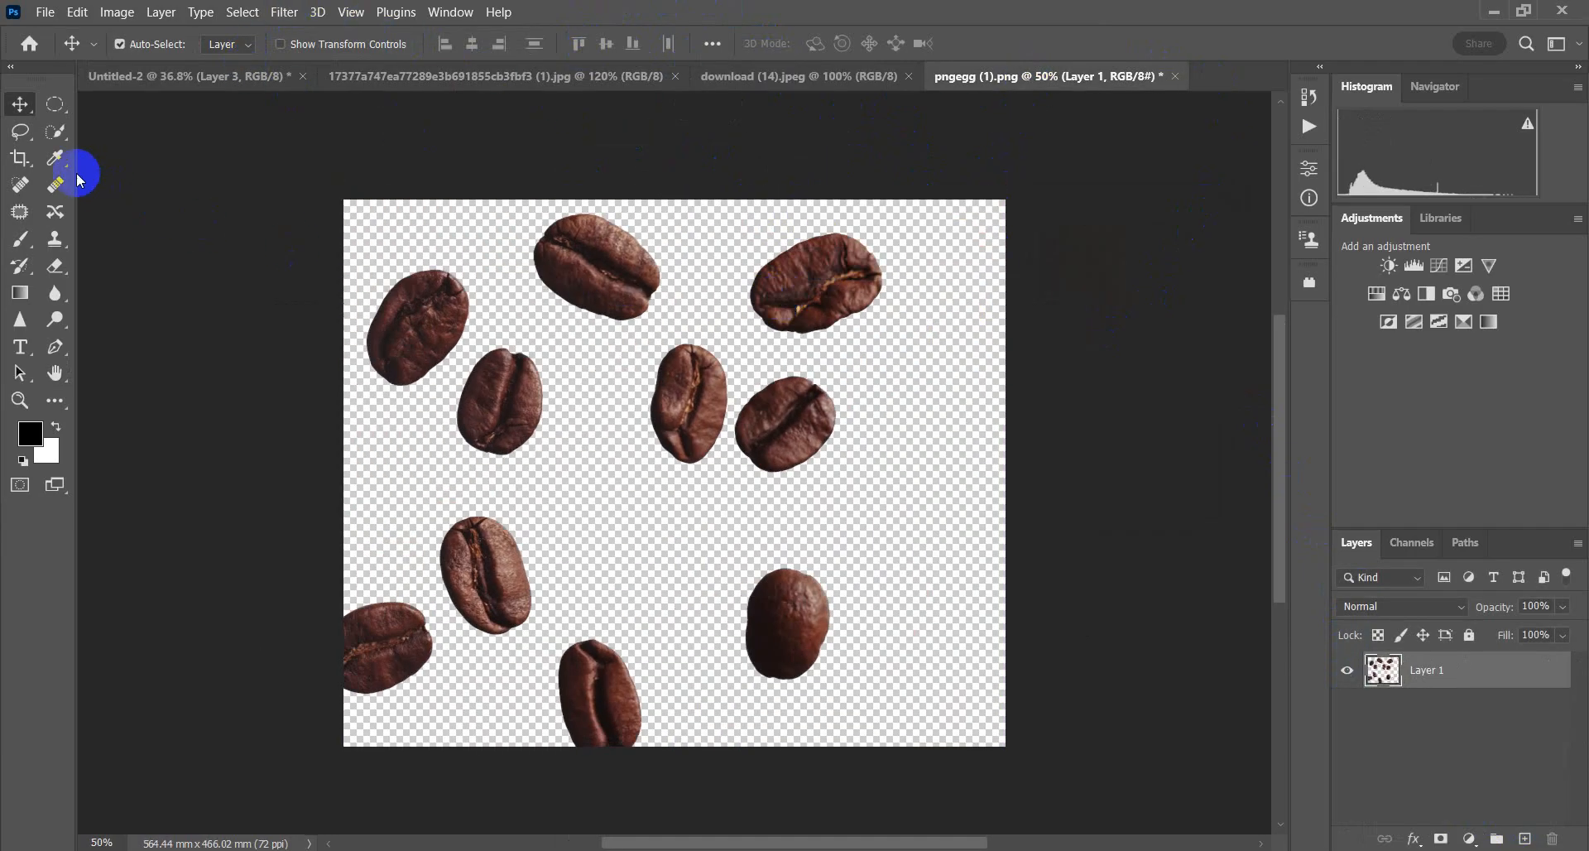
pyautogui.click(58, 134)
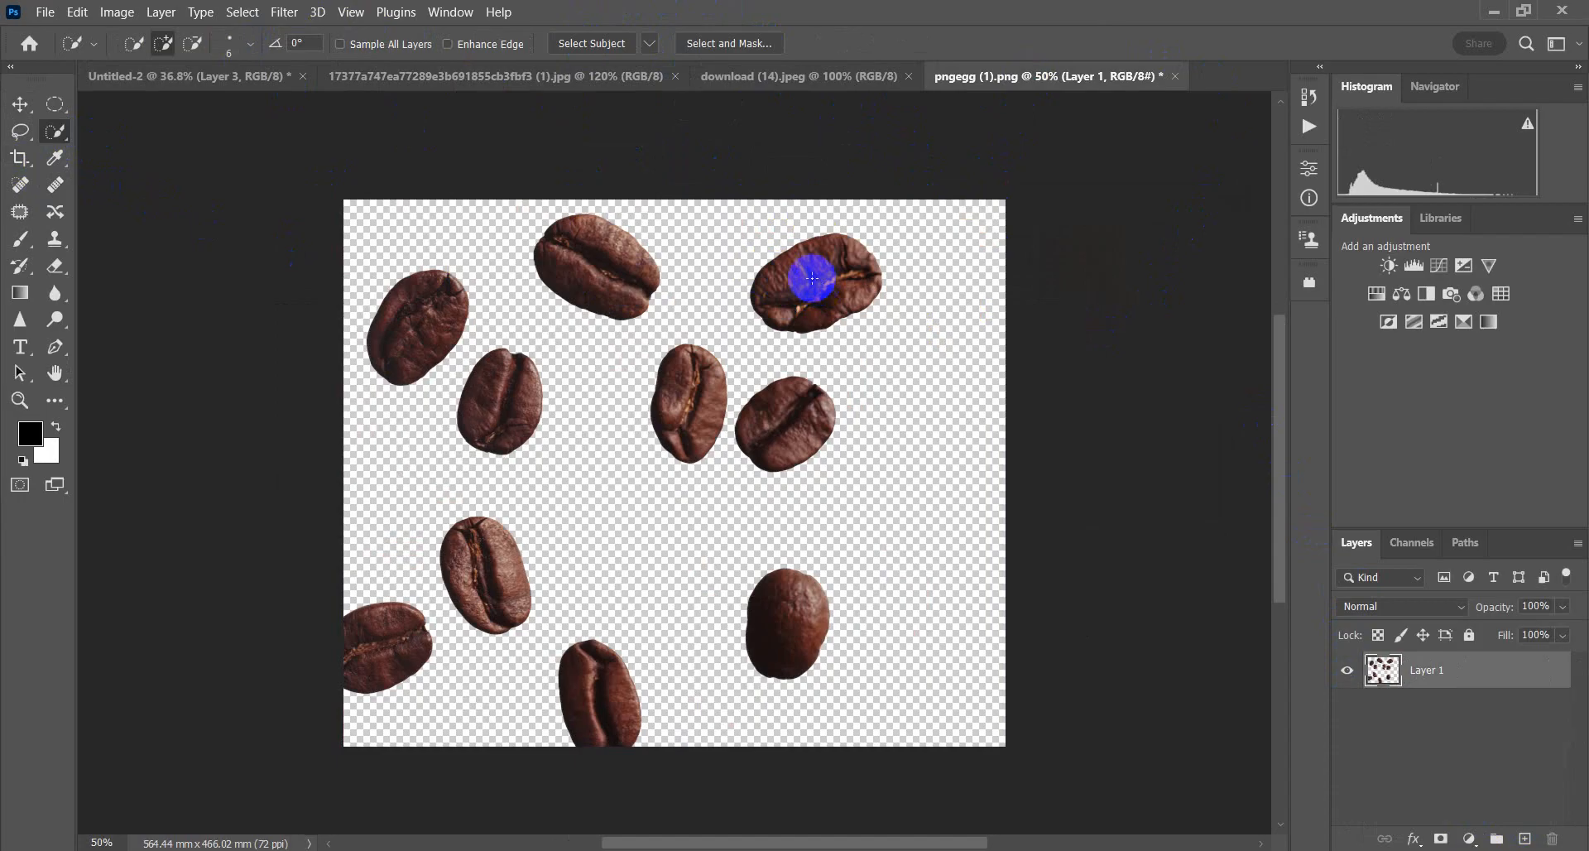
pyautogui.moveTo(777, 264)
pyautogui.mouseDown()
pyautogui.moveTo(884, 306)
pyautogui.moveTo(758, 303)
pyautogui.mouseUp()
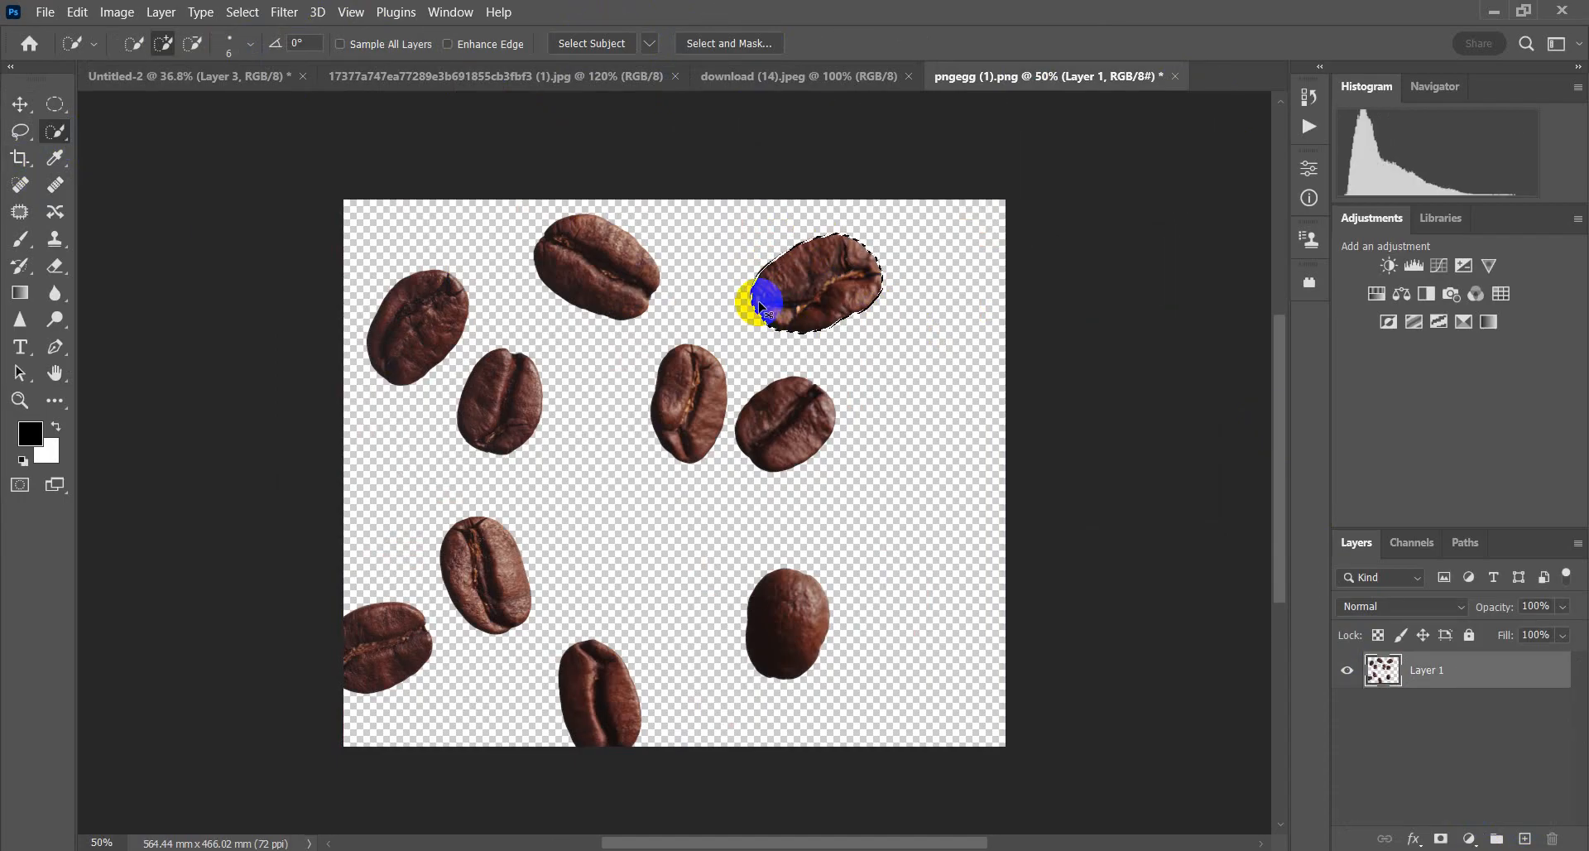
pyautogui.click(214, 75)
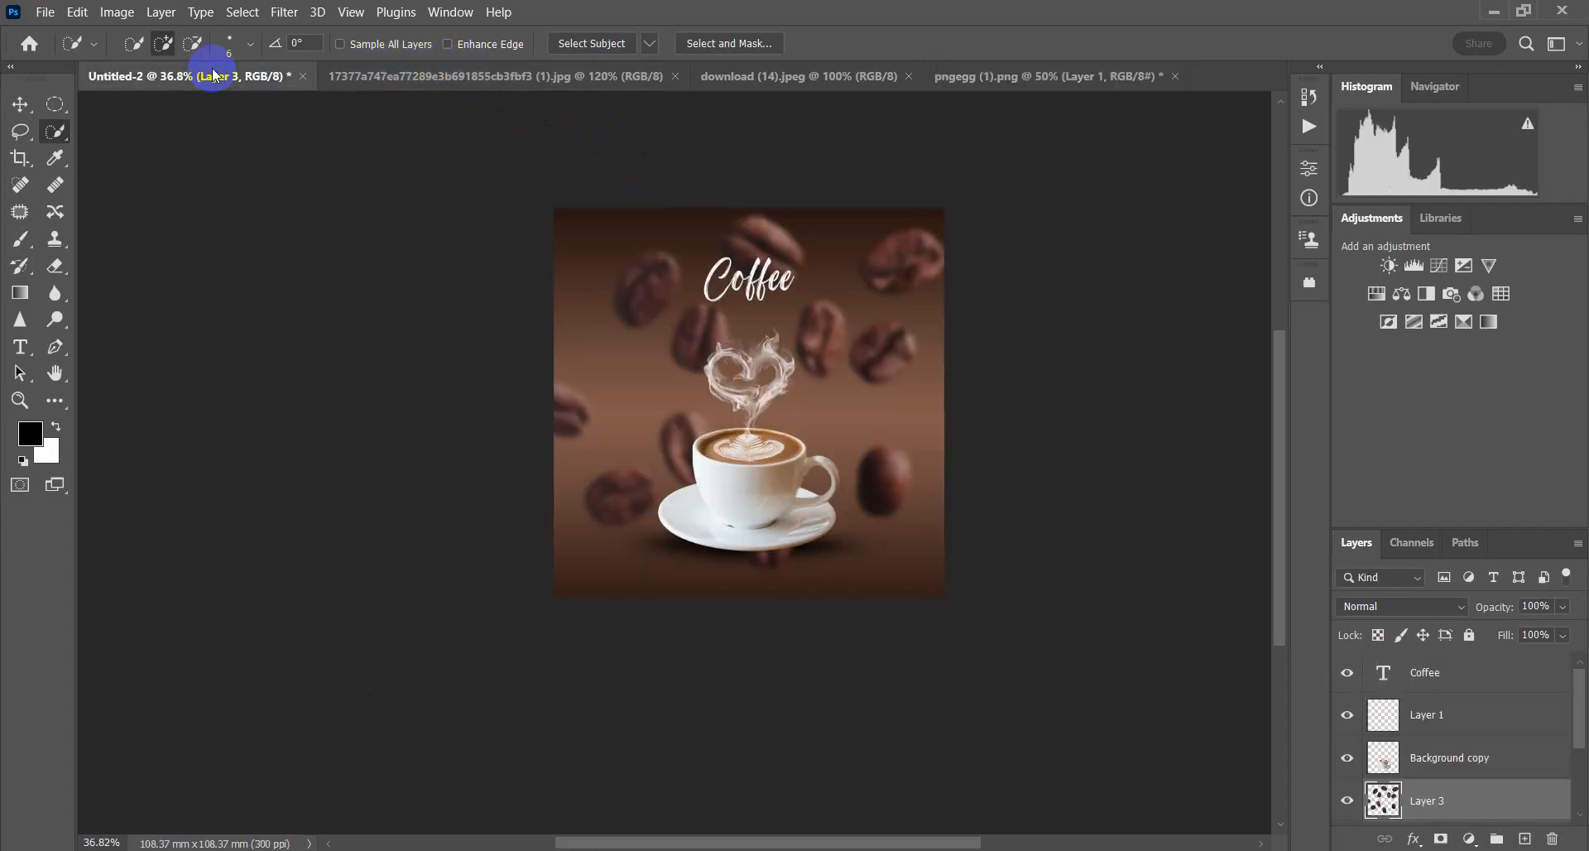
pyautogui.hotkey('ctrl', 'v')
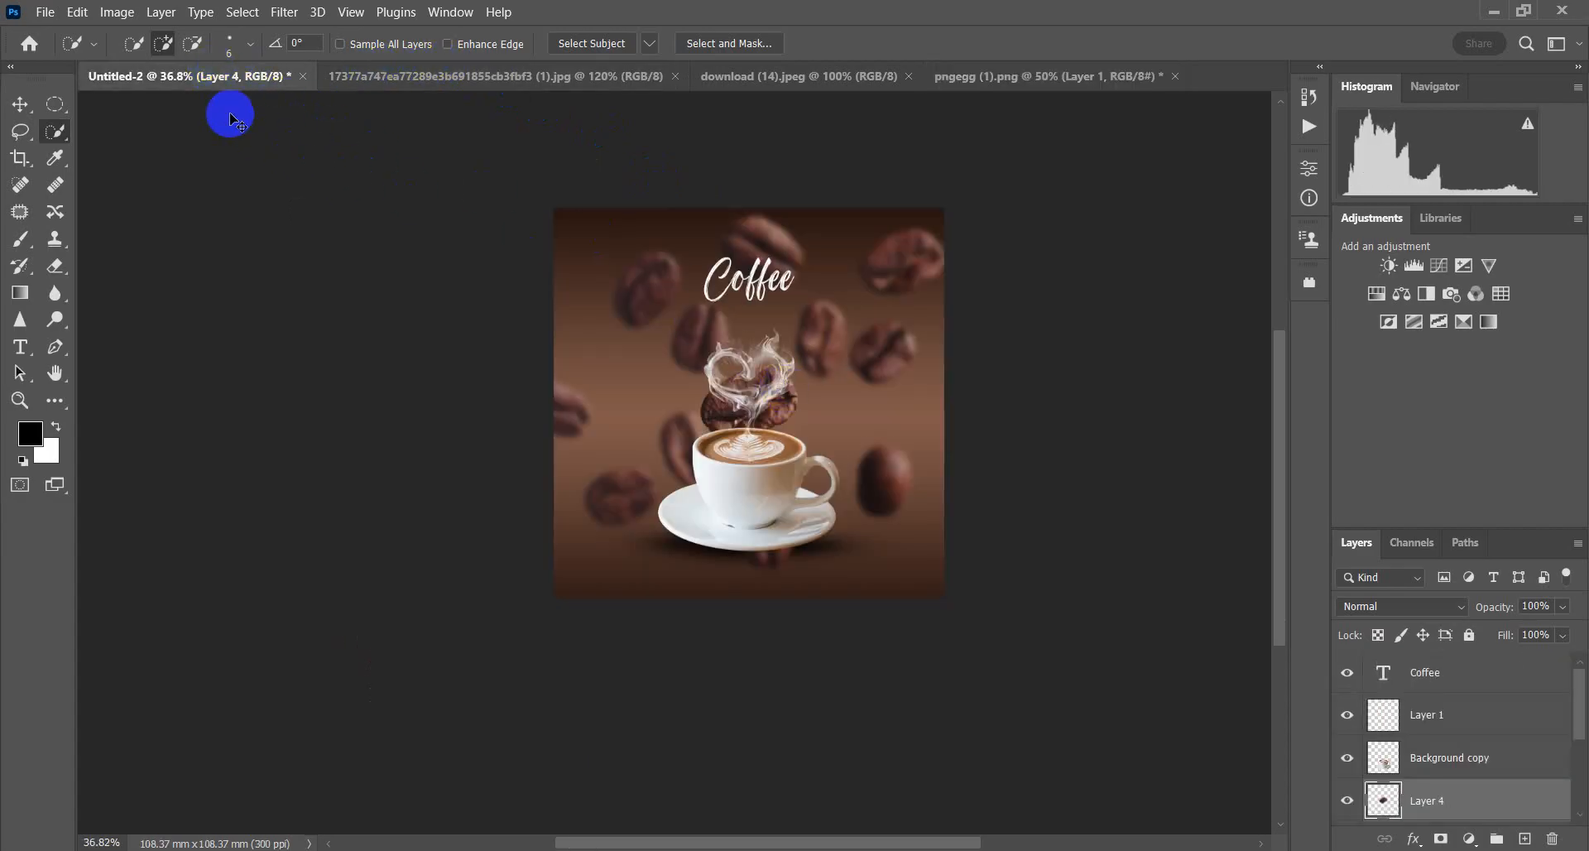
# Step: Scale the sharp bean to 81.25%, place it left of the smoke heart, and put a duplicate at the saucer's lower right
pyautogui.hotkey('ctrl', 't')
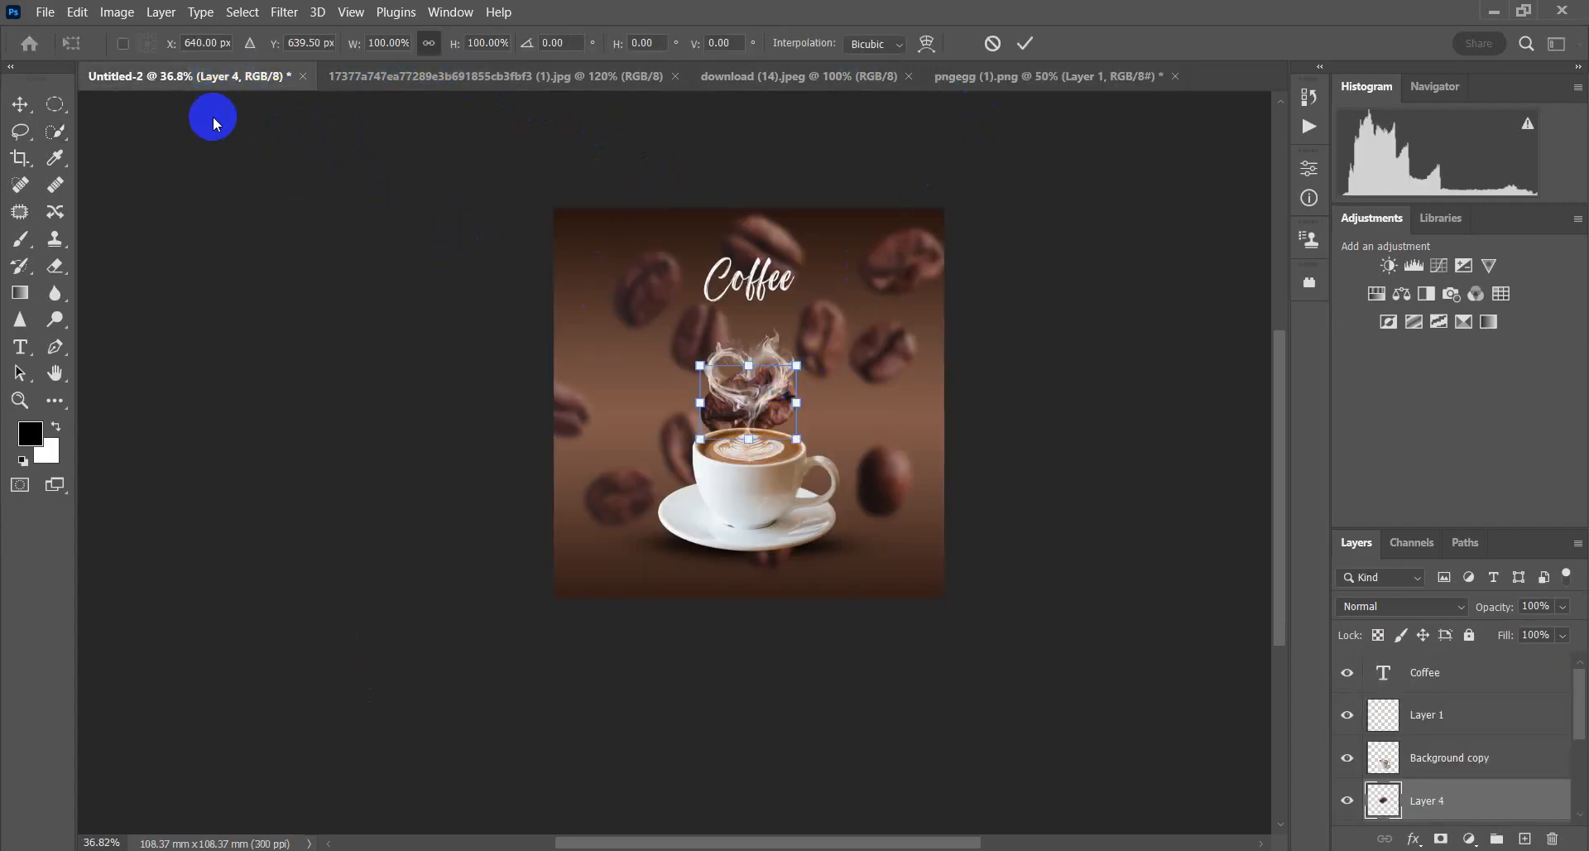
pyautogui.click(31, 112)
pyautogui.moveTo(743, 411); pyautogui.dragTo(859, 482)
pyautogui.hotkey('ctrl', 't')
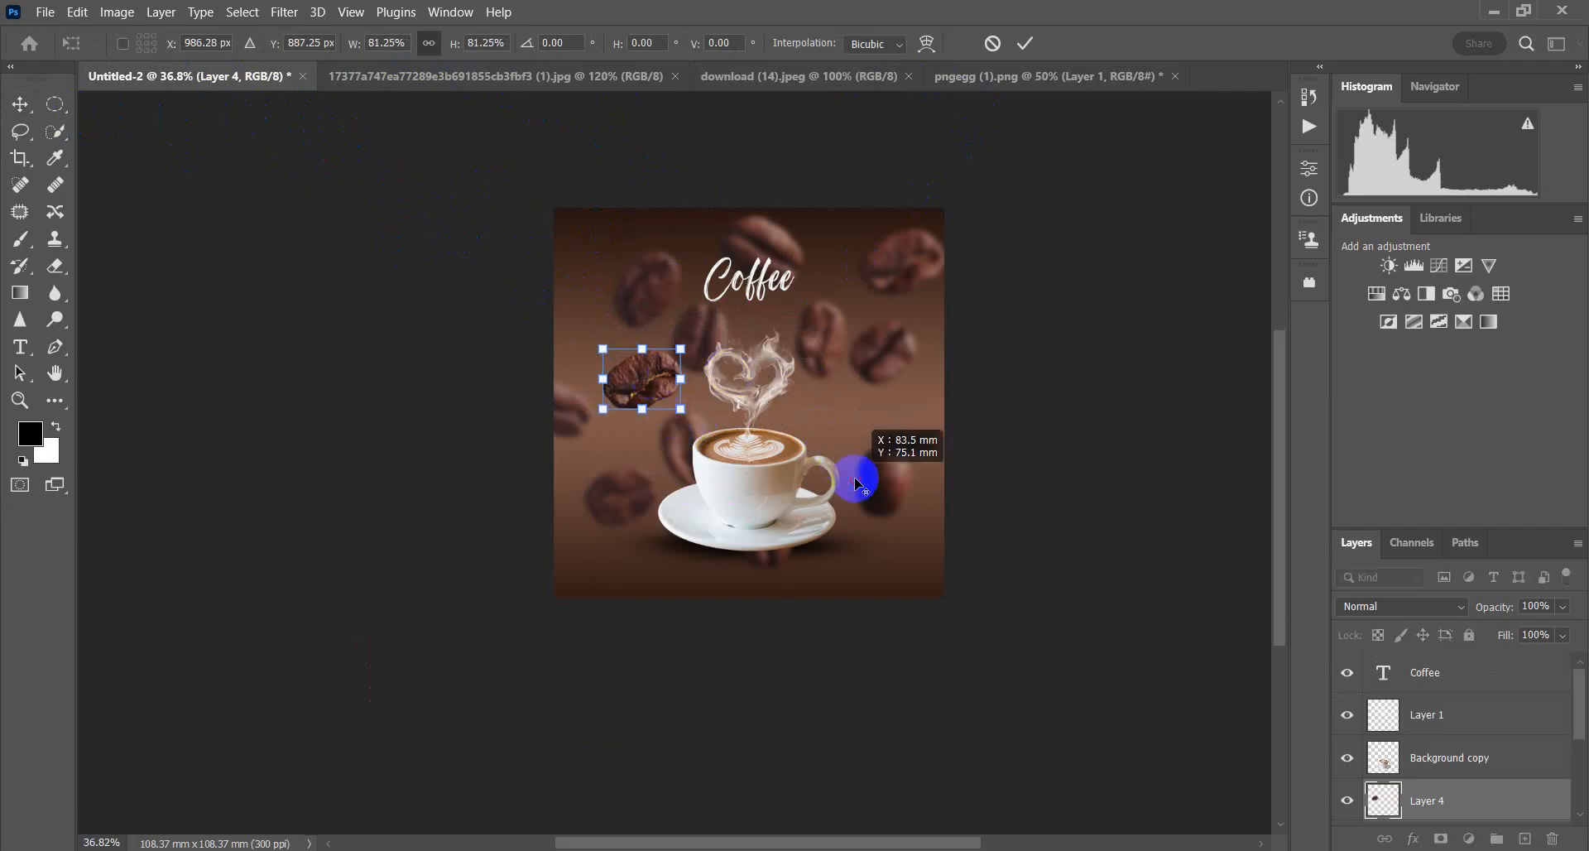
pyautogui.moveTo(648, 392); pyautogui.dragTo(696, 298)
pyautogui.click(1026, 43)
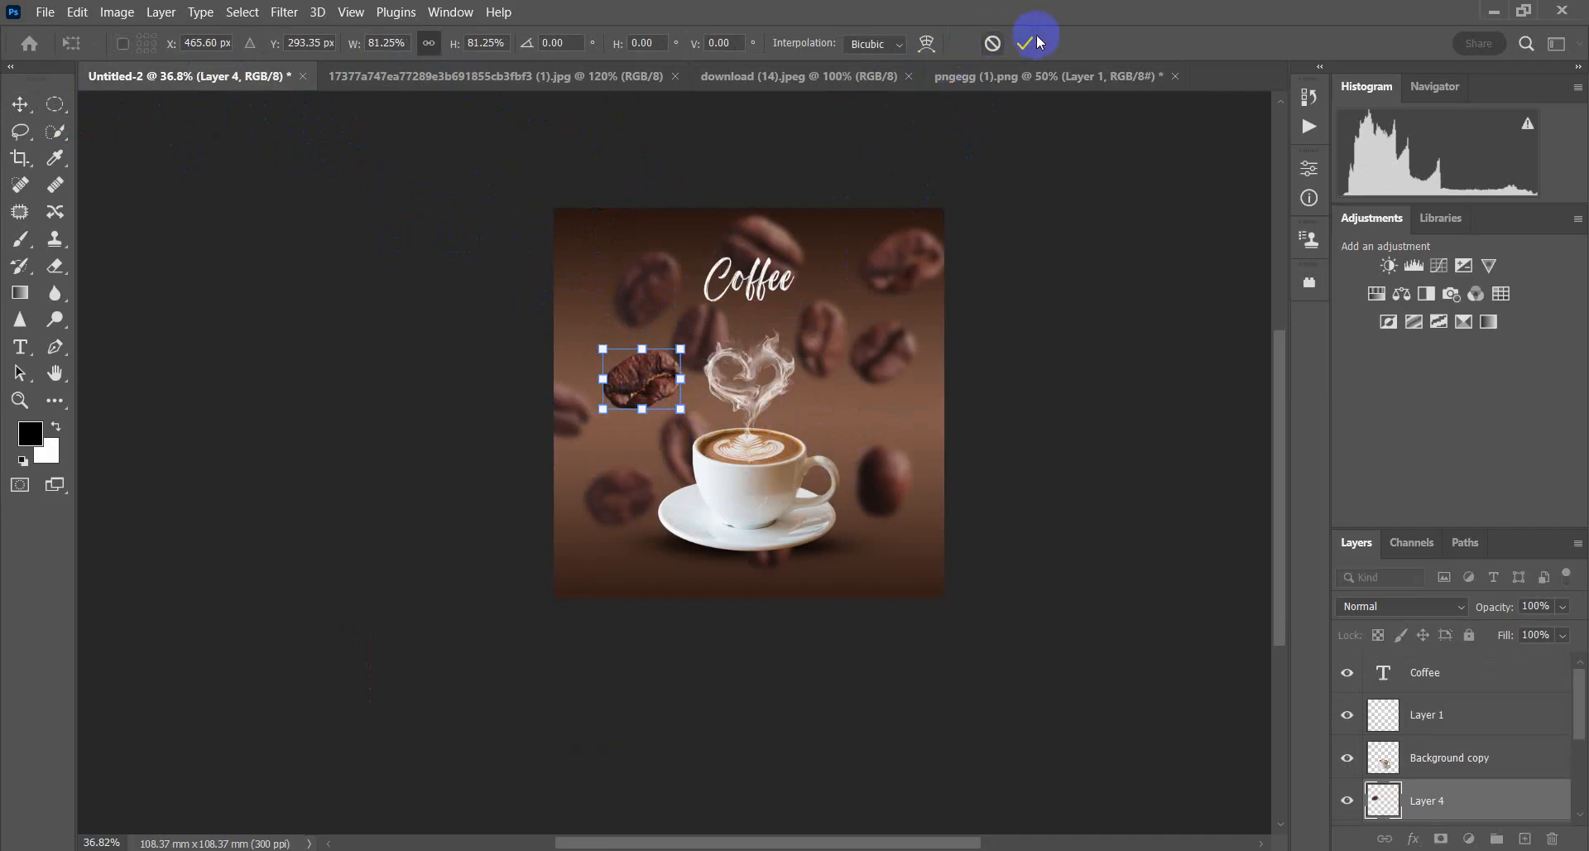
pyautogui.moveTo(660, 393); pyautogui.dragTo(893, 557)
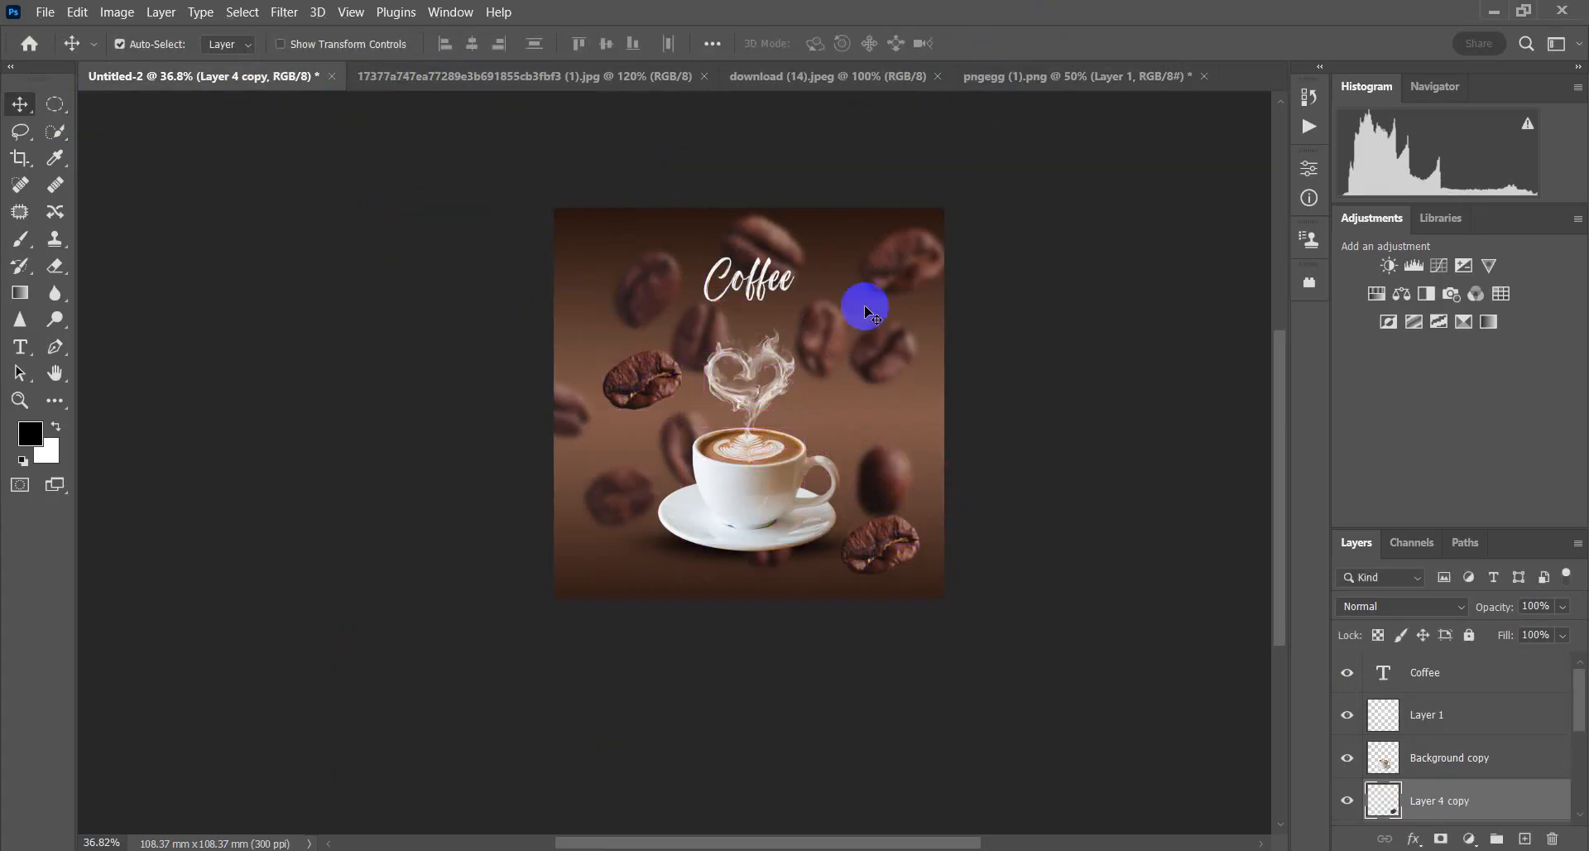
# Step: Select the rightmost green leaf in download (14).jpeg with Quick Selection, trimming the excess black areas along its edge
pyautogui.click(753, 73)
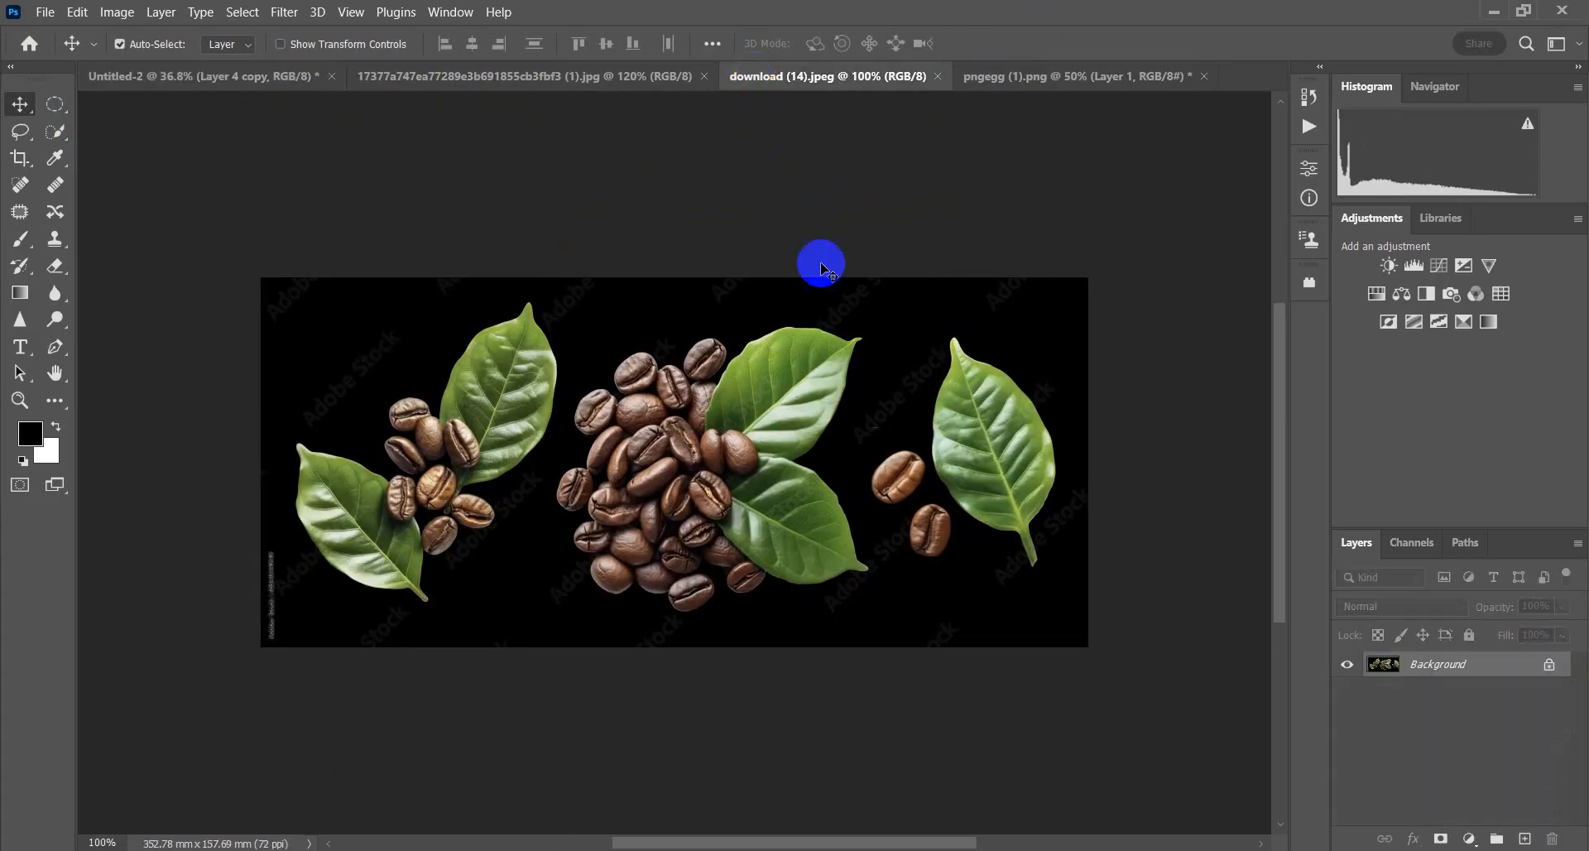
pyautogui.click(54, 134)
pyautogui.moveTo(916, 397)
pyautogui.mouseDown()
pyautogui.moveTo(968, 419)
pyautogui.moveTo(957, 345)
pyautogui.moveTo(1019, 433)
pyautogui.moveTo(1048, 514)
pyautogui.mouseUp()
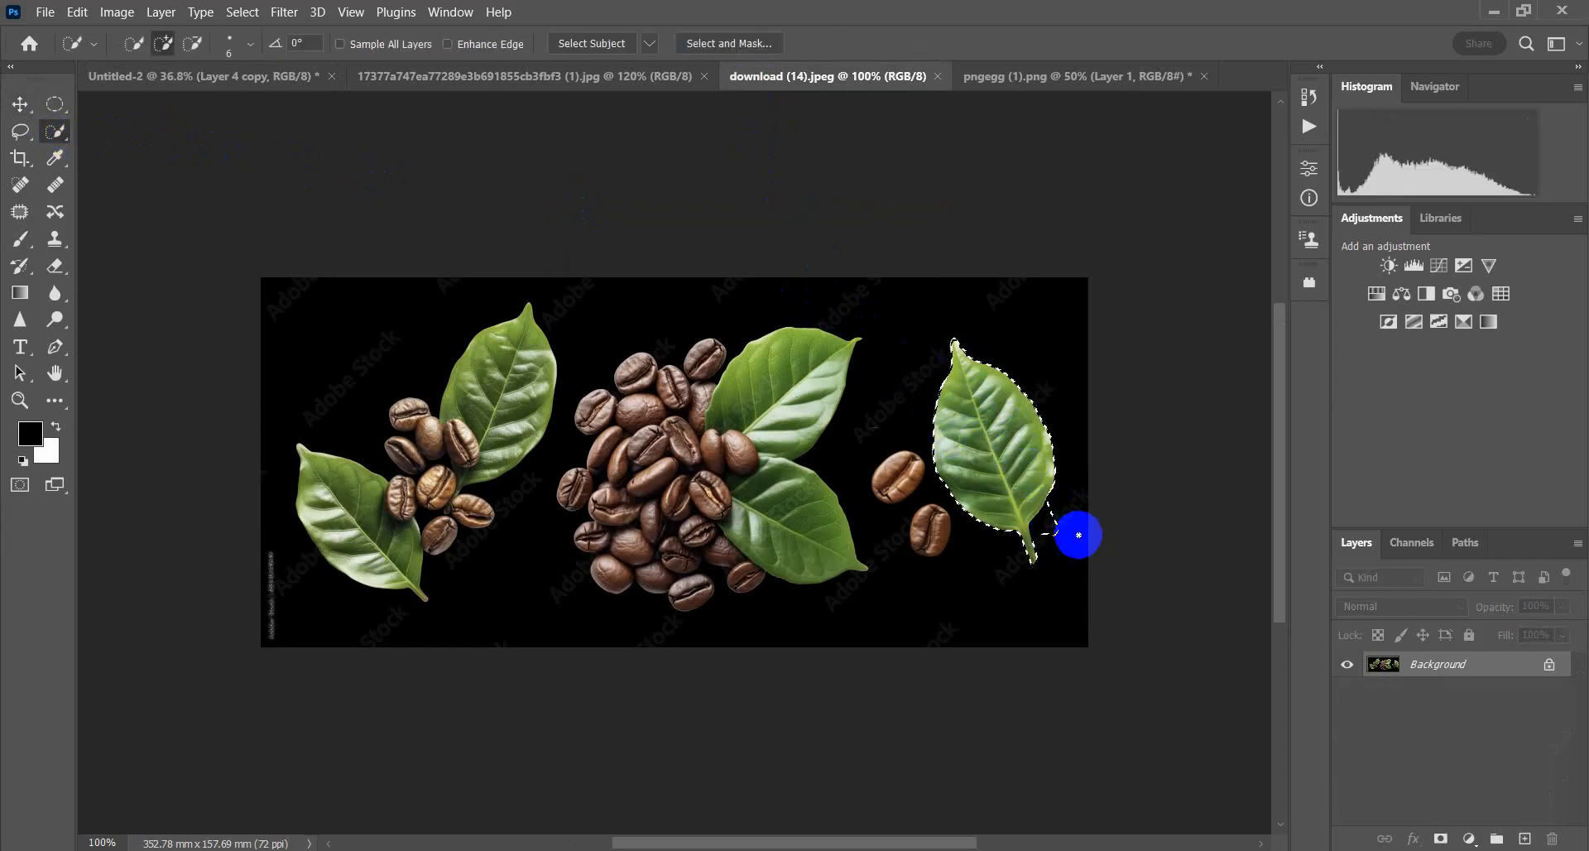
pyautogui.scroll(5, 1071, 541)
pyautogui.moveTo(1035, 480)
pyautogui.mouseDown()
pyautogui.moveTo(1013, 535)
pyautogui.moveTo(1028, 455)
pyautogui.moveTo(1002, 492)
pyautogui.moveTo(1029, 530)
pyautogui.moveTo(1029, 468)
pyautogui.mouseUp()
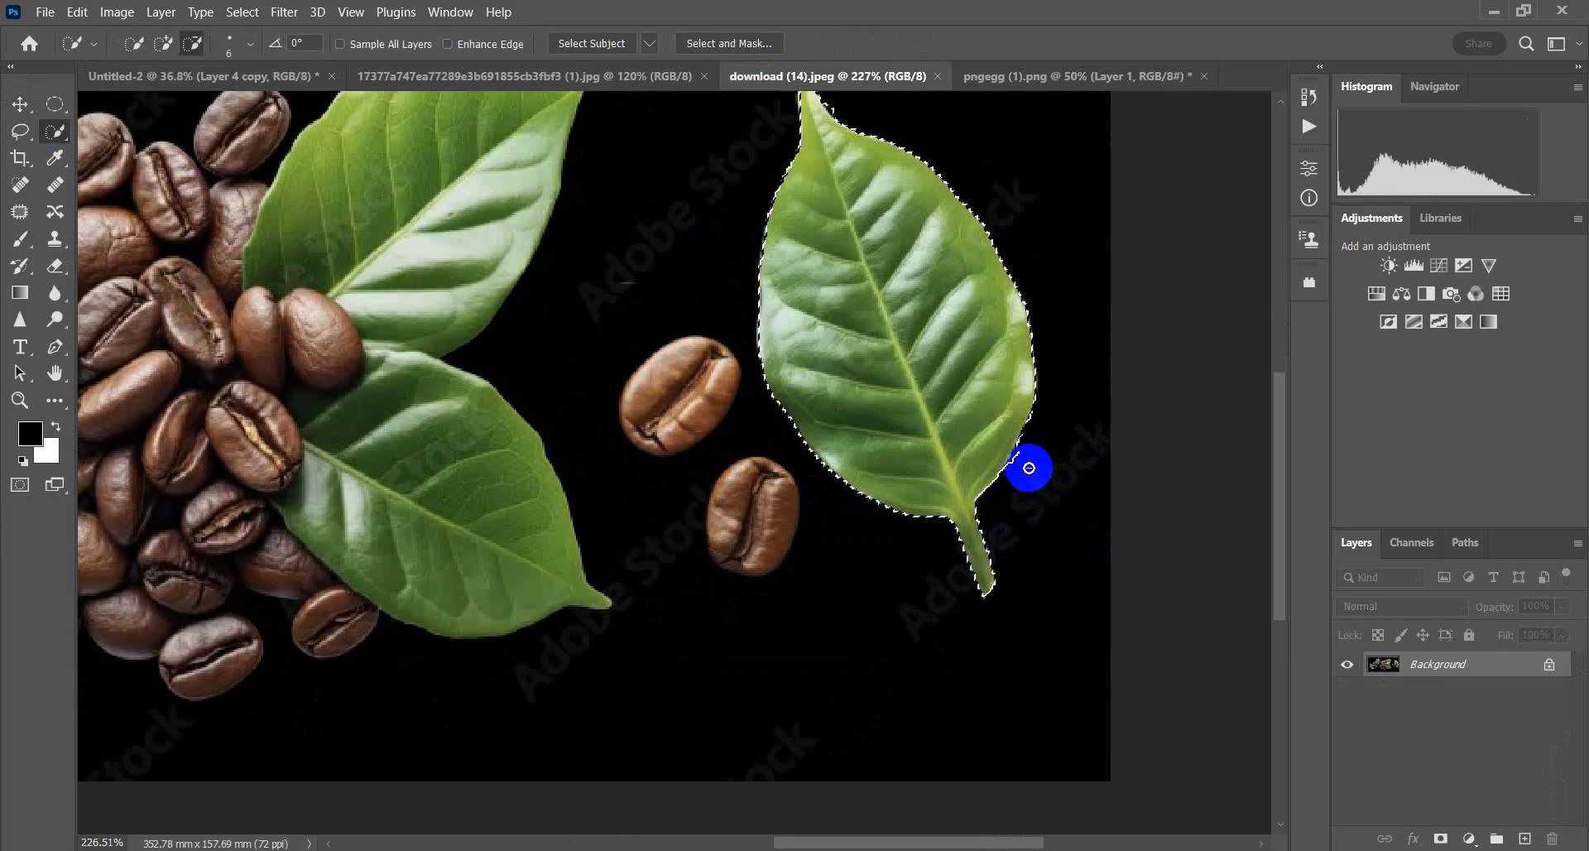
pyautogui.scroll(-3, 996, 446)
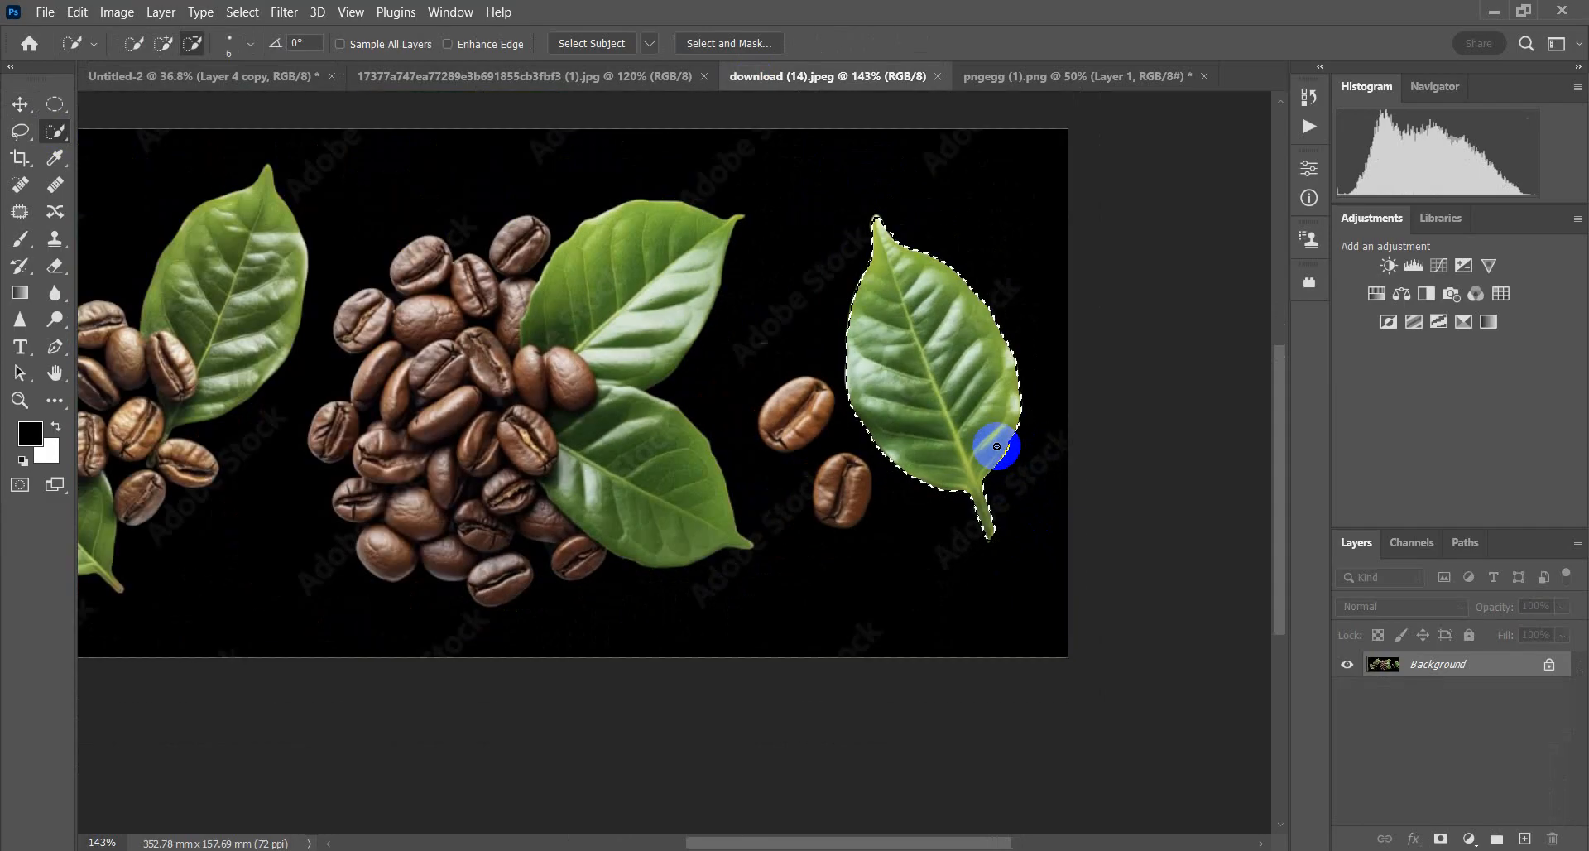
pyautogui.scroll(3, 884, 199)
pyautogui.scroll(5, 885, 199)
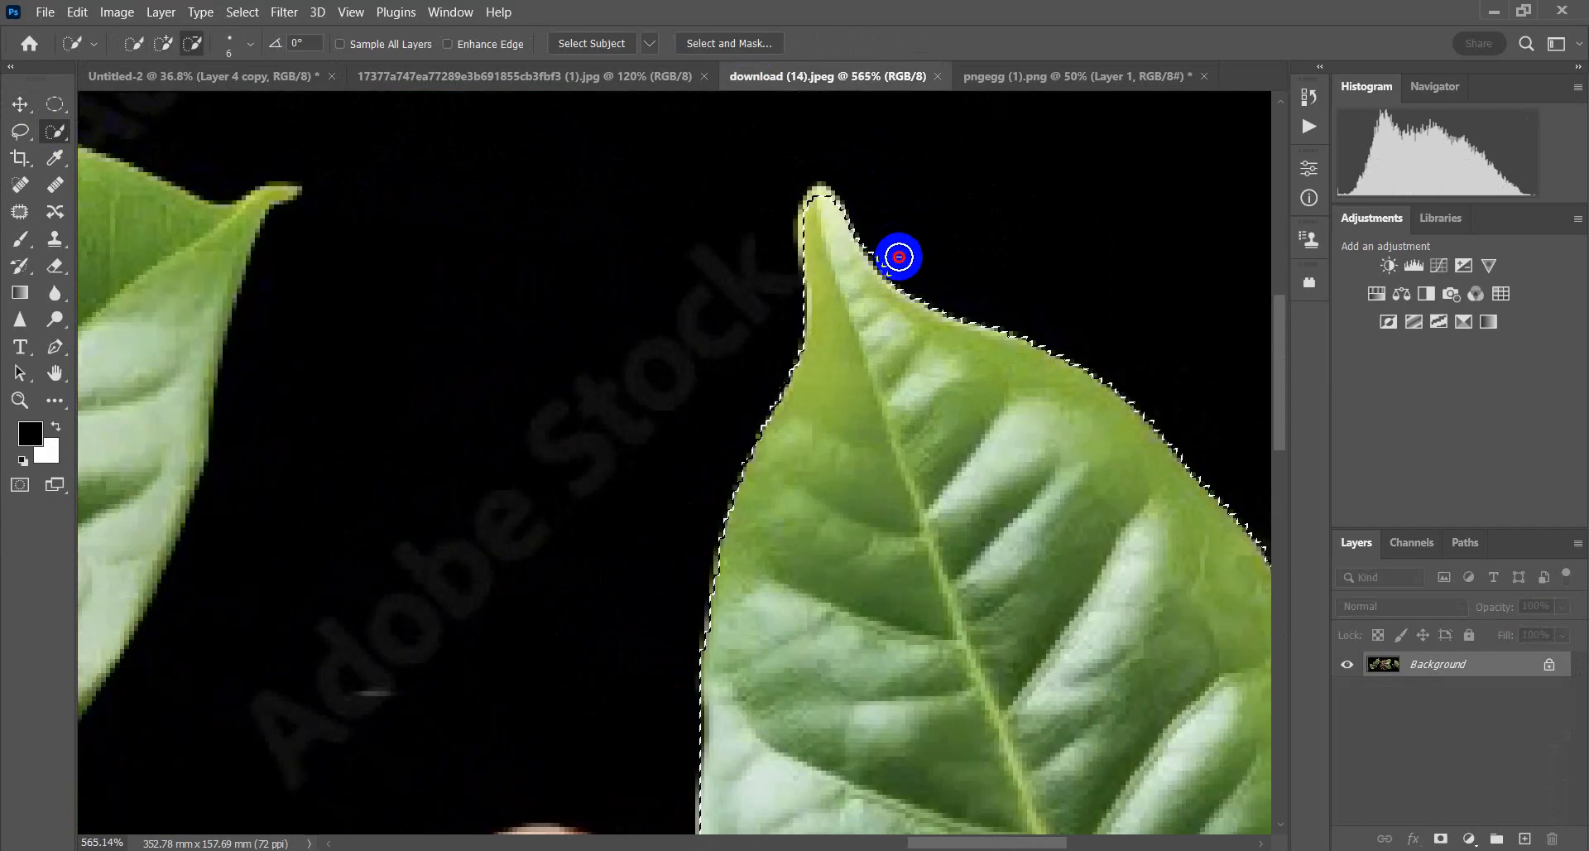
pyautogui.scroll(-5, 892, 250)
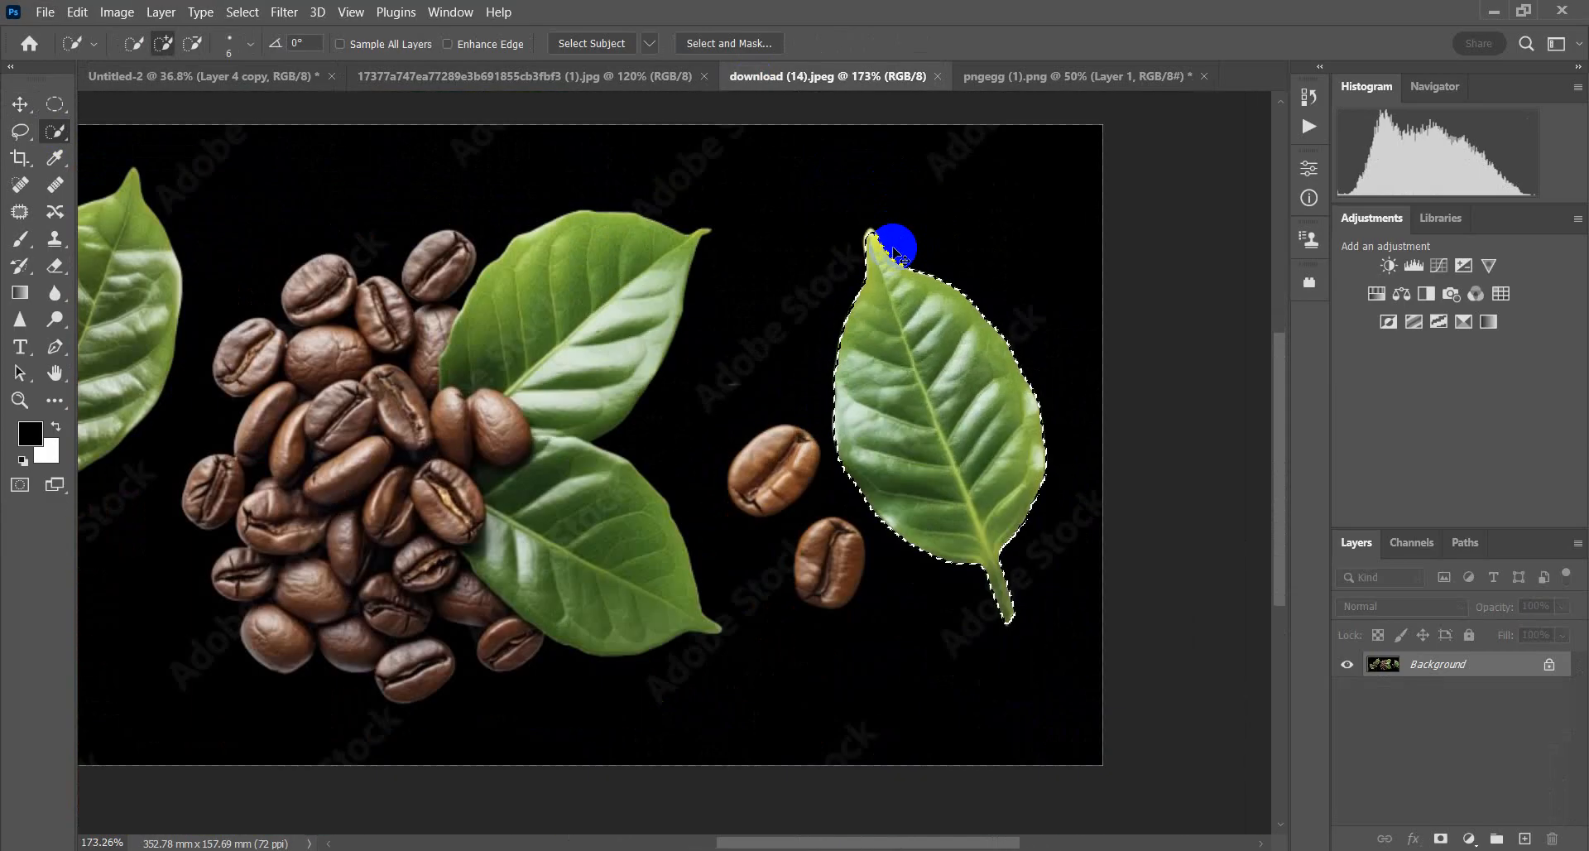
# Step: Copy the selected green leaf from download (14).jpeg into Untitled-2
pyautogui.moveTo(893, 247); pyautogui.dragTo(557, 262)
pyautogui.click(22, 105)
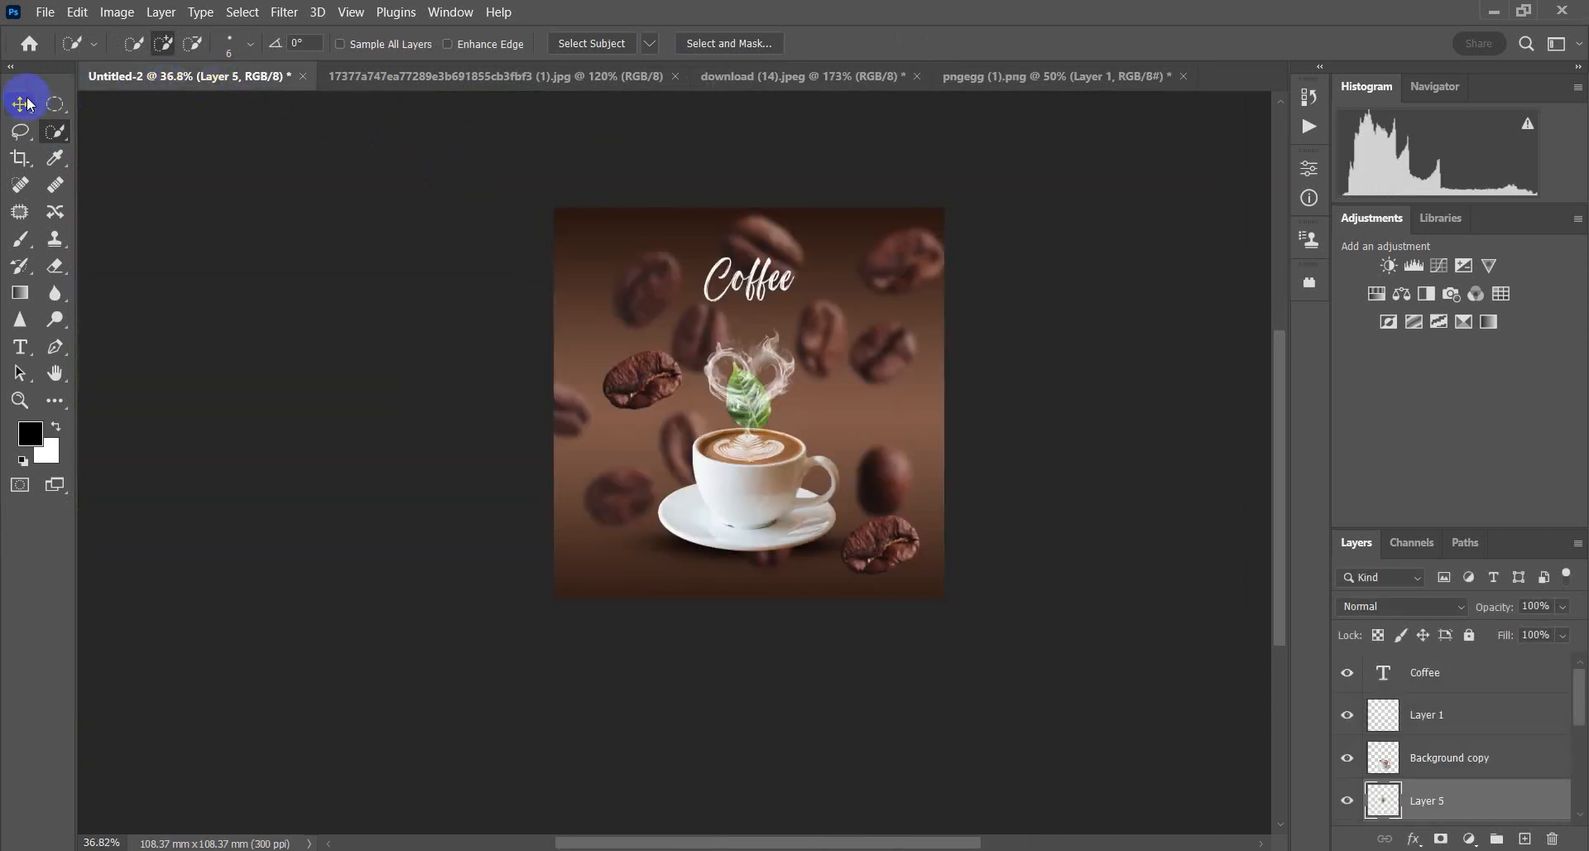
# Step: Try the leaf at roughly double size, tilted behind the left side of the cup
pyautogui.hotkey('ctrl', 't')
pyautogui.scroll(2, 775, 460)
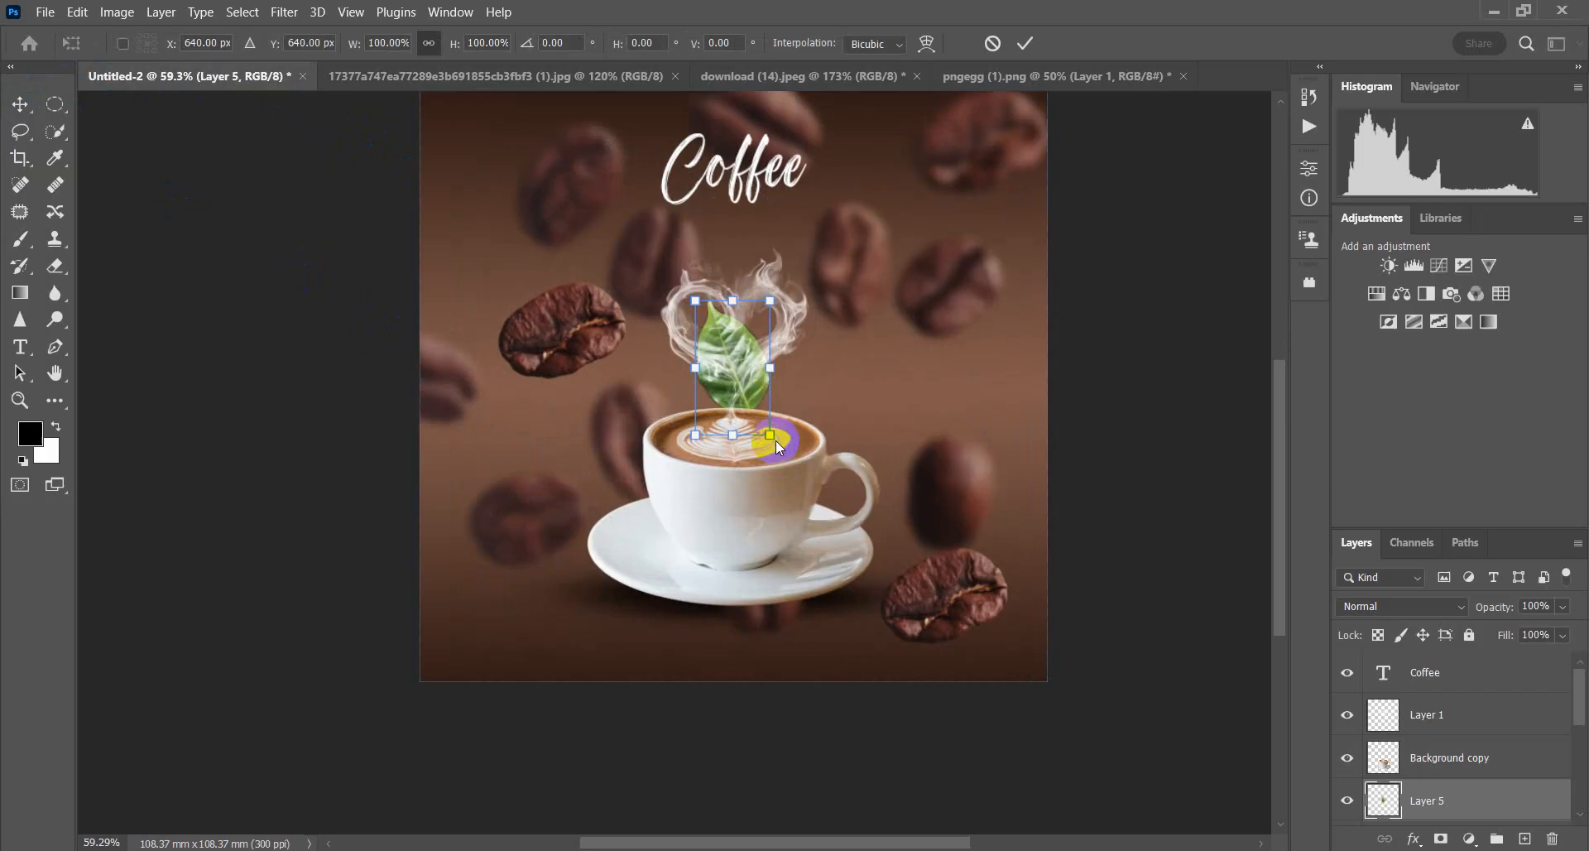
pyautogui.moveTo(771, 436); pyautogui.dragTo(841, 478)
pyautogui.moveTo(771, 385); pyautogui.dragTo(695, 483)
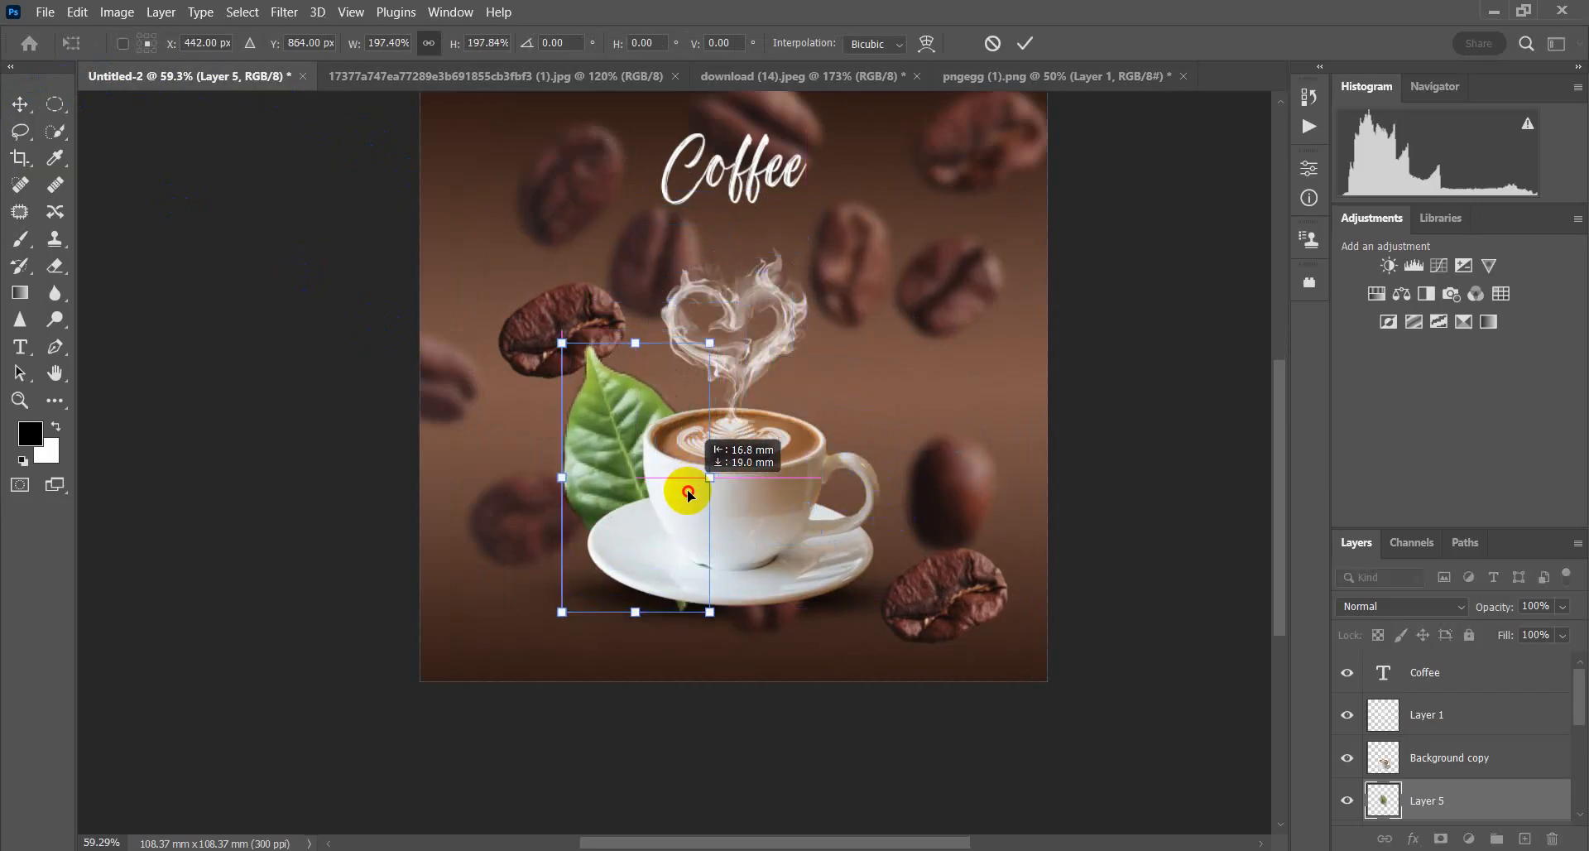
pyautogui.moveTo(724, 624); pyautogui.dragTo(750, 598)
pyautogui.moveTo(603, 478); pyautogui.dragTo(844, 441)
pyautogui.click(1025, 43)
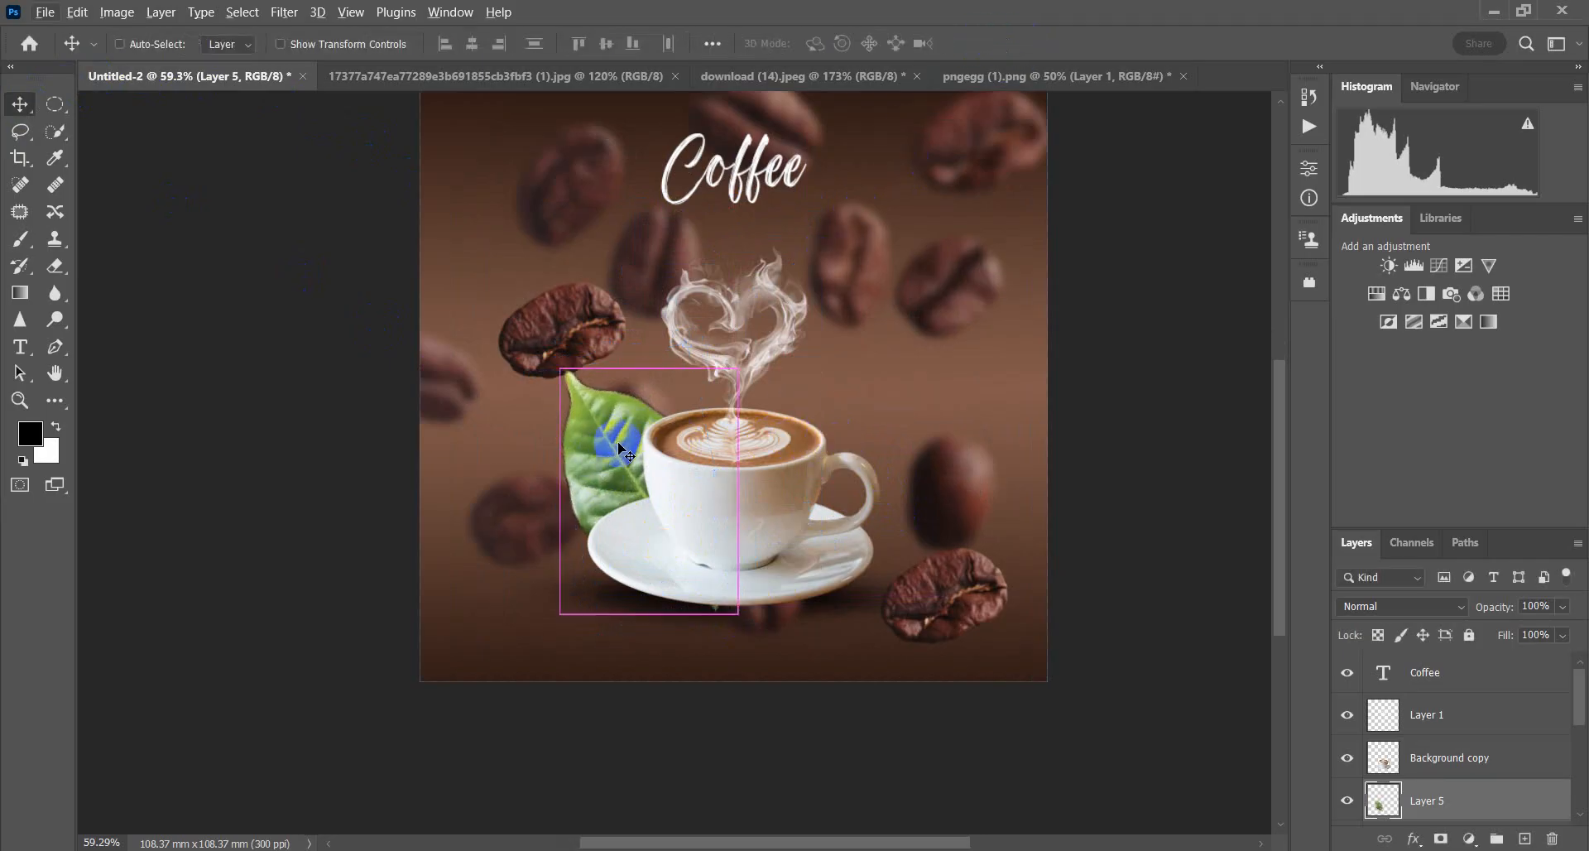
# Step: Try rotating the leaf by -4.27° and flipping it horizontally, and undo the changes back to its original pasted size
pyautogui.hotkey('ctrl', 't')
pyautogui.moveTo(751, 622); pyautogui.dragTo(756, 611)
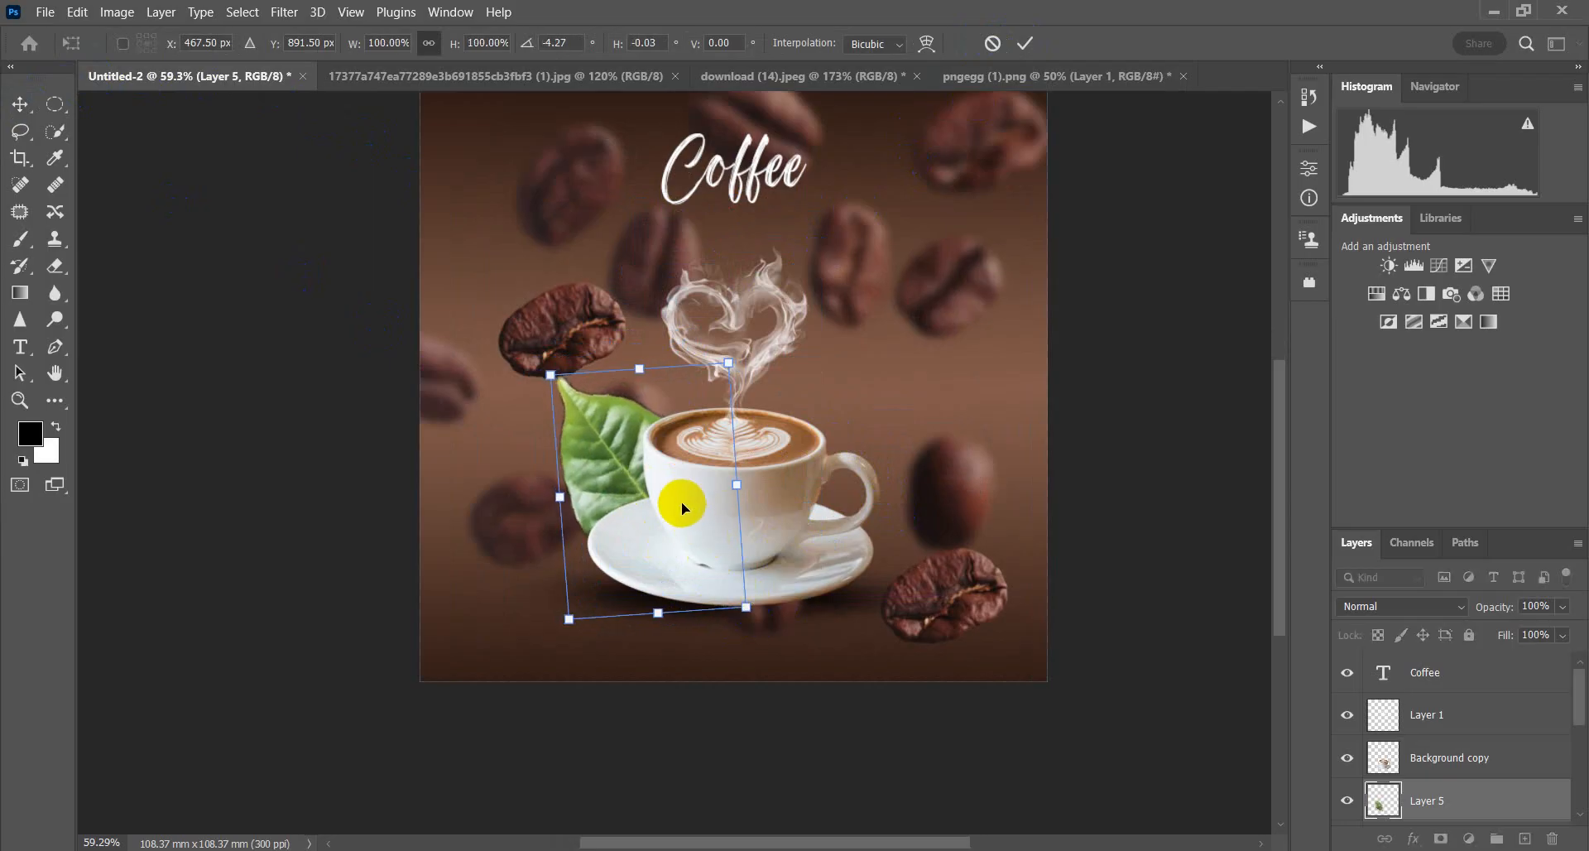
pyautogui.rightClick(599, 430)
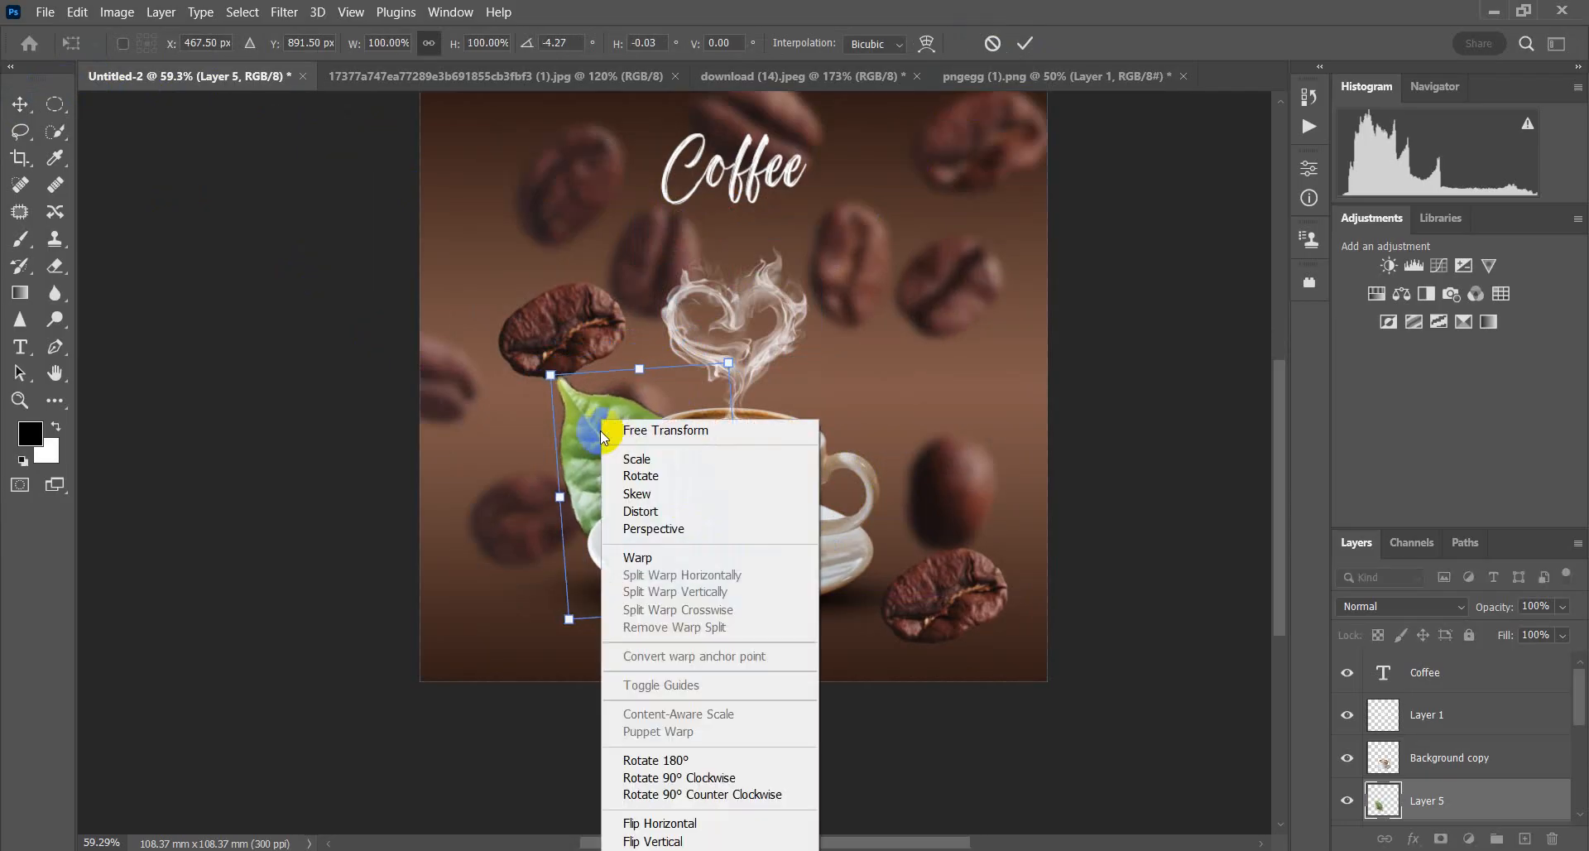
pyautogui.click(691, 822)
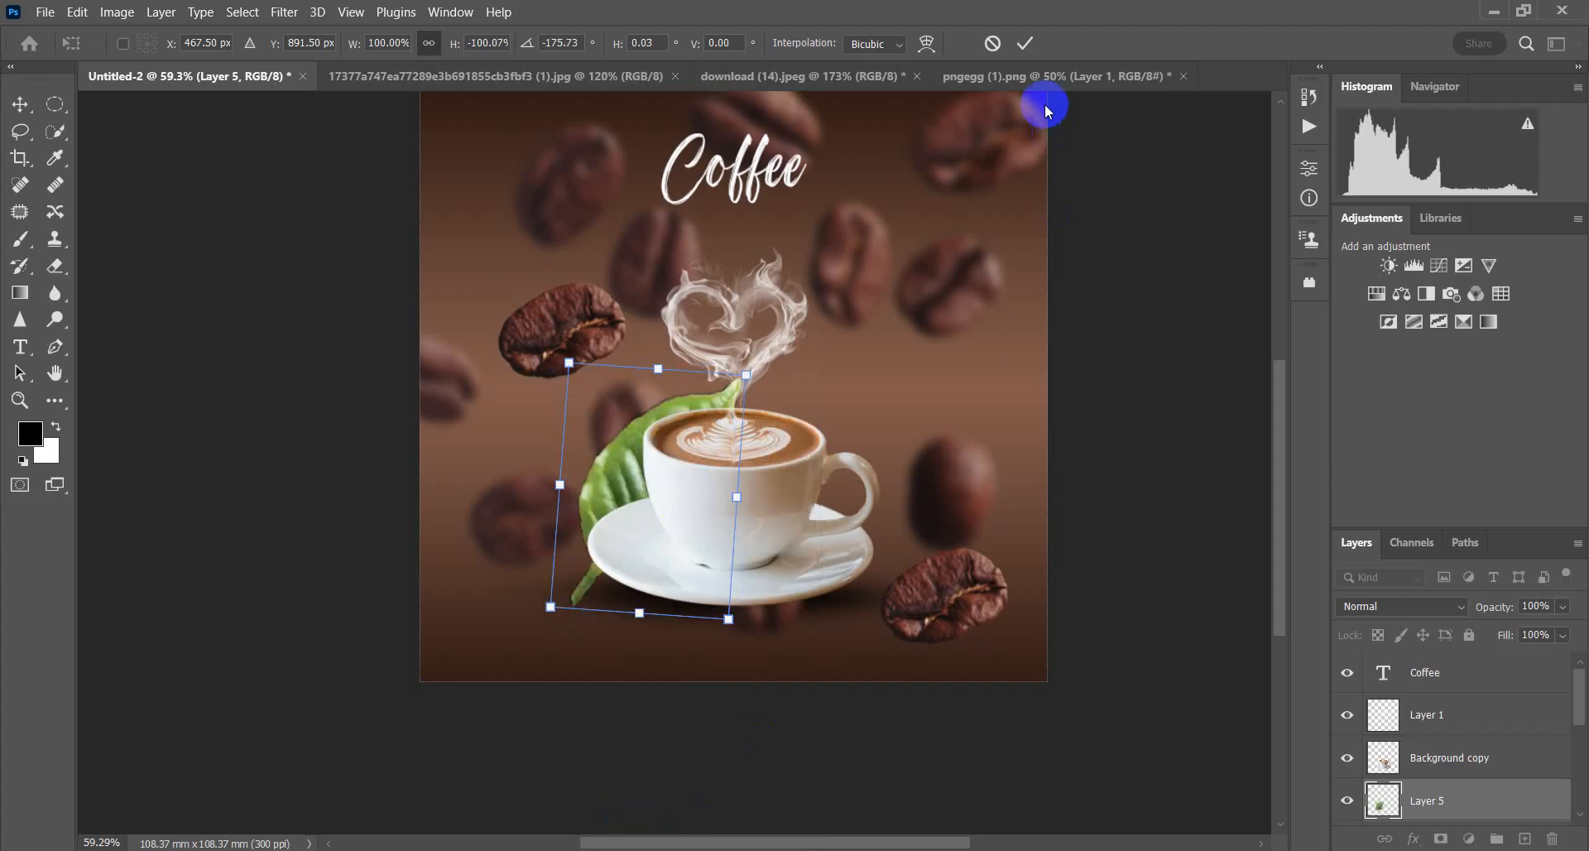
pyautogui.press('Return')
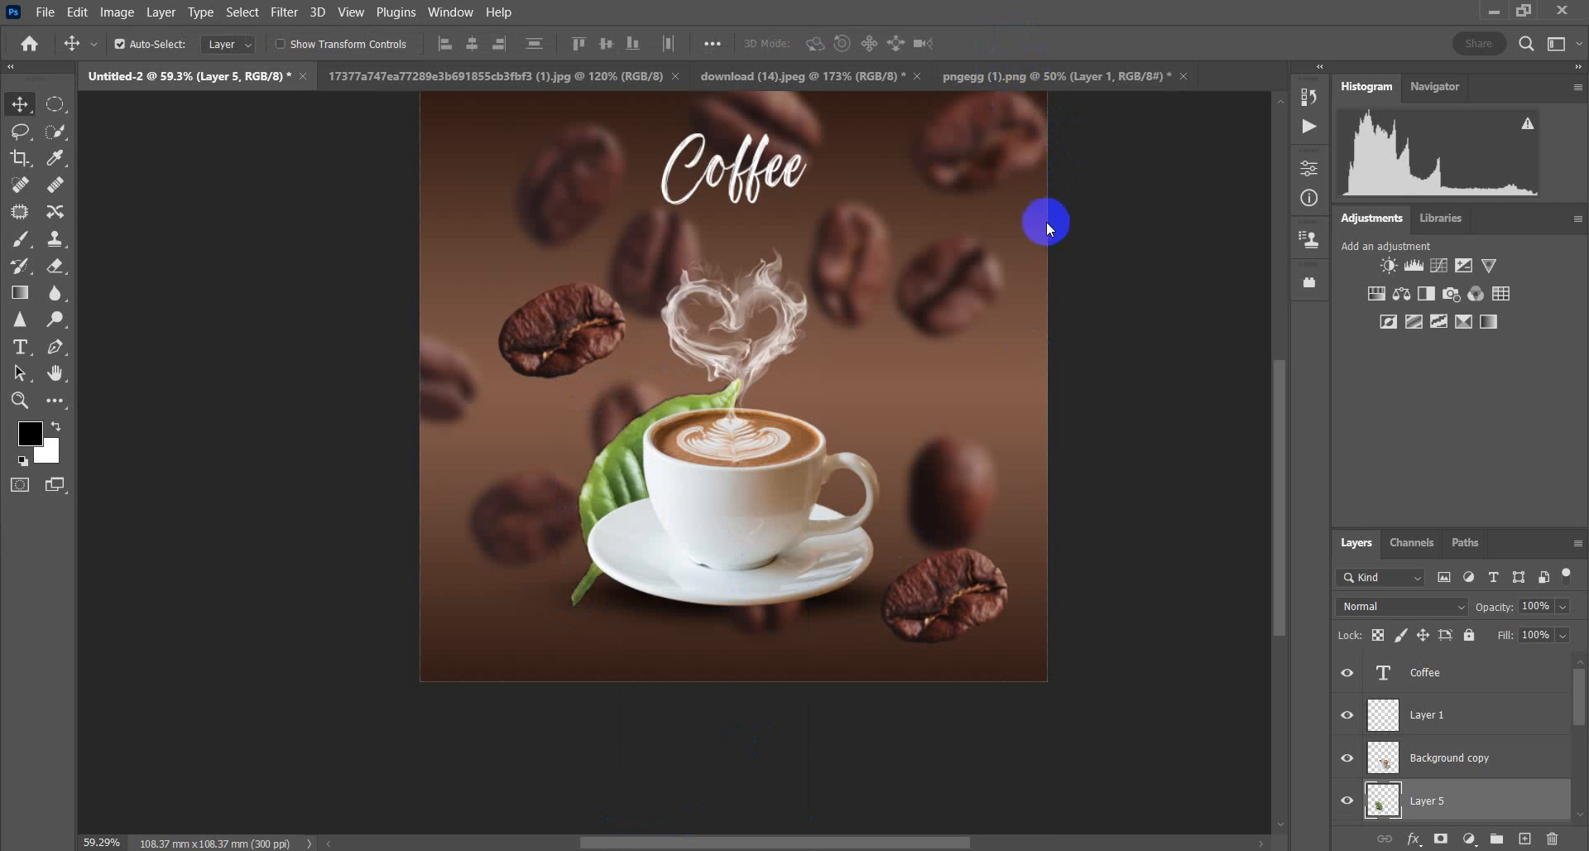
pyautogui.hotkey('ctrl', 'z')
pyautogui.press('z')
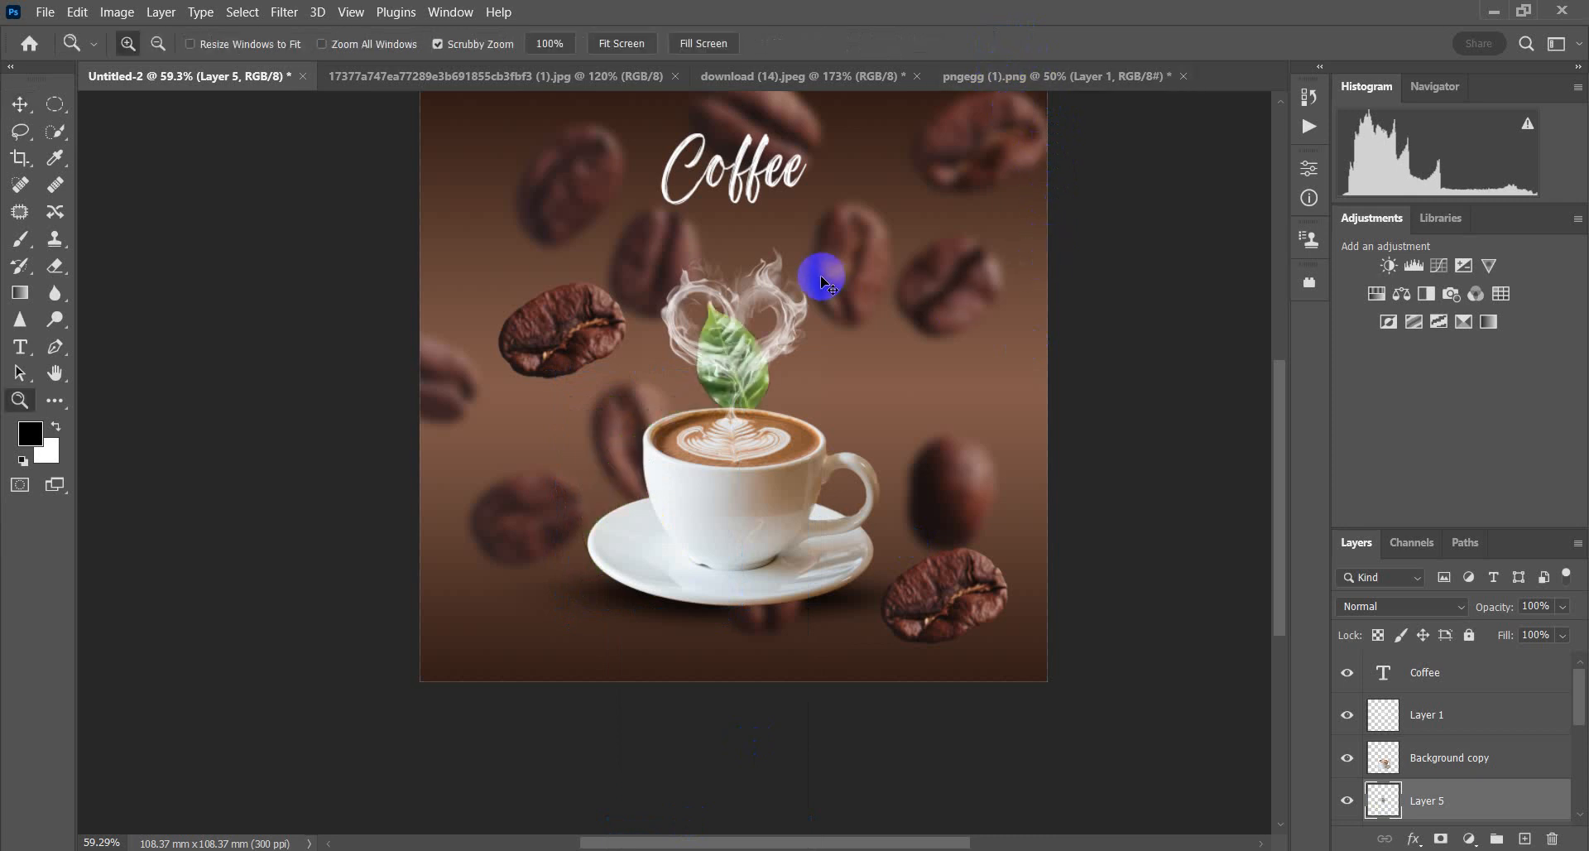
# Step: Scale the leaf to about 209%, rotate it by -10.37°, and place it behind the left side of the cup
pyautogui.hotkey('ctrl', 't')
pyautogui.moveTo(770, 435); pyautogui.dragTo(848, 467)
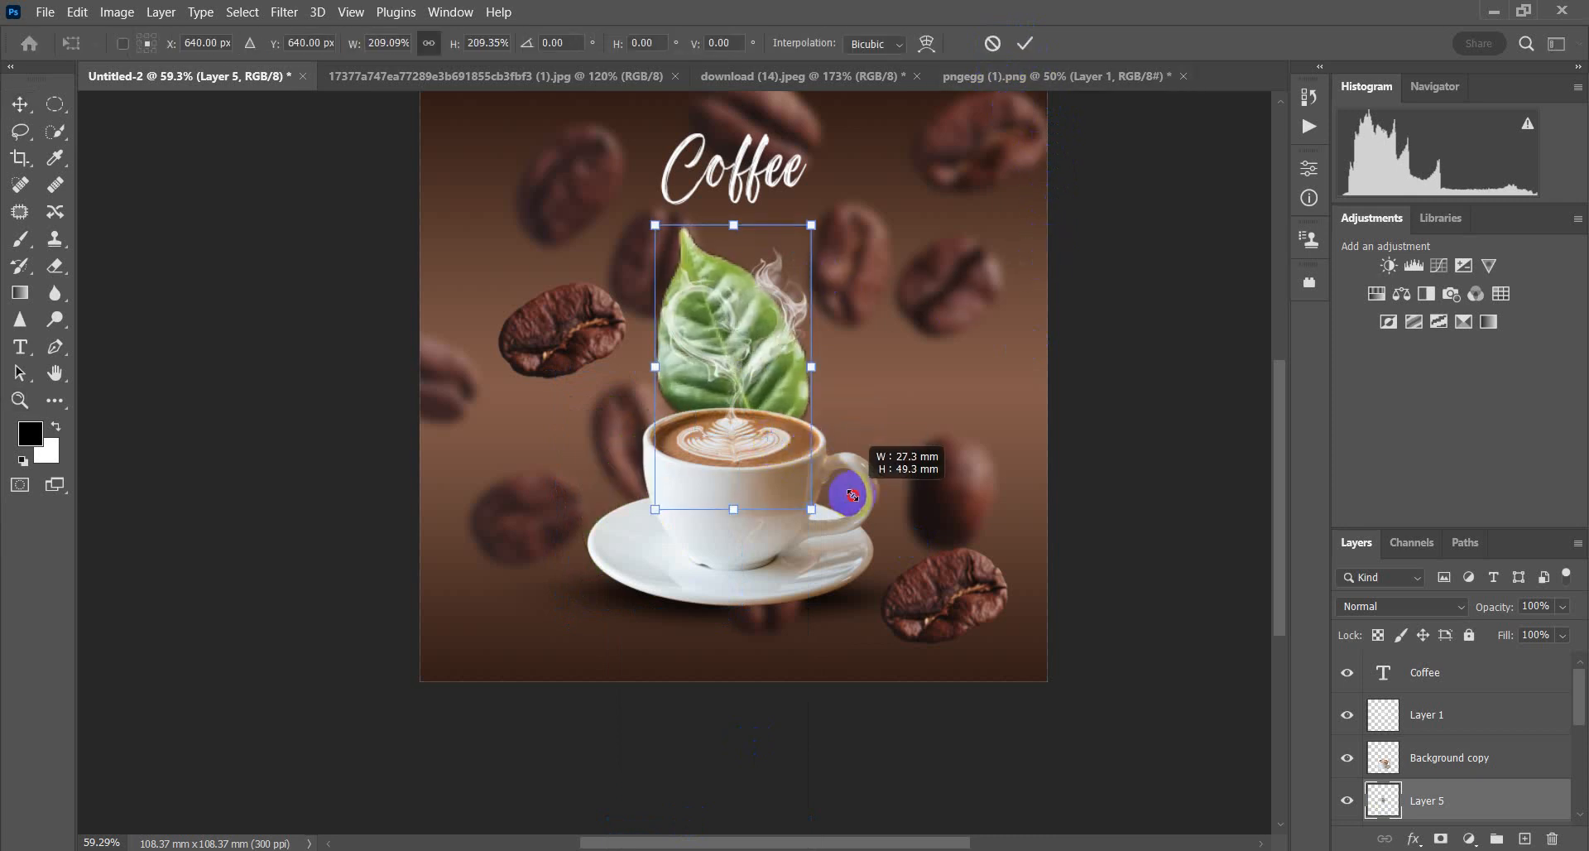
pyautogui.moveTo(711, 260); pyautogui.dragTo(622, 351)
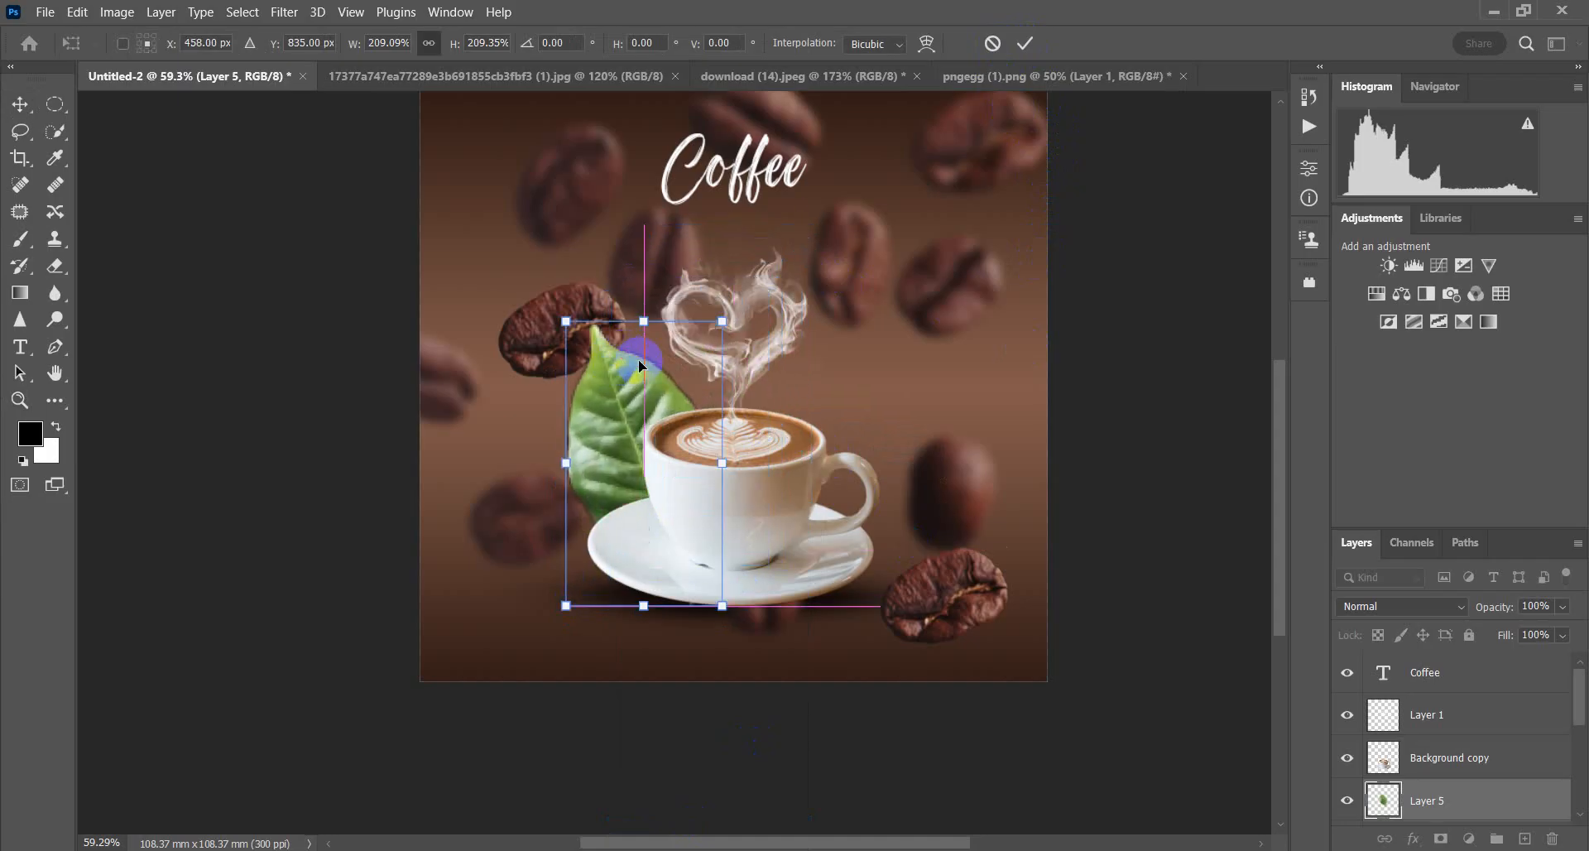
pyautogui.moveTo(736, 623); pyautogui.dragTo(692, 539)
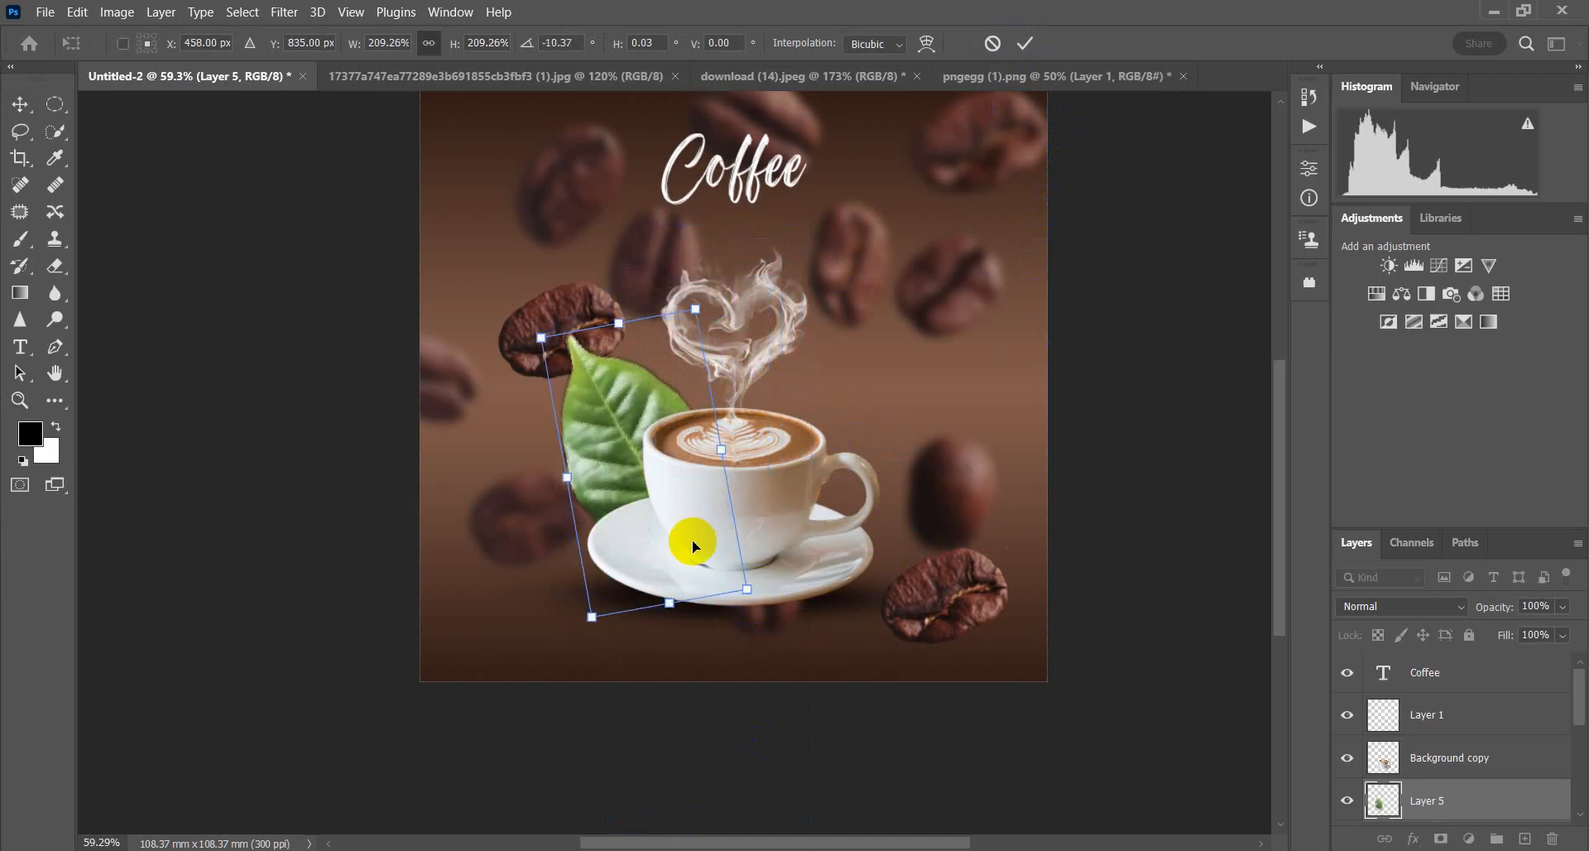
pyautogui.moveTo(618, 454); pyautogui.dragTo(624, 454)
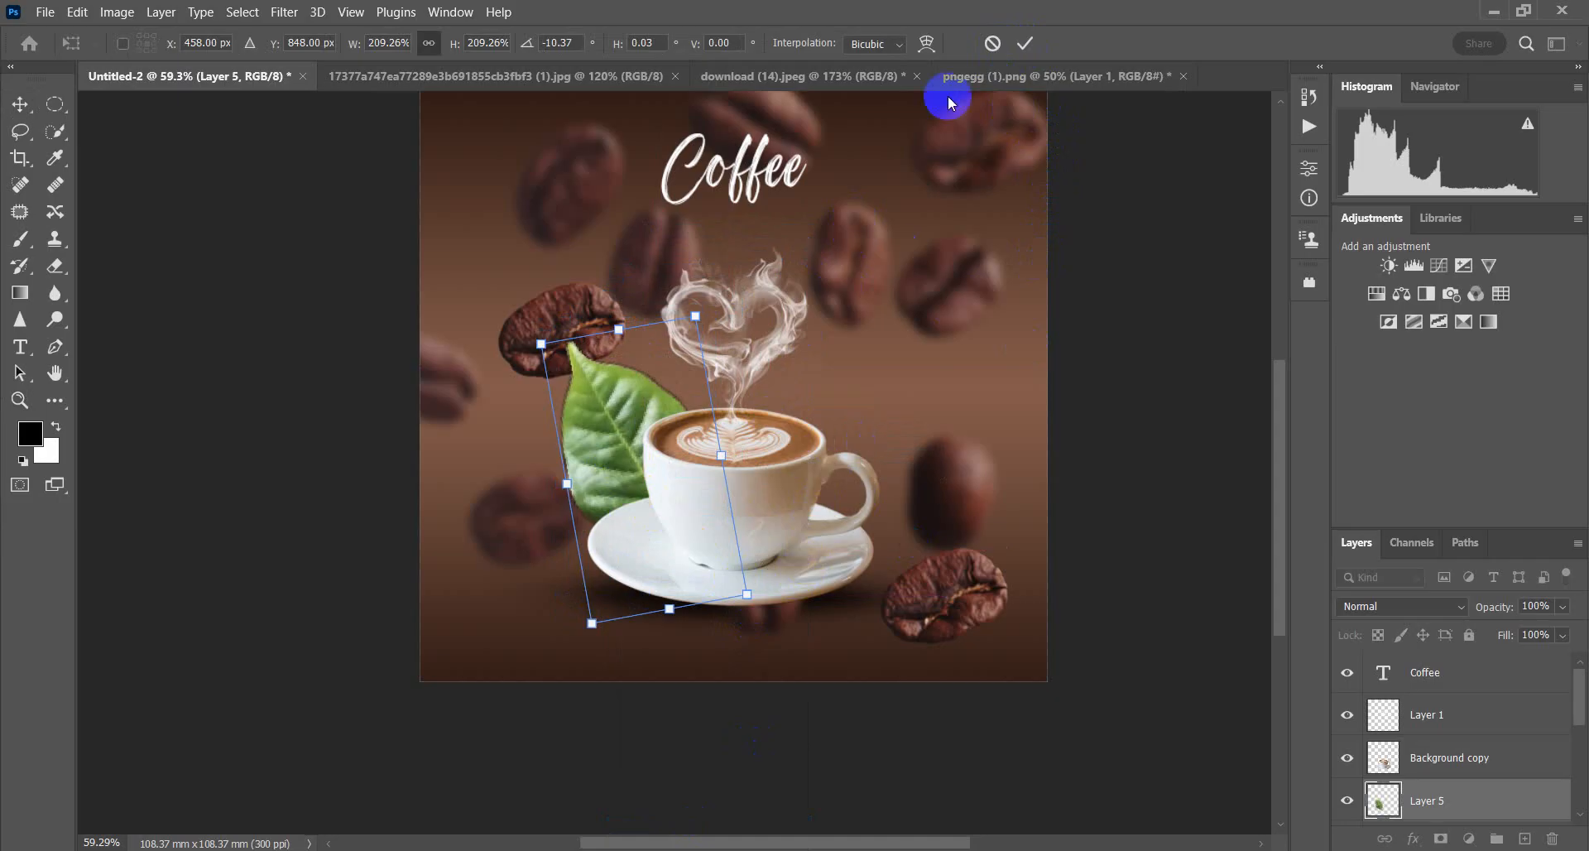
pyautogui.click(1025, 43)
# Step: Duplicate the leaf to the right side of the cup and flip the copy horizontally
pyautogui.press('z')
pyautogui.click(20, 105)
pyautogui.moveTo(632, 422); pyautogui.dragTo(809, 403)
pyautogui.rightClick(807, 406)
pyautogui.rightClick(1478, 796)
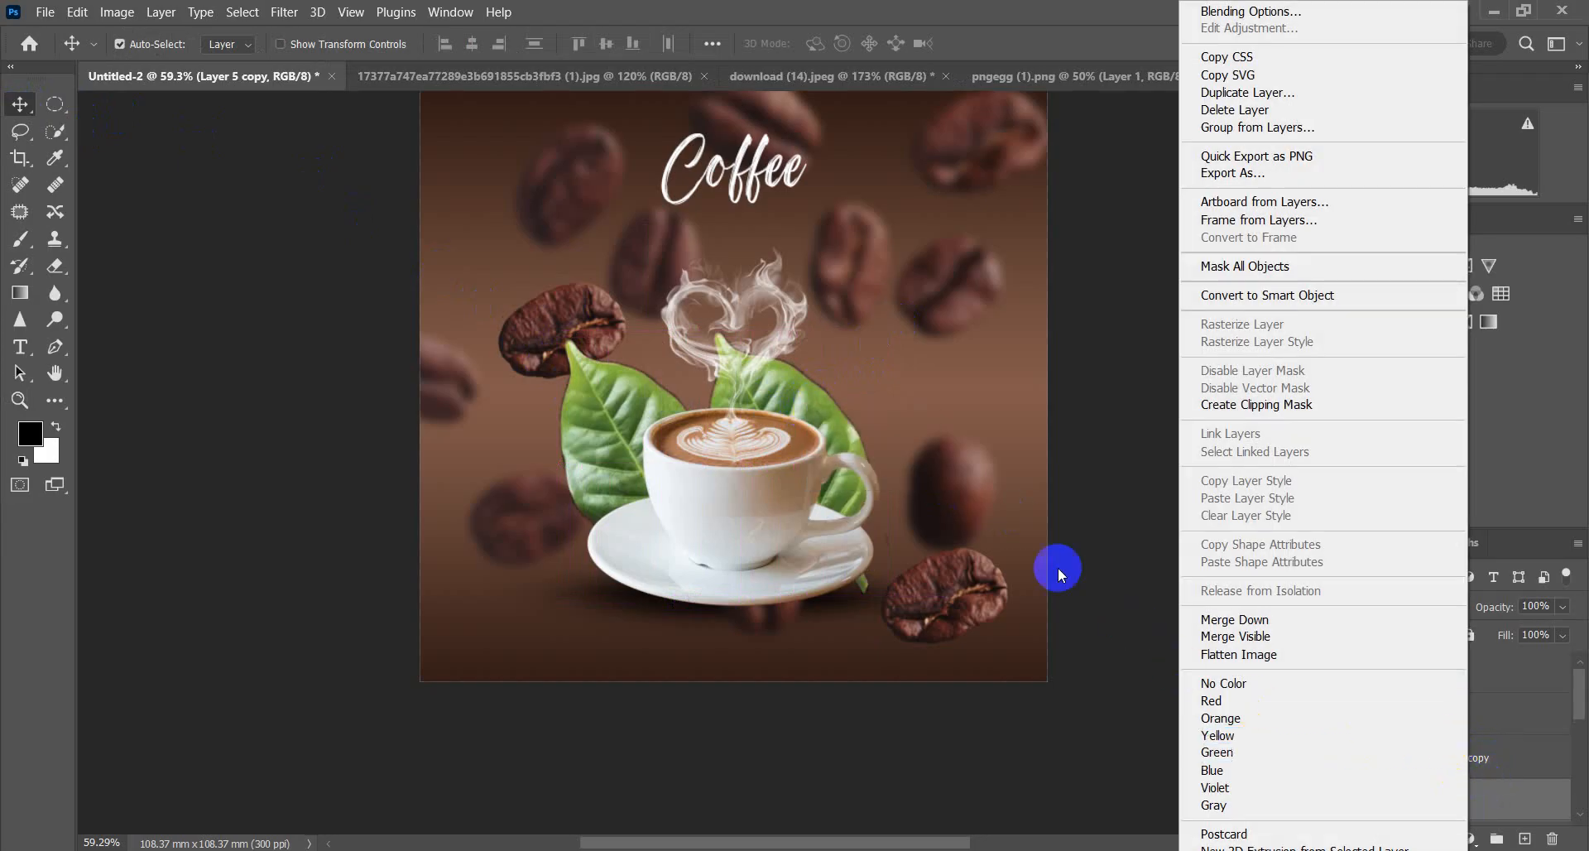
pyautogui.click(812, 424)
pyautogui.hotkey('ctrl', 't')
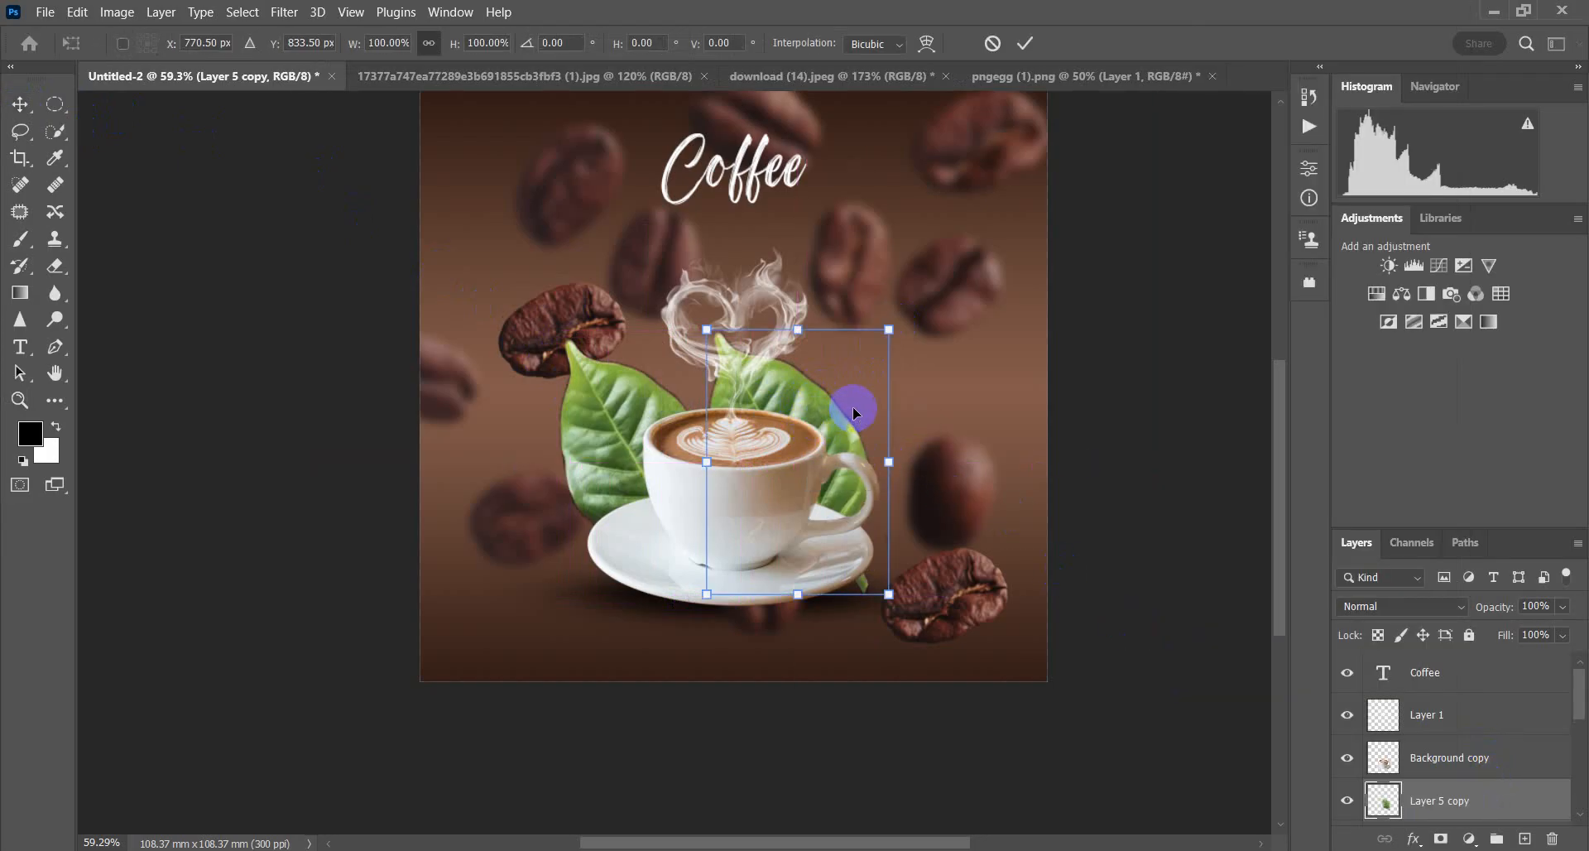
pyautogui.rightClick(852, 405)
pyautogui.click(952, 812)
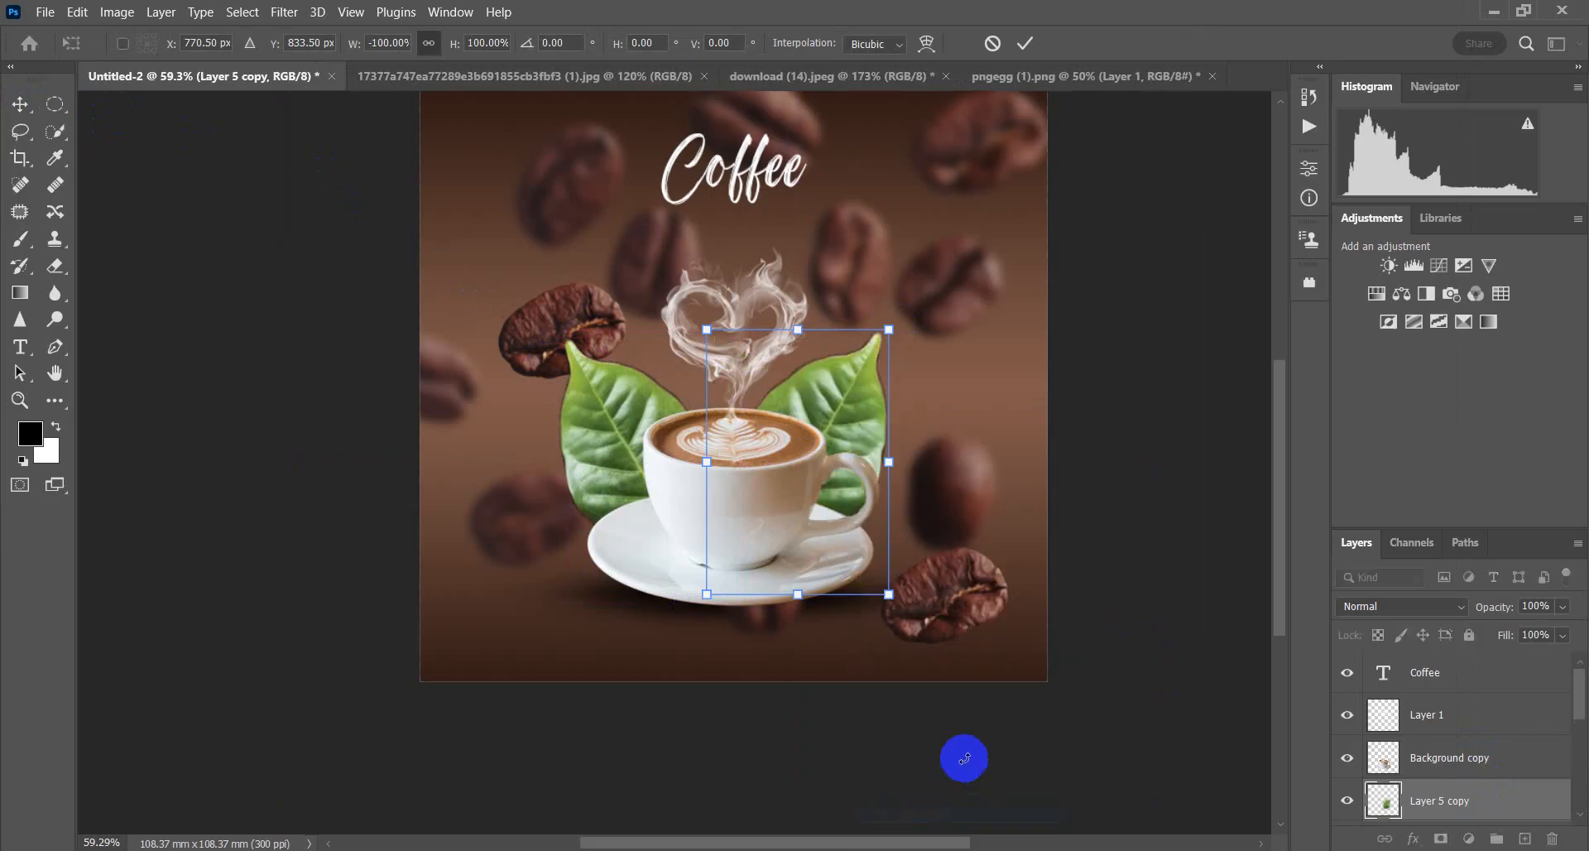
pyautogui.click(1024, 43)
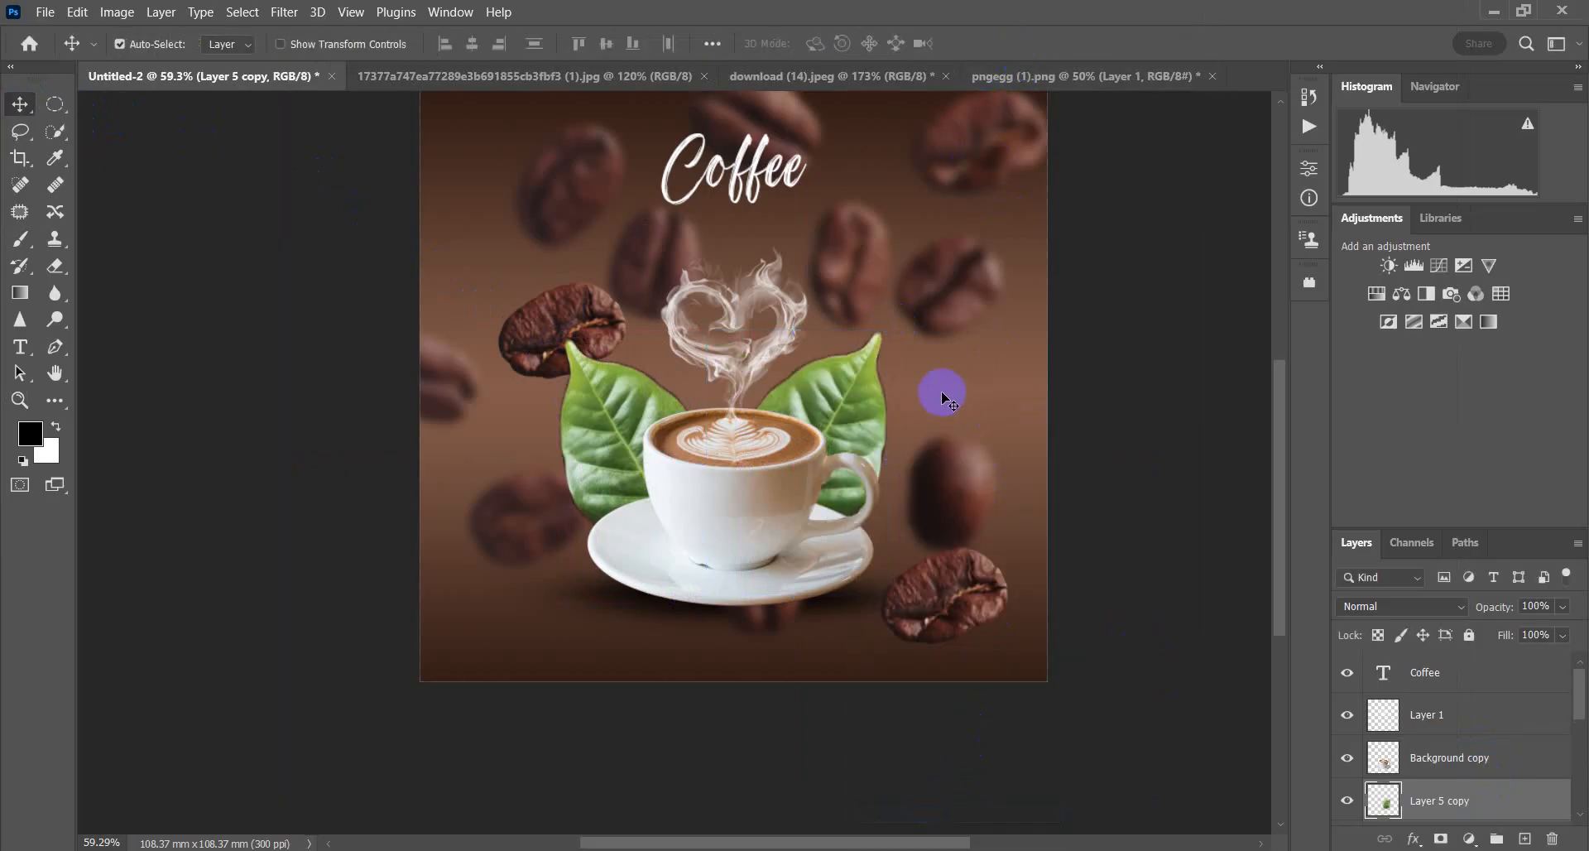
# Step: Rotate the right leaf clockwise so it leans outward, and reposition it behind the cup's handle
pyautogui.moveTo(870, 395); pyautogui.dragTo(875, 374)
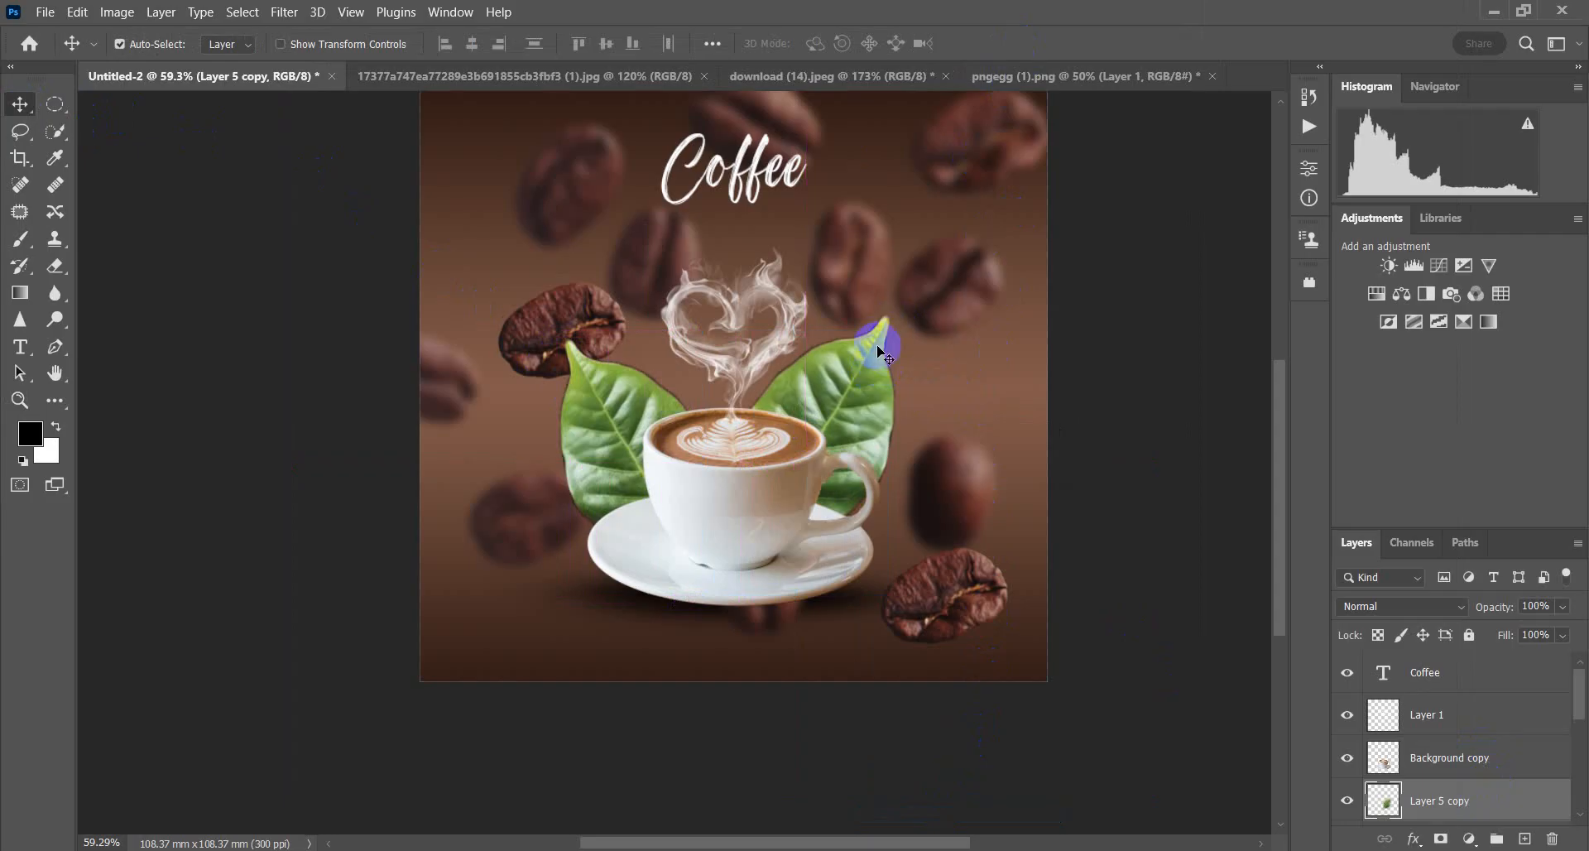
pyautogui.hotkey('ctrl', 't')
pyautogui.moveTo(908, 304); pyautogui.dragTo(936, 319)
pyautogui.moveTo(892, 377); pyautogui.dragTo(894, 424)
pyautogui.moveTo(951, 361); pyautogui.dragTo(950, 383)
pyautogui.click(1025, 43)
pyautogui.click(848, 443)
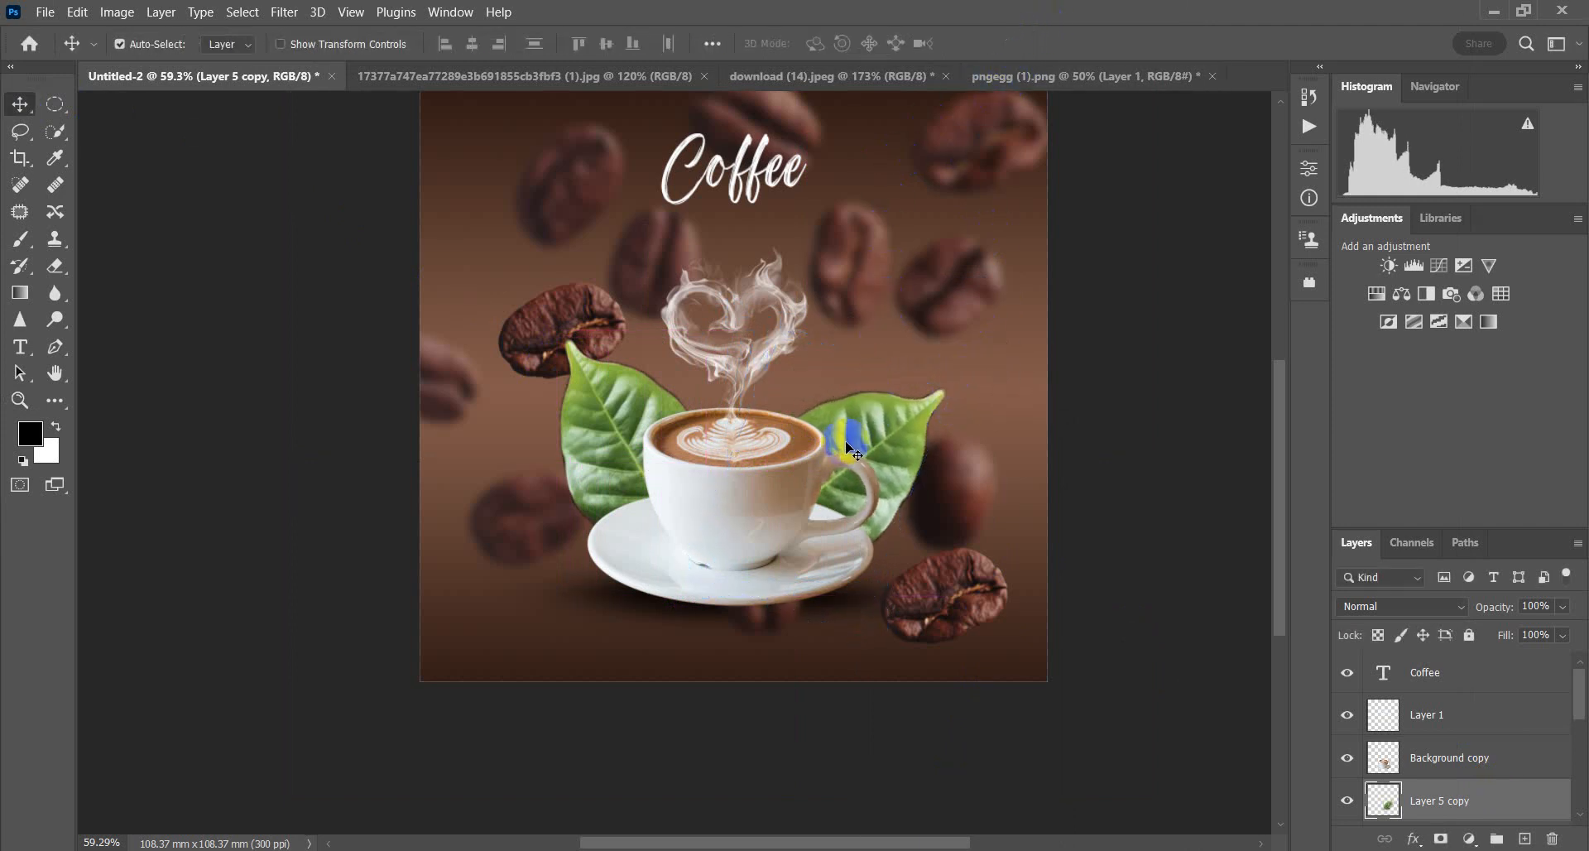
# Step: Move Layer 2, the cup's shadow, above both leaf layers so it sits directly beneath Background copy
pyautogui.scroll(-5, 845, 449)
pyautogui.scroll(6, 877, 414)
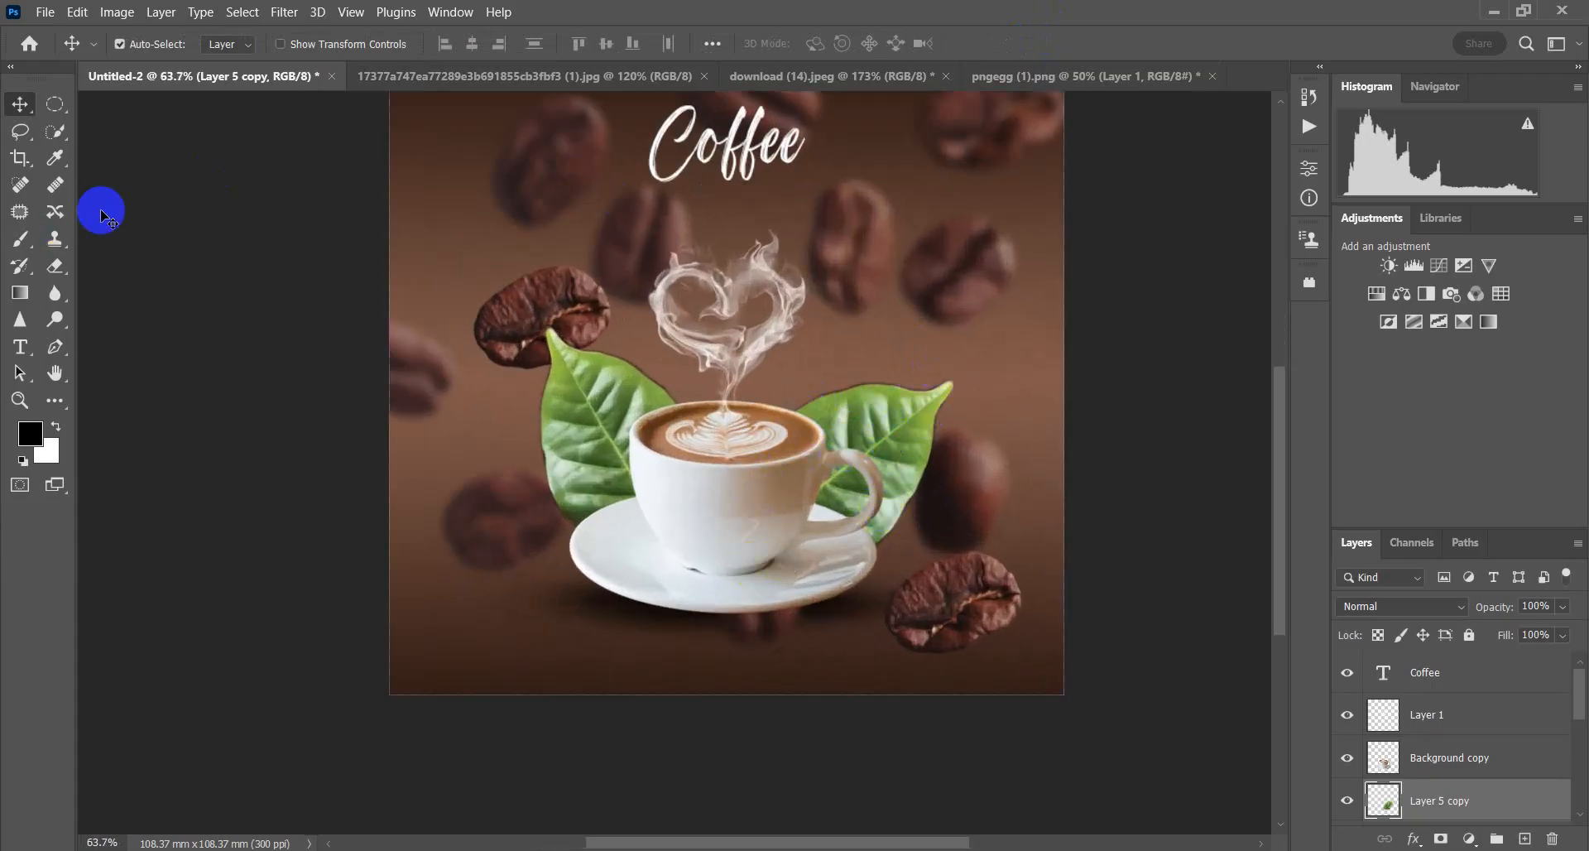
pyautogui.scroll(-5, 1428, 759)
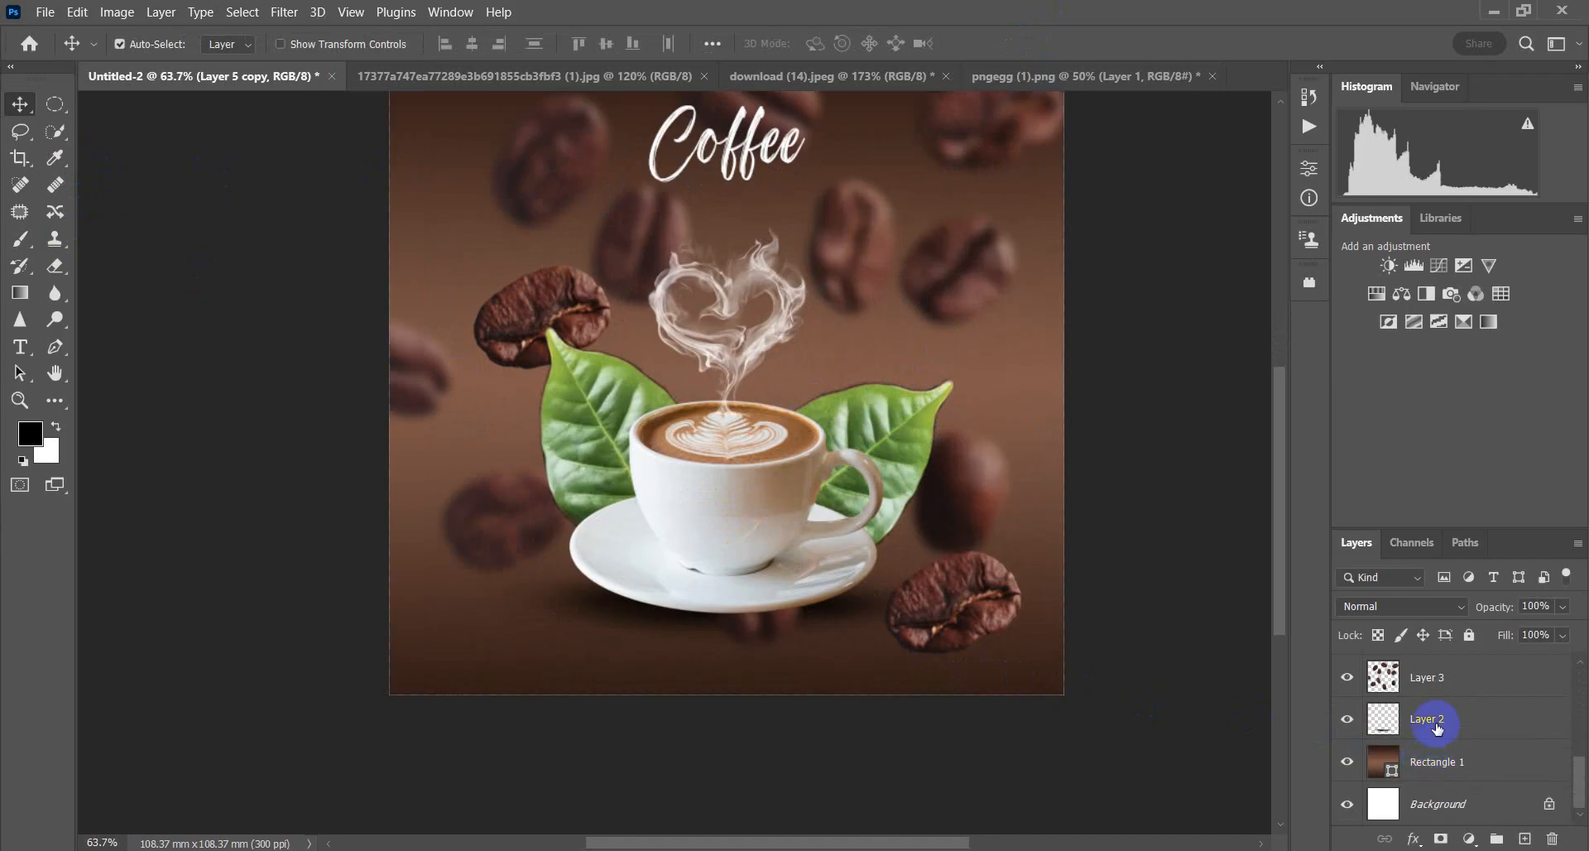
pyautogui.moveTo(1432, 732); pyautogui.dragTo(1465, 734)
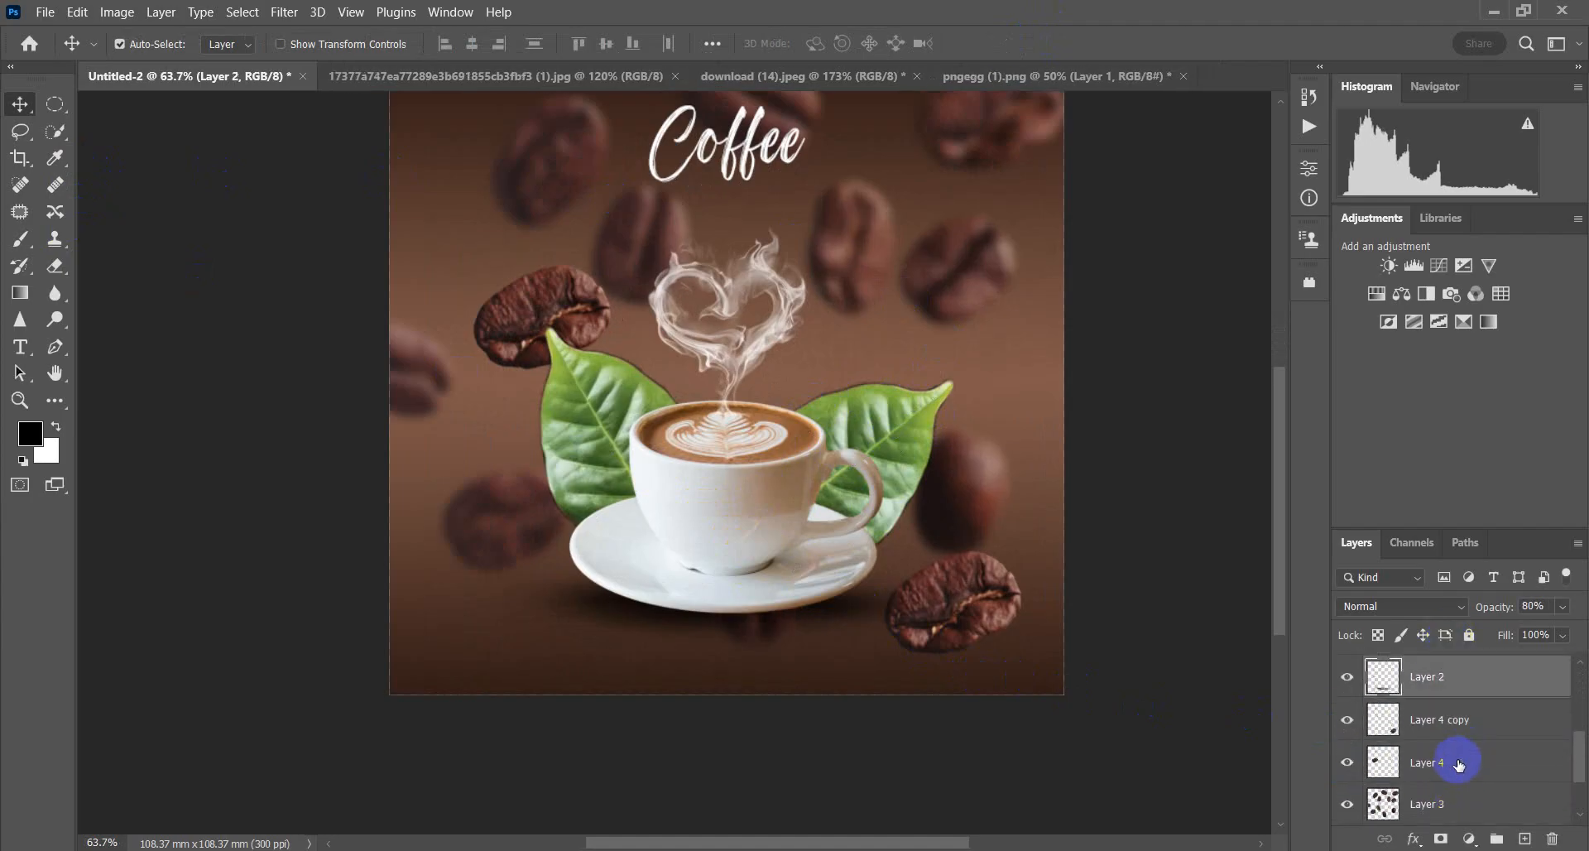
pyautogui.scroll(3, 1458, 766)
pyautogui.scroll(-10, 1459, 766)
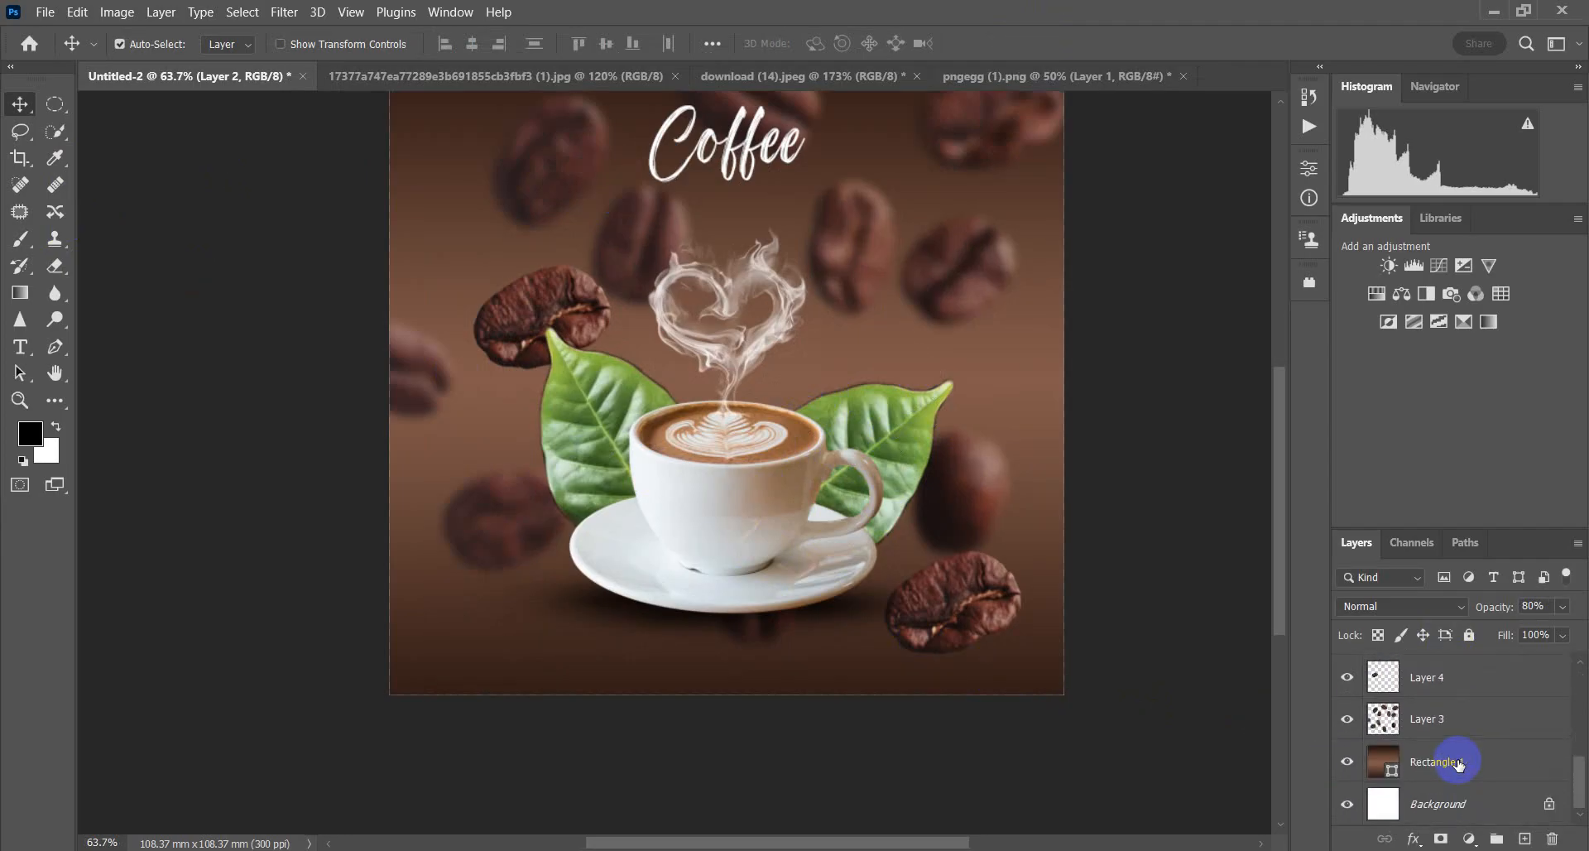
pyautogui.scroll(3, 1459, 766)
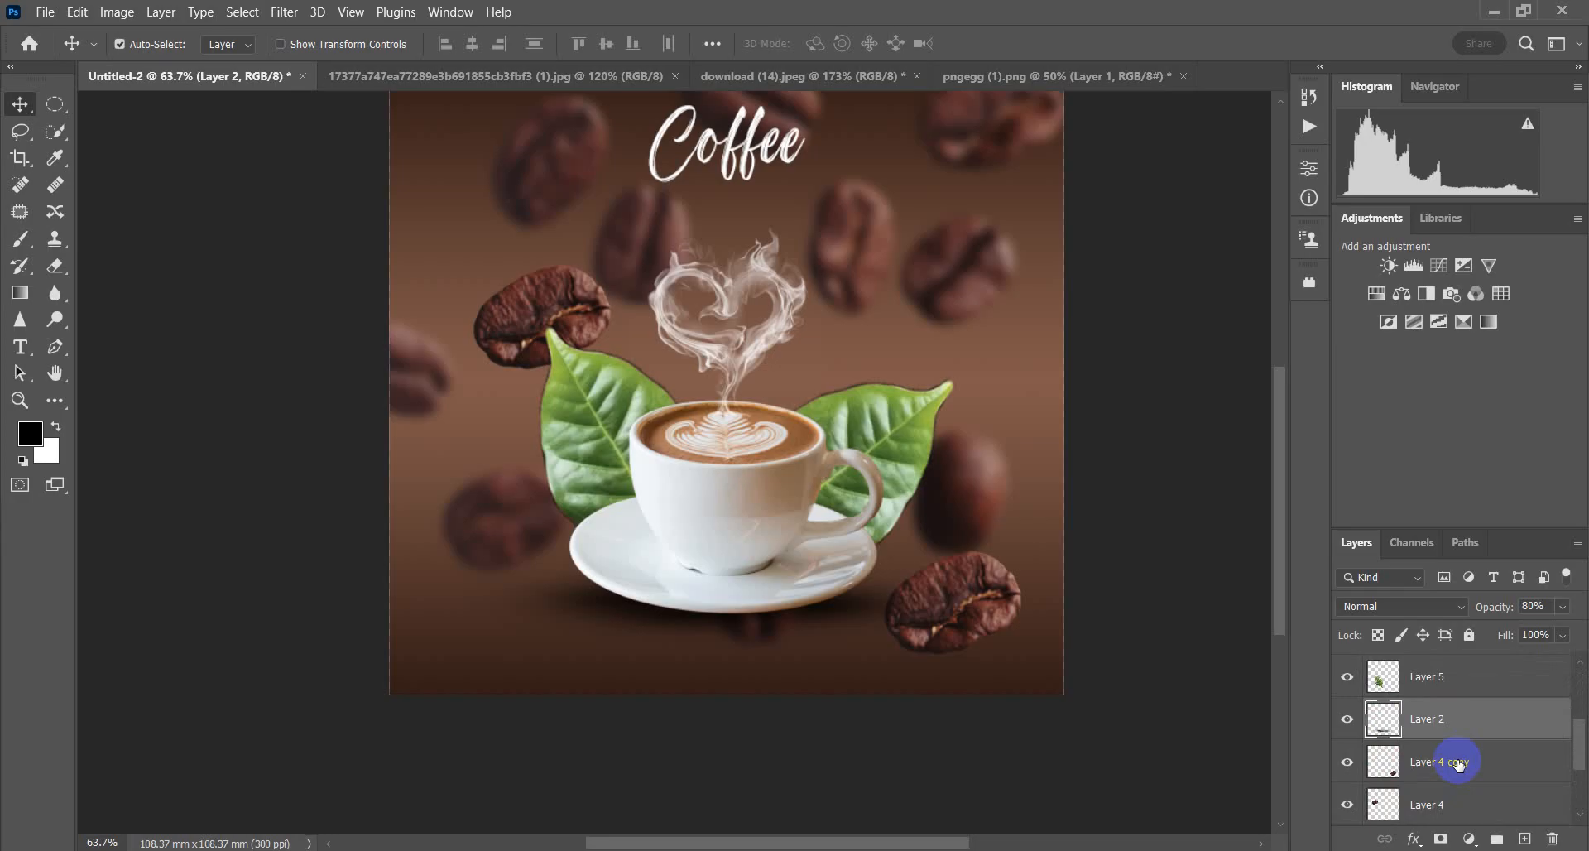
pyautogui.scroll(1, 1459, 766)
pyautogui.scroll(1, 1456, 754)
pyautogui.moveTo(1440, 803); pyautogui.dragTo(1438, 701)
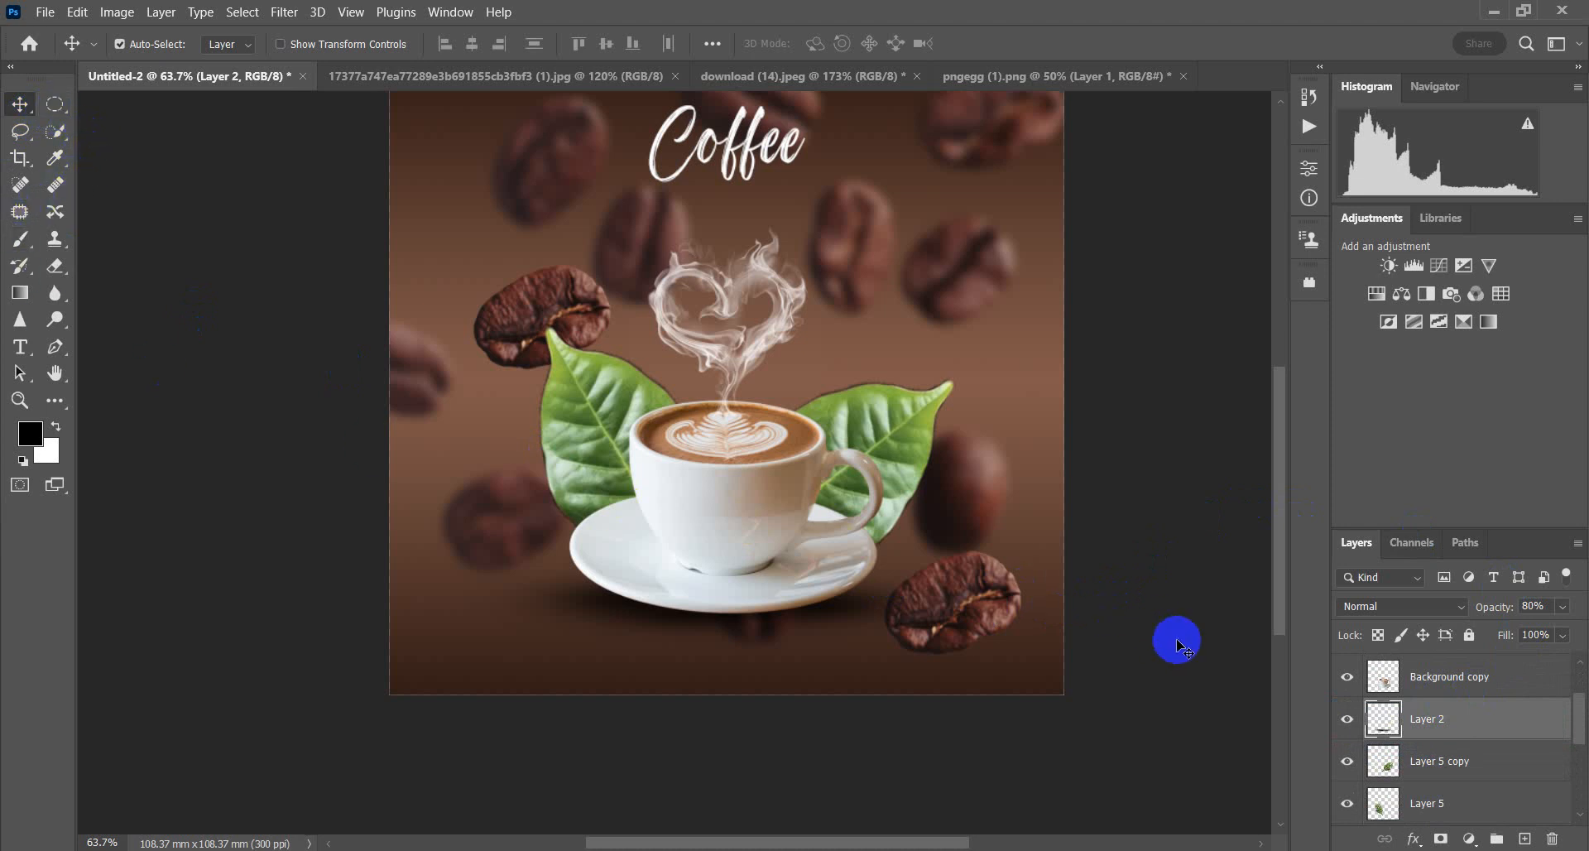
# Step: Move the upper-left sharp bean up and outward, clear of the left leaf's tip
pyautogui.scroll(-2, 652, 423)
pyautogui.moveTo(533, 343); pyautogui.dragTo(488, 308)
# Step: Enlarge the "Coffee" text, keeping it centred above the heart-shaped smoke
pyautogui.click(730, 221)
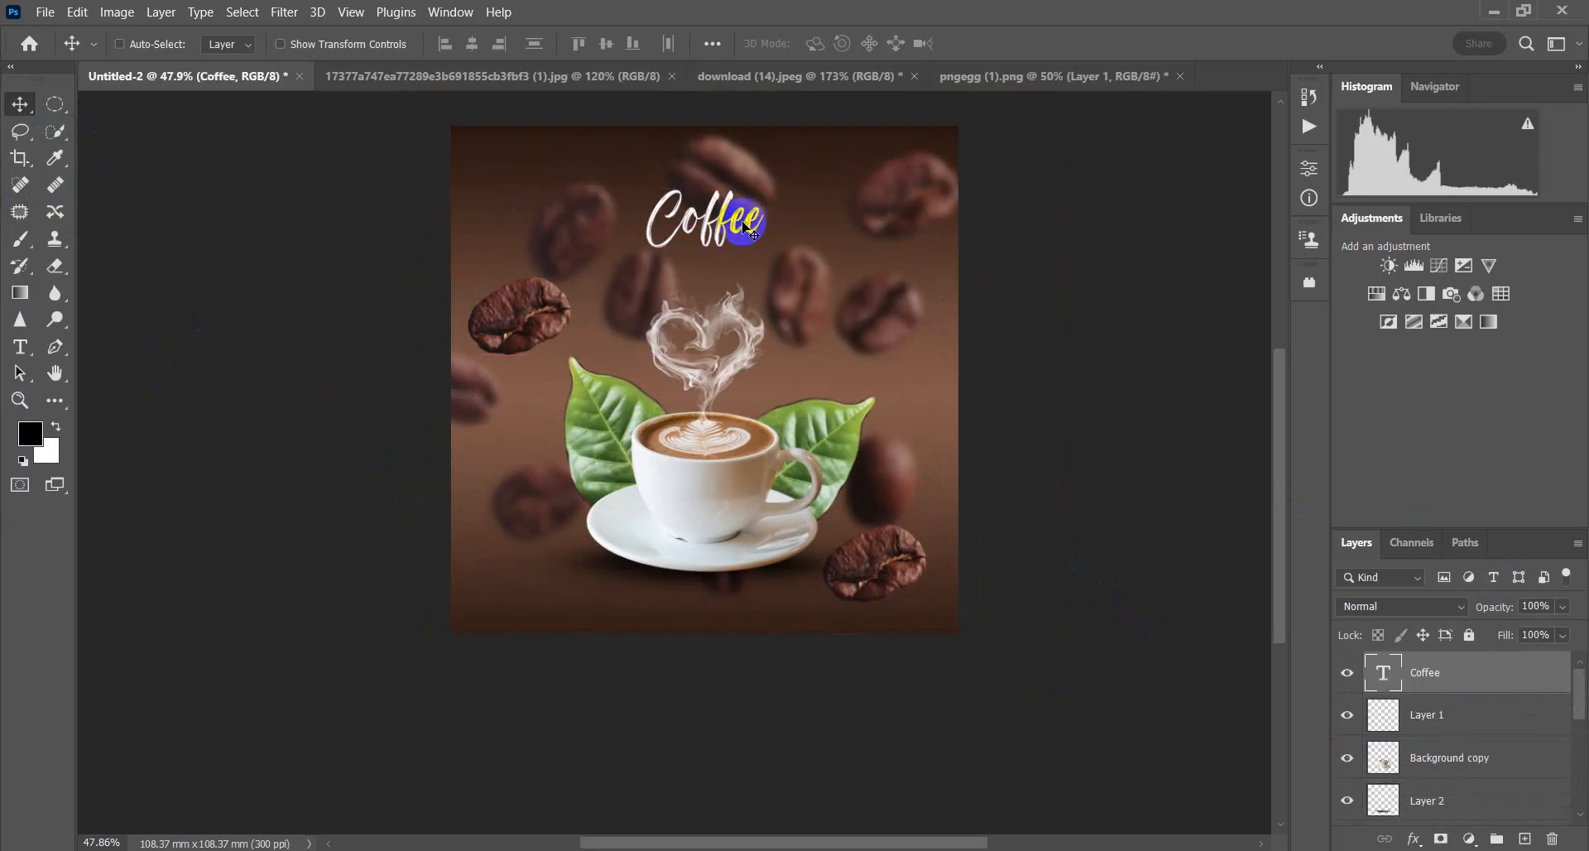
pyautogui.hotkey('ctrl', 't')
pyautogui.moveTo(762, 260); pyautogui.dragTo(798, 281)
pyautogui.click(1024, 51)
pyautogui.scroll(-2, 1012, 374)
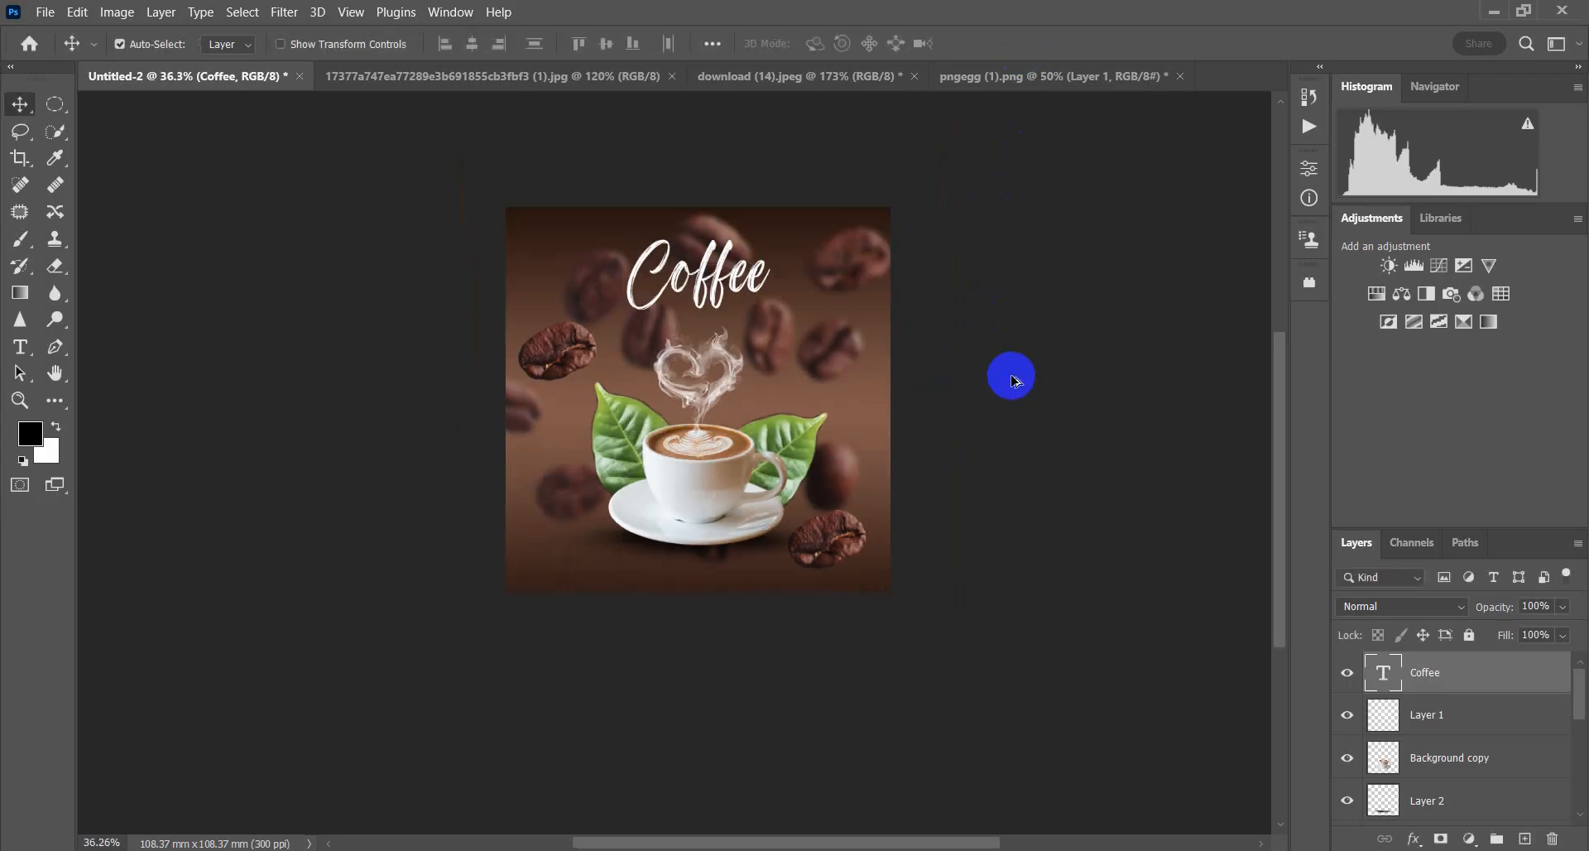
# Step: Select Layer 5 copy and set up the soft Brush with an angle of -123° and a size reduced to 175 px
pyautogui.scroll(2, 654, 478)
pyautogui.scroll(3, 655, 478)
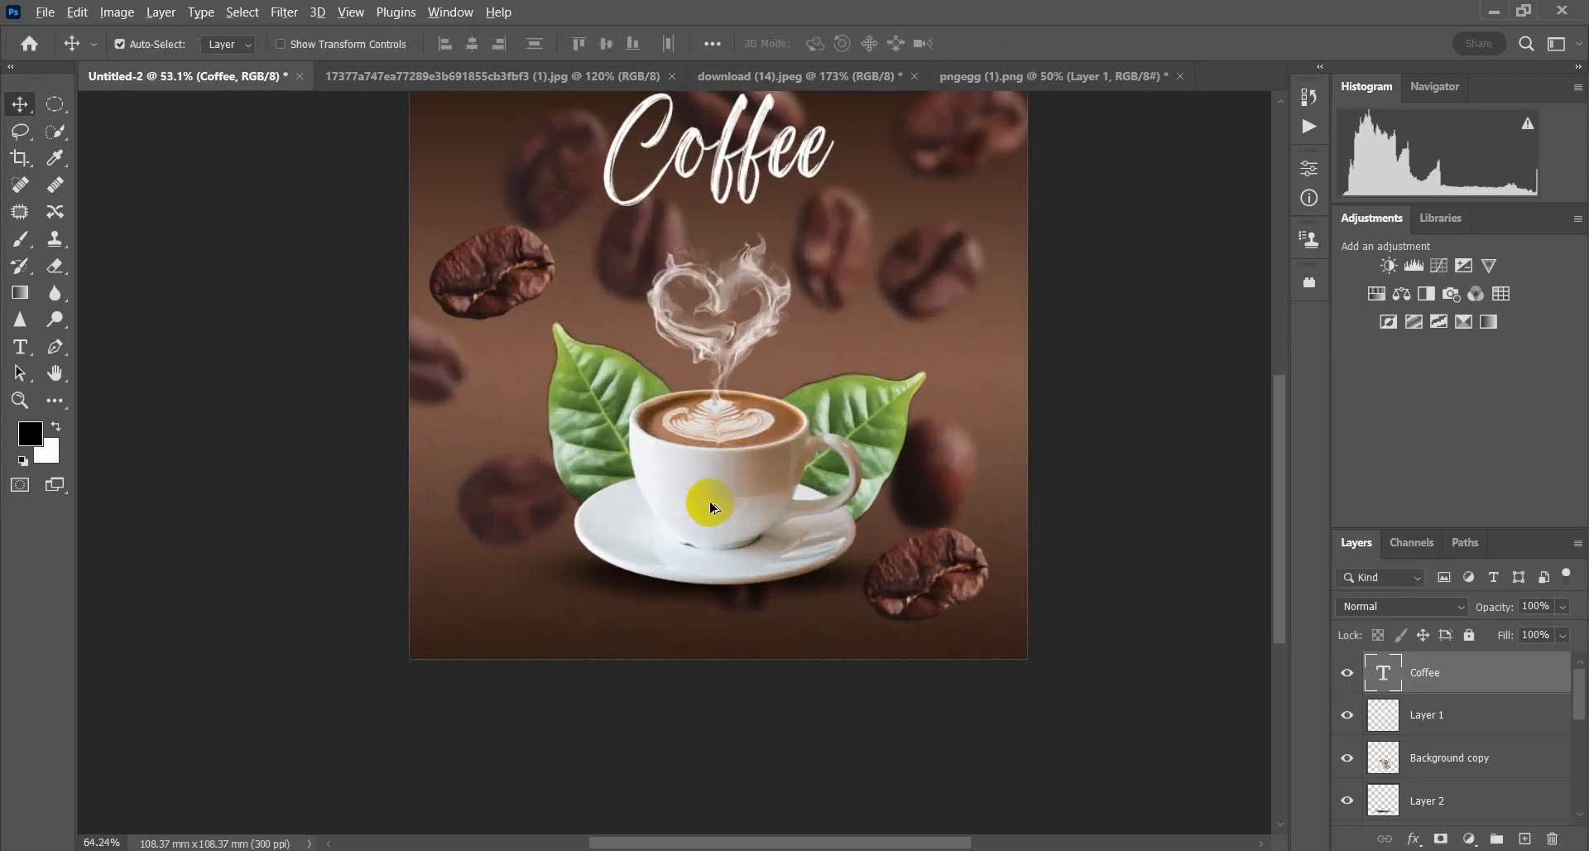
pyautogui.scroll(-3, 1437, 787)
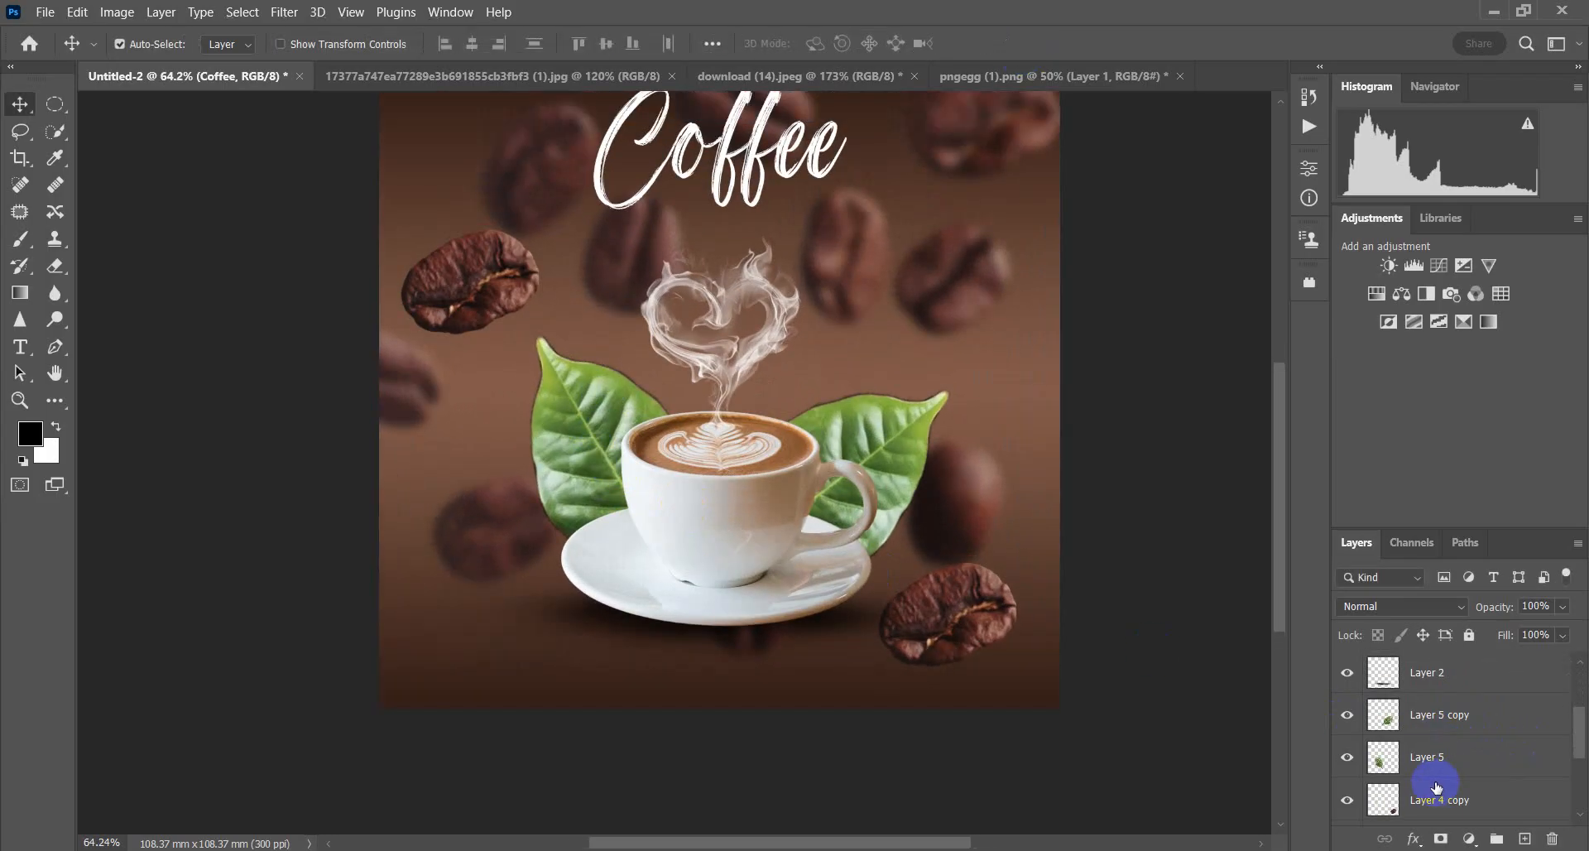
pyautogui.click(1432, 725)
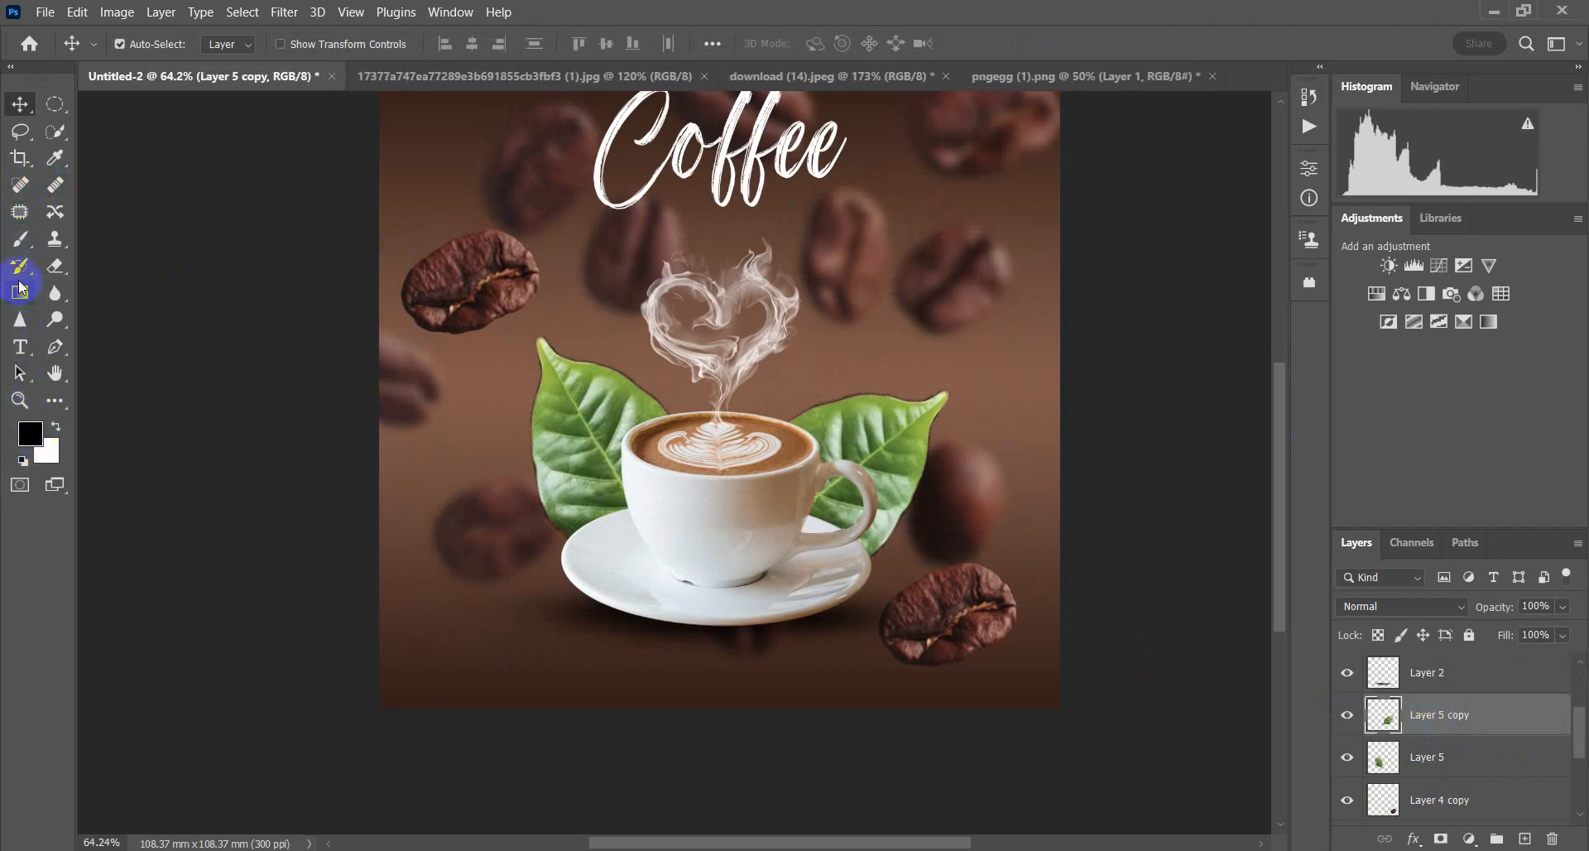
pyautogui.click(20, 240)
pyautogui.scroll(4, 906, 465)
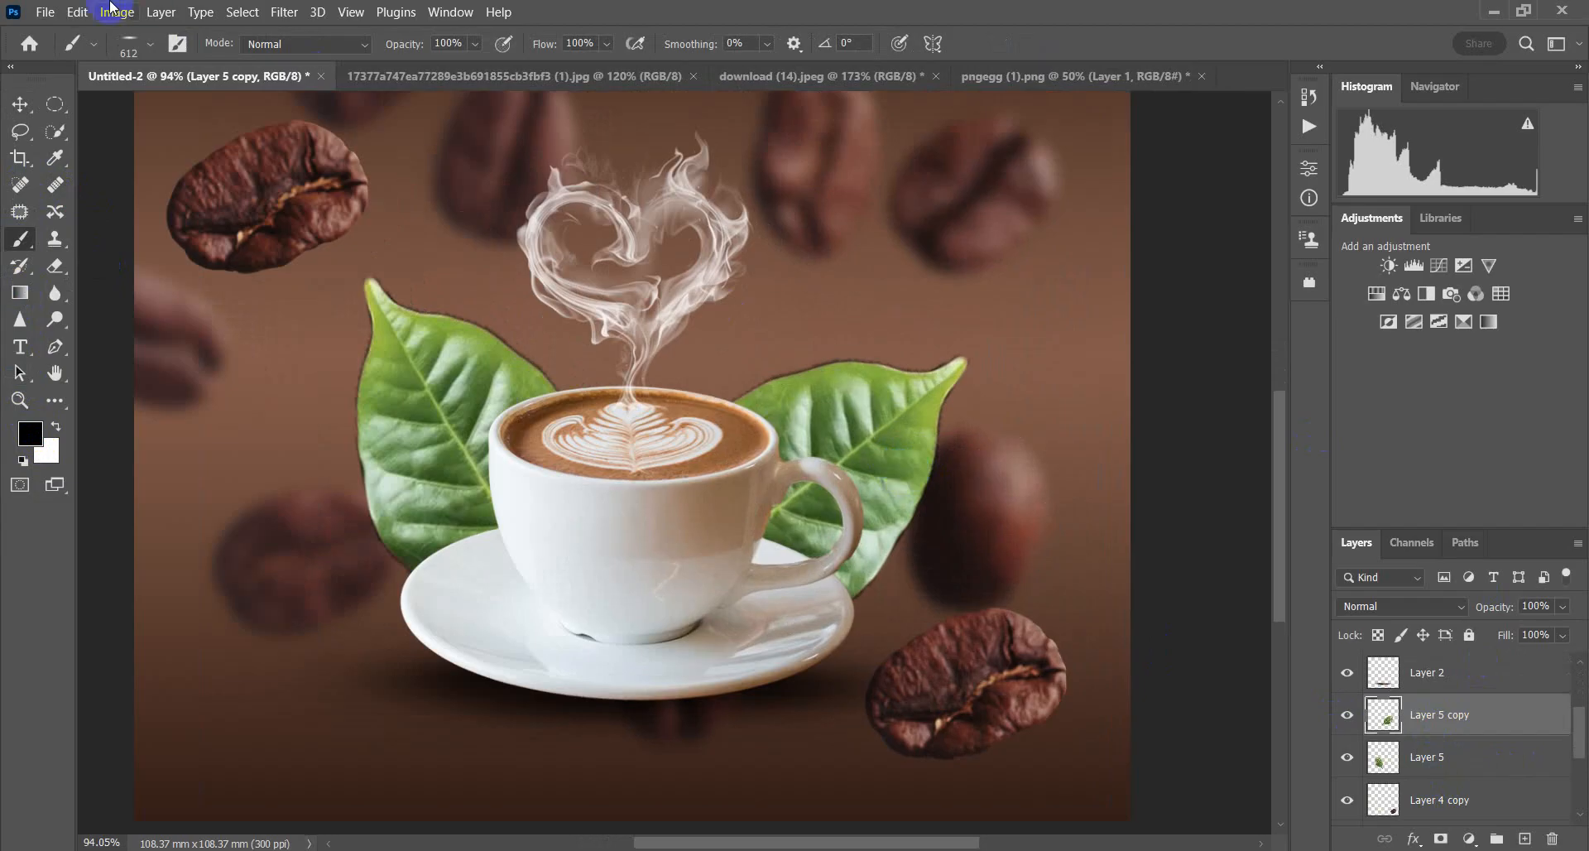
pyautogui.click(128, 46)
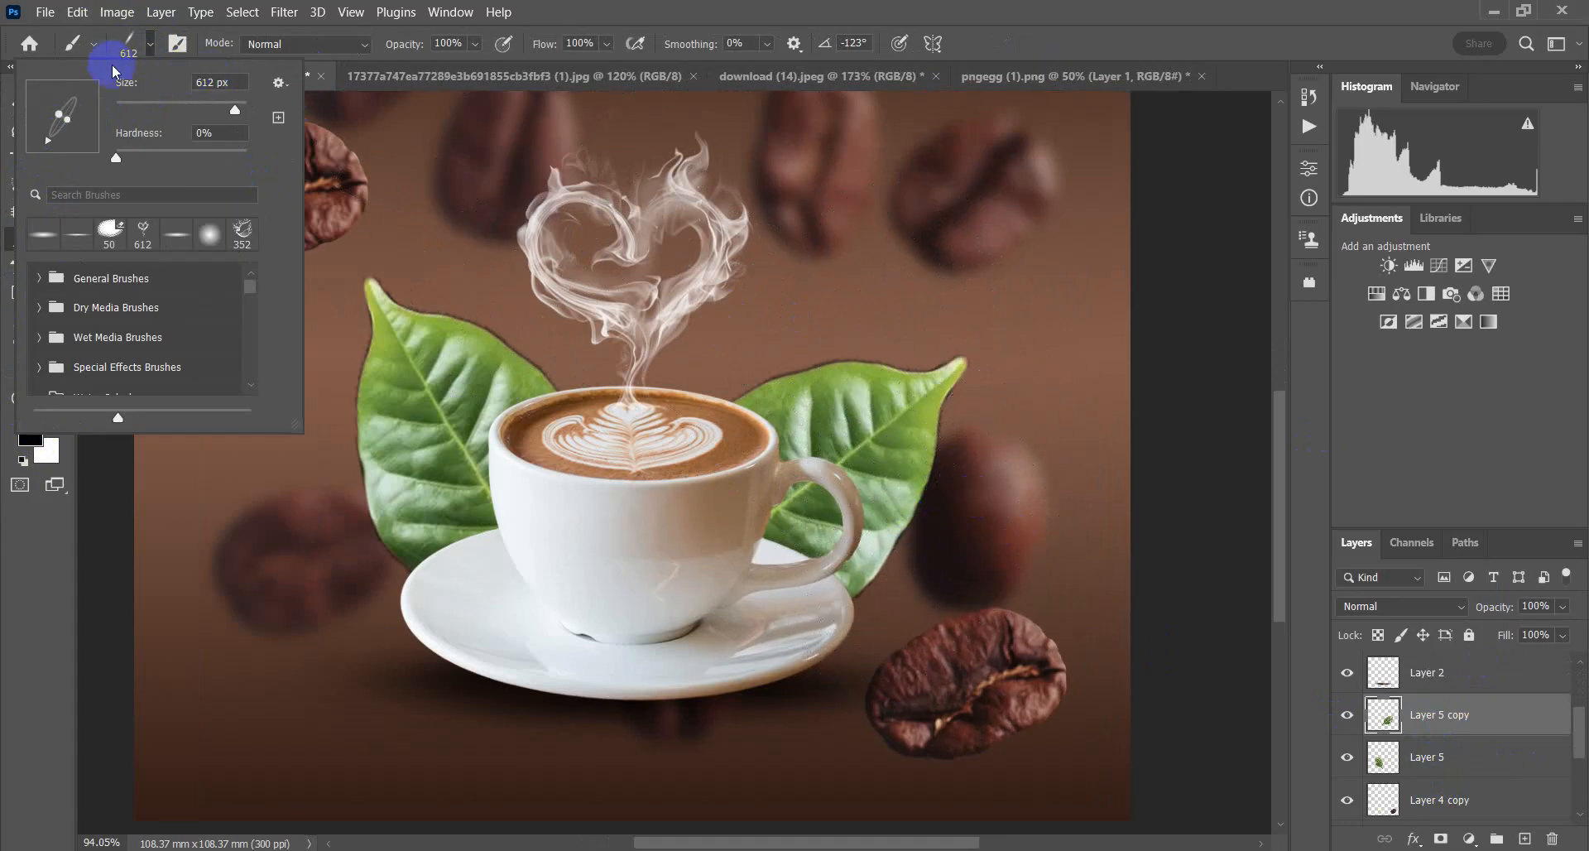
pyautogui.click(132, 48)
pyautogui.press('[')
pyautogui.press('[')
pyautogui.press('[')
pyautogui.press('[')
pyautogui.press('[')
pyautogui.press('[')
pyautogui.press('[')
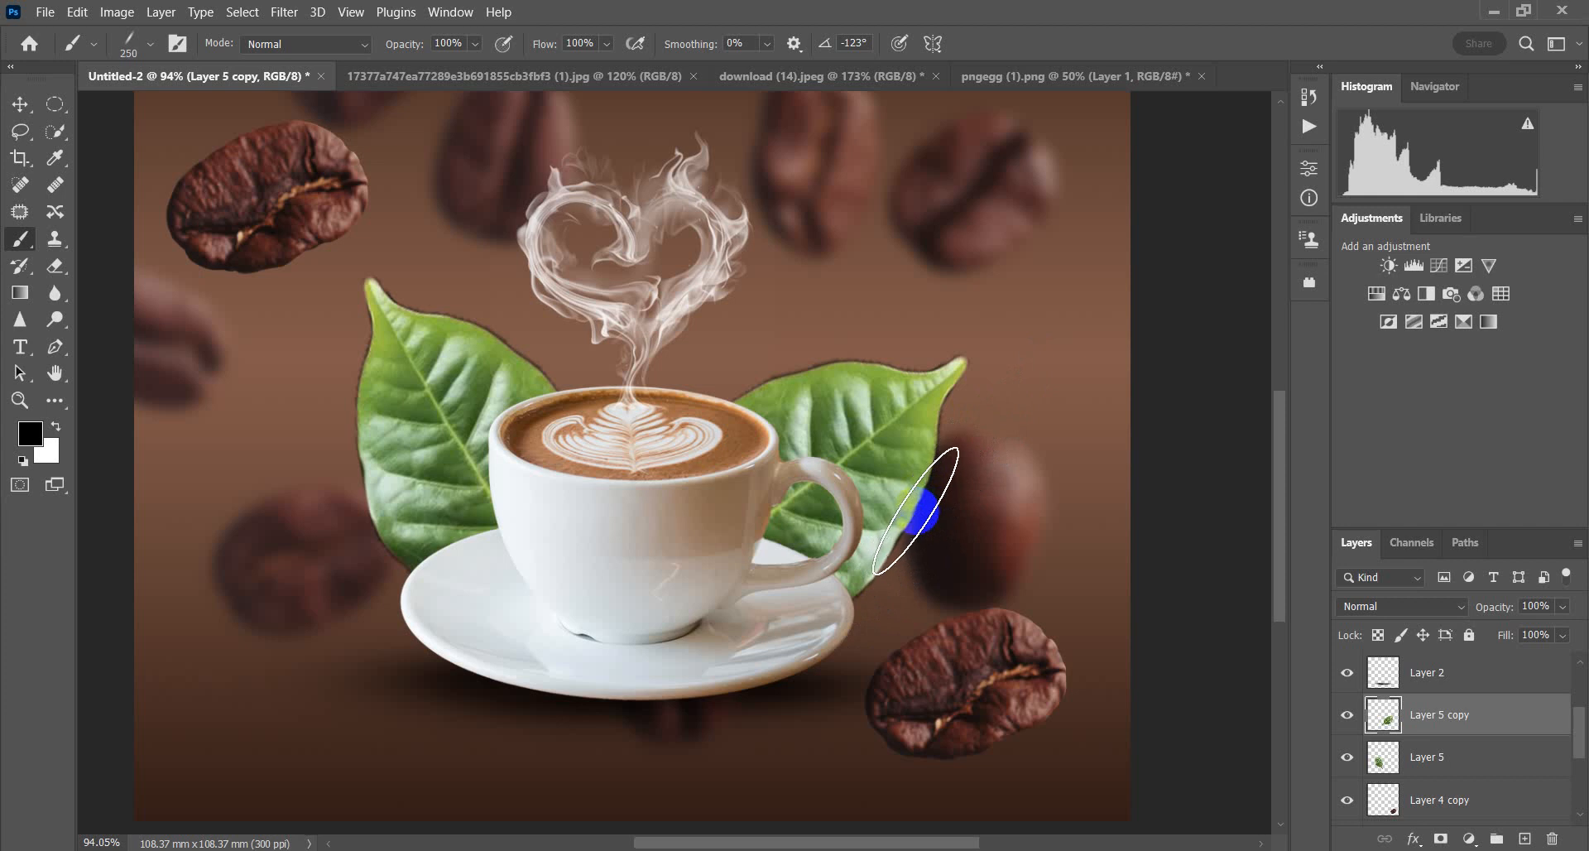
# Step: Try painting black shading directly along the right leaf's outer edge on Layer 5 copy, and undo the stroke
pyautogui.moveTo(906, 523)
pyautogui.mouseDown()
pyautogui.moveTo(893, 539)
pyautogui.moveTo(959, 379)
pyautogui.mouseUp()
pyautogui.click(1441, 730)
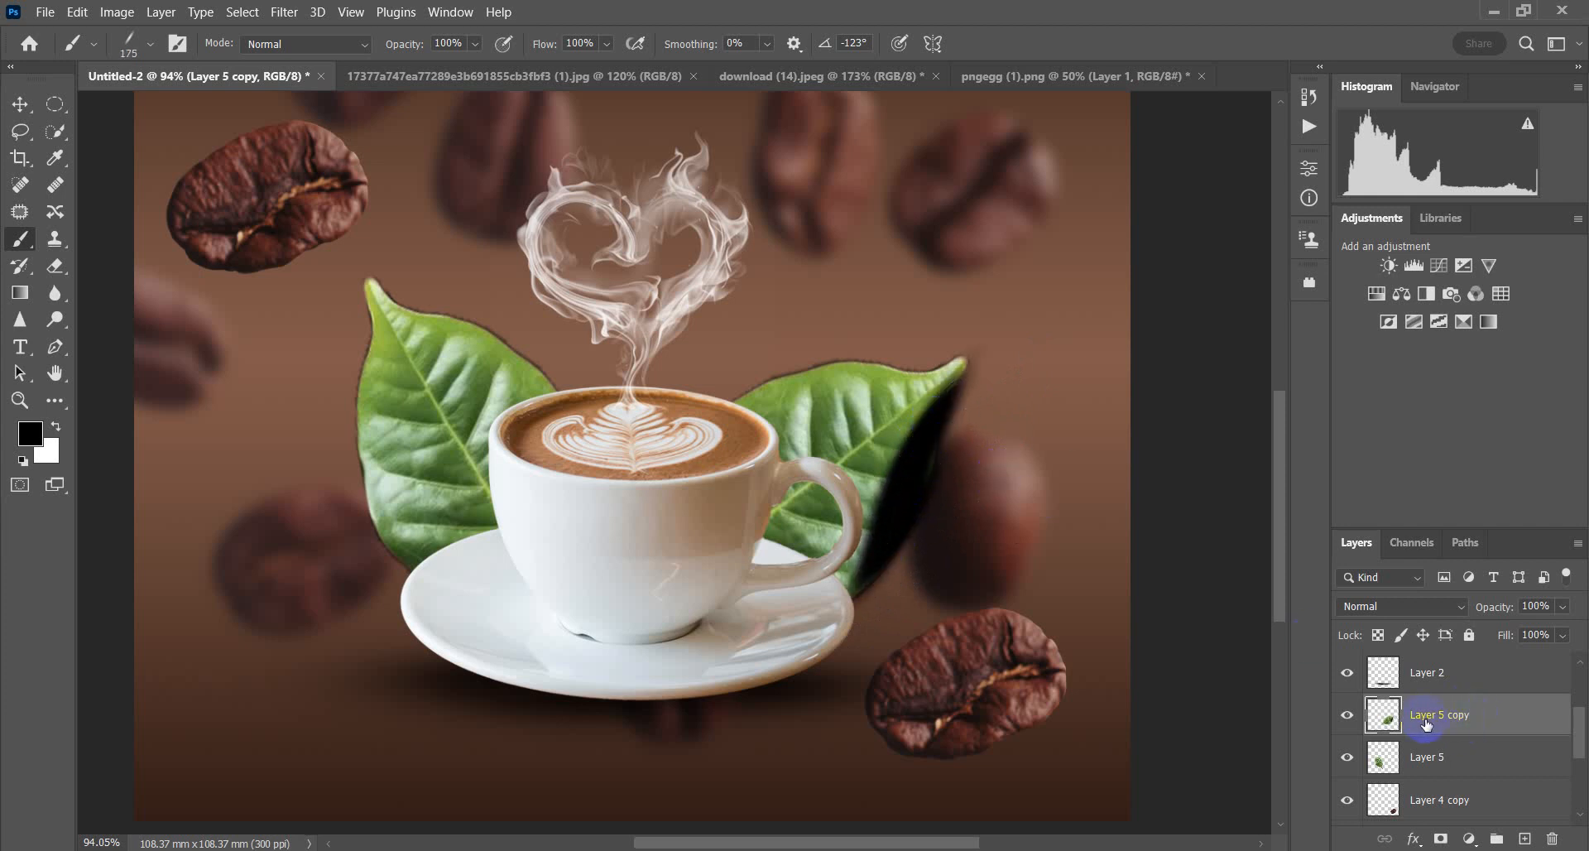
pyautogui.hotkey('ctrl', 'z')
# Step: Add a new layer for the right leaf's shadow and place it directly below Layer 5 copy
pyautogui.click(1524, 838)
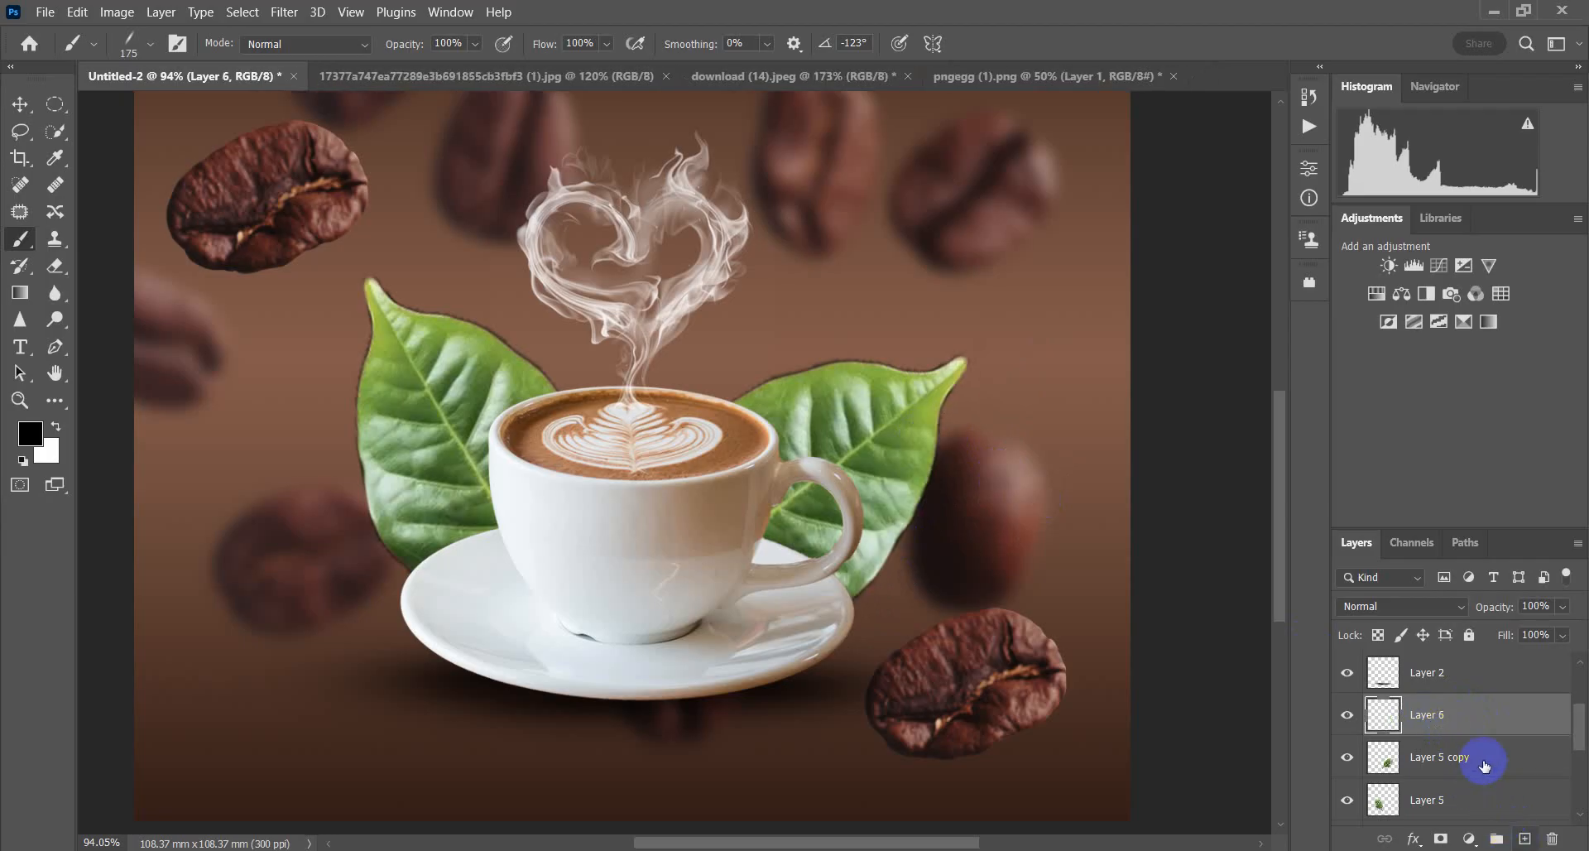
pyautogui.moveTo(1444, 722); pyautogui.dragTo(1443, 778)
# Step: Try painting a black shadow stroke behind the right leaf's outer edge on Layer 6, and undo it
pyautogui.moveTo(960, 364)
pyautogui.mouseDown()
pyautogui.moveTo(869, 550)
pyautogui.moveTo(890, 539)
pyautogui.mouseUp()
pyautogui.hotkey('ctrl', 'z')
pyautogui.hotkey('ctrl', 'z')
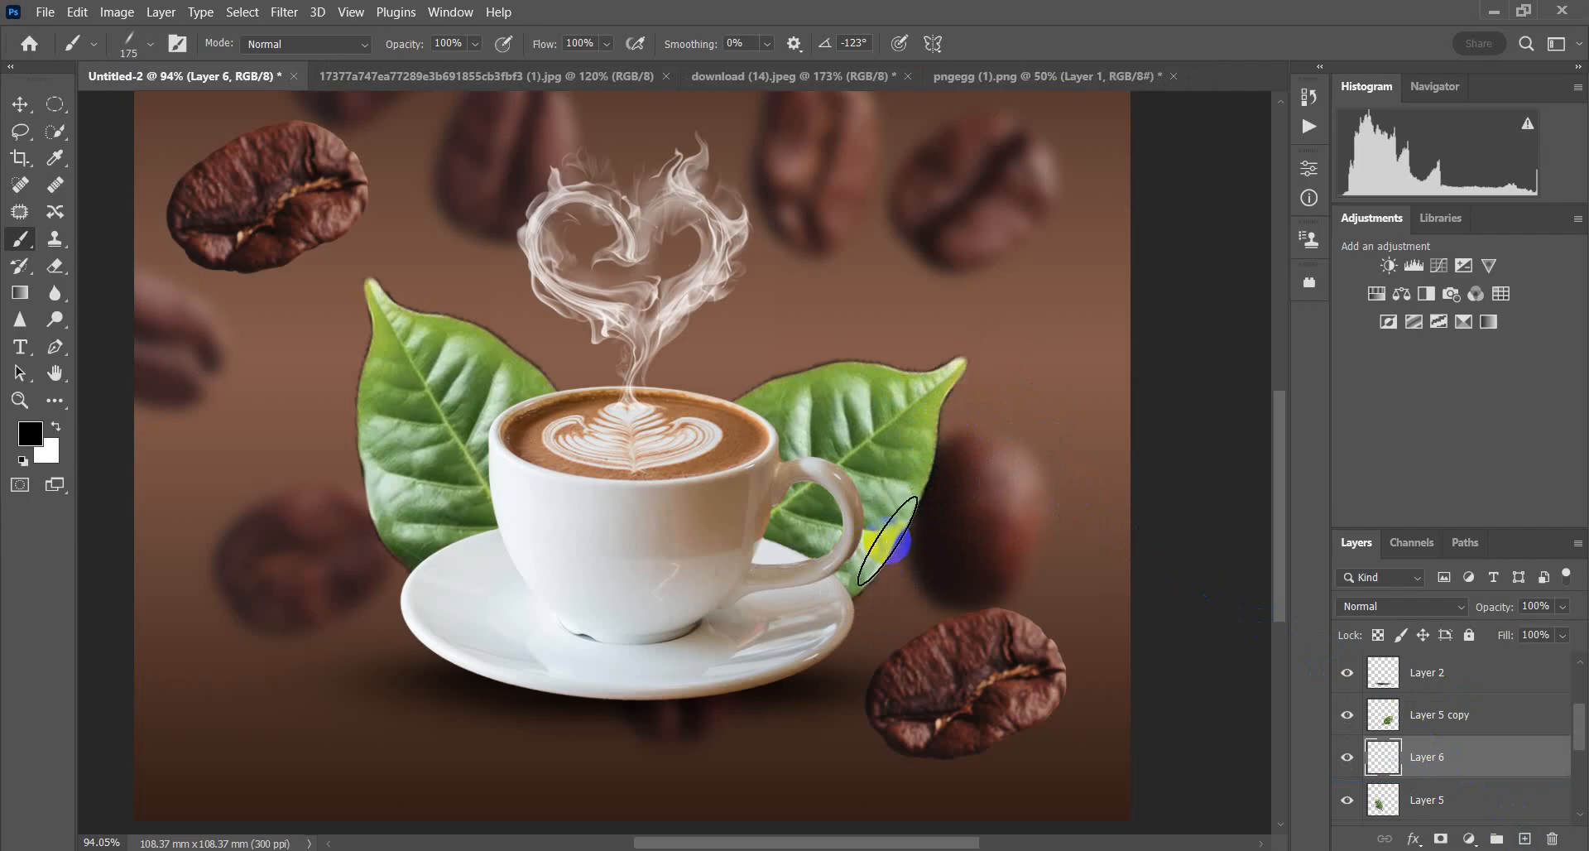
# Step: Set the brush angle to -91° and paint black shading behind the right leaf's outer edge on Layer 6
pyautogui.click(137, 42)
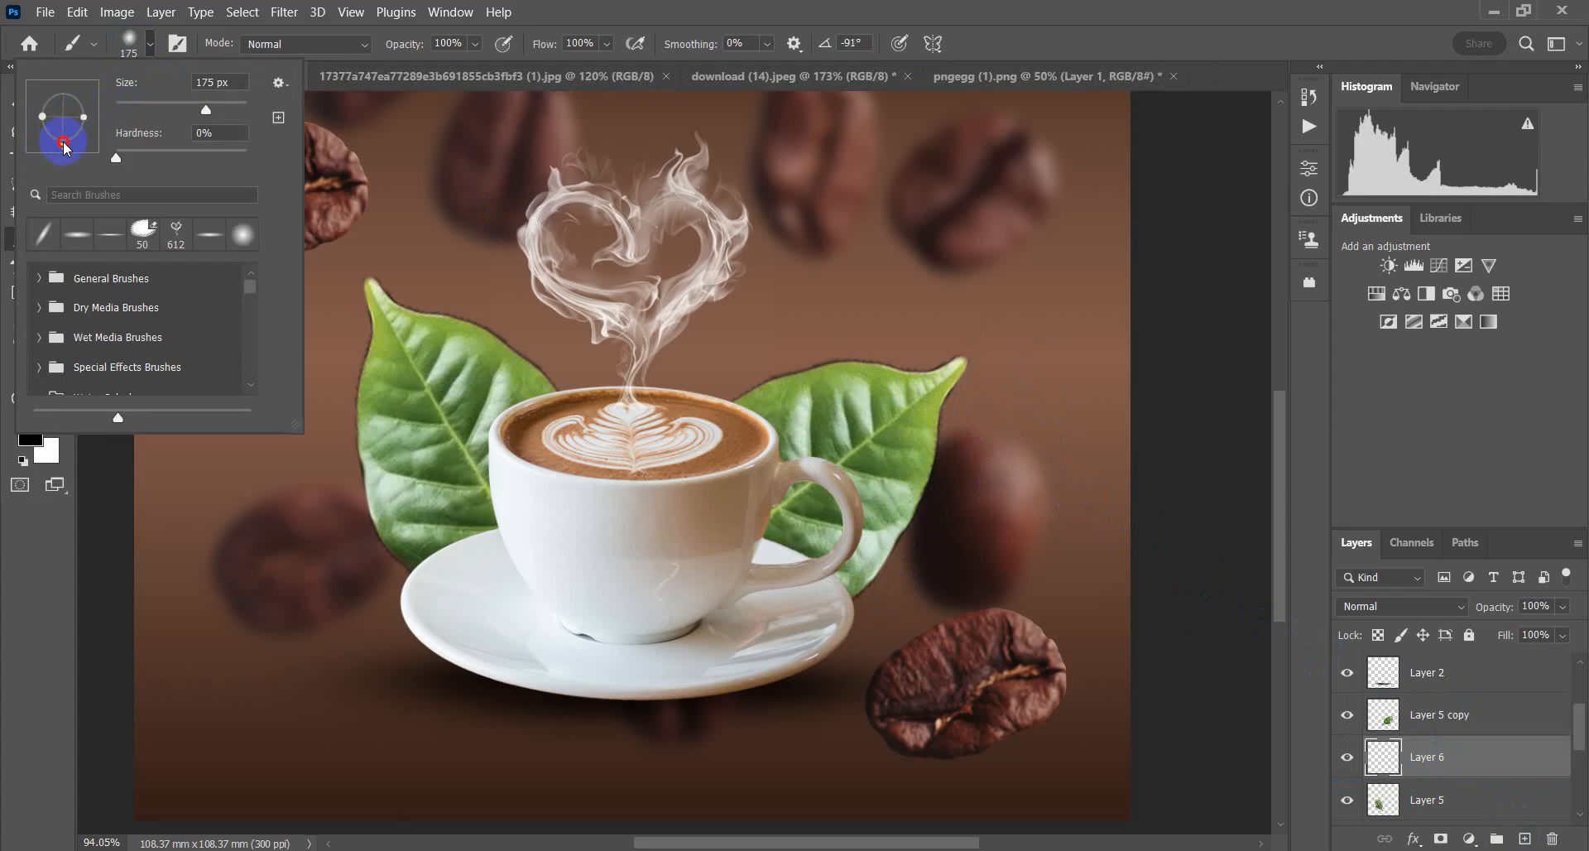
pyautogui.moveTo(933, 419)
pyautogui.mouseDown()
pyautogui.moveTo(911, 461)
pyautogui.moveTo(824, 514)
pyautogui.moveTo(862, 526)
pyautogui.moveTo(843, 544)
pyautogui.mouseUp()
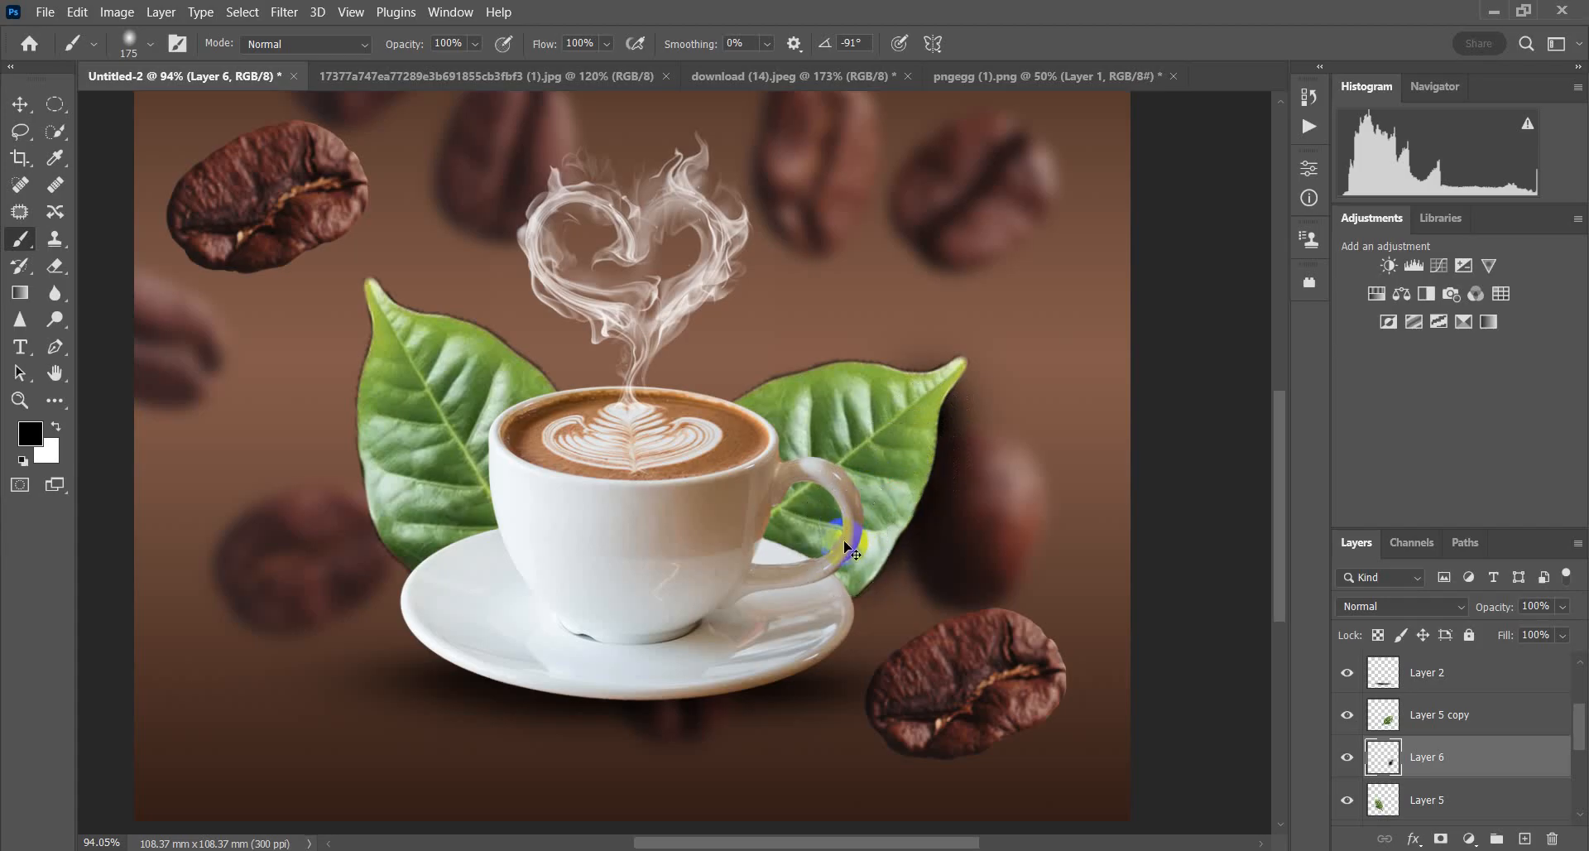
pyautogui.scroll(3, 886, 532)
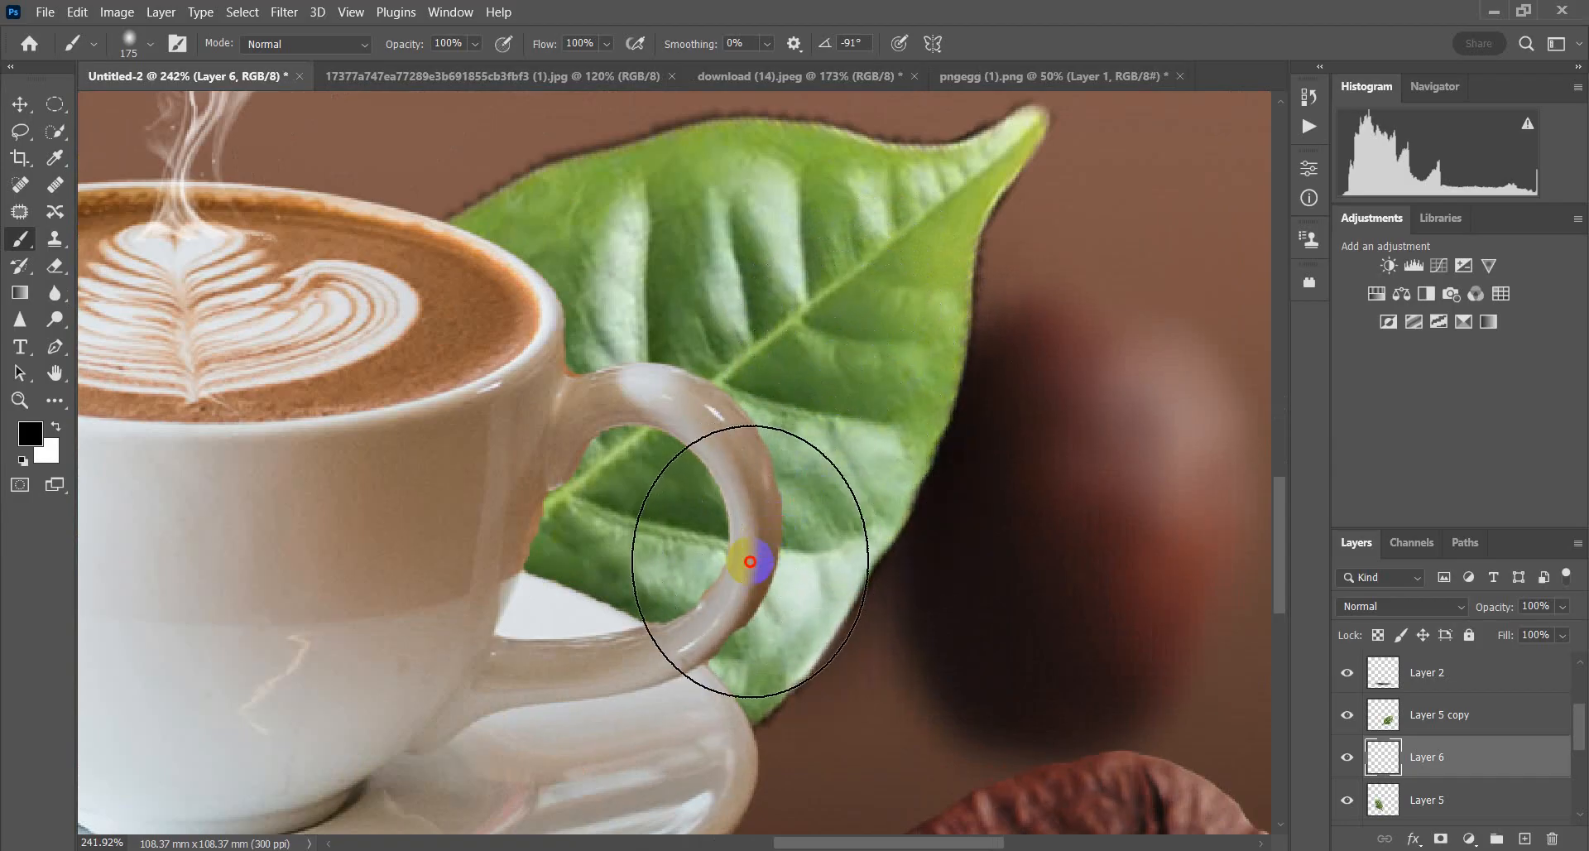
# Step: Try adding a black dab of shading behind the right leaf's upper edge near its tip, and undo it
pyautogui.click(900, 206)
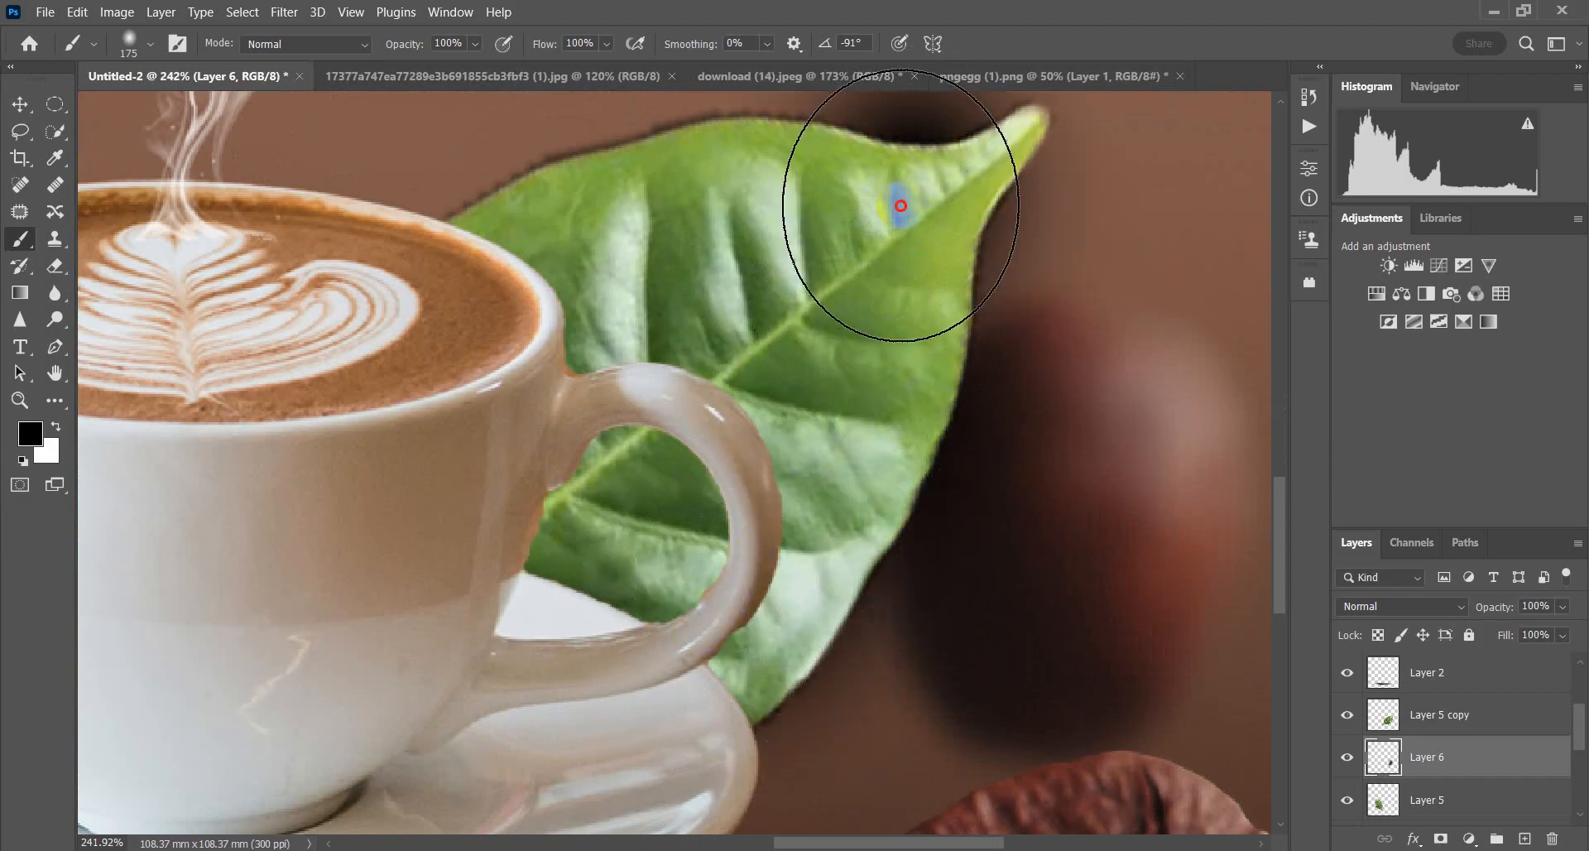
pyautogui.scroll(-5, 944, 437)
pyautogui.scroll(4, 960, 248)
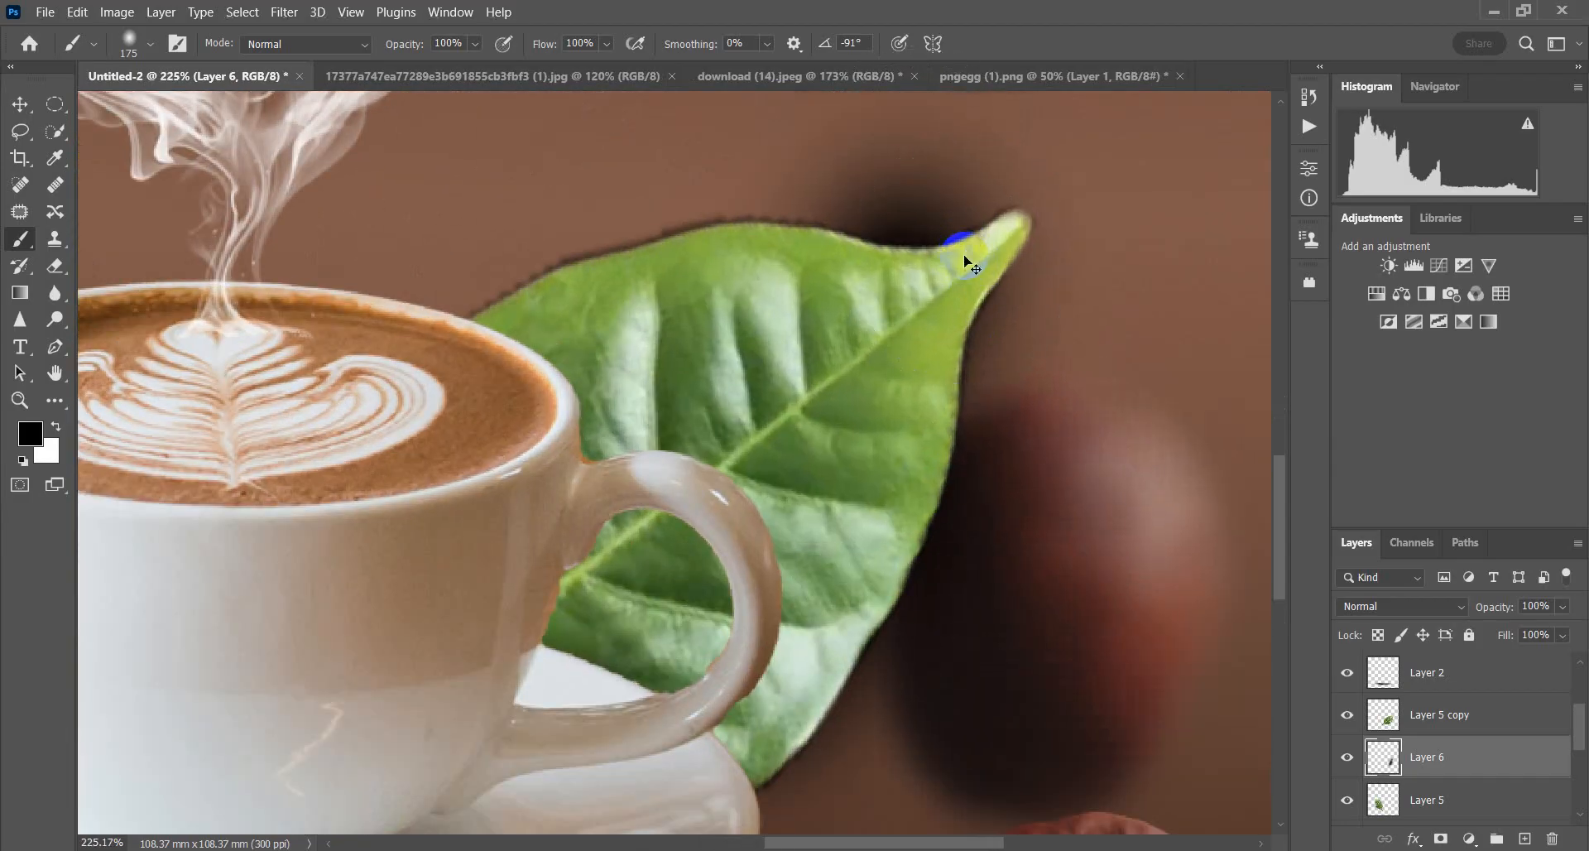
pyautogui.hotkey('ctrl', 'z')
# Step: Reduce the brush to 50 px and paint a black shadow behind the right leaf's outer edge from its tip to its base
pyautogui.press('[')
pyautogui.press('[')
pyautogui.press('[')
pyautogui.press('[')
pyautogui.press('[')
pyautogui.press('[')
pyautogui.press('[')
pyautogui.press('[')
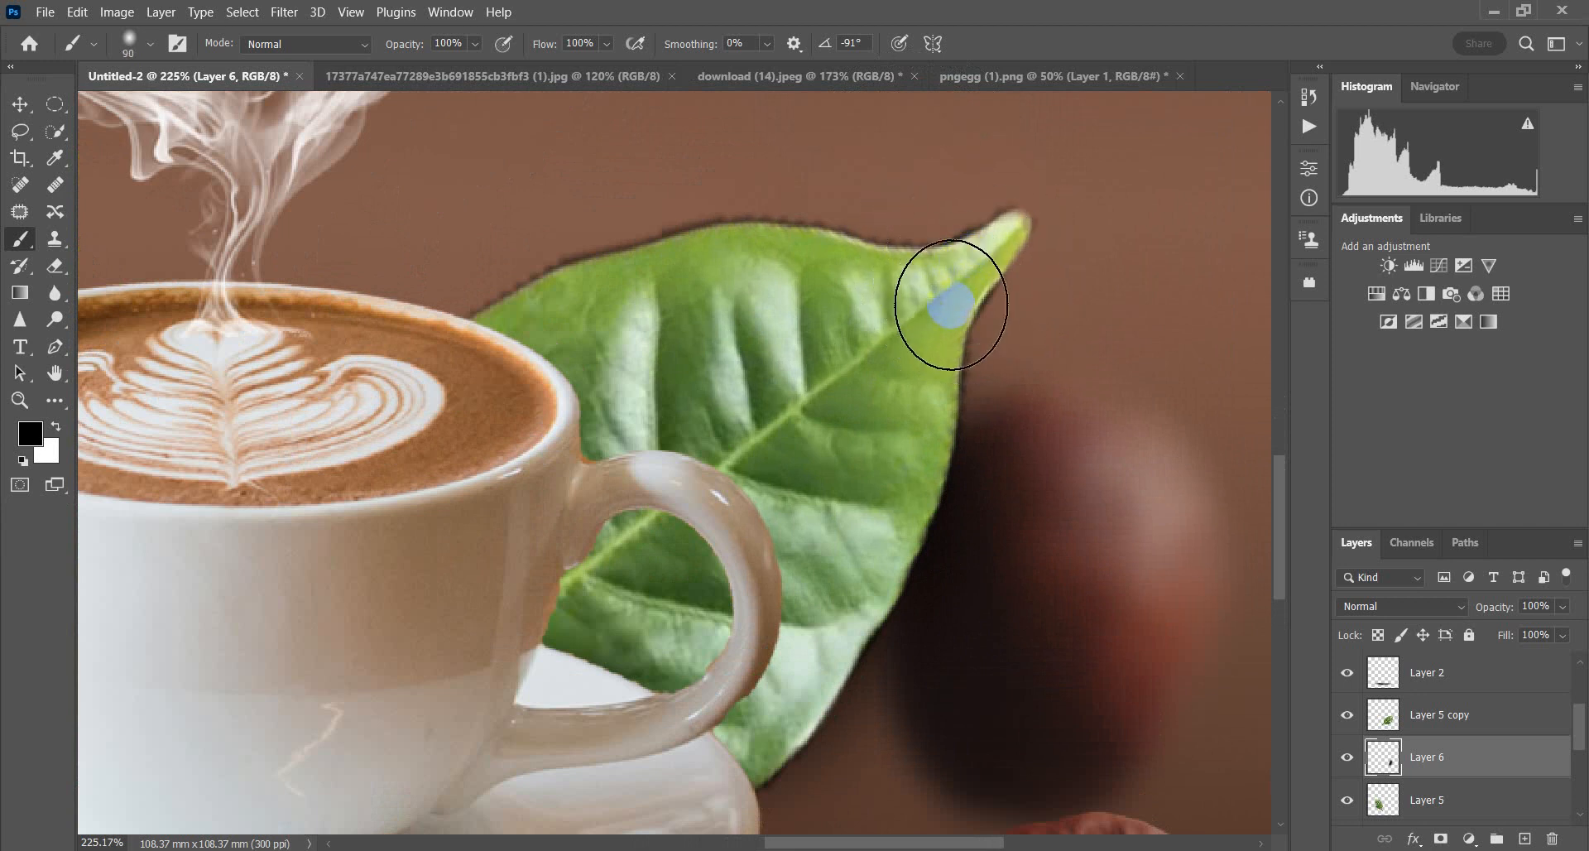
pyautogui.moveTo(949, 359); pyautogui.dragTo(1023, 246)
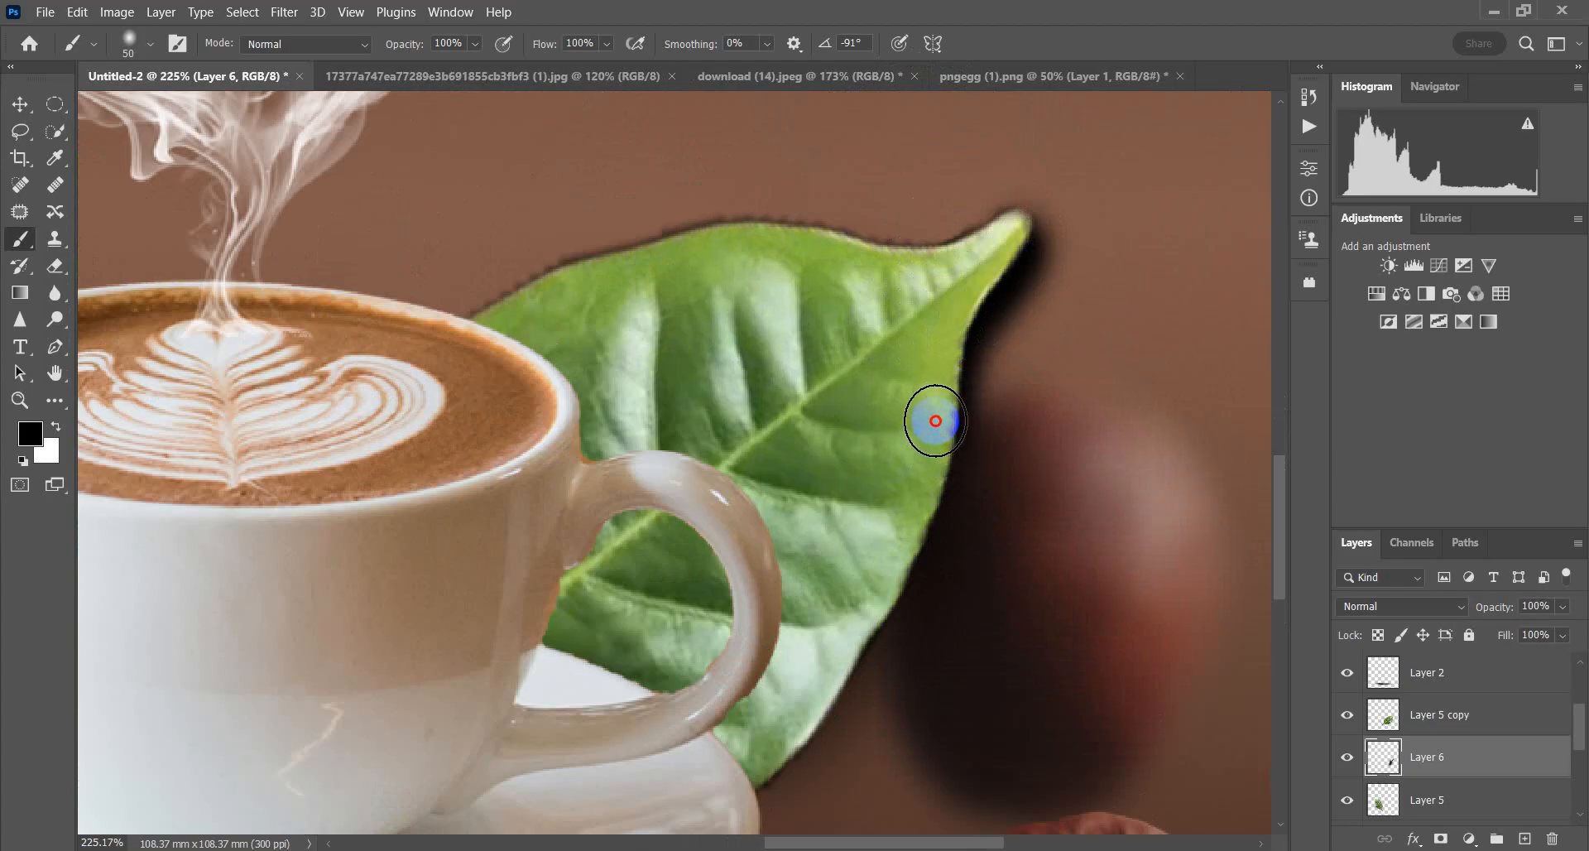
pyautogui.moveTo(877, 620); pyautogui.dragTo(770, 776)
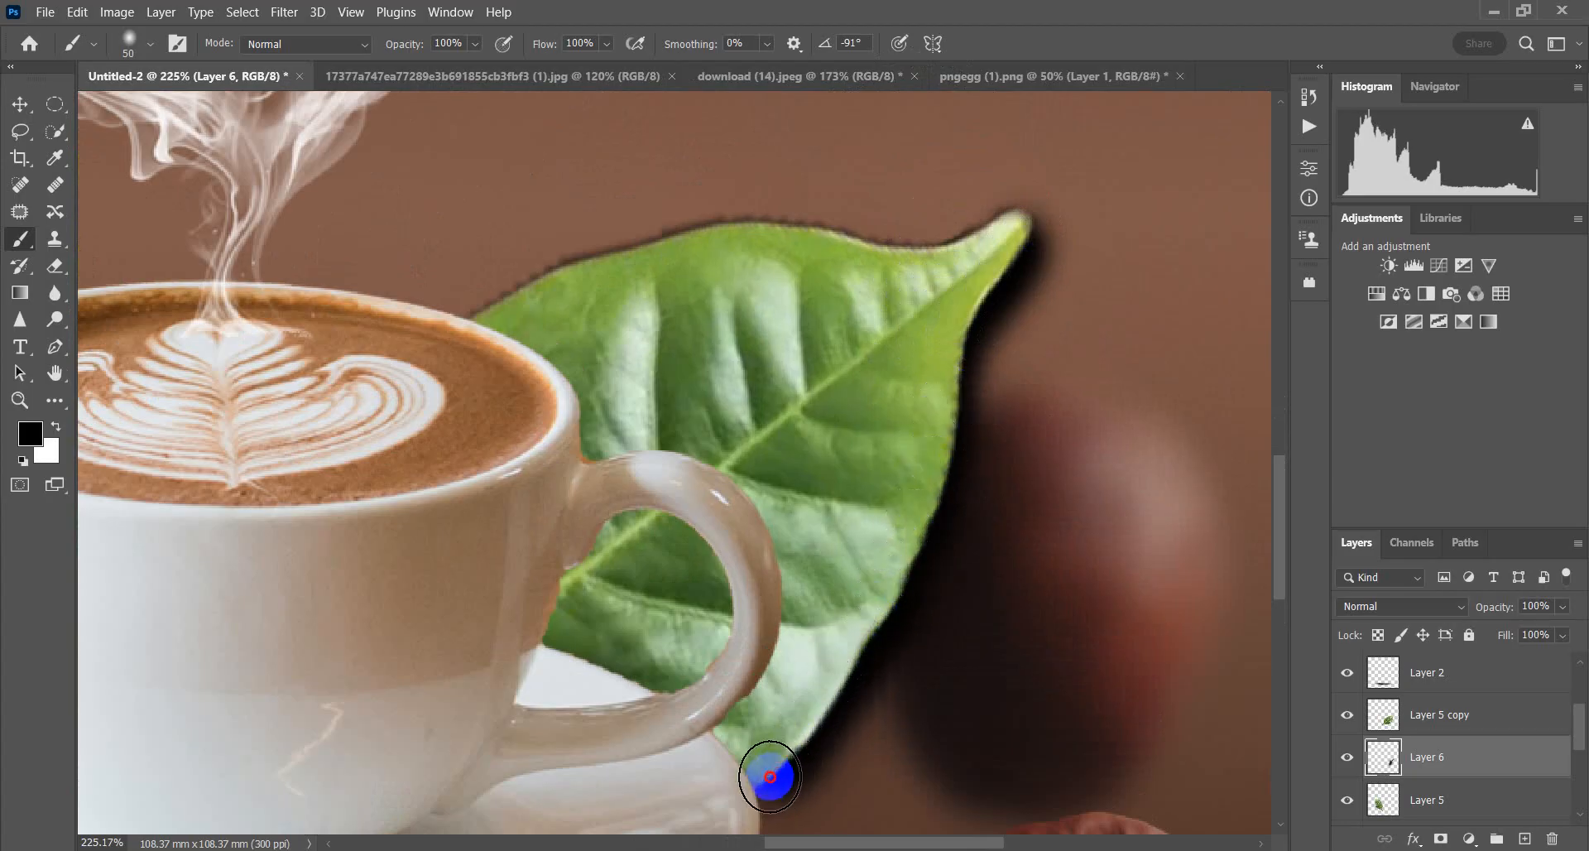
# Step: Lower Layer 6's opacity to 50% and return to the Brush tool
pyautogui.scroll(-6, 837, 539)
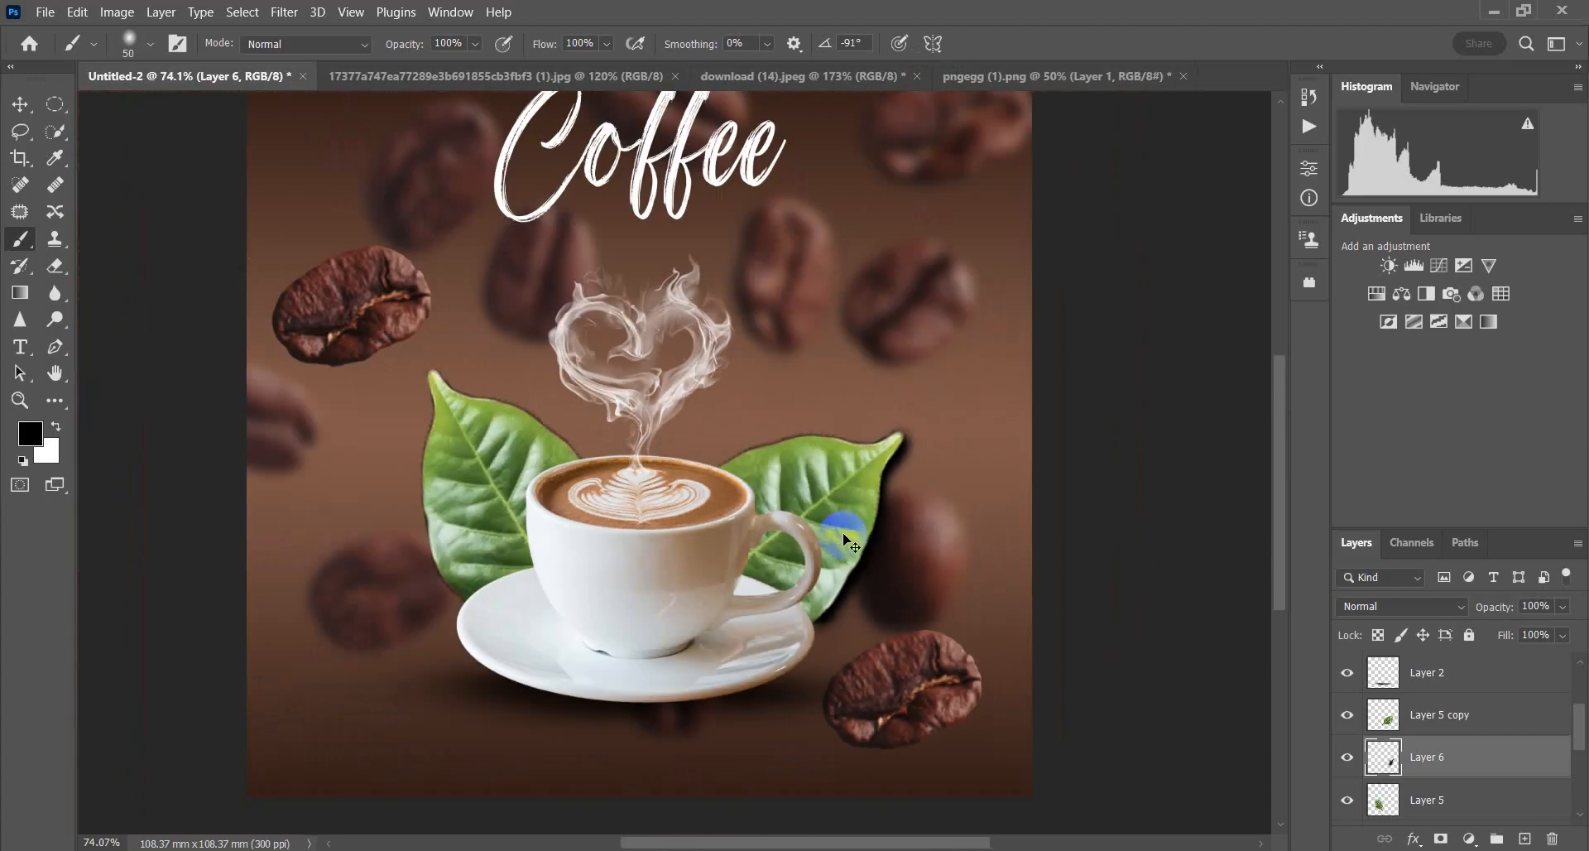
pyautogui.hotkey('ctrl', 't')
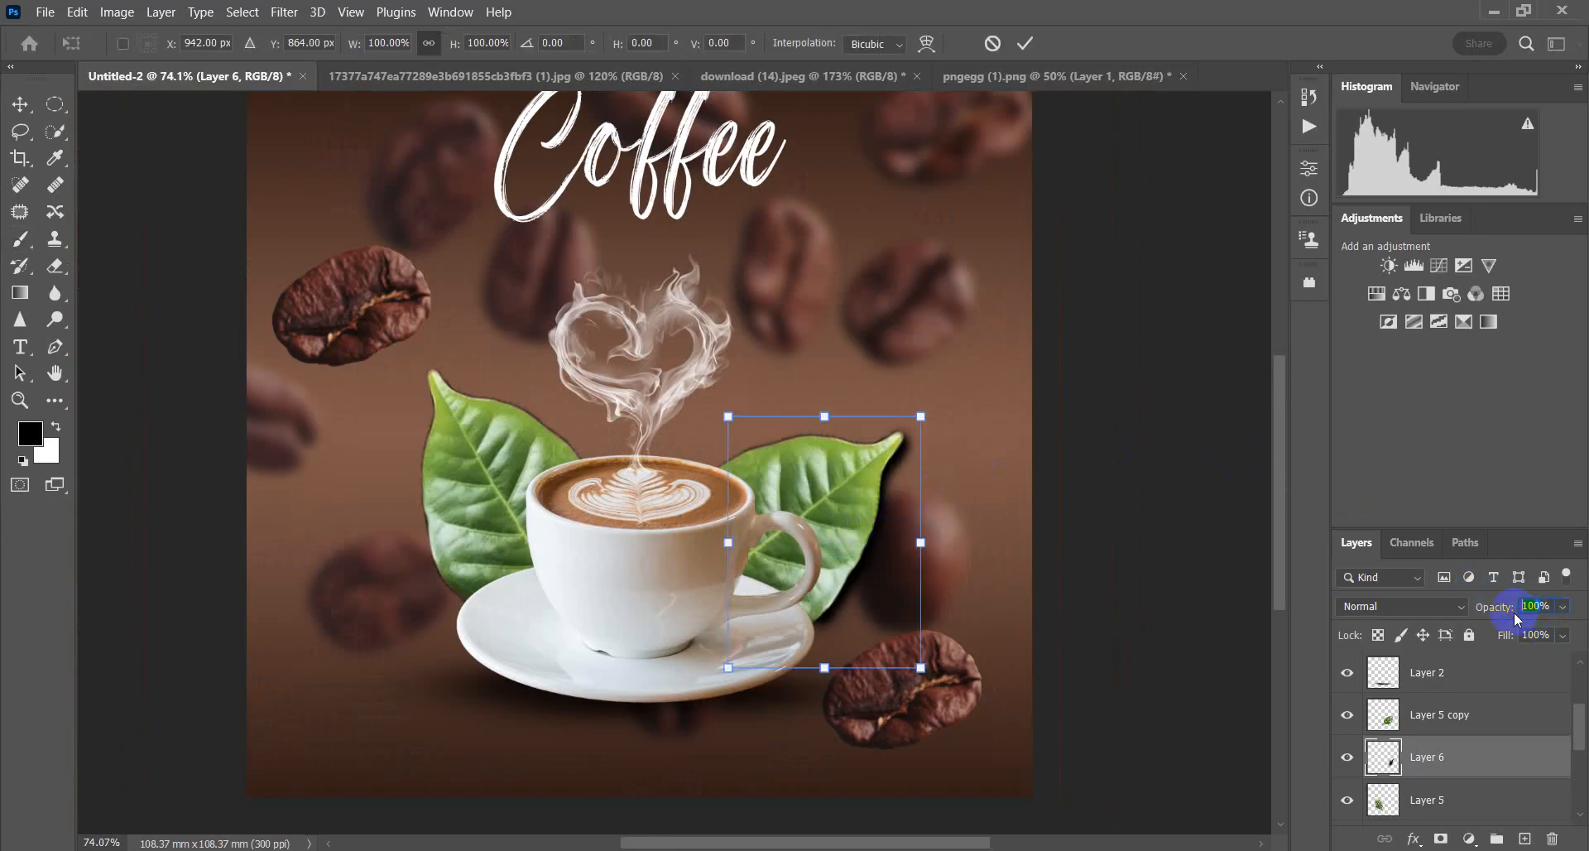
pyautogui.write('5')
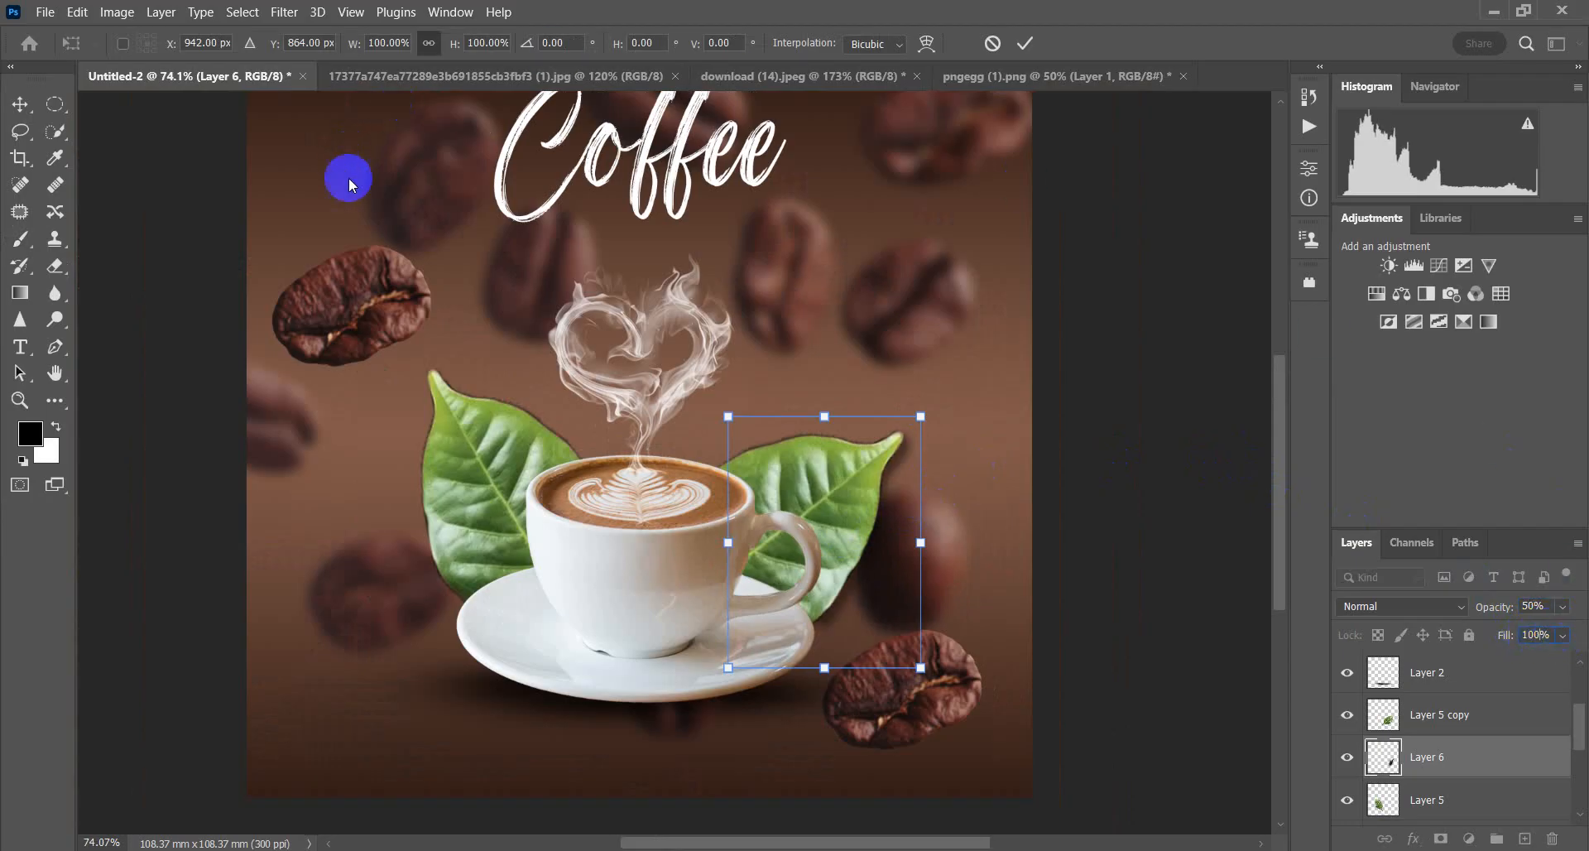
pyautogui.click(1025, 46)
pyautogui.click(14, 247)
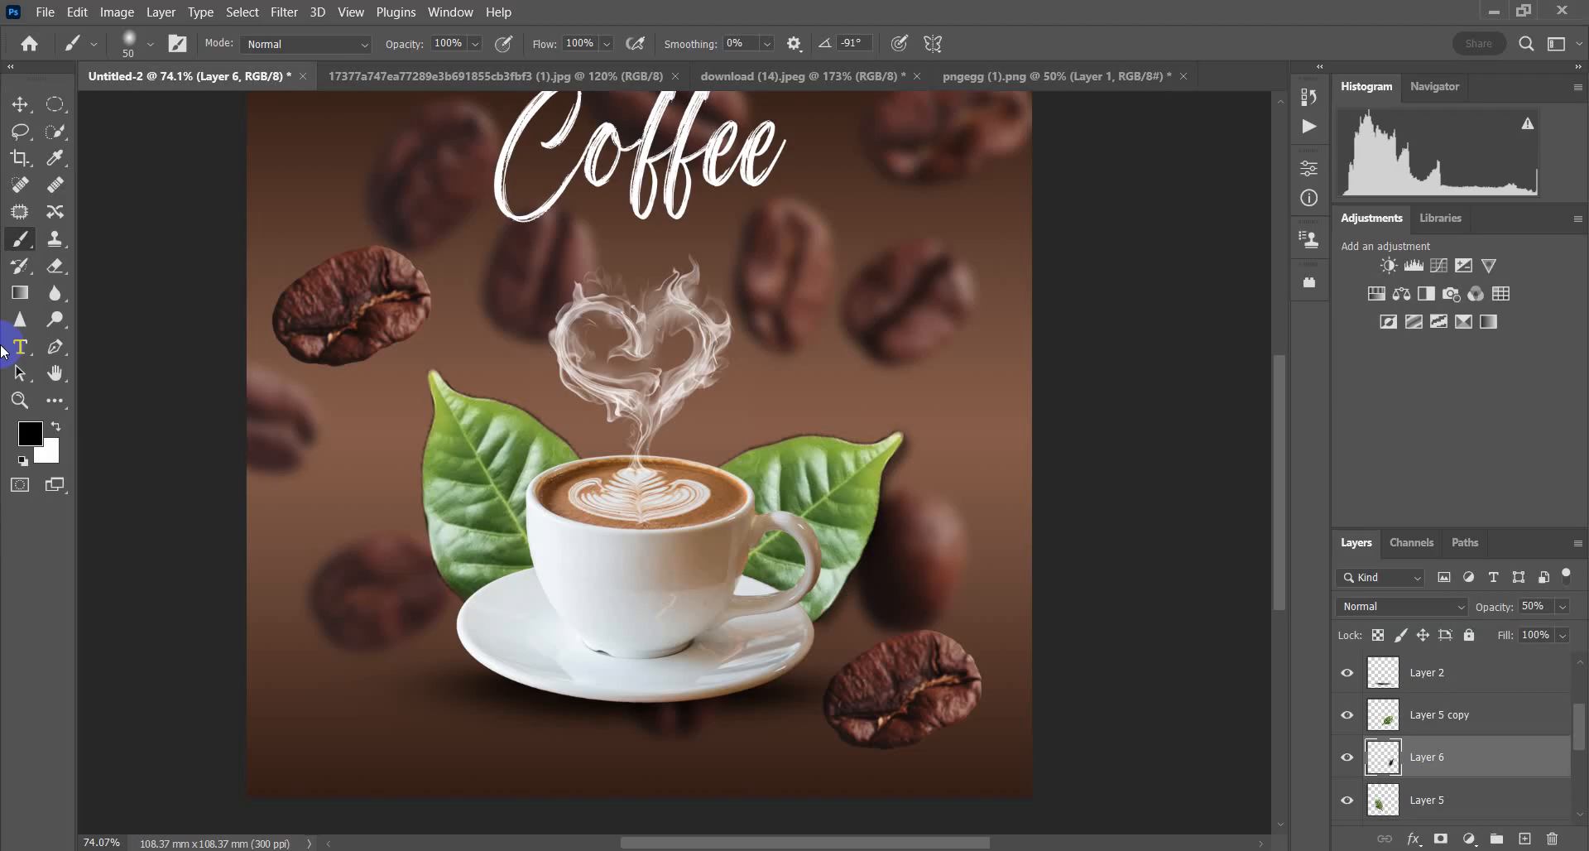
# Step: Paint a black shadow along the left leaf's outer edge on Layer 6, and move Layer 5 above Layer 6
pyautogui.scroll(-5, 491, 241)
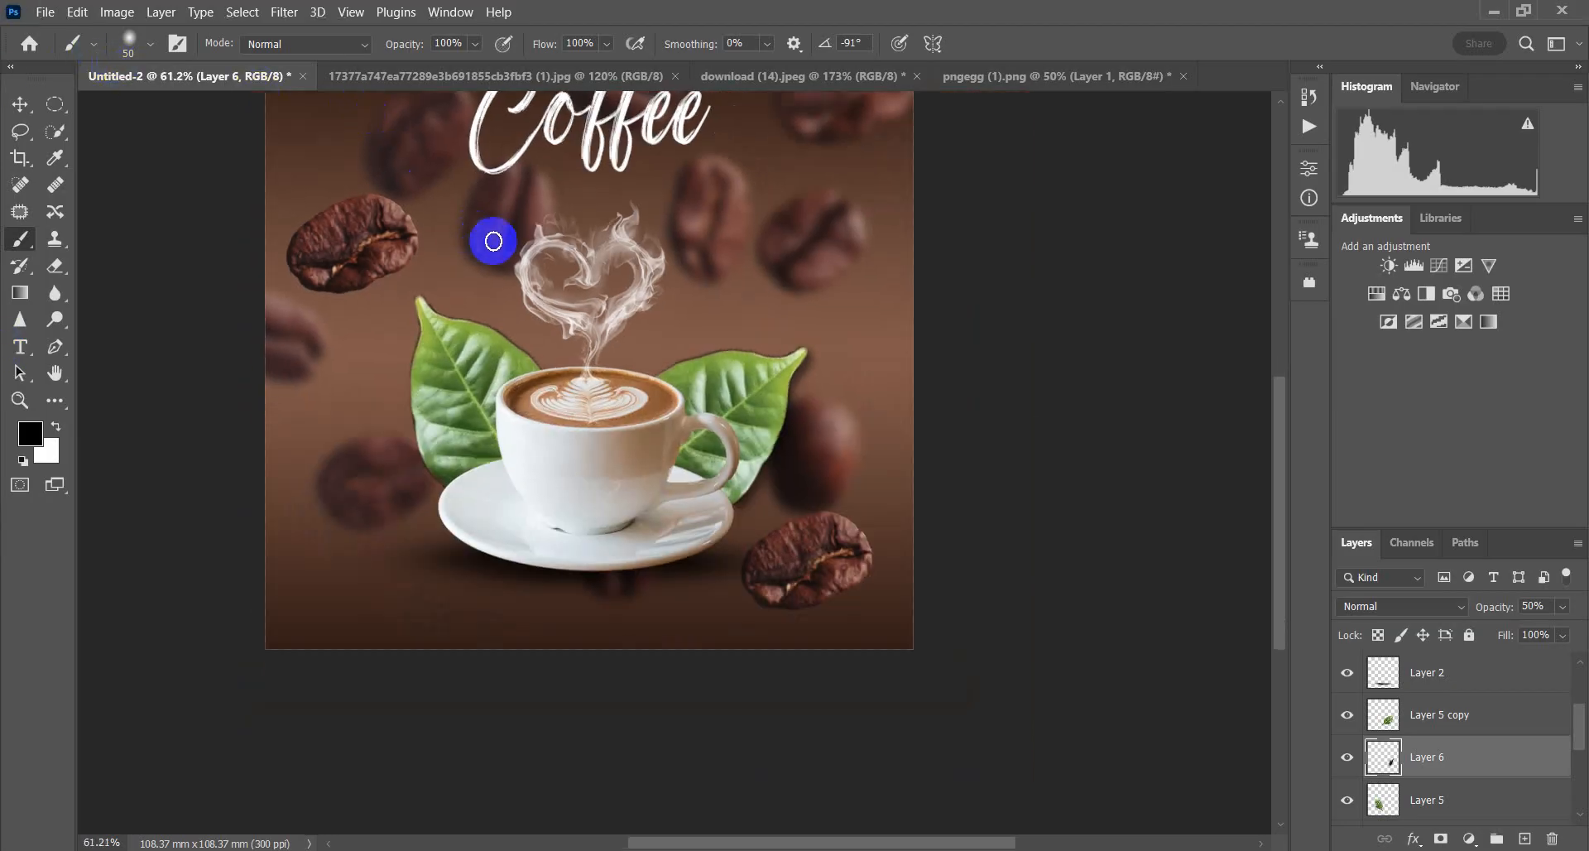
pyautogui.scroll(5, 444, 344)
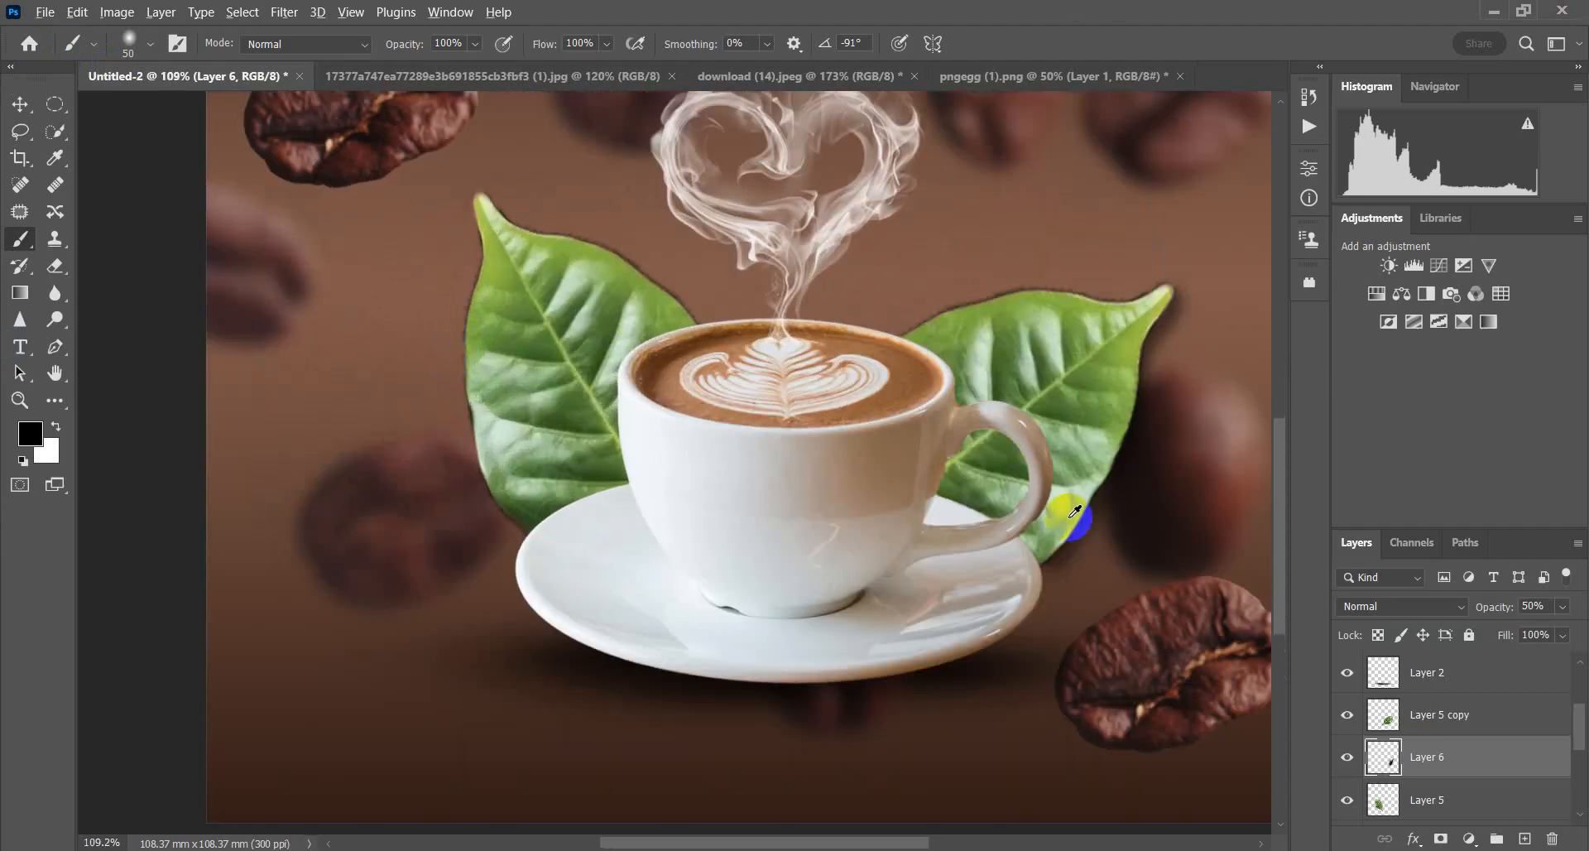
pyautogui.scroll(2, 582, 422)
pyautogui.moveTo(433, 152)
pyautogui.mouseDown()
pyautogui.moveTo(432, 377)
pyautogui.moveTo(484, 556)
pyautogui.mouseUp()
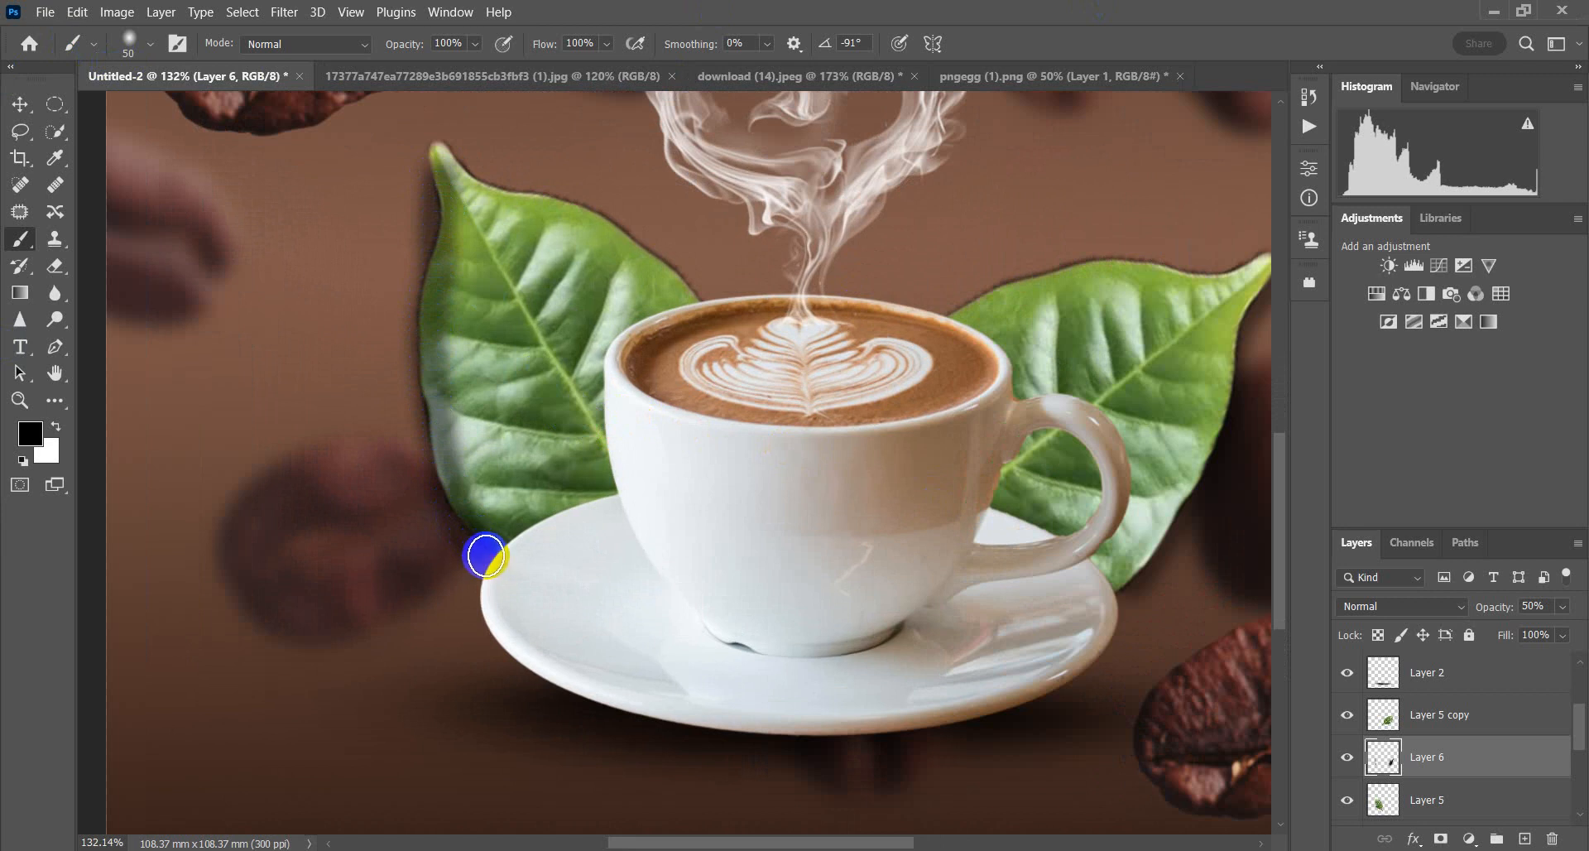
pyautogui.moveTo(1441, 821); pyautogui.dragTo(1452, 749)
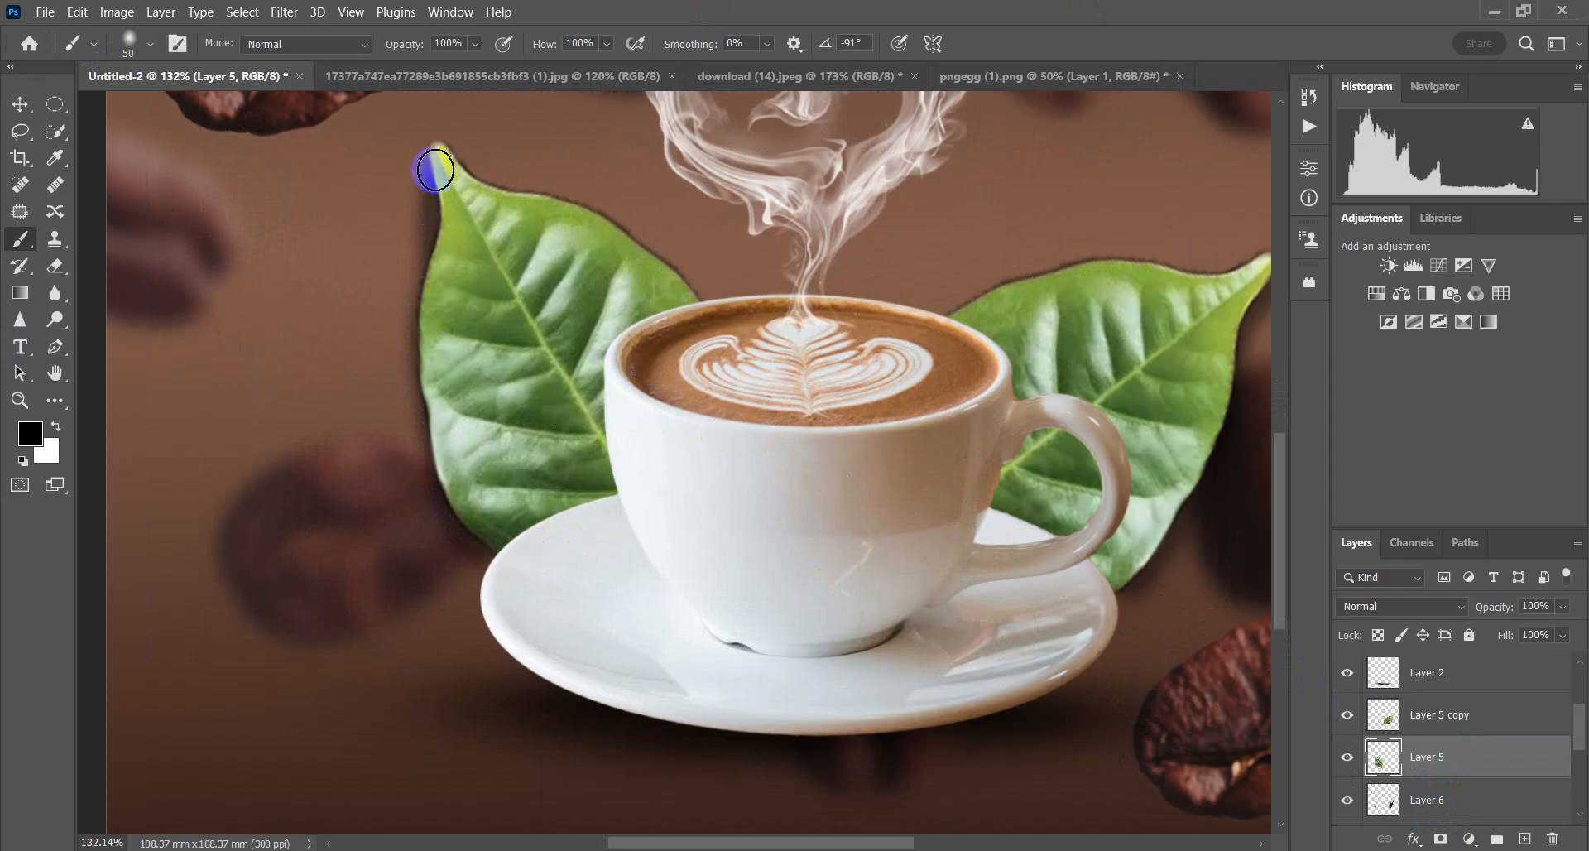
# Step: Try painting black shading along the left leaf's upper edge on Layer 5, undo it, and reselect Layer 6
pyautogui.moveTo(480, 197); pyautogui.dragTo(554, 220)
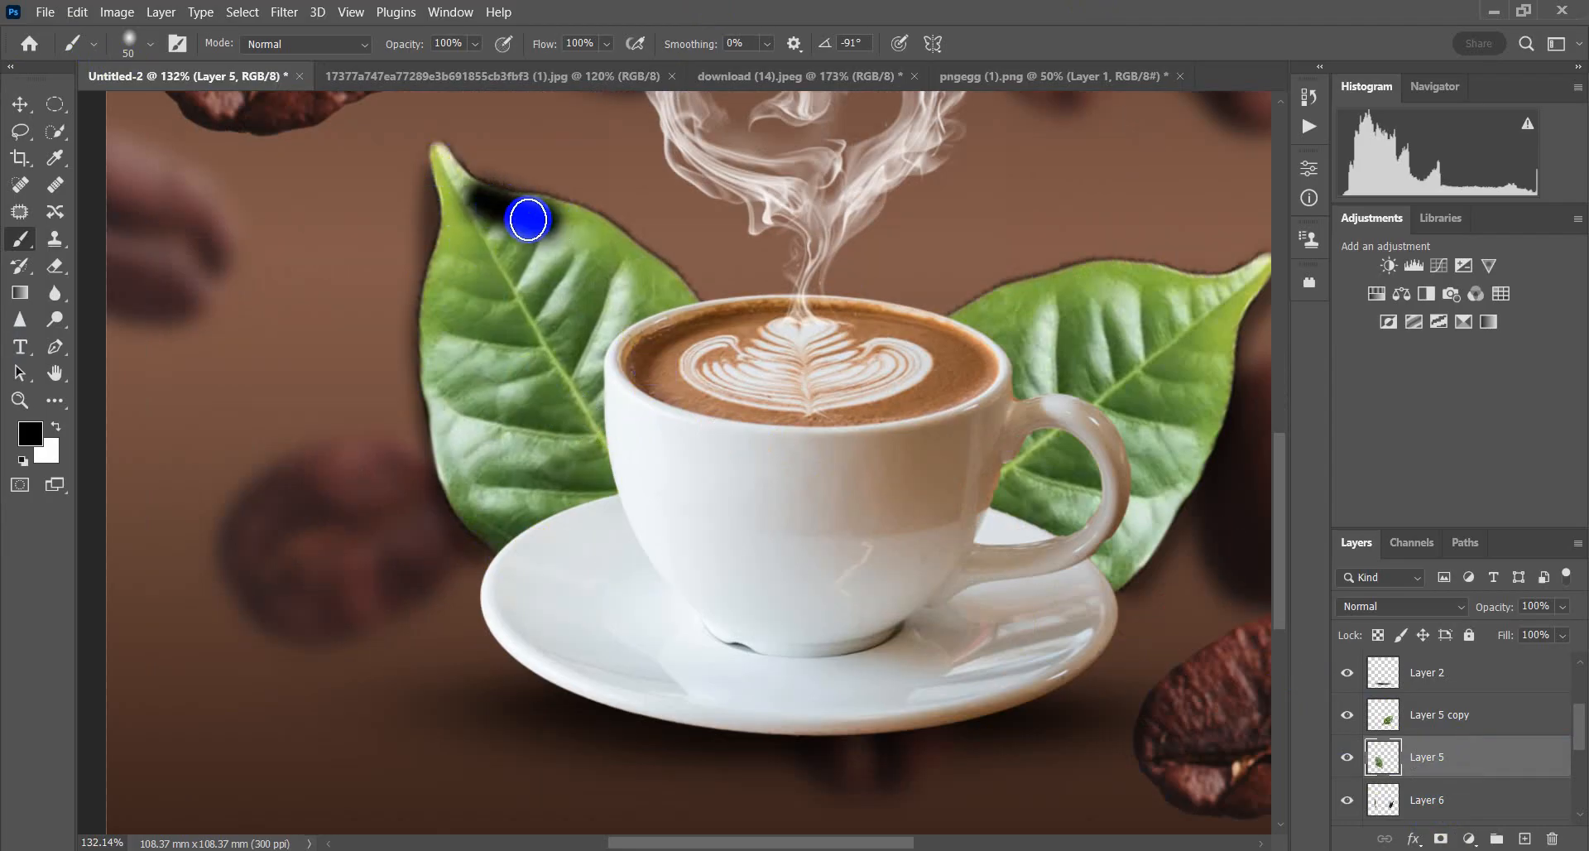
pyautogui.hotkey('ctrl', 'z')
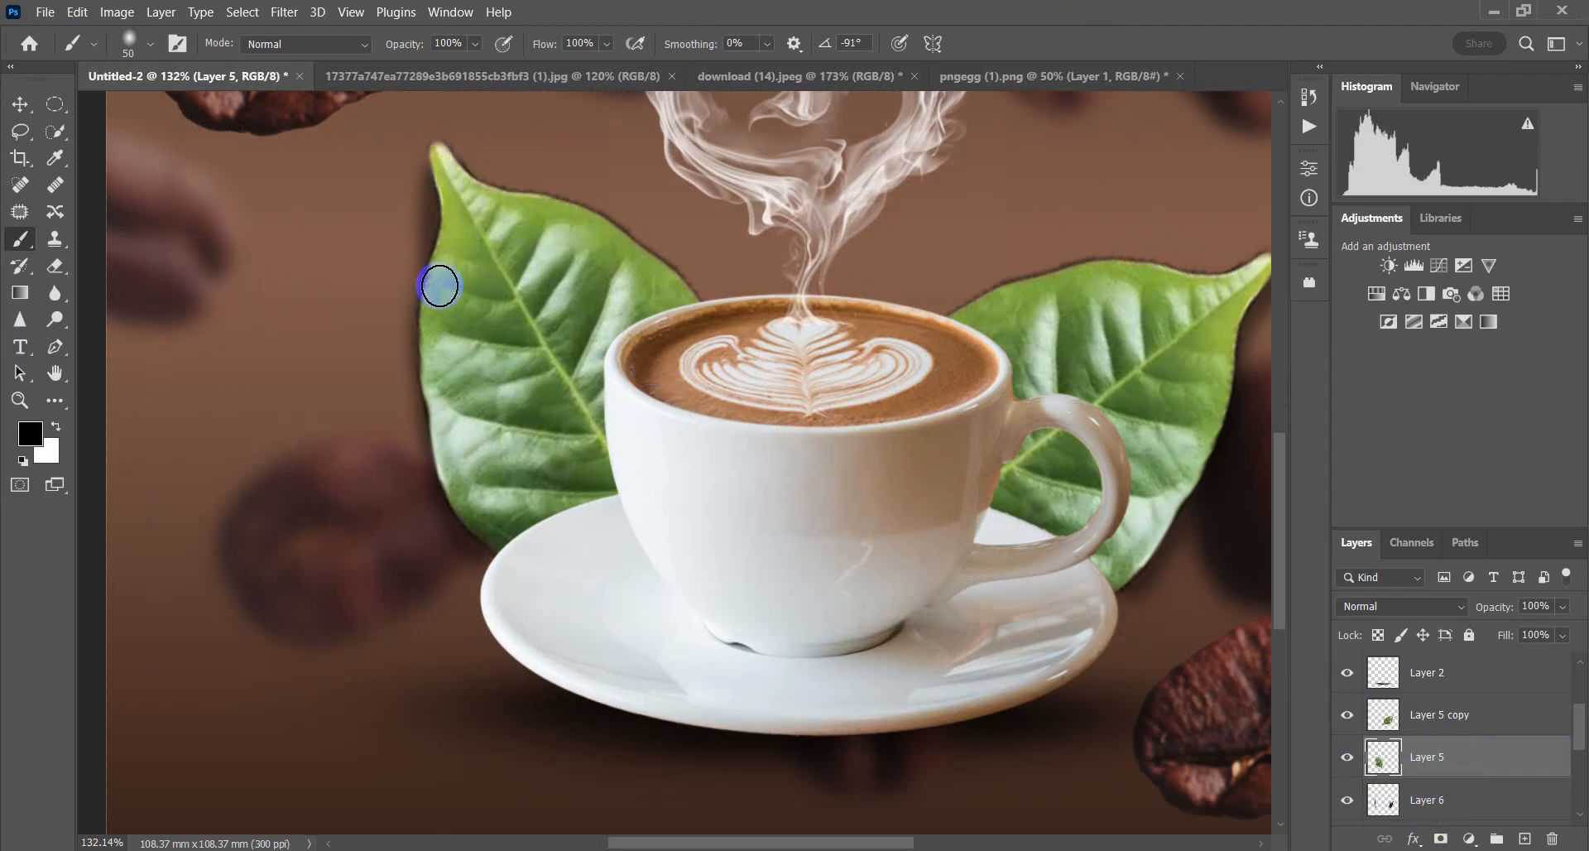
pyautogui.click(1430, 808)
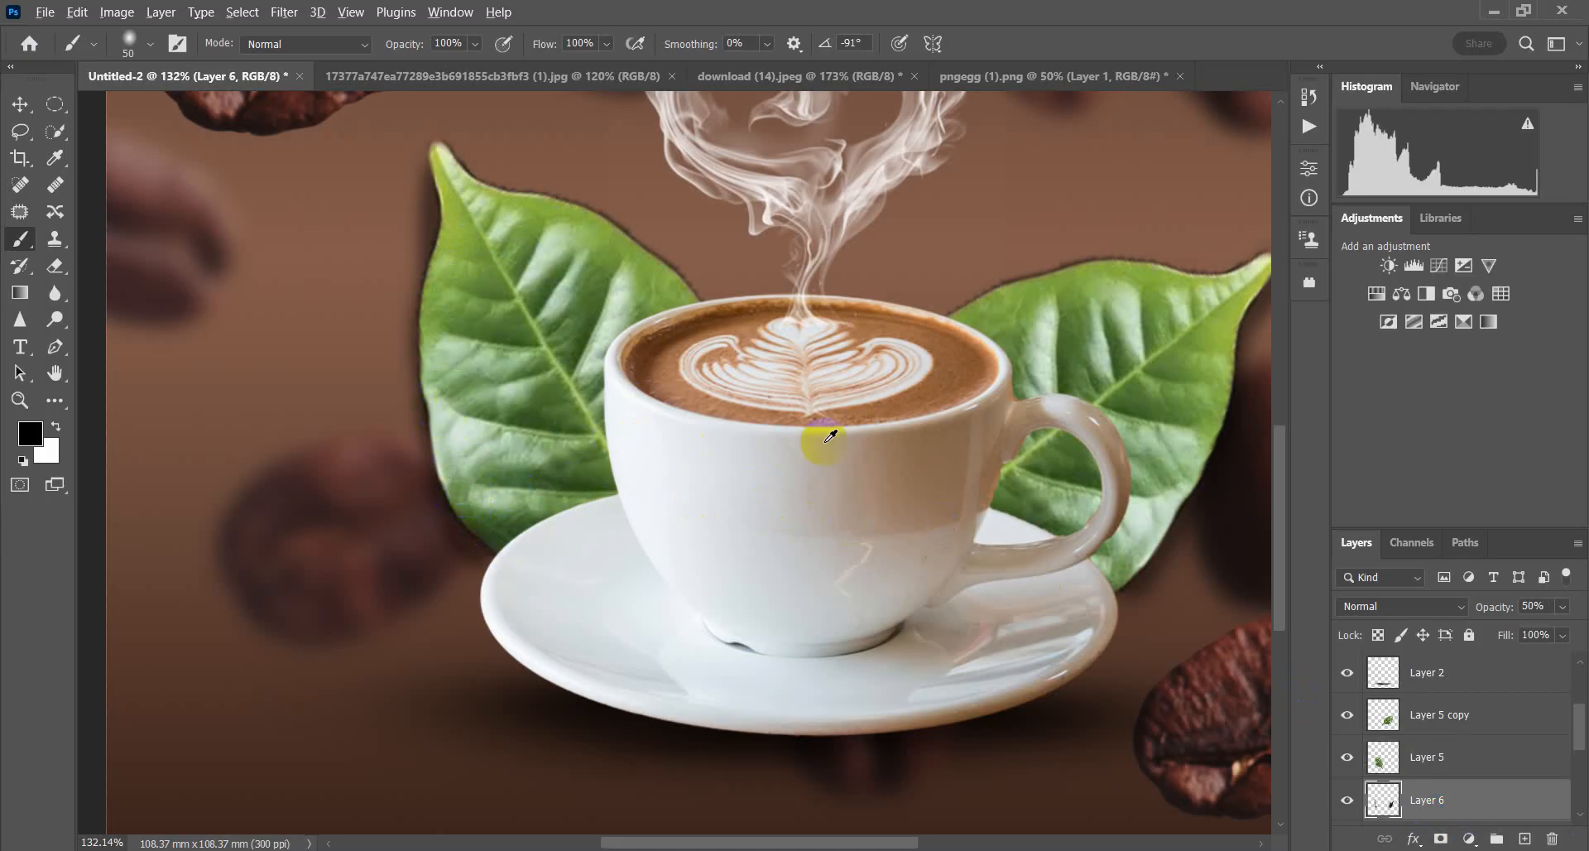
# Step: Add a new layer for the sharp beans' shadows and place it between Layer 4 and Layer 3
pyautogui.scroll(-3, 816, 444)
pyautogui.scroll(2, 606, 234)
pyautogui.scroll(2, 607, 234)
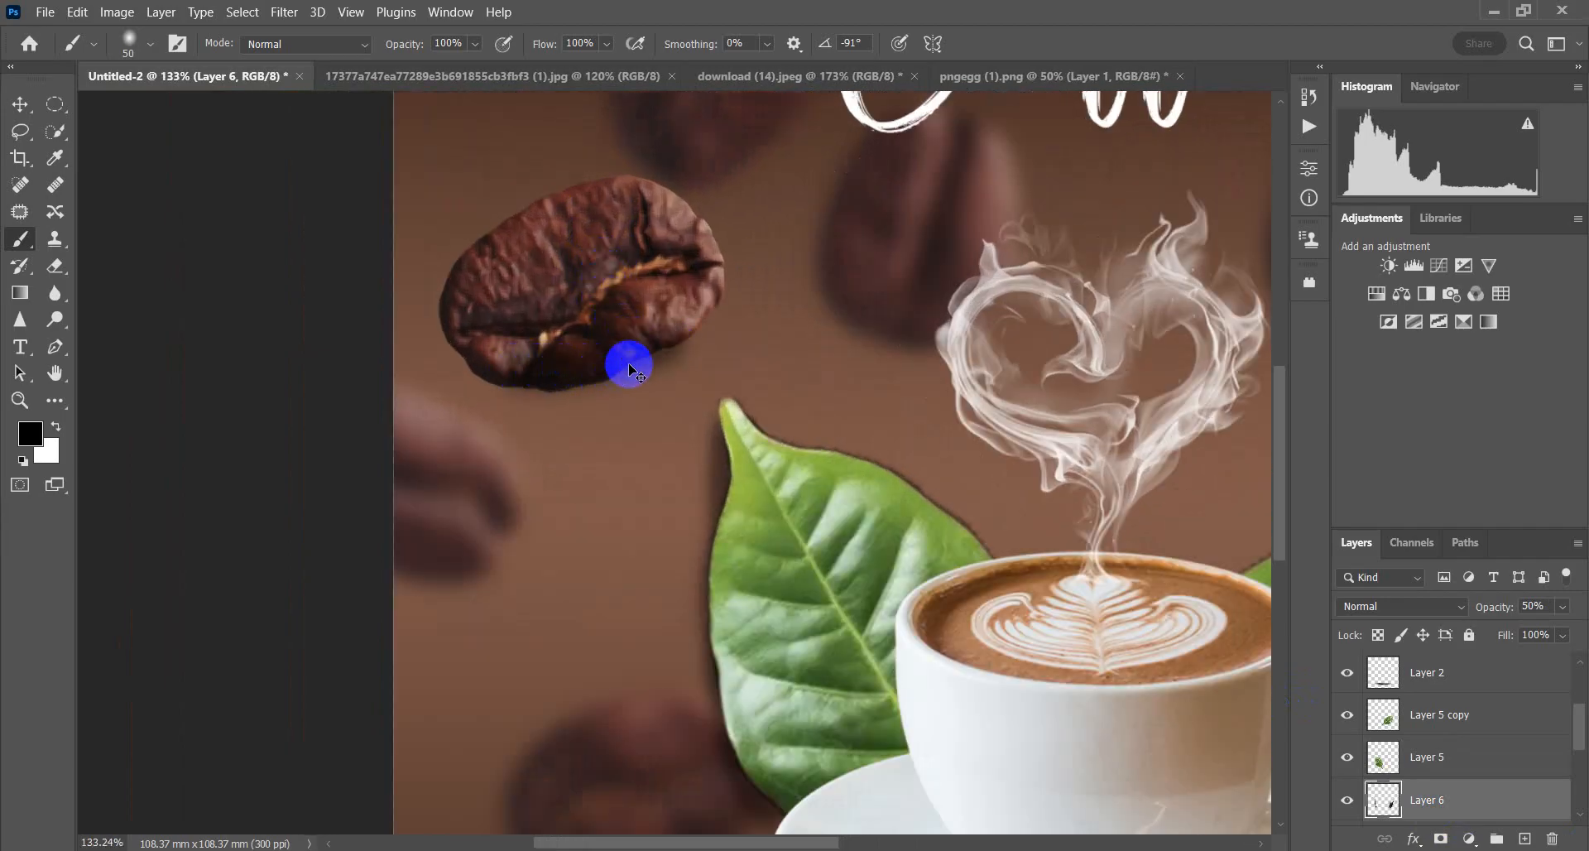
pyautogui.scroll(-2, 663, 331)
pyautogui.scroll(-2, 668, 338)
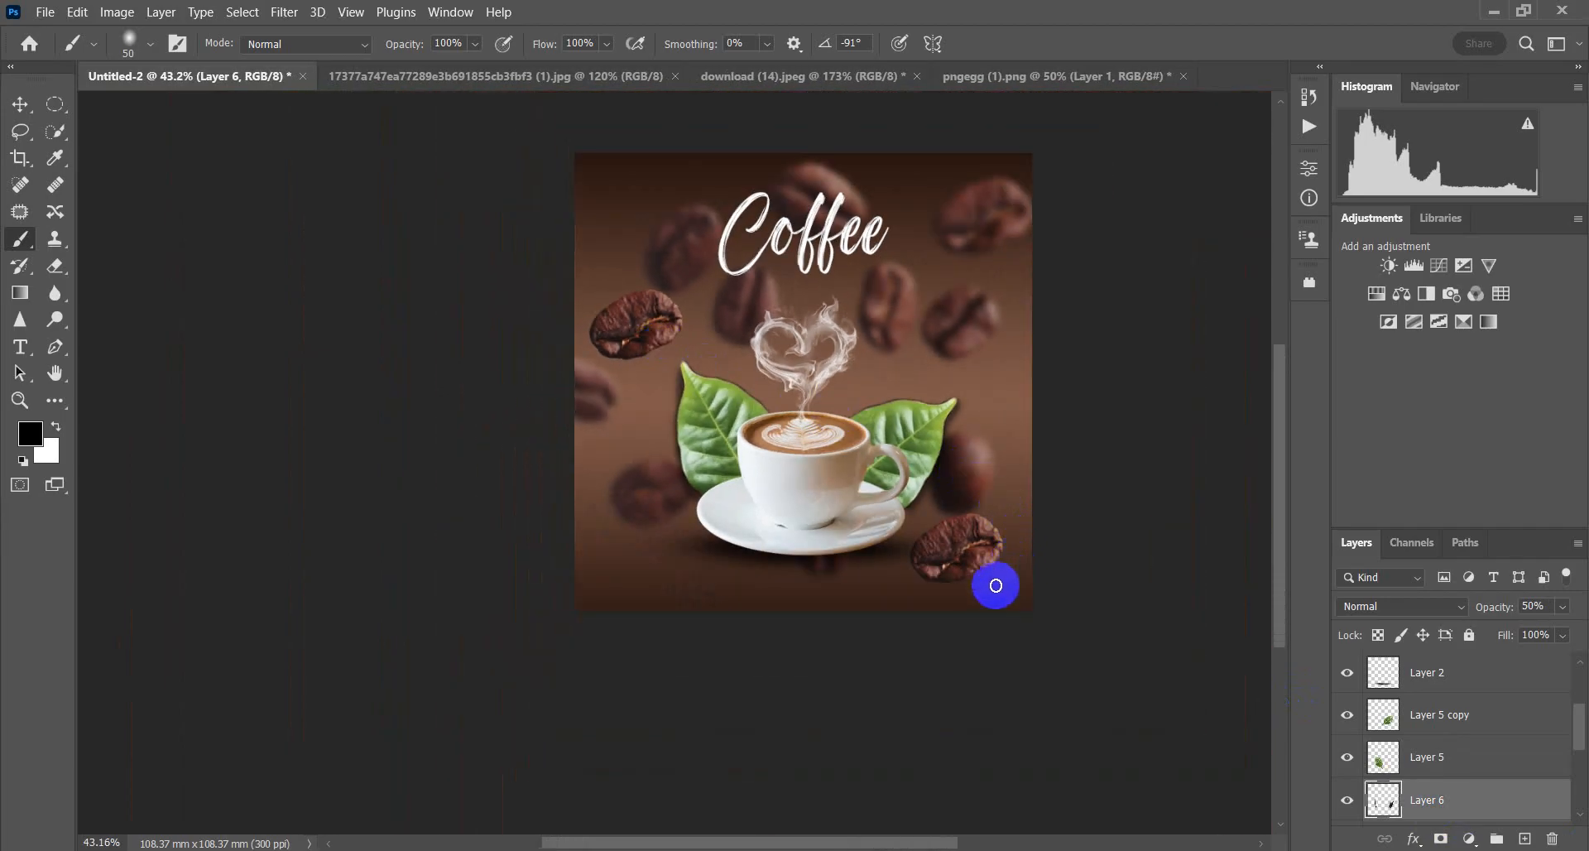
pyautogui.scroll(-2, 1463, 794)
pyautogui.scroll(-2, 1462, 794)
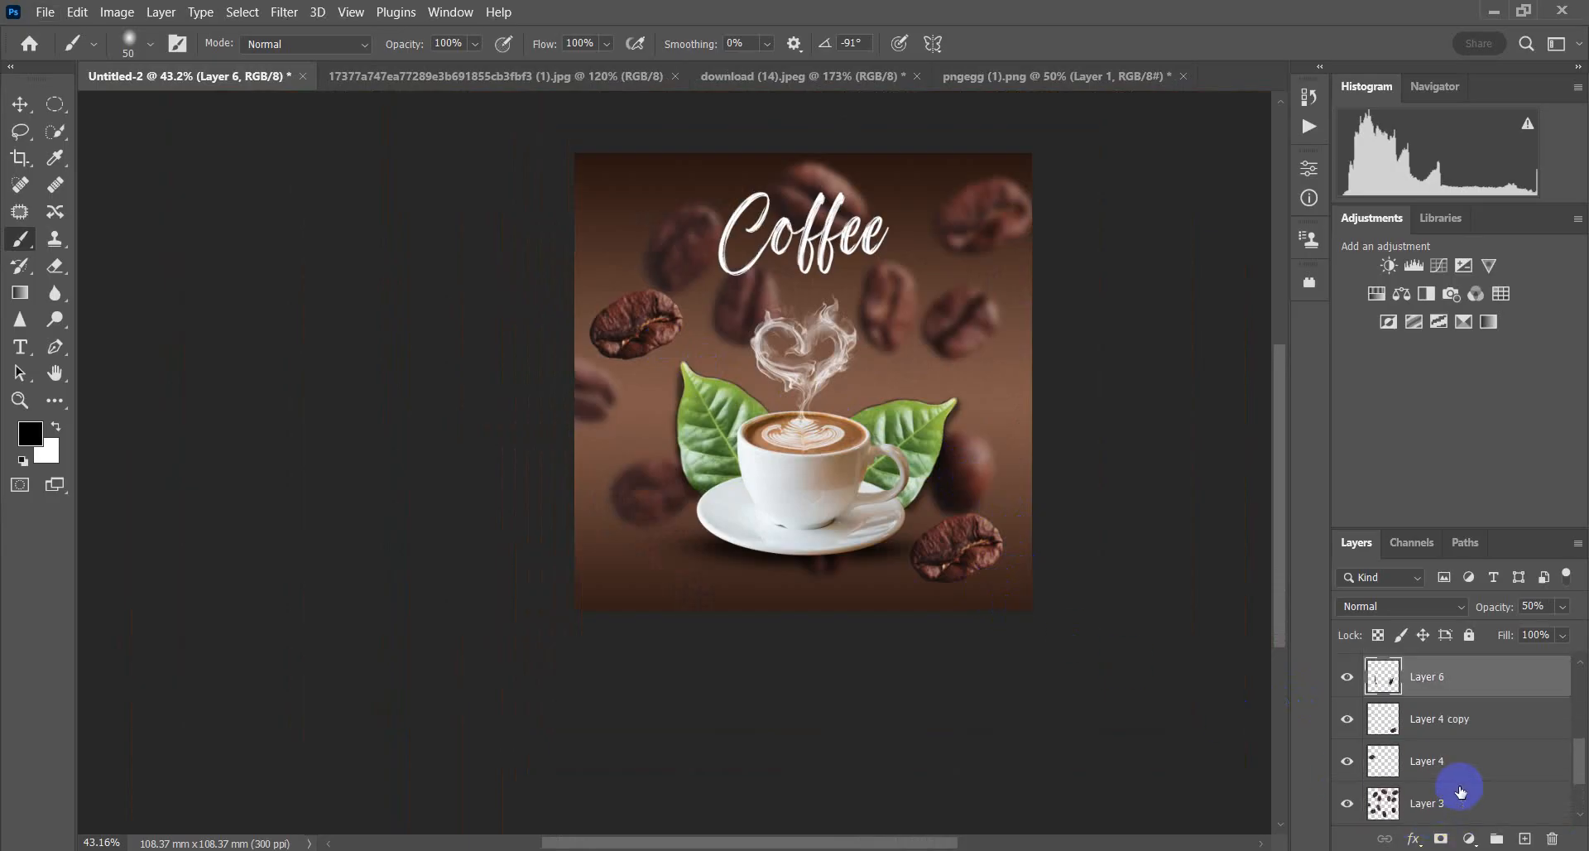
pyautogui.click(1453, 678)
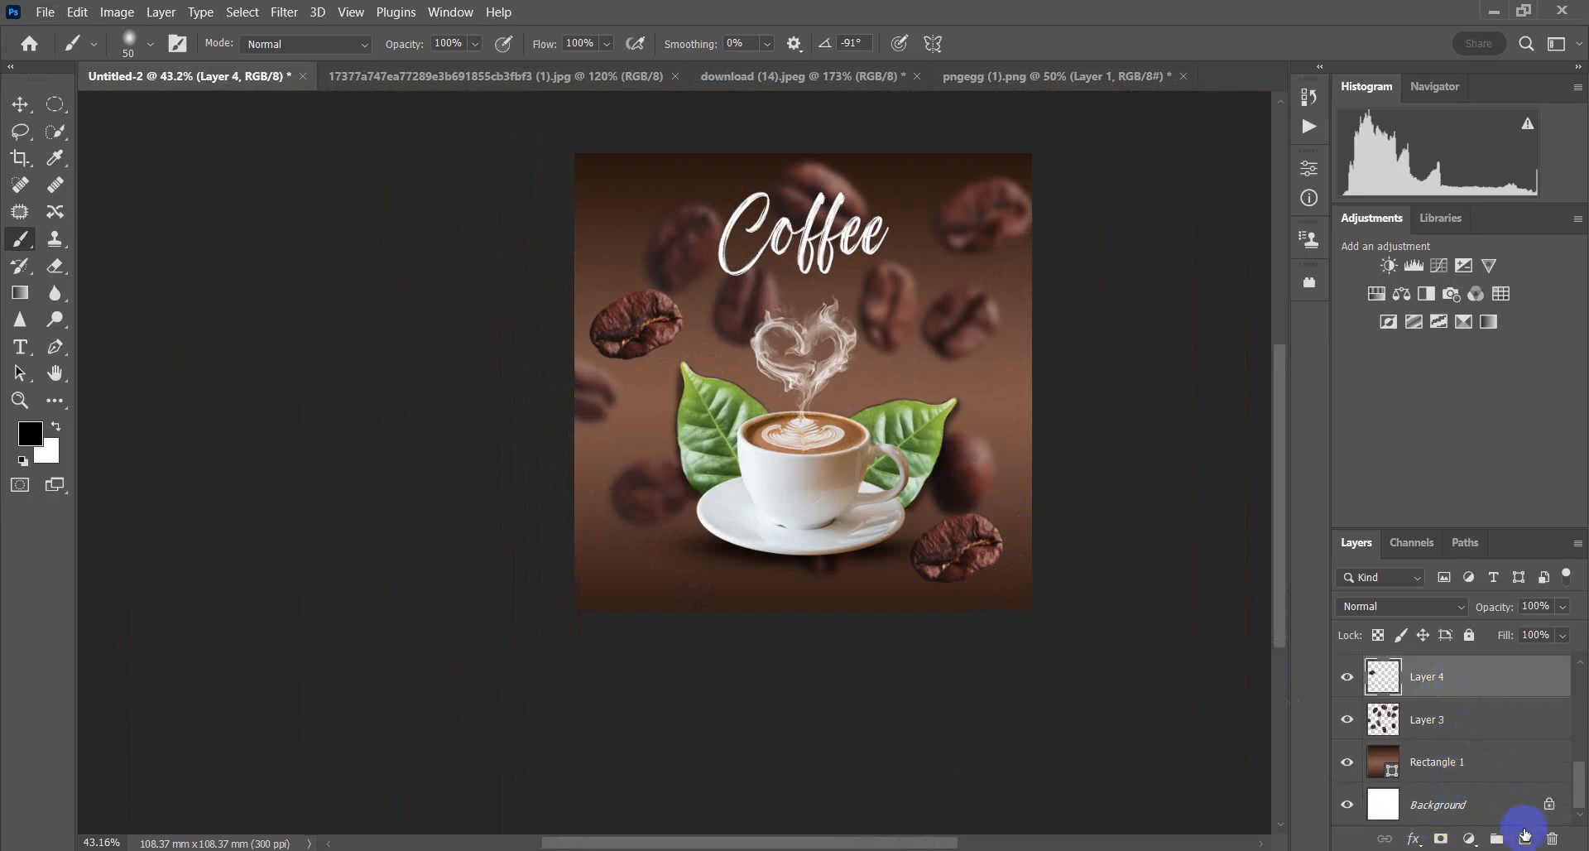
pyautogui.click(1524, 838)
pyautogui.moveTo(1408, 686); pyautogui.dragTo(1427, 739)
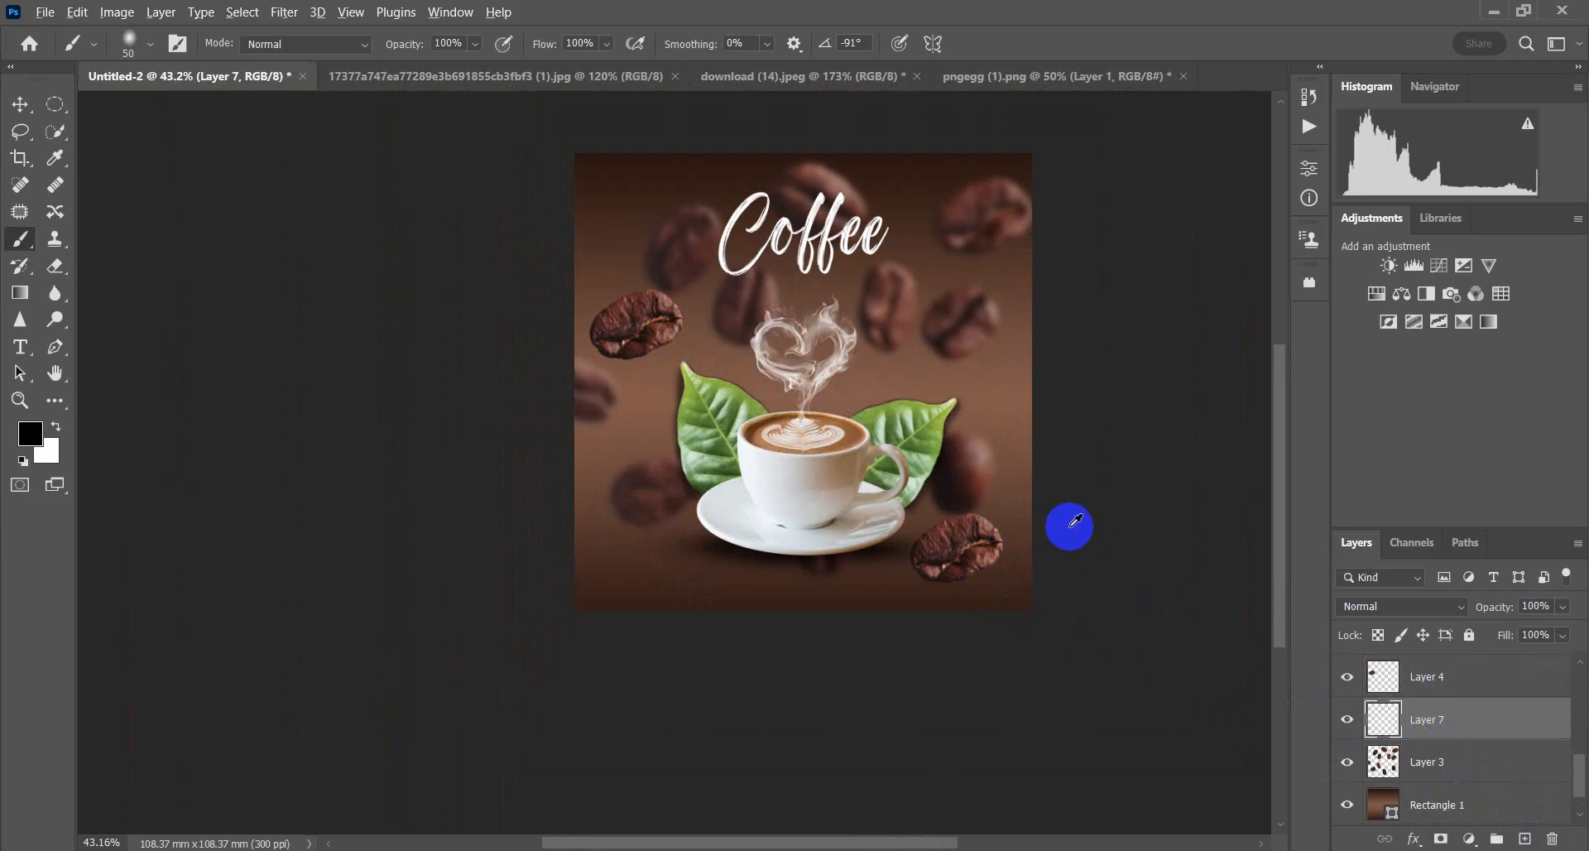
# Step: Paint black shading behind the lower edge of the lower-right sharp bean on Layer 7
pyautogui.scroll(3, 996, 613)
pyautogui.moveTo(983, 599)
pyautogui.mouseDown()
pyautogui.moveTo(989, 632)
pyautogui.moveTo(899, 652)
pyautogui.moveTo(970, 652)
pyautogui.moveTo(843, 657)
pyautogui.moveTo(869, 649)
pyautogui.moveTo(780, 634)
pyautogui.moveTo(810, 647)
pyautogui.moveTo(969, 624)
pyautogui.moveTo(1096, 532)
pyautogui.mouseUp()
pyautogui.scroll(5, 920, 654)
pyautogui.scroll(-6, 1046, 567)
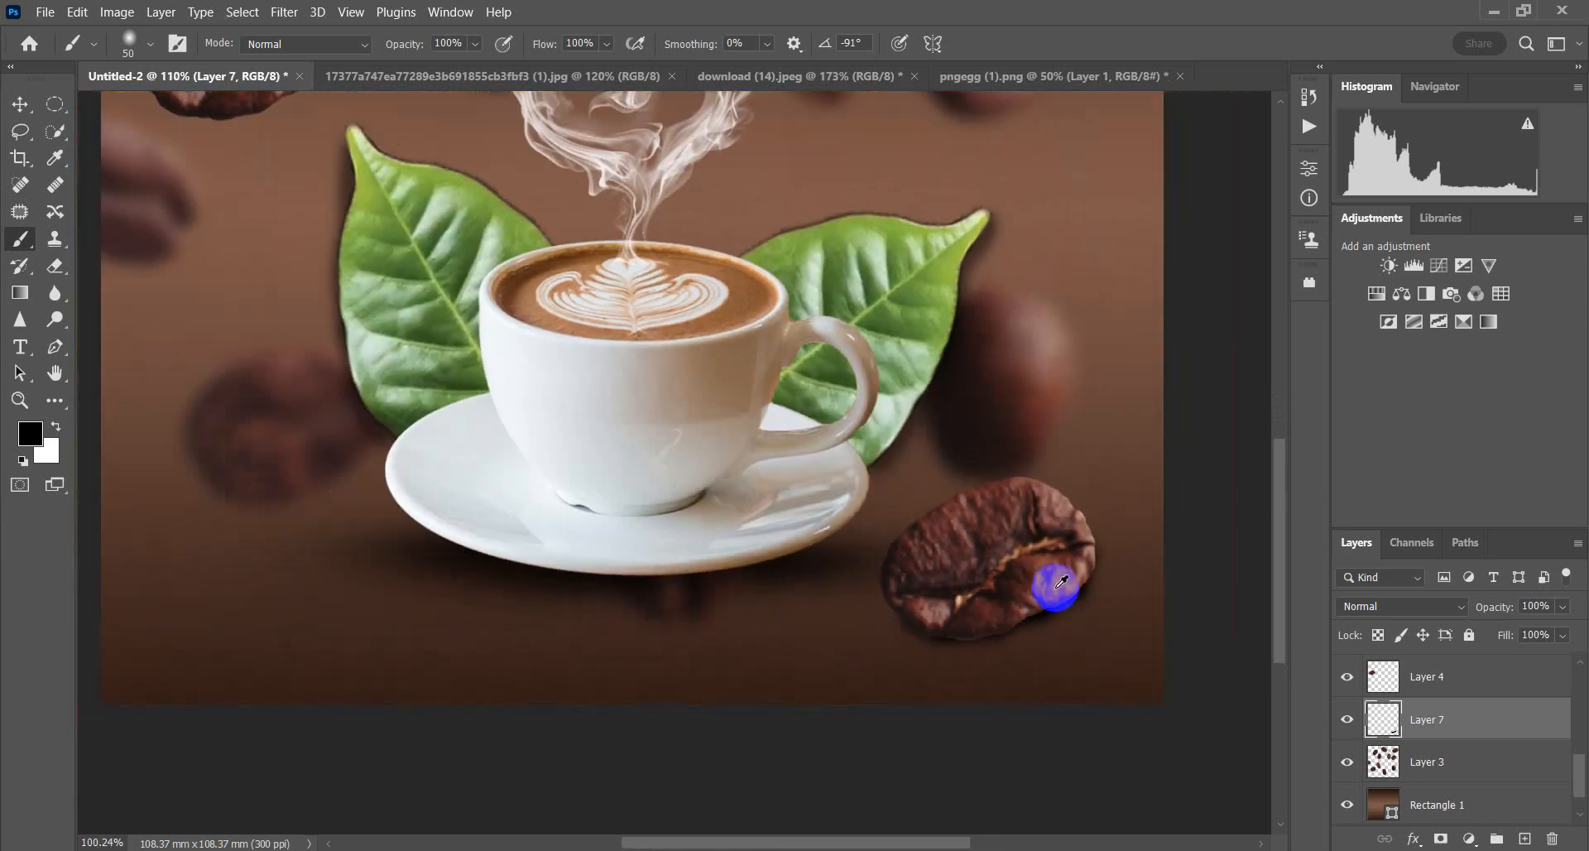
# Step: Paint black shading behind the lower edge of the upper-left sharp bean on Layer 7, and switch to the Move tool
pyautogui.scroll(3, 534, 256)
pyautogui.scroll(2, 636, 315)
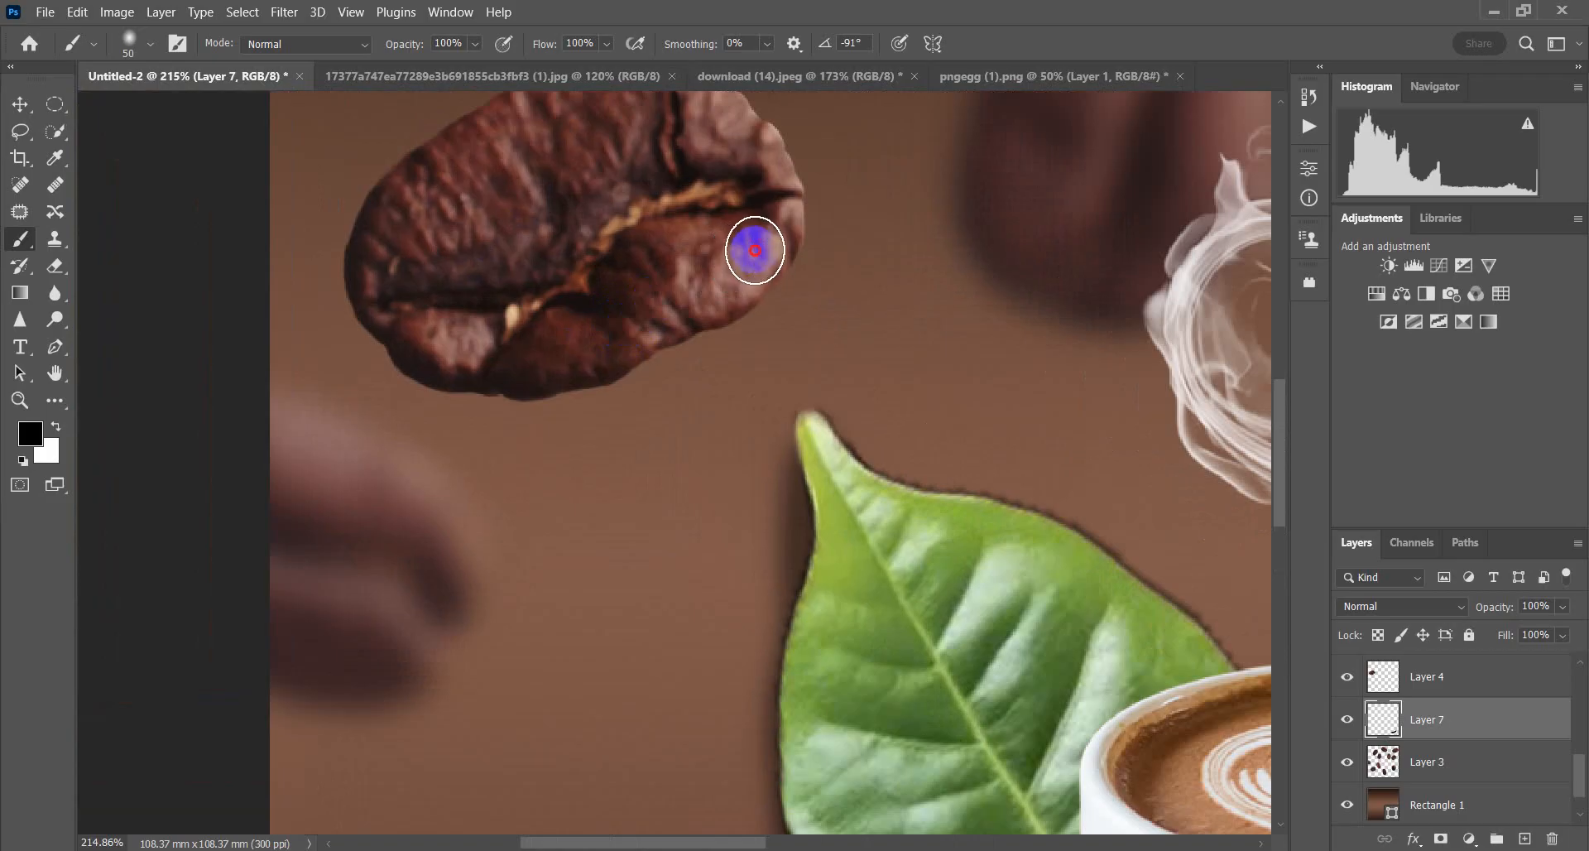
pyautogui.moveTo(602, 329)
pyautogui.mouseDown()
pyautogui.moveTo(571, 348)
pyautogui.moveTo(439, 344)
pyautogui.moveTo(498, 357)
pyautogui.moveTo(617, 340)
pyautogui.moveTo(768, 243)
pyautogui.moveTo(554, 344)
pyautogui.mouseUp()
pyautogui.scroll(-5, 585, 344)
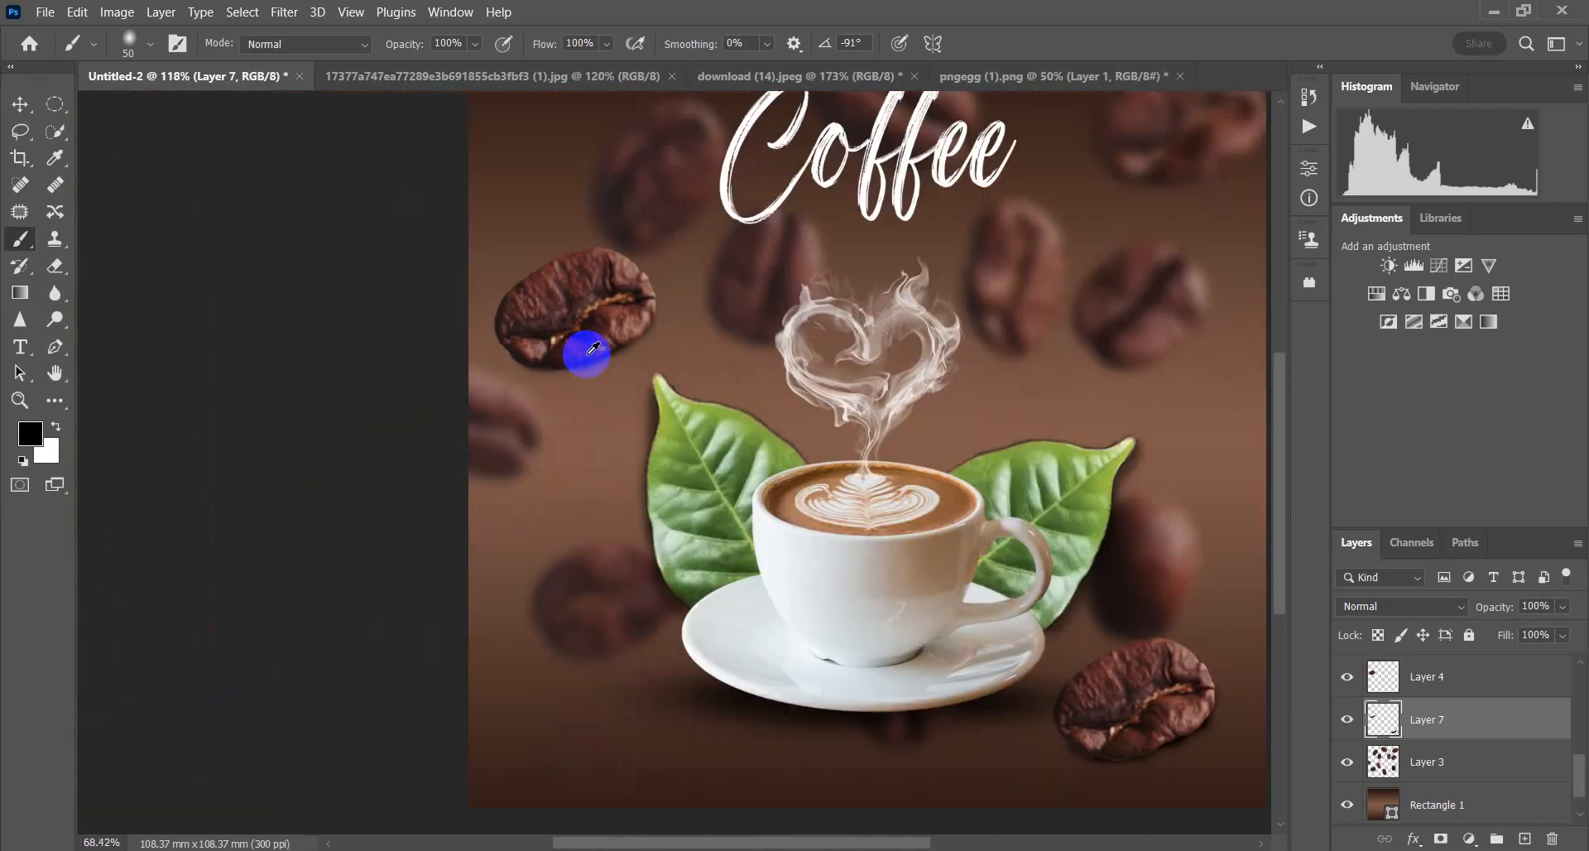
pyautogui.click(15, 105)
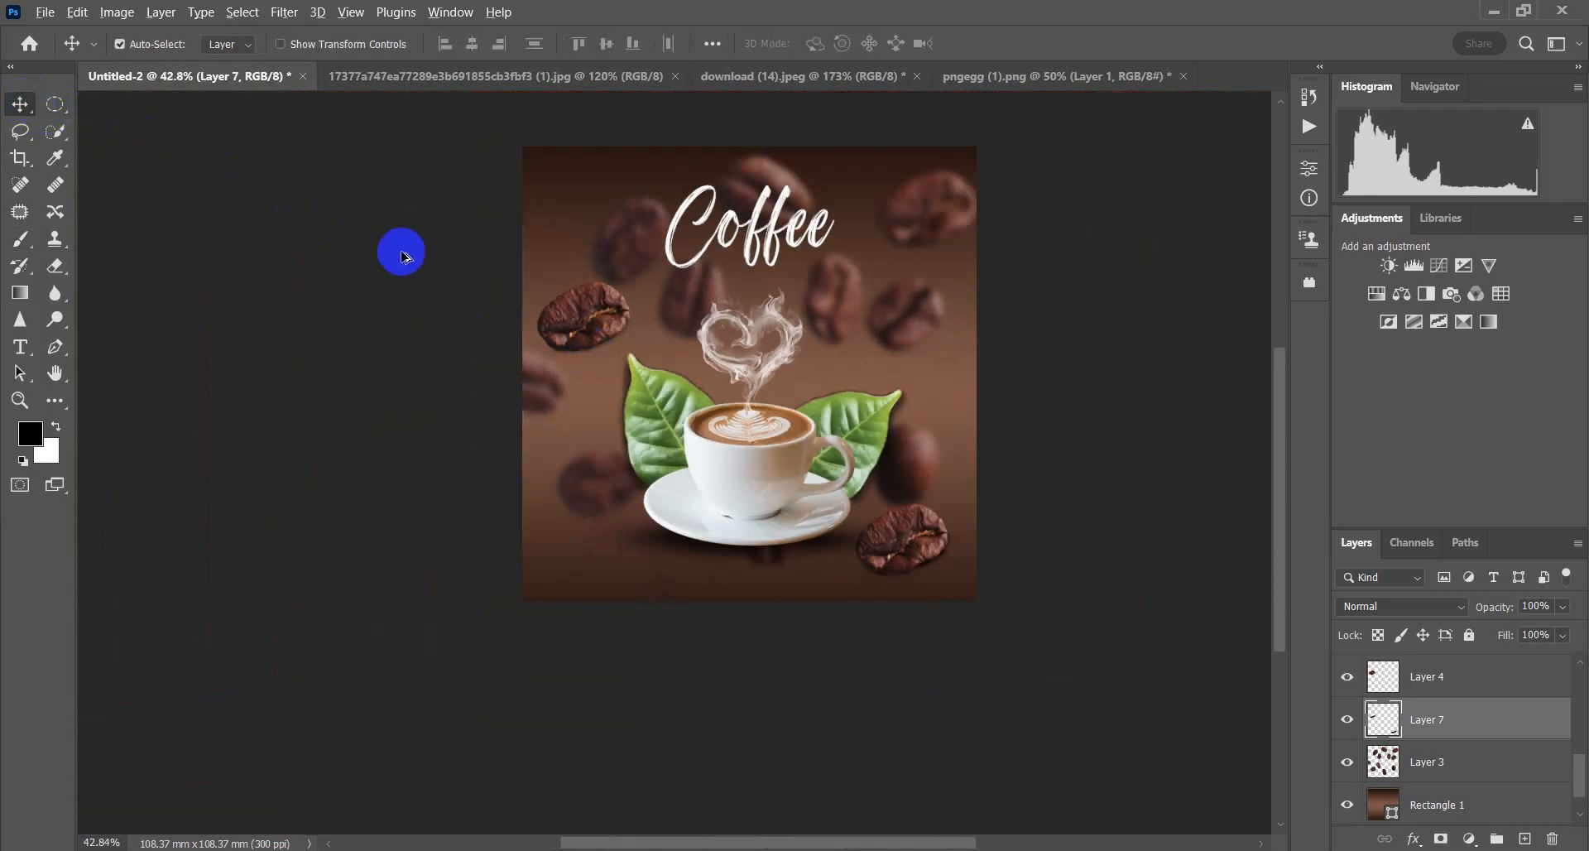
pyautogui.scroll(-3, 501, 291)
pyautogui.scroll(3, 571, 402)
pyautogui.scroll(2, 447, 426)
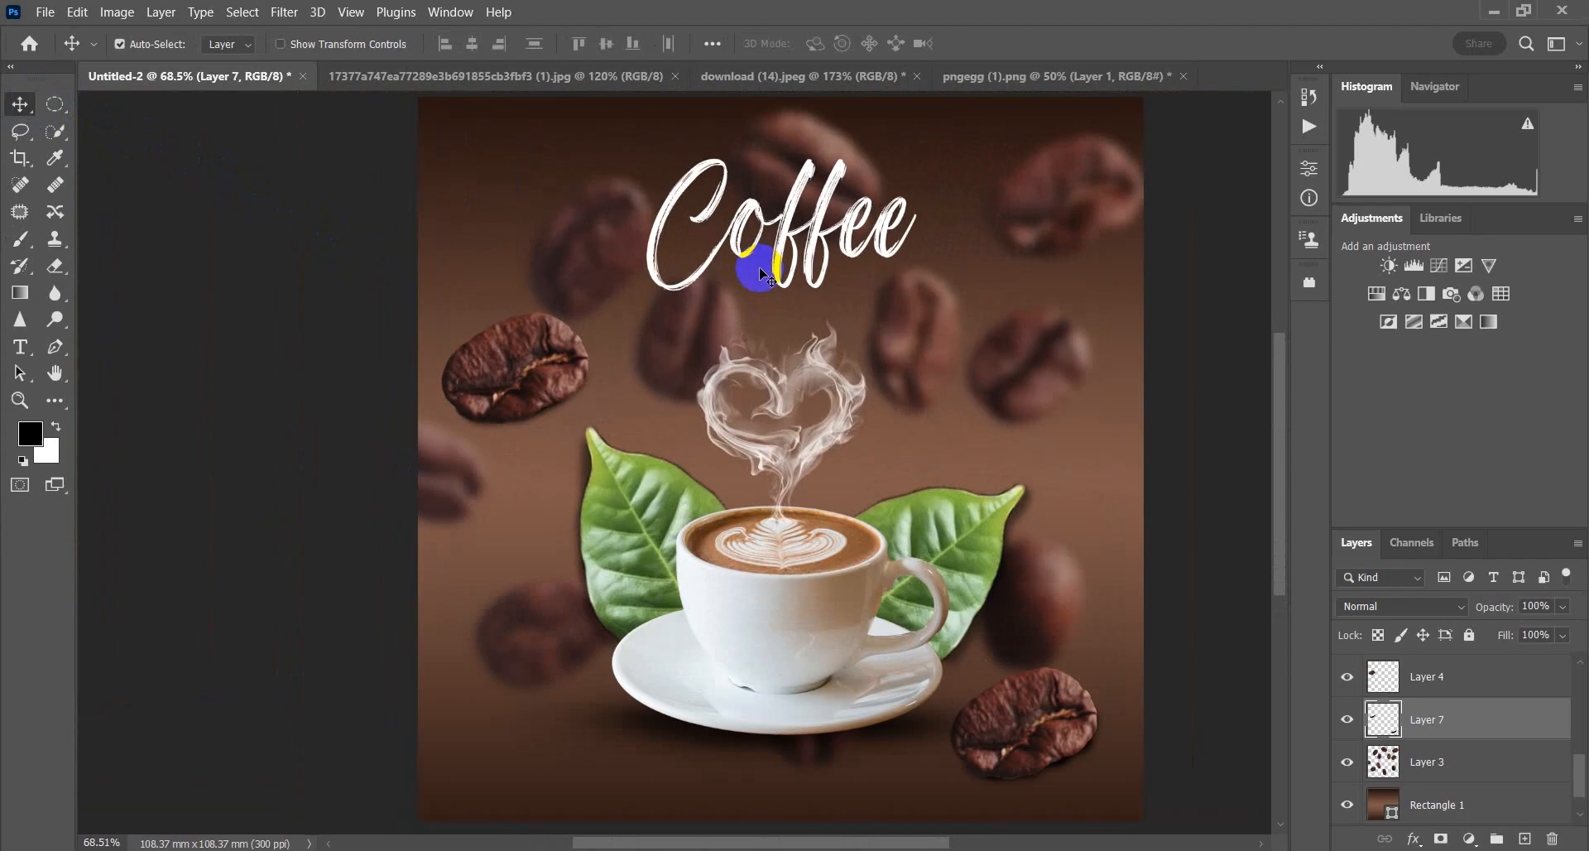
pyautogui.scroll(-1, 497, 454)
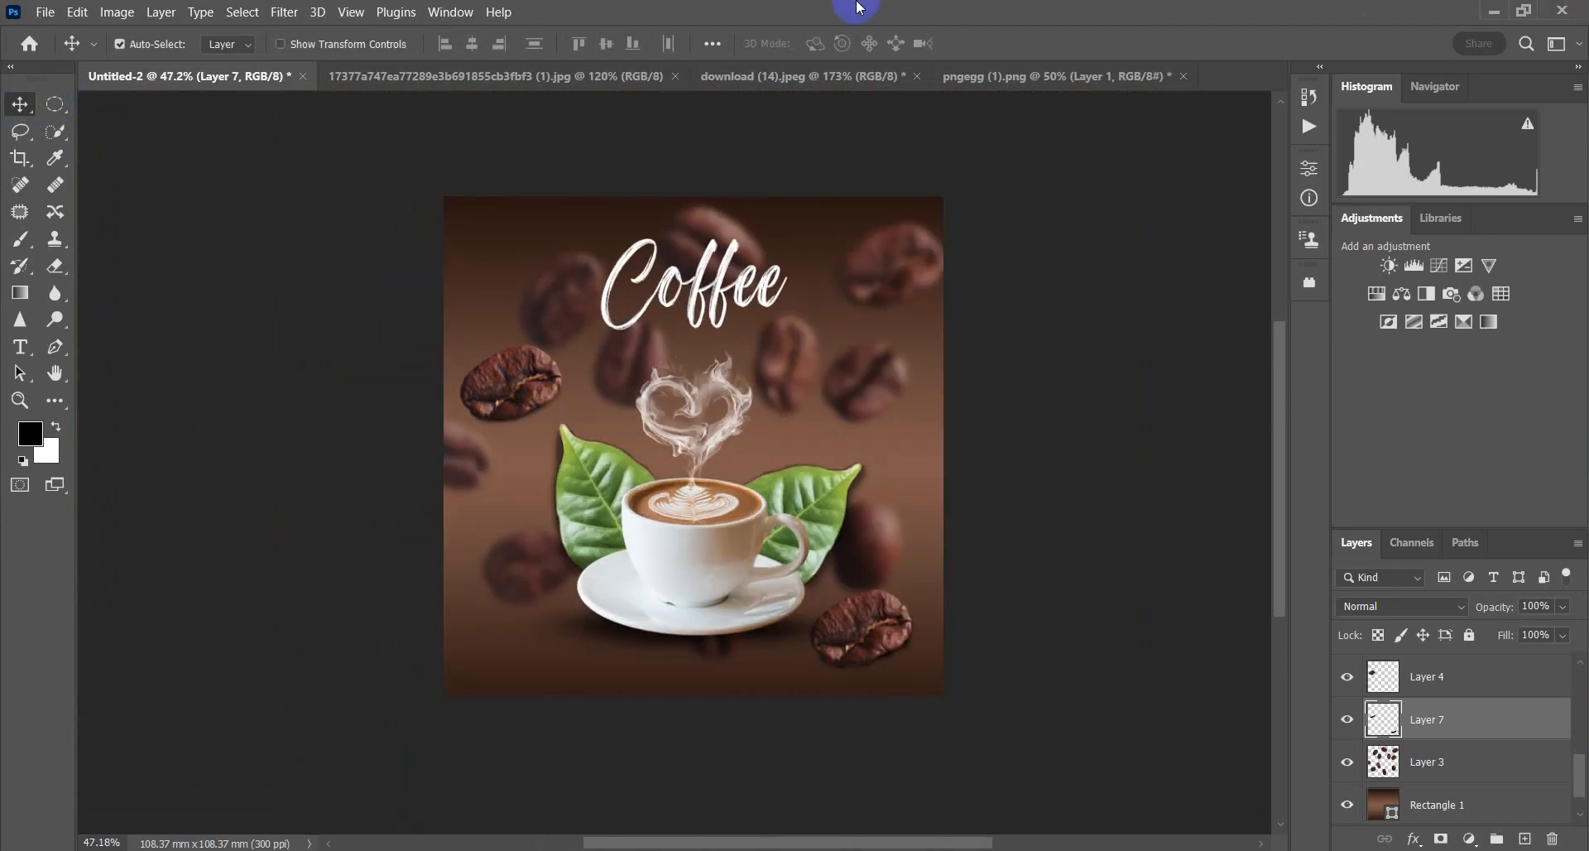
# Step: Save the design to the Downloads folder as coffee.psd in Photoshop format, with Maximize Compatibility on
pyautogui.click(53, 17)
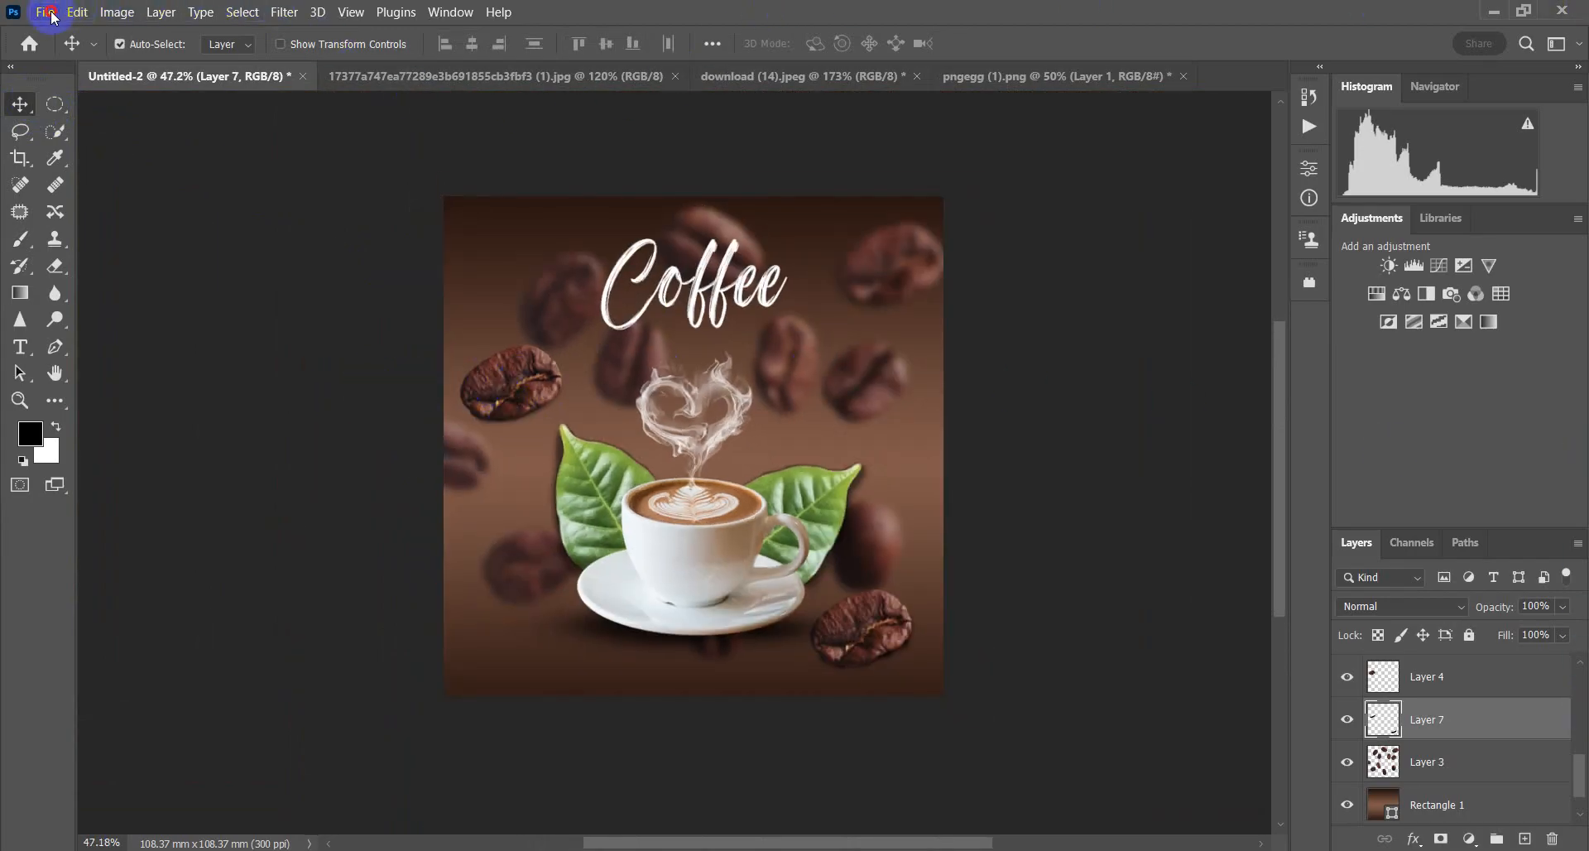
pyautogui.click(983, 180)
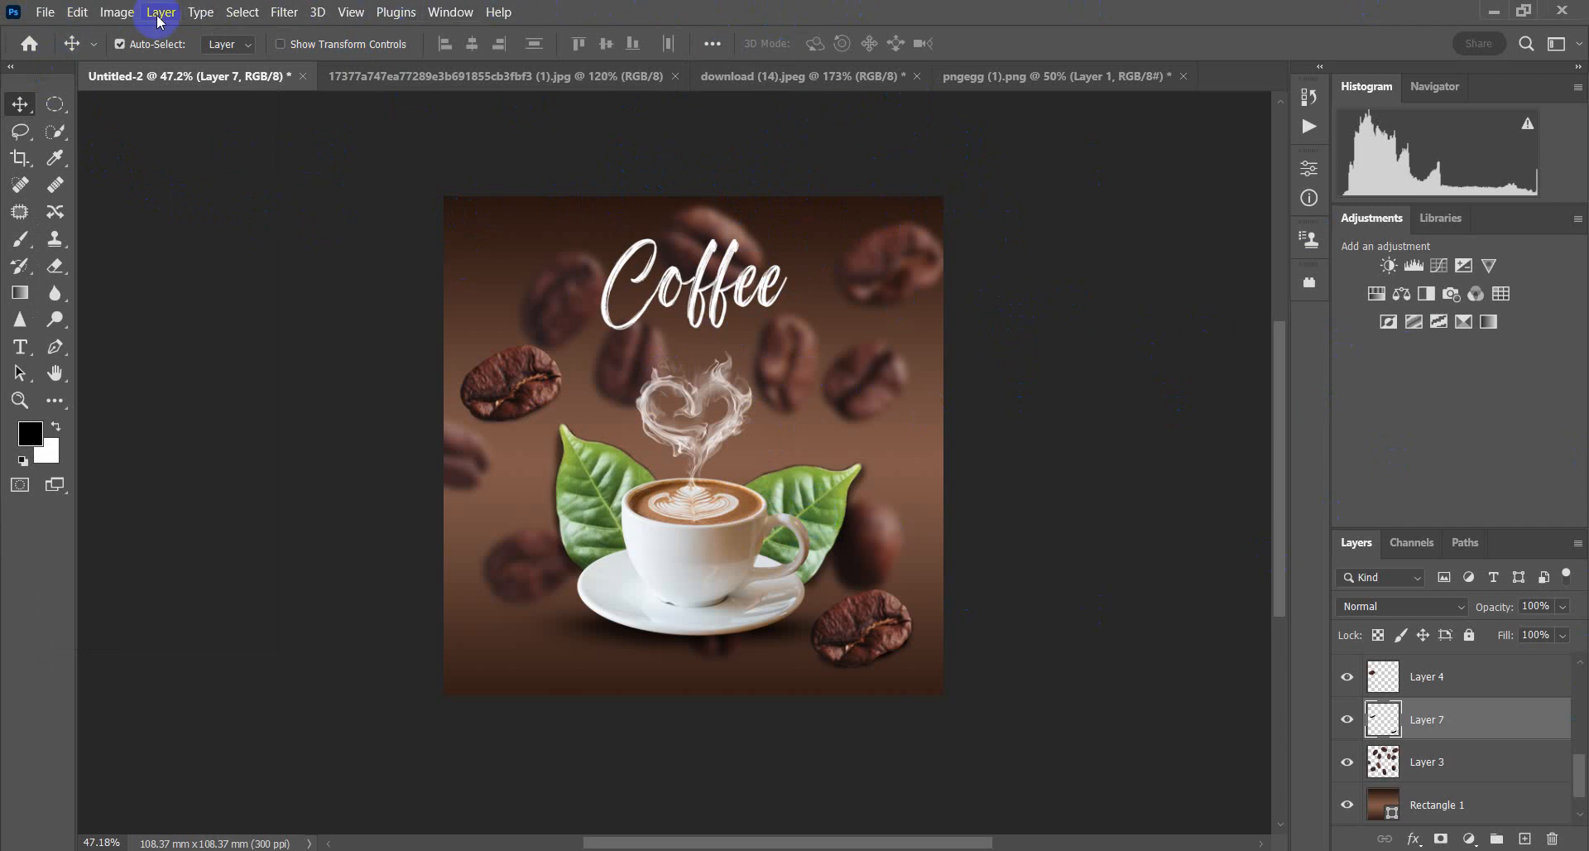
pyautogui.click(42, 15)
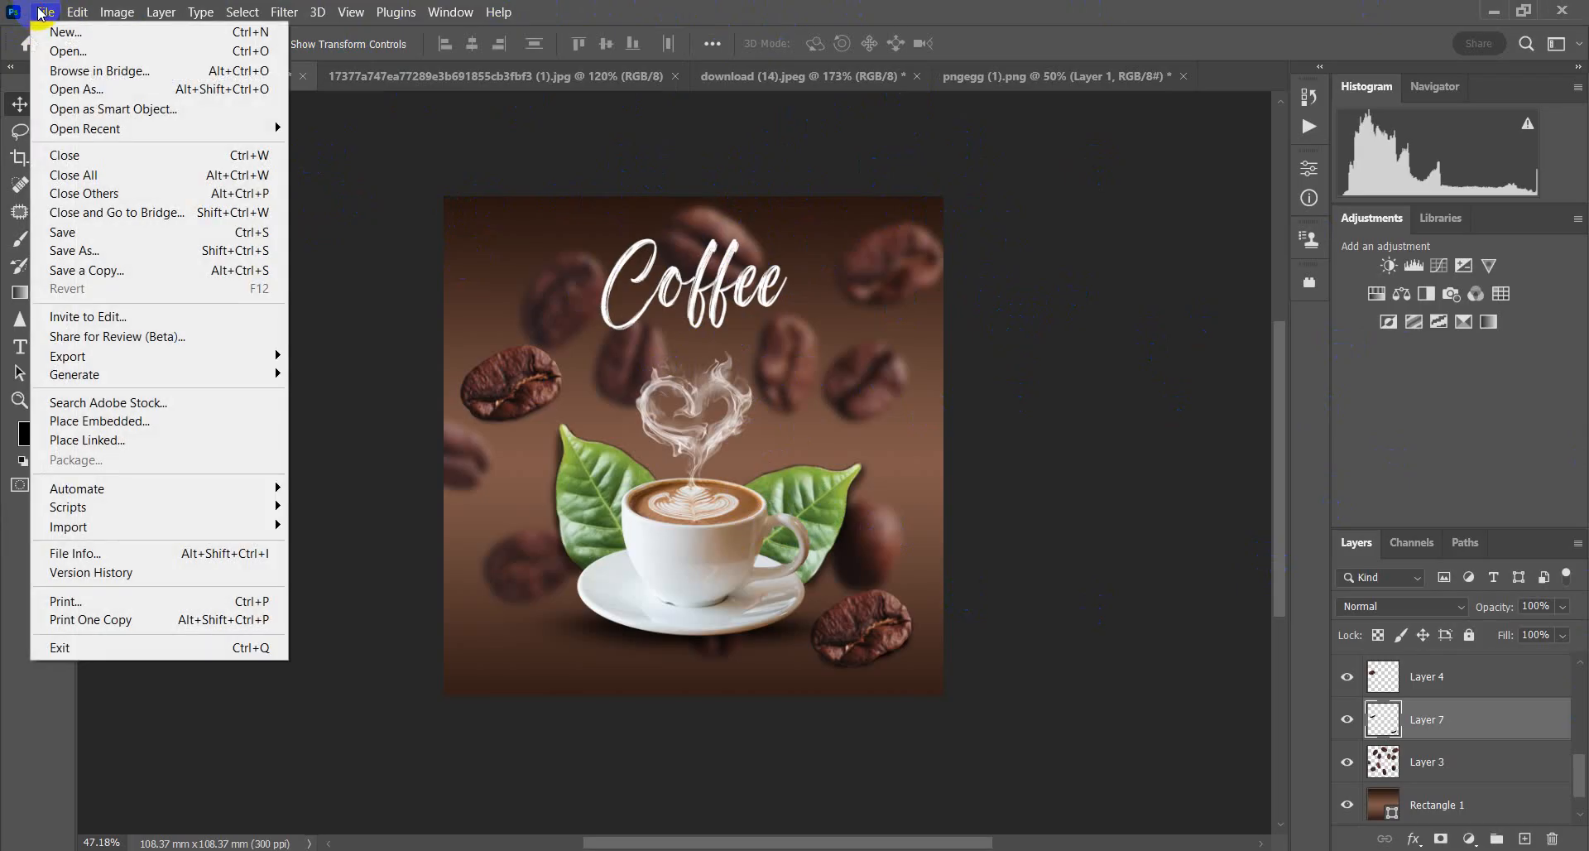
pyautogui.click(105, 249)
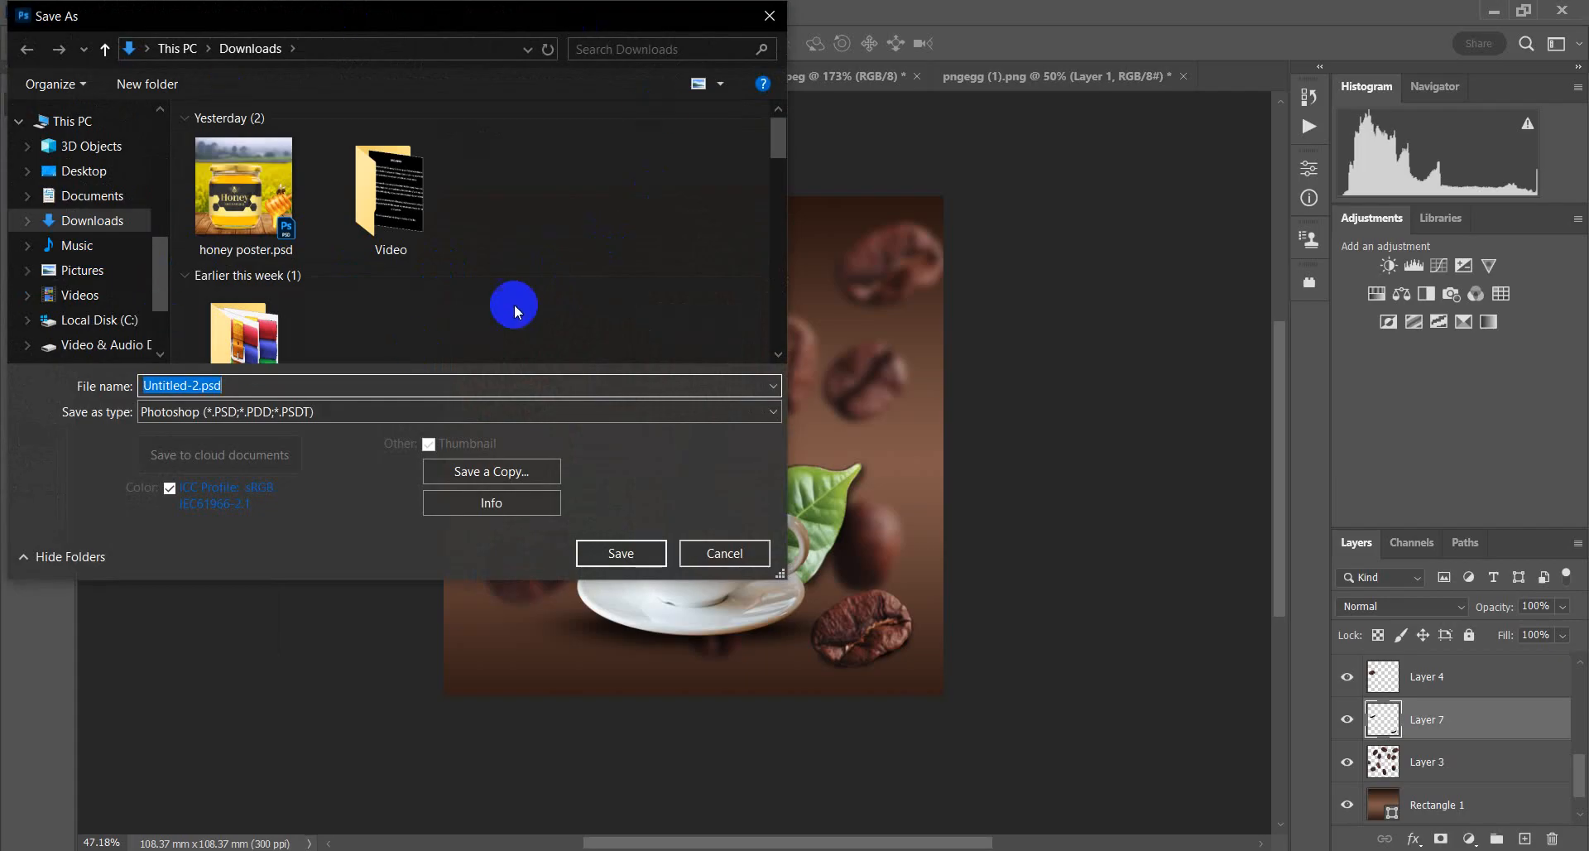
pyautogui.click(197, 387)
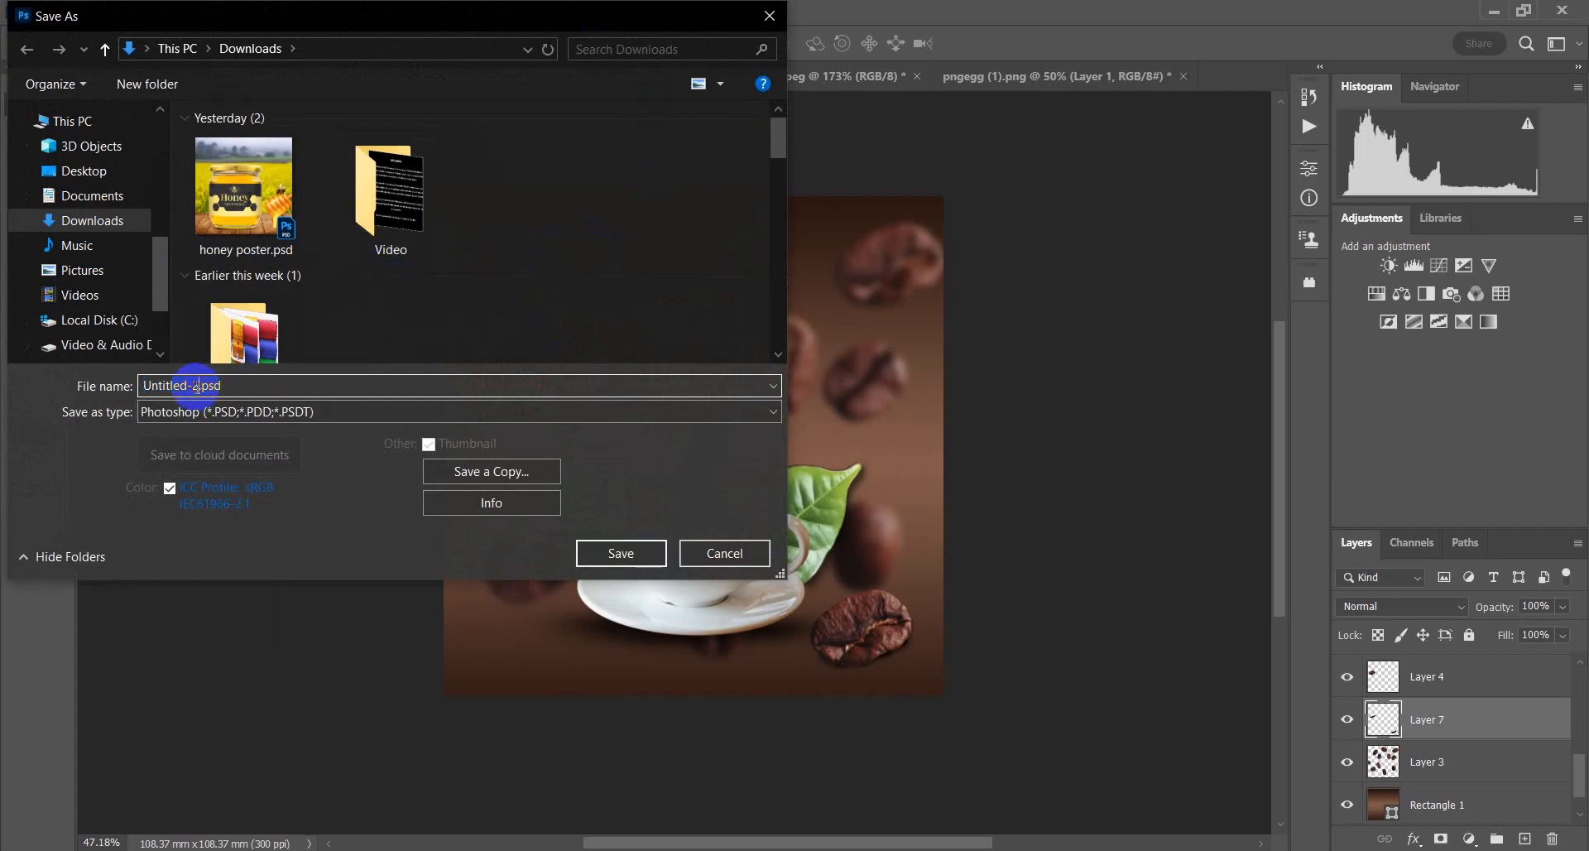
pyautogui.moveTo(197, 387); pyautogui.dragTo(103, 388)
pyautogui.write('coffee')
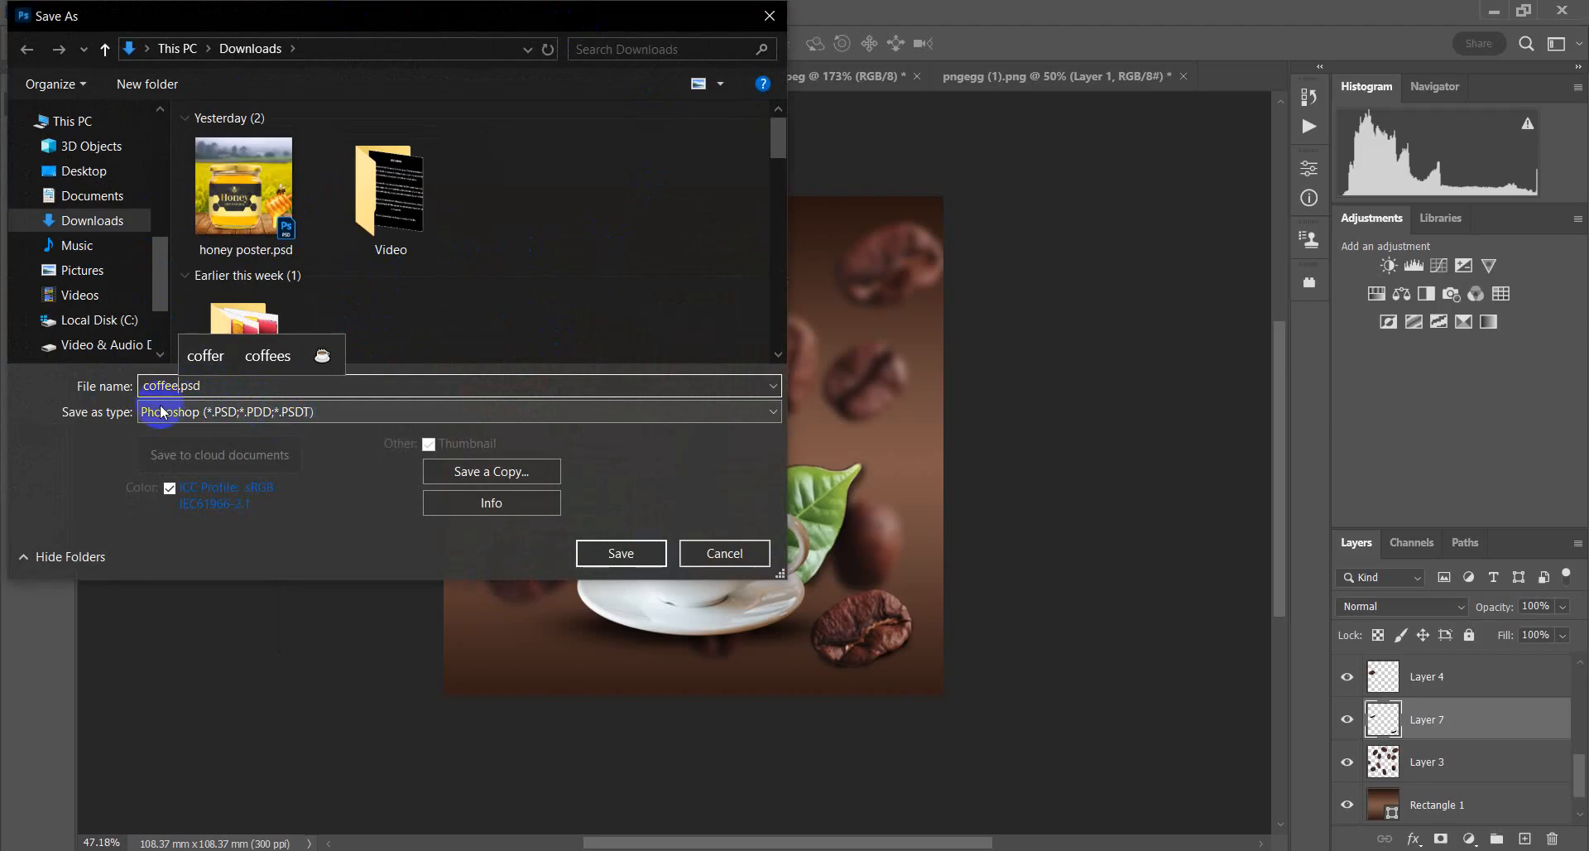
pyautogui.click(238, 386)
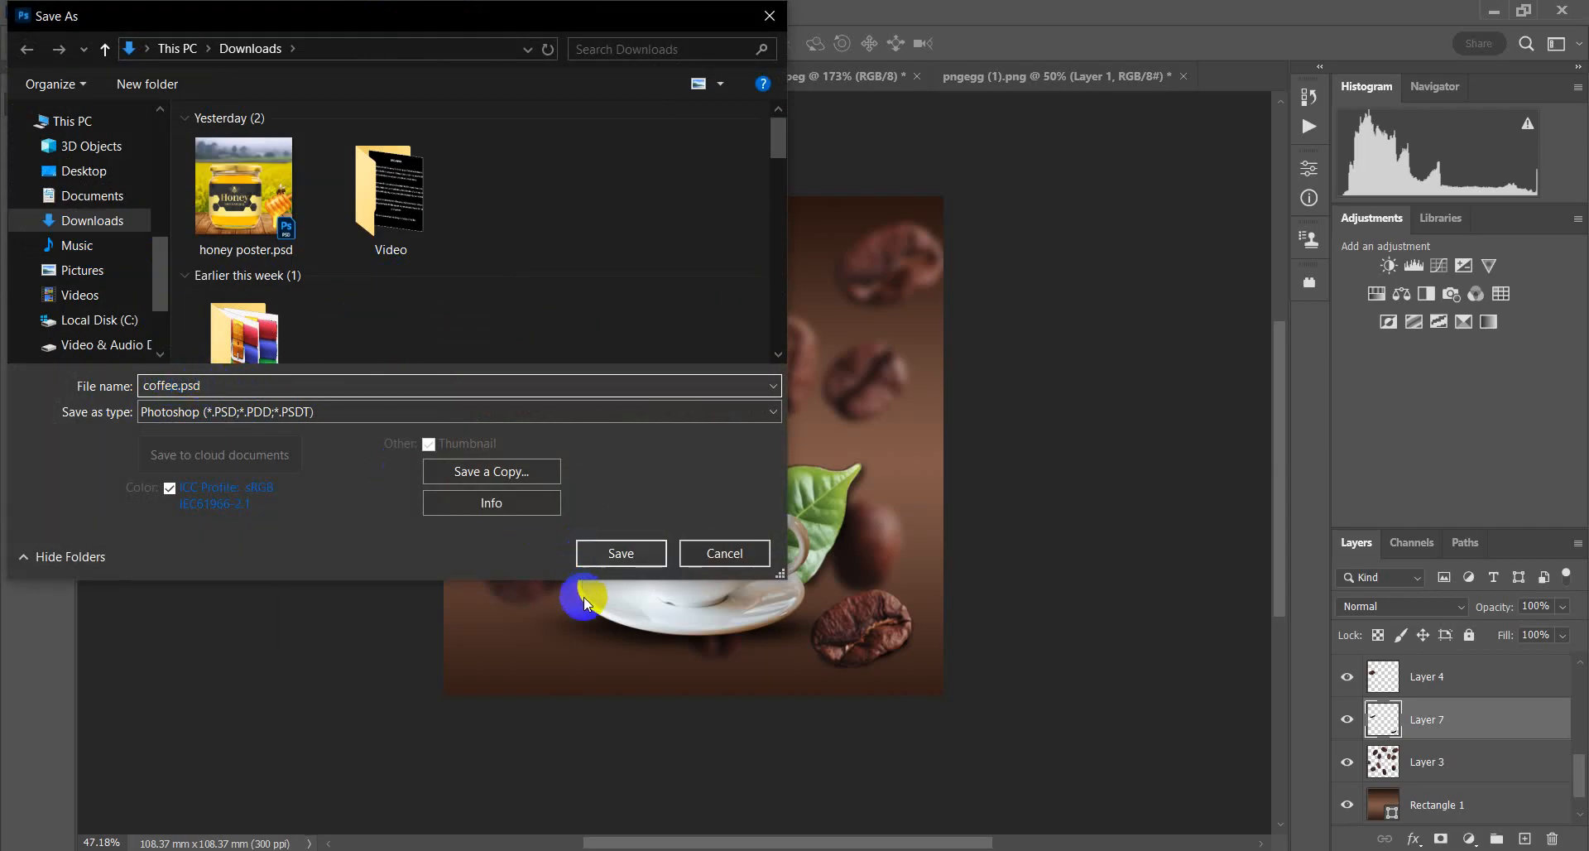
pyautogui.click(626, 566)
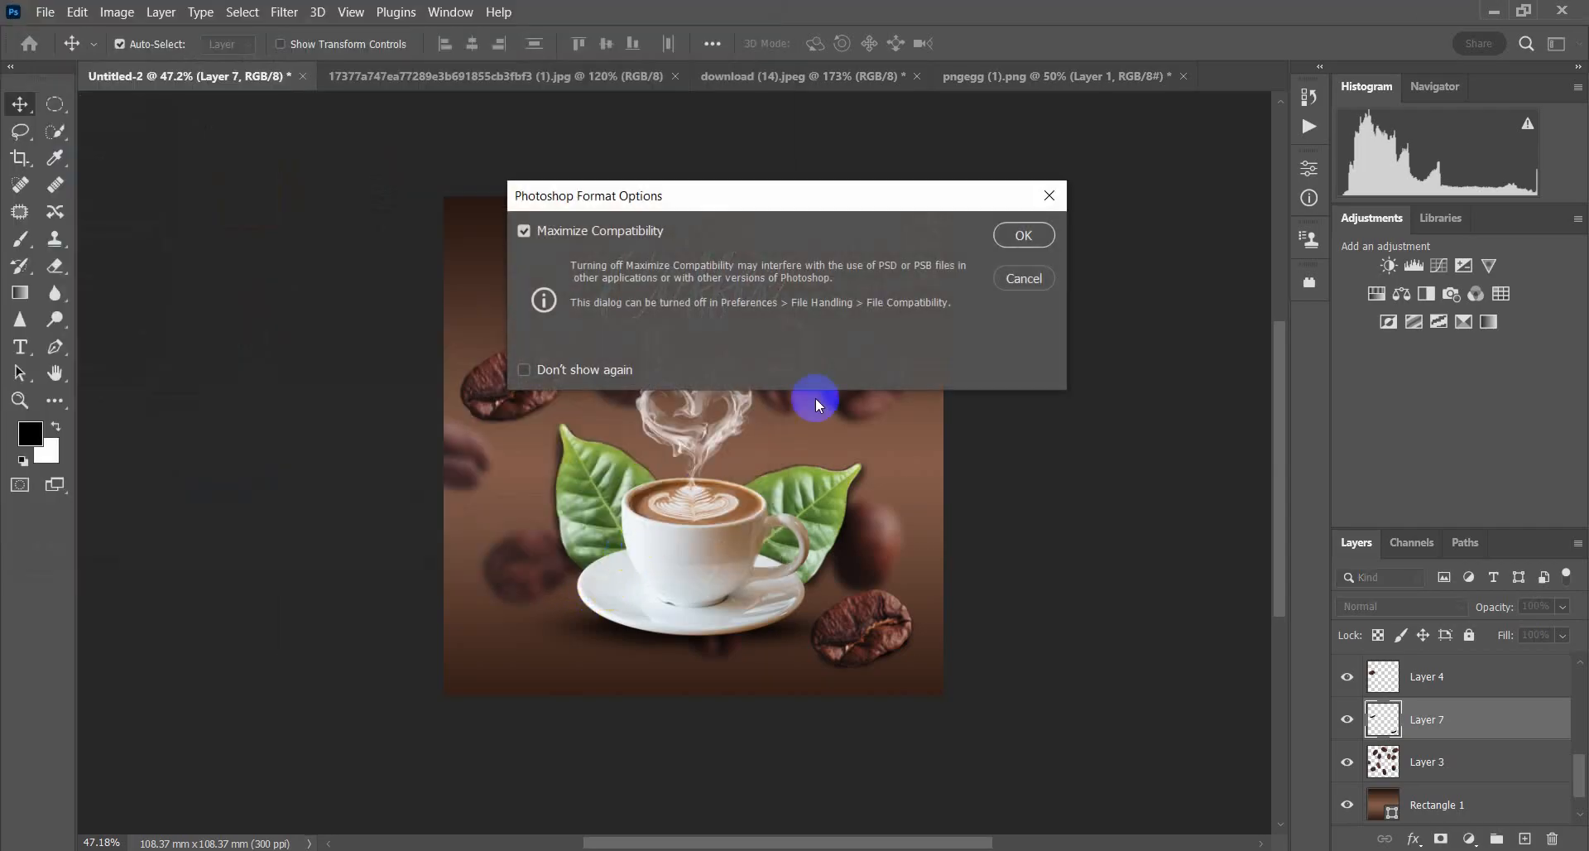
pyautogui.click(1015, 234)
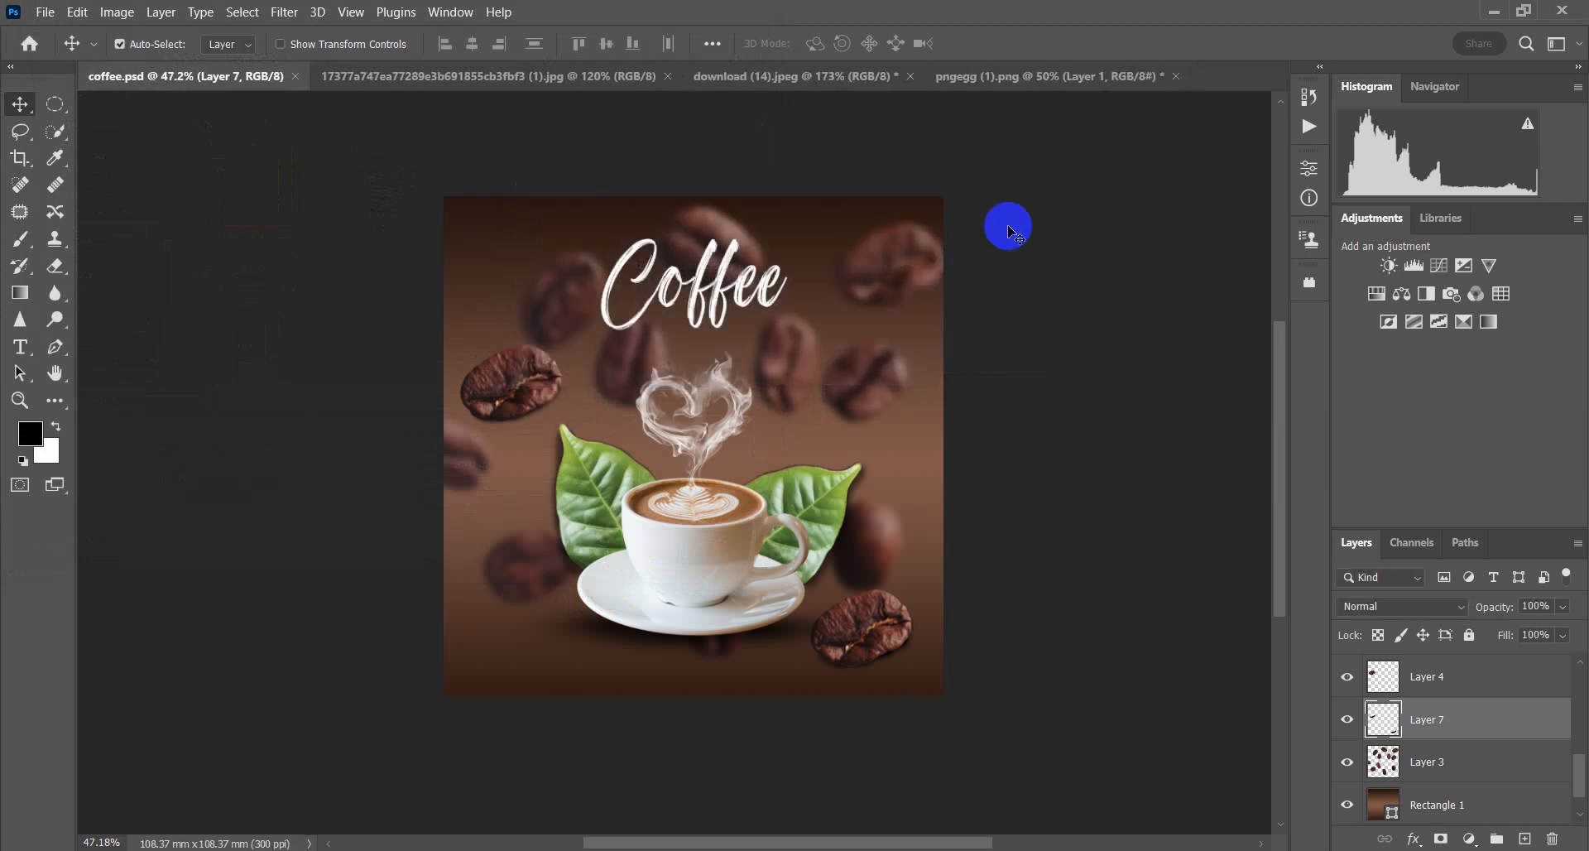
pyautogui.click(56, 17)
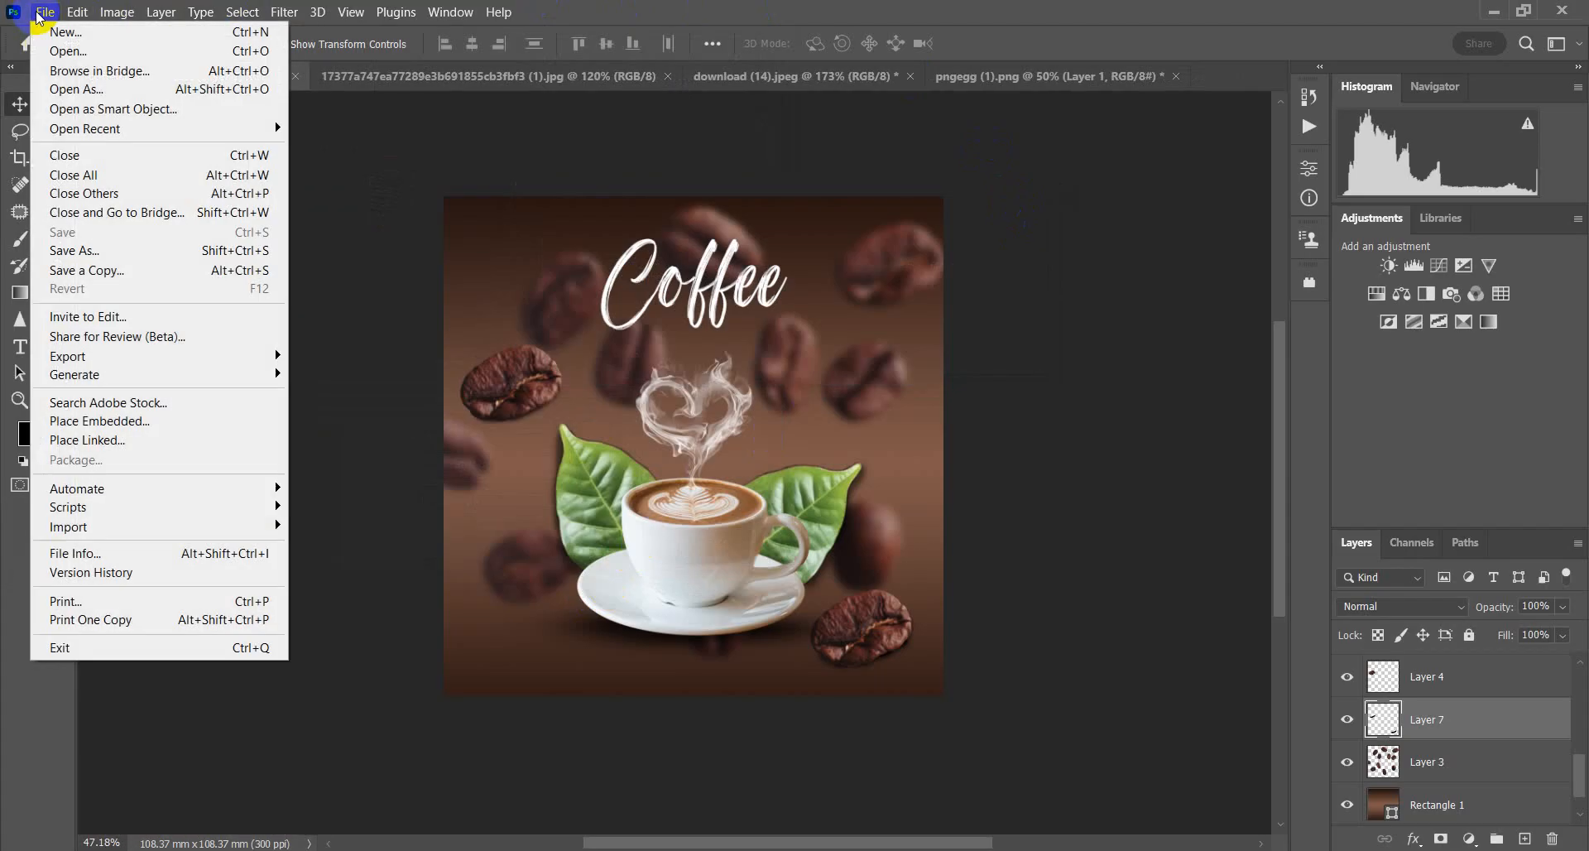
pyautogui.click(76, 253)
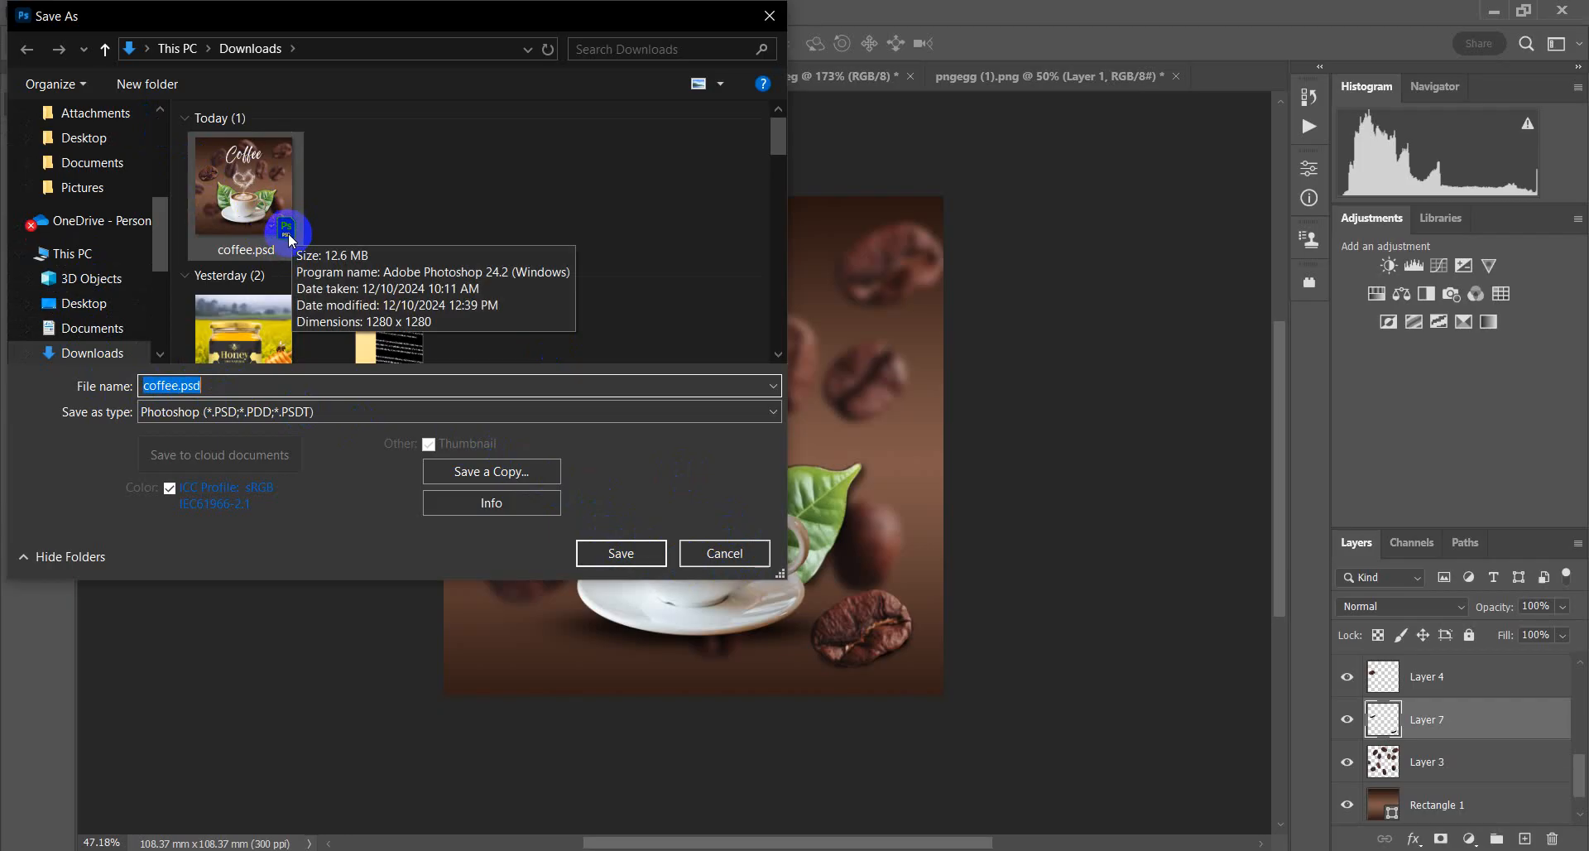
pyautogui.click(695, 550)
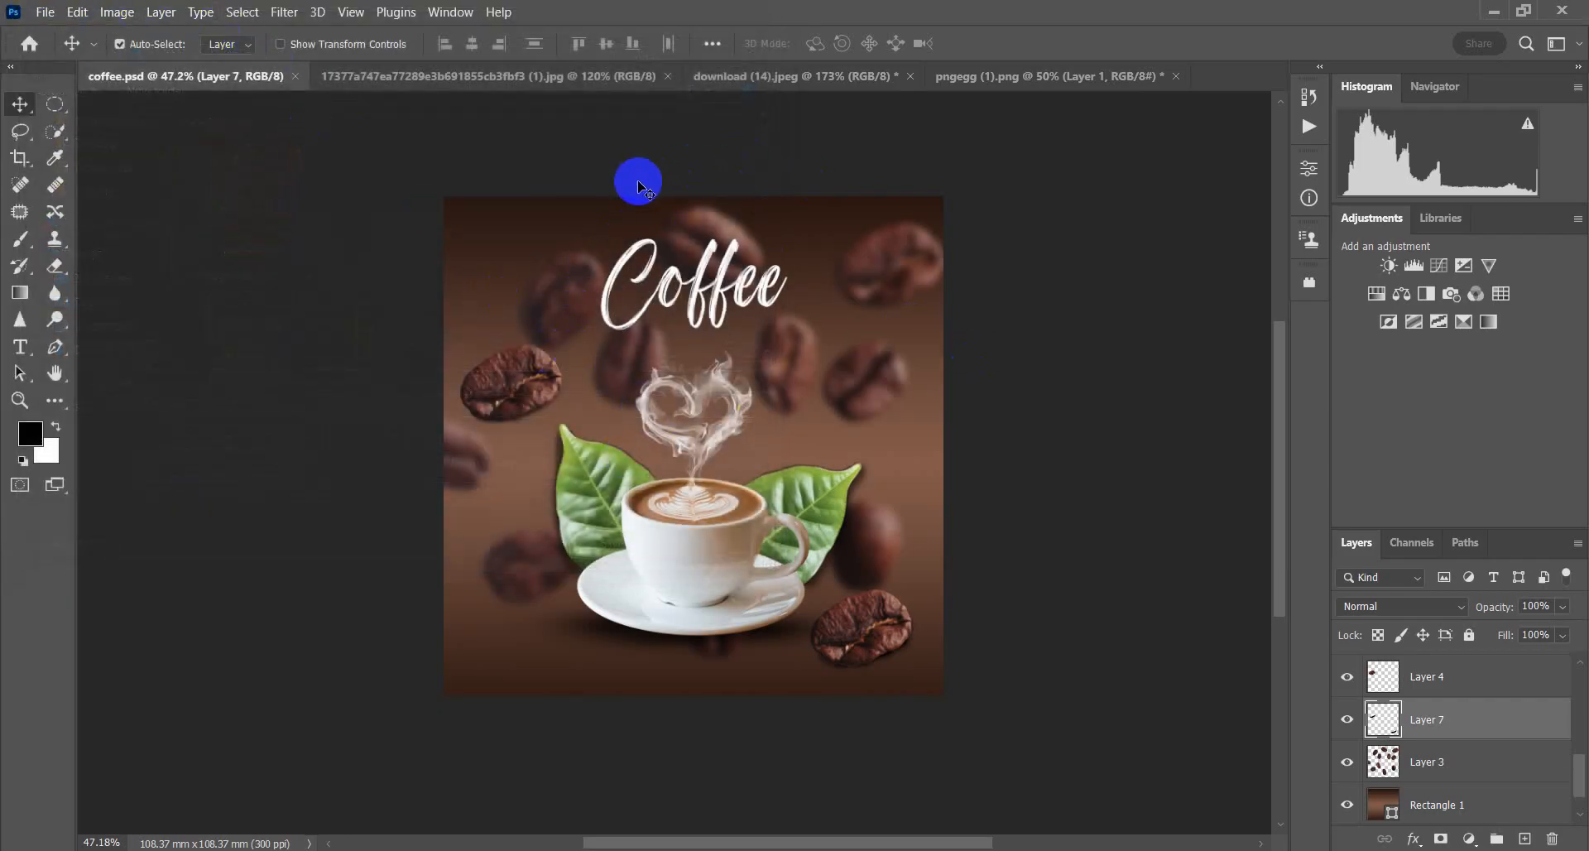
# Step: Export the design as a JPG at quality 7, saved as coffee.jpg in the Downloads folder
pyautogui.click(45, 18)
pyautogui.click(124, 356)
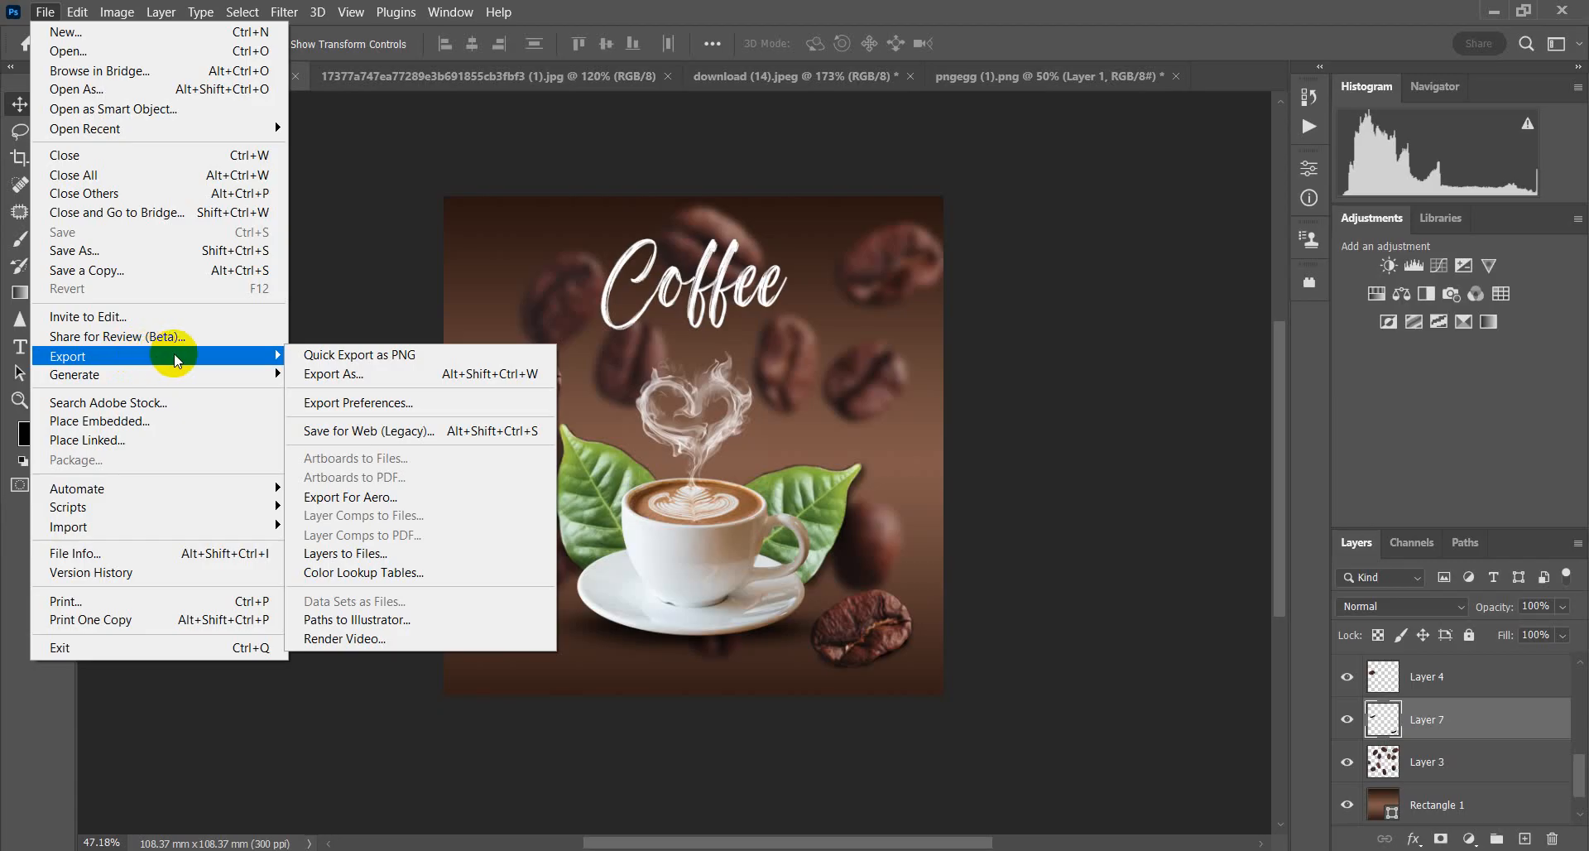
pyautogui.click(328, 375)
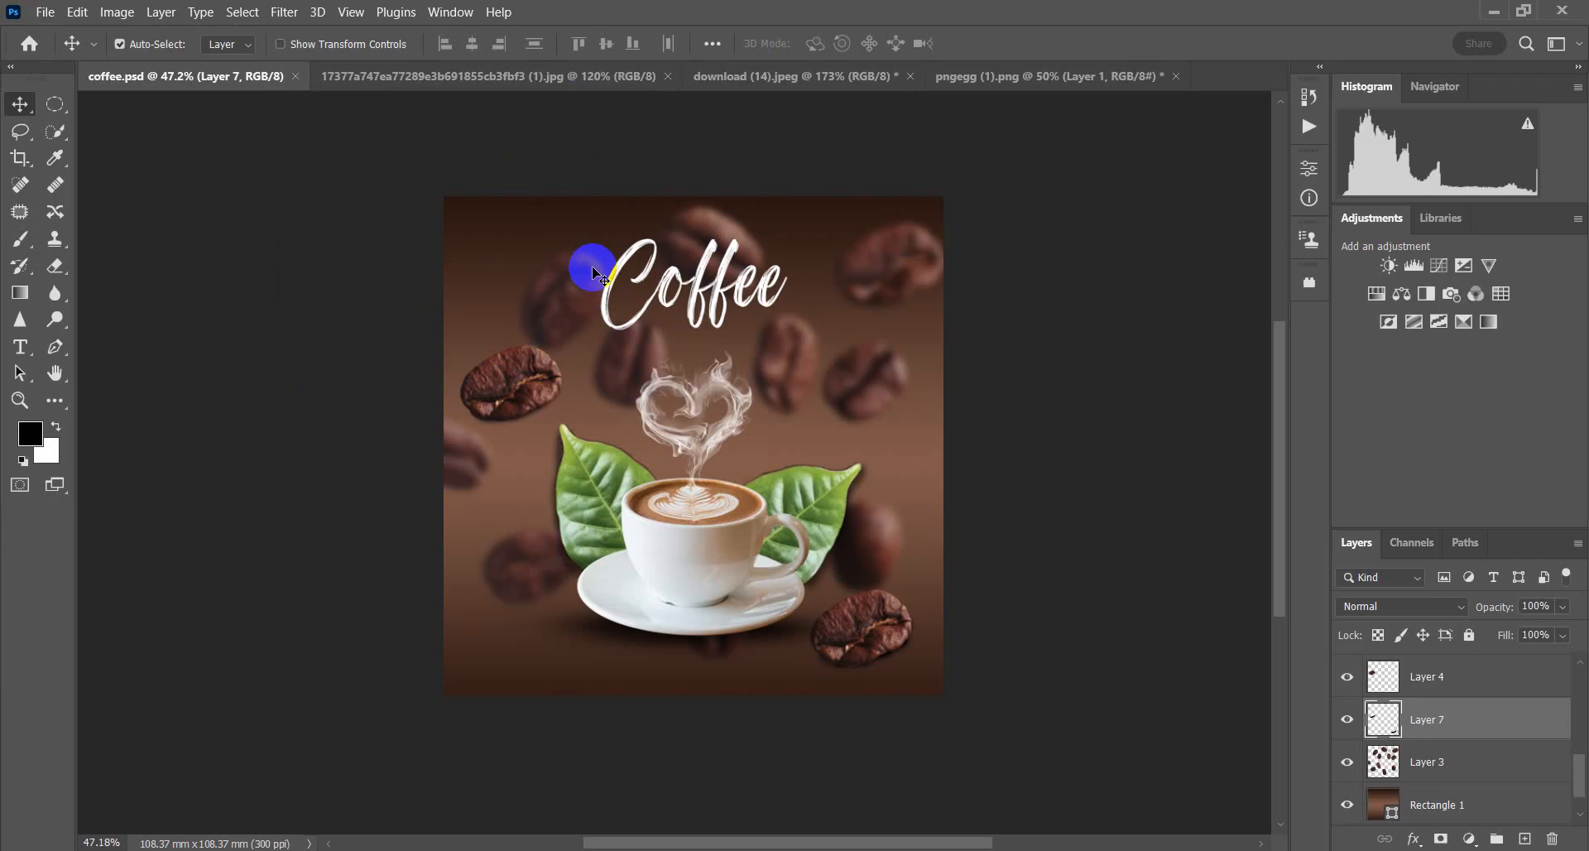
pyautogui.hotkey('ctrl', 'alt', 'shift', 'w')
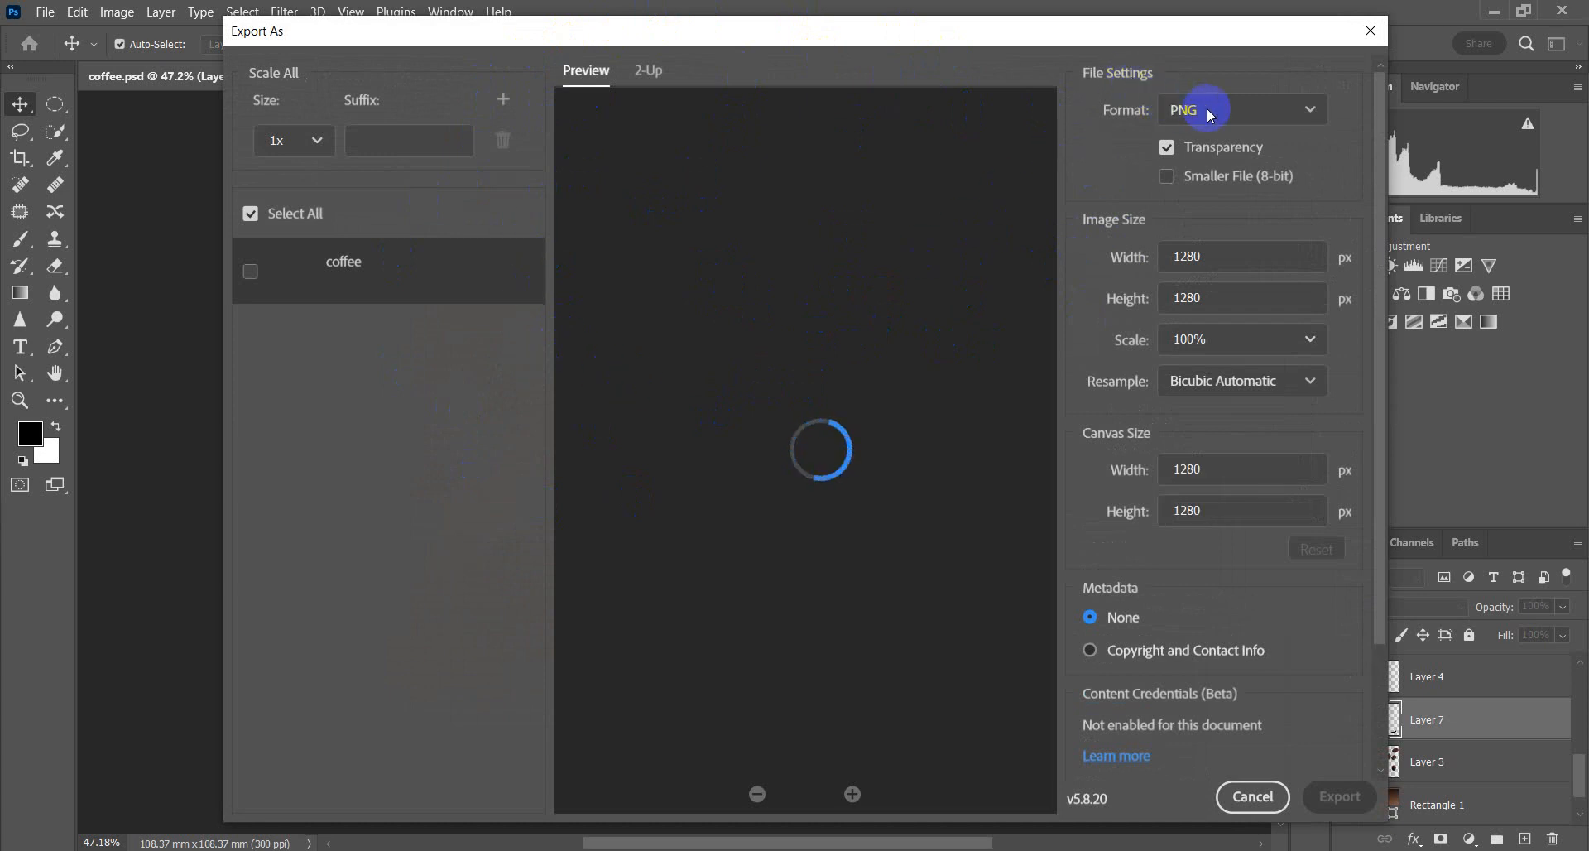
pyautogui.click(1264, 116)
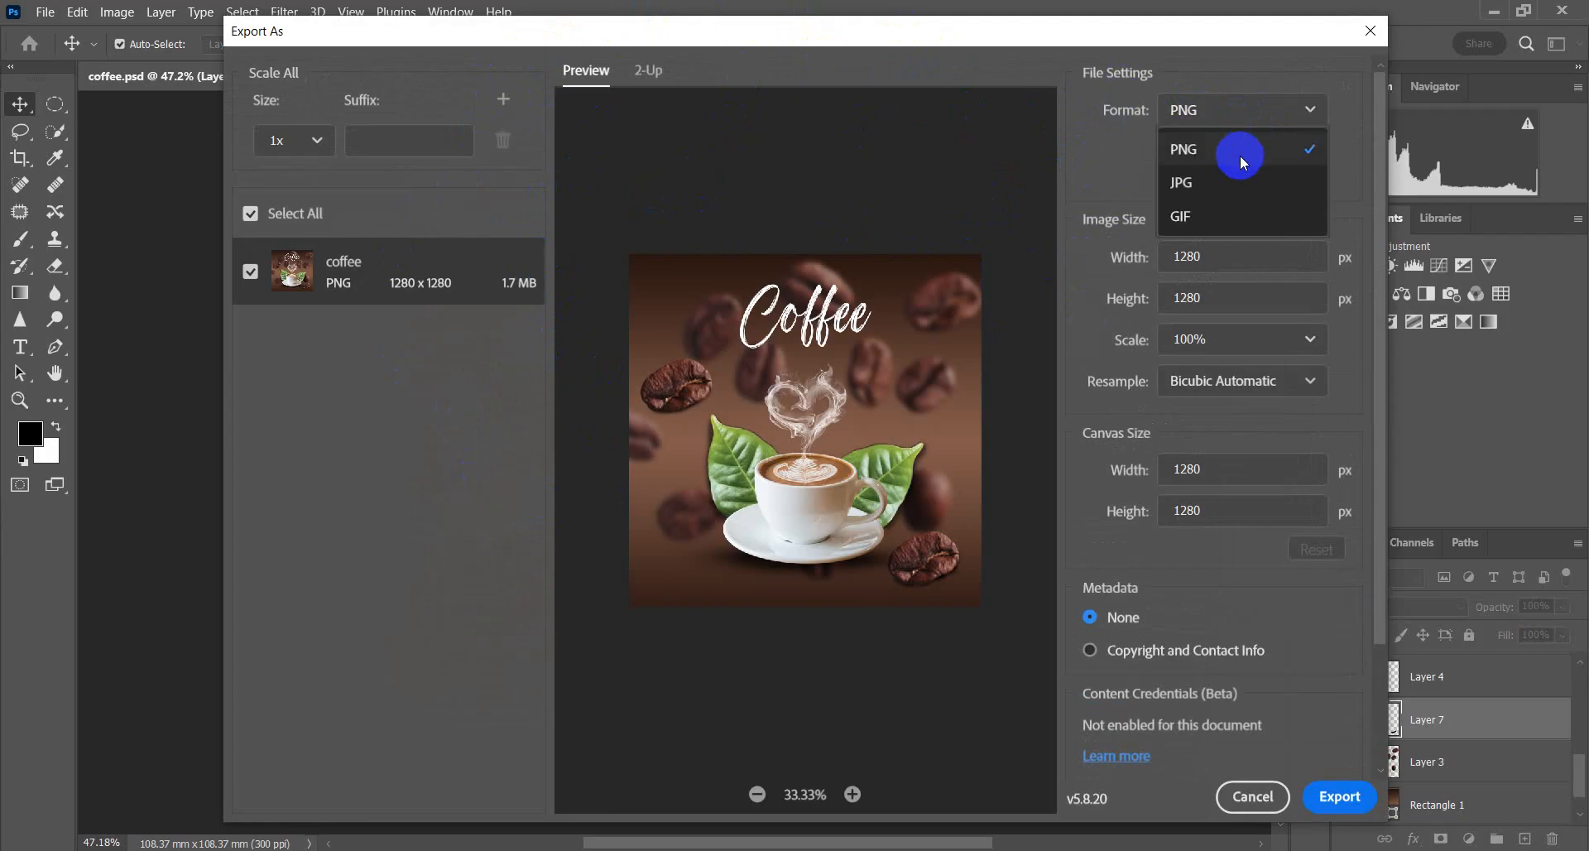
pyautogui.click(1199, 193)
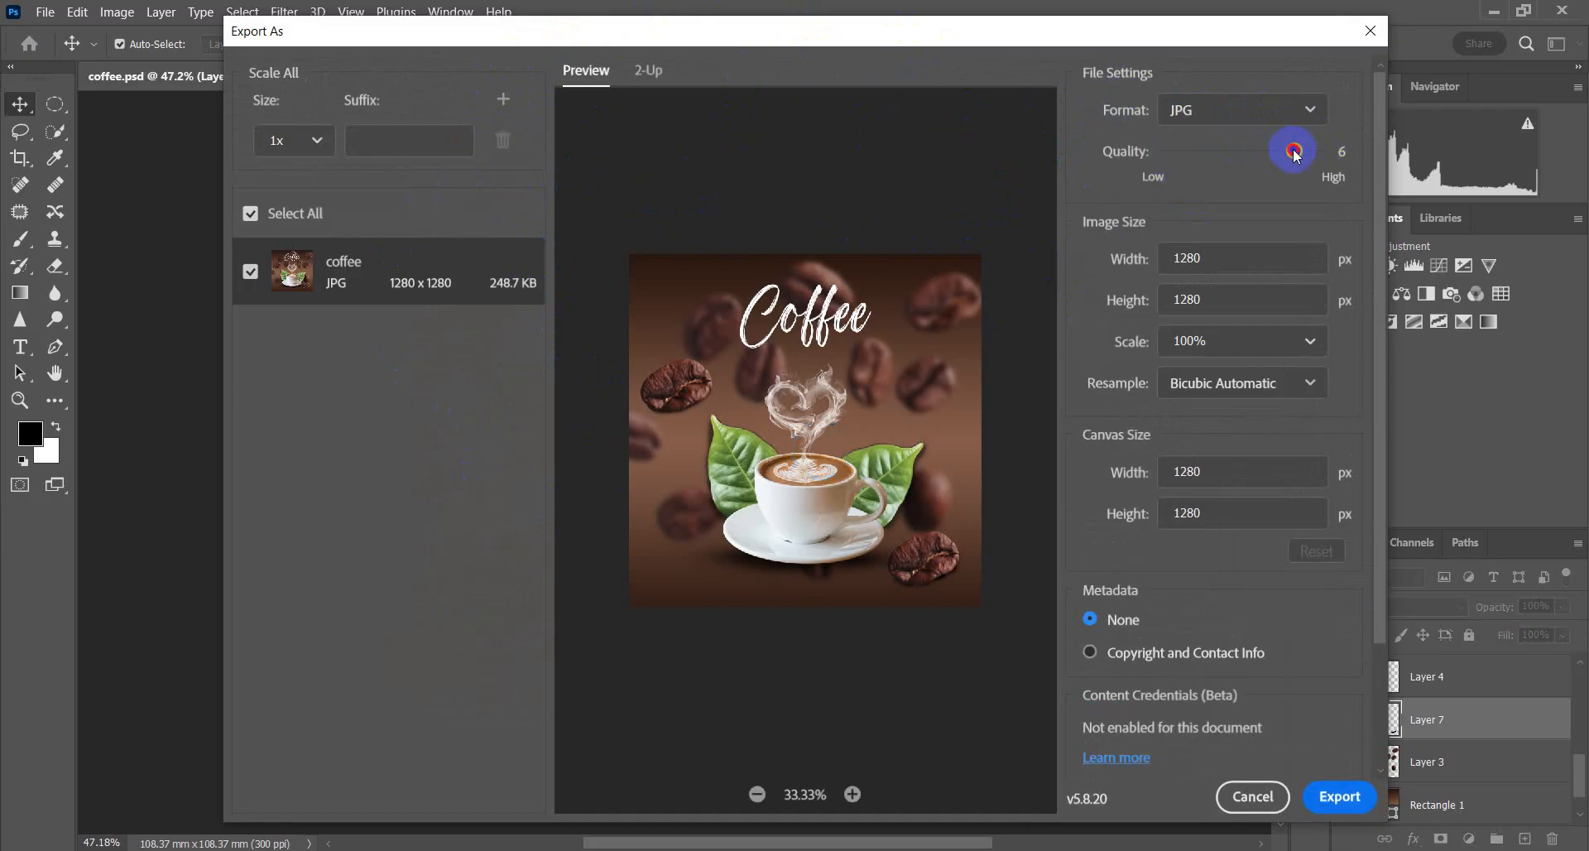
pyautogui.moveTo(1295, 154); pyautogui.dragTo(1349, 153)
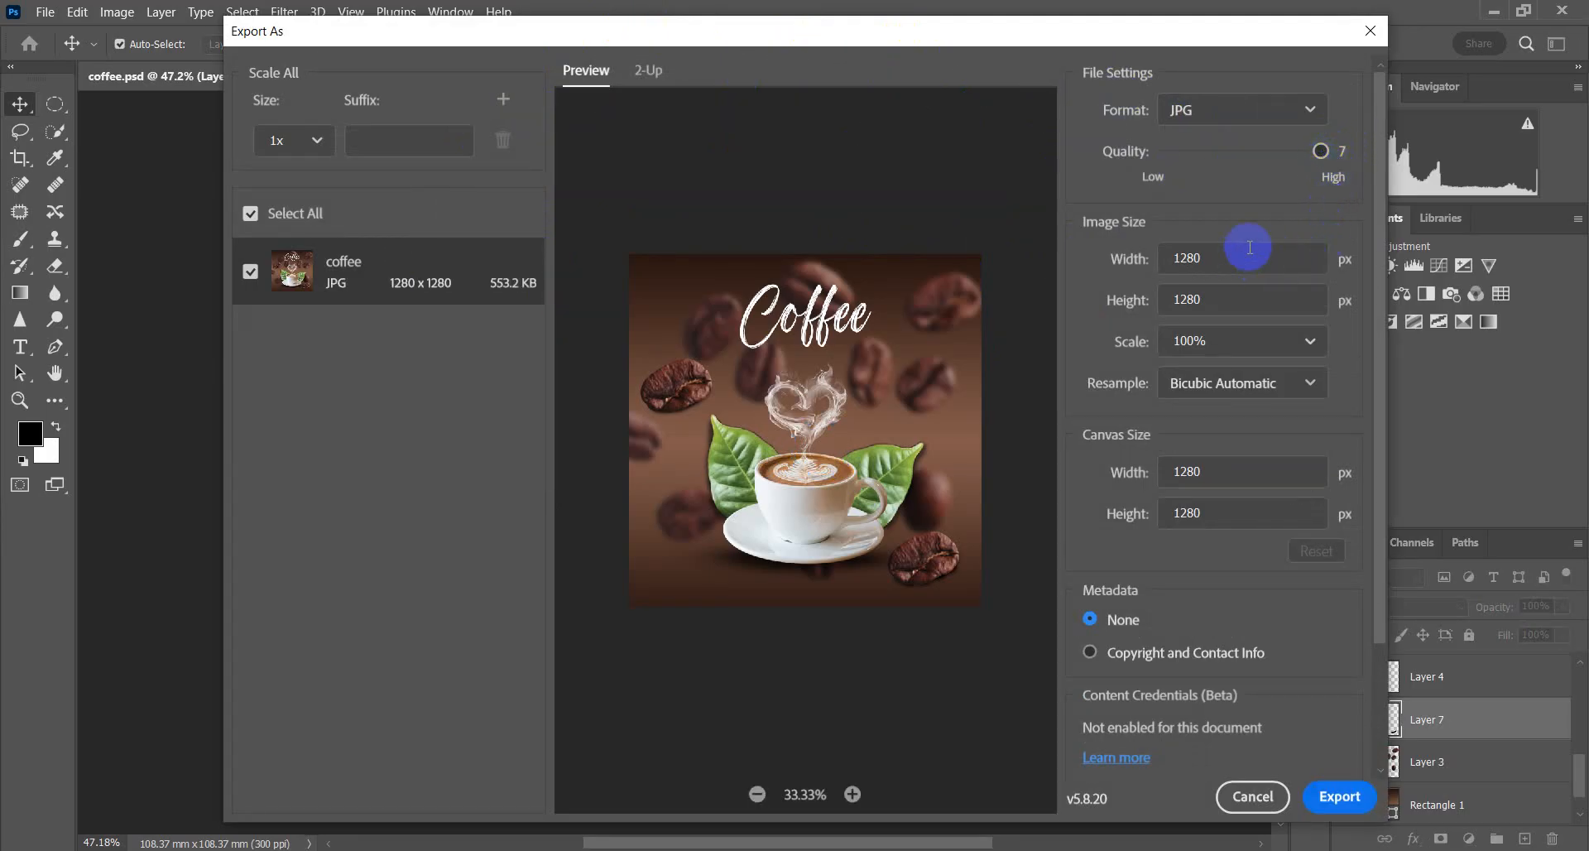
pyautogui.click(1345, 797)
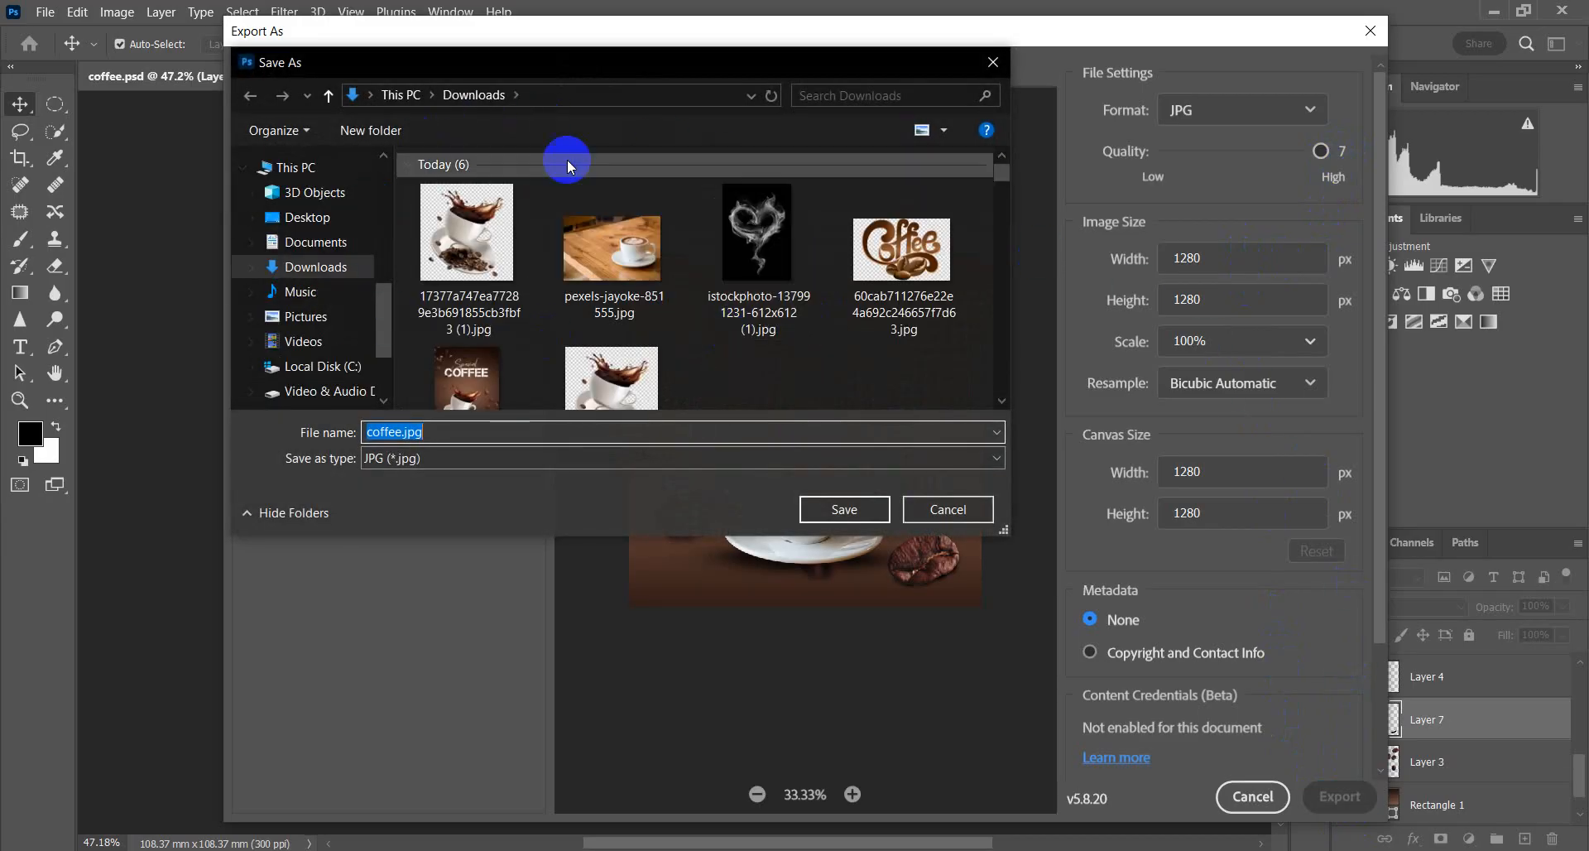
pyautogui.click(869, 510)
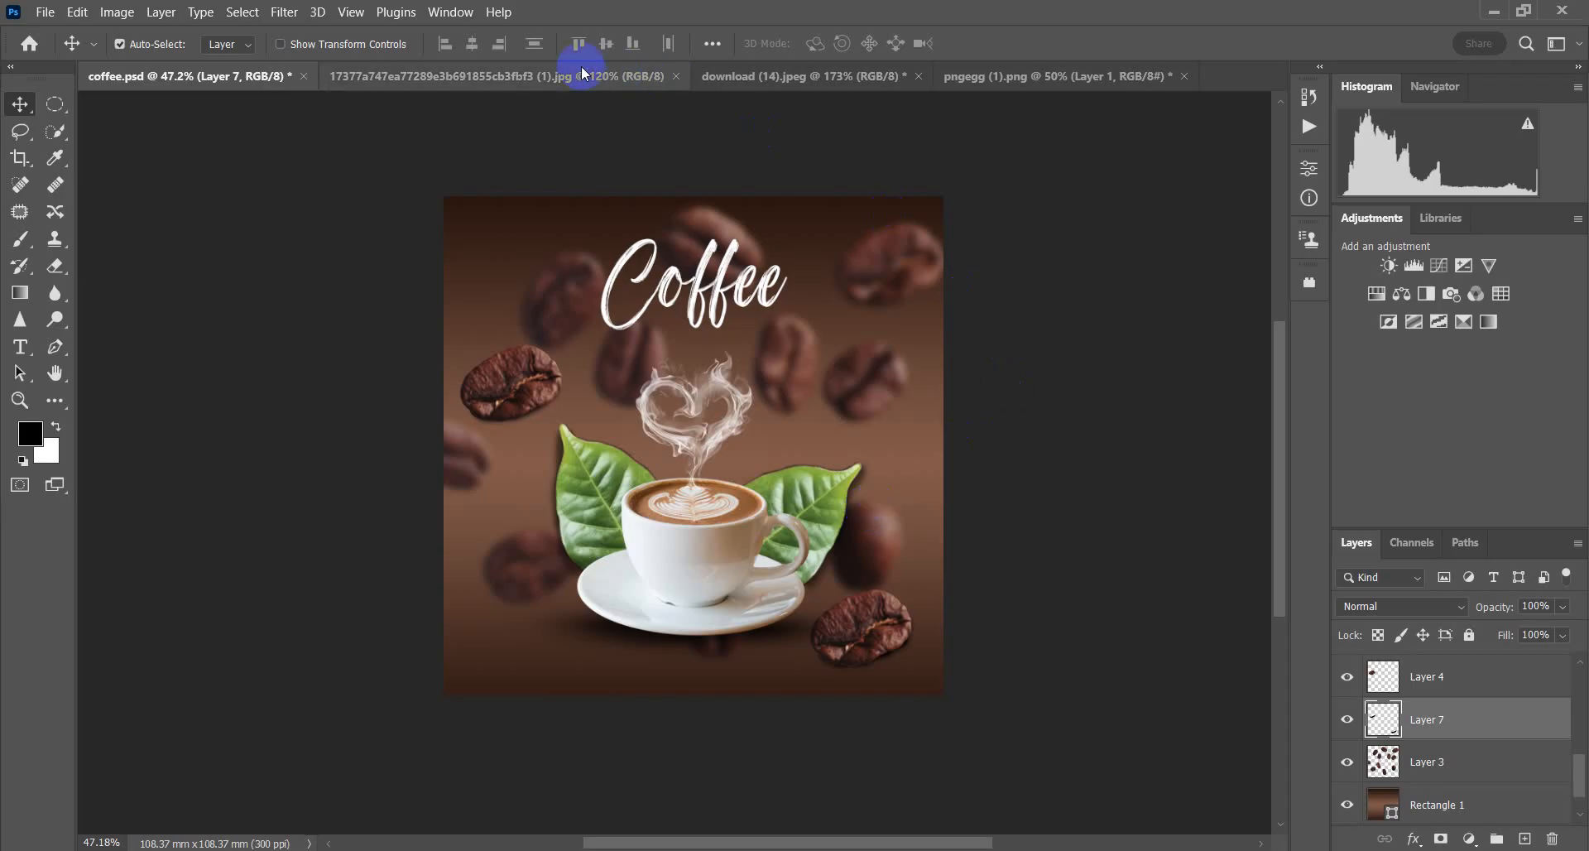
# Step: Quit the program without saving changes to the open documents
pyautogui.click(1552, 27)
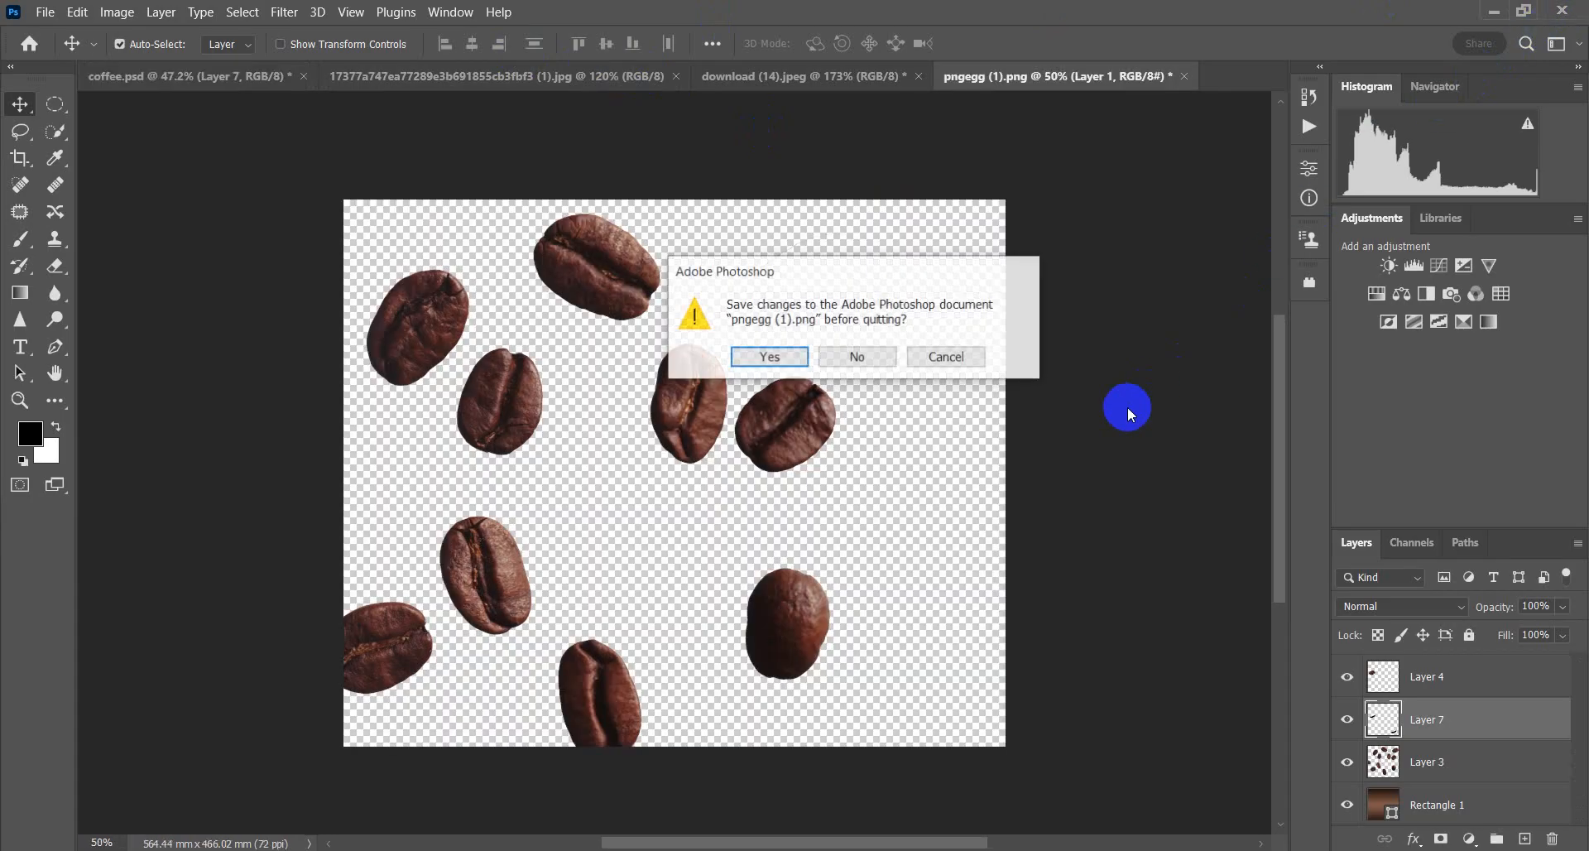
pyautogui.click(869, 359)
pyautogui.click(841, 361)
pyautogui.click(843, 364)
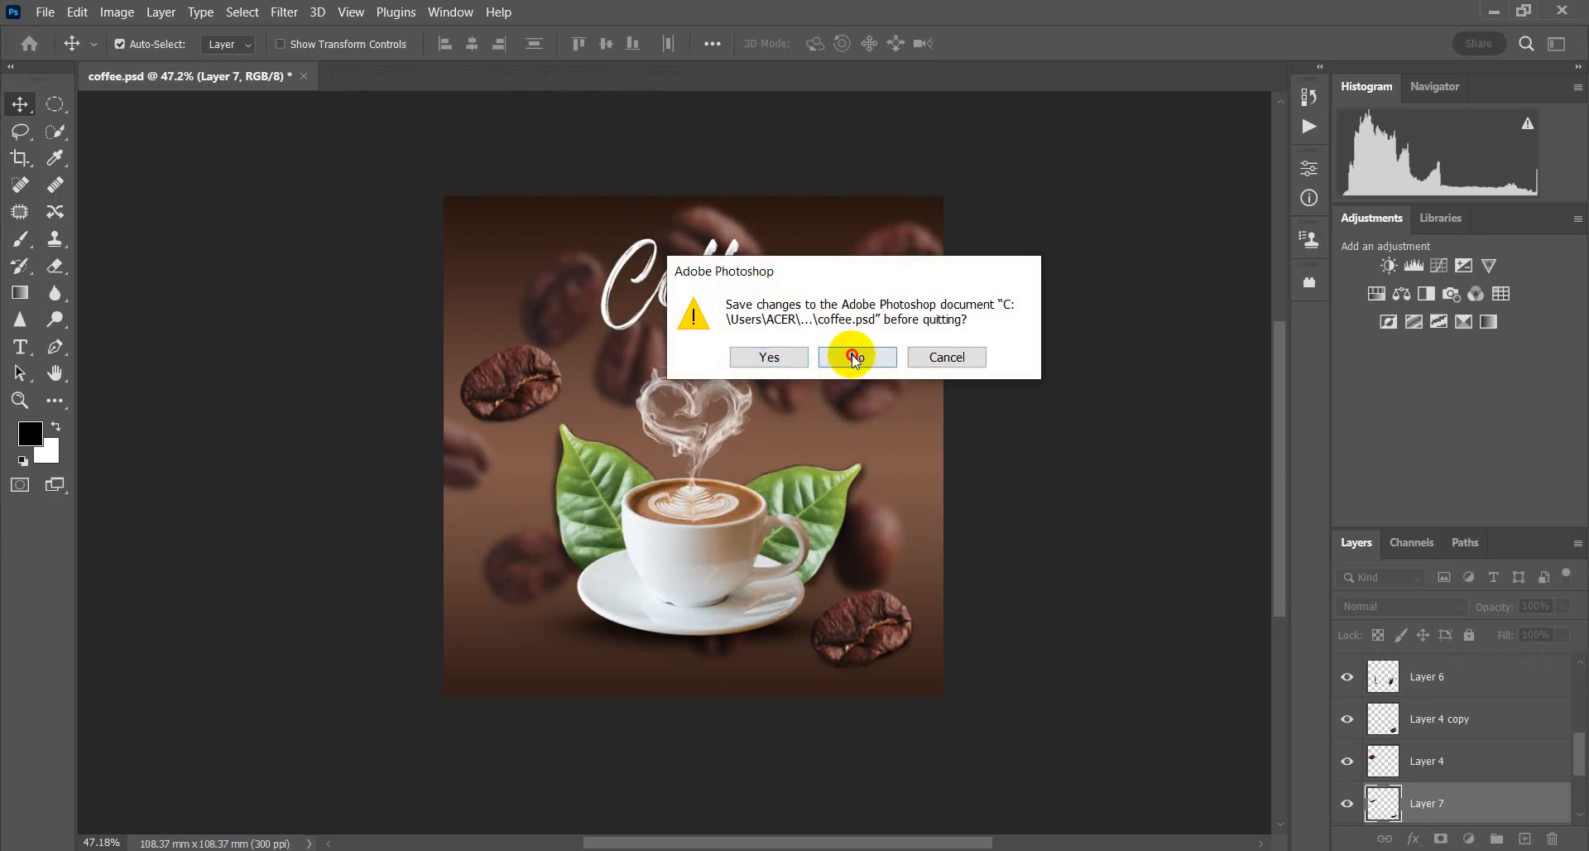